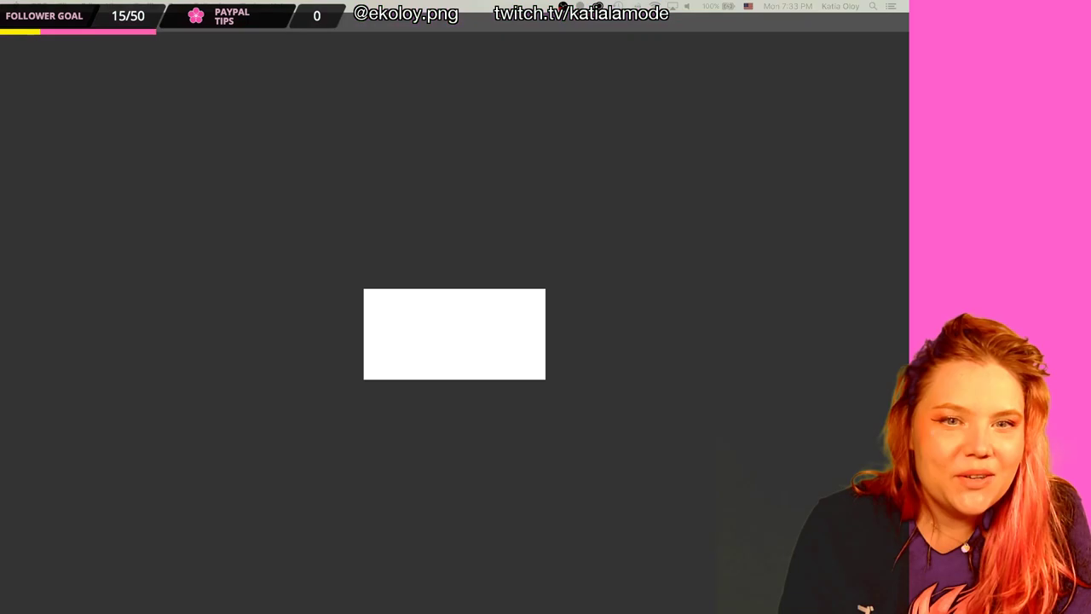
Bring back the hidden workspace panels and collapse the open Timeline panel
key(Tab)
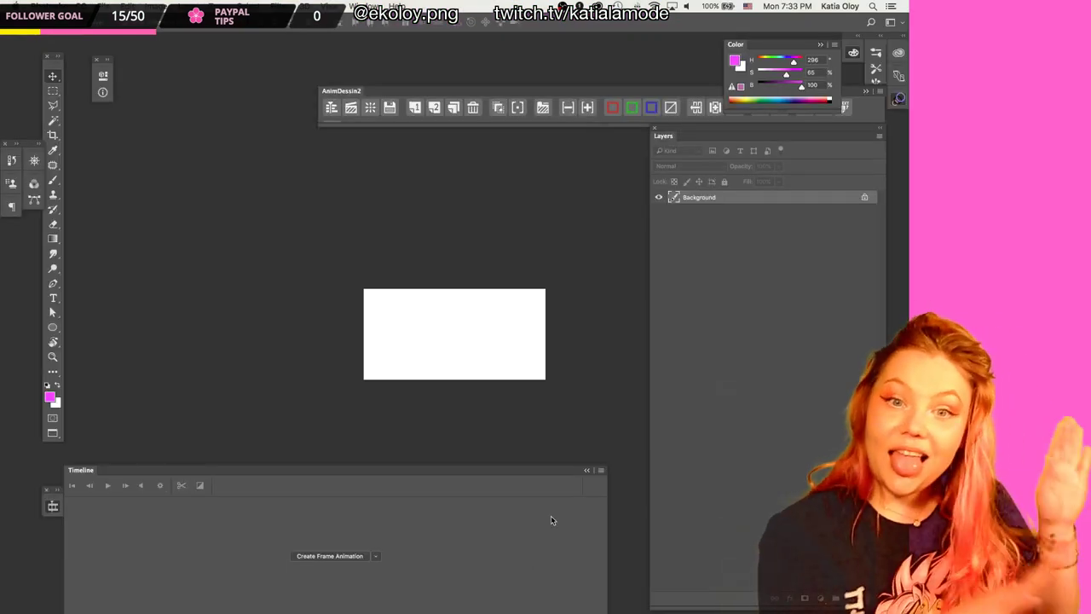
scroll(493, 361, up, 3)
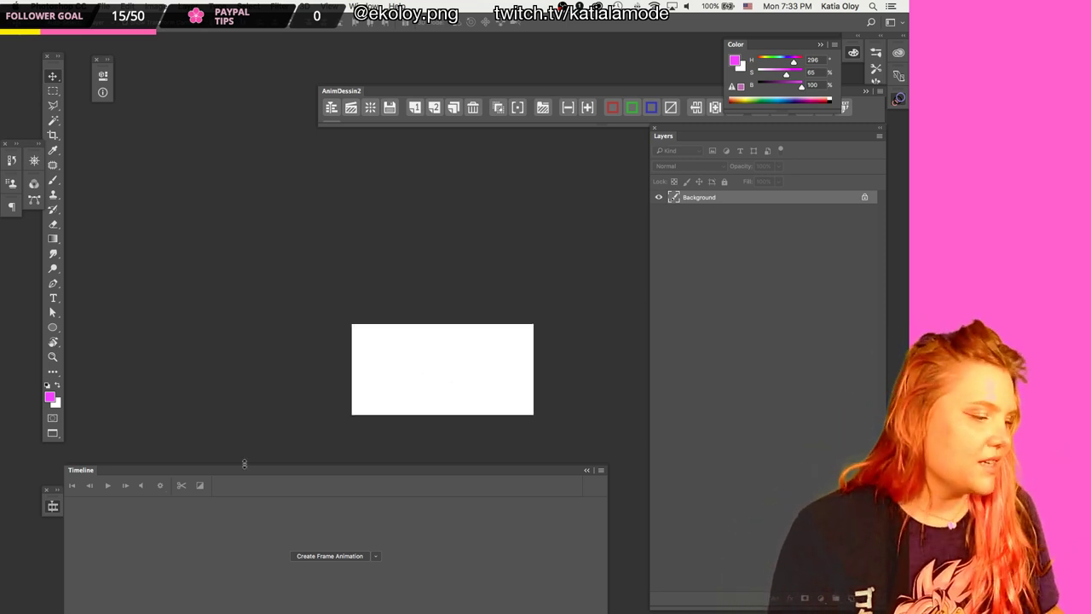
click(52, 508)
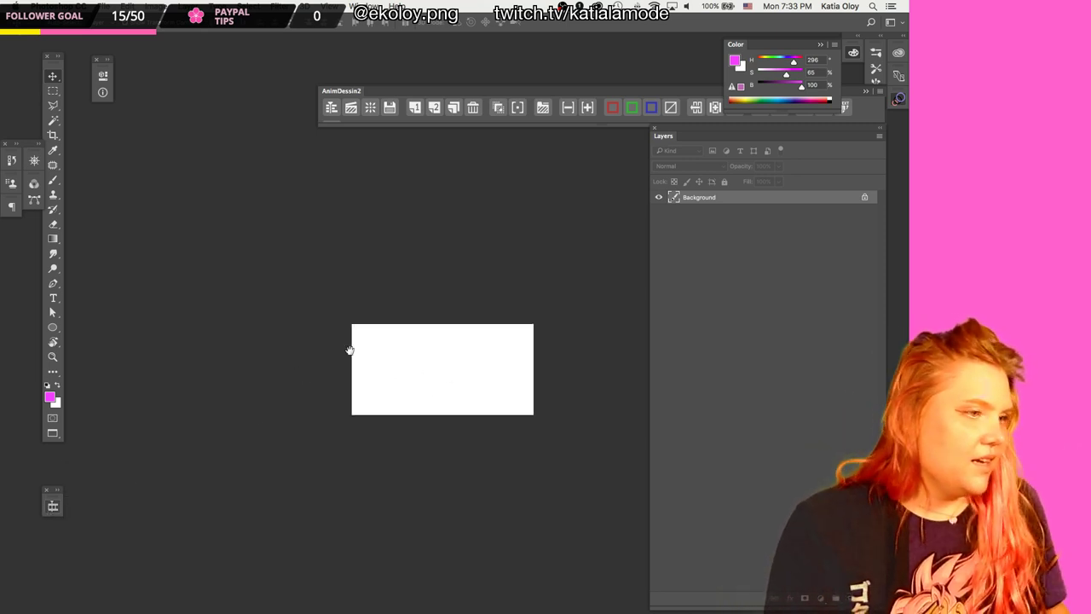
drag(350, 351, 291, 358)
key(z)
drag(400, 324, 451, 331)
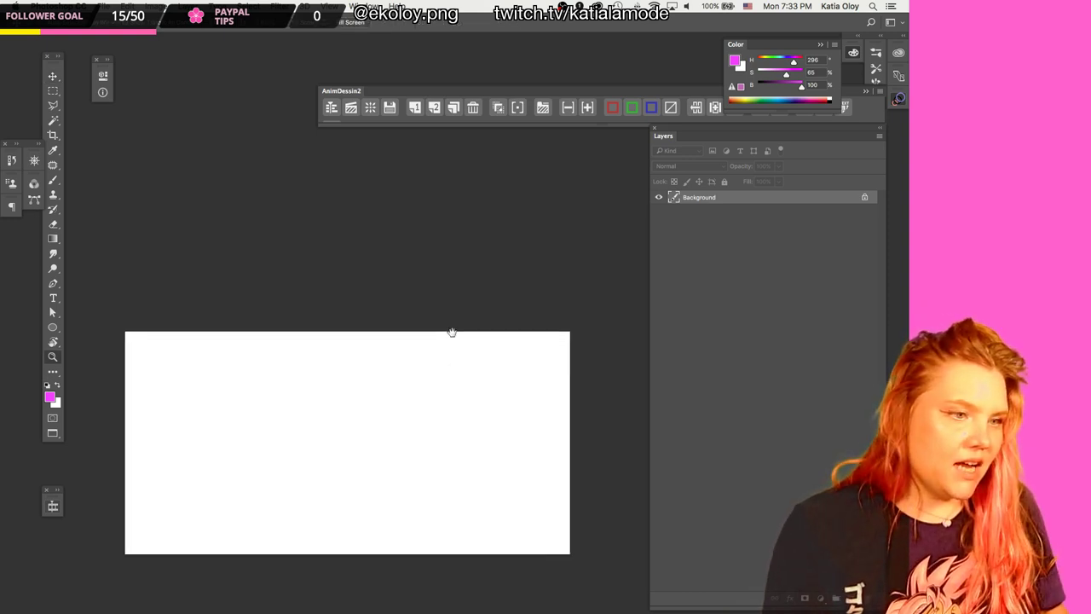
scroll(454, 307, down, 4)
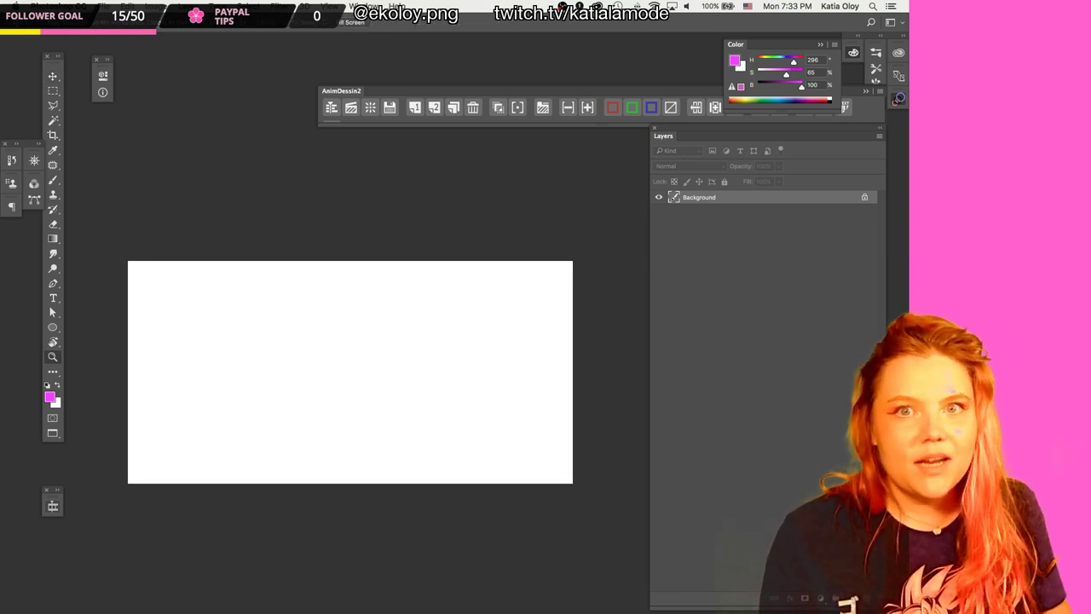
key(Tab)
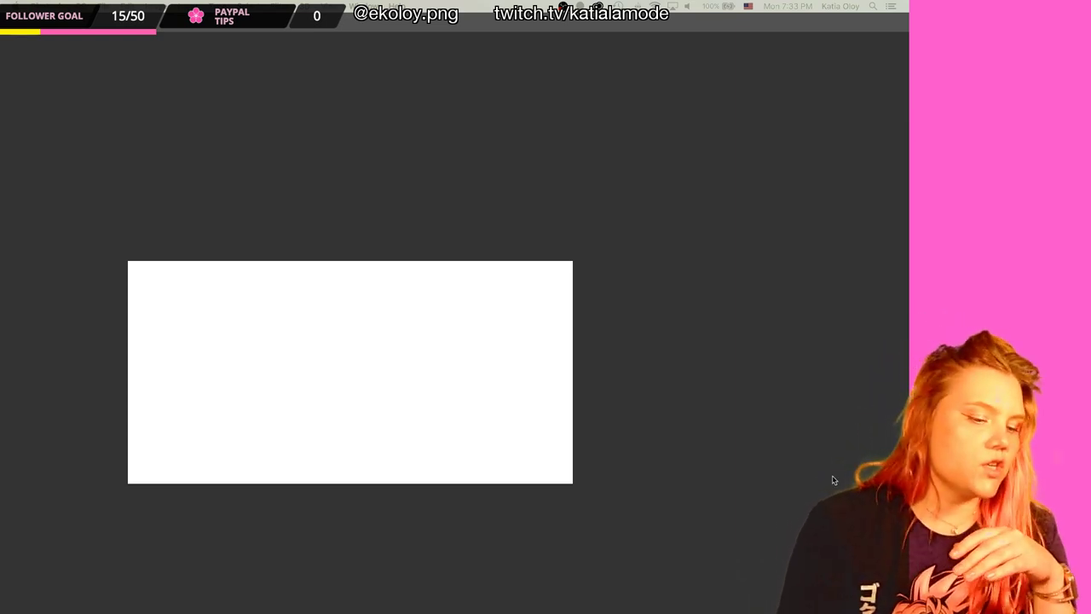
key(Tab)
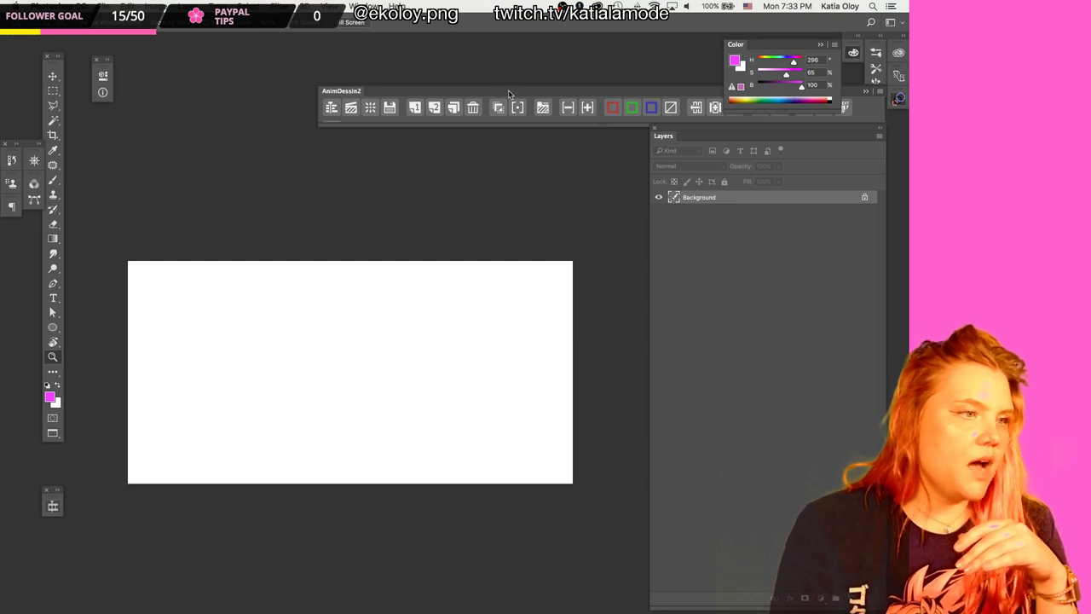
Move the AnimDessin2 panel clear of the Color panel, and turn the extension off and on again
drag(511, 92, 344, 85)
click(369, 5)
mouse_move(393, 59)
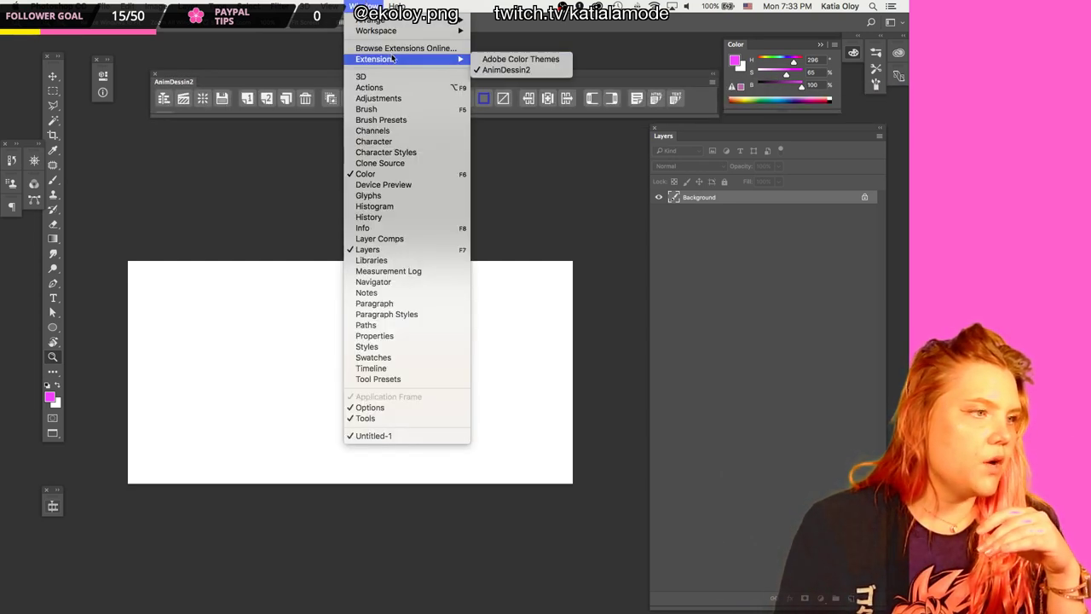
click(517, 71)
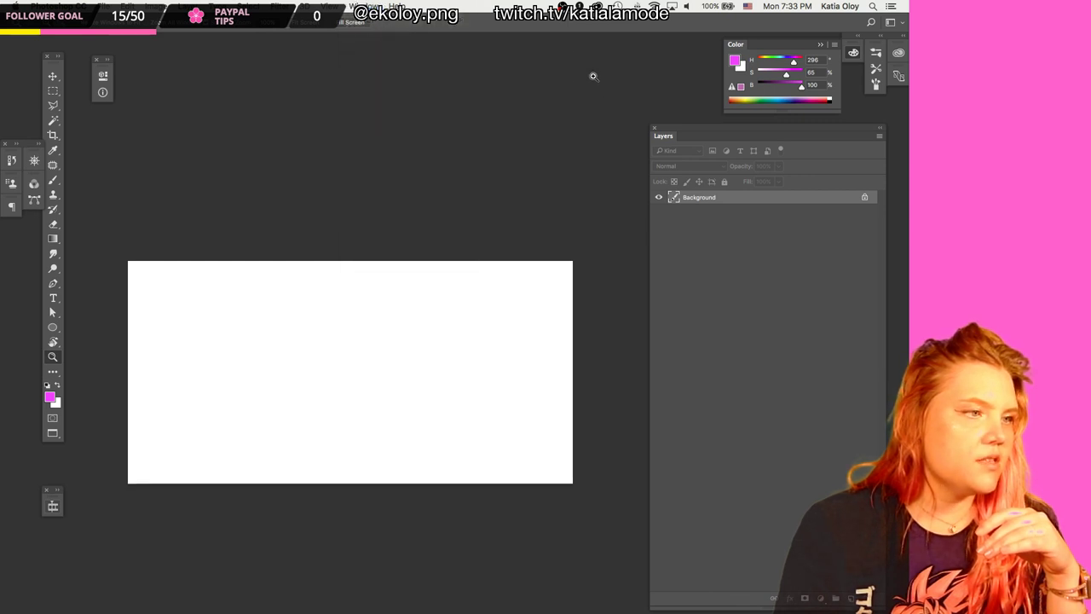
click(368, 5)
mouse_move(393, 59)
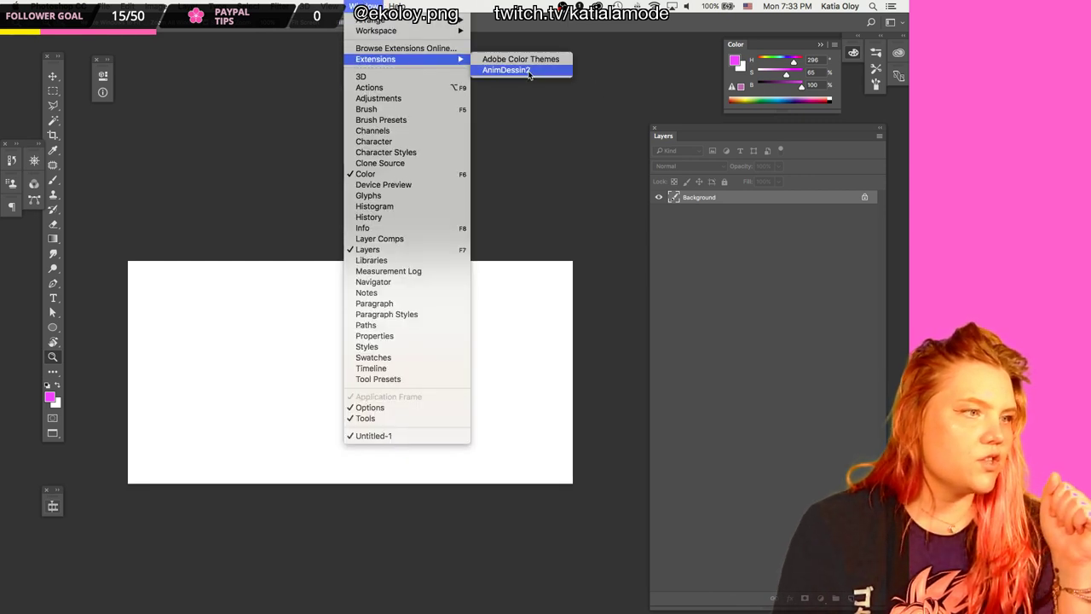
click(527, 71)
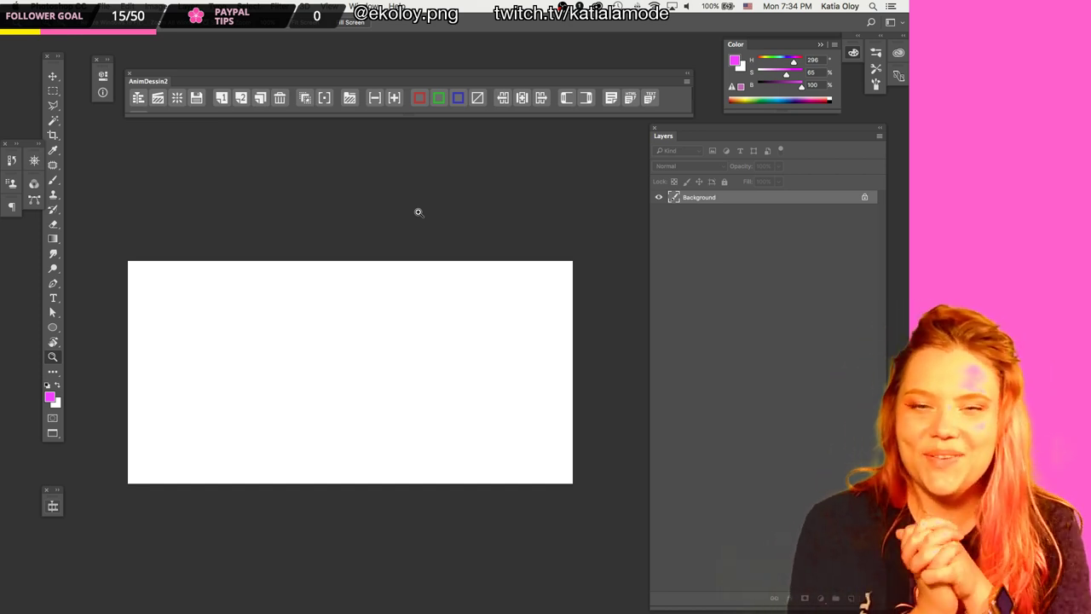
scroll(418, 211, up, 5)
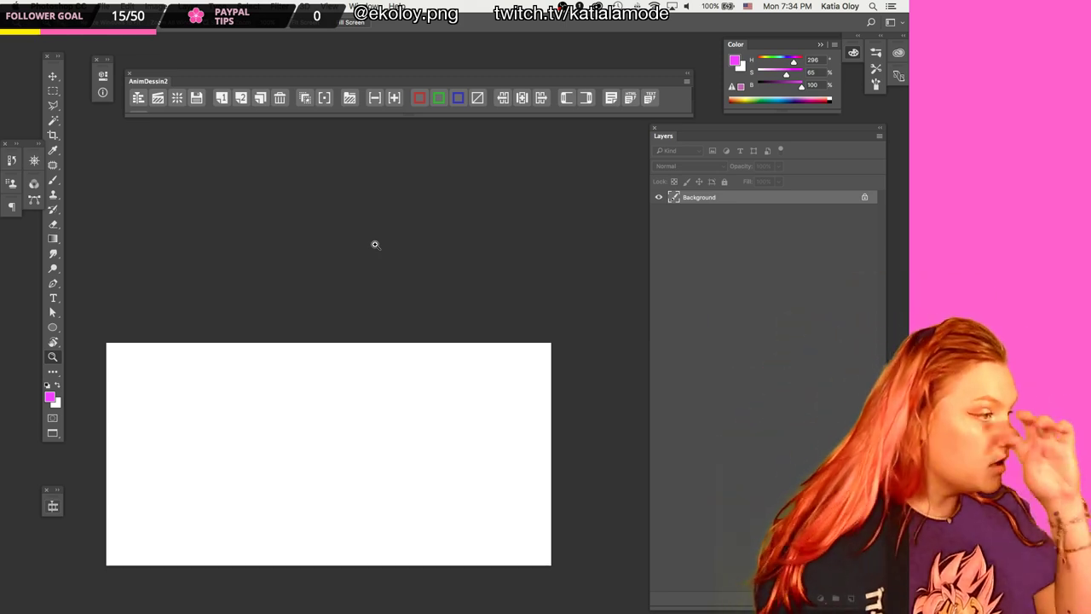
drag(400, 387, 445, 344)
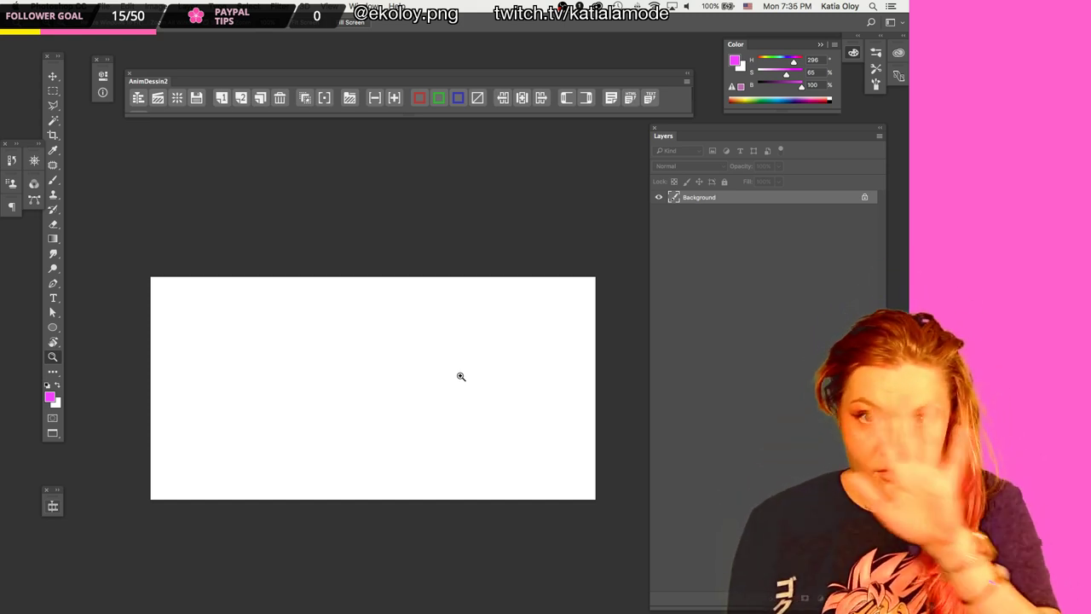
scroll(460, 376, up, 3)
scroll(460, 373, down, 6)
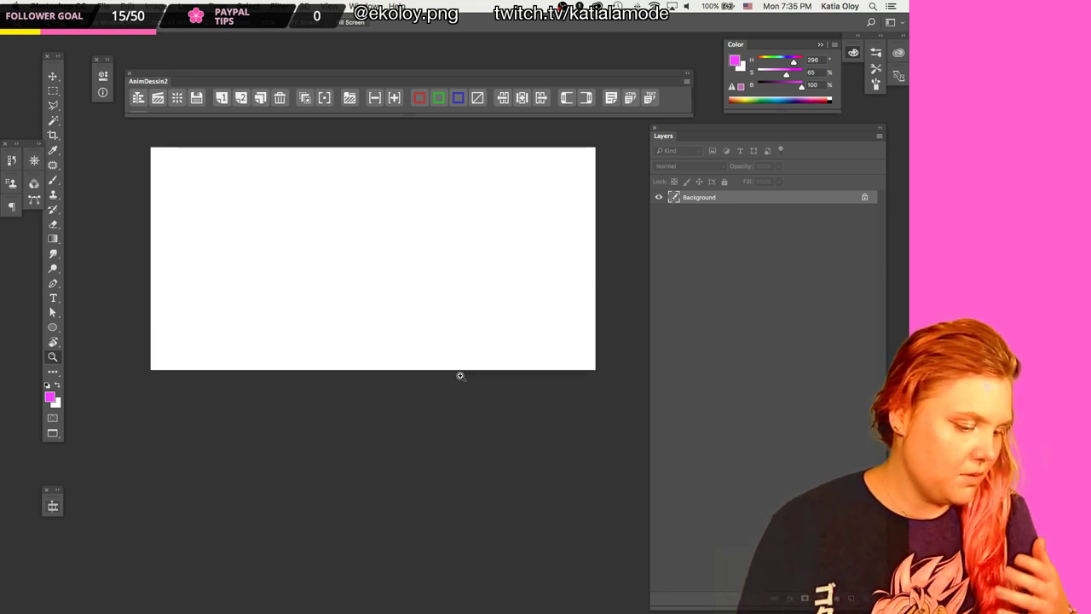
key(Tab)
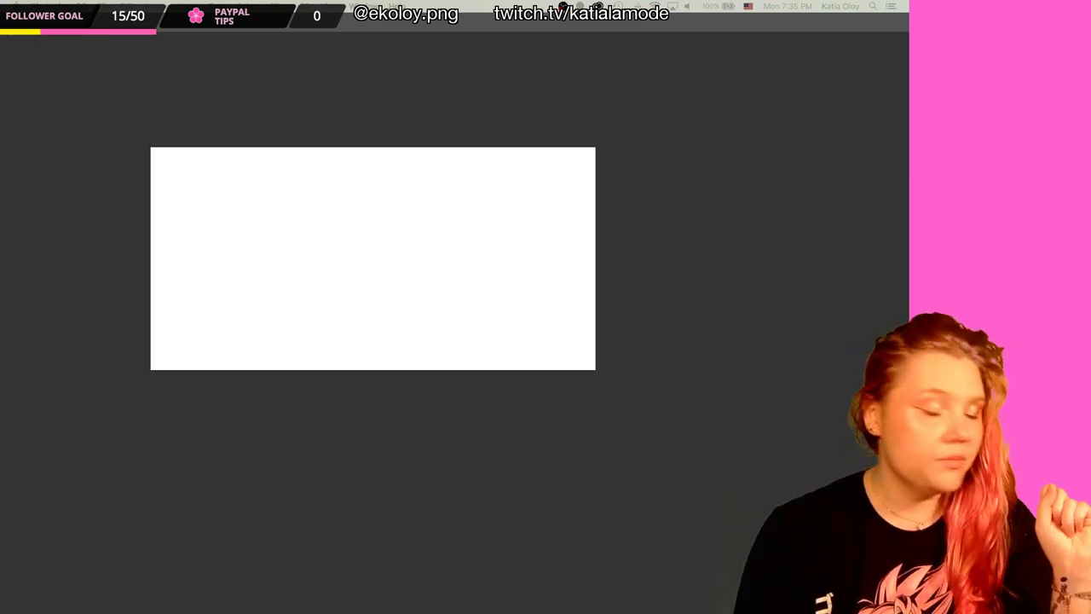
key(Tab)
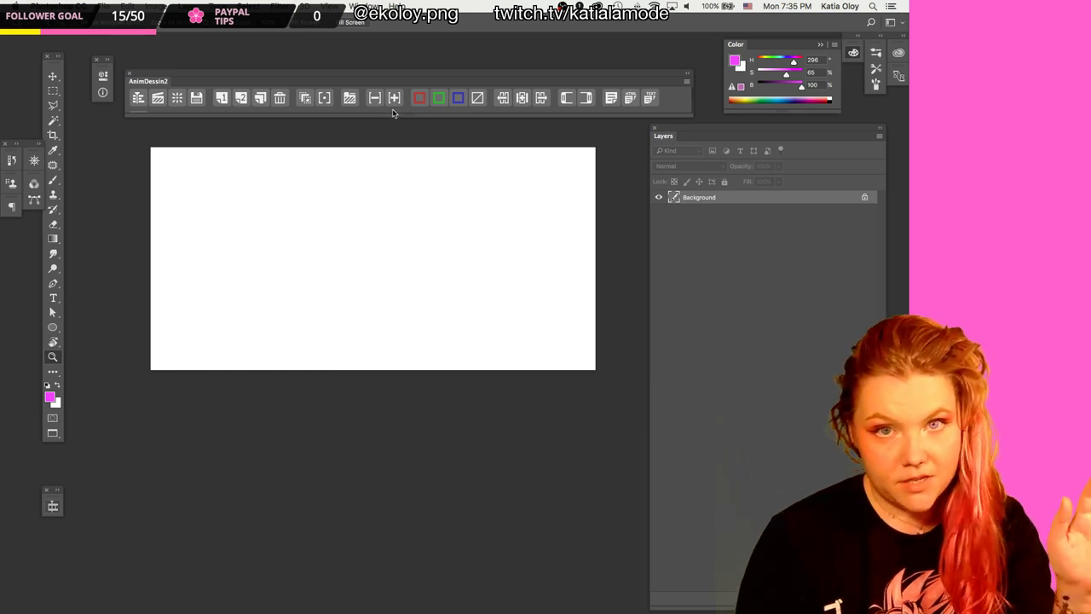
Show the Timeline and create a new animation timeline at 24 fps with the AnimDessin2 tools
drag(210, 80, 227, 68)
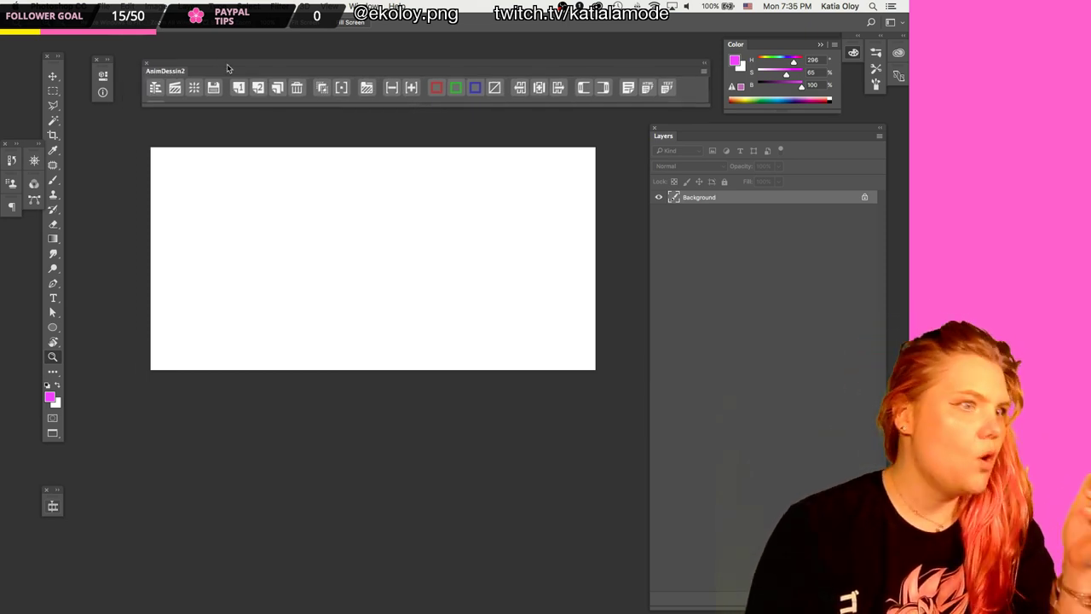
click(155, 88)
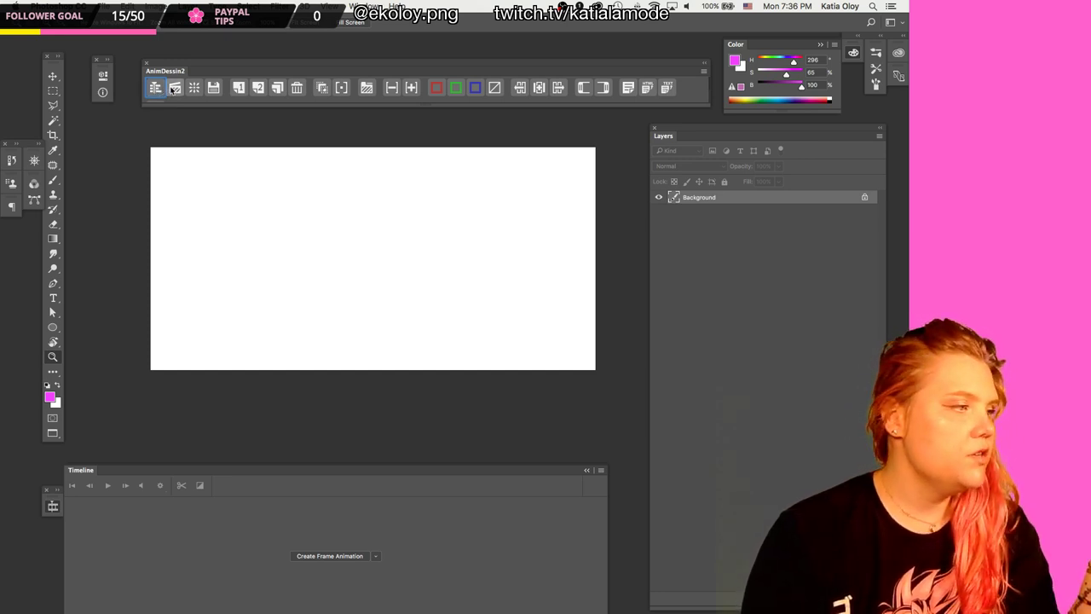
click(175, 88)
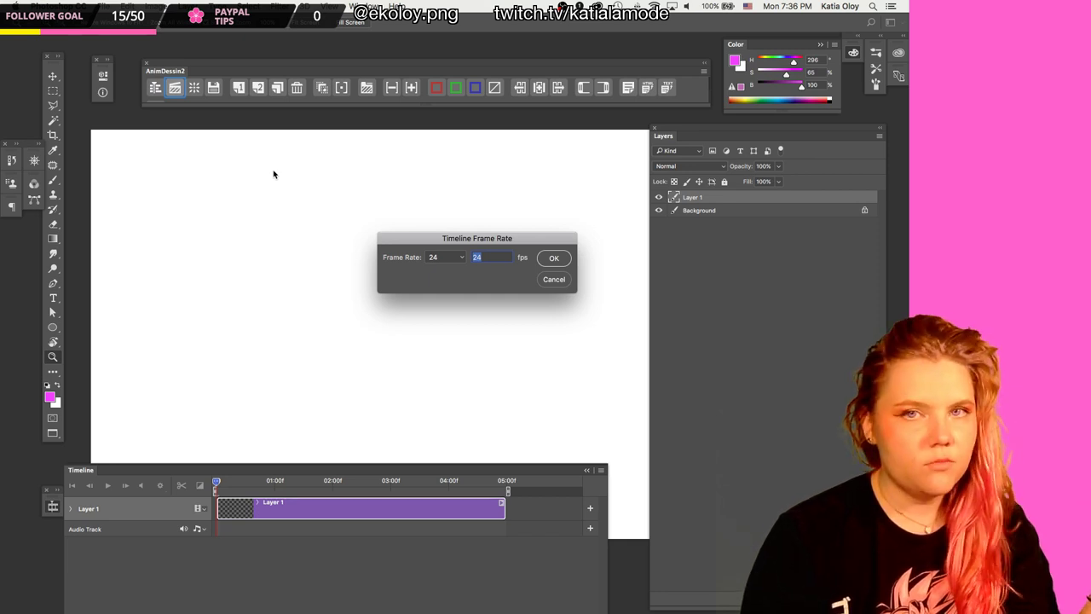
key(Return)
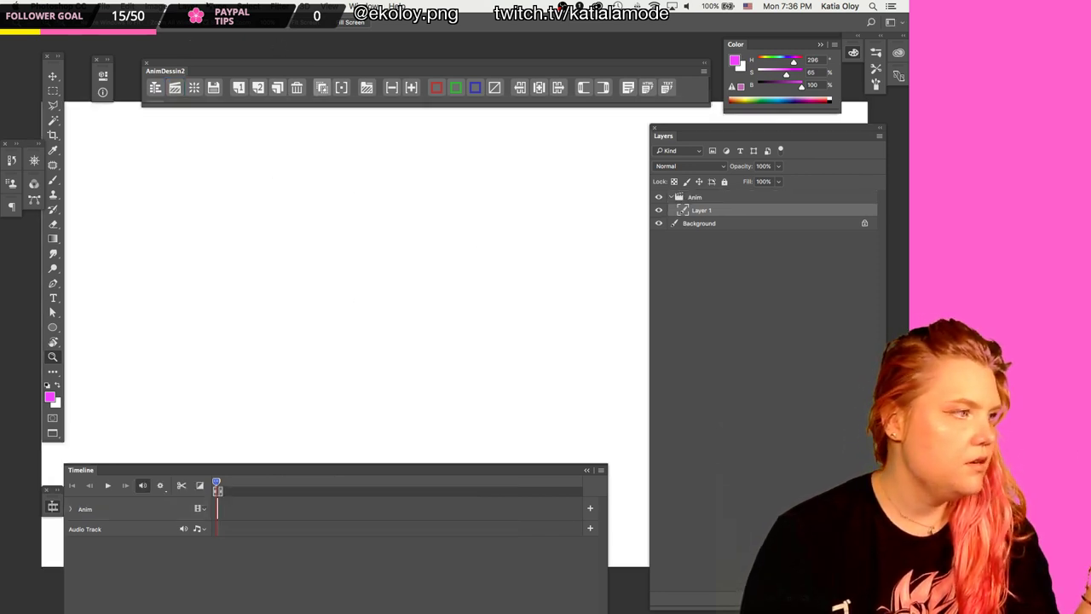
Resize the canvas to 2000 pixels wide by 2000 pixels high, keeping the centre anchor
click(194, 88)
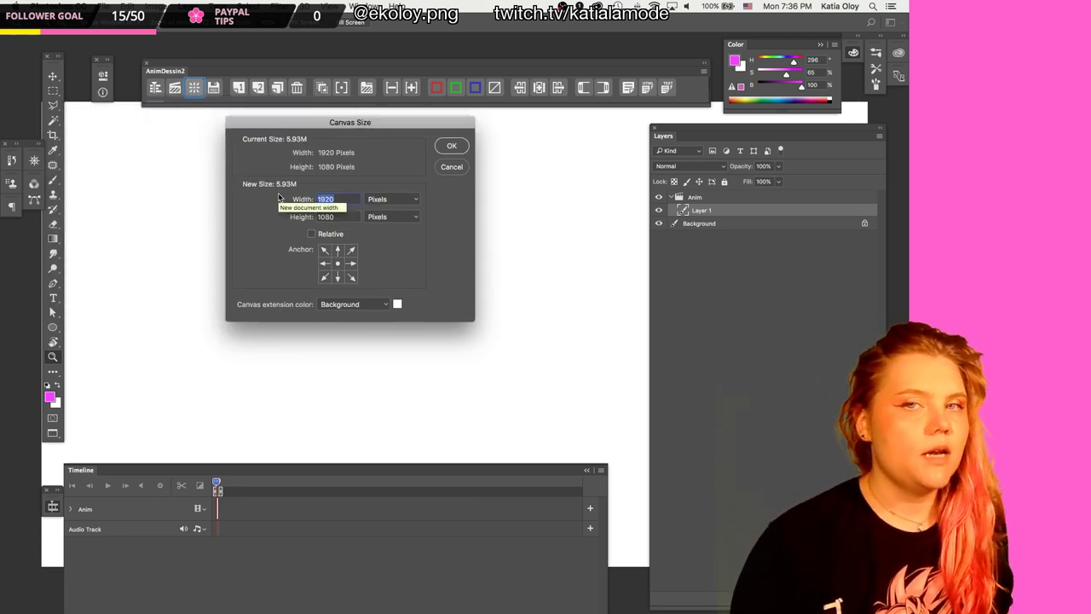
text(200)
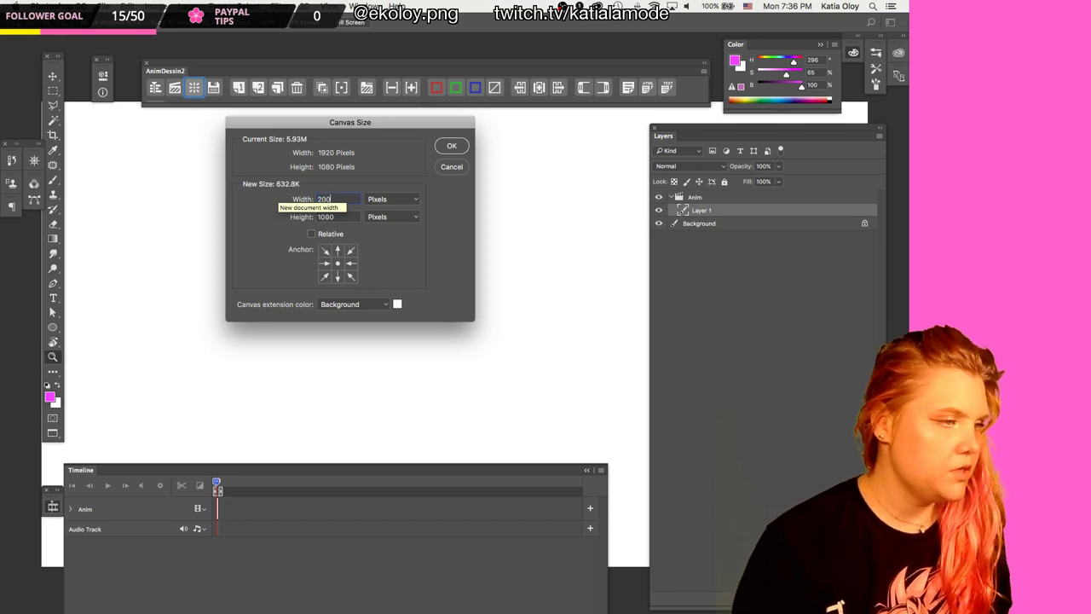
key(Tab)
text(0)
key(Return)
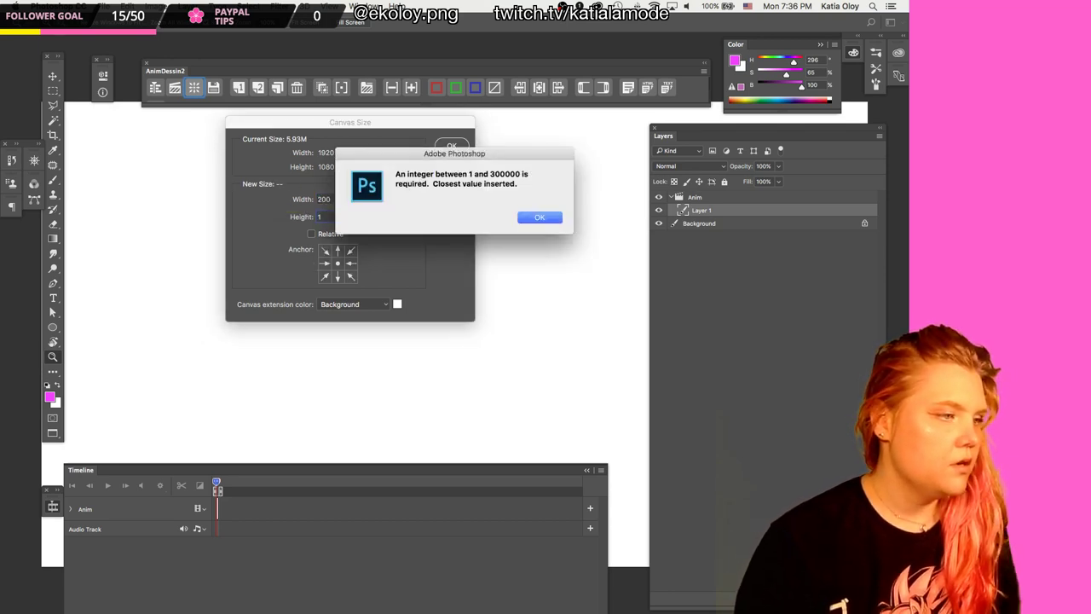
key(Return)
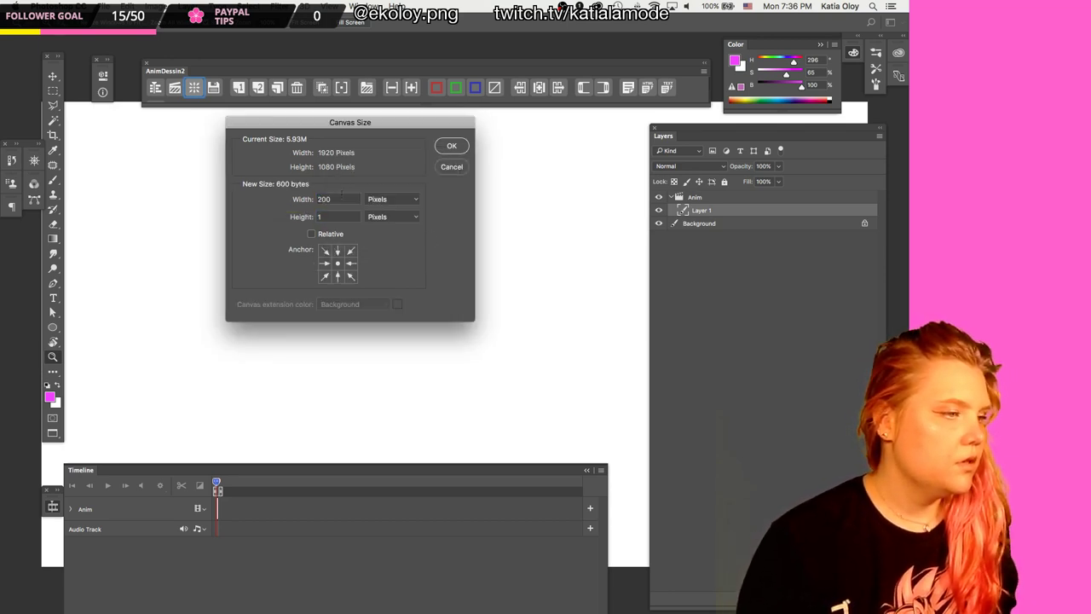
key(Tab)
text(2000)
key(Tab)
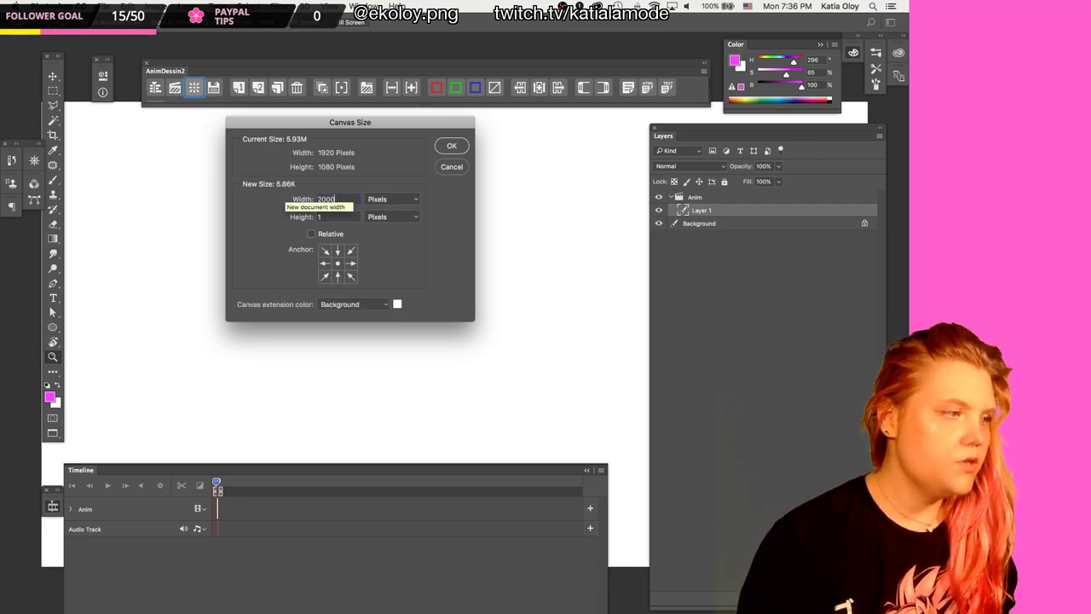
text(2000)
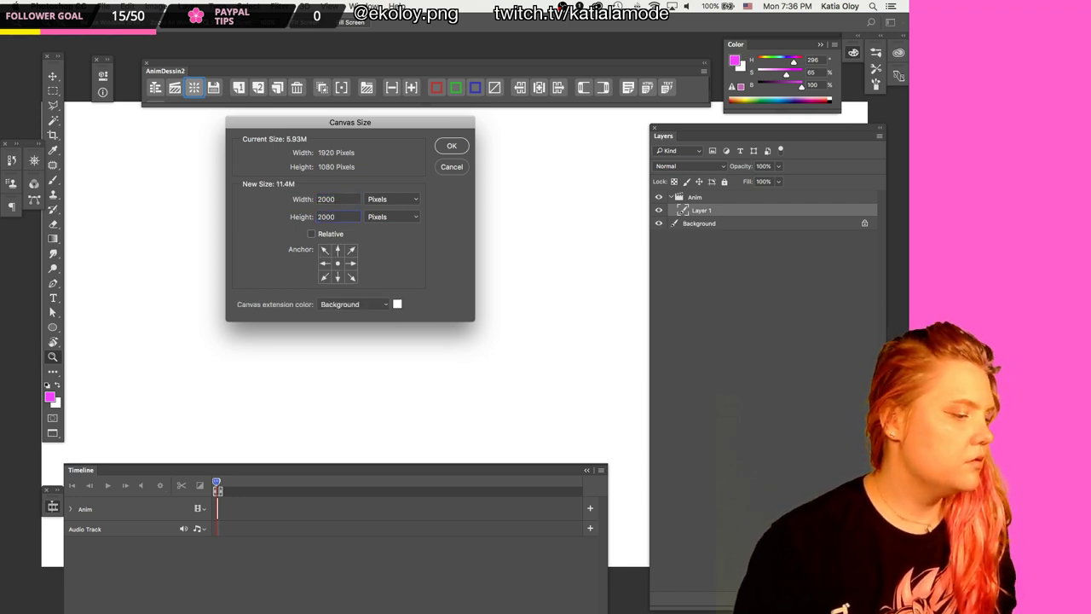
key(Return)
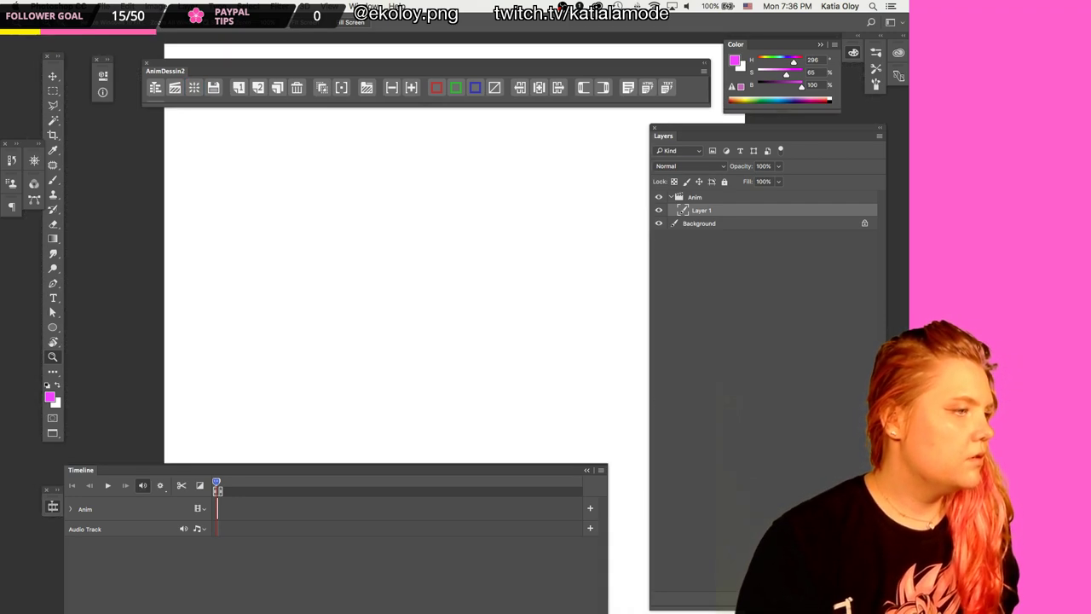
Save the document to the Desktop in Photoshop format as bunny.psd with Maximize Compatibility on
click(214, 88)
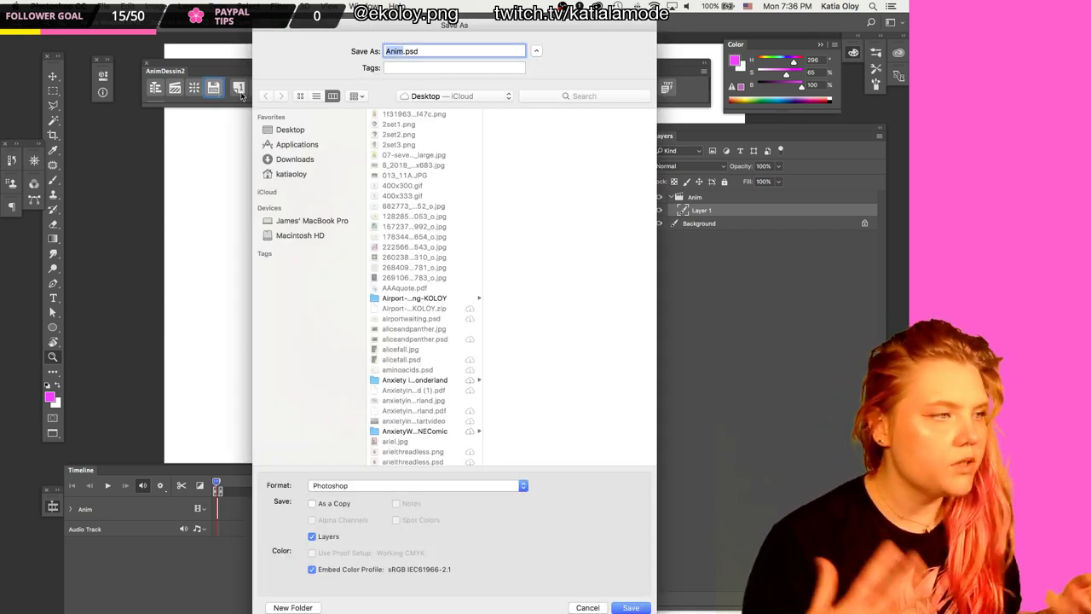
text(bunny)
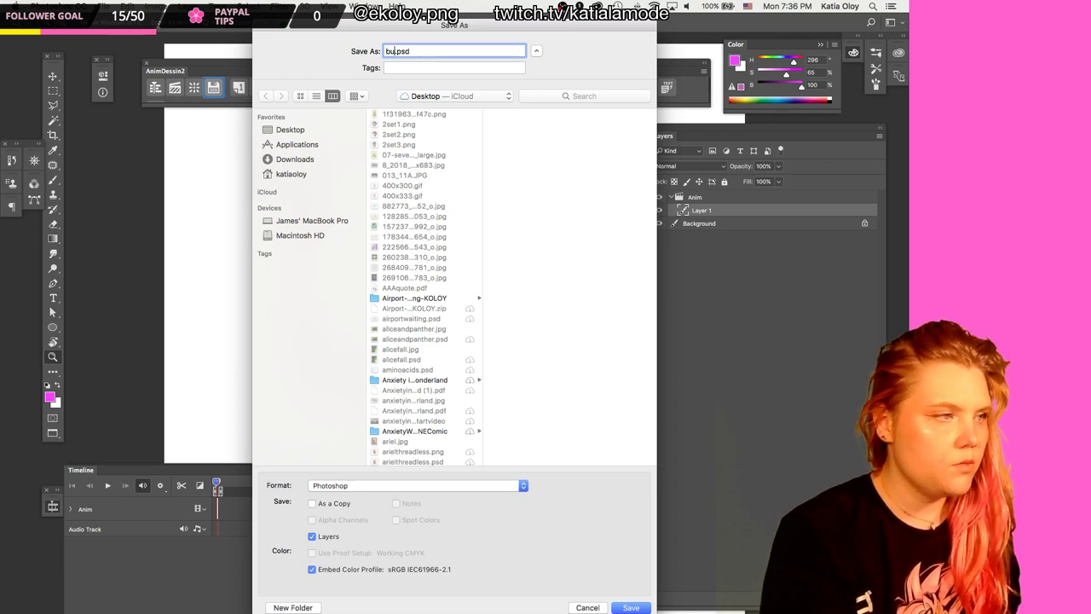
key(Return)
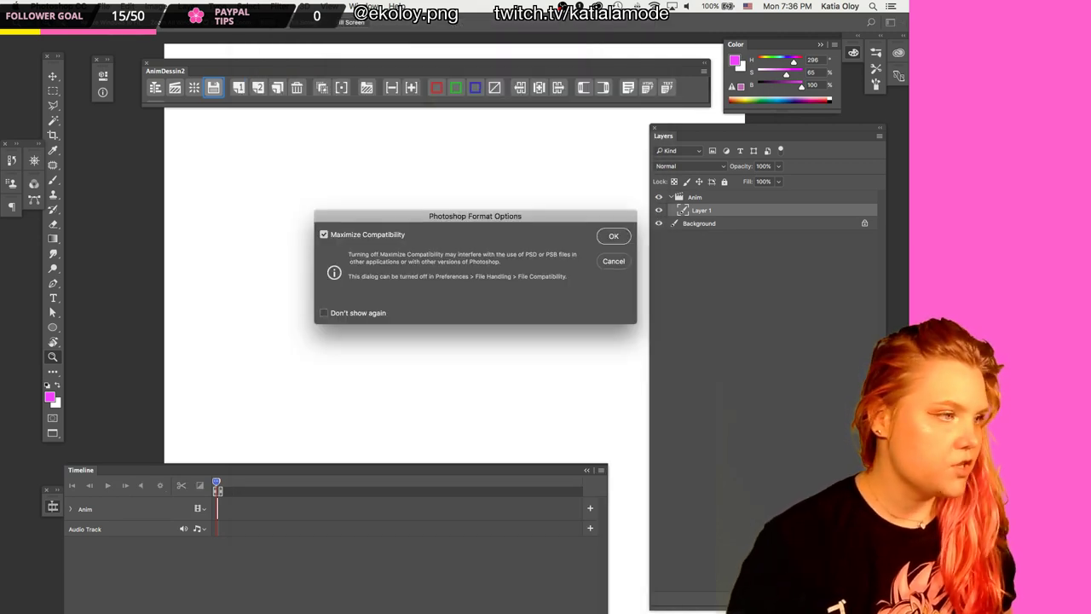
key(Return)
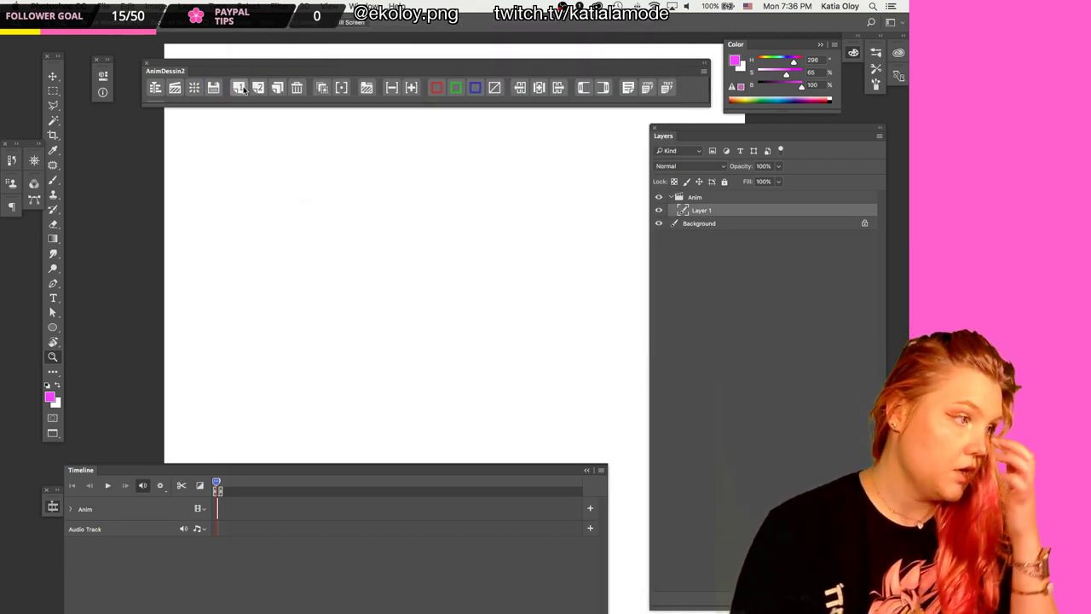
Add three new one-frame exposures after the first frame in the Anim group with AnimDessin2
drag(255, 68, 240, 68)
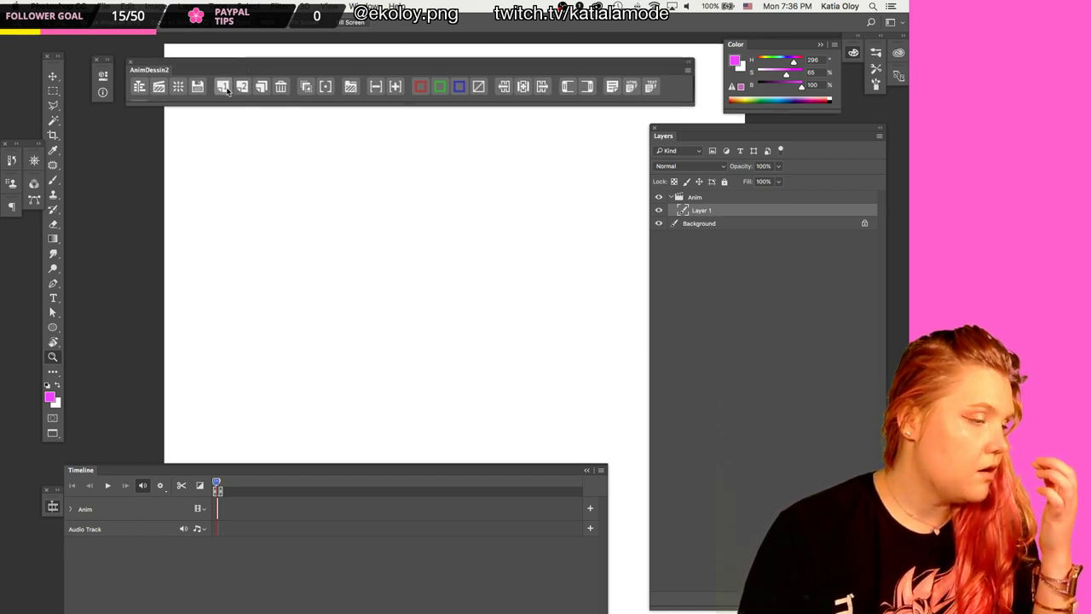
click(223, 87)
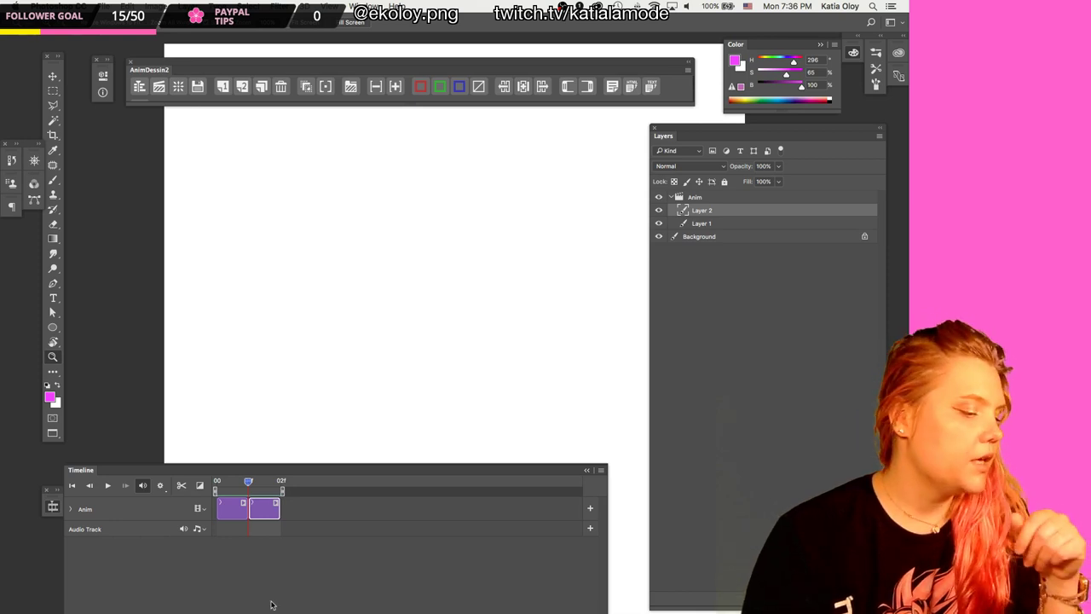
click(223, 88)
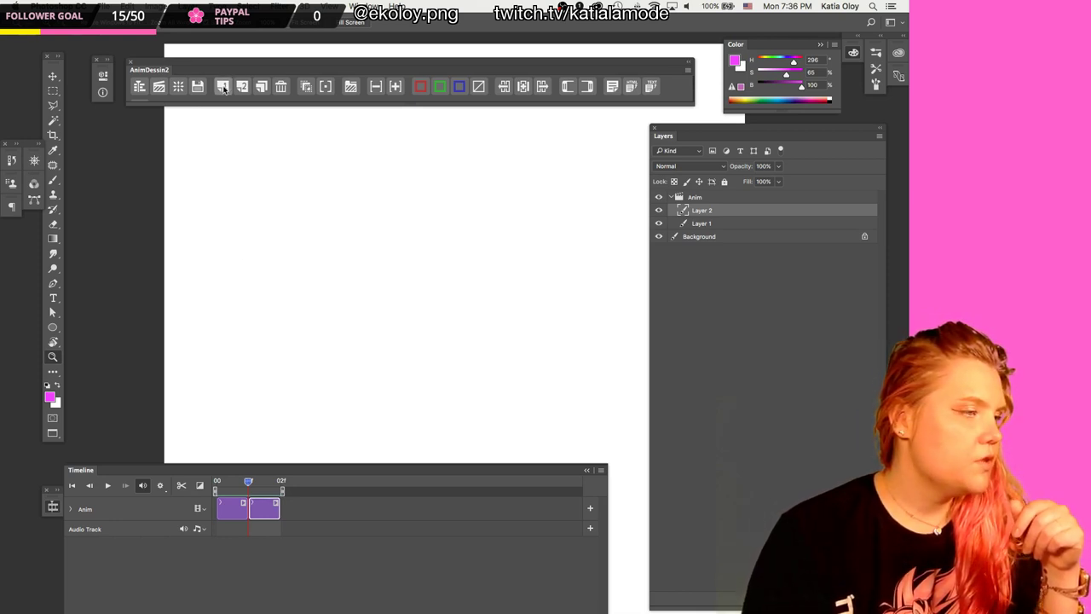
click(223, 88)
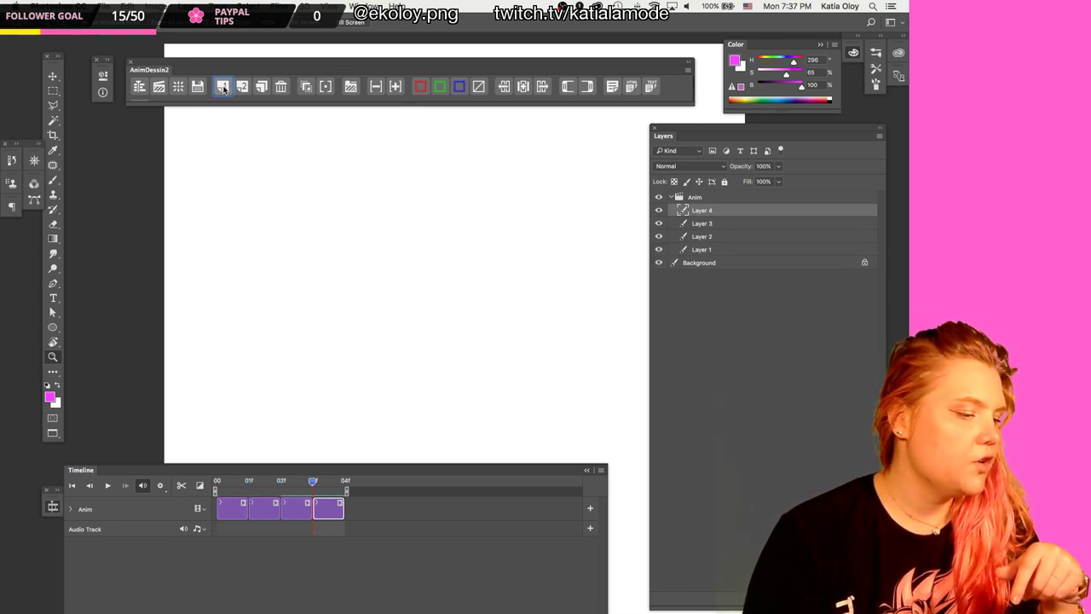
Move the playhead back to frame 1 and add a one-frame exposure to the Anim group
click(248, 529)
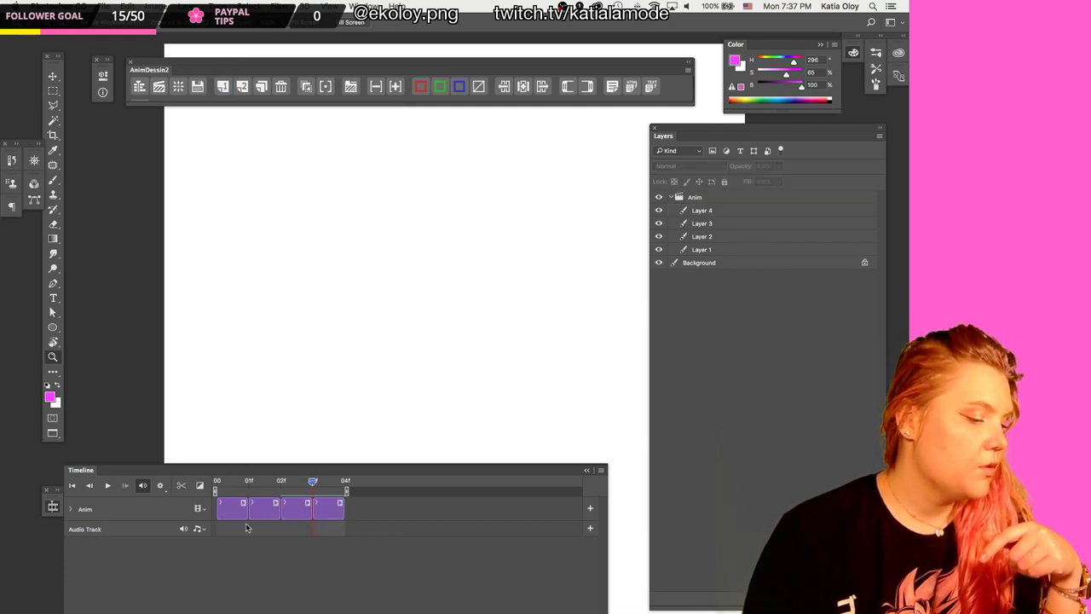
drag(315, 482, 248, 483)
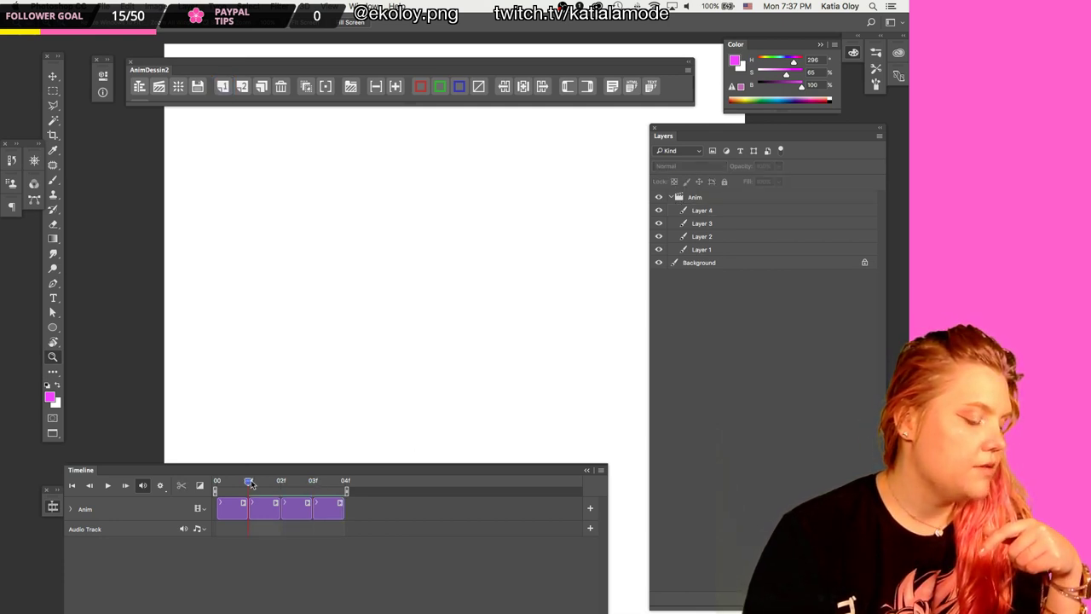
click(220, 87)
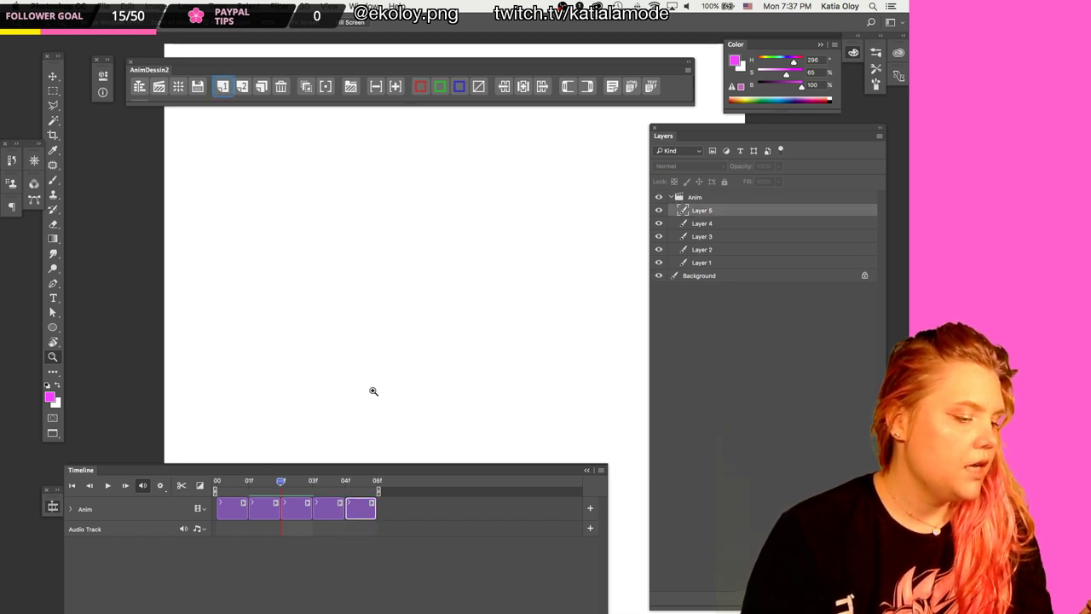
click(254, 511)
click(303, 513)
click(333, 513)
key(alt+bracketright)
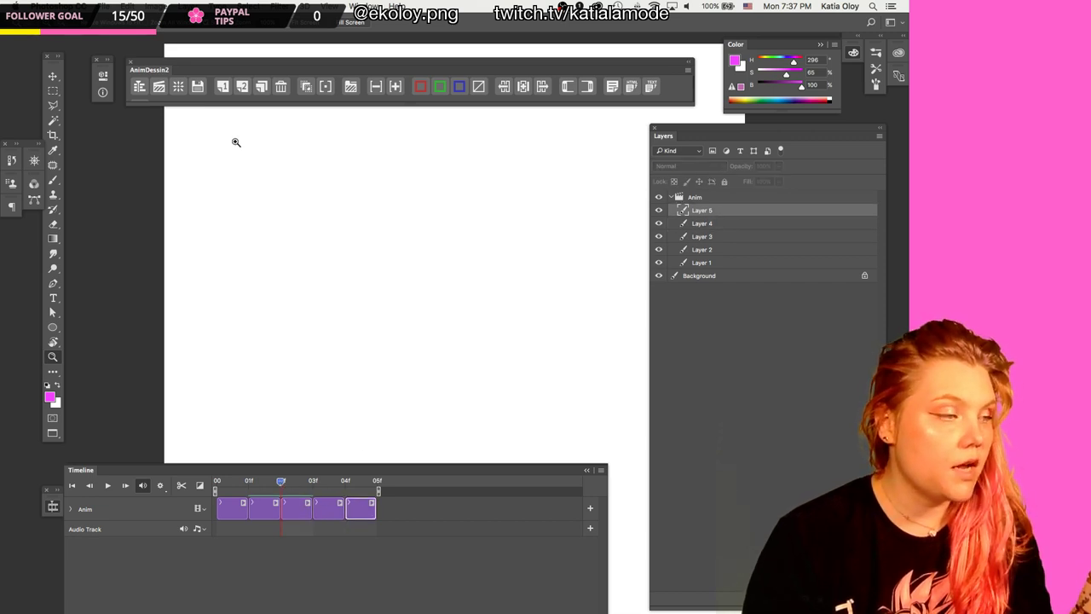
Add a two-frame exposure after the fifth frame with two duplicates, plus a one-frame exposure with one duplicate
click(371, 489)
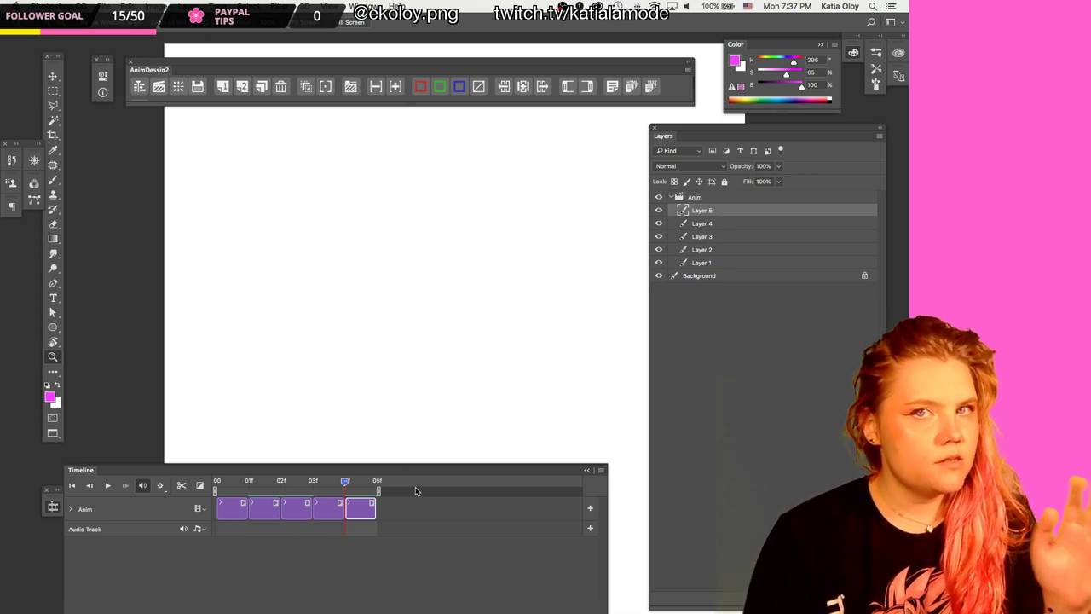
click(243, 89)
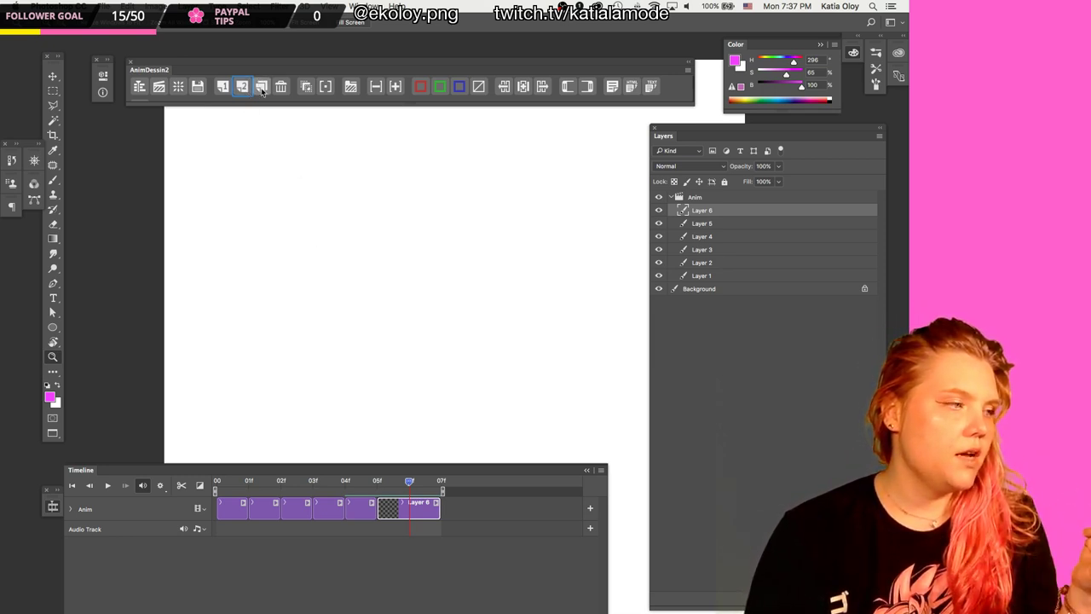
click(261, 88)
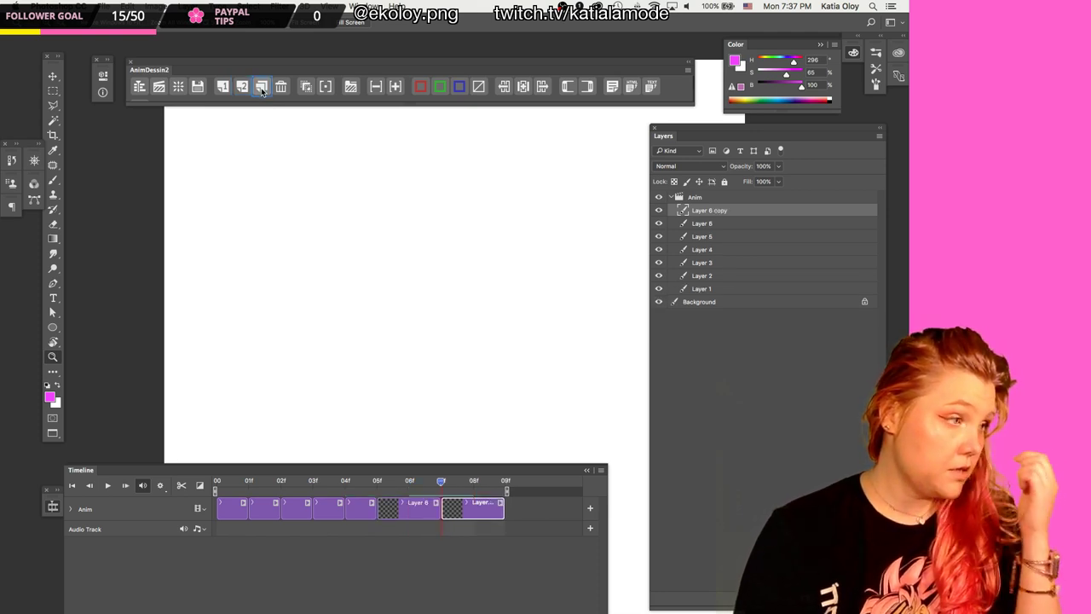
click(262, 89)
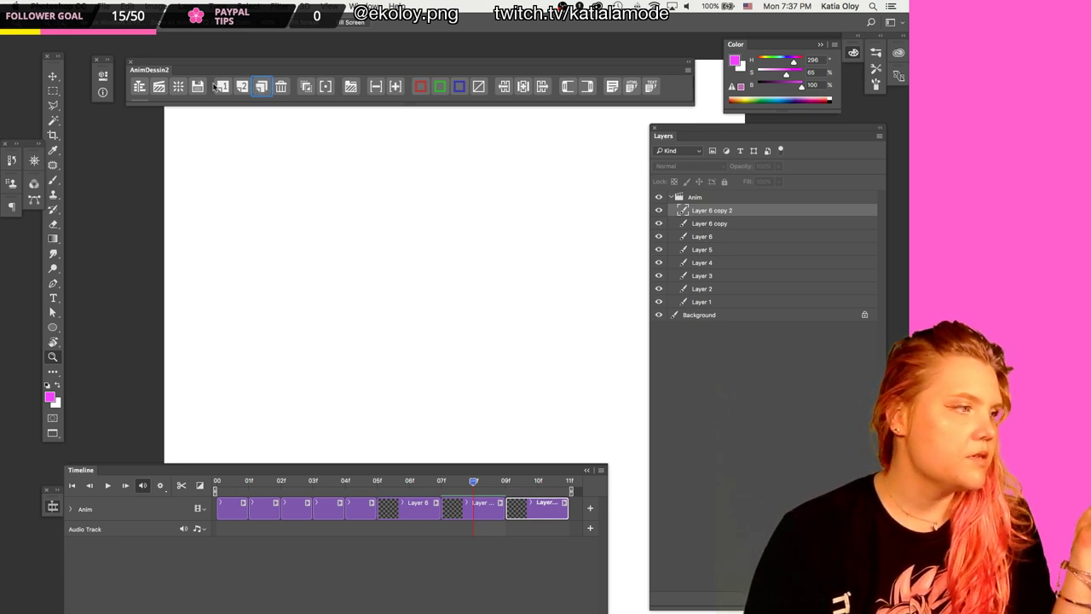
click(262, 88)
click(262, 88)
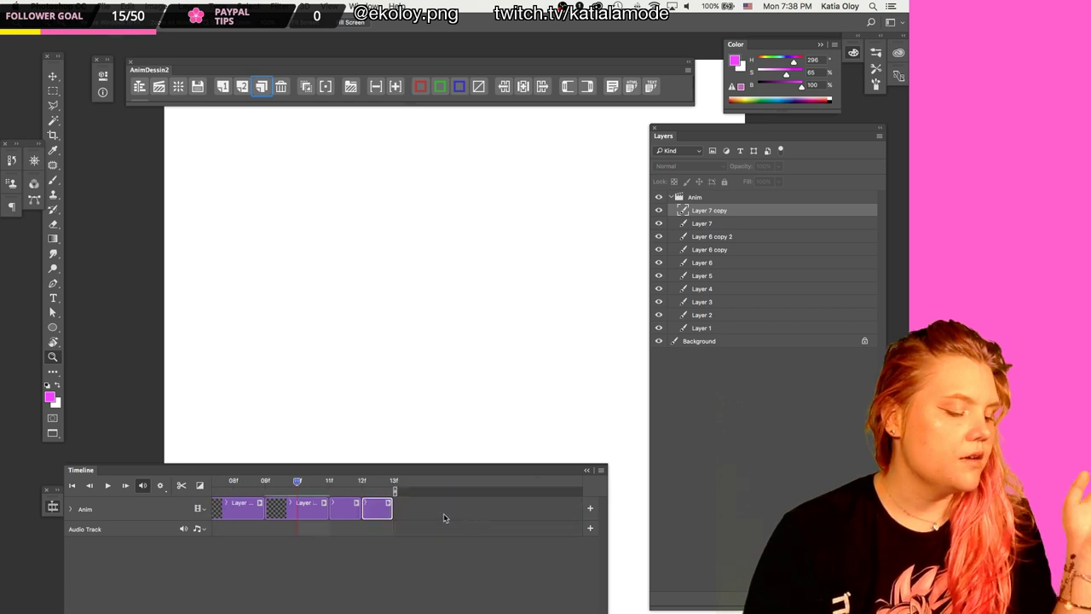
Delete exposures from the end of the Anim group until only Layer 1 remains
click(280, 87)
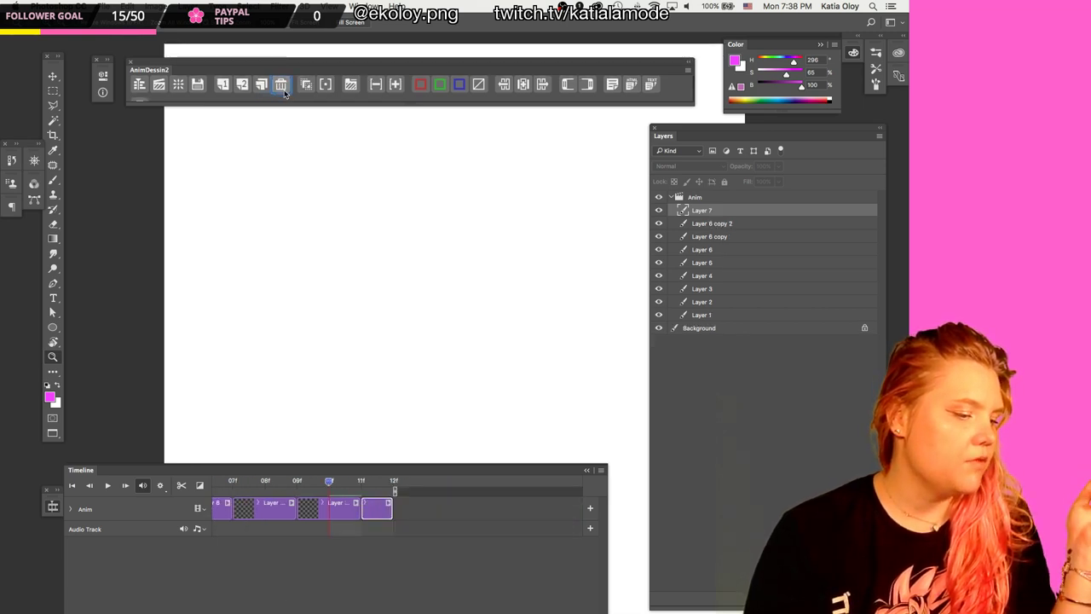
click(284, 90)
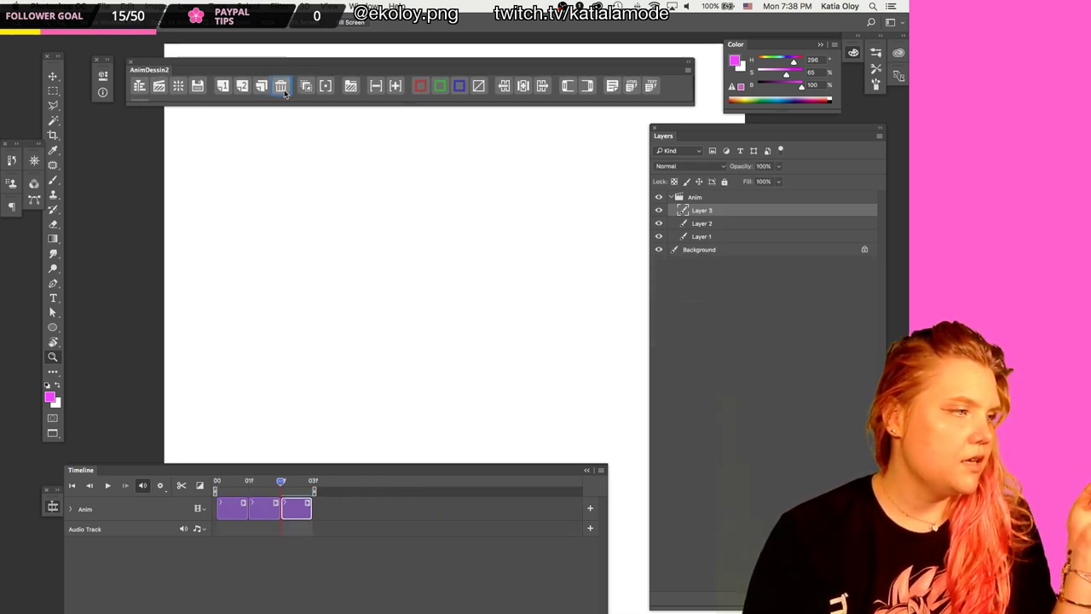
click(283, 91)
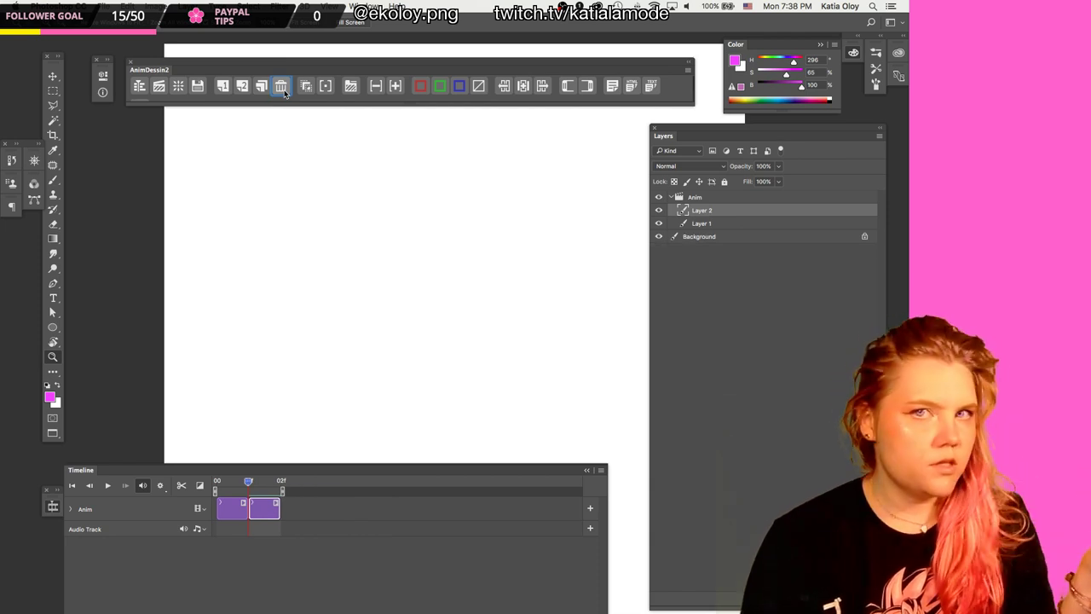
click(280, 88)
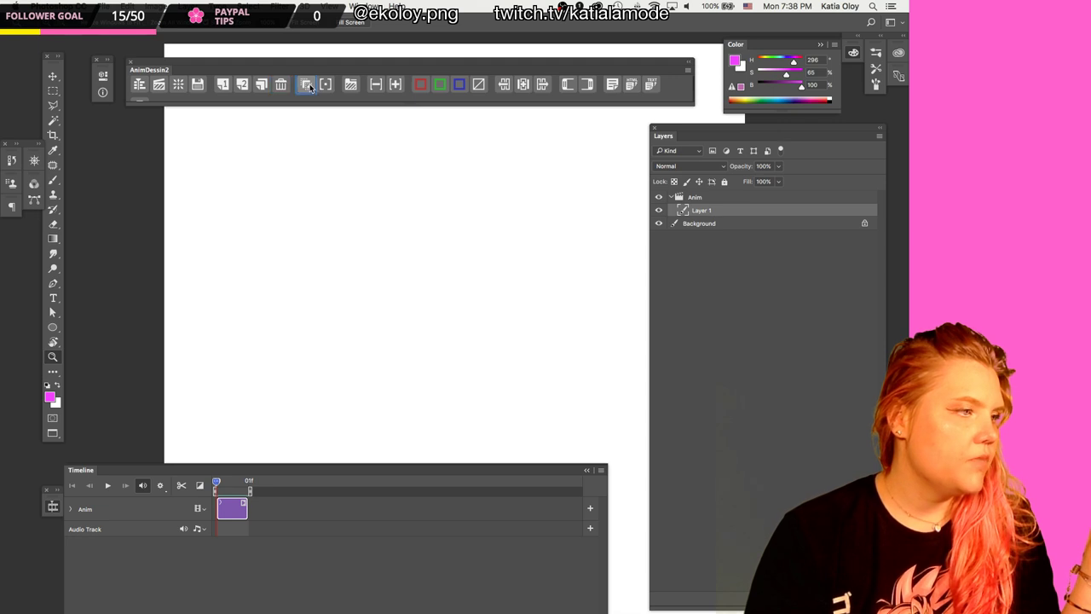
click(308, 86)
click(527, 215)
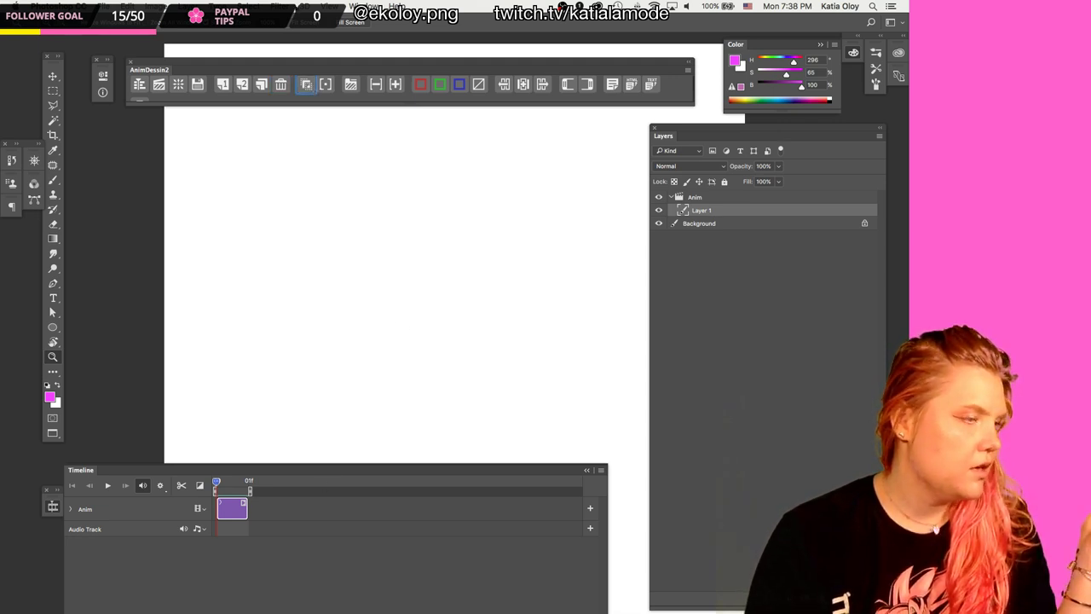
Add four new one-frame exposures after Layer 1 in the Anim group
click(225, 86)
click(224, 86)
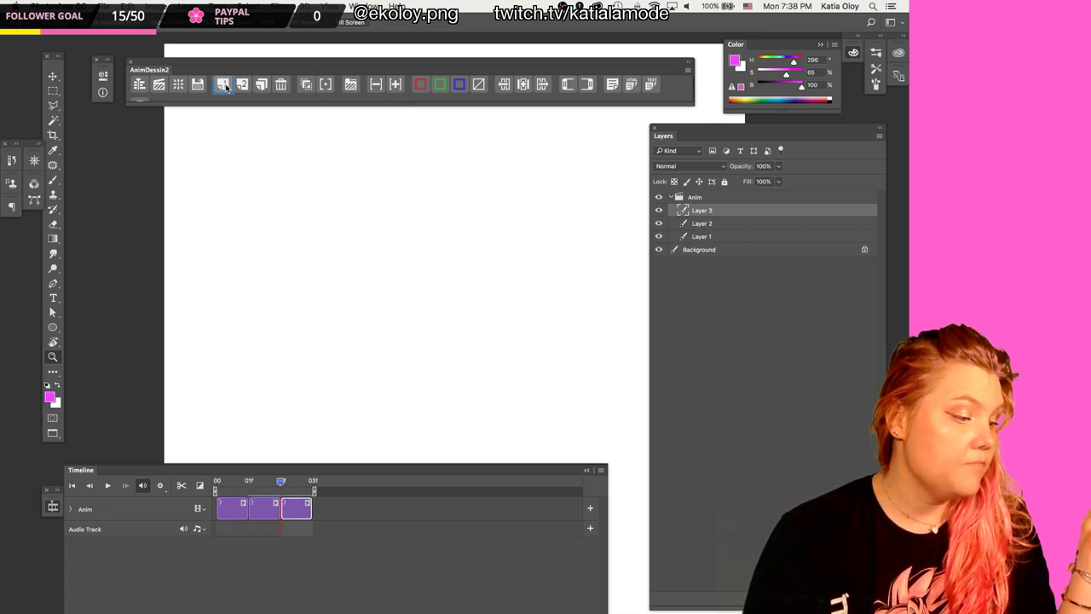
click(224, 86)
click(224, 86)
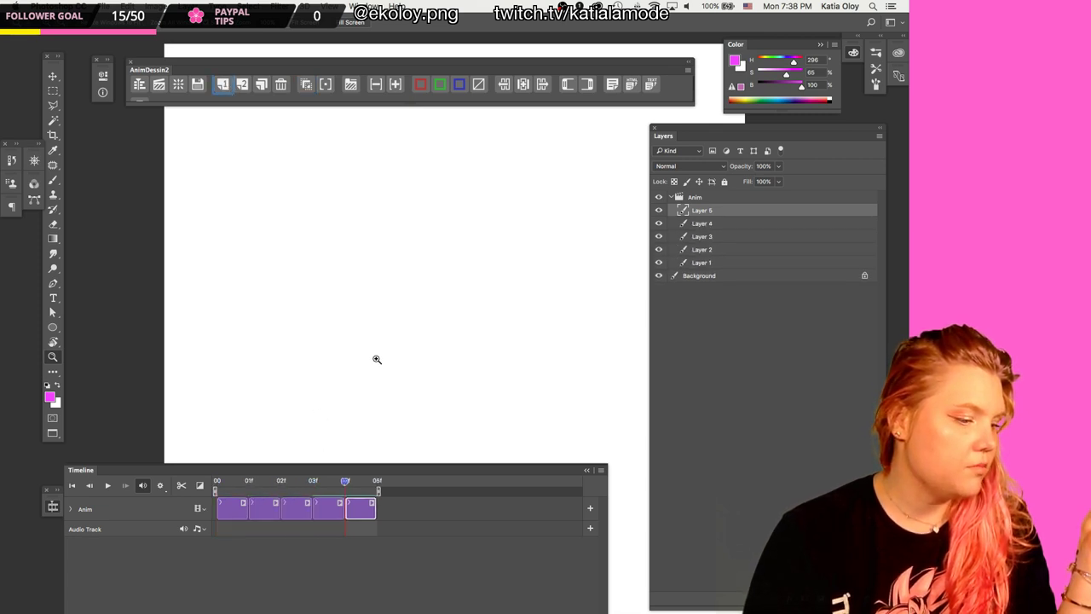
Select the clips from Layer 2 through Layer 5 and enlarge the AnimDessin2 panel to reveal its second row
click(269, 511)
shift+click(360, 511)
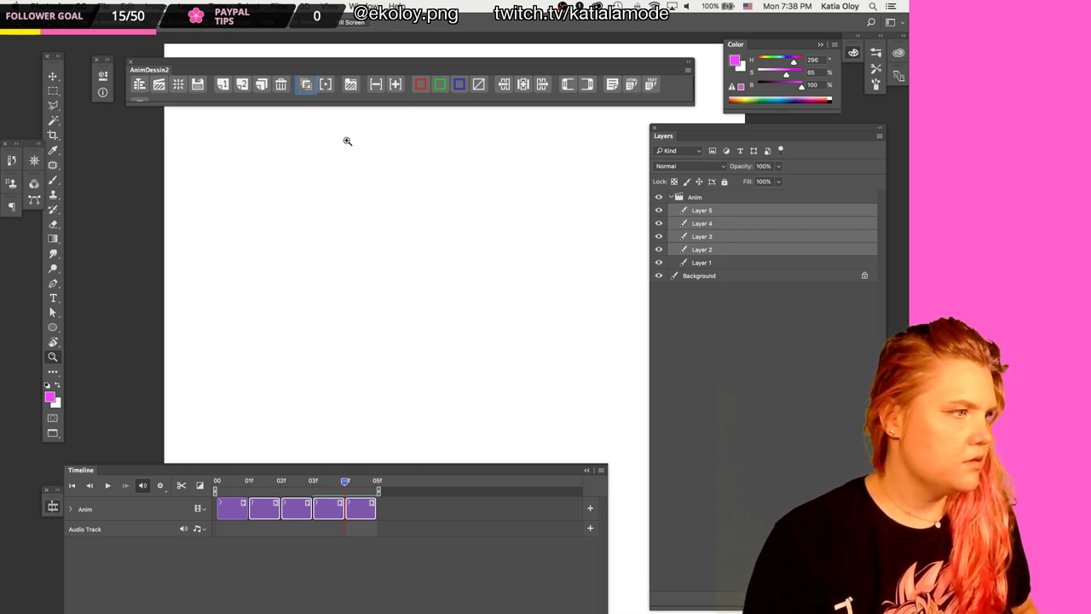
right_click(311, 87)
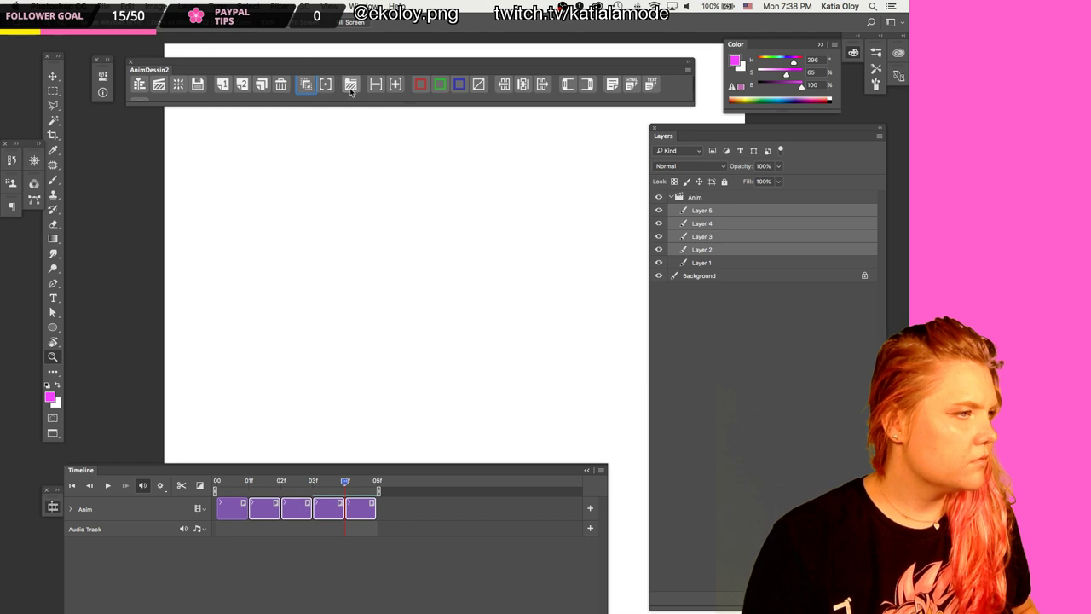
drag(349, 105, 342, 155)
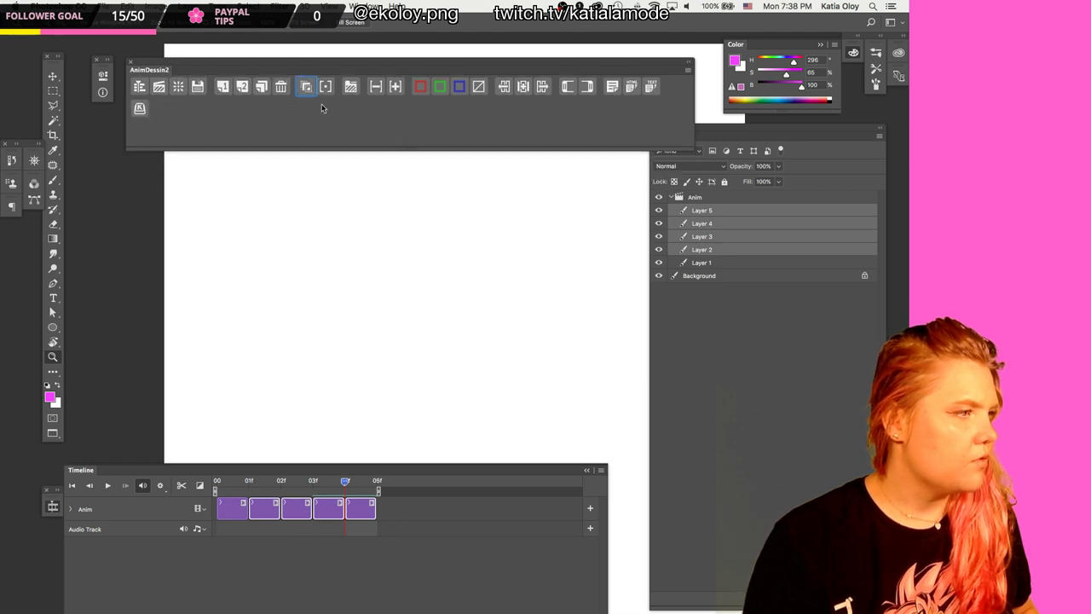
Switch to Chrome, close the Facebook window and show all web results for "animdessin buttons"
key(super+Tab)
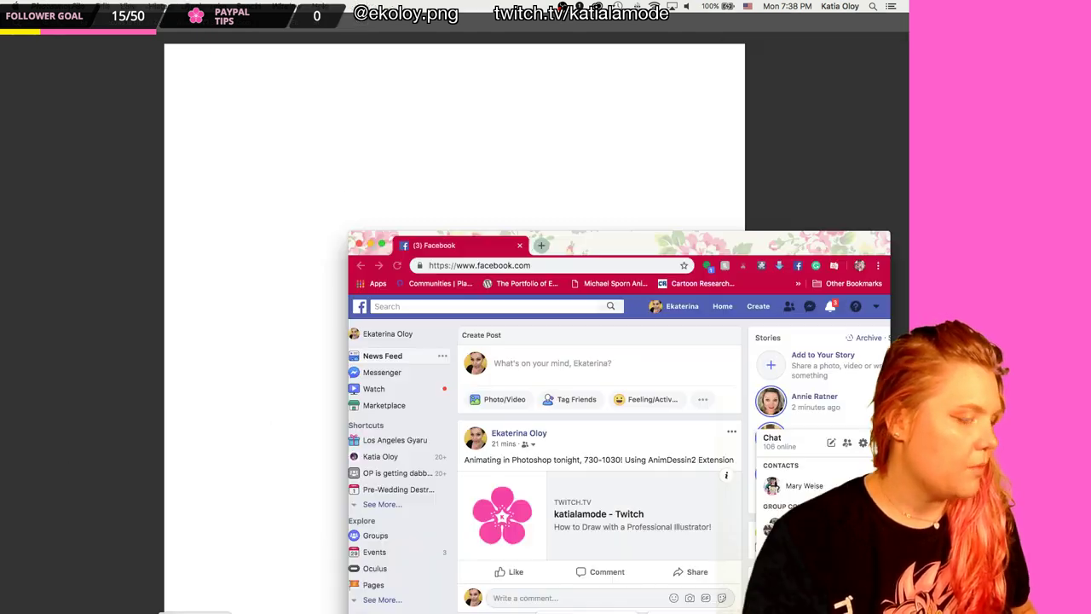
click(361, 245)
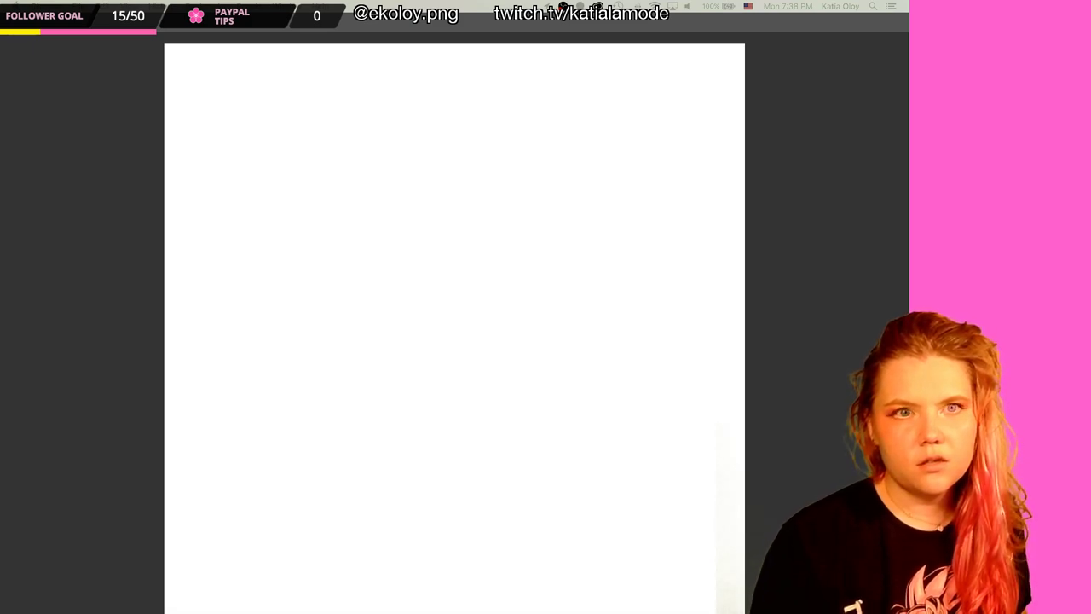
drag(588, 610, 324, 117)
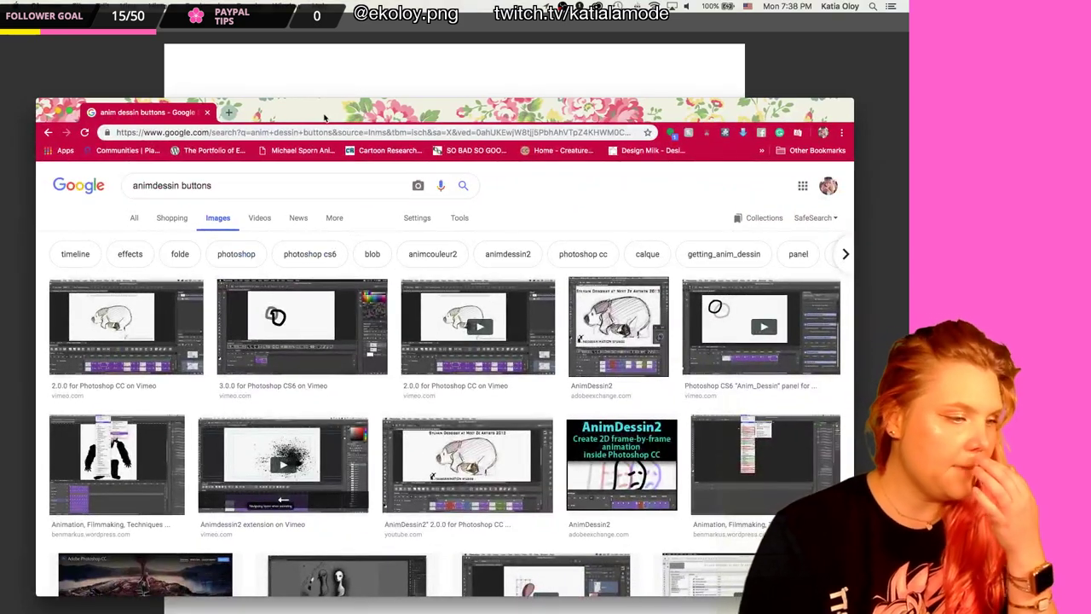
click(132, 220)
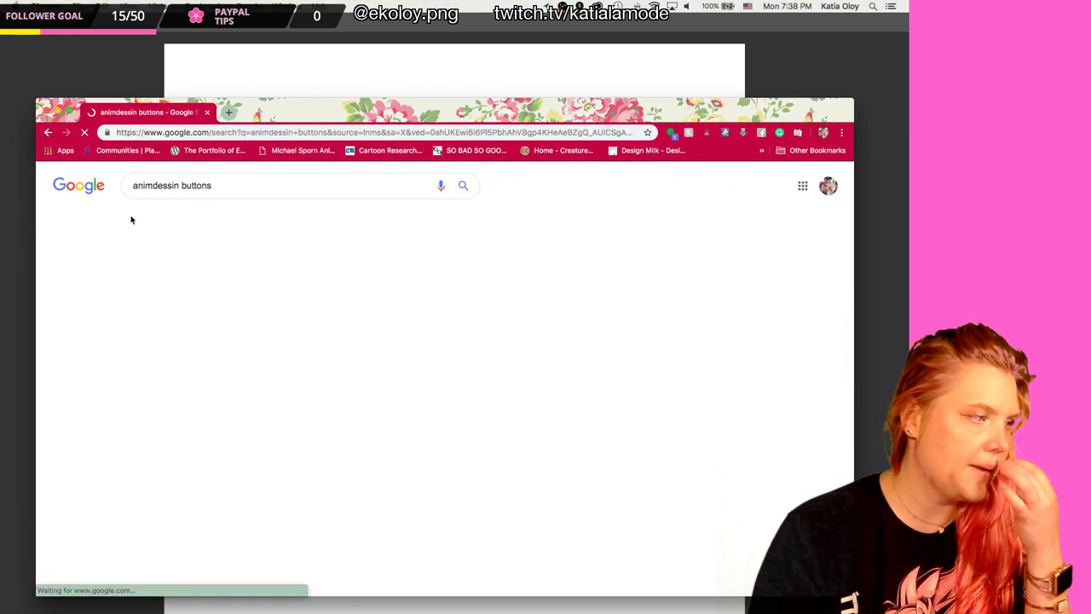
Open the Lifewire article on animating in Photoshop with AnimDessin2 and examine its explanation of the panel's buttons
click(267, 476)
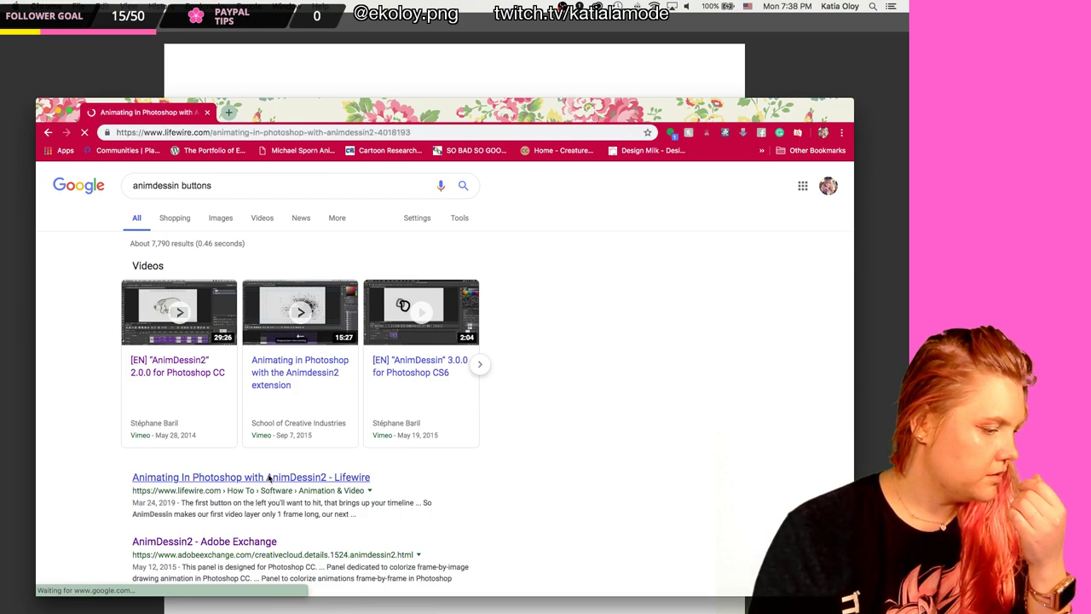
scroll(191, 354, down, 20)
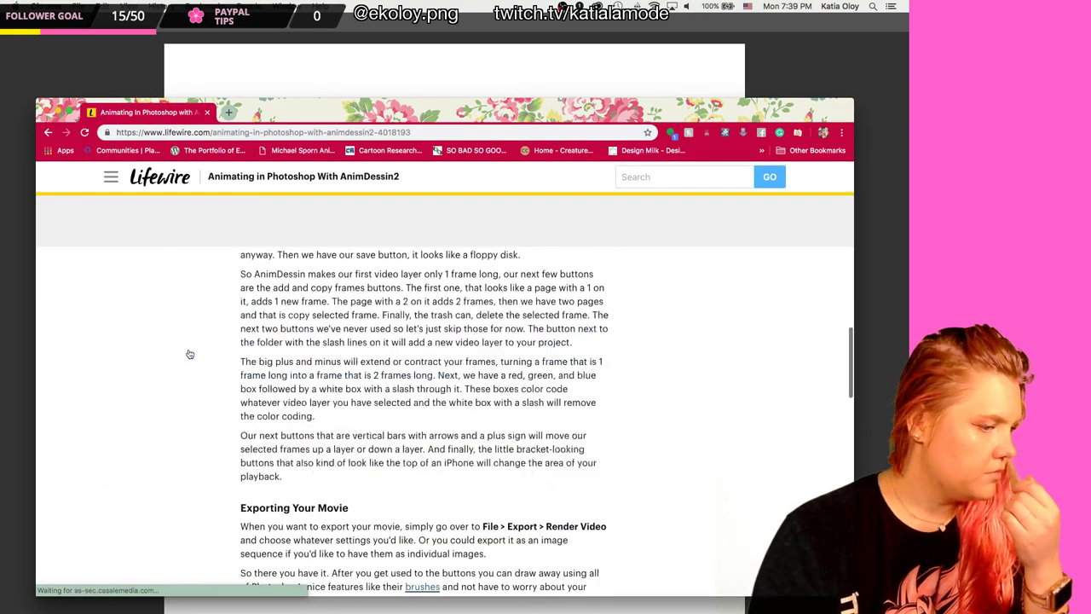
scroll(230, 333, up, 15)
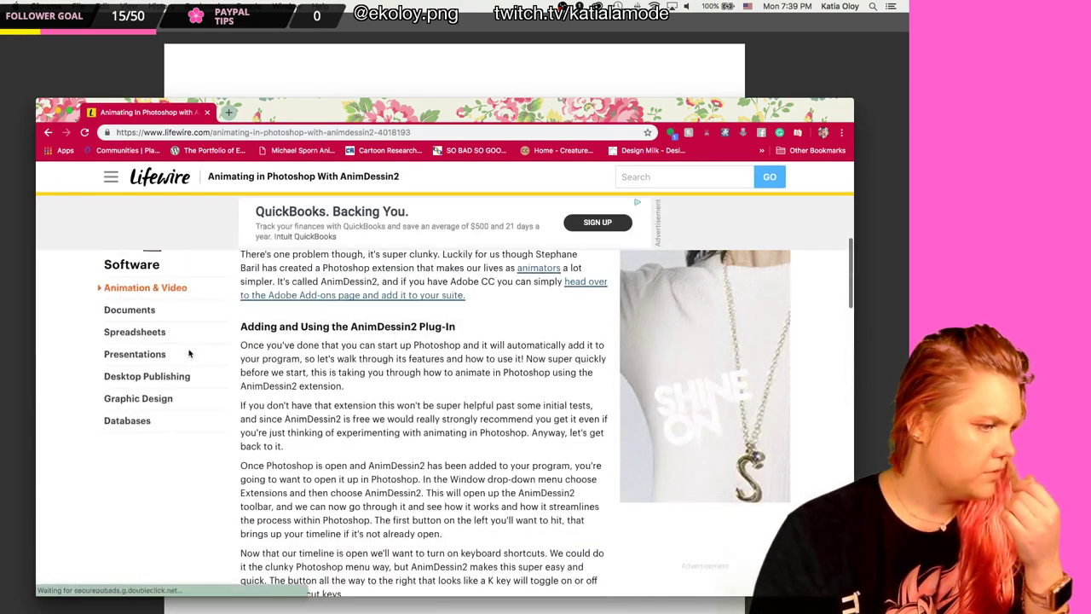
scroll(270, 313, up, 3)
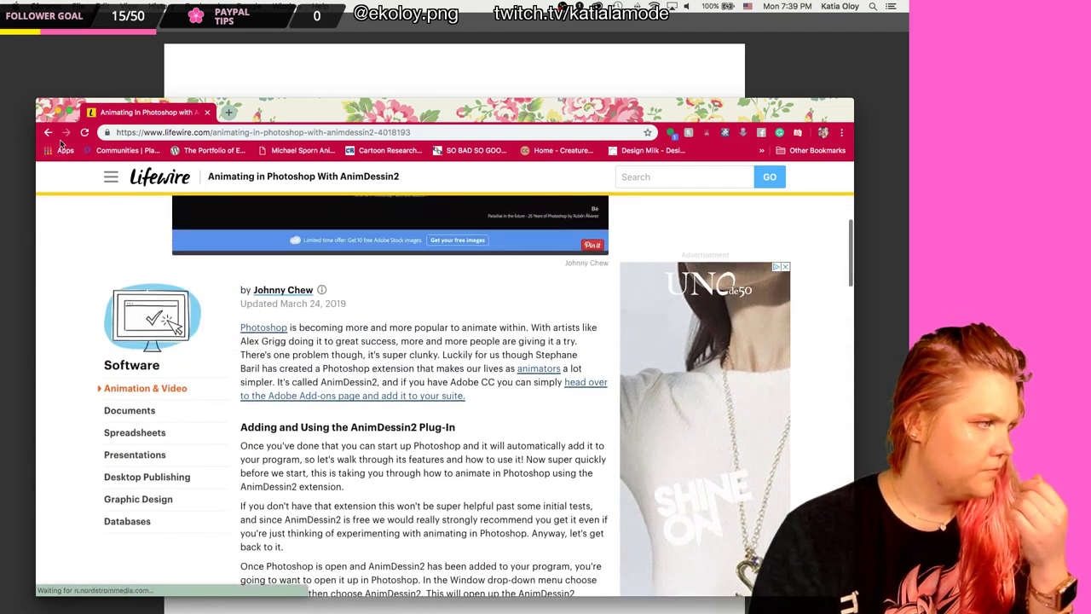
Return to the search results and open the AnimDessin2 page on Adobe Exchange to examine its product info
click(48, 135)
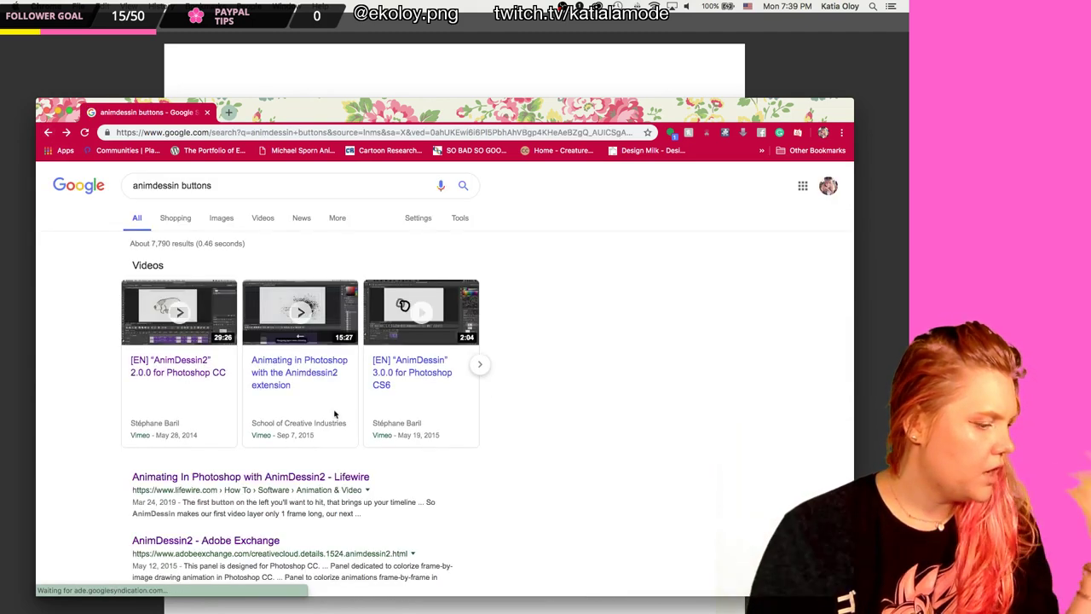
scroll(350, 416, down, 3)
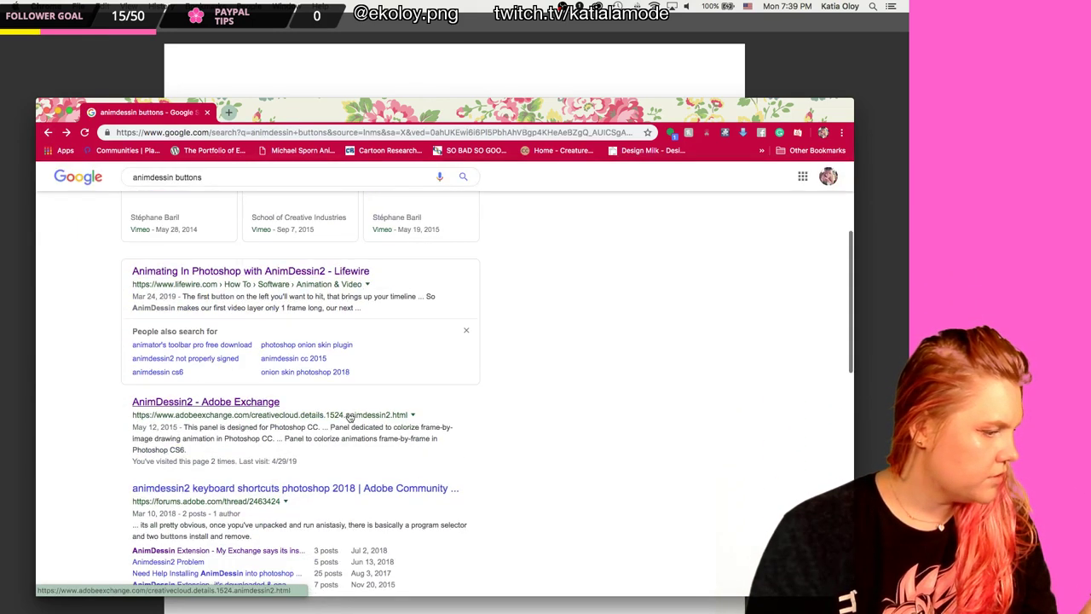
click(262, 404)
scroll(447, 393, down, 3)
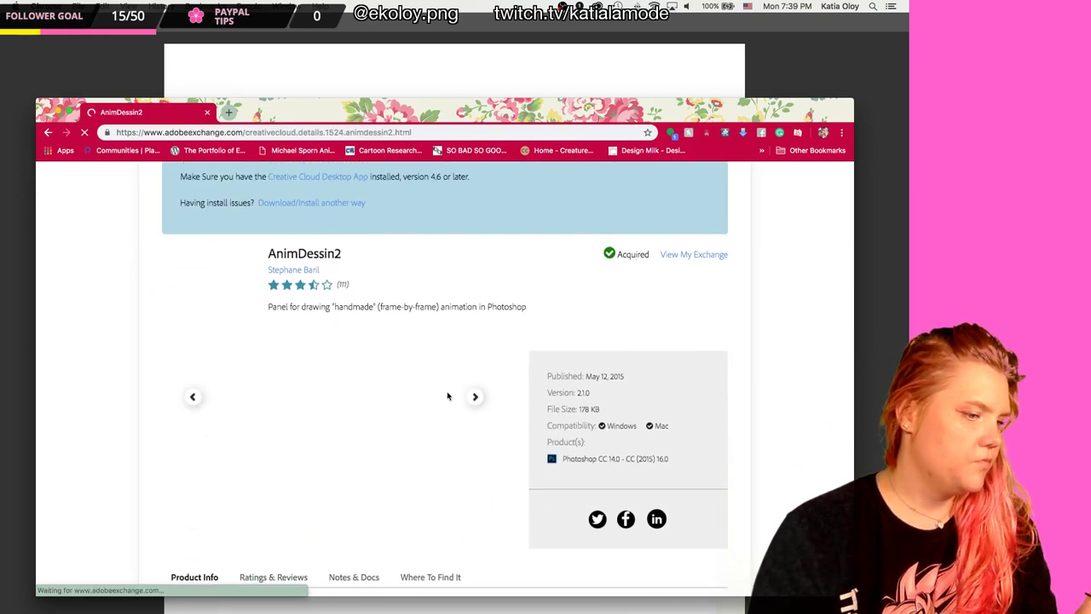
scroll(447, 393, down, 5)
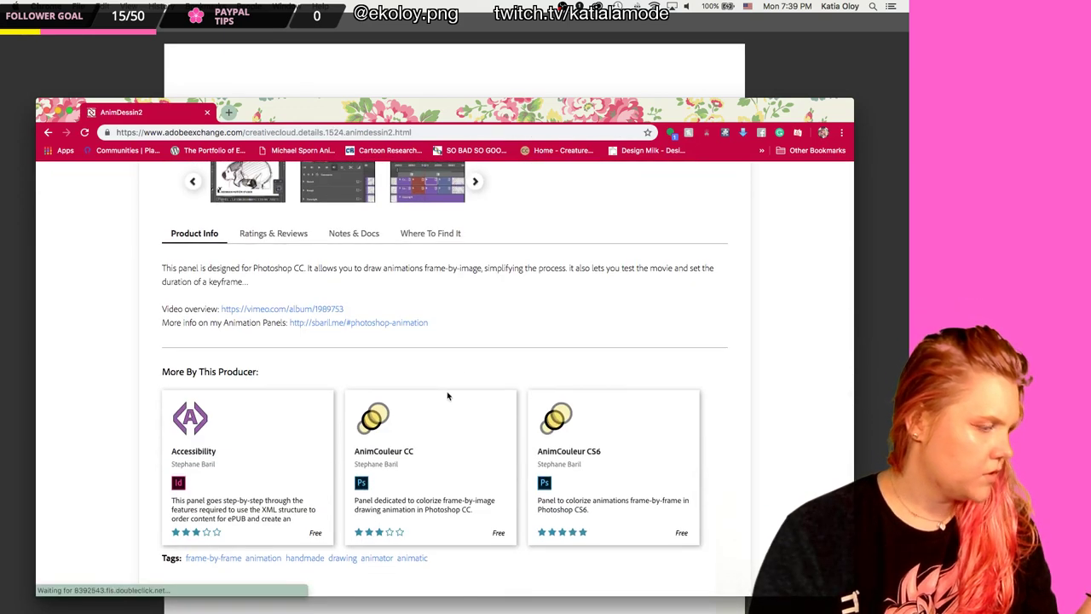
scroll(448, 395, up, 1)
Open the linked Vimeo video overview, close the Adobe Exchange page and look through the Animation Panels album for AnimDessin2 videos
click(322, 341)
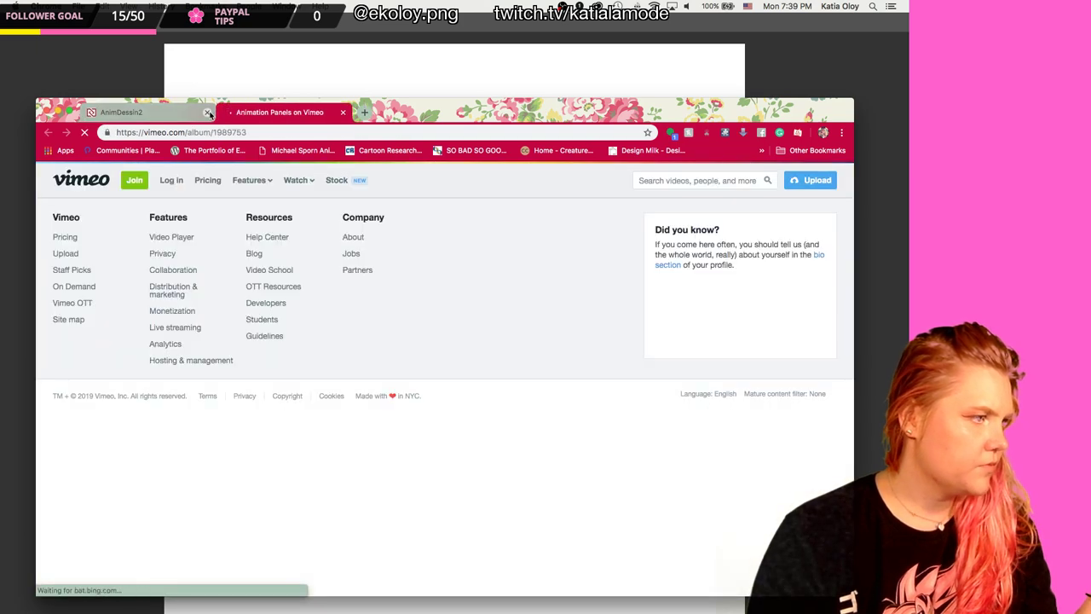
click(206, 112)
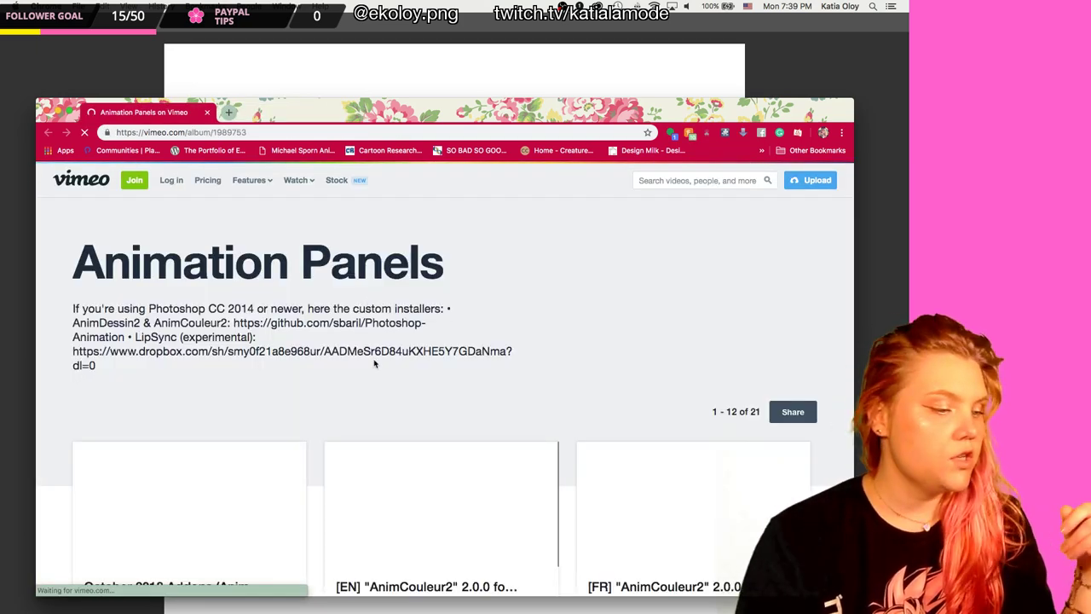
scroll(443, 367, down, 1)
scroll(443, 367, down, 1)
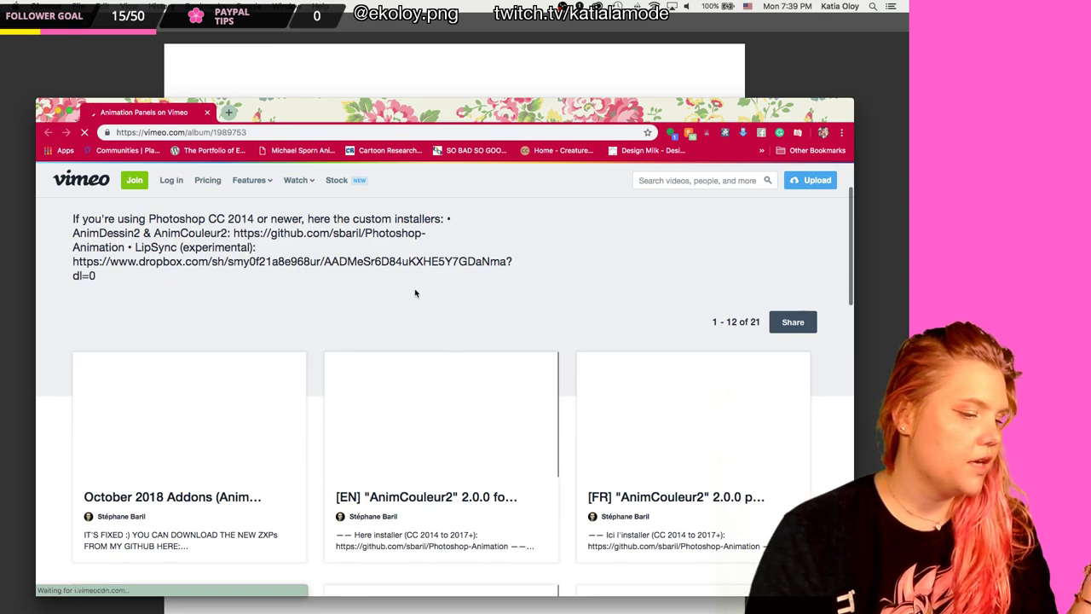
scroll(415, 293, down, 5)
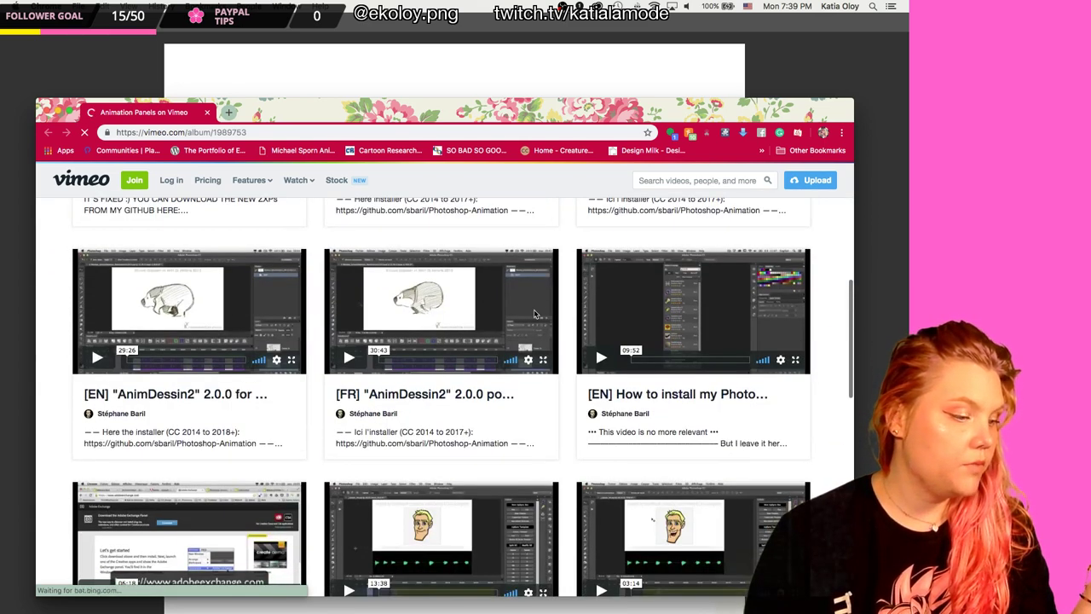
Watch the start of the French AnimDessin2 2.0.0 video in full screen, then return to Photoshop
click(512, 328)
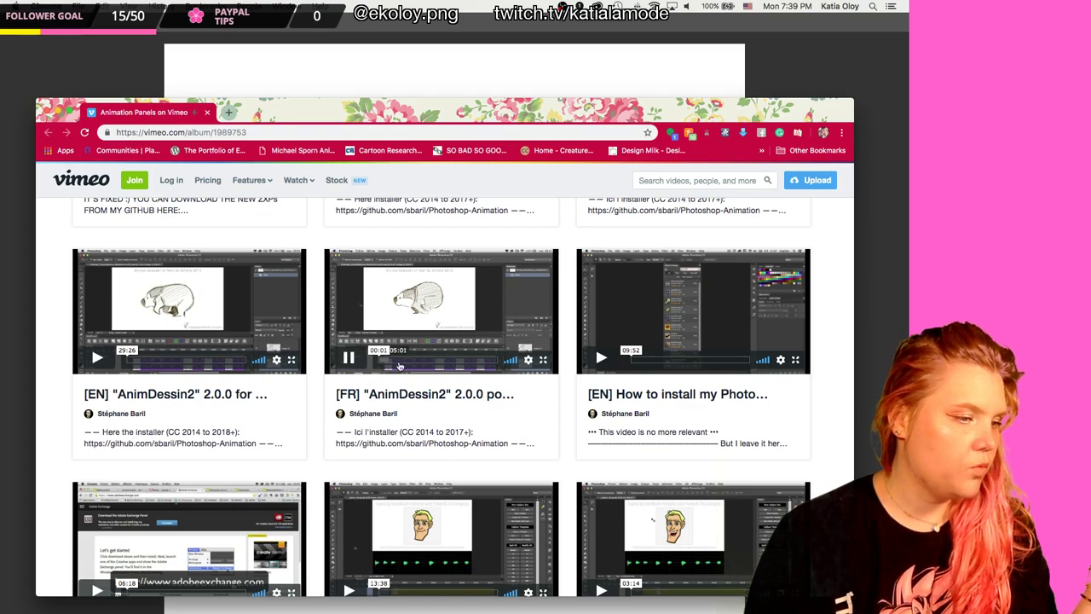
click(543, 362)
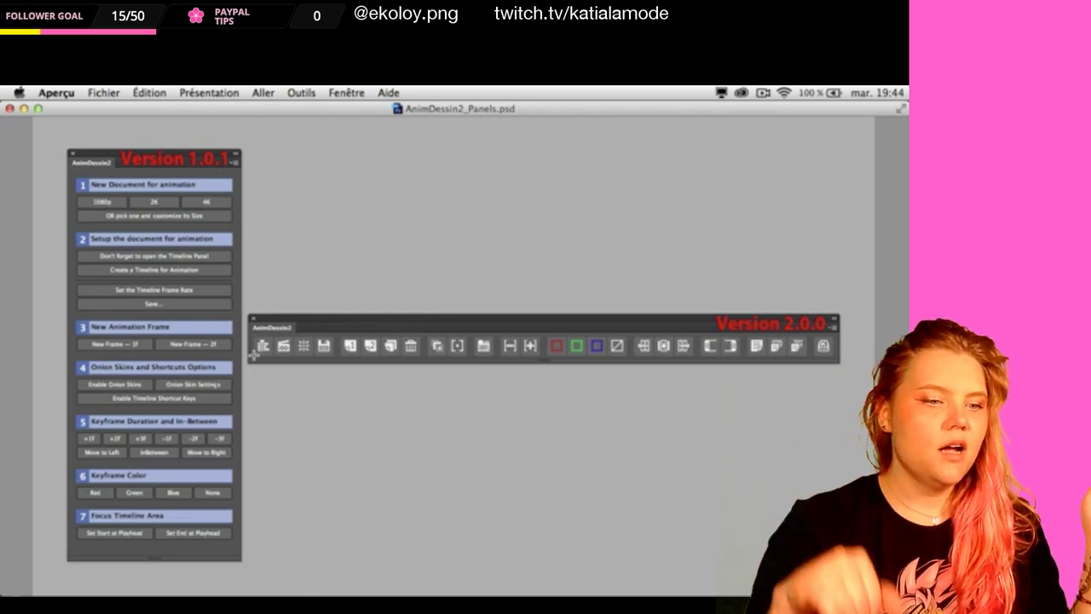
key(Escape)
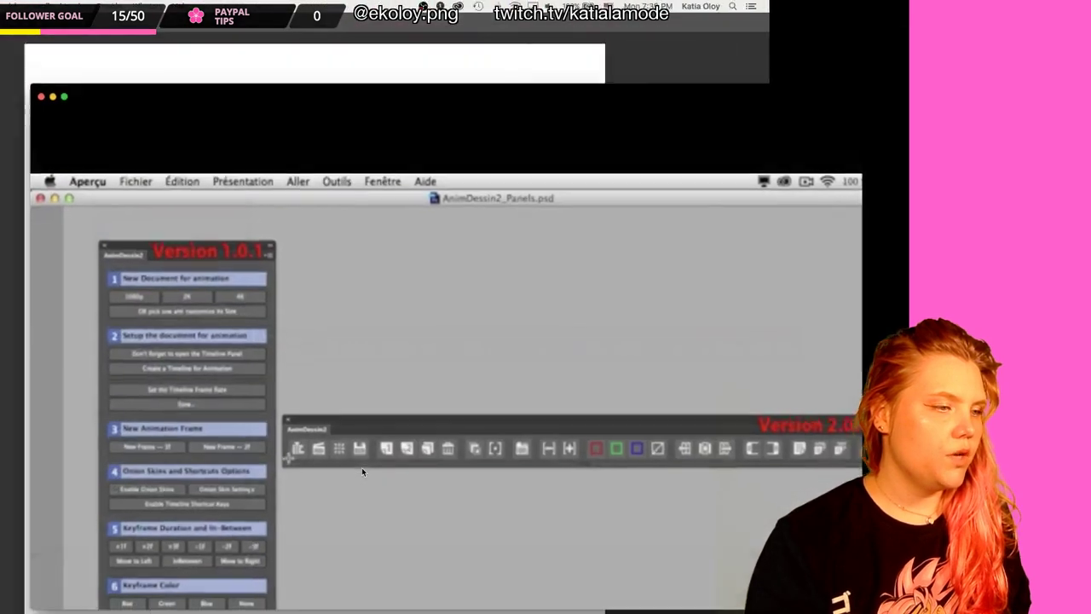
click(414, 82)
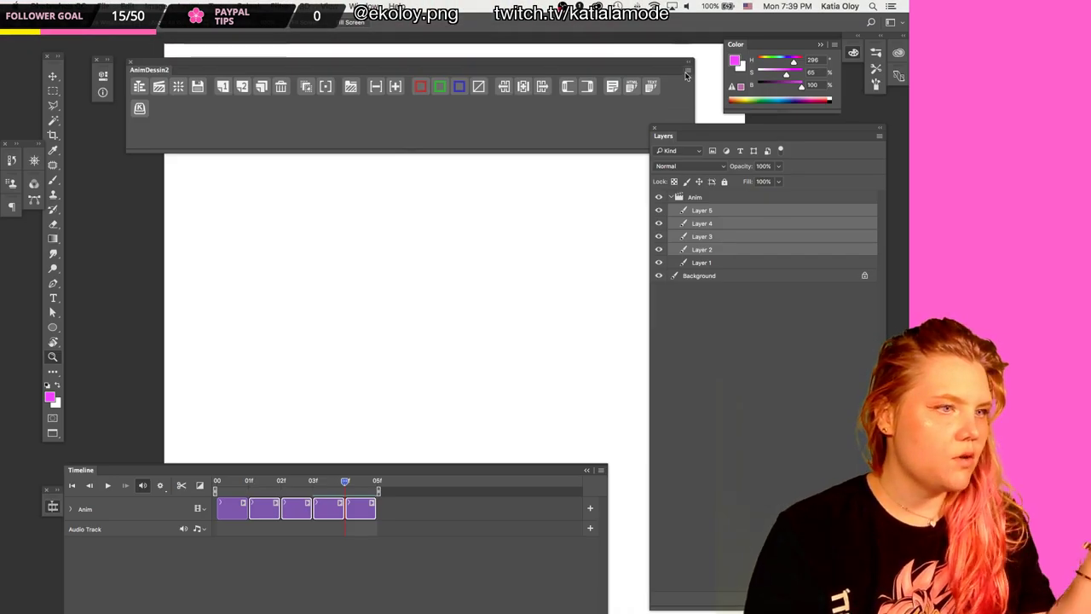
Open the AnimDessin2 online info page, look through its list of links and return to Photoshop
click(688, 70)
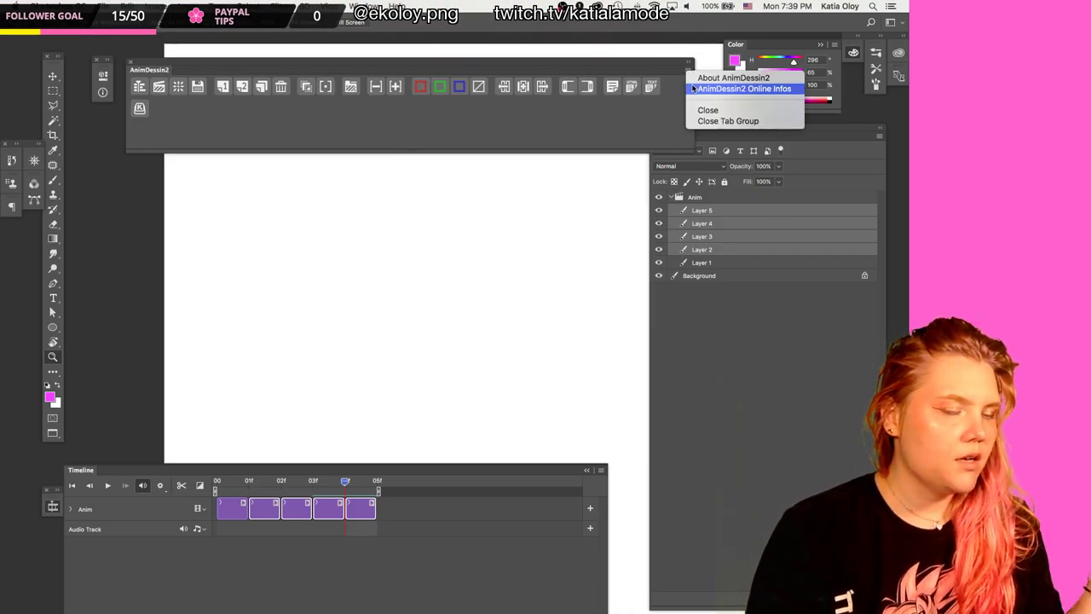
click(692, 88)
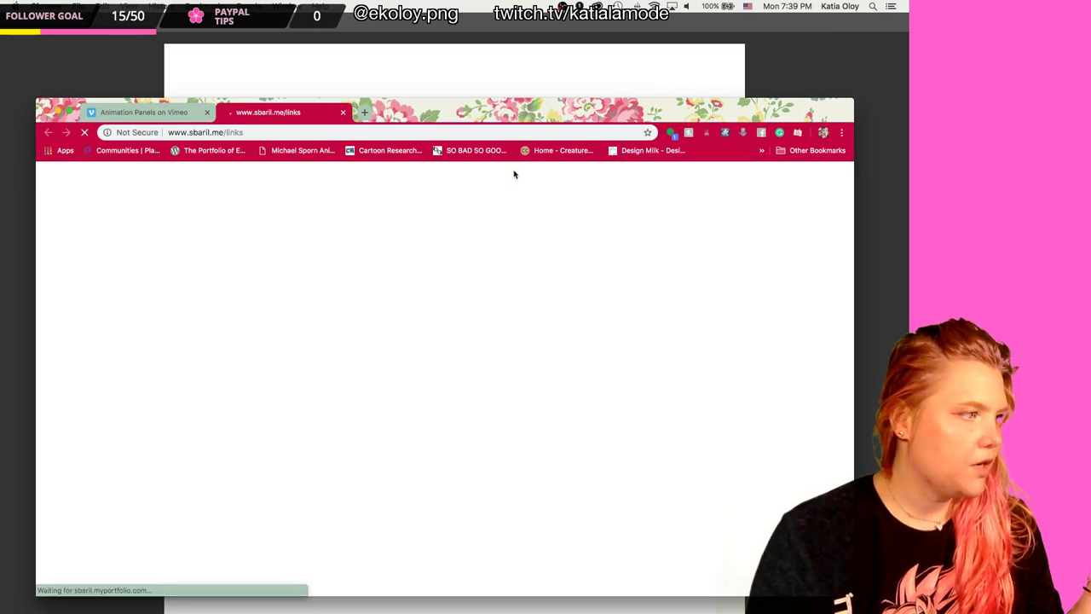
scroll(463, 288, down, 3)
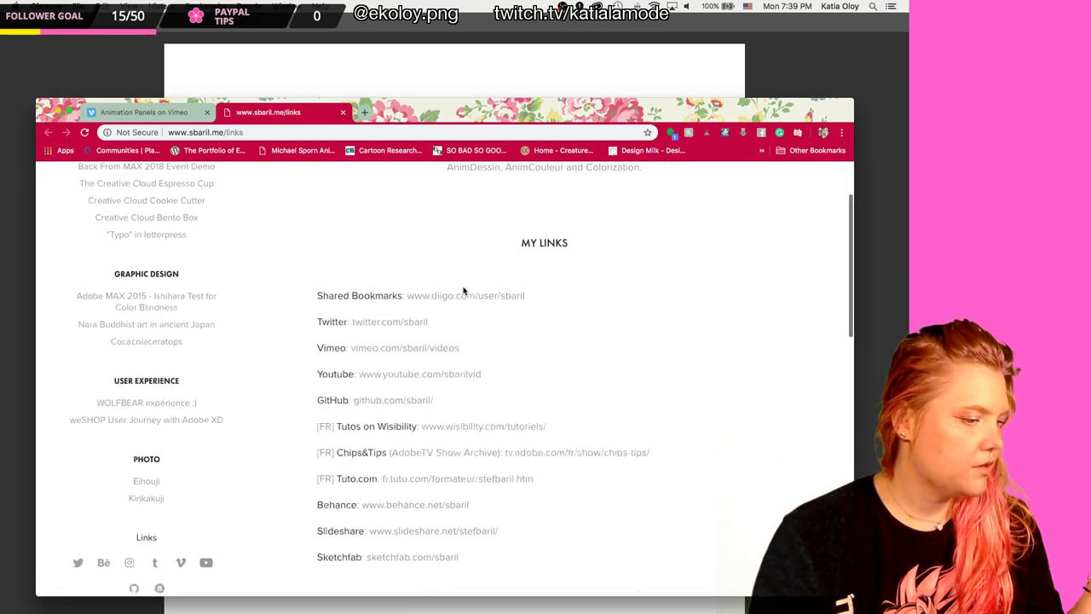
scroll(463, 291, up, 3)
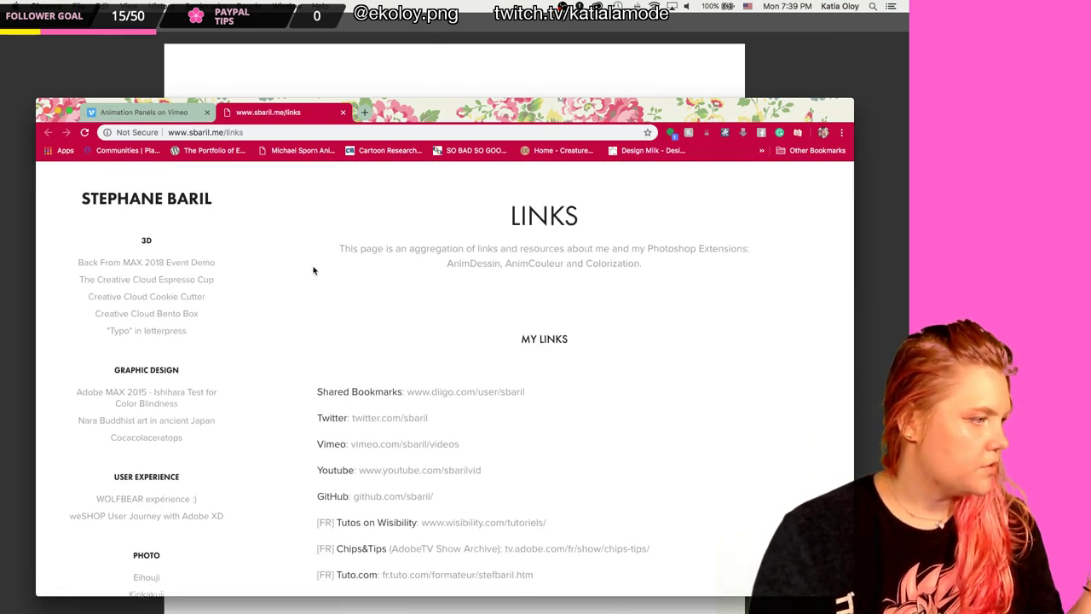
click(504, 59)
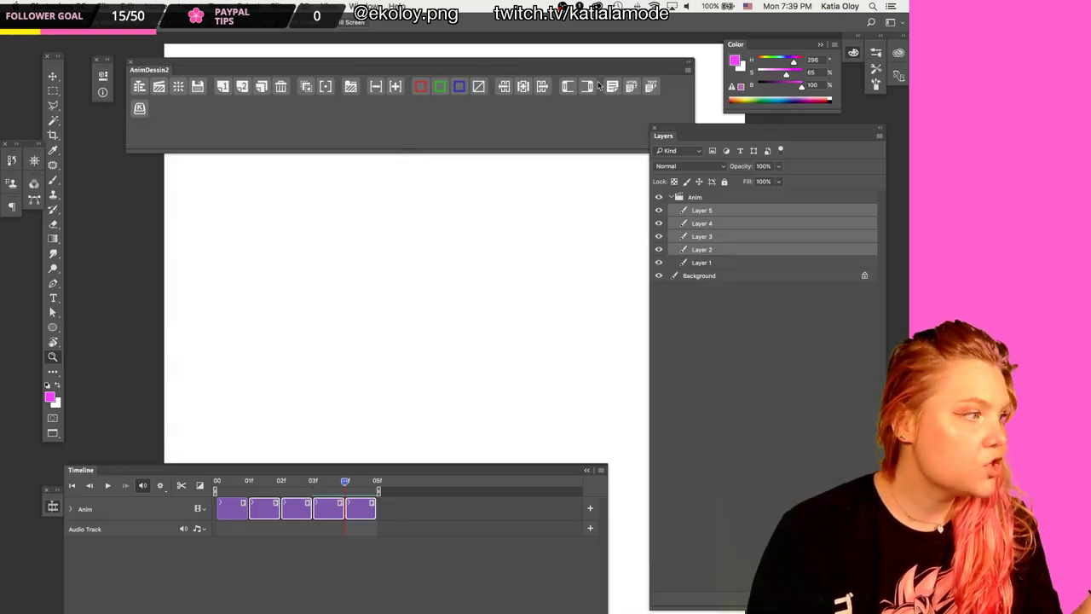
View the About AnimDessin2 information and dismiss it
click(689, 71)
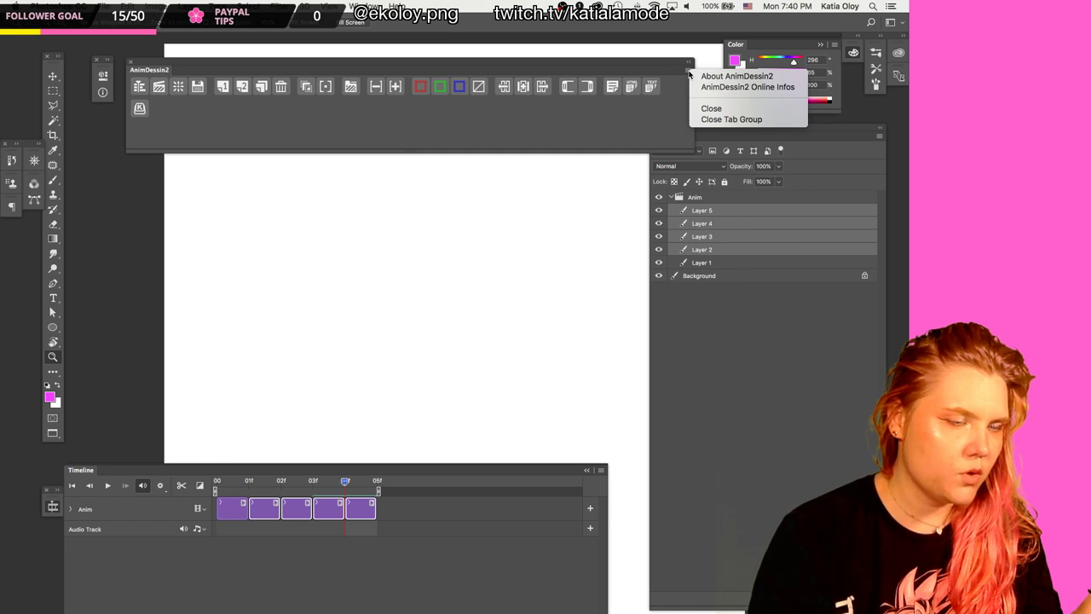
click(694, 78)
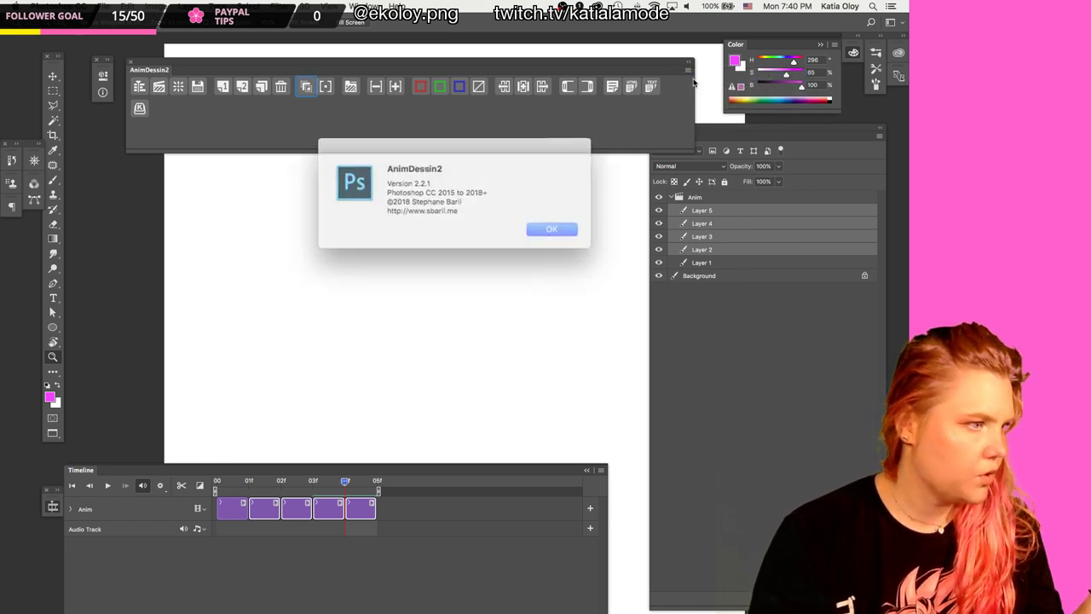
click(542, 225)
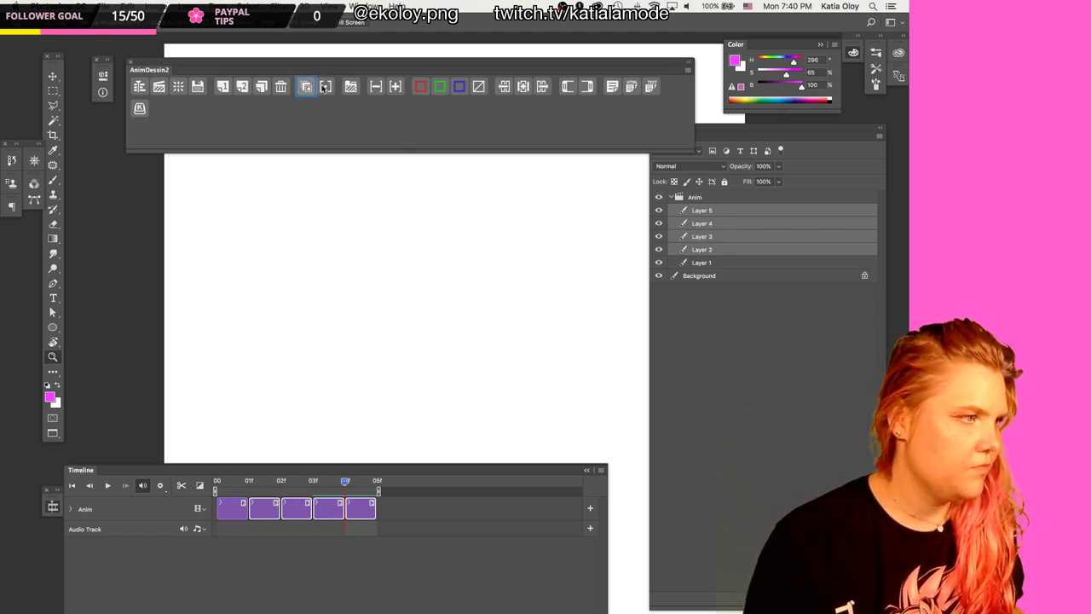
Set the onion skin options to 3 frames before and 3 frames after
click(325, 87)
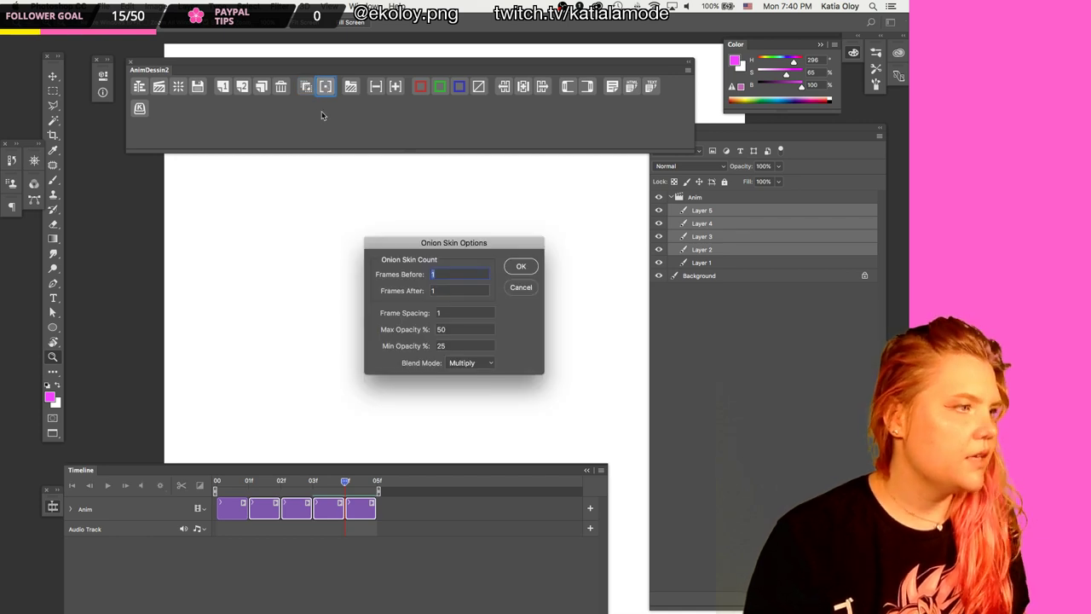
key(Return)
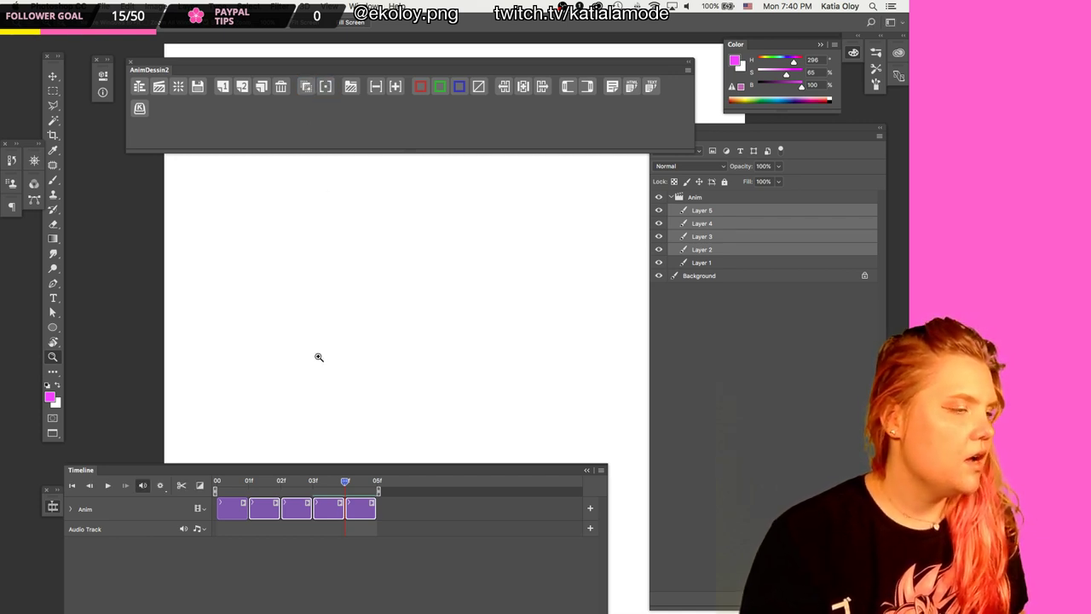
click(325, 87)
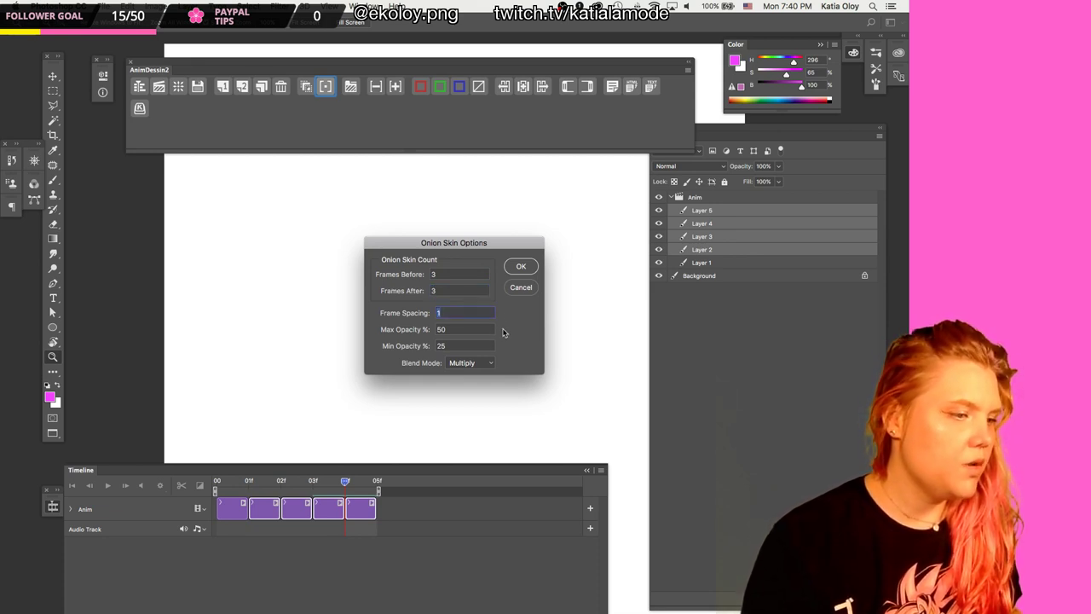
click(522, 267)
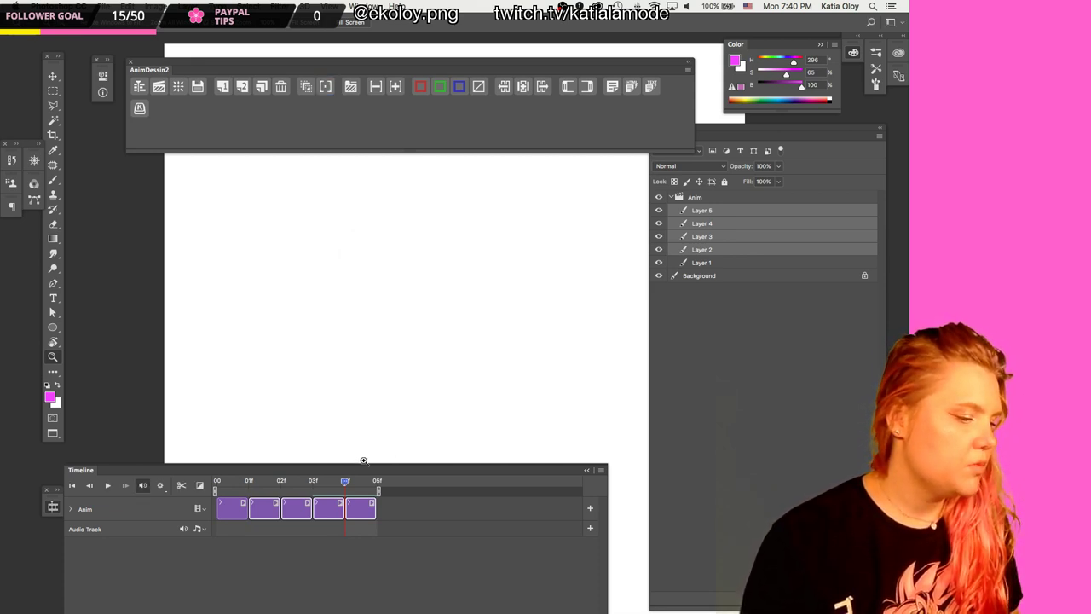
Sketch a magenta circle with the Brush tool near the canvas centre on the third frame, Layer 3
click(298, 508)
key(b)
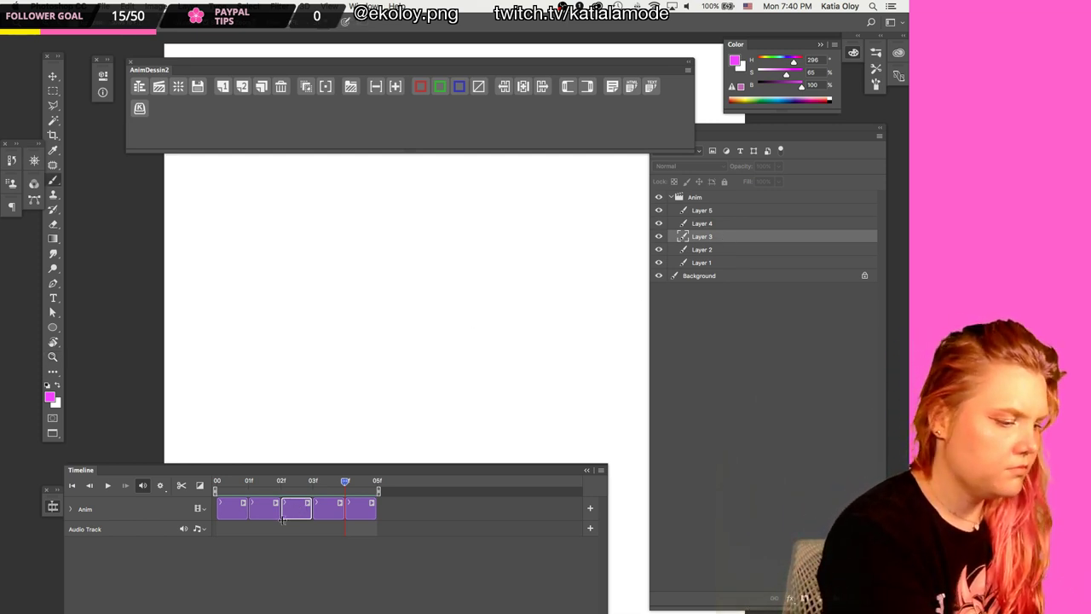
click(281, 481)
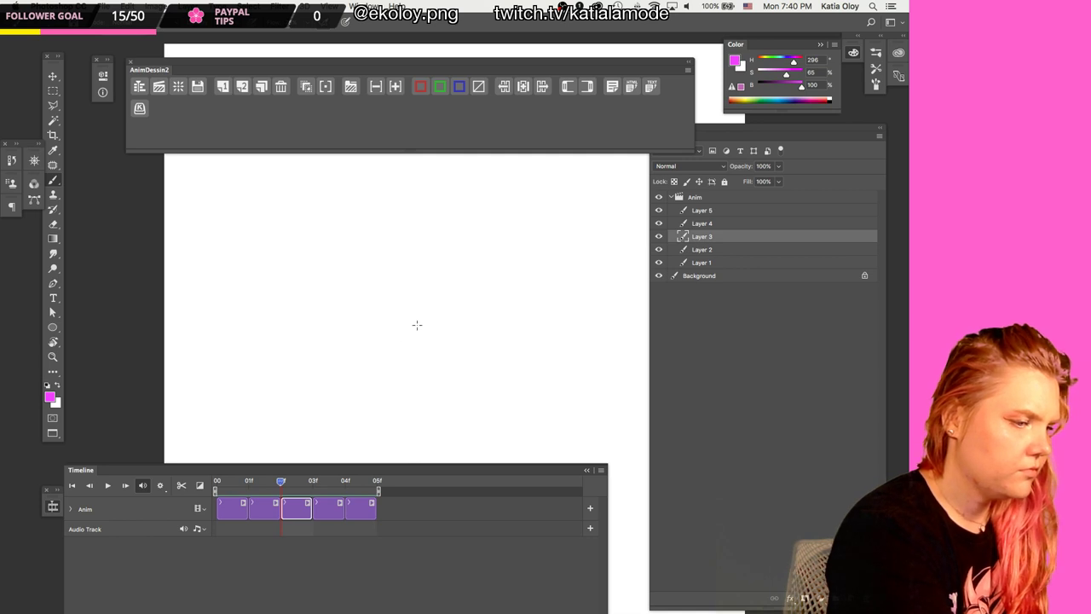
drag(416, 325, 446, 348)
key(ctrl+z)
mouse_move(426, 303)
mouse_down()
mouse_move(382, 353)
mouse_move(433, 355)
mouse_up()
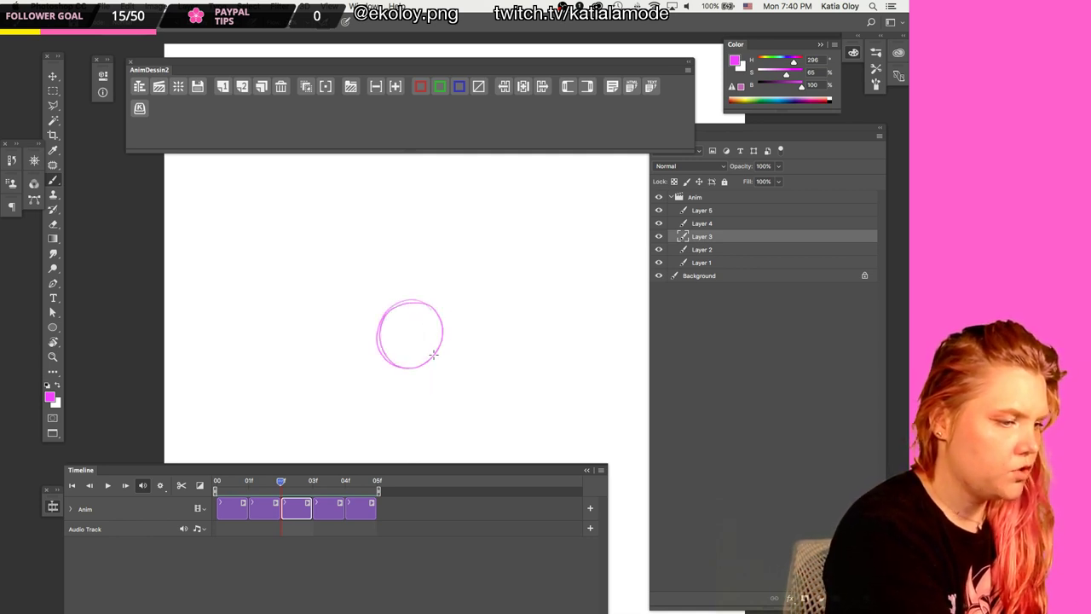
Sketch circles on the second and first frames, each shifted slightly further left of the third frame's circle
click(265, 508)
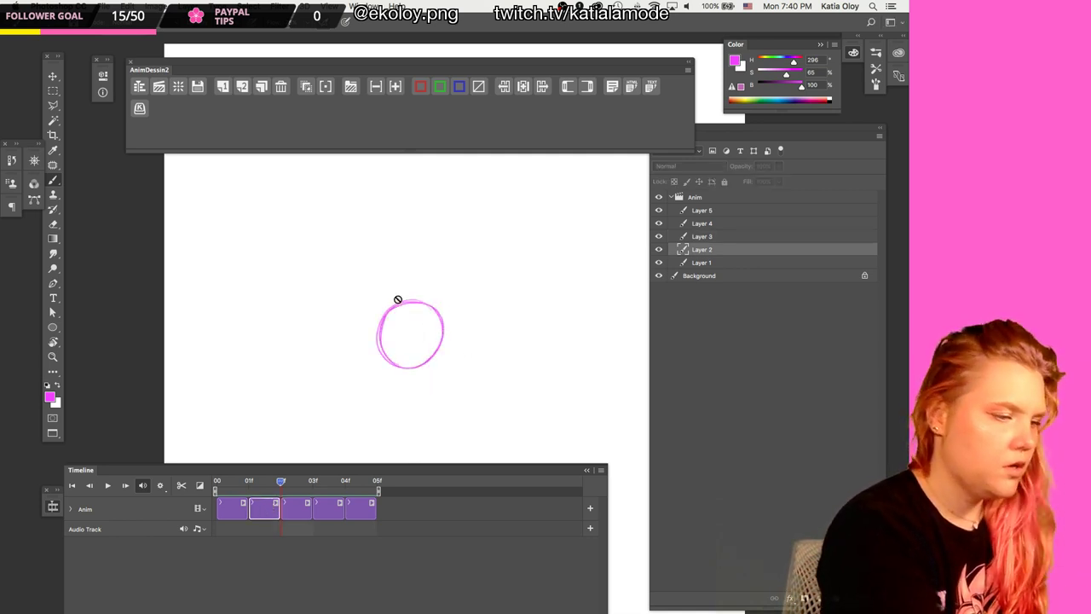
click(261, 492)
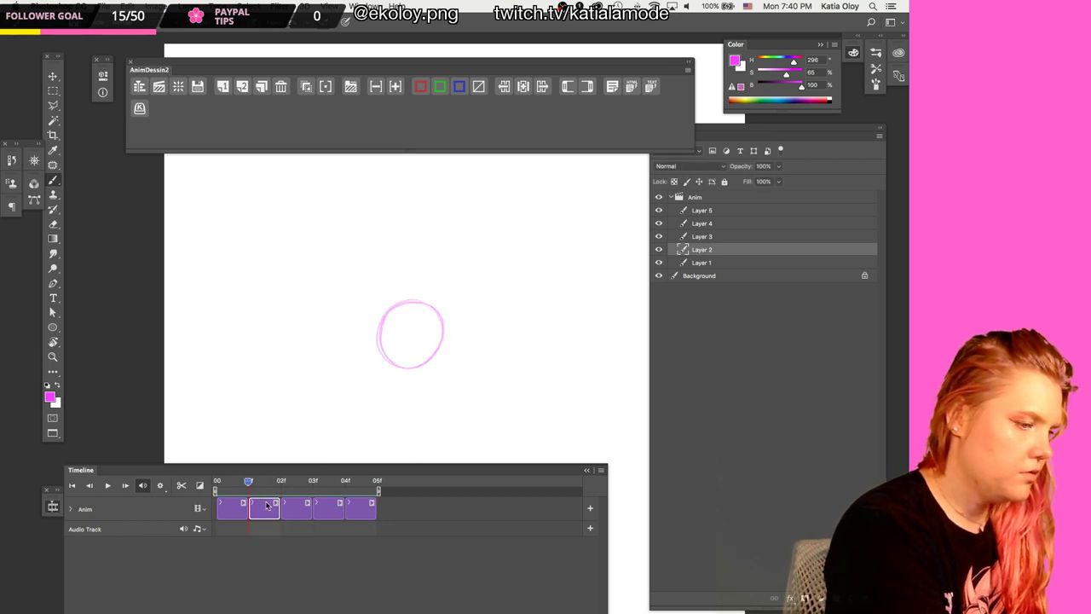
mouse_move(405, 319)
mouse_down()
mouse_move(422, 361)
mouse_move(430, 358)
mouse_move(384, 307)
mouse_up()
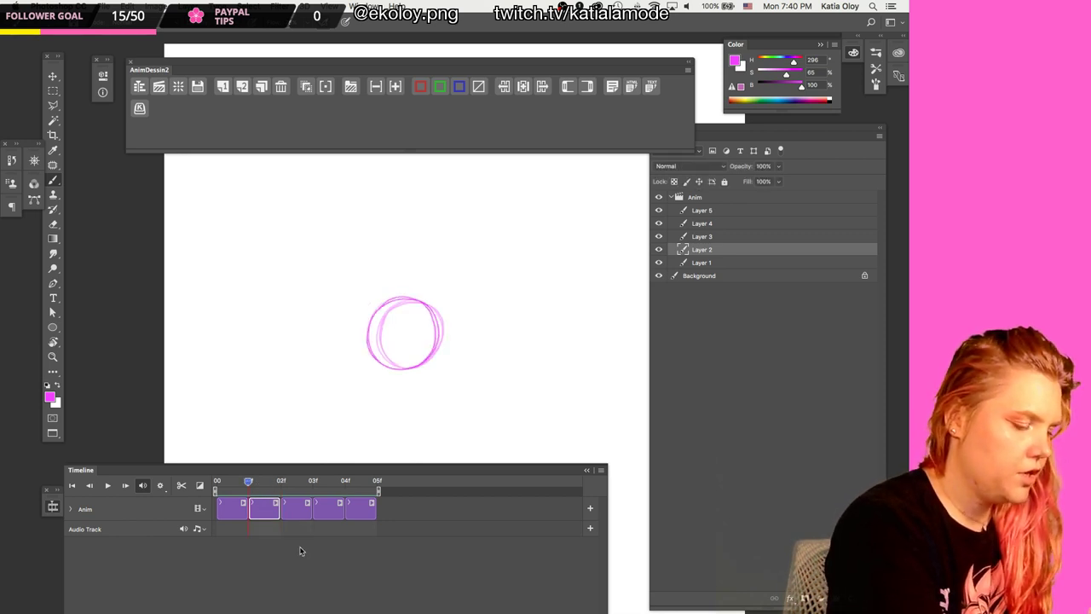
click(220, 488)
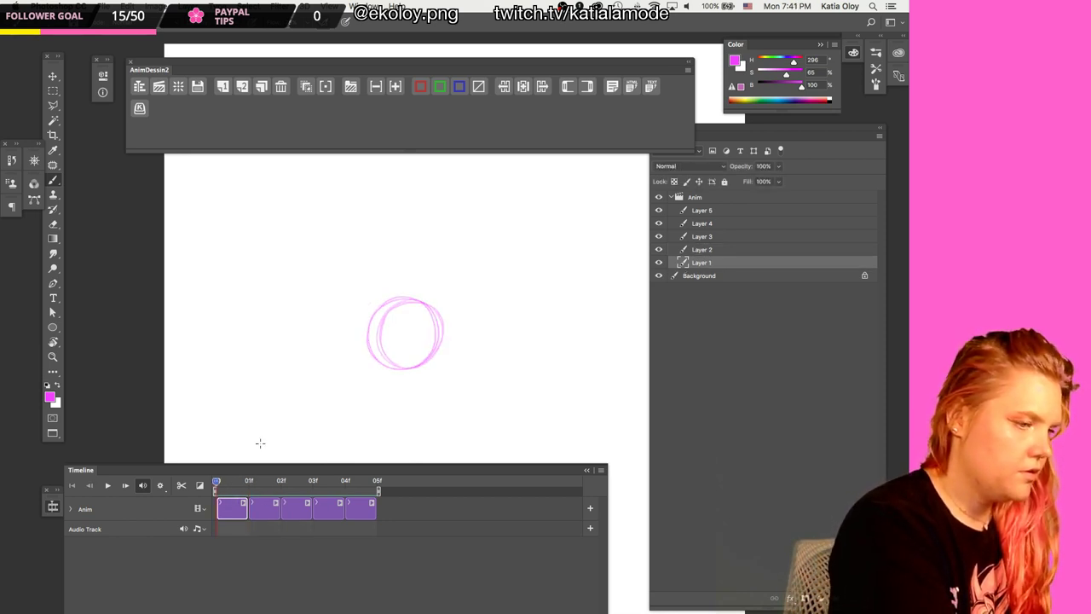
mouse_move(353, 308)
mouse_down()
mouse_move(423, 323)
mouse_move(413, 313)
mouse_move(359, 328)
mouse_move(414, 308)
mouse_move(424, 334)
mouse_up()
key(super+z)
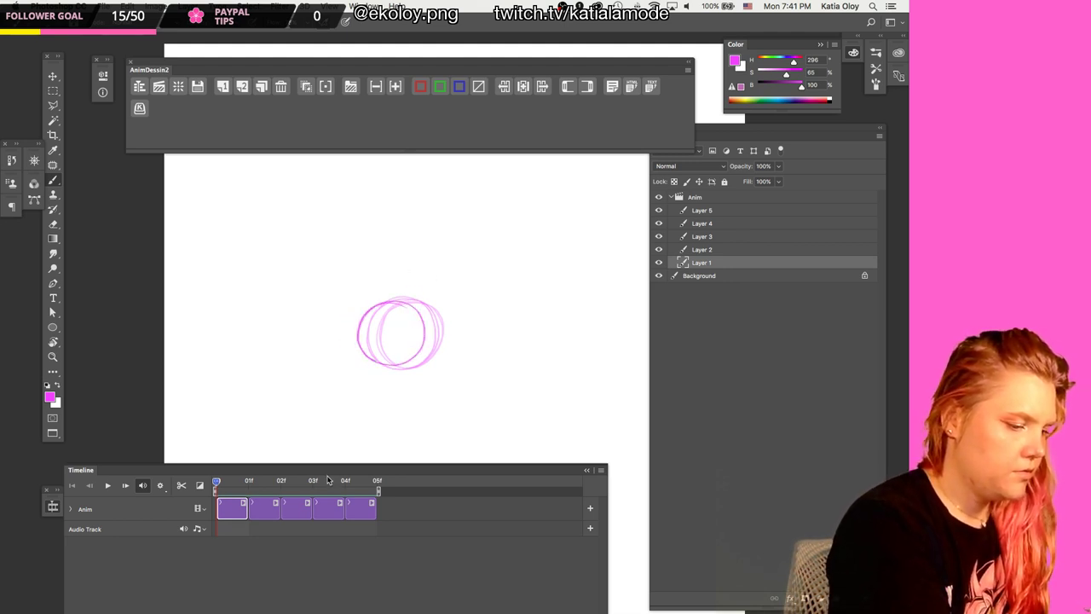
Sketch circles on the fourth and fifth frames, each shifted slightly further right of the previous one
click(328, 481)
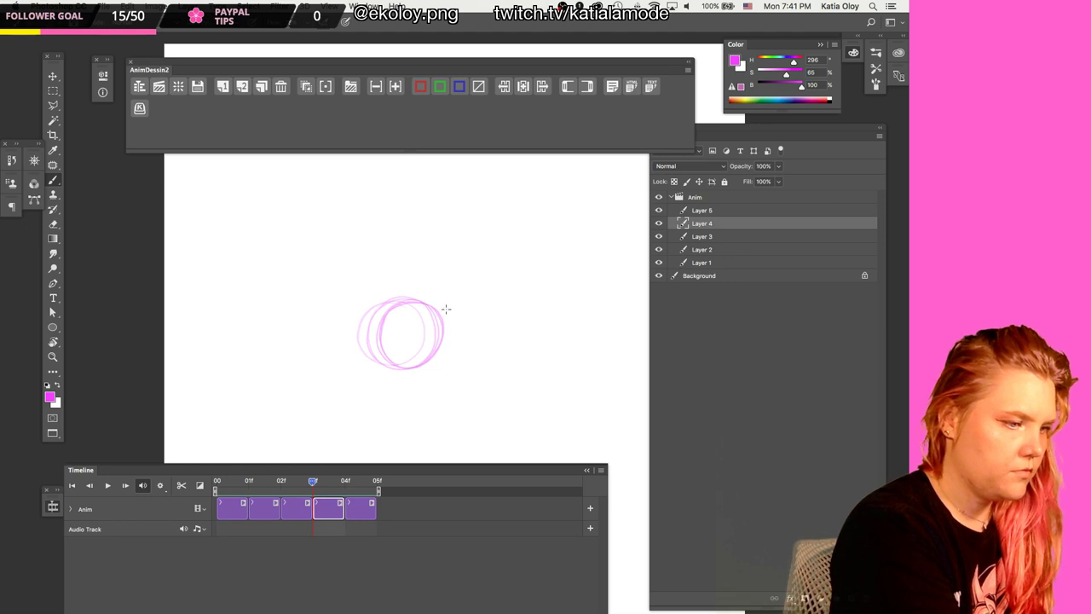
mouse_move(405, 307)
mouse_down()
mouse_move(453, 358)
mouse_move(399, 312)
mouse_up()
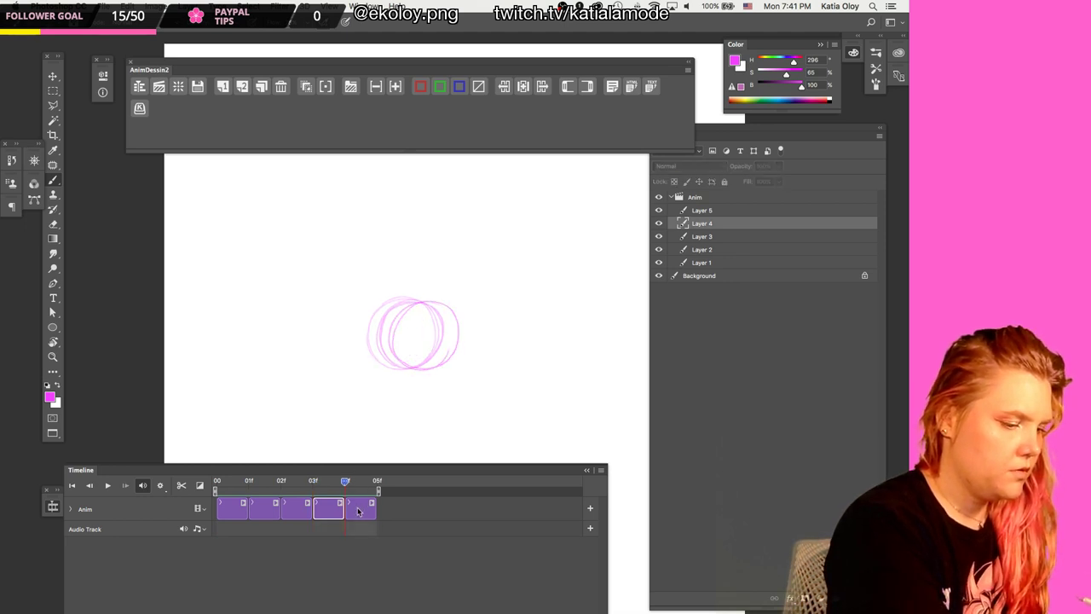
click(362, 509)
drag(472, 322, 401, 368)
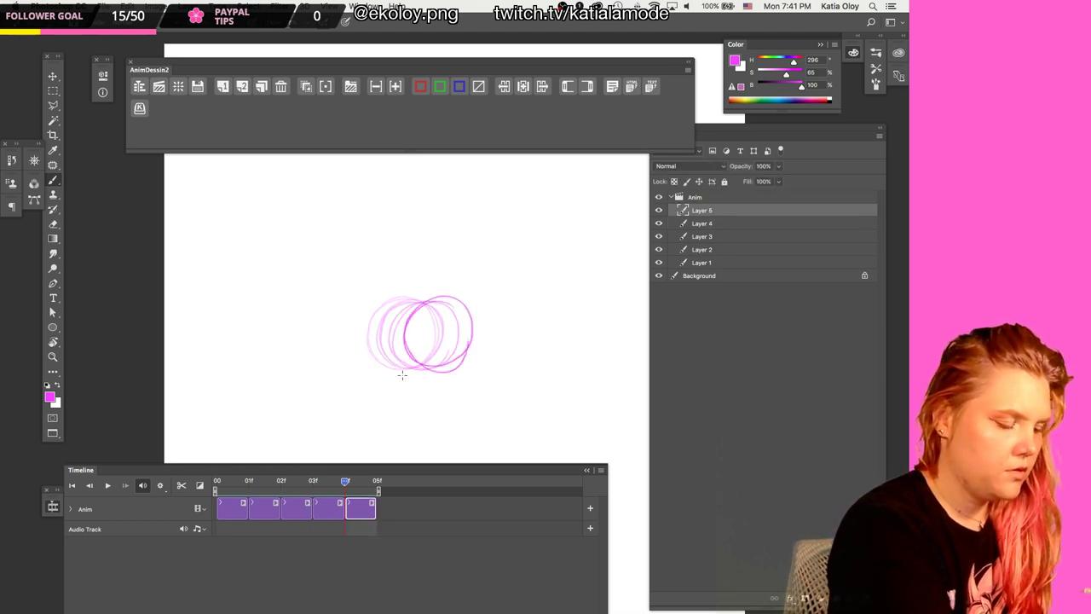
Move the playhead to 03f, select all five frames and set the onion skin's Frames Before to 1
mouse_move(306, 484)
mouse_down()
mouse_move(213, 486)
mouse_move(396, 496)
mouse_move(177, 483)
mouse_move(451, 480)
mouse_move(198, 469)
mouse_move(216, 486)
mouse_move(363, 482)
mouse_move(217, 484)
mouse_move(314, 481)
mouse_up()
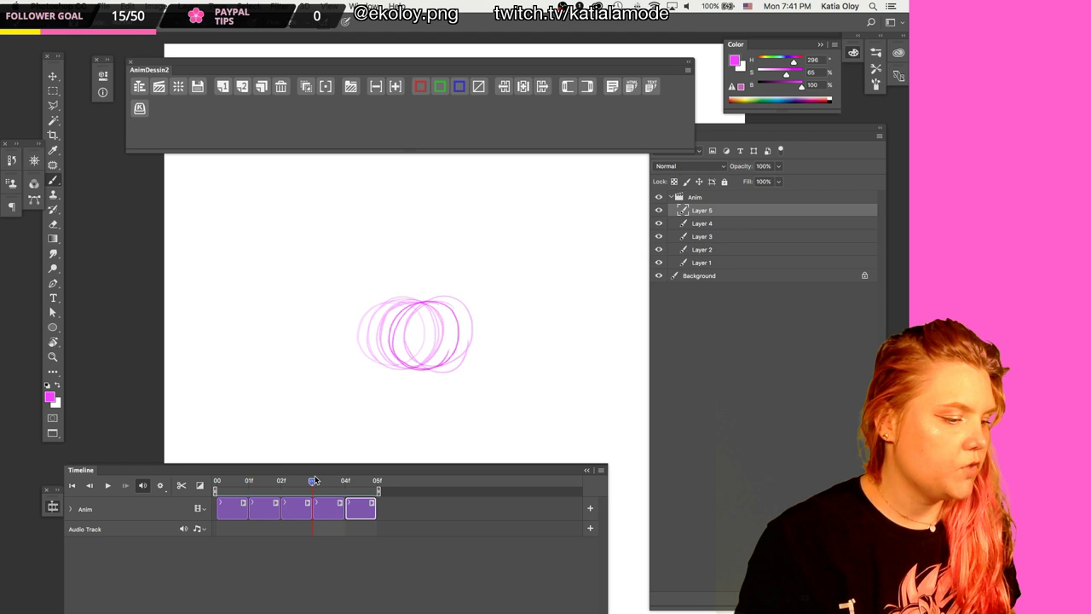
shift+click(233, 505)
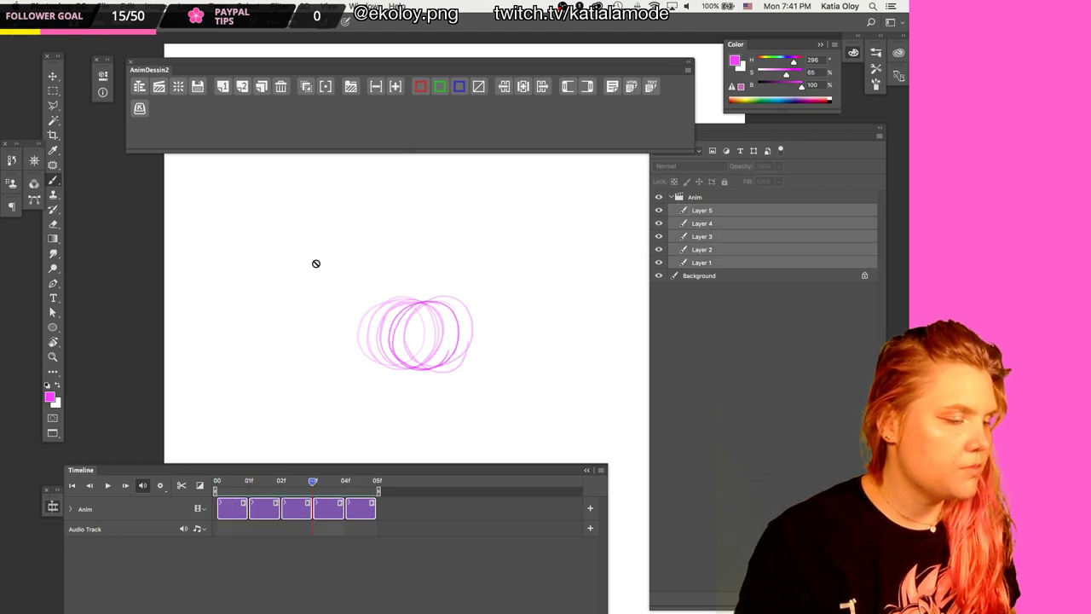
click(325, 87)
text(1)
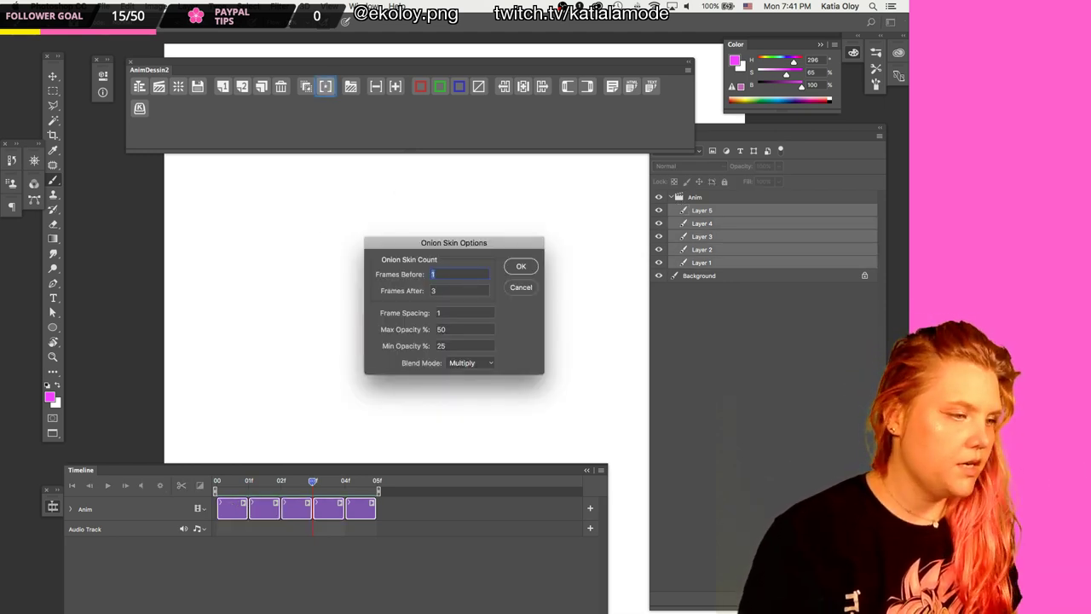
key(Return)
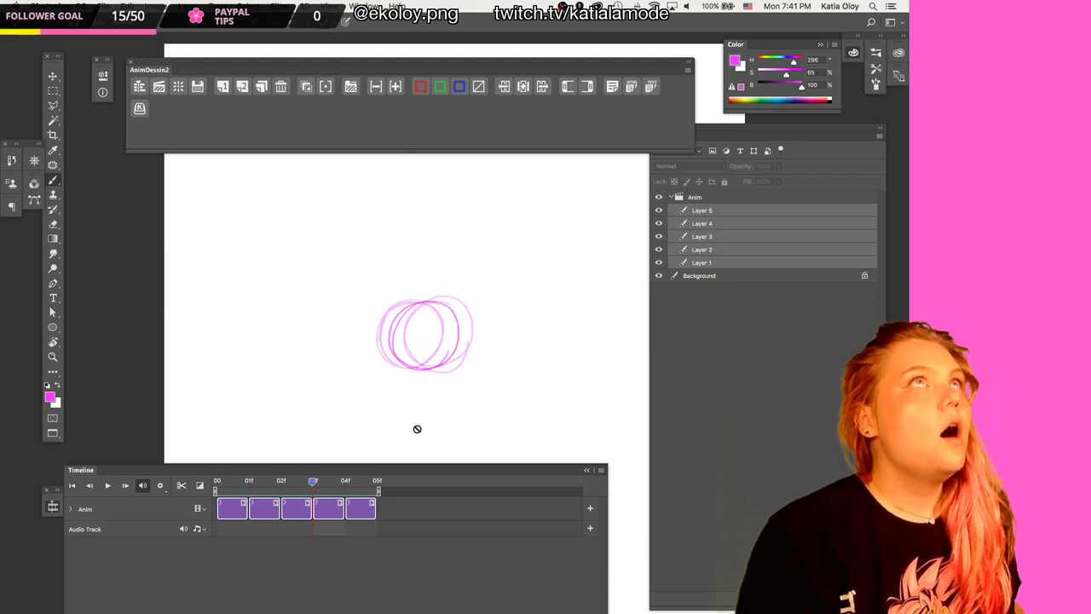
Try the red, green and blue AnimDessin2 colors on the whole Anim group and leave it red
click(397, 566)
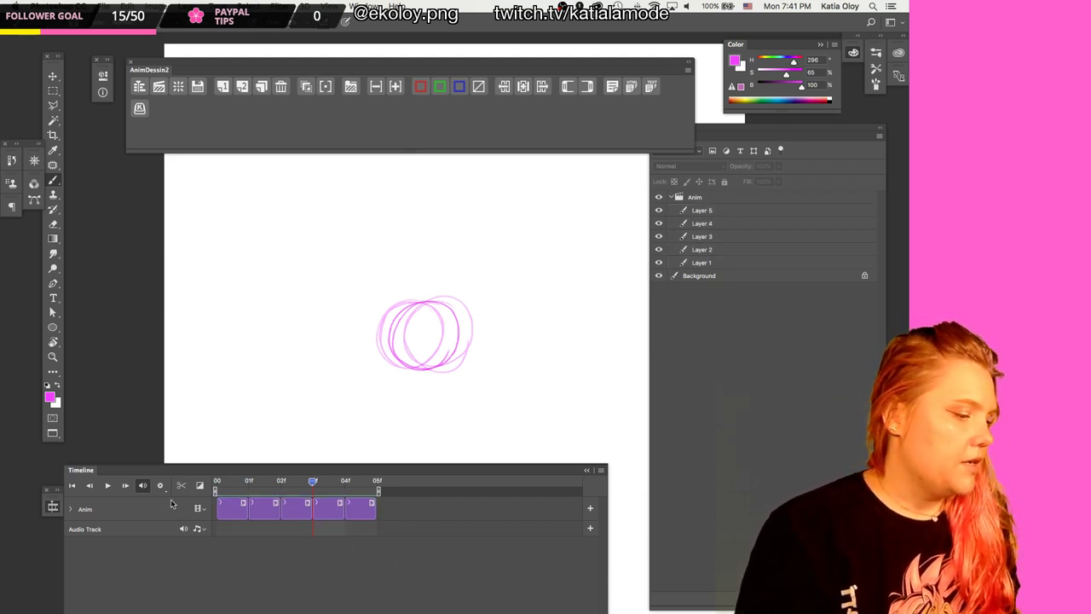
click(146, 510)
click(418, 88)
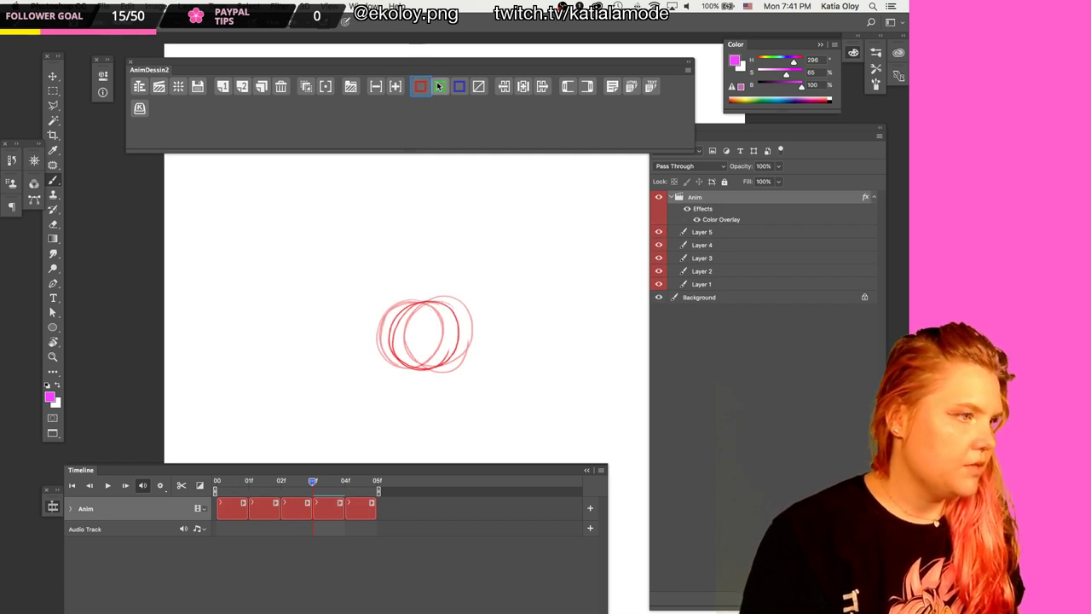
click(440, 87)
click(459, 88)
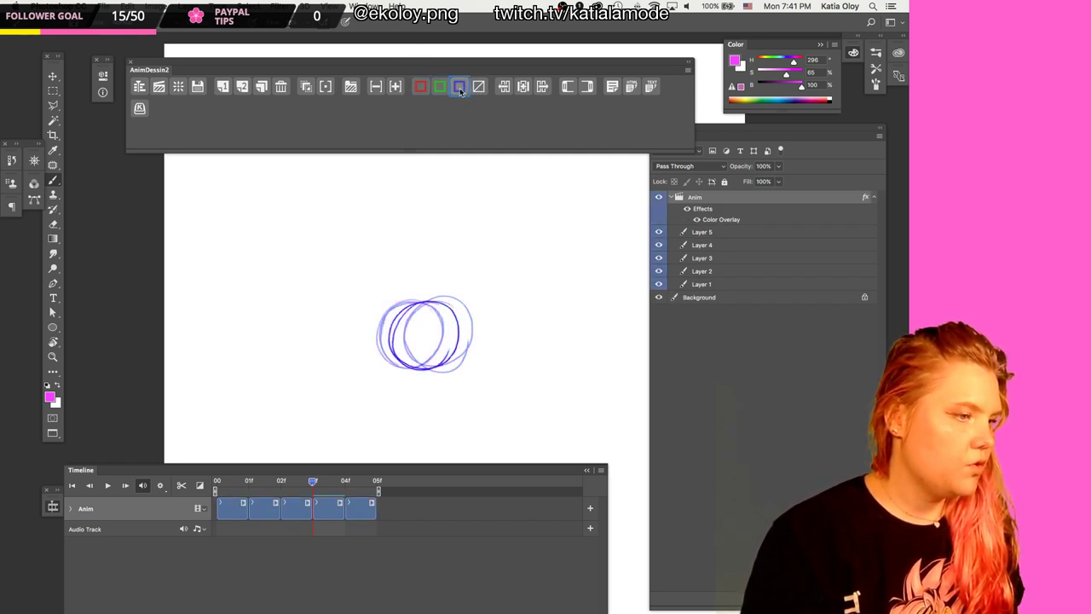
click(422, 89)
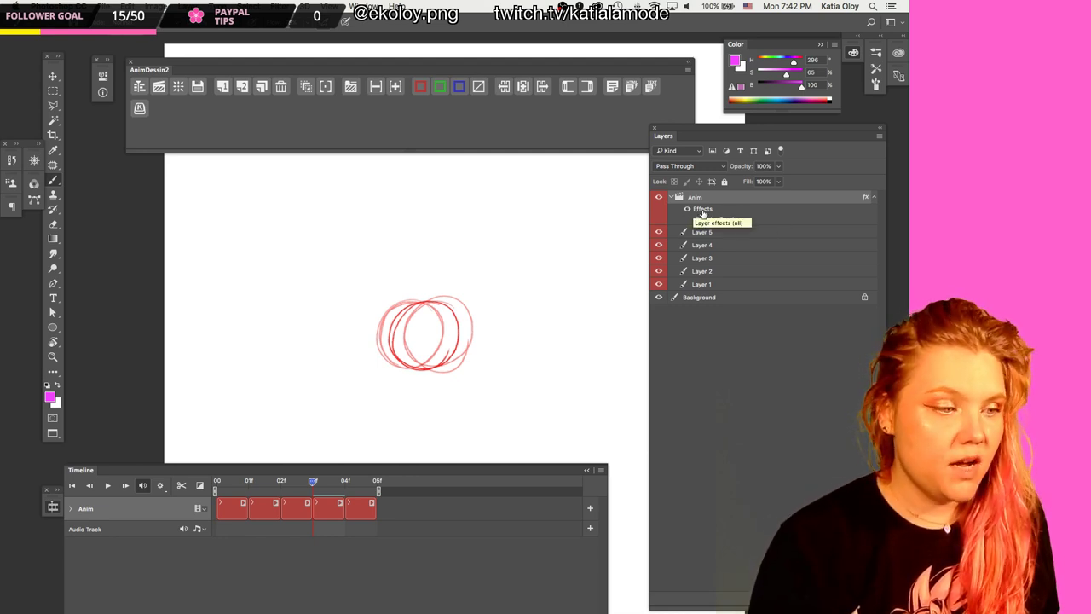
Replace the Anim group's Color Overlay layer style with a Gradient Overlay using the blue-magenta-orange gradient preset
double_click(702, 211)
click(313, 482)
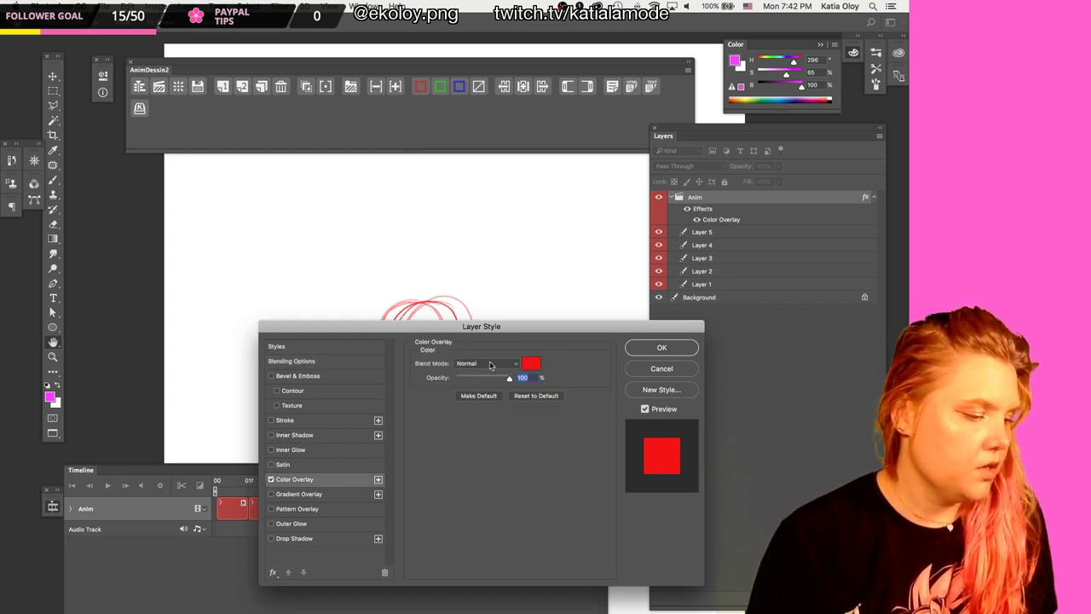
click(271, 493)
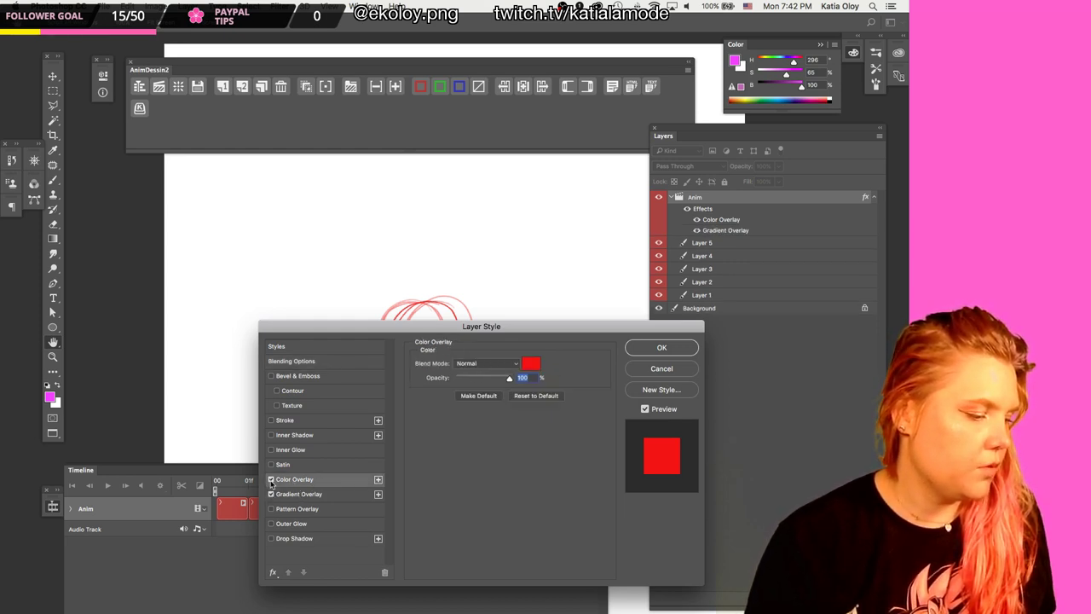
click(271, 480)
click(298, 494)
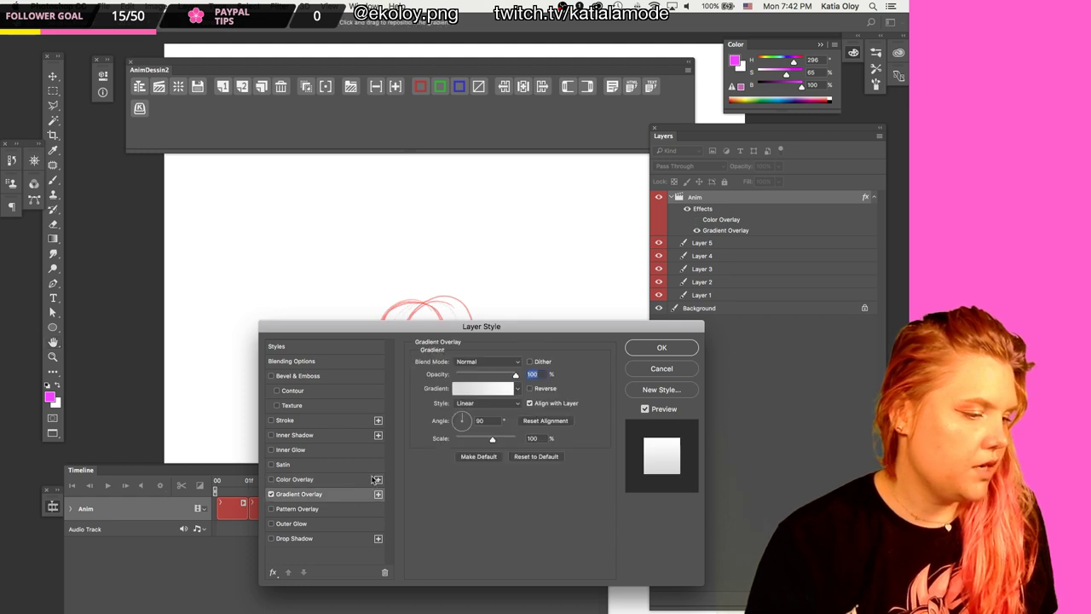
click(482, 388)
click(202, 144)
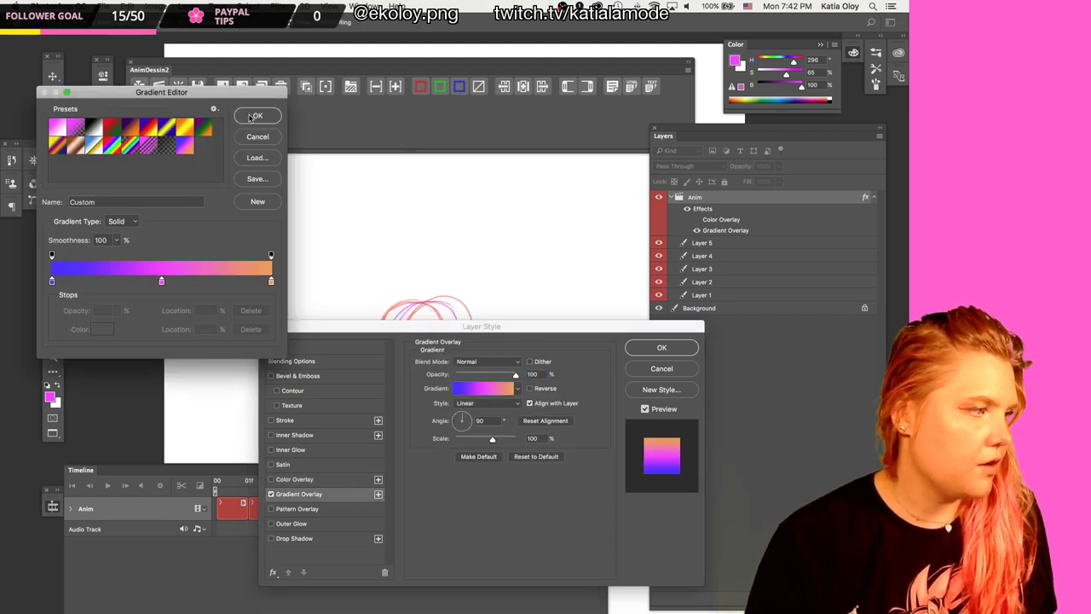
key(Return)
click(662, 347)
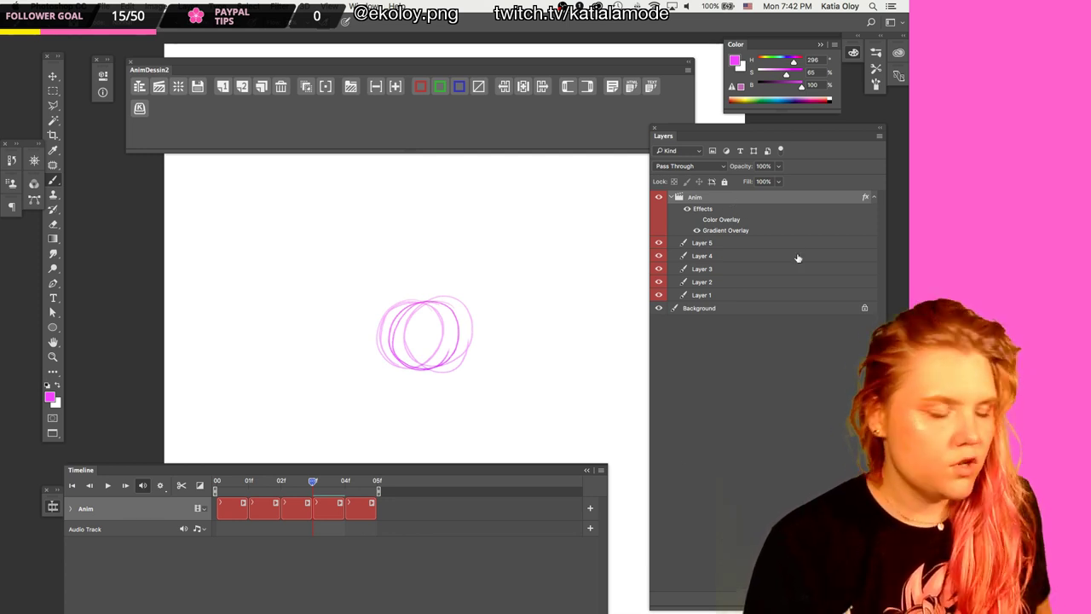
Undo the Gradient Overlay and all the color coding applied to the Anim group
key(super+z)
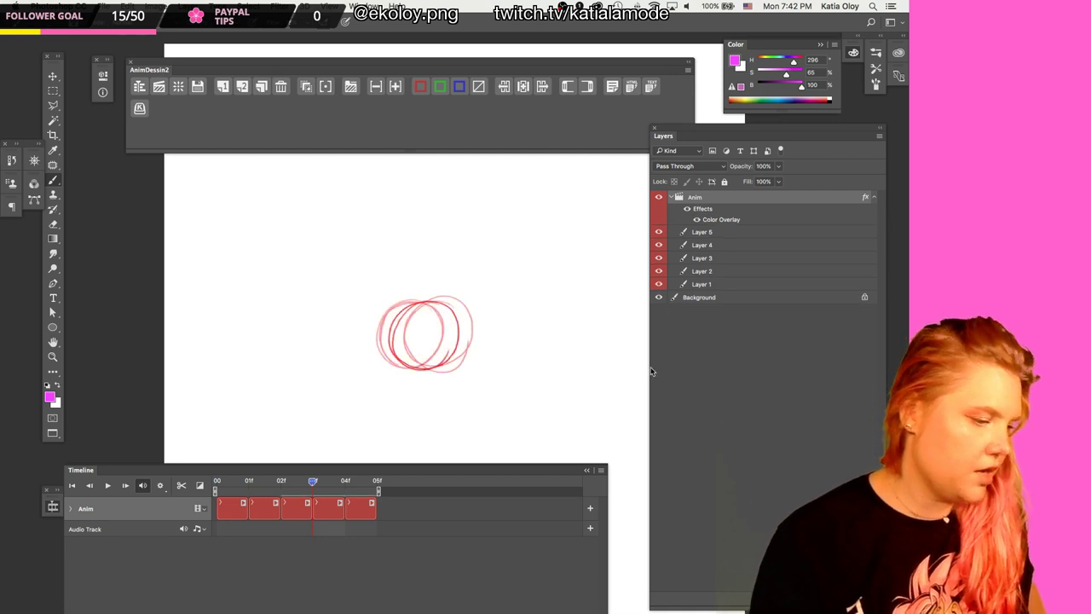
key(super+z)
key(super+z)
key(super+z)
key(super+z)
key(super+z)
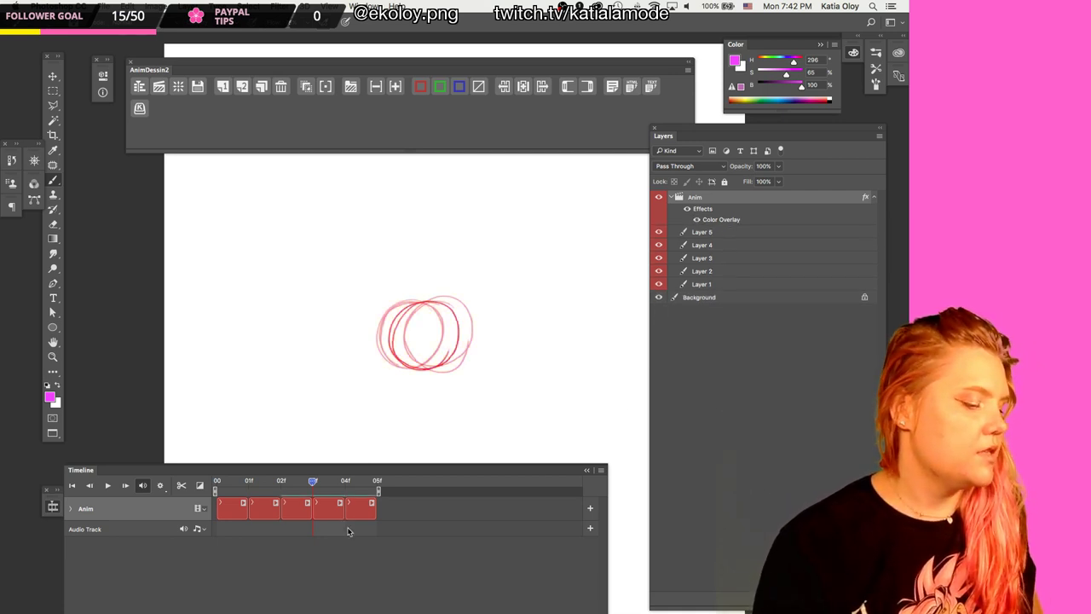
key(super+z)
key(super+z)
key(super+z)
key(super+z)
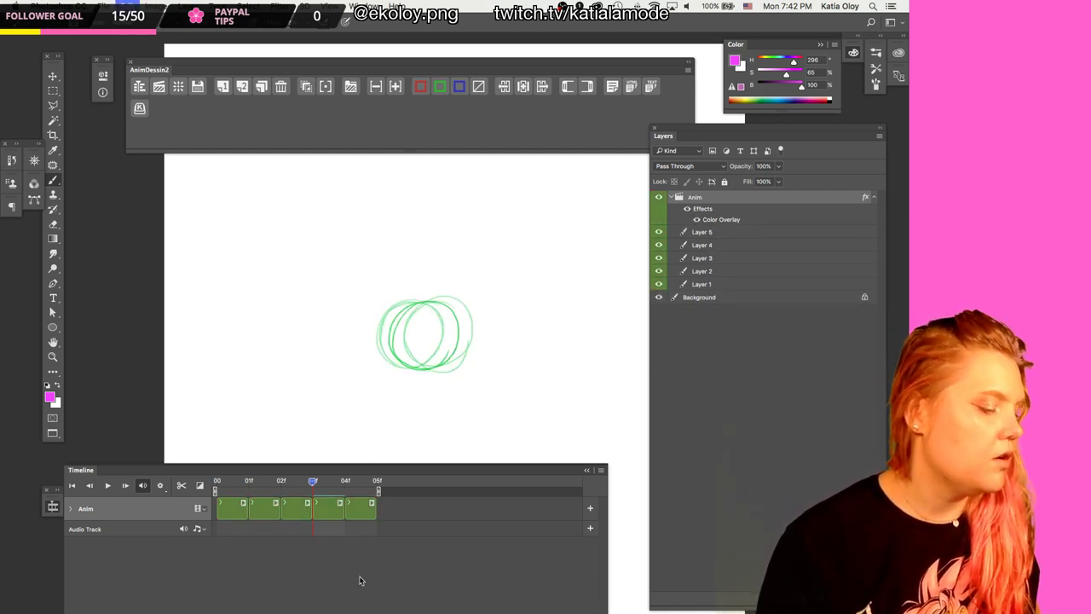
key(super+z)
key(super+z)
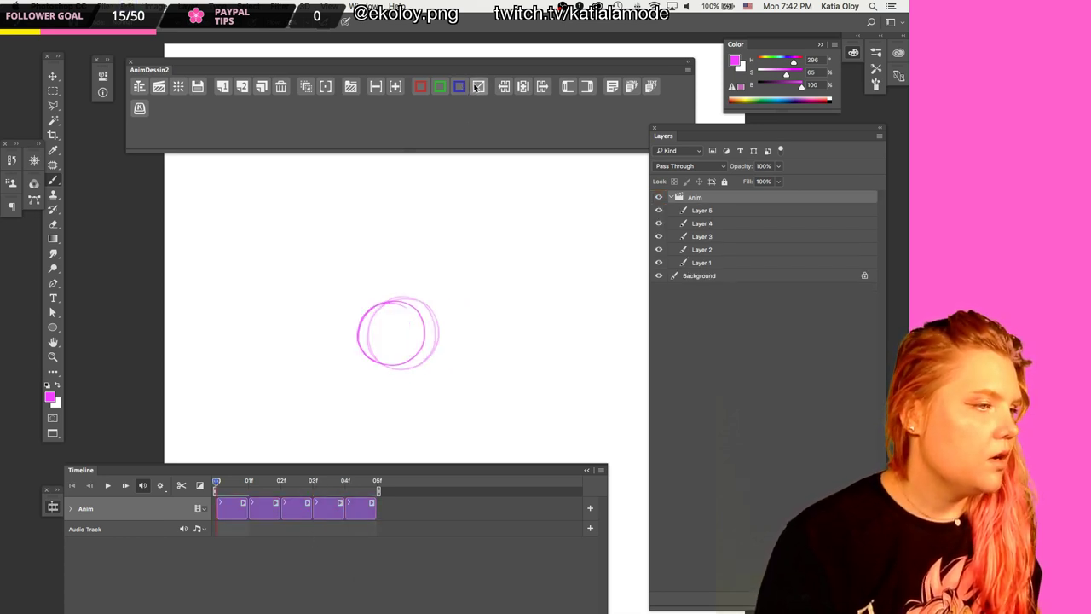
Try AnimDessin2's green color code on the Anim group and clear it again
click(381, 528)
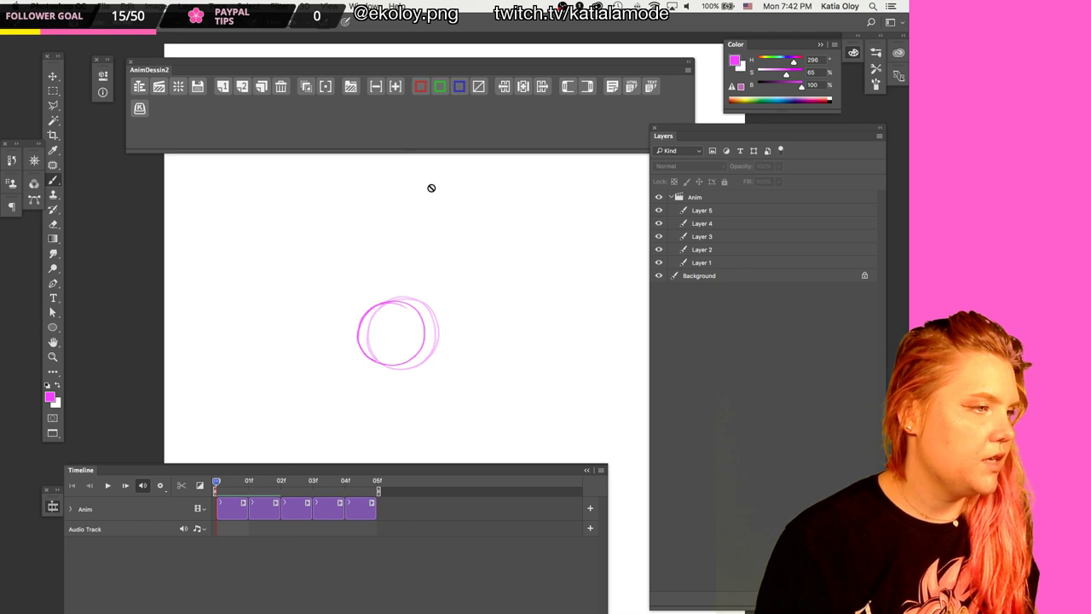
click(478, 86)
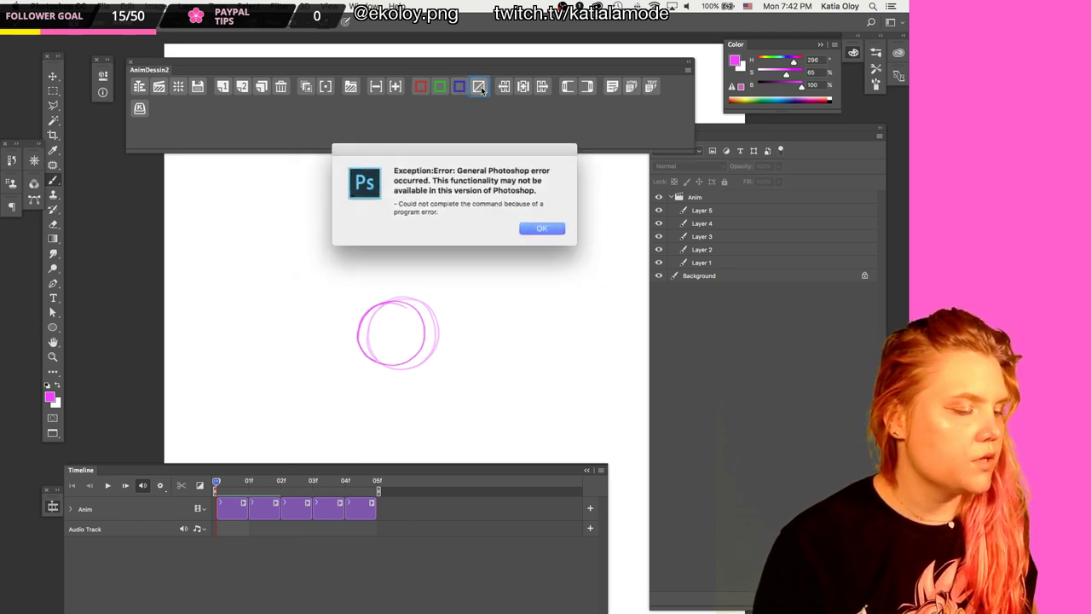
click(537, 229)
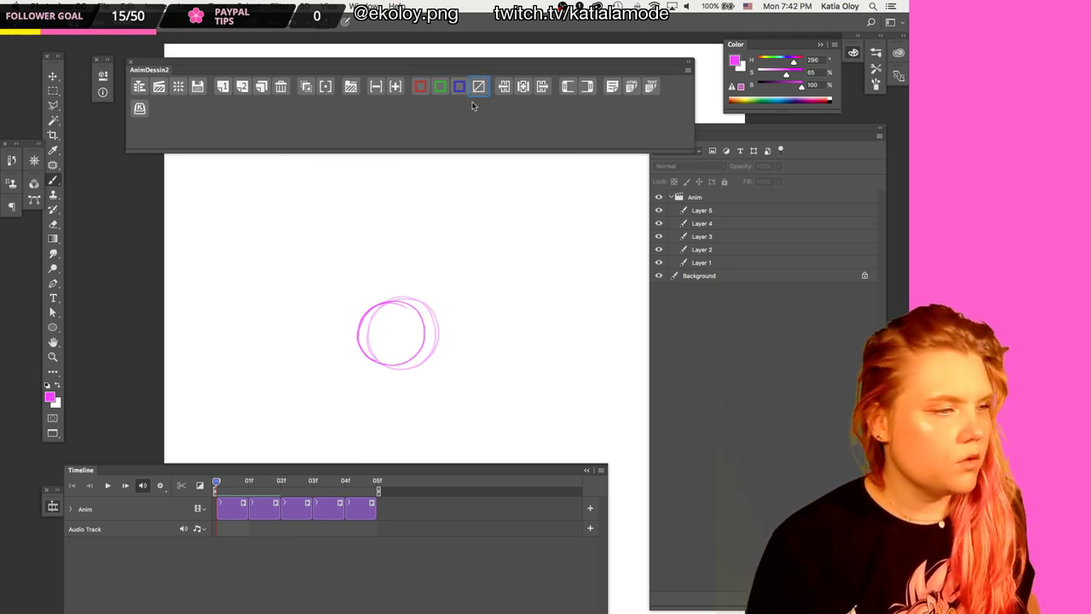
click(439, 87)
click(540, 221)
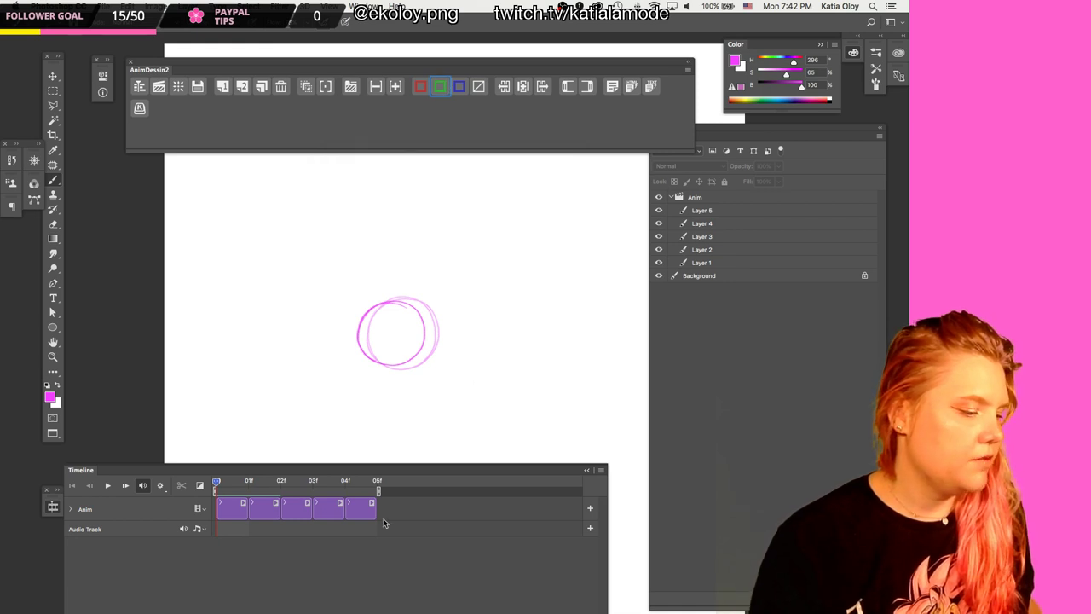
click(439, 86)
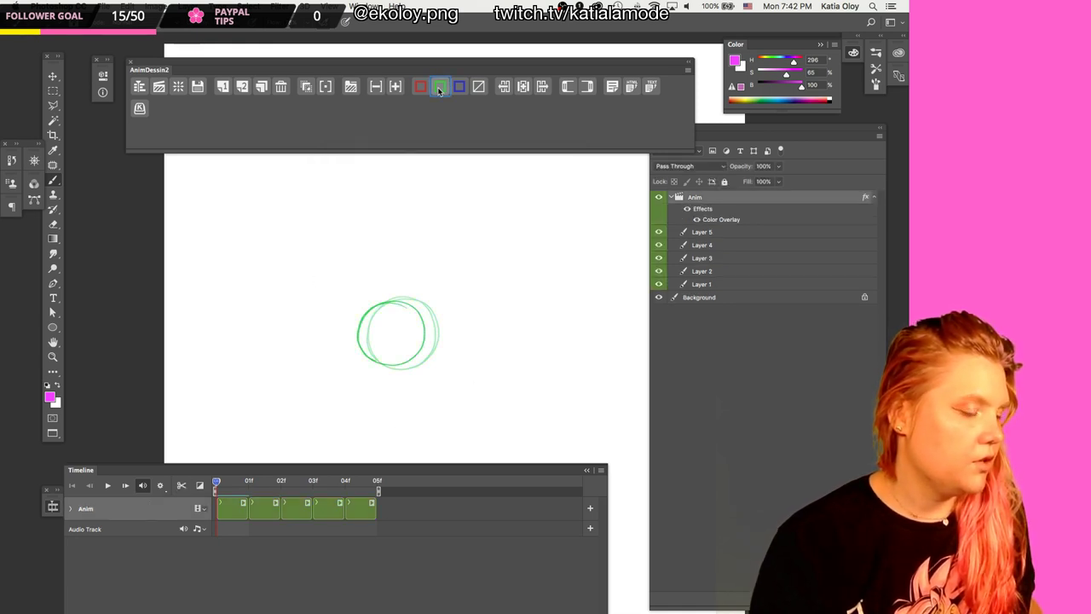
click(477, 86)
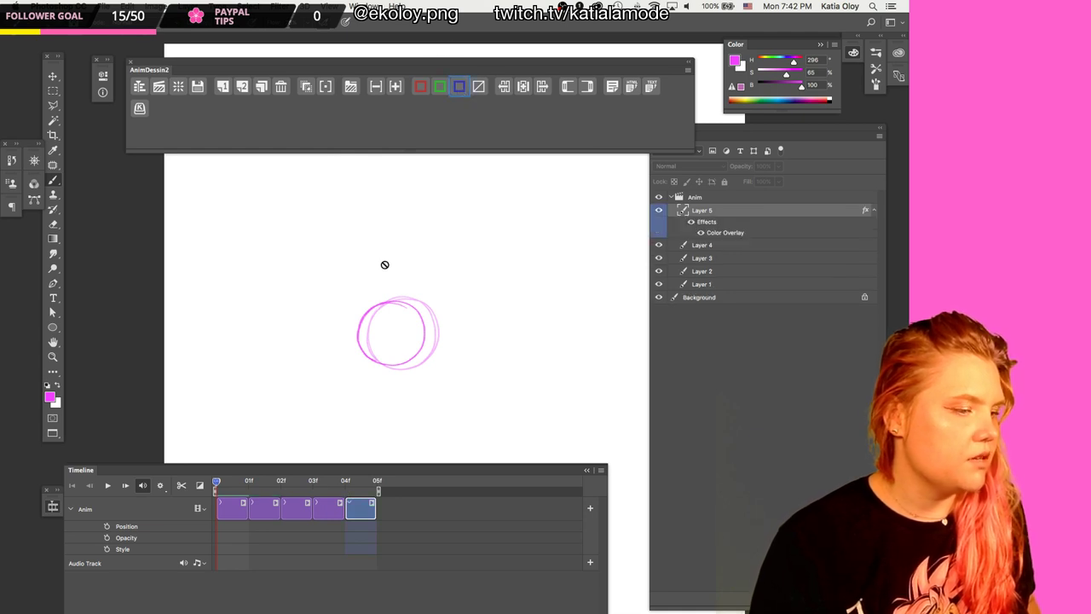
Color-code the third frame green with AnimDessin2 and select the fourth frame
click(300, 511)
click(439, 86)
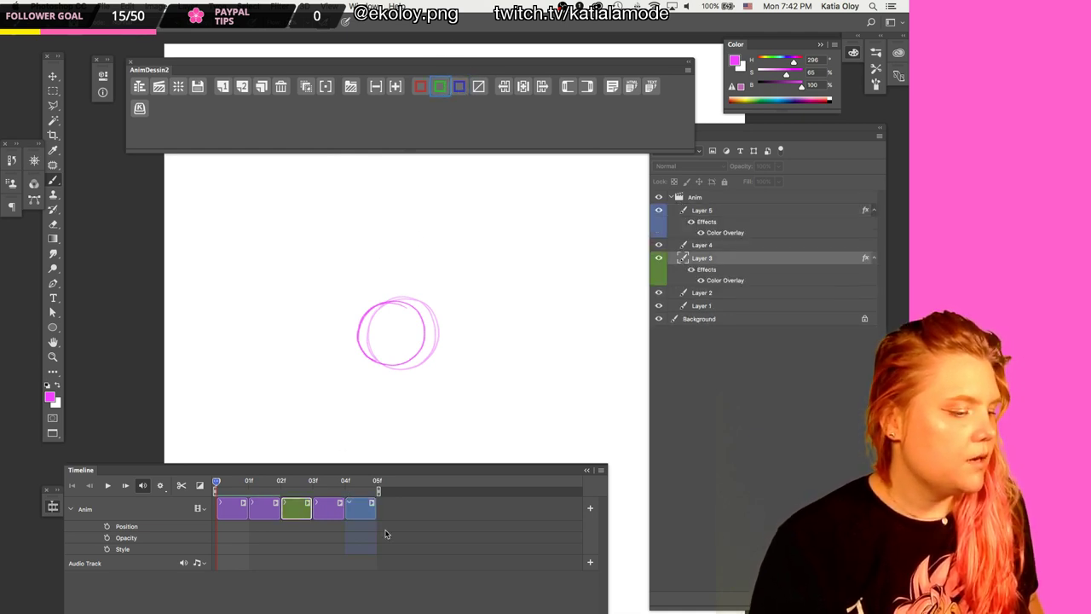
click(324, 511)
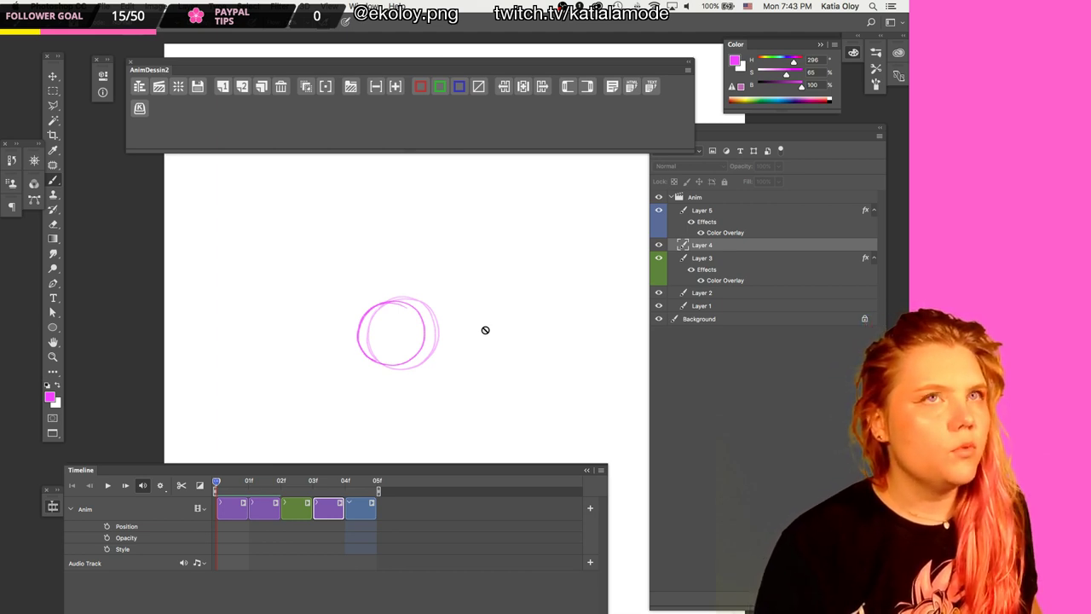
Clear the AnimDessin2 color coding from the whole Anim group
click(142, 506)
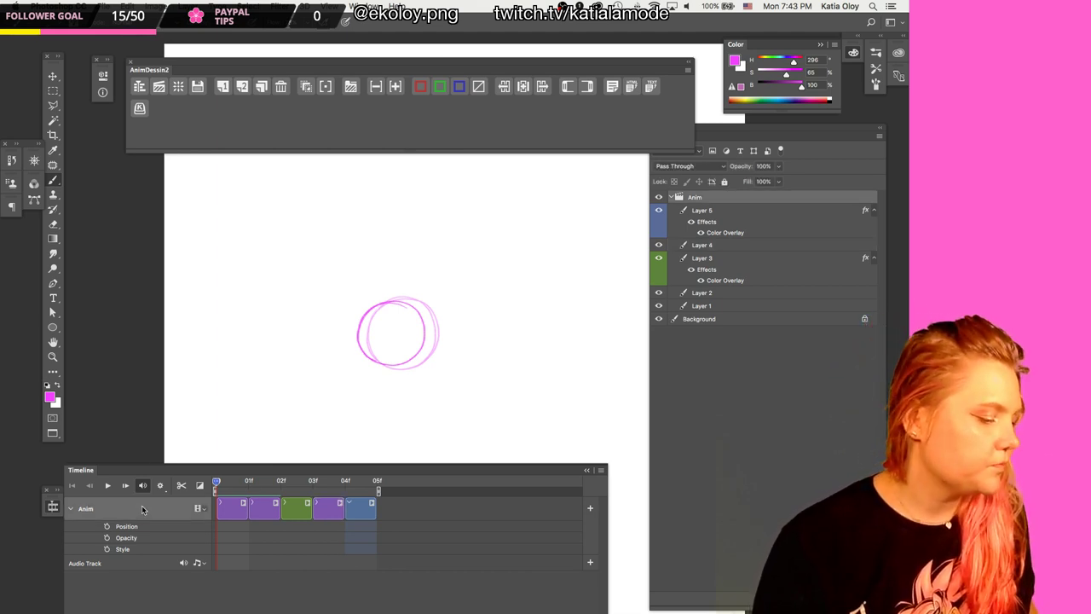
click(478, 86)
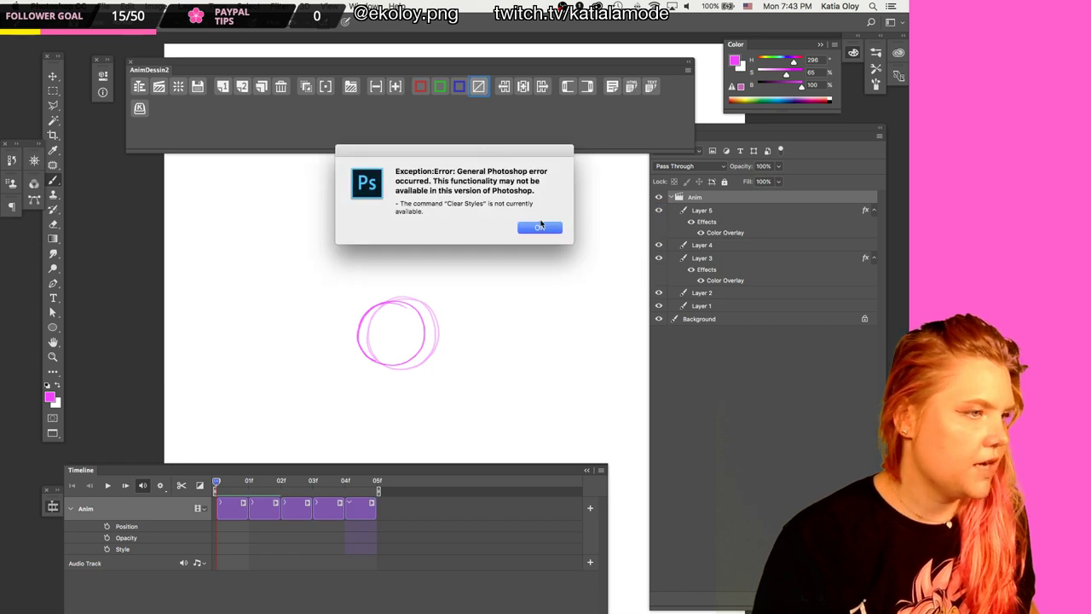
click(521, 229)
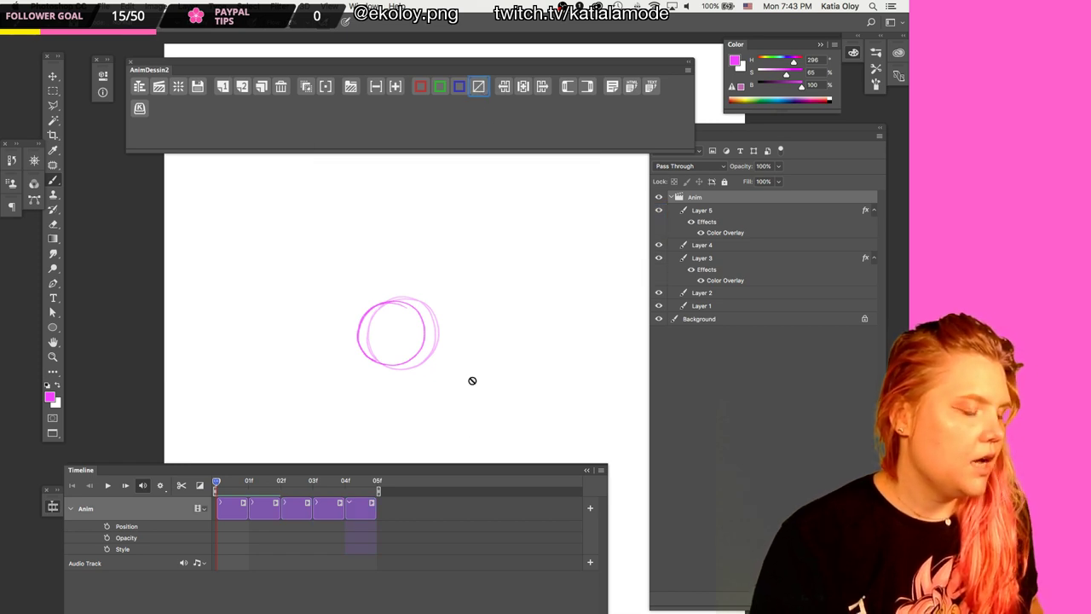
click(353, 581)
Move the third frame one position earlier in the timeline and back to its original place
click(310, 504)
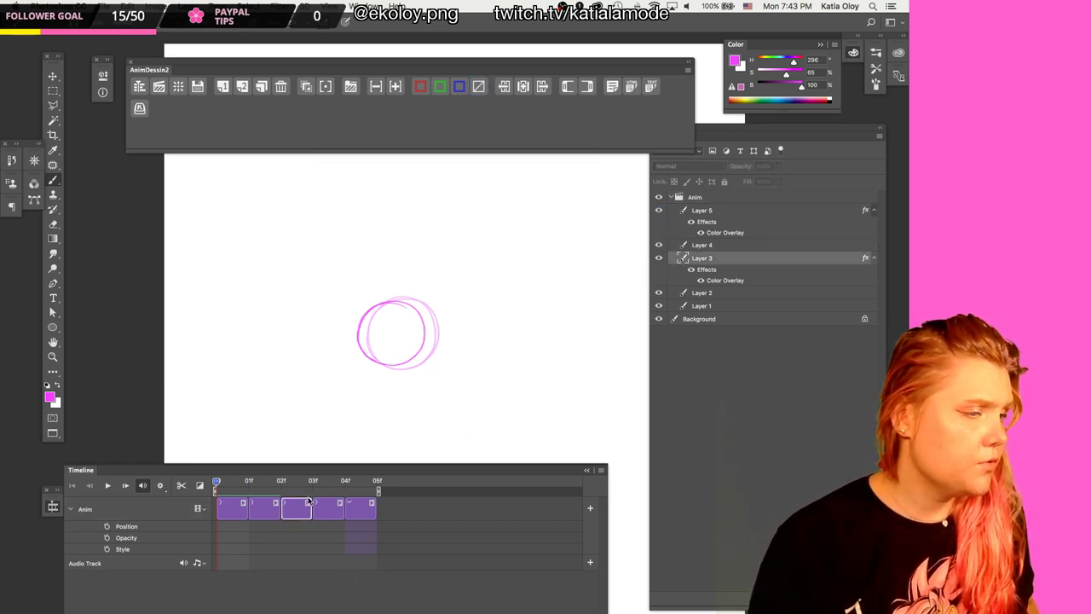
click(502, 87)
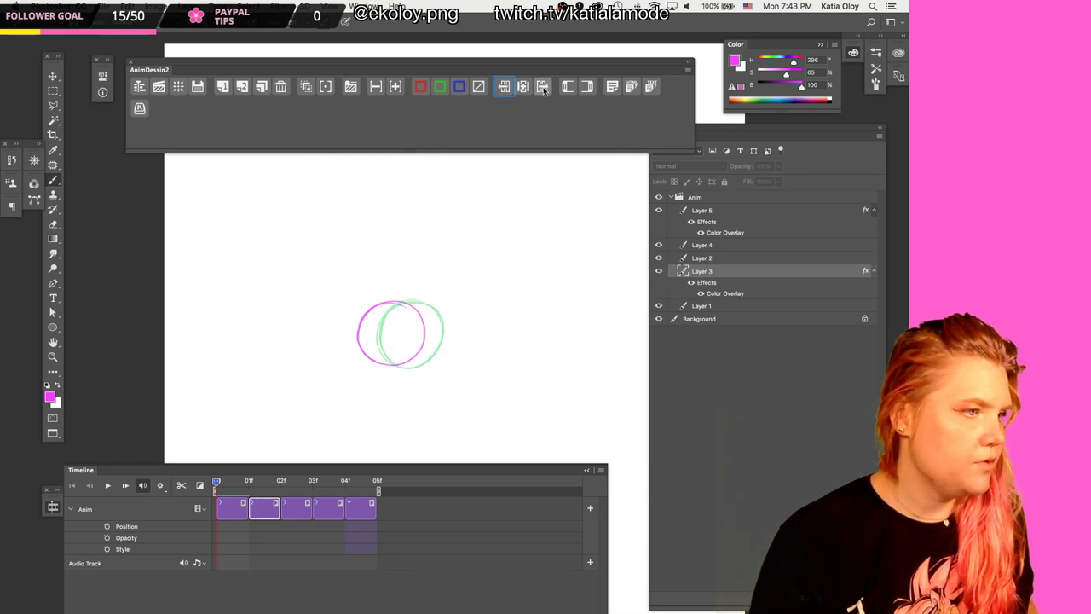
click(543, 87)
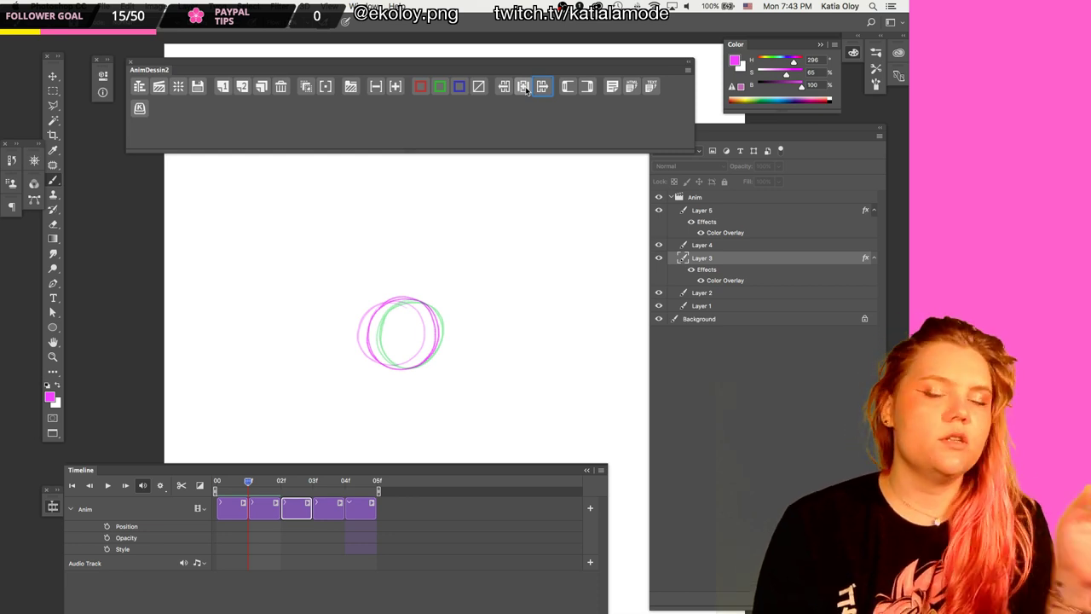
Trim the work area to the second frame, restore it to 00–05f, and move the Timeline panel up over the canvas
click(589, 86)
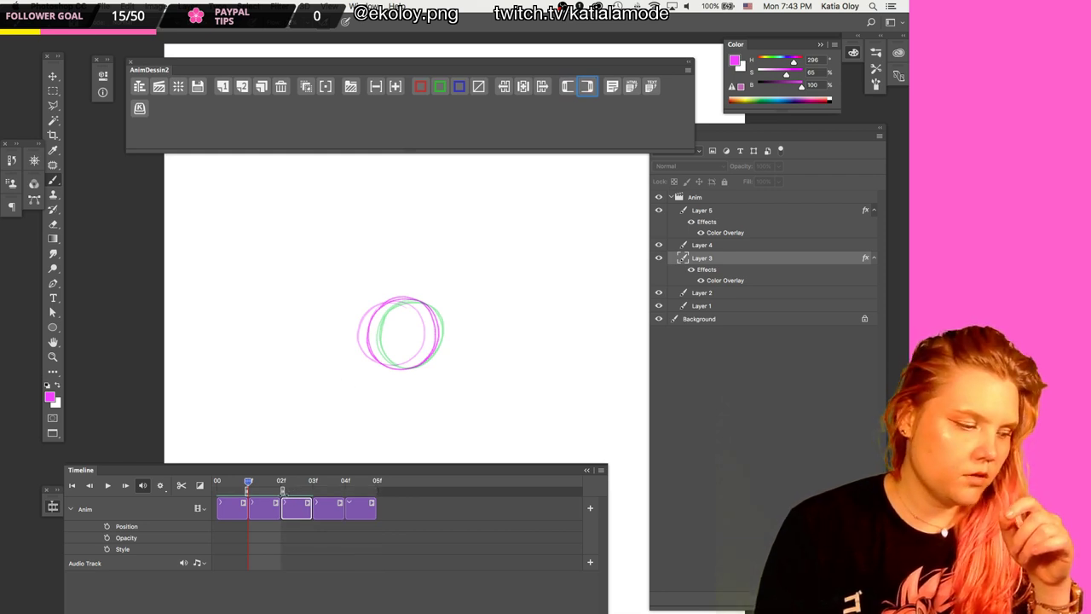
drag(282, 492, 377, 492)
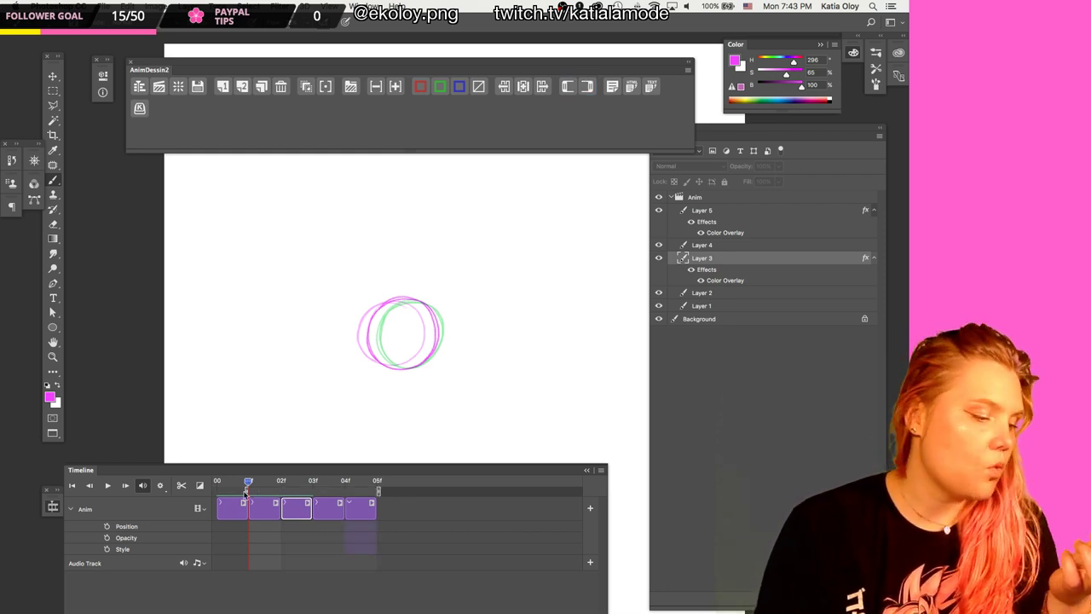
drag(258, 472, 389, 225)
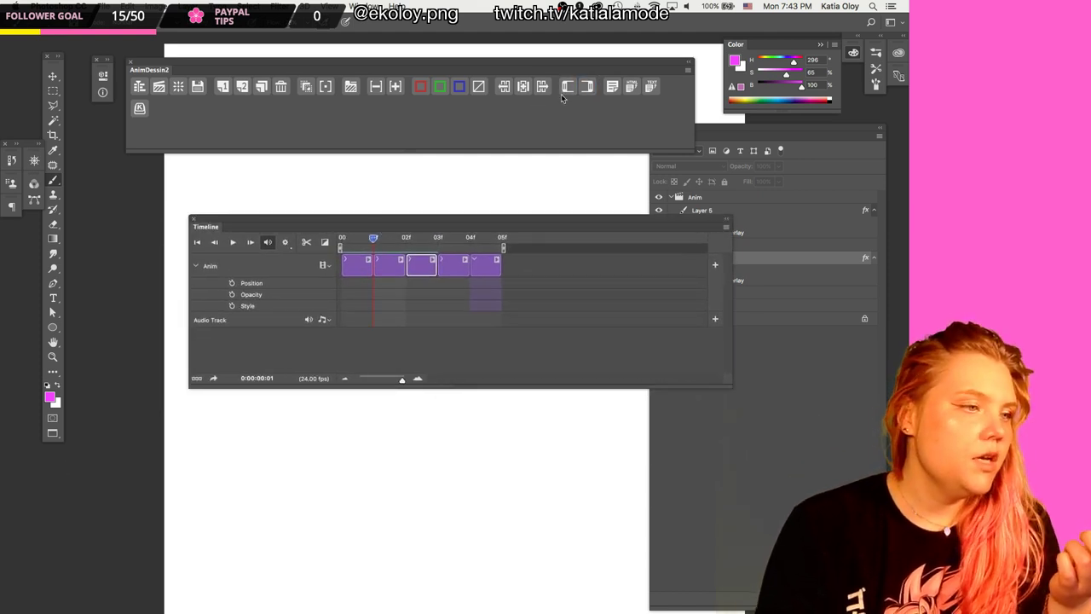
Demonstrate trimming the work area to the second frame twice more, each time extending it back across all five frames
click(586, 86)
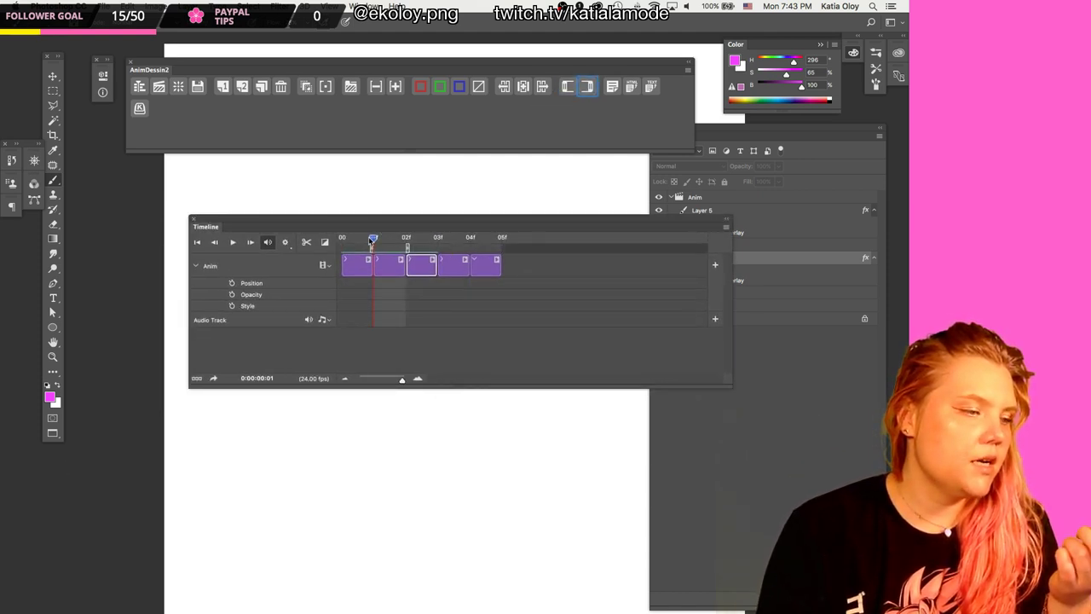
mouse_move(372, 241)
mouse_down()
mouse_move(407, 239)
mouse_move(373, 241)
mouse_up()
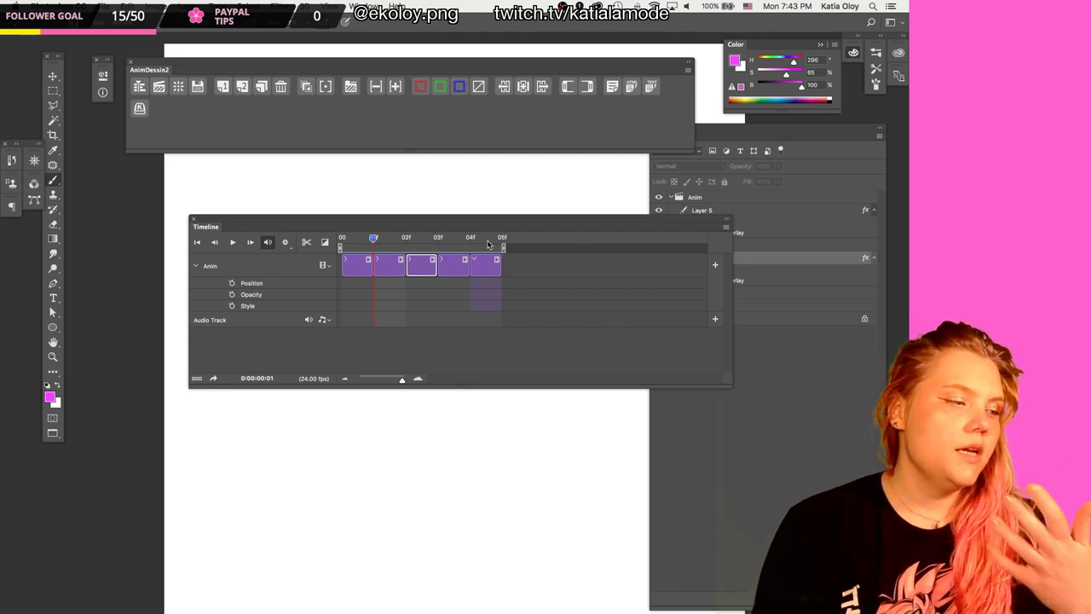
click(586, 86)
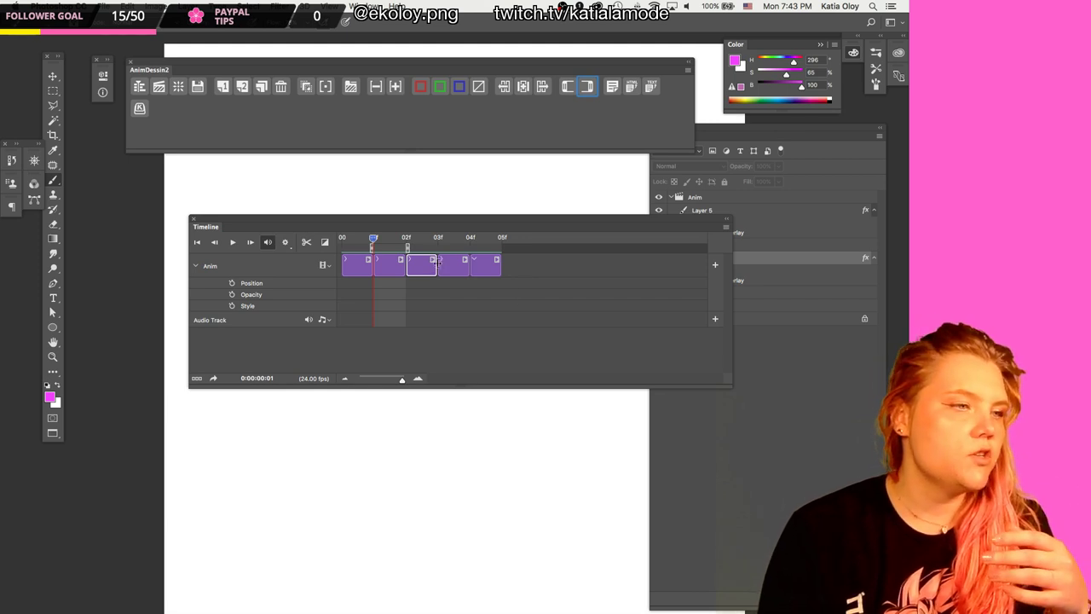
drag(408, 248, 503, 248)
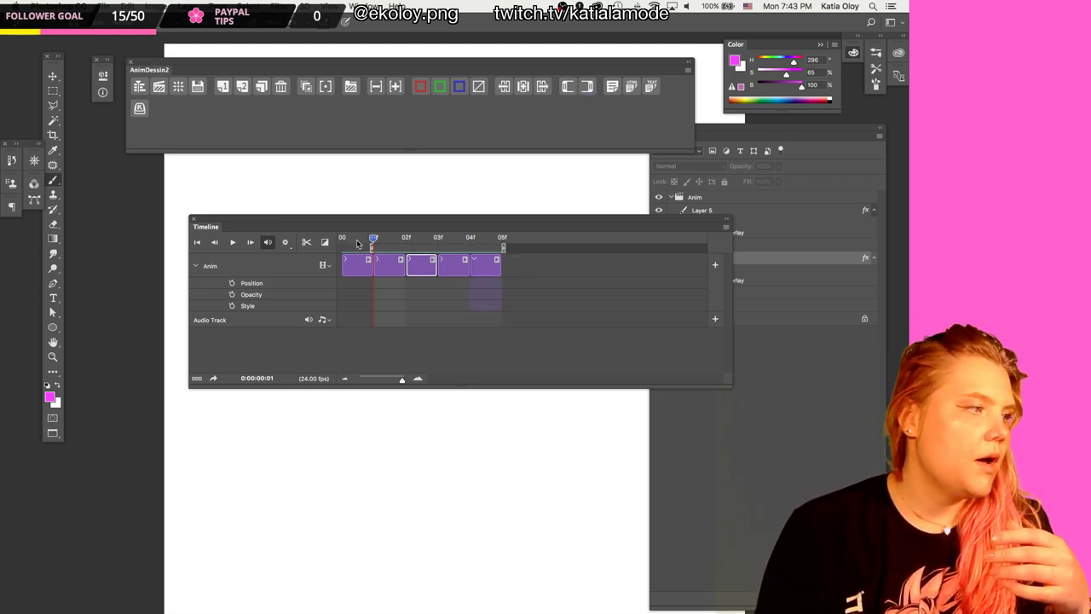
Try AnimDessin2's timeline comment editor without adding a comment, plus its HTML and text comment functions
click(613, 86)
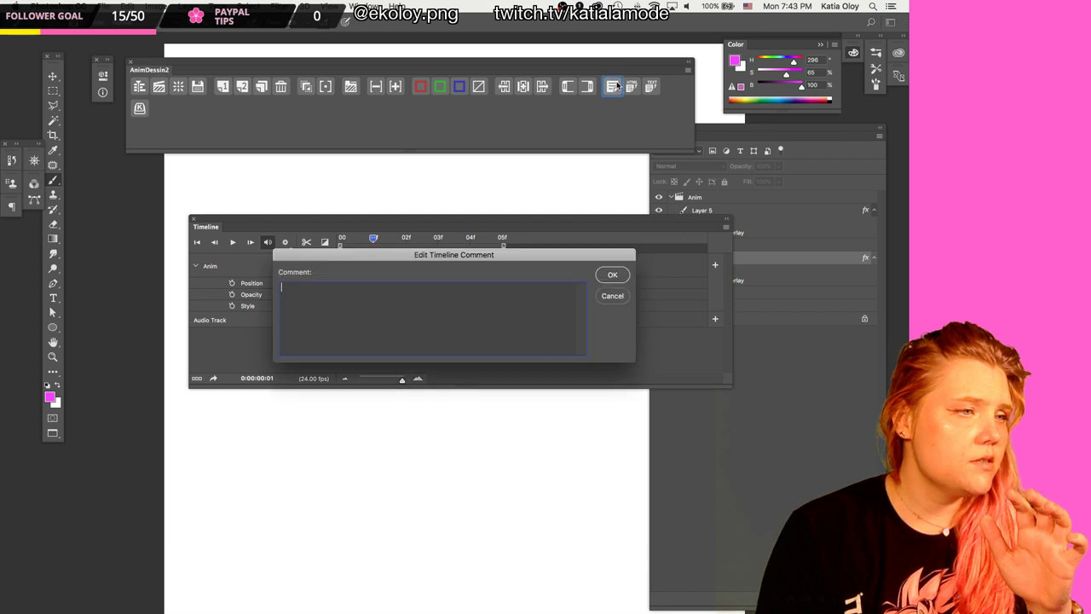
click(612, 295)
click(630, 86)
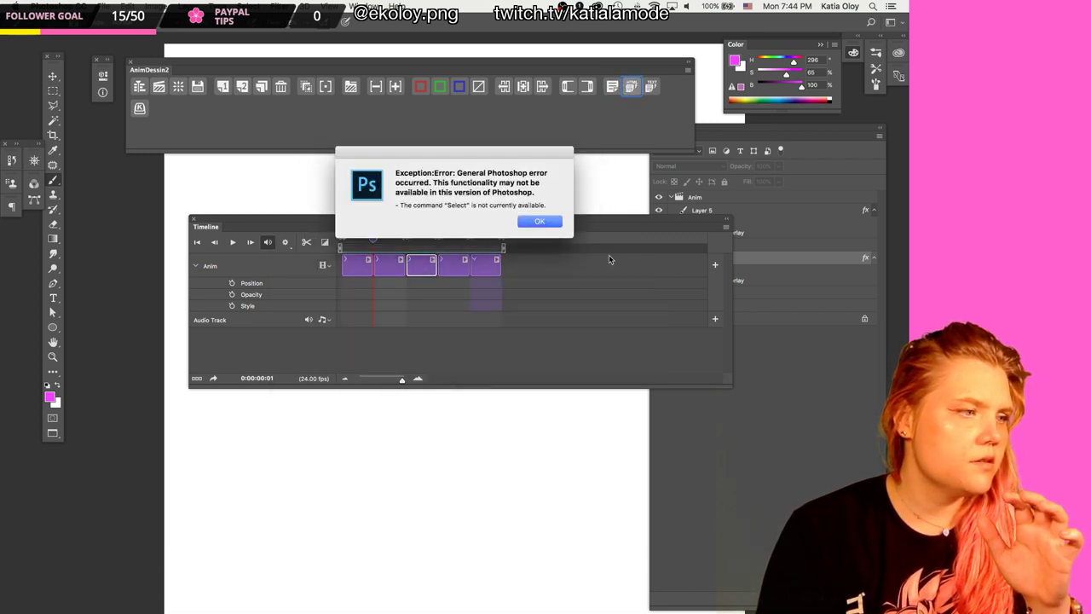
click(553, 223)
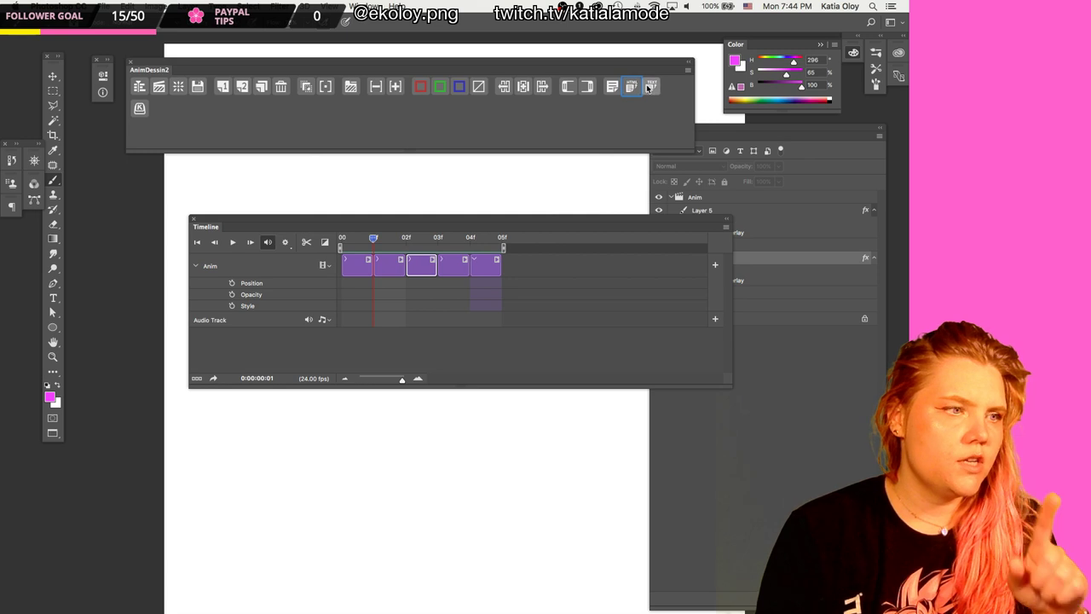
click(651, 87)
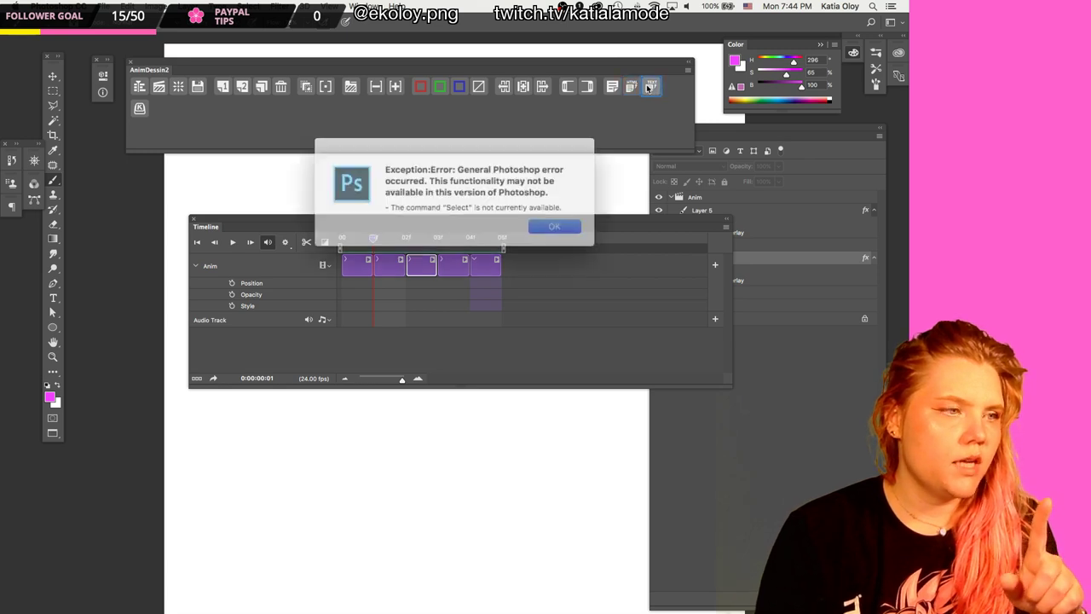
click(540, 222)
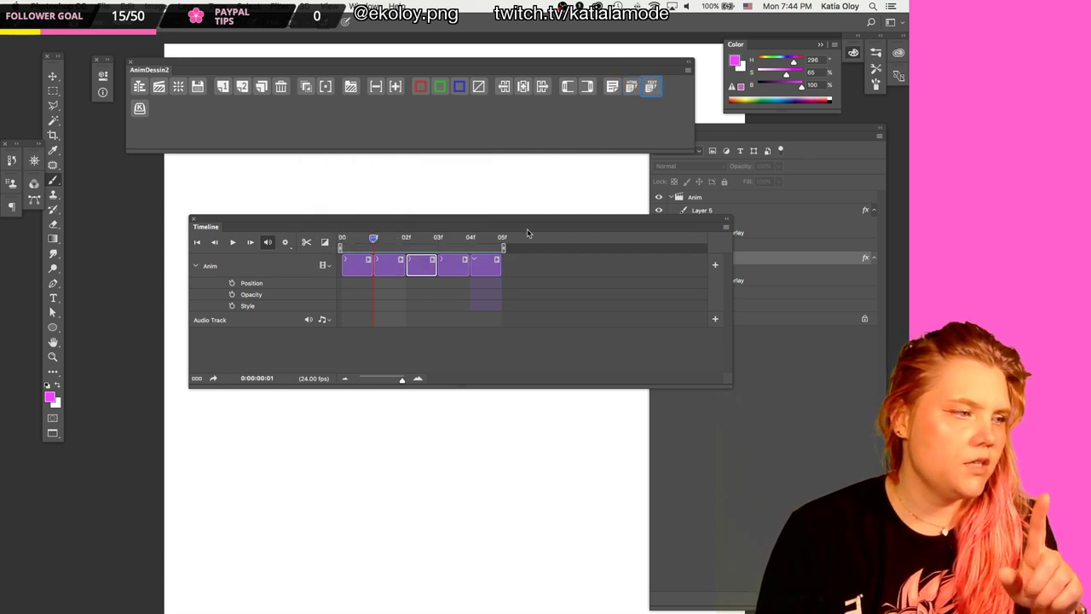
Try AnimDessin2's last function twice, and select the first, second and fourth frames individually in the timeline
click(140, 109)
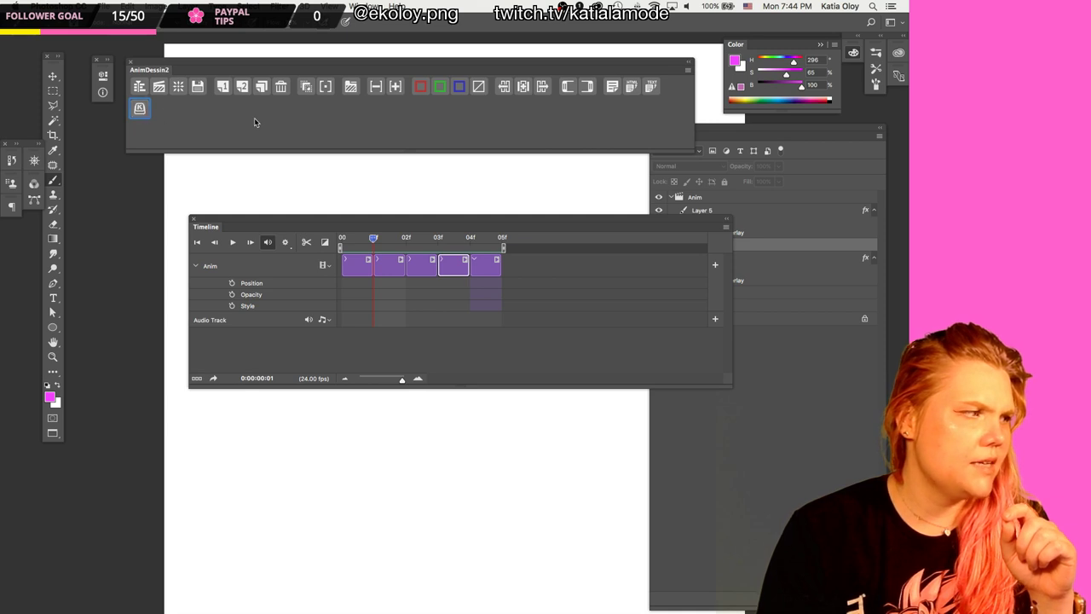
click(139, 109)
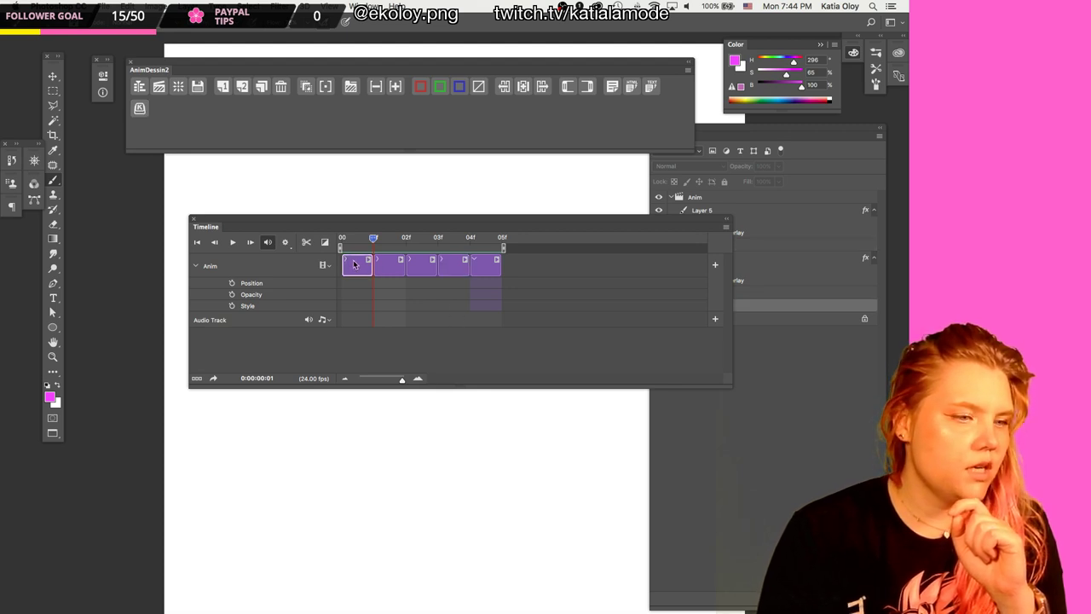
click(457, 361)
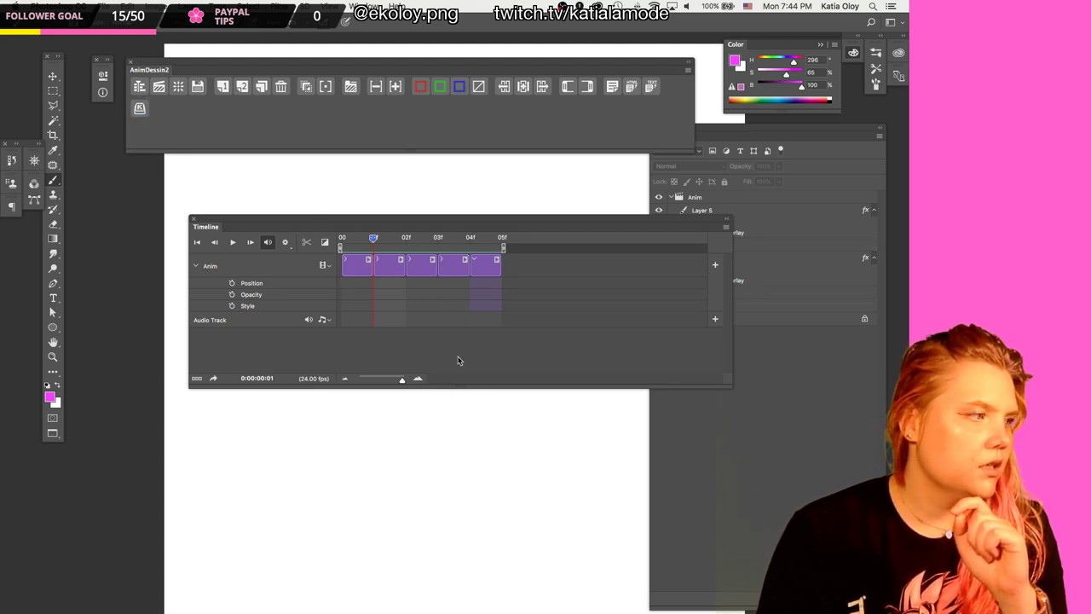
click(362, 274)
click(755, 412)
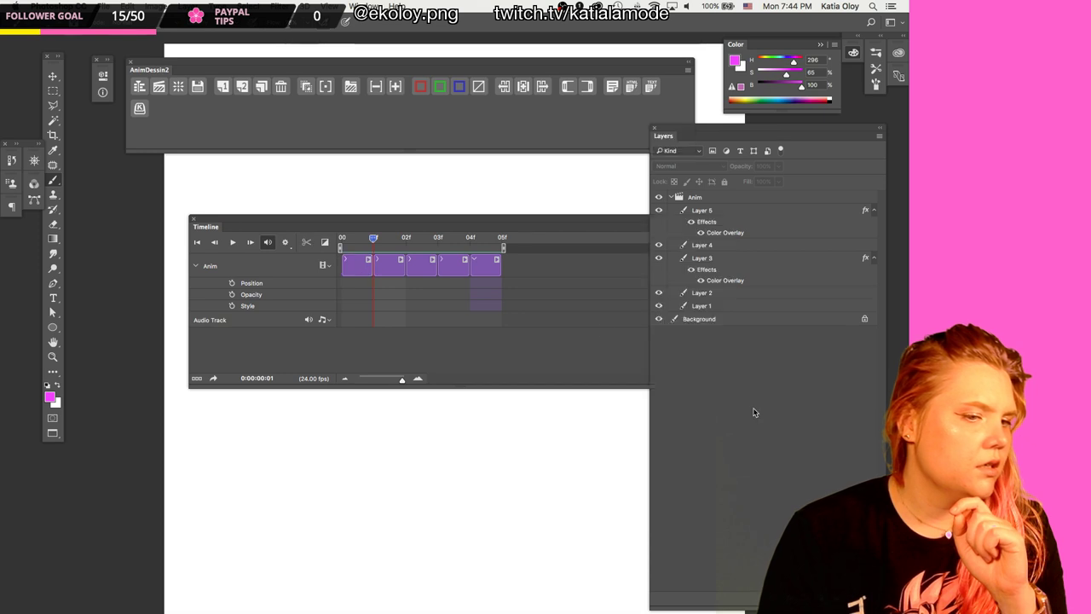
click(389, 271)
click(453, 271)
click(357, 271)
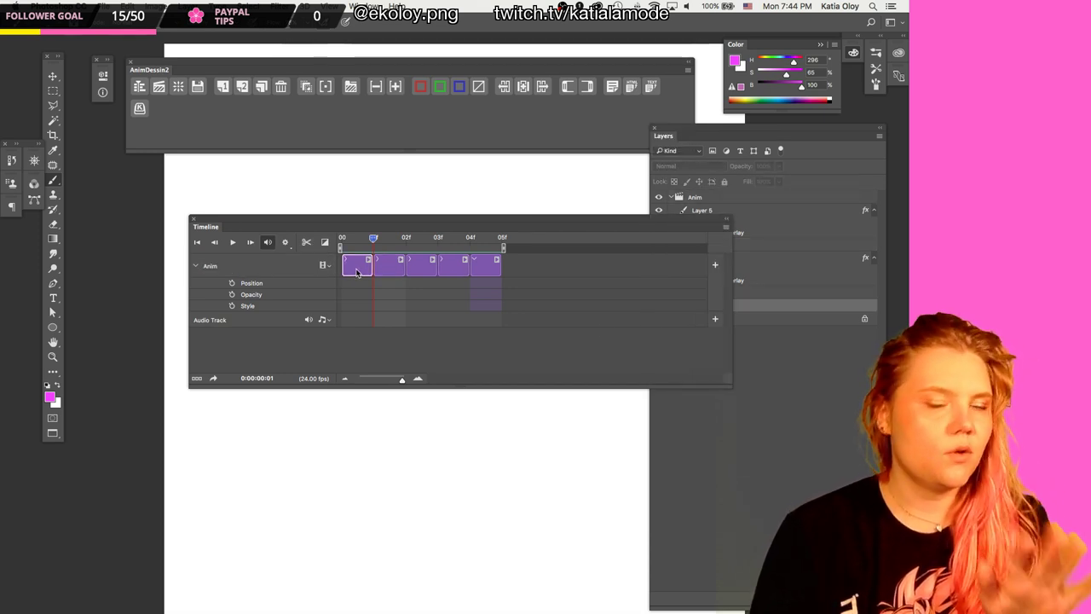
Move the Timeline panel down below the circle drawings and collapse the Anim group's Position, Opacity and Style rows
drag(354, 224, 309, 442)
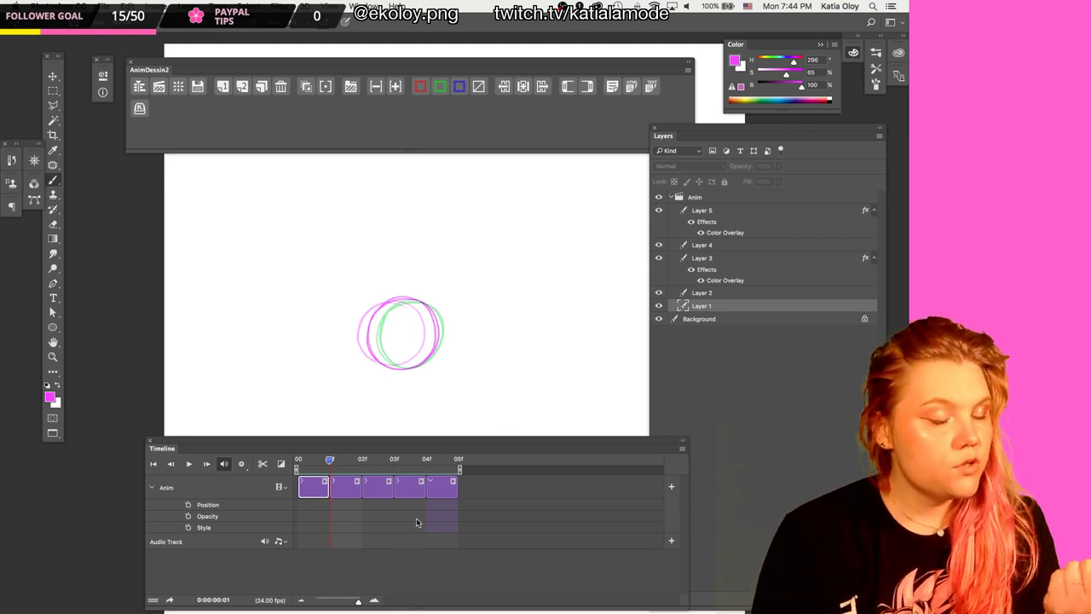
click(156, 488)
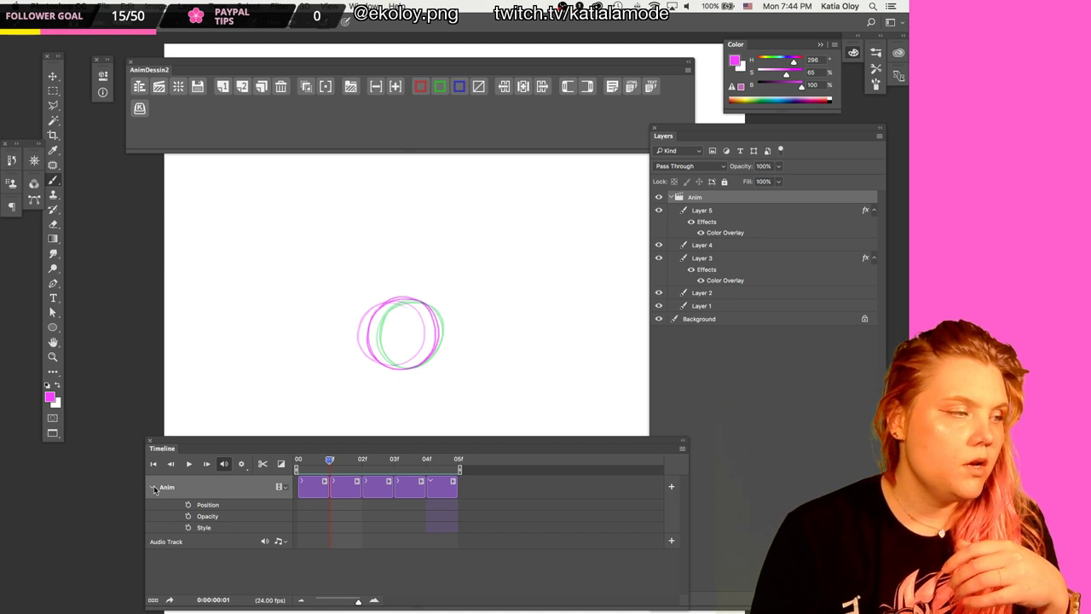
click(153, 487)
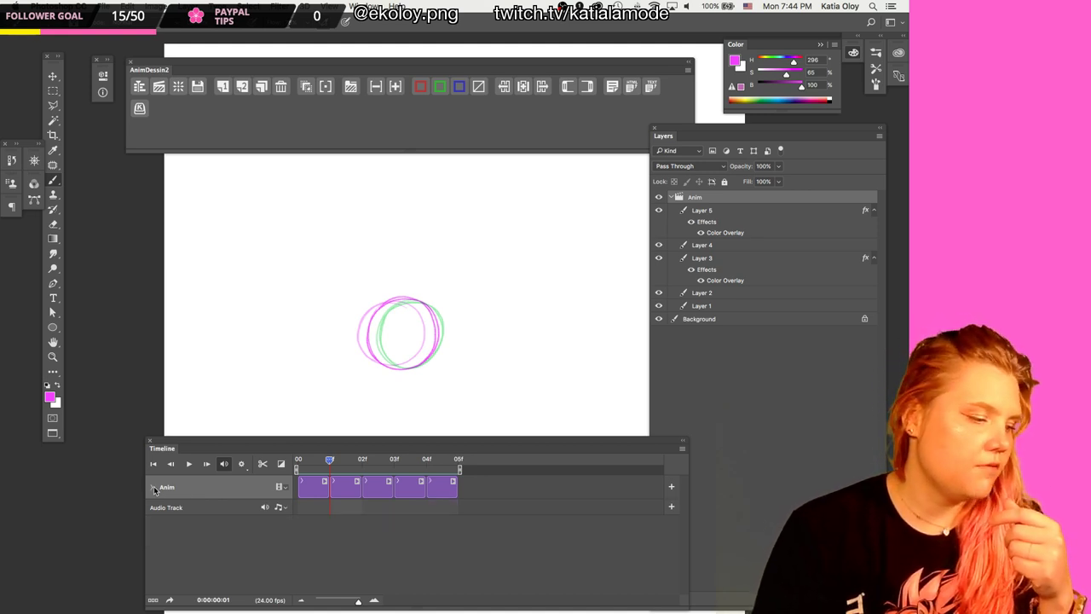
Delete the Anim group with all its circle frames, leaving only the Background layer
click(731, 308)
click(698, 196)
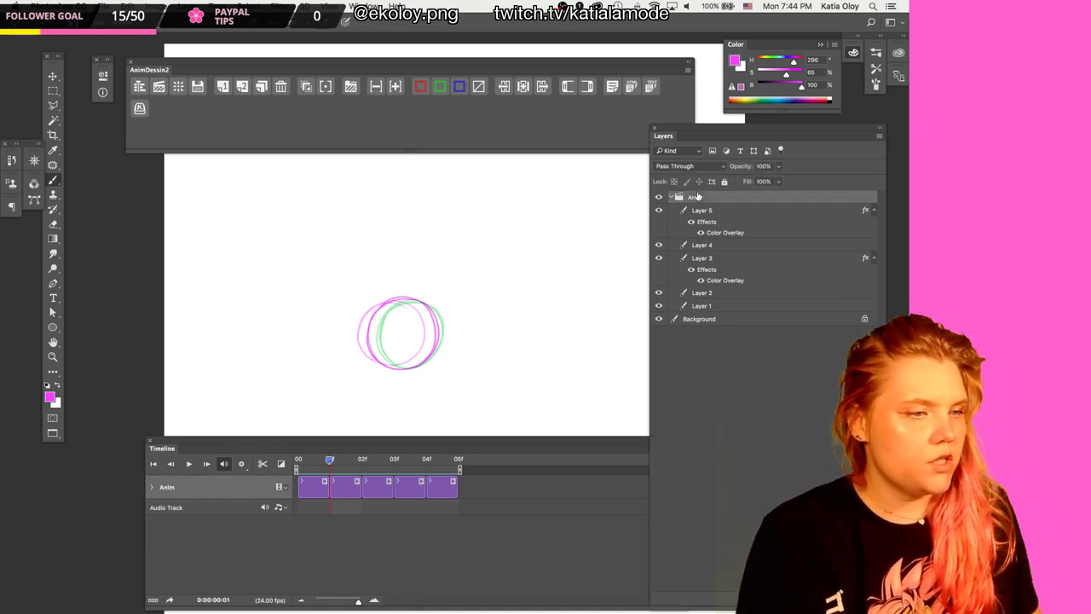
key(Delete)
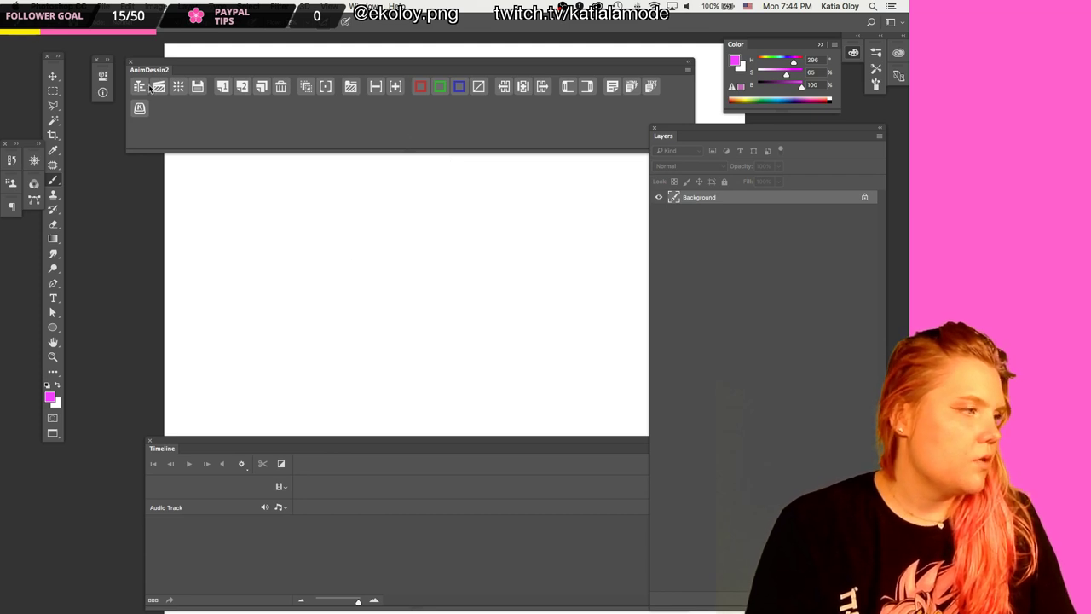
Create a new AnimDessin2 scene with a 24 fps timeline and enlarge the timeline scale around its one-frame layer
click(141, 87)
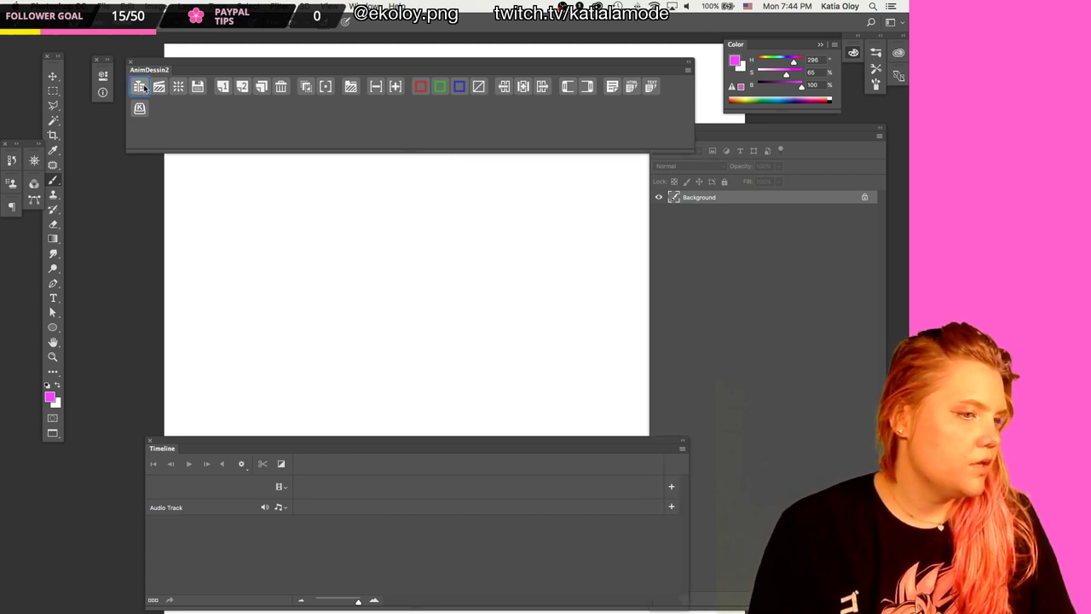
click(141, 86)
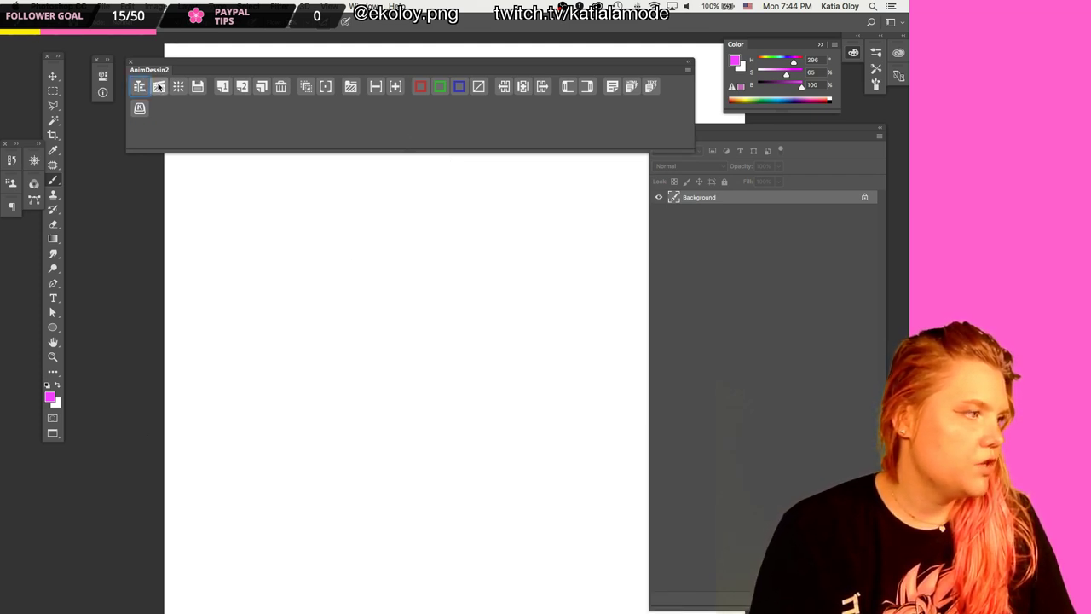
click(140, 86)
click(159, 88)
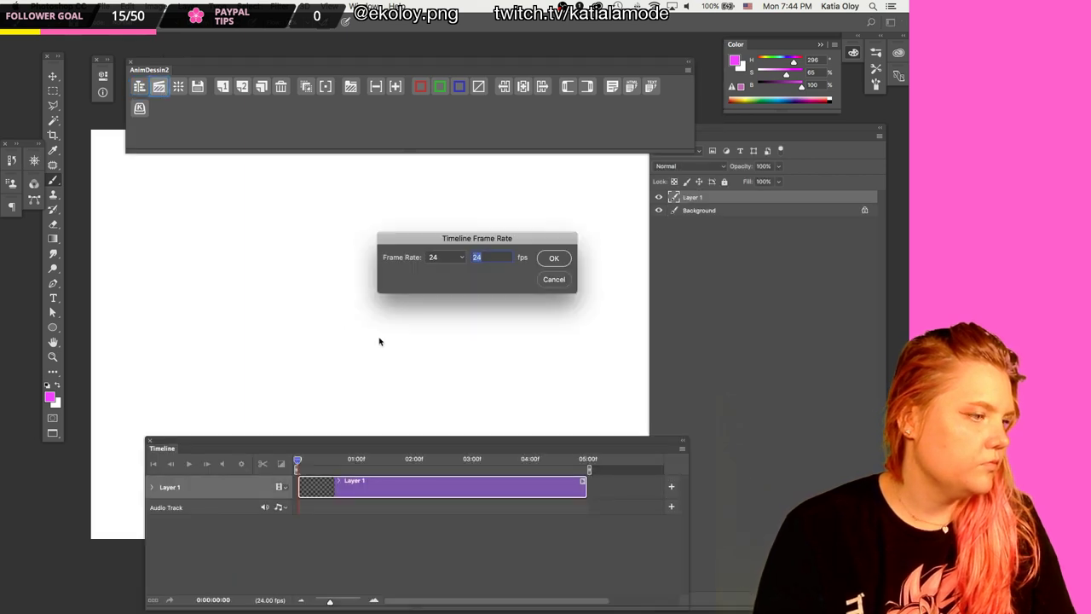
click(555, 257)
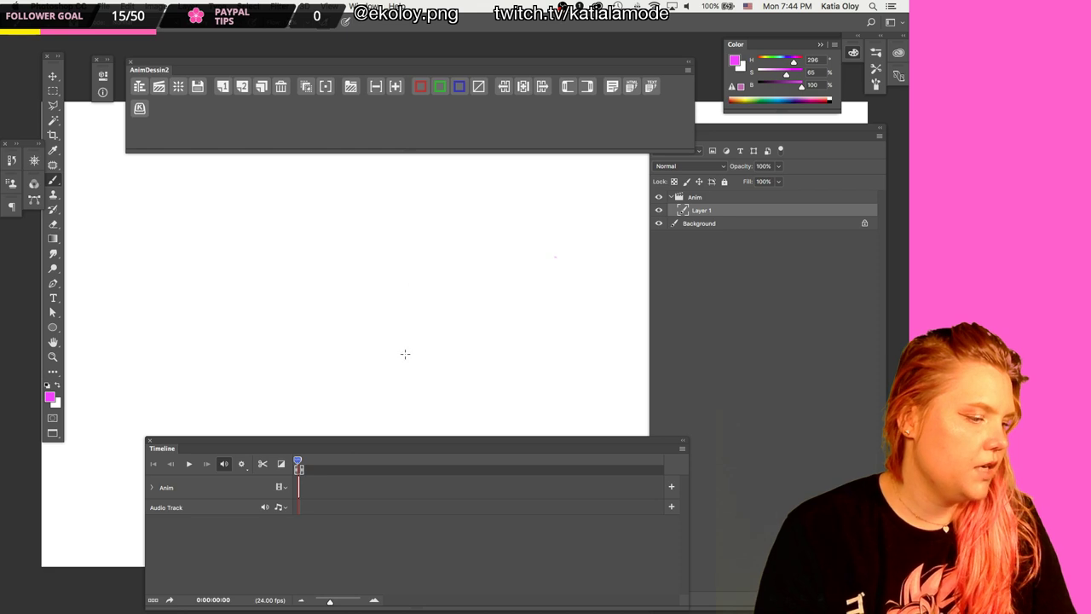
click(373, 601)
click(374, 601)
click(373, 601)
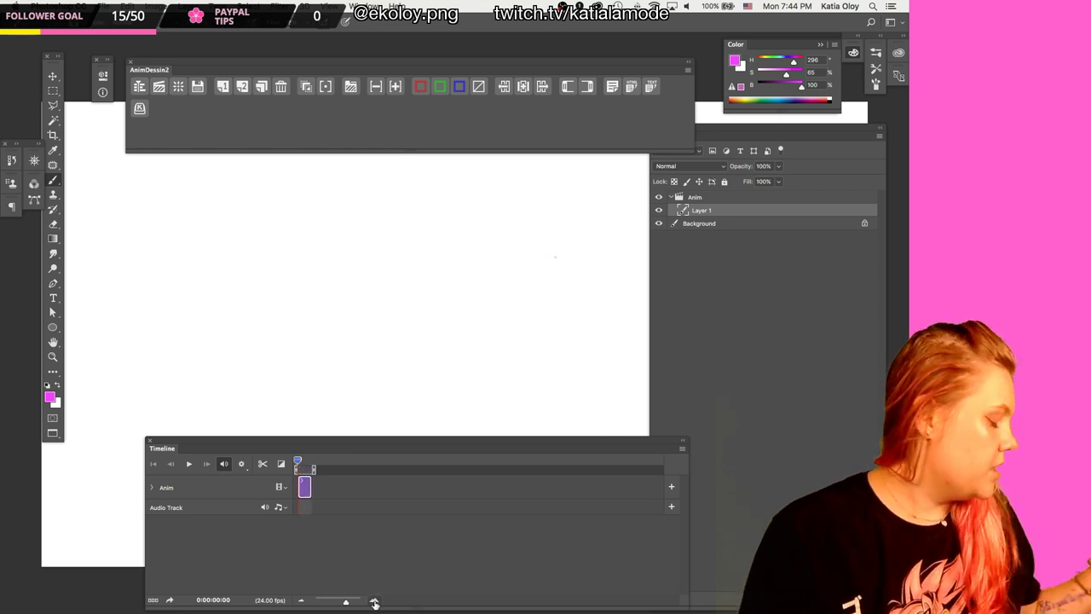
click(373, 601)
click(374, 601)
click(374, 601)
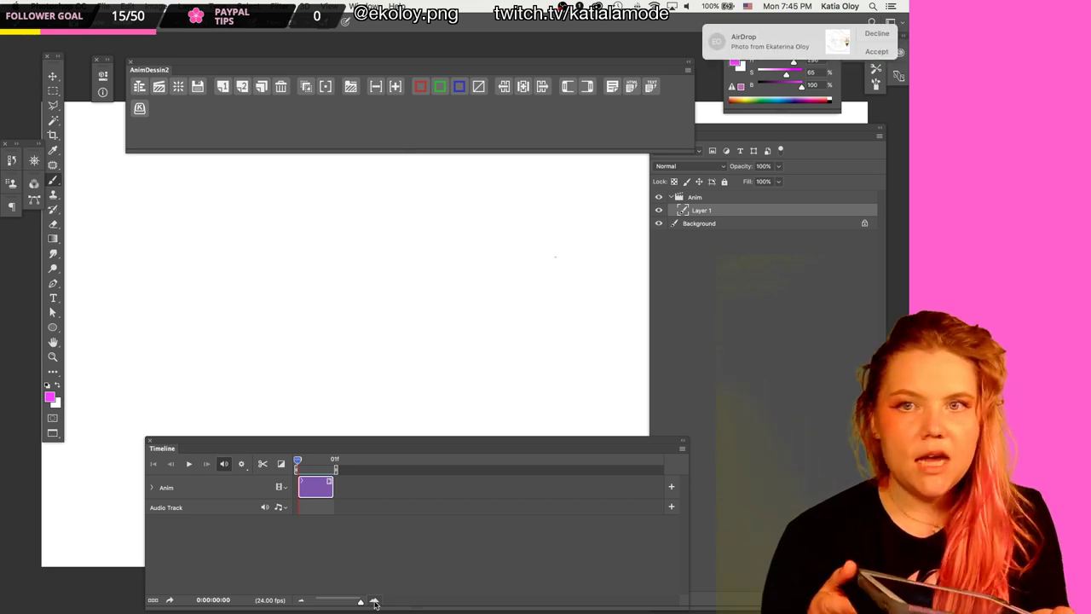
Save the incoming AirDrop photo to Downloads and open Untitled_Artwork 5.psd from there
scroll(418, 508, up, 2)
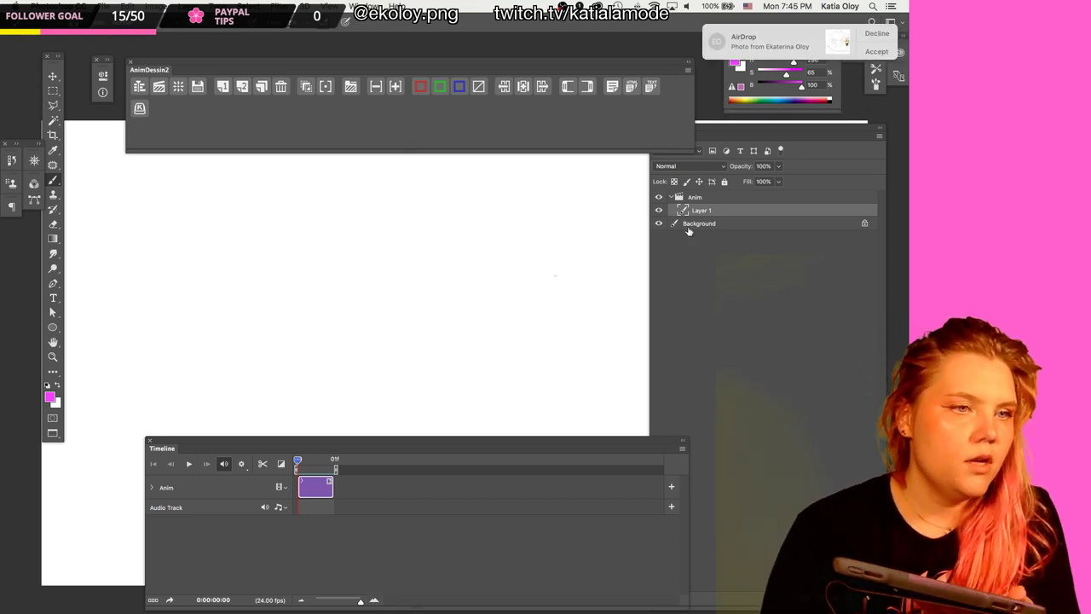
click(877, 52)
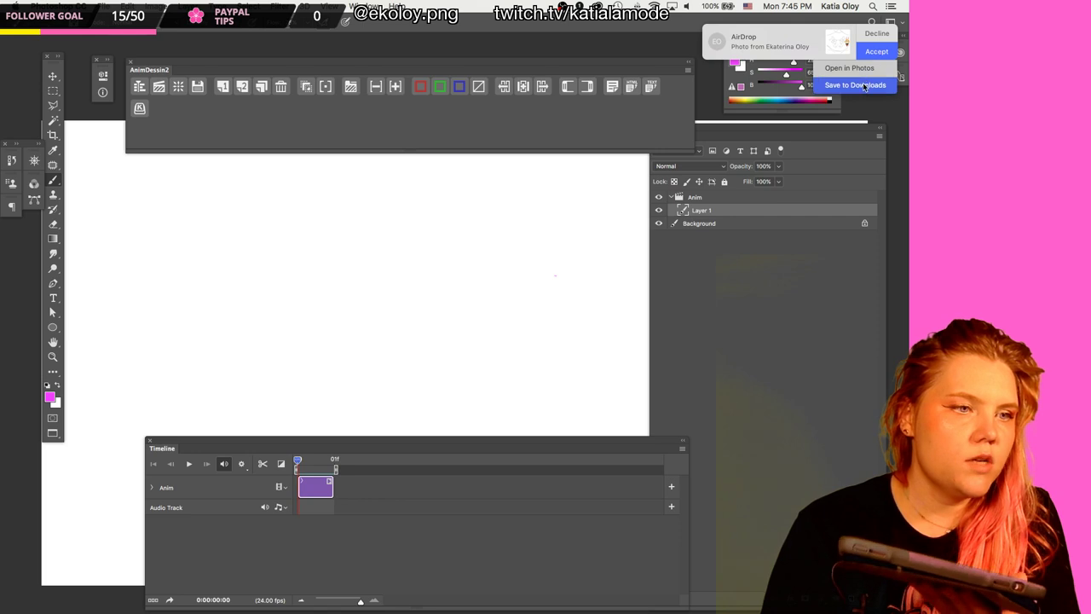
click(855, 85)
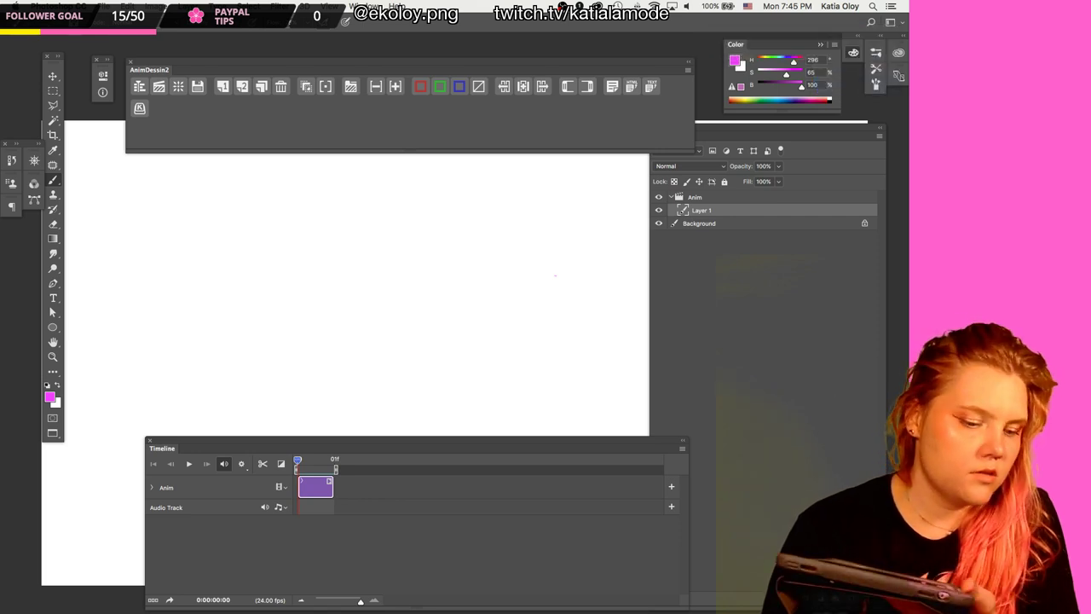
click(754, 607)
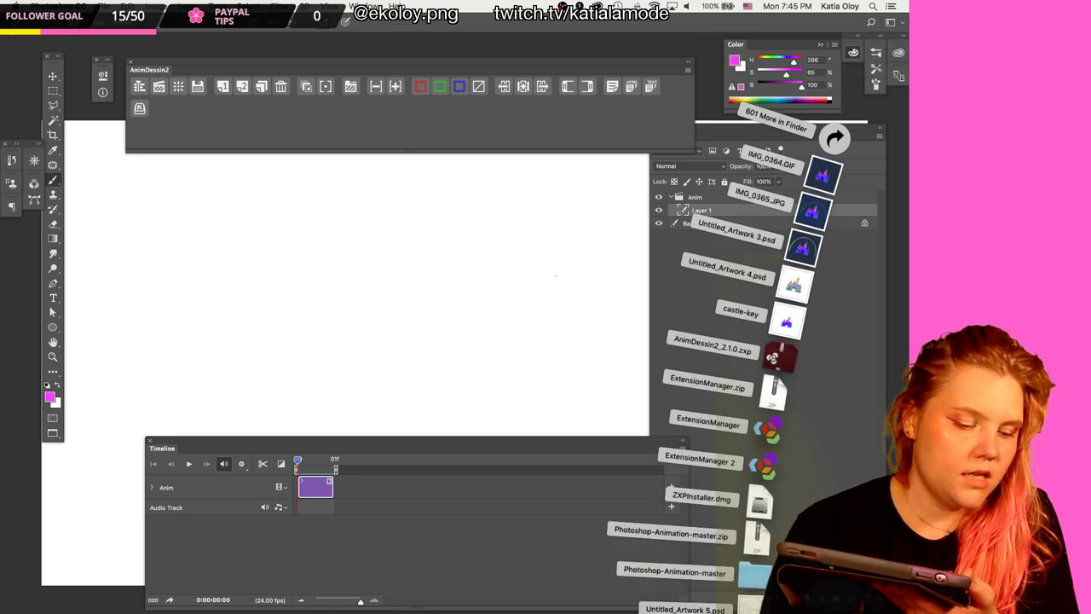
click(748, 607)
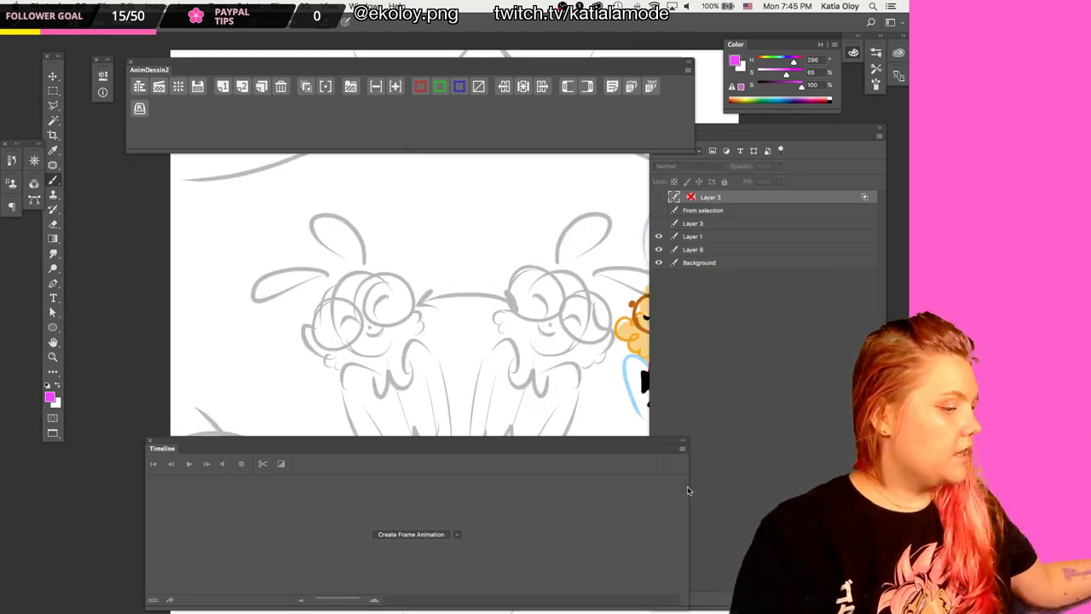
Examine the whole bunny artwork and check the contents of the top Layer 3, Layer 1 and Layer 6 by toggling their visibility
click(438, 365)
click(533, 221)
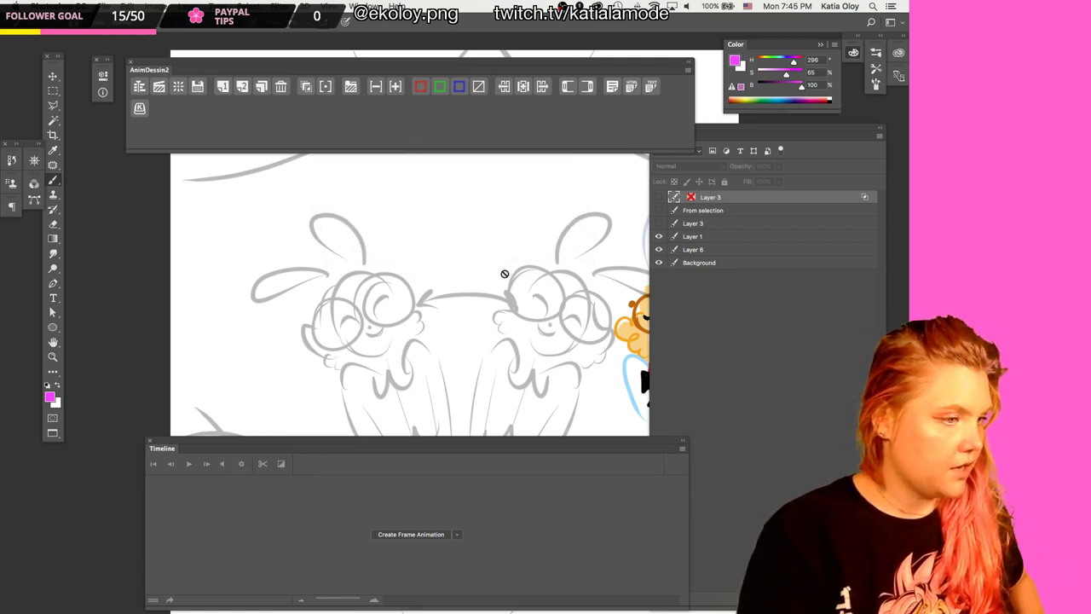
key(z)
alt+click(513, 321)
drag(523, 338, 510, 307)
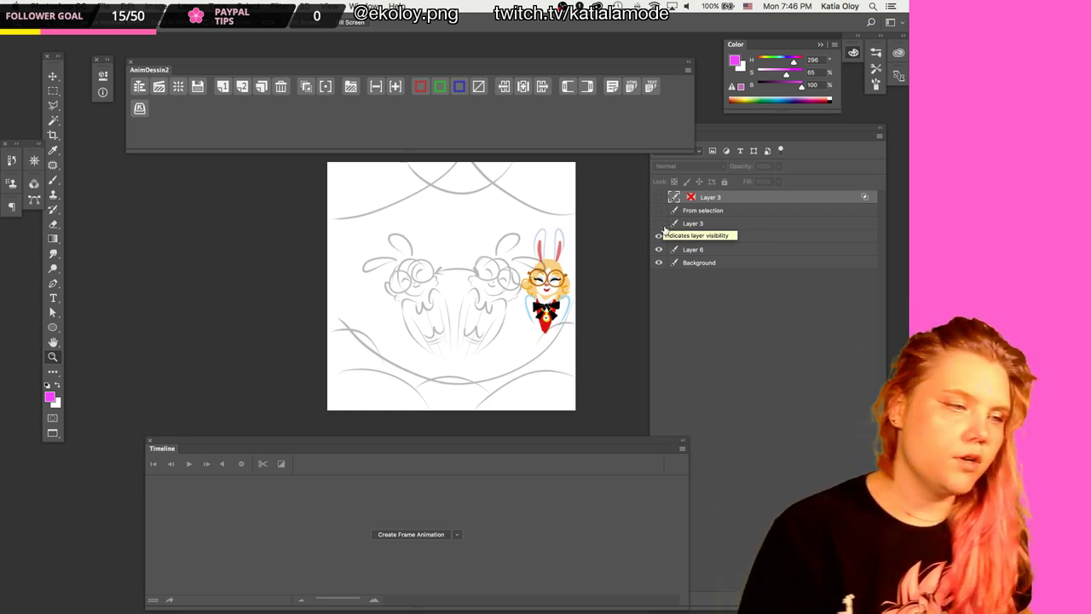
click(660, 198)
click(660, 199)
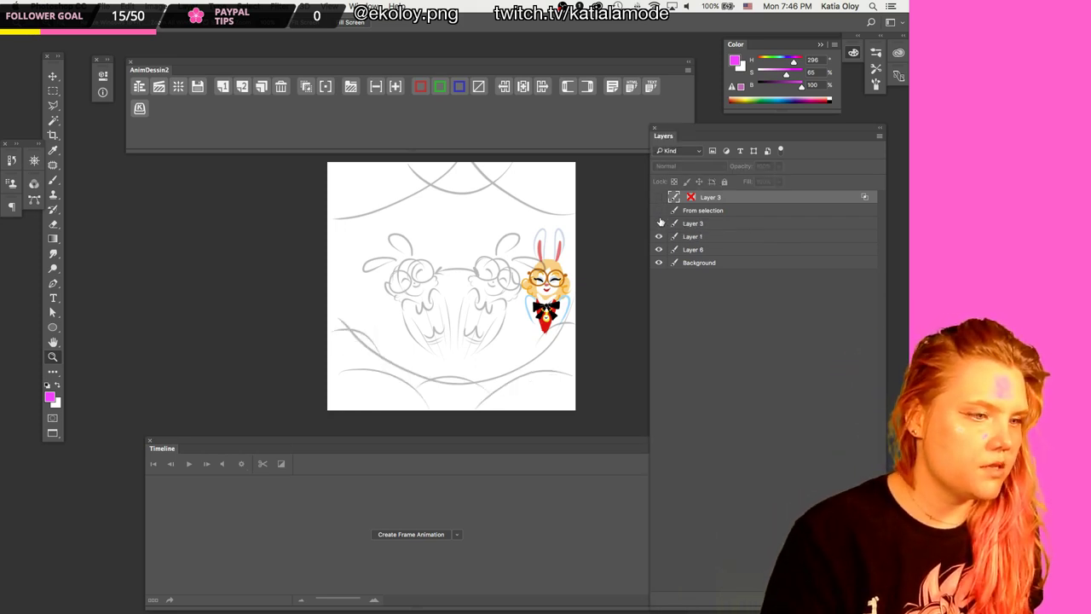
click(659, 236)
click(659, 236)
click(659, 249)
click(659, 249)
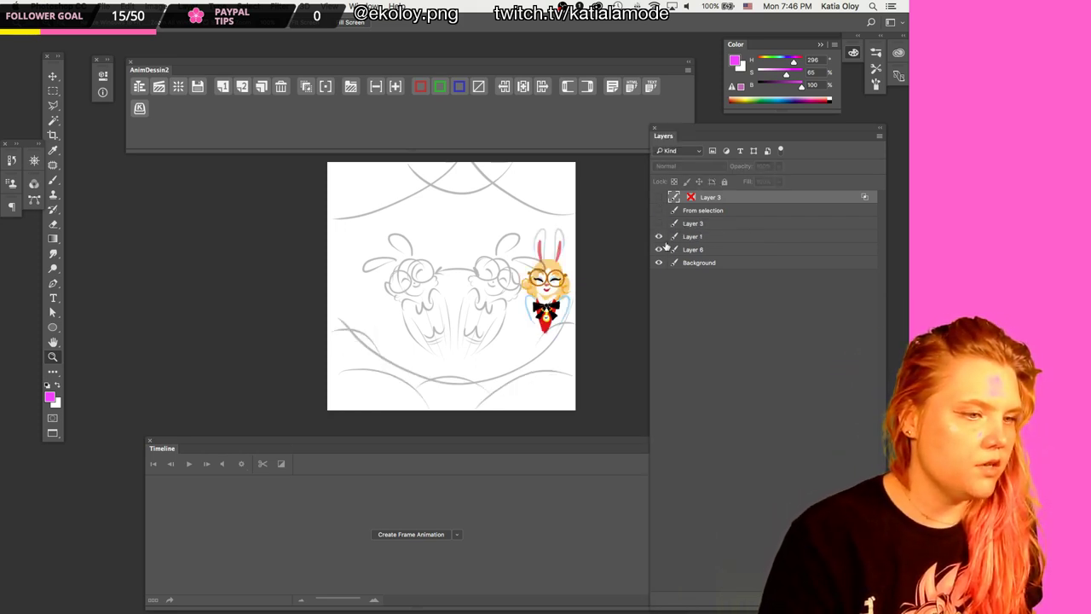
Duplicate Layer 1 and Layer 6 of the artwork into the bunny.psd document
click(695, 239)
shift+click(697, 249)
right_click(699, 243)
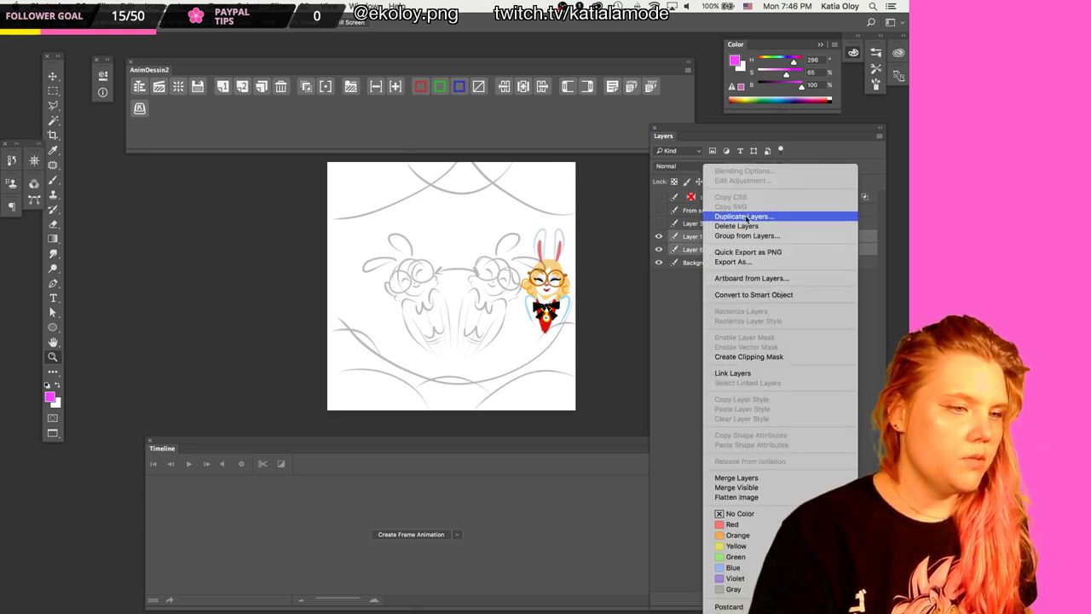
click(729, 214)
click(465, 271)
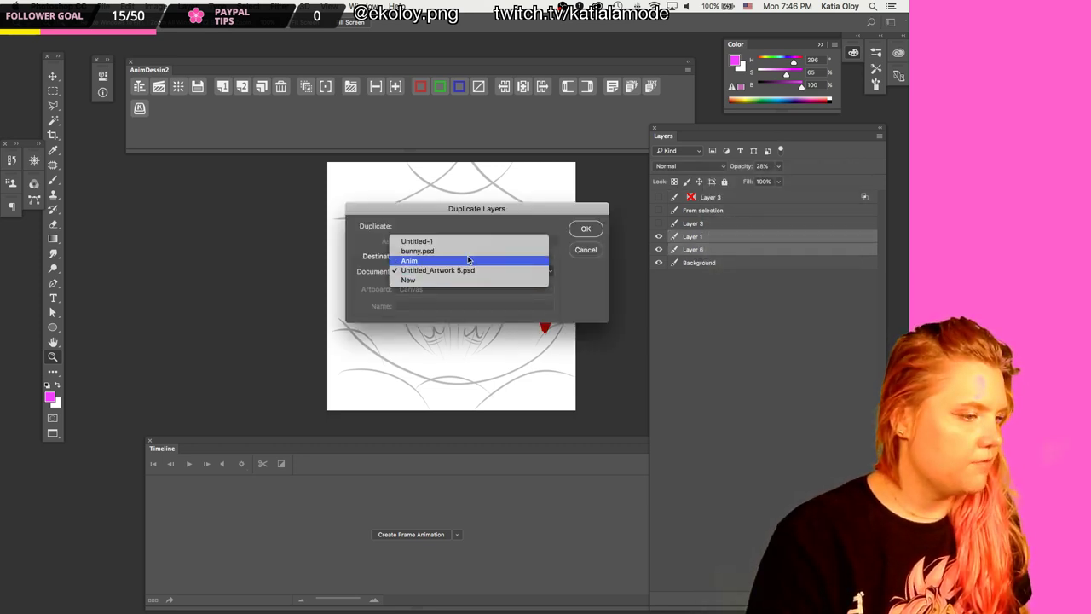
click(468, 251)
click(585, 229)
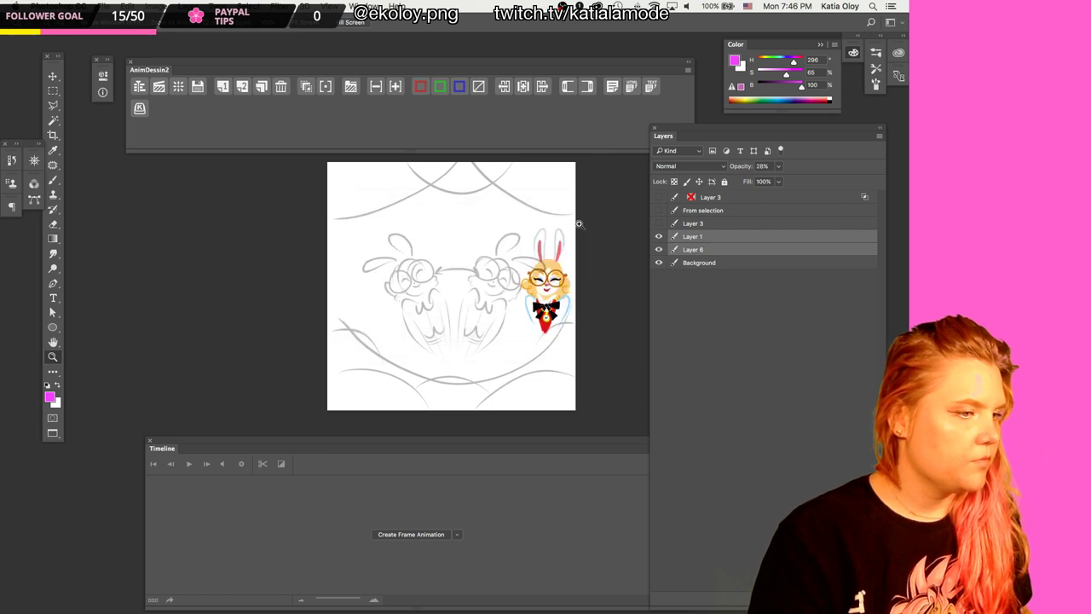
Switch to the bunny.psd document and show the whole sketch above the timeline in full-screen mode
key(f)
key(f)
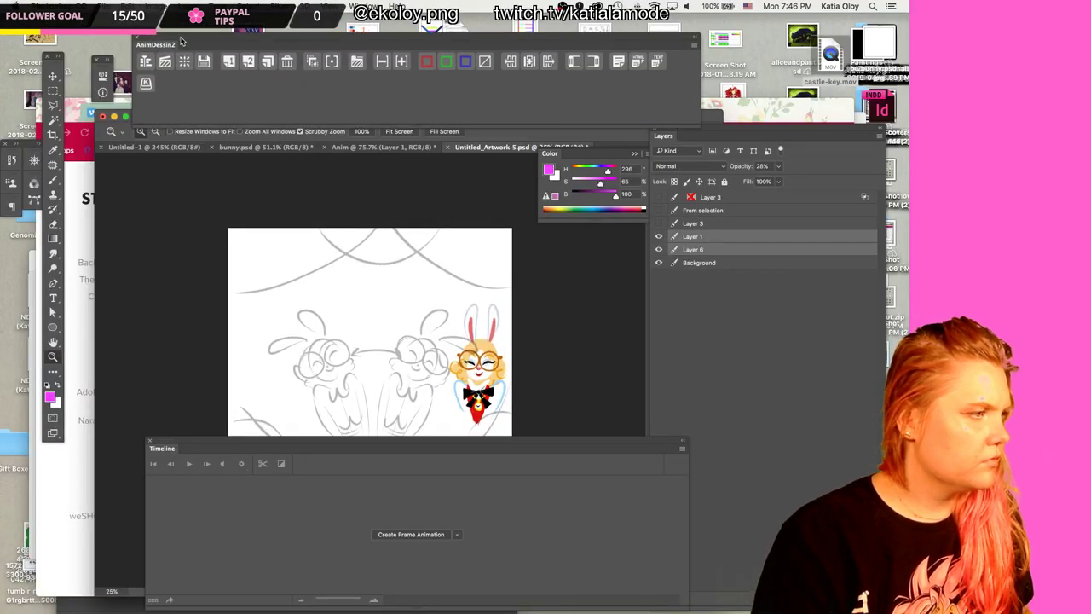
click(379, 146)
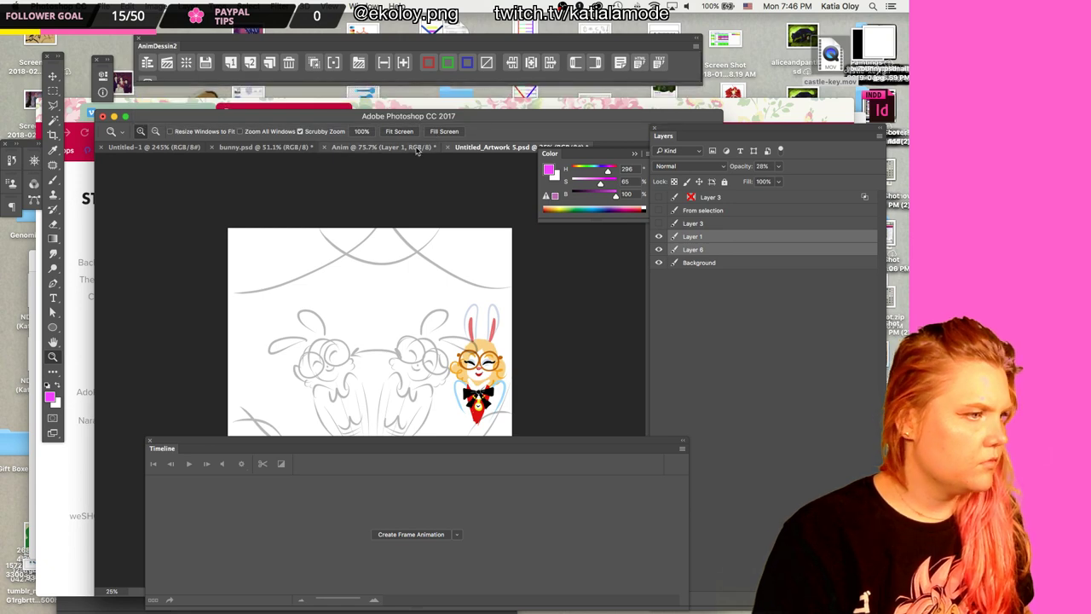
click(297, 148)
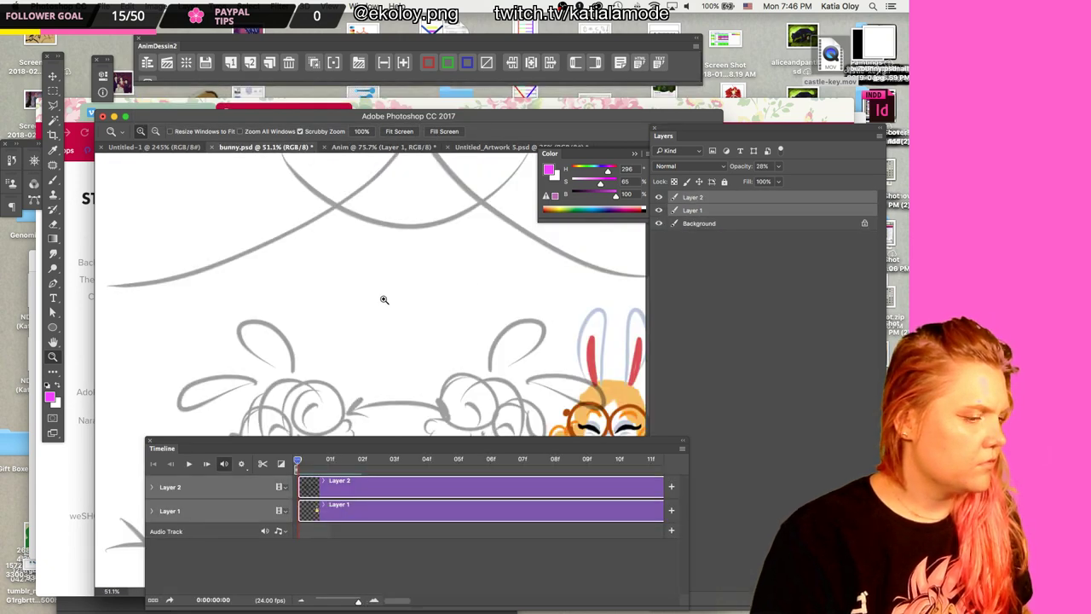
alt+click(422, 357)
alt+click(422, 357)
alt+click(430, 350)
alt+click(437, 343)
alt+click(437, 343)
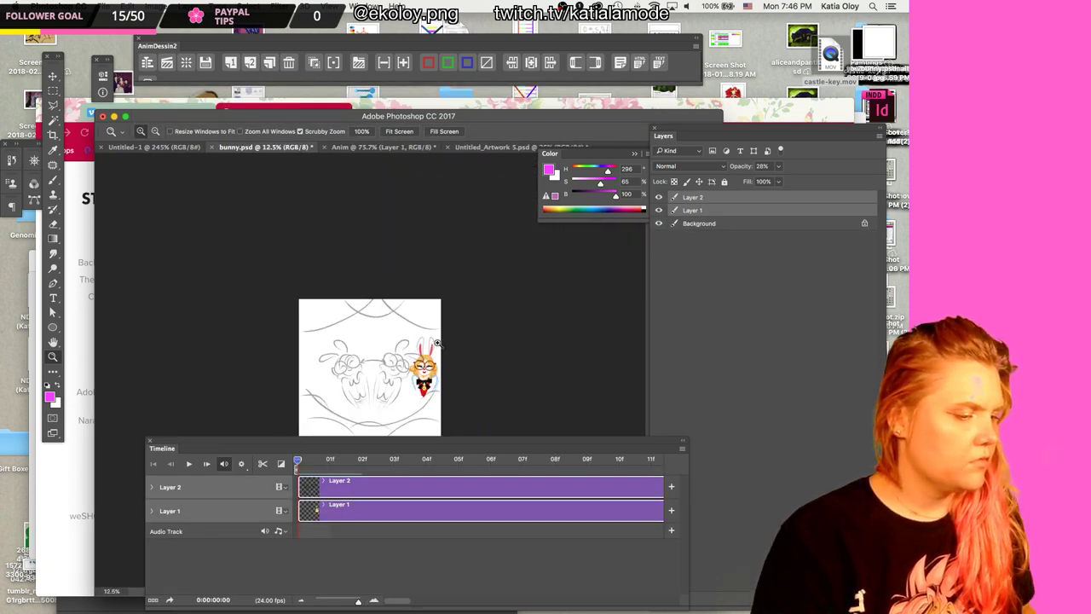
key(f)
drag(442, 389, 508, 375)
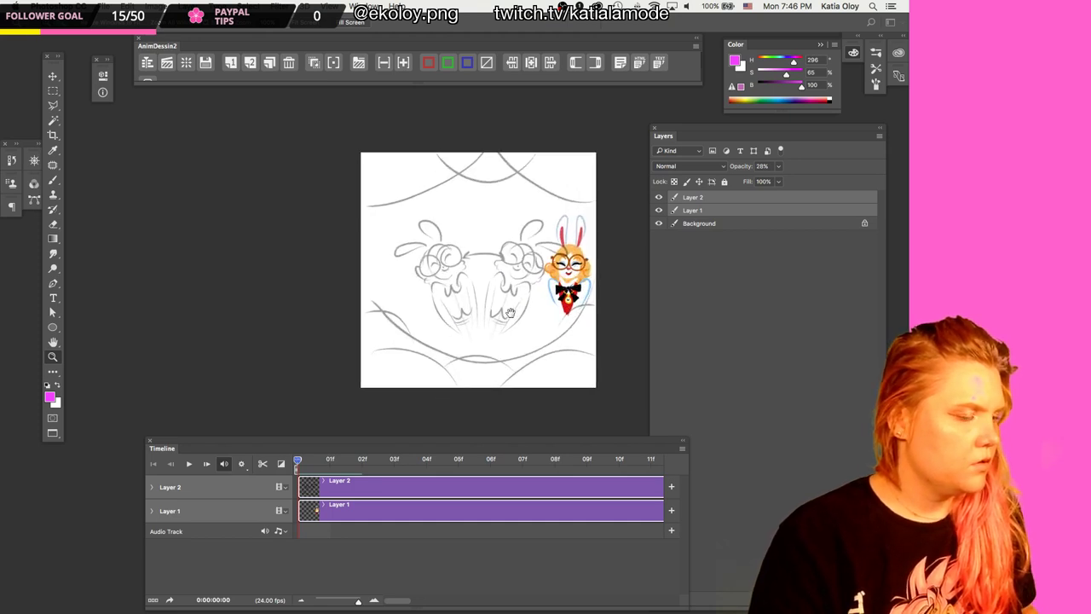
drag(512, 313, 460, 337)
Add a new one-frame drawing layer above the references and hide Layer 1 with the coloured bunny
click(230, 62)
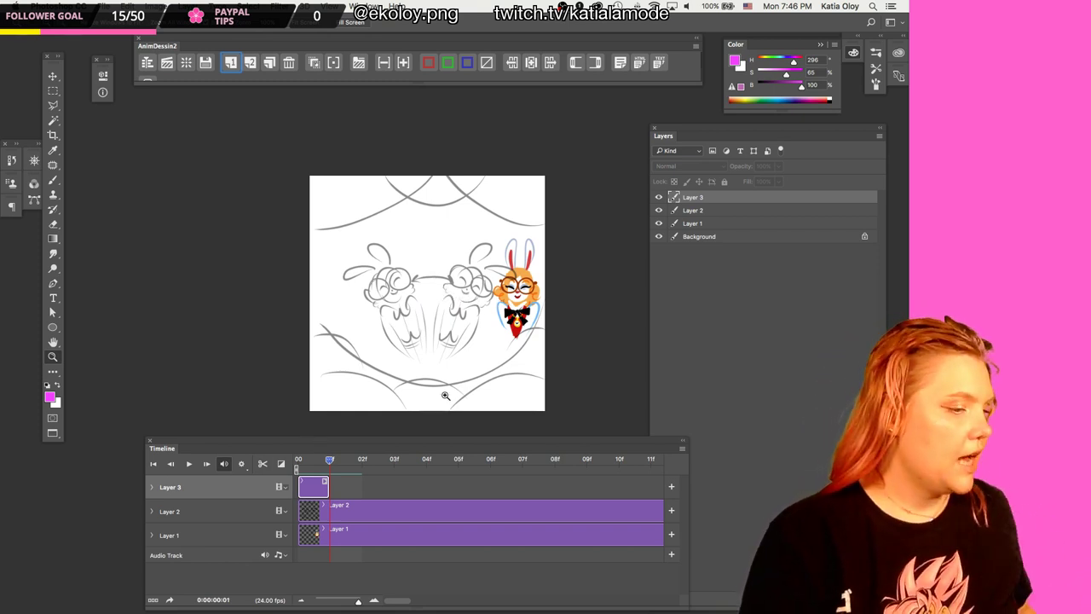
key(v)
click(515, 319)
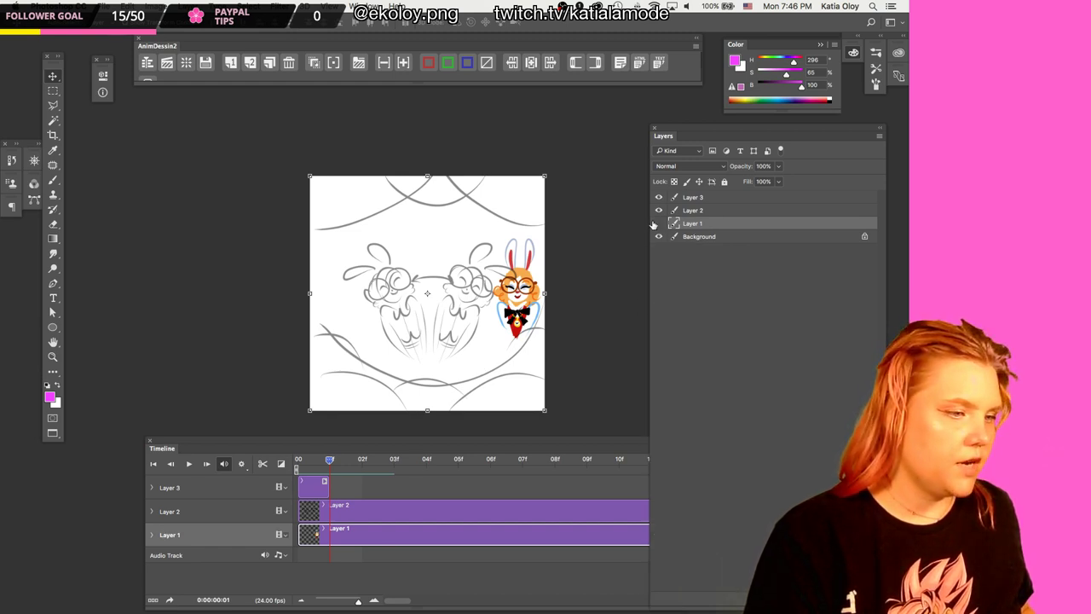
click(657, 223)
Lower the opacity of the Layer 2 bunny sketch to 10% so it serves as a faint reference
click(682, 213)
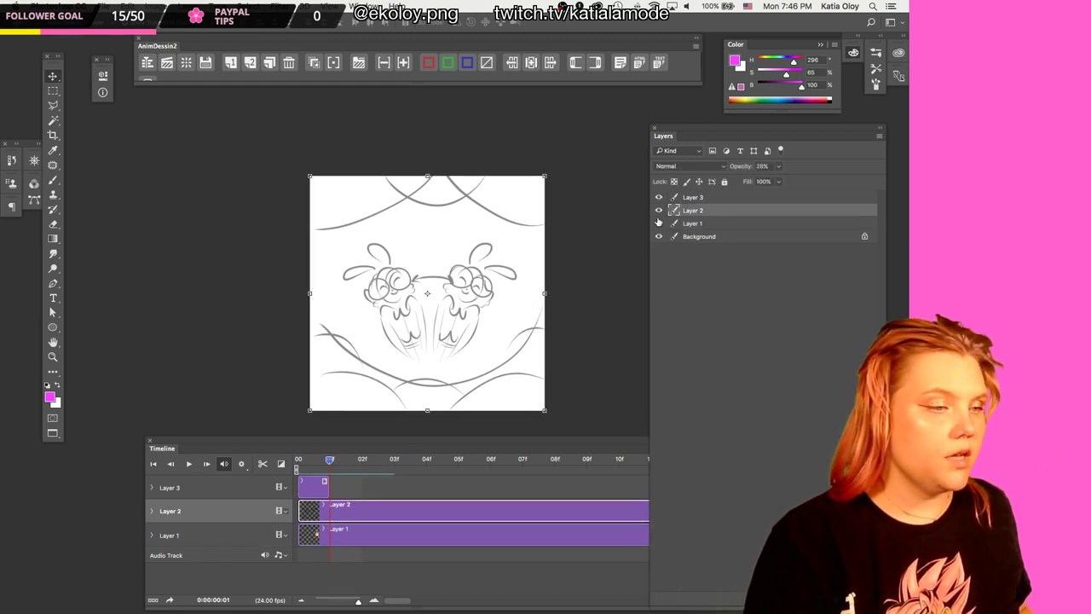
click(659, 212)
click(659, 212)
key(2)
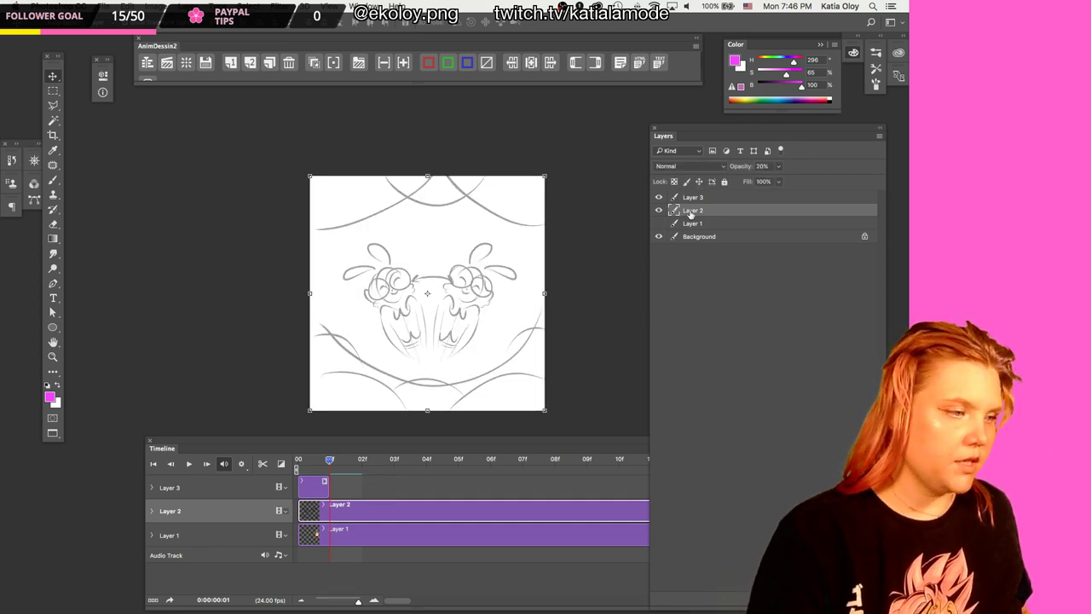
key(0)
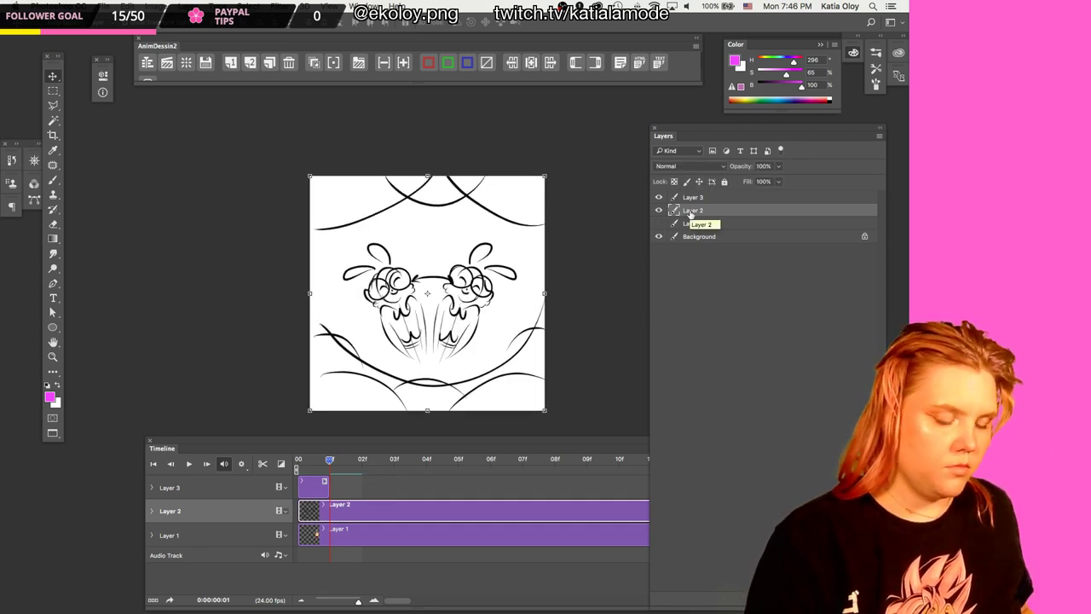
key(1)
Select the Layer 3 clip at the timeline start and enlarge the right bunny sketch in full-screen mode, ready for the Brush tool
click(305, 477)
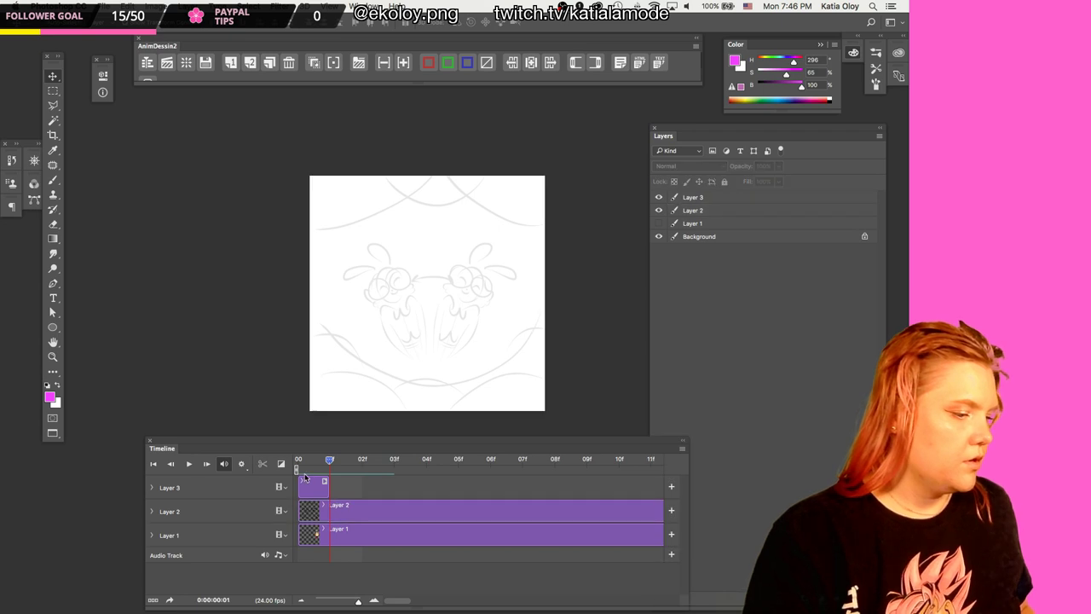
click(297, 461)
click(310, 486)
key(z)
drag(402, 346, 426, 345)
drag(482, 323, 446, 319)
key(f)
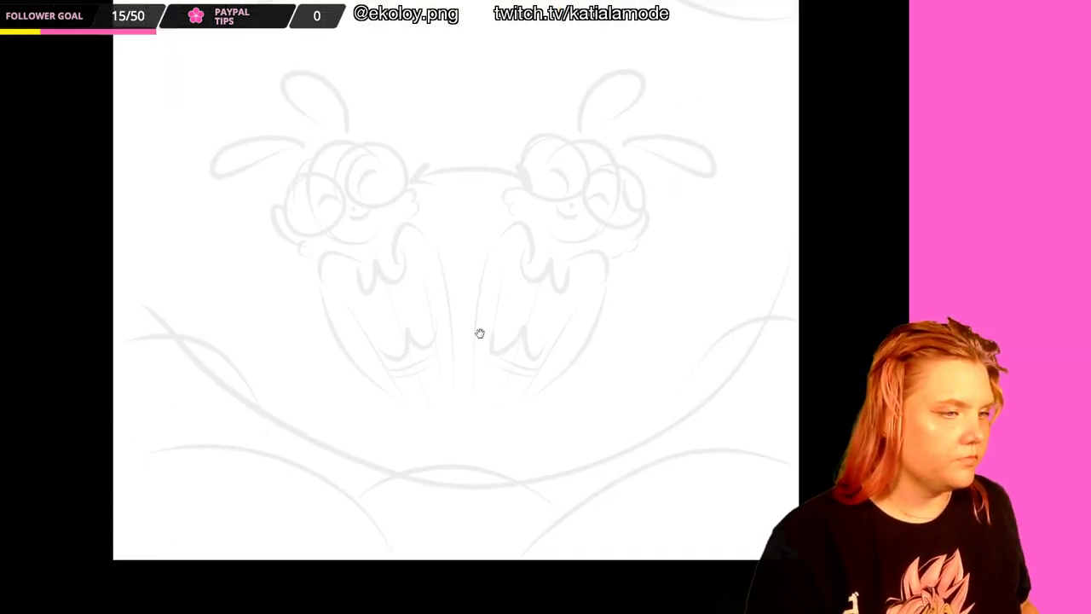
key(f)
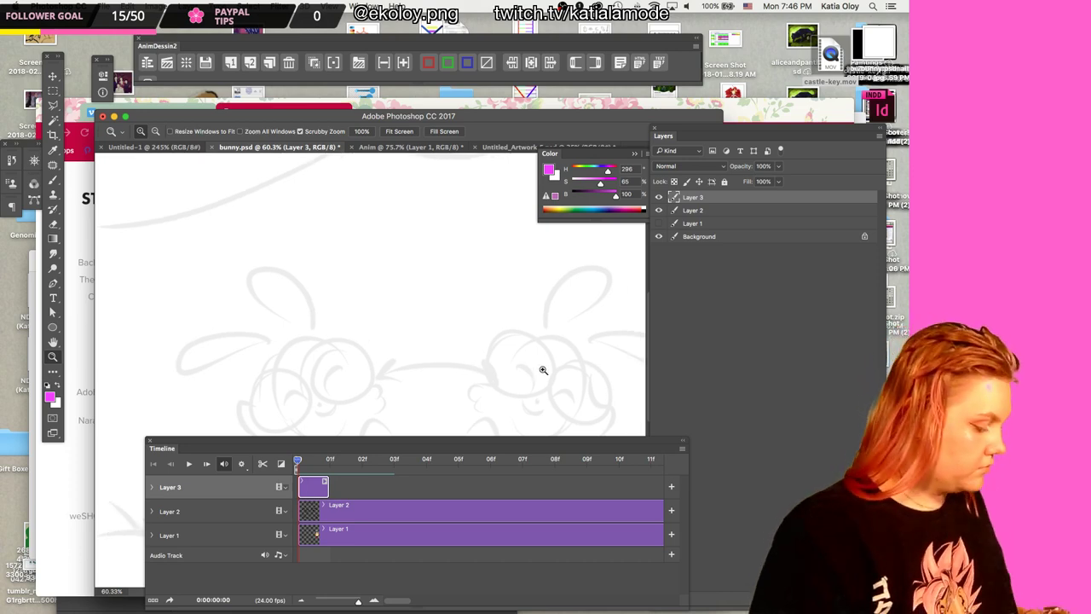
key(f)
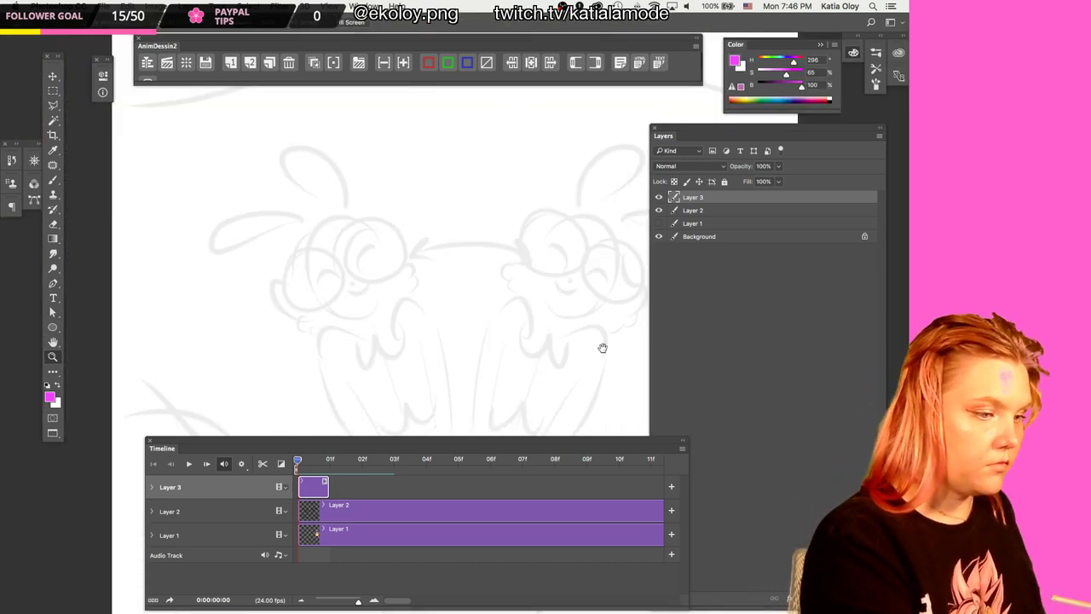
key(f)
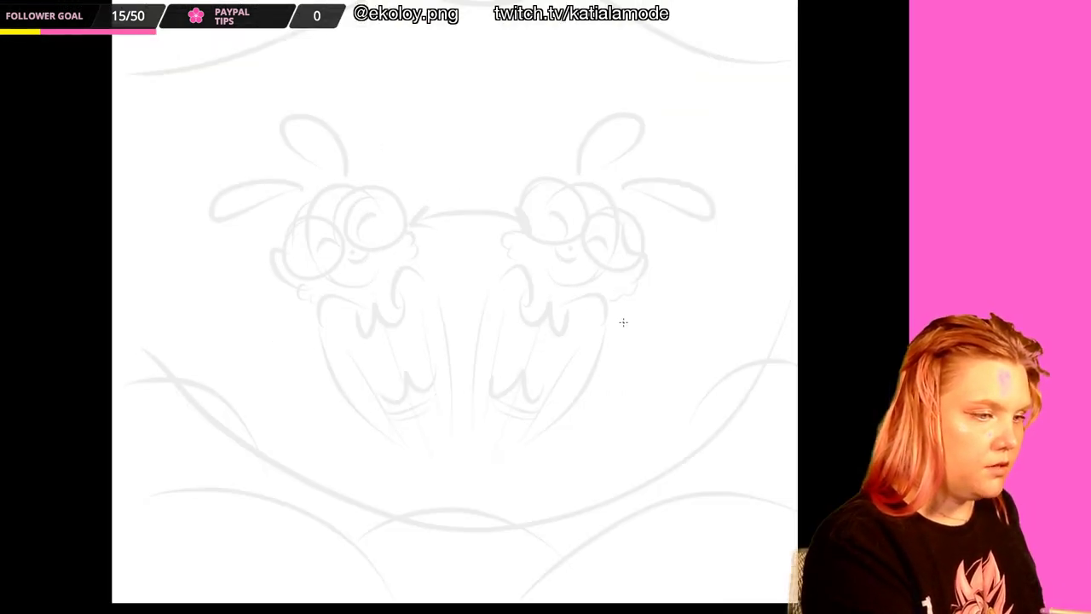
click(623, 335)
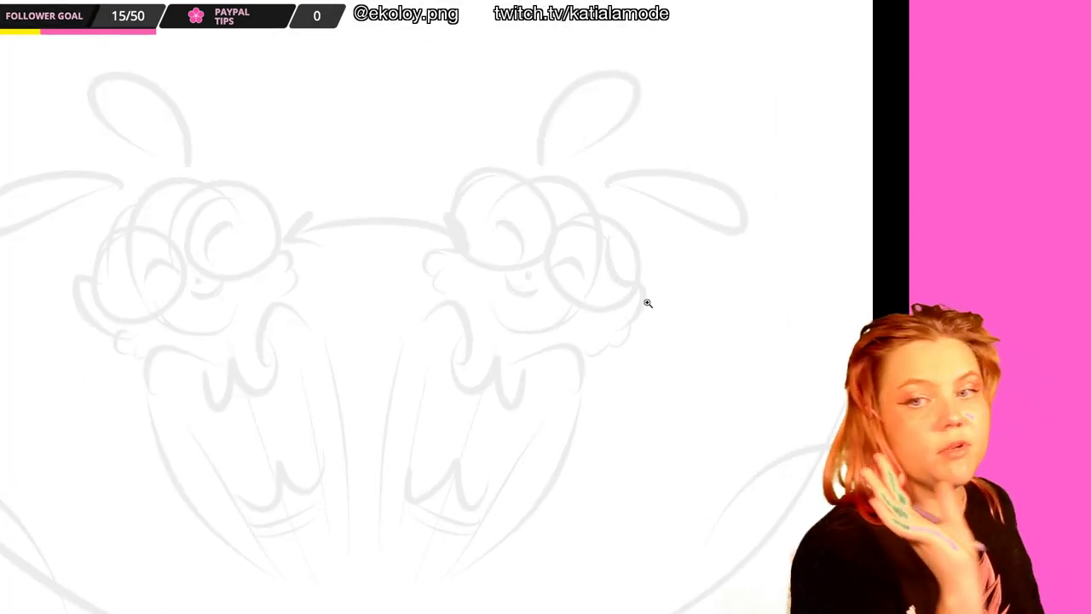
key(b)
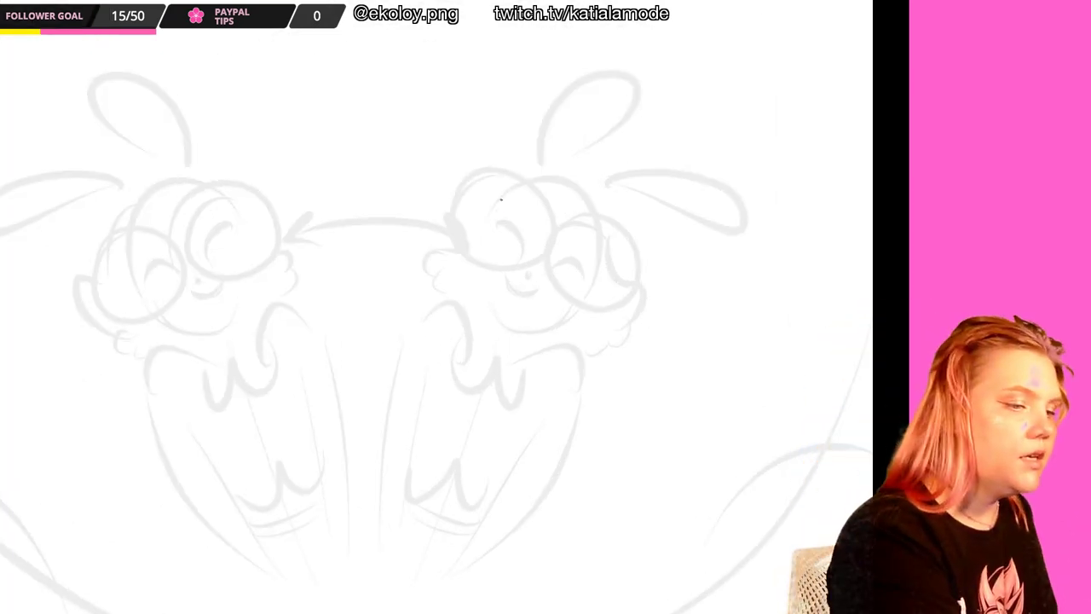
drag(500, 198, 597, 264)
key(ctrl+z)
mouse_move(491, 205)
mouse_down()
mouse_move(599, 210)
mouse_move(580, 300)
mouse_up()
key(ctrl+z)
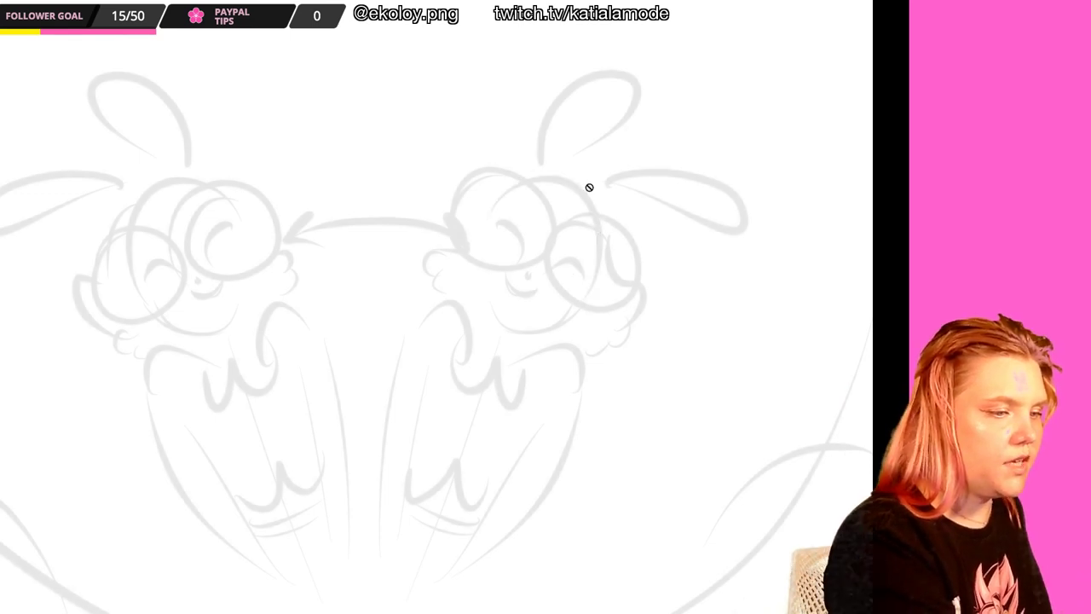
click(584, 261)
key(Return)
Sketch the right bunny's head on Layer 3 in black as a cranium circle with a rounded jaw below
key(Tab)
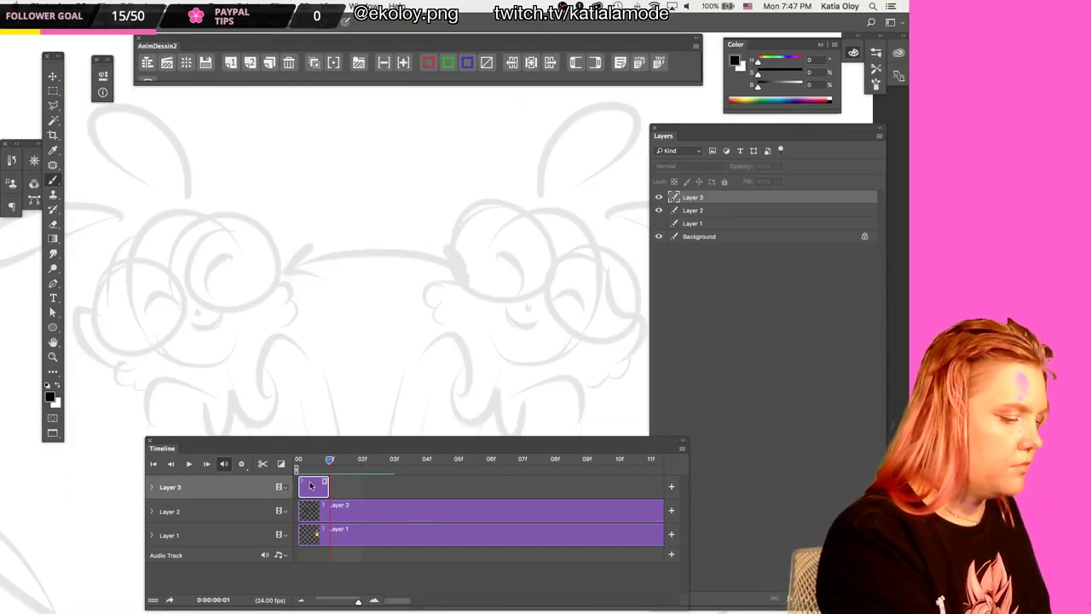
key(Tab)
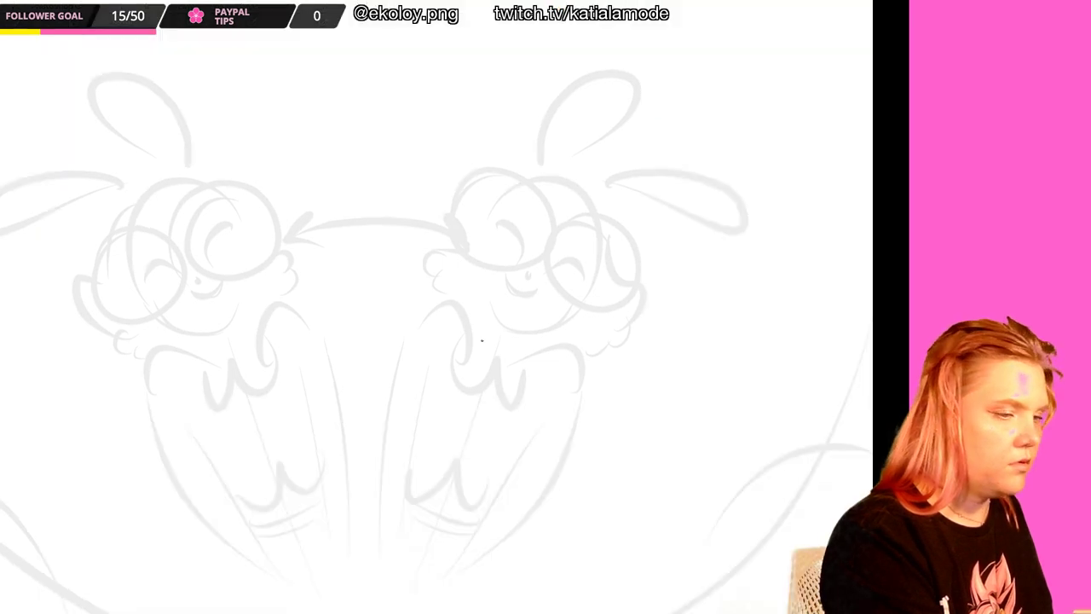
mouse_move(563, 176)
mouse_down()
mouse_move(495, 253)
mouse_move(603, 248)
mouse_move(554, 168)
mouse_up()
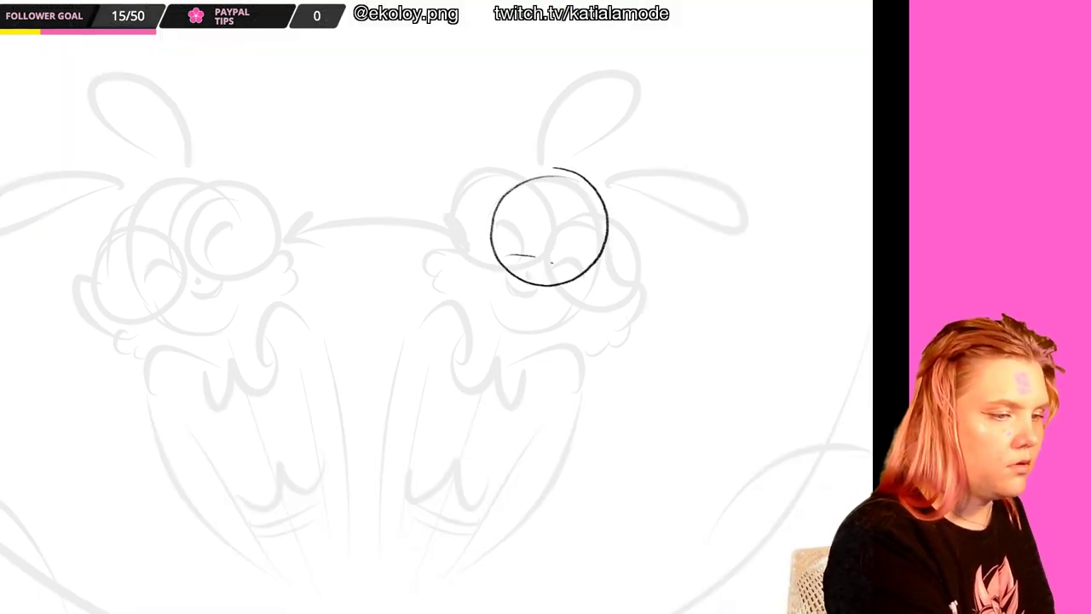
mouse_move(535, 256)
mouse_down()
mouse_move(591, 276)
mouse_move(538, 331)
mouse_up()
drag(586, 294, 545, 324)
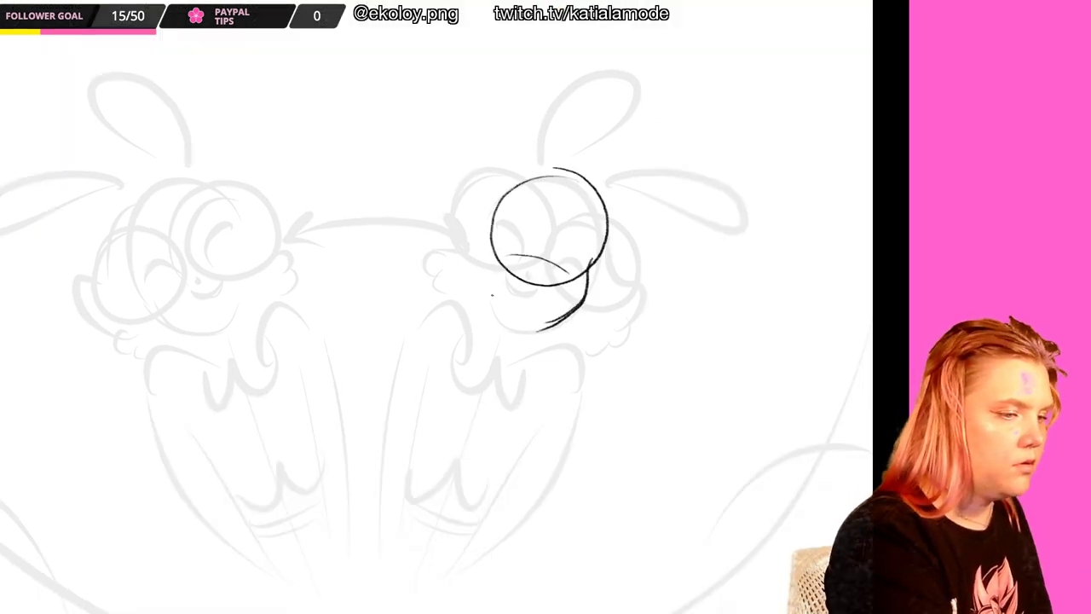
mouse_move(493, 220)
mouse_down()
mouse_move(489, 312)
mouse_move(544, 330)
mouse_up()
drag(488, 252, 485, 303)
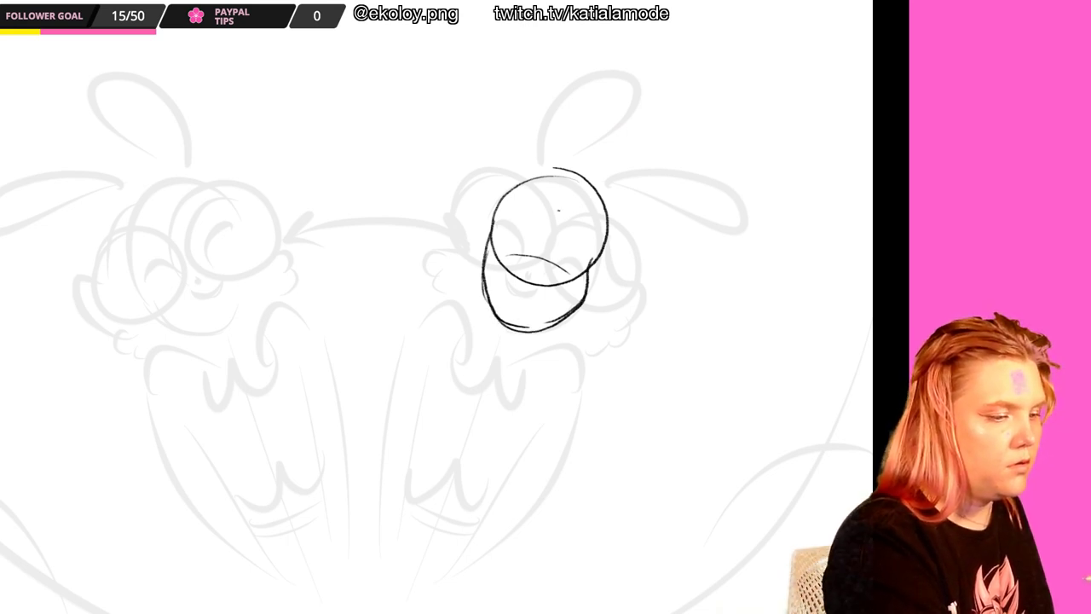
Draw the right bunny's closed eyes, nose, smile and eyebrows, and add a curved hairline across the forehead
drag(594, 372, 625, 398)
drag(577, 279, 583, 315)
drag(536, 283, 614, 293)
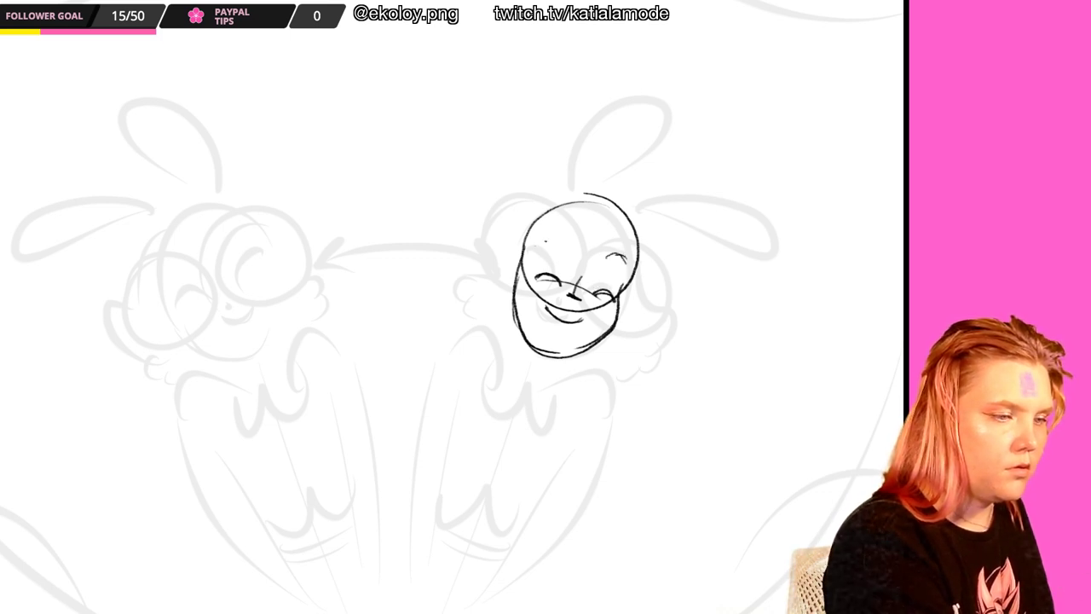
mouse_move(536, 249)
mouse_down()
mouse_move(631, 255)
mouse_move(595, 219)
mouse_up()
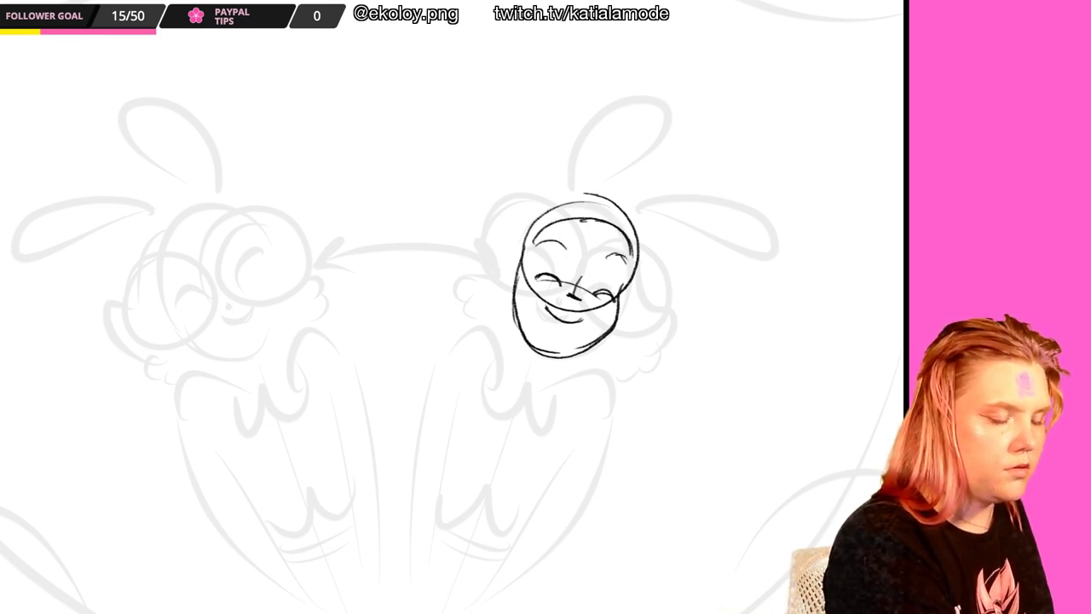
Reinforce the right bunny's jaw and sketch the neck, shoulder line, torso sides, waist curve and centre line
mouse_move(515, 324)
mouse_down()
mouse_move(531, 386)
mouse_move(555, 367)
mouse_move(514, 337)
mouse_move(613, 324)
mouse_up()
drag(547, 352, 613, 320)
mouse_move(522, 285)
mouse_down()
mouse_move(517, 335)
mouse_move(546, 356)
mouse_up()
mouse_move(452, 341)
mouse_down()
mouse_move(488, 321)
mouse_move(509, 362)
mouse_move(580, 436)
mouse_move(483, 552)
mouse_up()
drag(461, 380, 436, 528)
mouse_move(447, 455)
mouse_down()
mouse_move(535, 496)
mouse_move(529, 480)
mouse_up()
drag(527, 398, 455, 554)
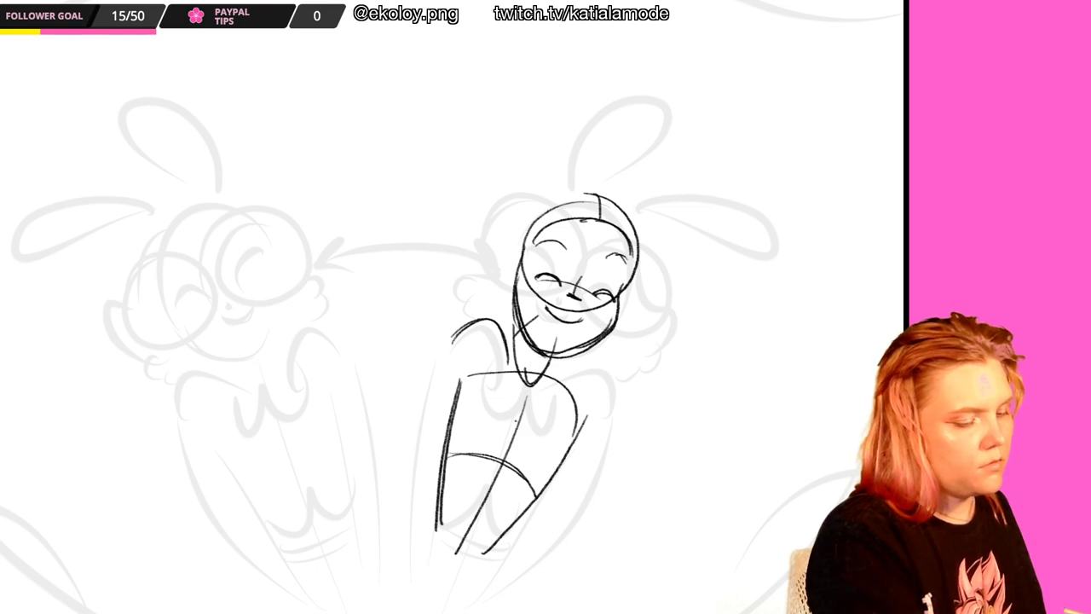
Darken the right bunny's torso centre line and draw both arms running down along the sides of the body
drag(513, 427, 452, 550)
drag(556, 374, 604, 456)
drag(597, 371, 586, 470)
drag(610, 419, 482, 571)
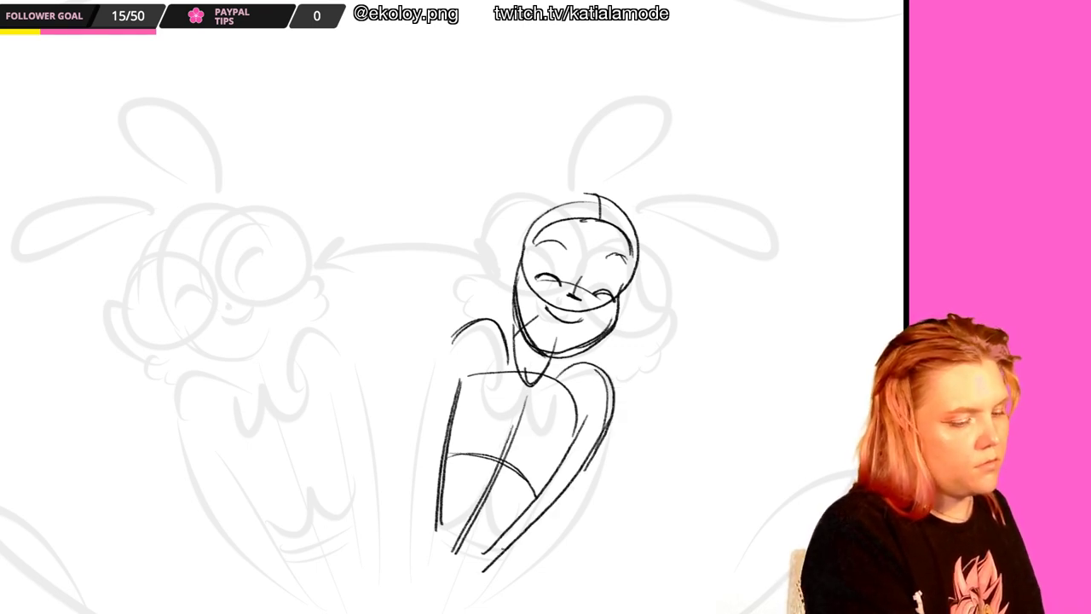
drag(606, 438, 479, 569)
mouse_move(484, 315)
mouse_down()
mouse_move(418, 547)
mouse_move(413, 491)
mouse_move(419, 559)
mouse_up()
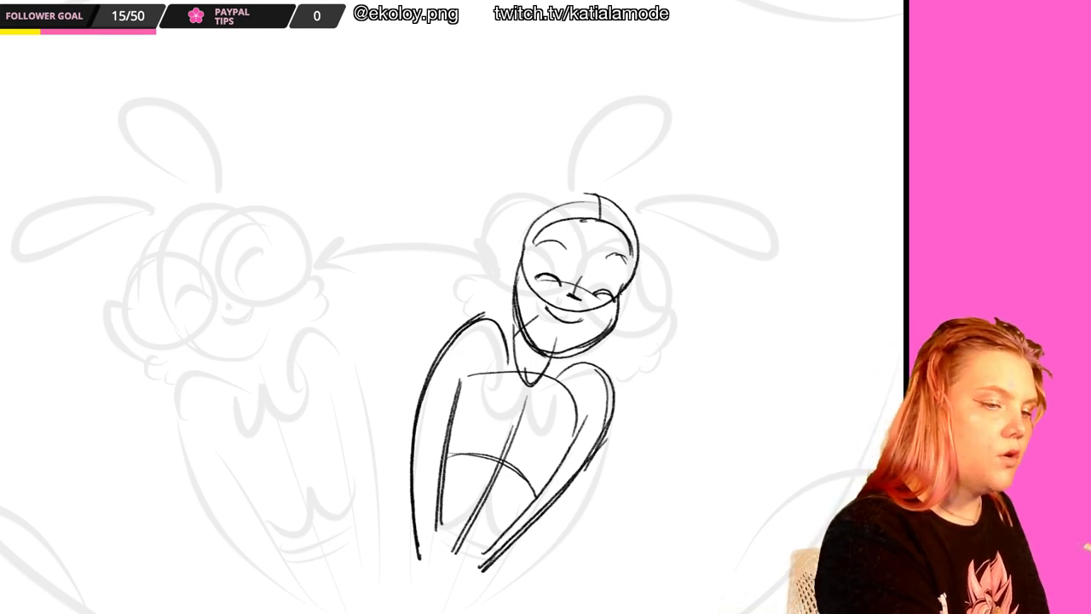
Strengthen the right bunny's skull outline and add a rounded human ear on the left side of the head
drag(636, 252, 621, 297)
mouse_move(616, 201)
mouse_down()
mouse_move(521, 242)
mouse_move(517, 284)
mouse_up()
drag(525, 243, 521, 286)
drag(515, 237, 516, 288)
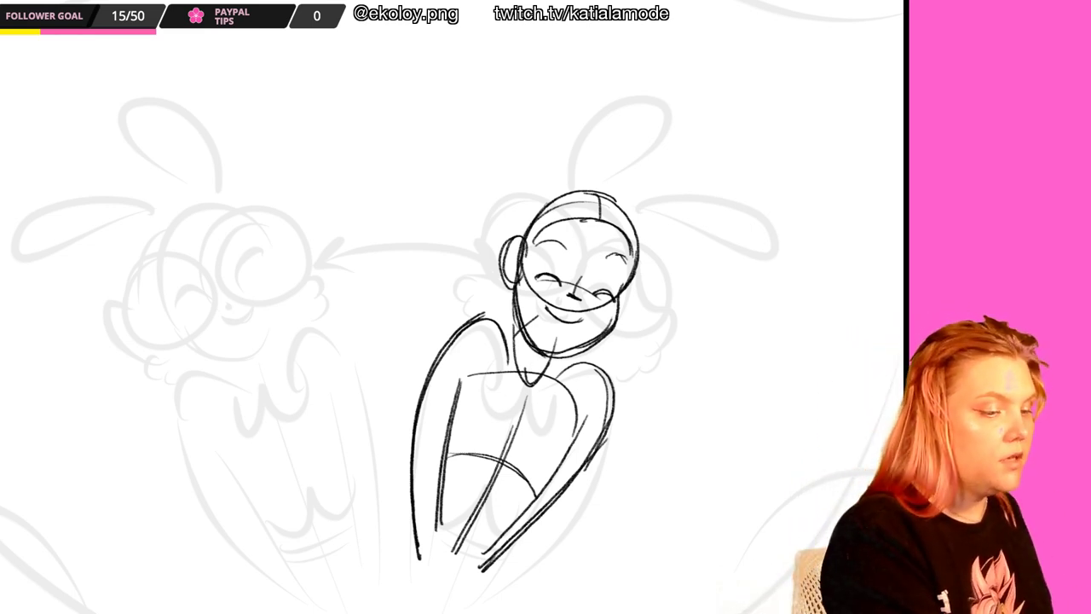
drag(470, 375, 460, 408)
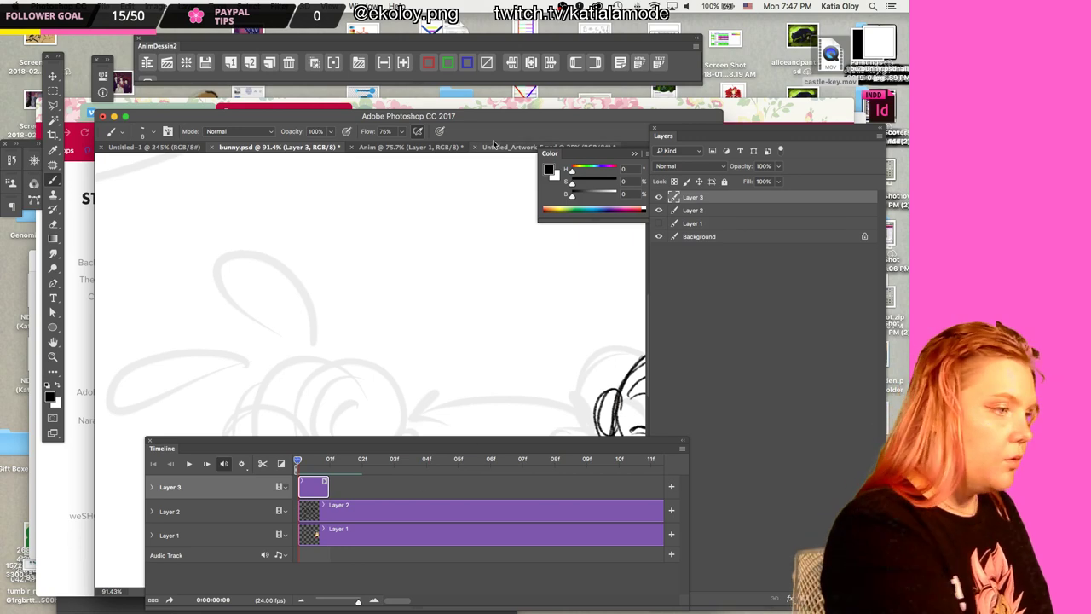
Add another one-frame drawing layer and move the Layer 3 clip behind it on the same timeline track
drag(511, 335, 536, 290)
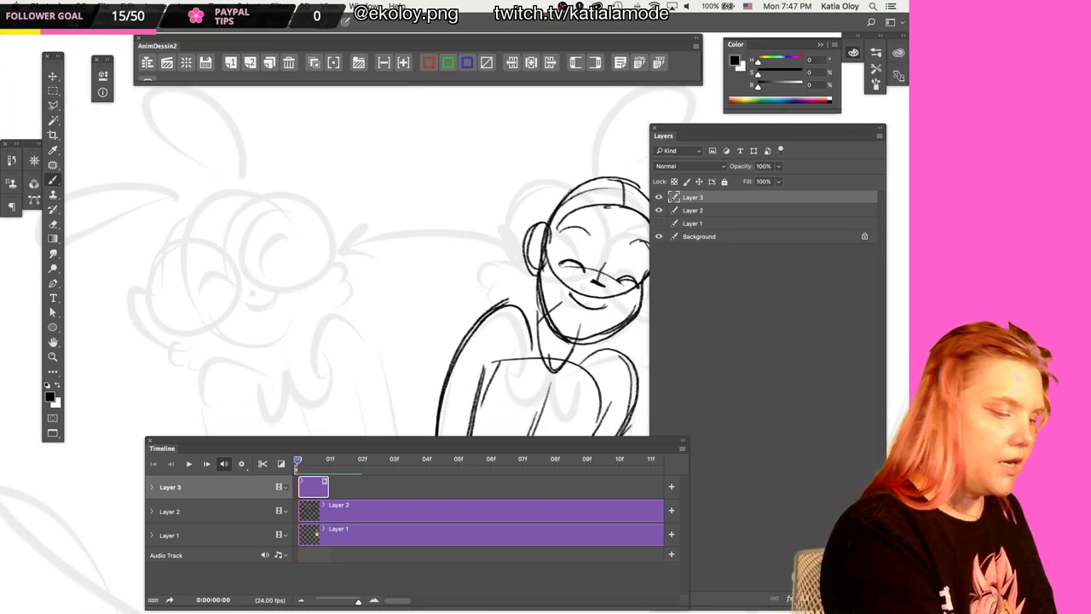
click(230, 62)
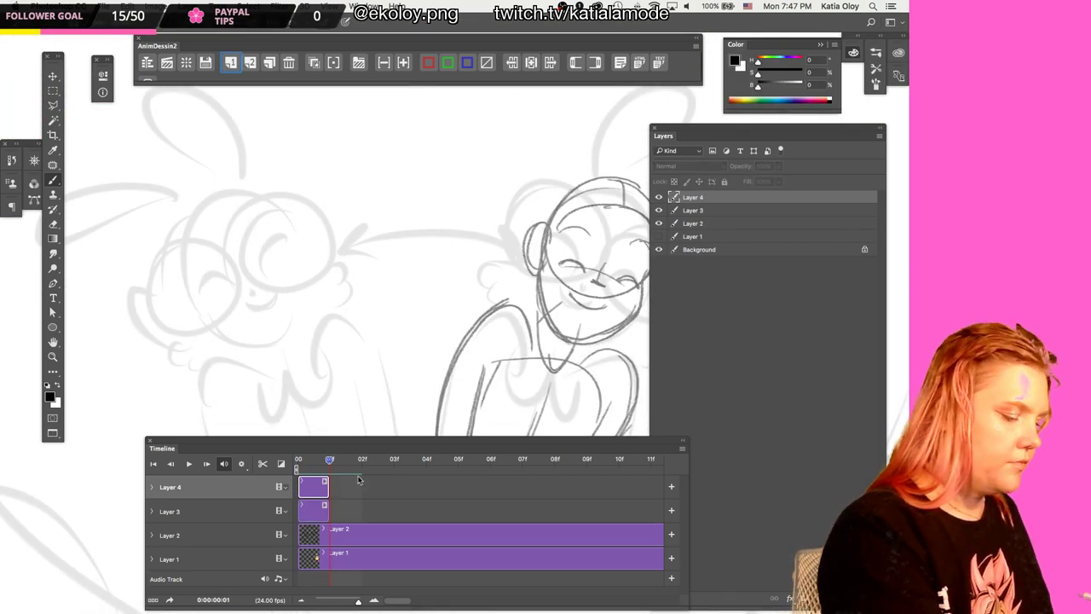
drag(322, 507, 344, 487)
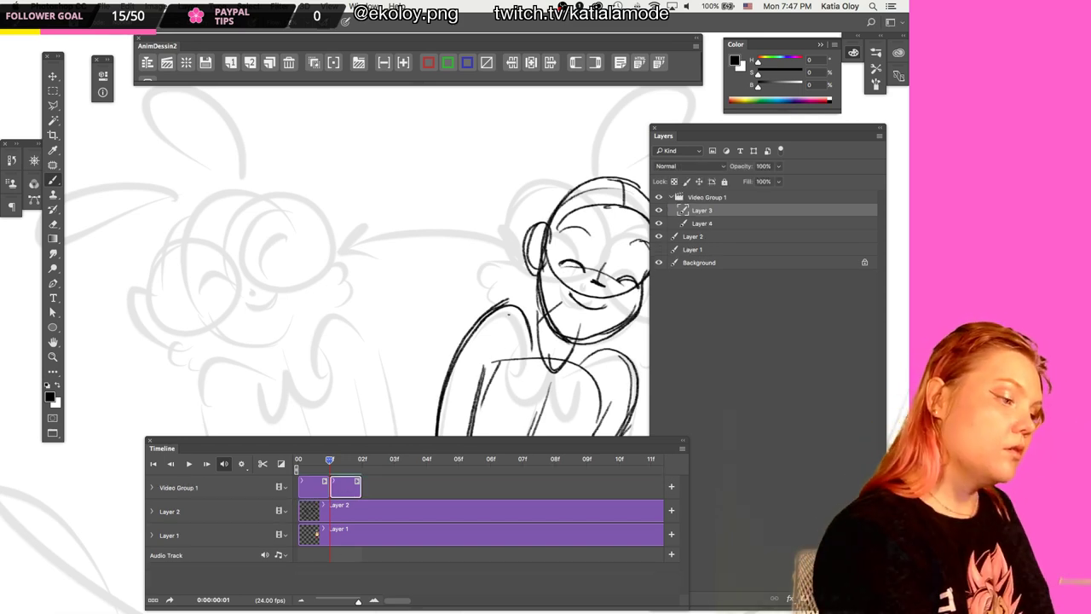
Sketch the left bunny's cranium circle with closed eyes and a nose line over the faint reference
drag(540, 364, 578, 294)
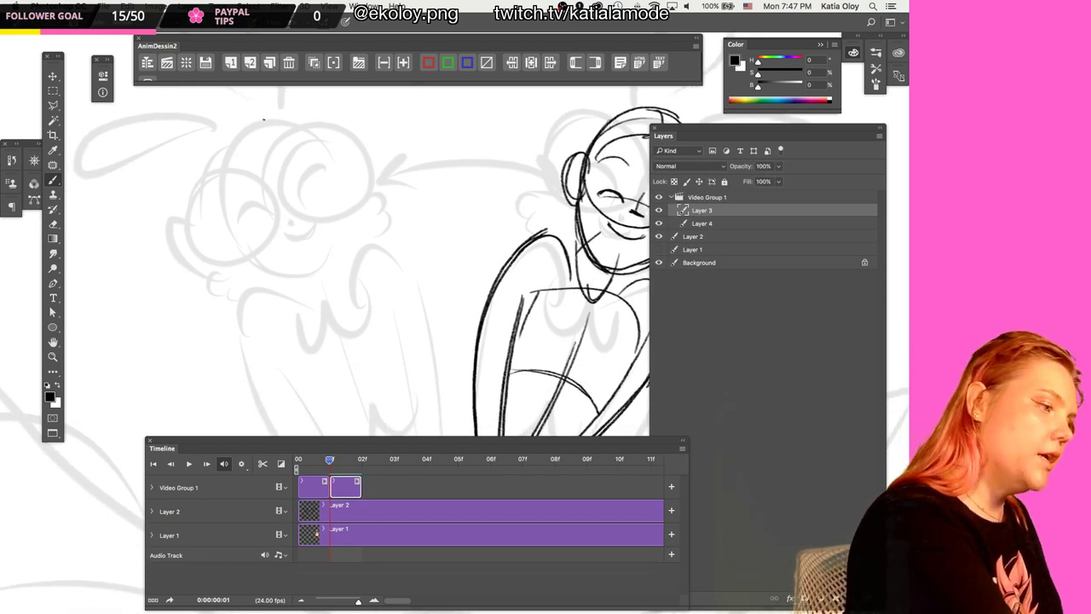
mouse_move(263, 119)
mouse_down()
mouse_move(232, 148)
mouse_move(237, 219)
mouse_up()
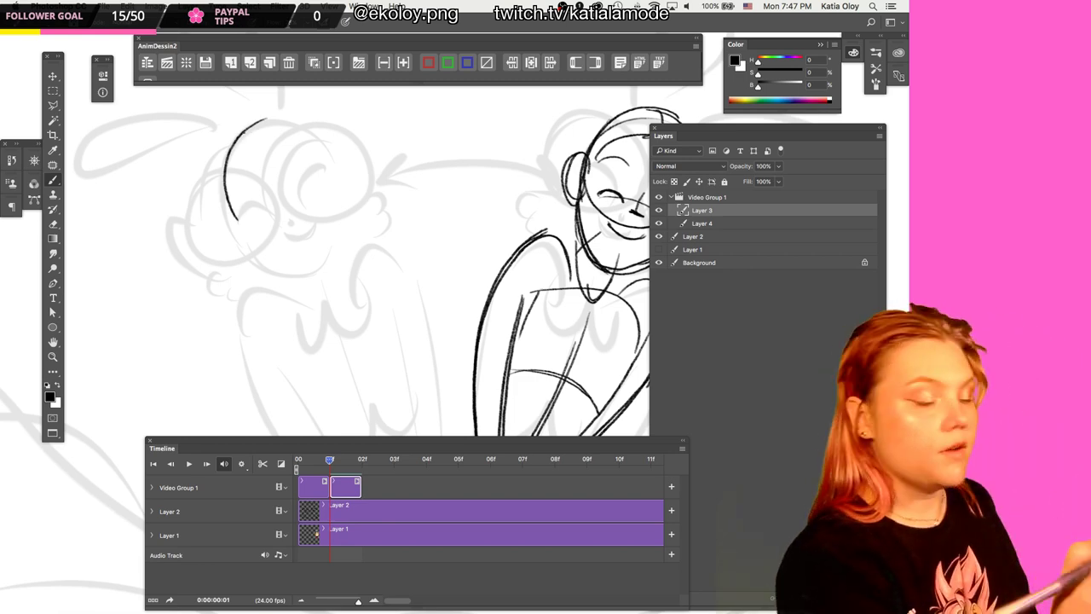
key(f)
mouse_move(319, 120)
mouse_down()
mouse_move(260, 207)
mouse_move(348, 159)
mouse_move(318, 119)
mouse_move(349, 189)
mouse_up()
drag(269, 128, 358, 198)
mouse_move(345, 135)
mouse_down()
mouse_move(332, 210)
mouse_move(305, 211)
mouse_up()
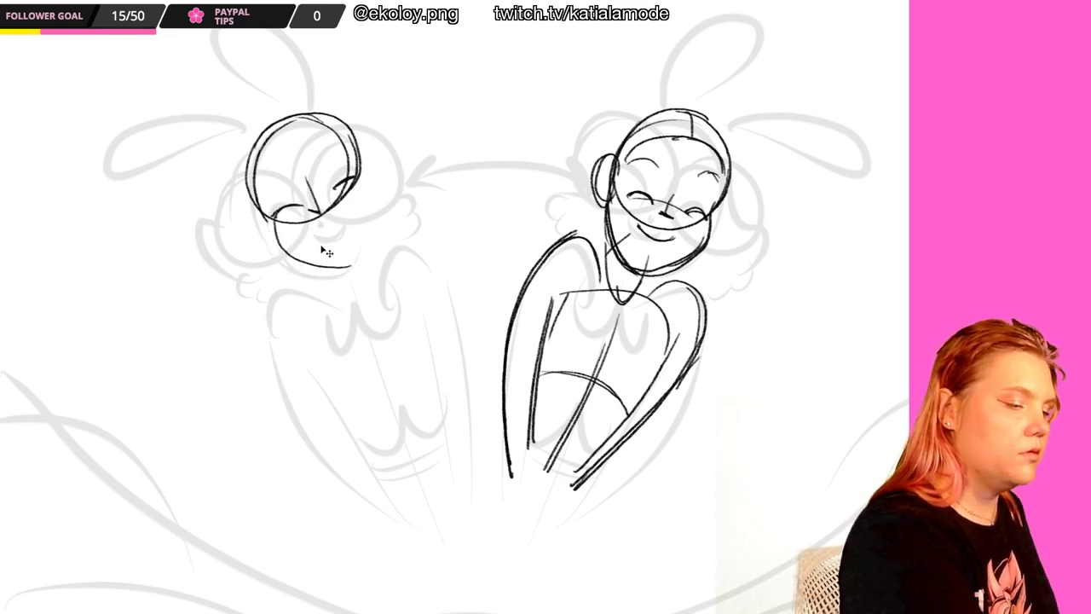
Draw the left bunny's rounded jaw and cheek, and add a short neck below the chin
mouse_move(273, 230)
mouse_down()
mouse_move(345, 275)
mouse_move(363, 268)
mouse_up()
mouse_move(365, 174)
mouse_down()
mouse_move(363, 263)
mouse_move(375, 258)
mouse_move(338, 306)
mouse_up()
mouse_move(351, 241)
mouse_down()
mouse_move(374, 282)
mouse_move(358, 307)
mouse_up()
mouse_move(372, 278)
mouse_down()
mouse_move(356, 307)
mouse_move(367, 315)
mouse_up()
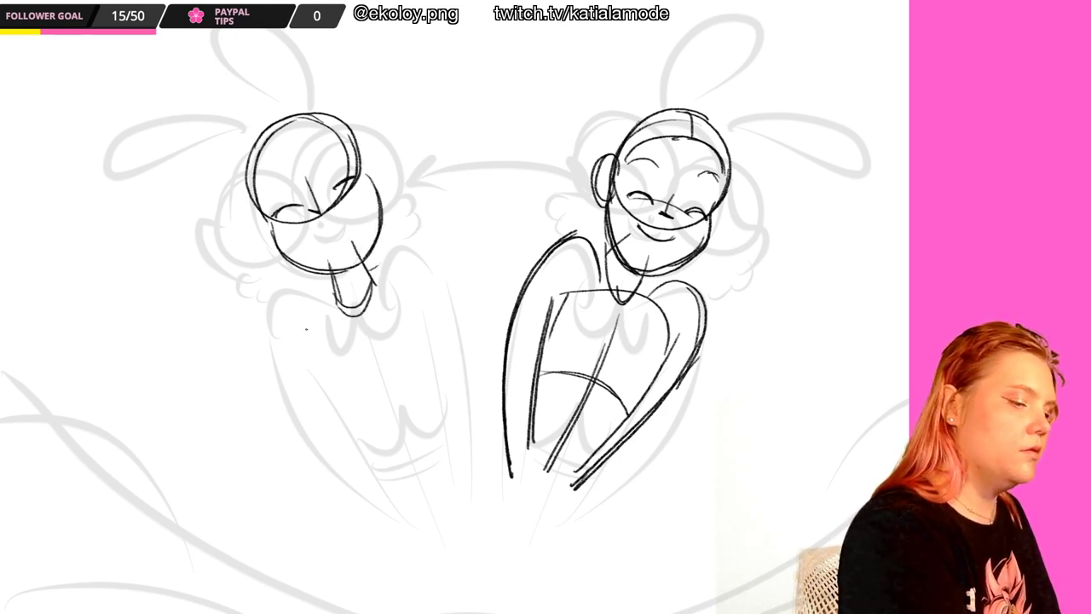
Sketch the left bunny's torso with two curved sides, a waist curve and a slanted centre line
mouse_move(305, 329)
mouse_down()
mouse_move(320, 388)
mouse_move(360, 436)
mouse_up()
drag(406, 285, 440, 411)
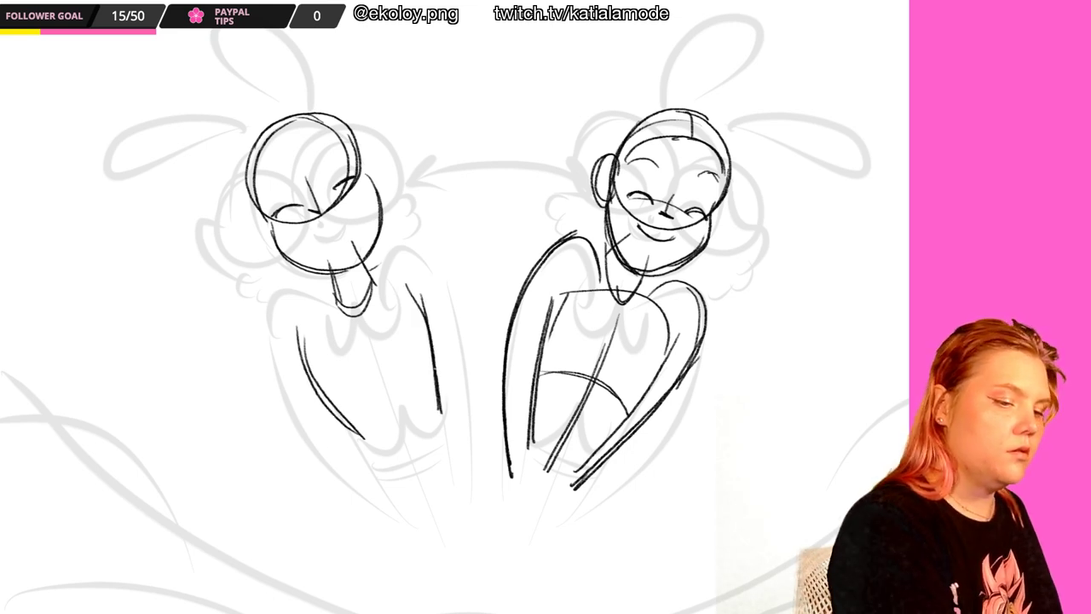
drag(353, 422, 445, 385)
drag(368, 328, 433, 498)
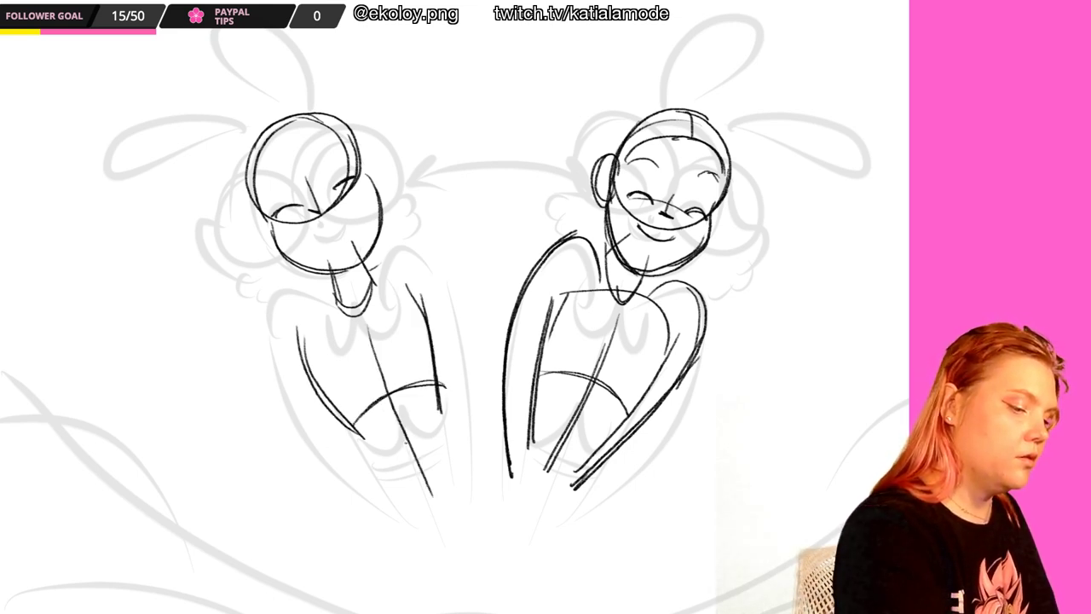
drag(394, 407, 436, 501)
Sketch the left bunny's two rounded shoulders, one arc on each side of the neck
mouse_move(386, 276)
mouse_down()
mouse_move(450, 280)
mouse_move(443, 268)
mouse_up()
key(ctrl+z)
key(ctrl+z)
mouse_move(384, 283)
mouse_down()
mouse_move(422, 254)
mouse_move(431, 266)
mouse_up()
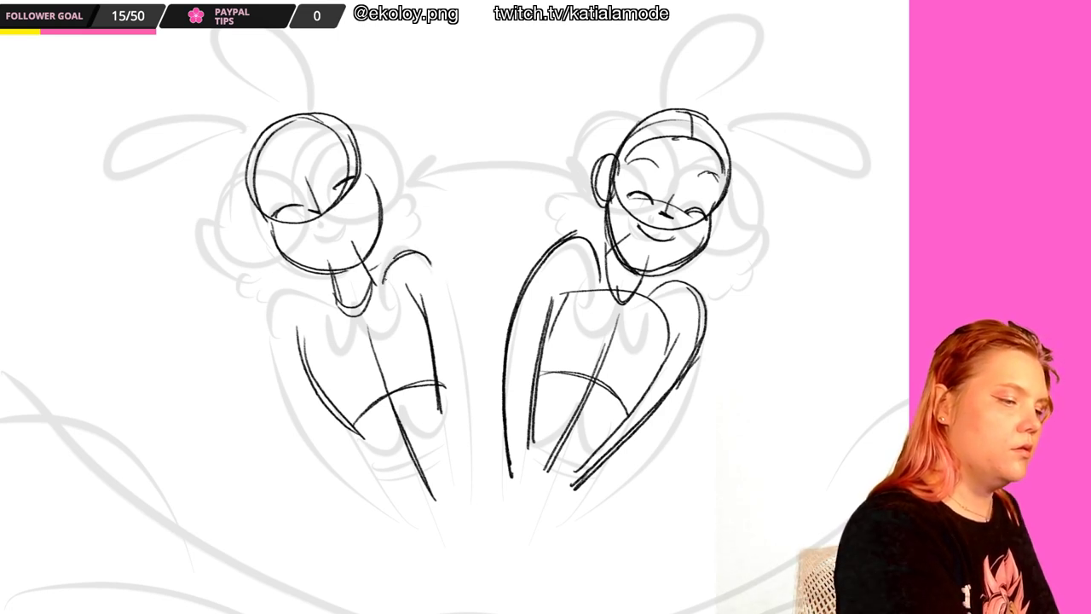
mouse_move(335, 303)
mouse_down()
mouse_move(276, 304)
mouse_move(269, 348)
mouse_up()
key(ctrl+z)
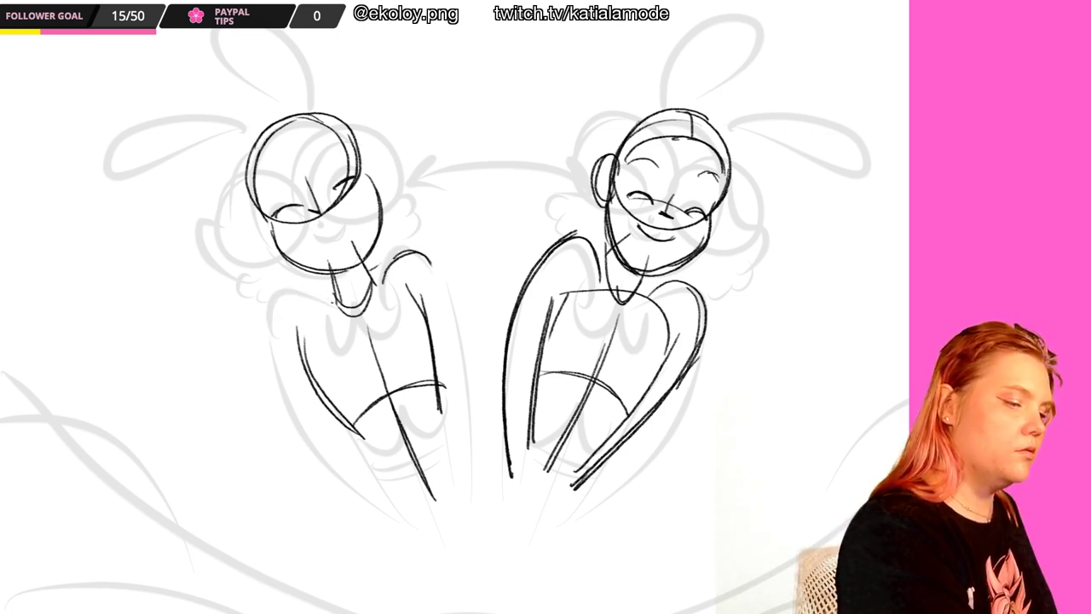
drag(334, 288, 281, 337)
Draw the outer lines of the left bunny's long arms, running from both shoulders down toward the hands
drag(406, 252, 465, 438)
drag(459, 290, 469, 478)
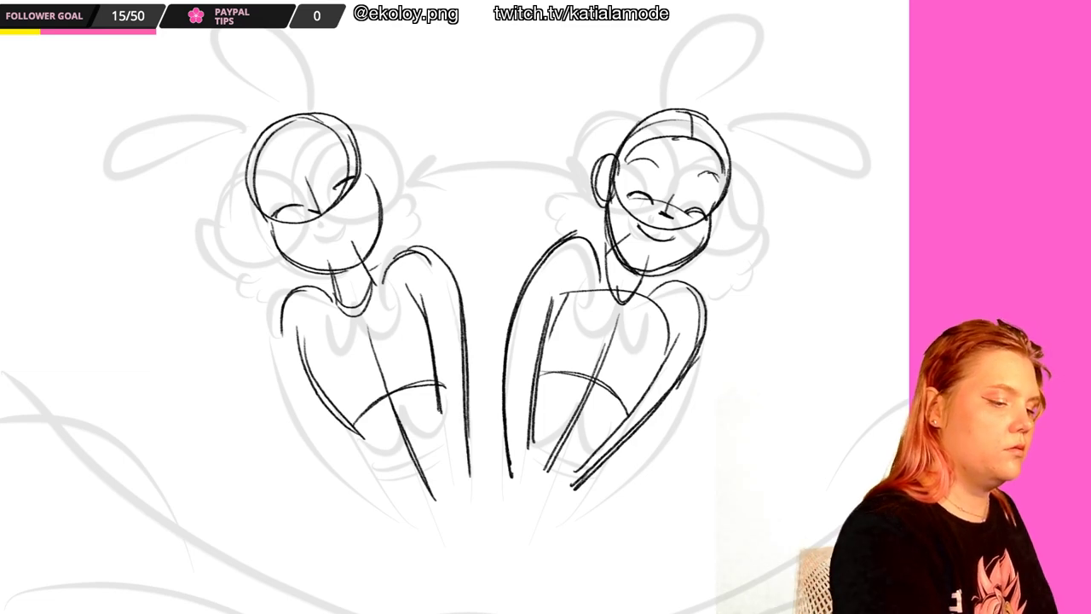
drag(283, 294, 374, 514)
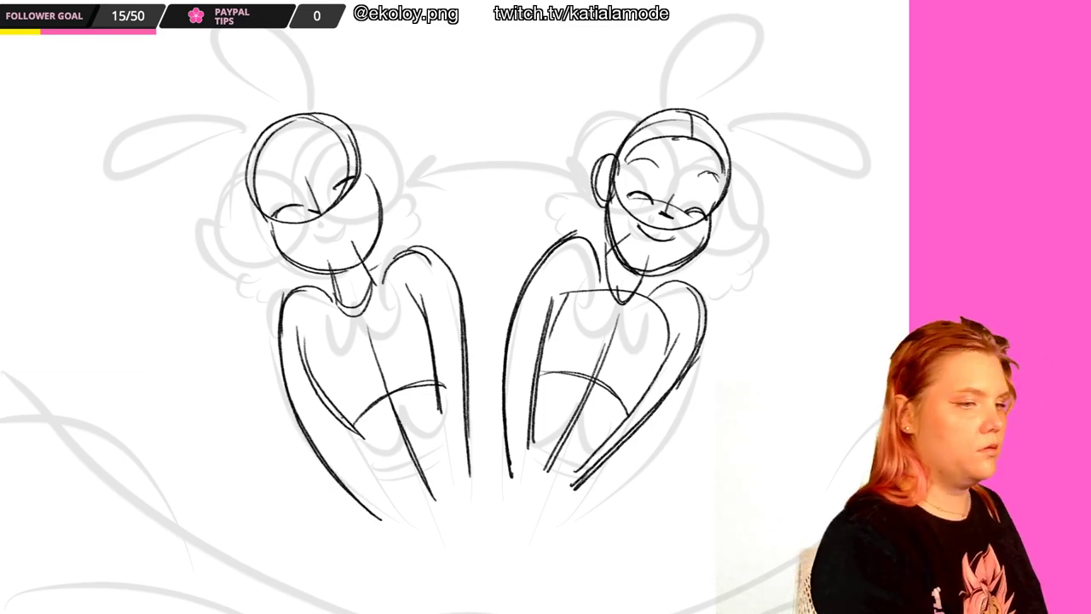
Strengthen the left bunny's cheek and jaw outline and add a small smile
key(f)
key(f)
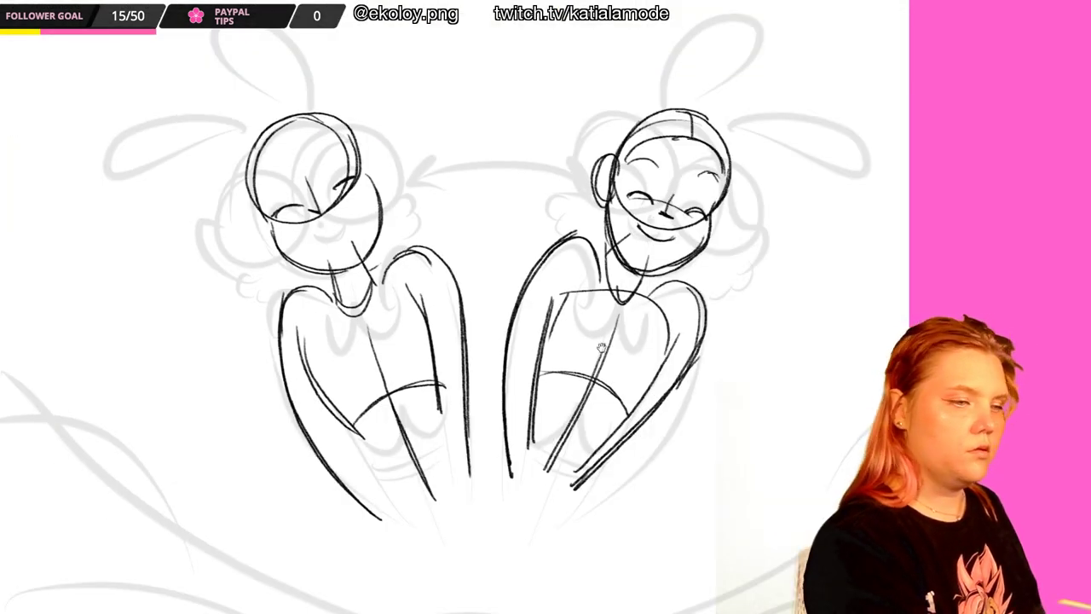
drag(601, 348, 605, 355)
mouse_move(368, 178)
mouse_down()
mouse_move(383, 232)
mouse_move(367, 274)
mouse_up()
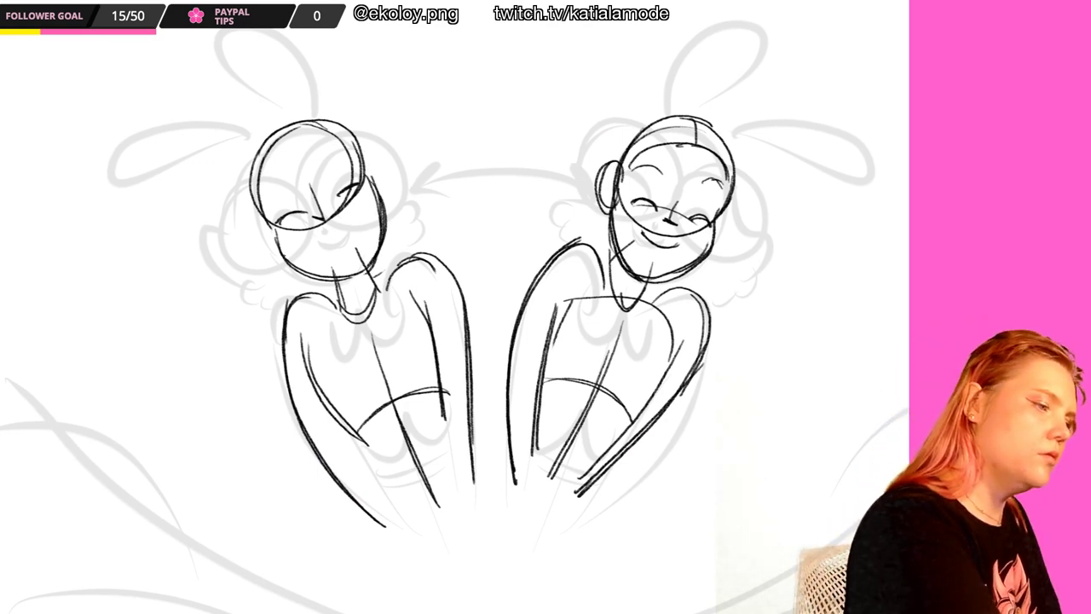
mouse_move(277, 224)
mouse_down()
mouse_move(317, 278)
mouse_move(336, 281)
mouse_up()
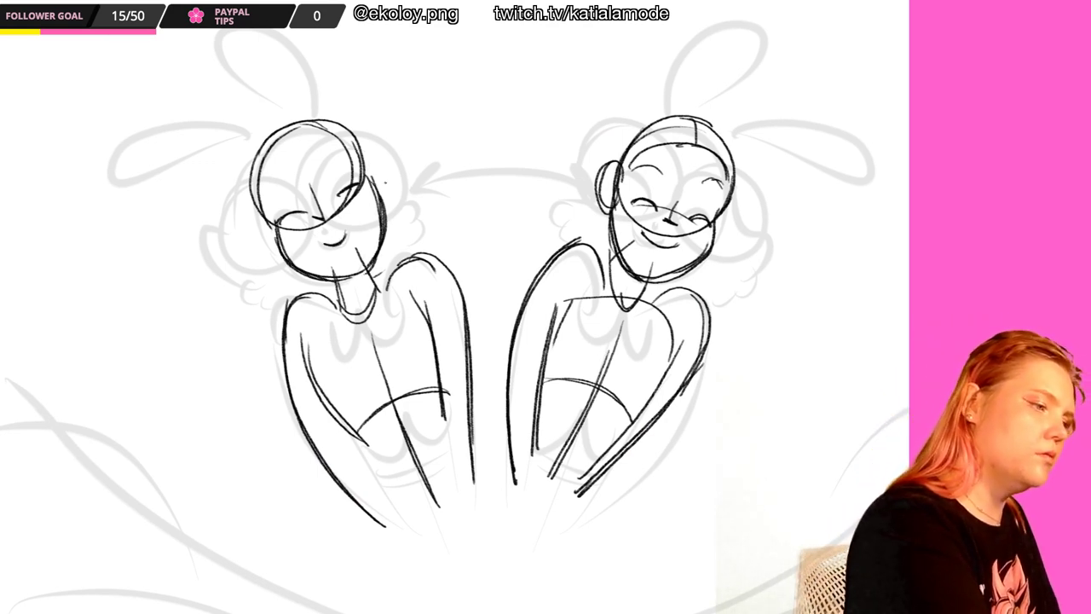
Rework the left bunny's face by erasing the lower cranium arc and redrawing the closed eyes, nose and smile along a tilted guide curve
key(e)
mouse_move(312, 216)
mouse_down()
mouse_move(280, 215)
mouse_move(358, 184)
mouse_up()
key(b)
key(e)
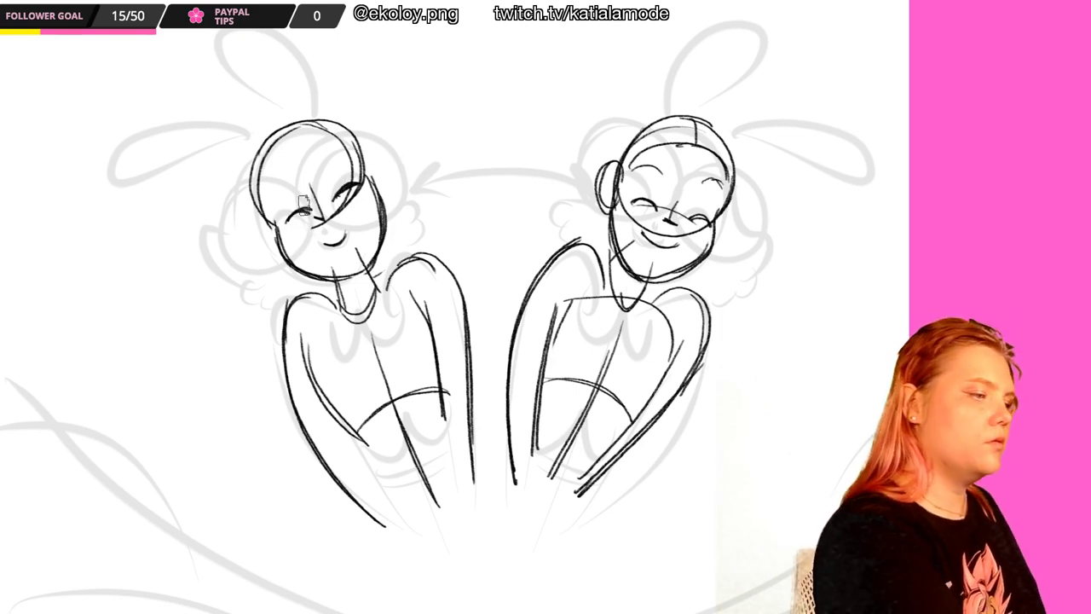
mouse_move(304, 206)
mouse_down()
mouse_move(339, 235)
mouse_move(327, 209)
mouse_move(349, 187)
mouse_up()
key(ctrl+z)
key(ctrl+z)
mouse_move(278, 232)
mouse_down()
mouse_move(348, 187)
mouse_move(305, 220)
mouse_move(312, 241)
mouse_up()
mouse_move(339, 185)
mouse_down()
mouse_move(342, 194)
mouse_move(328, 191)
mouse_up()
key(ctrl+z)
key(ctrl+z)
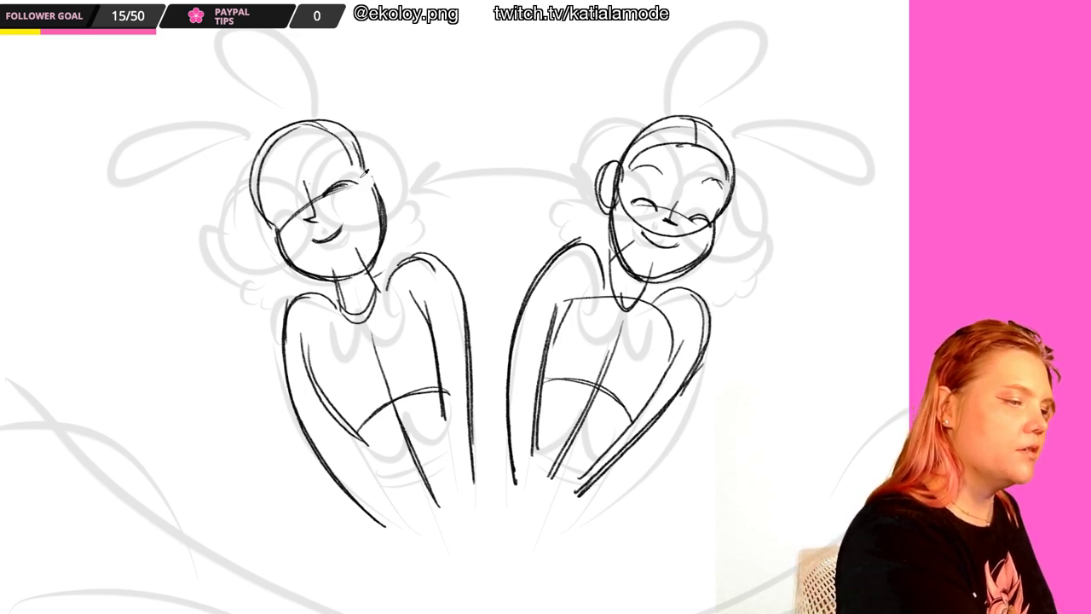
key(ctrl+z)
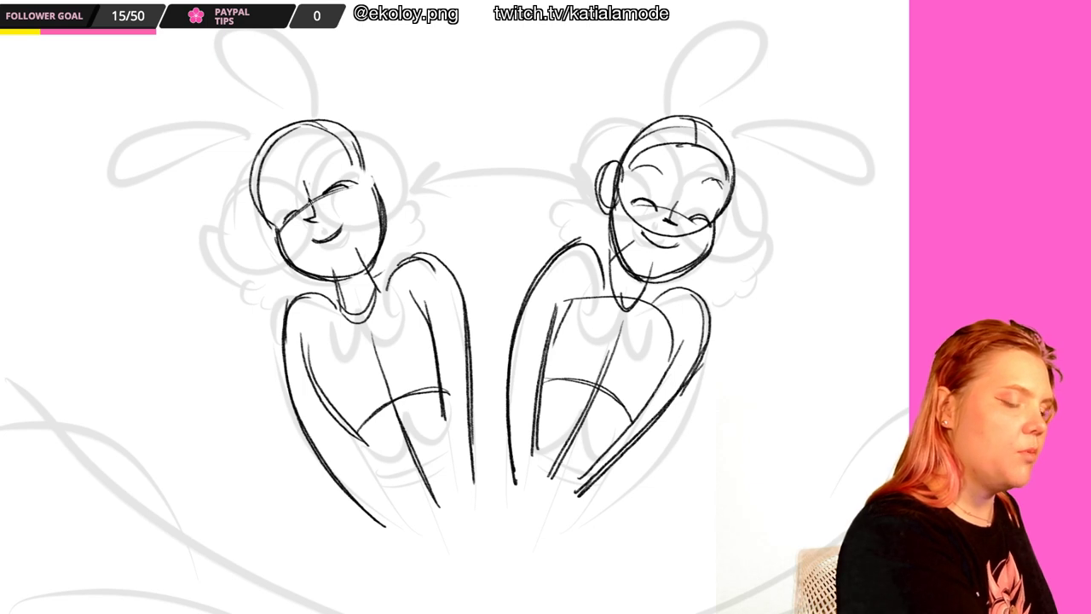
Add an oval ear beside the left bunny's head and two arched eyebrows above the closed eyes
drag(375, 177, 391, 212)
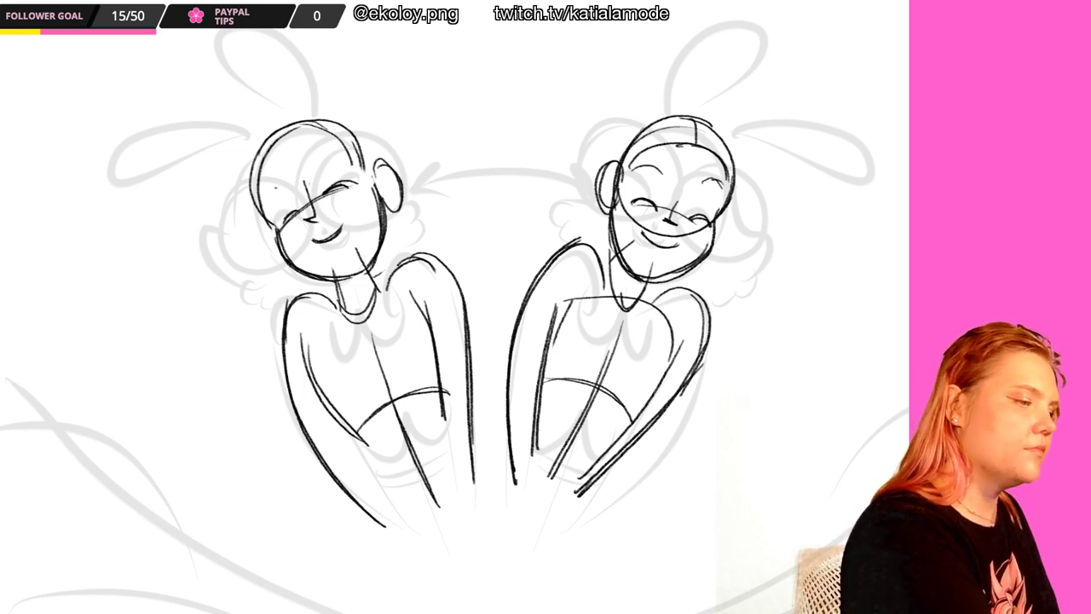
mouse_move(286, 177)
mouse_down()
mouse_move(271, 183)
mouse_move(268, 204)
mouse_up()
drag(320, 167, 345, 157)
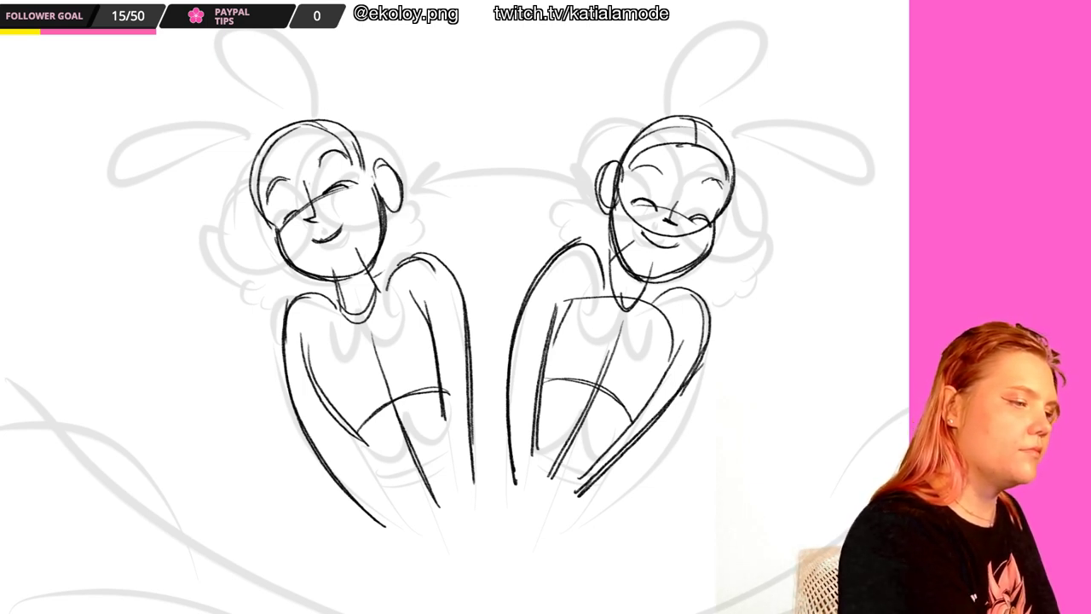
Darken the left bunny's jaw and cheek line between the ear and the chin
drag(372, 240, 344, 274)
drag(387, 184, 366, 263)
drag(380, 224, 351, 276)
drag(380, 200, 377, 221)
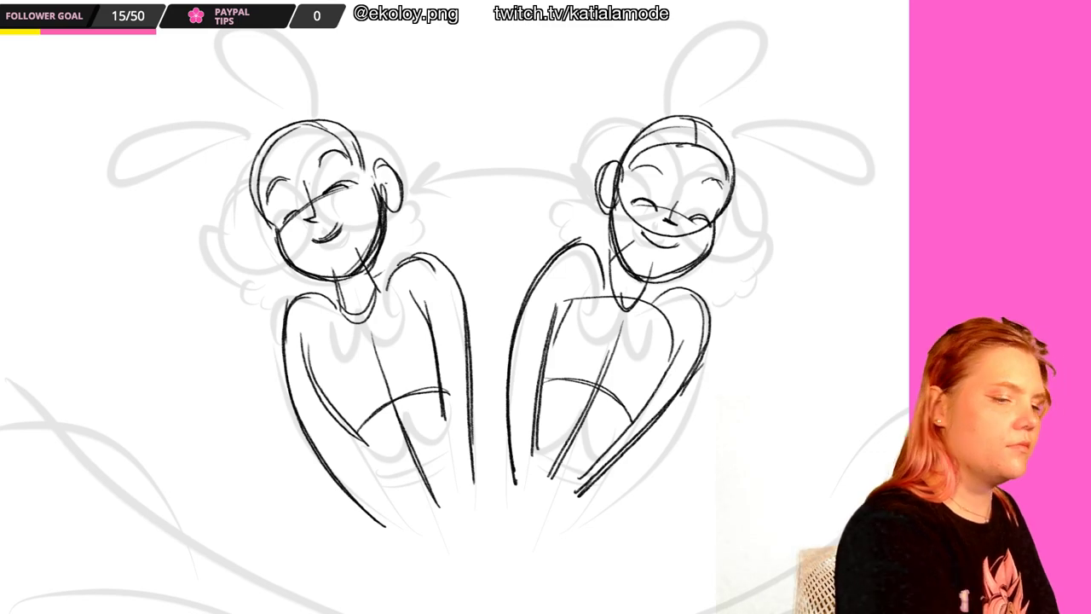
Compare the first two timeline frames to check whether each bunny drawing sits on Layer 3 or Layer 4
key(v)
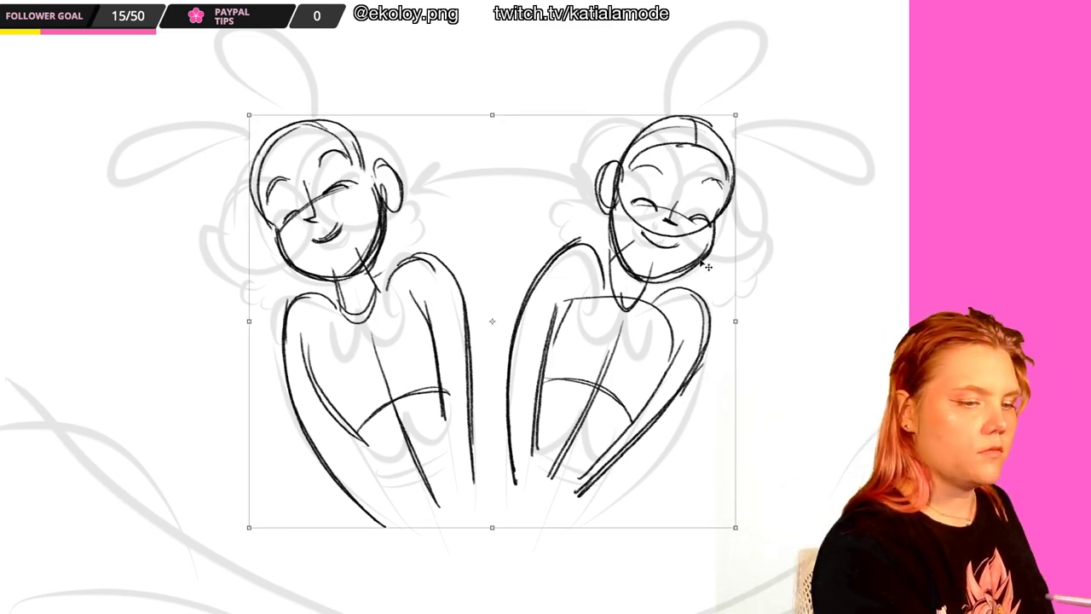
key(f)
key(f)
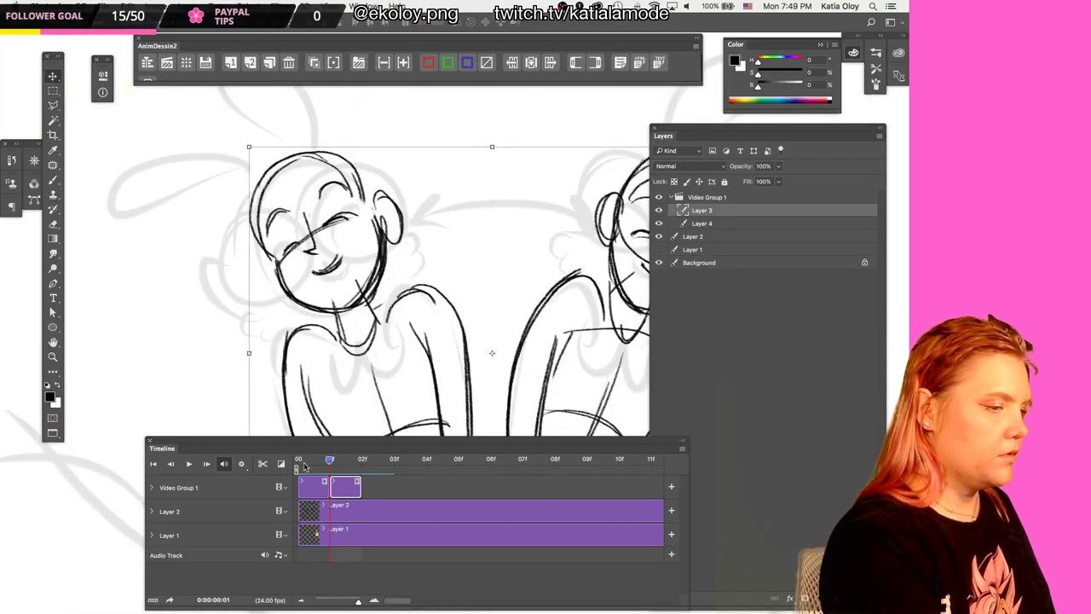
mouse_move(305, 467)
mouse_down()
mouse_move(343, 466)
mouse_move(303, 477)
mouse_up()
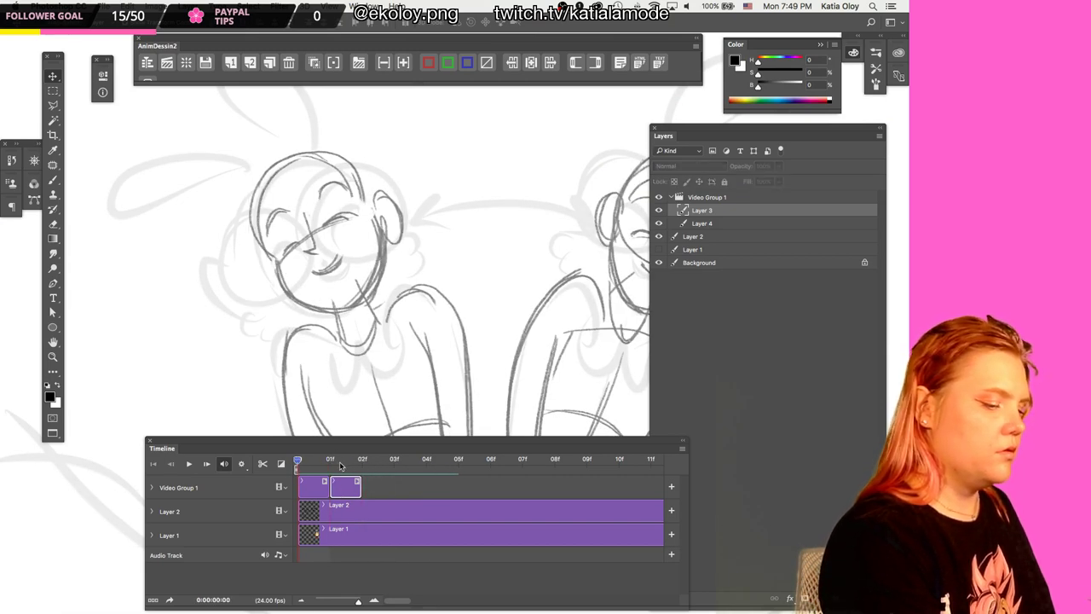
click(346, 461)
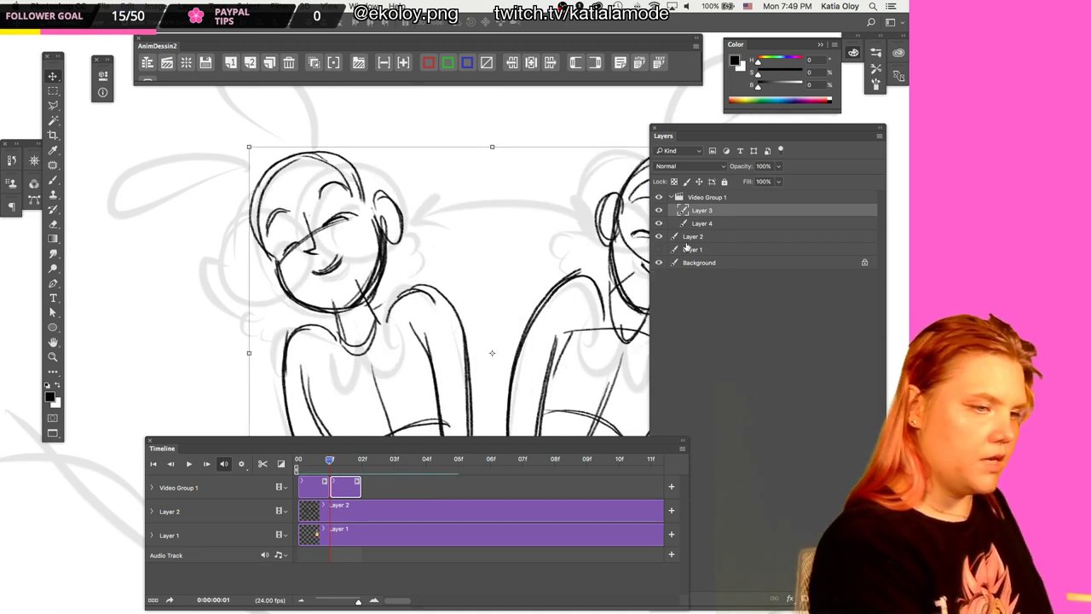
click(729, 224)
click(329, 461)
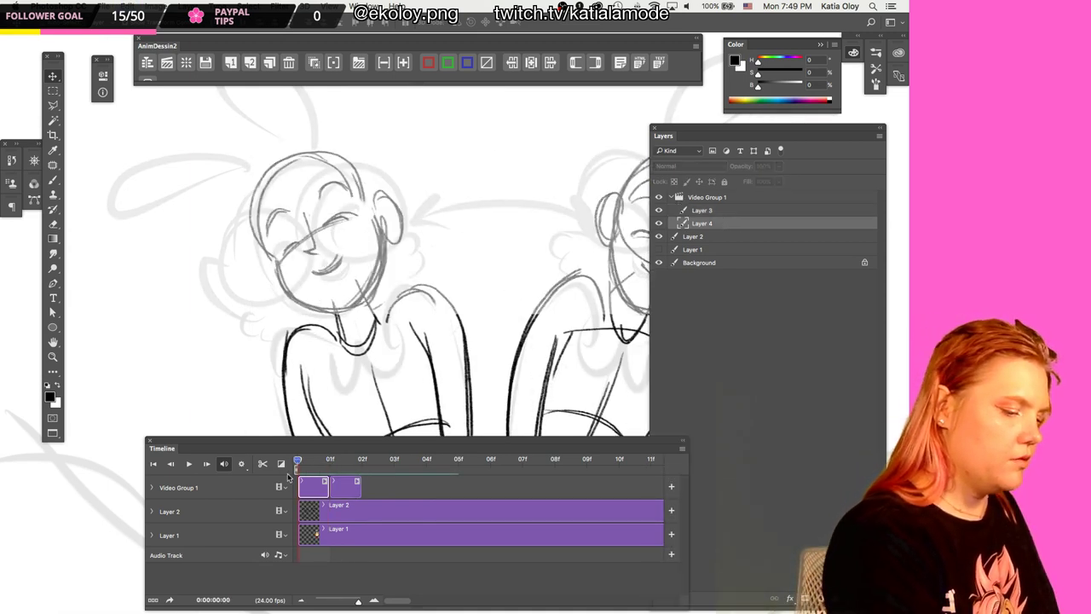
Select the left bunny with a polygonal lasso around its whole figure and cut it from Layer 3
key(z)
drag(570, 331, 494, 333)
key(Right)
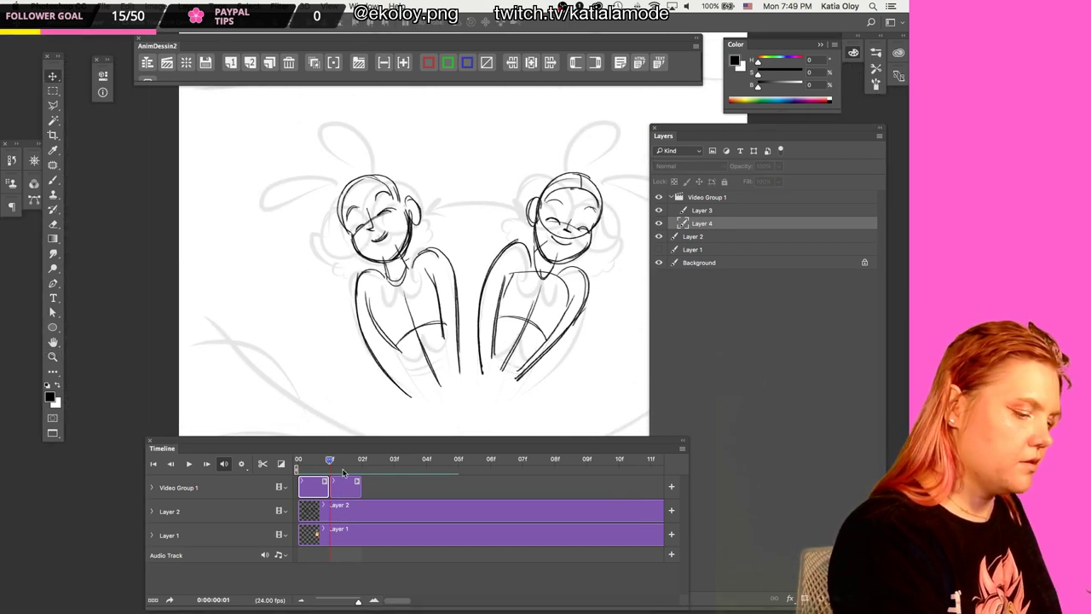
key(l)
click(313, 254)
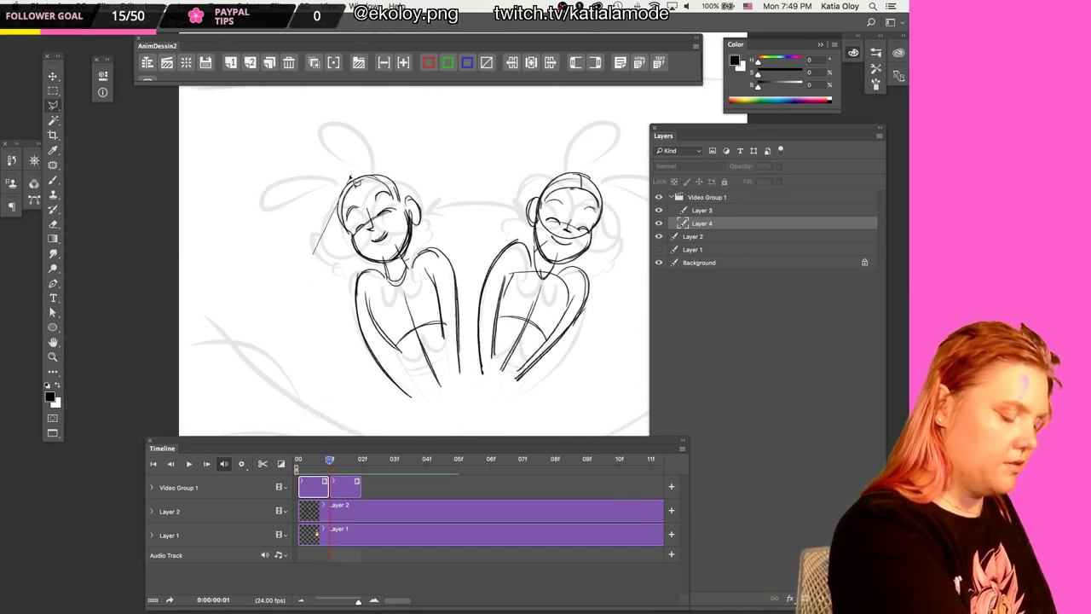
click(334, 145)
click(447, 128)
click(471, 287)
click(469, 407)
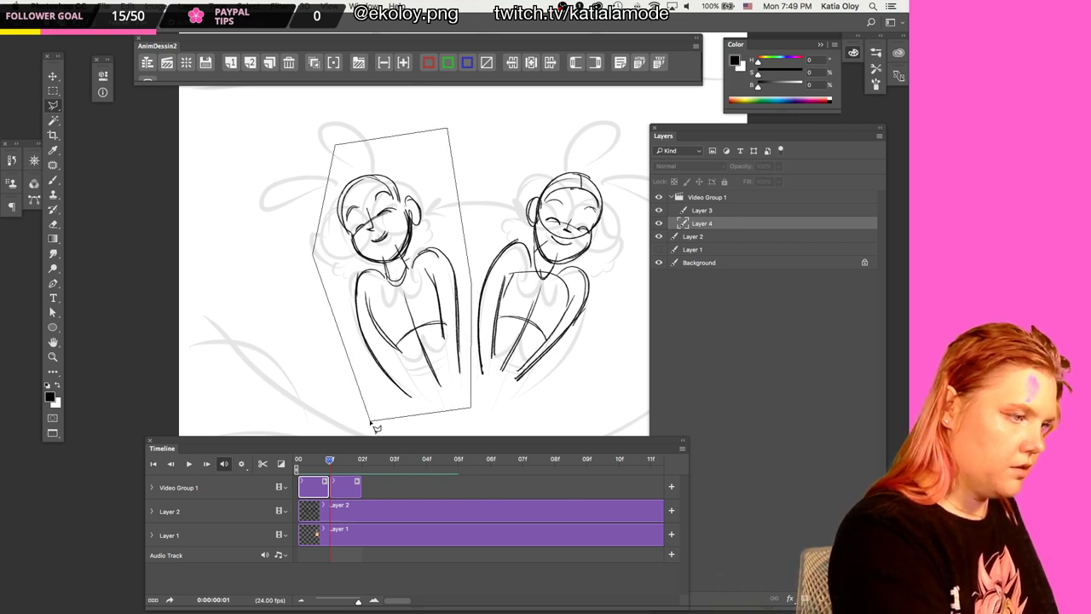
double_click(368, 419)
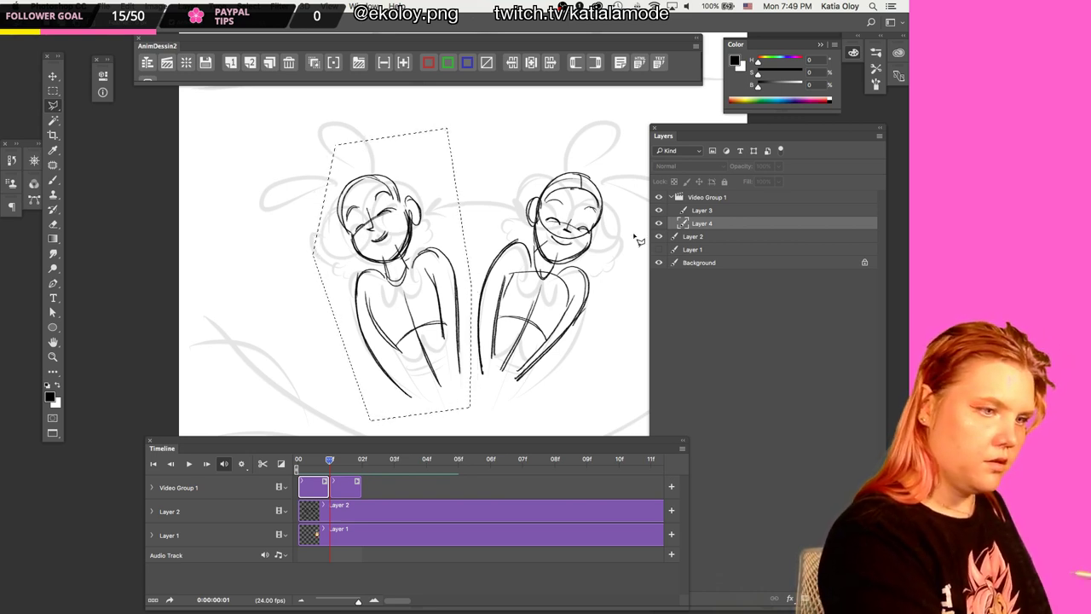
click(701, 212)
key(ctrl+x)
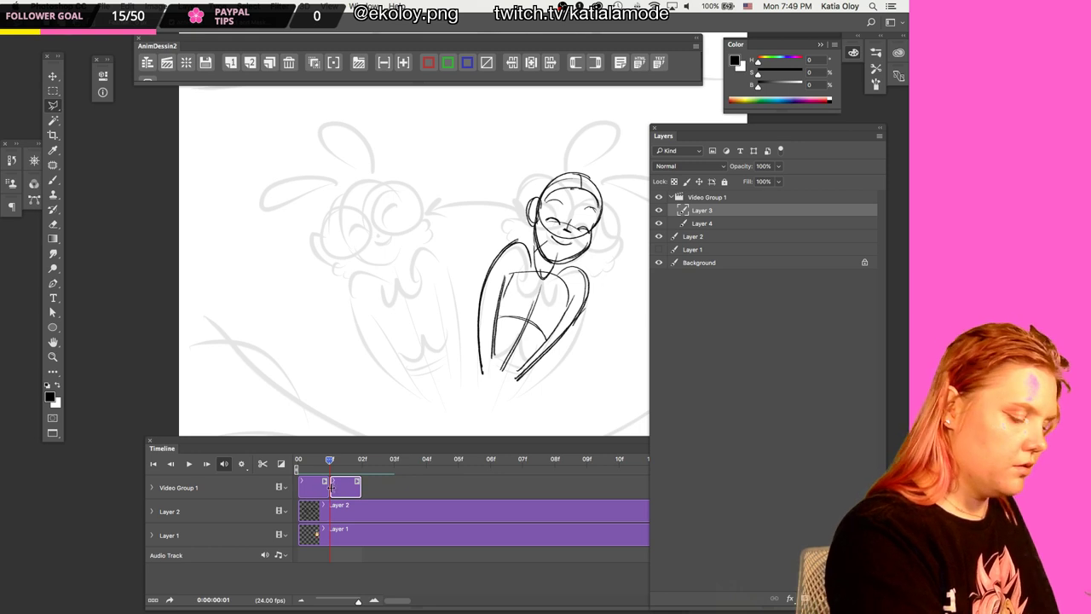
Paste the left bunny into Layer 4 on the first frame and place it over its faded reference sketch
key(Left)
key(b)
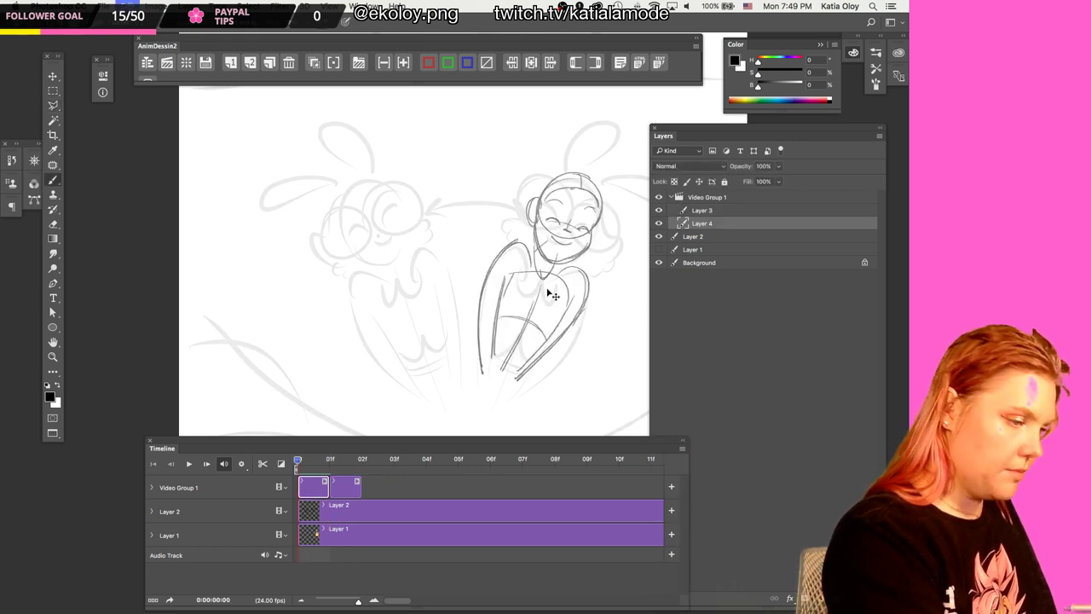
key(ctrl+v)
drag(593, 345, 528, 343)
click(459, 548)
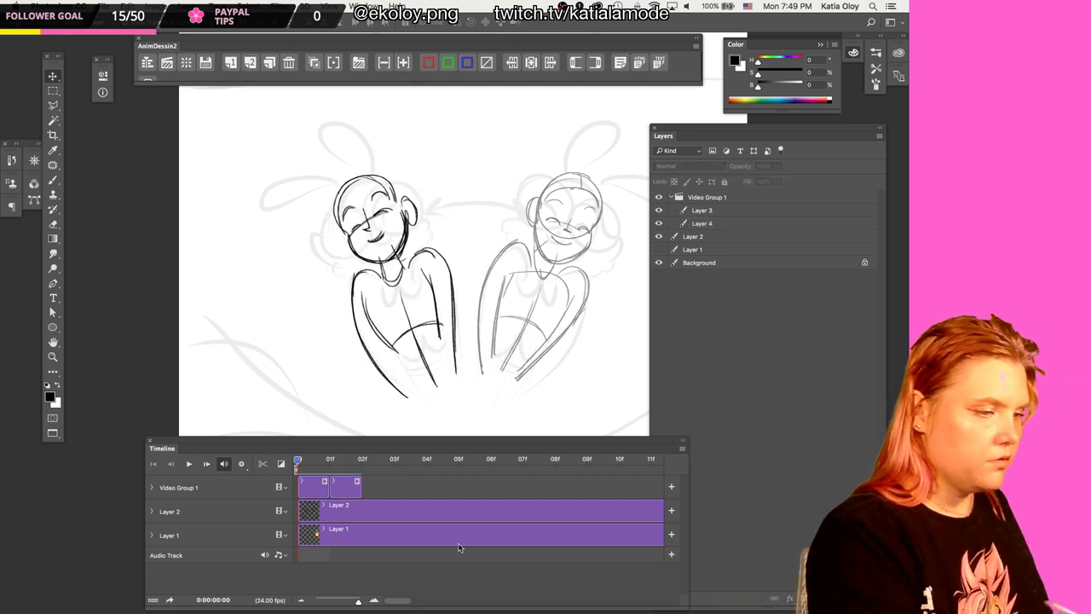
Insert a new one-frame drawing layer between the Layer 4 and Layer 3 clips for the in-between
click(308, 483)
click(231, 63)
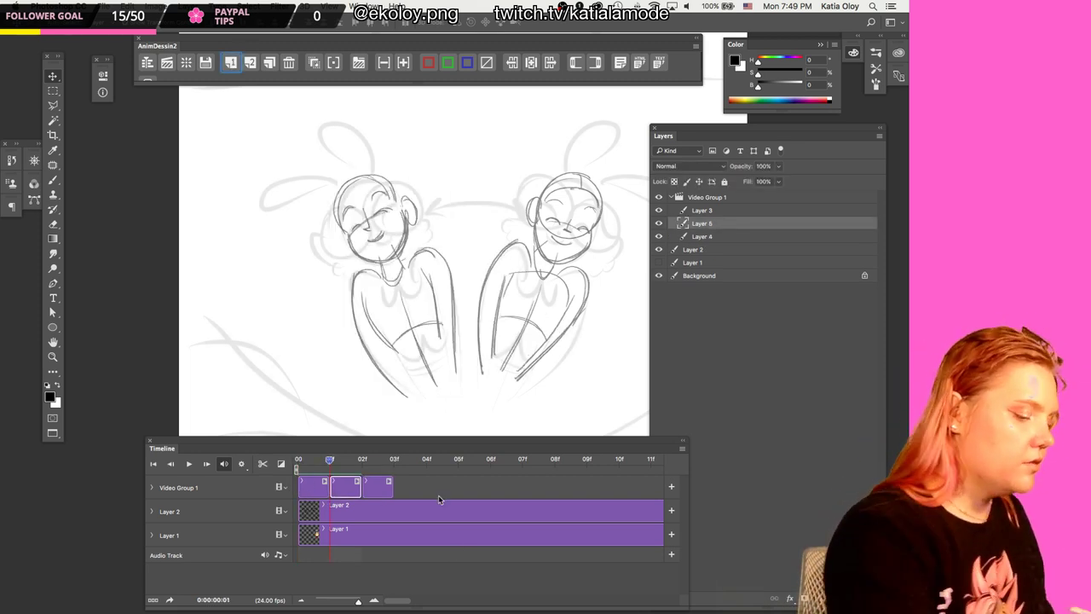
click(371, 488)
click(342, 487)
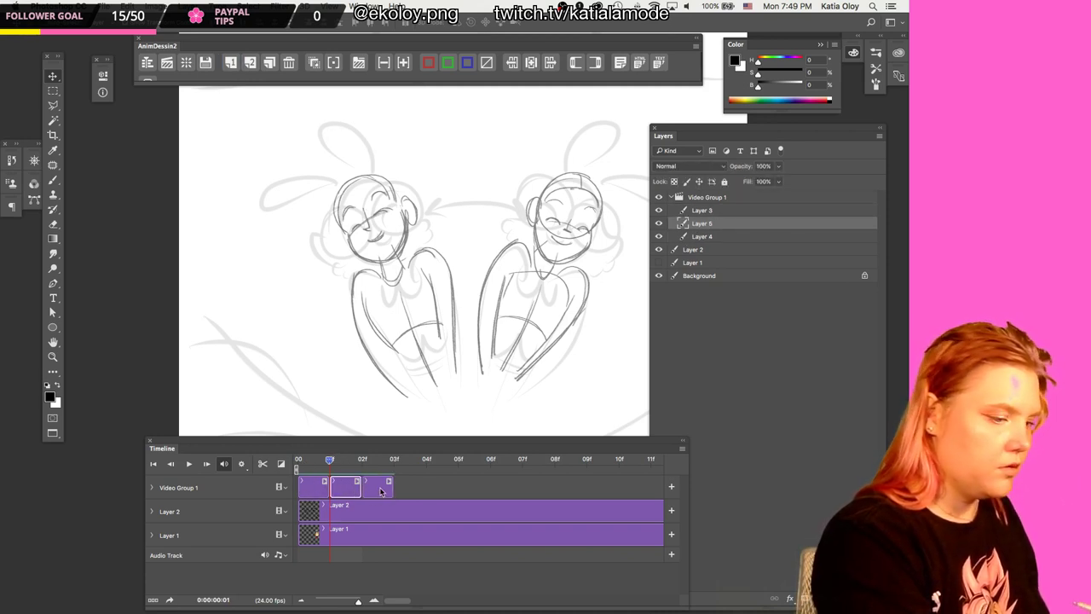
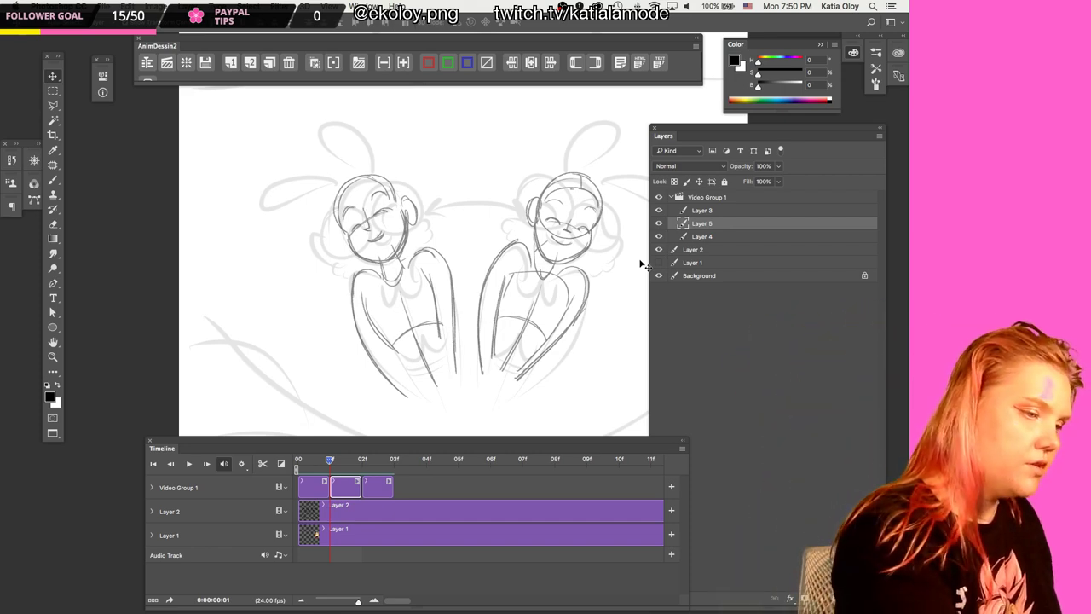
key(f)
drag(499, 302, 521, 322)
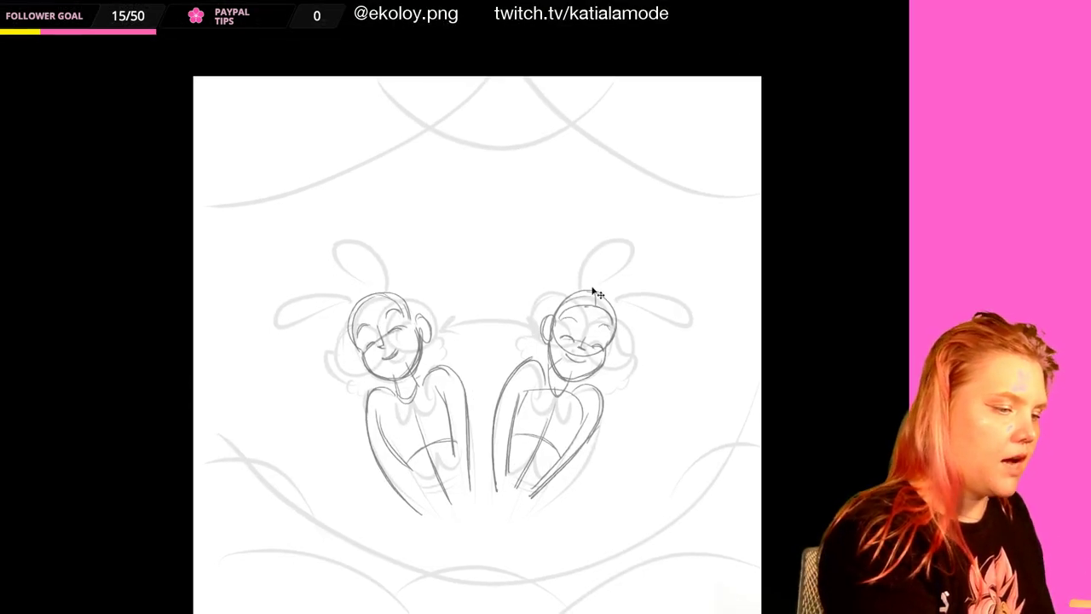
drag(510, 396, 550, 379)
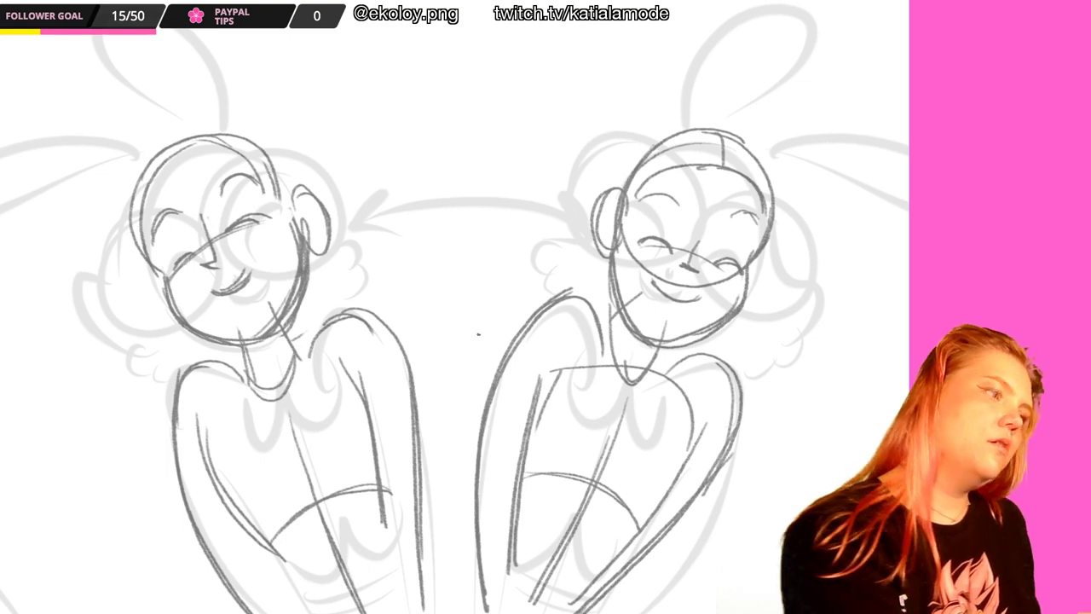
drag(392, 251, 389, 300)
drag(351, 368, 384, 474)
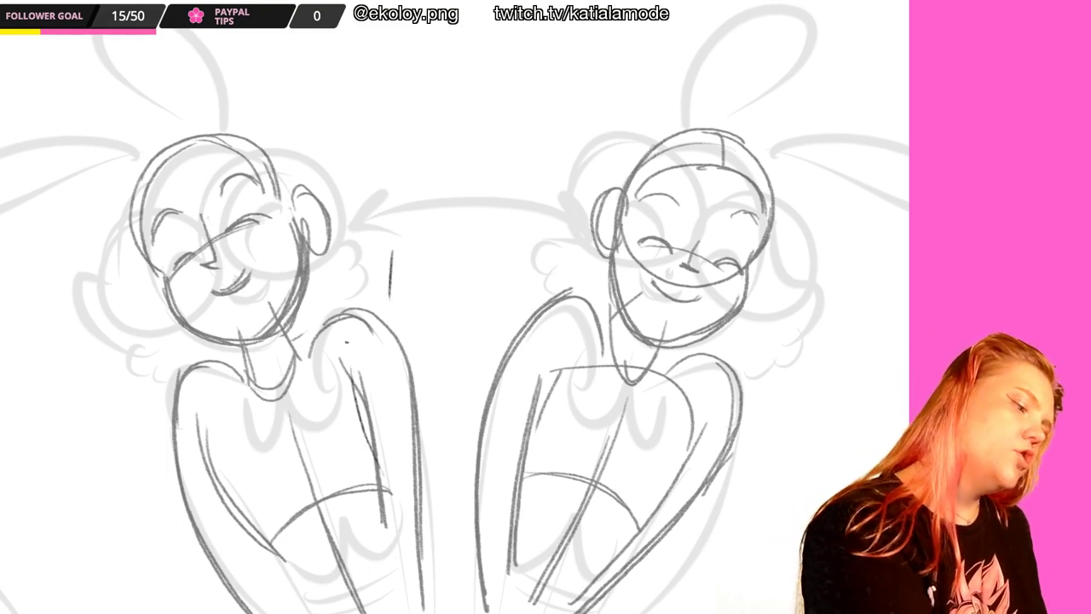
drag(345, 339, 406, 516)
drag(544, 331, 520, 493)
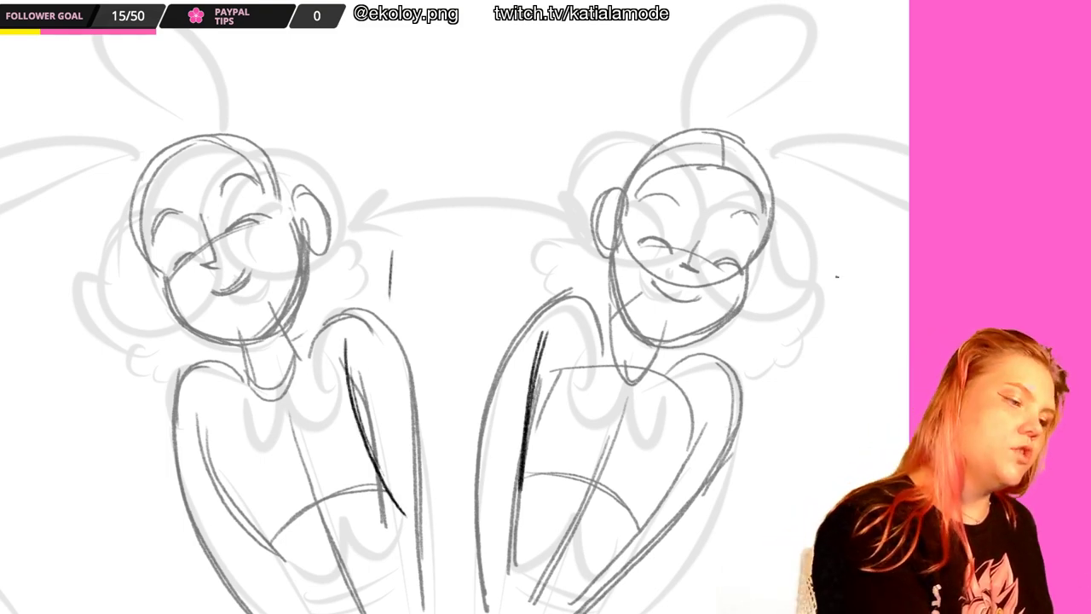
drag(837, 277, 405, 118)
drag(508, 66, 515, 153)
key(ctrl+z)
key(ctrl+z)
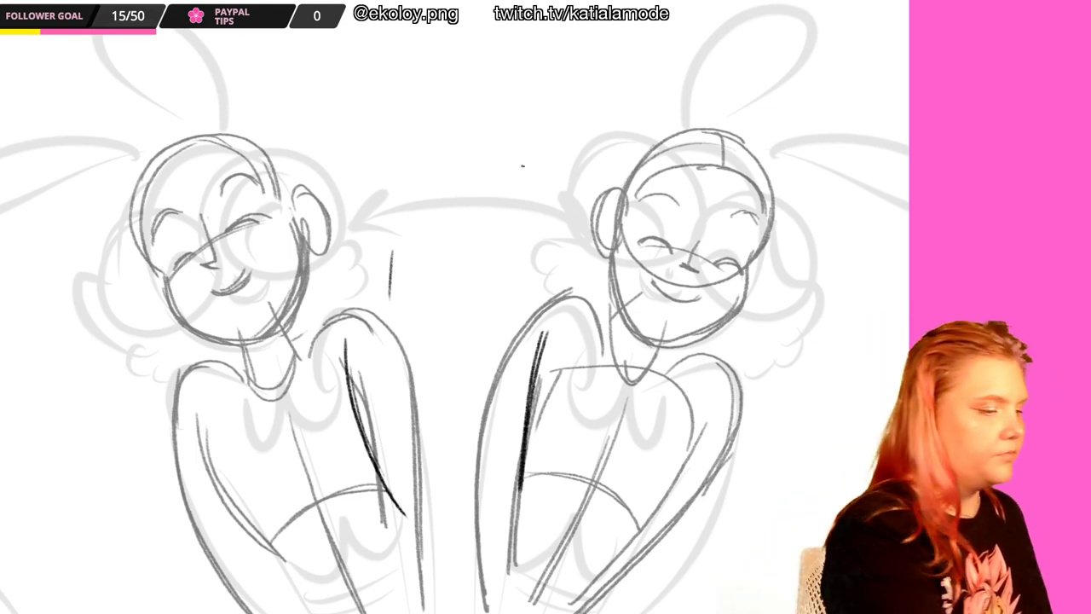
drag(434, 245, 432, 313)
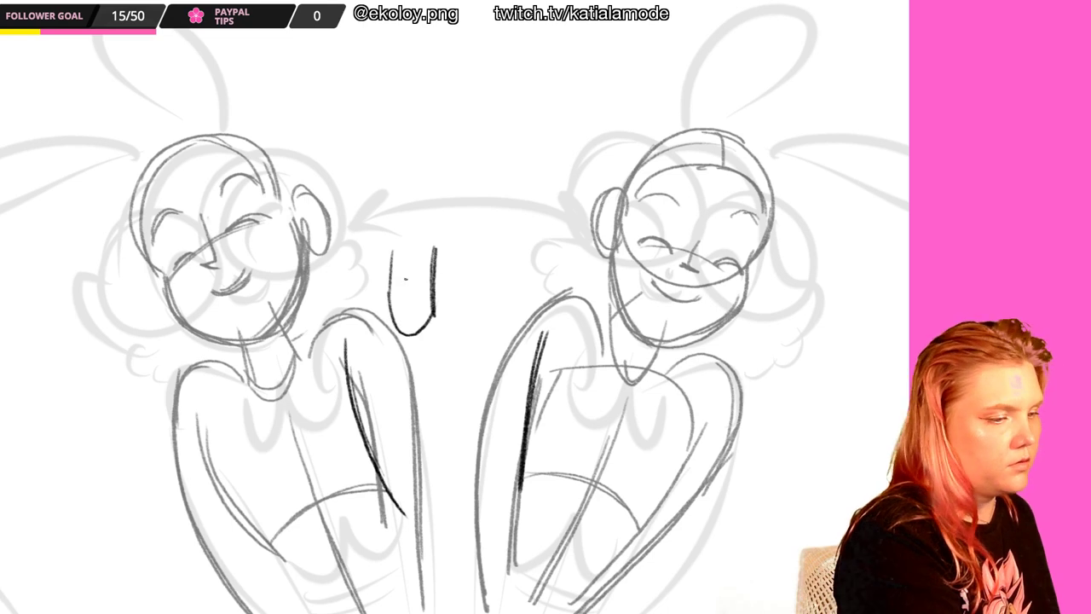
key(e)
mouse_move(394, 254)
mouse_down()
mouse_move(413, 324)
mouse_move(441, 256)
mouse_up()
drag(544, 334, 519, 493)
drag(345, 340, 409, 529)
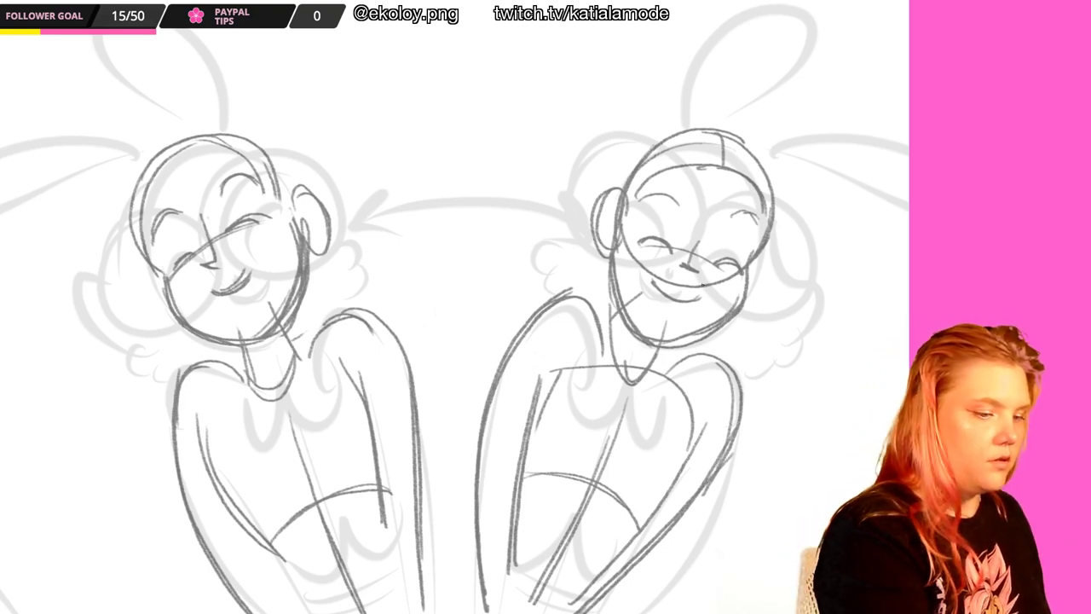
drag(337, 411, 367, 522)
key(ctrl+z)
drag(455, 312, 456, 457)
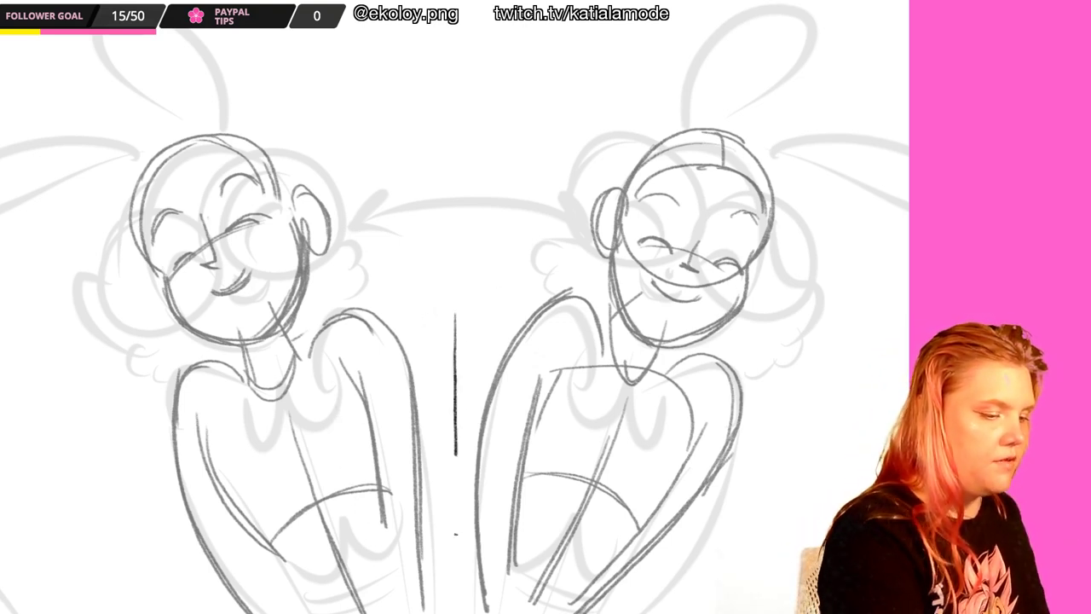
mouse_move(448, 268)
mouse_down()
mouse_move(454, 612)
mouse_move(448, 239)
mouse_up()
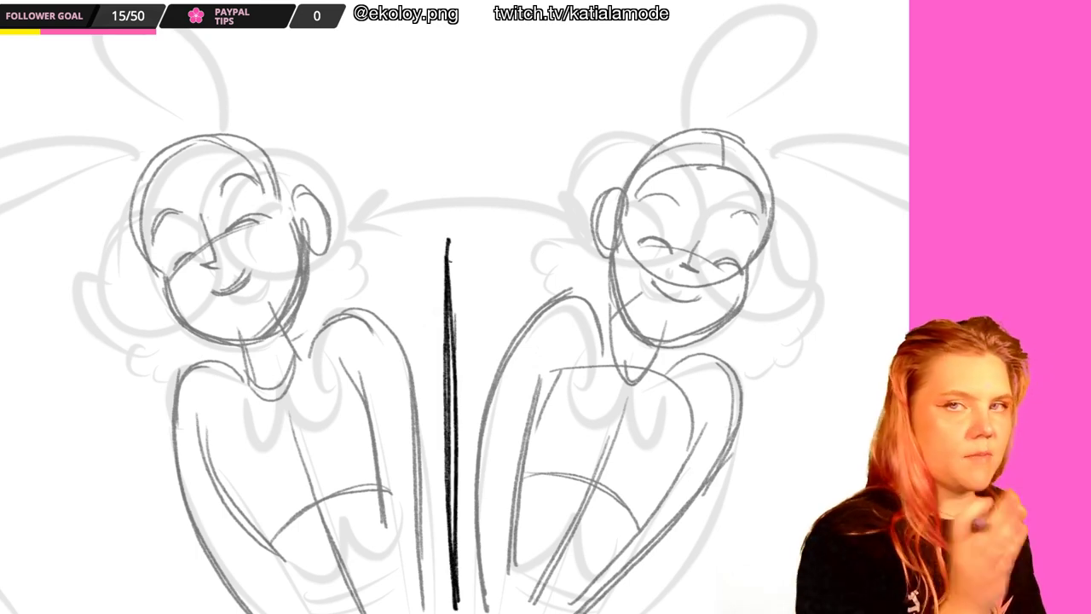
key(ctrl+z)
Rough in the in-between bunny's centre line and both torso sides between the two onion-skinned poses
drag(408, 322, 431, 532)
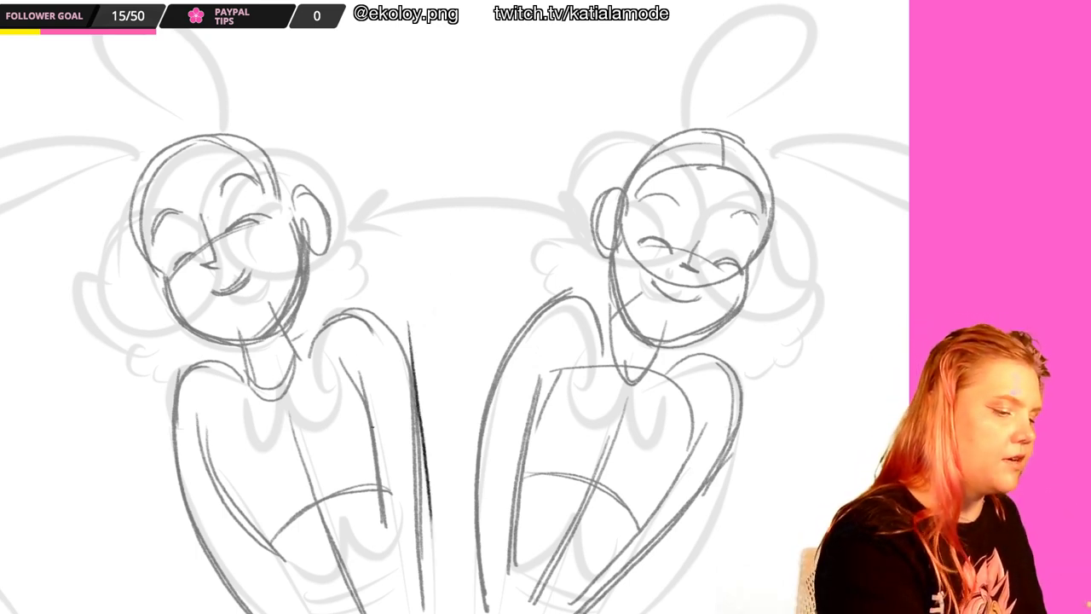
drag(327, 376, 322, 421)
mouse_move(314, 350)
mouse_down()
mouse_move(366, 542)
mouse_move(401, 600)
mouse_up()
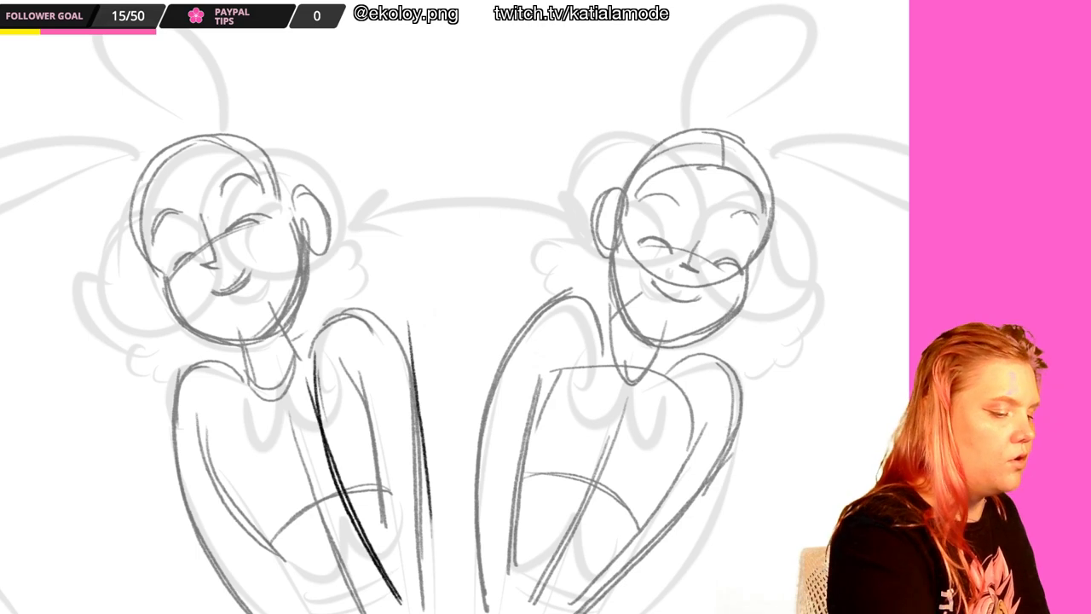
drag(512, 337, 502, 612)
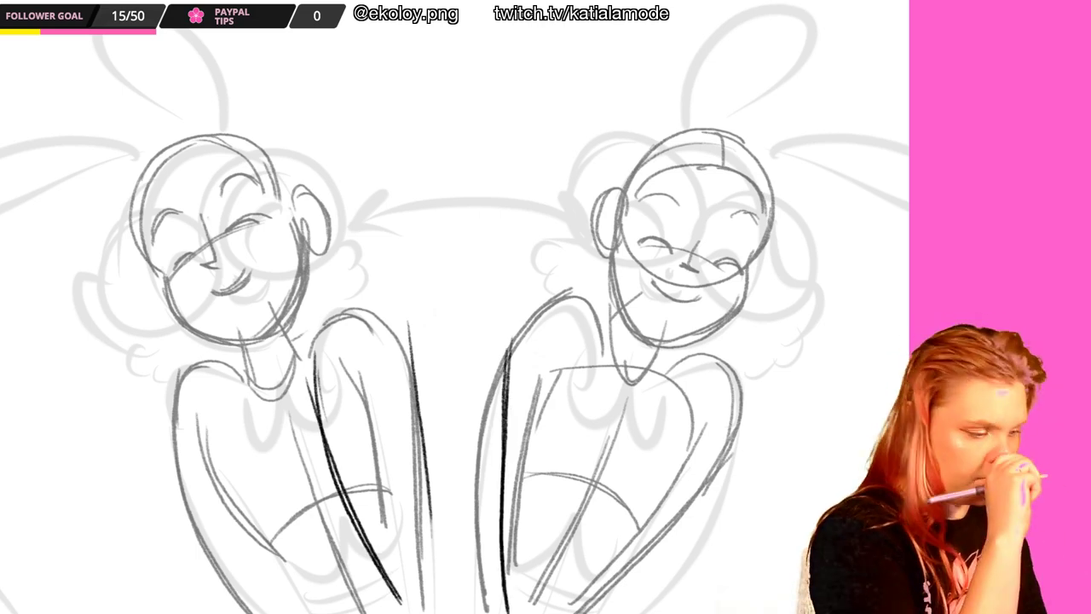
Add rounded shoulders at both upper ends of the in-between torso and strengthen its side lines
mouse_move(310, 418)
mouse_down()
mouse_move(298, 347)
mouse_move(346, 308)
mouse_up()
key(ctrl+z)
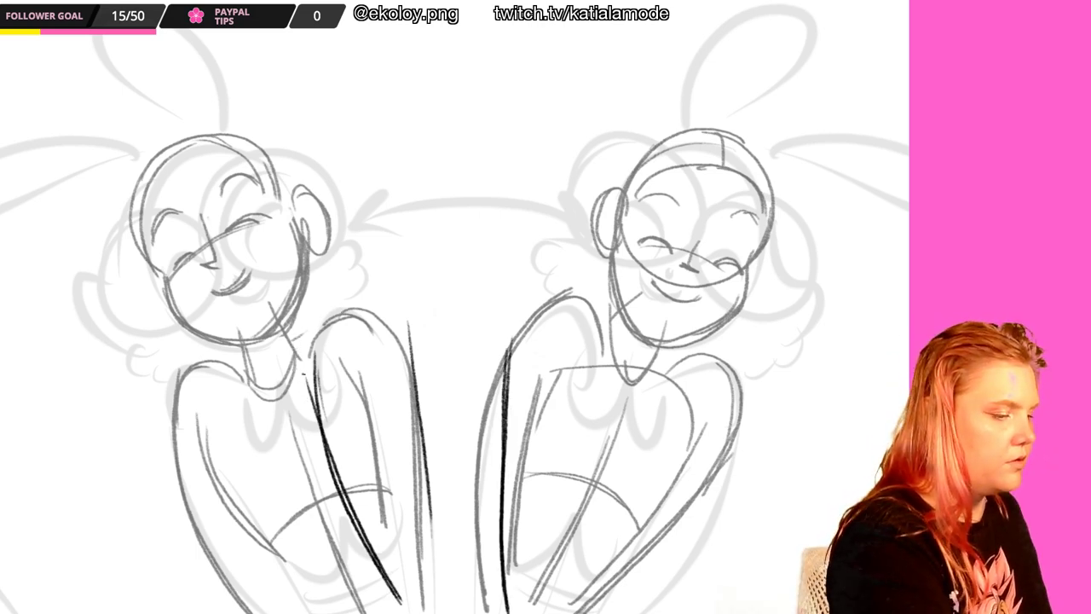
drag(310, 396, 345, 331)
drag(490, 304, 529, 326)
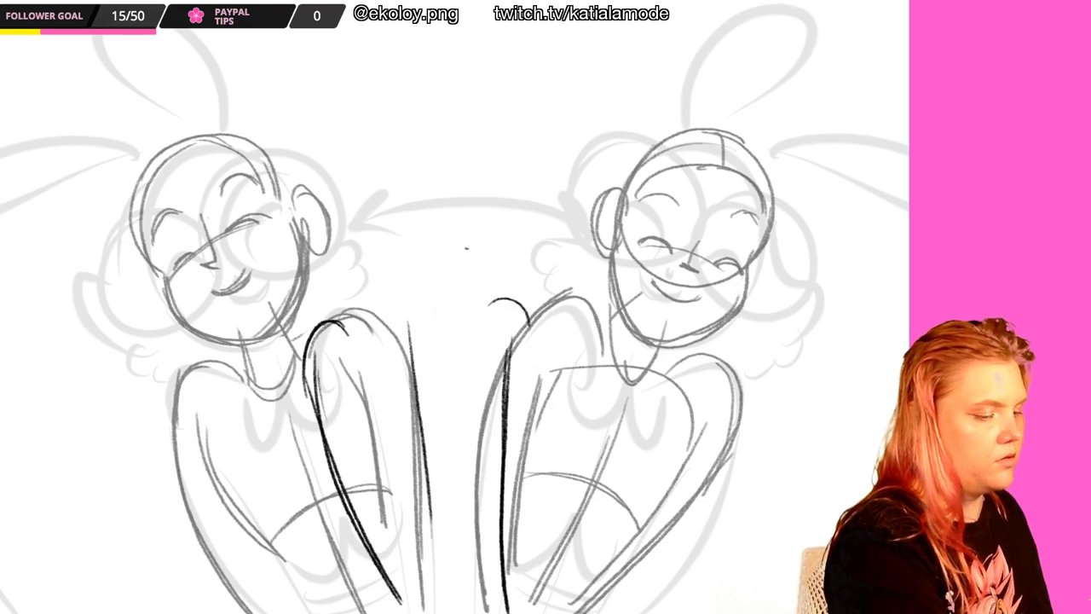
mouse_move(320, 338)
mouse_down()
mouse_move(341, 503)
mouse_move(402, 601)
mouse_up()
mouse_move(527, 319)
mouse_down()
mouse_move(515, 358)
mouse_move(510, 601)
mouse_up()
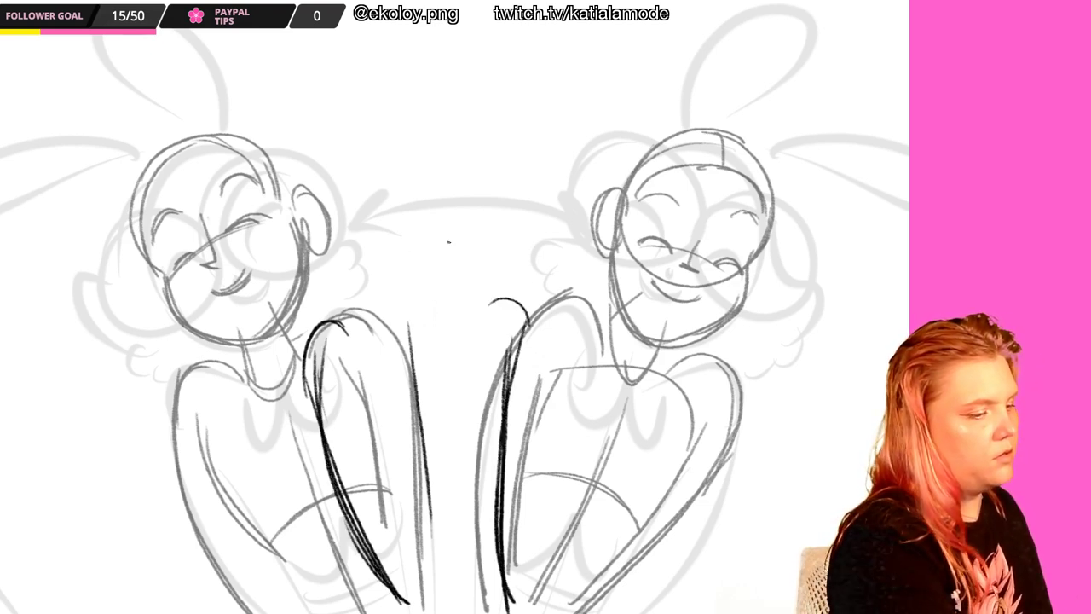
Sketch the in-between bunny's neck with a curved neckline and a tilted oval head above it
mouse_move(380, 329)
mouse_down()
mouse_move(401, 279)
mouse_move(445, 341)
mouse_up()
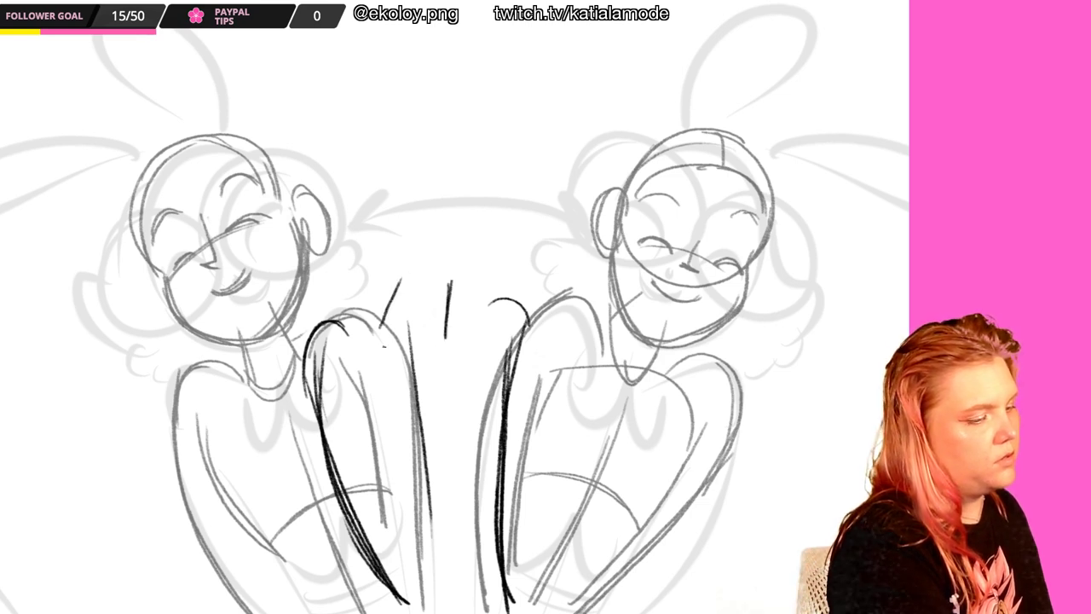
drag(383, 309, 453, 315)
mouse_move(394, 228)
mouse_down()
mouse_move(527, 260)
mouse_move(452, 285)
mouse_move(515, 261)
mouse_up()
key(ctrl+z)
mouse_move(526, 100)
mouse_down()
mouse_move(561, 224)
mouse_move(471, 291)
mouse_move(399, 209)
mouse_up()
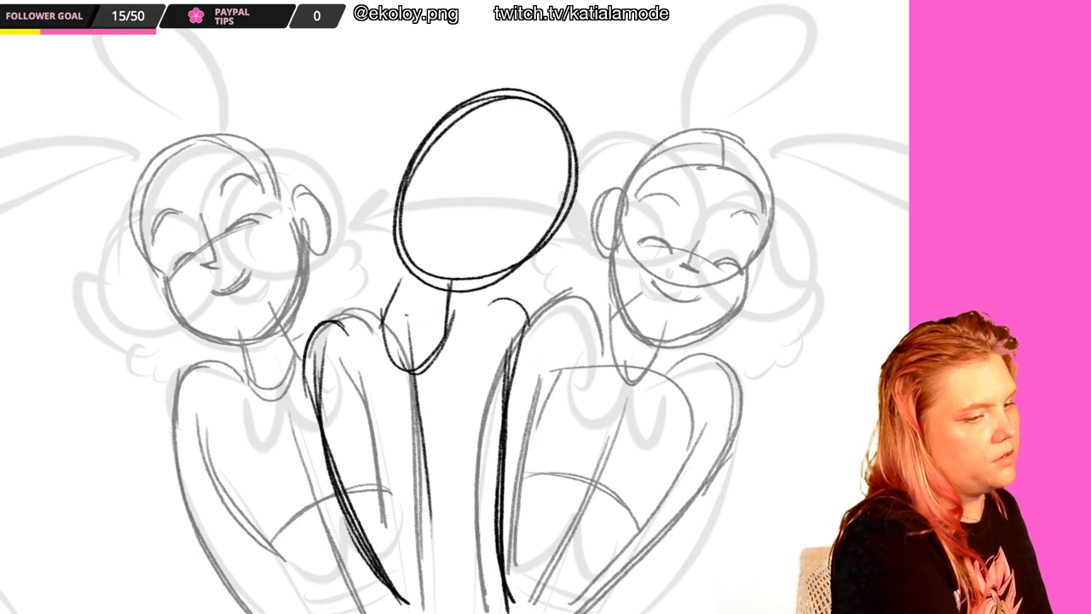
drag(447, 160, 526, 207)
key(ctrl+z)
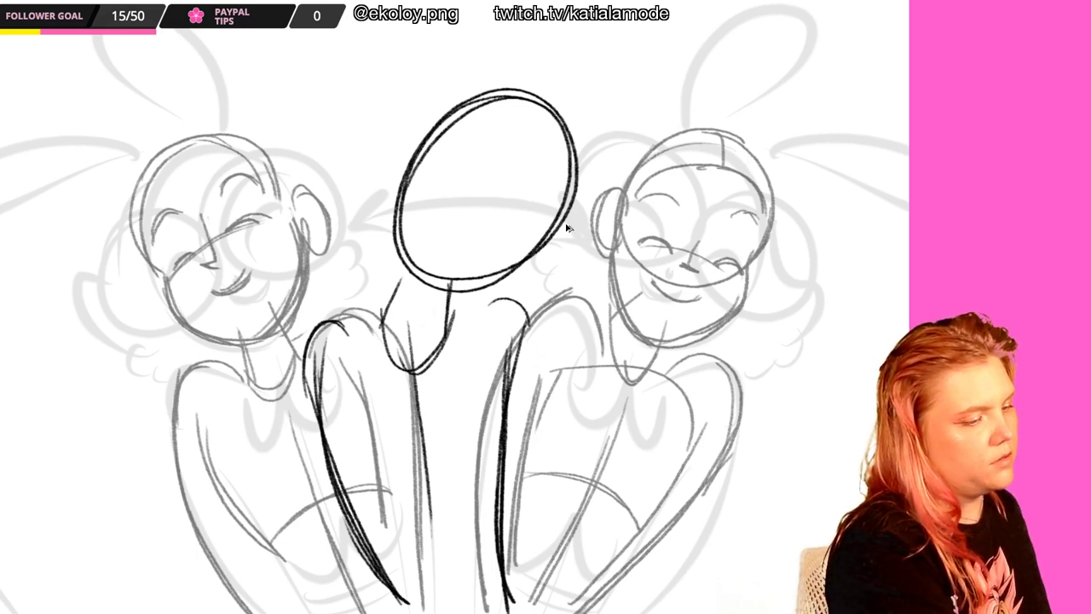
key(ctrl+z)
mouse_move(412, 273)
mouse_down()
mouse_move(521, 273)
mouse_move(511, 106)
mouse_move(428, 281)
mouse_move(446, 138)
mouse_move(585, 162)
mouse_move(448, 288)
mouse_up()
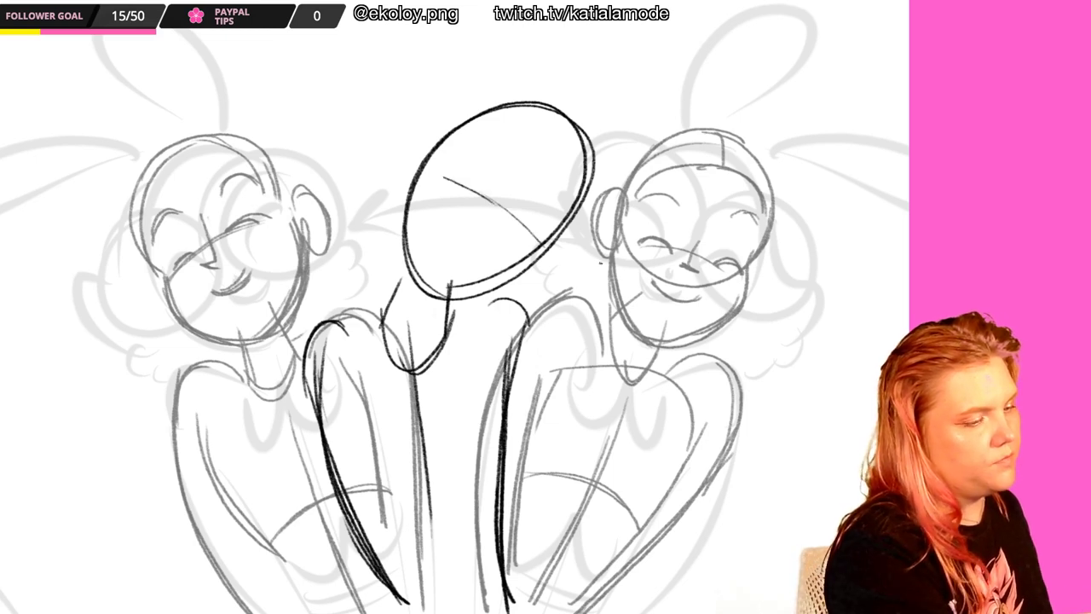
Draw crossed face guidelines on the tilted head, with a curved eye line and a diagonal centre line
mouse_move(420, 177)
mouse_down()
mouse_move(549, 241)
mouse_move(544, 249)
mouse_up()
key(ctrl+z)
key(ctrl+z)
drag(431, 159, 558, 243)
mouse_move(436, 162)
mouse_down()
mouse_move(498, 195)
mouse_move(553, 245)
mouse_up()
drag(556, 138, 437, 280)
drag(553, 150, 438, 278)
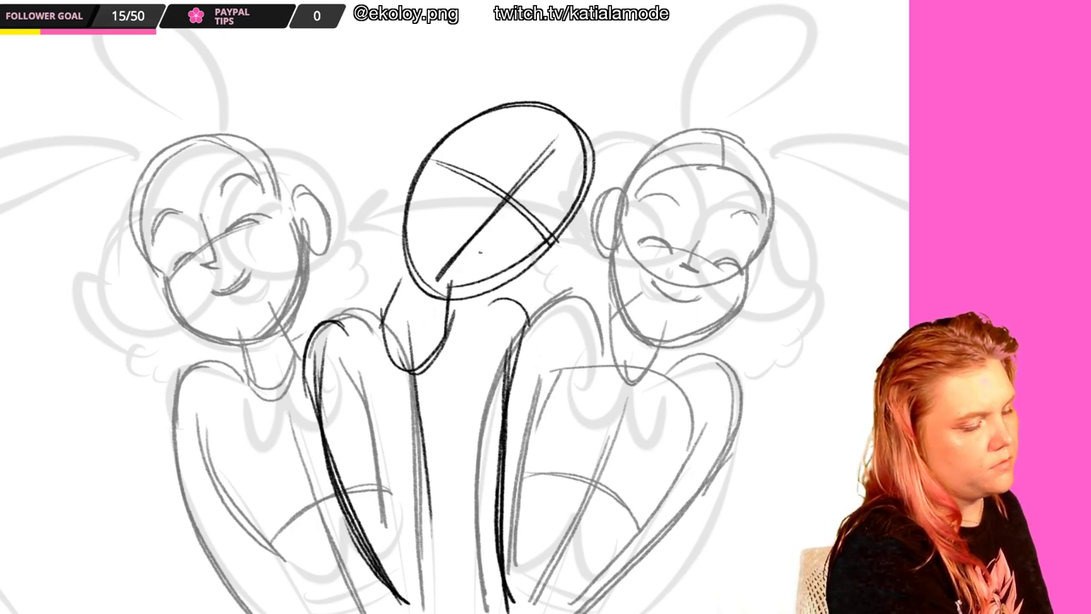
Sketch a smile, a small nose and two closed eyes along the head's guidelines
mouse_move(465, 227)
mouse_down()
mouse_move(494, 244)
mouse_move(474, 243)
mouse_up()
drag(487, 197, 547, 230)
drag(459, 166, 489, 179)
drag(457, 168, 488, 173)
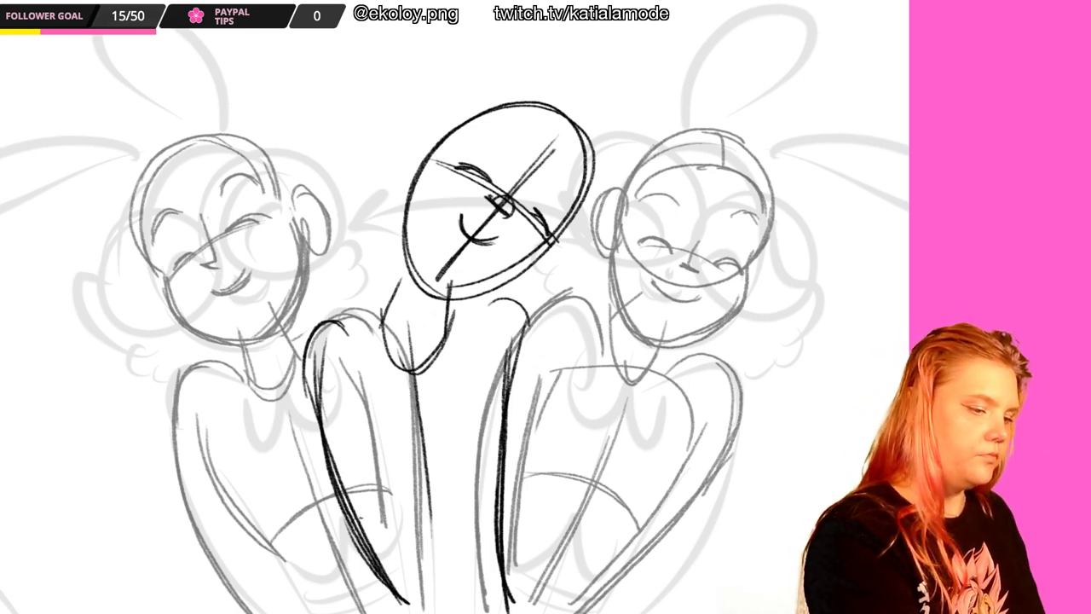
Draw curved contour lines across the chest and the waist of the in-between torso
drag(375, 507, 508, 498)
drag(358, 525, 472, 474)
mouse_move(348, 417)
mouse_down()
mouse_move(460, 363)
mouse_move(507, 395)
mouse_up()
drag(397, 373, 479, 363)
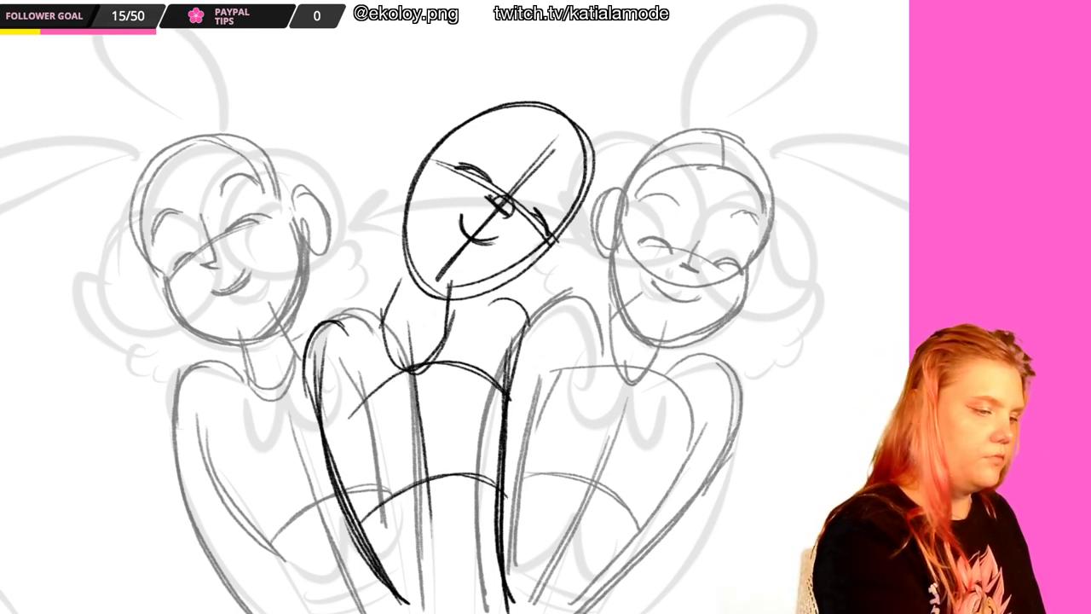
Draw both arms of the in-between bunny, curving over the shoulders and running down along the torso
drag(326, 378, 407, 607)
drag(333, 441, 393, 586)
mouse_move(370, 317)
mouse_down()
mouse_move(340, 299)
mouse_move(350, 525)
mouse_up()
drag(331, 321, 332, 499)
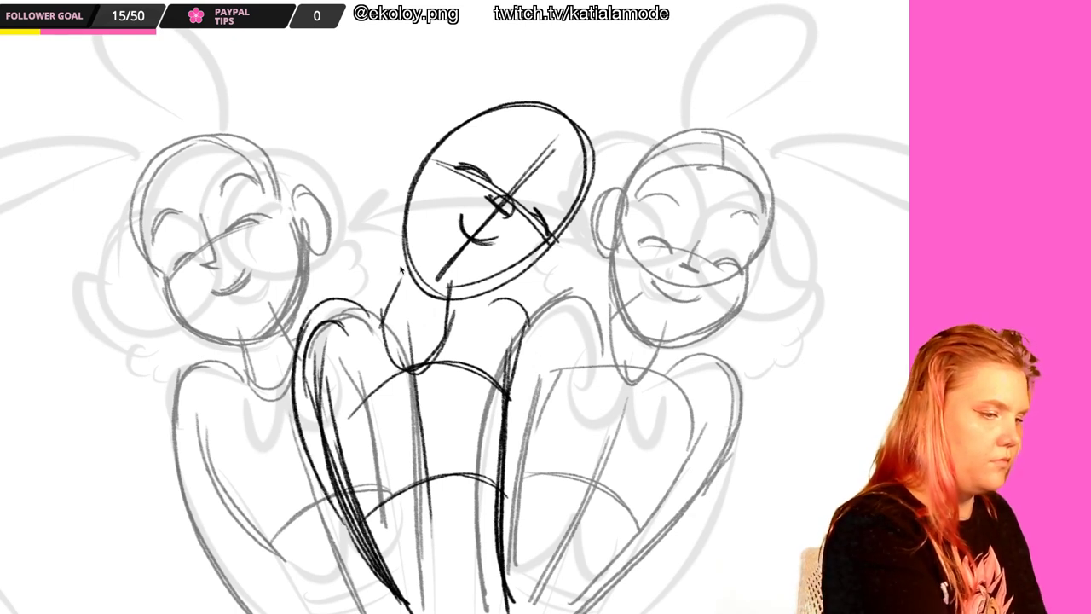
mouse_move(496, 300)
mouse_down()
mouse_move(524, 539)
mouse_move(569, 473)
mouse_up()
mouse_move(482, 341)
mouse_down()
mouse_move(522, 300)
mouse_move(532, 535)
mouse_up()
key(ctrl+z)
key(ctrl+z)
mouse_move(543, 324)
mouse_down()
mouse_move(530, 591)
mouse_move(460, 326)
mouse_move(508, 293)
mouse_up()
Reinforce the jaw line of the in-between head and add an oval ear on its left side
drag(416, 208, 439, 289)
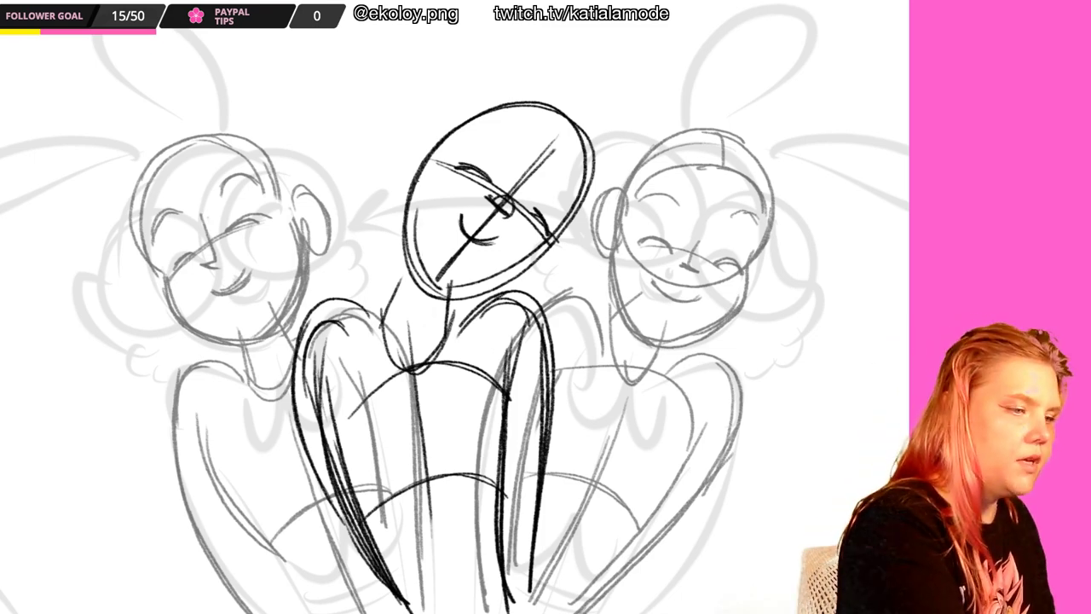
drag(413, 174, 437, 288)
mouse_move(432, 133)
mouse_down()
mouse_move(396, 155)
mouse_move(415, 202)
mouse_move(431, 146)
mouse_up()
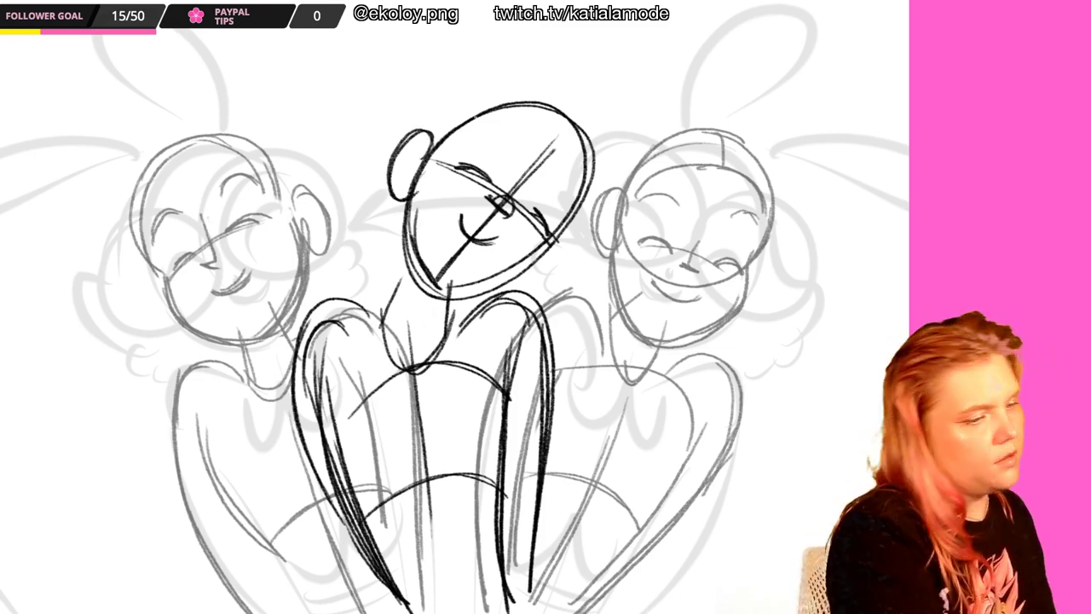
Bring back the interface panels and turn off onion skinning on the in-between frame
key(f)
key(f)
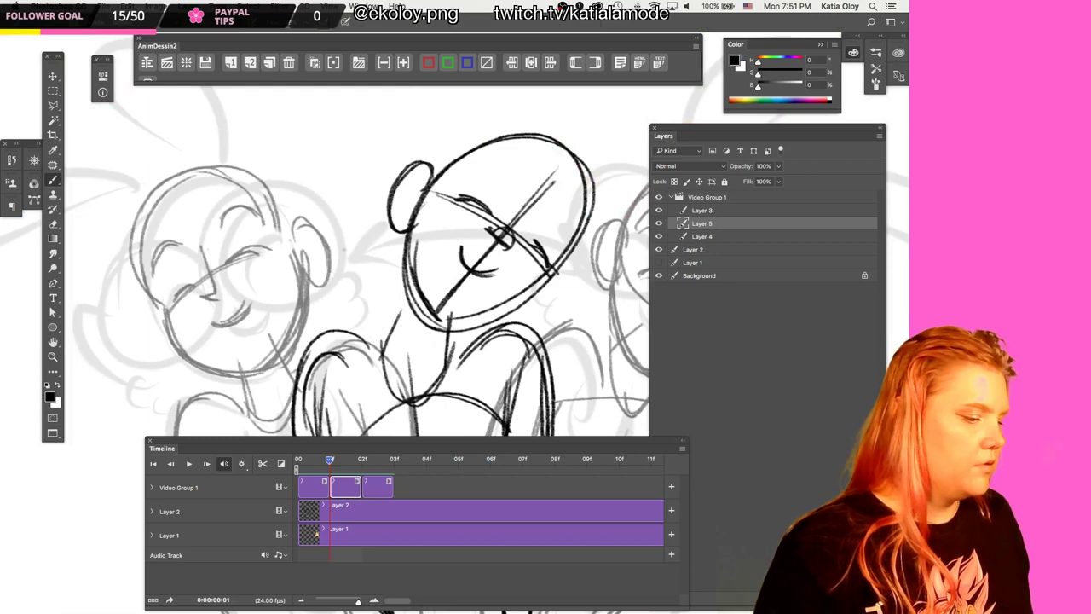
click(313, 67)
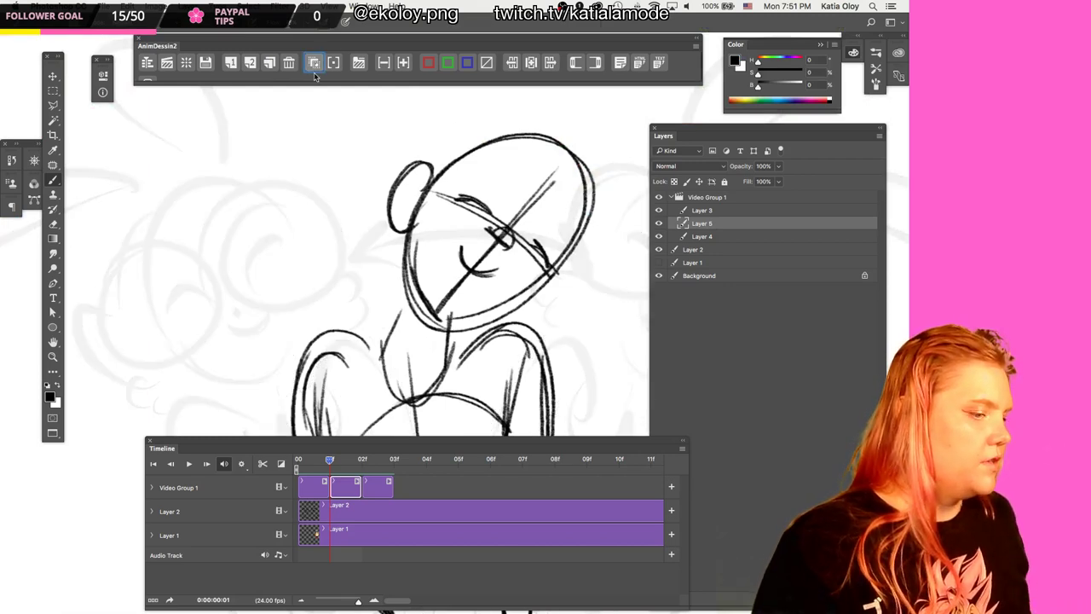
key(z)
alt+click(448, 326)
alt+click(448, 326)
alt+click(449, 327)
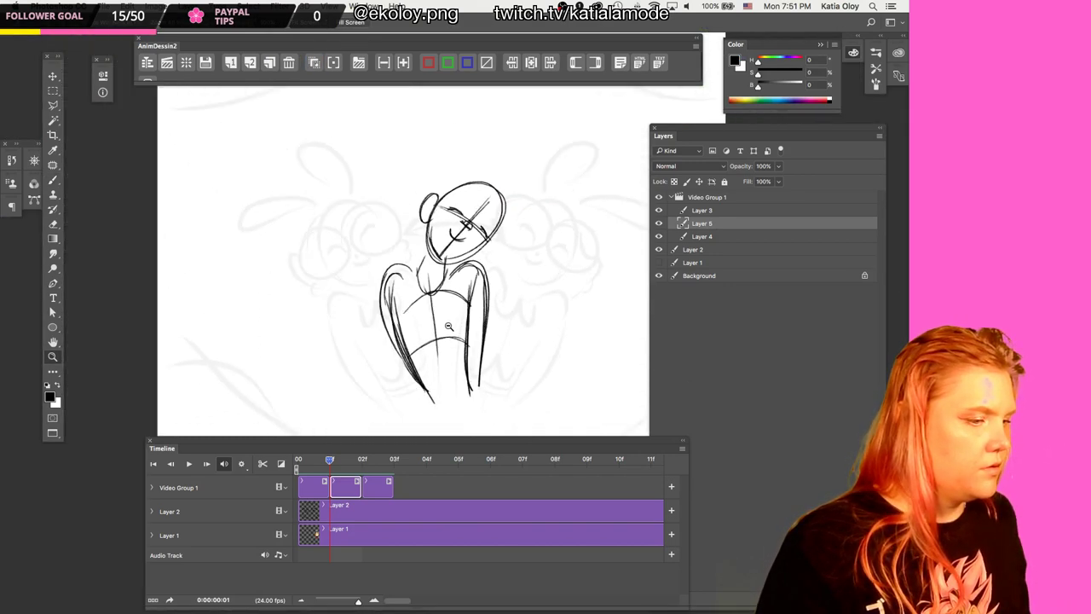
Check the last frame and swap the key-pose clips so Layer 3 comes first and Layer 4 last
mouse_move(329, 463)
mouse_down()
mouse_move(283, 463)
mouse_move(362, 466)
mouse_up()
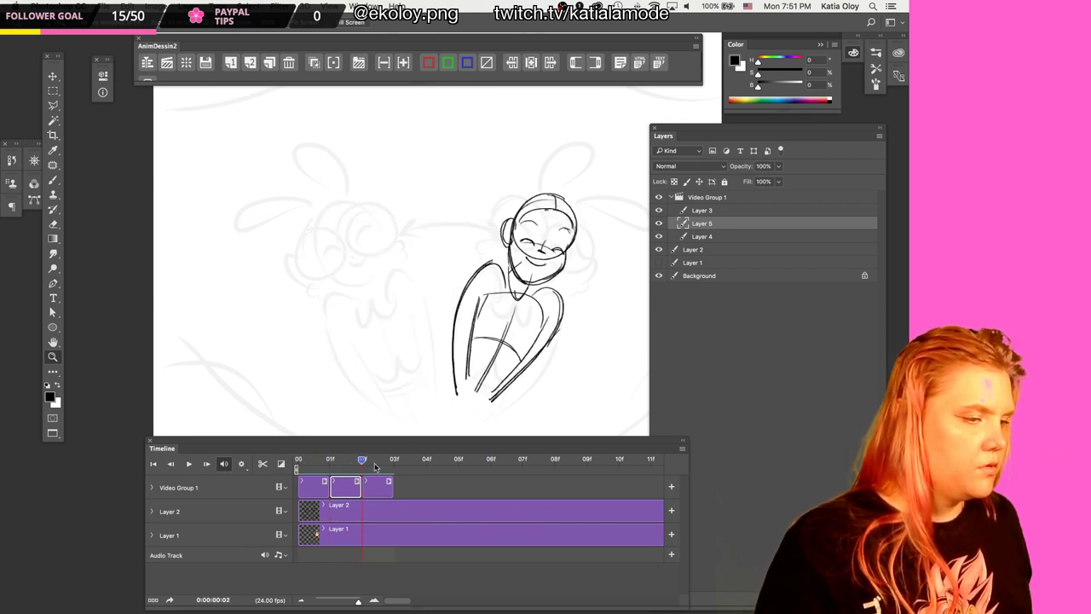
mouse_move(300, 488)
mouse_down()
mouse_move(298, 466)
mouse_move(330, 467)
mouse_move(345, 491)
mouse_up()
mouse_move(335, 491)
mouse_down()
mouse_move(298, 473)
mouse_move(393, 474)
mouse_move(292, 472)
mouse_move(331, 471)
mouse_up()
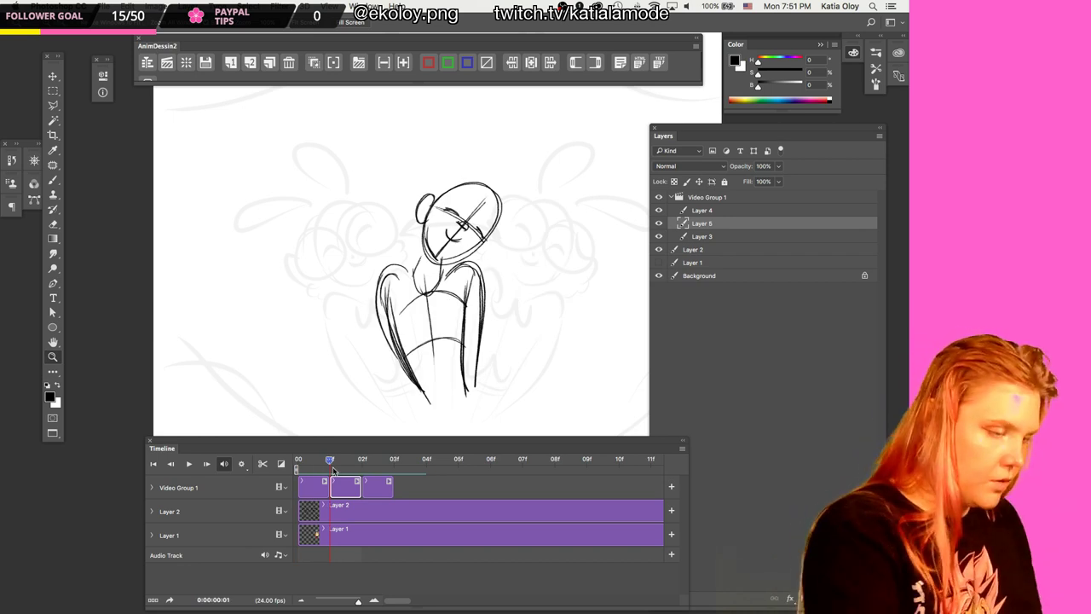
Lasso the in-between bunny's head on Layer 5, move it slightly down toward the shoulders and deselect it
key(l)
click(484, 162)
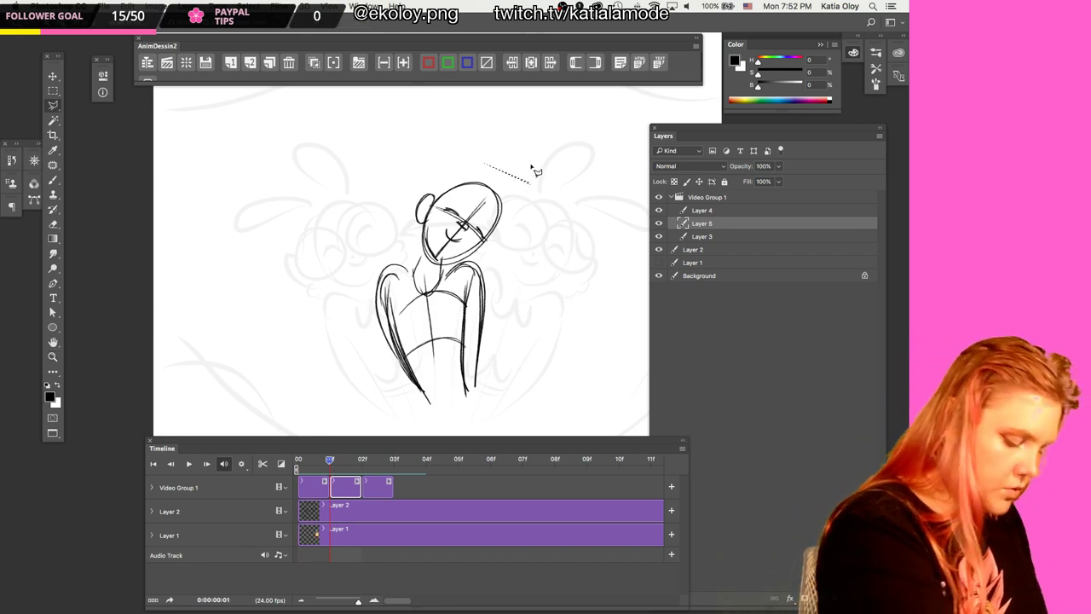
key(shift+l)
key(shift+l)
mouse_move(450, 264)
mouse_down()
mouse_move(515, 231)
mouse_move(486, 155)
mouse_up()
drag(478, 235, 481, 238)
key(super+d)
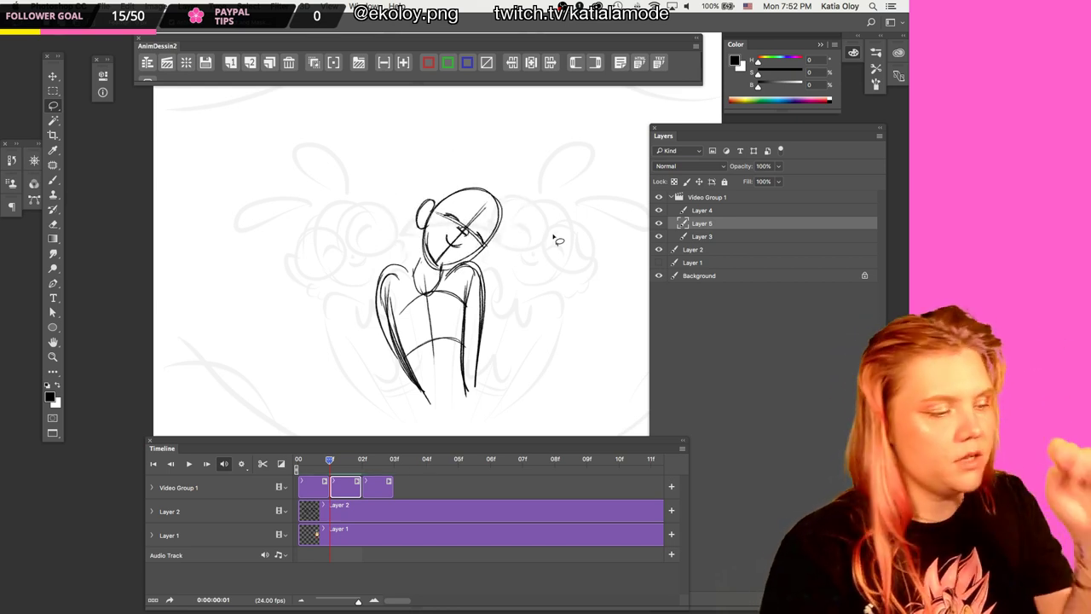
Play the three-frame animation from the start and scrub through its frames to check the motion
click(298, 460)
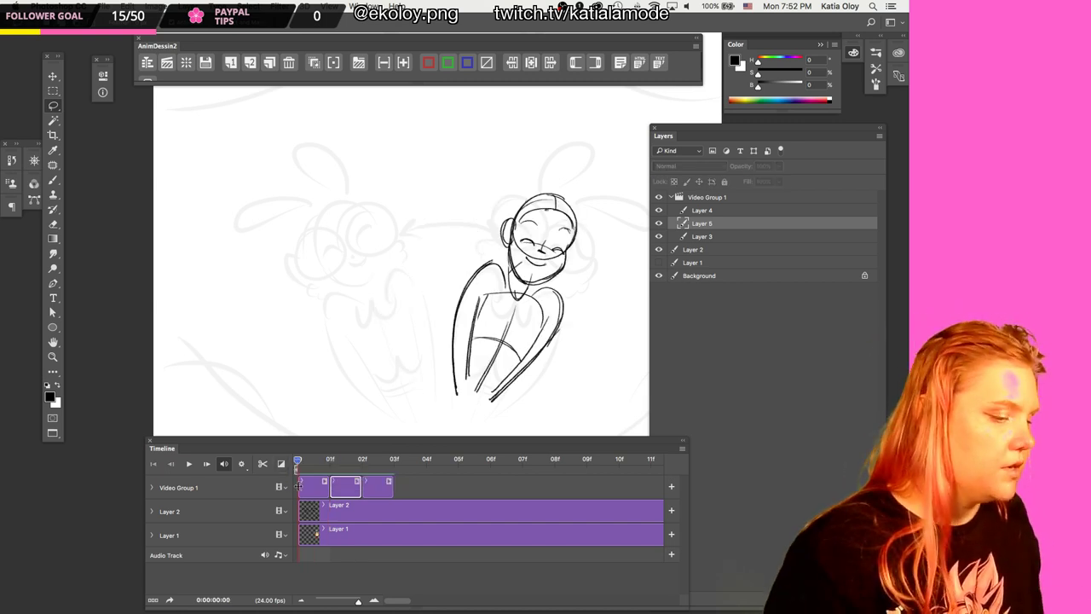
key(space)
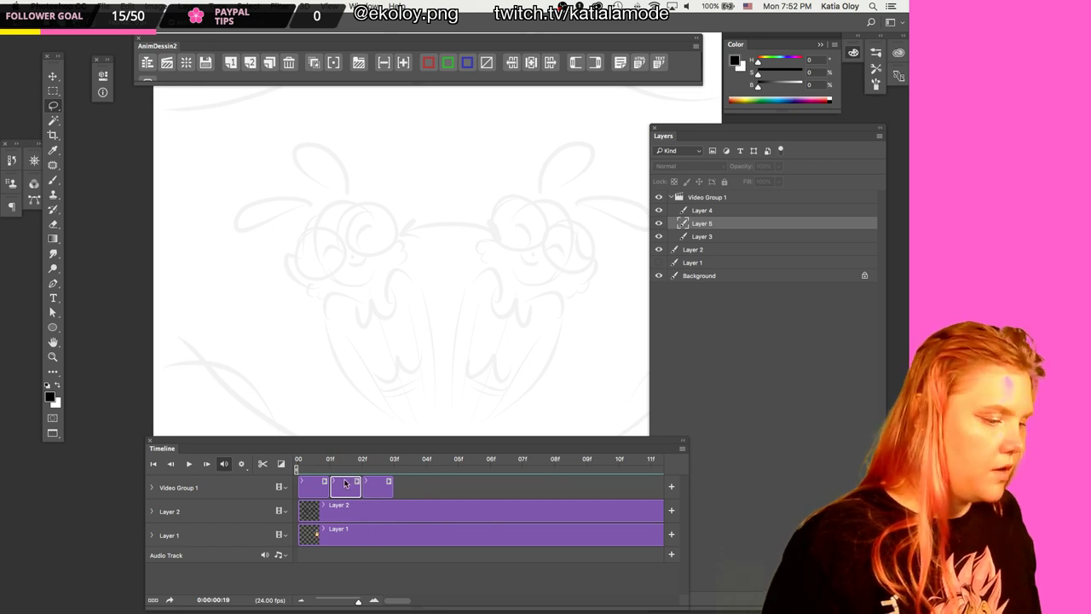
mouse_move(303, 468)
mouse_down()
mouse_move(362, 465)
mouse_move(324, 462)
mouse_up()
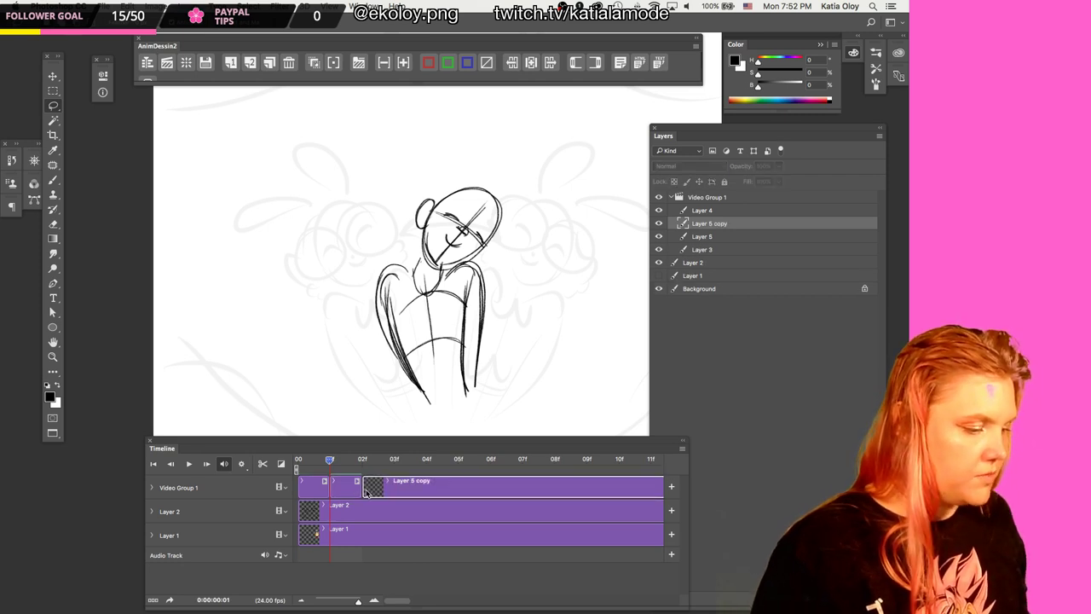
click(711, 282)
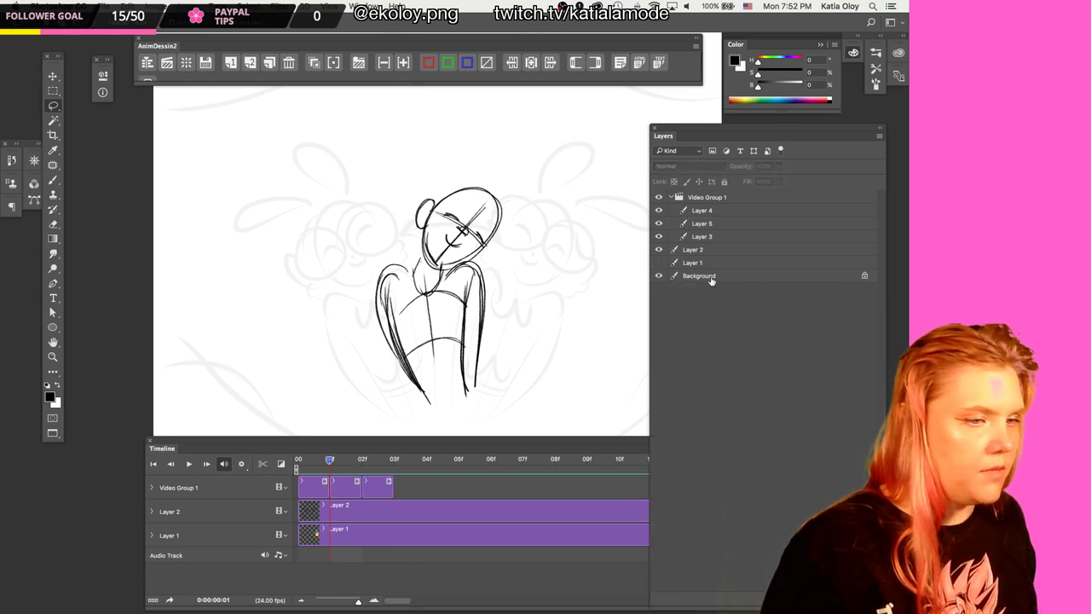
click(711, 225)
key(super+j)
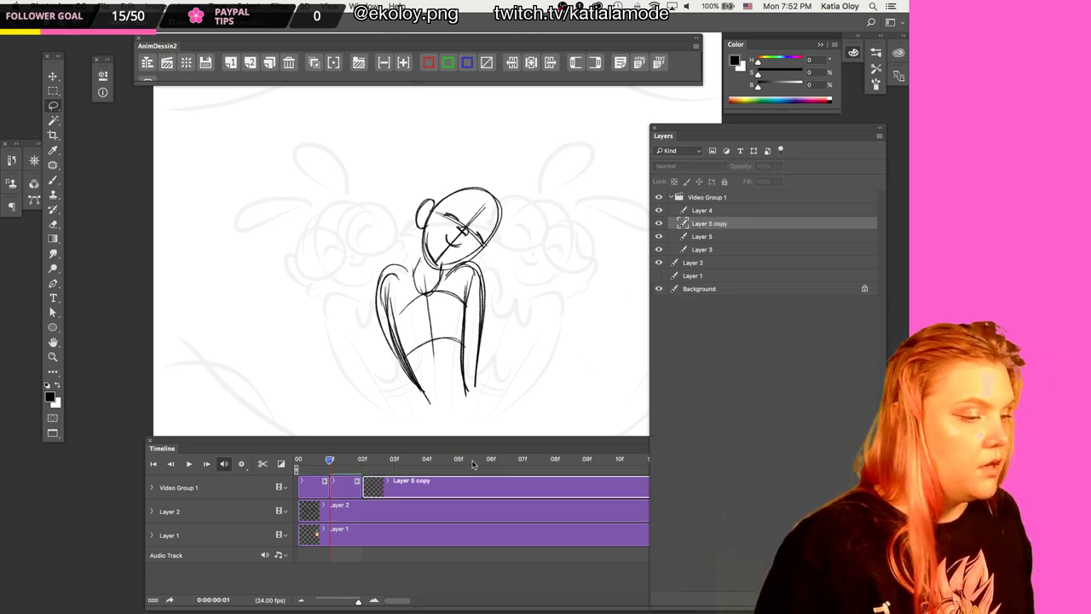
key(super+z)
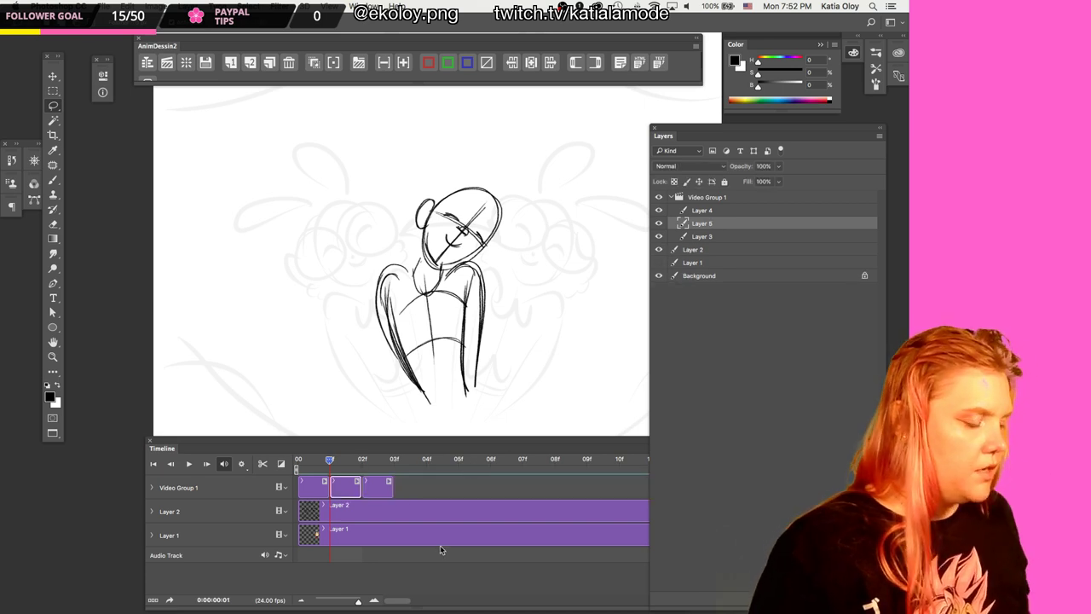
Copy the whole Layer 5 drawing and paste it into a new one-frame layer added after the last clip
key(m)
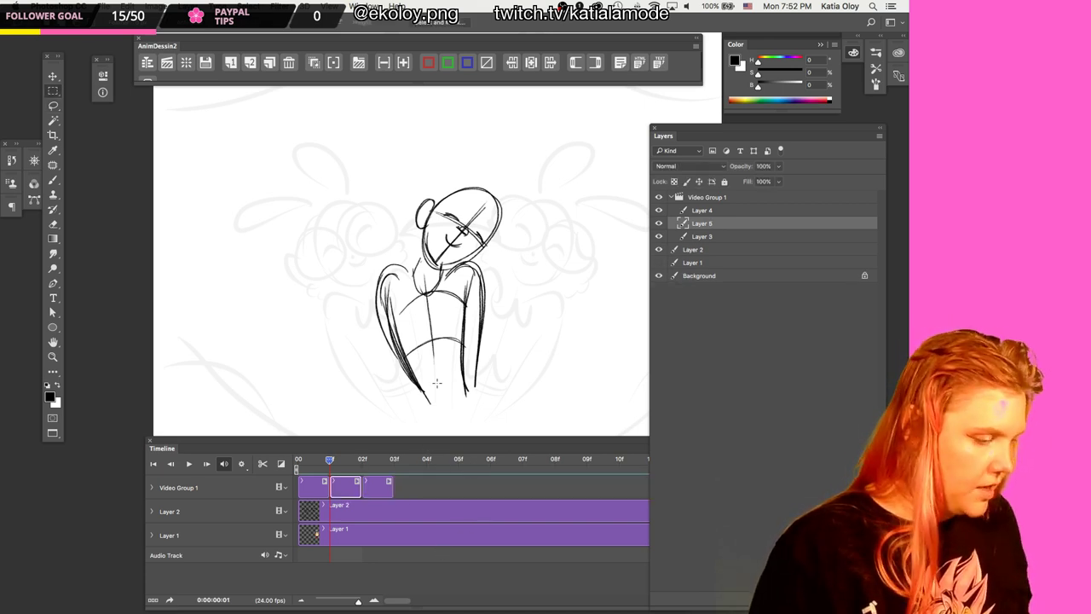
click(395, 464)
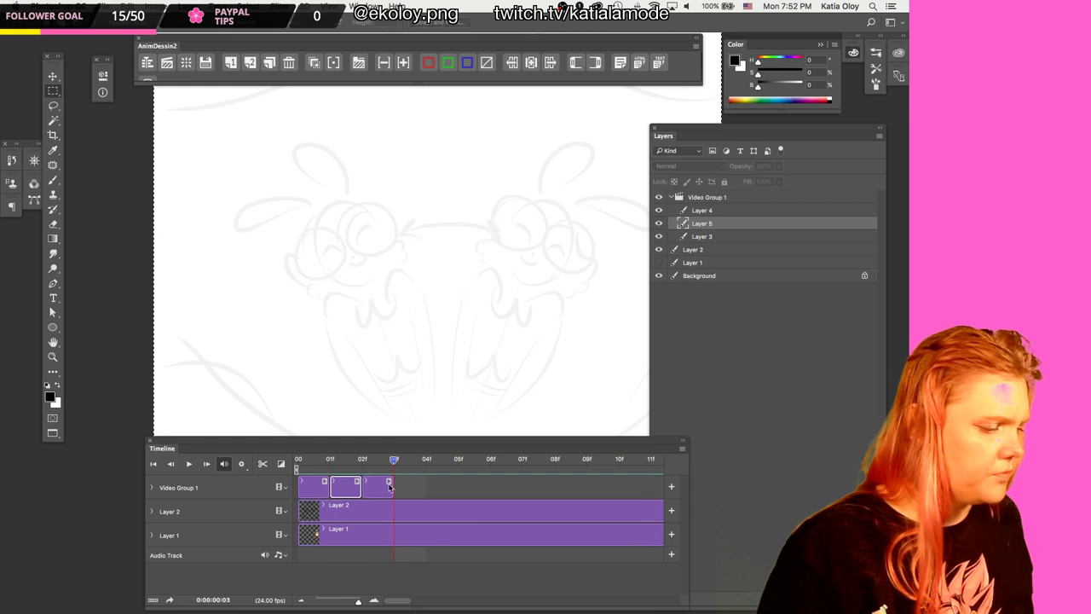
click(388, 487)
click(232, 63)
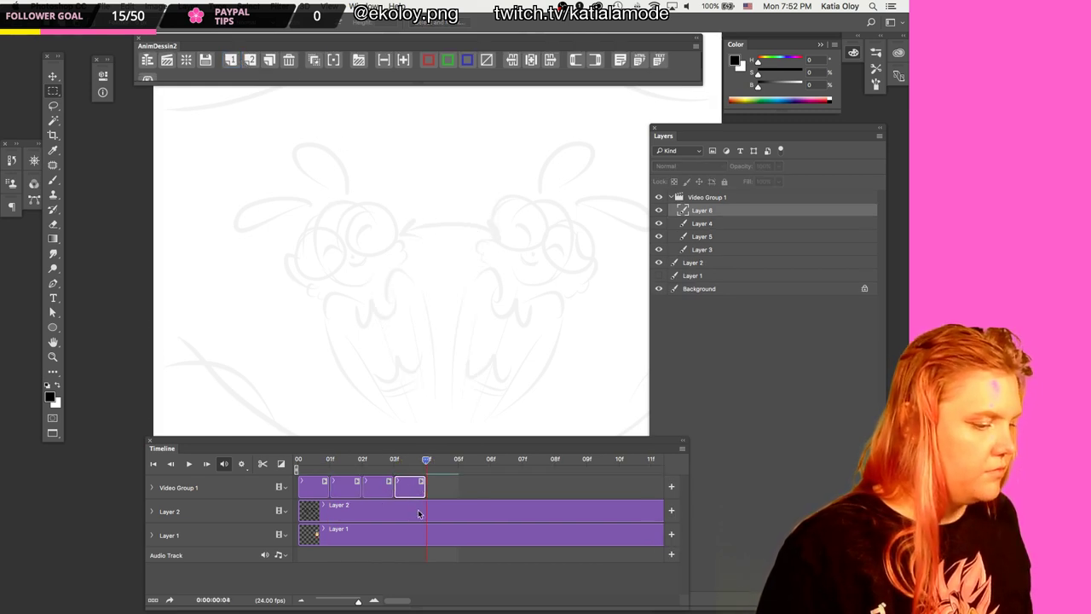
click(403, 463)
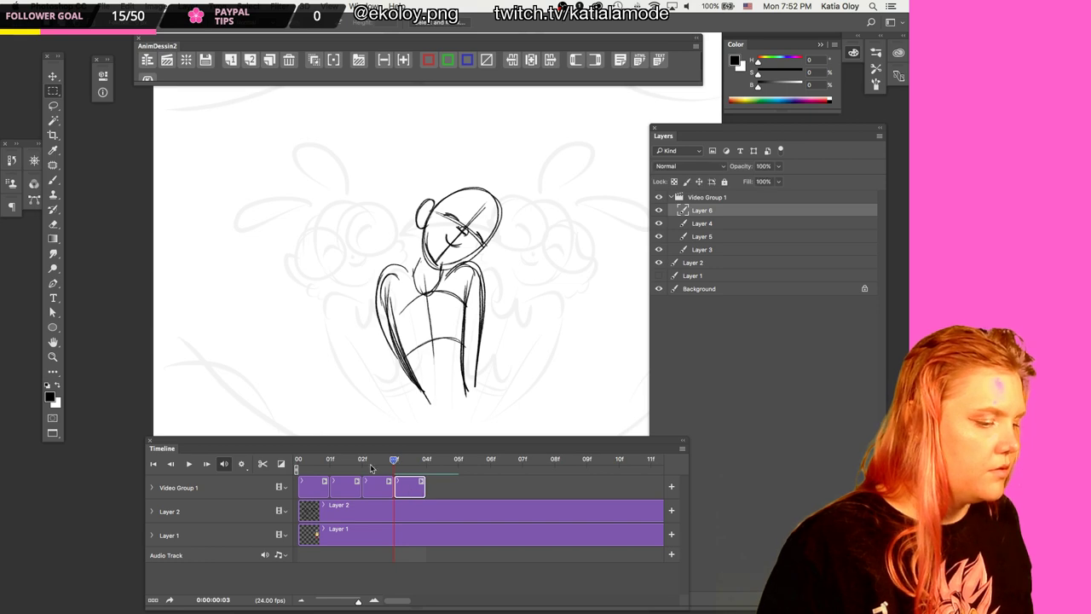
Try flipping the pasted Layer 6 drawing horizontally and undo the flip
key(space)
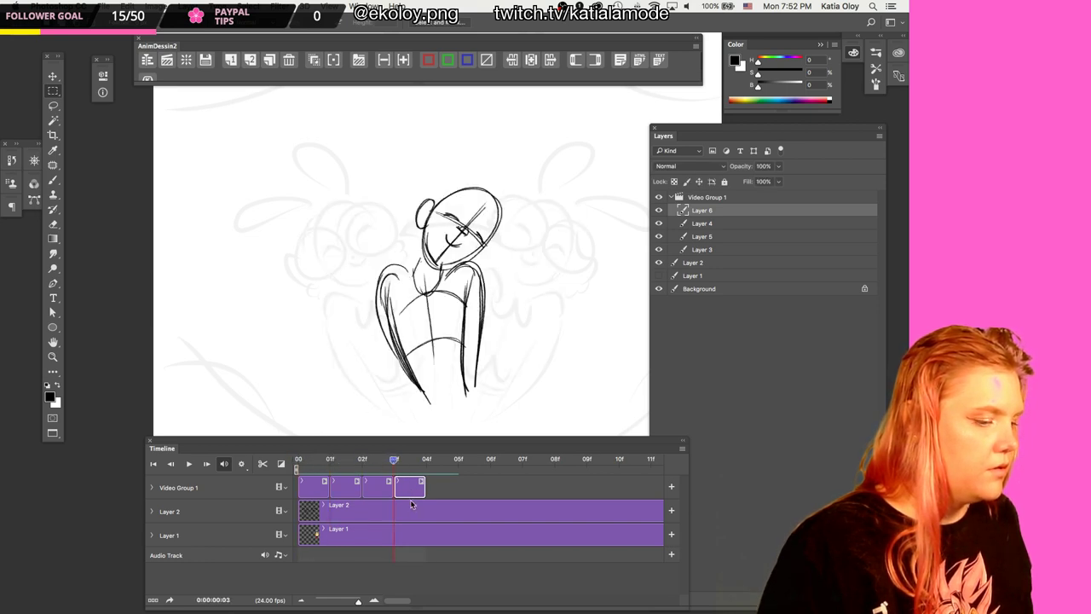
click(154, 6)
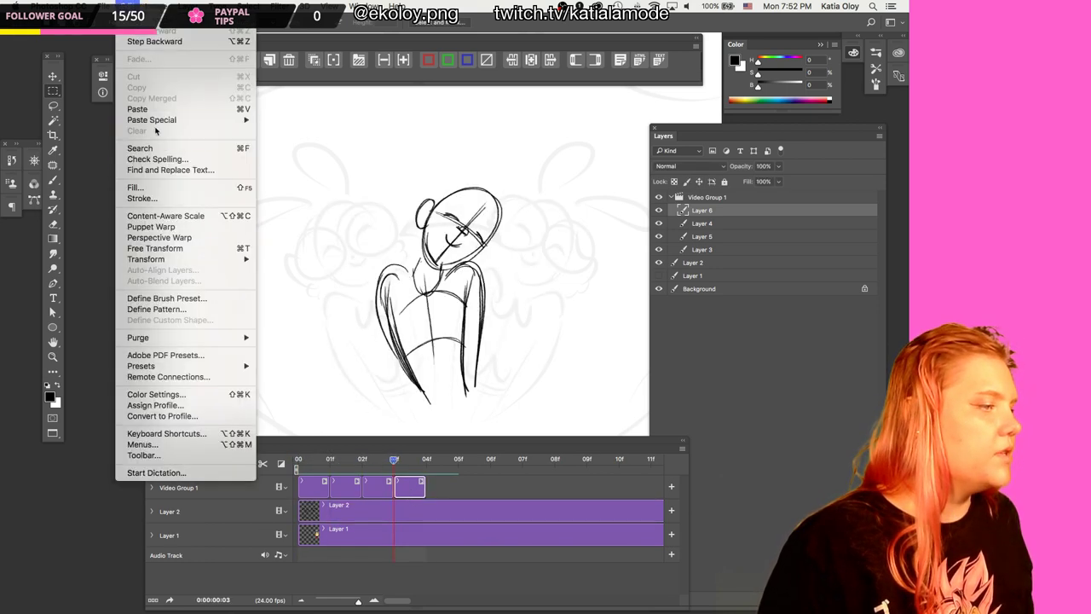
mouse_move(198, 260)
click(305, 388)
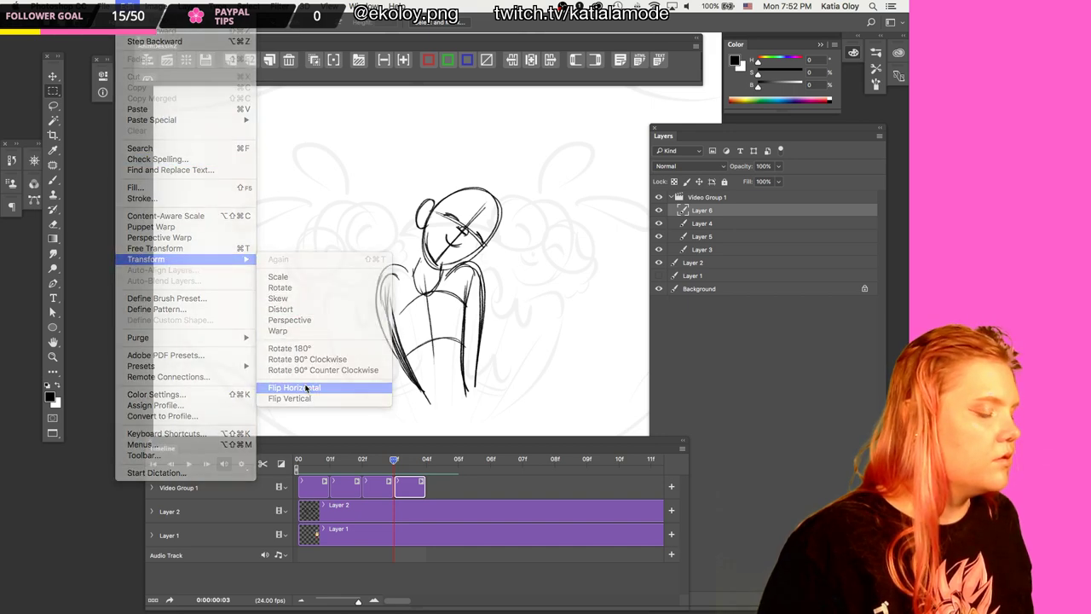
key(super+z)
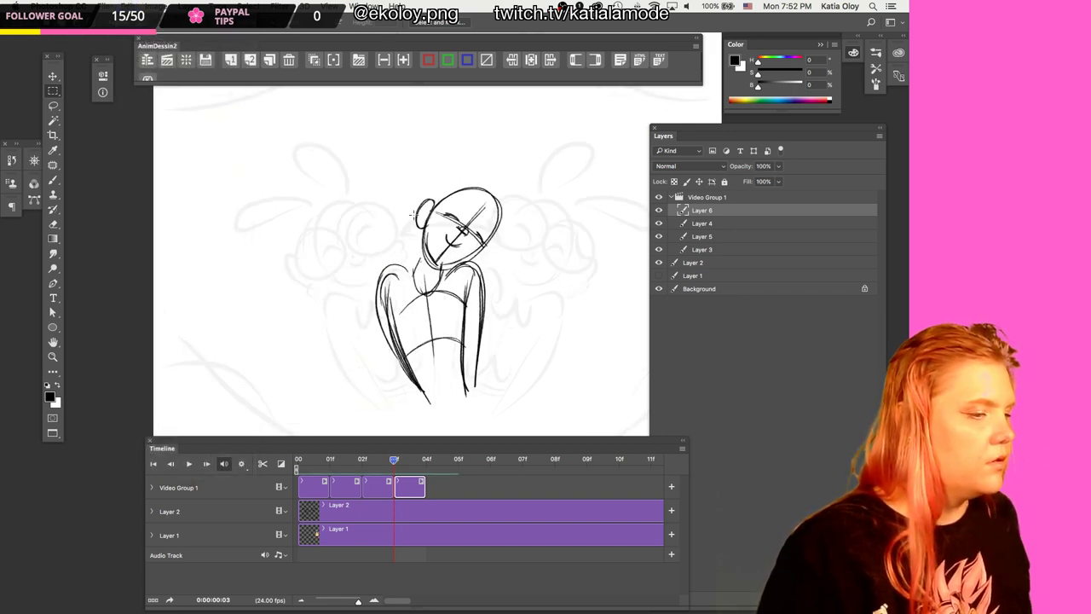
Try moving the pasted Layer 6 drawing, undo the move and delete the Layer 6 clip
key(v)
click(154, 5)
mouse_move(128, 5)
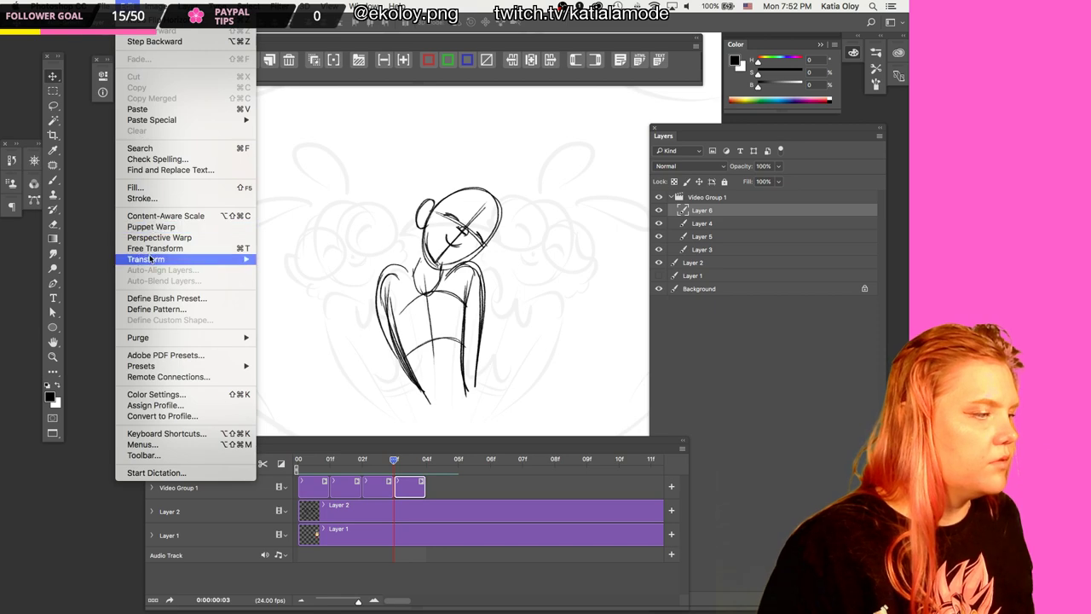
mouse_move(181, 260)
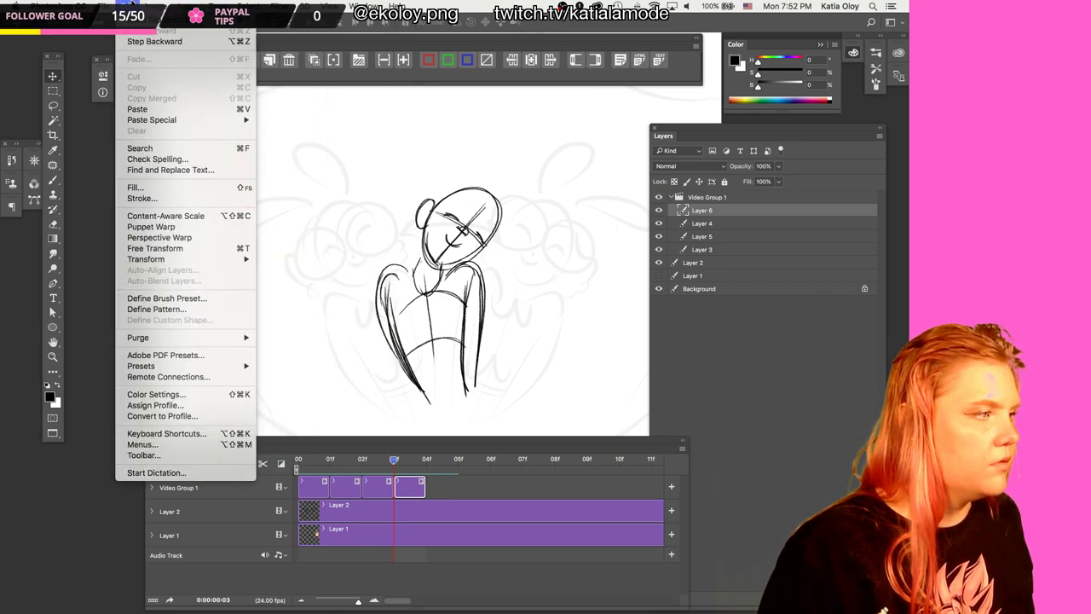
click(131, 3)
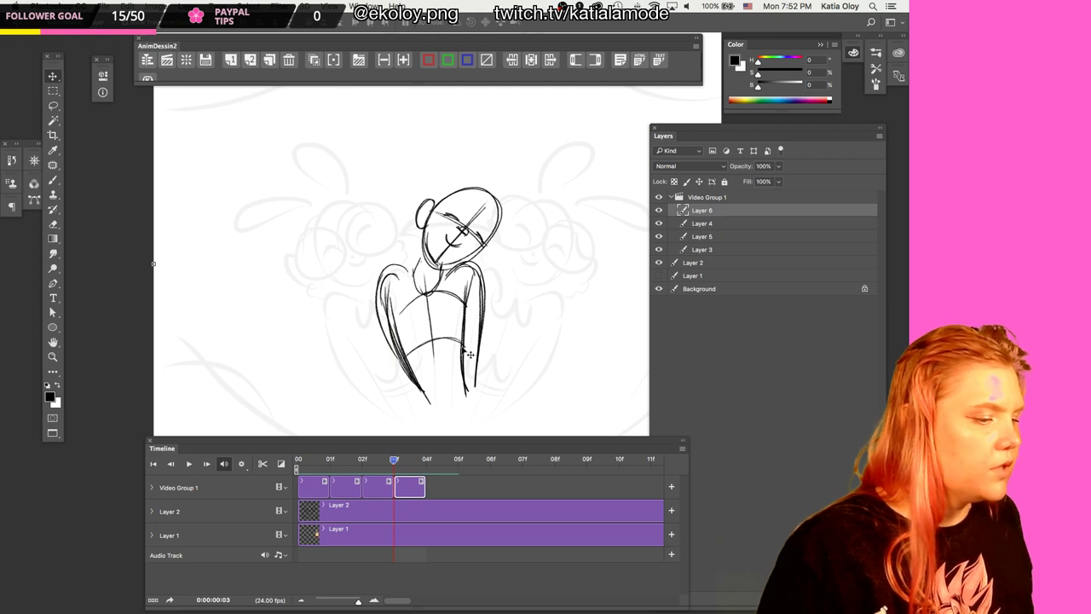
drag(465, 348, 405, 378)
key(super+z)
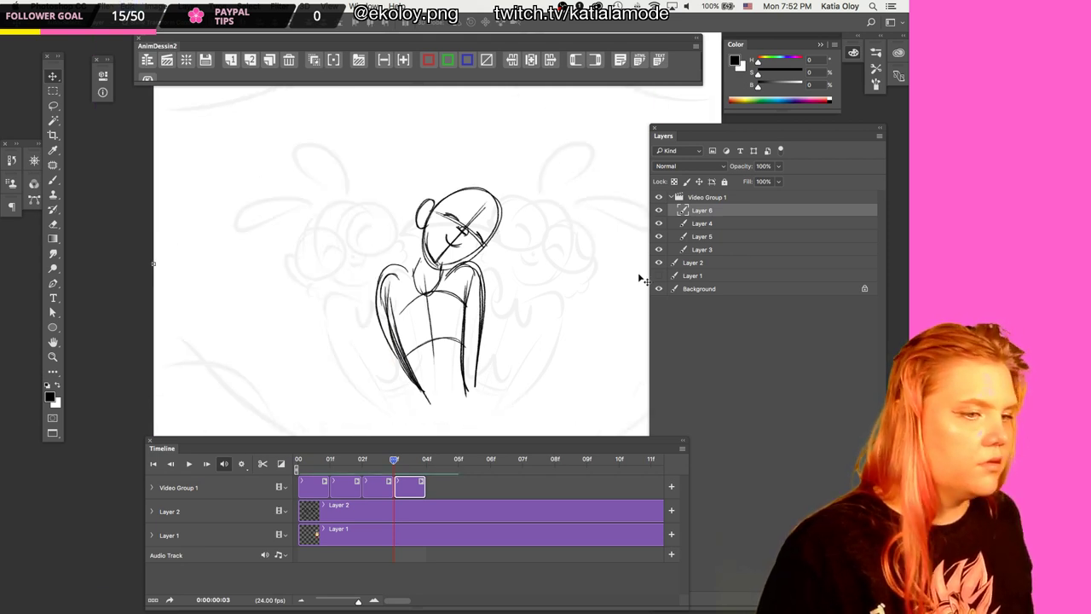
key(BackSpace)
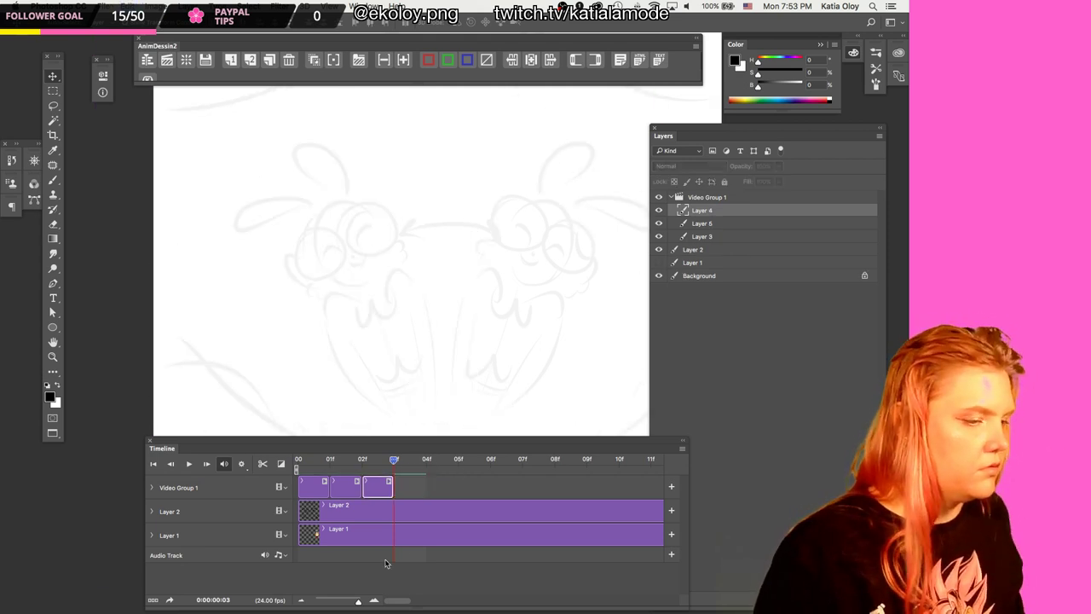
Hide the Layer 2 rough sketch so only the animation drawings show
click(153, 511)
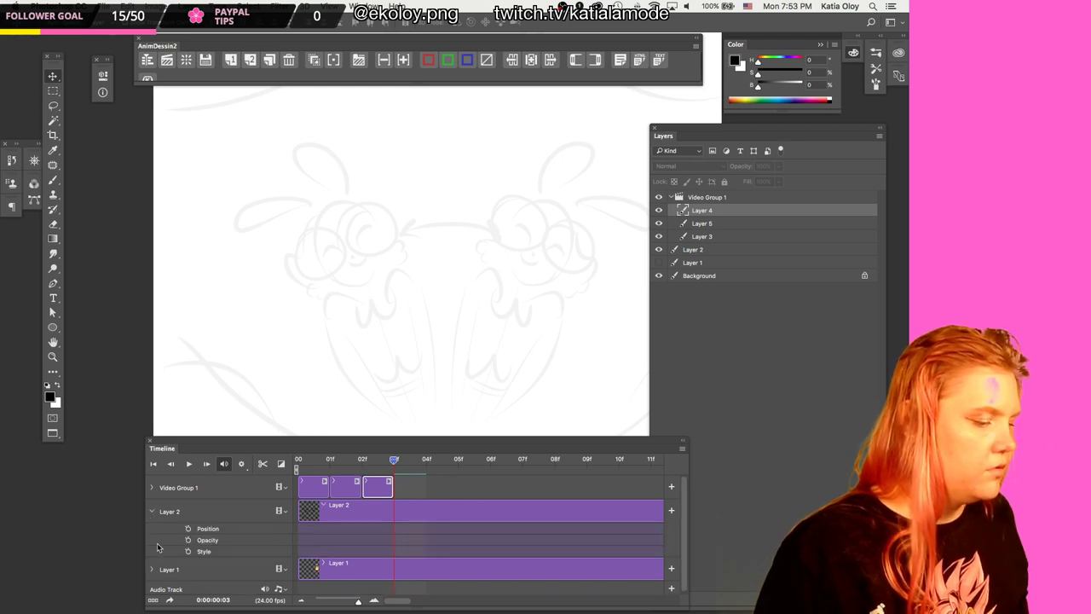
click(154, 513)
click(658, 249)
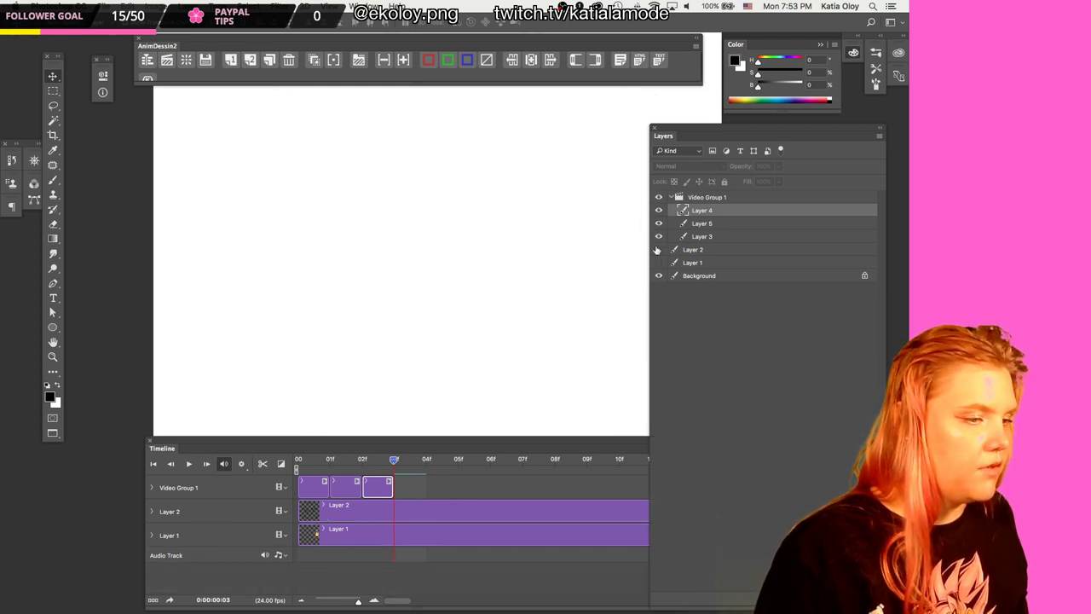
Try adding a new one-frame layer at frame 3 with the in-between clip selected, and undo it
mouse_move(336, 462)
mouse_down()
mouse_move(297, 463)
mouse_move(331, 461)
mouse_up()
click(345, 489)
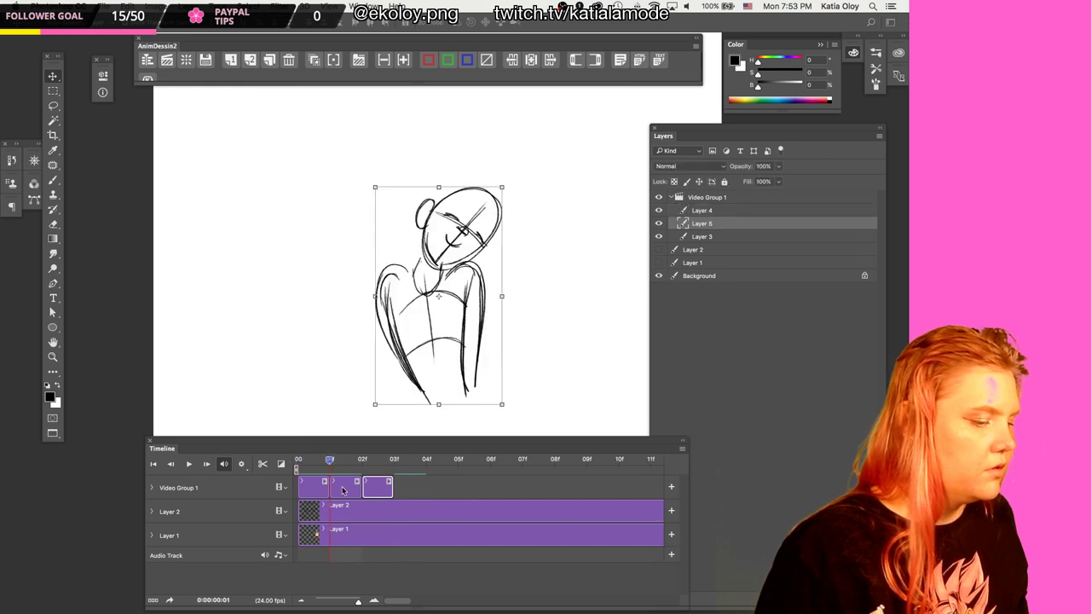
click(390, 465)
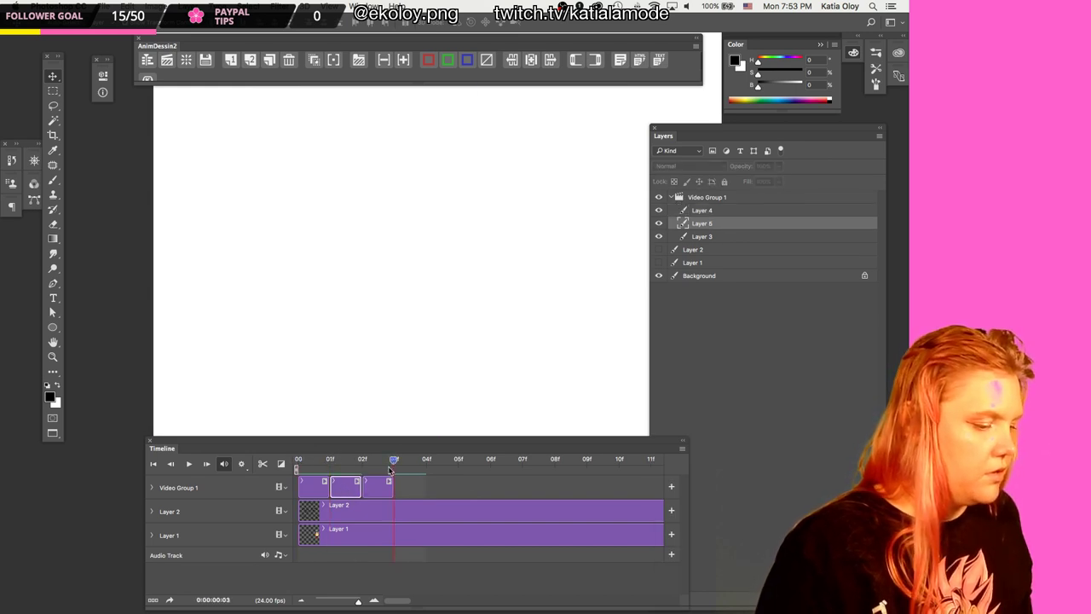
click(231, 61)
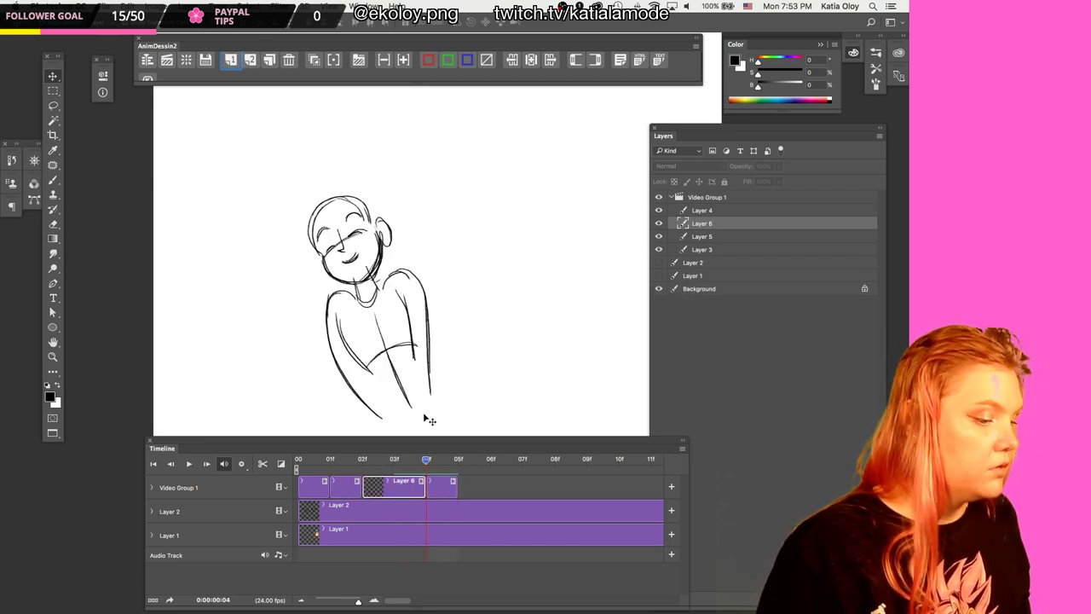
key(super+z)
Add a new empty one-frame layer after the last clip in the video group
click(452, 495)
click(230, 61)
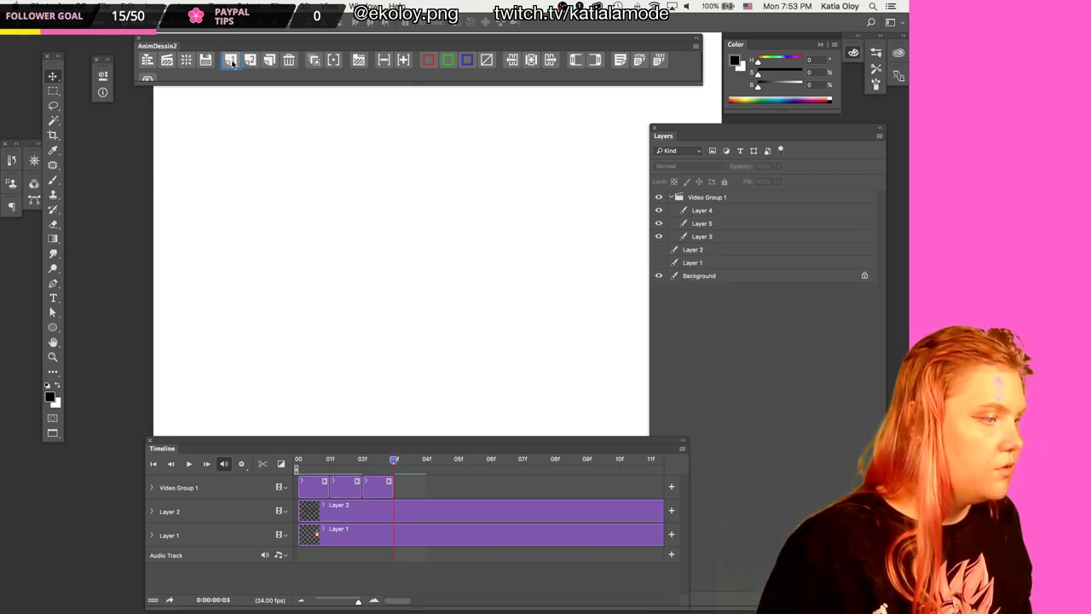
click(394, 461)
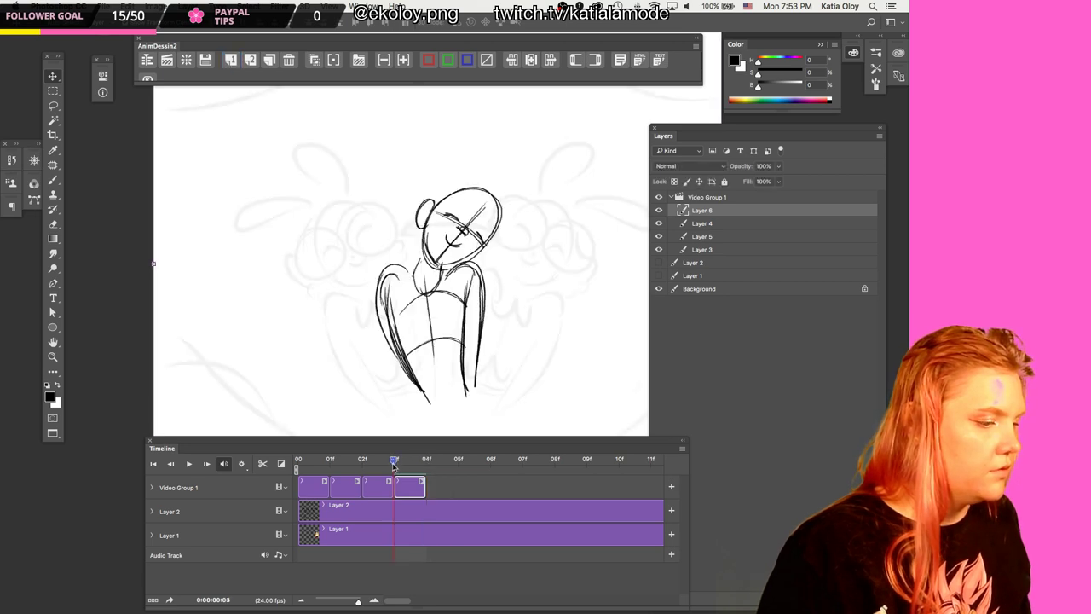
key(super+z)
click(362, 460)
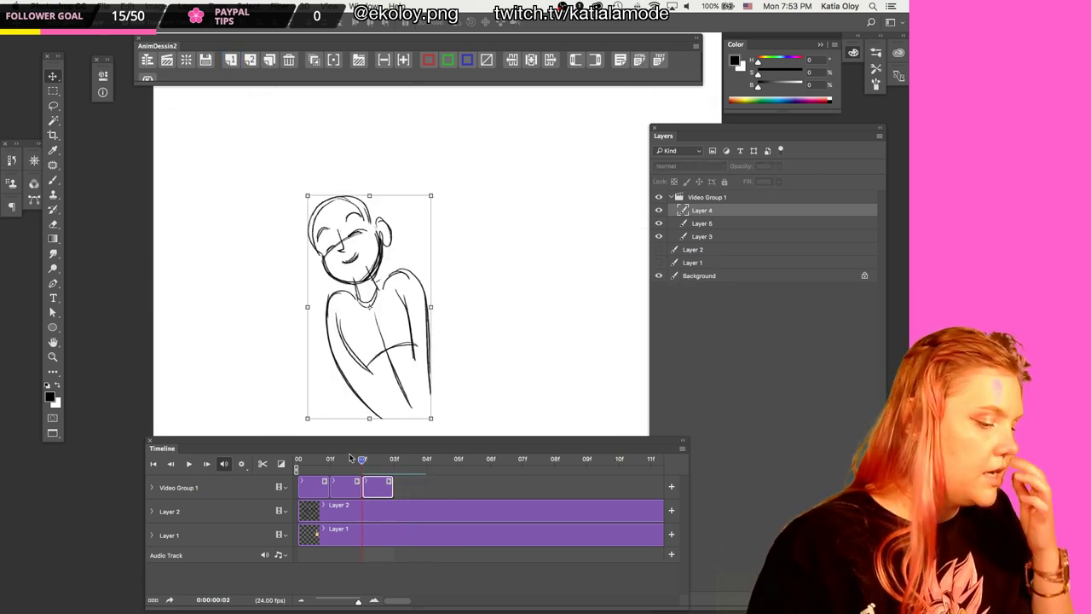
key(super+z)
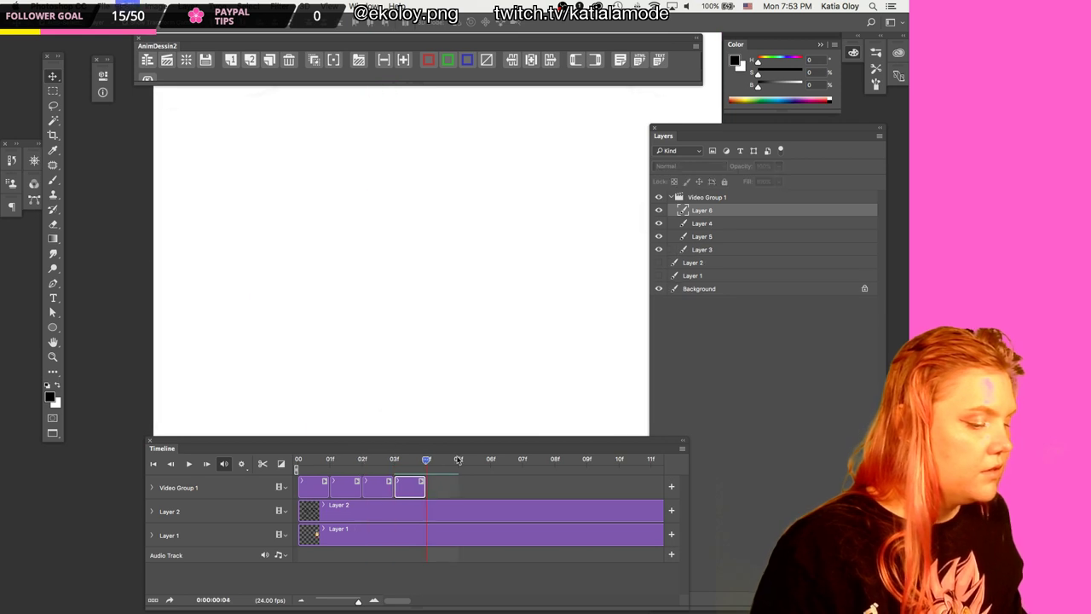
Copy the whole in-between drawing from Layer 5 and paste it into the Layer 6 clip at frame 3
drag(407, 453, 398, 454)
click(392, 462)
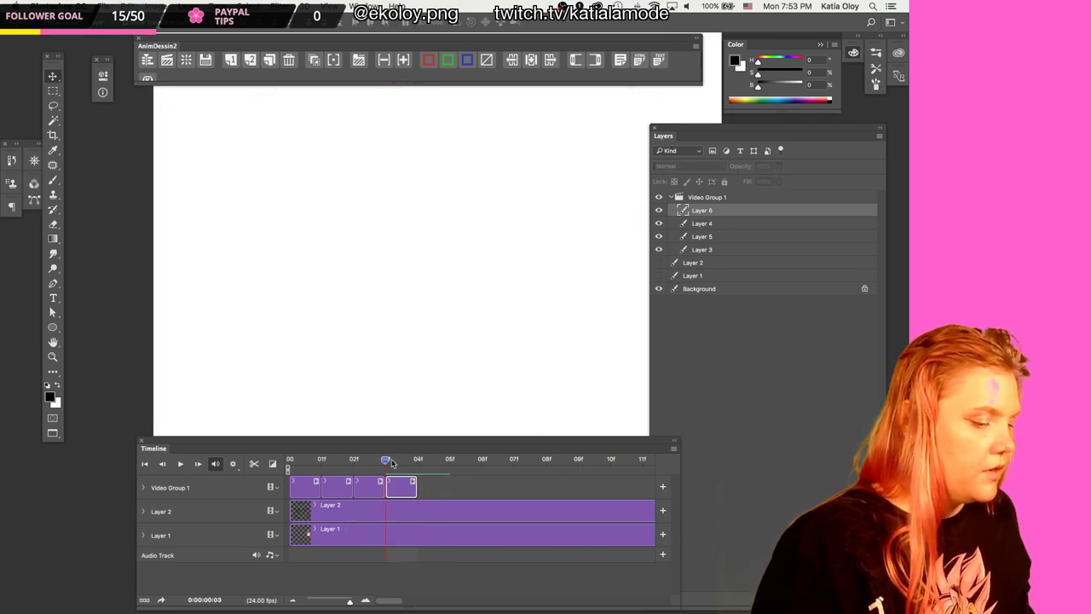
click(339, 484)
click(328, 461)
key(m)
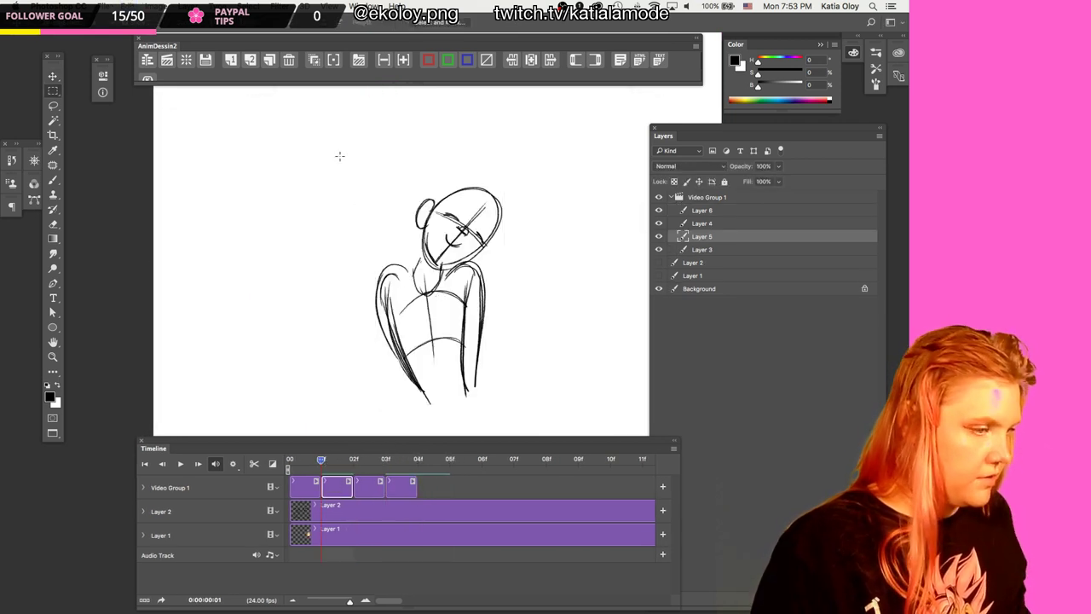
mouse_move(340, 156)
mouse_down()
mouse_move(520, 445)
mouse_move(527, 425)
mouse_up()
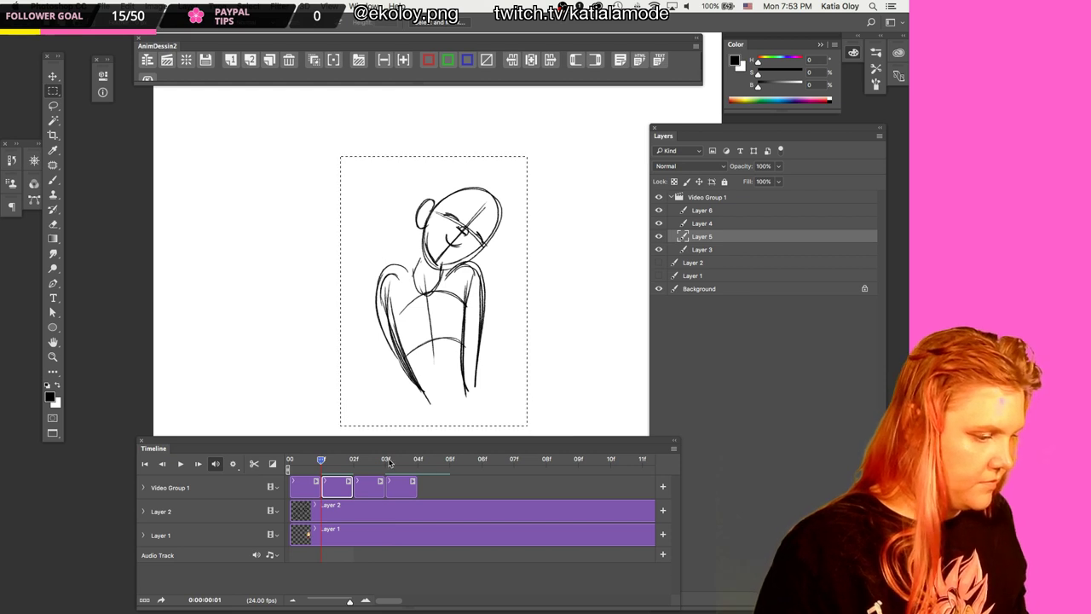
click(386, 462)
key(super+v)
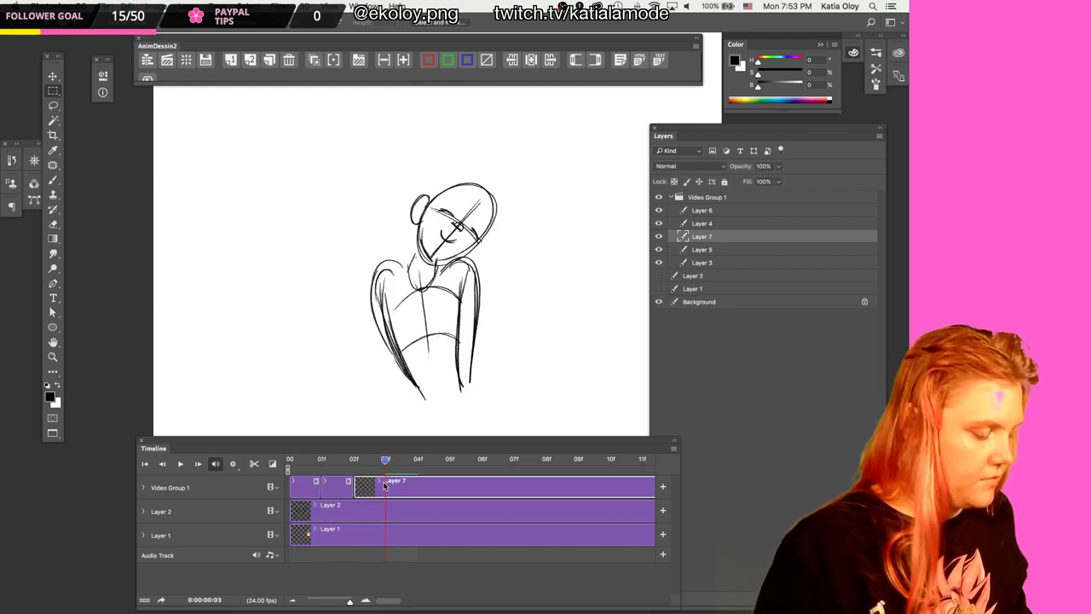
key(super+z)
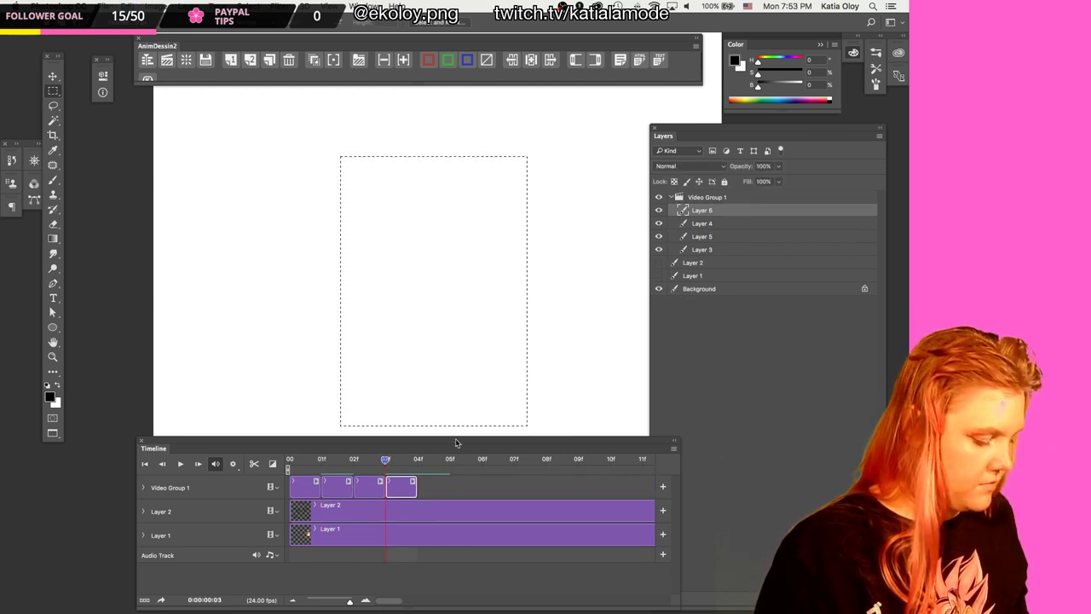
key(super+v)
Flip the Layer 6 drawing horizontally to mirror the in-between pose for the return swing
drag(488, 382, 482, 348)
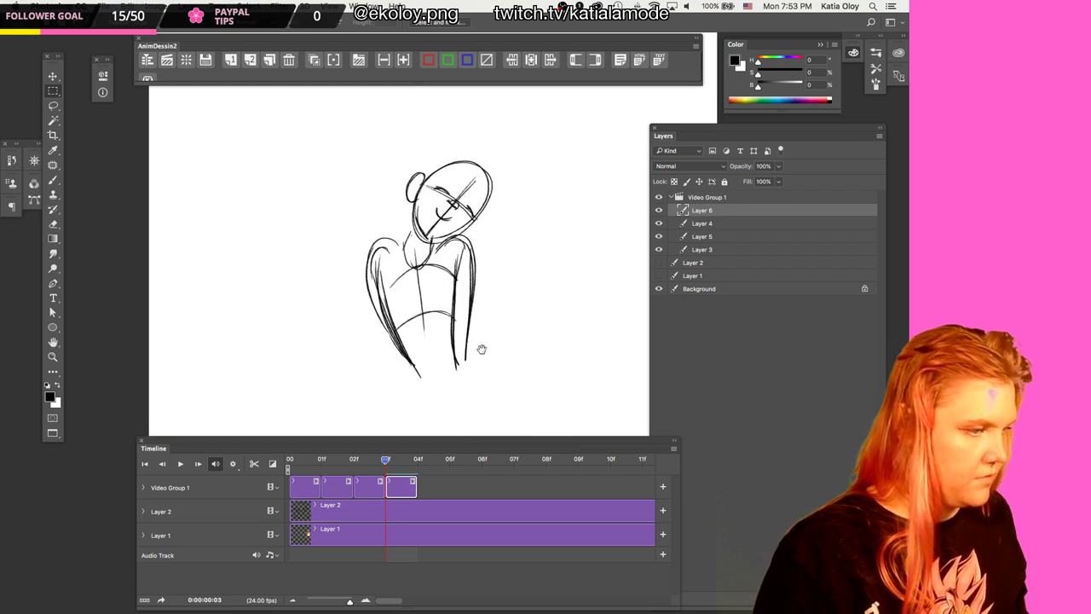
drag(359, 459, 382, 465)
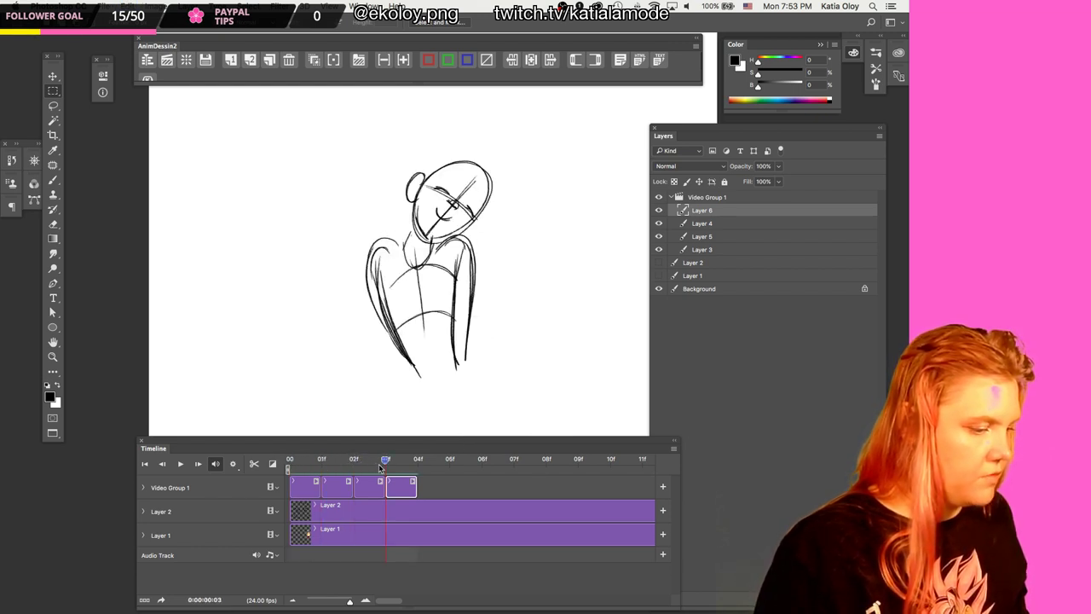
click(156, 6)
mouse_move(127, 6)
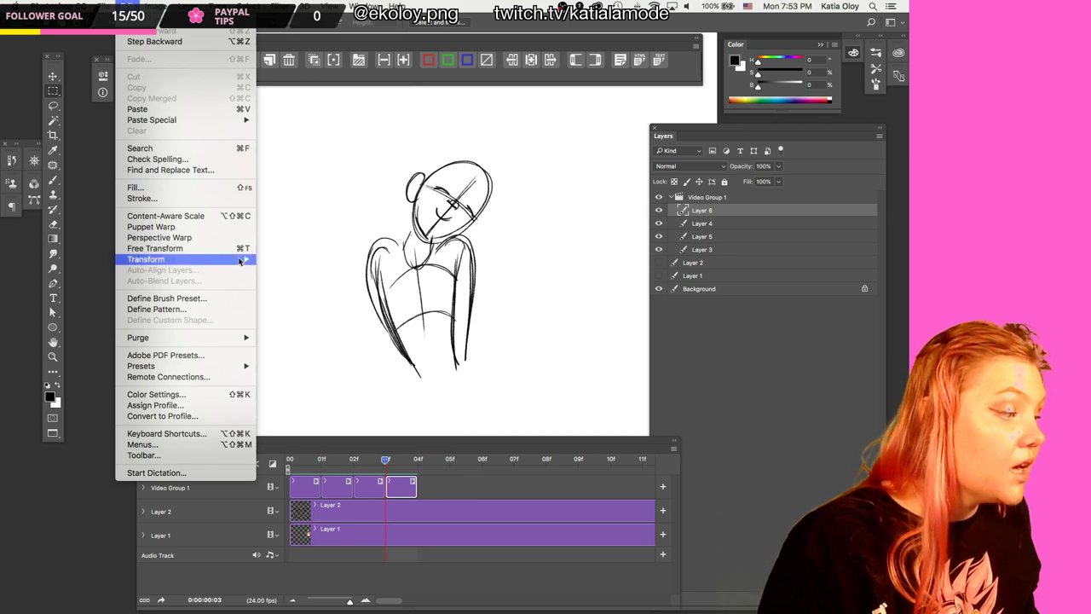
mouse_move(235, 262)
click(312, 387)
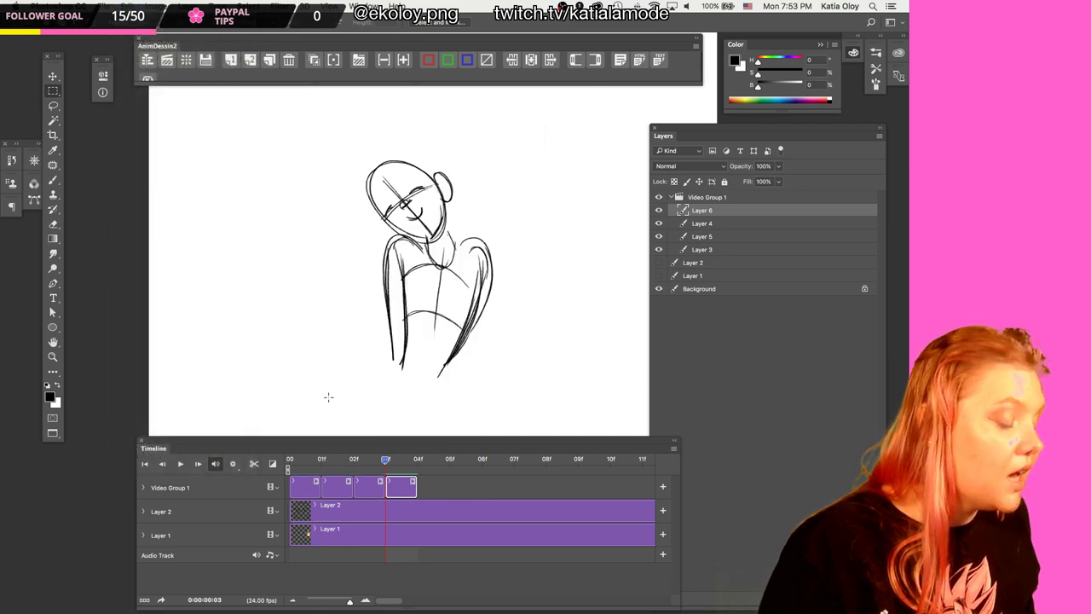
Select the Layer 2 and Layer 1 clips and trim their ends to match the end of the four-frame video group
click(290, 460)
mouse_move(300, 456)
mouse_down()
mouse_move(429, 463)
mouse_move(254, 452)
mouse_up()
mouse_move(347, 603)
mouse_down()
mouse_move(311, 603)
mouse_move(327, 604)
mouse_up()
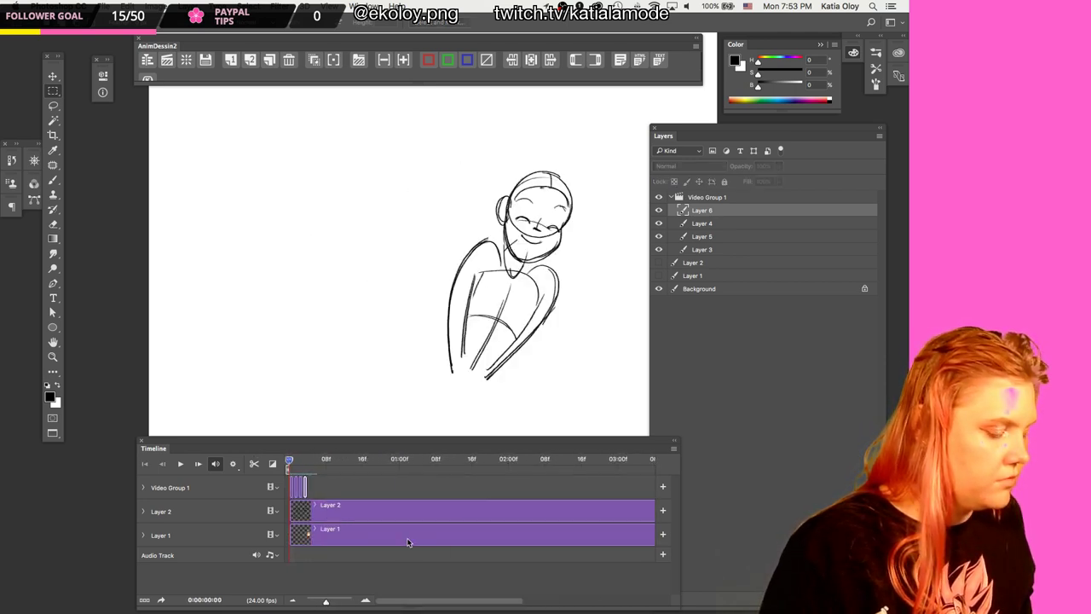
click(435, 507)
shift+click(428, 535)
scroll(480, 529, right, 5)
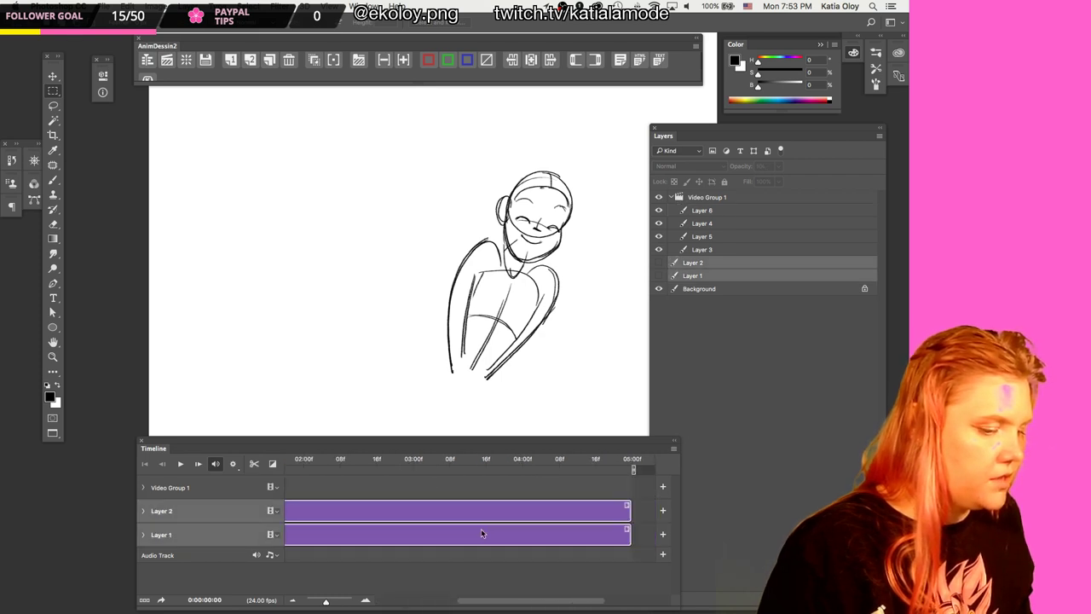
drag(462, 511, 28, 508)
drag(243, 519, 307, 514)
scroll(401, 527, right, 5)
drag(461, 533, 28, 501)
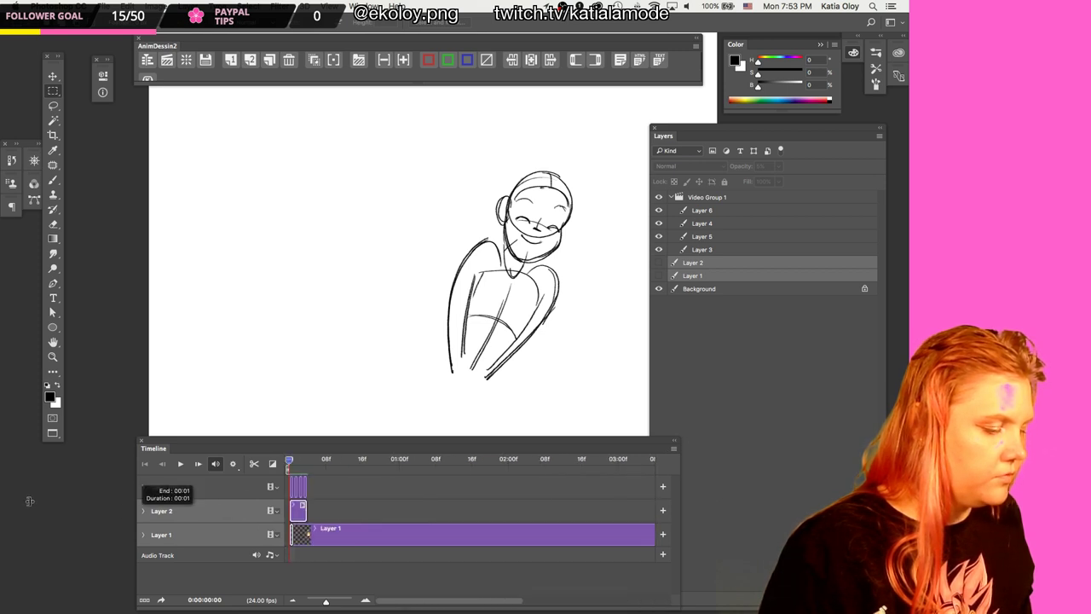
drag(277, 525, 308, 531)
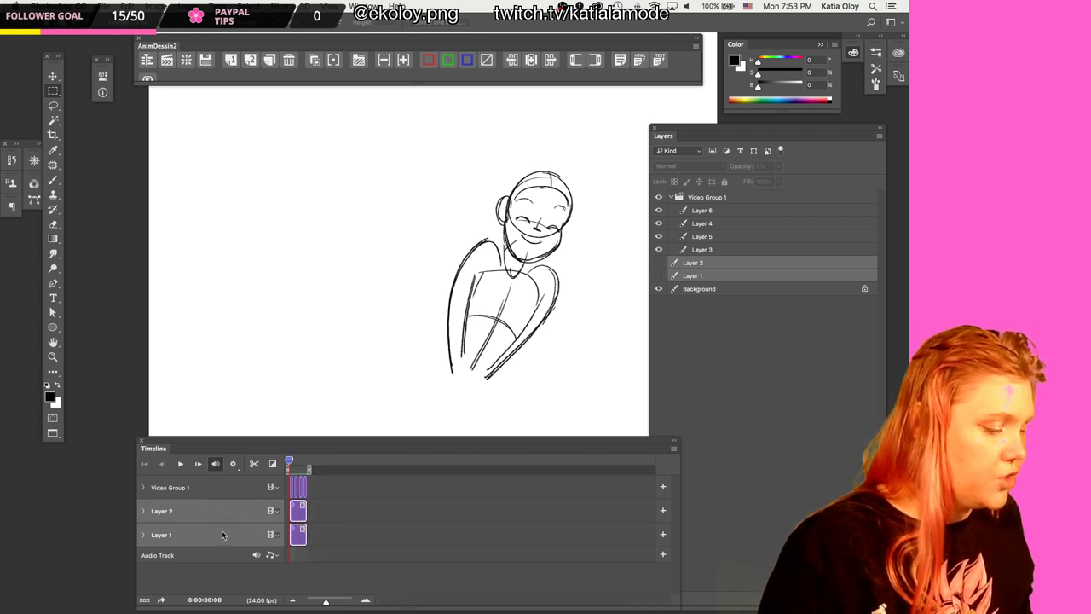
Delete the selected Layer 1 and Layer 2 and play the four-frame animation
key(Delete)
click(425, 562)
key(space)
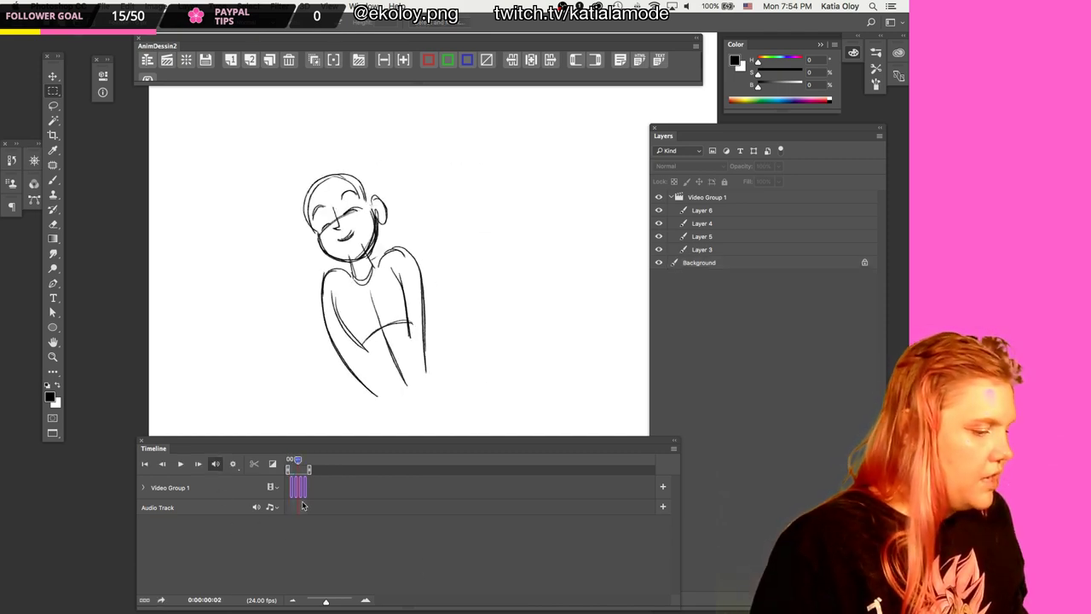
Select all four clips, from Layer 3 to Layer 6, and try adding a one-frame exposure with AnimDessin2
click(362, 602)
click(363, 602)
click(364, 603)
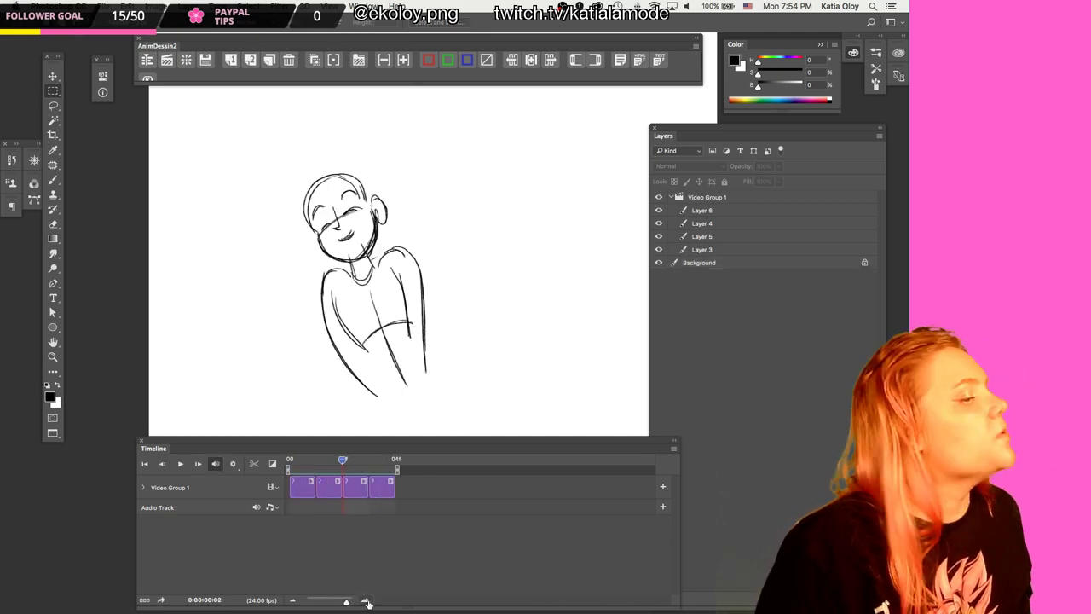
click(367, 603)
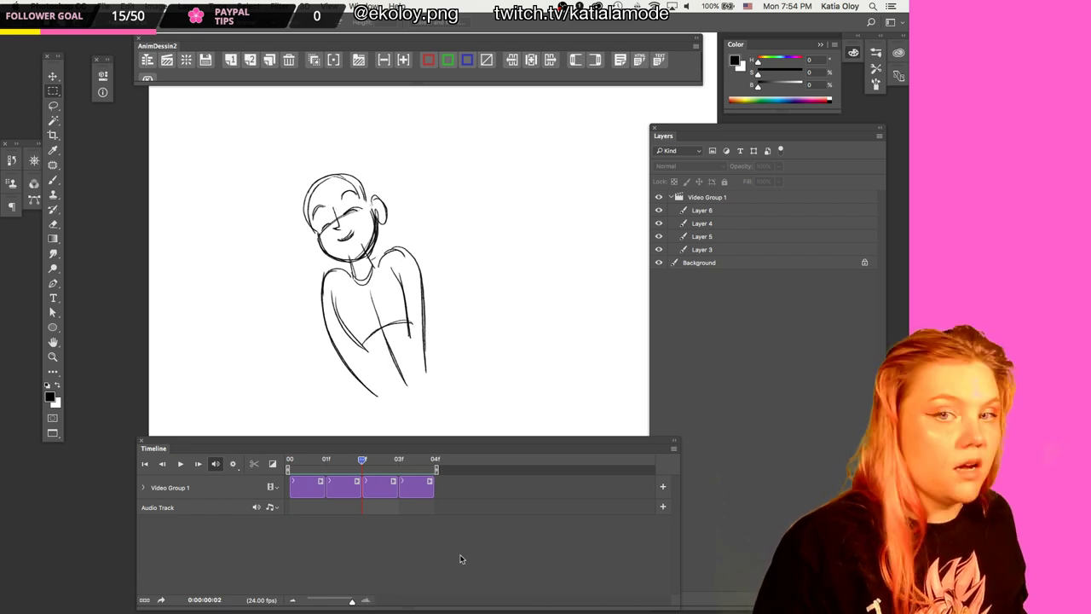
click(305, 484)
click(440, 493)
click(414, 490)
click(309, 485)
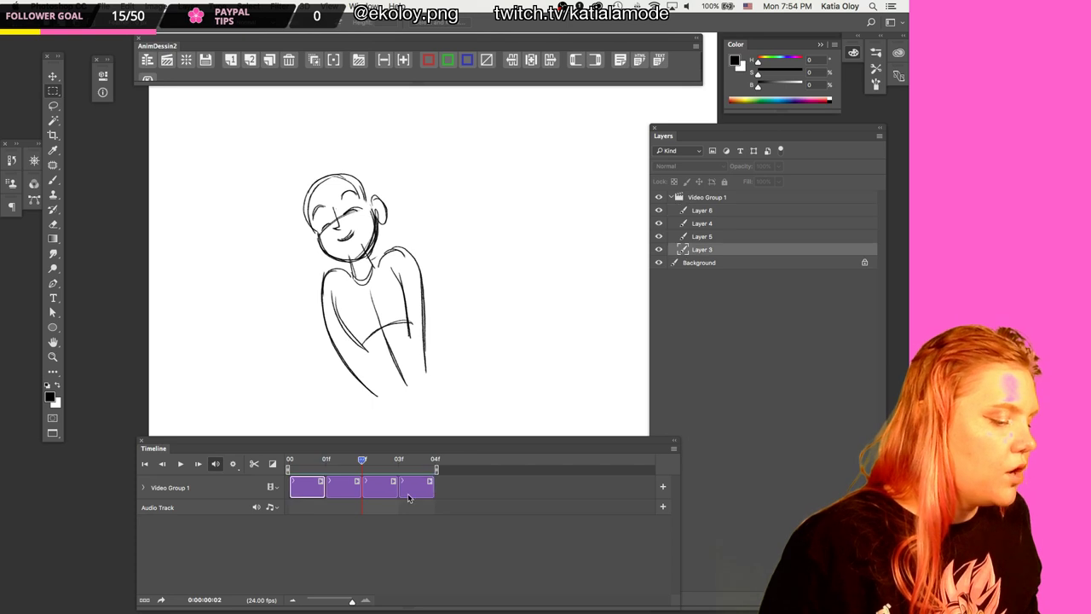
shift+click(430, 493)
click(231, 62)
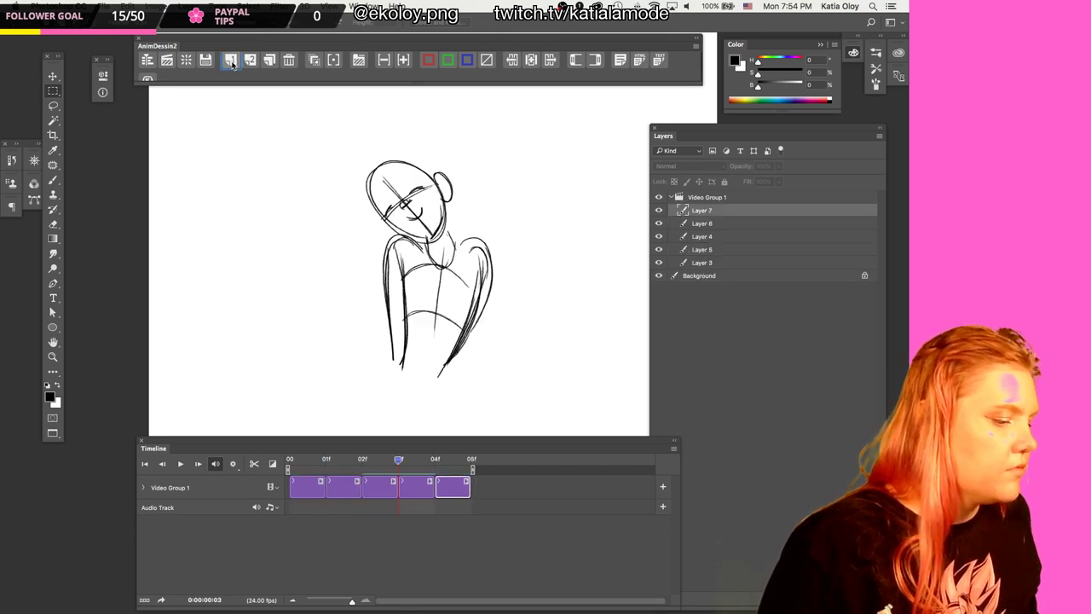
key(super+z)
click(314, 493)
click(333, 519)
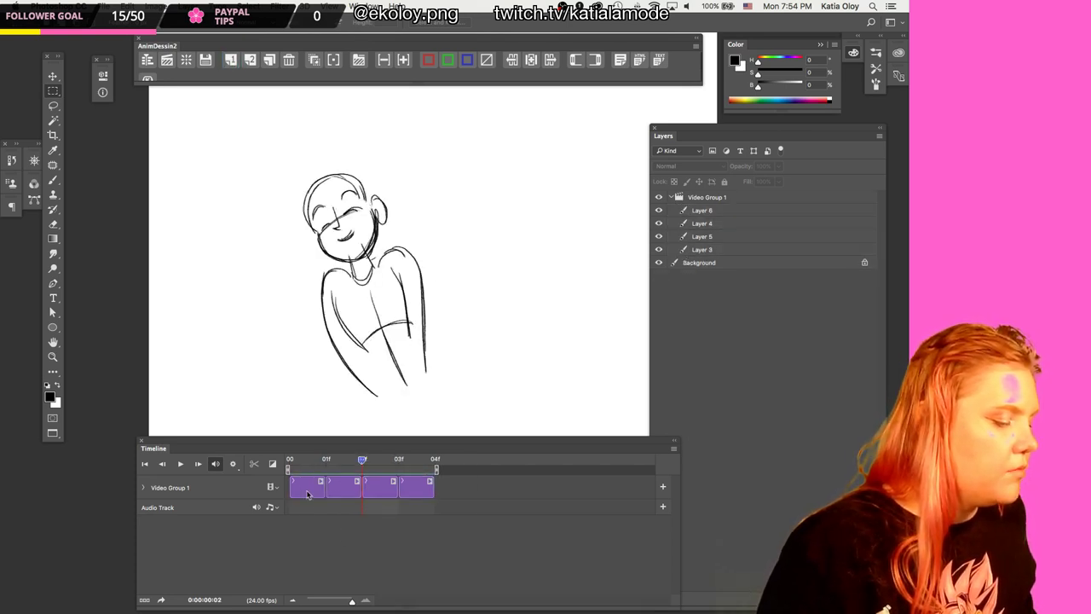
Select the Layer 3 clip and try the two-frame and one-frame exposure commands on it
click(307, 491)
click(250, 60)
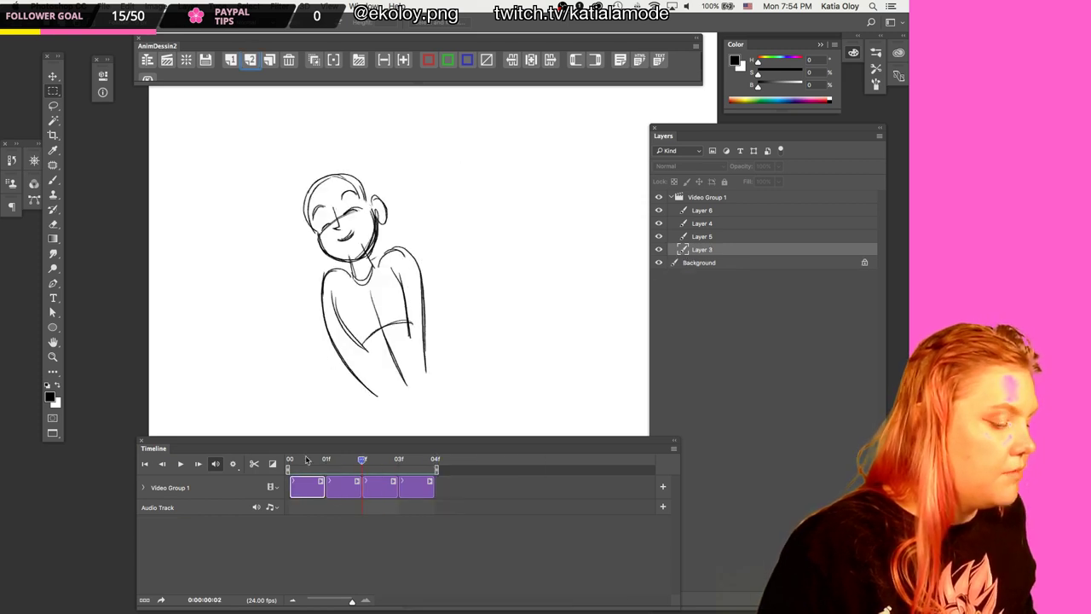
click(231, 61)
key(super+alt+z)
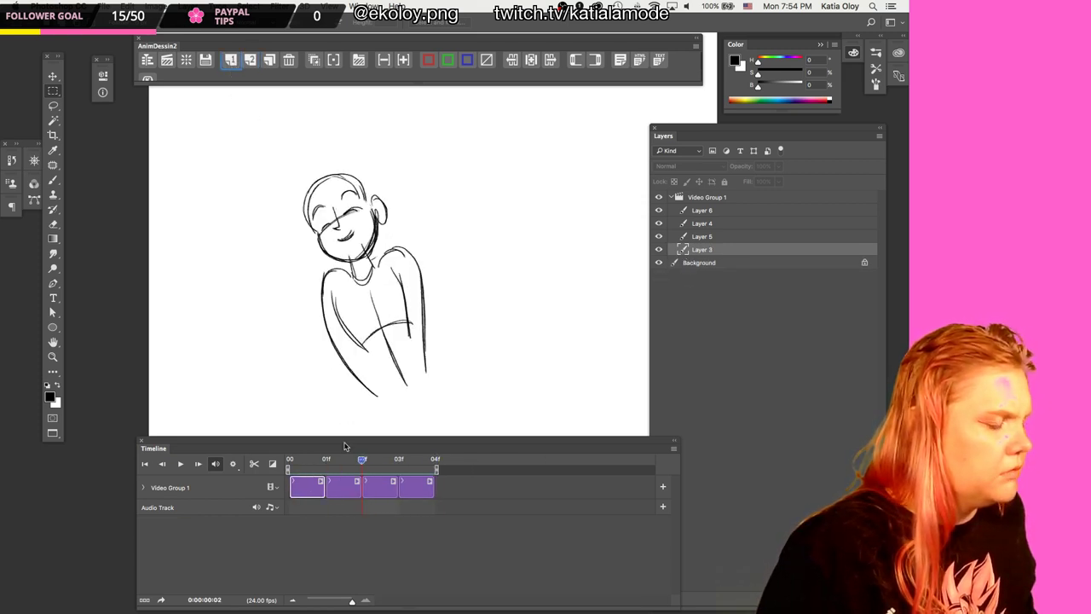
Extend the Layer 3 and Layer 5 clips to a duration of four frames each
drag(324, 488, 501, 489)
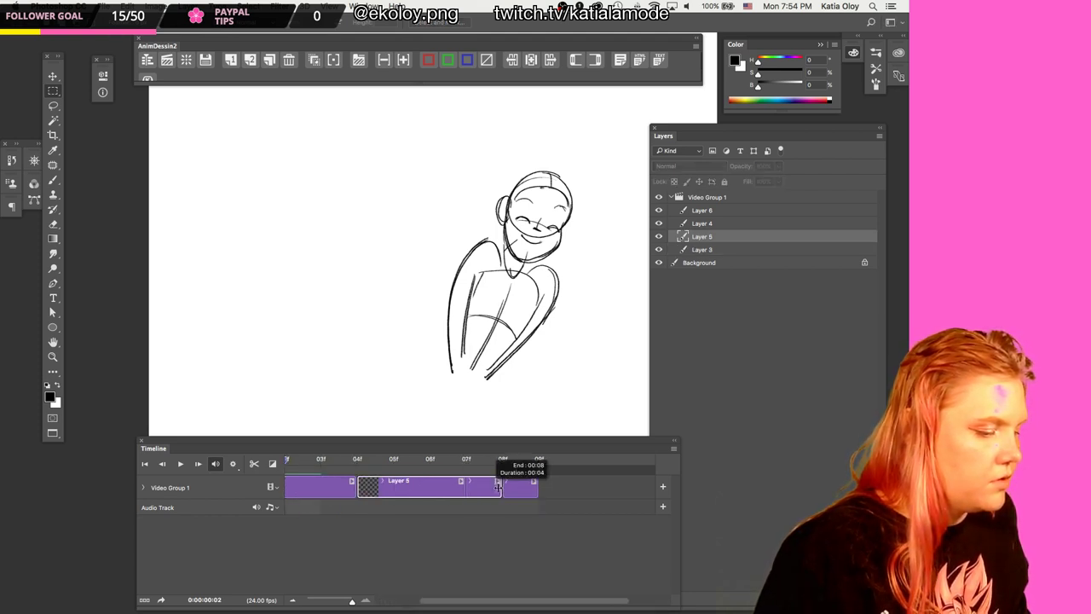
click(516, 493)
scroll(516, 492, left, 3)
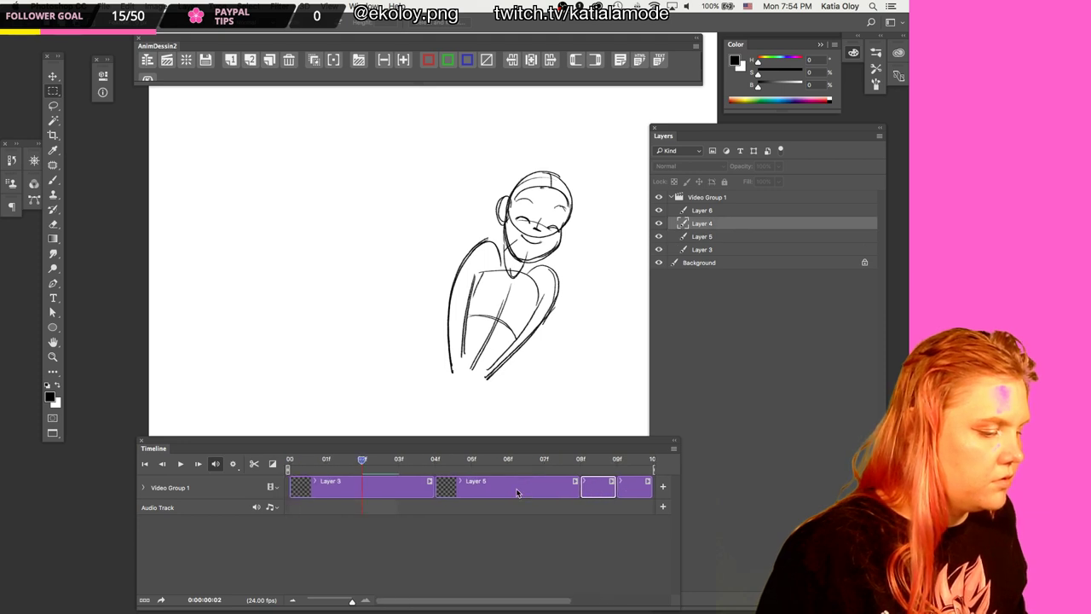
click(516, 493)
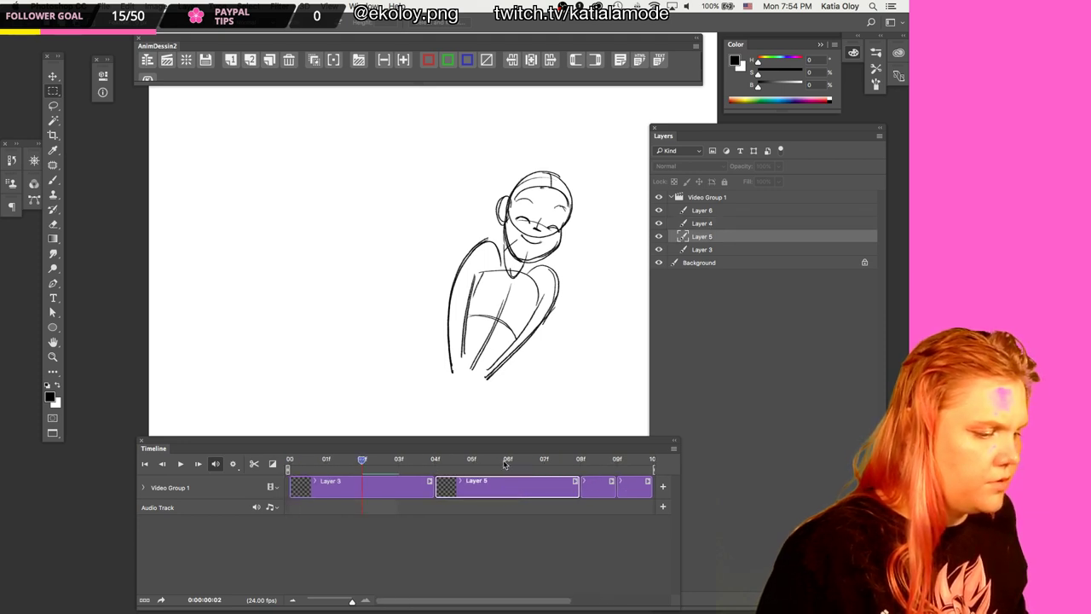
Extend the Layer 4 clip to four frames so that it ends at frame 12
scroll(553, 482, right, 3)
click(539, 486)
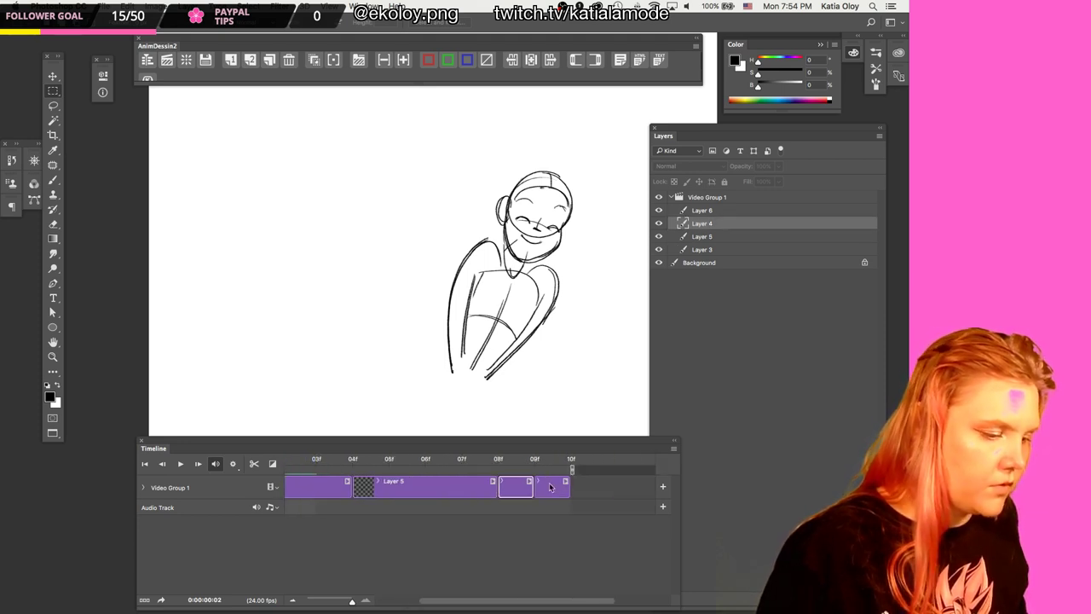
drag(531, 487, 593, 493)
Lengthen the Layer 6 clip's exposure to four frames so that it ends at frame 16
scroll(549, 493, right, 1)
click(462, 493)
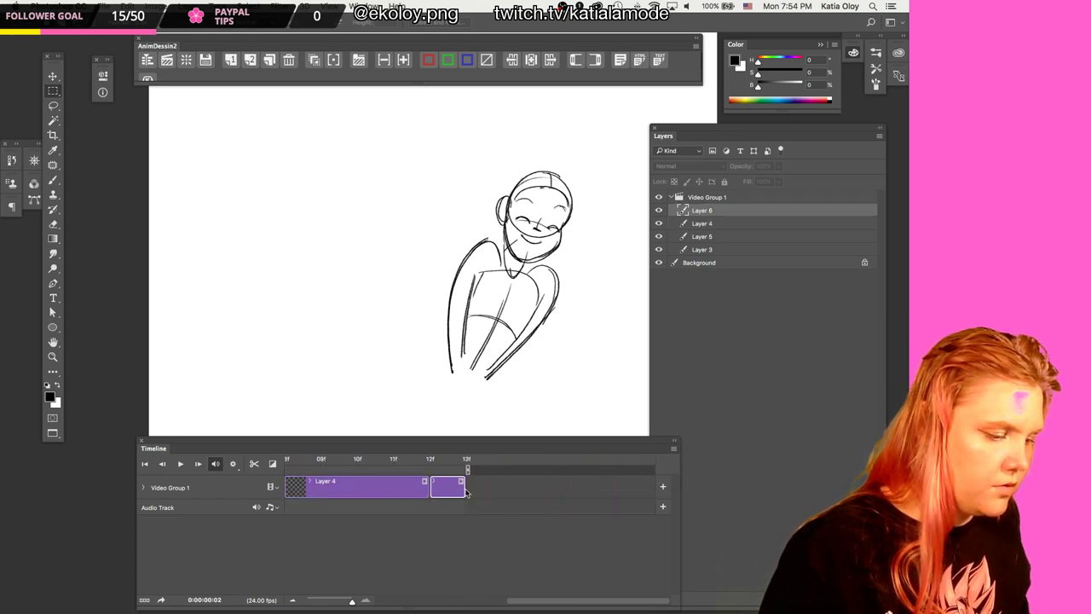
click(468, 493)
click(457, 493)
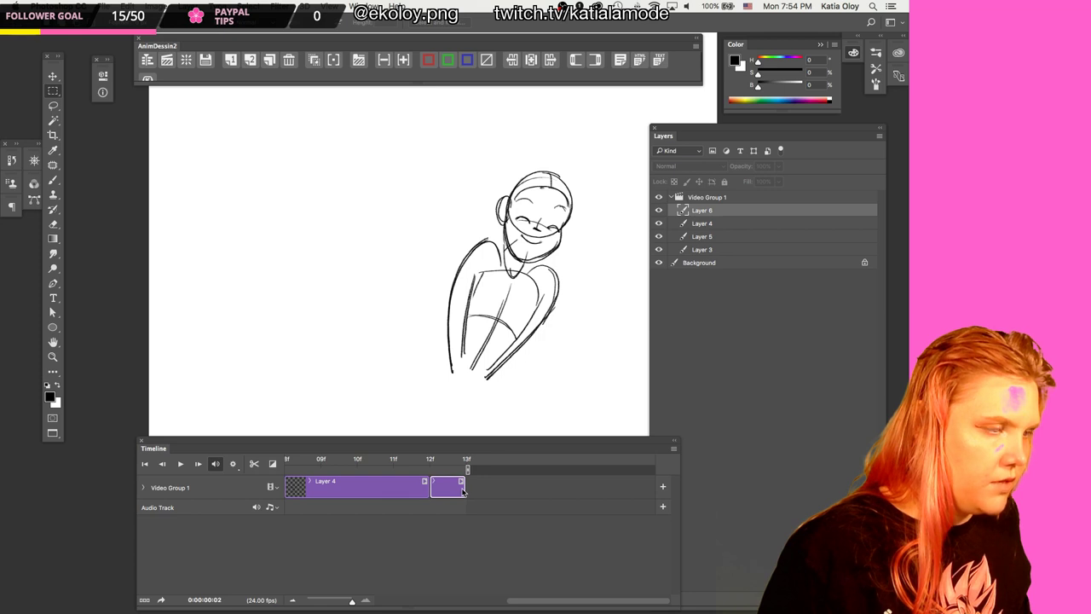
click(549, 61)
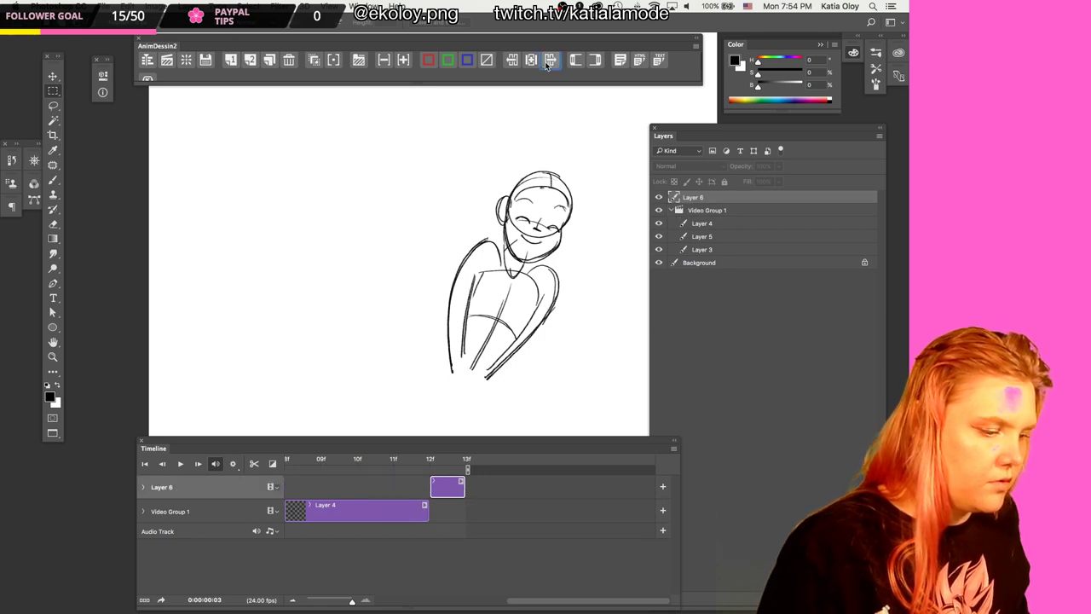
click(549, 63)
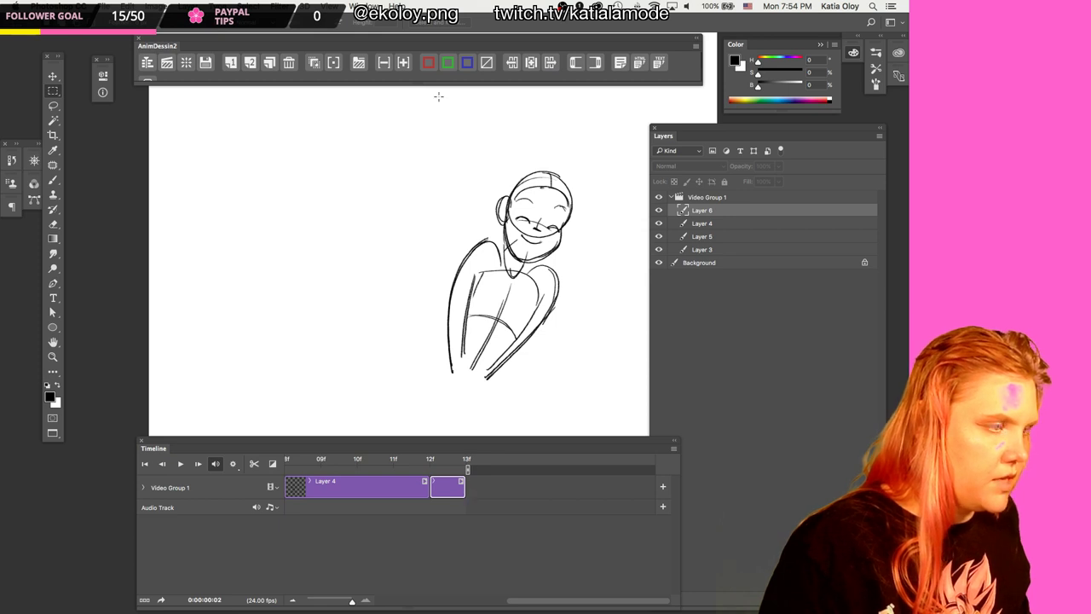
click(404, 62)
click(403, 62)
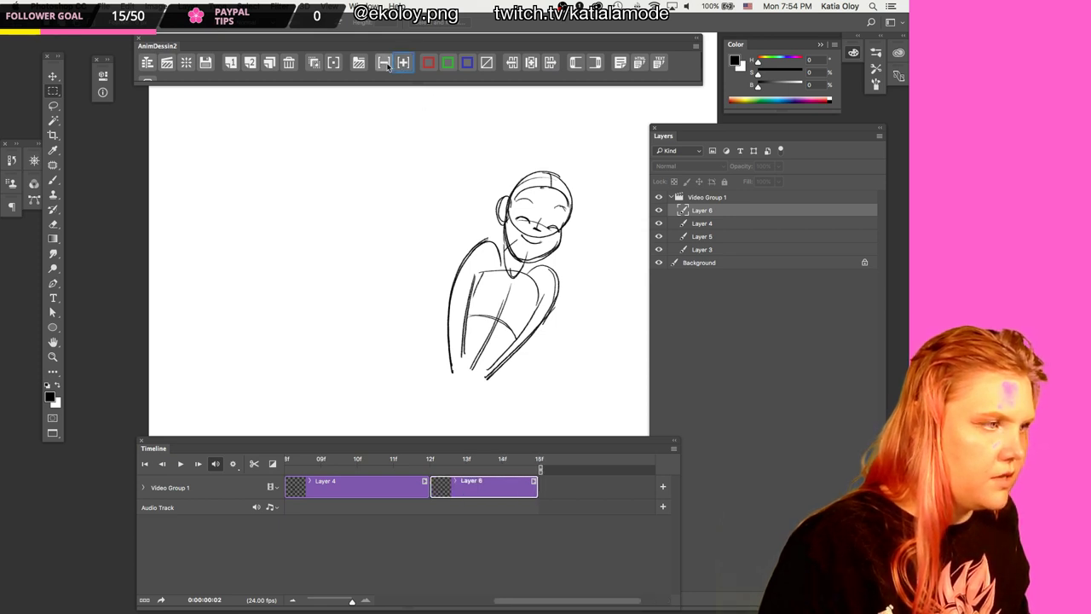
click(403, 63)
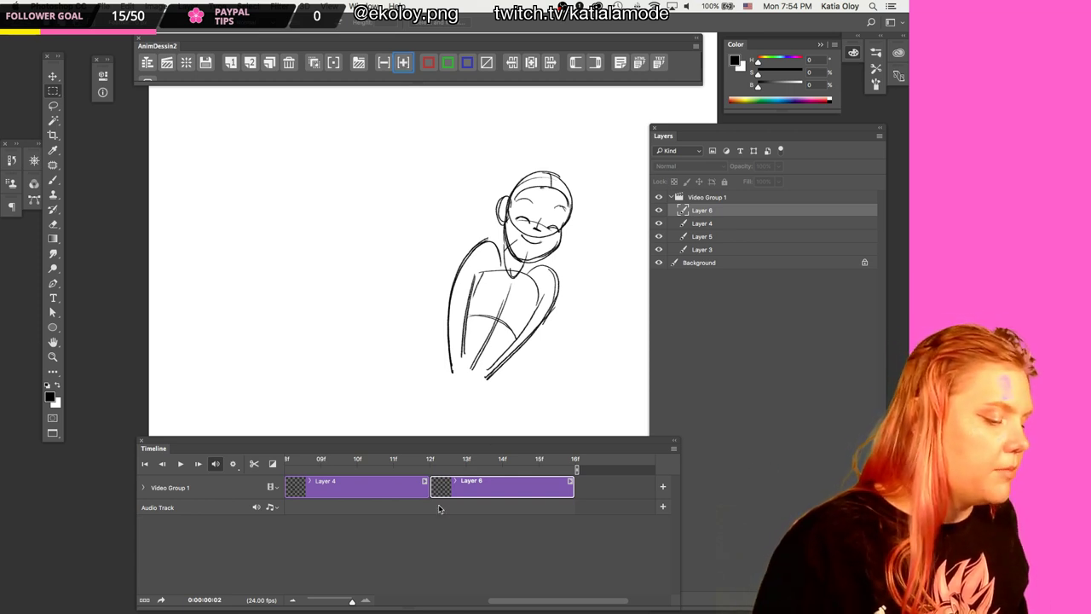
scroll(369, 493, left, 6)
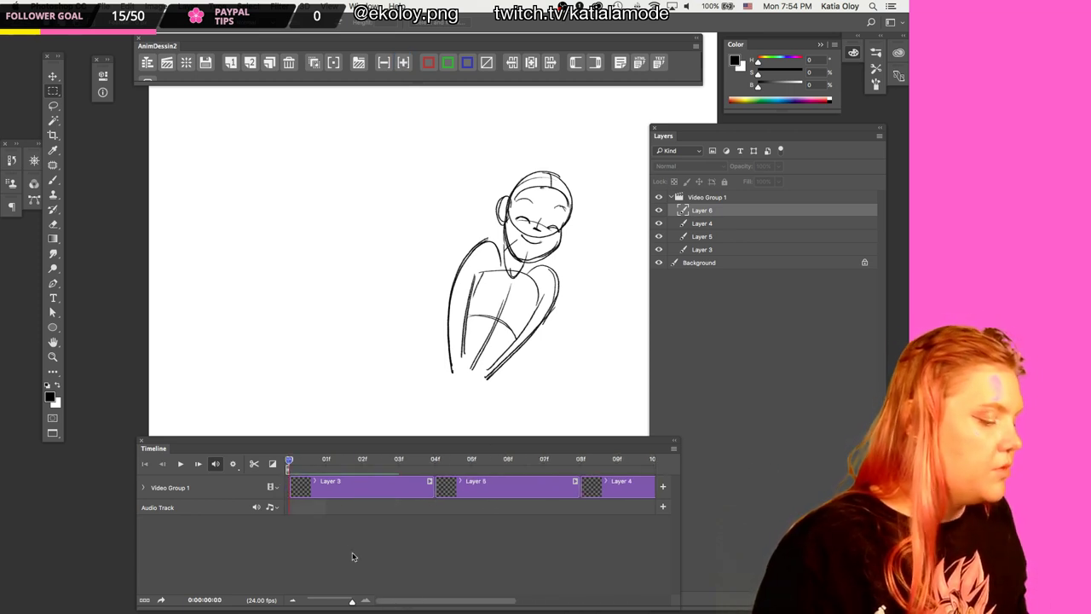
Play back the rough tilting-figure animation and view the canvas with the interface panels hidden
key(space)
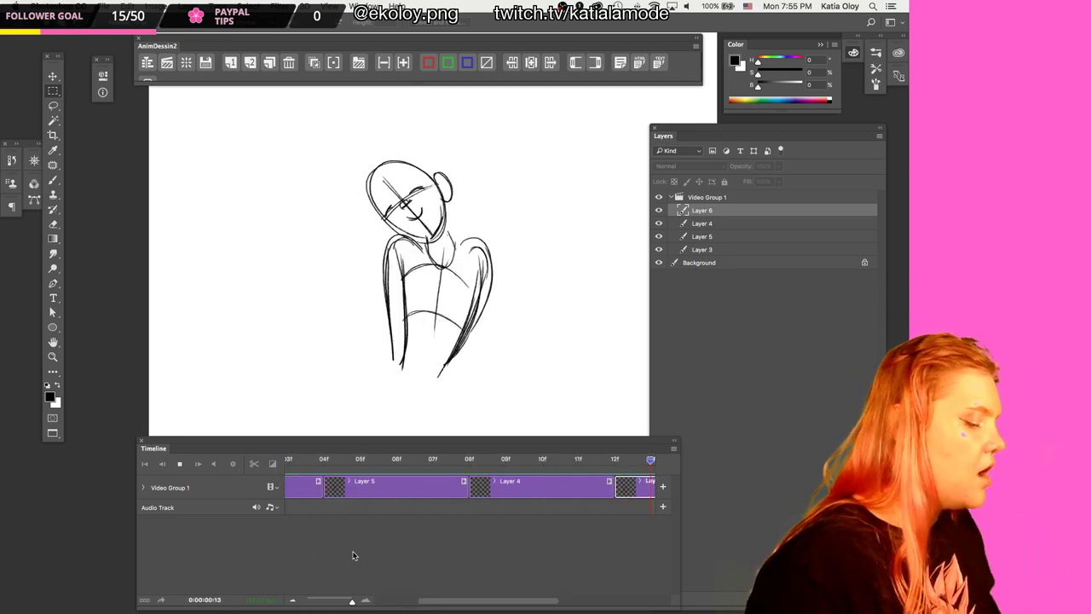
key(space)
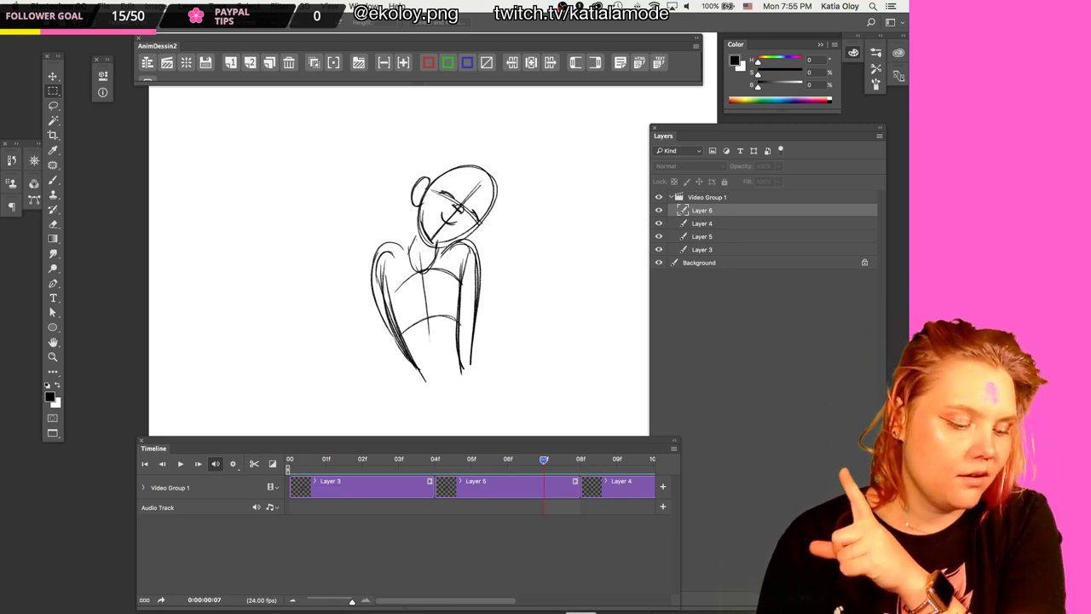
key(Tab)
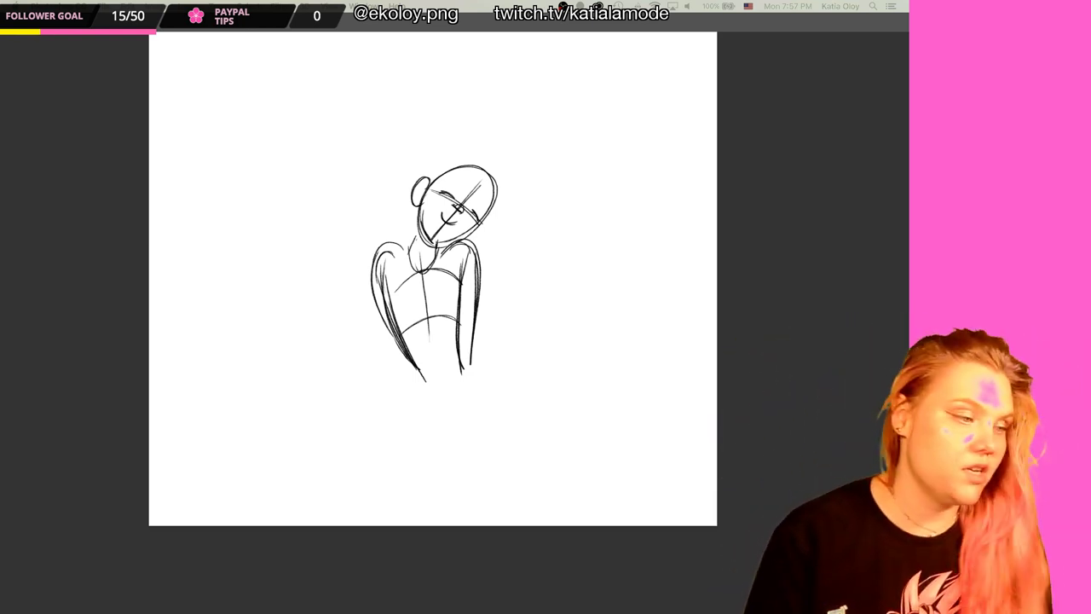
key(Tab)
key(space)
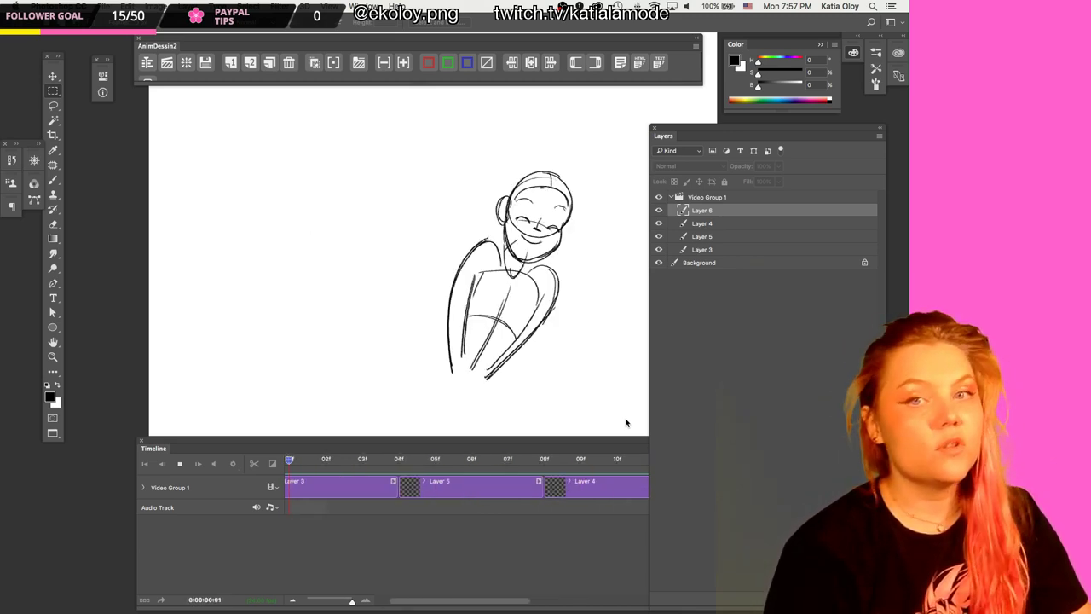
key(space)
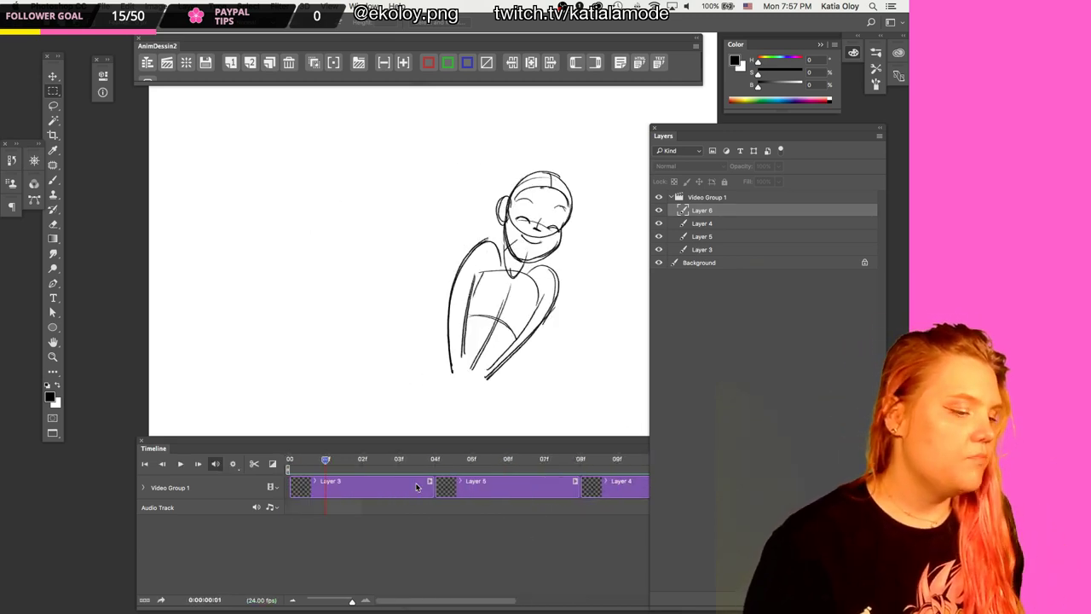
At the first frame, select the Layer 3 clip and shift its drawing slightly to the left
click(310, 457)
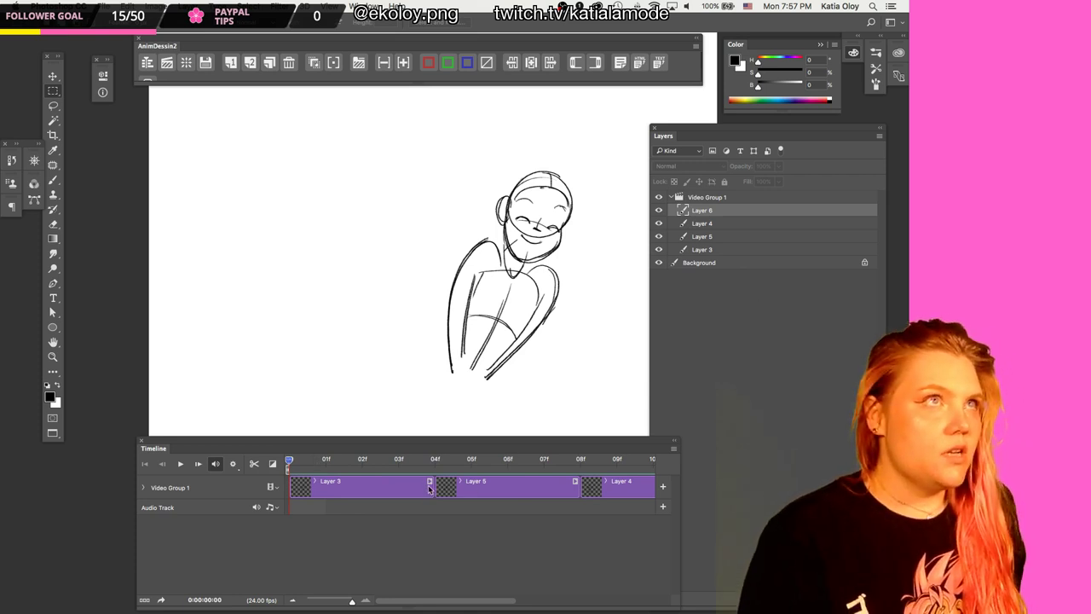
click(332, 490)
key(v)
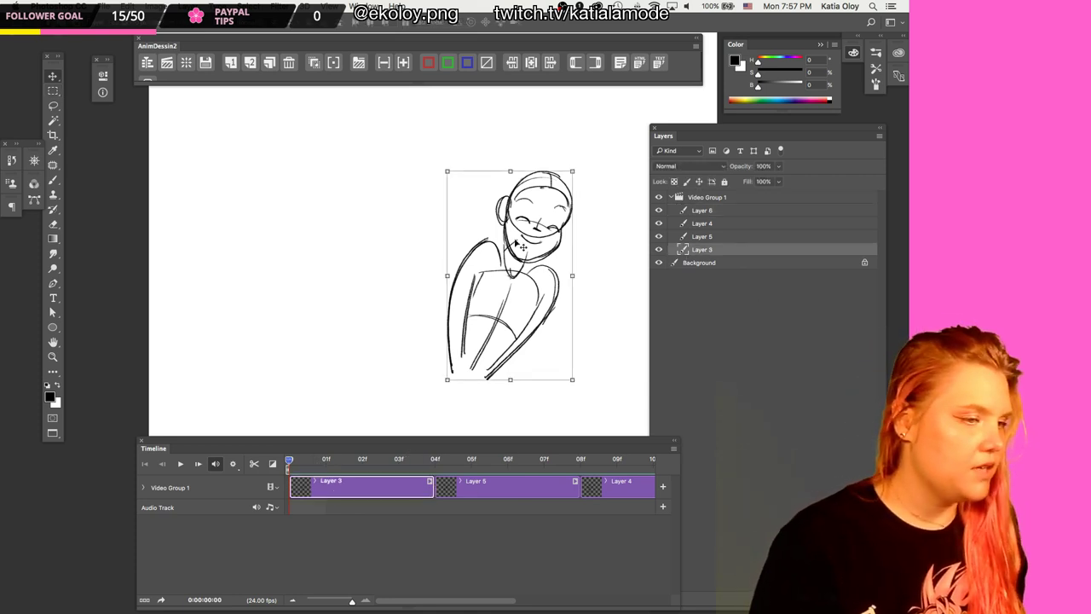
drag(519, 322, 477, 320)
Scrub through the neighbouring poses, then select the Layer 4 clip and shift its drawing to the right
click(470, 460)
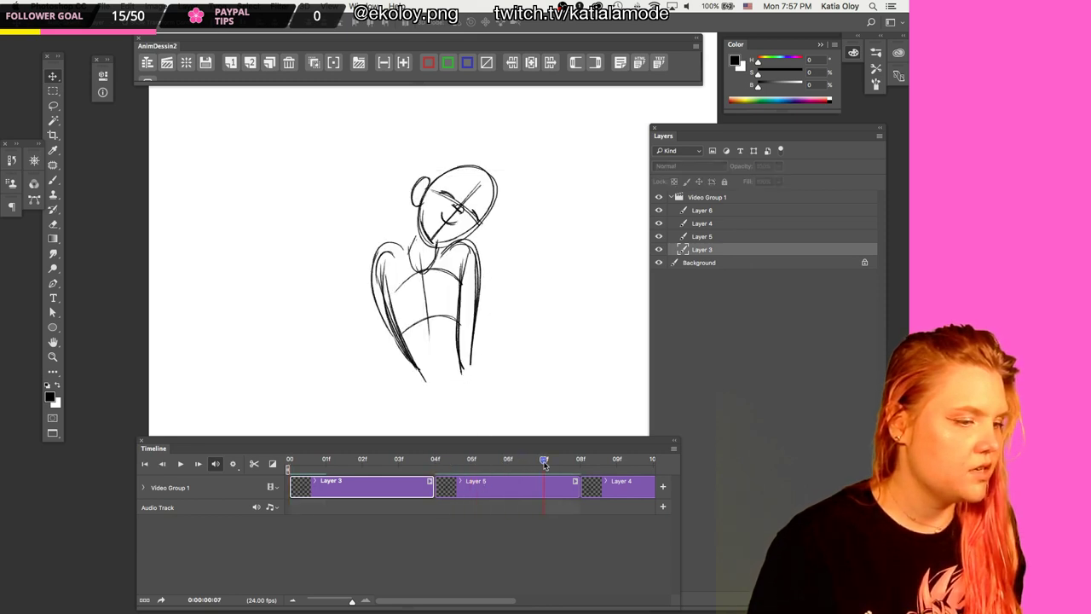
click(404, 461)
drag(404, 466, 601, 468)
click(596, 485)
drag(419, 432, 468, 432)
Select the Layer 6 clip and play the animation to compare the positions of the poses
scroll(469, 491, right, 5)
click(428, 491)
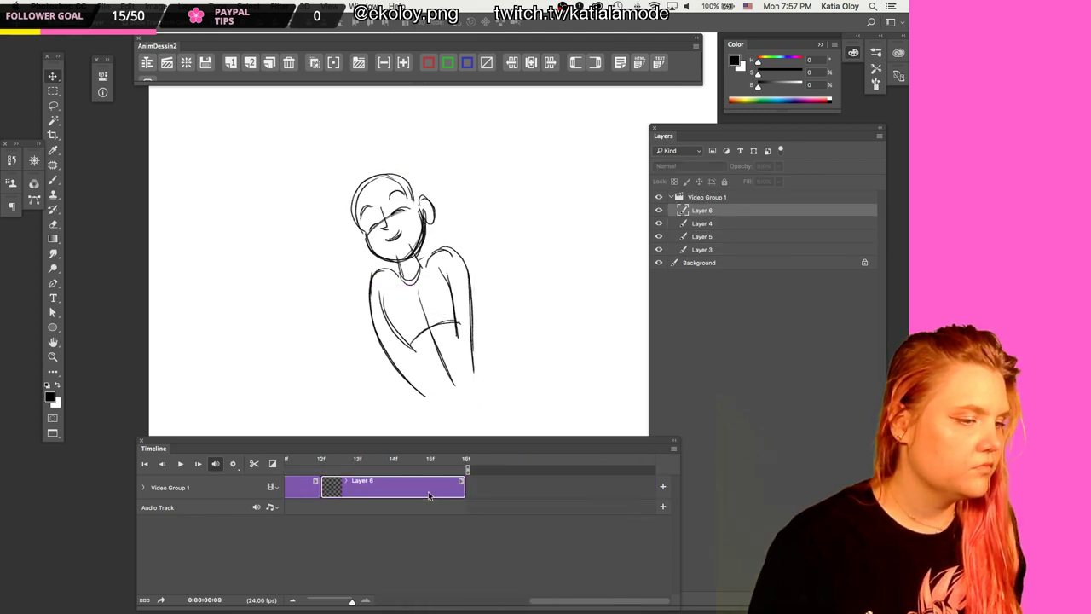
click(394, 461)
key(space)
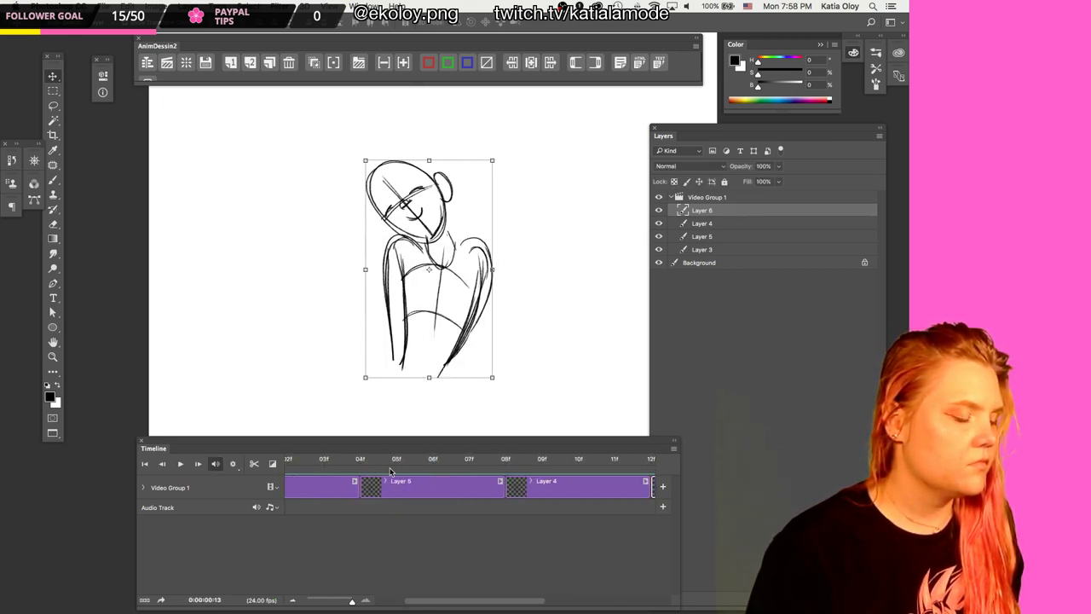
Select the Layer 4 clip and nudge its drawing slightly to the left
mouse_move(364, 463)
mouse_down()
mouse_move(329, 463)
mouse_move(616, 468)
mouse_up()
click(621, 486)
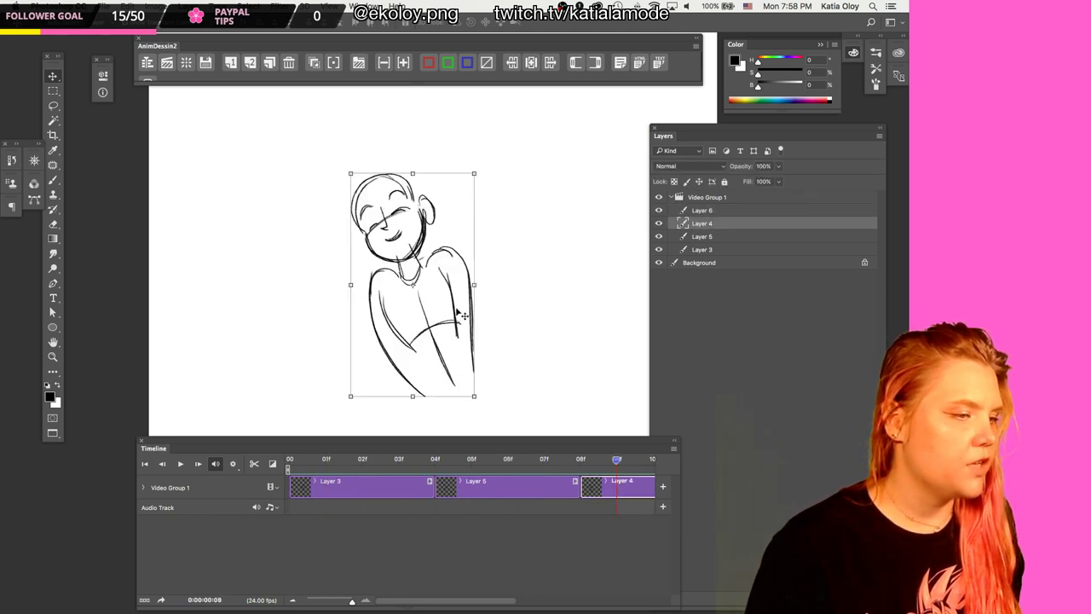
drag(463, 347, 450, 347)
Select the Layer 5 clip and shift its drawing slightly right to line up with the neighbouring poses
mouse_move(529, 465)
mouse_down()
mouse_move(366, 462)
mouse_move(484, 463)
mouse_up()
click(489, 487)
drag(462, 341, 481, 341)
mouse_move(471, 463)
mouse_down()
mouse_move(390, 463)
mouse_move(589, 465)
mouse_move(401, 463)
mouse_up()
drag(453, 344, 458, 344)
Shift the Layer 4 drawing to the right, rotate it slightly counterclockwise, and scrub the timeline to check it
click(435, 463)
mouse_move(428, 465)
mouse_down()
mouse_move(398, 462)
mouse_move(580, 473)
mouse_up()
click(597, 485)
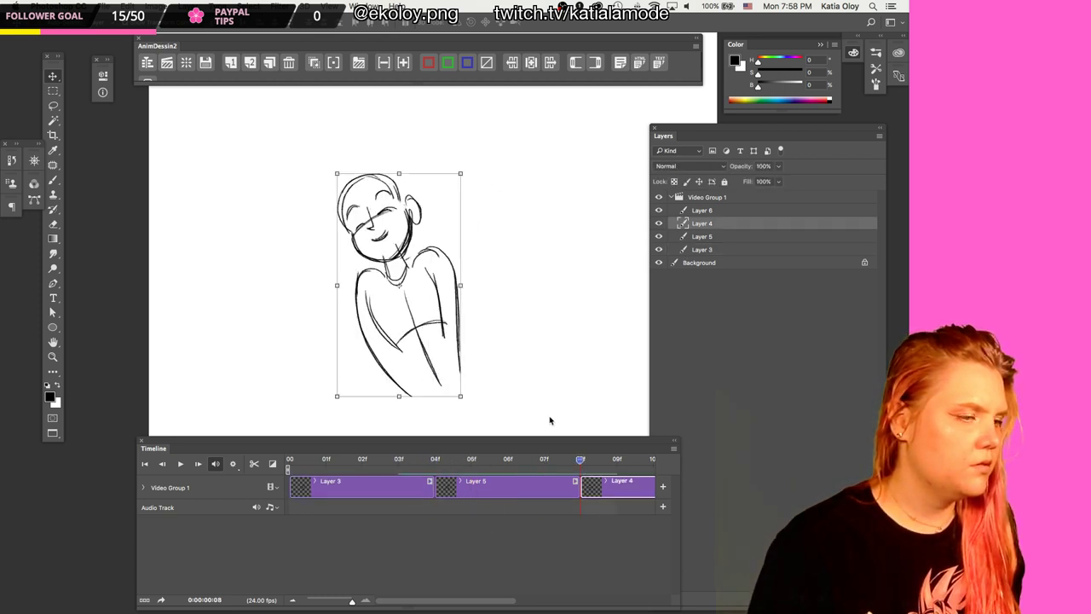
drag(435, 356, 453, 355)
drag(353, 167, 341, 176)
key(Return)
drag(491, 459, 616, 471)
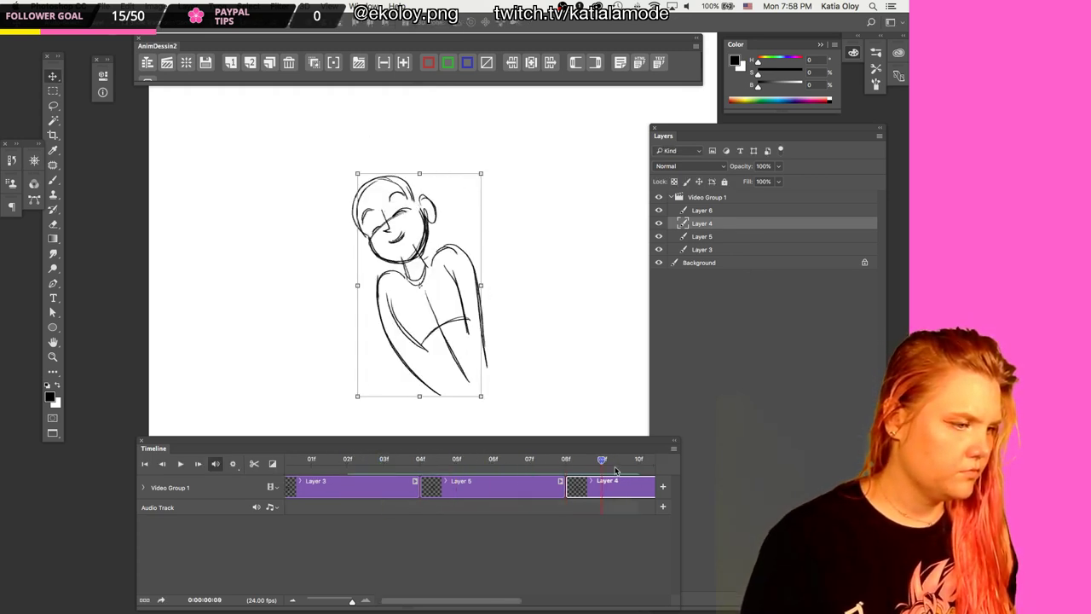
Shorten the Layer 3, Layer 5, Layer 4 and Layer 6 clips to one frame each
click(402, 490)
click(382, 63)
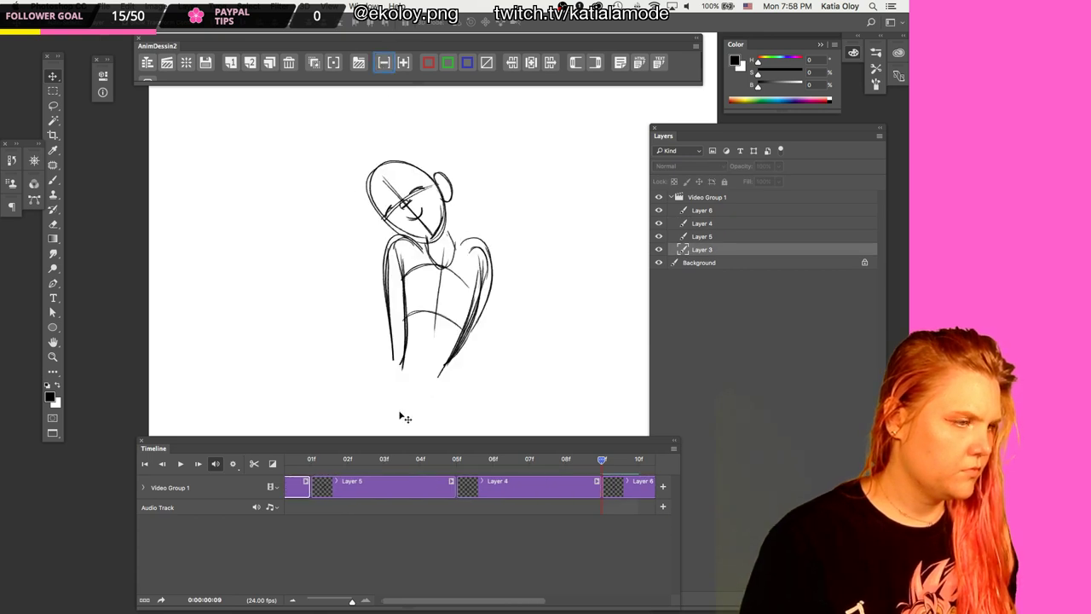
click(386, 490)
click(384, 63)
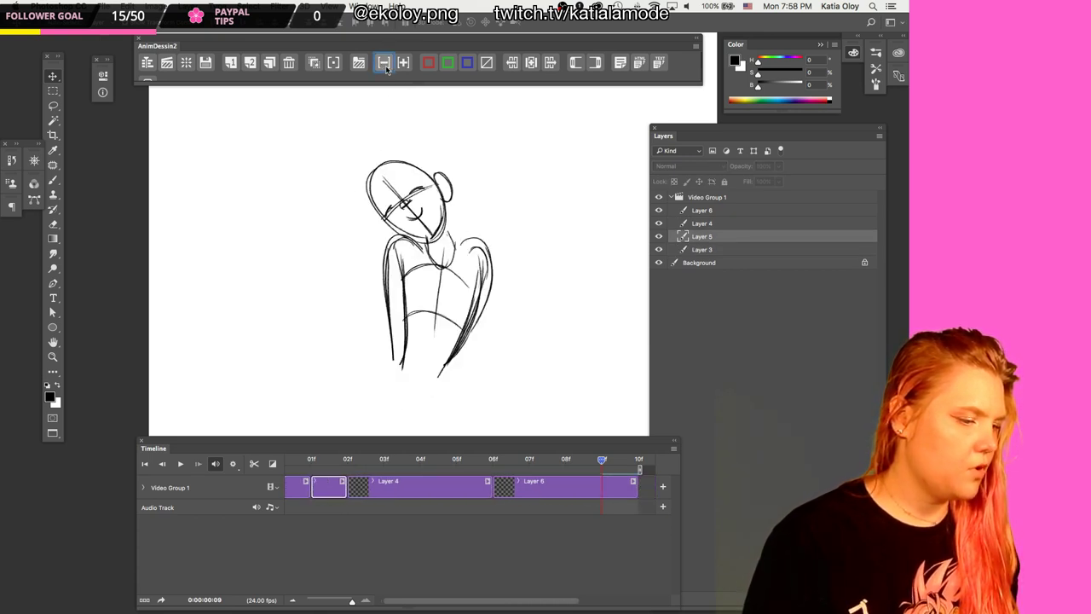
click(395, 490)
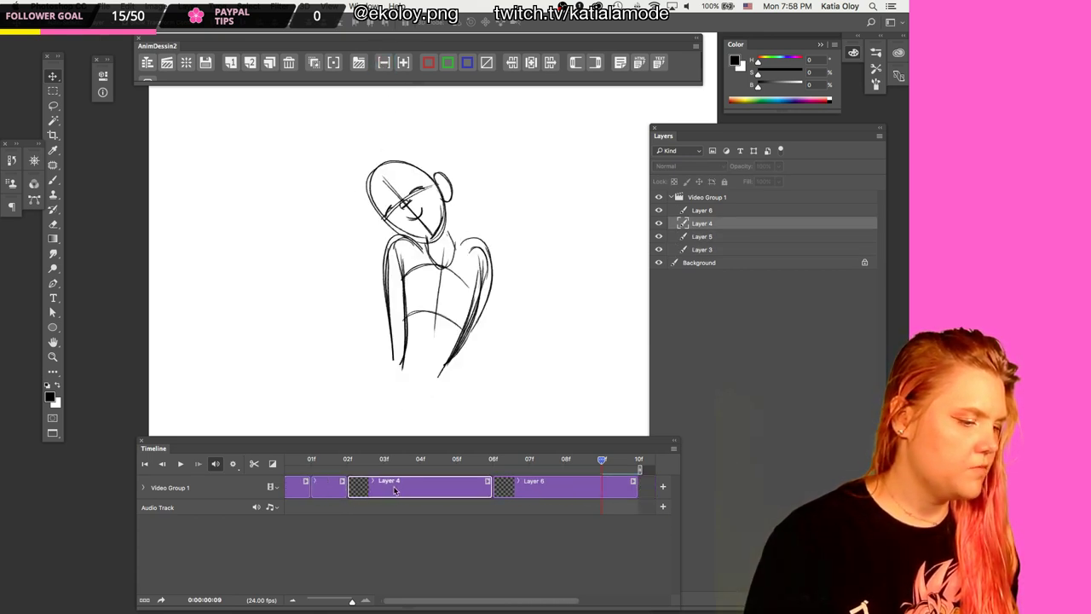
click(382, 64)
click(445, 496)
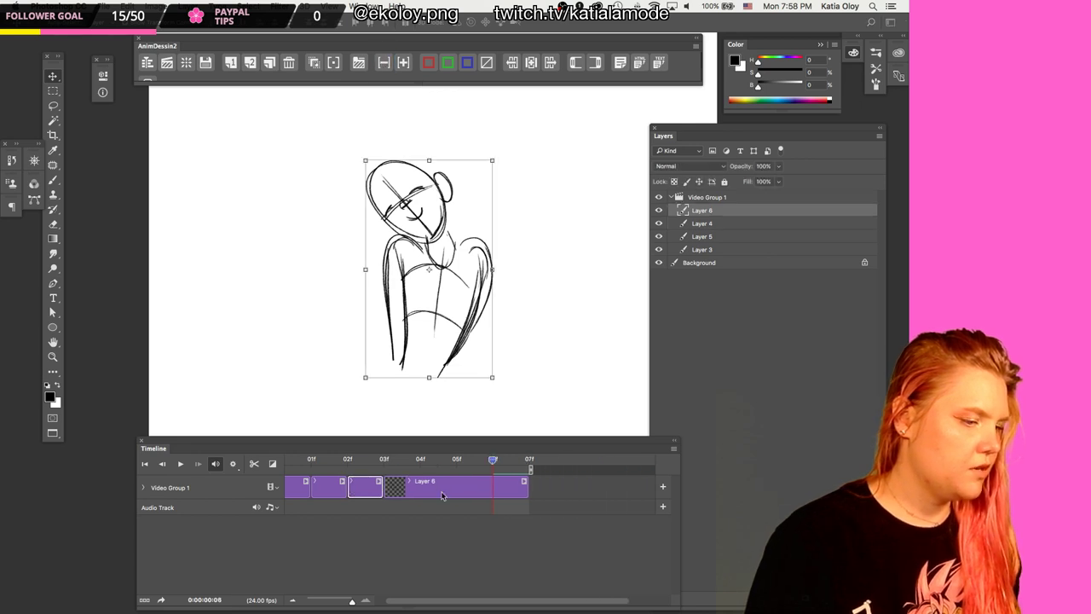
click(384, 63)
At frame 3, shift the Layer 6 drawing to the right to align it with the other poses
mouse_move(380, 462)
mouse_down()
mouse_move(282, 460)
mouse_move(398, 462)
mouse_up()
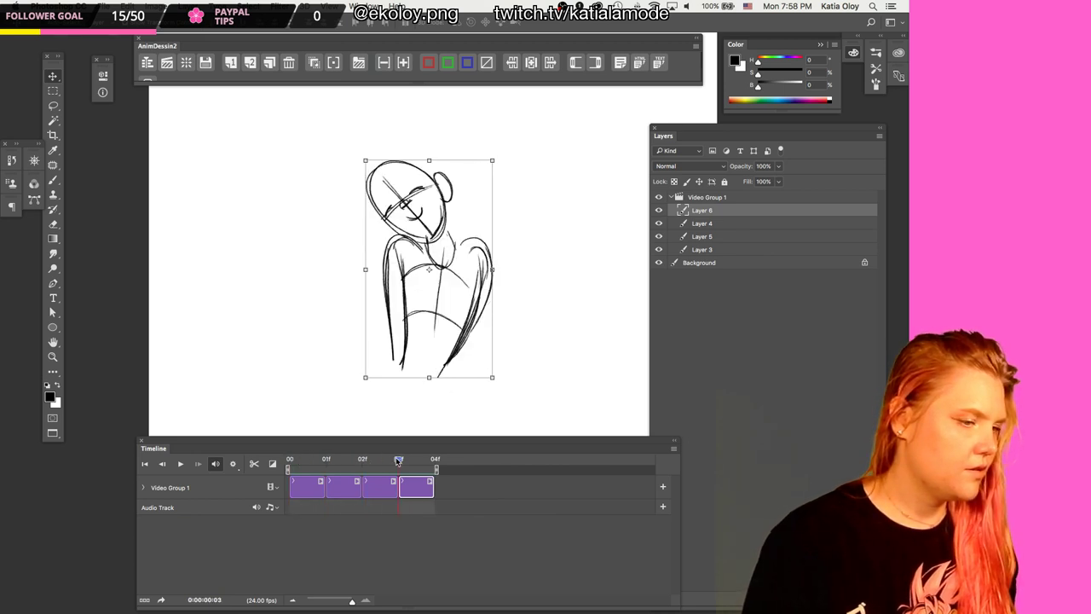
drag(417, 375, 441, 368)
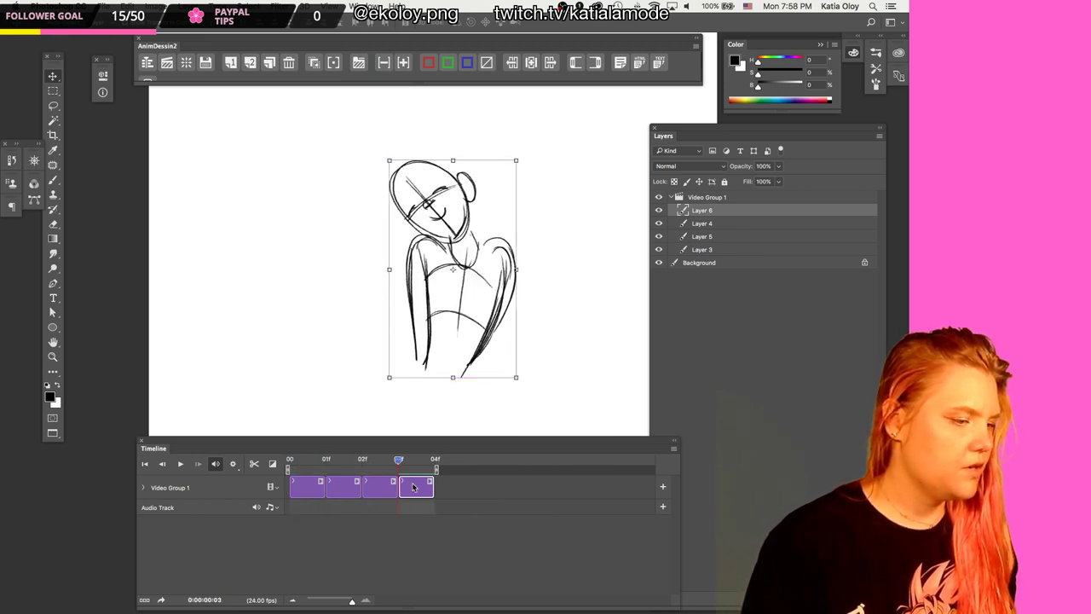
mouse_move(398, 461)
mouse_down()
mouse_move(366, 461)
mouse_move(414, 463)
mouse_up()
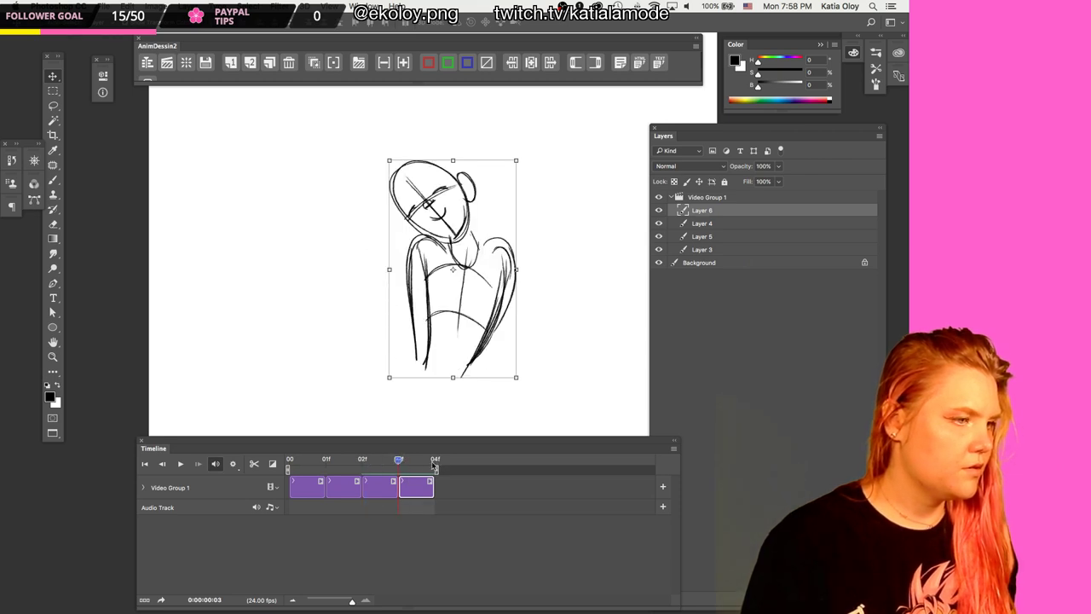
Play and scrub through the four-frame loop to check its motion and speed
key(space)
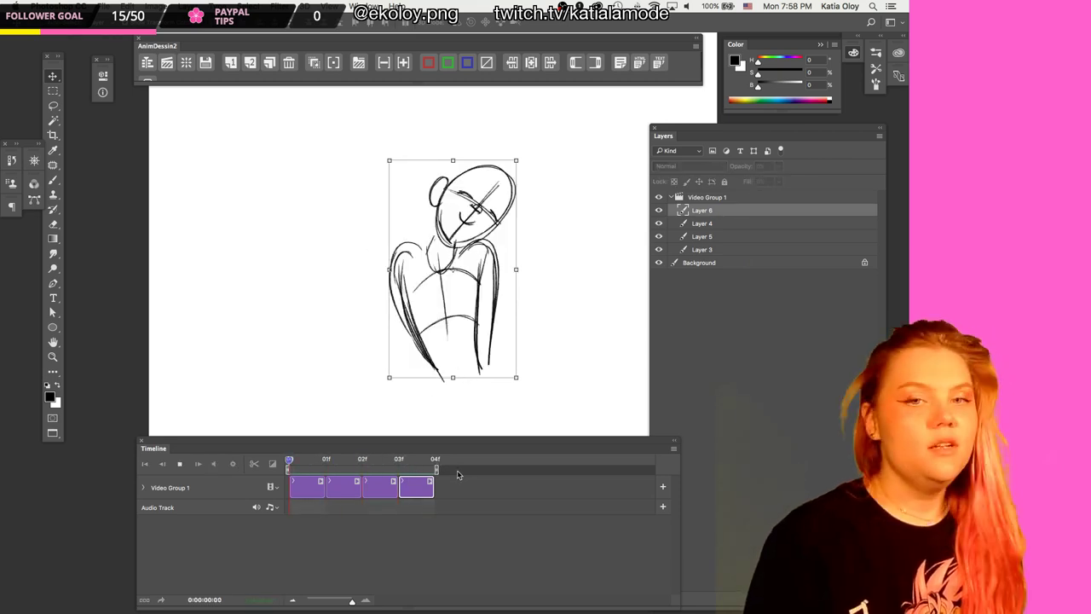
key(space)
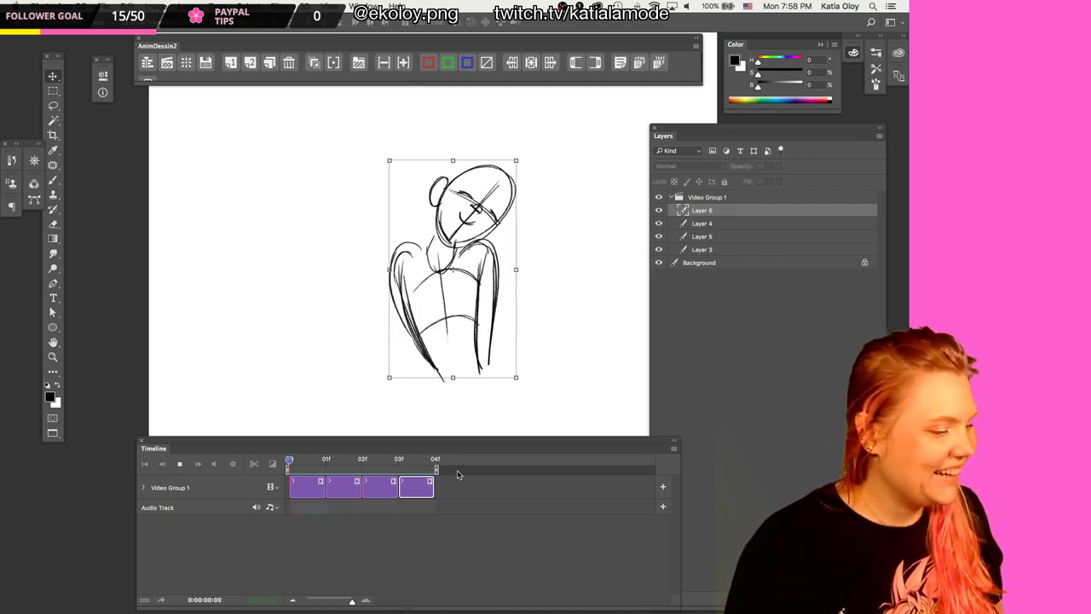
click(337, 454)
mouse_move(337, 455)
mouse_down()
mouse_move(288, 461)
mouse_move(428, 467)
mouse_up()
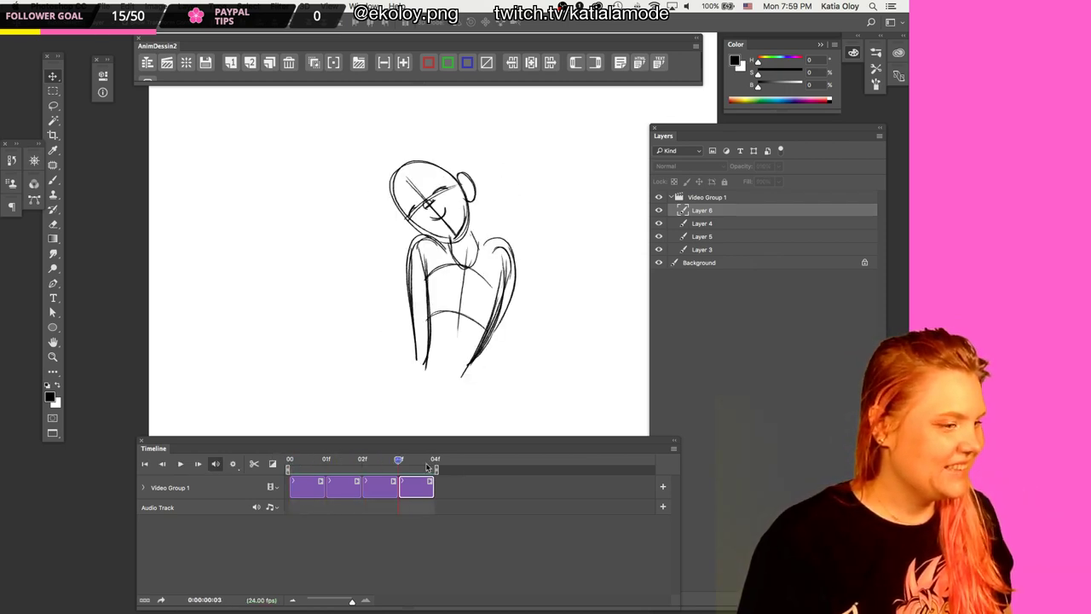
key(space)
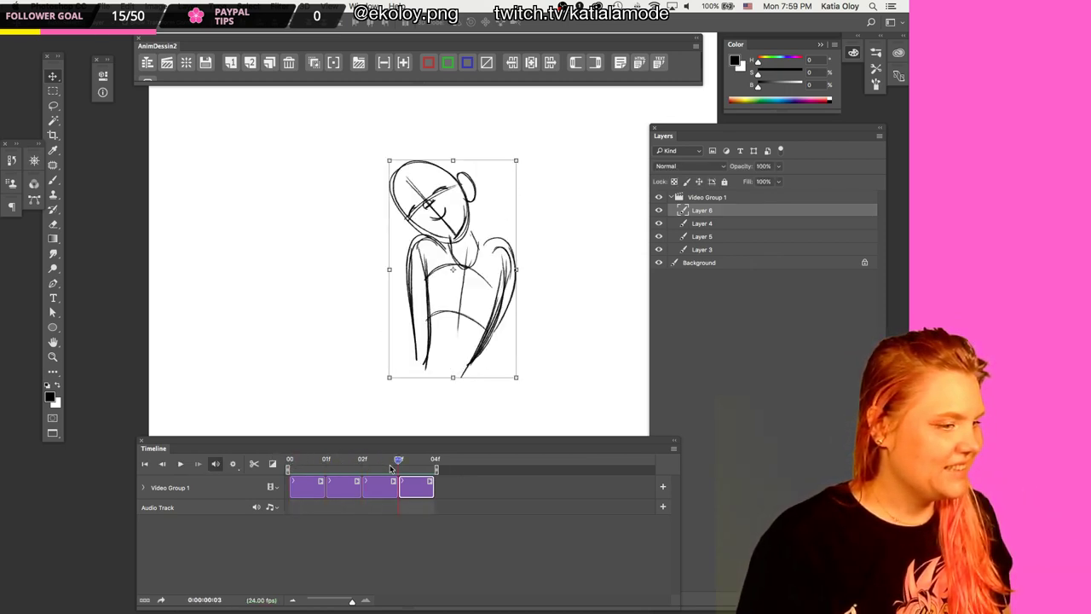
key(space)
key(space)
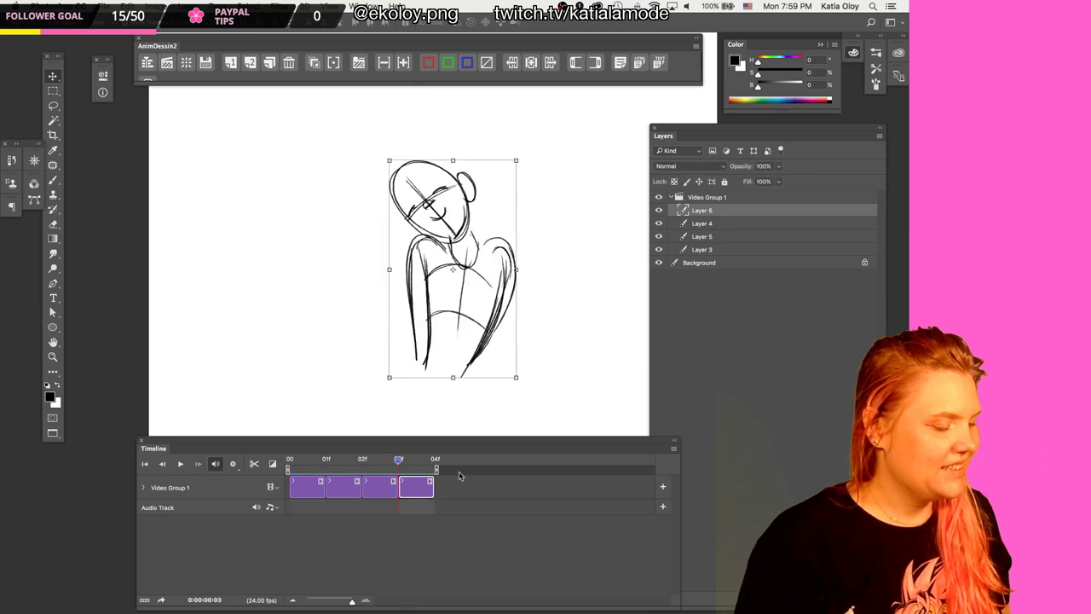
drag(290, 460, 586, 465)
Set the timeline frame rate to a custom 4 fps and preview the loop
click(675, 449)
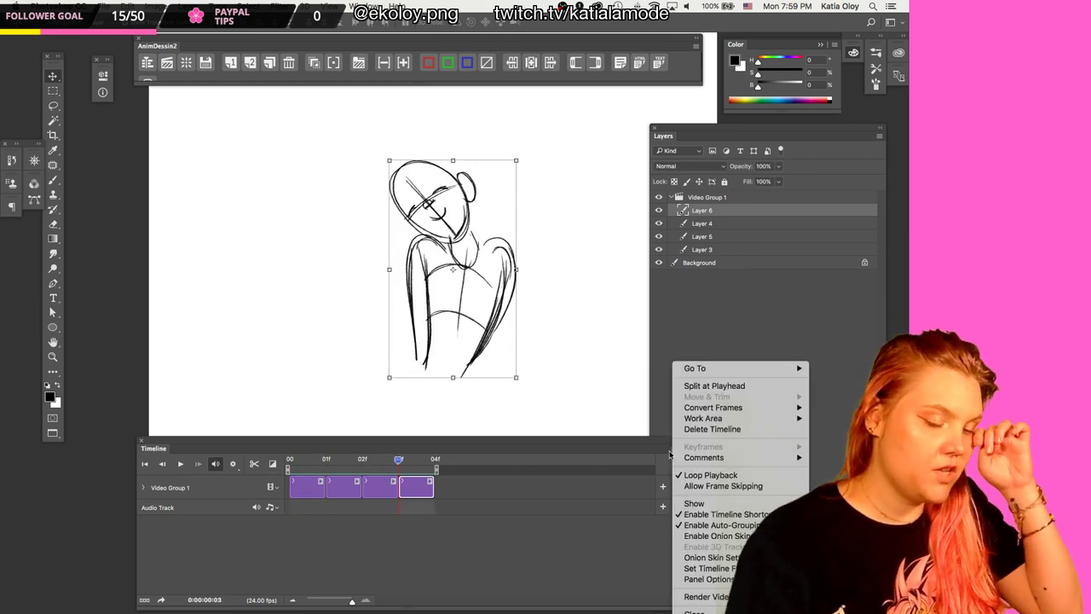
click(718, 568)
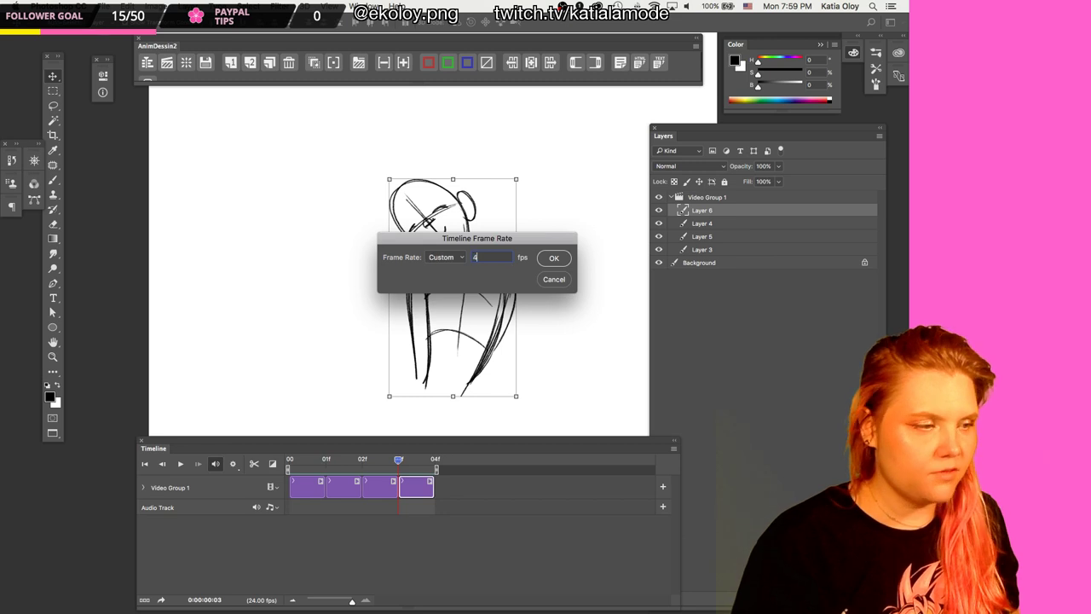
text(4)
key(Return)
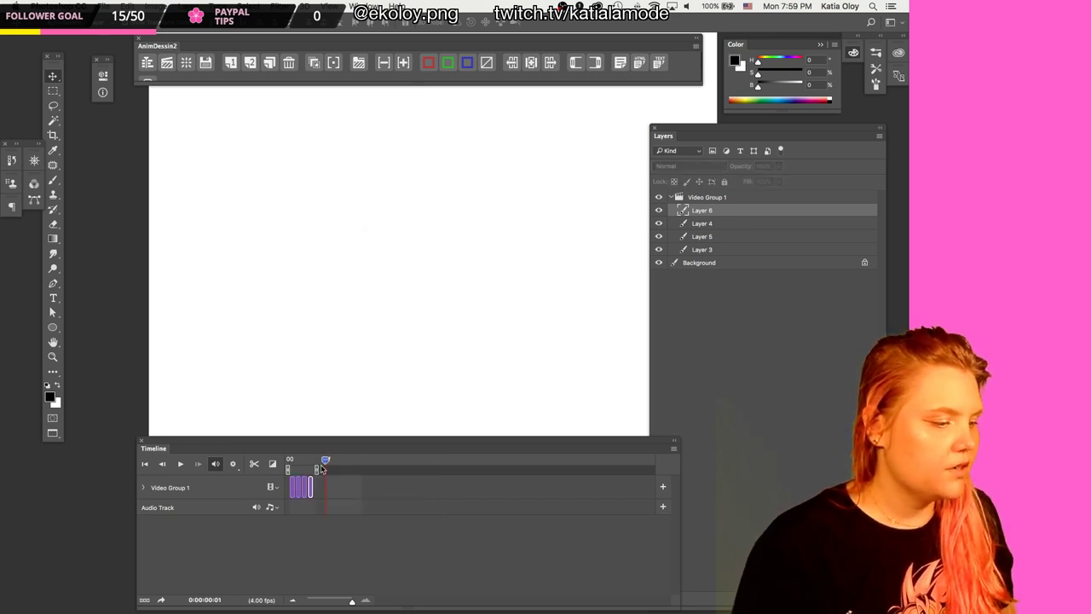
drag(315, 460, 260, 460)
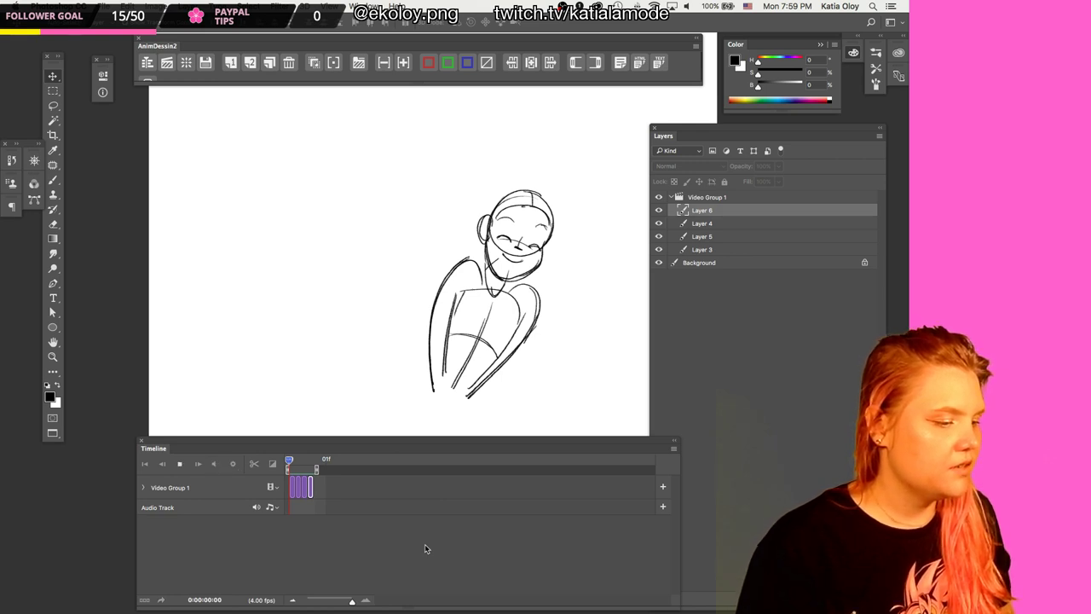
Set the timeline frame rate to a custom 6 fps and play back the loop
click(673, 448)
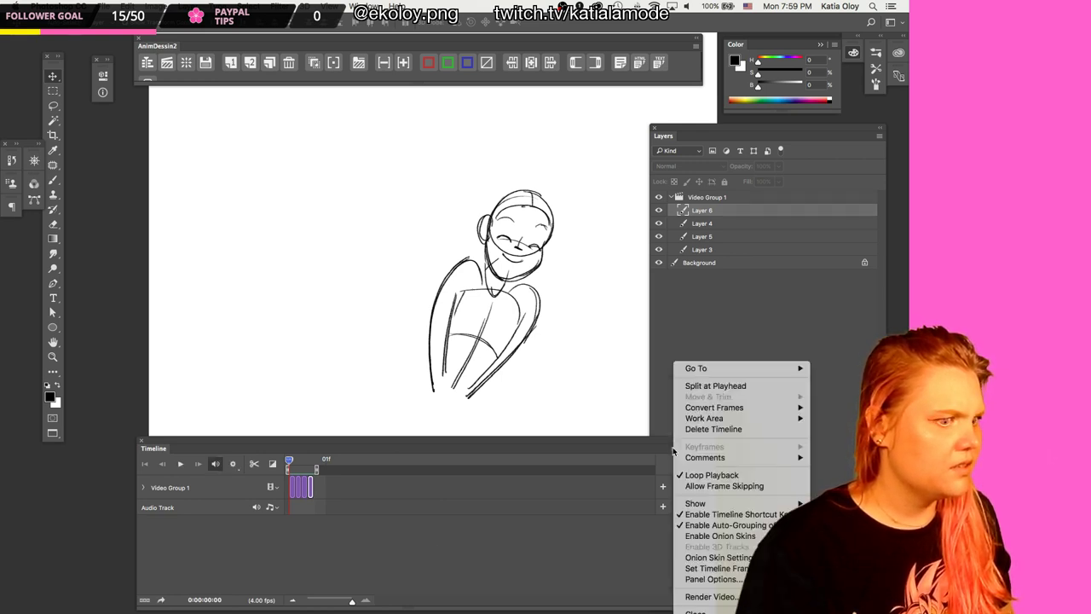
click(713, 568)
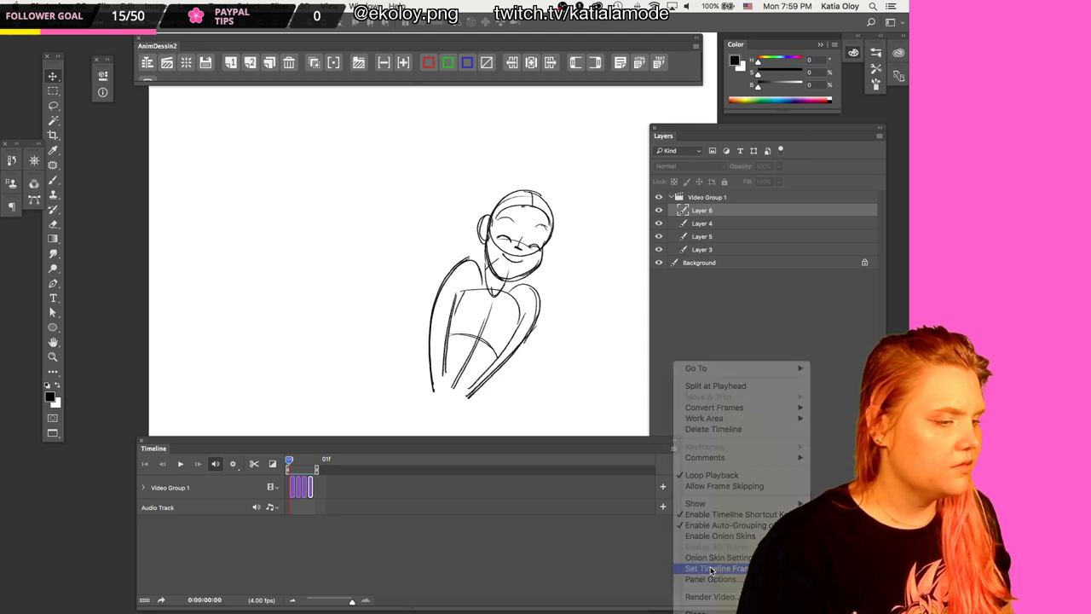
click(447, 257)
click(495, 258)
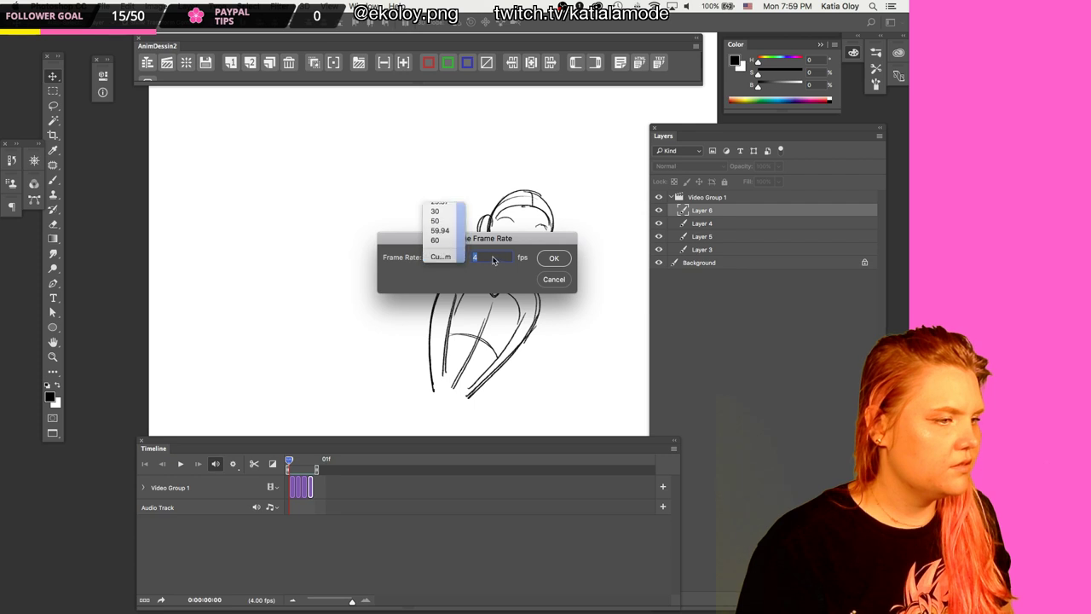
text(6)
key(Return)
key(space)
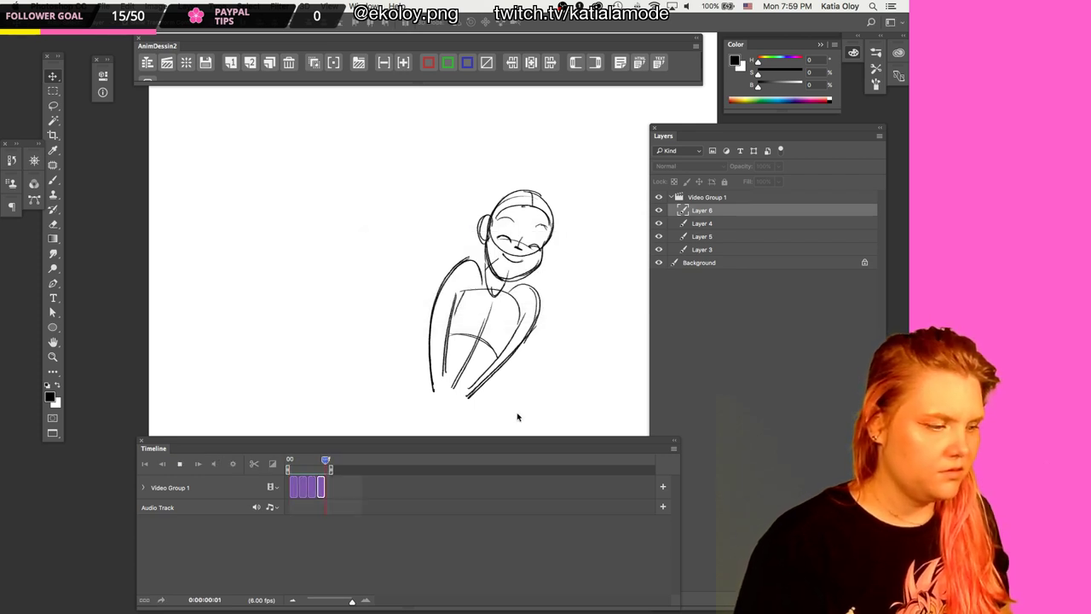
key(space)
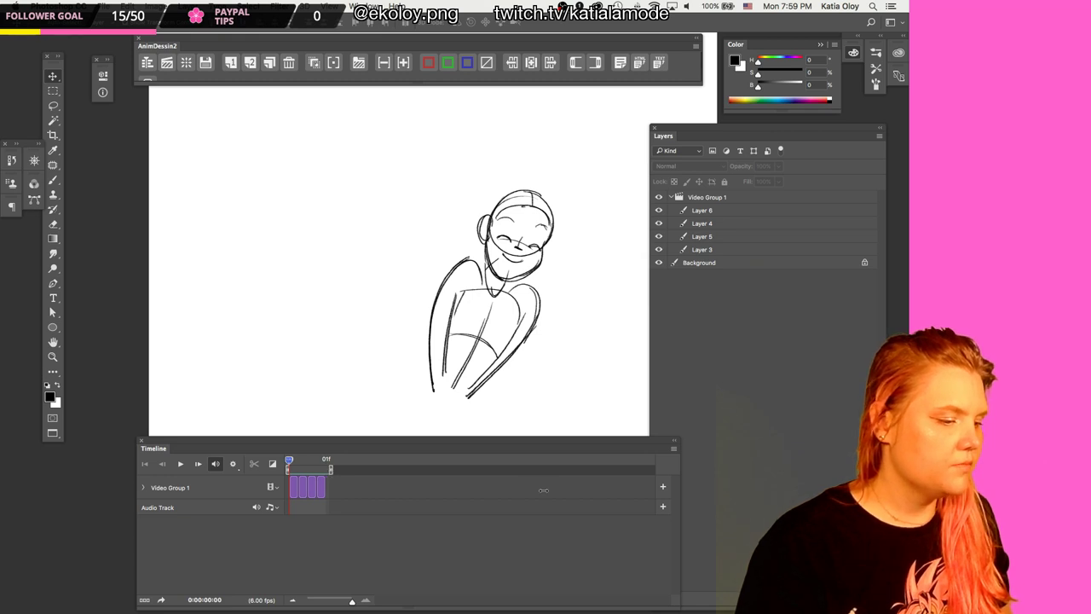
Lengthen the exposure of the four drawing clips in Video Group 1 so each pose holds longer
click(302, 490)
shift+click(322, 488)
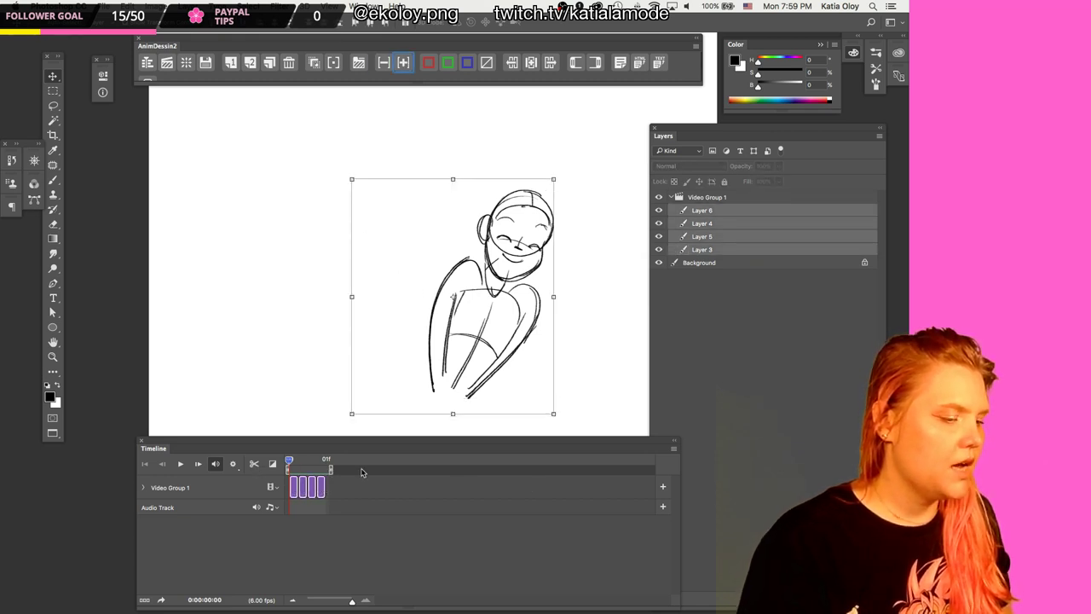
click(332, 492)
click(295, 488)
click(404, 64)
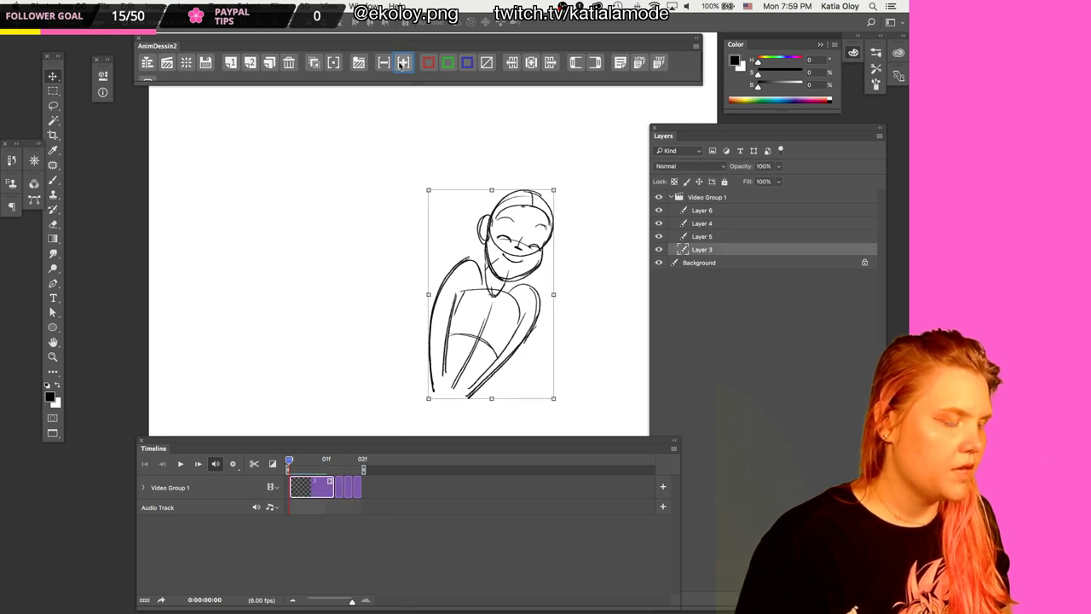
click(343, 488)
click(403, 63)
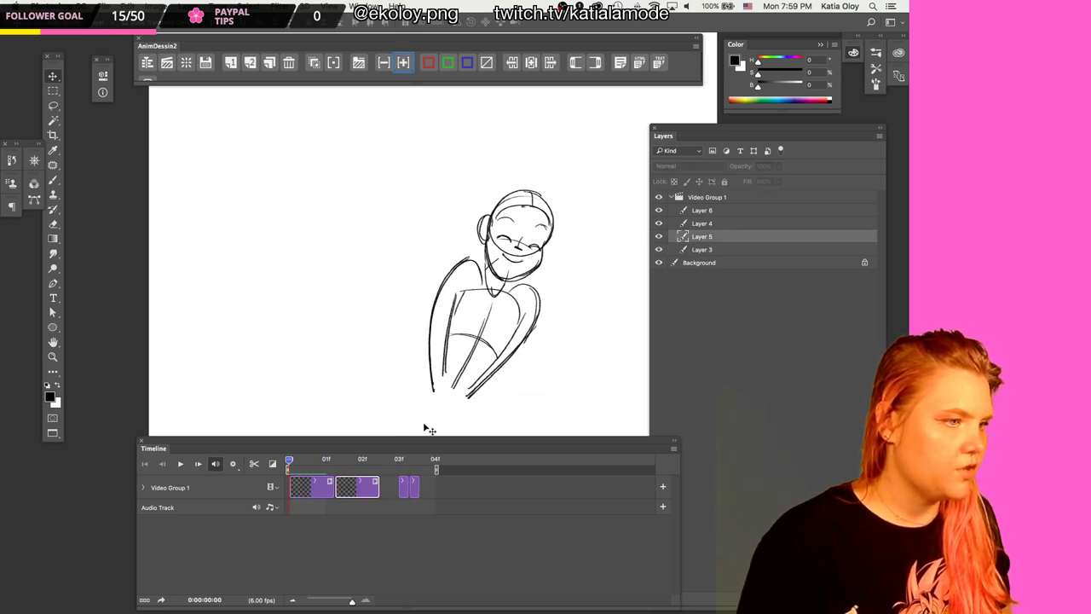
click(405, 492)
click(404, 64)
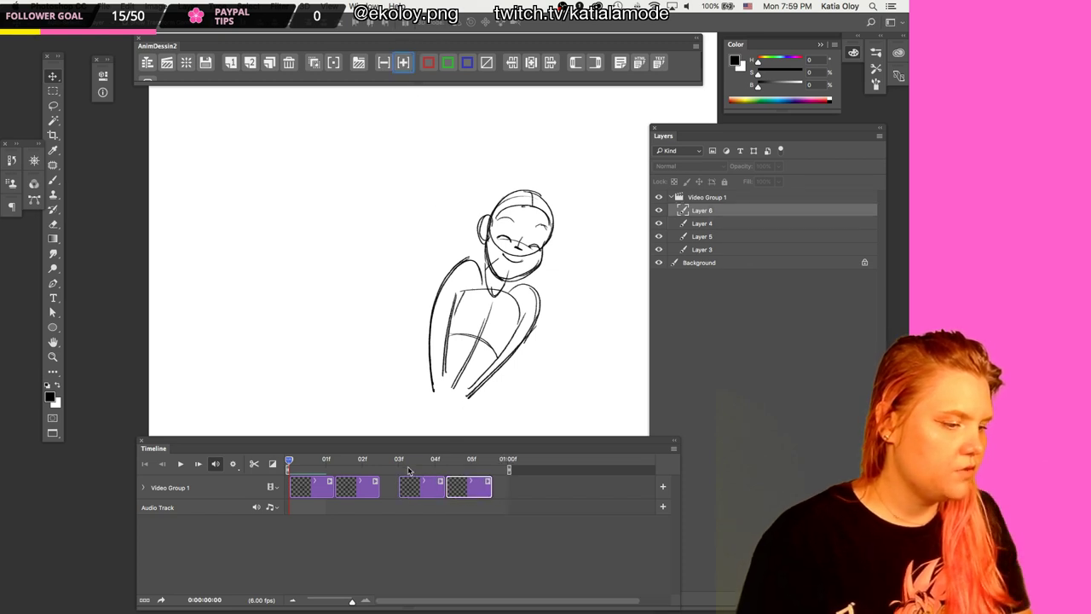
Move the Layer 4 and Layer 6 clips together to close the gap after the Layer 5 clip
click(410, 486)
shift+click(465, 492)
drag(466, 491, 437, 490)
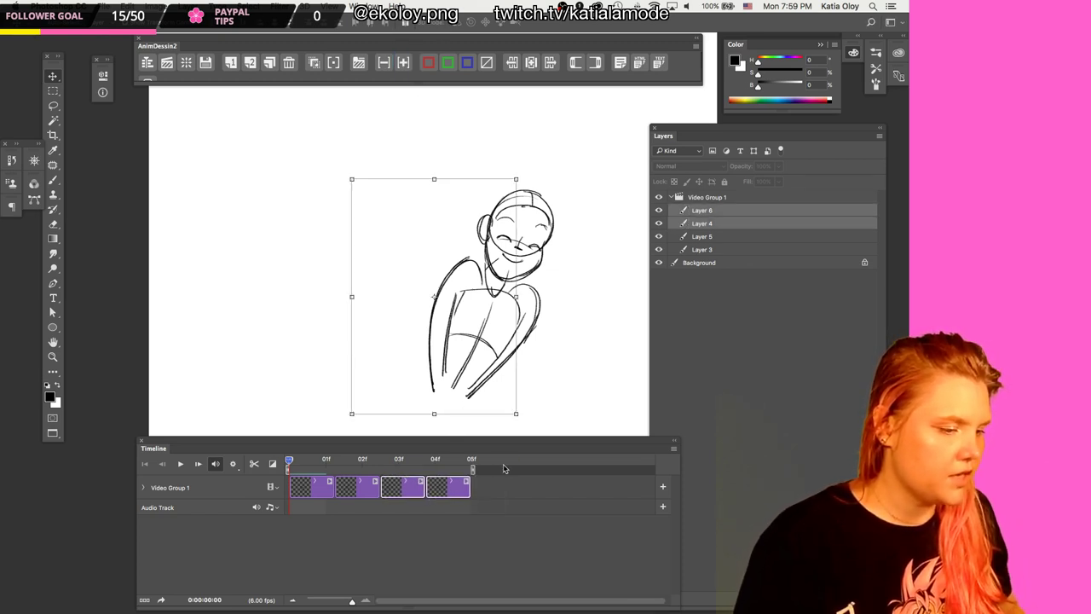
Play and scrub through the loop to check the timing of the lengthened clips
click(507, 575)
key(space)
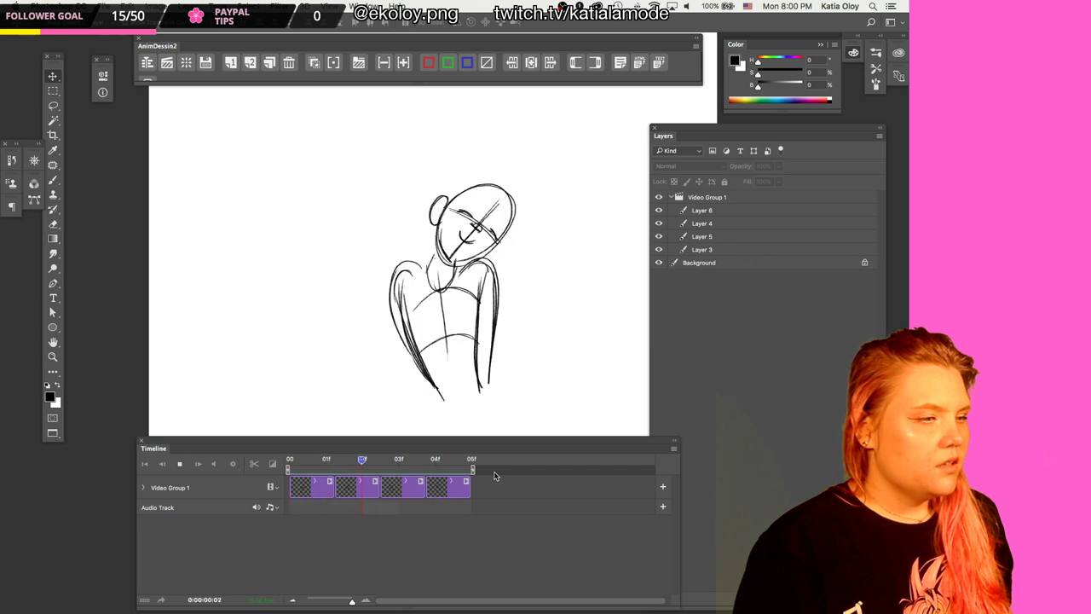
click(325, 461)
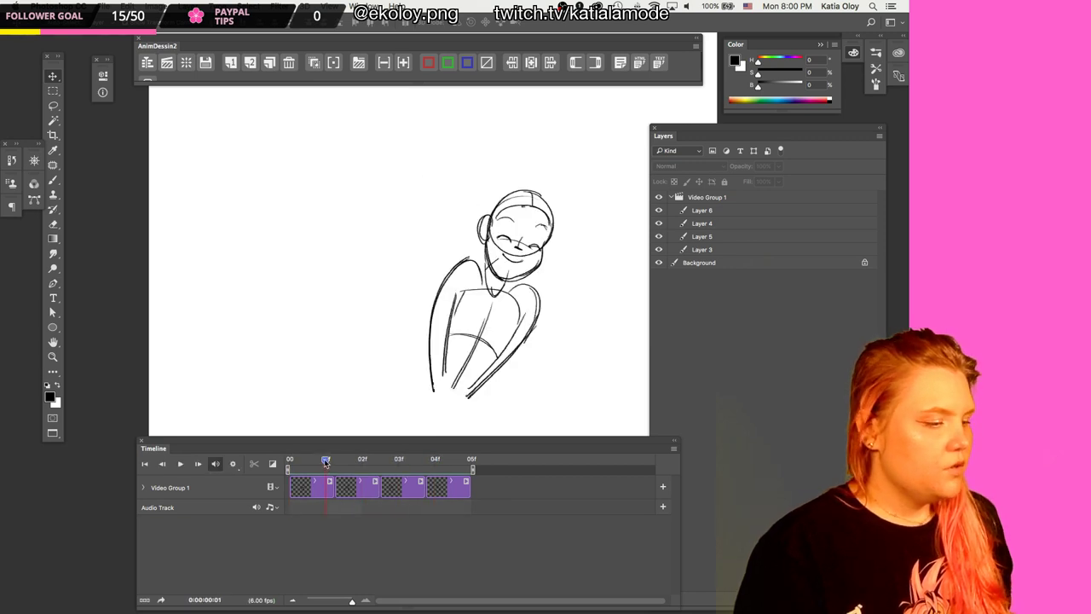
mouse_move(305, 461)
mouse_down()
mouse_move(518, 473)
mouse_move(312, 462)
mouse_up()
key(space)
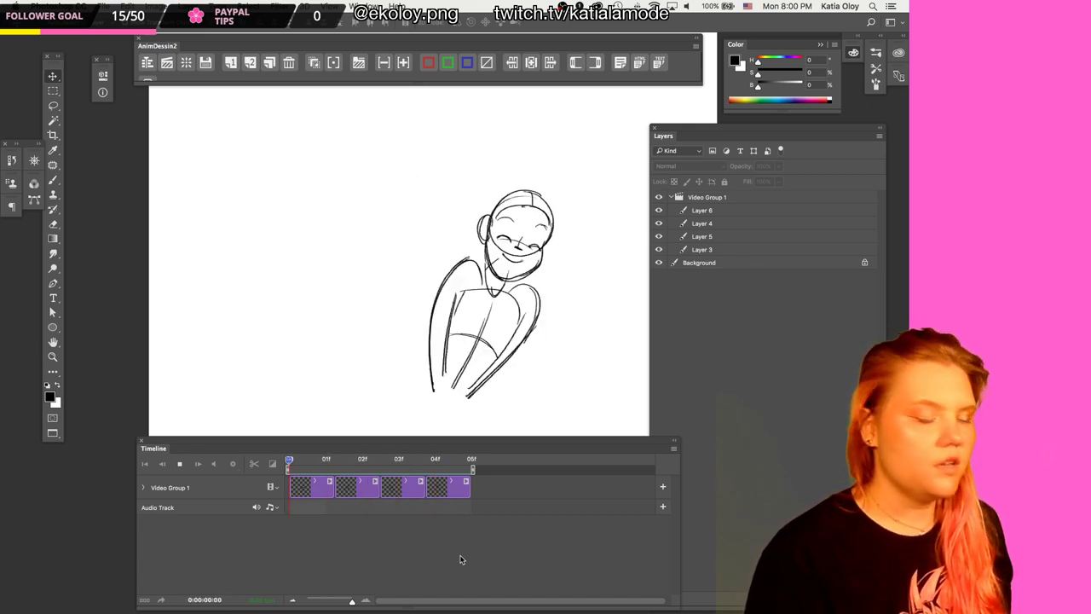
key(space)
Examine the motion options of the Layer 6 clip in the timeline
click(415, 491)
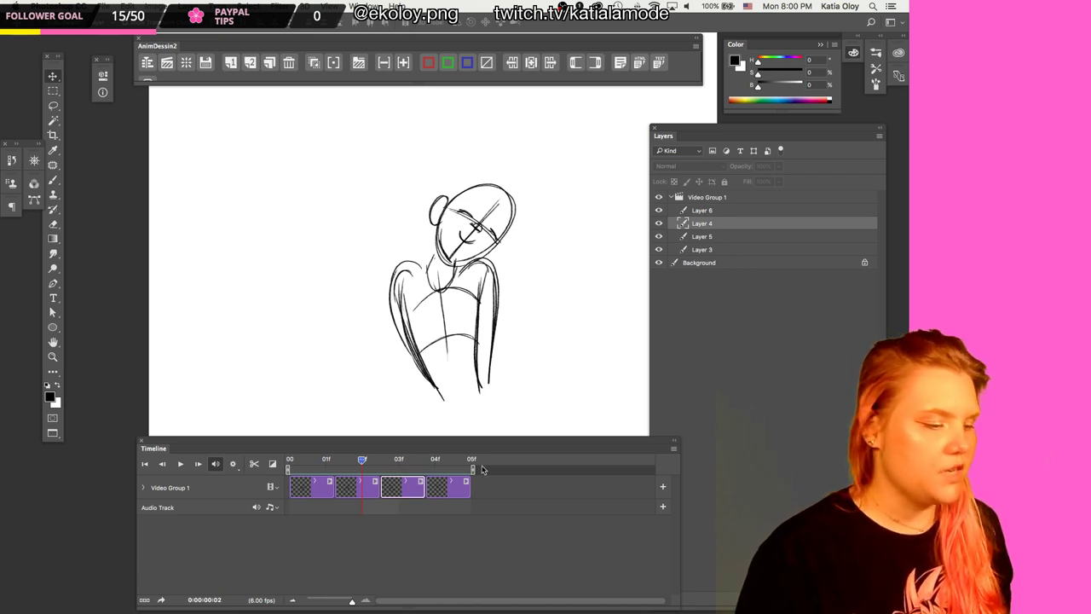
click(429, 486)
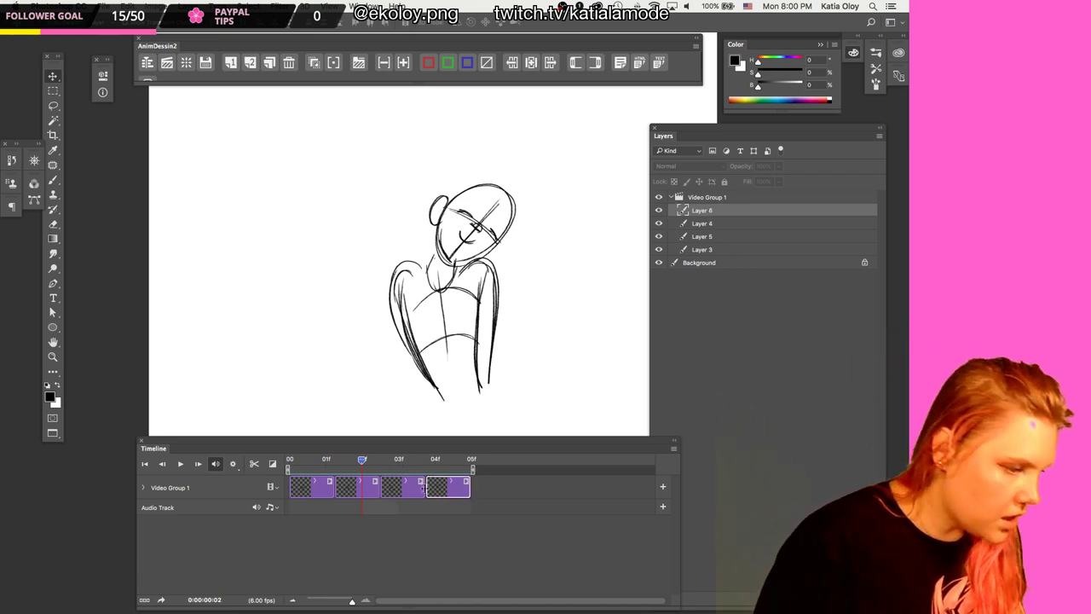
right_click(435, 490)
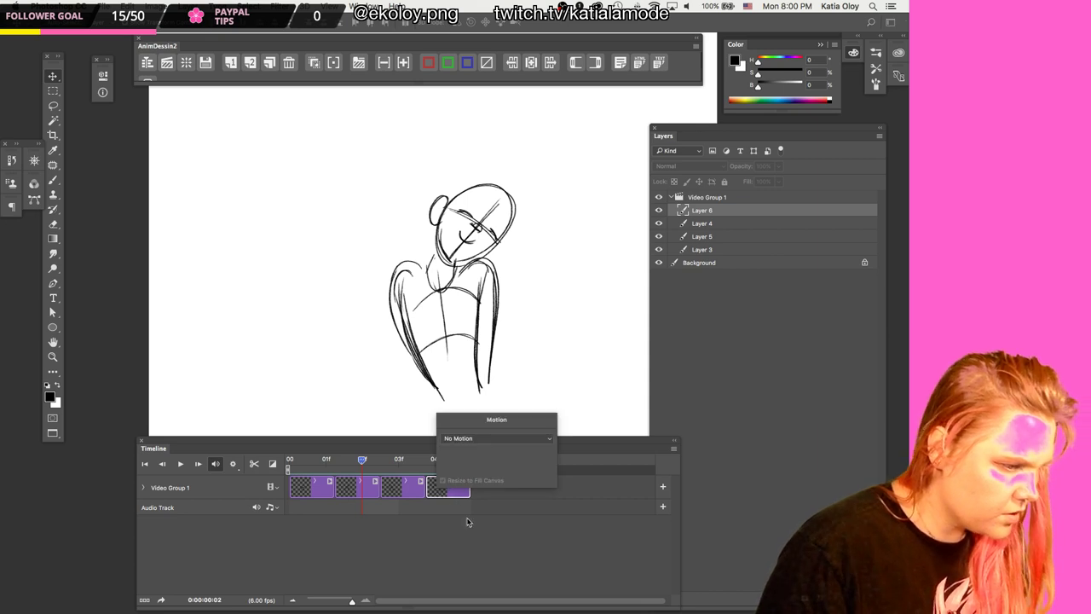
click(482, 440)
click(478, 587)
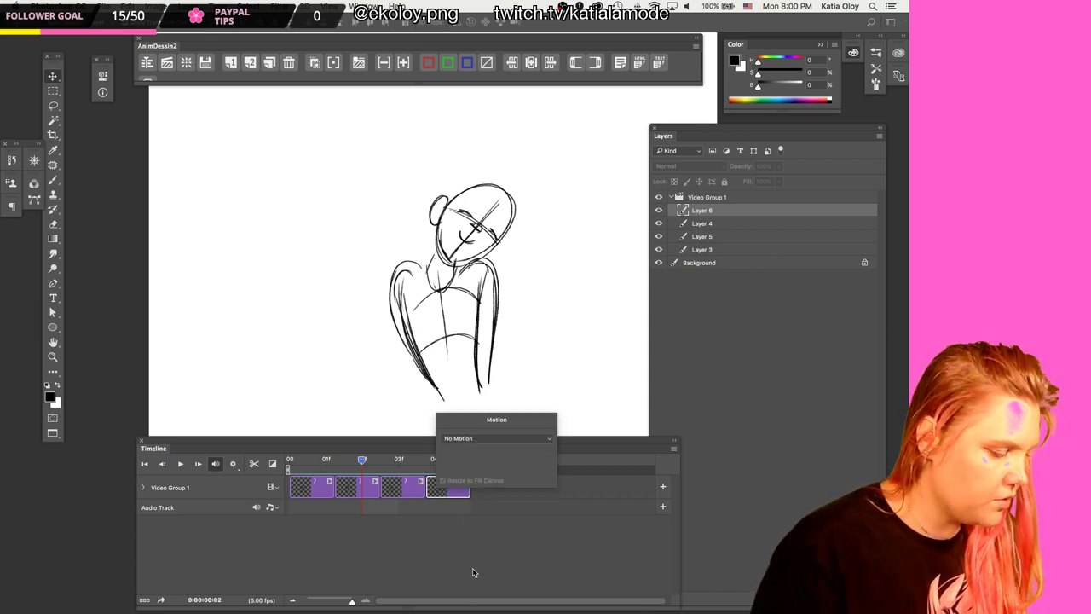
click(464, 568)
click(466, 483)
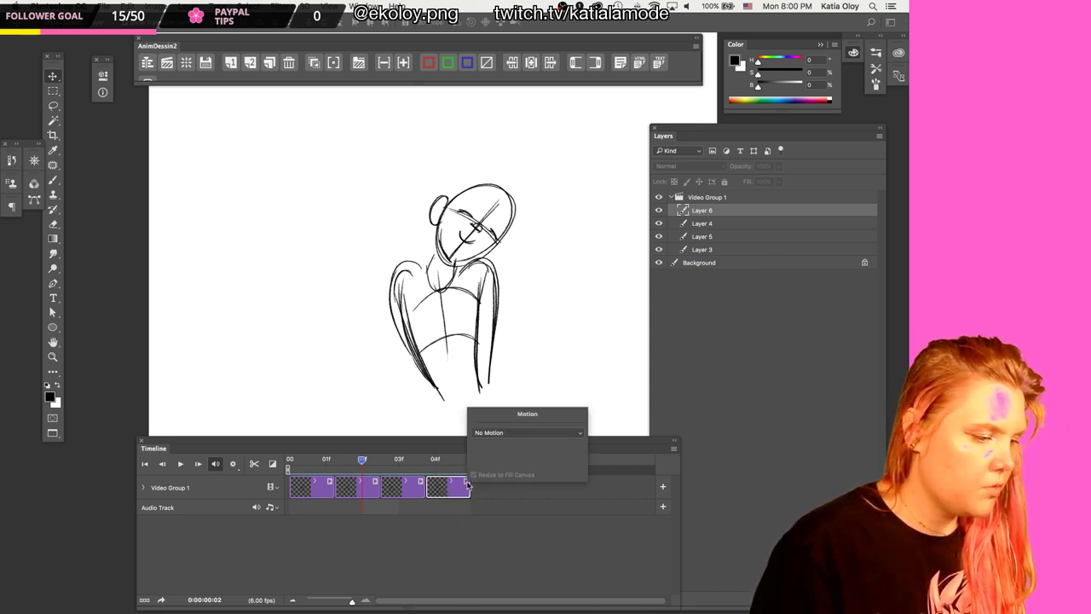
click(463, 484)
right_click(452, 484)
click(451, 483)
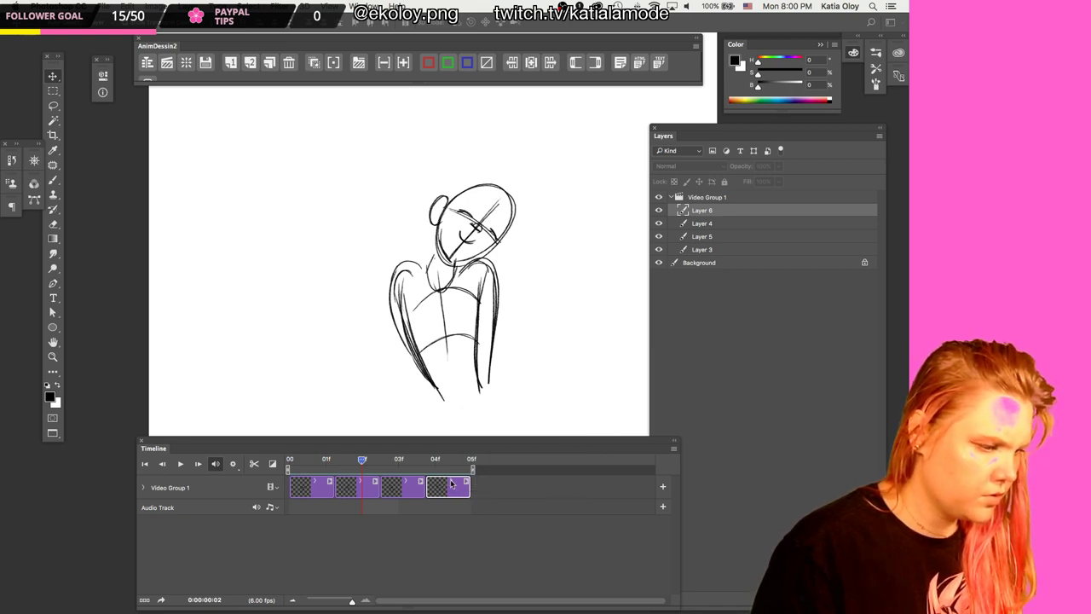
click(451, 482)
click(452, 483)
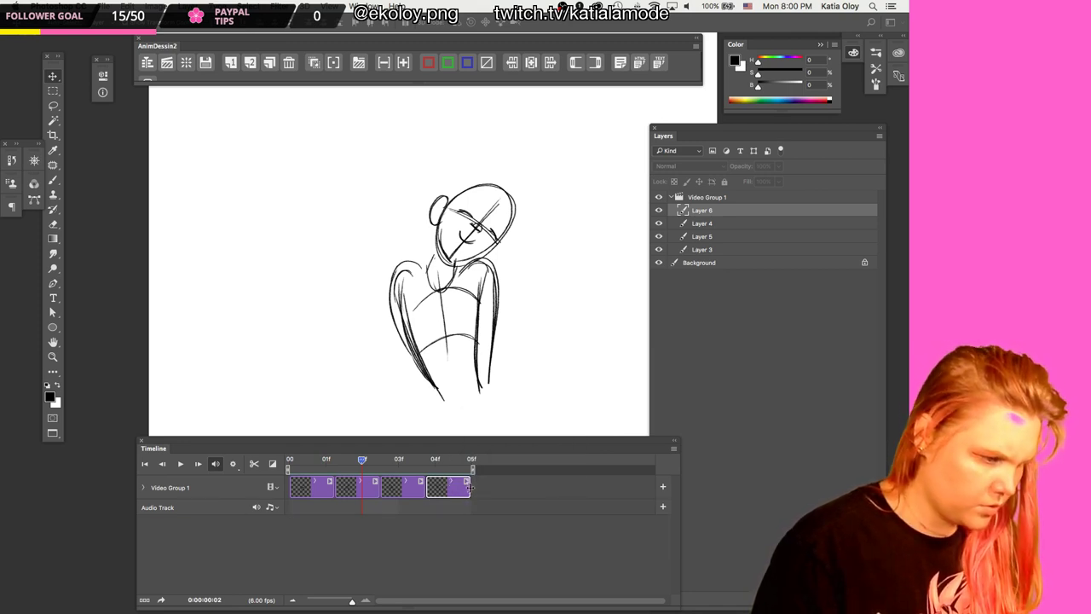
Trim each of the four drawing clips to a duration of one frame
drag(469, 487, 470, 487)
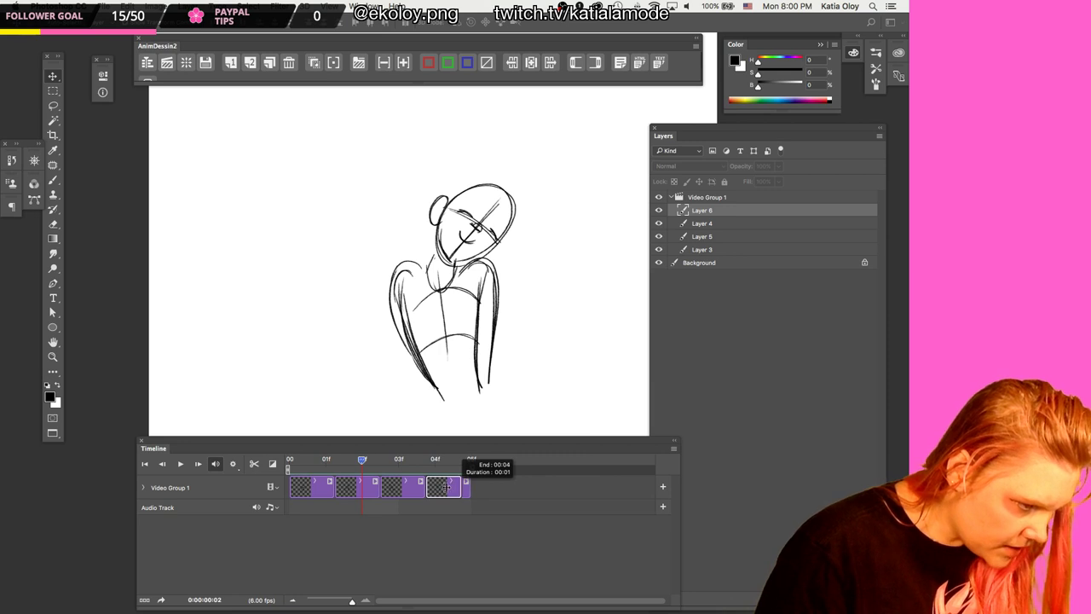
click(424, 490)
drag(424, 490, 307, 492)
click(368, 487)
Try to shift the Layer 5, Layer 4 and Layer 6 clips earlier to close the gap after Layer 3
click(355, 492)
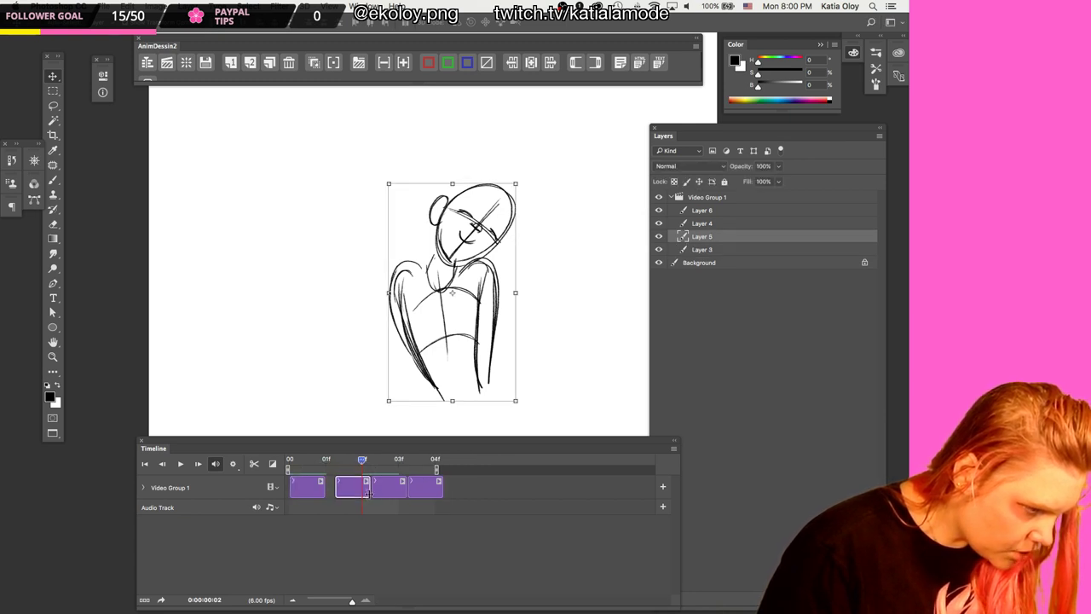
shift+click(421, 493)
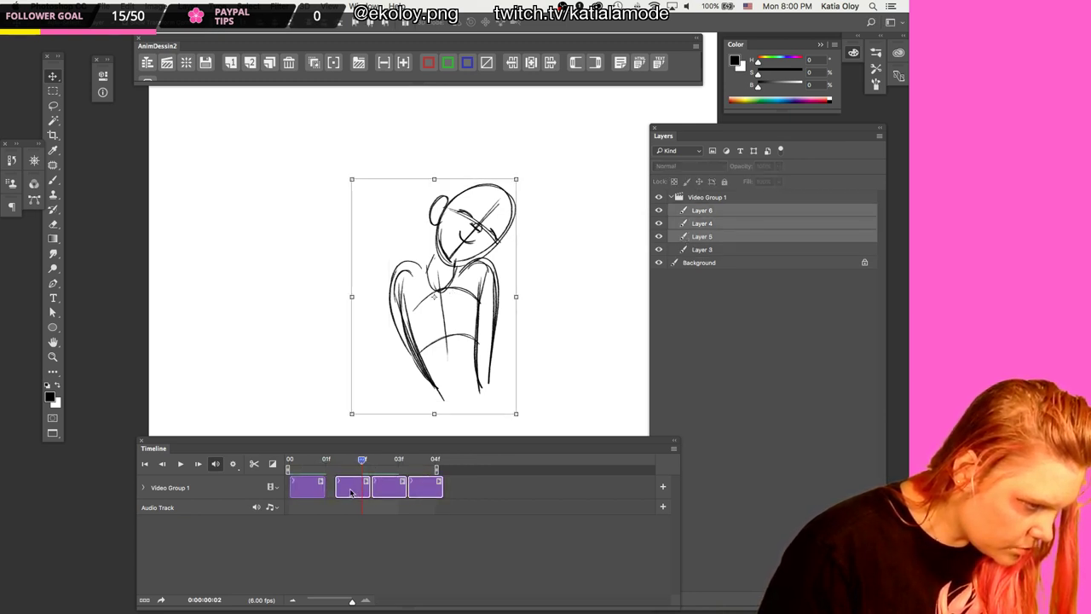
mouse_move(325, 489)
mouse_down()
mouse_move(290, 464)
mouse_move(324, 487)
mouse_up()
click(317, 487)
click(390, 565)
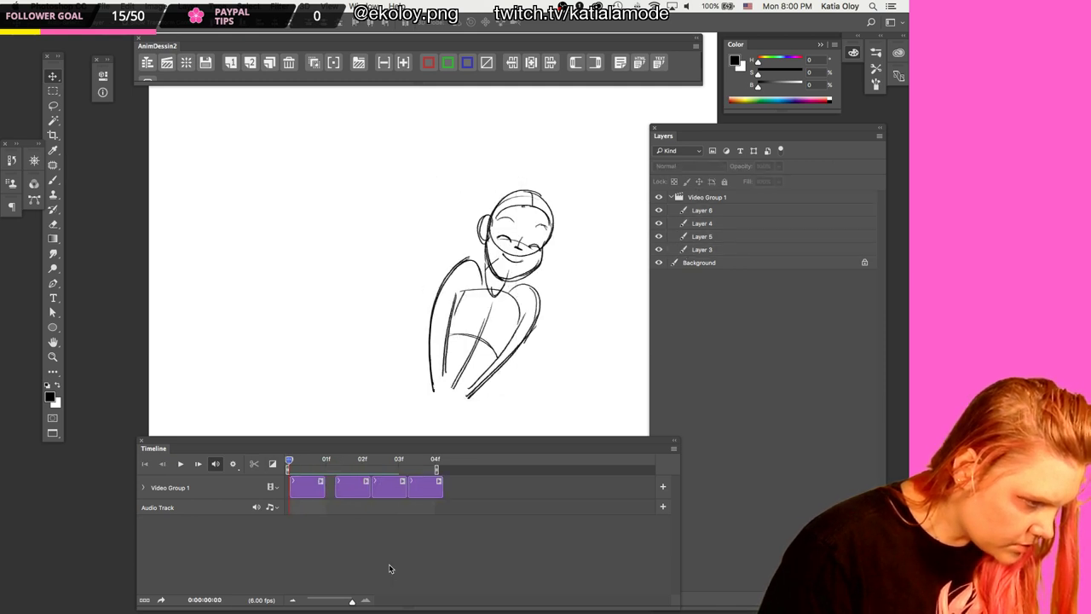
click(383, 494)
shift+click(365, 494)
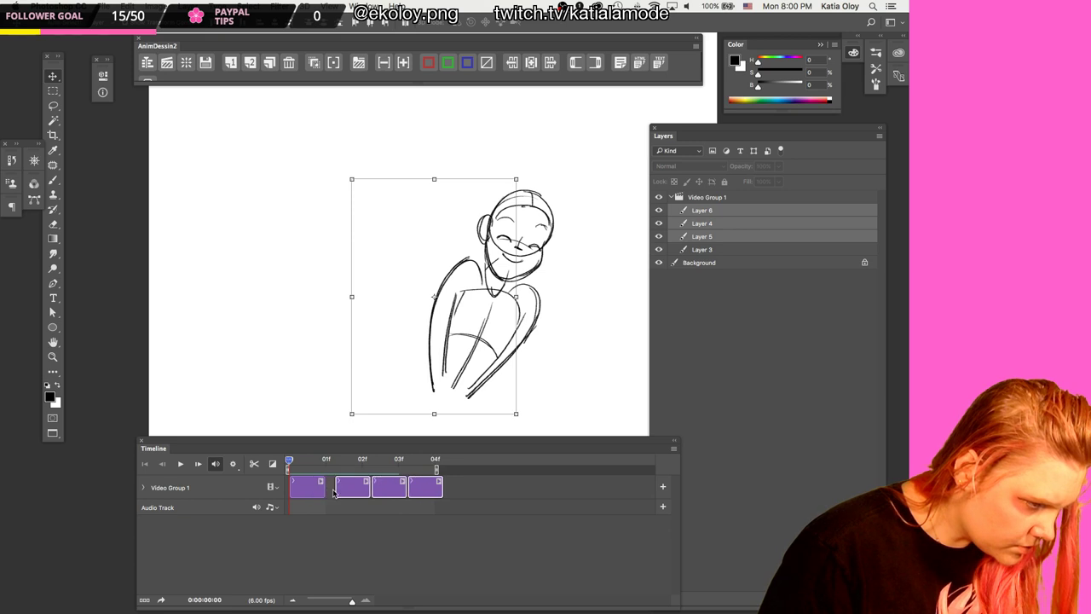
click(357, 554)
click(322, 480)
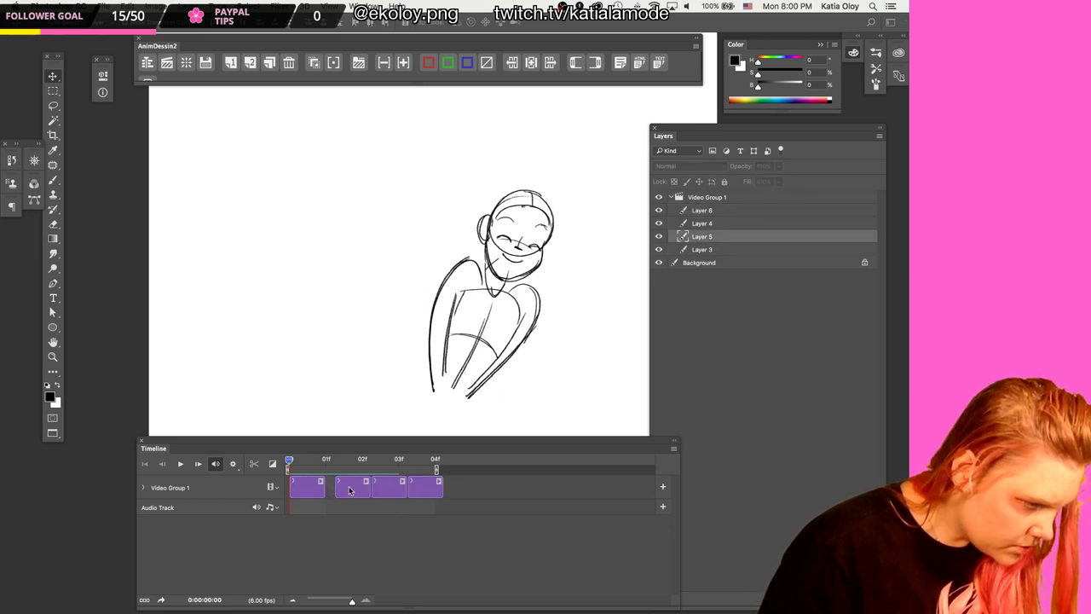
click(348, 491)
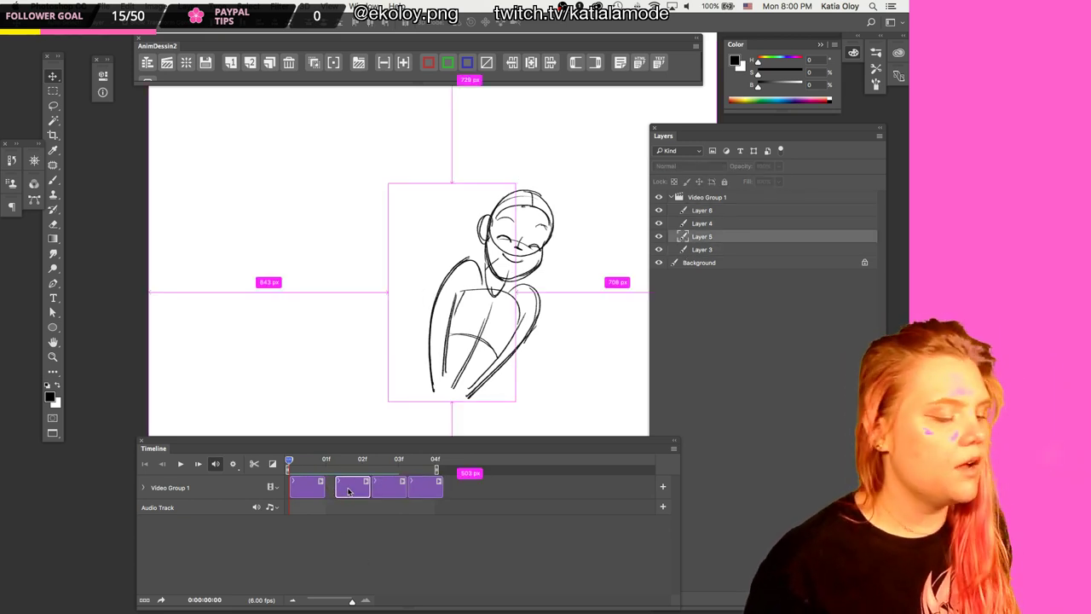
Step back through the history to undo the clip retiming and the custom frame-rate changes
key(super+alt+z)
key(super+alt+z)
key(super+alt+z)
key(super+alt+z)
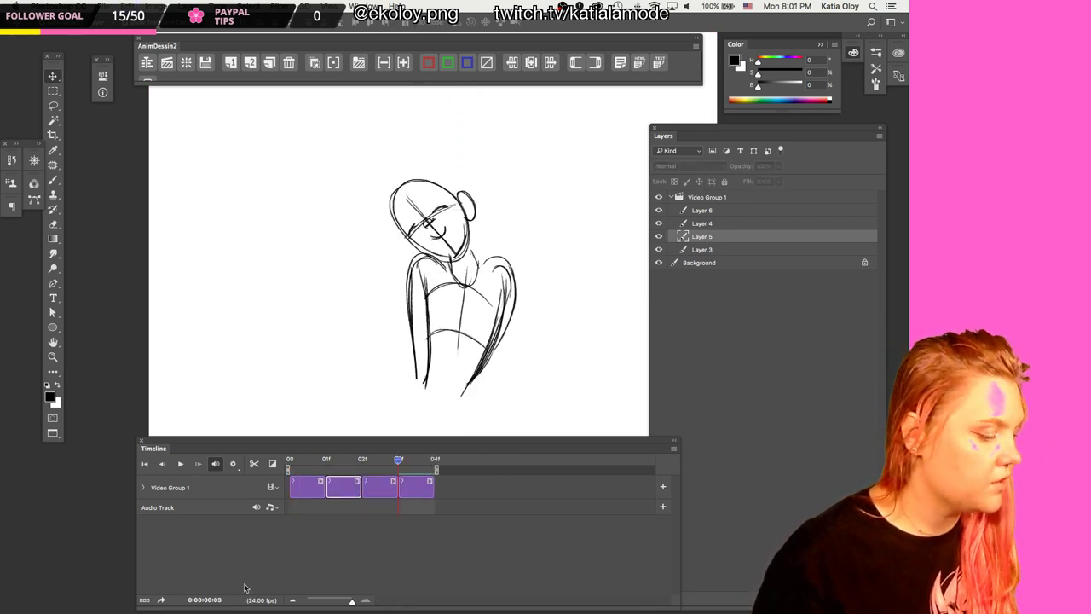
Convert the timeline to a frame animation, set its looping to Forever and preview it
click(145, 601)
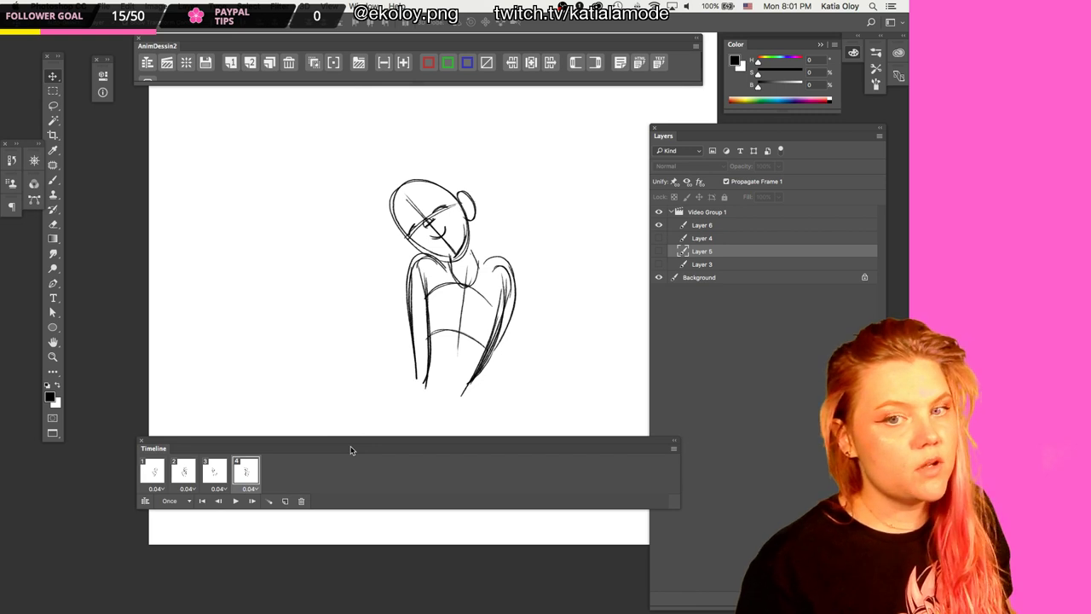
key(space)
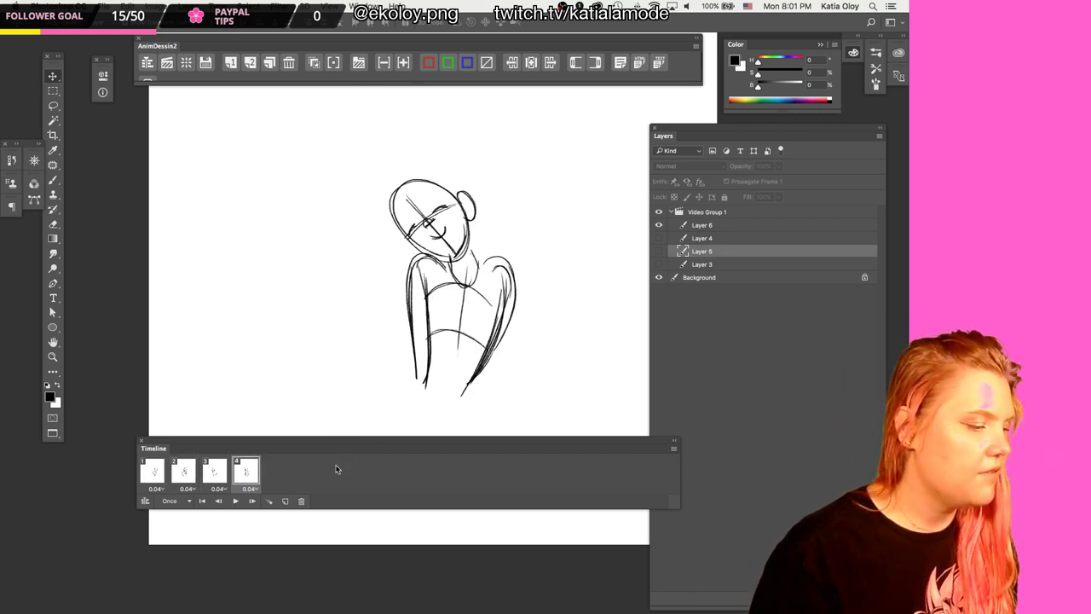
click(170, 500)
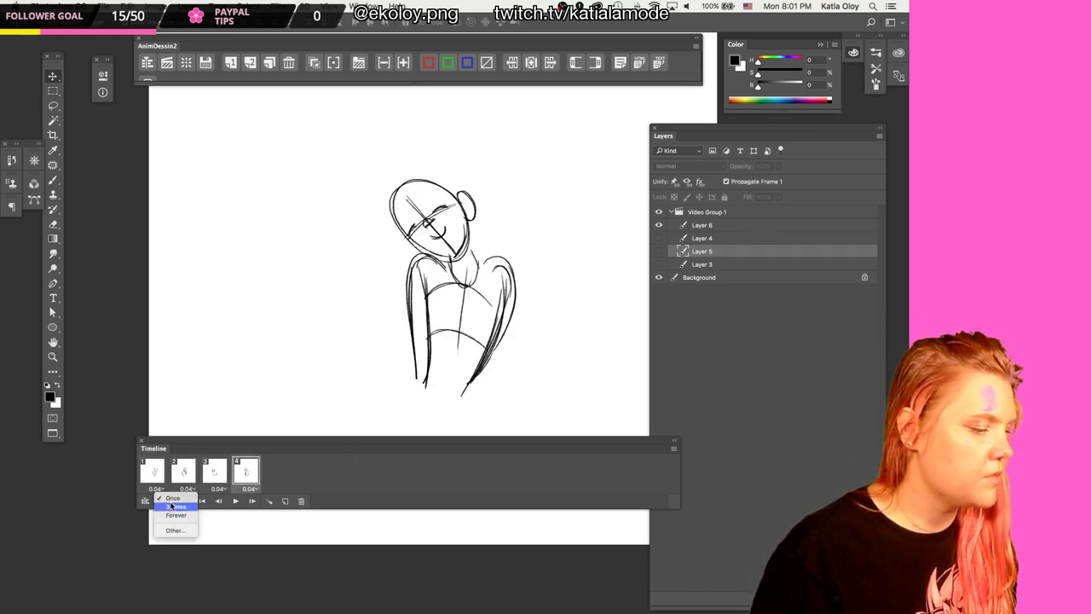
click(177, 515)
key(space)
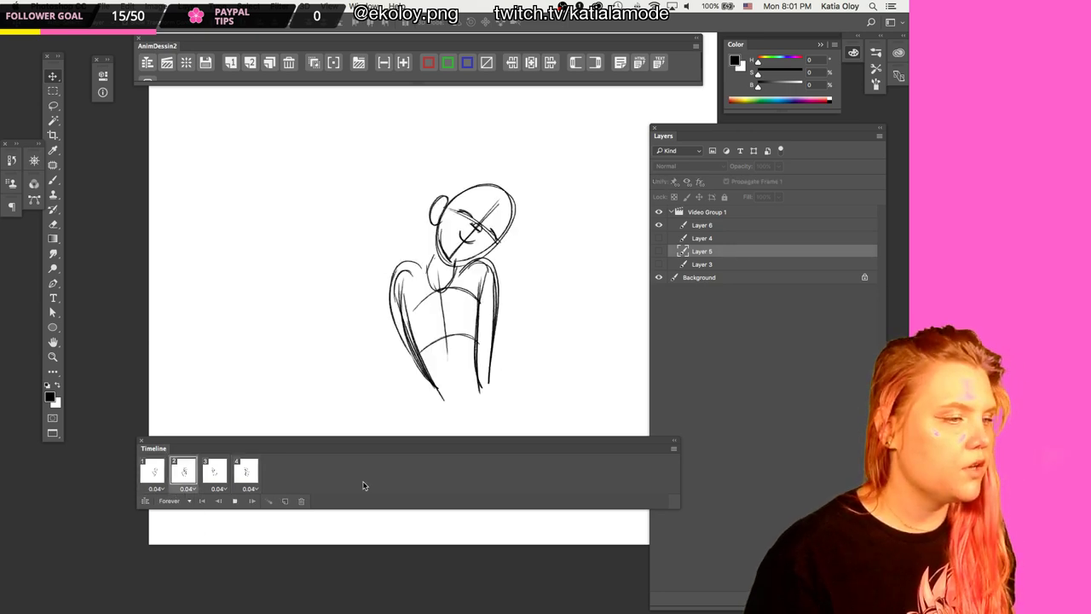
key(space)
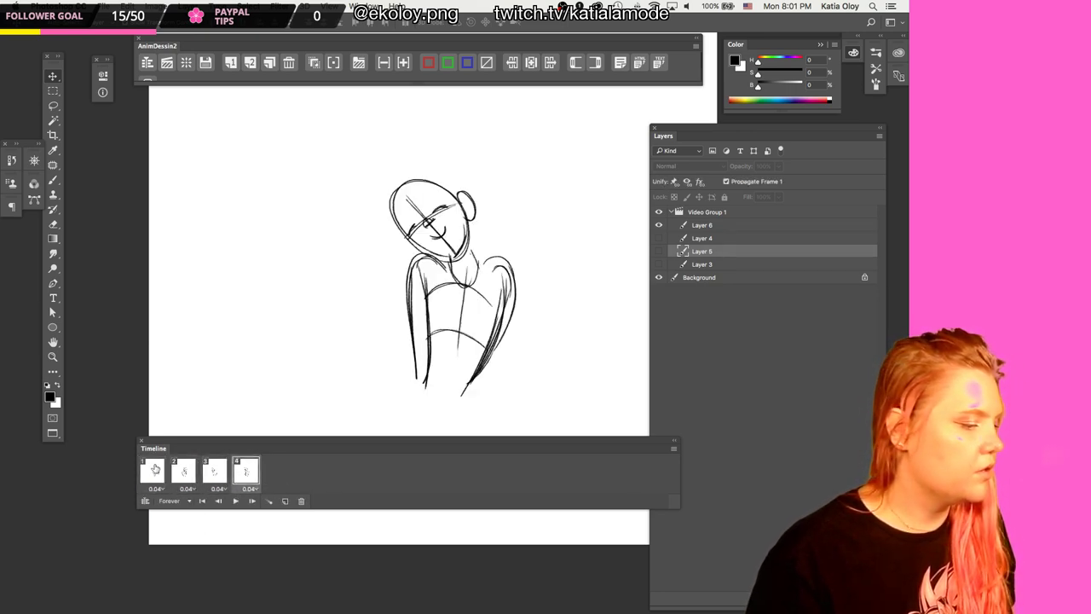
Set the delay of all four frames to 1.0 second and preview the loop
click(252, 489)
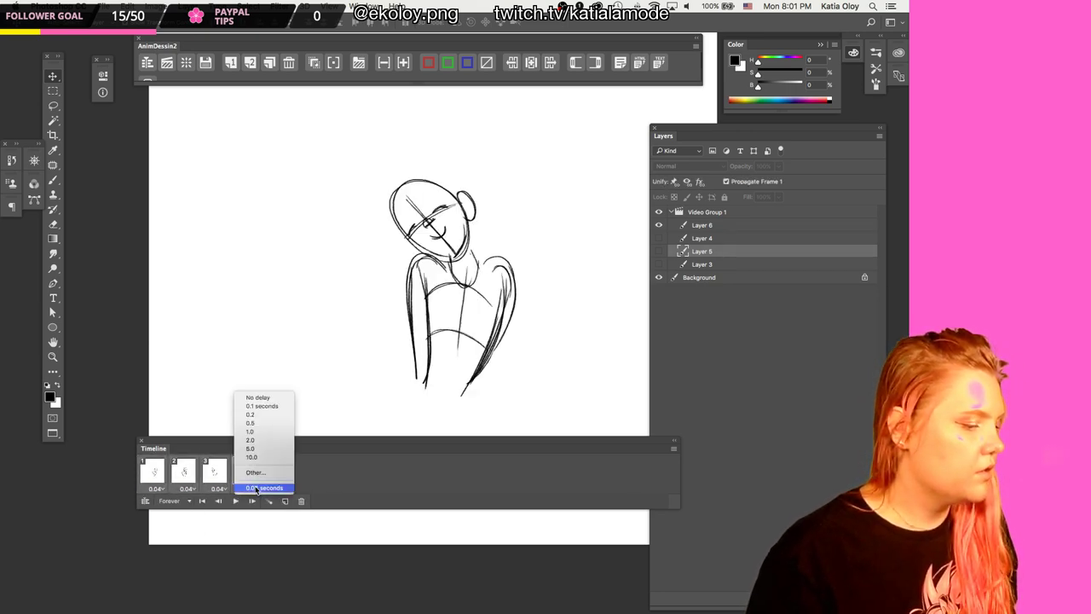
click(250, 431)
key(space)
key(space)
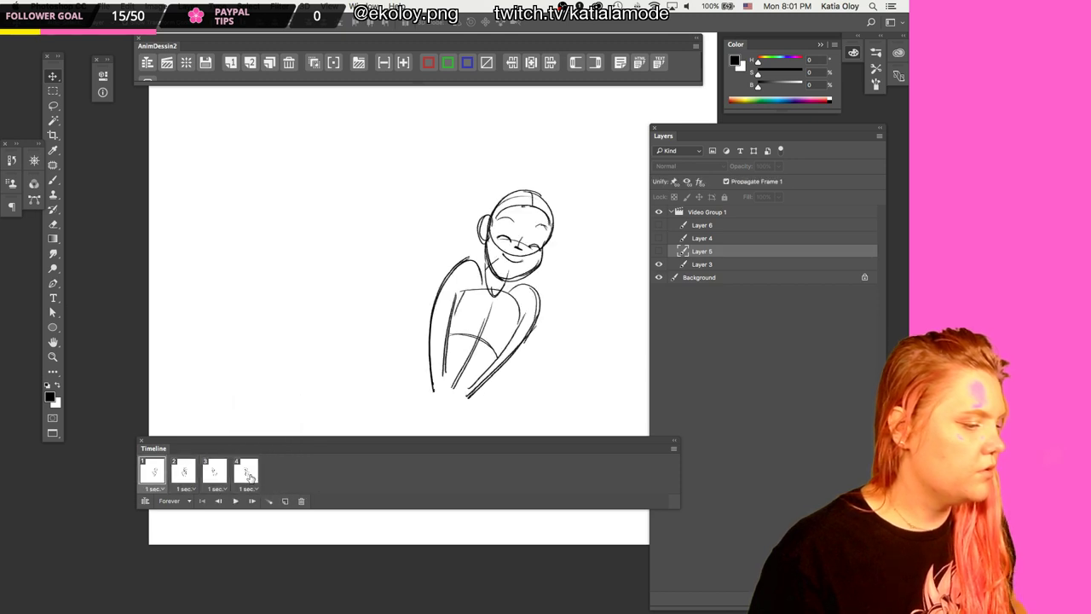
Set the delay of all four frames to 0.2 seconds and play back the loop
click(247, 488)
click(252, 415)
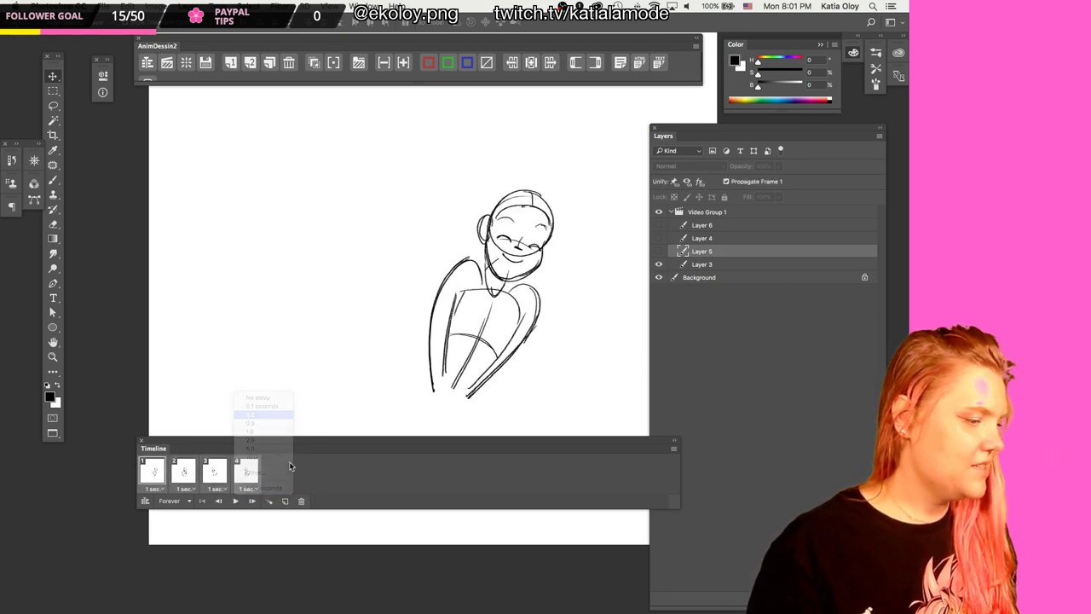
key(space)
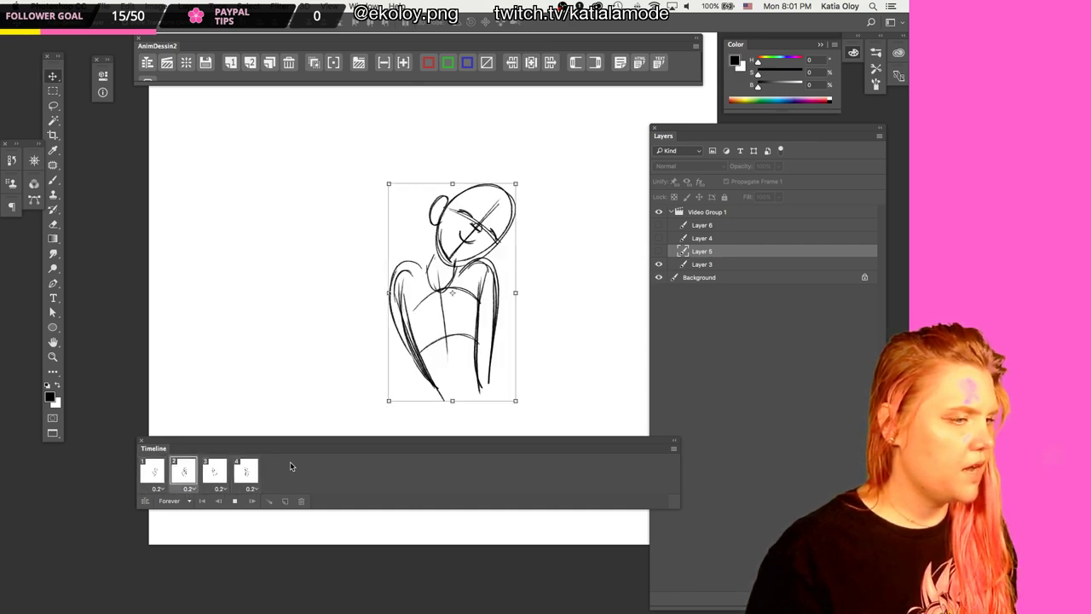
key(space)
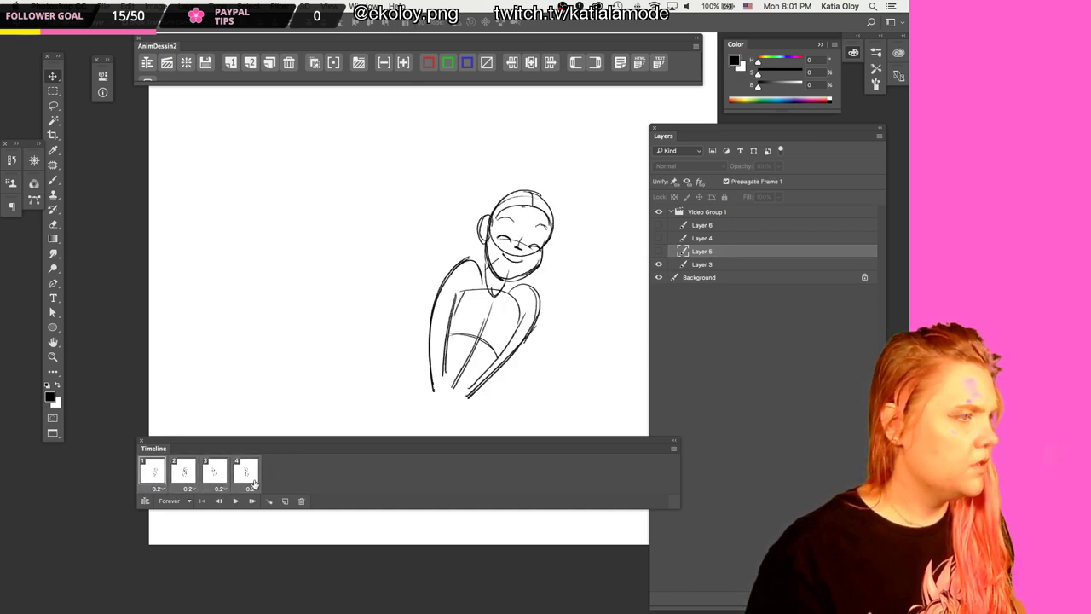
click(316, 62)
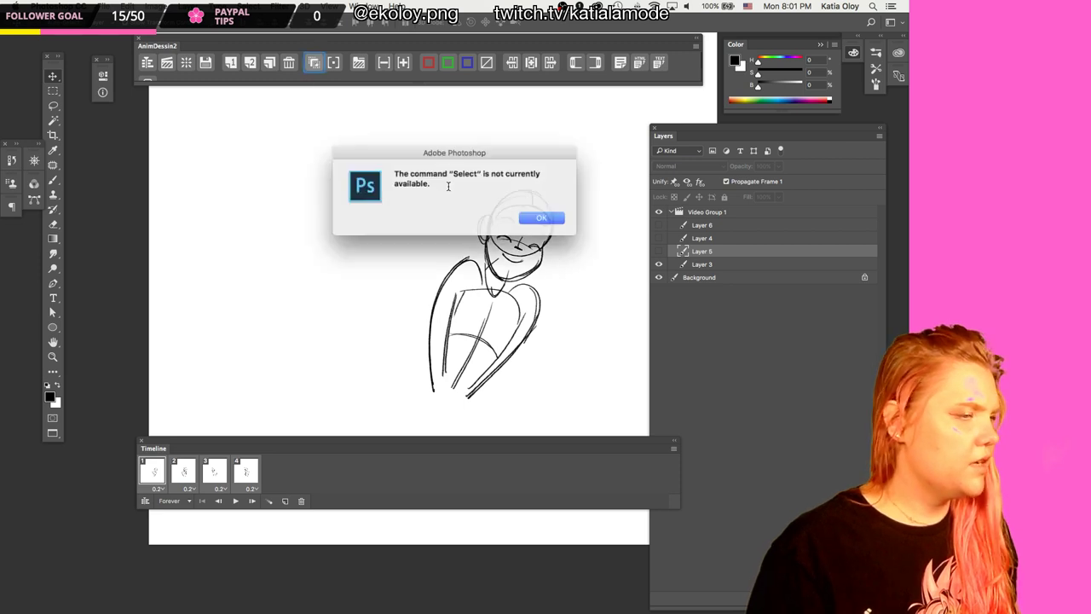
click(537, 218)
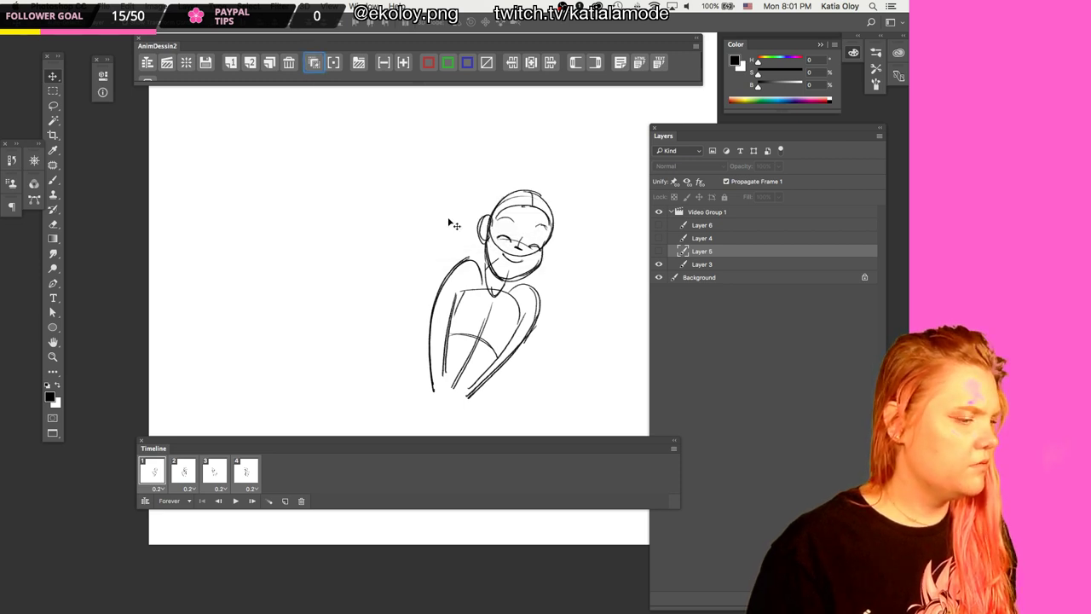
Try to open the onion skin options and turn on onion skinning for the frame animation
click(333, 65)
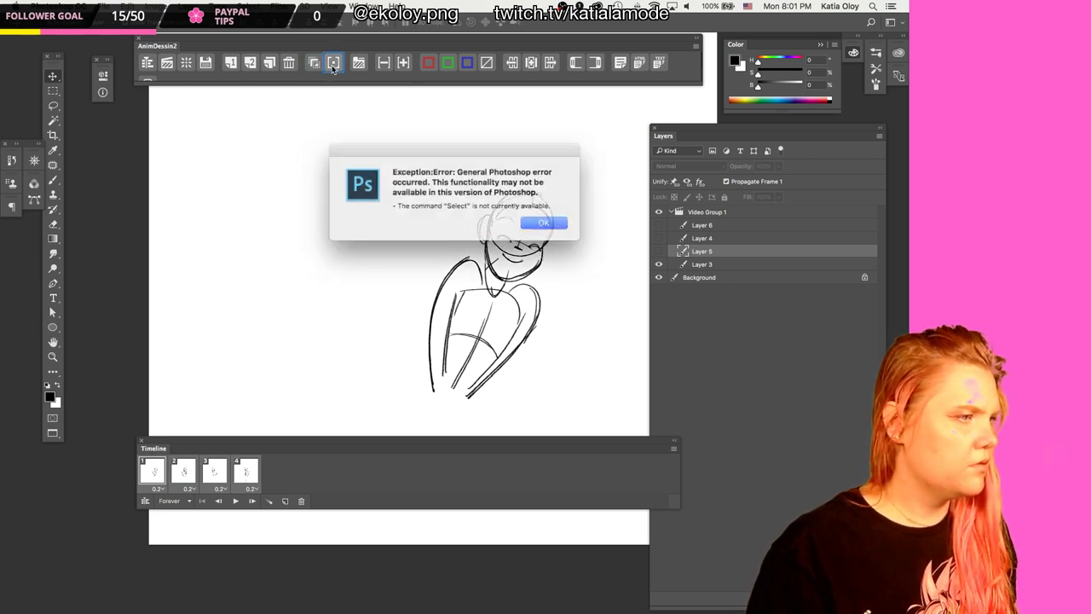
click(544, 221)
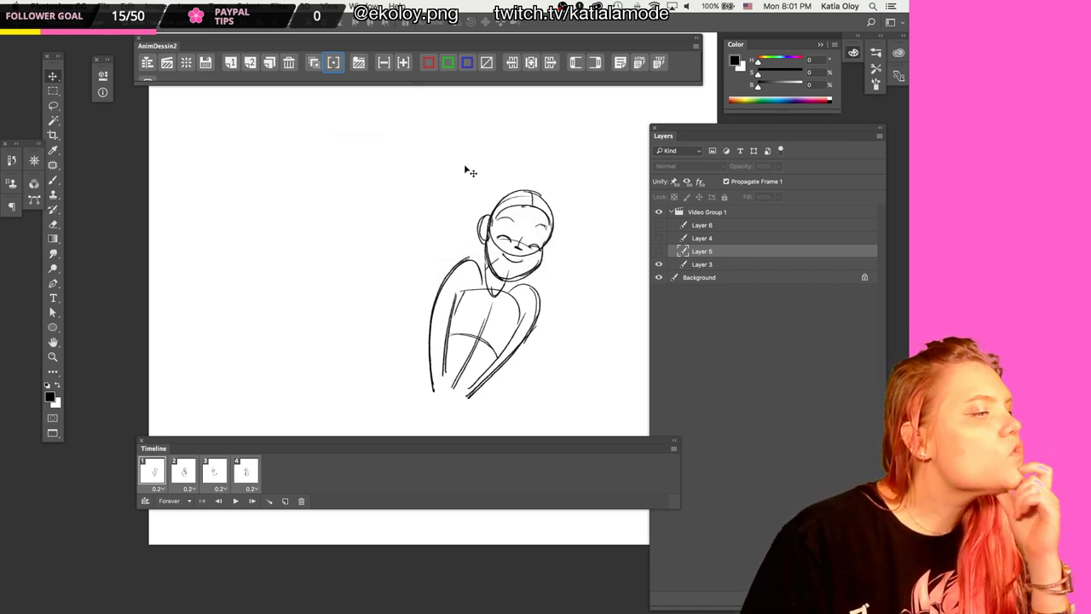
click(310, 62)
click(537, 218)
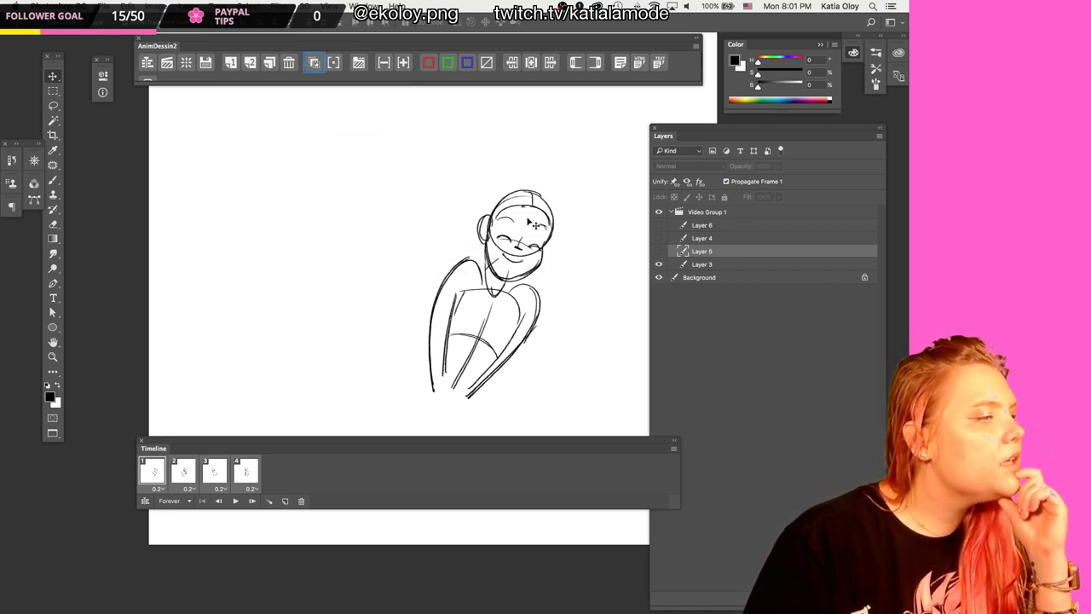
Convert the frame animation to a video timeline and expand the Layer 3 clip's keyframe properties
click(145, 500)
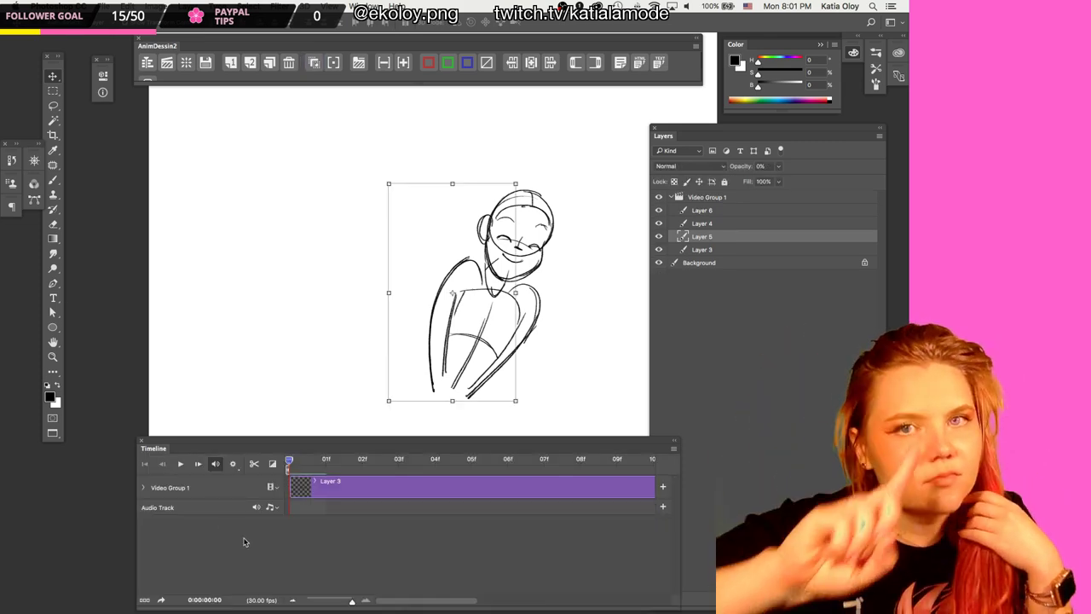
click(142, 488)
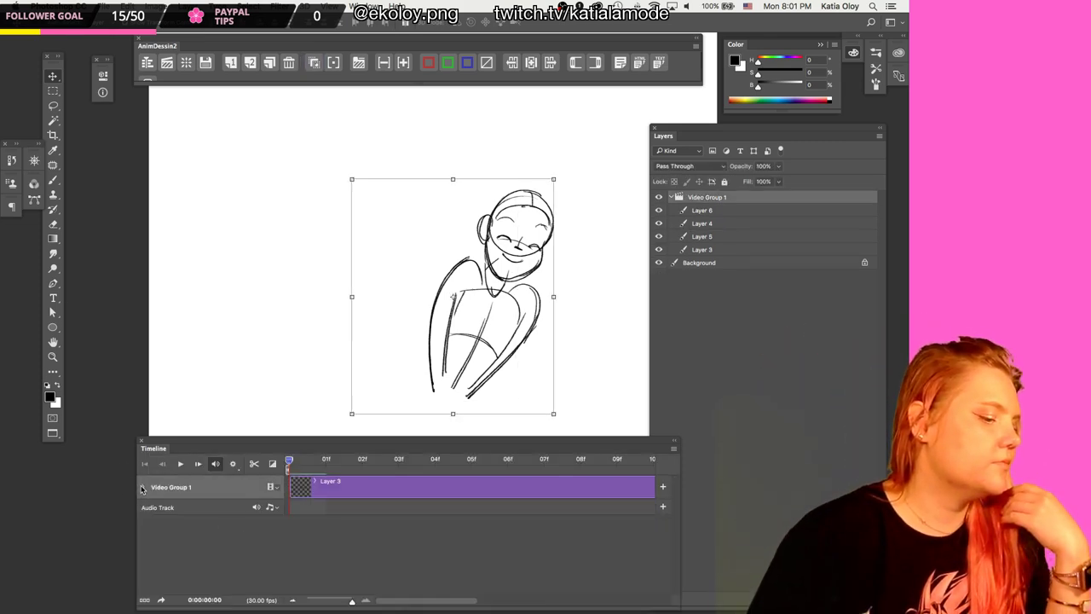
click(144, 487)
click(144, 488)
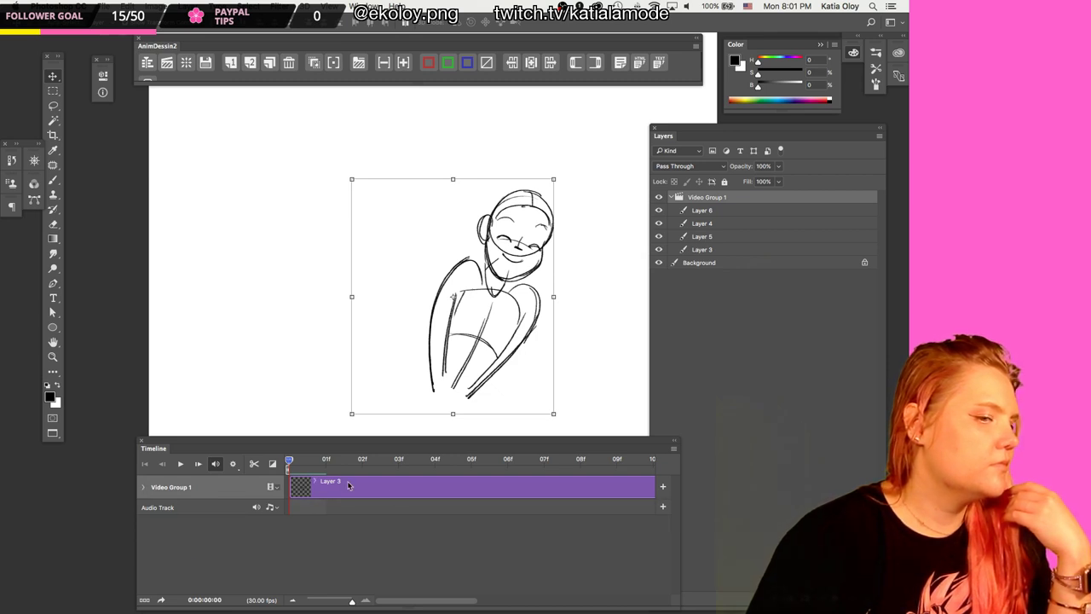
click(316, 482)
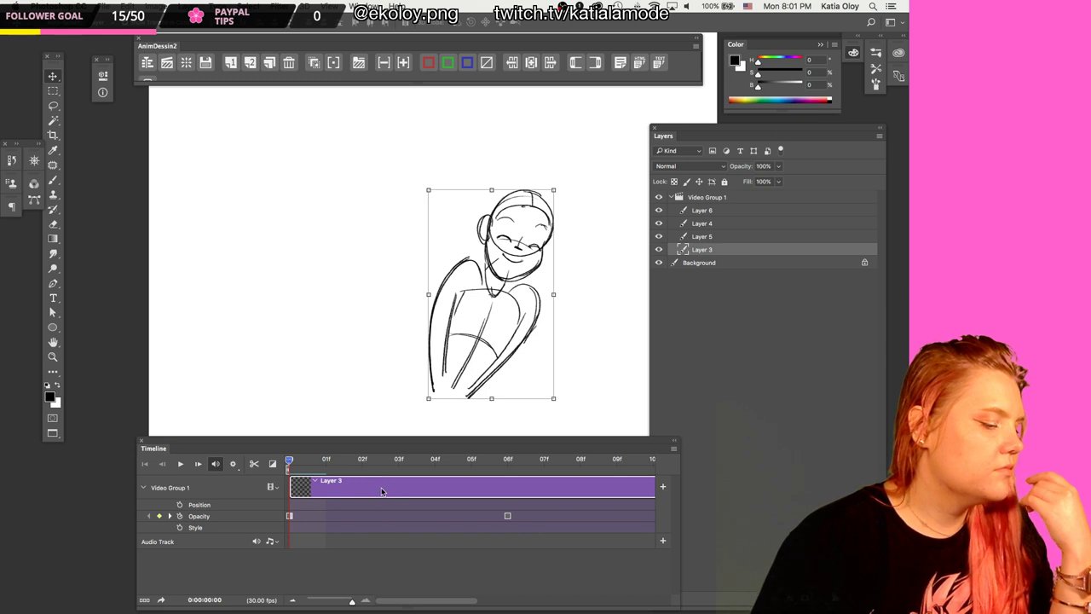
Step back through the history to undo the timeline conversions, returning to the 24 fps video timeline, and preview it
click(344, 567)
key(alt+super+z)
key(alt+super+z)
key(alt+super+z)
key(alt+super+z)
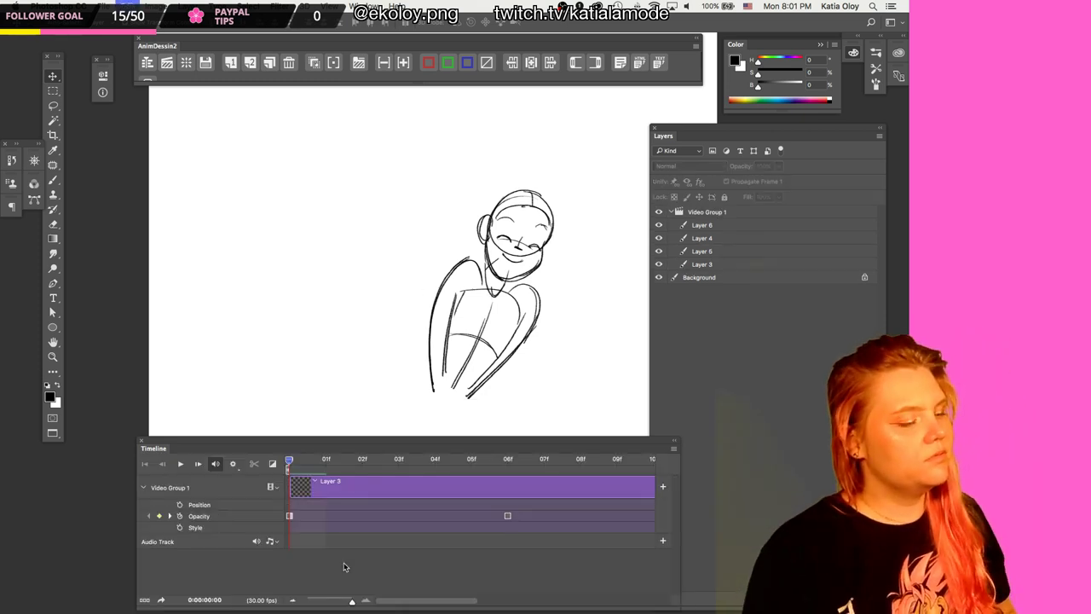
key(super+z)
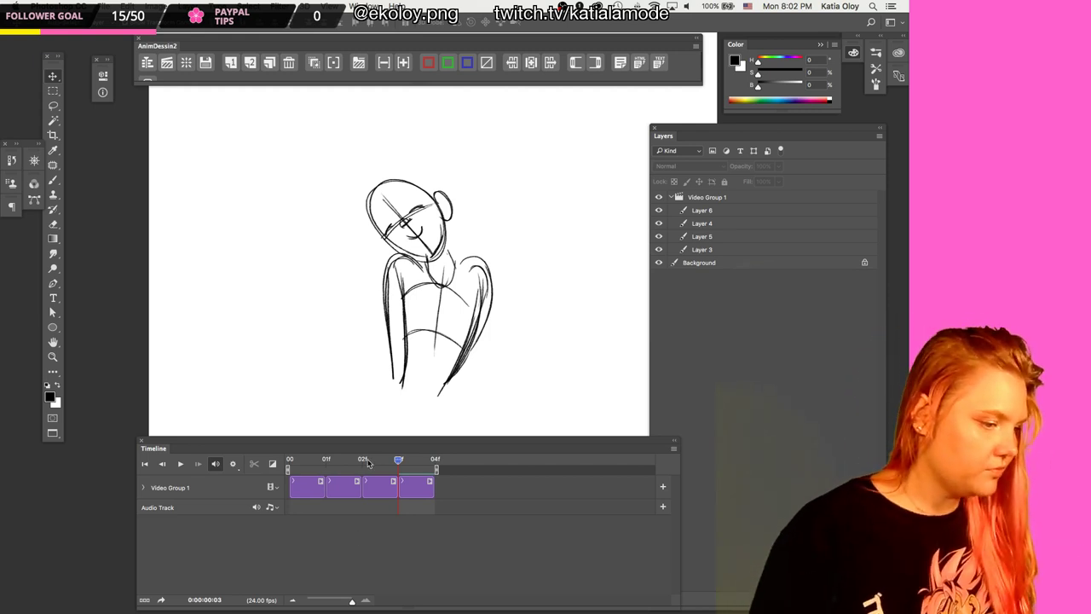
key(space)
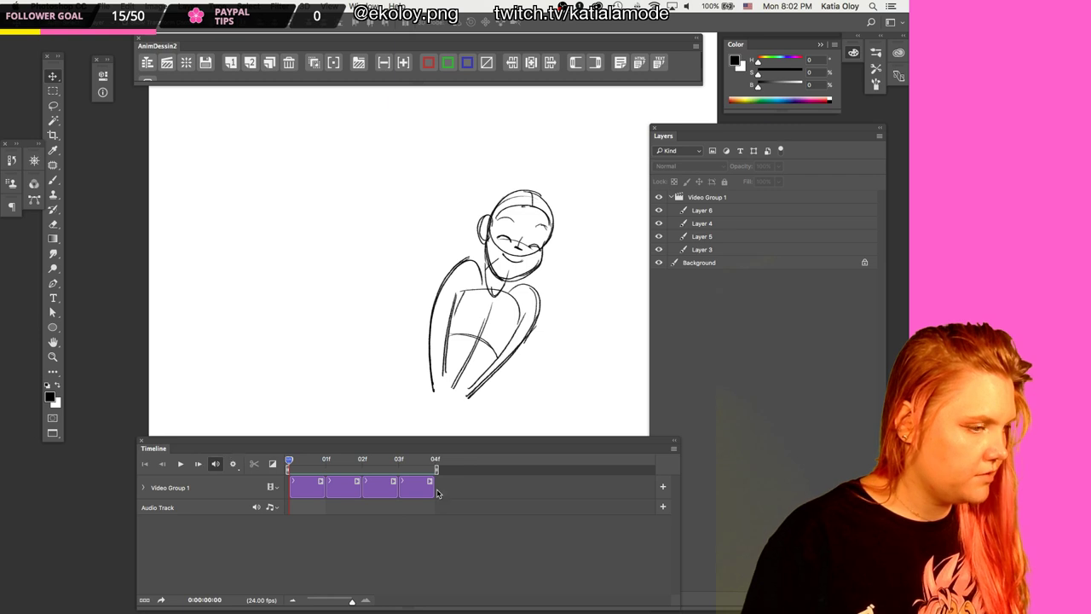
Step back through the history to the state where each drawing's clip lasts four frames, and play the loop
key(super+z)
key(super+z)
key(super+z)
key(super+z)
key(super+z)
key(super+z)
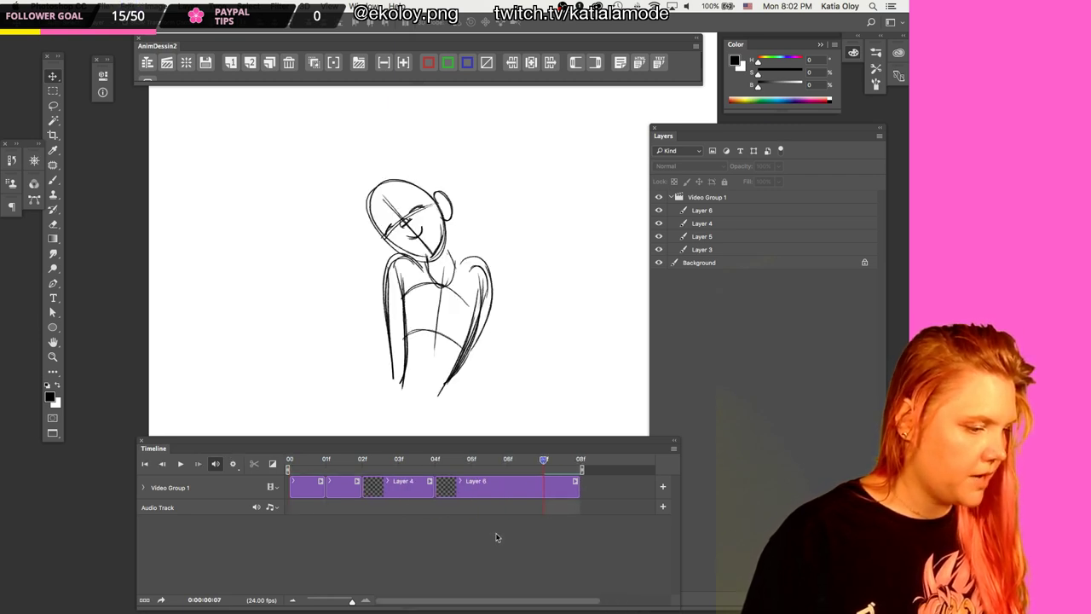
key(super+z)
key(super+z)
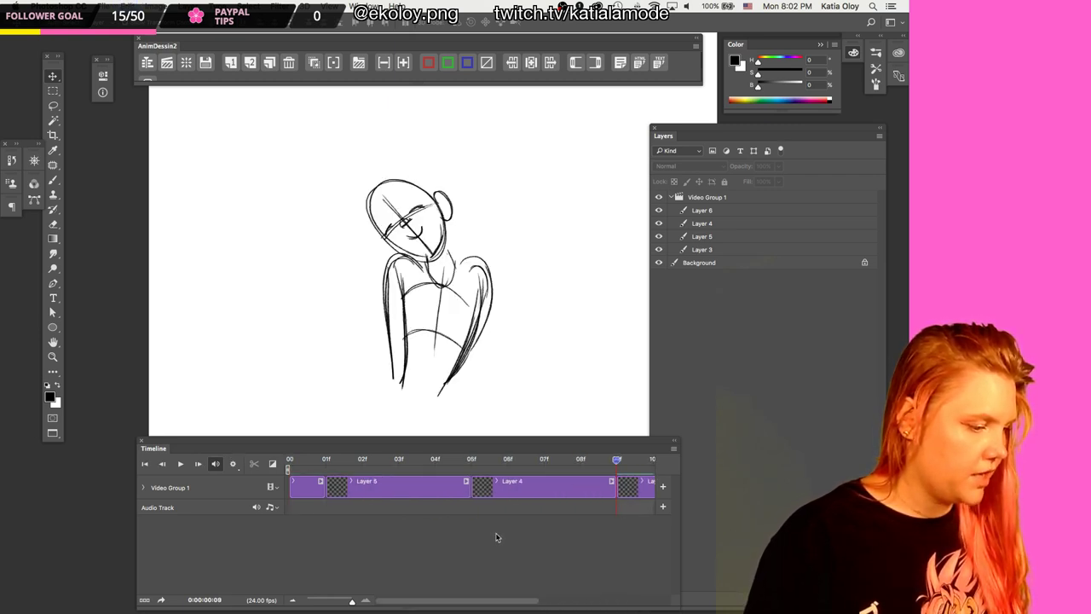
key(super+z)
key(super+z)
key(super+z)
key(space)
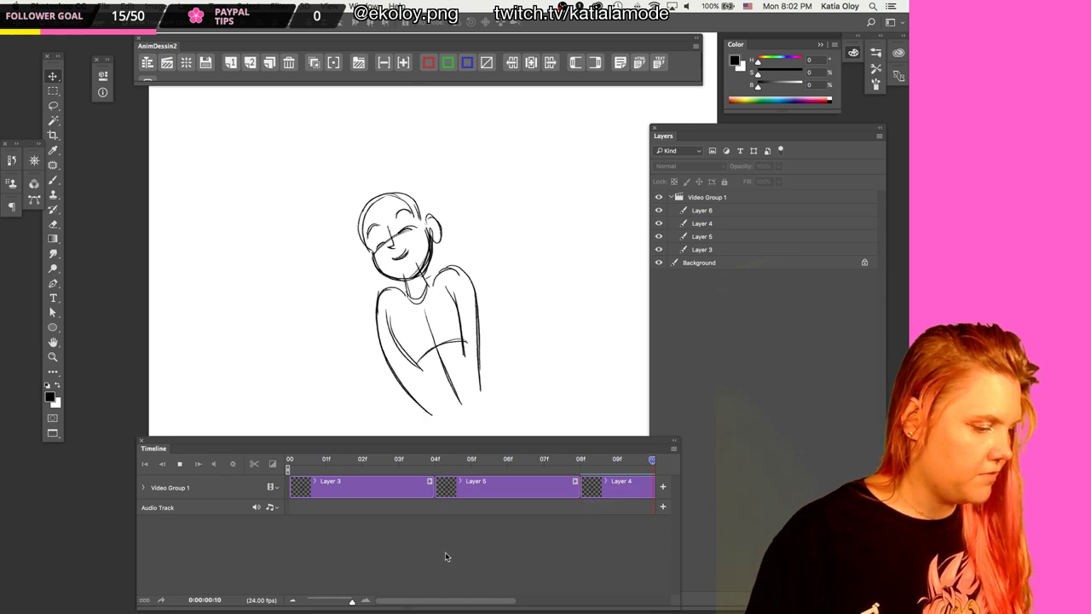
key(space)
key(space)
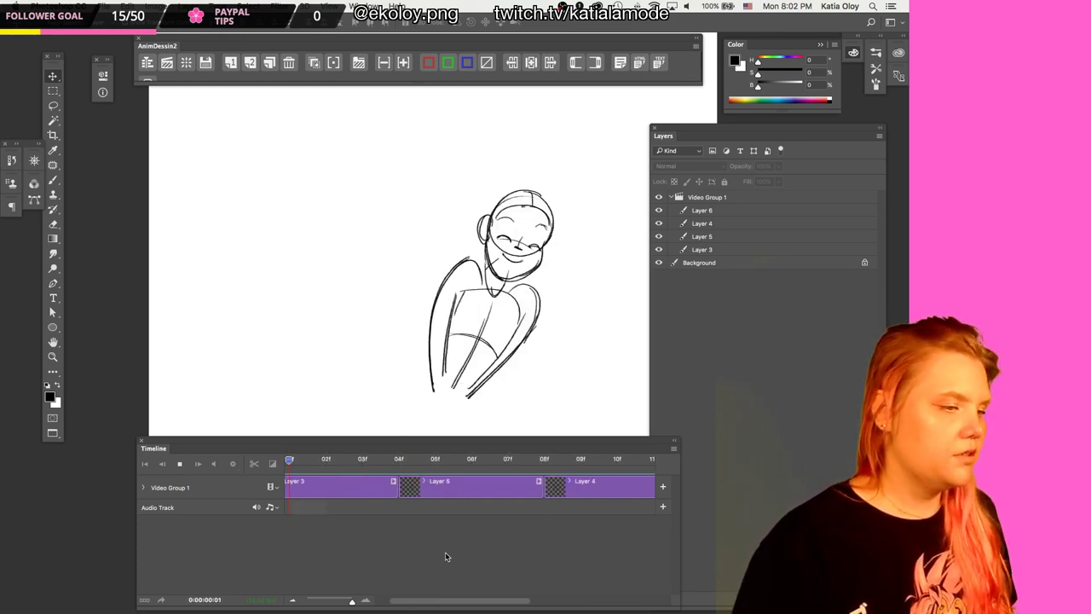
key(space)
Scrub through the drawings, shift the Layer 5 drawing slightly to the right and play back the loop
scroll(389, 517, left, 2)
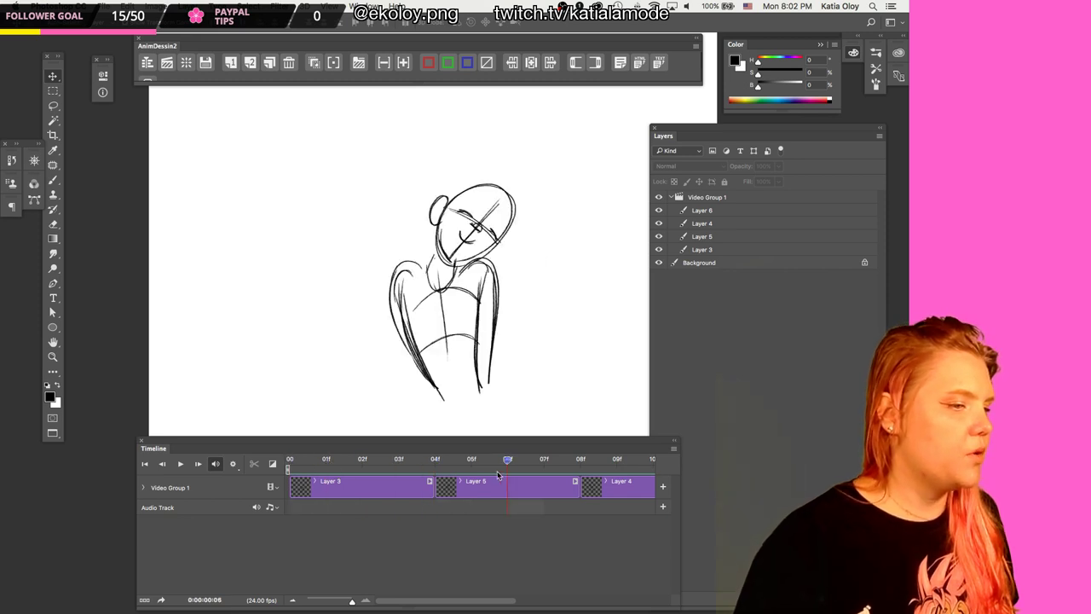
scroll(575, 482, right, 8)
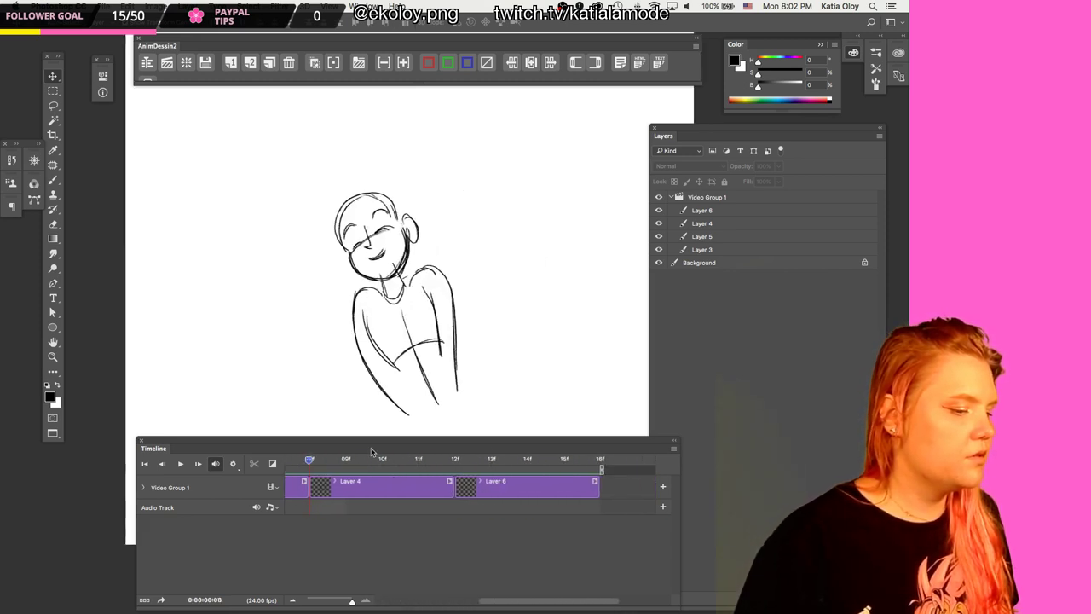
drag(391, 461, 508, 463)
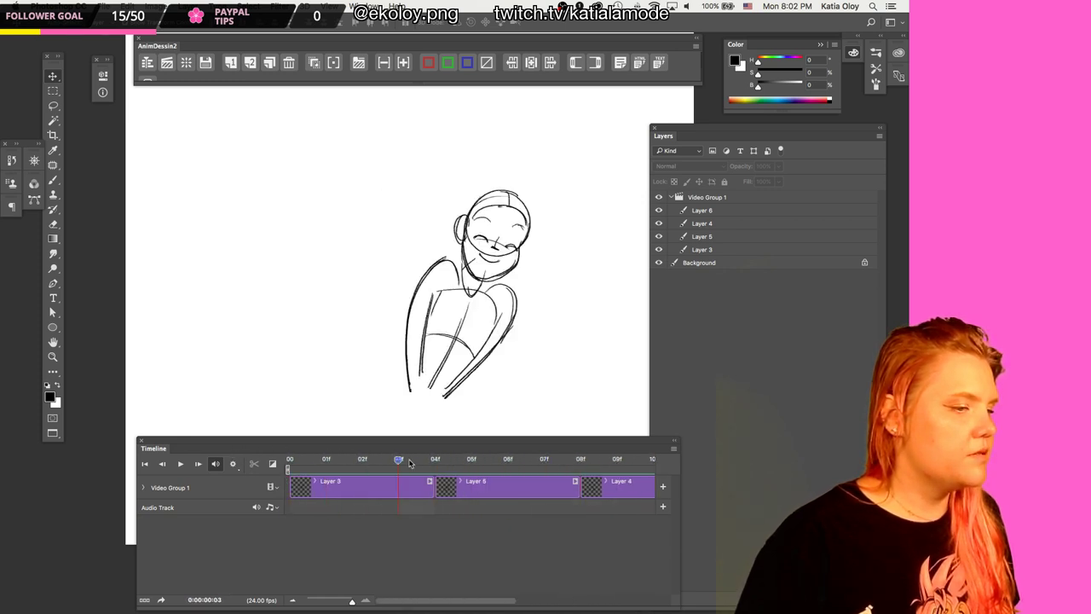
click(499, 491)
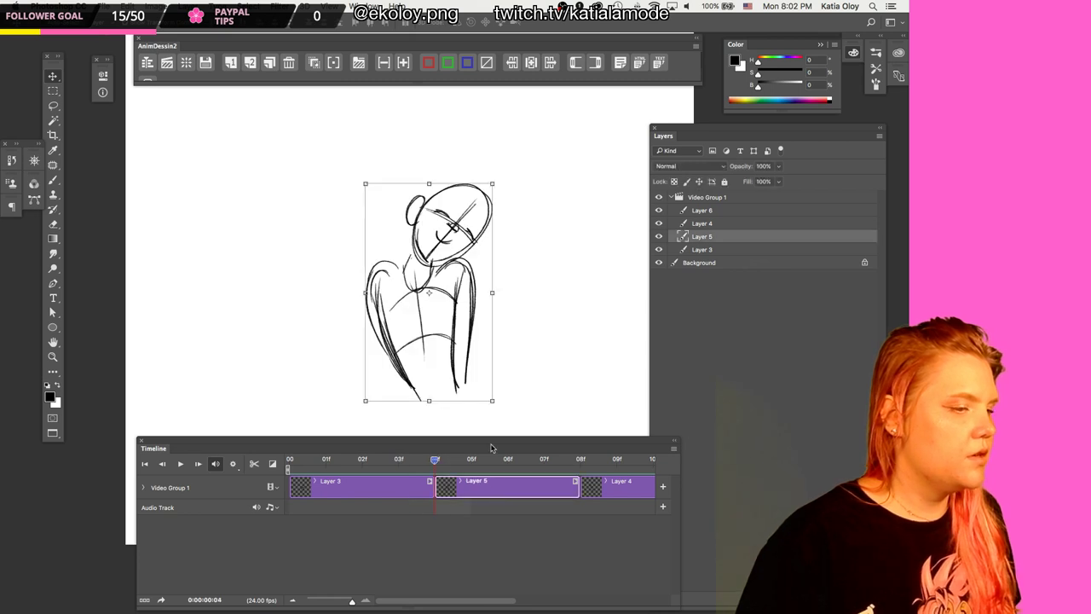
drag(470, 338, 478, 338)
drag(434, 462, 294, 461)
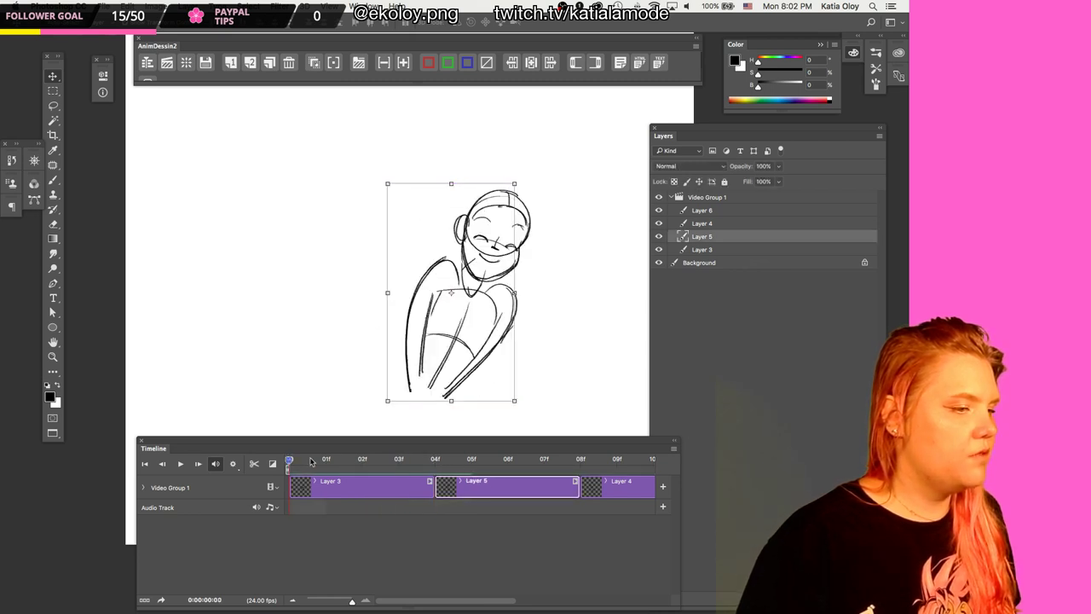
key(space)
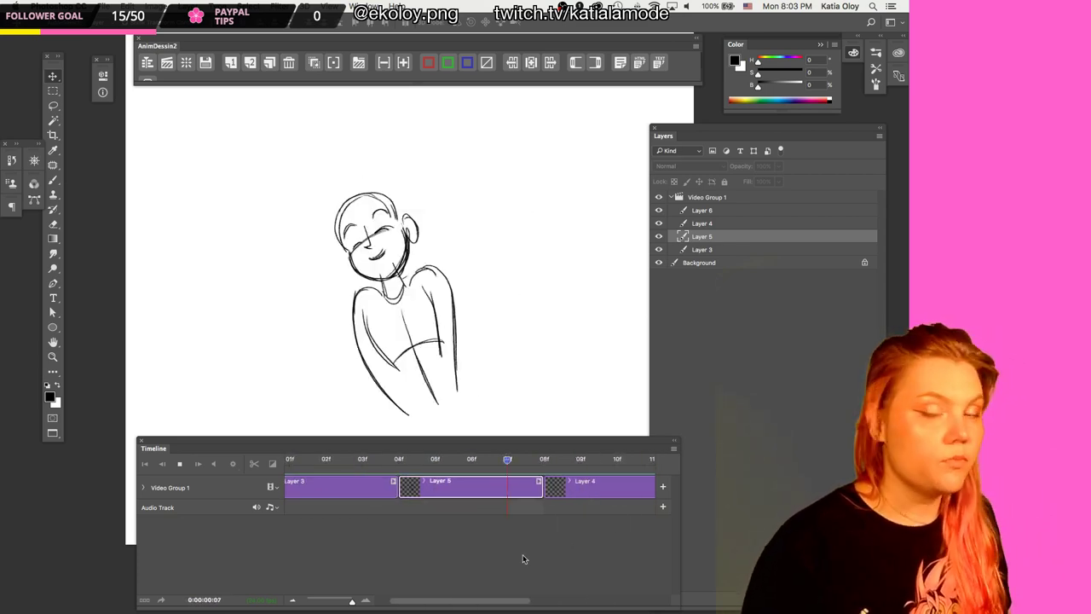
key(space)
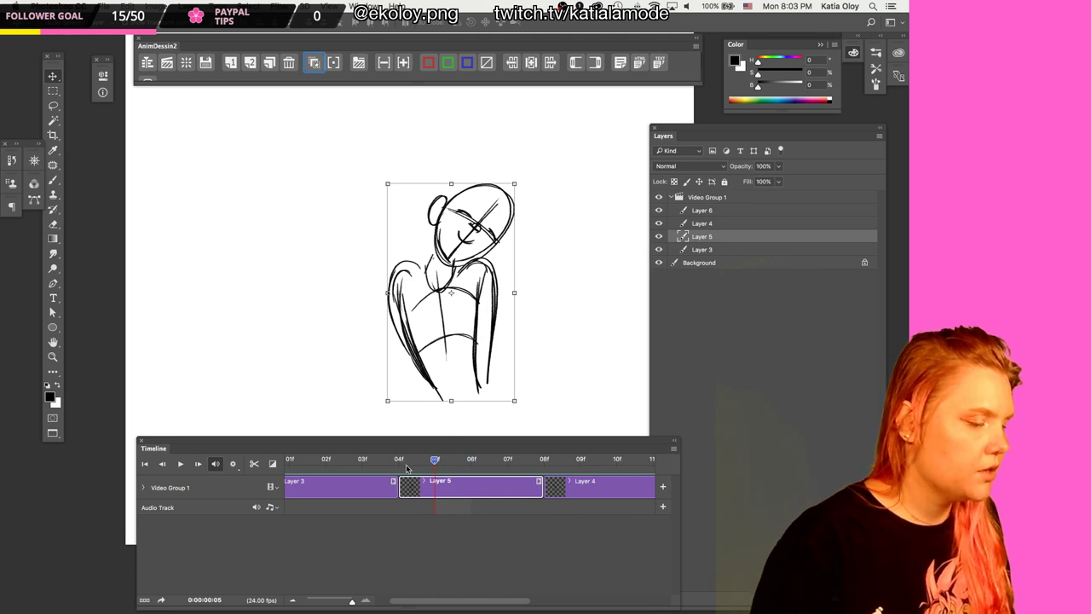
Set the onion skin to 5 frames before, 5 frames after, 20% maximum opacity and 5% minimum opacity
click(334, 63)
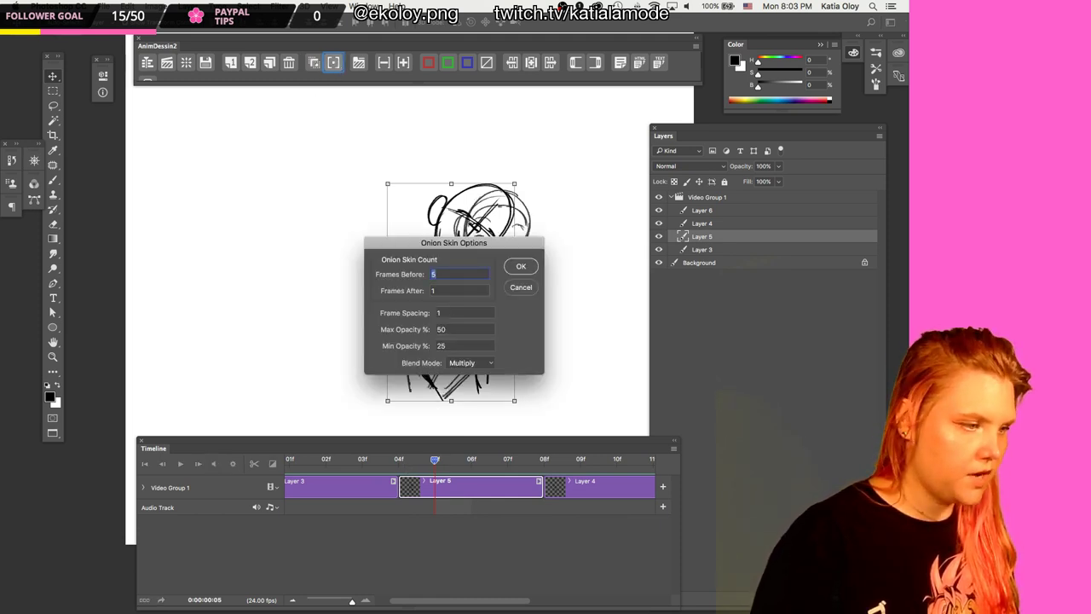
text(5)
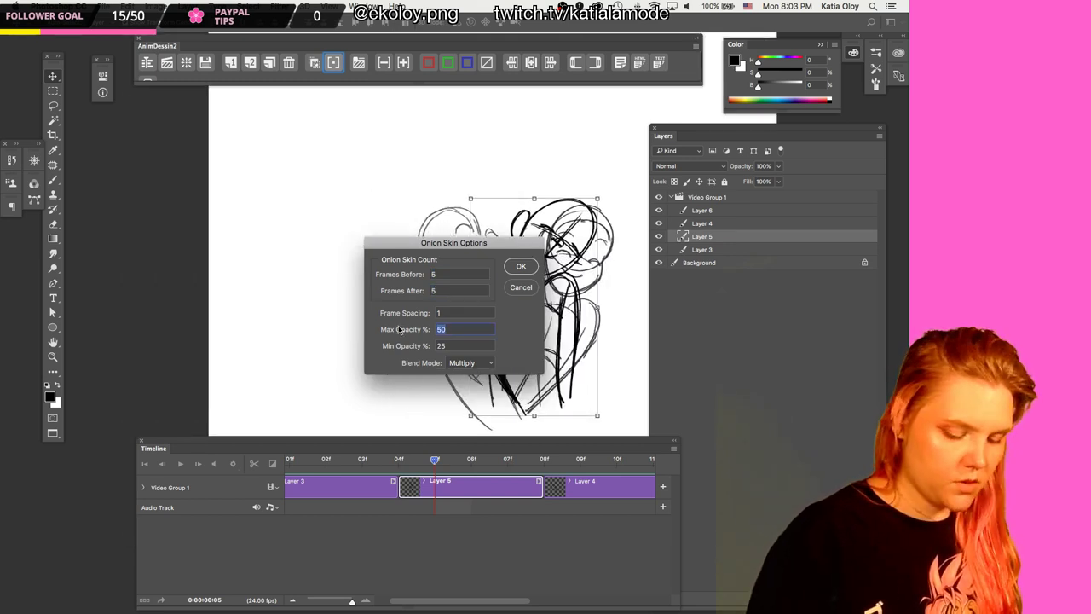
text(20)
key(Tab)
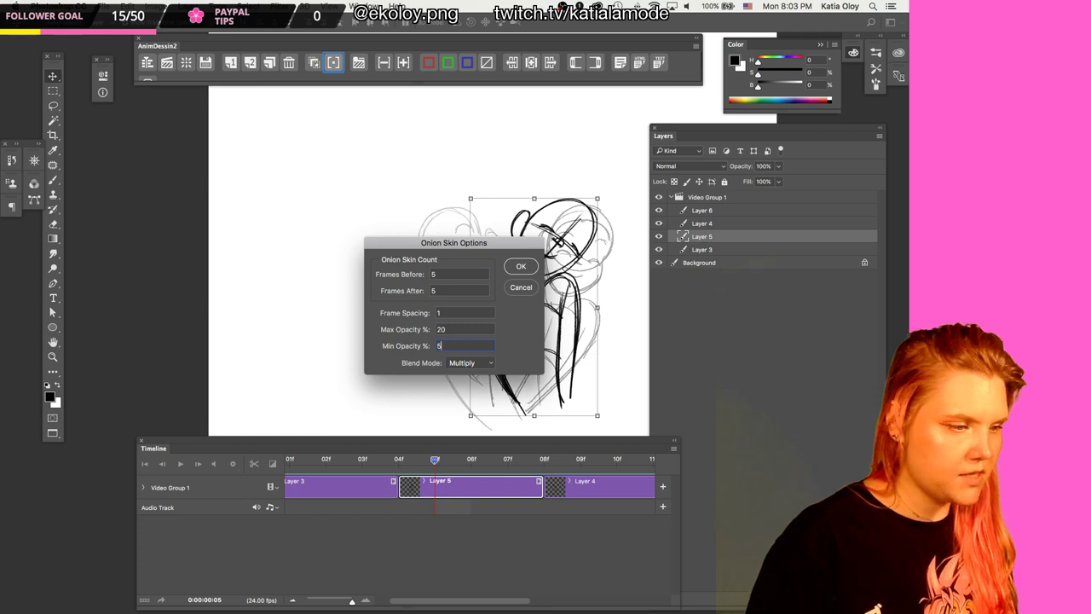
key(Return)
Shift the Layer 5 drawing slightly to the left, using the onion skin of the neighbouring drawings as a guide
drag(521, 323, 519, 323)
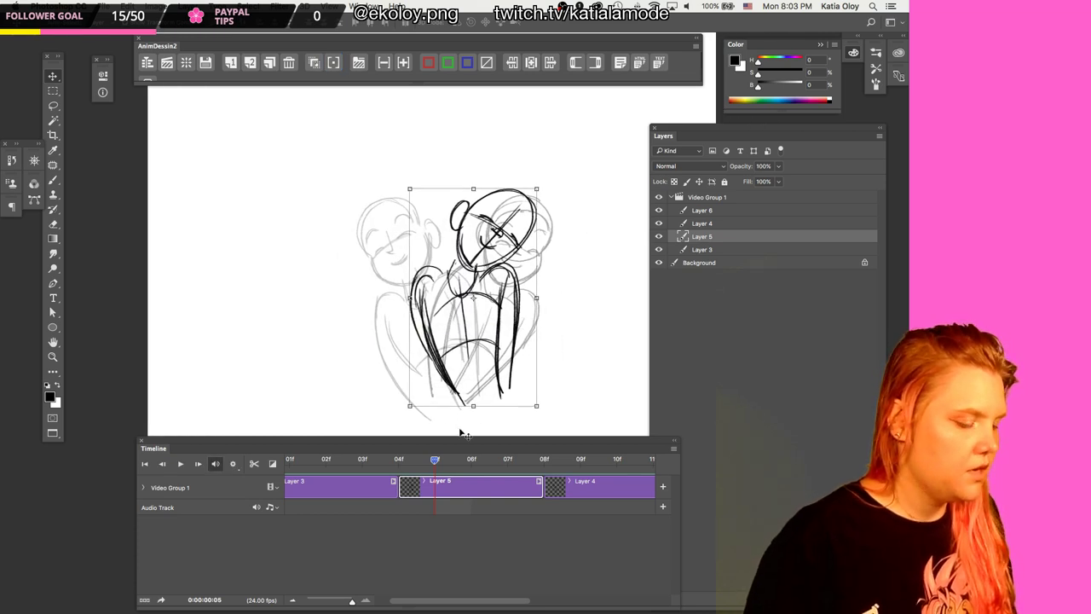
click(464, 512)
click(466, 487)
mouse_move(500, 359)
mouse_down()
mouse_move(499, 336)
mouse_move(490, 367)
mouse_up()
click(383, 465)
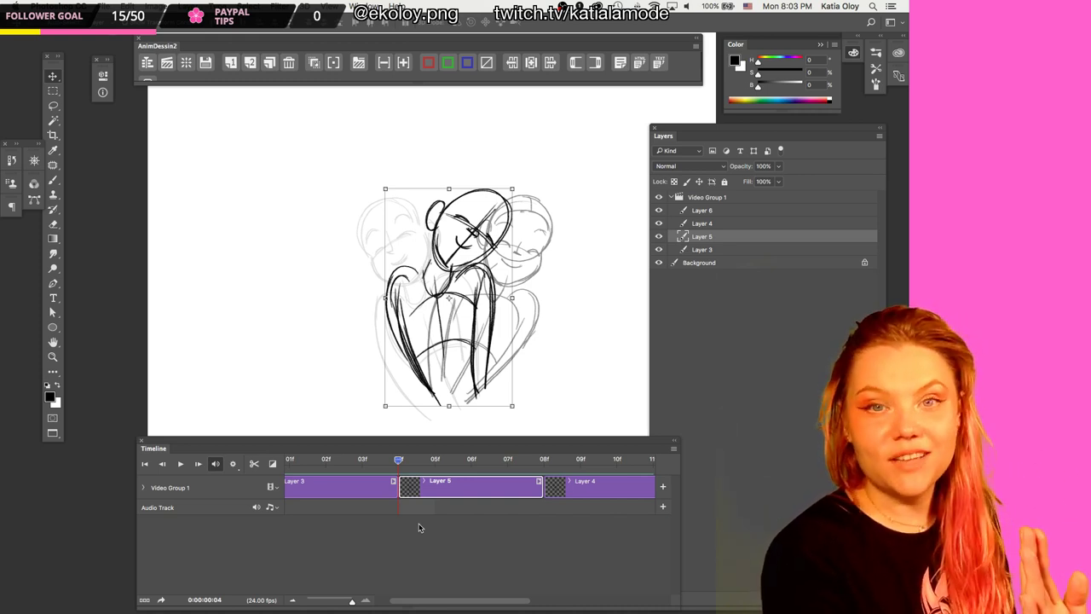
Shift the Layer 4 drawing slightly to the left and scrub the frames around it to compare the positions
click(345, 461)
drag(363, 467, 603, 479)
click(588, 495)
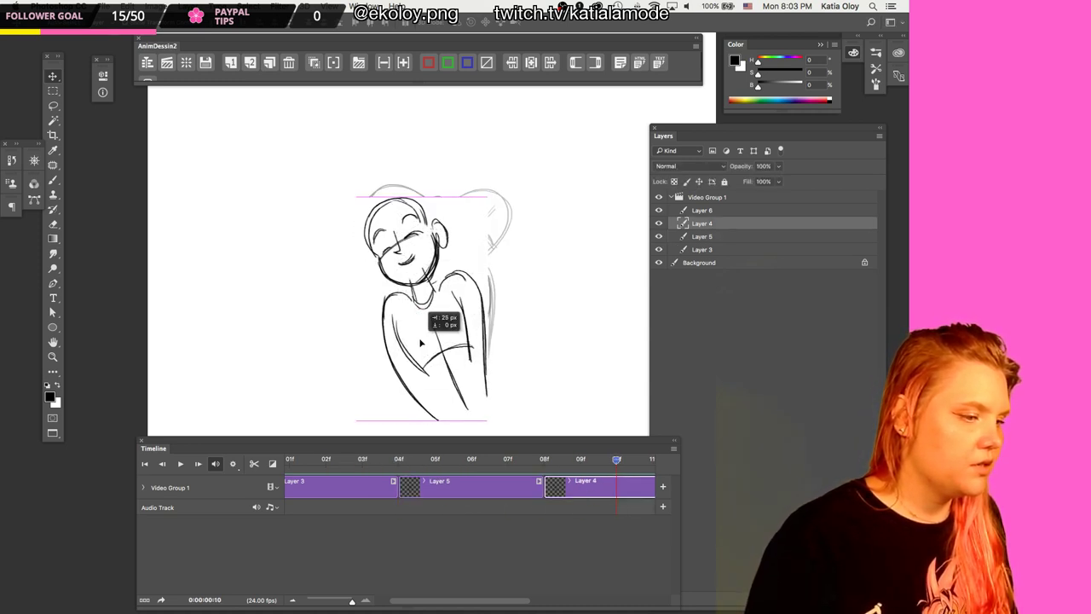
click(539, 461)
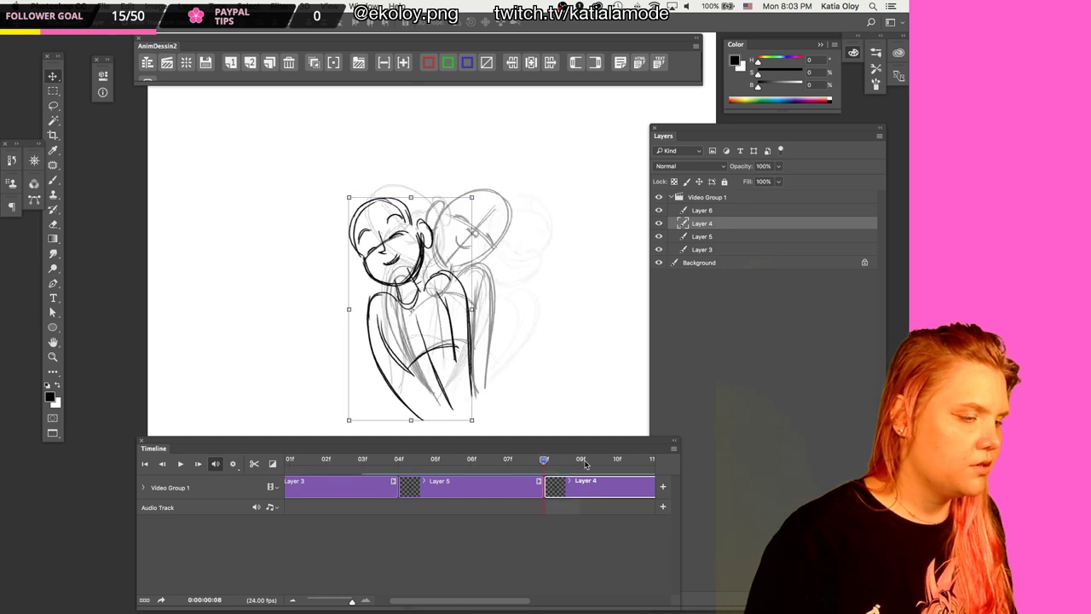
drag(631, 466, 558, 466)
Turn off the onion skin and play back the loop
key(space)
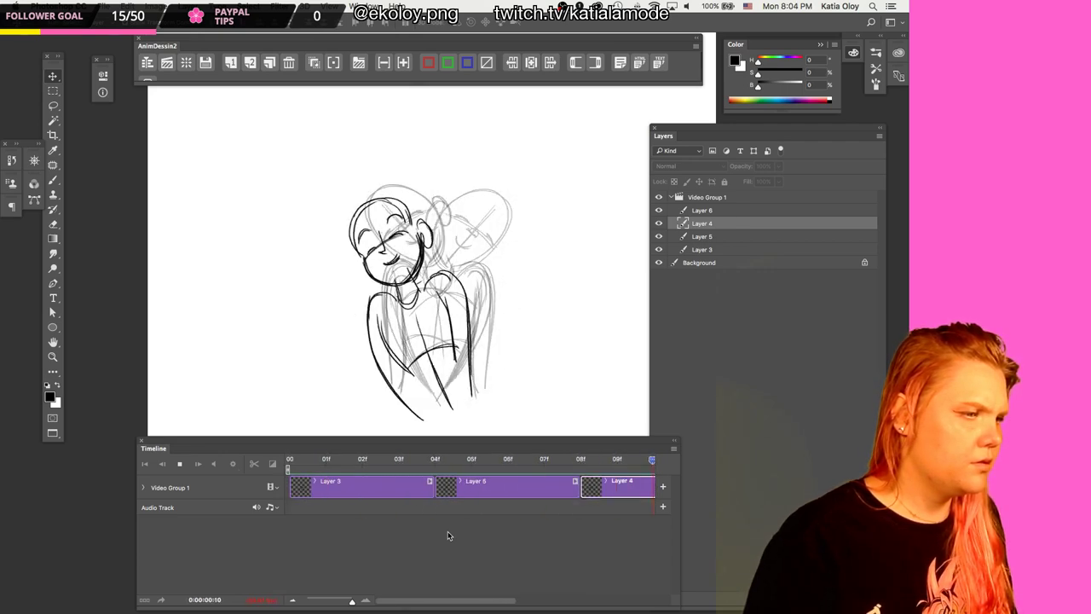
key(space)
click(313, 62)
key(space)
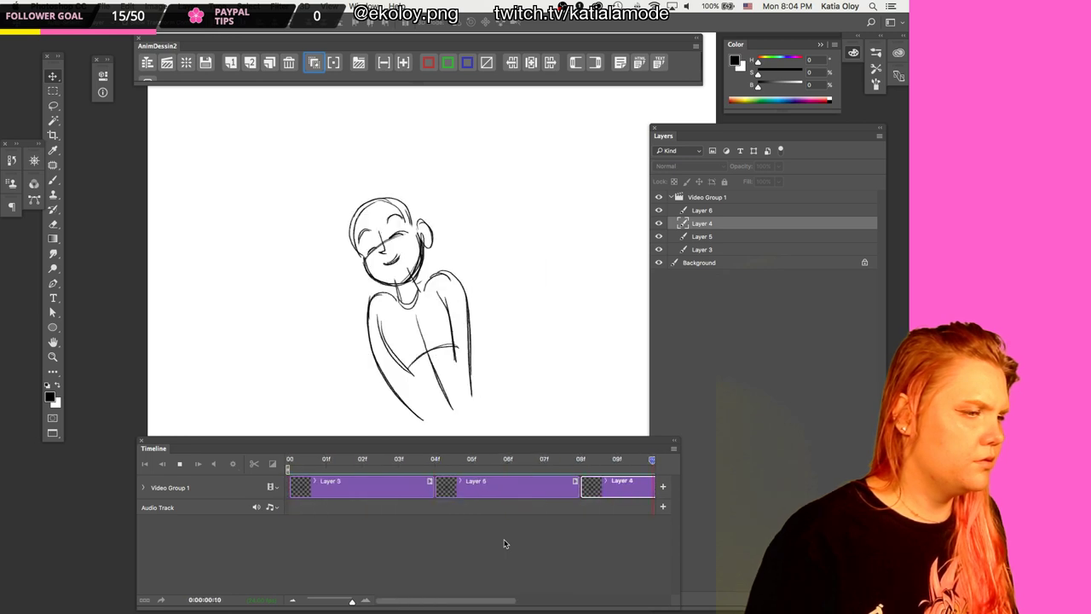
key(space)
Lasso the head of the Layer 3 drawing, rotate it slightly clockwise, deselect it and play back the loop
mouse_move(482, 462)
mouse_down()
mouse_move(497, 462)
mouse_move(337, 456)
mouse_up()
click(360, 491)
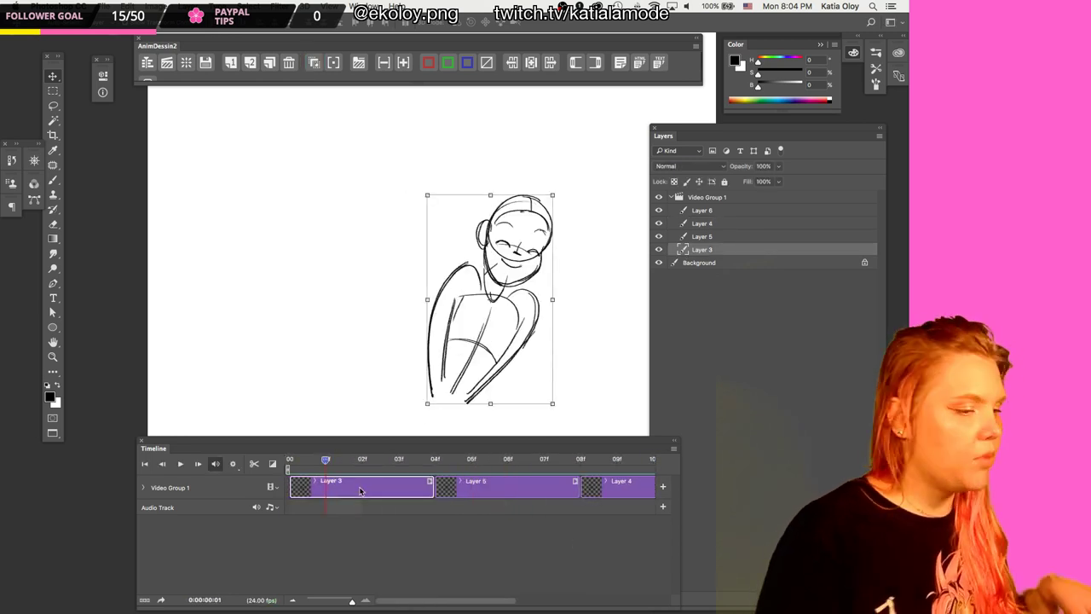
key(l)
mouse_move(511, 181)
mouse_down()
mouse_move(558, 217)
mouse_move(503, 182)
mouse_up()
key(v)
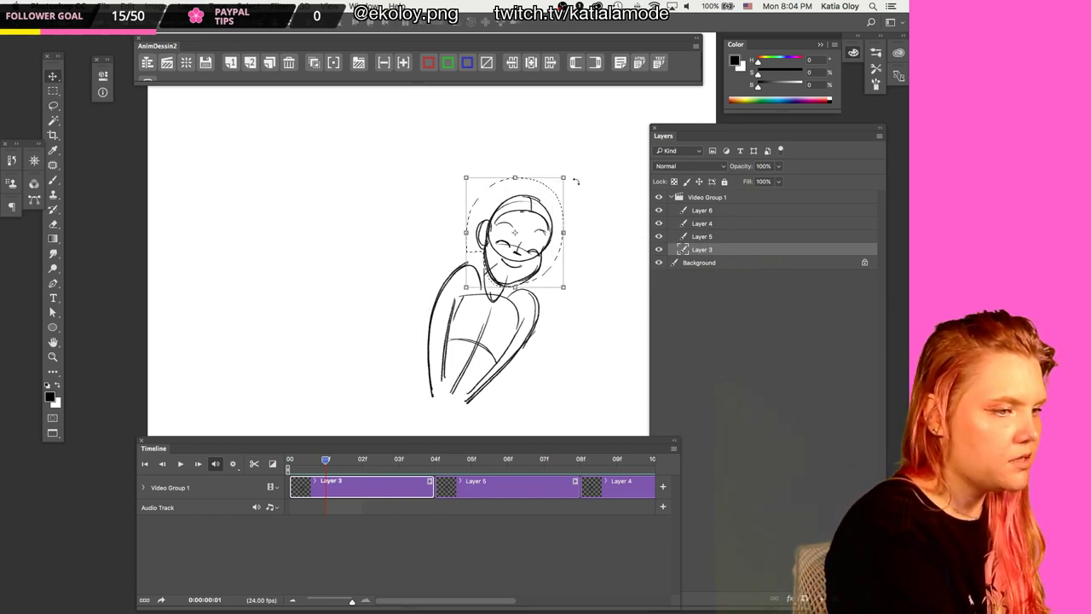
mouse_move(575, 180)
mouse_down()
mouse_move(596, 175)
mouse_move(548, 264)
mouse_up()
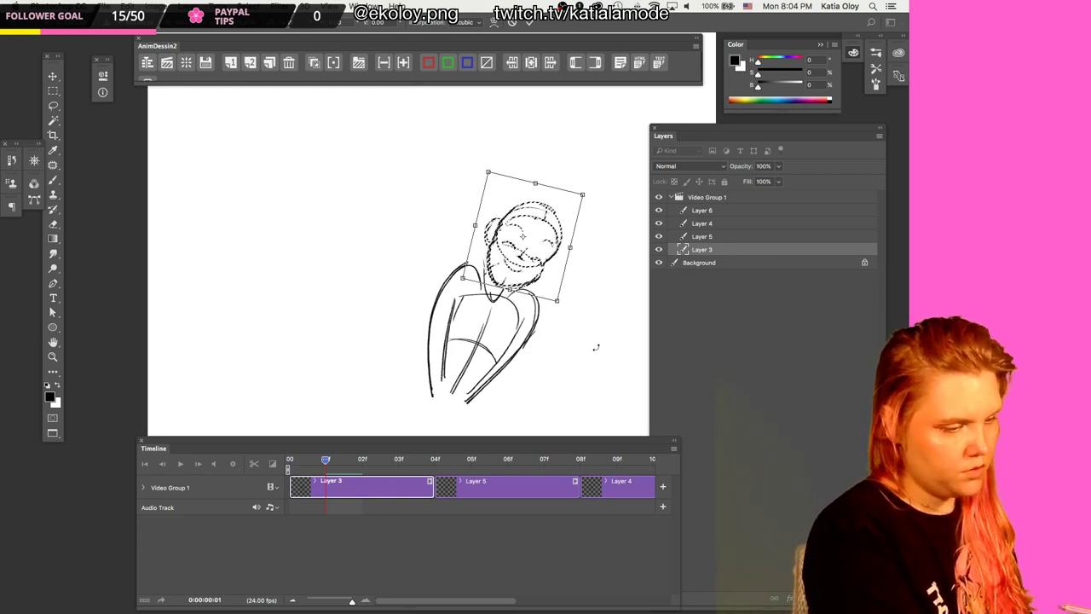
key(Escape)
key(m)
key(ctrl+d)
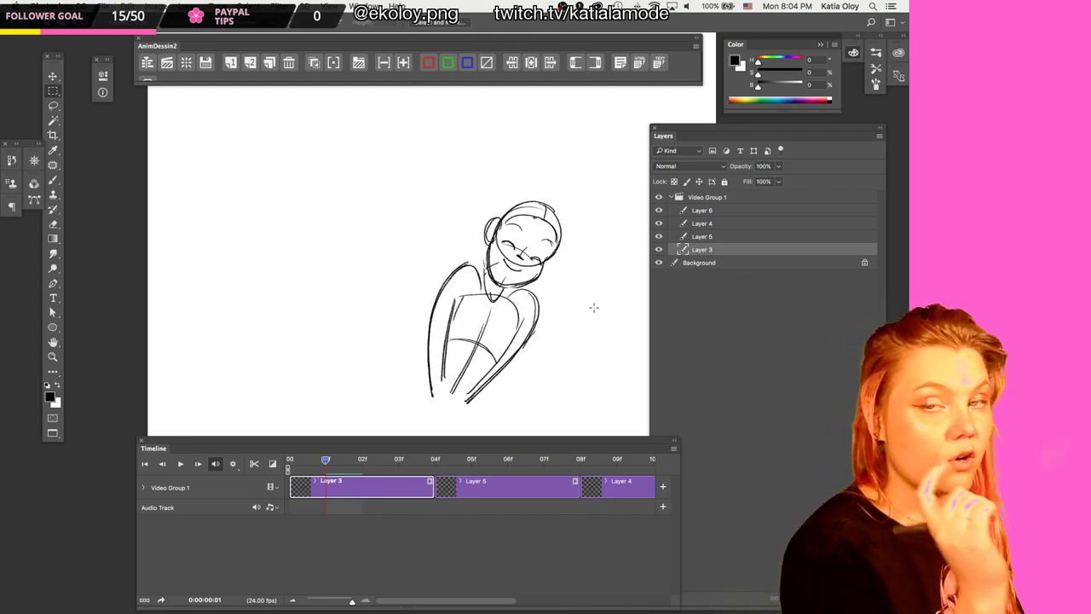
key(space)
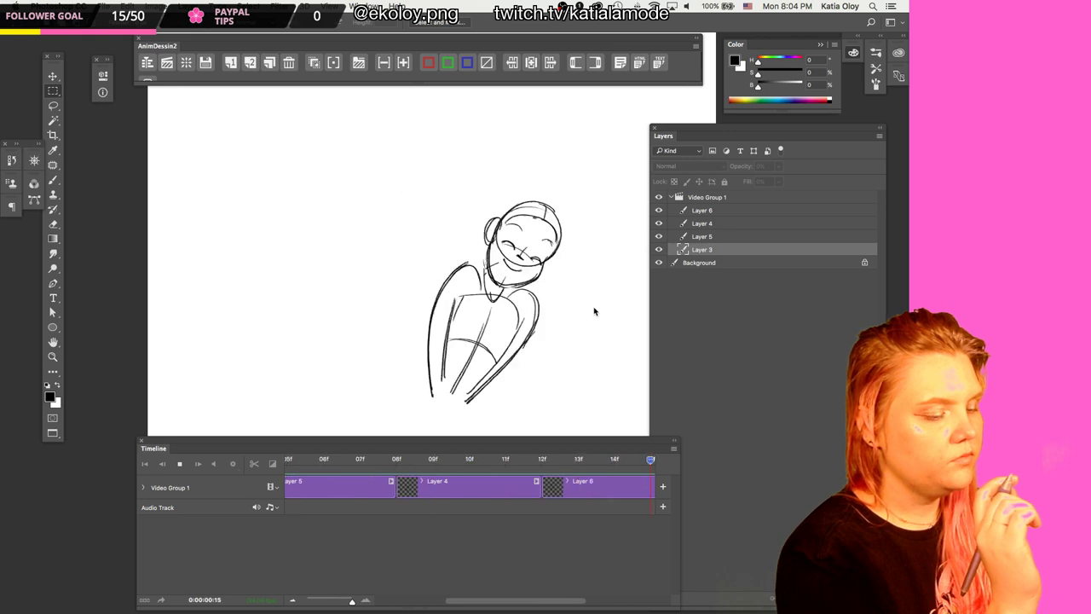
Stop playback and insert a blank two-frame drawing between the Layer 3 and Layer 5 drawings on the timeline
key(space)
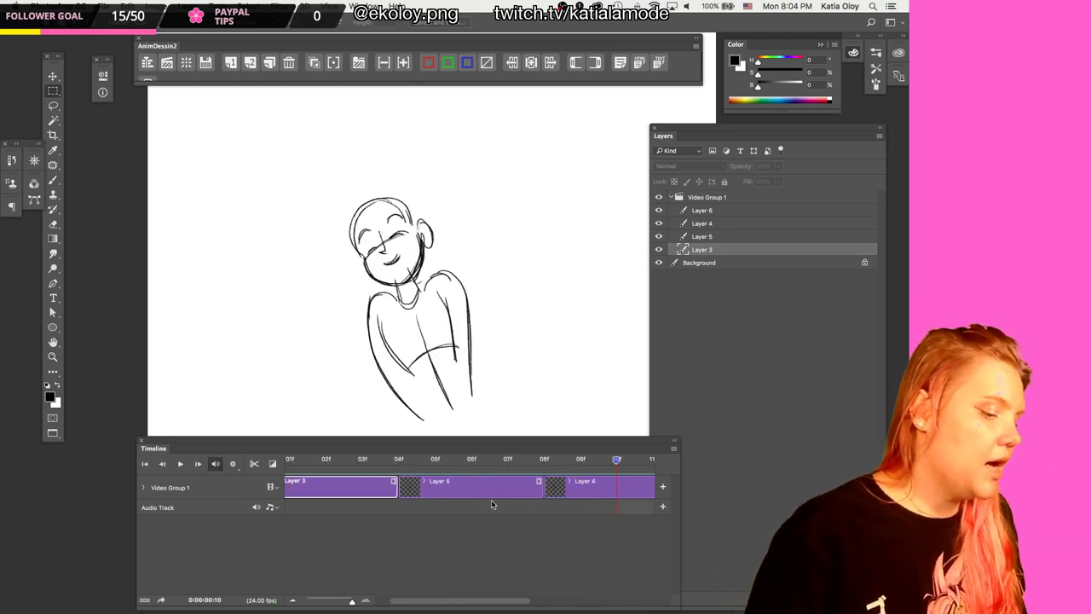
click(477, 530)
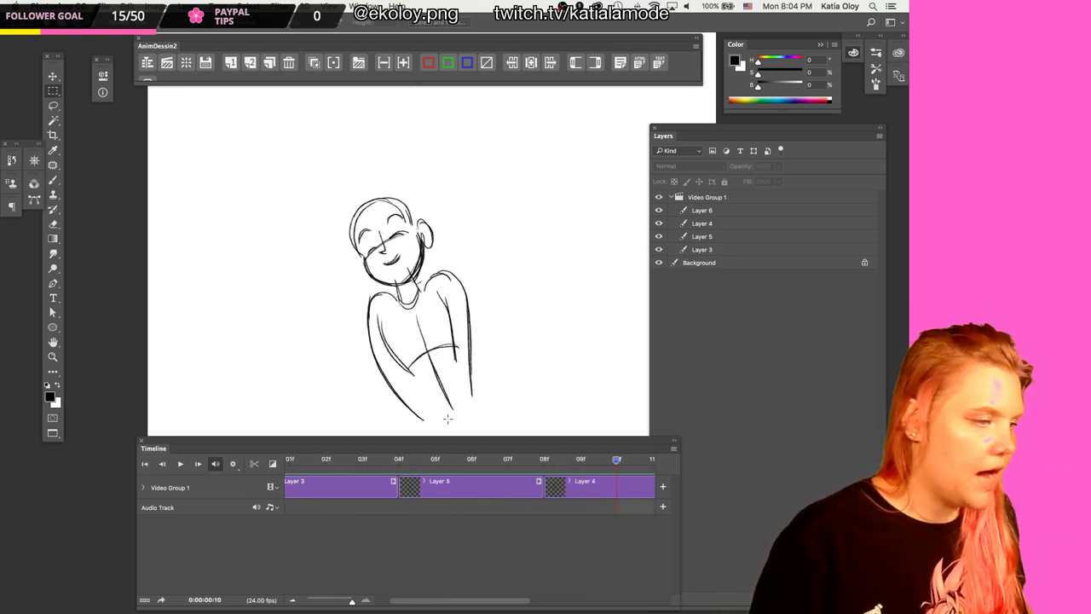
scroll(491, 344, left, 3)
scroll(396, 534, left, 2)
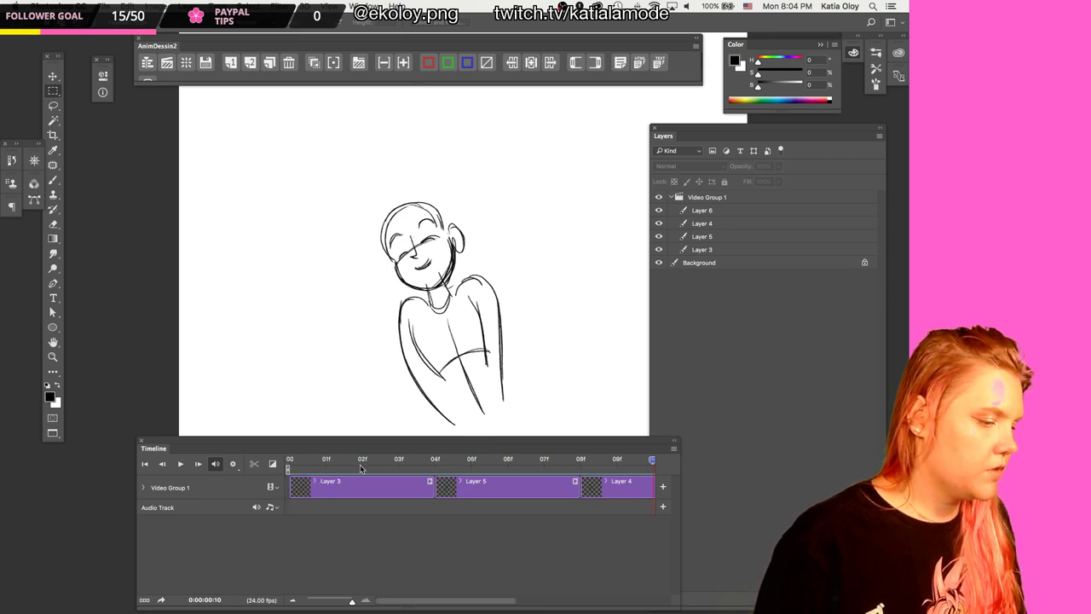
drag(361, 468, 431, 465)
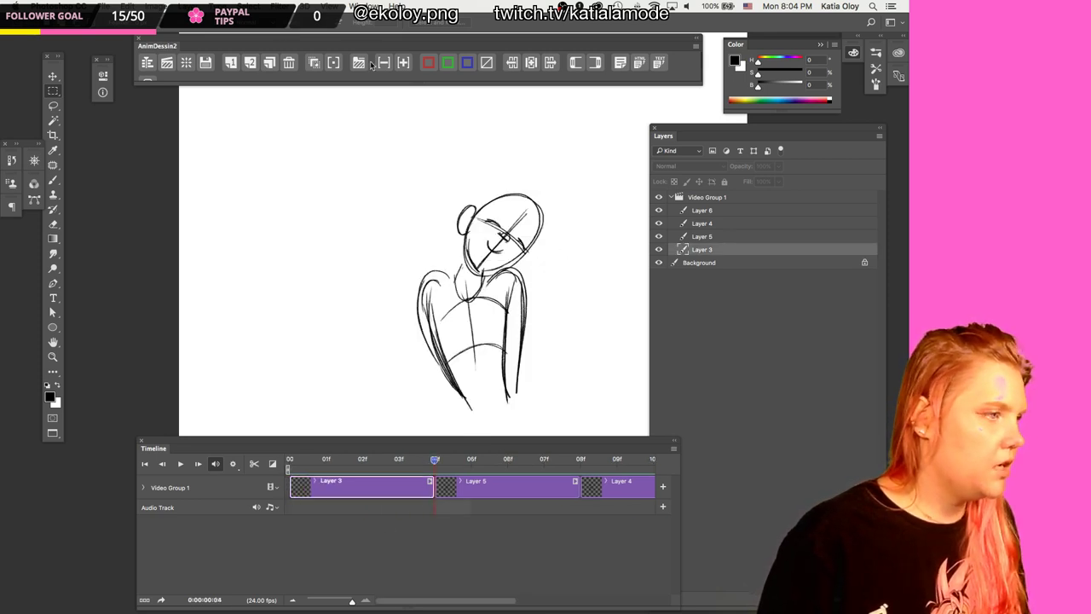
click(231, 62)
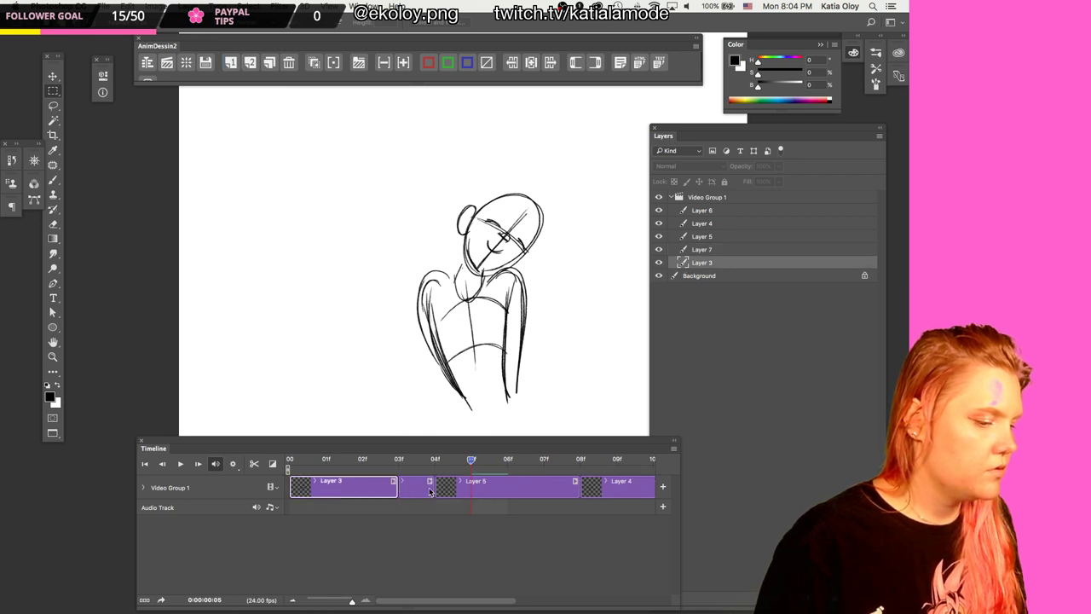
mouse_move(436, 490)
mouse_down()
mouse_move(466, 489)
mouse_move(400, 462)
mouse_move(362, 461)
mouse_move(399, 461)
mouse_up()
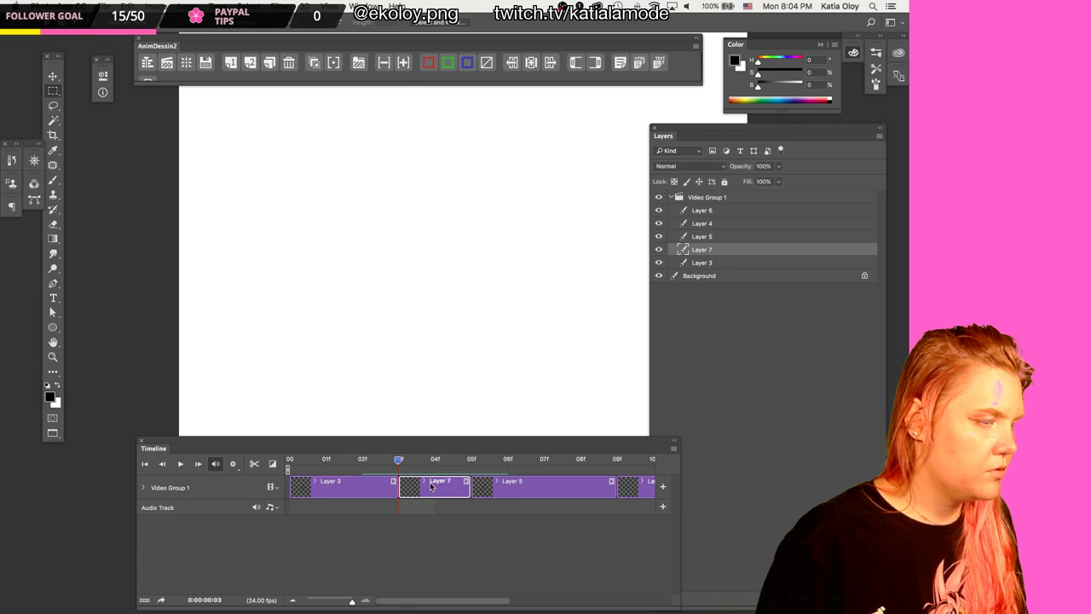
Turn on the onion skin, put the playhead on frame 4 over the blank drawing and enlarge the character in full-screen mode
click(314, 62)
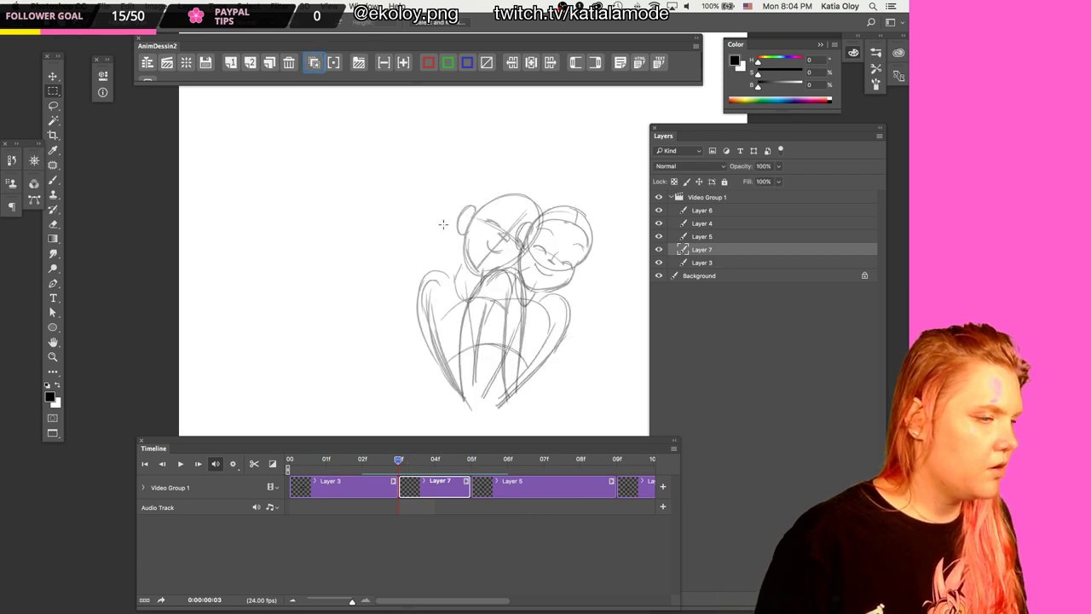
drag(399, 461, 296, 468)
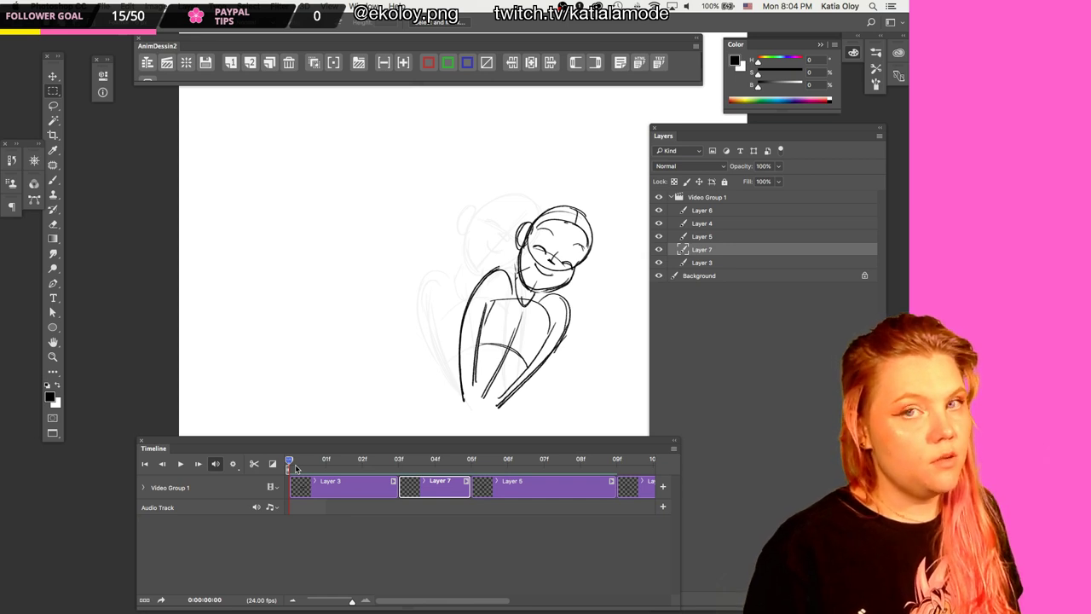
mouse_move(296, 468)
mouse_down()
mouse_move(526, 473)
mouse_move(432, 466)
mouse_up()
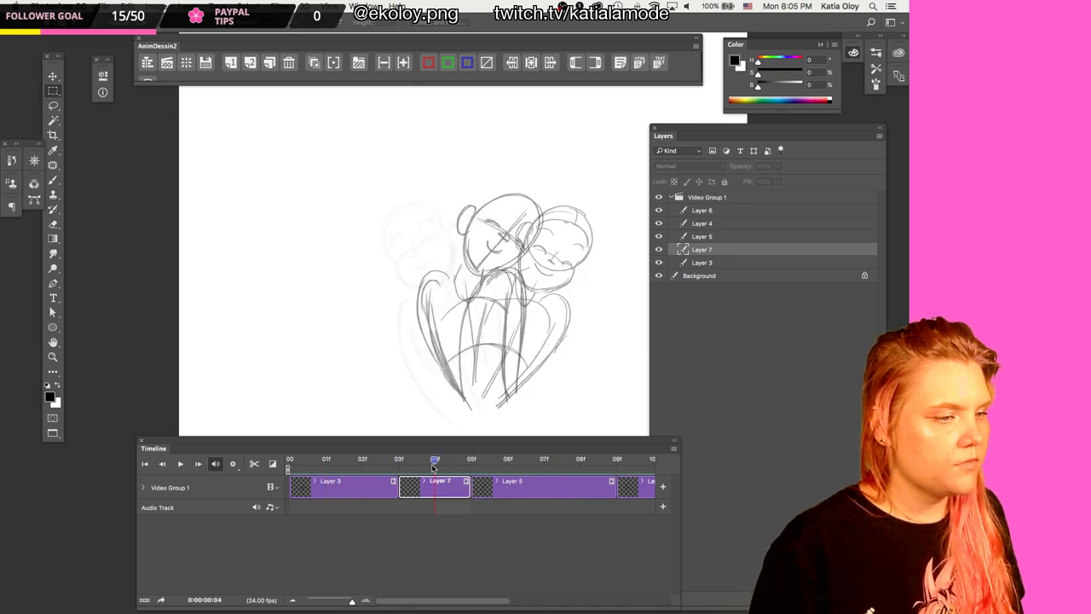
drag(521, 308, 485, 325)
key(f)
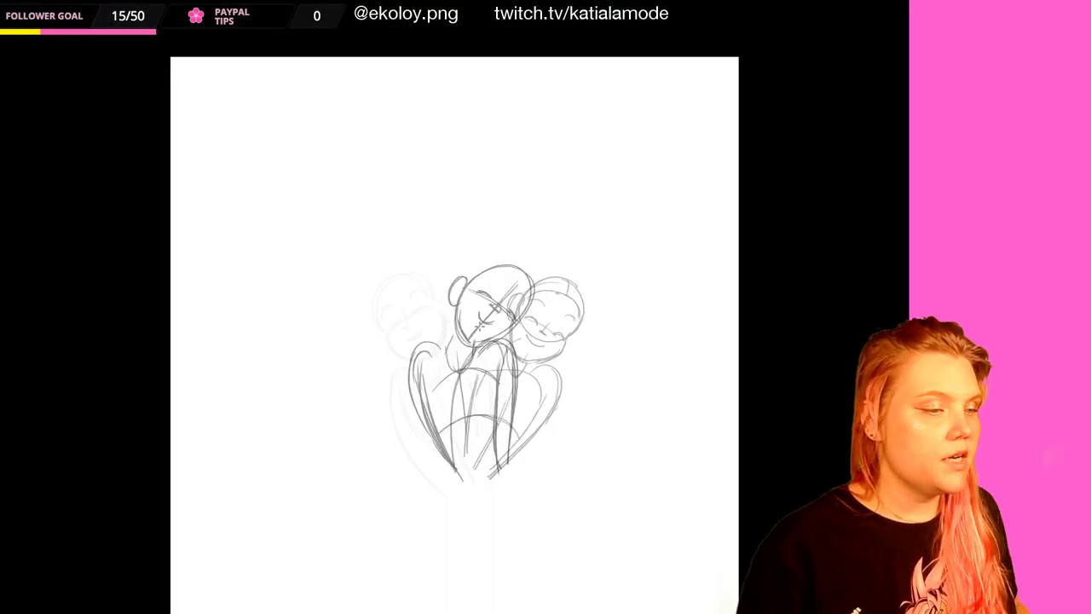
drag(490, 375, 496, 348)
drag(503, 347, 534, 339)
drag(528, 339, 543, 335)
key(f)
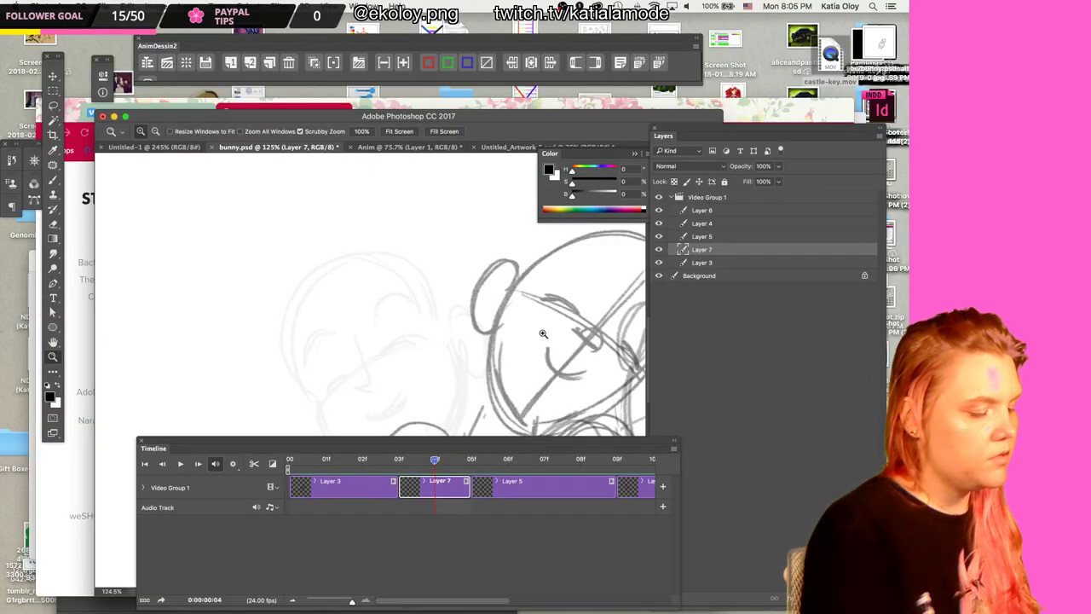
key(f)
key(f)
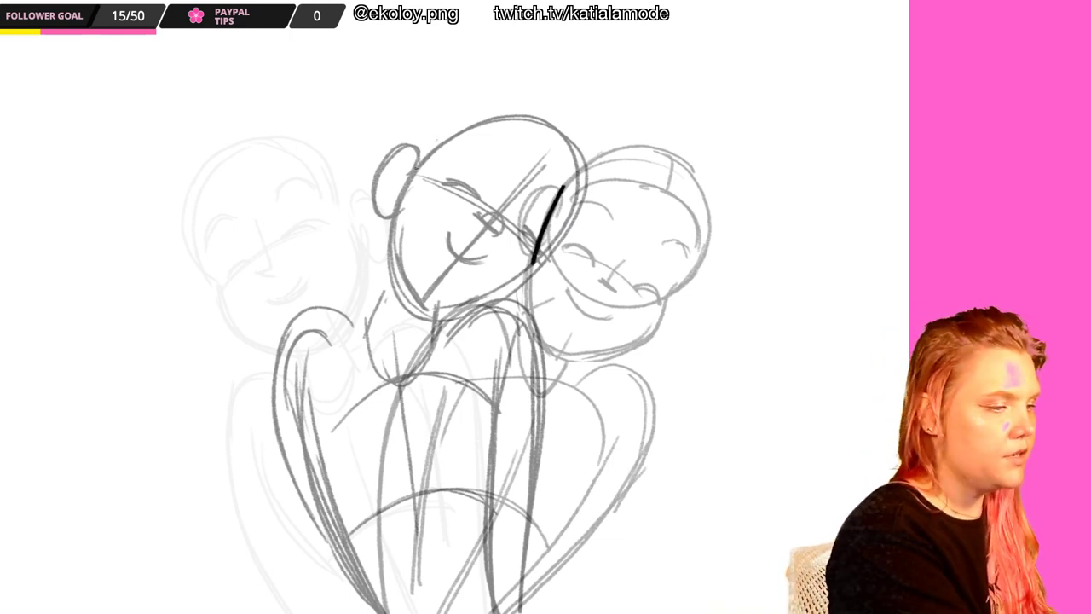
Sketch tilt marks on the heads with a curved arrow for the head's motion arc, and undo these marks
drag(432, 144, 392, 228)
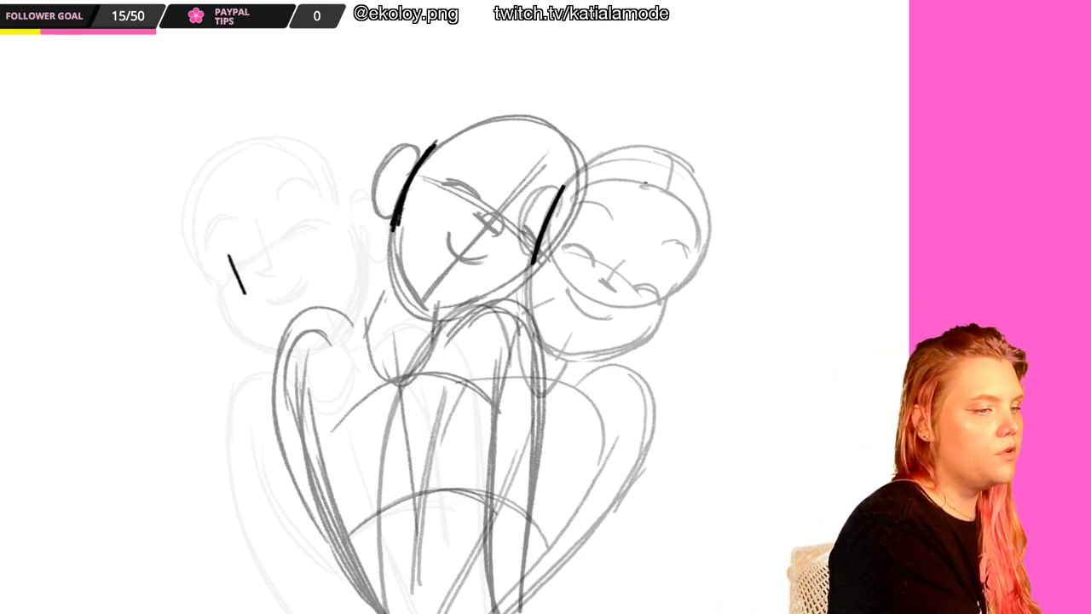
mouse_move(644, 182)
mouse_down()
mouse_move(399, 103)
mouse_move(247, 227)
mouse_up()
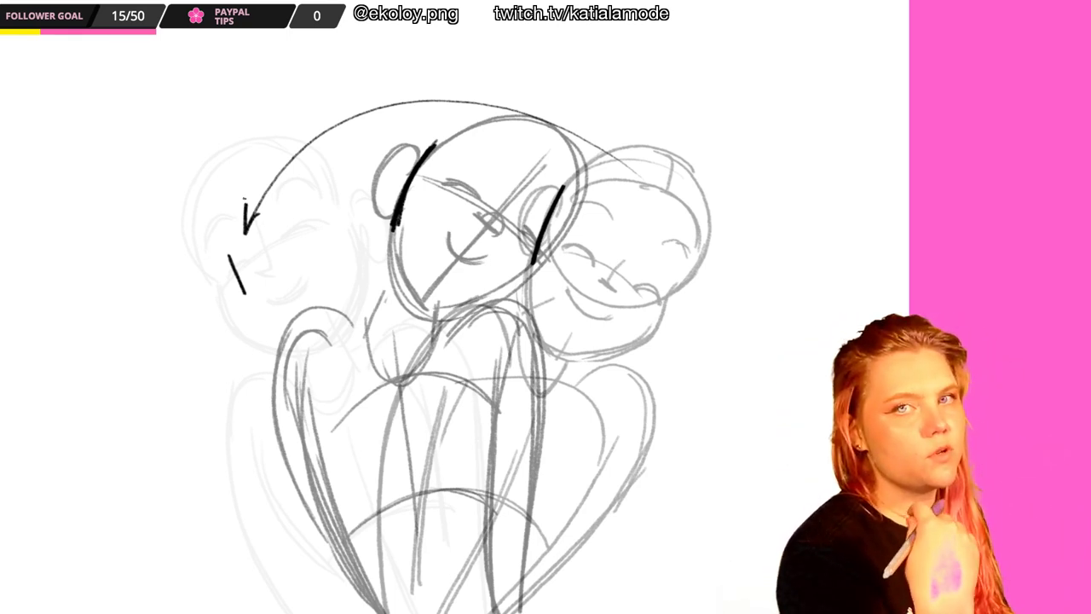
key(ctrl+z)
key(ctrl+z)
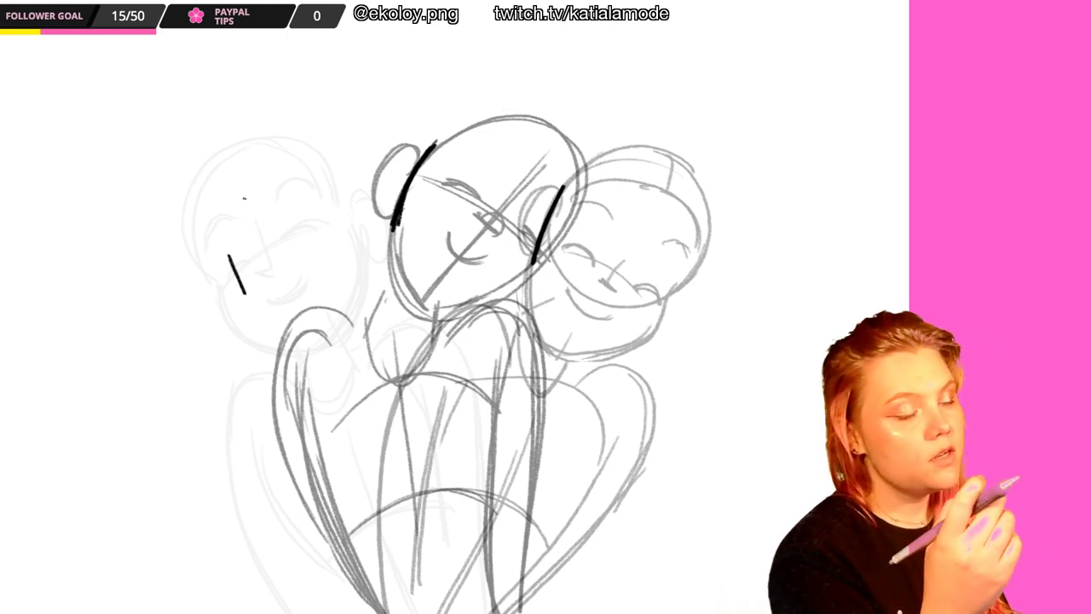
key(ctrl+z)
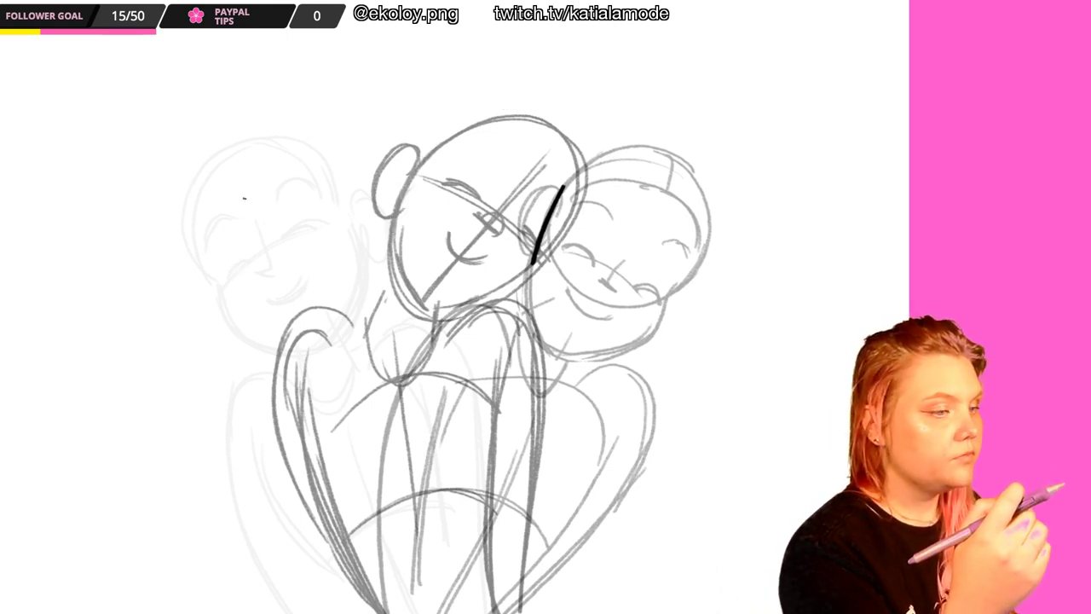
key(ctrl+z)
key(ctrl+z)
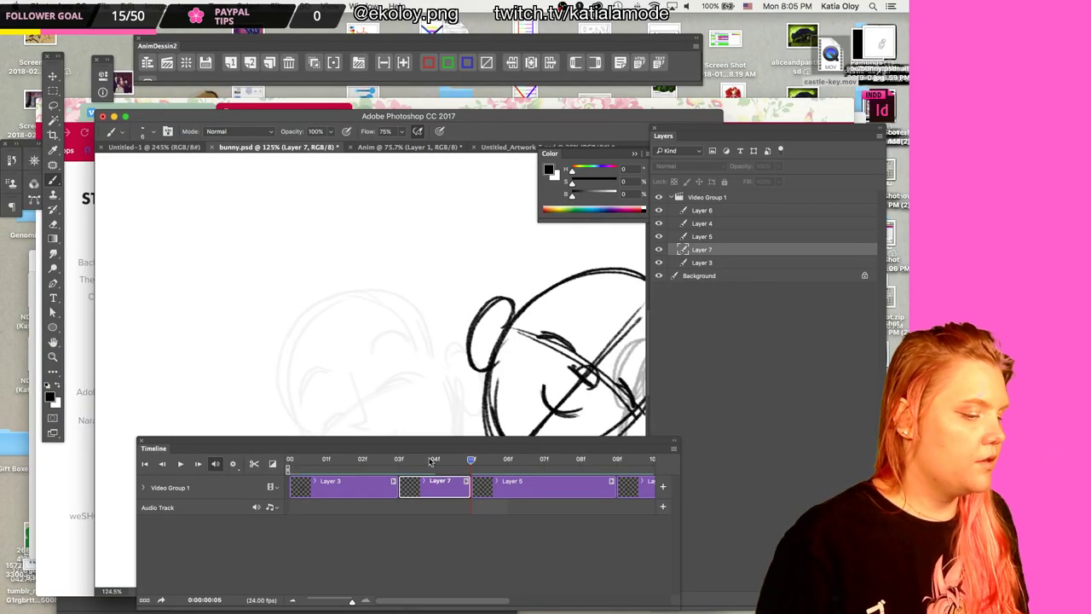
Return the playhead to frame 4 and try a first curve for the in-between head, undoing the stroke
drag(430, 461, 418, 465)
key(f)
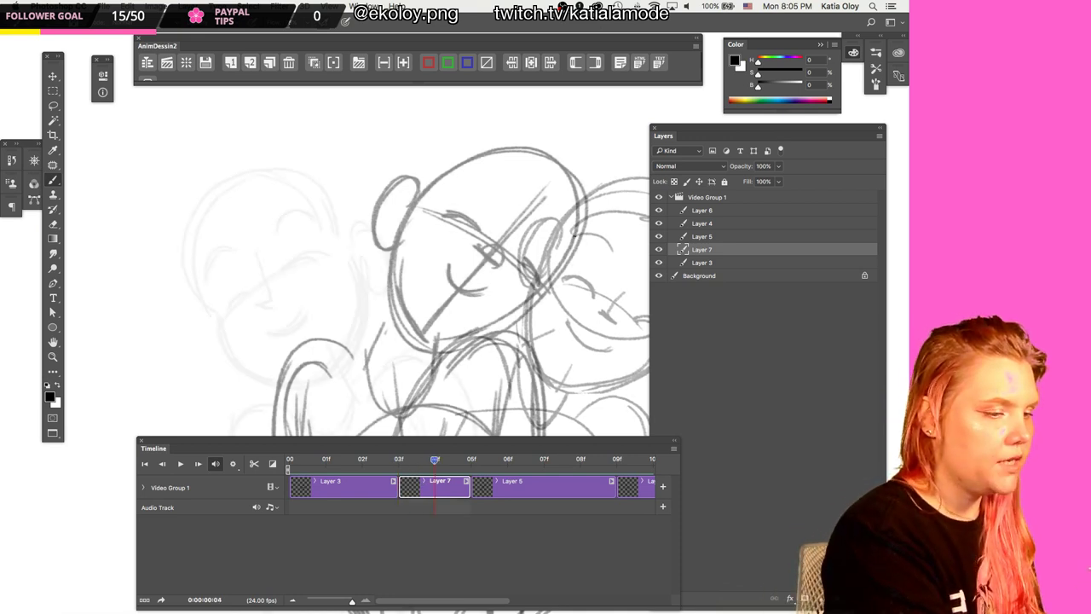
key(e)
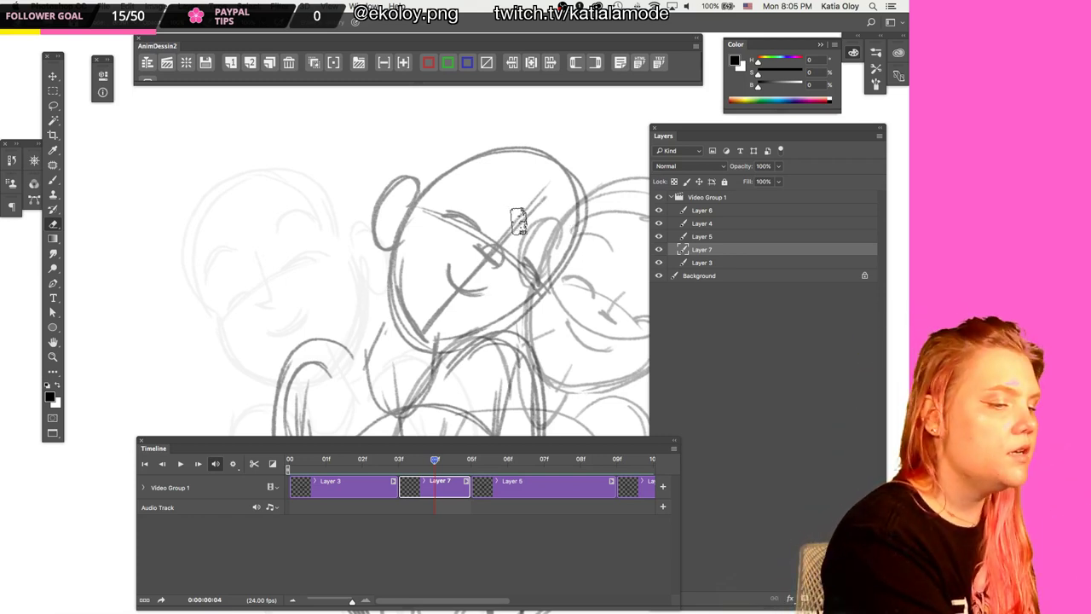
key(f)
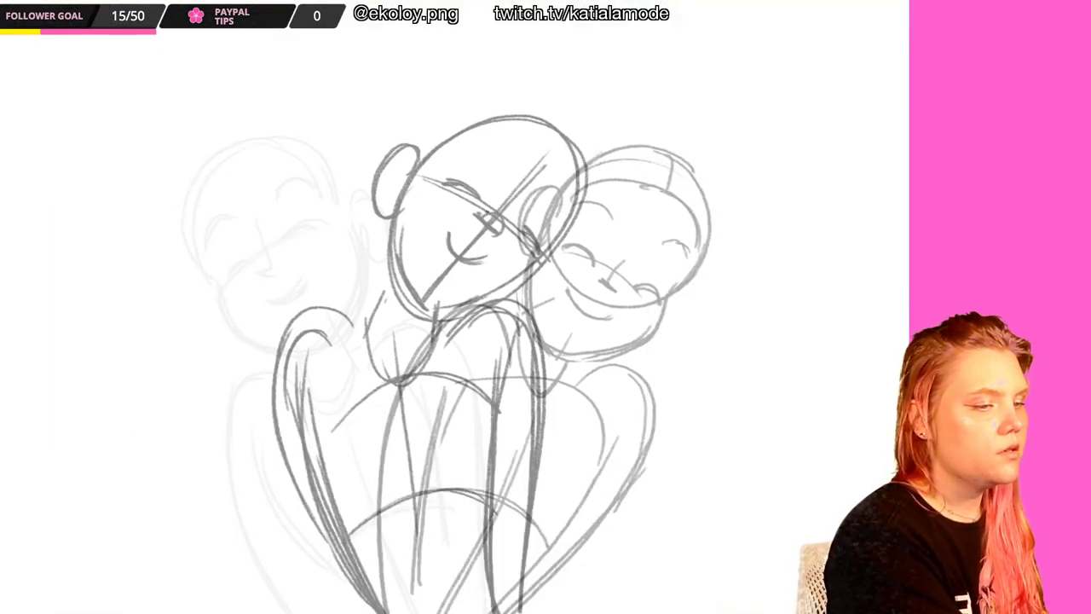
drag(486, 246, 484, 307)
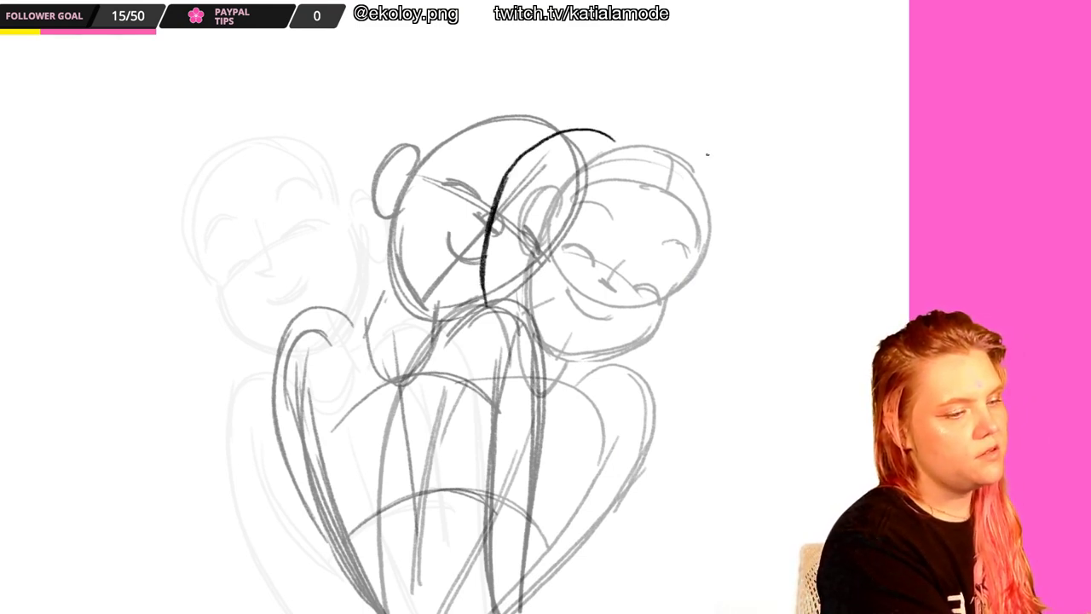
key(ctrl+z)
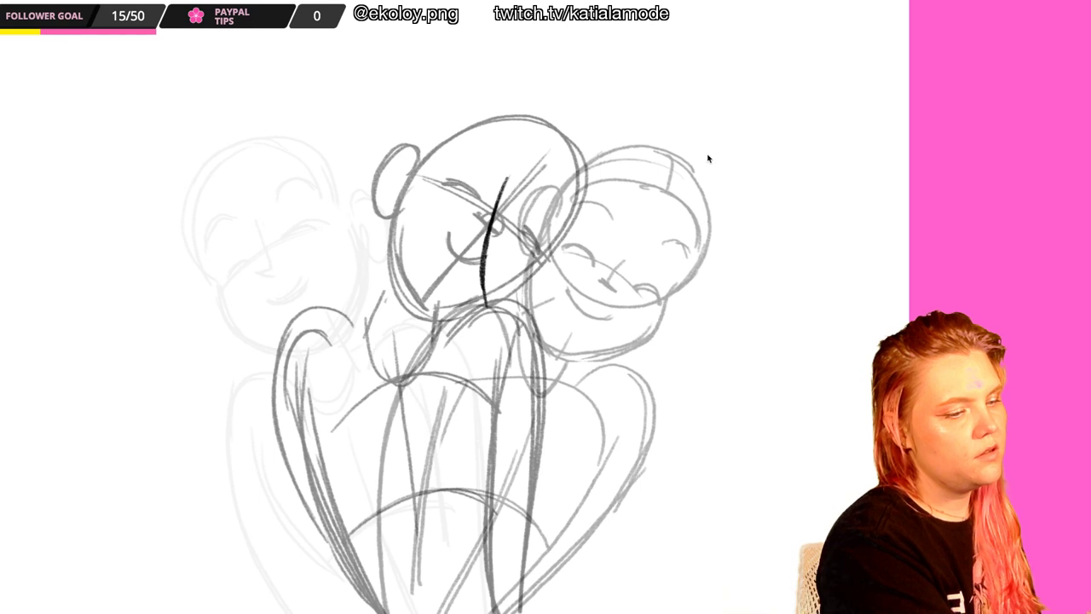
key(ctrl+z)
key(ctrl+z)
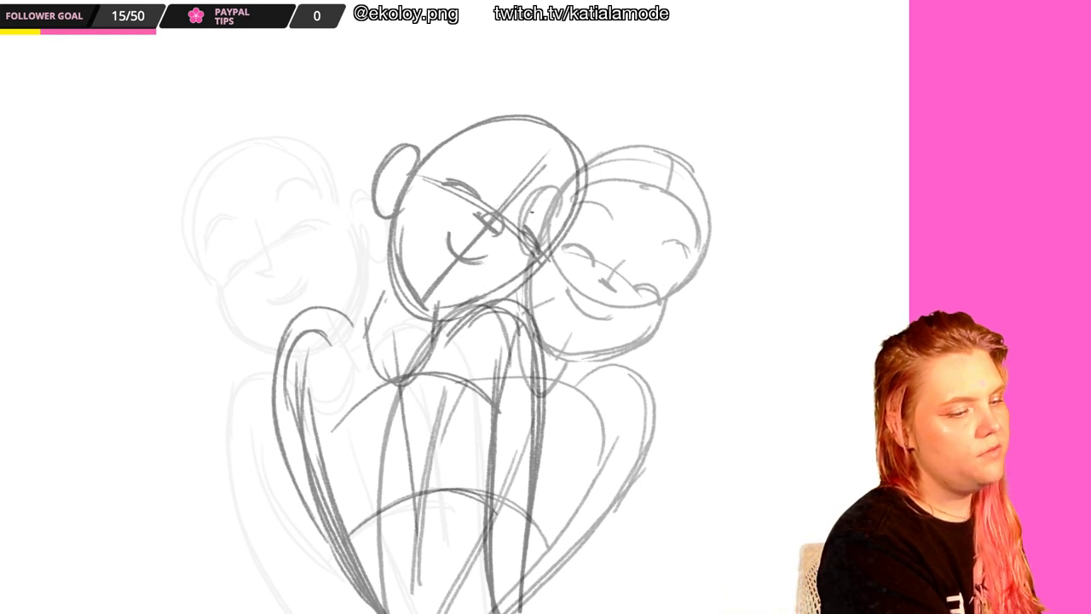
Try an elongated oval head outline with a curved centre line between the neighbouring heads, and undo all its strokes
mouse_move(608, 156)
mouse_down()
mouse_move(697, 202)
mouse_move(685, 235)
mouse_move(644, 280)
mouse_up()
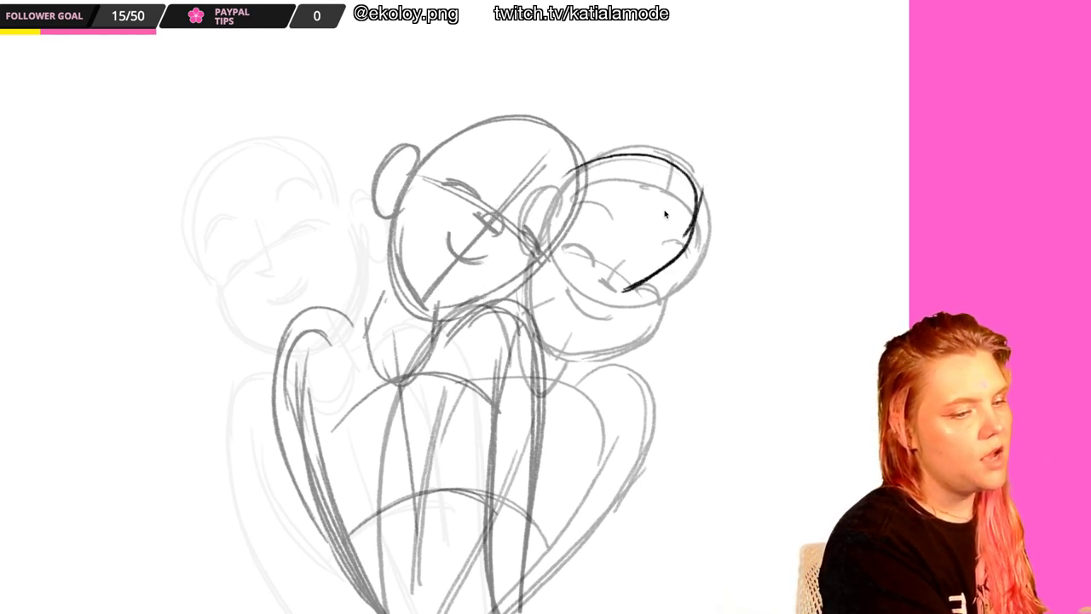
drag(609, 156, 490, 290)
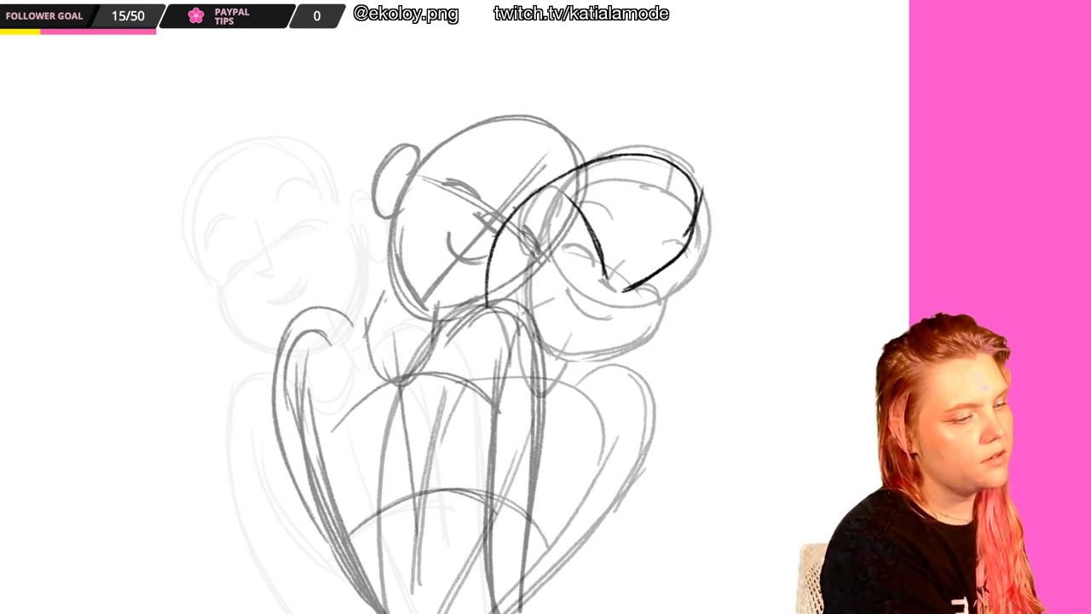
mouse_move(546, 184)
mouse_down()
mouse_move(494, 311)
mouse_move(635, 286)
mouse_up()
drag(508, 311, 694, 220)
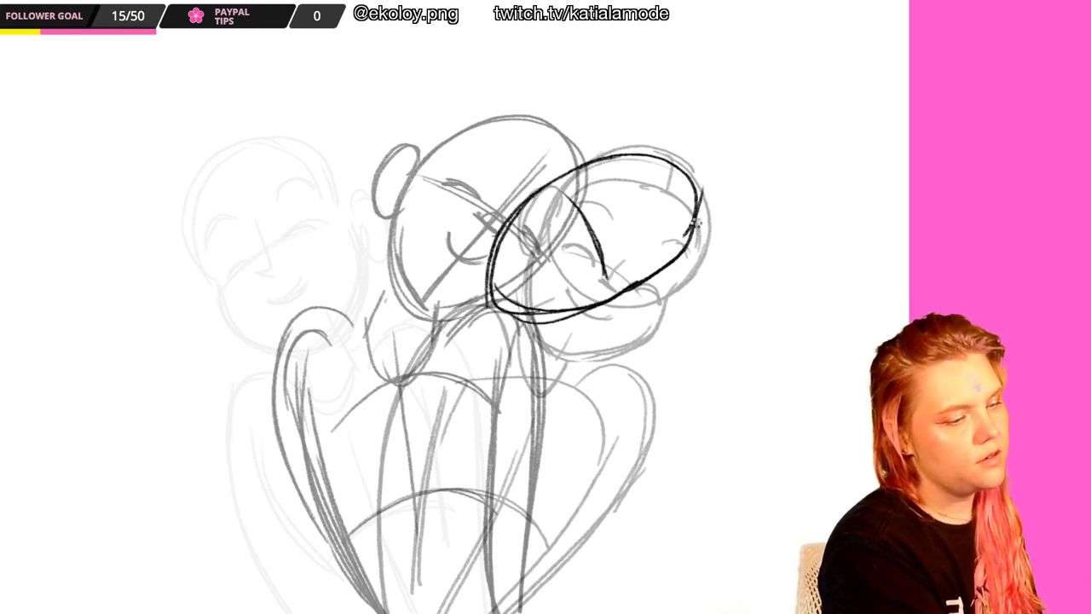
key(ctrl+z)
key(ctrl+z)
key(ctrl+z)
key(ctrl+z)
key(ctrl+z)
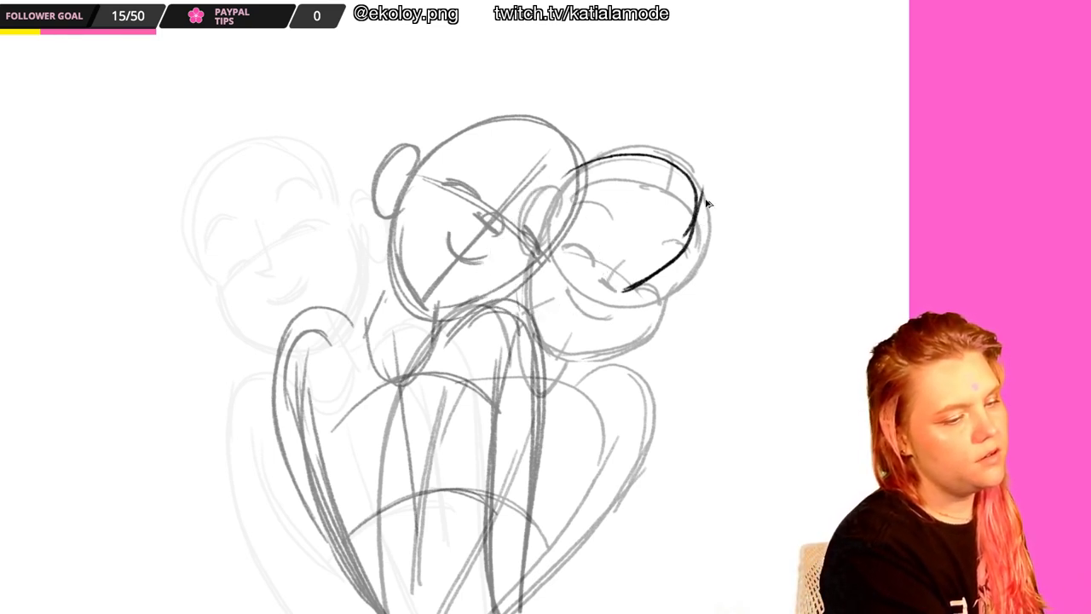
key(ctrl+z)
key(ctrl+z)
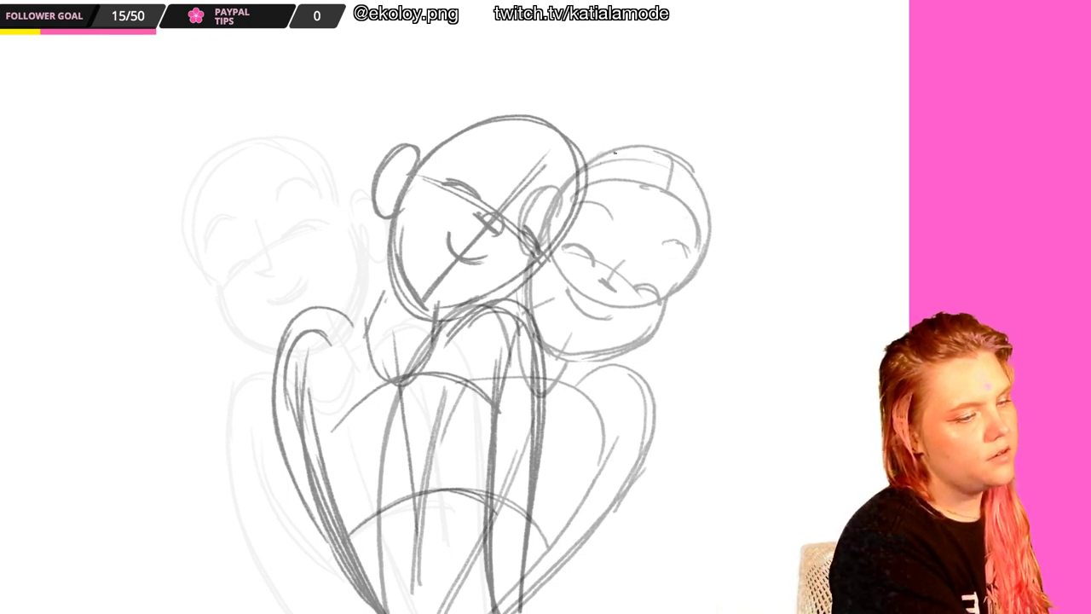
Sketch the in-between head in Layer 7 as a circle with a jaw, closed eyes, nose and smile, tilted between the neighbouring heads
mouse_move(631, 147)
mouse_down()
mouse_move(652, 283)
mouse_move(526, 204)
mouse_move(673, 183)
mouse_up()
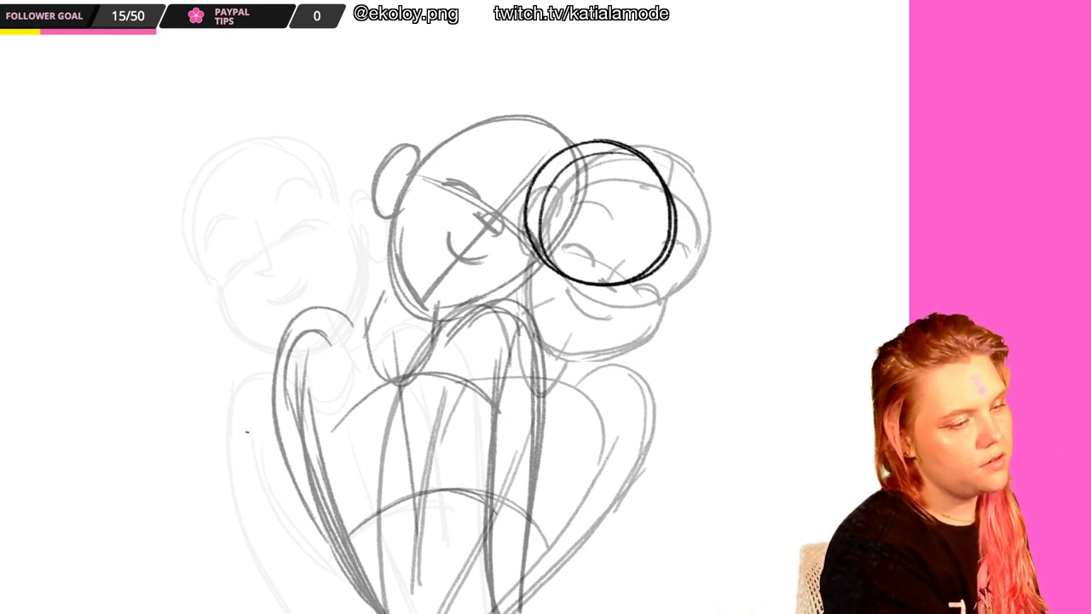
mouse_move(532, 180)
mouse_down()
mouse_move(482, 310)
mouse_move(488, 326)
mouse_up()
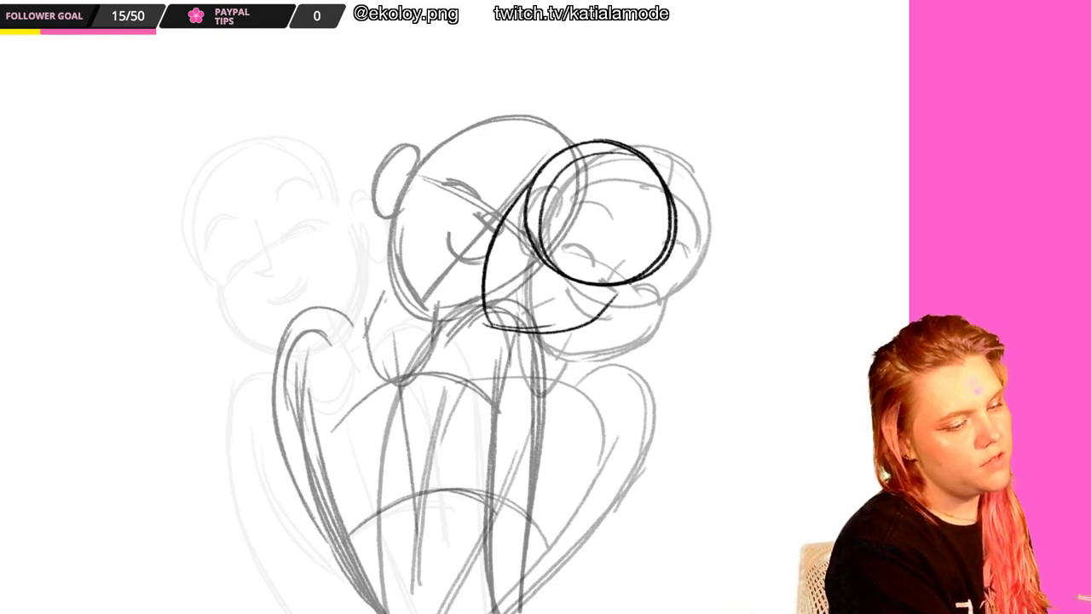
drag(567, 331, 638, 280)
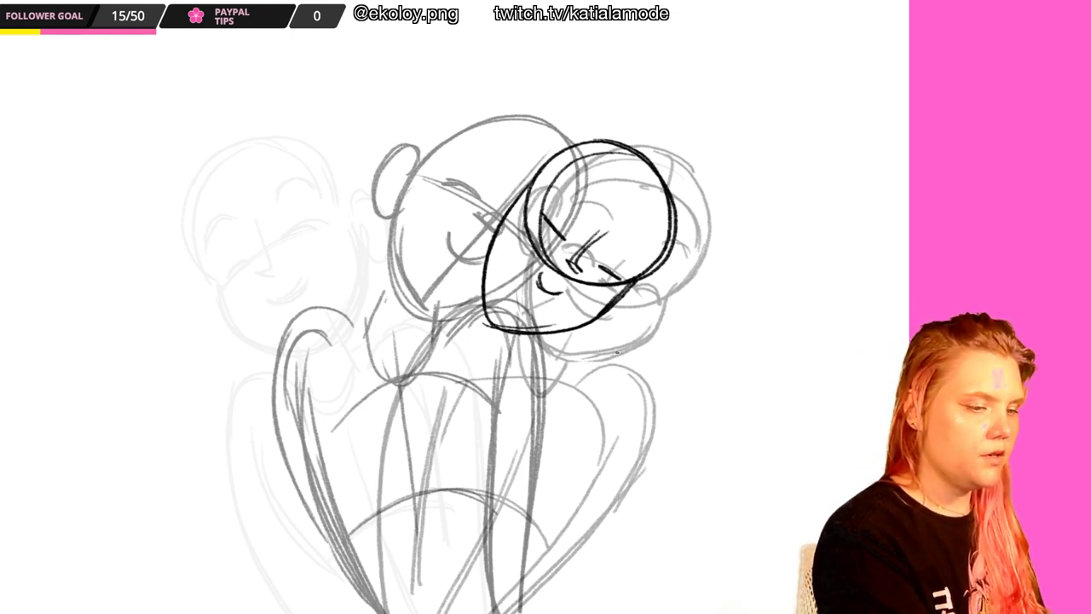
Sketch the shoulders and the inner and outer lines of both arms below the head, using the onion-skinned bodies as a guide
drag(622, 368, 496, 607)
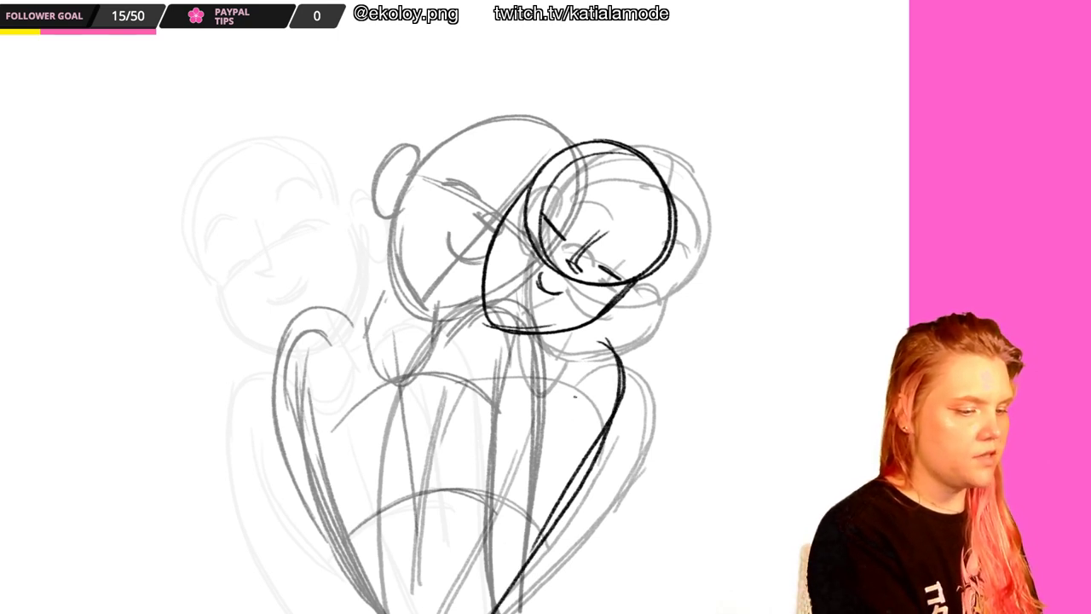
mouse_move(526, 408)
mouse_down()
mouse_move(474, 605)
mouse_move(483, 610)
mouse_up()
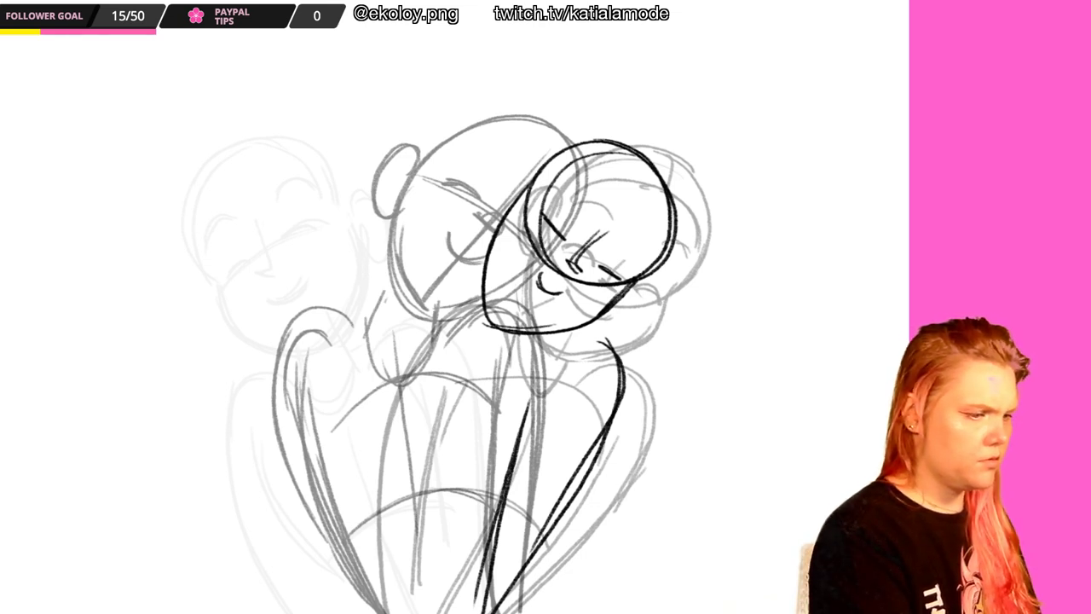
mouse_move(399, 392)
mouse_down()
mouse_move(385, 610)
mouse_move(397, 597)
mouse_up()
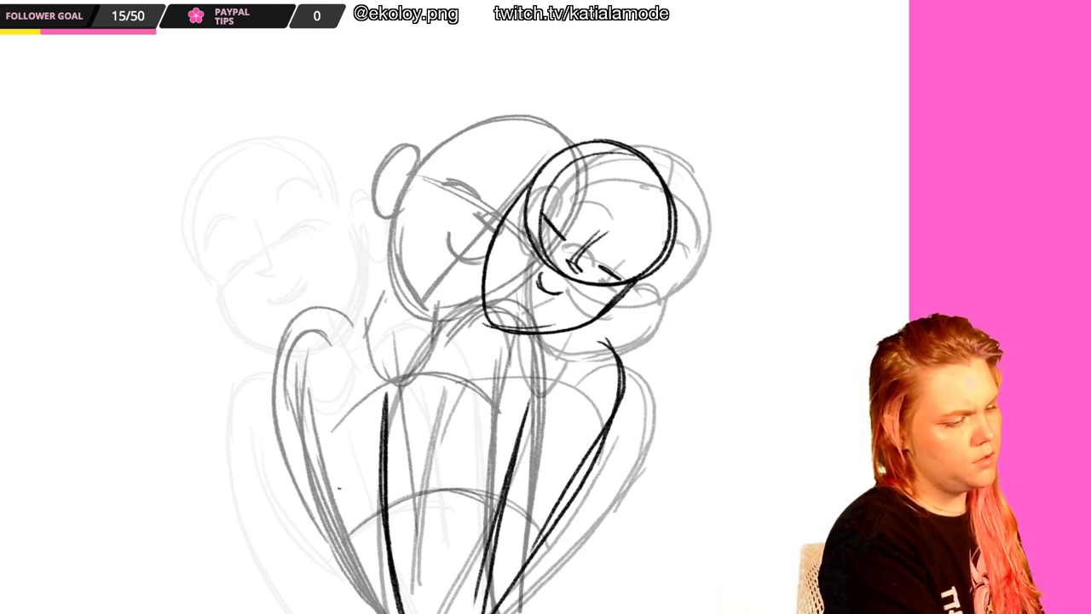
drag(336, 393, 348, 510)
mouse_move(345, 507)
mouse_down()
mouse_move(350, 354)
mouse_move(453, 307)
mouse_move(365, 562)
mouse_move(389, 611)
mouse_up()
drag(339, 475, 377, 612)
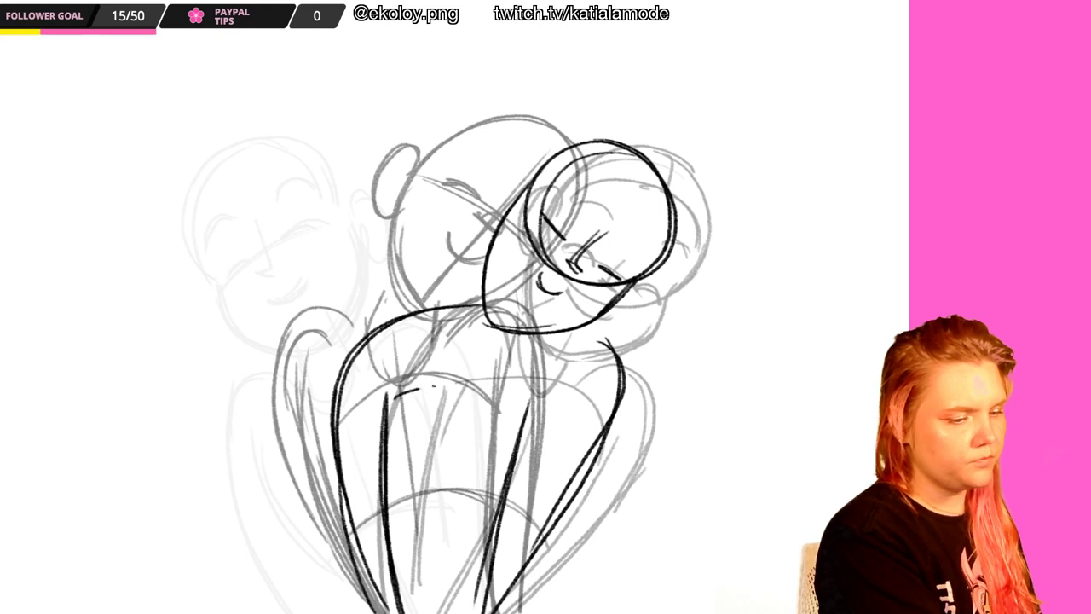
Draw a curved chest line between the arms and a rounded neckline below the chin on the in-between figure
drag(418, 388, 537, 411)
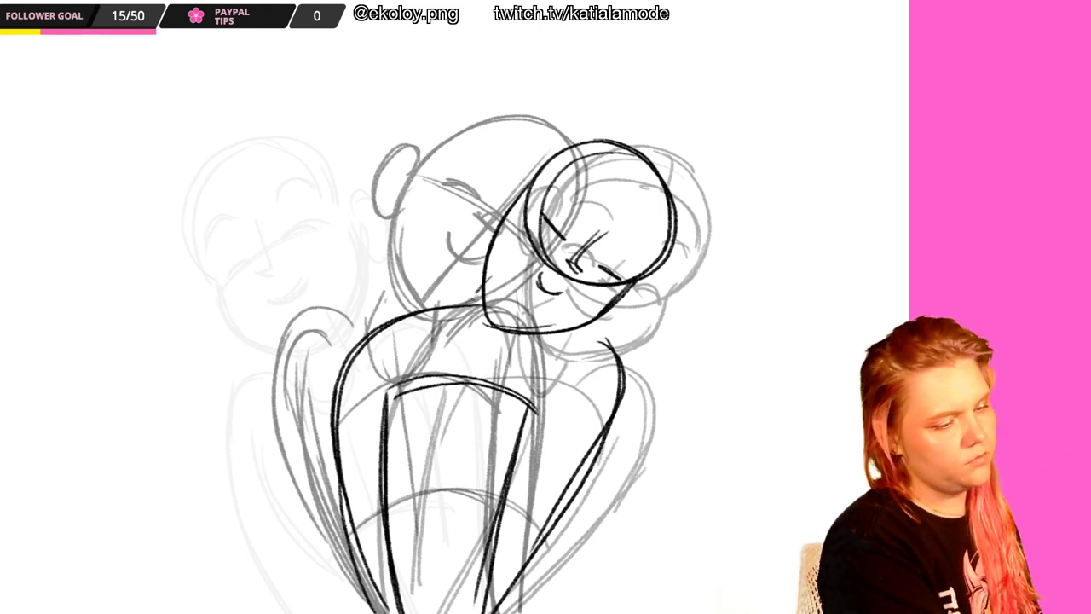
drag(467, 303, 522, 339)
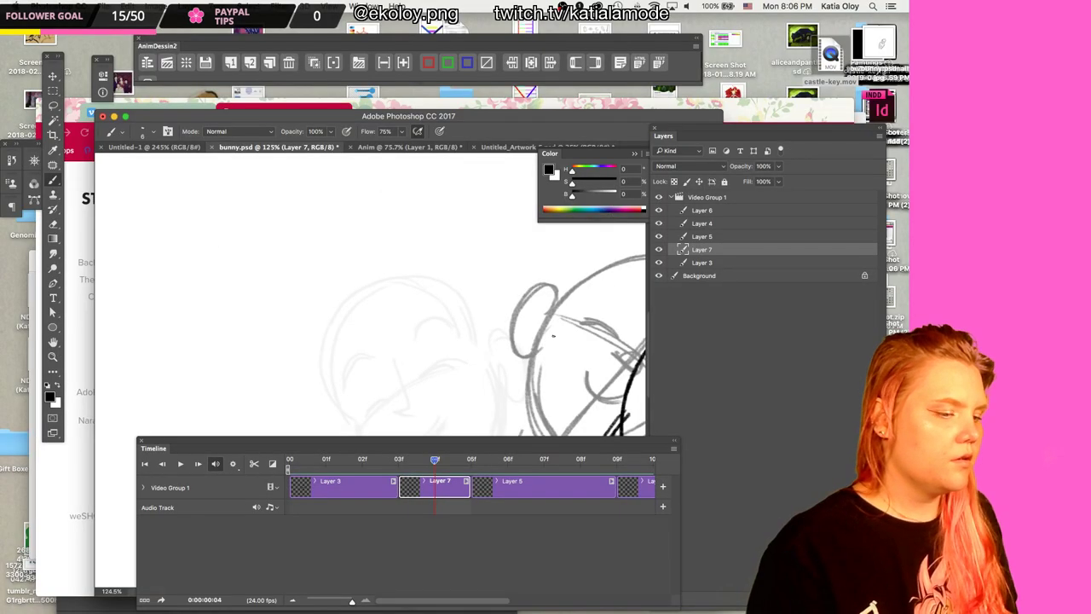
Turn off onion skinning and play back the animation with the new in-between drawing
key(f)
drag(452, 370, 386, 262)
key(z)
alt+click(469, 316)
click(314, 62)
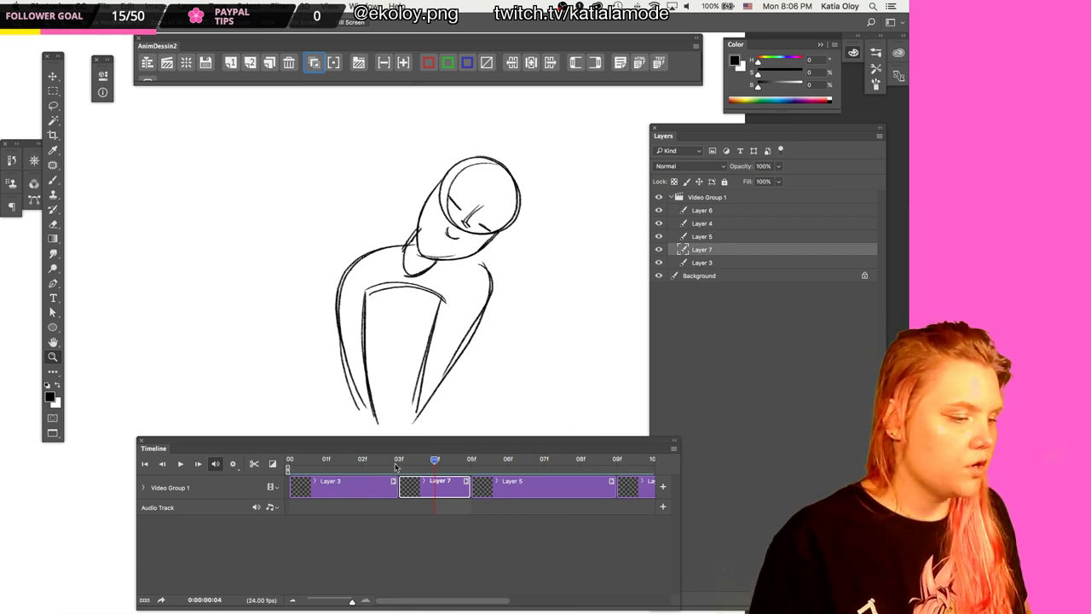
drag(395, 465, 338, 461)
key(space)
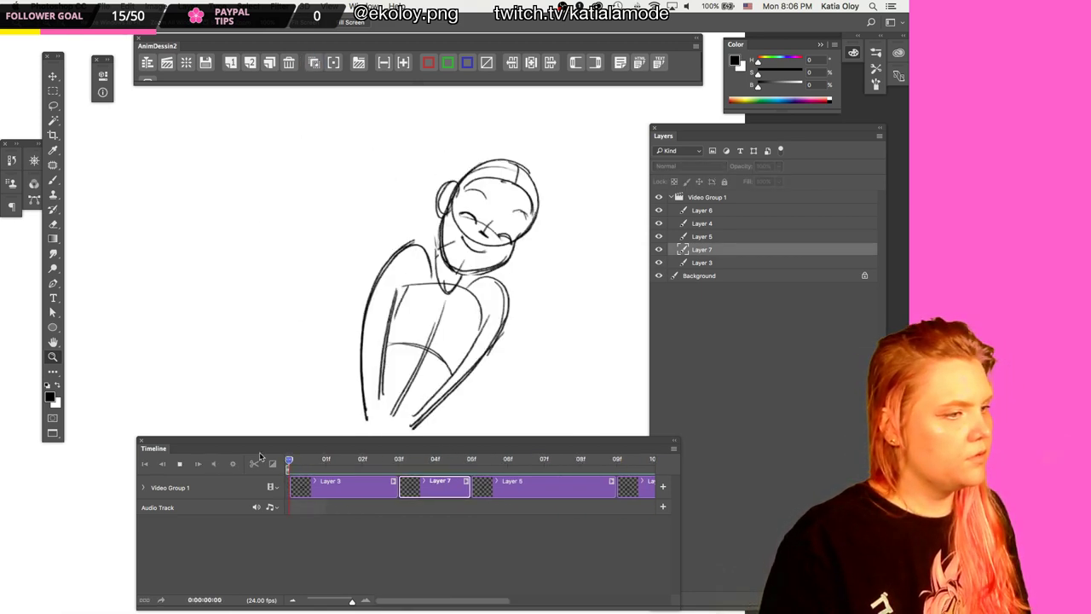
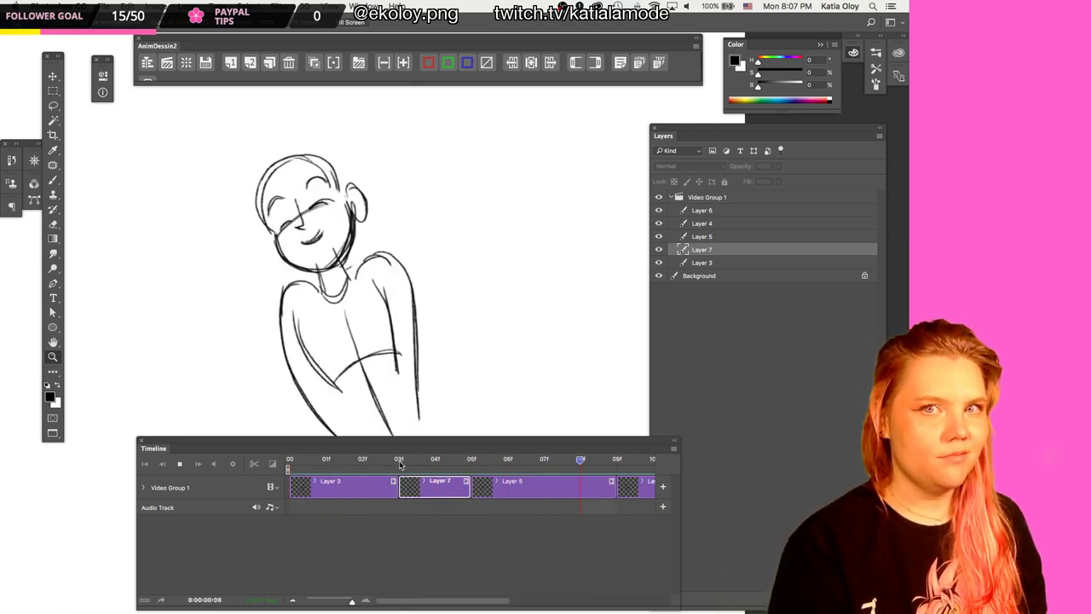
key(space)
Delete Video Group 1 with its drawings and create a new one-frame layer above the background
click(683, 201)
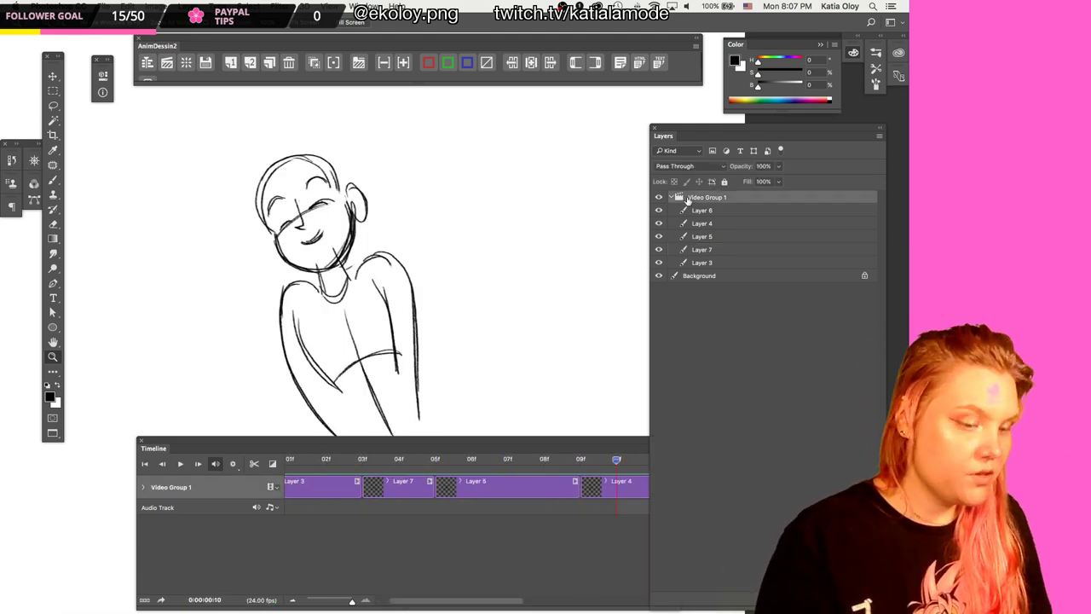
key(Delete)
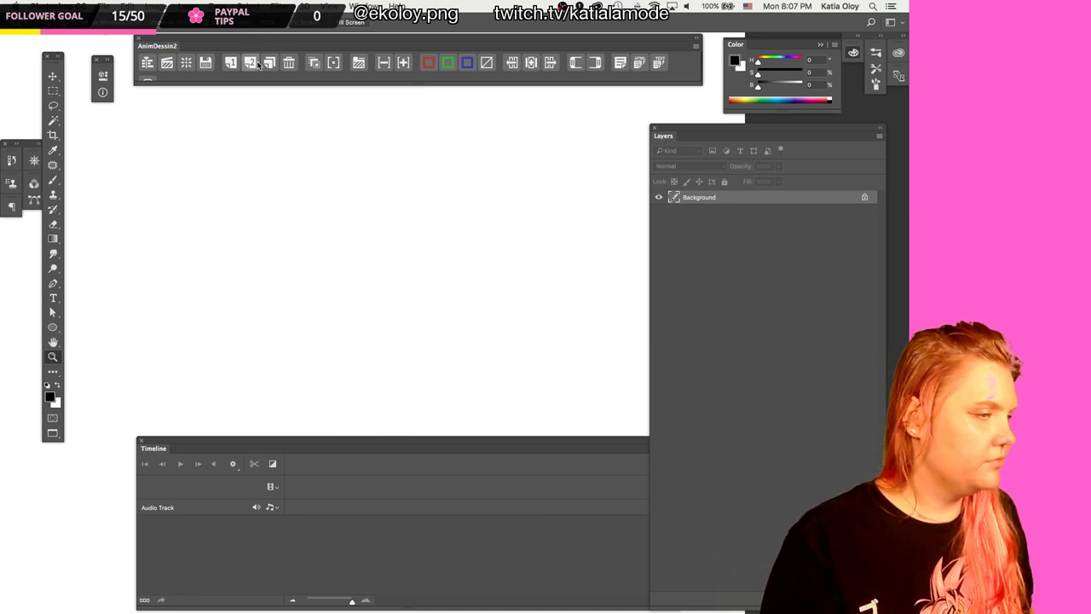
click(231, 62)
Switch to the Untitled_Artwork document and select its bunny sketch on Layer 1
key(f)
key(f)
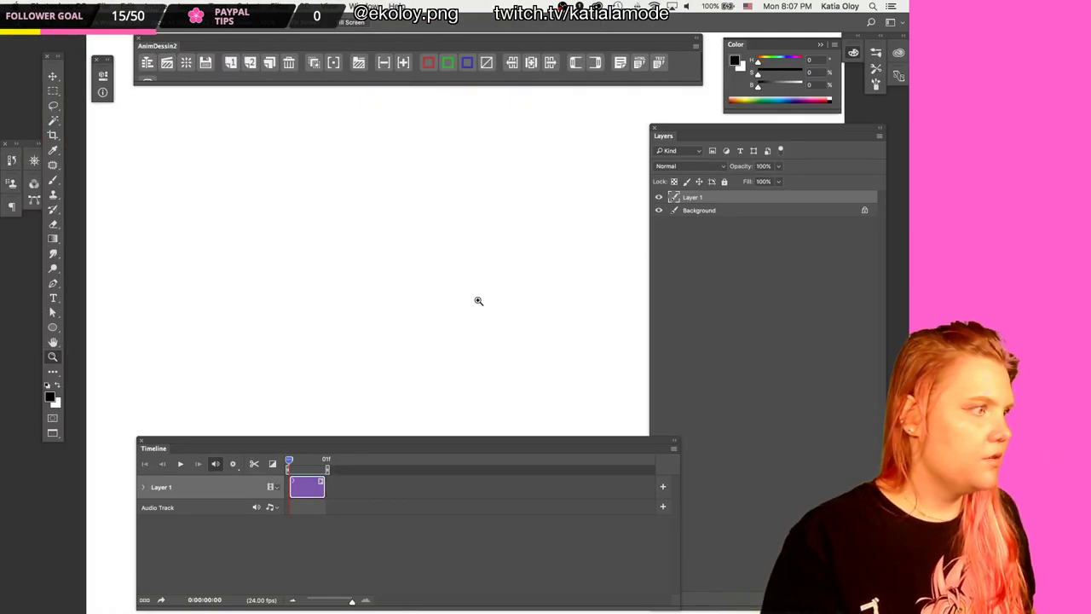
key(f)
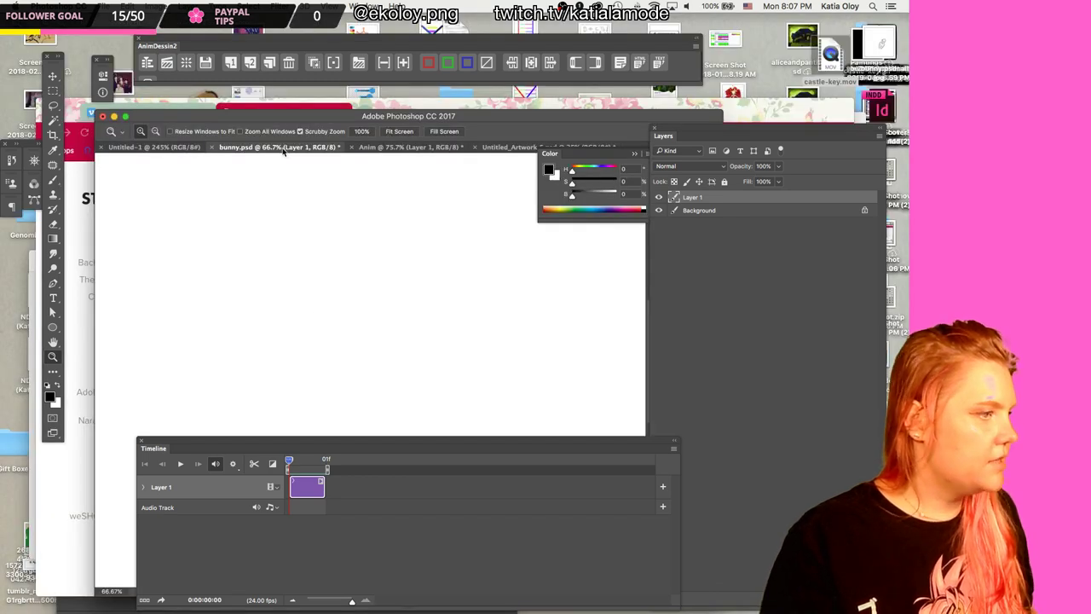
click(408, 147)
click(509, 150)
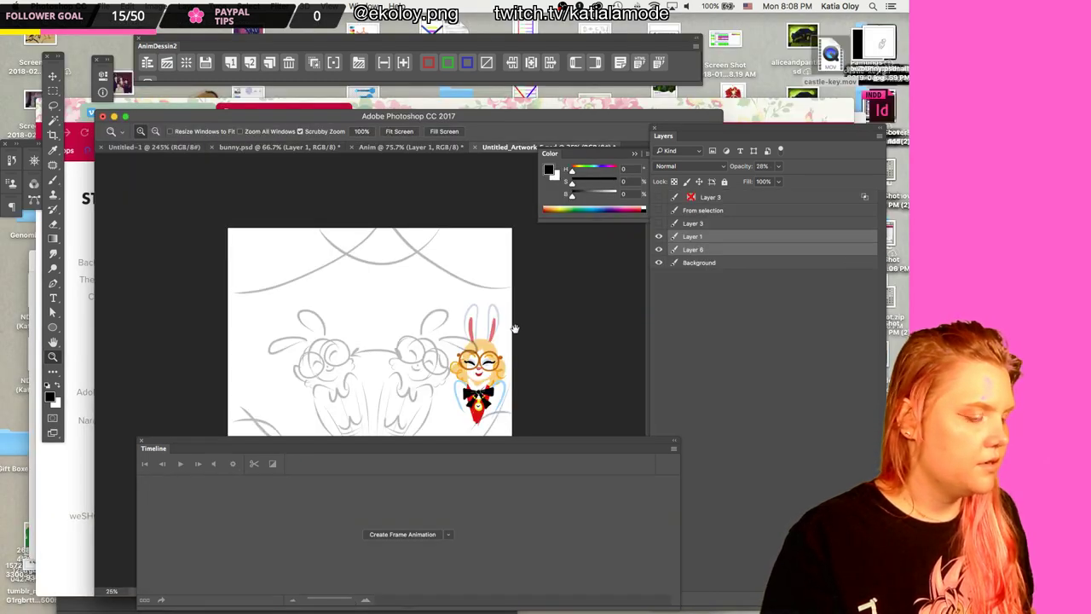
click(765, 249)
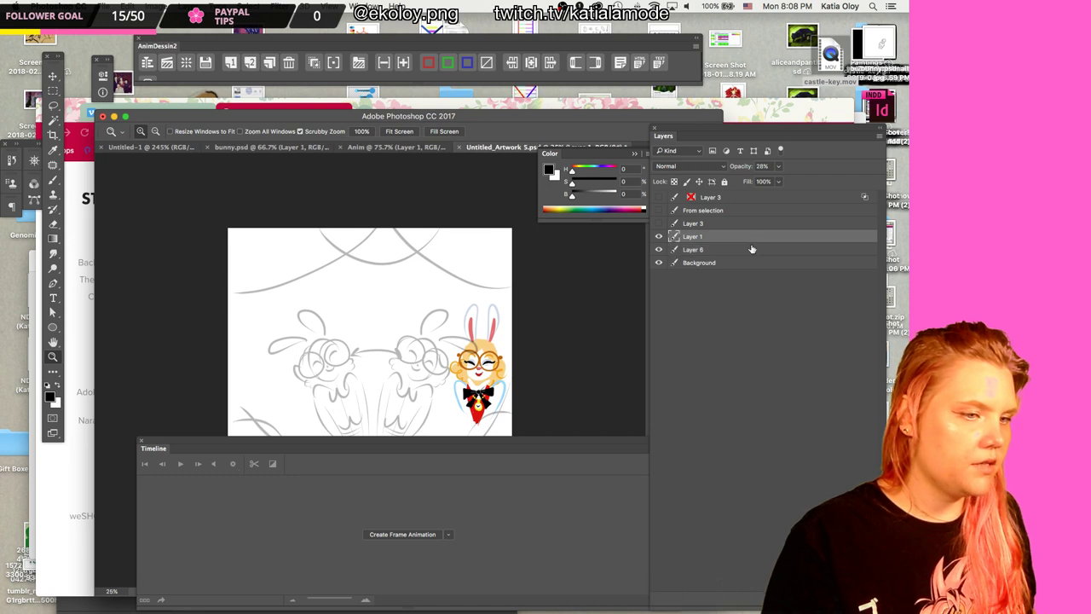
key(v)
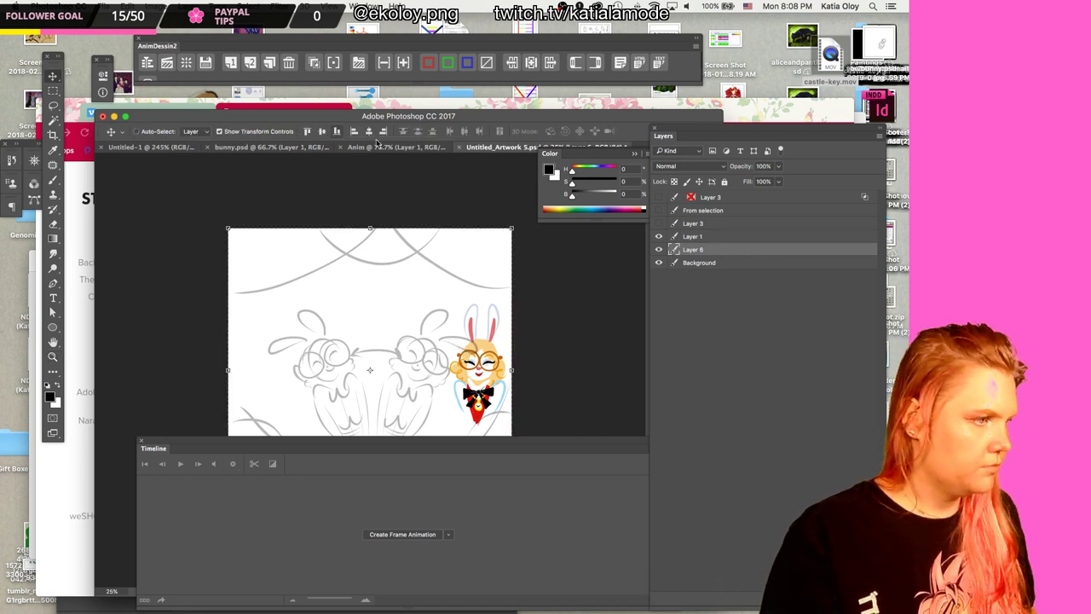
click(718, 237)
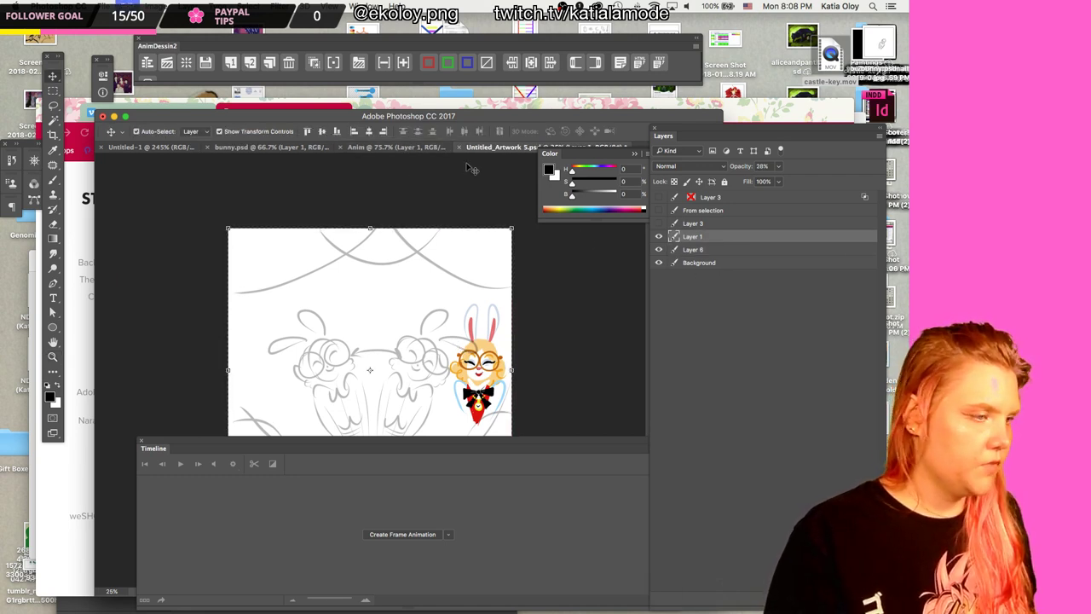
Bring the grey pose sketches and the coloured bunny design into Layer 1 of bunny.psd as a reference
click(332, 147)
key(f)
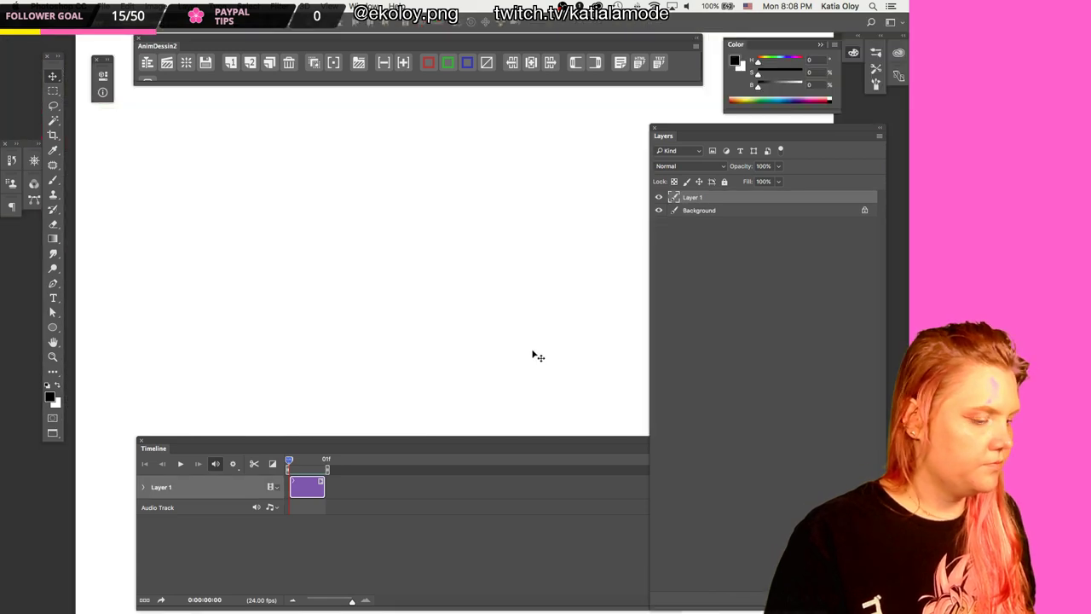
key(z)
drag(547, 334, 477, 333)
mouse_move(544, 342)
mouse_down()
mouse_move(522, 327)
mouse_move(482, 330)
mouse_move(565, 327)
mouse_up()
drag(618, 292, 562, 298)
key(f)
key(f)
key(f)
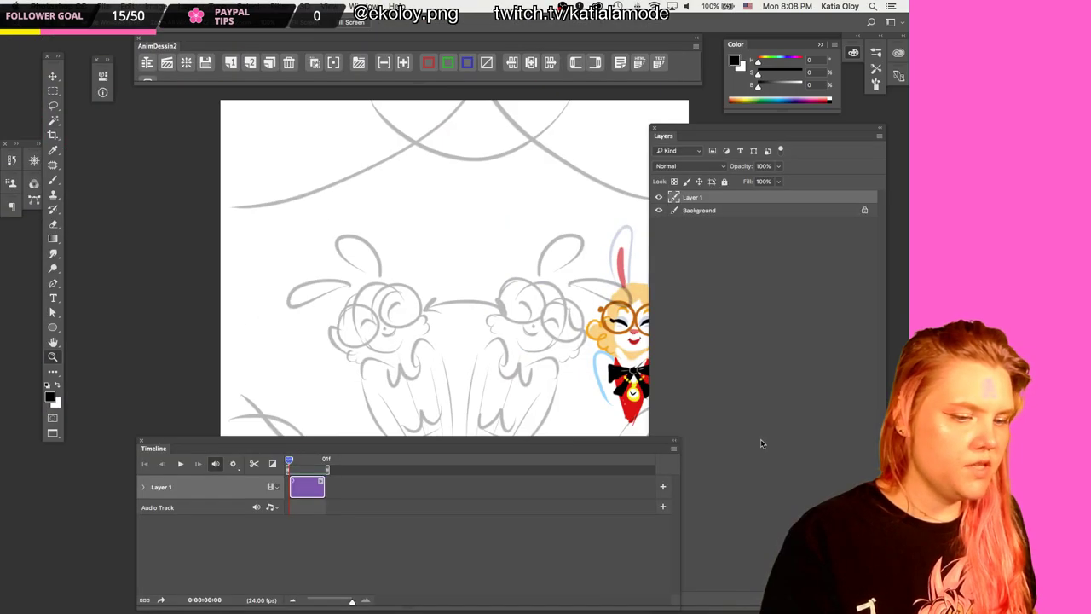
key(f)
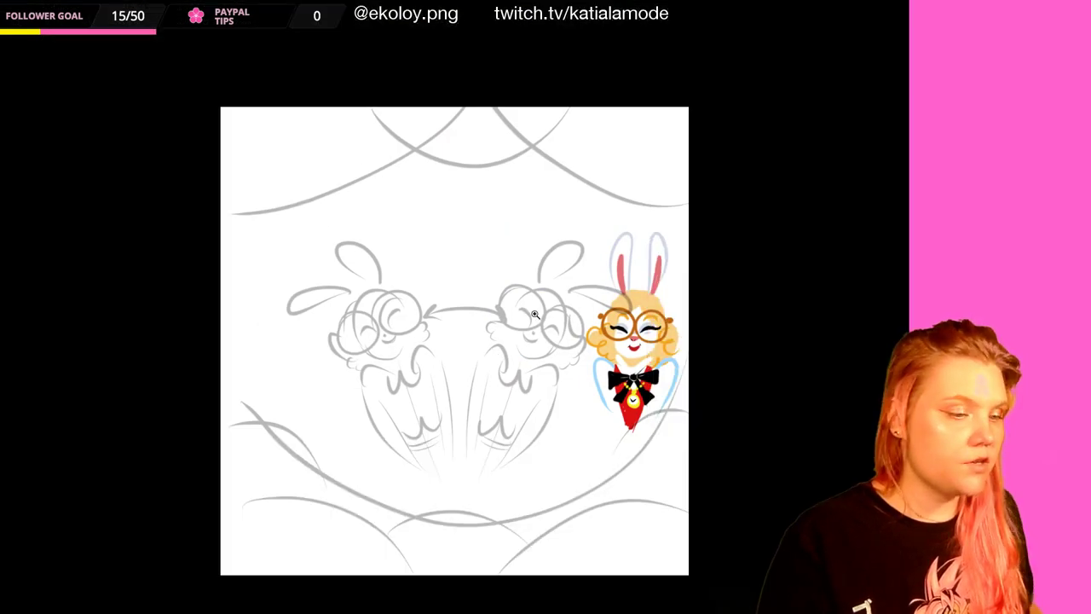
Add a new layer above the bunny reference and fade Layer 1 so it serves as a tracing guide
drag(535, 315, 599, 373)
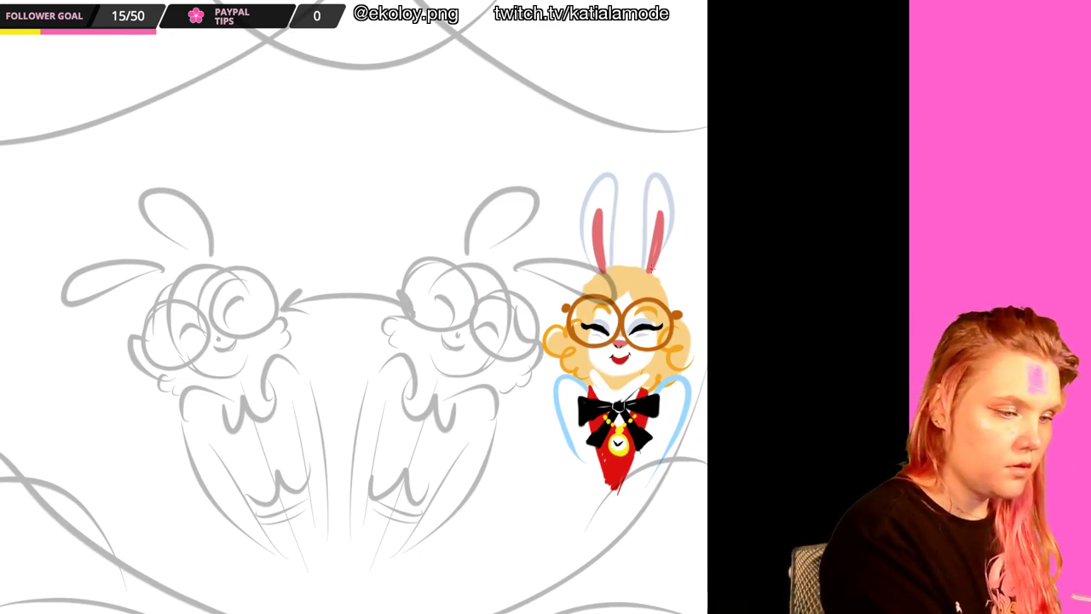
drag(638, 317, 681, 357)
key(f)
click(721, 210)
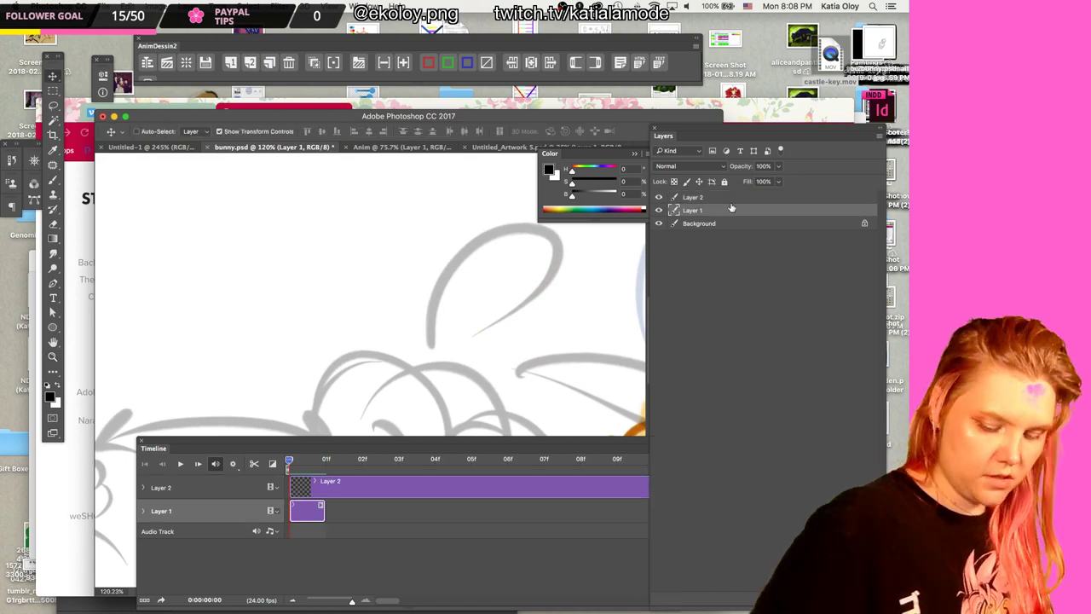
key(f)
click(747, 197)
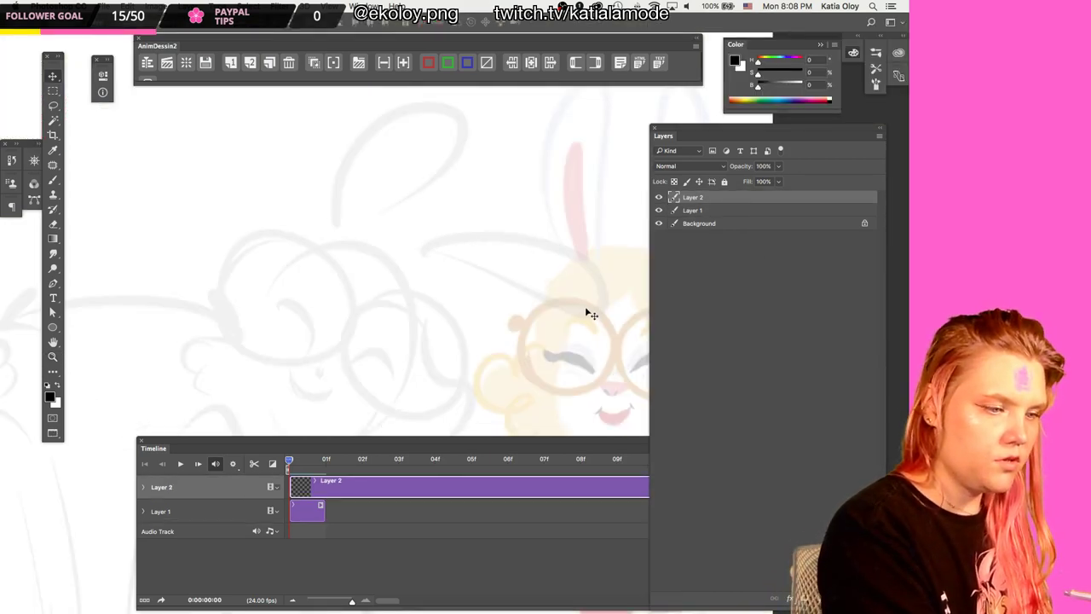
key(f)
Trace the head over the faded coloured bunny as a rounded cranium with a narrower cheek and jaw shape, redoing failed strokes
mouse_move(622, 226)
mouse_down()
mouse_move(582, 220)
mouse_move(541, 329)
mouse_move(560, 336)
mouse_up()
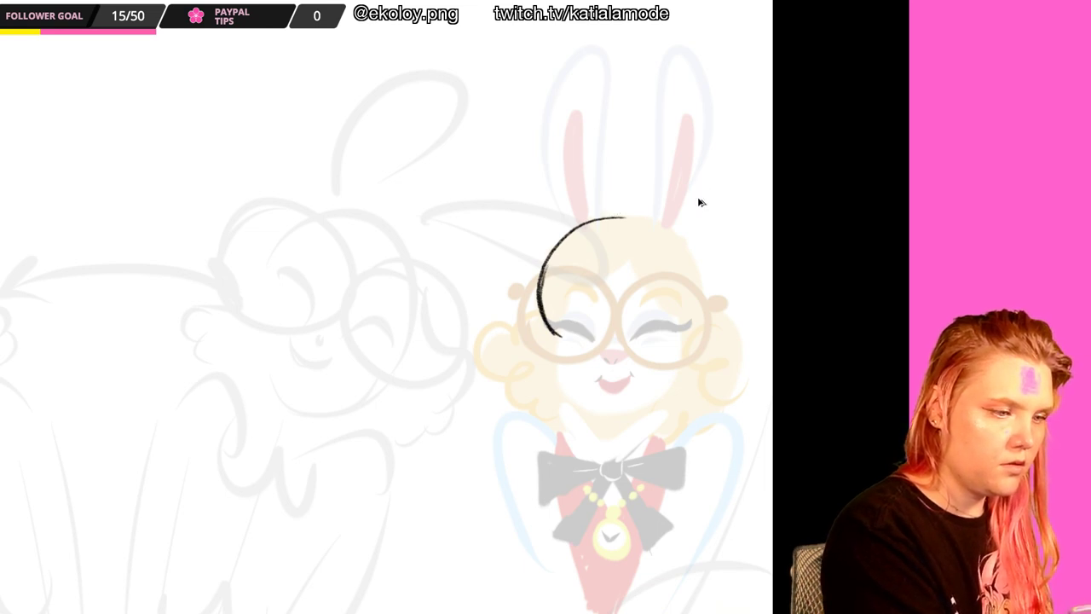
key(ctrl+z)
mouse_move(610, 230)
mouse_down()
mouse_move(562, 259)
mouse_move(560, 341)
mouse_move(618, 222)
mouse_move(676, 244)
mouse_move(696, 280)
mouse_move(677, 333)
mouse_move(631, 226)
mouse_move(682, 268)
mouse_move(651, 349)
mouse_up()
key(ctrl+z)
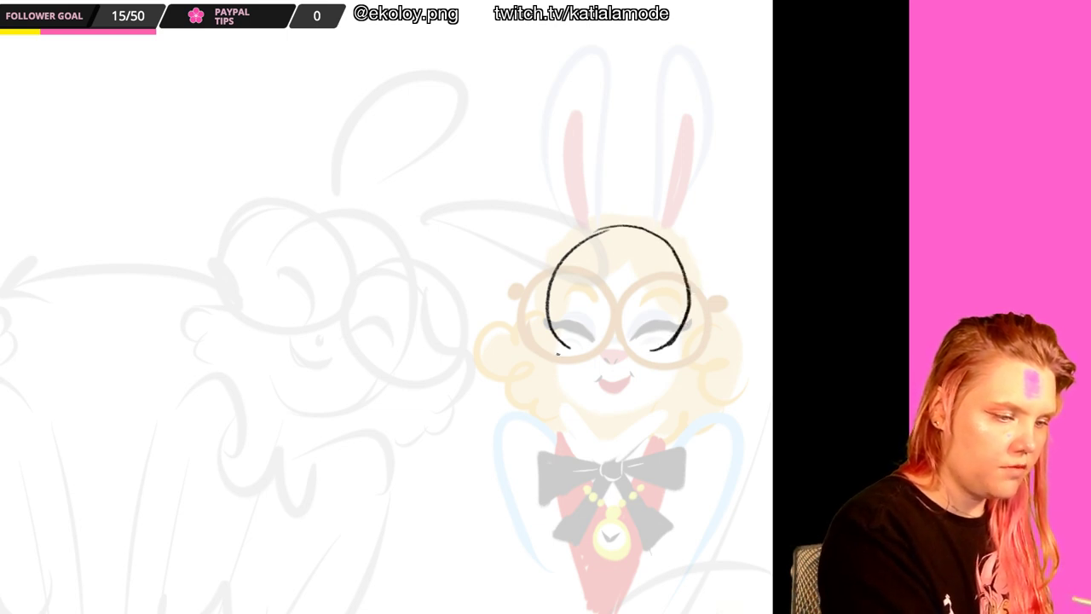
mouse_move(557, 341)
mouse_down()
mouse_move(569, 401)
mouse_move(615, 419)
mouse_up()
mouse_move(673, 349)
mouse_down()
mouse_move(669, 401)
mouse_move(617, 416)
mouse_move(567, 397)
mouse_up()
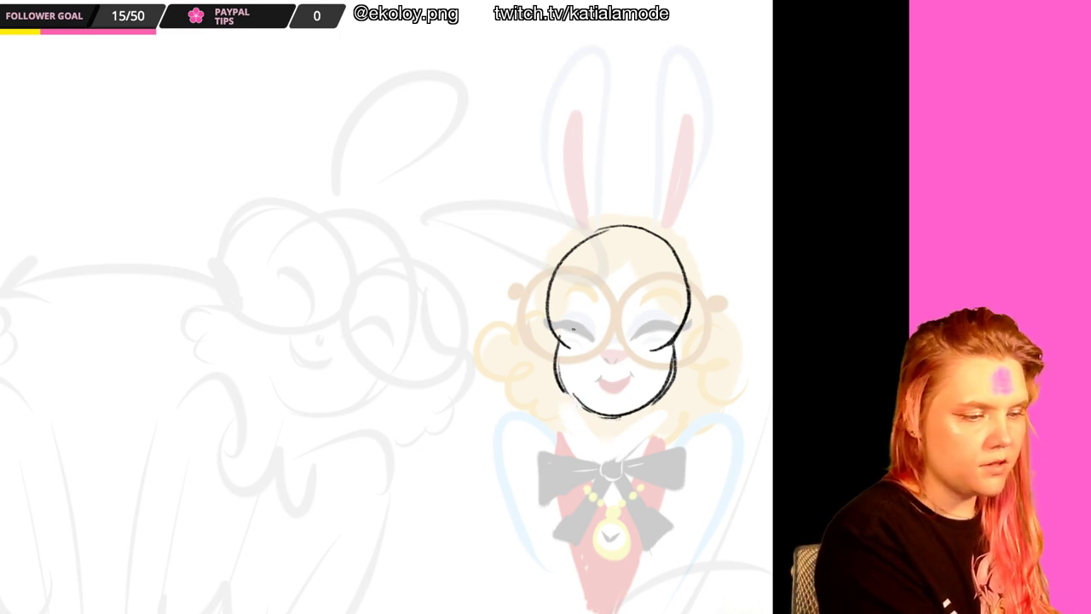
Draw a horizontal eye line, two closed eyes and a vertical centre line down the bunny's face
mouse_move(556, 335)
mouse_down()
mouse_move(673, 336)
mouse_move(652, 322)
mouse_up()
drag(566, 333, 604, 340)
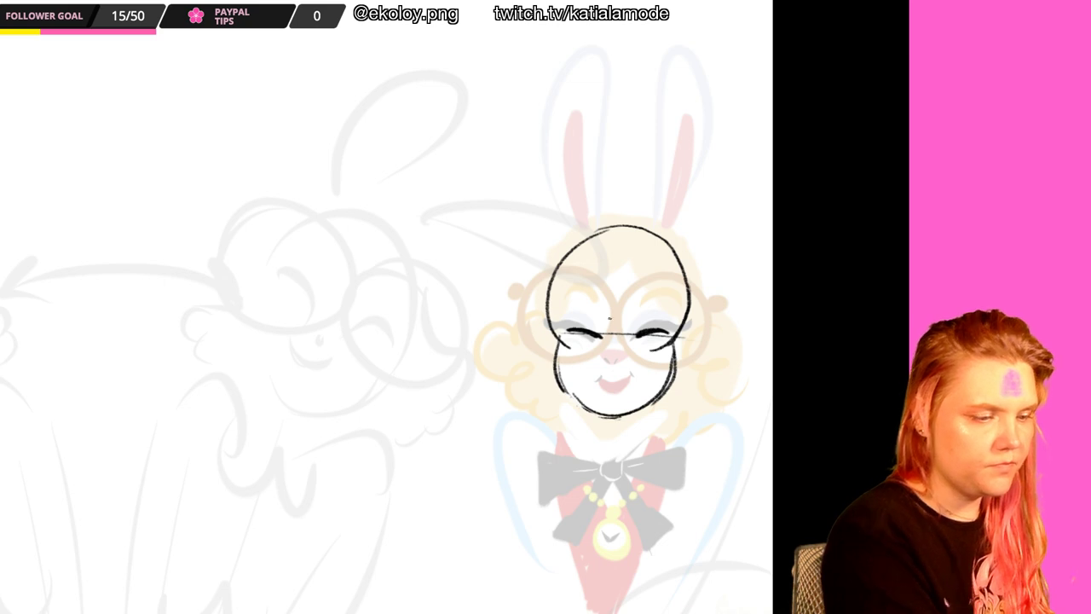
drag(620, 229, 620, 413)
key(ctrl+z)
drag(621, 227, 618, 418)
drag(619, 315, 618, 411)
drag(617, 344, 618, 418)
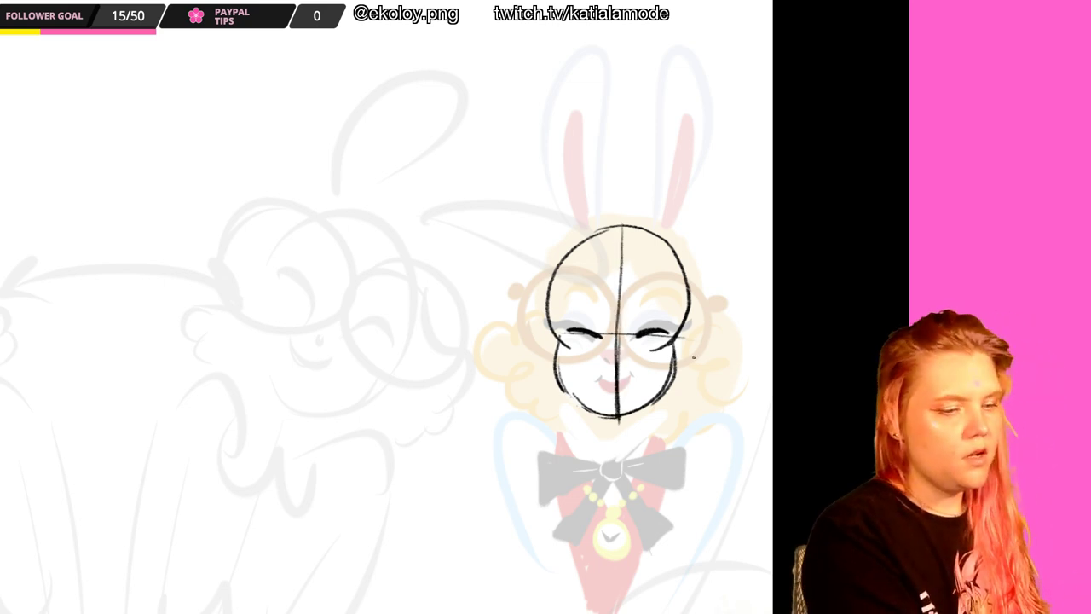
Add the nose and smile, and draw two curves from the middle of the forehead out to the temples
drag(611, 333, 625, 333)
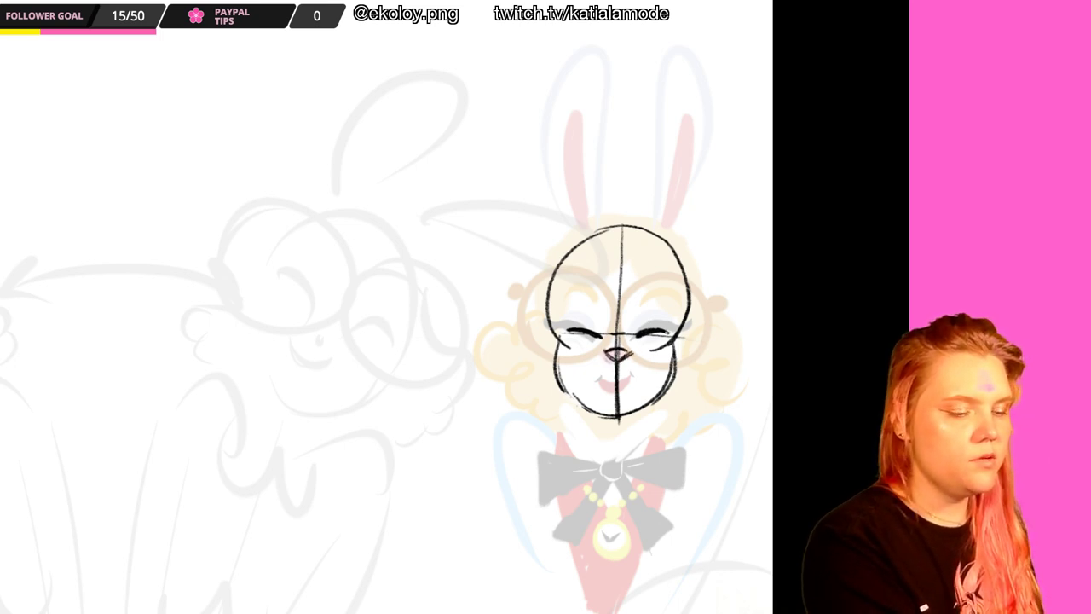
drag(617, 375, 638, 373)
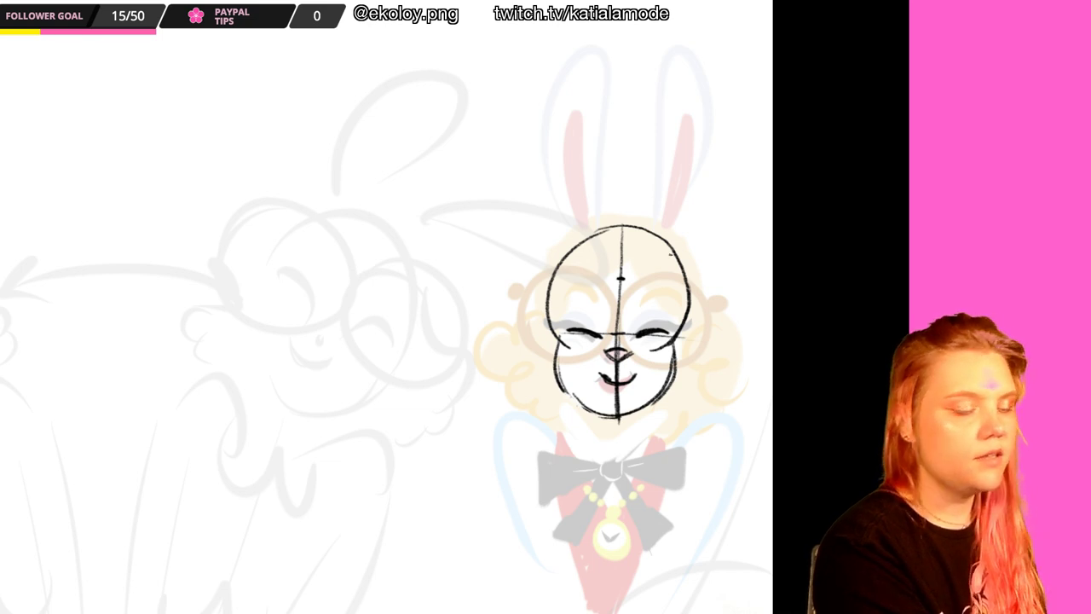
drag(638, 290, 679, 318)
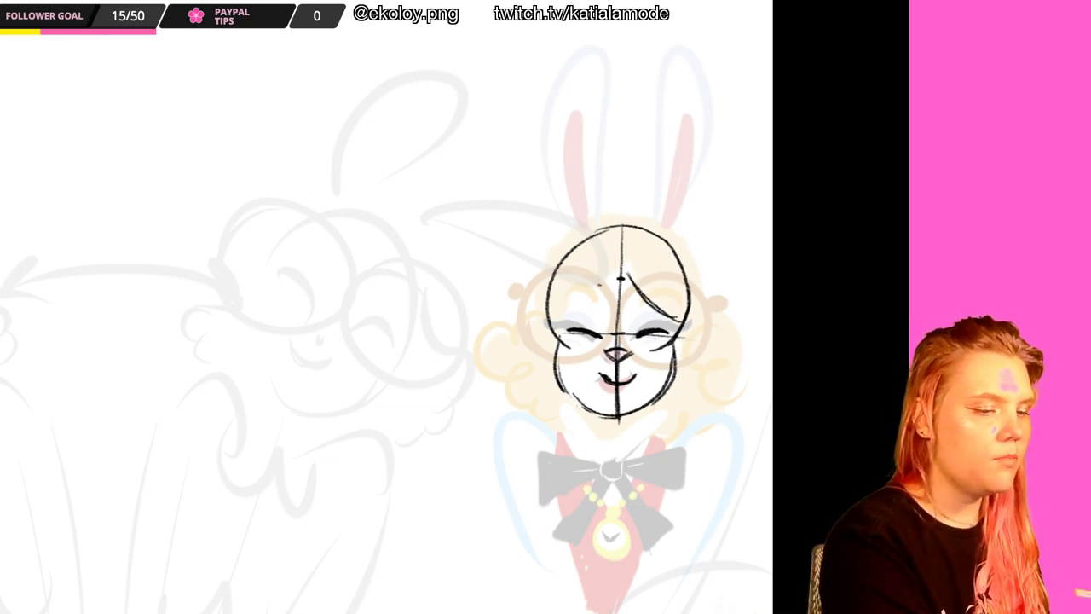
drag(618, 275, 554, 318)
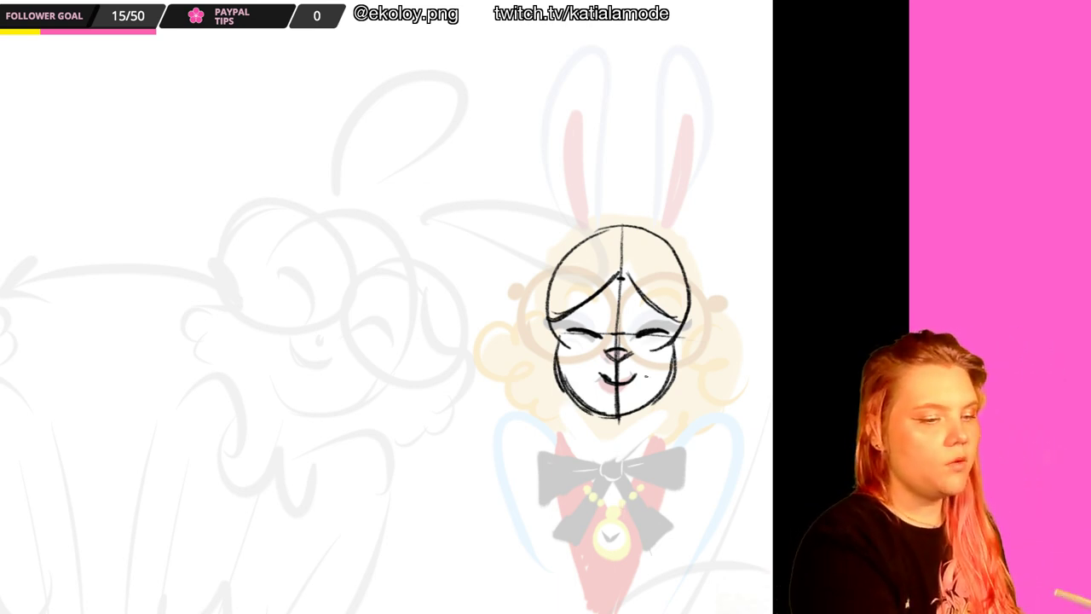
Draw both sides of the neck below the jaw and replace its rounded base with a wider curved collar
drag(649, 379, 645, 448)
mouse_move(589, 350)
mouse_down()
mouse_move(586, 443)
mouse_move(650, 438)
mouse_move(649, 412)
mouse_move(645, 448)
mouse_up()
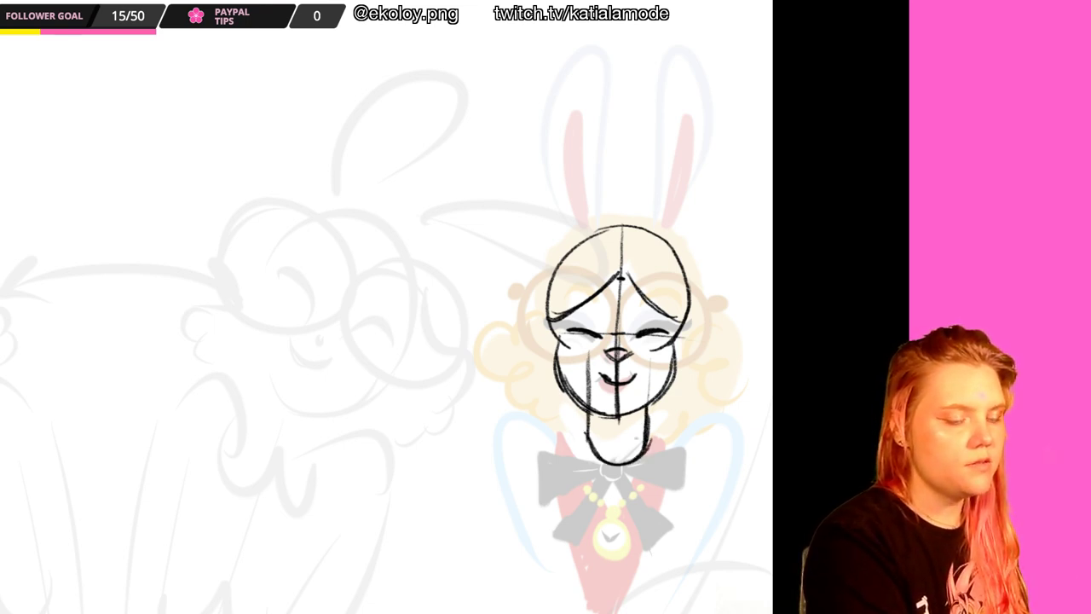
drag(587, 407, 587, 443)
drag(661, 497, 650, 410)
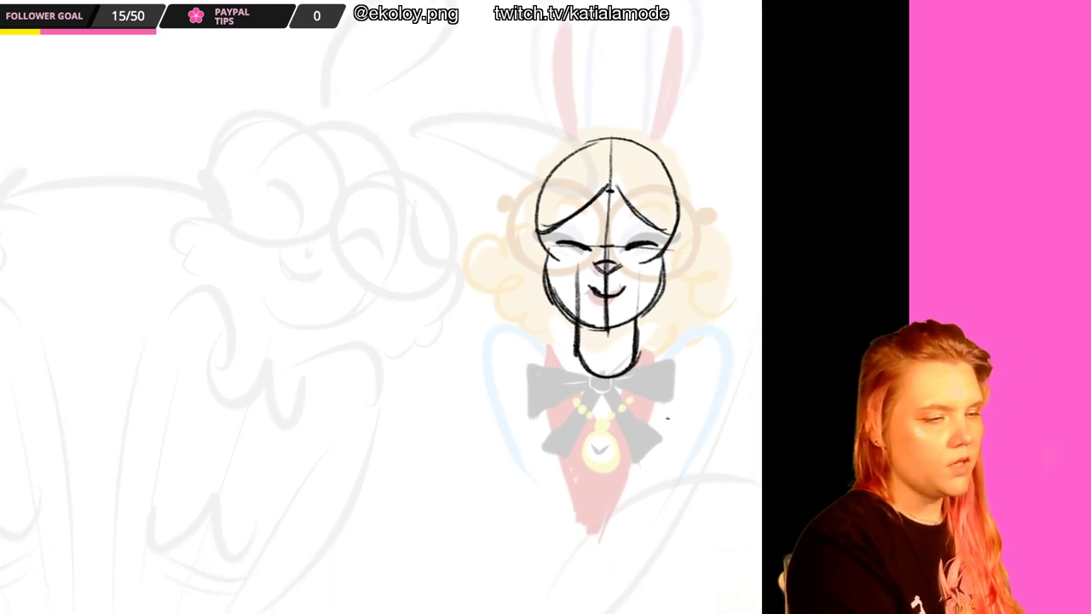
mouse_move(585, 365)
mouse_down()
mouse_move(620, 375)
mouse_move(637, 359)
mouse_up()
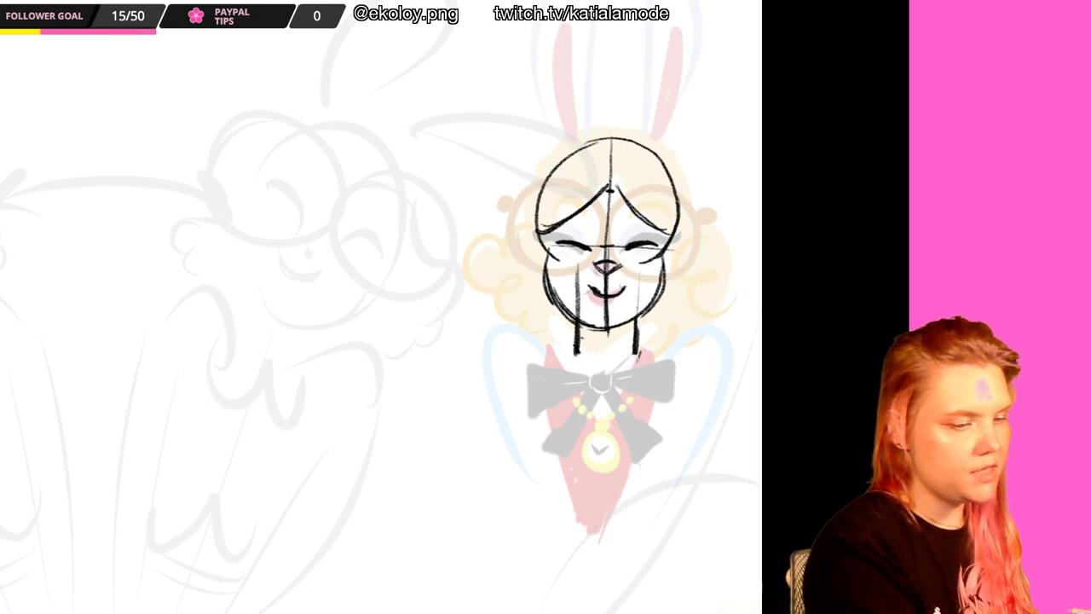
drag(580, 326, 580, 361)
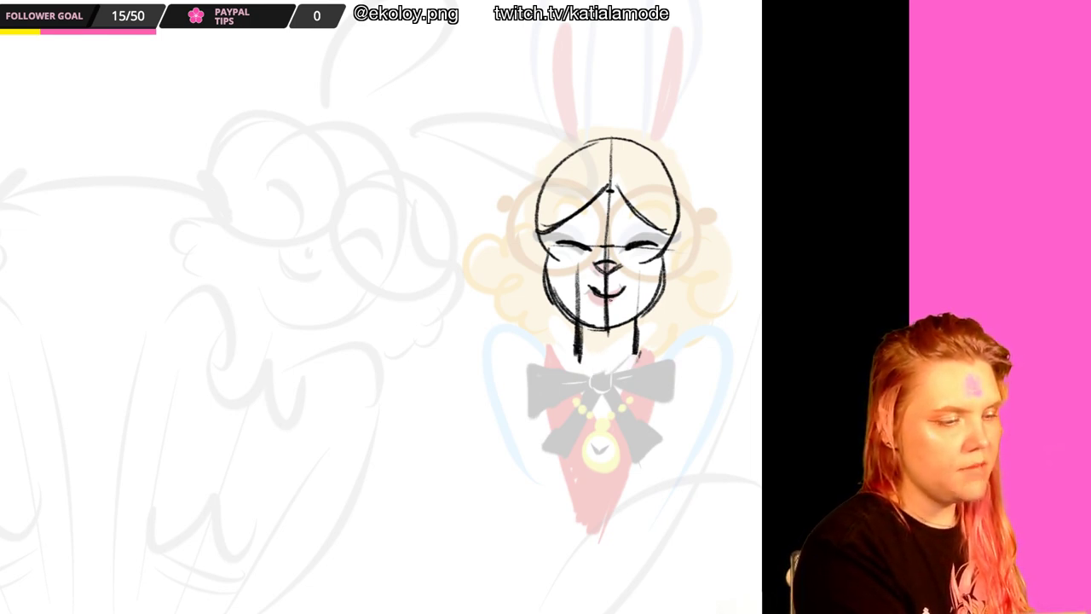
mouse_move(576, 358)
mouse_down()
mouse_move(630, 377)
mouse_move(638, 358)
mouse_up()
Mark the lower-face height and the neck length with two brackets beside the head, and undo both
mouse_move(675, 267)
mouse_down()
mouse_move(663, 316)
mouse_move(684, 371)
mouse_move(660, 376)
mouse_up()
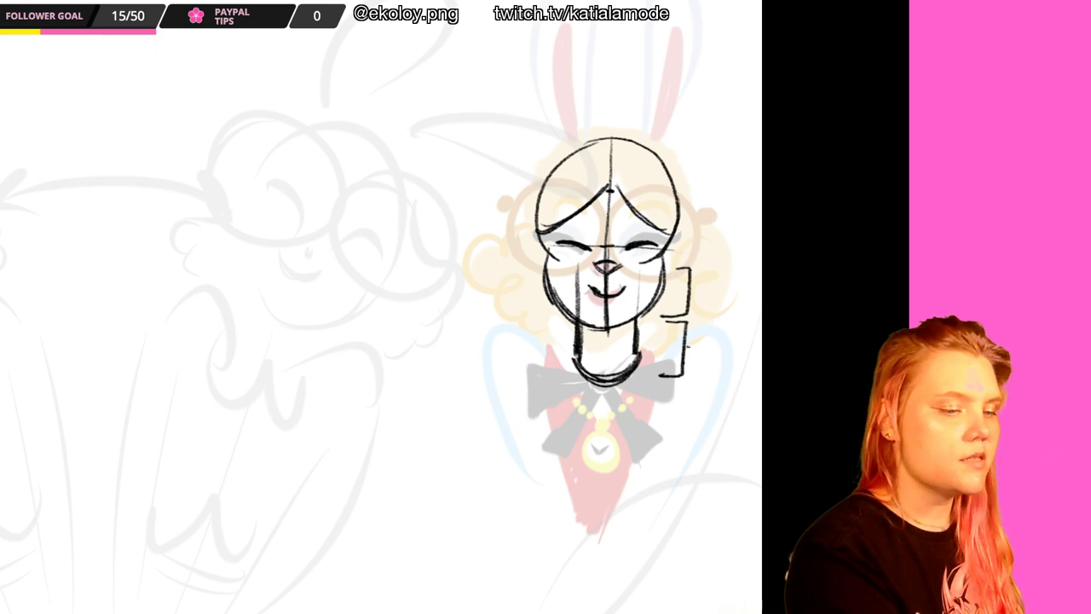
key(ctrl+z)
key(ctrl+z)
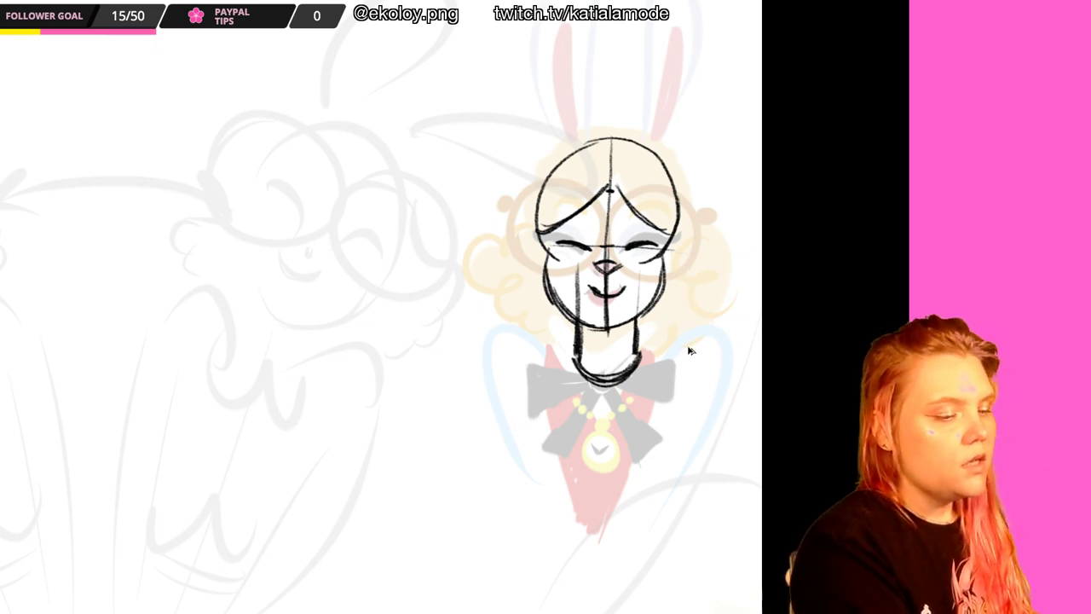
Draw sloping shoulder lines out from both sides of the collar and taper the torso's left edge down towards the waist
drag(576, 356, 529, 375)
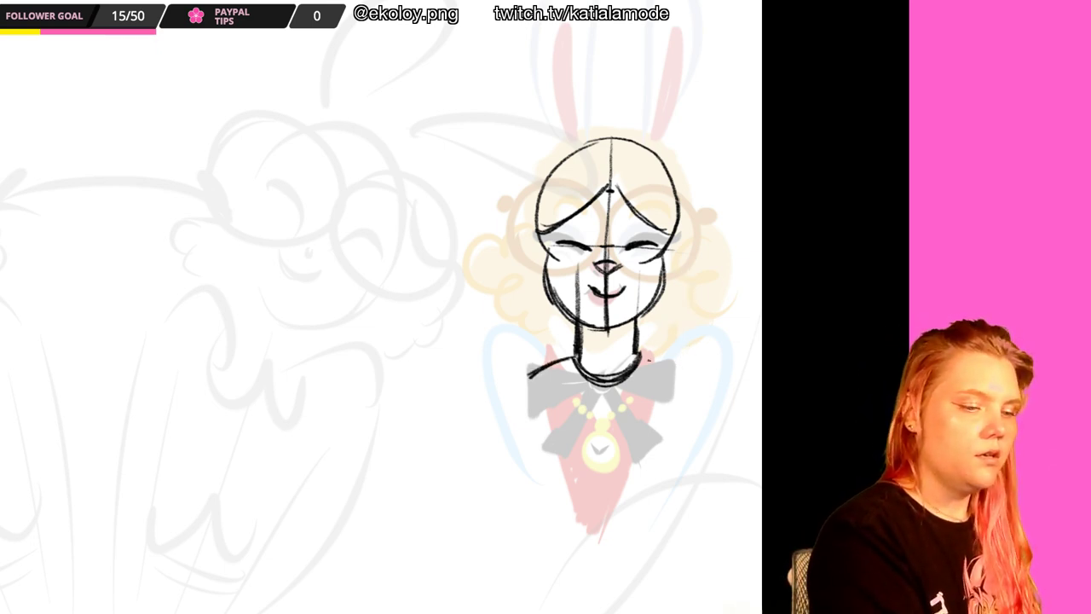
mouse_move(635, 353)
mouse_down()
mouse_move(701, 384)
mouse_move(689, 377)
mouse_move(650, 532)
mouse_up()
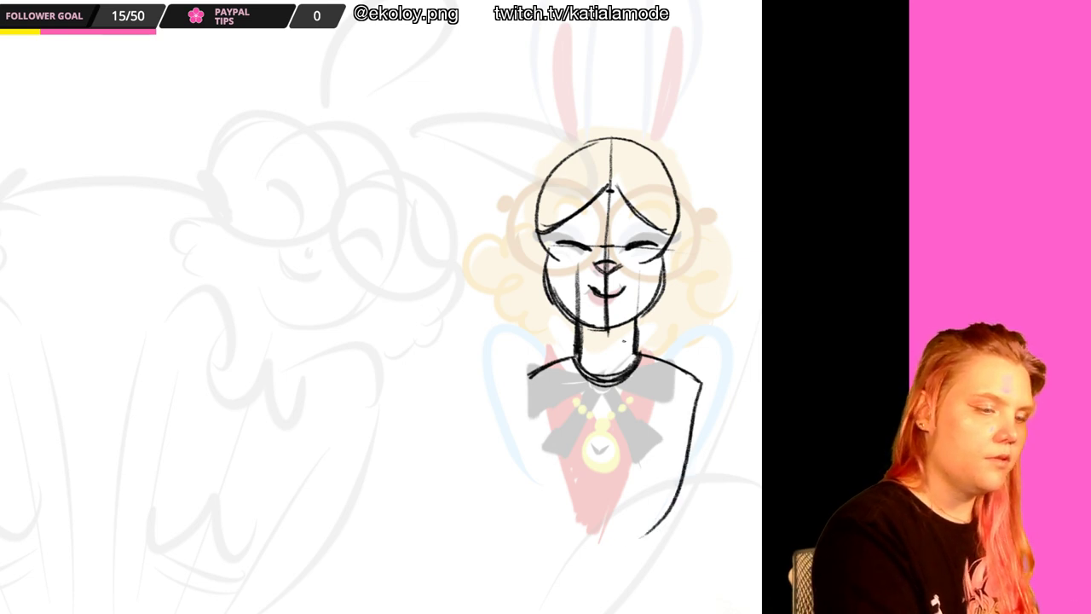
key(ctrl+z)
drag(530, 368, 552, 507)
drag(524, 368, 545, 510)
drag(701, 381, 656, 530)
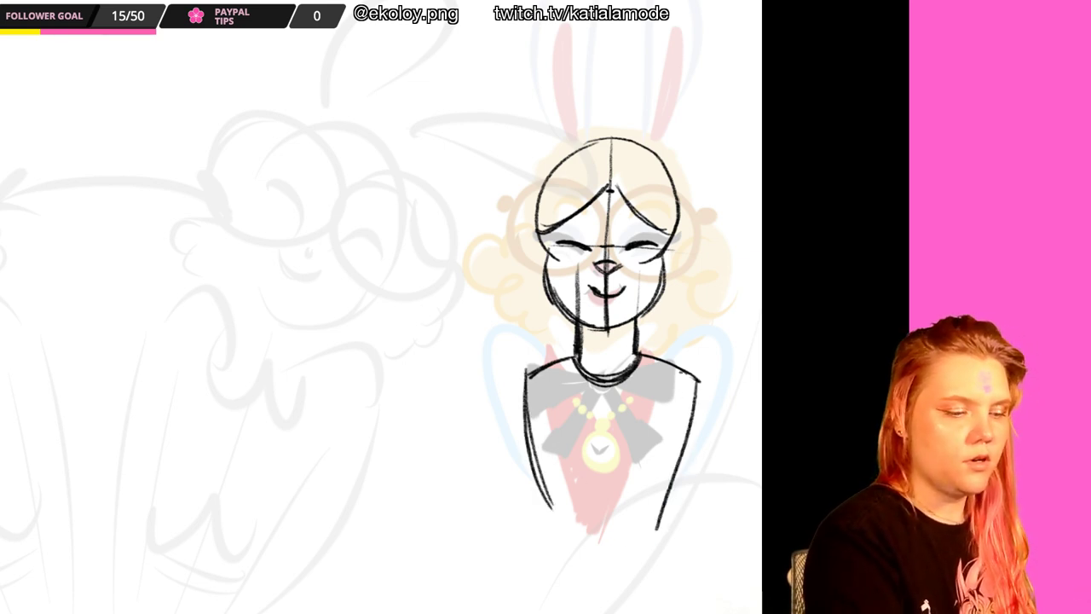
key(ctrl+z)
drag(697, 380, 708, 358)
drag(641, 353, 689, 375)
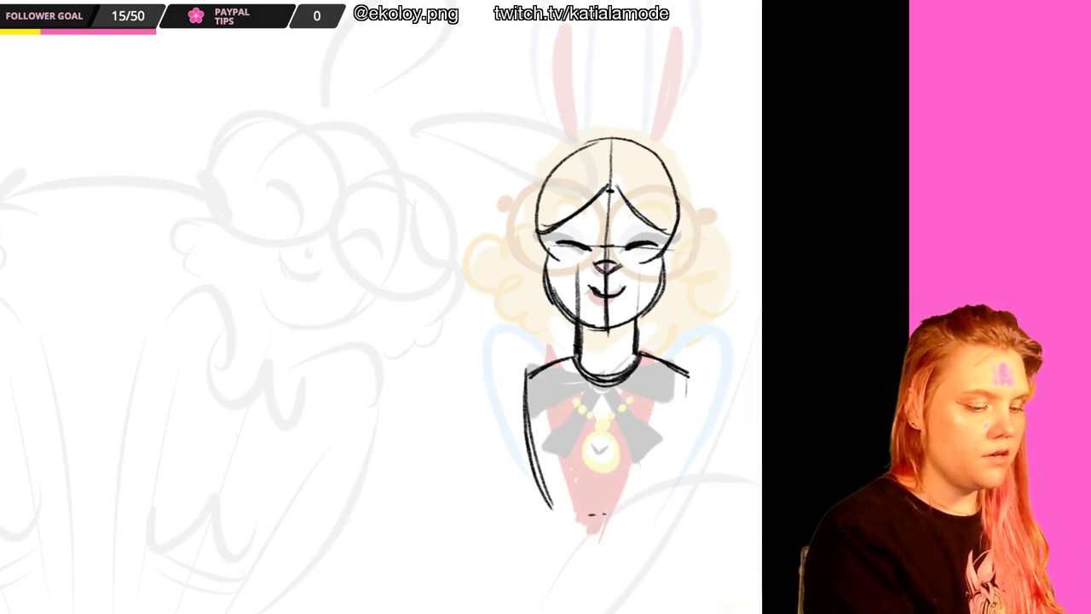
Close the torso with an arched lower edge and a tapering right side, and strengthen its left side
mouse_move(552, 514)
mouse_down()
mouse_move(648, 525)
mouse_move(638, 521)
mouse_up()
drag(688, 377, 649, 527)
drag(526, 371, 548, 508)
drag(524, 413, 556, 518)
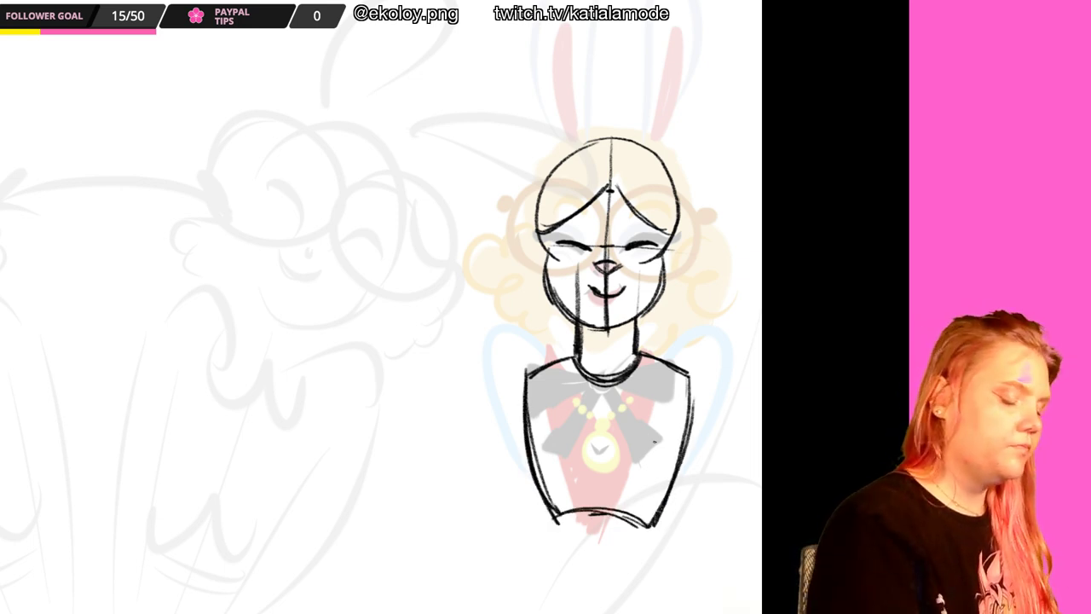
Draw a short waist block below the torso with a rounded base, a vertical centre line and a horizontal cross line
mouse_move(628, 556)
mouse_down()
mouse_move(625, 510)
mouse_move(554, 460)
mouse_up()
mouse_move(650, 471)
mouse_down()
mouse_move(643, 522)
mouse_move(626, 529)
mouse_up()
mouse_move(559, 510)
mouse_down()
mouse_move(653, 513)
mouse_move(633, 523)
mouse_up()
drag(601, 467, 601, 527)
drag(559, 503, 651, 498)
drag(564, 503, 639, 501)
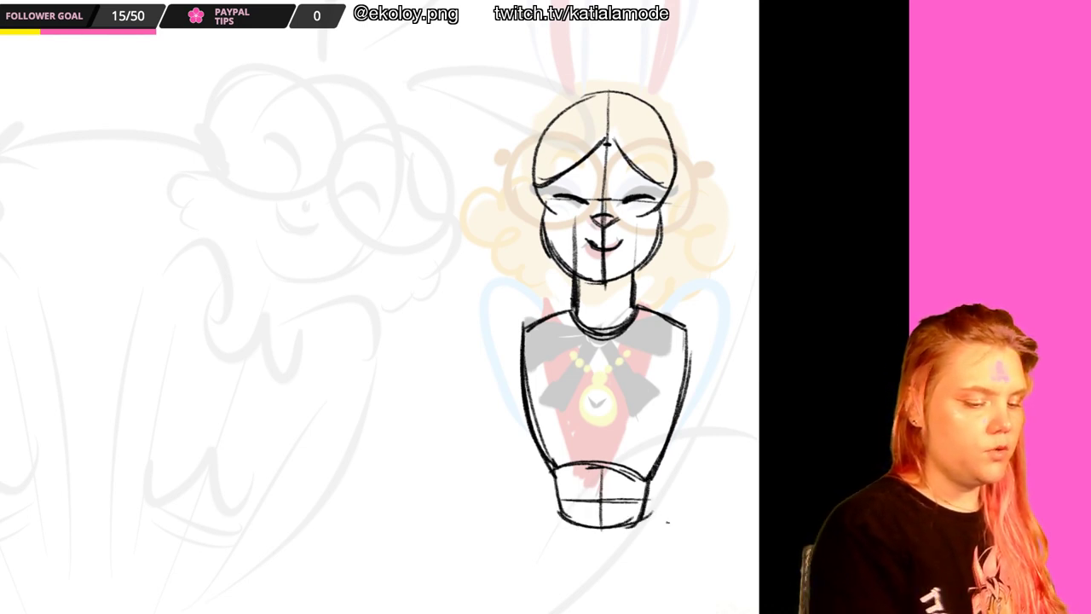
Draw the flared hips and inner thigh lines below the waist, and retrace the top of the head
drag(561, 504, 511, 580)
drag(645, 513, 679, 593)
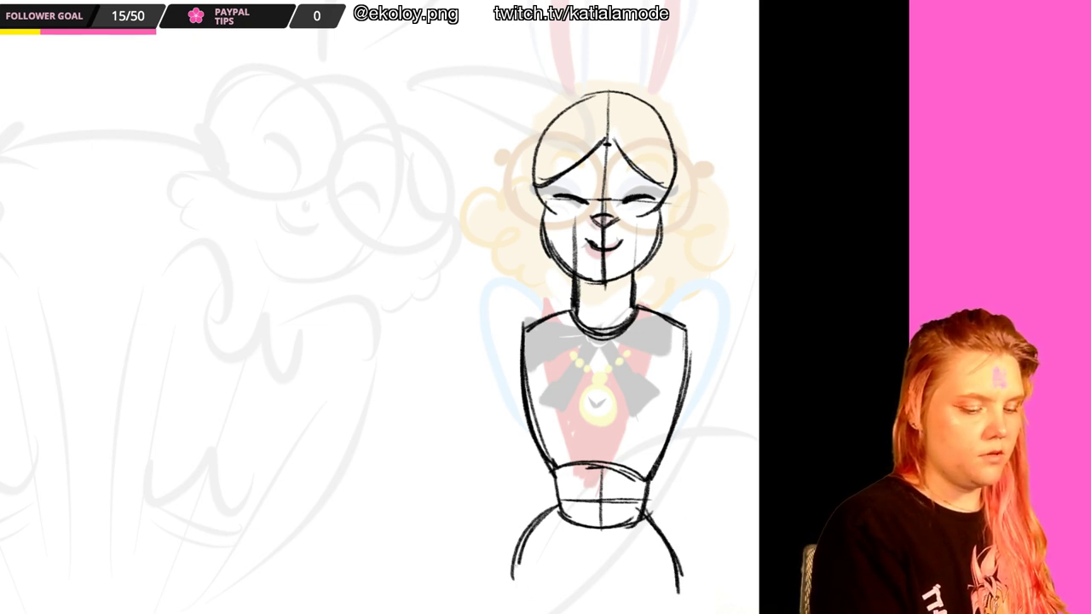
mouse_move(520, 544)
mouse_down()
mouse_move(513, 580)
mouse_move(590, 612)
mouse_up()
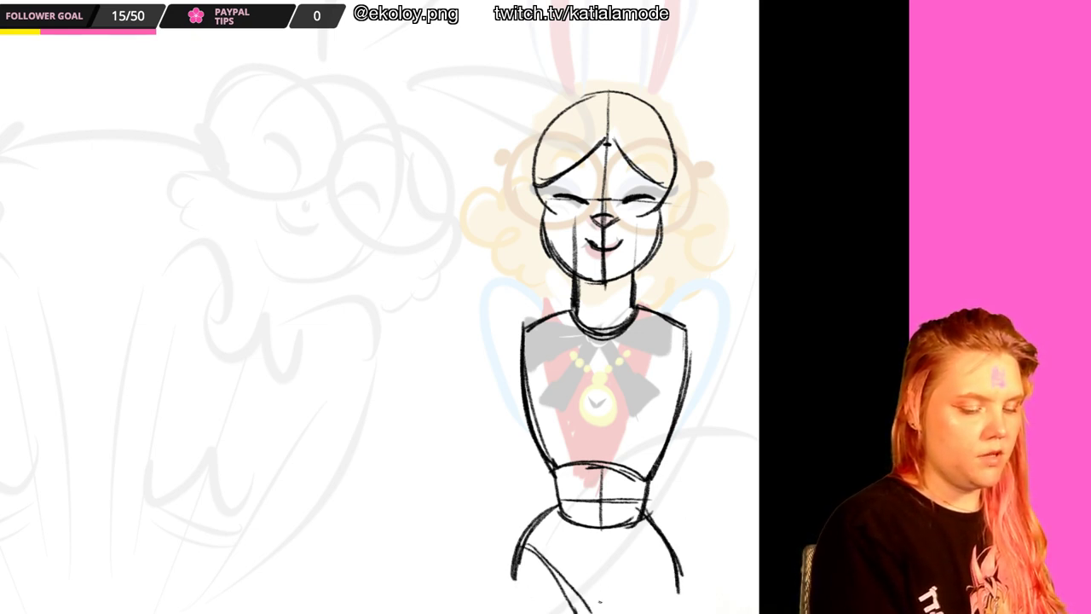
drag(670, 531, 623, 612)
drag(523, 547, 578, 612)
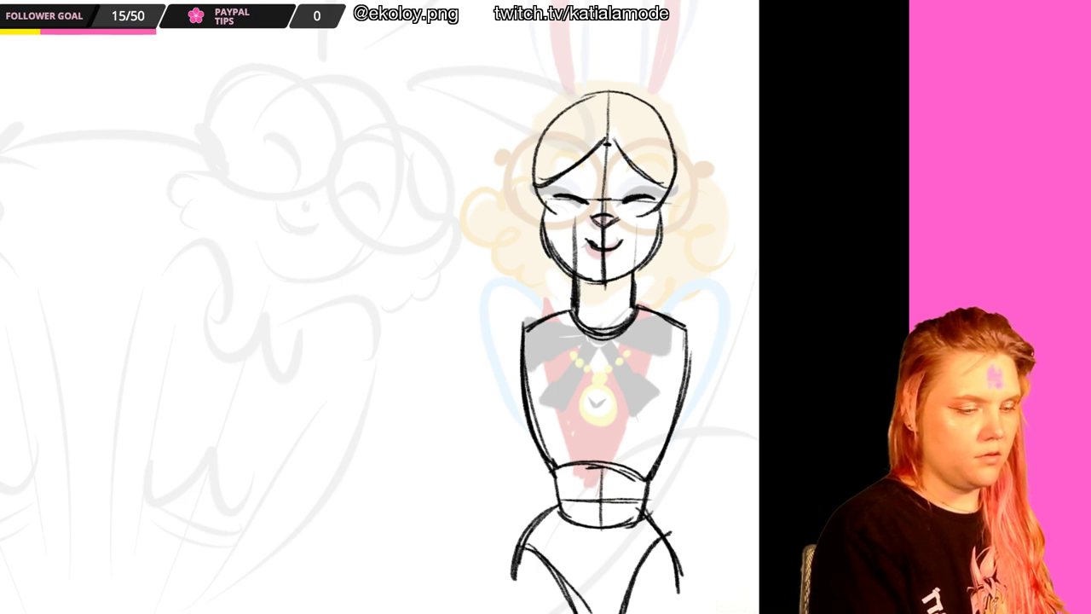
drag(549, 569, 574, 612)
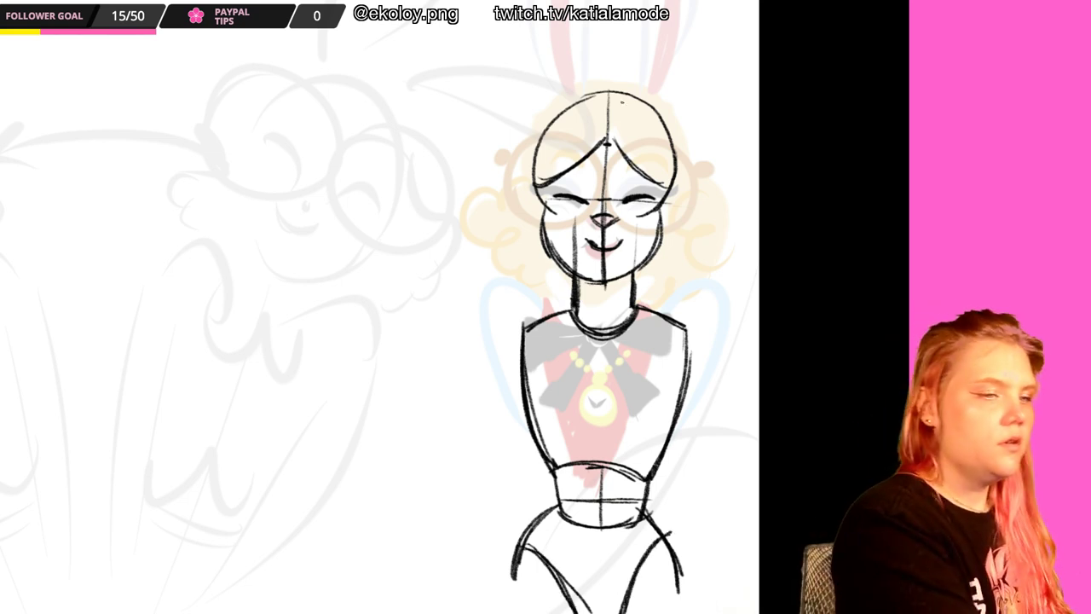
mouse_move(592, 94)
mouse_down()
mouse_move(649, 99)
mouse_move(549, 141)
mouse_up()
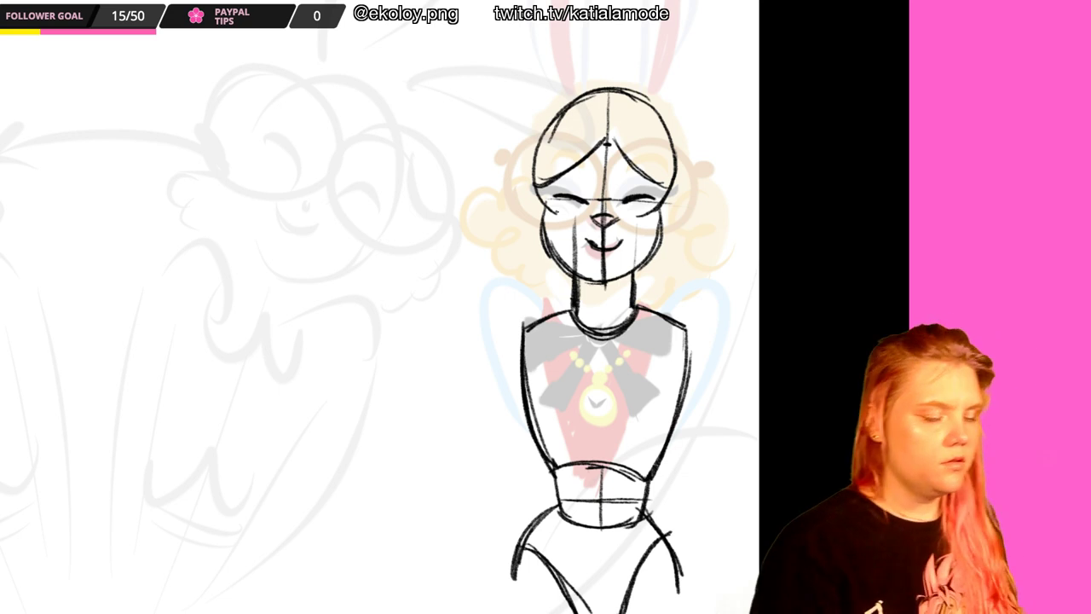
Mark the face height with two short ticks beside the head and move them above the crown as an ear-length guide
mouse_move(672, 260)
mouse_down()
mouse_move(645, 454)
mouse_move(681, 478)
mouse_up()
mouse_move(660, 287)
mouse_down()
mouse_move(689, 286)
mouse_move(652, 387)
mouse_up()
mouse_move(650, 434)
mouse_down()
mouse_move(707, 255)
mouse_move(658, 270)
mouse_up()
drag(688, 437, 635, 255)
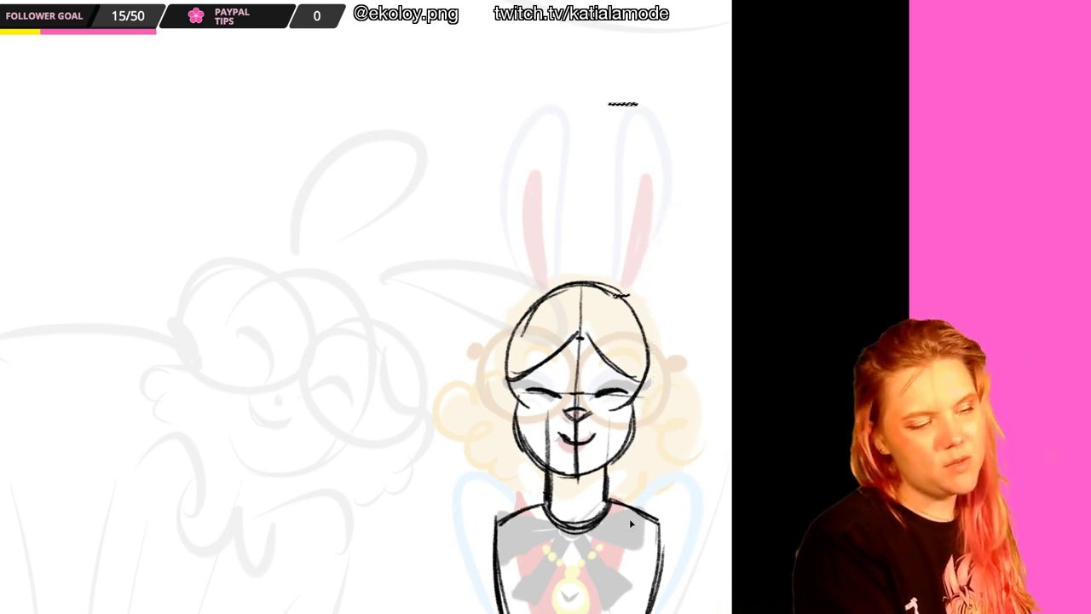
key(ctrl+z)
key(ctrl+d)
key(e)
mouse_move(669, 481)
mouse_down()
mouse_move(685, 461)
mouse_move(661, 478)
mouse_up()
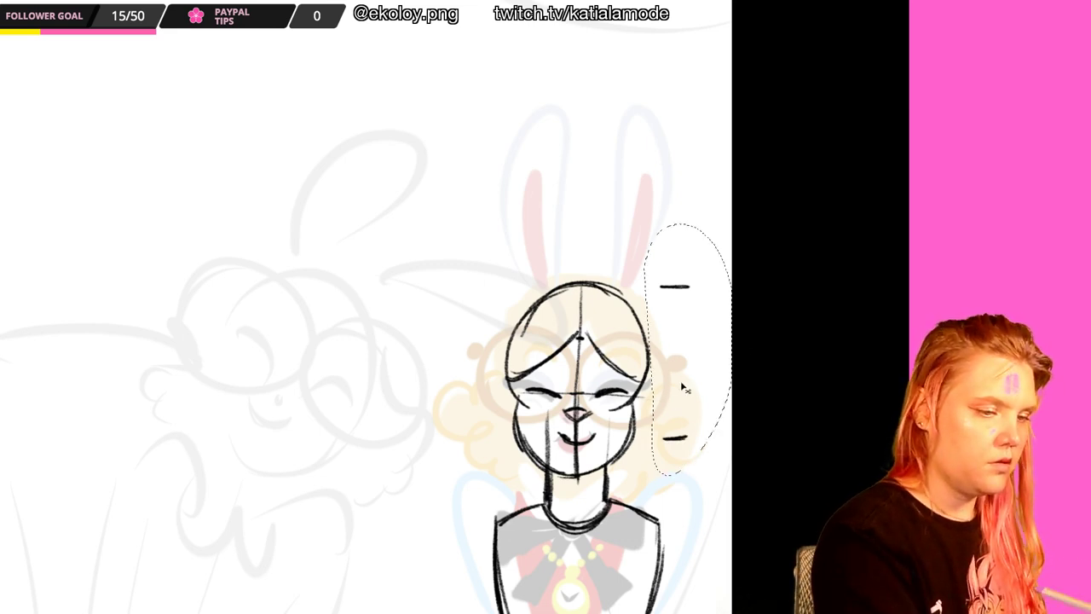
mouse_move(690, 431)
mouse_down()
mouse_move(638, 254)
mouse_move(638, 287)
mouse_up()
key(ctrl+d)
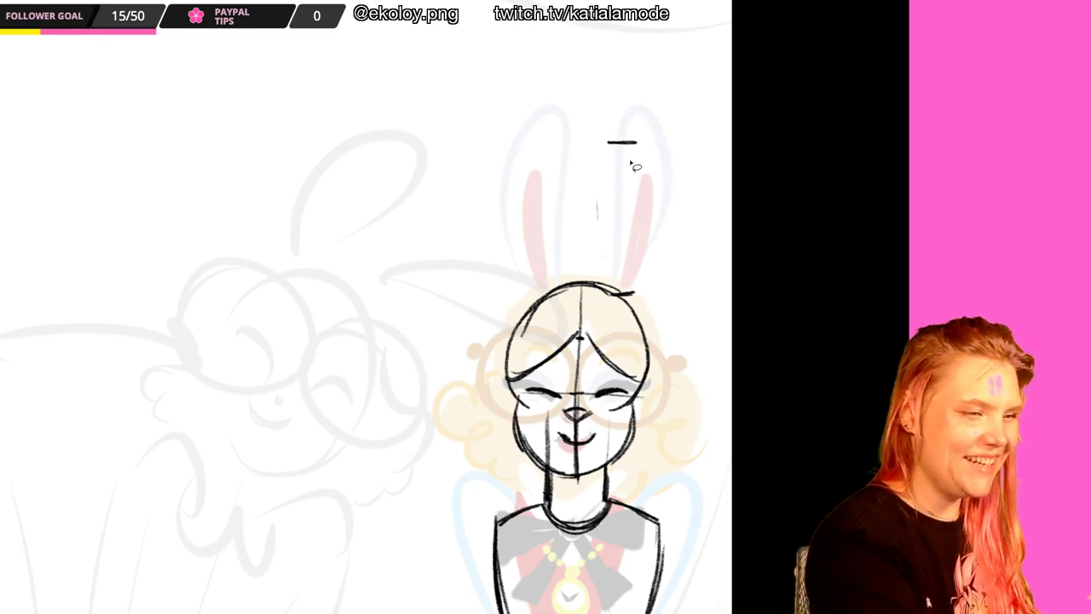
Draw a long pointed rabbit ear on the right of the crown, spanning the two guide ticks
key(b)
drag(608, 135, 612, 290)
mouse_move(617, 134)
mouse_down()
mouse_move(629, 144)
mouse_move(628, 309)
mouse_move(653, 240)
mouse_up()
Duplicate the ear, flip the copy horizontally, place it on the left of the crown and merge it into the rough drawing
key(l)
drag(604, 267, 679, 236)
drag(648, 285, 641, 290)
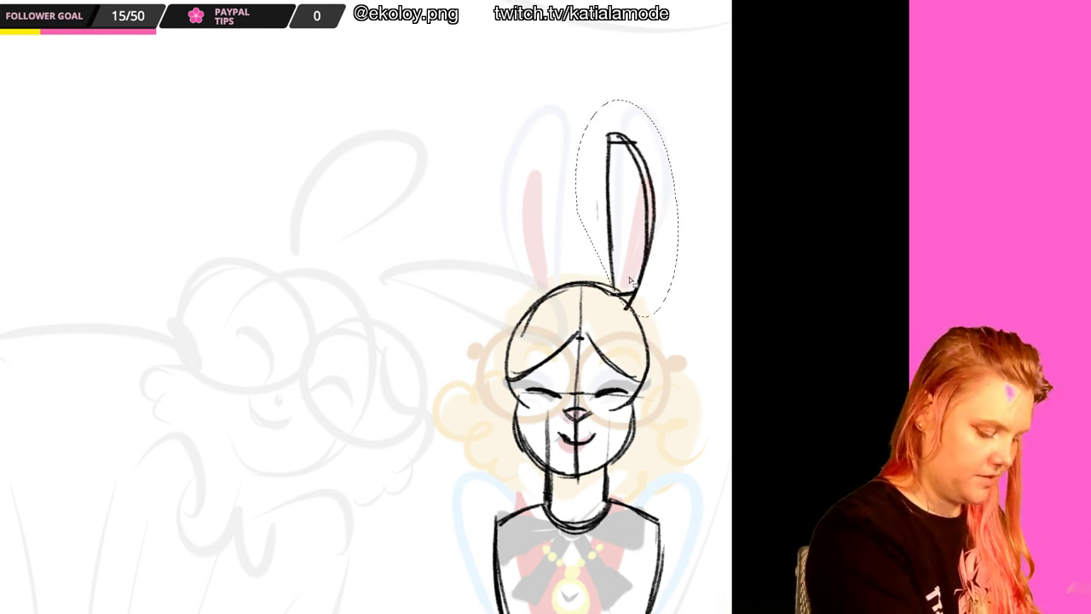
key(ctrl+t)
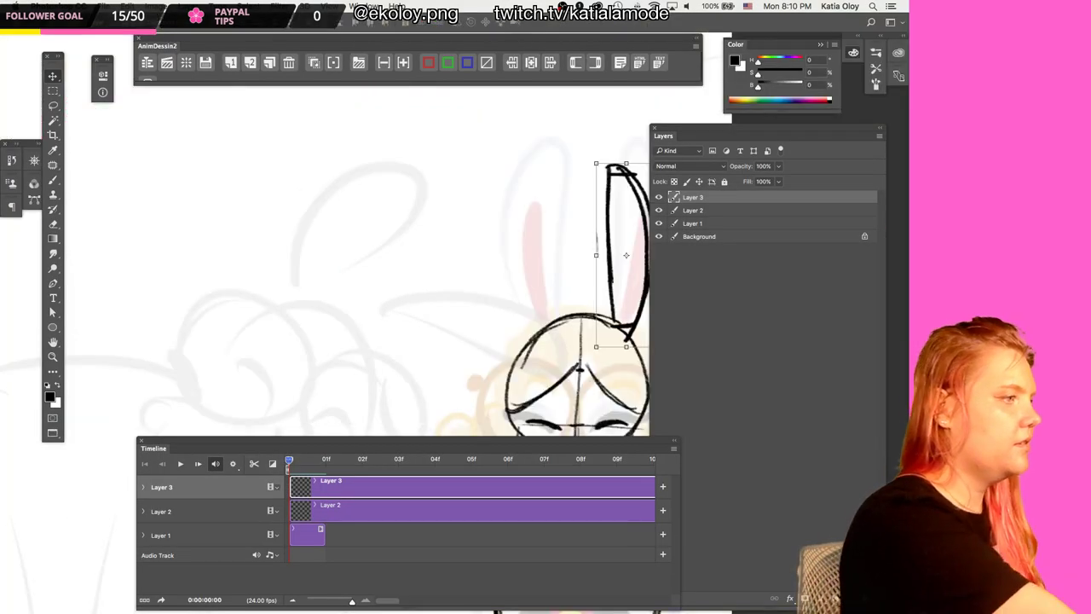
click(127, 5)
mouse_move(229, 267)
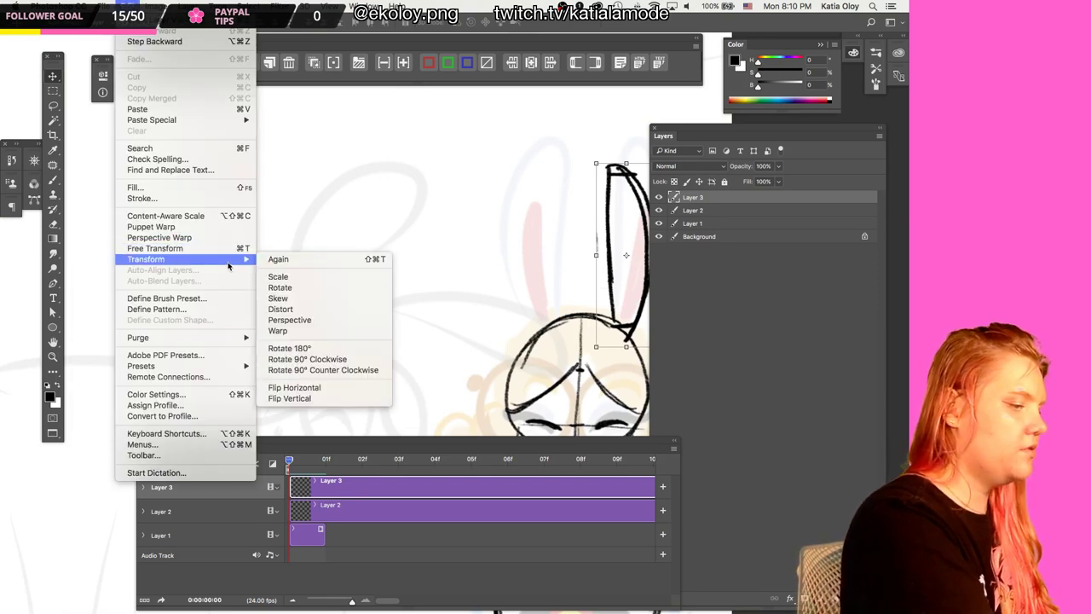
click(294, 387)
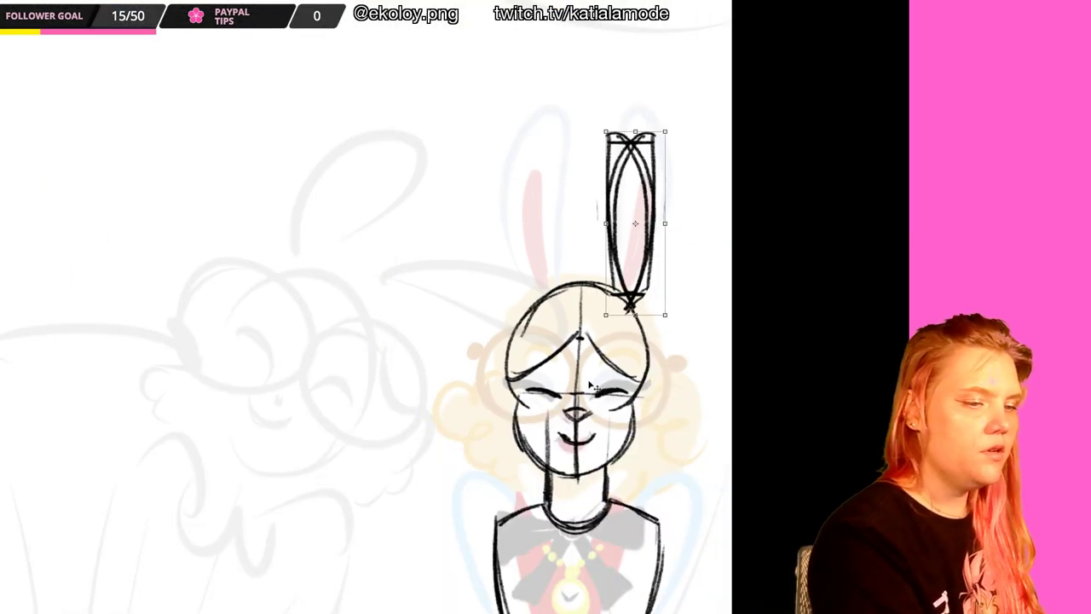
drag(694, 408, 601, 404)
key(ctrl+z)
key(ctrl+r)
drag(724, 370, 638, 358)
key(ctrl+e)
click(744, 375)
drag(744, 375, 760, 373)
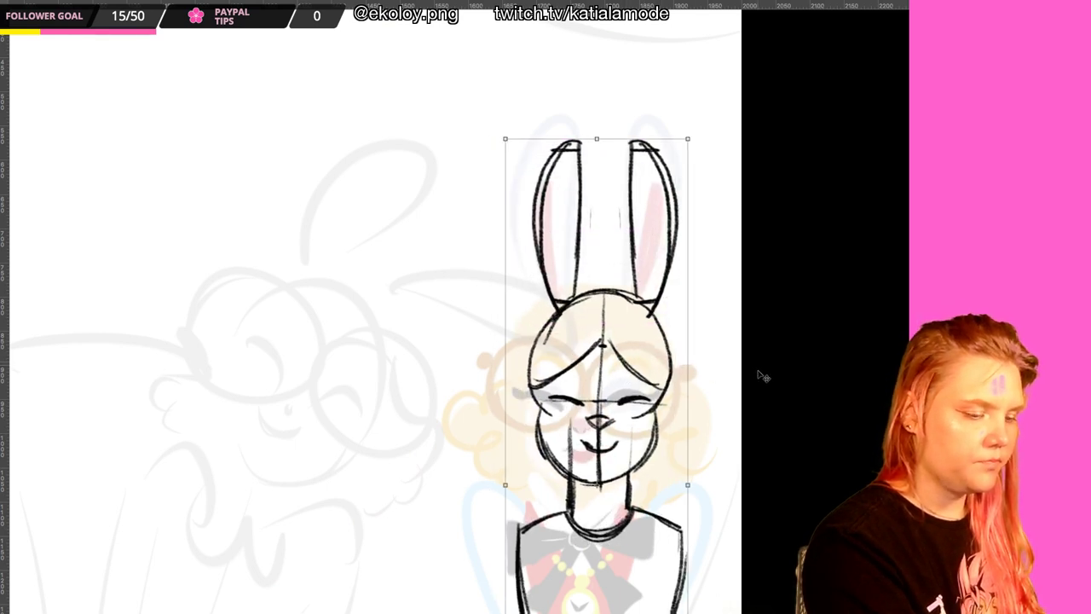
key(ctrl+z)
Try curved outer arm outlines from both shoulders, and undo them
drag(680, 473, 677, 324)
drag(680, 450, 680, 397)
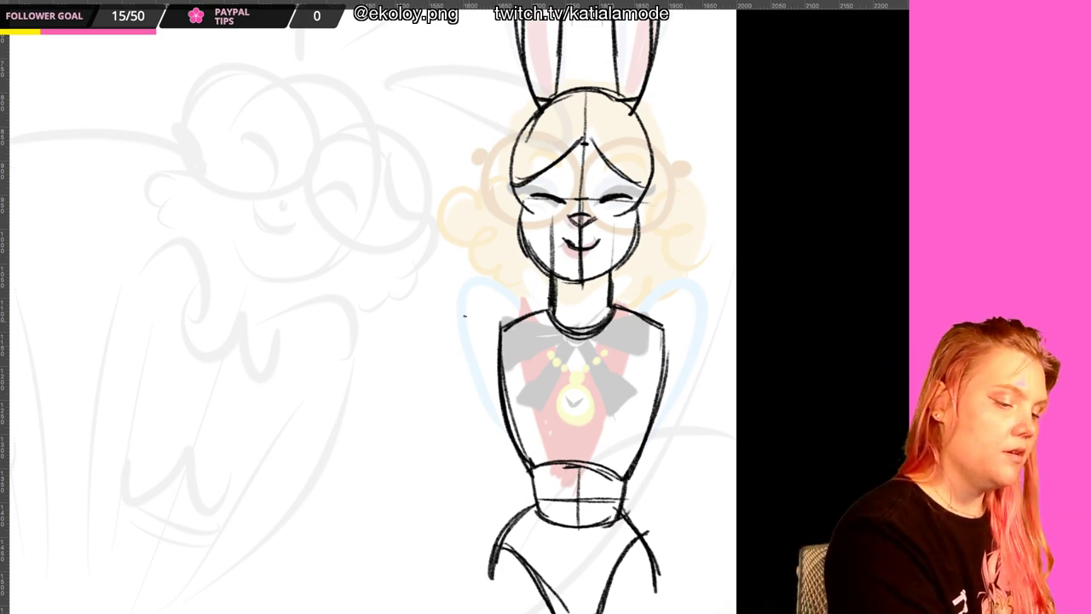
mouse_move(509, 318)
mouse_down()
mouse_move(463, 356)
mouse_move(478, 431)
mouse_up()
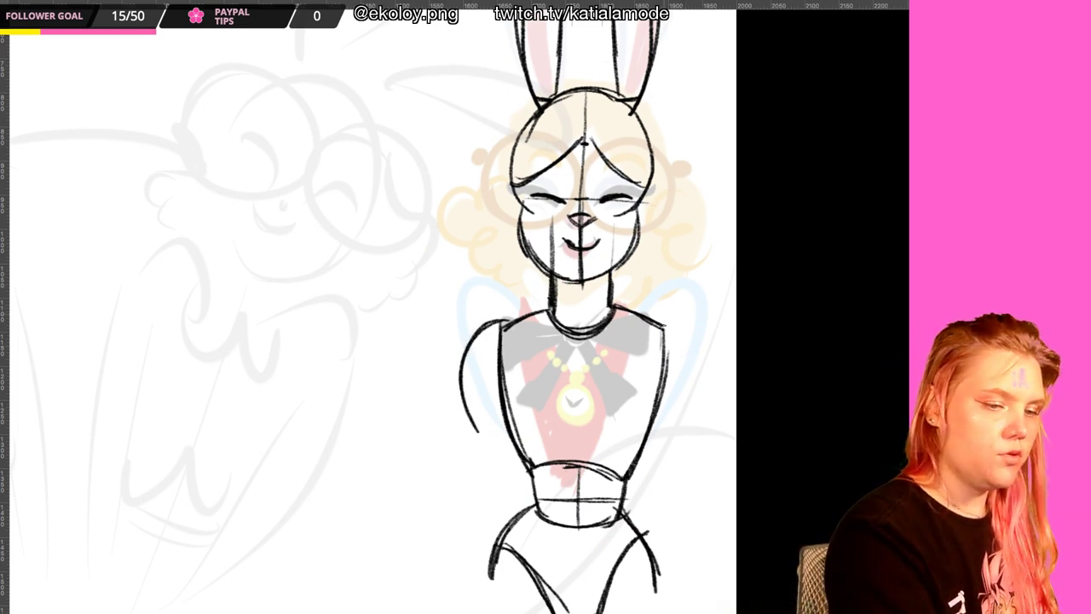
drag(664, 318, 692, 439)
key(ctrl+z)
key(ctrl+z)
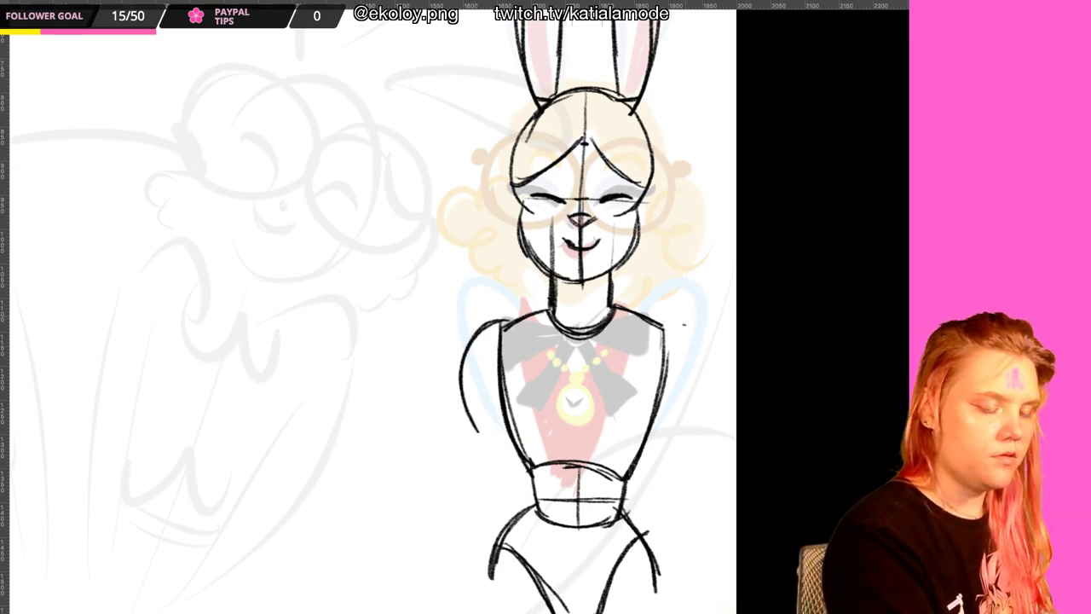
key(ctrl+z)
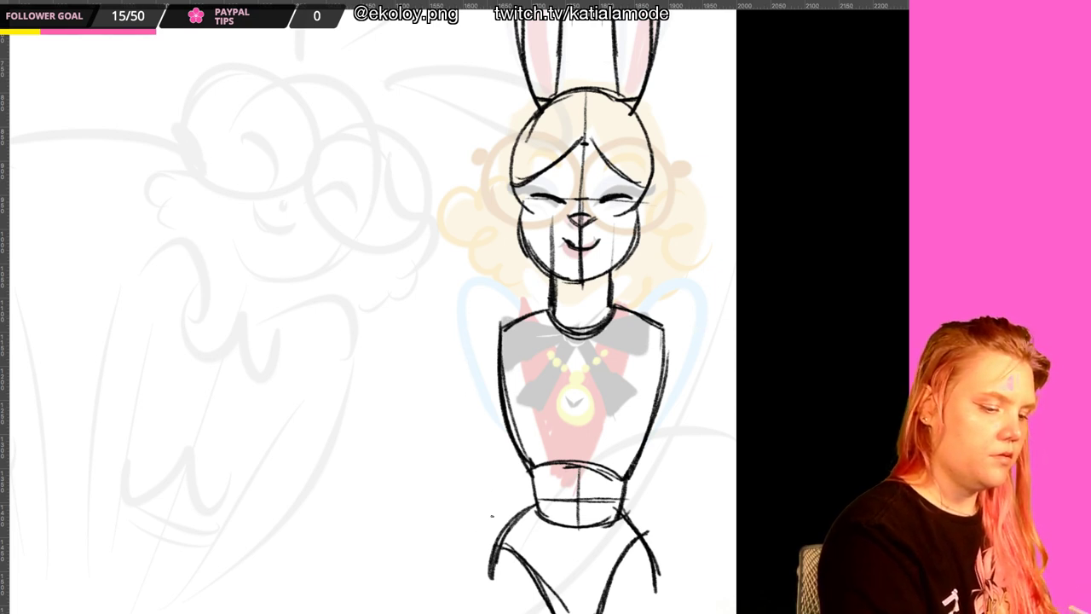
Draw both arms hanging from the shoulders to rounded ends beside the waist, and add a centre line down the torso
mouse_move(475, 488)
mouse_down()
mouse_move(511, 494)
mouse_move(512, 477)
mouse_up()
drag(637, 493, 676, 486)
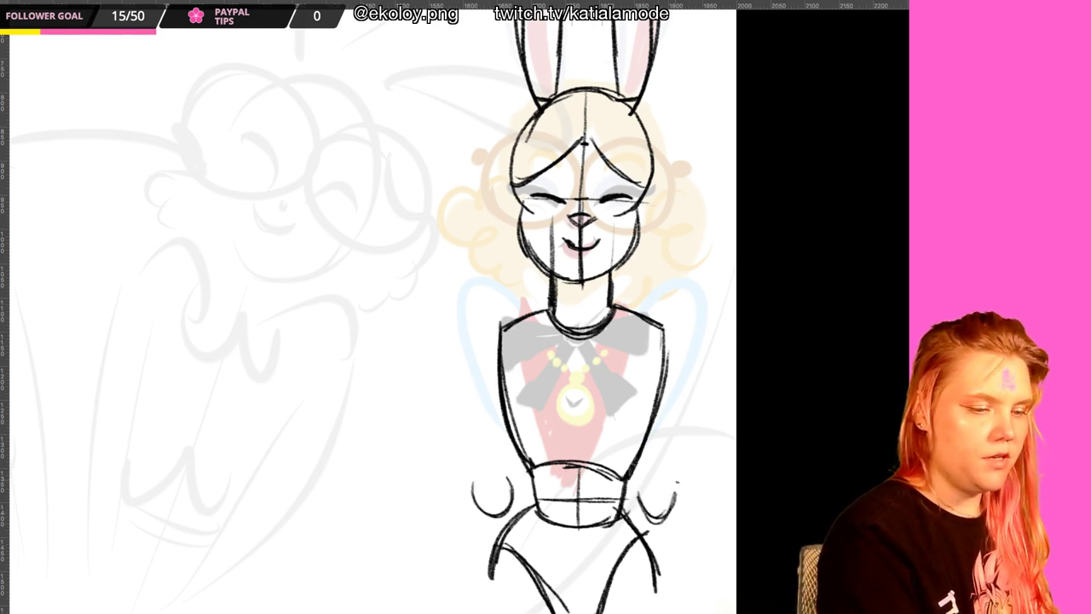
mouse_move(665, 323)
mouse_down()
mouse_move(678, 511)
mouse_move(668, 508)
mouse_up()
mouse_move(503, 319)
mouse_down()
mouse_move(461, 401)
mouse_move(474, 511)
mouse_move(464, 412)
mouse_move(510, 501)
mouse_up()
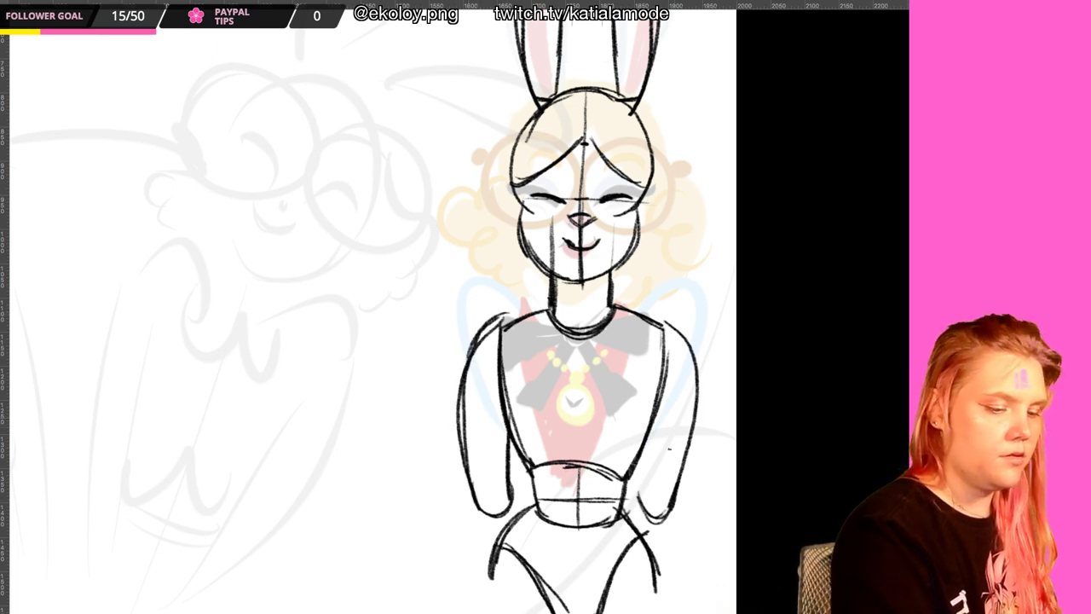
mouse_move(650, 434)
mouse_down()
mouse_move(640, 503)
mouse_move(688, 444)
mouse_up()
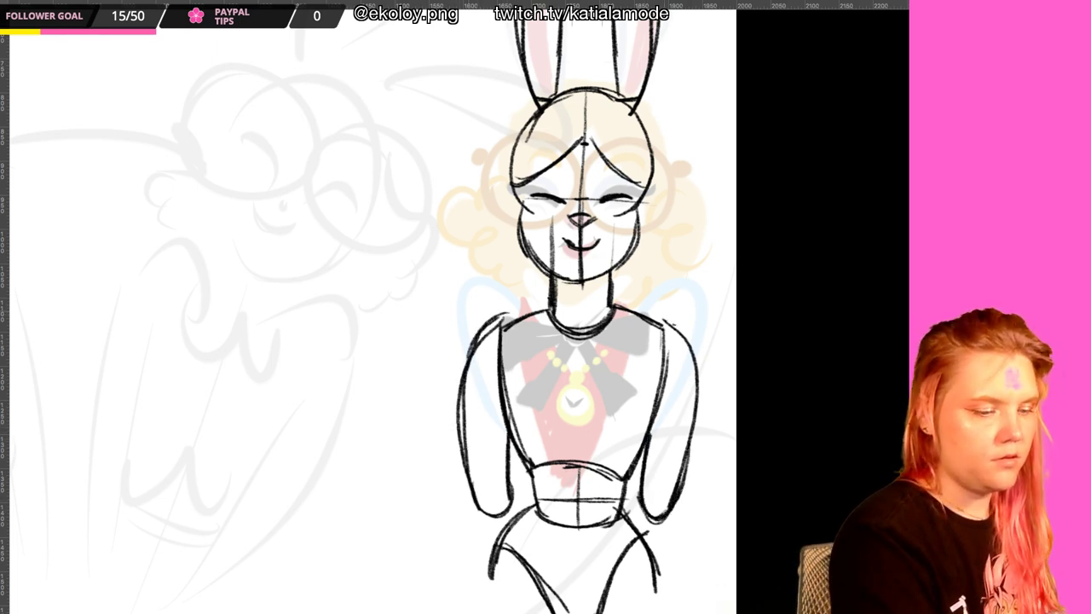
drag(583, 329, 578, 484)
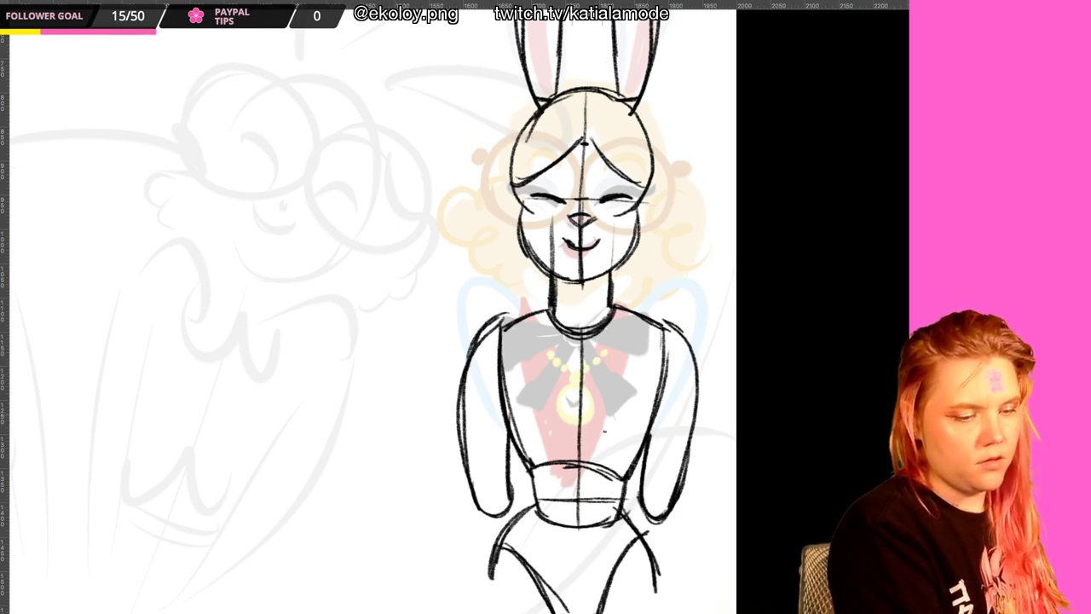
Try two rounded chest curves on either side of the torso's centre line, and undo them
mouse_move(667, 400)
mouse_down()
mouse_move(584, 442)
mouse_move(665, 422)
mouse_up()
drag(499, 387, 573, 438)
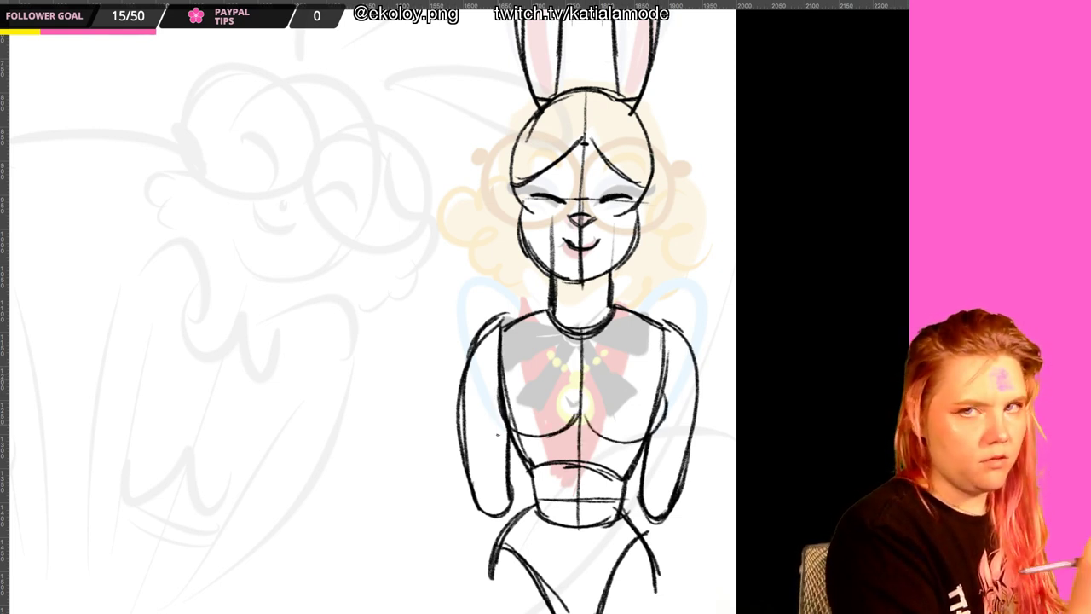
key(ctrl+z)
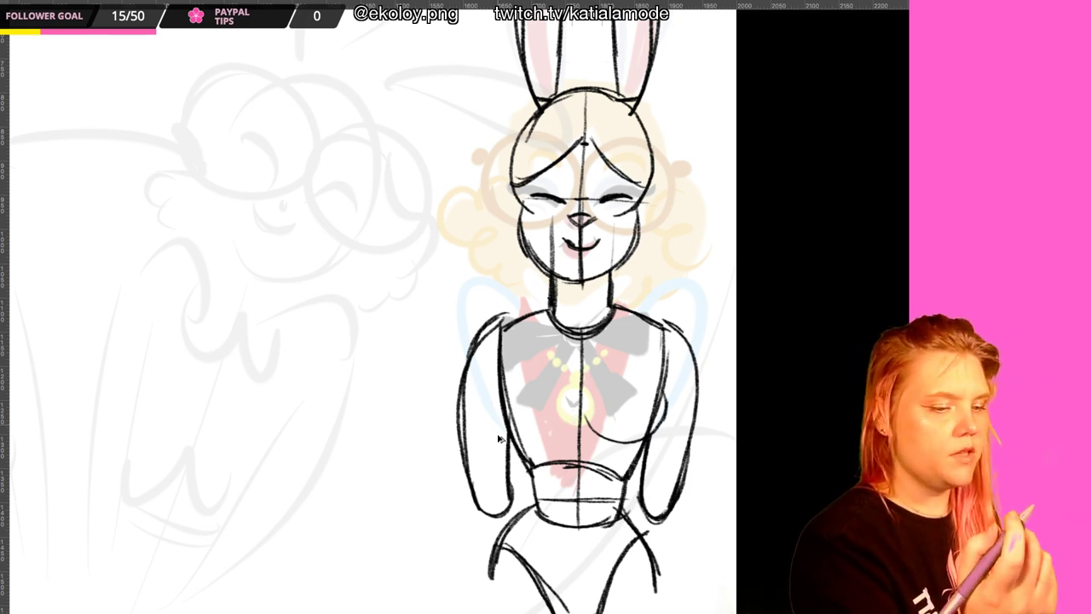
key(ctrl+z)
key(ctrl+z)
Round off both shoulders where the arms join the torso
mouse_move(515, 318)
mouse_down()
mouse_move(474, 339)
mouse_move(467, 360)
mouse_up()
drag(510, 321, 467, 350)
drag(653, 324, 693, 339)
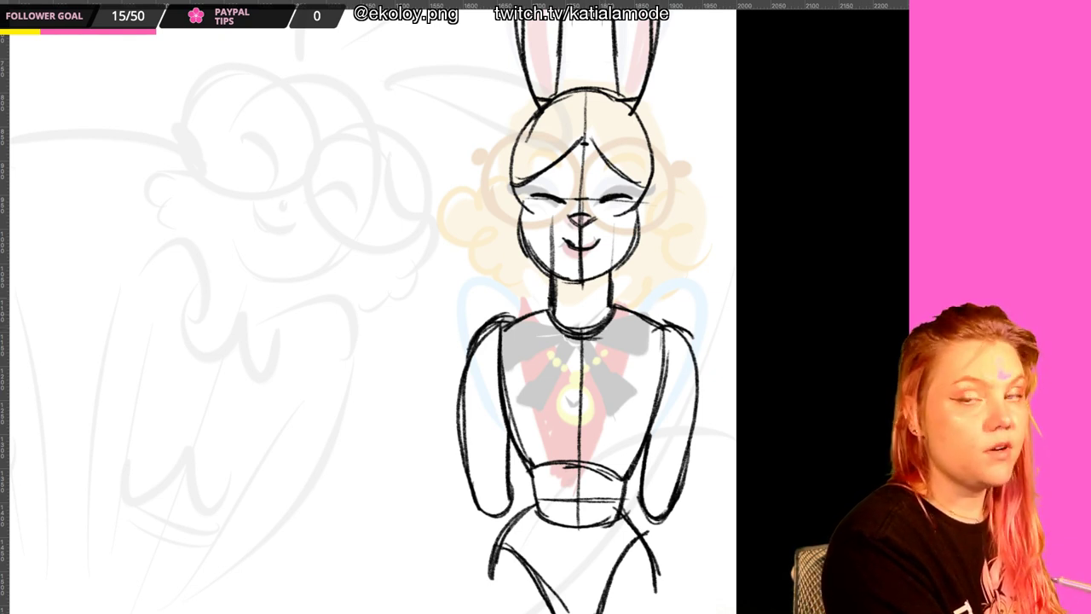
Draw the lower hair outline curving outward and up from the collar on both sides of the neck
mouse_move(665, 271)
mouse_down()
mouse_move(609, 338)
mouse_move(621, 332)
mouse_up()
mouse_move(508, 274)
mouse_down()
mouse_move(553, 332)
mouse_move(566, 332)
mouse_move(556, 325)
mouse_up()
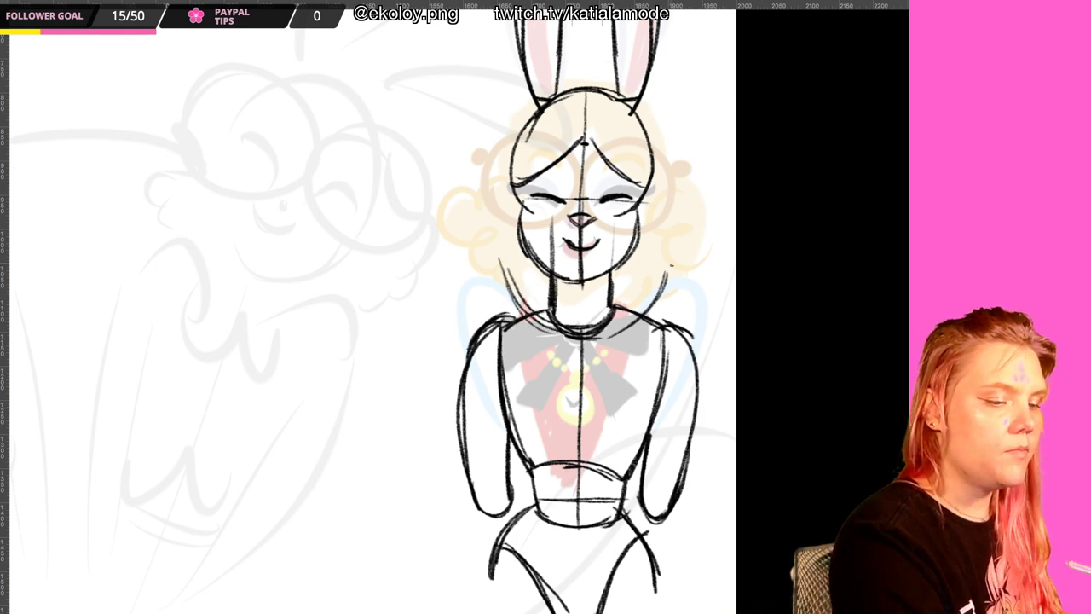
drag(673, 265, 663, 293)
Try a narrow round hair puff to the left of the face, and undo it
mouse_move(479, 169)
mouse_down()
mouse_move(464, 261)
mouse_move(510, 269)
mouse_up()
drag(465, 179, 507, 274)
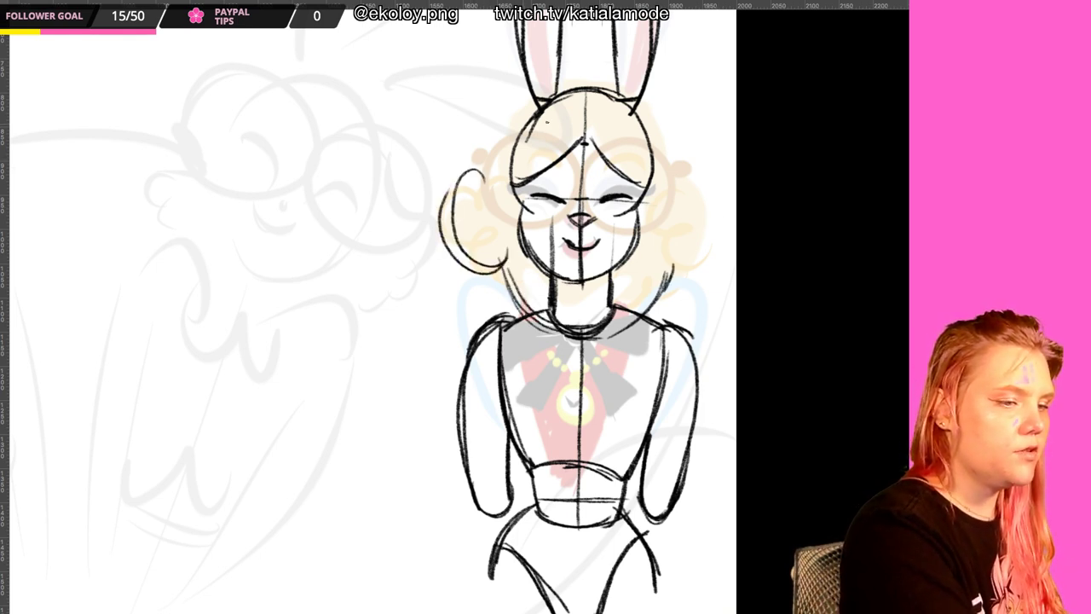
key(ctrl+z)
key(ctrl+z)
key(ctrl+z)
Draw a wide rounded hair puff on each side of the face and curve the upper hair from the ears down to them
drag(486, 271, 510, 271)
drag(454, 193, 503, 272)
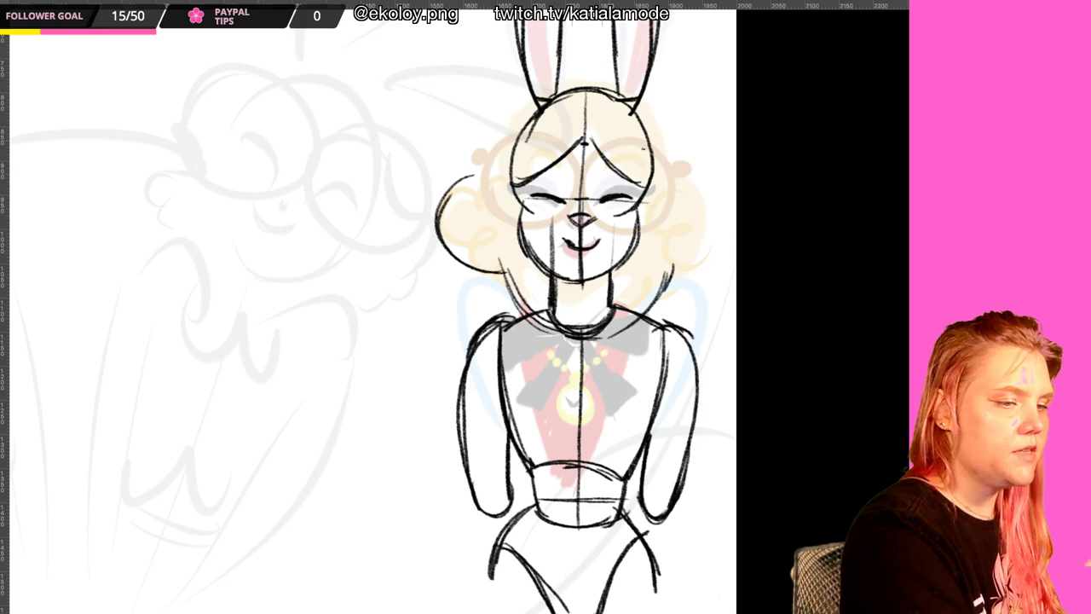
mouse_move(670, 271)
mouse_down()
mouse_move(713, 248)
mouse_move(693, 180)
mouse_up()
mouse_move(712, 193)
mouse_down()
mouse_move(723, 242)
mouse_move(673, 275)
mouse_up()
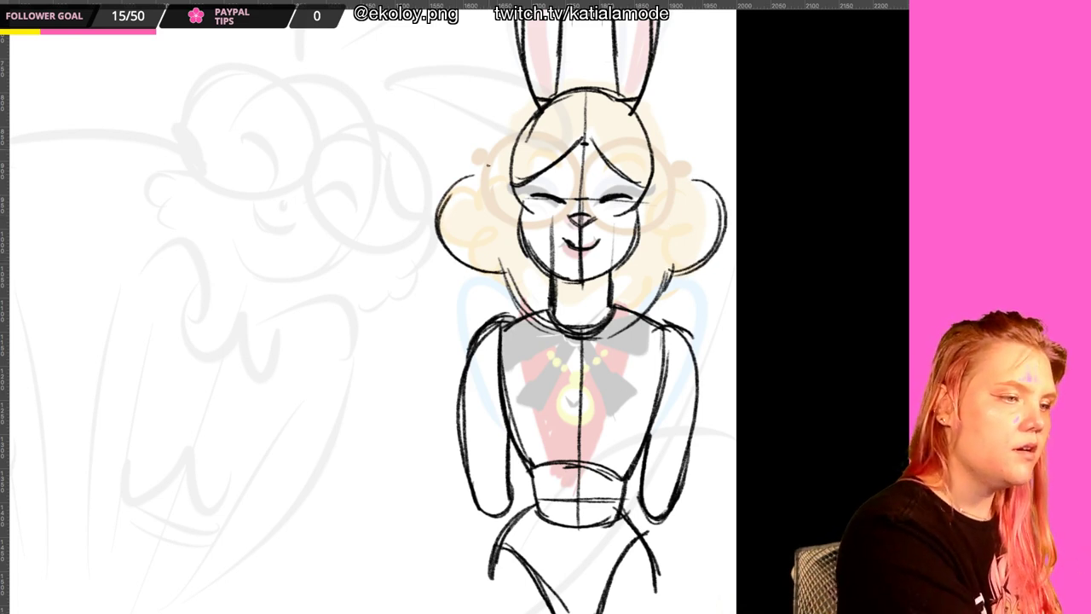
drag(536, 100, 479, 176)
drag(638, 103, 692, 170)
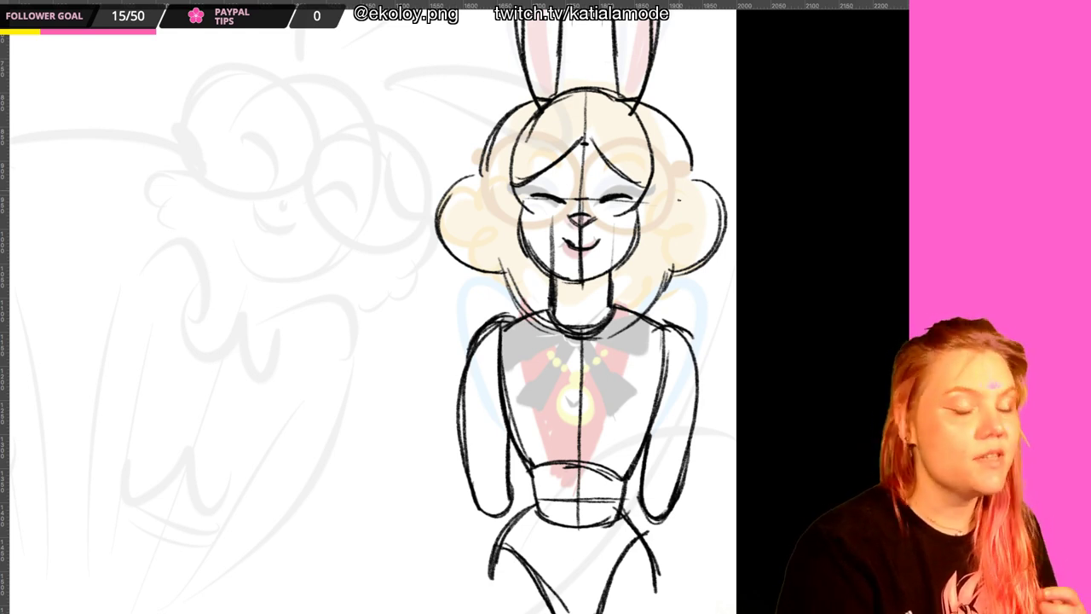
Extend both hip sides downward and close them with a curved lower line into a rounded pelvis shape
drag(505, 532, 491, 611)
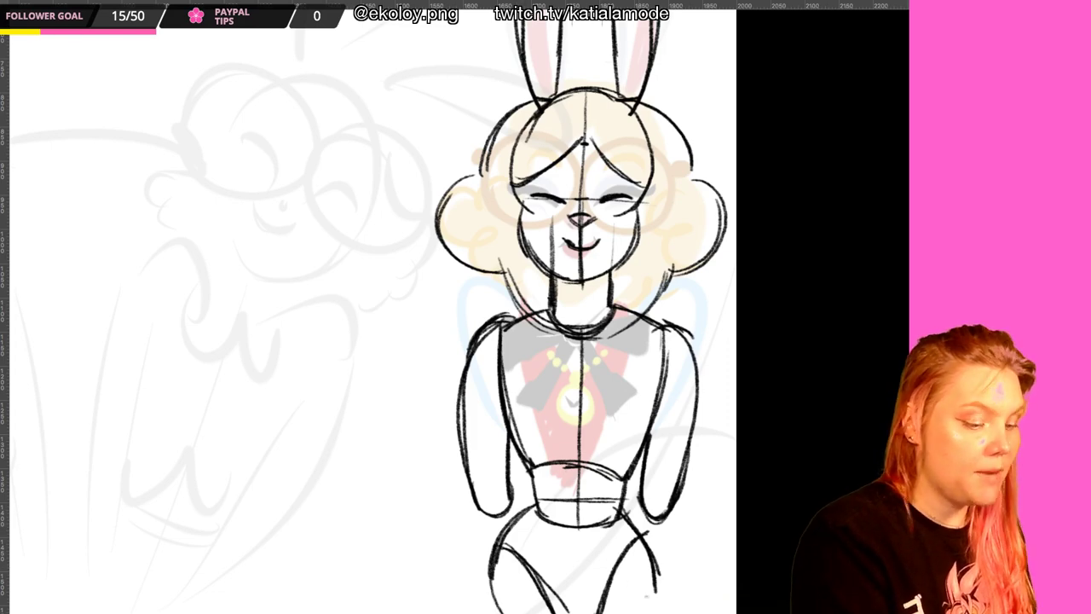
drag(650, 566, 658, 612)
drag(694, 555, 438, 466)
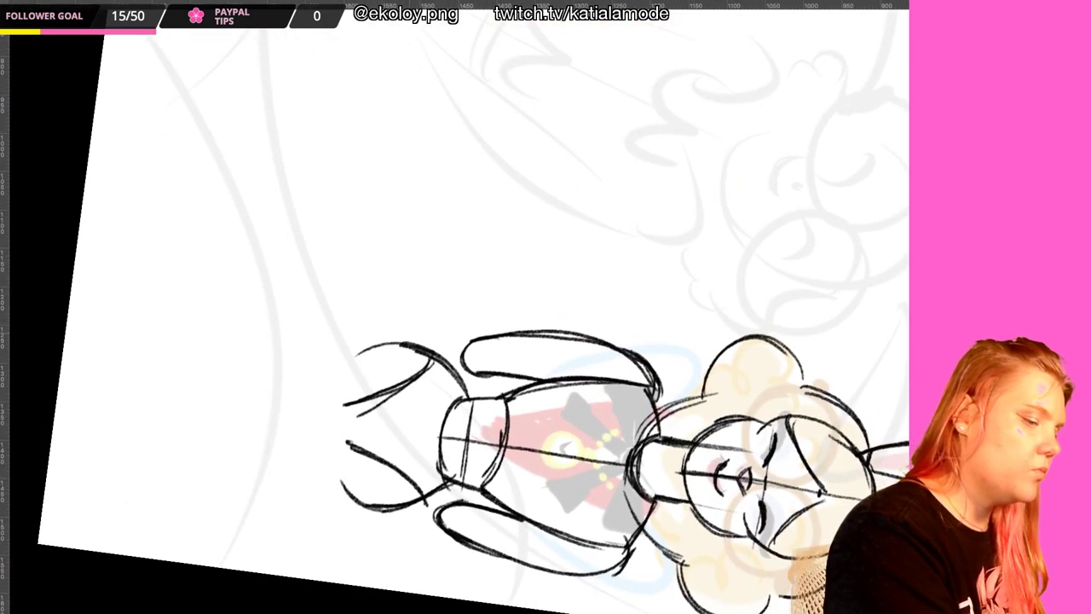
mouse_move(413, 344)
mouse_down()
mouse_move(354, 359)
mouse_move(334, 473)
mouse_move(355, 503)
mouse_move(389, 339)
mouse_up()
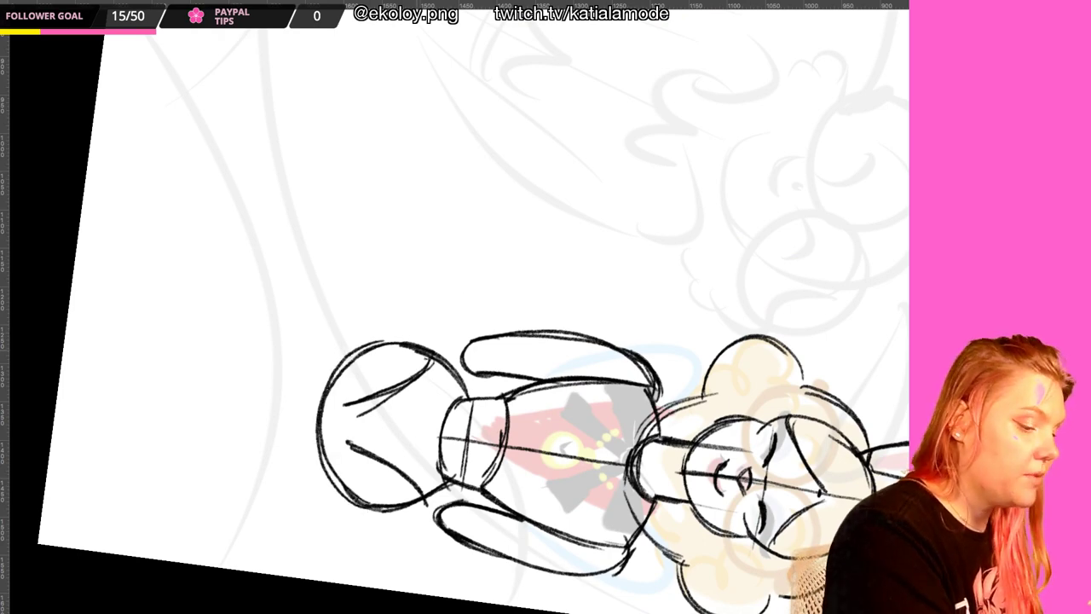
mouse_move(452, 565)
mouse_down()
mouse_move(711, 367)
mouse_move(738, 302)
mouse_up()
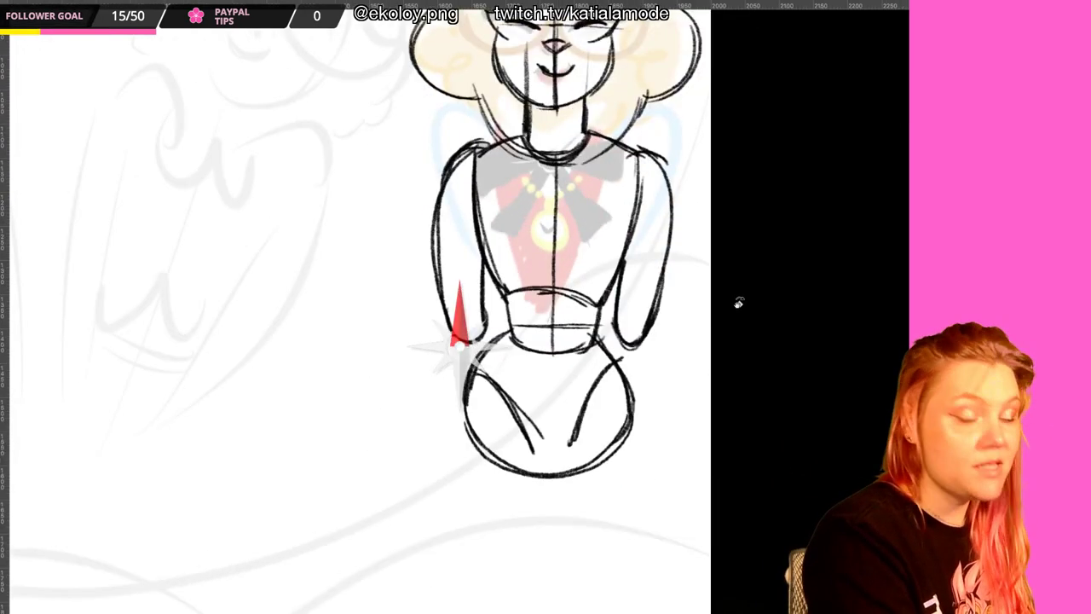
Erase the ends of the two leg-opening lines and redraw them curving down to the bottom of the pelvis
key(e)
drag(548, 419, 543, 451)
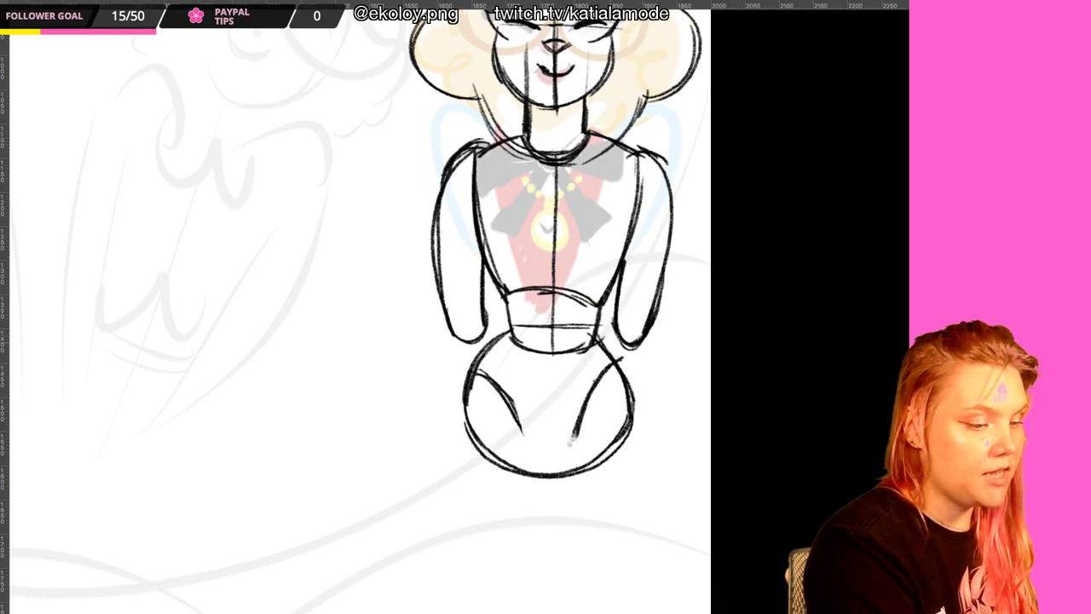
drag(610, 357, 564, 467)
drag(477, 369, 530, 469)
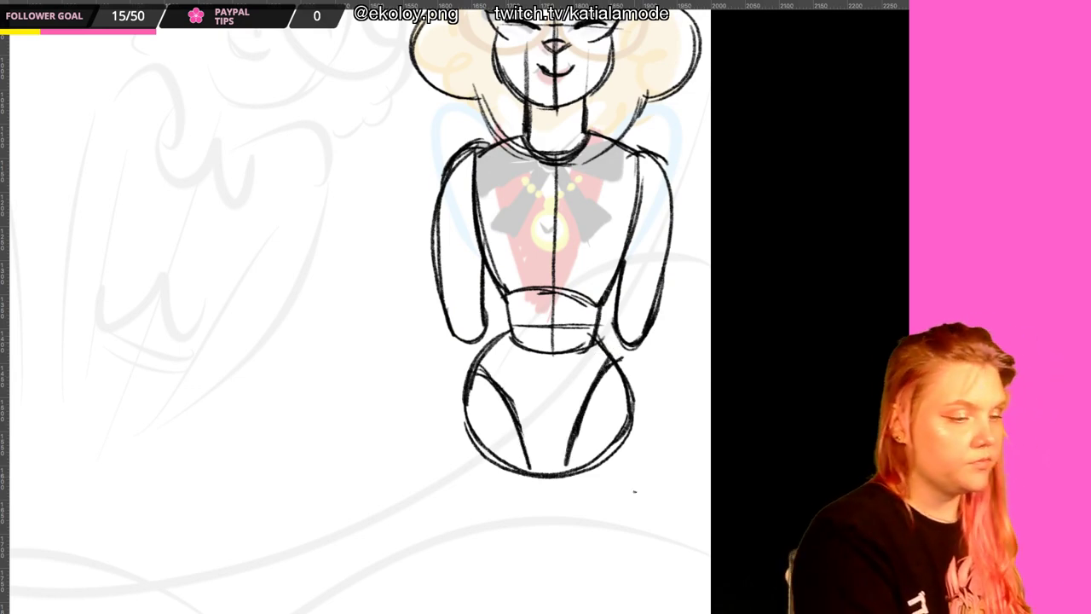
Erase the lower hair lines beside the neck and redraw them as rounder curves joining the neck to the puffs
key(f)
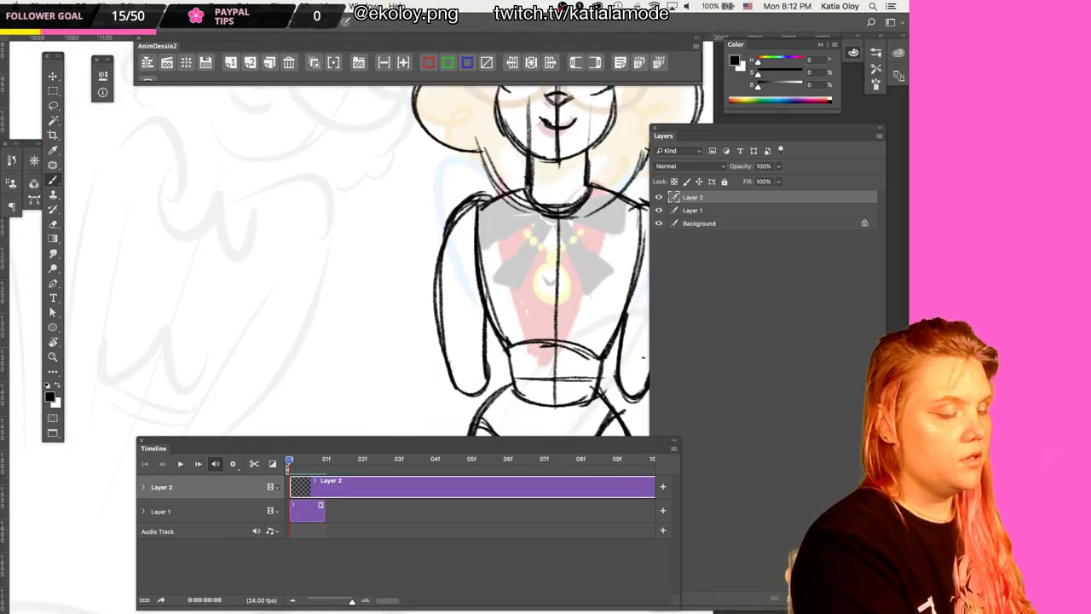
key(f)
scroll(639, 384, up, 5)
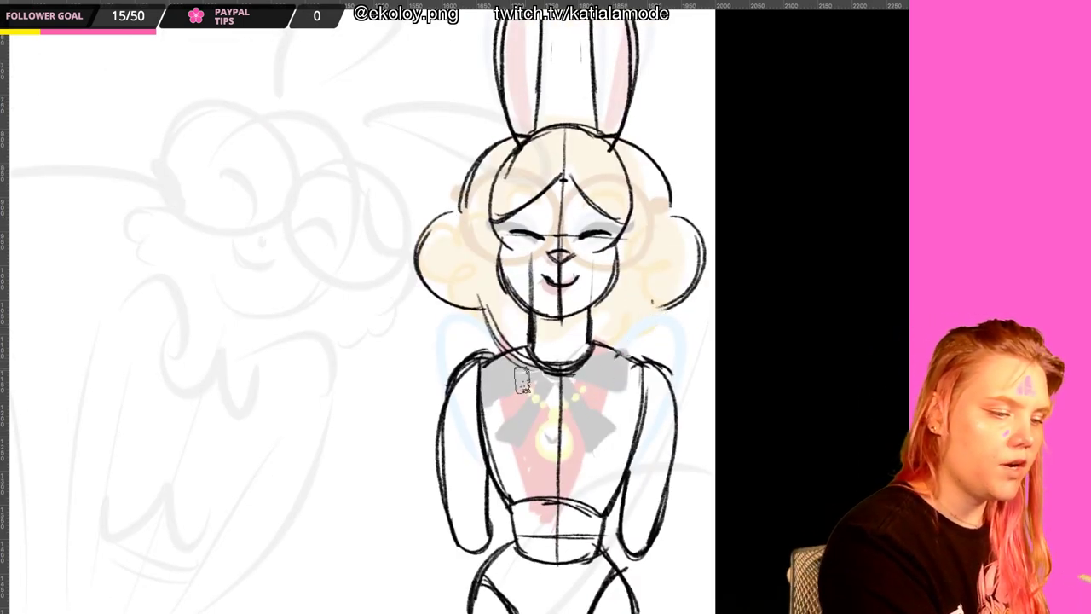
mouse_move(523, 369)
mouse_down()
mouse_move(487, 322)
mouse_move(503, 339)
mouse_up()
key(r)
drag(658, 331, 520, 536)
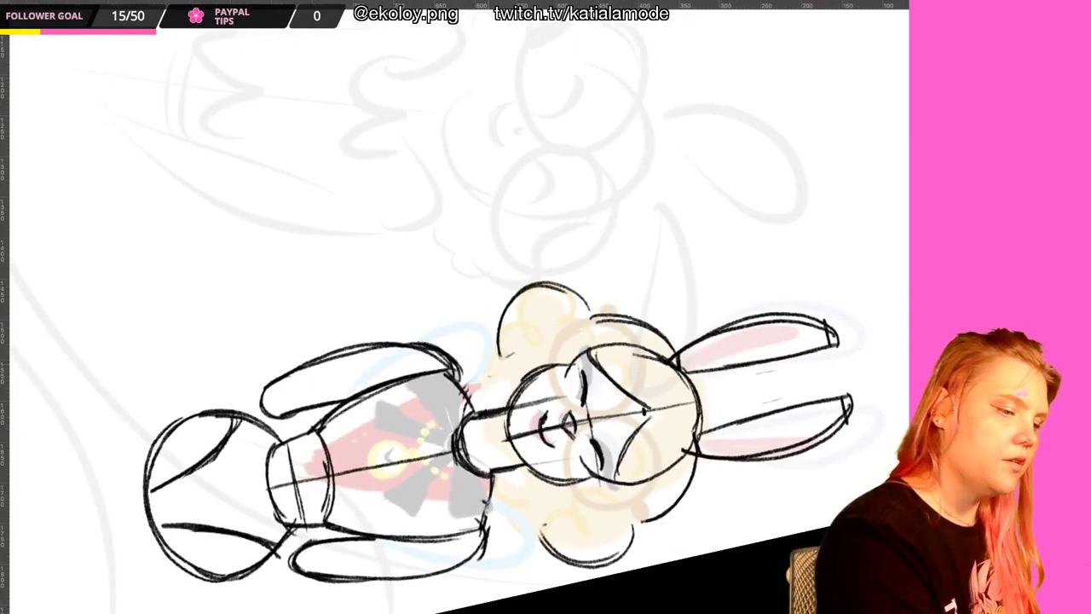
drag(505, 351, 486, 407)
mouse_move(508, 467)
mouse_down()
mouse_move(539, 532)
mouse_move(548, 530)
mouse_up()
key(Escape)
drag(676, 441, 693, 392)
Move the black bunny drawing away from the coloured reference to the left side of the canvas
alt+click(680, 378)
scroll(687, 386, down, 5)
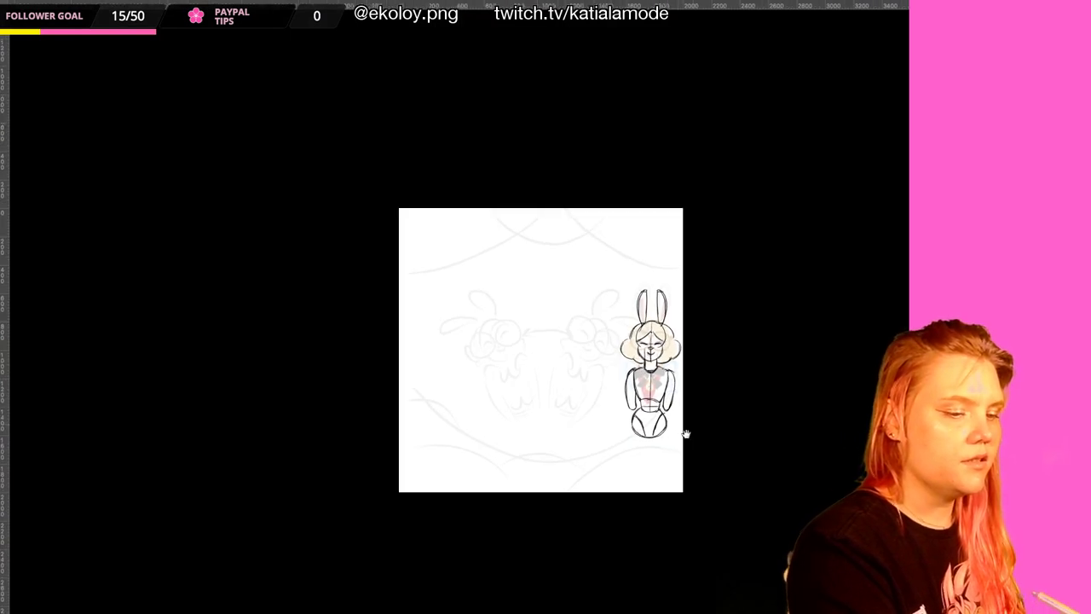
key(v)
drag(761, 439, 648, 448)
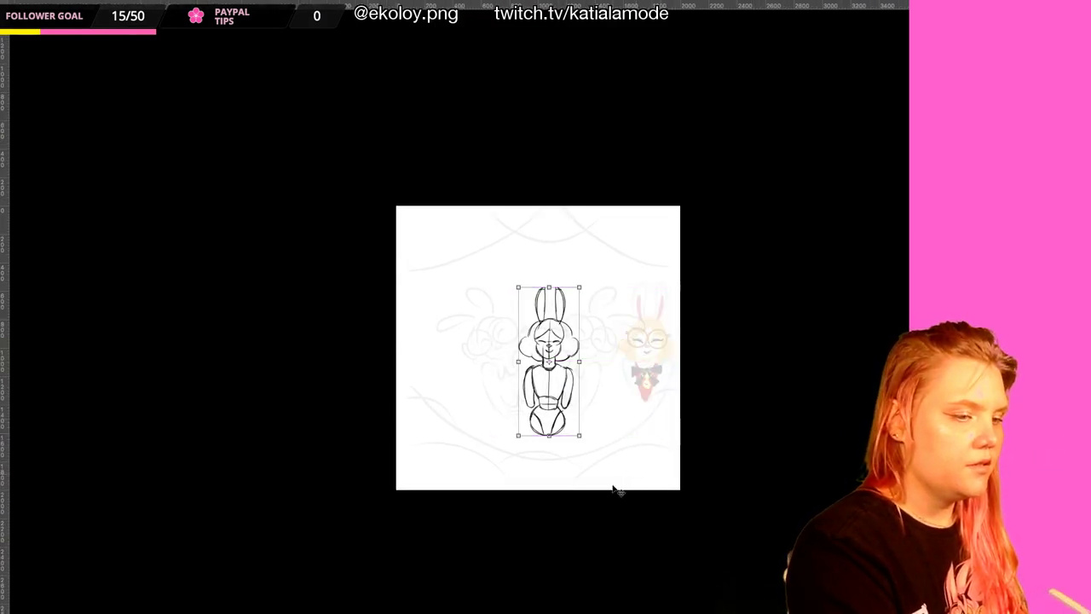
mouse_move(617, 487)
mouse_down()
mouse_move(705, 471)
mouse_move(496, 460)
mouse_move(495, 478)
mouse_up()
Hide Layer 1 with the coloured reference and set Layer 2's opacity to 20%
key(f)
key(f)
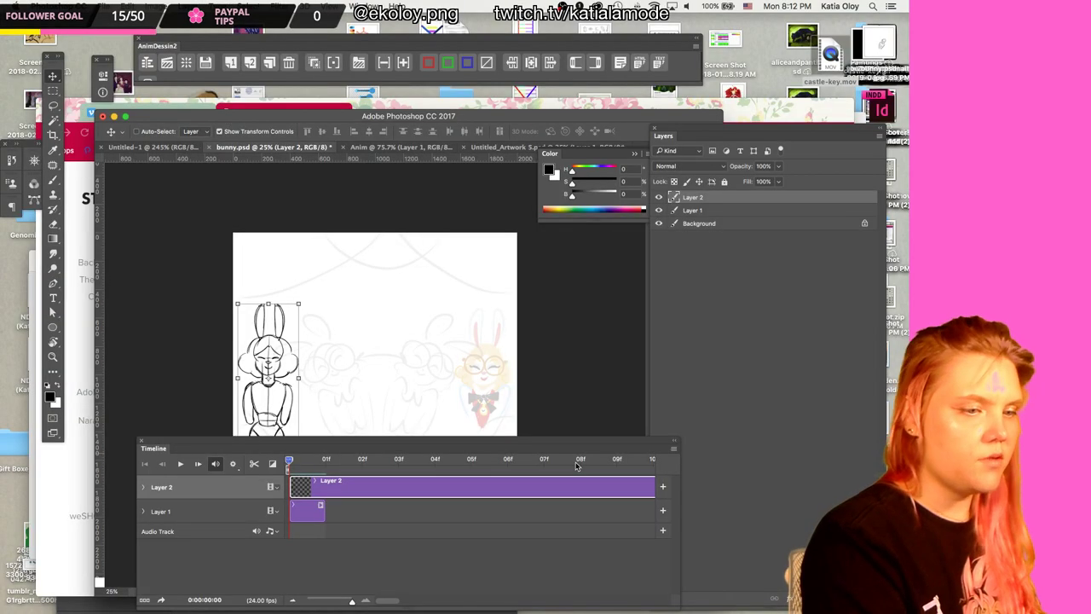
click(714, 213)
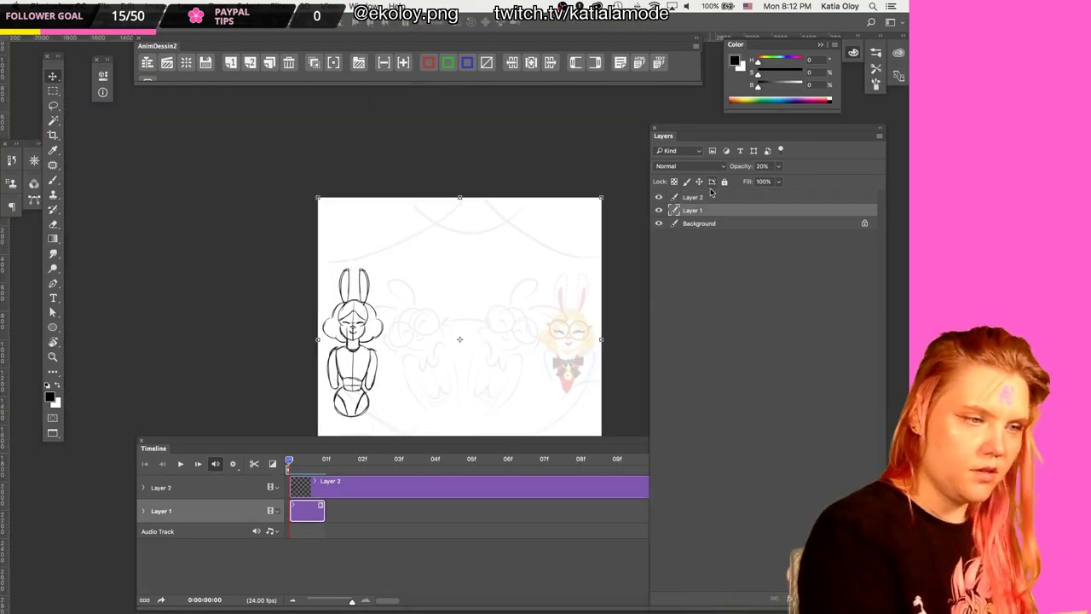
click(713, 196)
key(2)
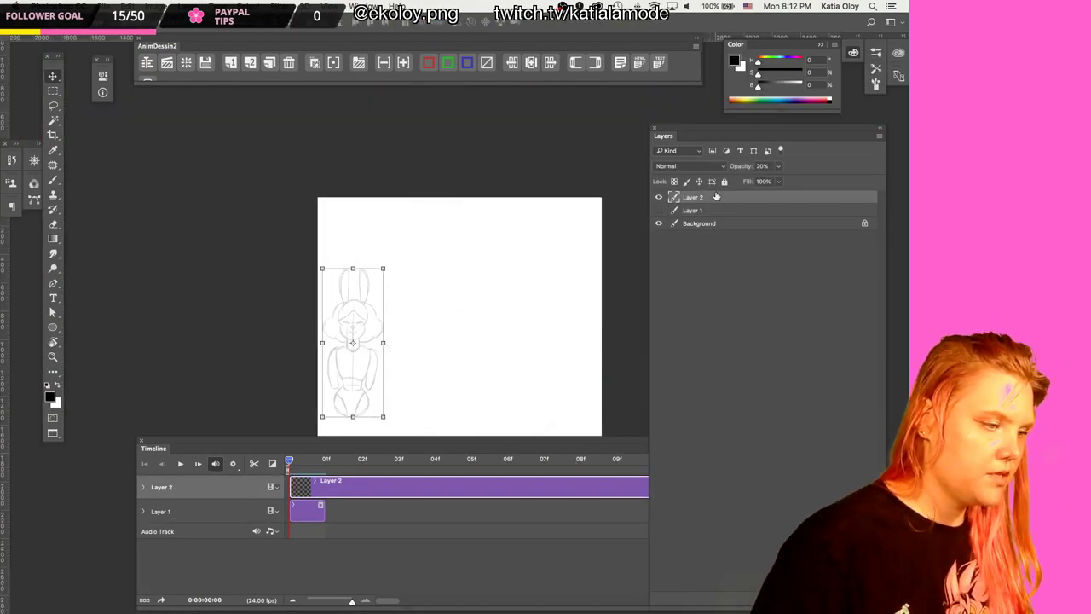
click(390, 572)
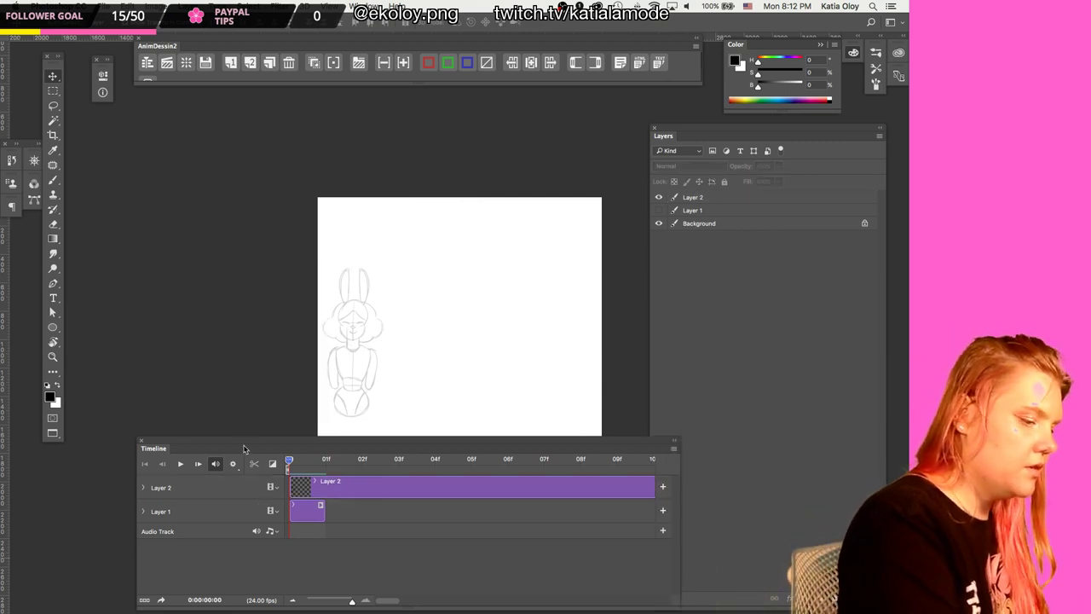
click(167, 63)
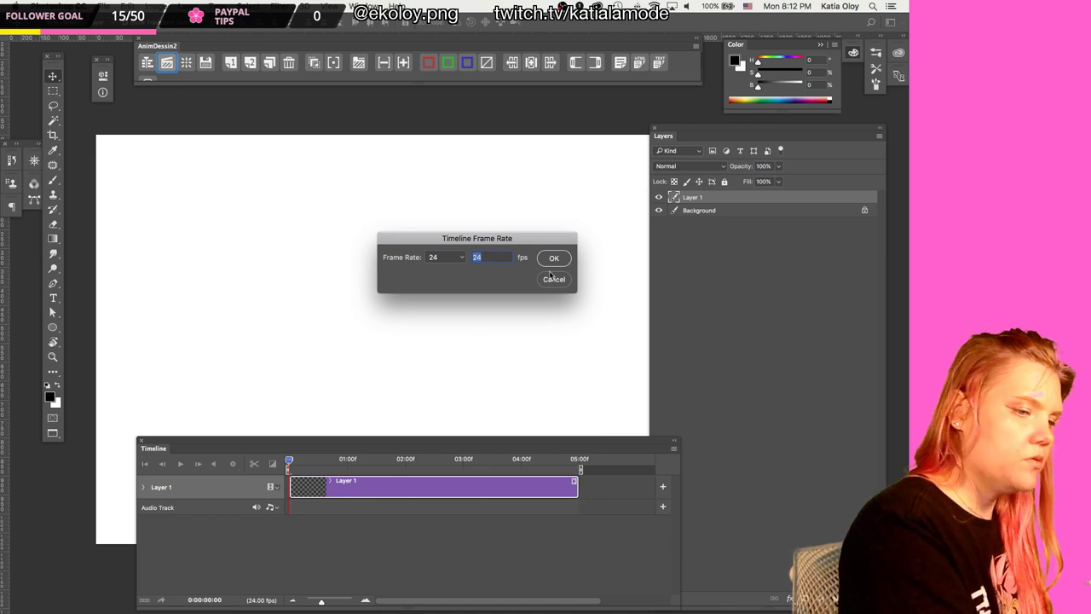
click(553, 279)
click(555, 225)
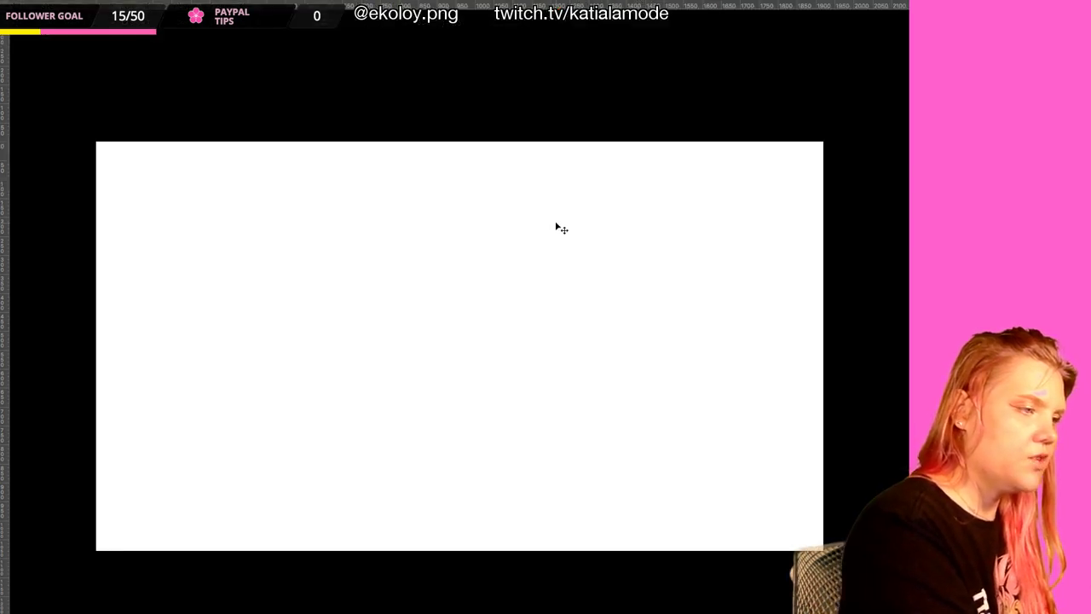
key(f)
click(258, 148)
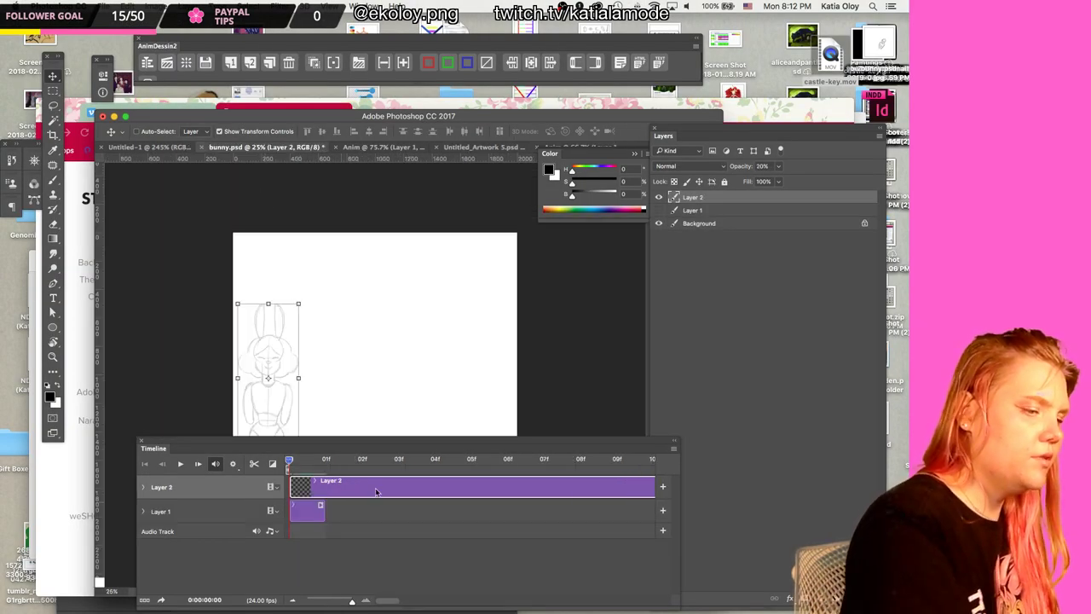
Close every other open document without saving, including Anim and Untitled_Artwork 5.psd, and save bunny.psd
click(337, 147)
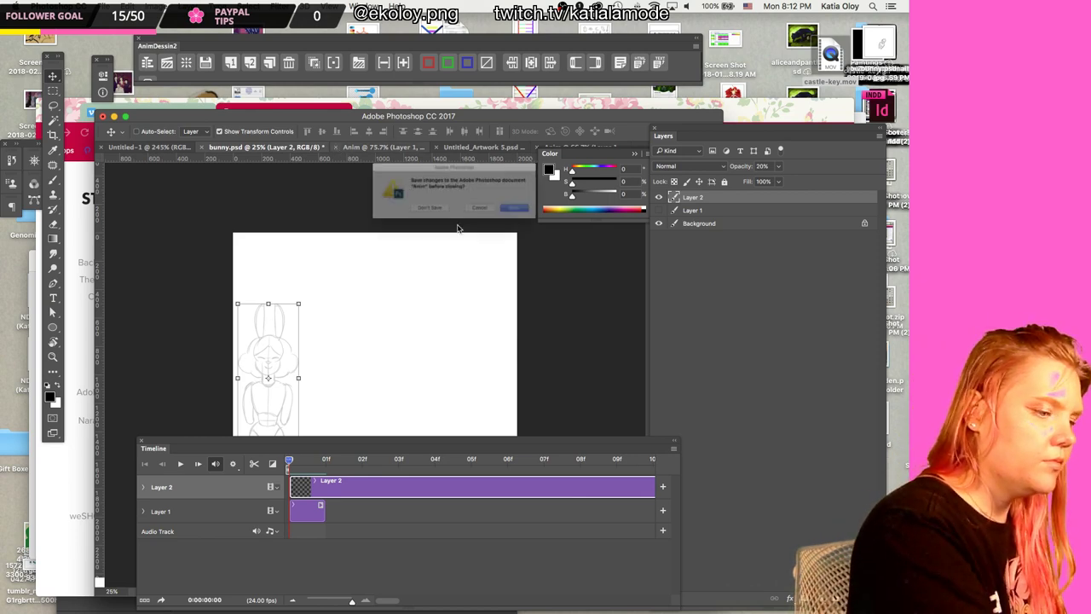
click(415, 217)
click(338, 148)
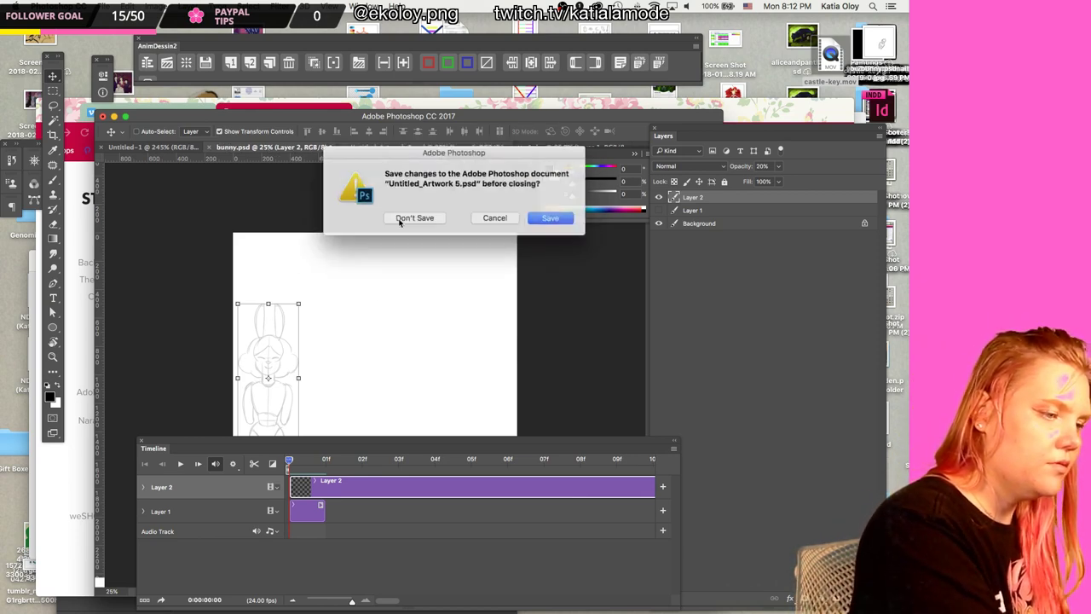
click(399, 219)
click(351, 148)
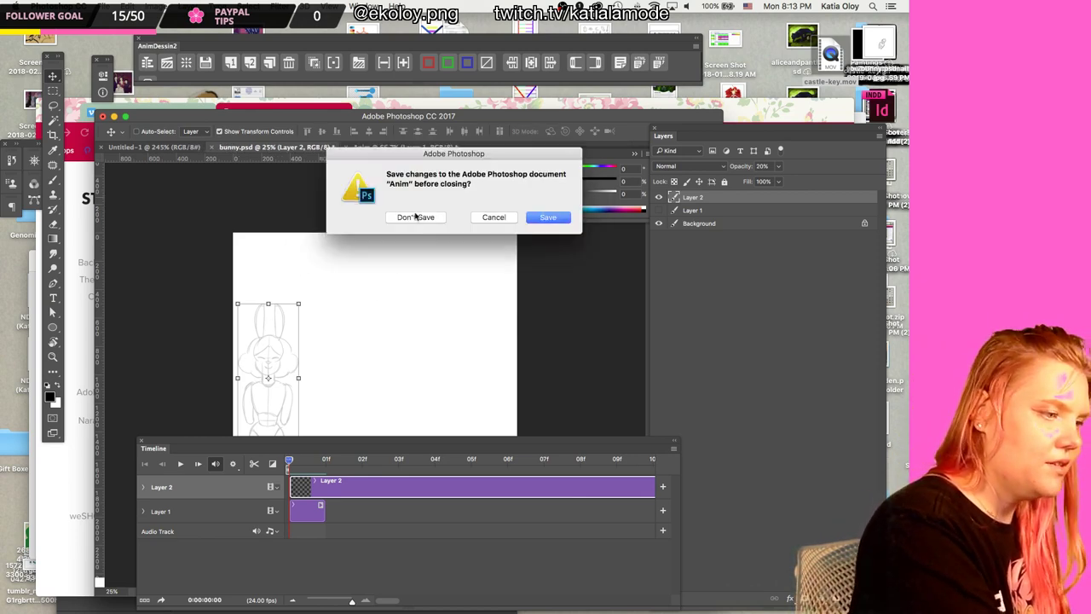
click(415, 217)
click(101, 147)
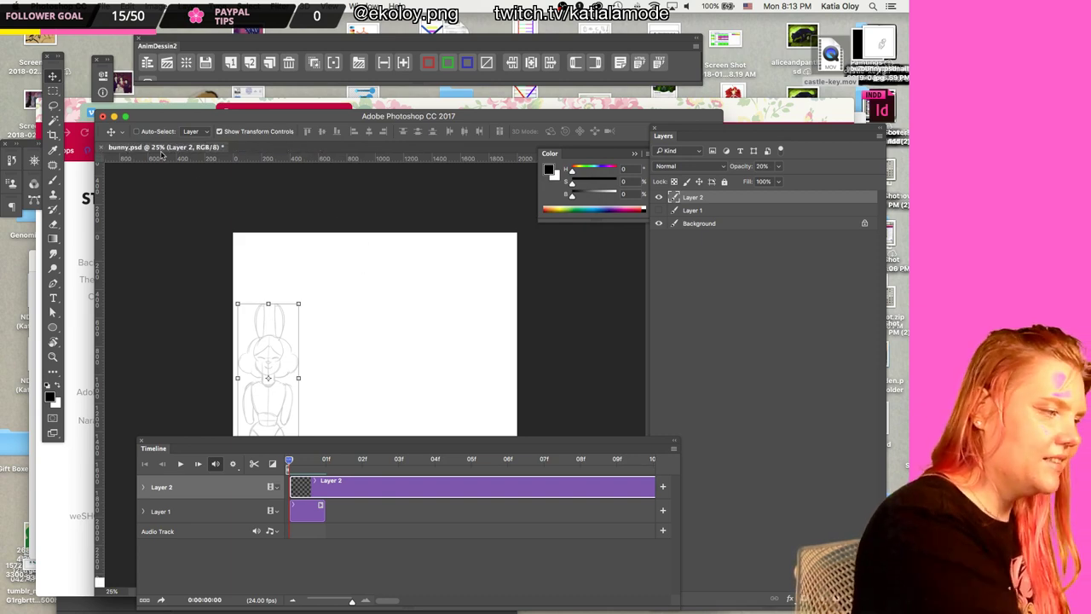
key(super+s)
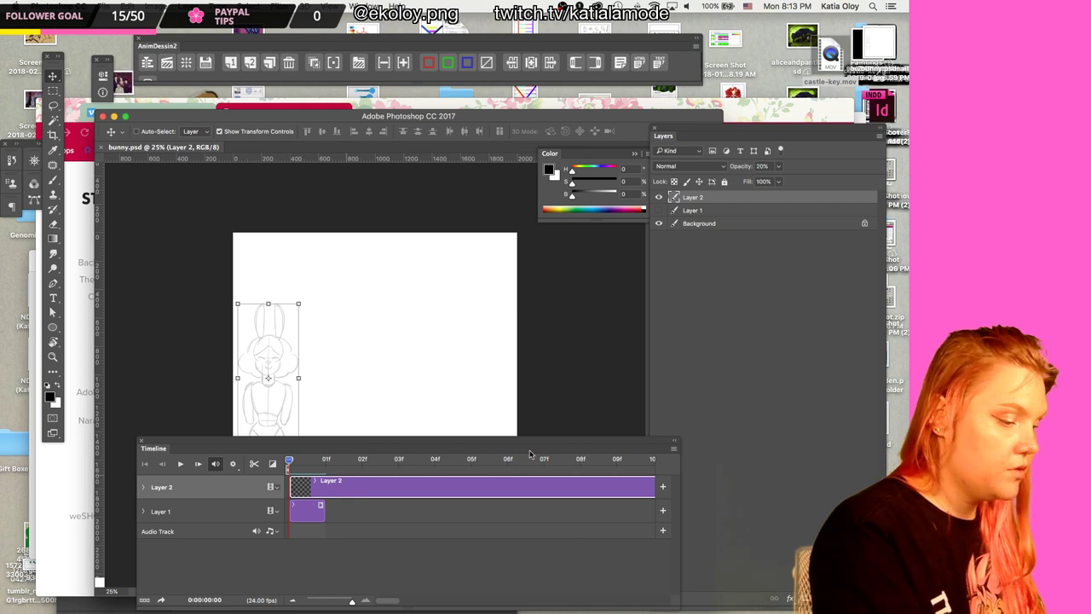
Add a new one-frame video layer above Layer 2 for the animation drawing
click(230, 62)
key(f)
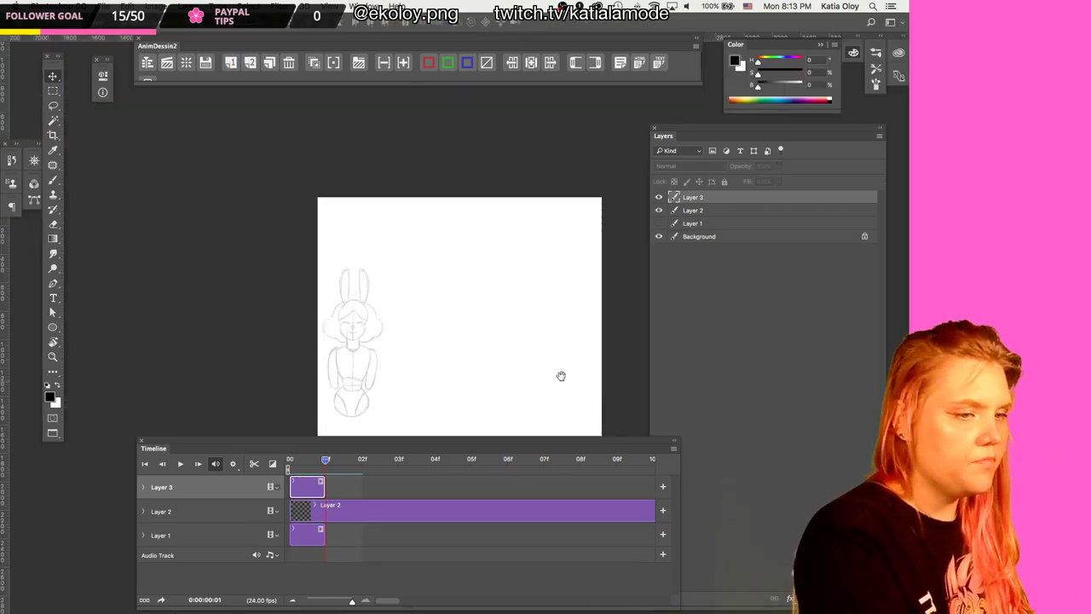
key(f)
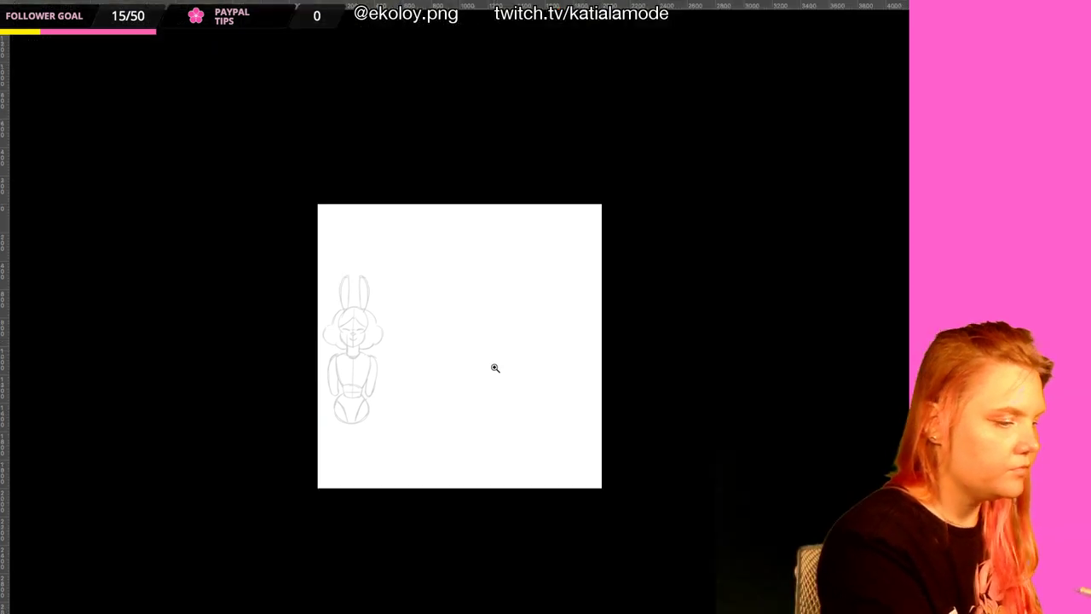
Move the faded bunny drawing on Layer 2 from the left side to the middle of the canvas
drag(505, 399, 542, 384)
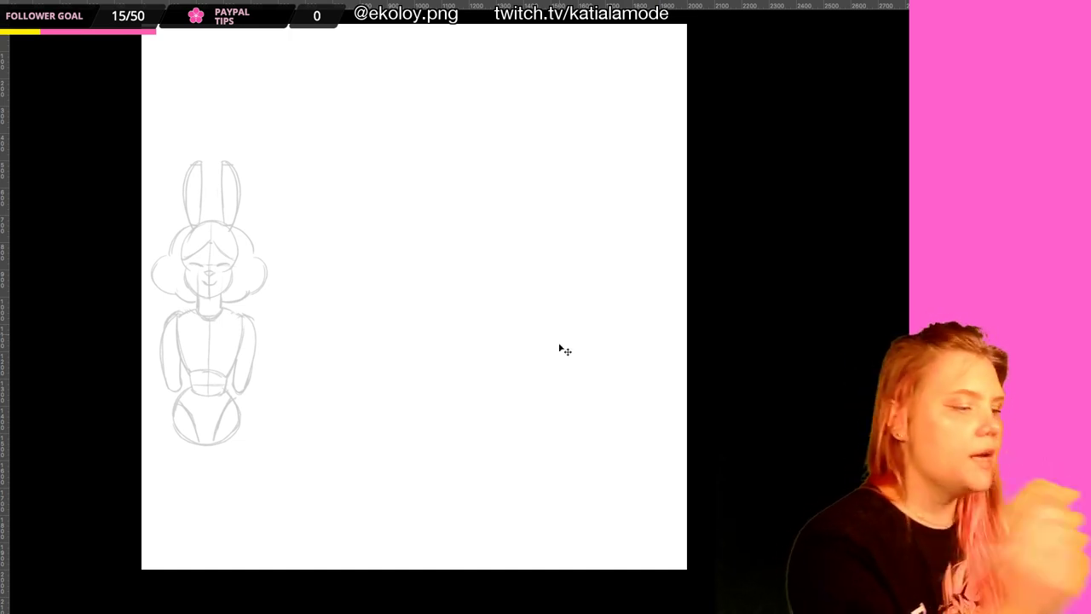
mouse_move(261, 468)
mouse_down()
mouse_move(479, 492)
mouse_move(477, 466)
mouse_up()
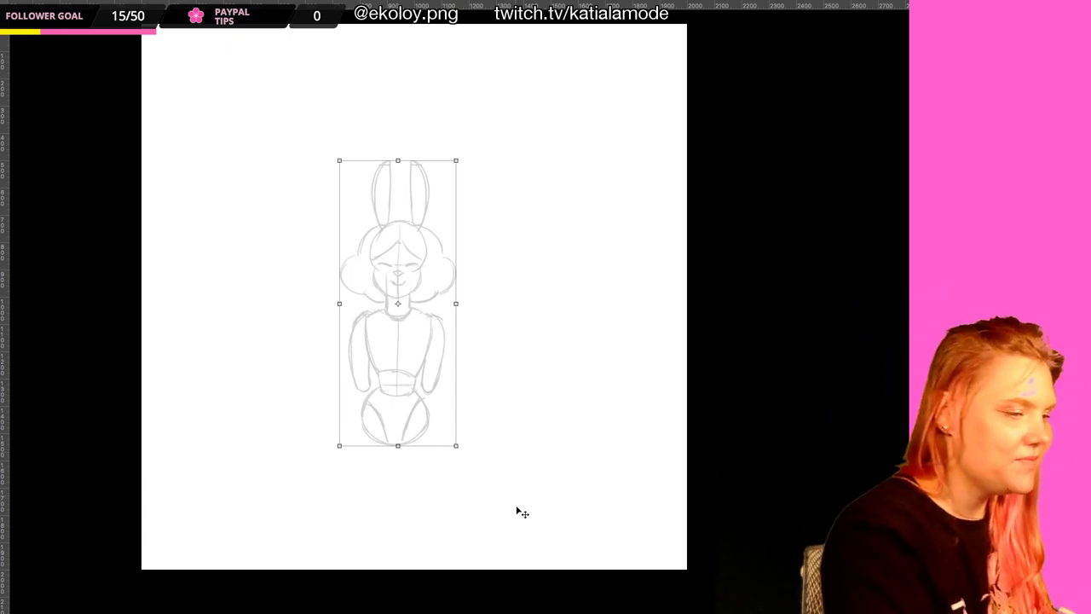
mouse_move(516, 511)
mouse_down()
mouse_move(538, 502)
mouse_move(531, 511)
mouse_up()
Make Layer 3 the active layer and return the timeline playhead to the first frame
key(f)
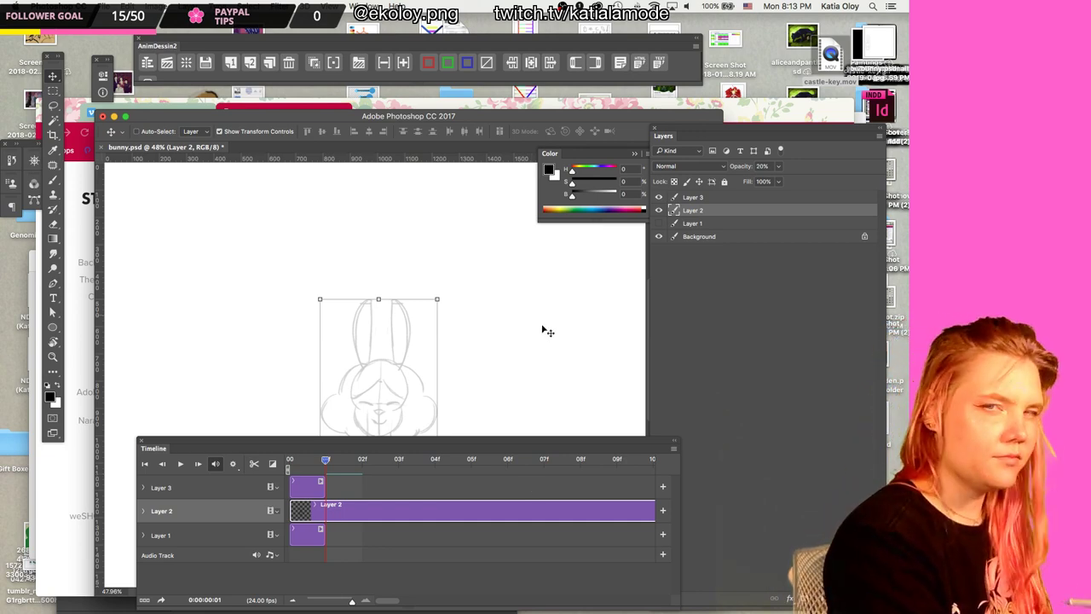
key(alt+bracketright)
key(f)
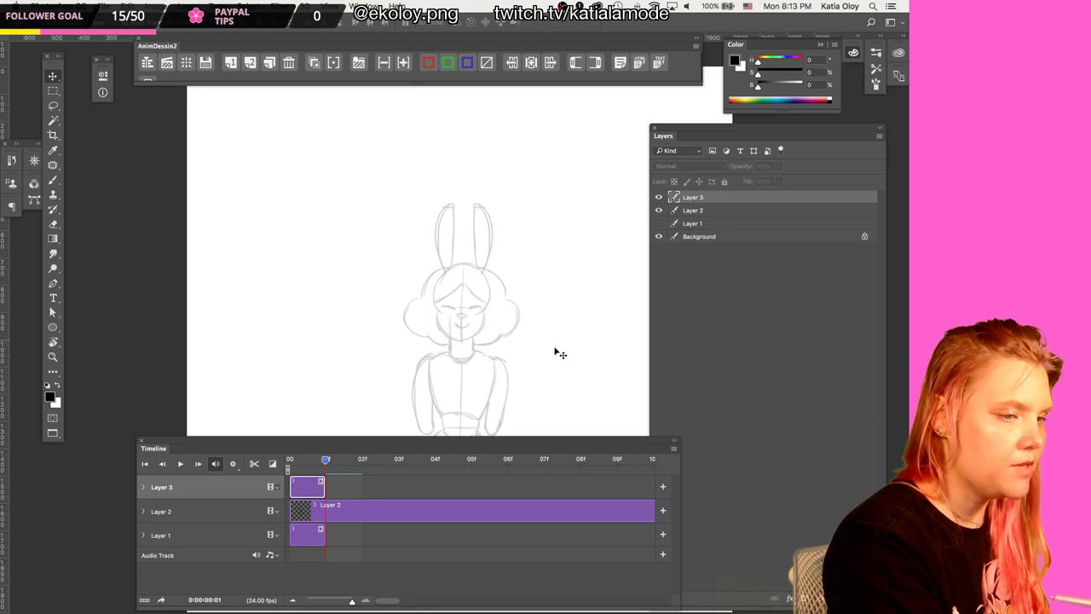
key(f)
drag(567, 356, 576, 341)
drag(524, 399, 543, 396)
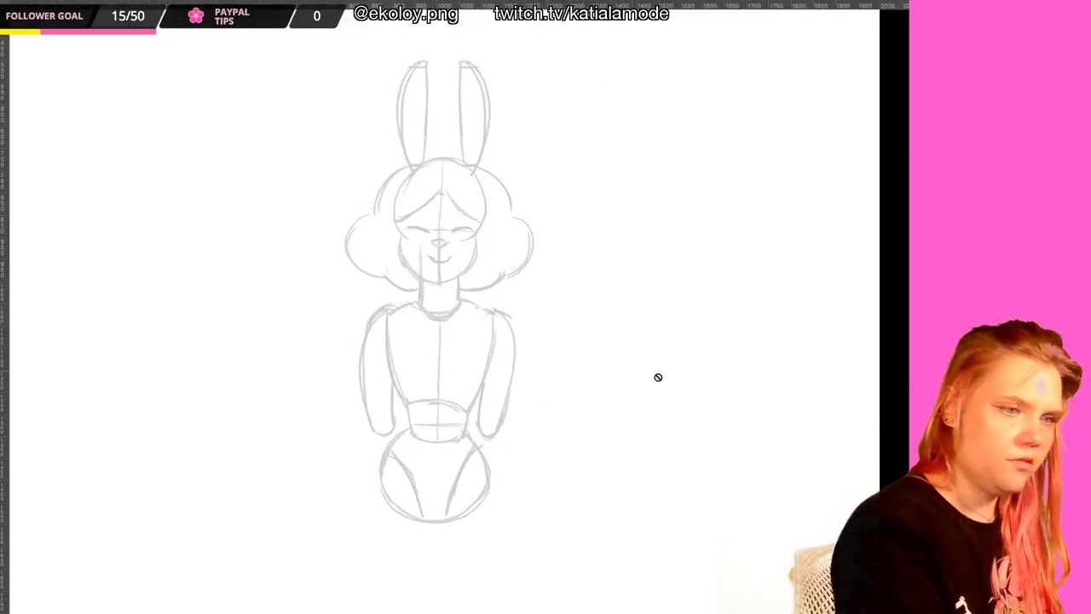
key(f)
drag(327, 460, 290, 461)
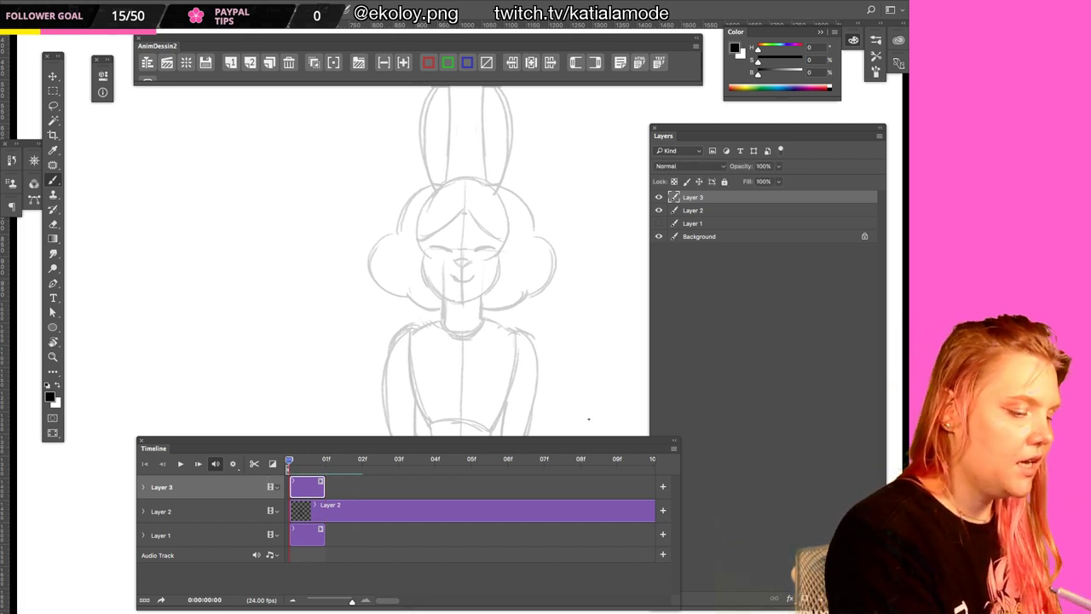
Trace the pelvis circle in black on Layer 3 over the faded drawing, redoing the stroke along its second side
key(f)
key(f)
key(f)
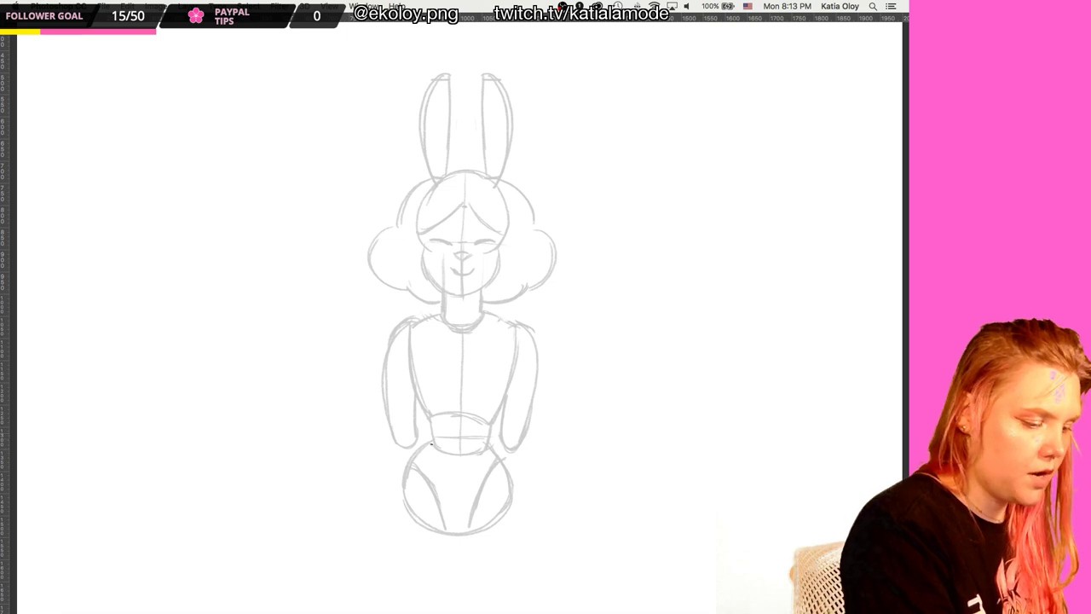
mouse_move(431, 444)
mouse_down()
mouse_move(412, 524)
mouse_move(505, 510)
mouse_up()
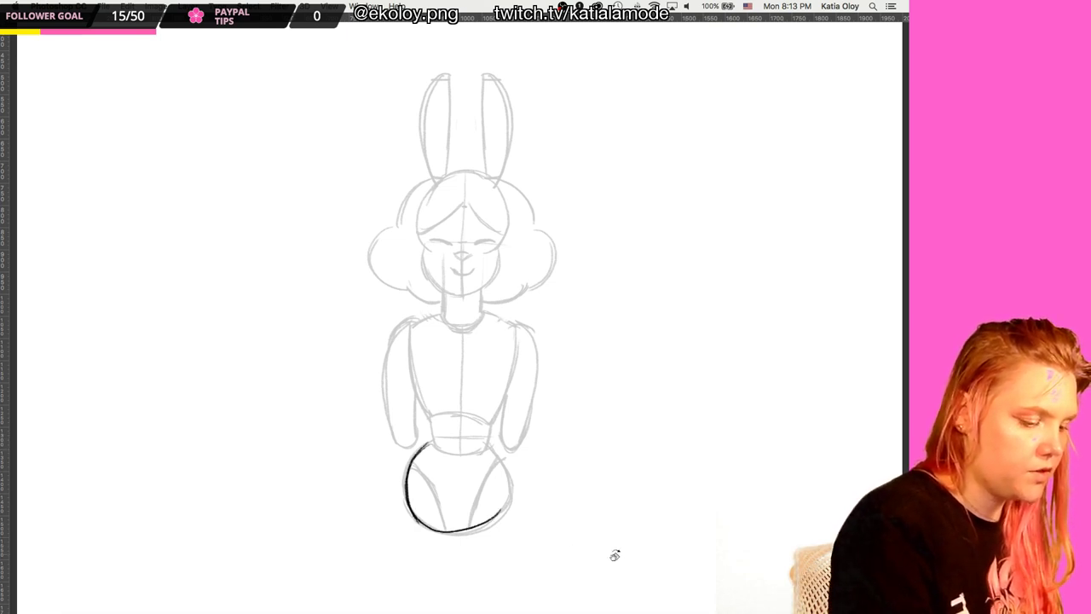
drag(614, 555, 646, 202)
key(e)
mouse_move(620, 239)
mouse_down()
mouse_move(650, 271)
mouse_move(567, 298)
mouse_up()
key(b)
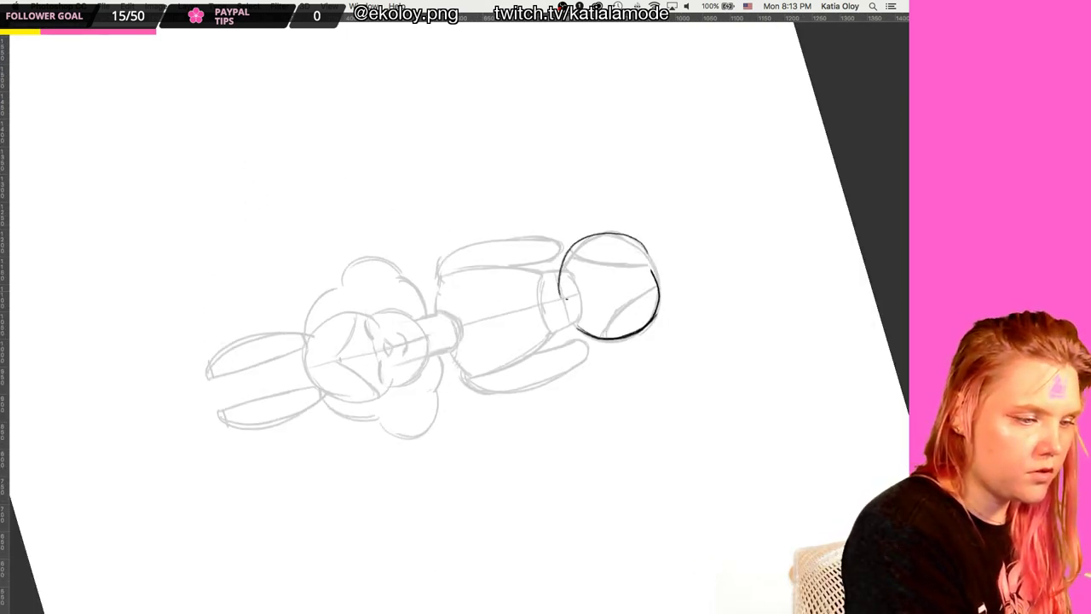
key(super+z)
mouse_move(621, 234)
mouse_down()
mouse_move(579, 246)
mouse_move(561, 285)
mouse_up()
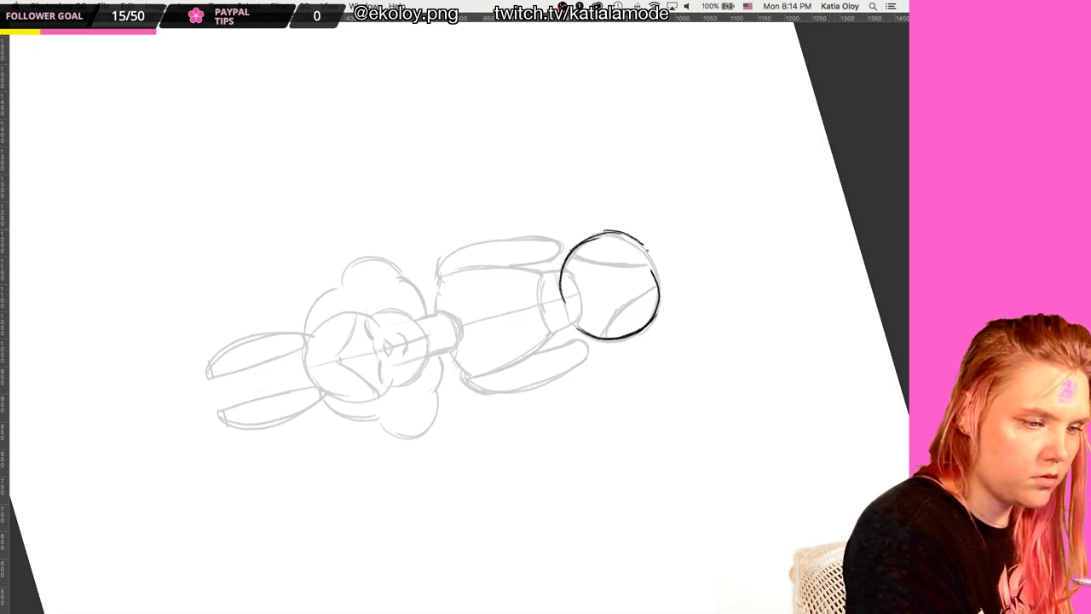
Close the remaining gaps in the black pelvis circle on Layer 3 and restore the canvas to upright
drag(644, 242, 660, 294)
mouse_move(564, 260)
mouse_down()
mouse_move(561, 301)
mouse_move(585, 337)
mouse_up()
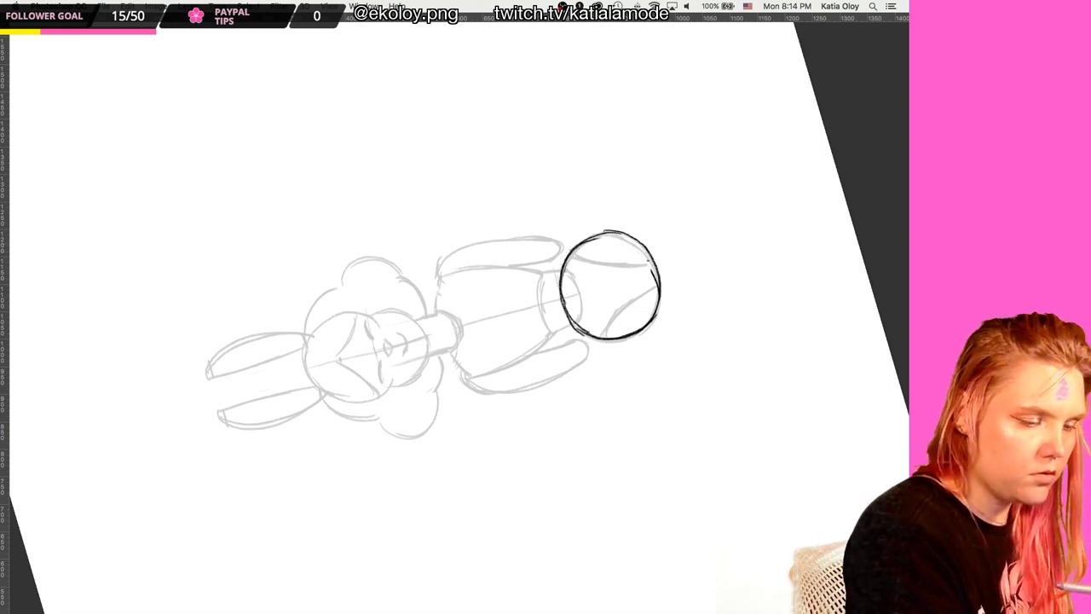
key(r)
mouse_move(746, 276)
mouse_down()
mouse_move(560, 517)
mouse_move(480, 560)
mouse_move(460, 559)
mouse_up()
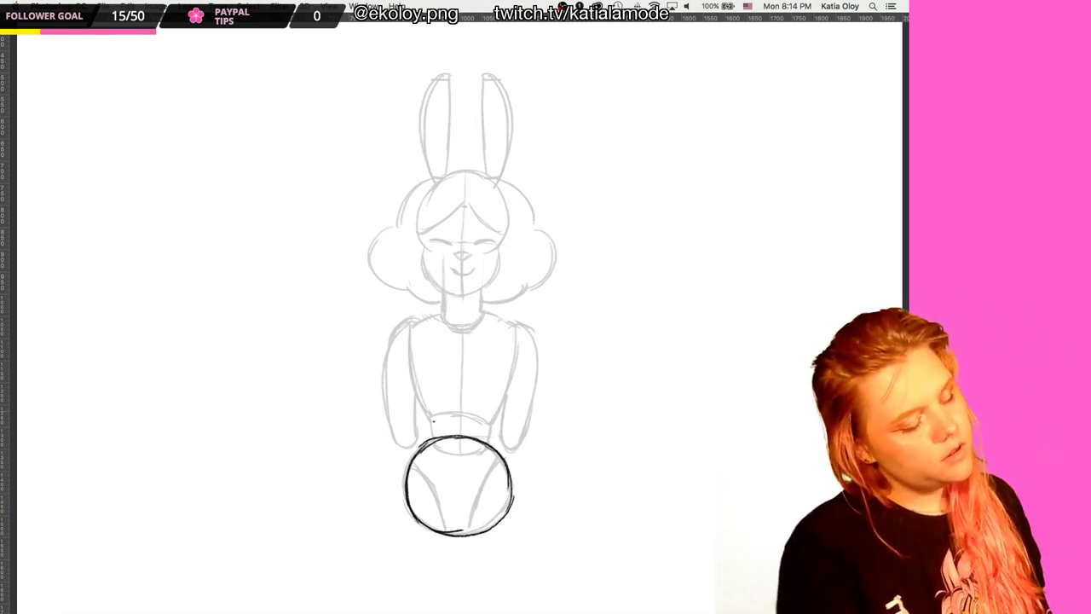
Sketch a curved spine line leaning right from the pelvis and a slanted shoulder line across it, undoing the misplaced strokes
mouse_move(442, 510)
mouse_down()
mouse_move(506, 325)
mouse_move(532, 285)
mouse_up()
key(super+z)
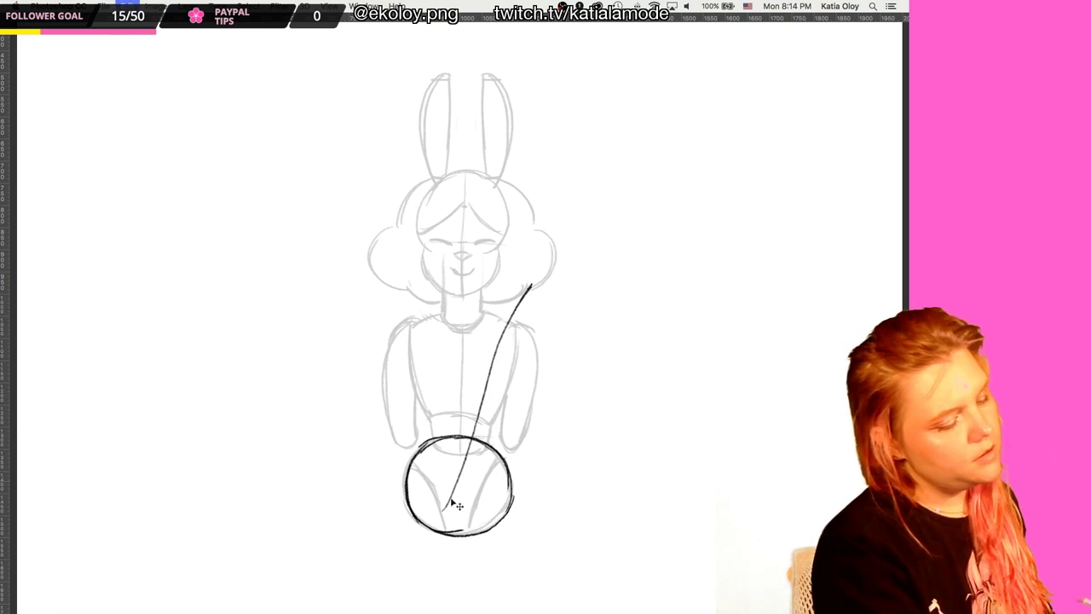
drag(448, 507, 534, 289)
drag(534, 290, 436, 555)
mouse_move(469, 317)
mouse_down()
mouse_move(561, 339)
mouse_move(520, 443)
mouse_up()
drag(568, 360, 521, 441)
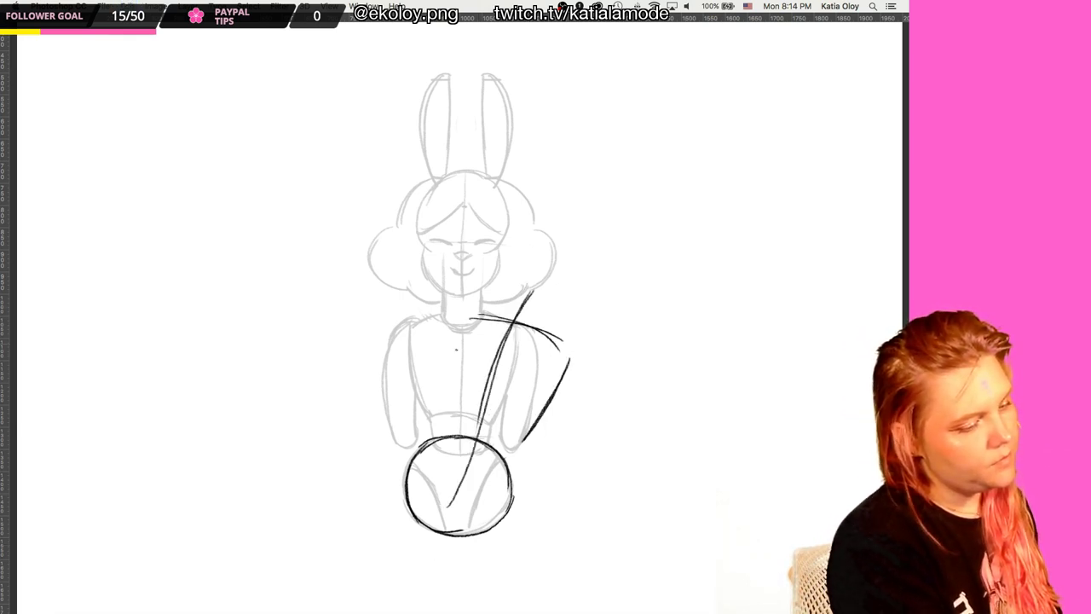
key(ctrl+z)
key(ctrl+z)
Draw the waist section above the pelvis circle and both torso sides up to the slanted shoulder line
drag(449, 414, 513, 438)
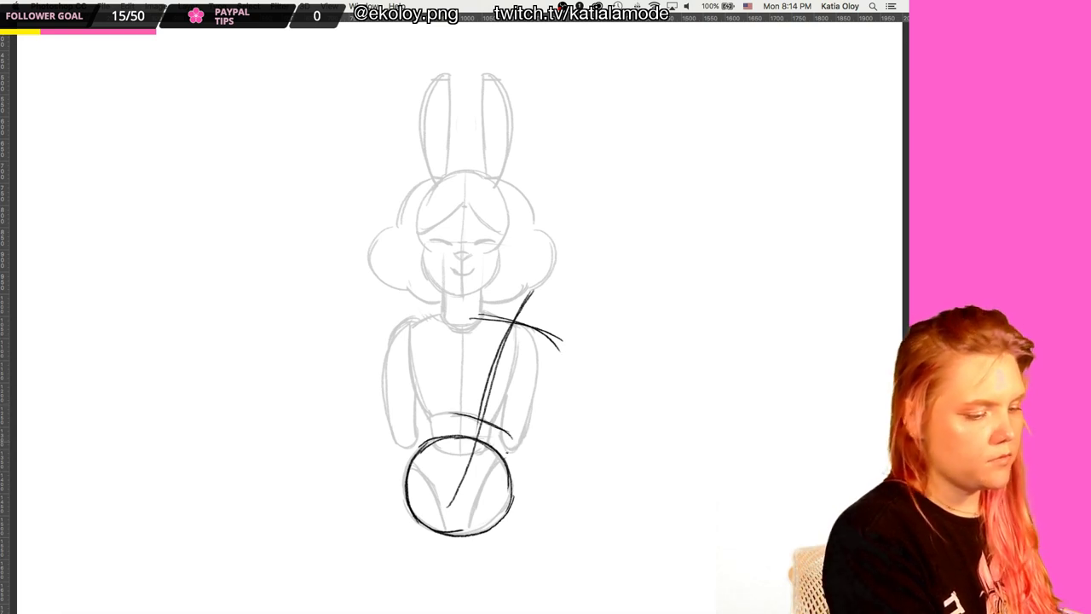
drag(456, 413, 416, 454)
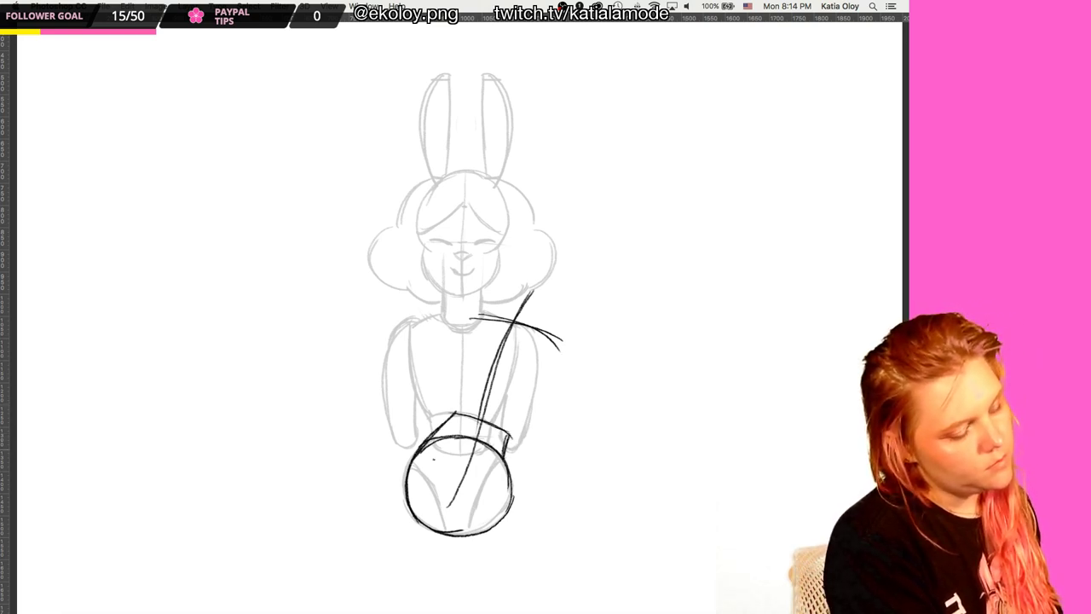
drag(569, 364, 510, 436)
drag(478, 321, 453, 415)
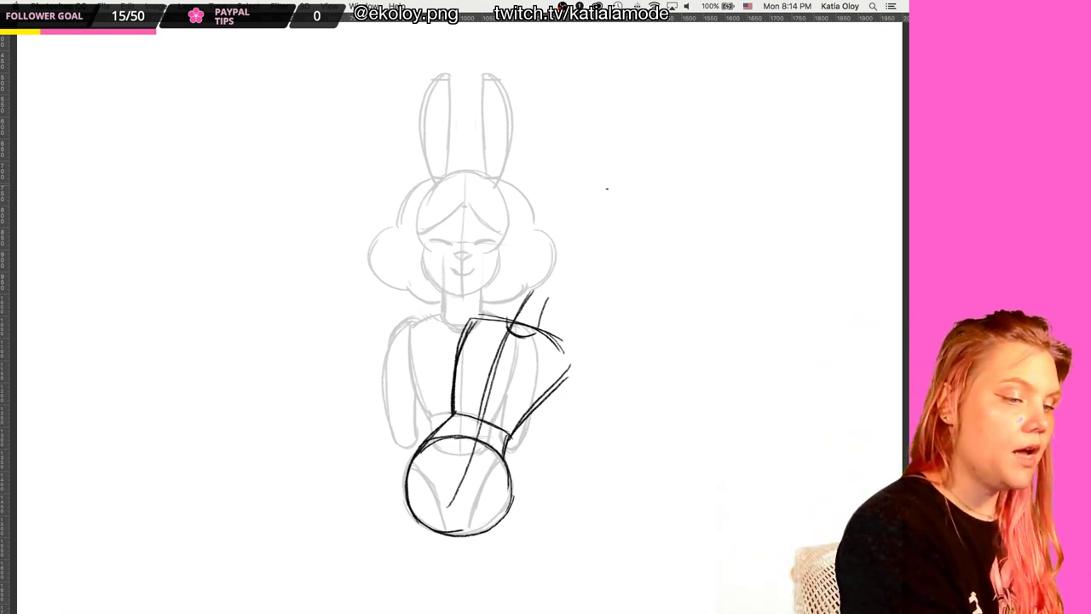
Trace the skull and jaw outline in black over the faded head, undoing the first stroke drawn beside it
mouse_move(558, 204)
mouse_down()
mouse_move(621, 203)
mouse_move(562, 194)
mouse_move(597, 187)
mouse_up()
key(super+z)
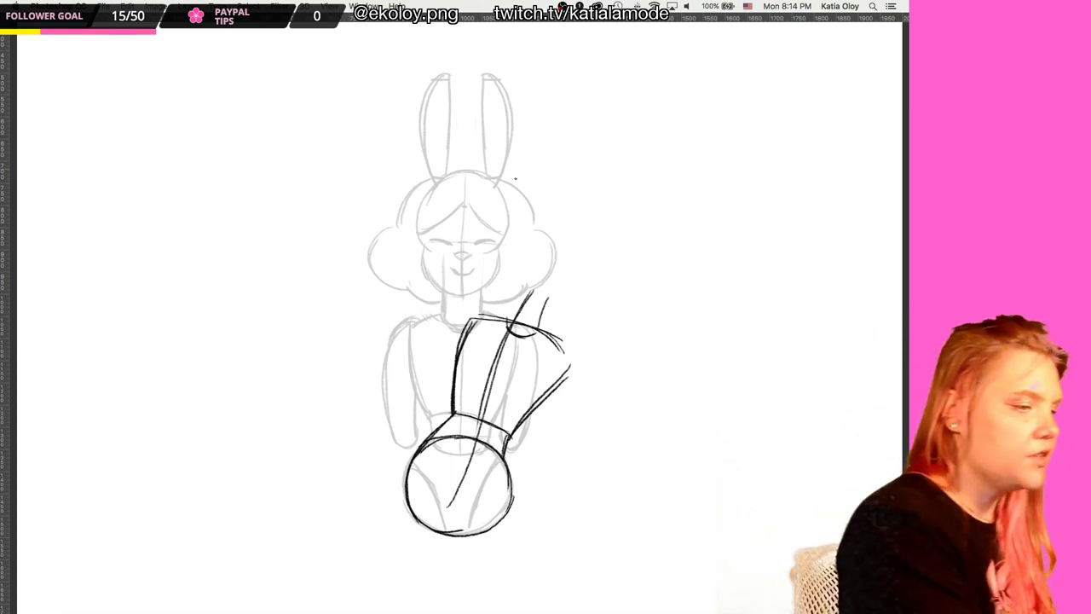
mouse_move(452, 173)
mouse_down()
mouse_move(424, 245)
mouse_move(443, 292)
mouse_up()
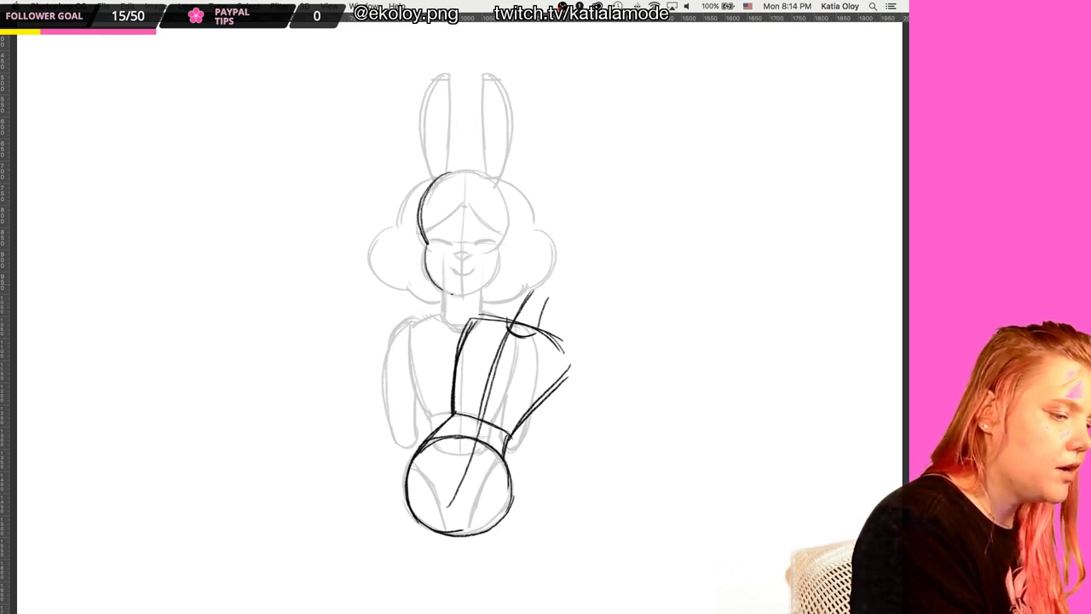
drag(427, 248, 453, 293)
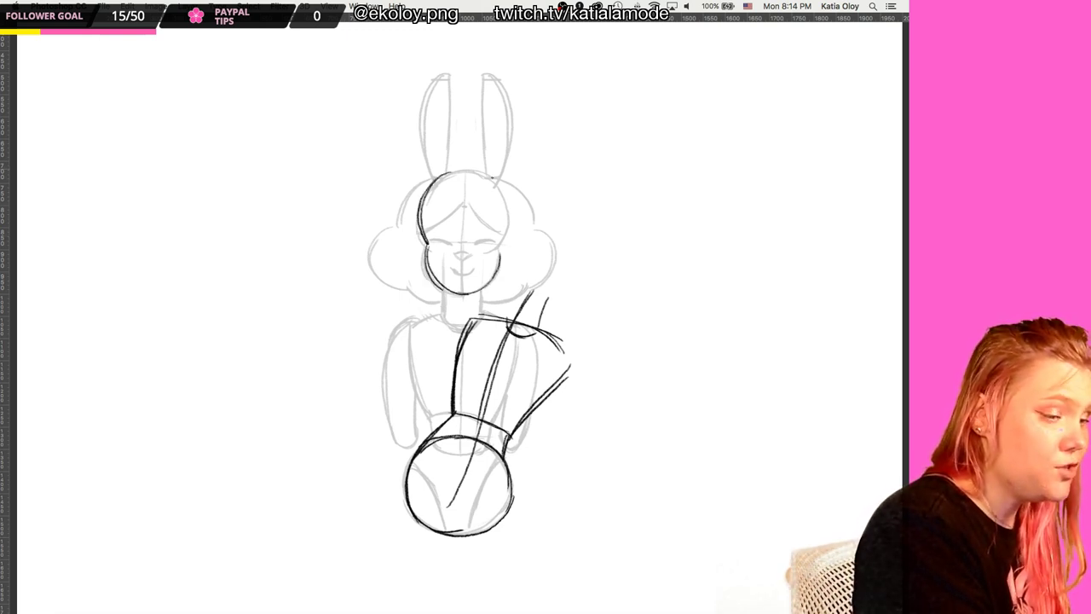
drag(492, 177, 509, 223)
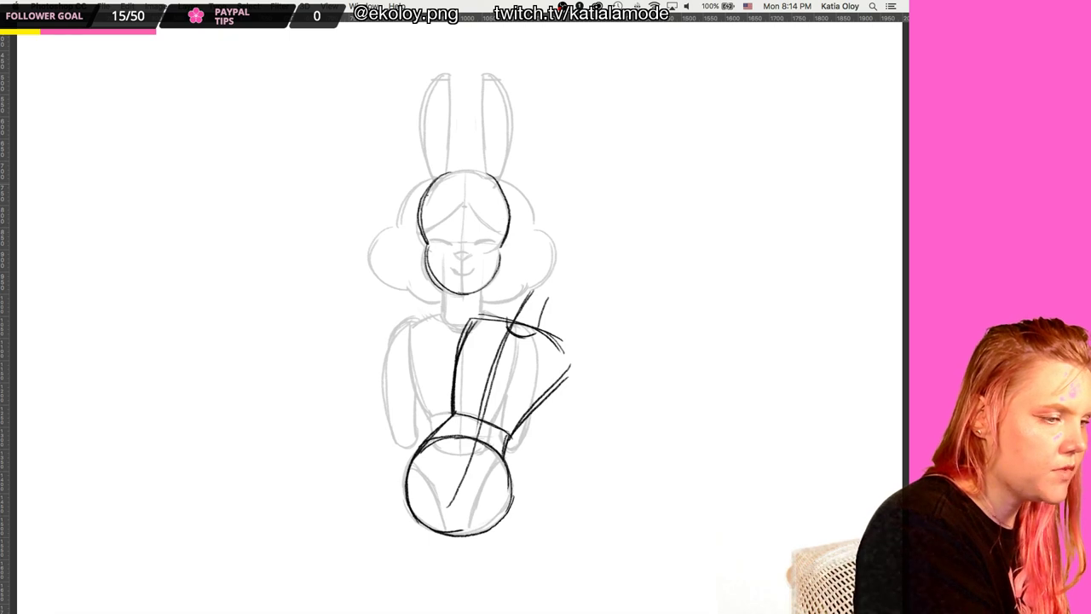
drag(433, 181, 494, 176)
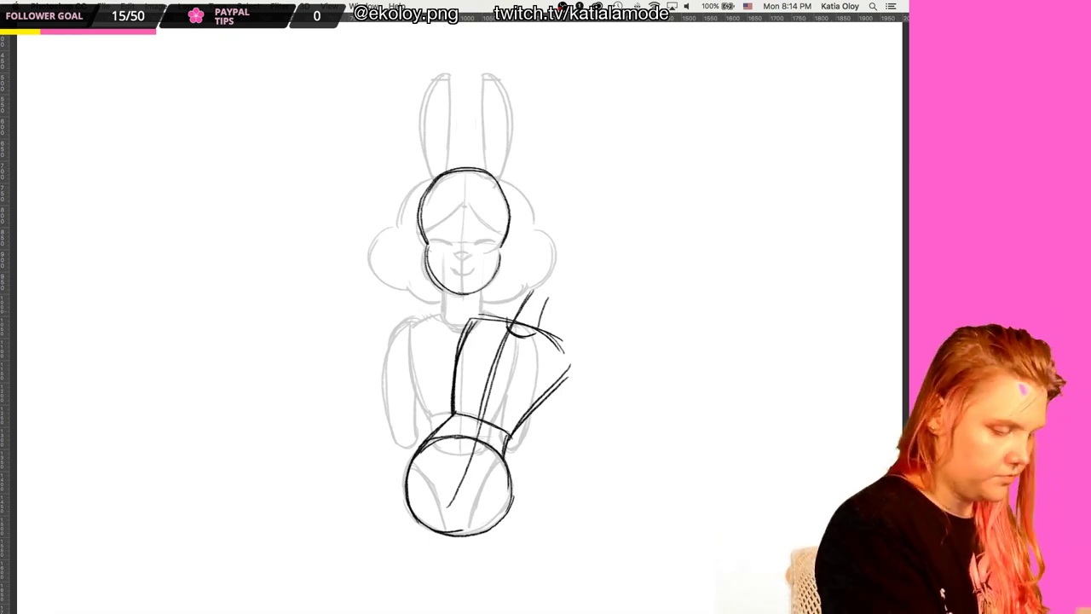
Select the traced head outline, move it onto the leaning neck, rotate it clockwise to follow the body's tilt, and deselect it
mouse_move(514, 275)
mouse_down()
mouse_move(560, 166)
mouse_move(518, 285)
mouse_up()
mouse_move(493, 239)
mouse_down()
mouse_move(606, 274)
mouse_move(597, 247)
mouse_up()
key(ctrl+t)
mouse_move(612, 317)
mouse_down()
mouse_move(576, 356)
mouse_move(545, 358)
mouse_up()
drag(577, 247, 591, 259)
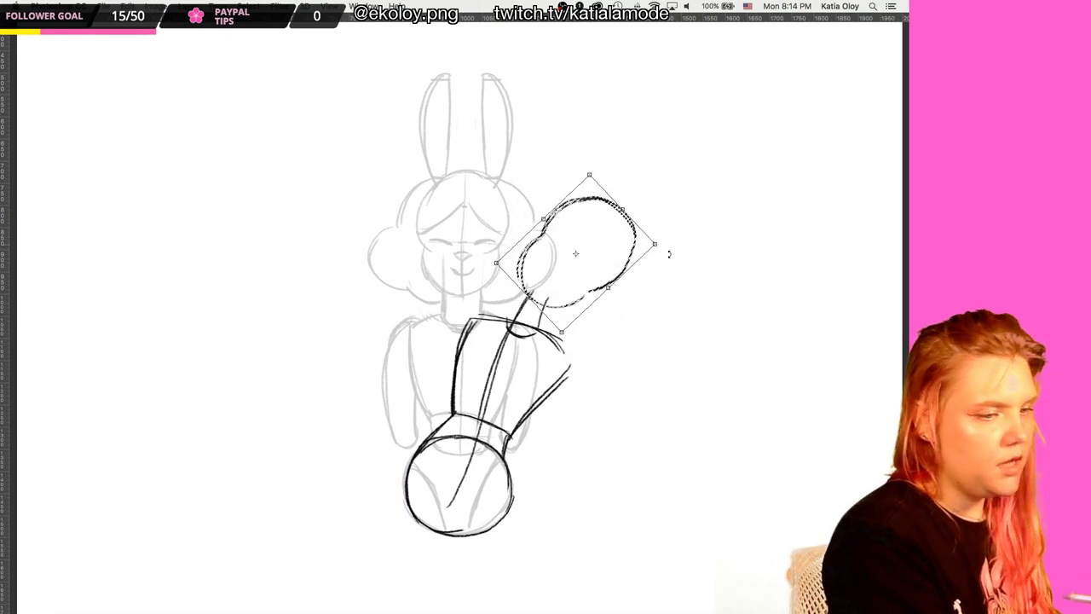
drag(670, 254, 673, 243)
drag(575, 284, 571, 284)
key(Return)
key(ctrl+d)
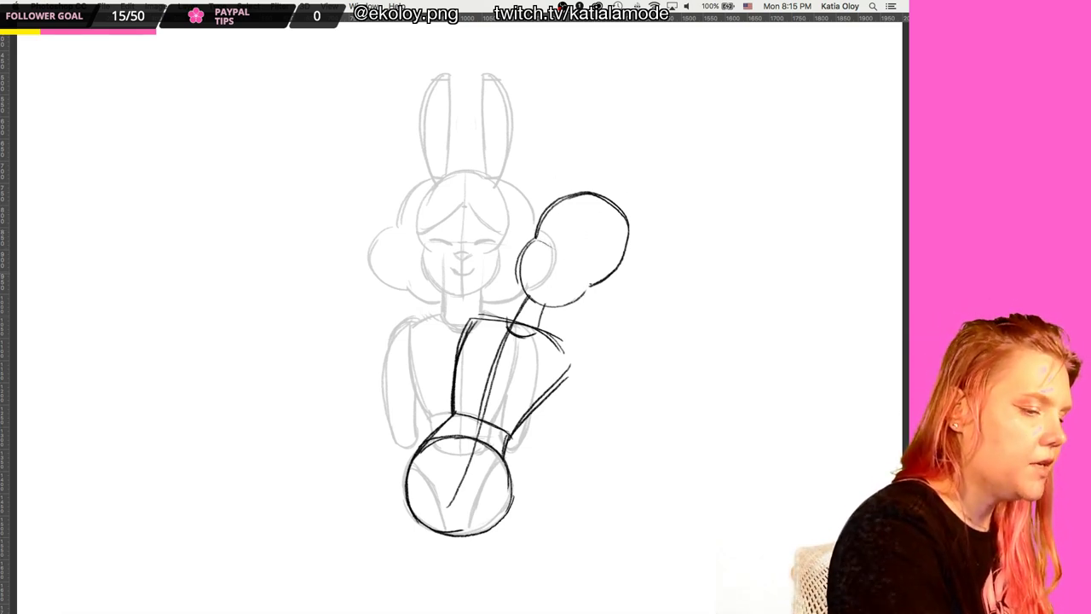
Draw the tilted face's eye line and centre line, closed eyes, nose, smiling mouth, and parted hairline
drag(533, 237, 590, 286)
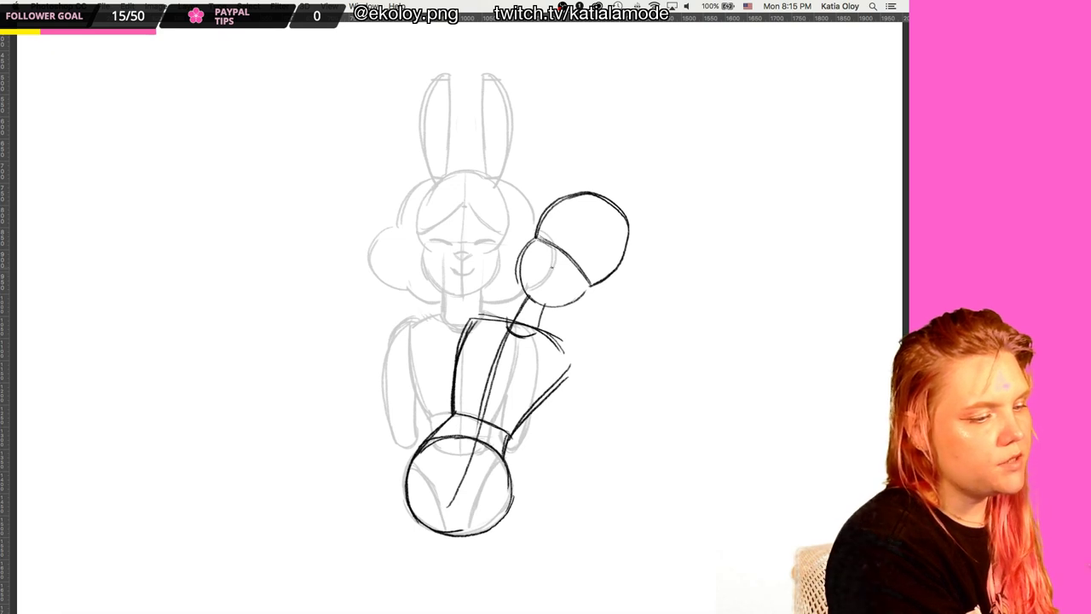
mouse_move(607, 212)
mouse_down()
mouse_move(537, 288)
mouse_move(588, 278)
mouse_up()
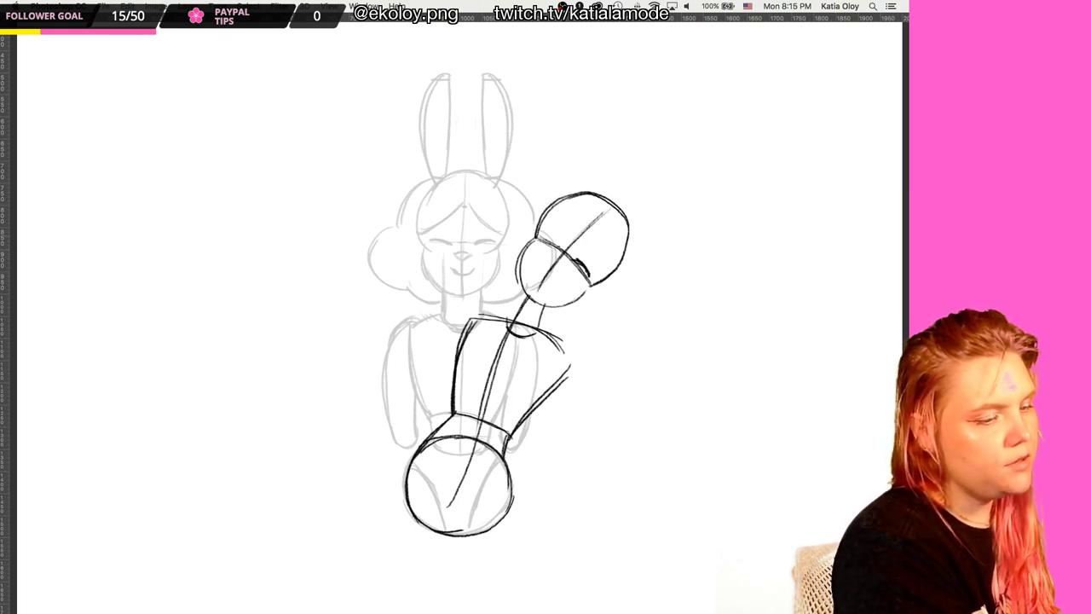
drag(543, 239, 561, 250)
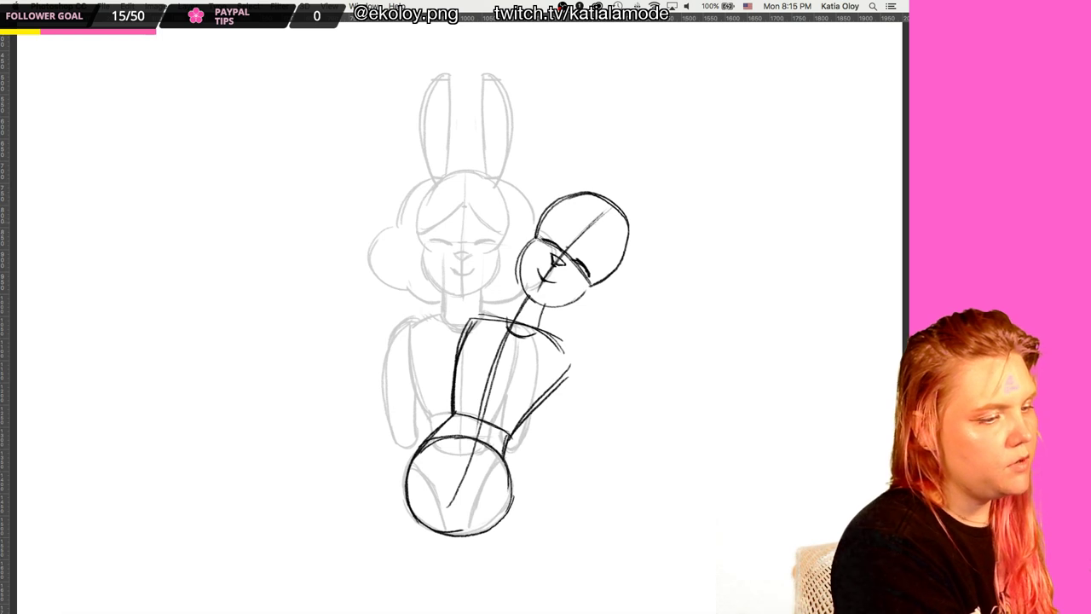
mouse_move(567, 247)
mouse_down()
mouse_move(617, 206)
mouse_move(600, 264)
mouse_move(609, 274)
mouse_up()
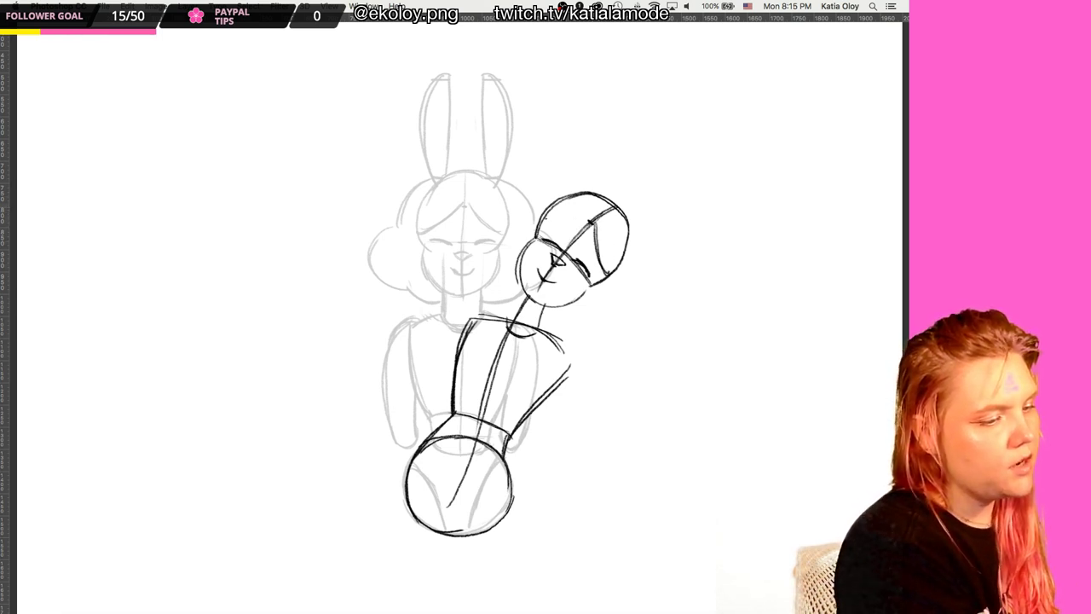
mouse_move(541, 227)
mouse_down()
mouse_move(595, 214)
mouse_move(569, 214)
mouse_up()
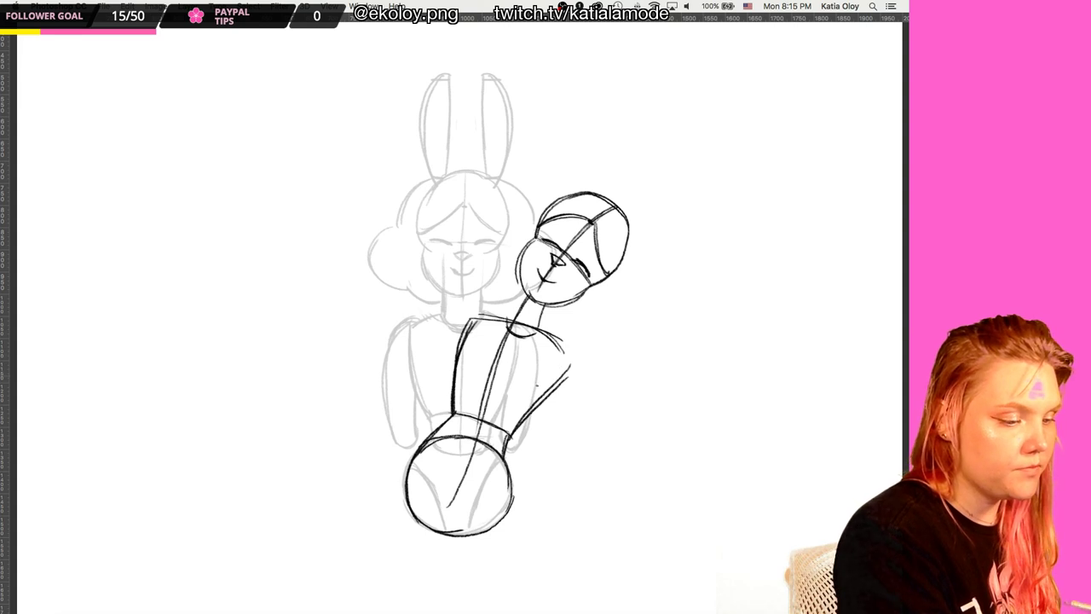
drag(526, 413, 574, 345)
drag(541, 386, 576, 348)
key(super+z)
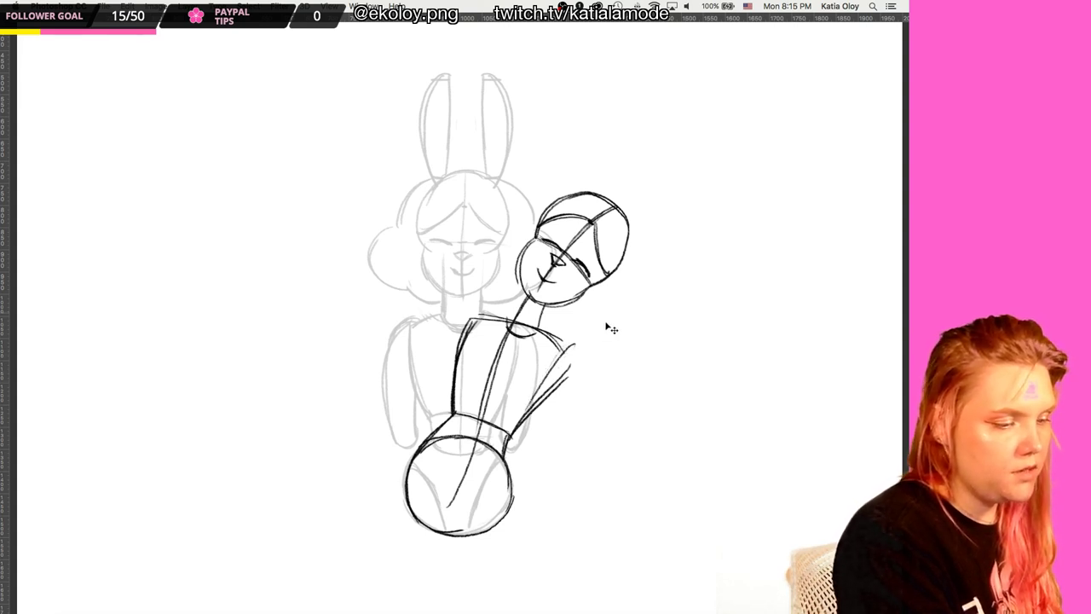
key(ctrl+z)
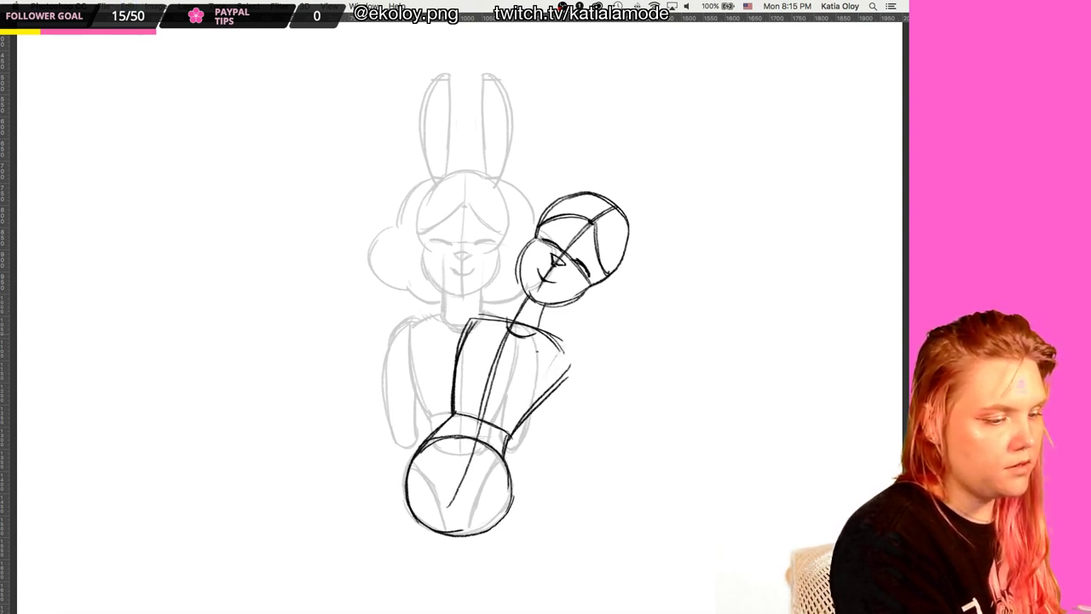
Draw both arms of the leaning figure as tapered loops from the raised shoulders down beside the waist
mouse_move(559, 340)
mouse_down()
mouse_move(579, 368)
mouse_move(529, 443)
mouse_up()
mouse_move(582, 353)
mouse_down()
mouse_move(518, 458)
mouse_move(551, 341)
mouse_up()
mouse_move(485, 295)
mouse_down()
mouse_move(457, 334)
mouse_move(435, 404)
mouse_up()
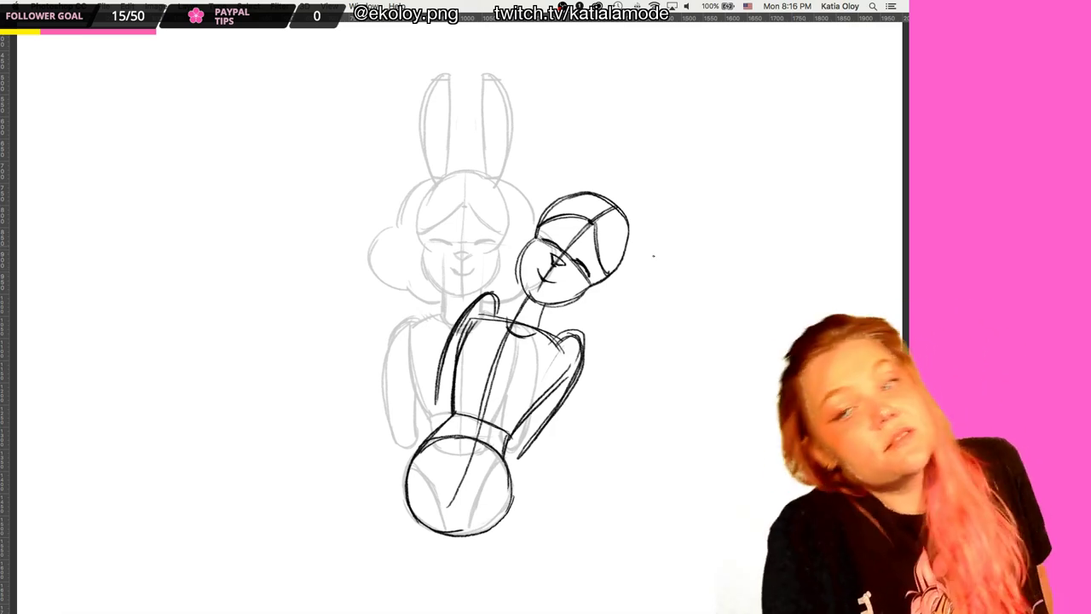
drag(556, 331, 588, 338)
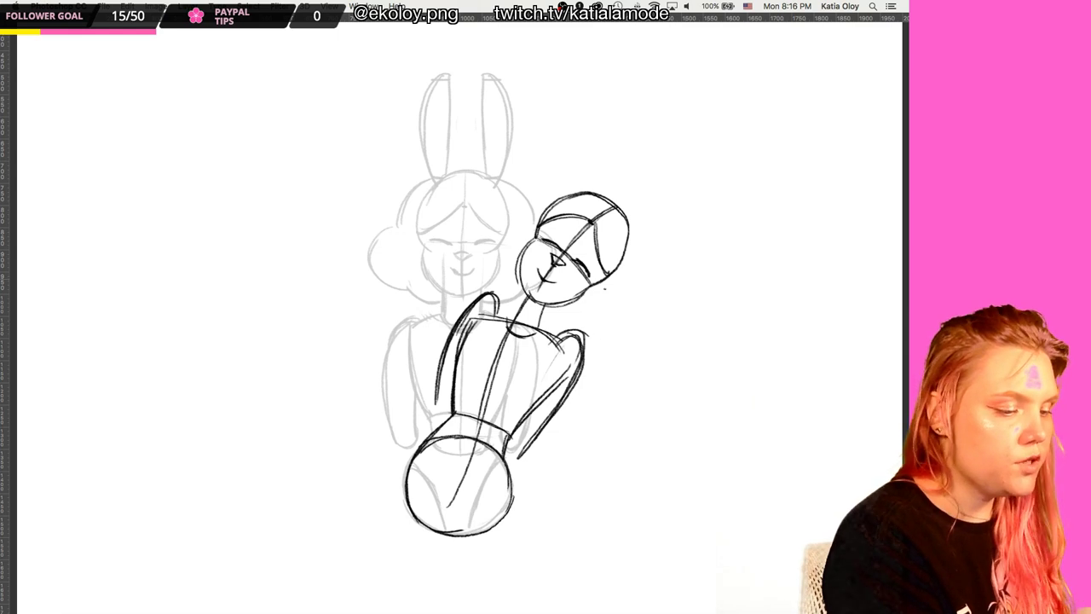
drag(492, 289, 508, 341)
drag(528, 348, 563, 339)
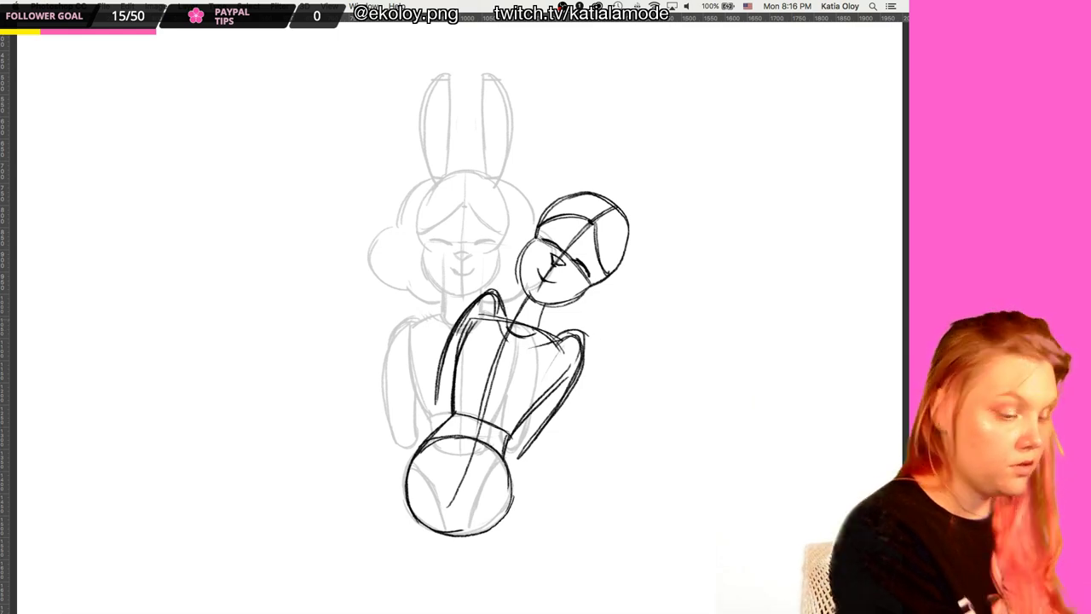
drag(536, 438, 508, 460)
drag(455, 379, 428, 428)
drag(443, 379, 435, 428)
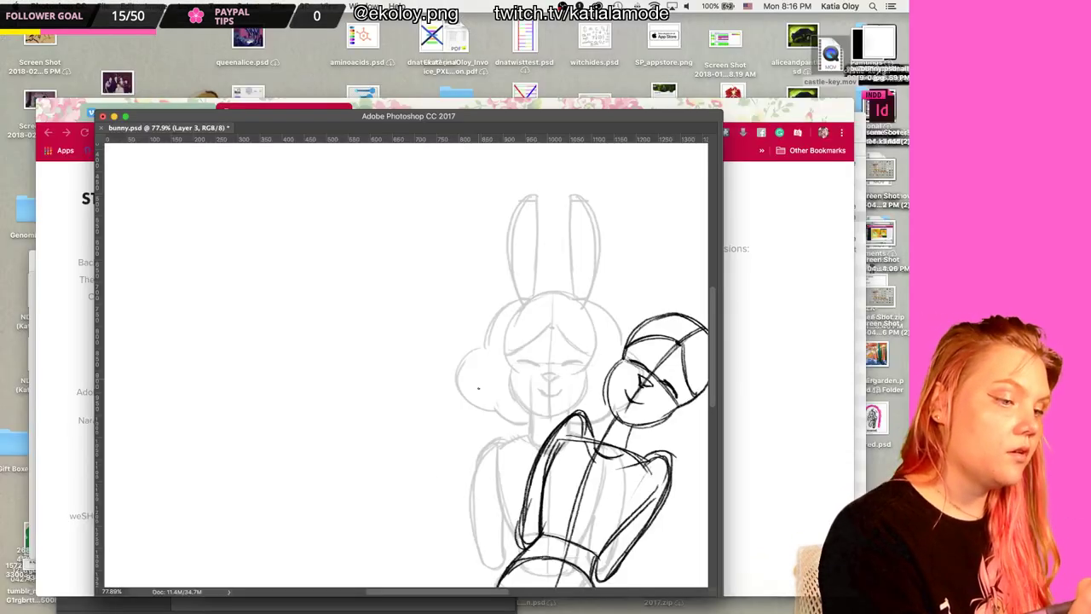
Add a new one-frame video layer directly after Layer 3 on the timeline, at frame 01
key(Tab)
key(Tab)
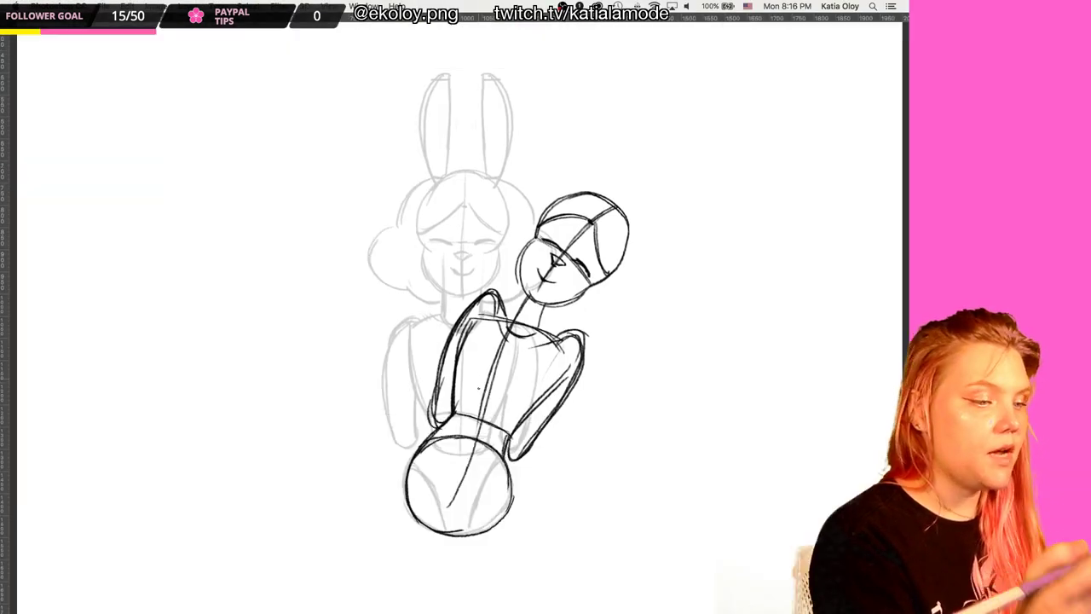
key(Tab)
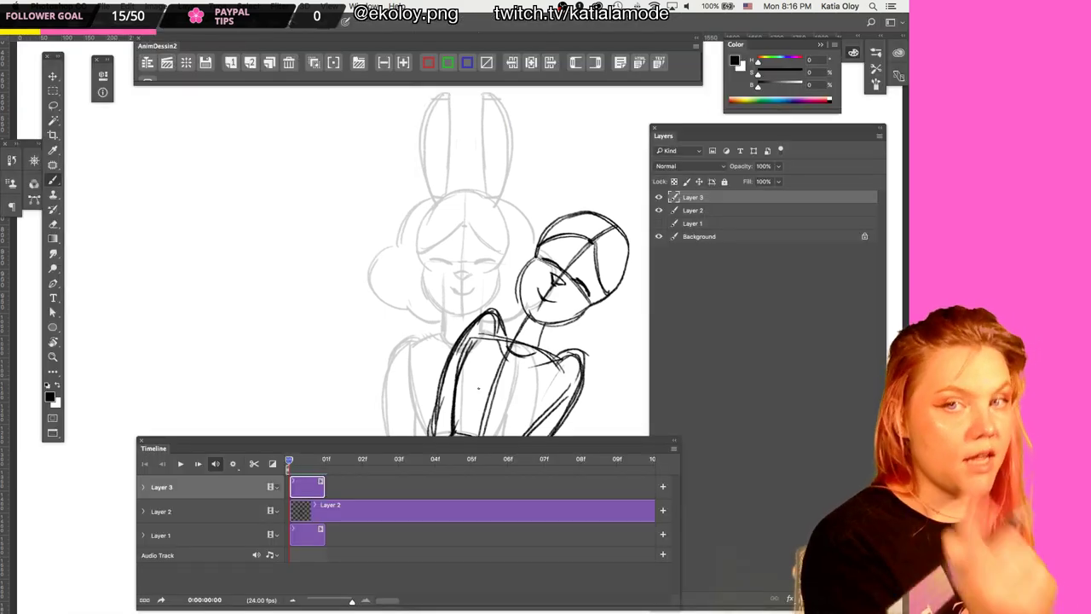
click(328, 460)
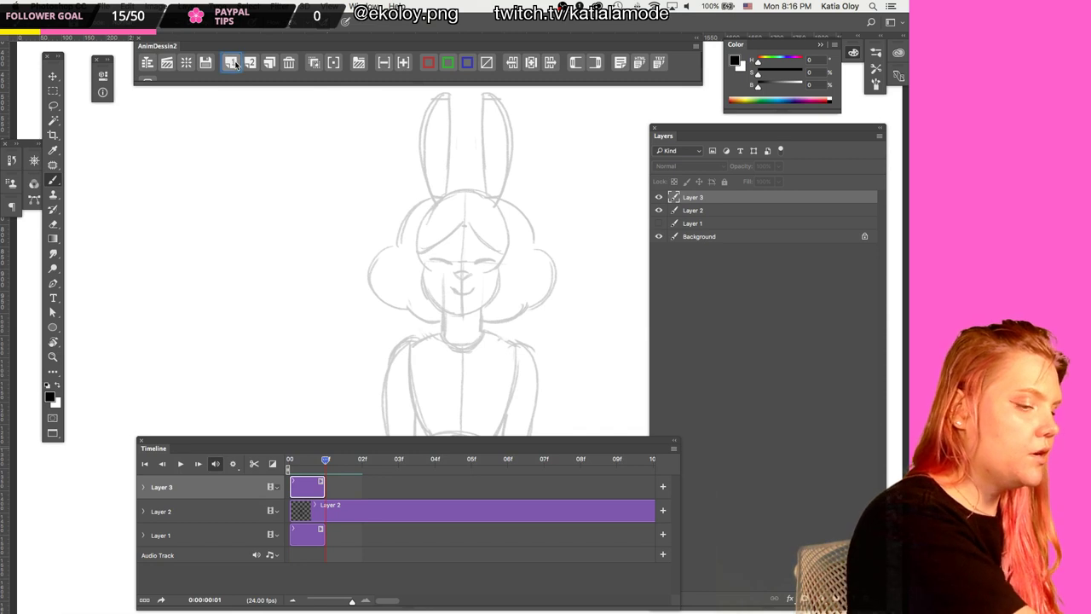
click(231, 63)
drag(341, 485, 340, 508)
click(332, 464)
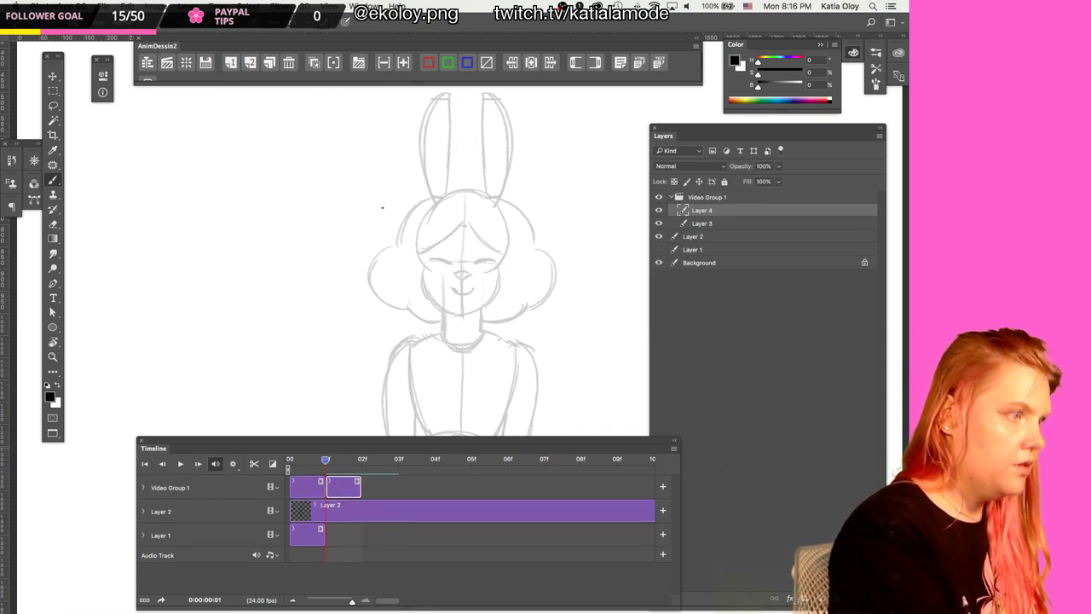
Turn on onion skins for the new Layer 4 frame and show the canvas full screen without panels
click(315, 61)
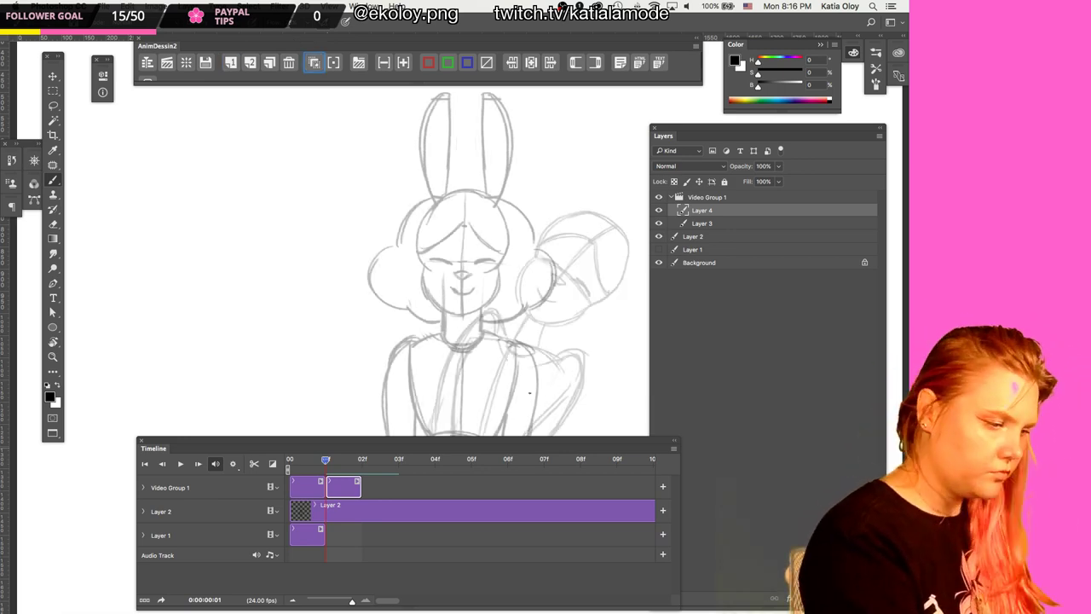
key(f)
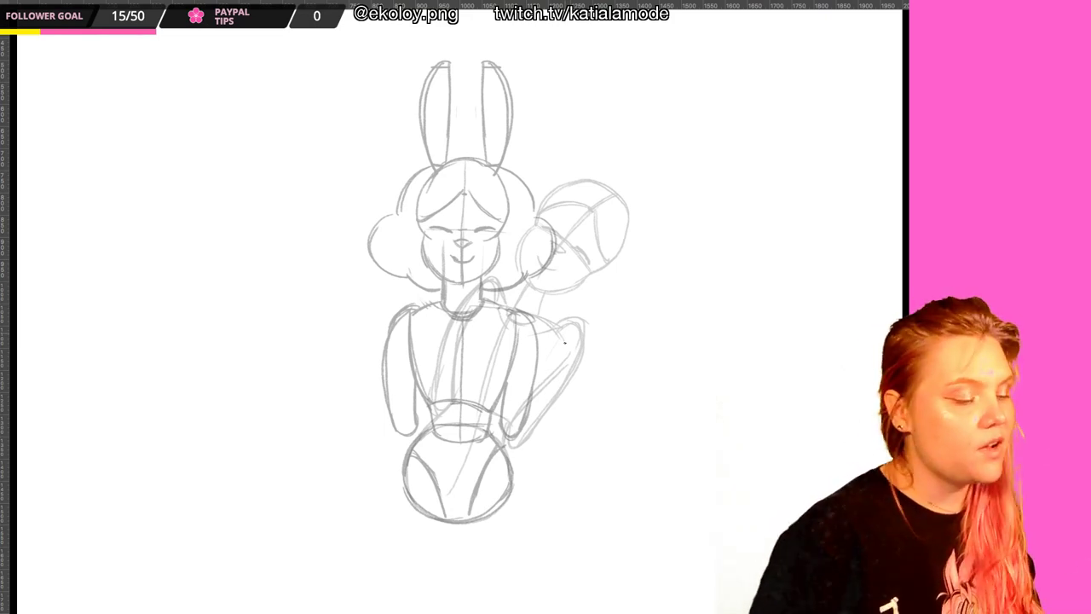
key(f)
key(f)
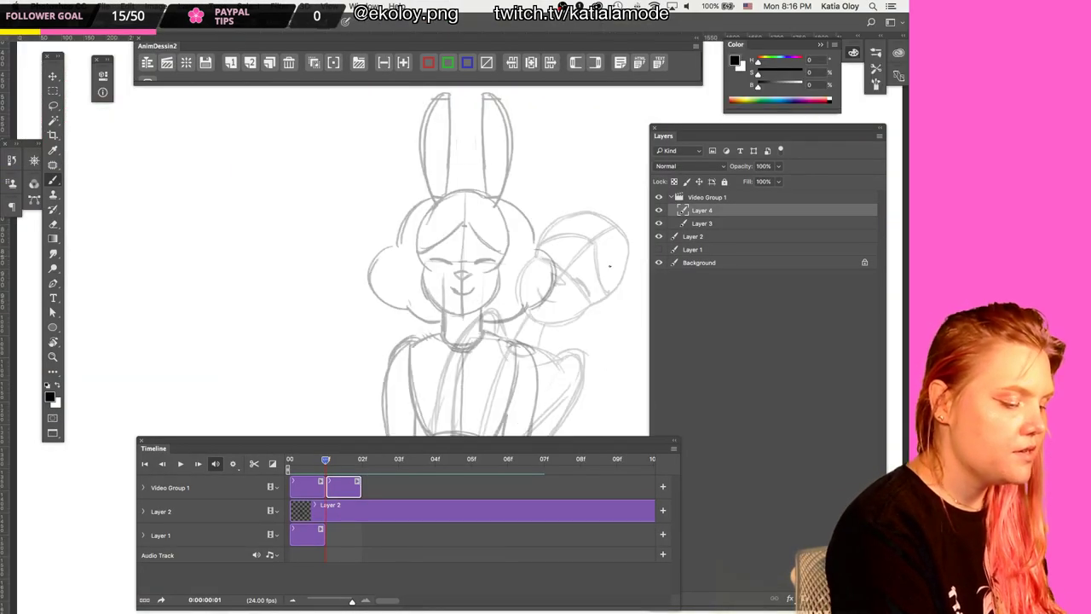
drag(576, 341, 474, 200)
key(f)
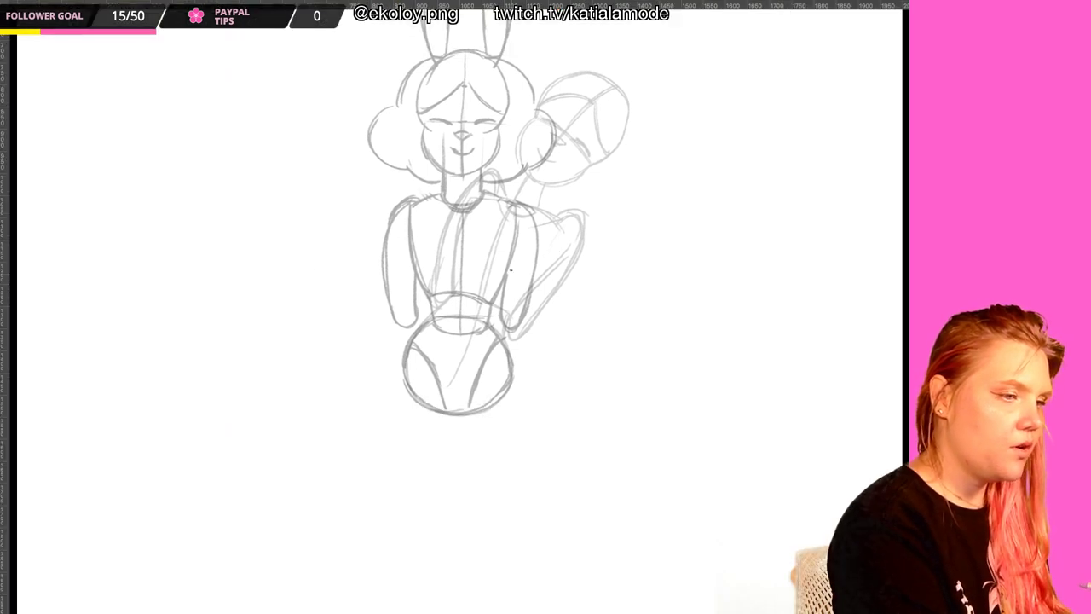
On Layer 4, sketch the opposite-leaning torso's sloping shoulder line, inner side, waist, and outer side down to the hip
drag(501, 284, 518, 323)
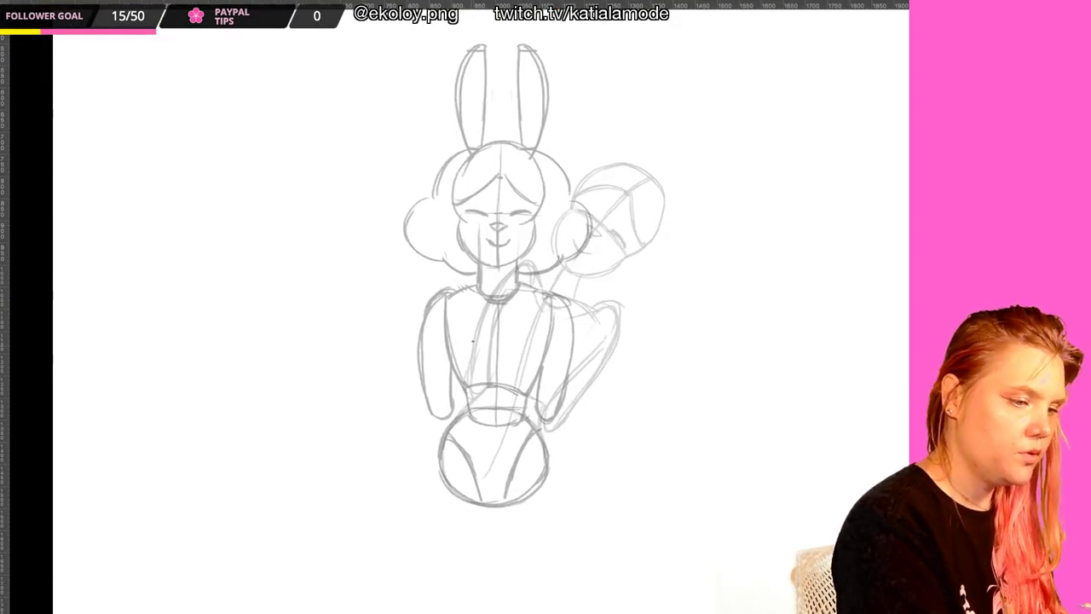
drag(400, 301, 455, 287)
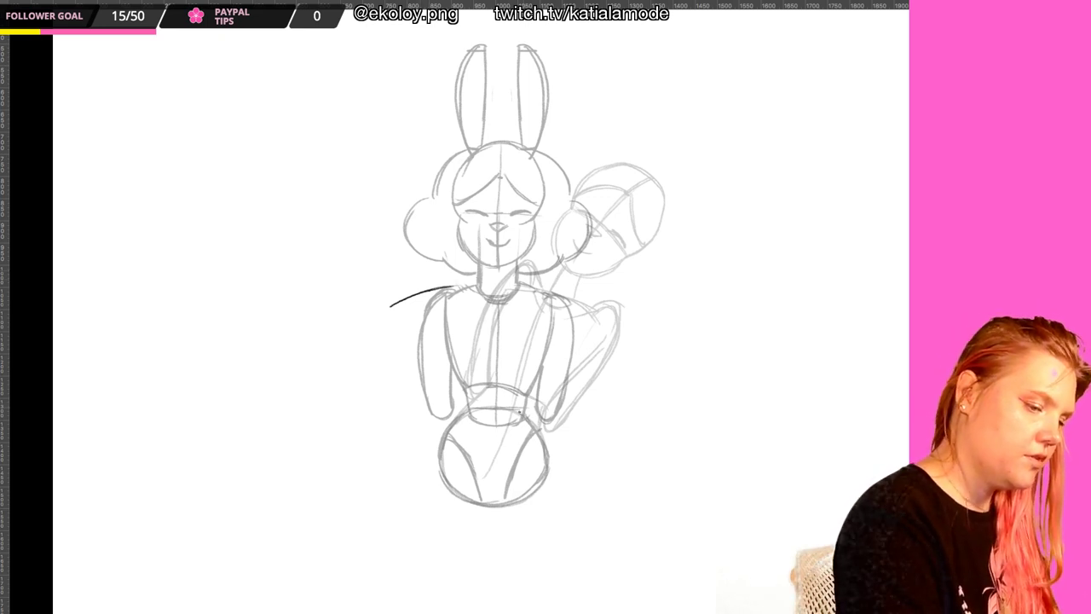
drag(511, 400, 535, 437)
drag(503, 399, 438, 422)
drag(477, 298, 503, 399)
drag(486, 322, 503, 393)
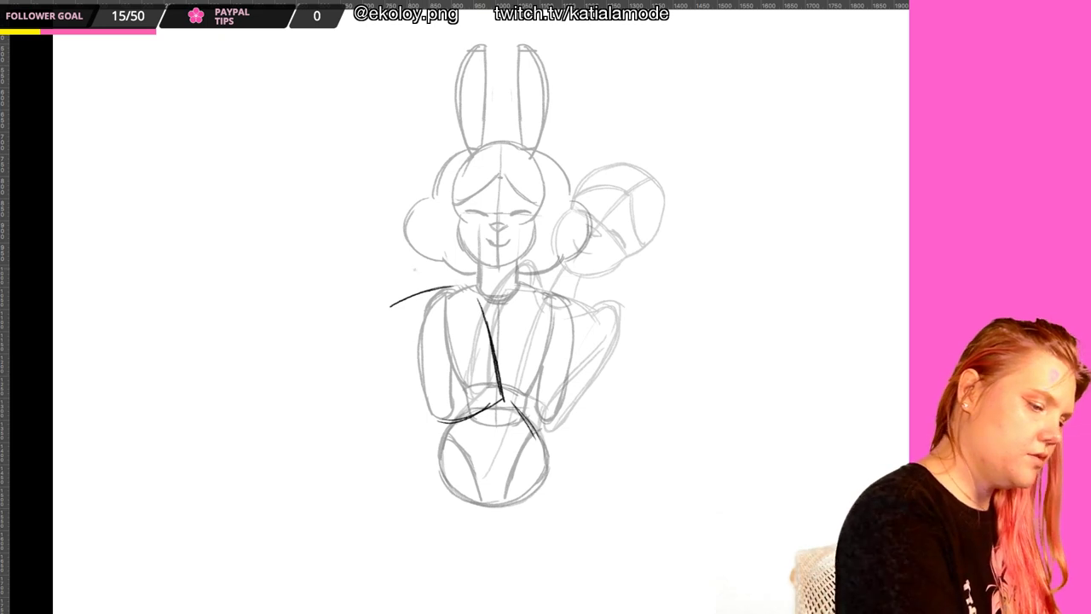
drag(438, 421, 503, 394)
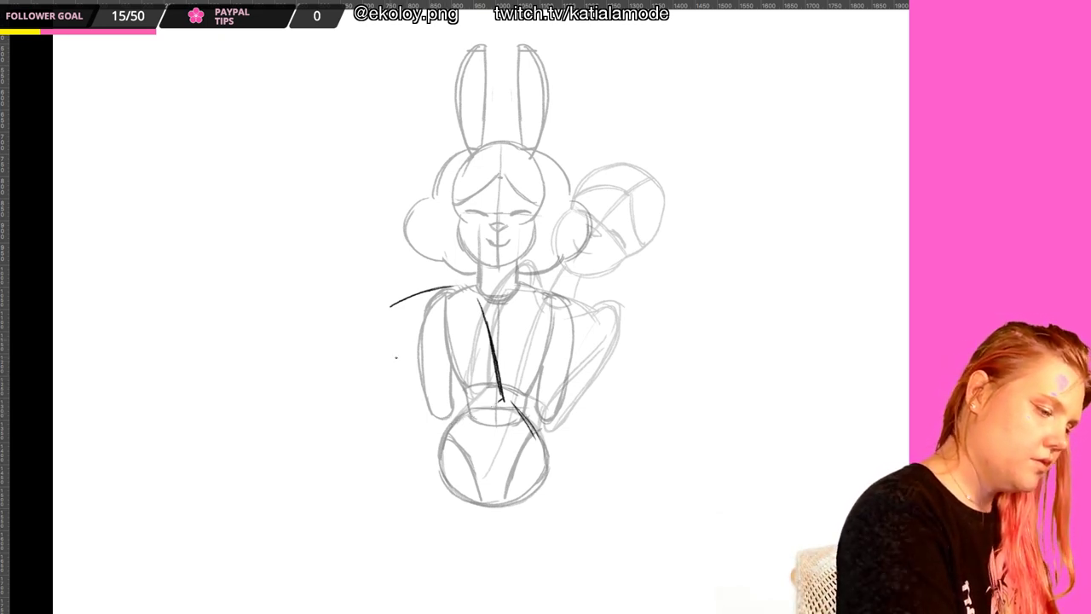
drag(394, 353, 446, 421)
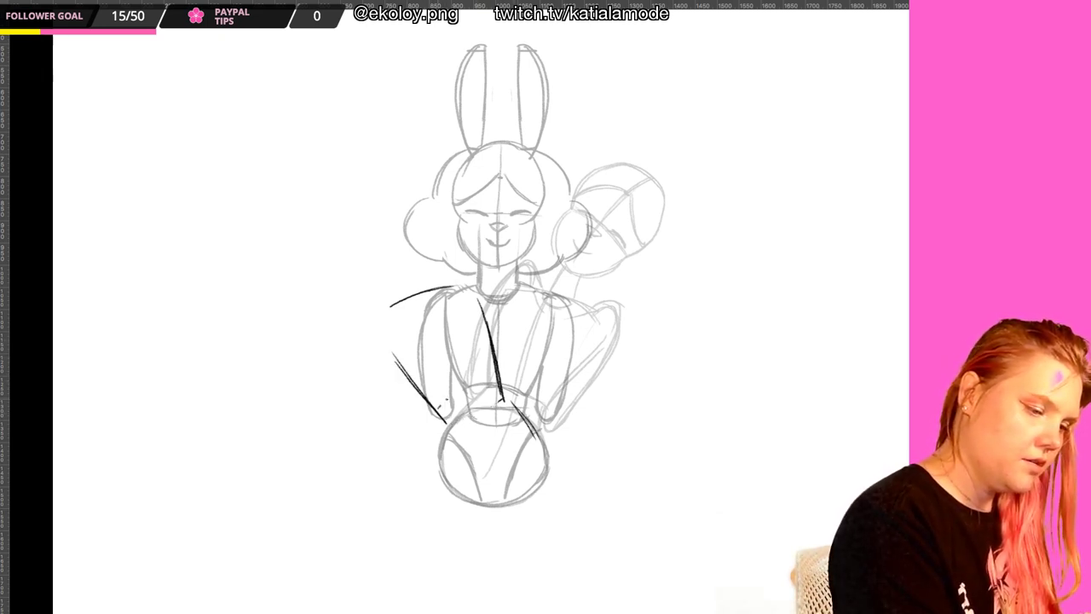
Draw the leaning figure's curved waistband and both outer hip contours along the guide's hip circle
mouse_move(503, 385)
mouse_down()
mouse_move(460, 389)
mouse_move(435, 411)
mouse_move(462, 505)
mouse_up()
mouse_move(445, 428)
mouse_down()
mouse_move(443, 478)
mouse_move(472, 503)
mouse_up()
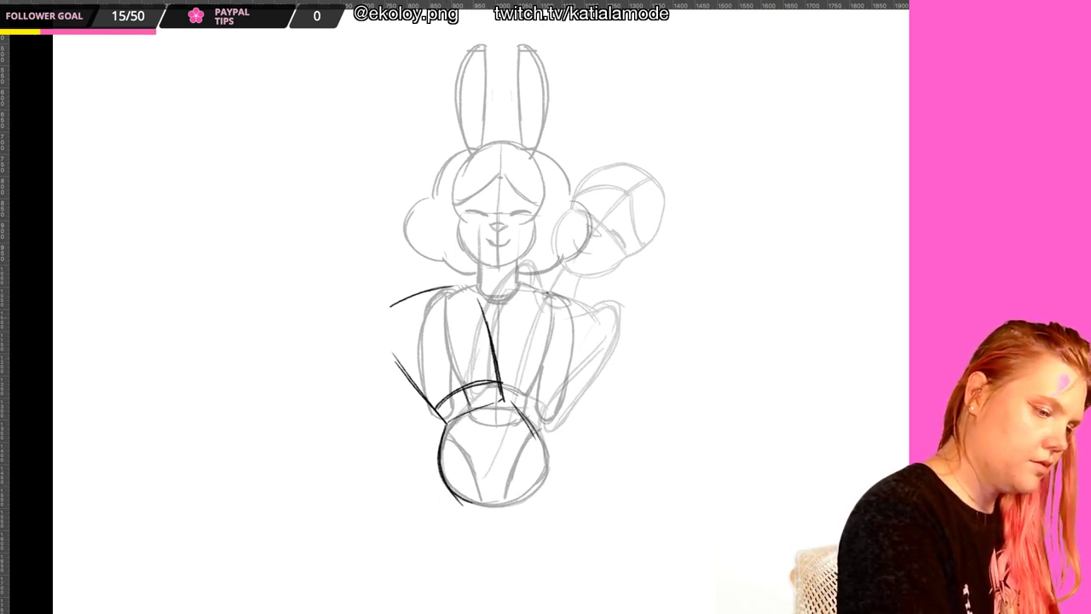
mouse_move(479, 304)
mouse_down()
mouse_move(503, 394)
mouse_move(535, 427)
mouse_up()
drag(504, 392, 547, 479)
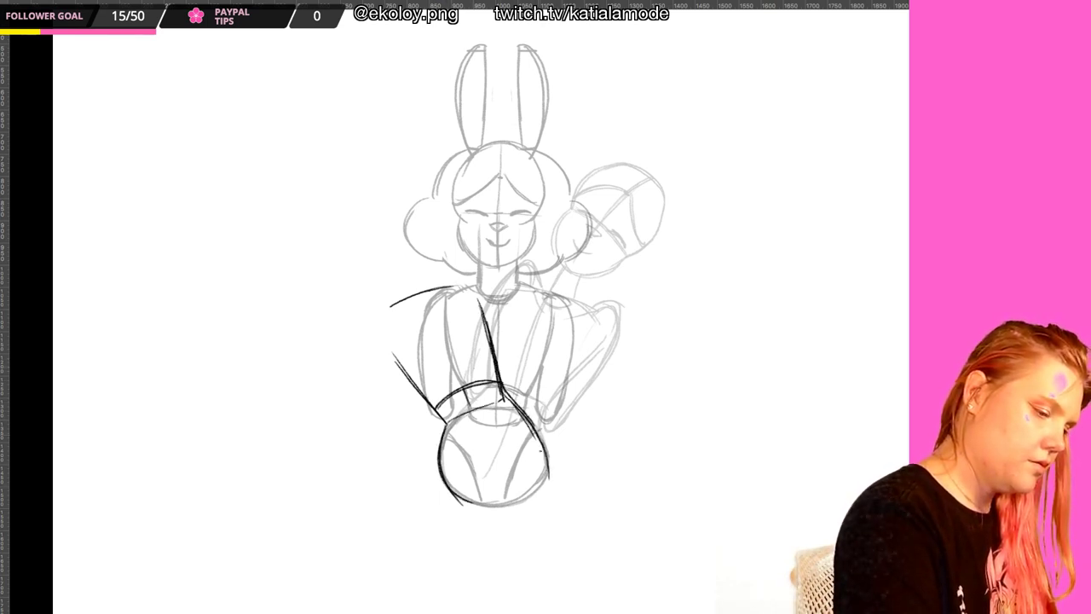
drag(537, 440, 545, 477)
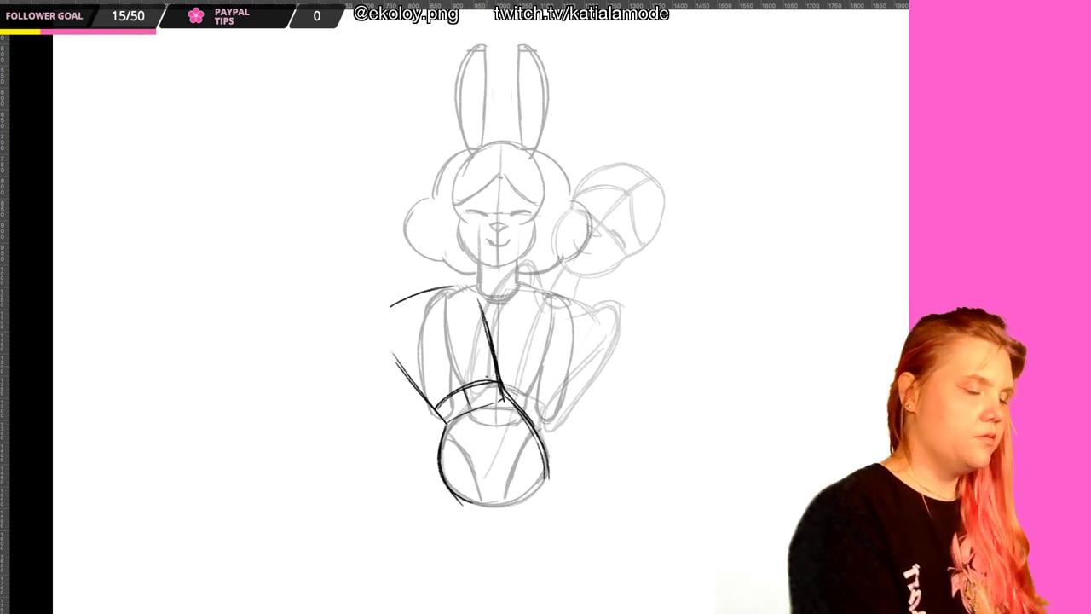
Erase the inner torso and hip line and redraw it as one continuous curve from the neck base to the hip
key(e)
drag(496, 351, 479, 302)
drag(546, 478, 495, 339)
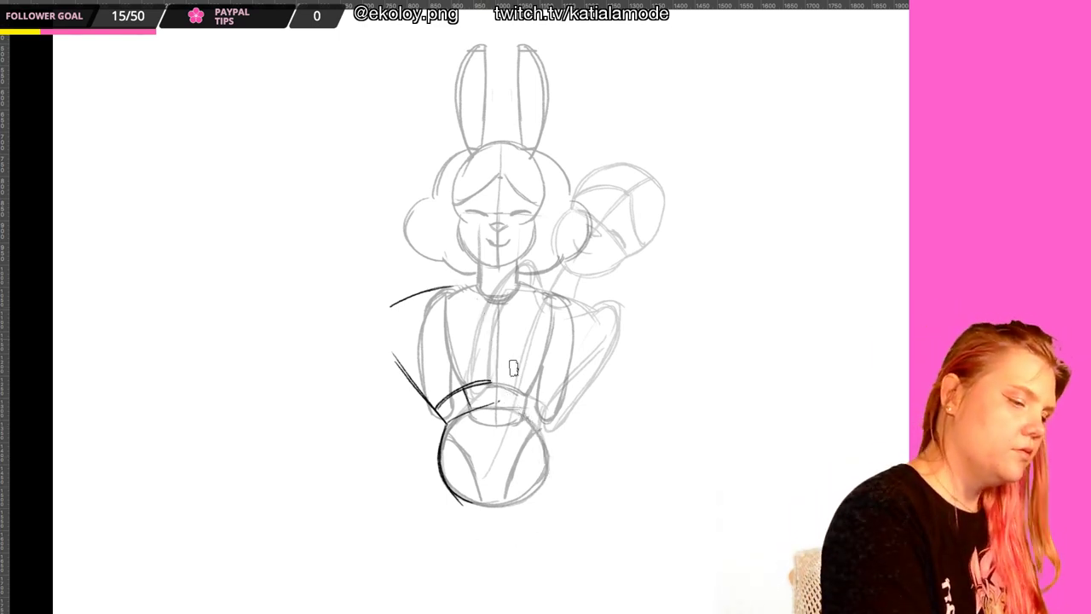
key(b)
drag(478, 293, 503, 384)
drag(482, 302, 545, 475)
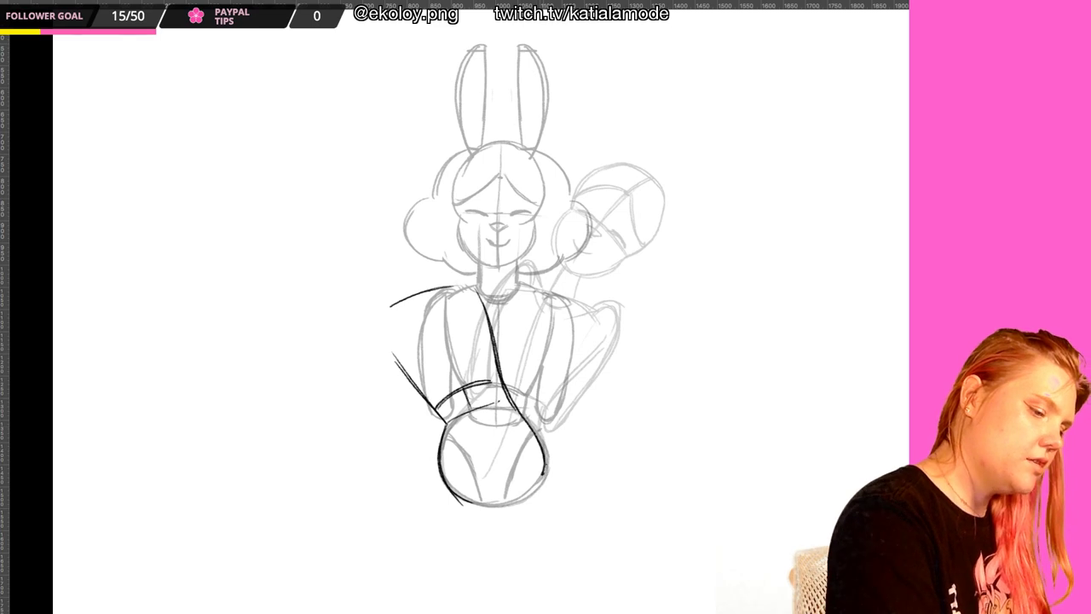
drag(530, 425, 544, 474)
Erase the outer torso side and redraw it as a wider curve running from below the shoulder through the waist to the hip
key(e)
drag(397, 359, 452, 419)
key(b)
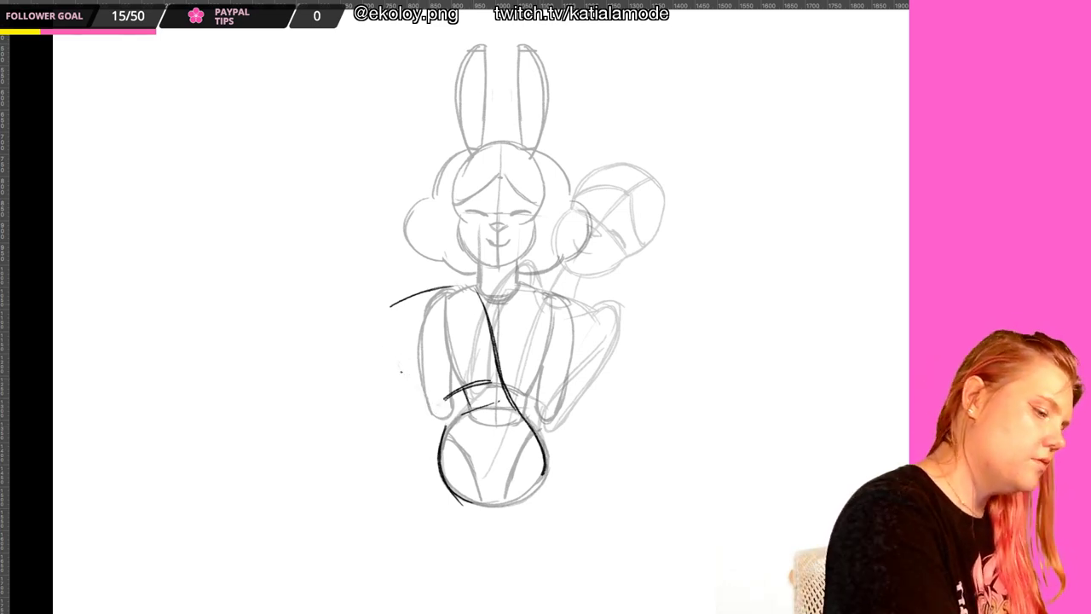
mouse_move(378, 334)
mouse_down()
mouse_move(450, 423)
mouse_move(436, 481)
mouse_up()
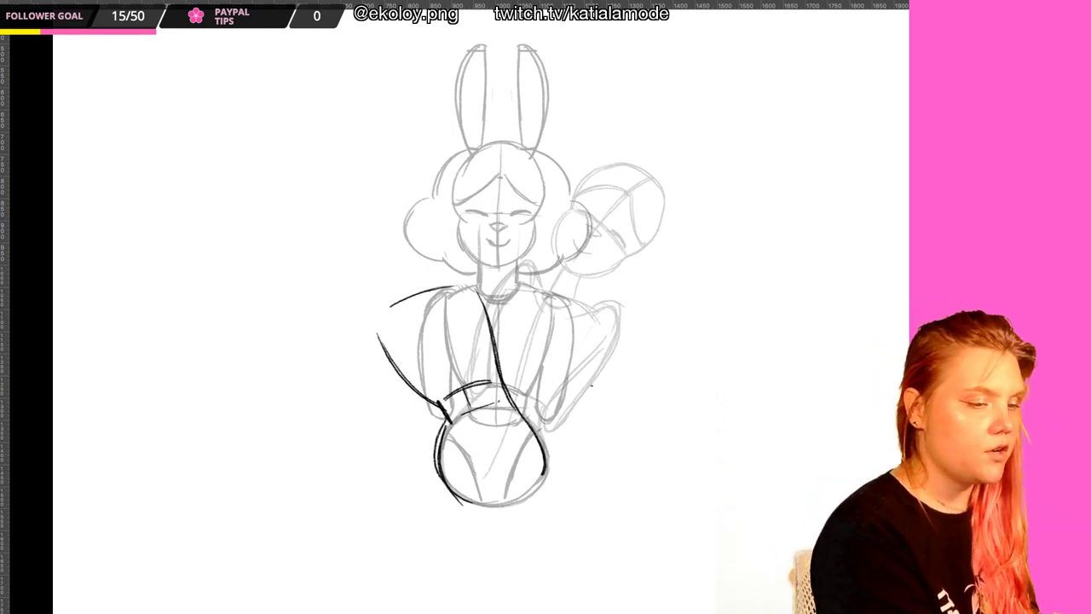
Return to frame 00 and clean up Layer 3's leaning figure, erasing and redrawing the arm and torso lines beside the waist
key(Tab)
drag(327, 455, 290, 459)
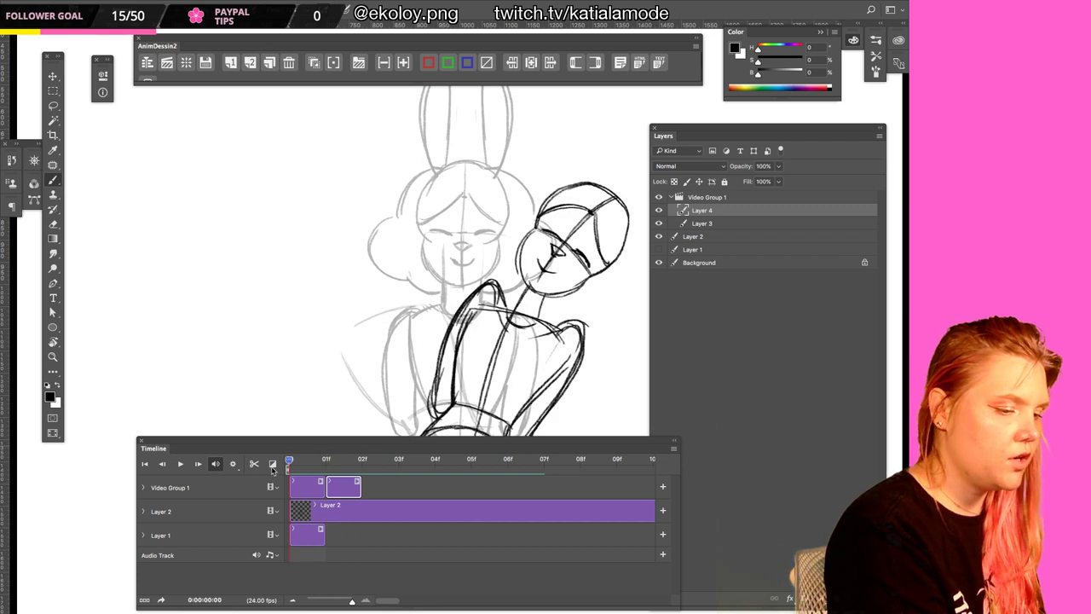
click(619, 377)
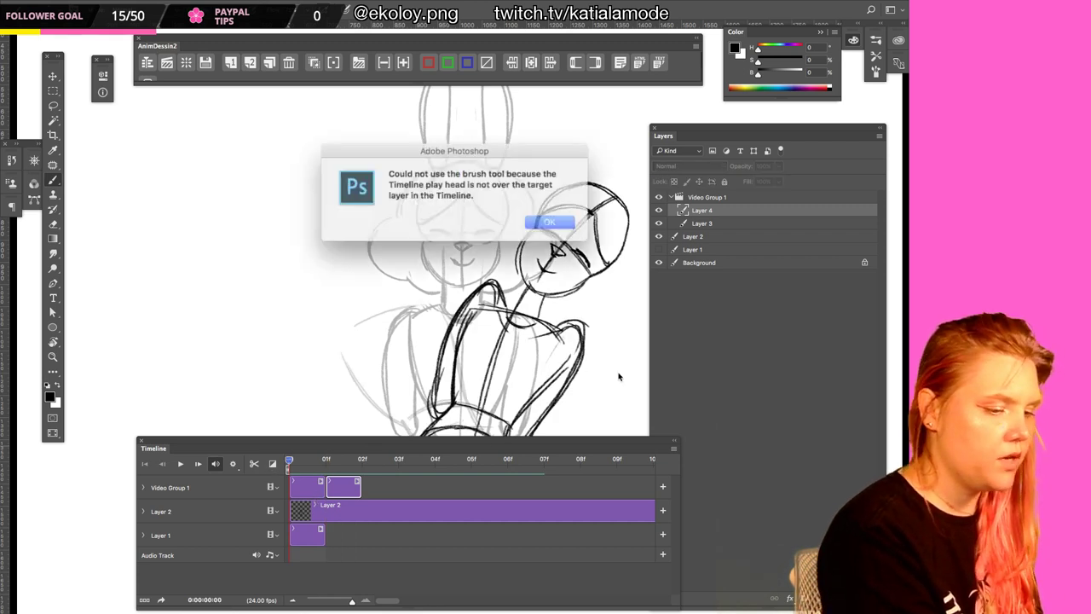
click(547, 222)
click(311, 490)
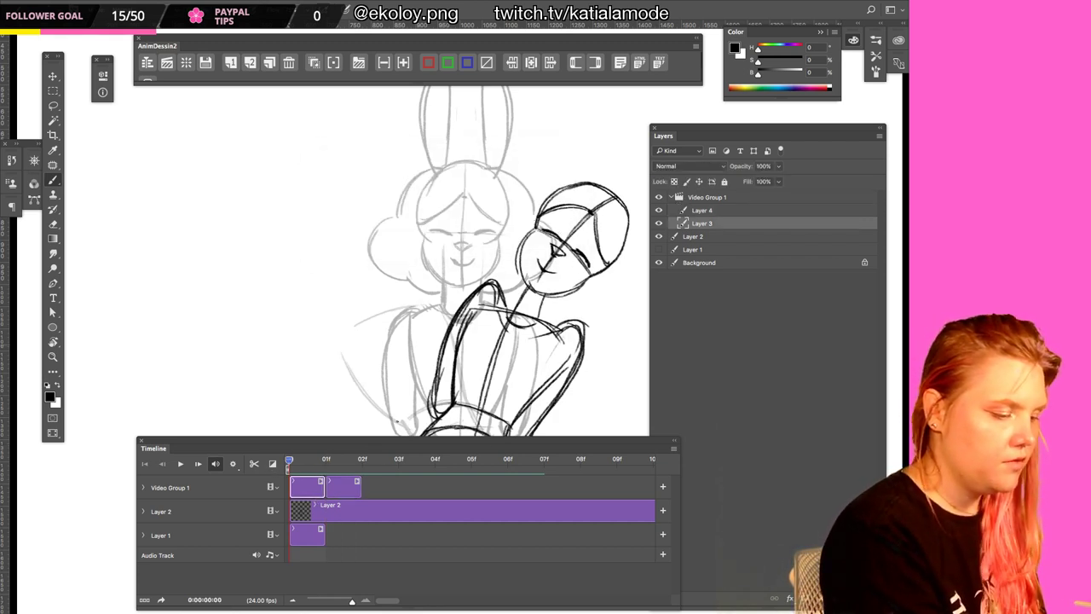
key(e)
mouse_move(460, 385)
mouse_down()
mouse_move(454, 411)
mouse_move(454, 380)
mouse_up()
key(b)
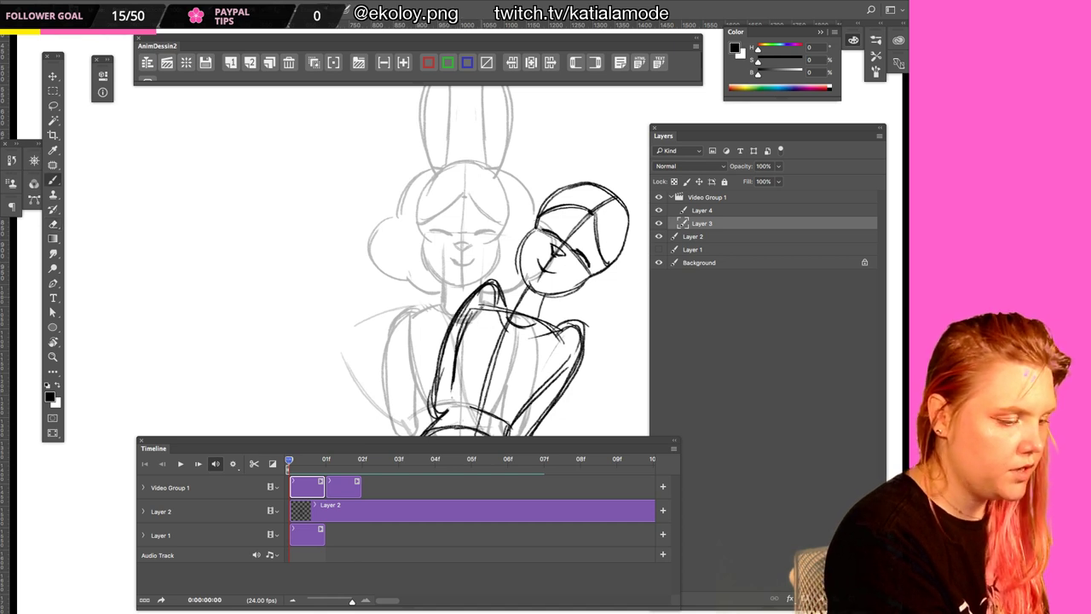
drag(555, 365, 545, 272)
drag(500, 332, 503, 397)
drag(530, 300, 503, 330)
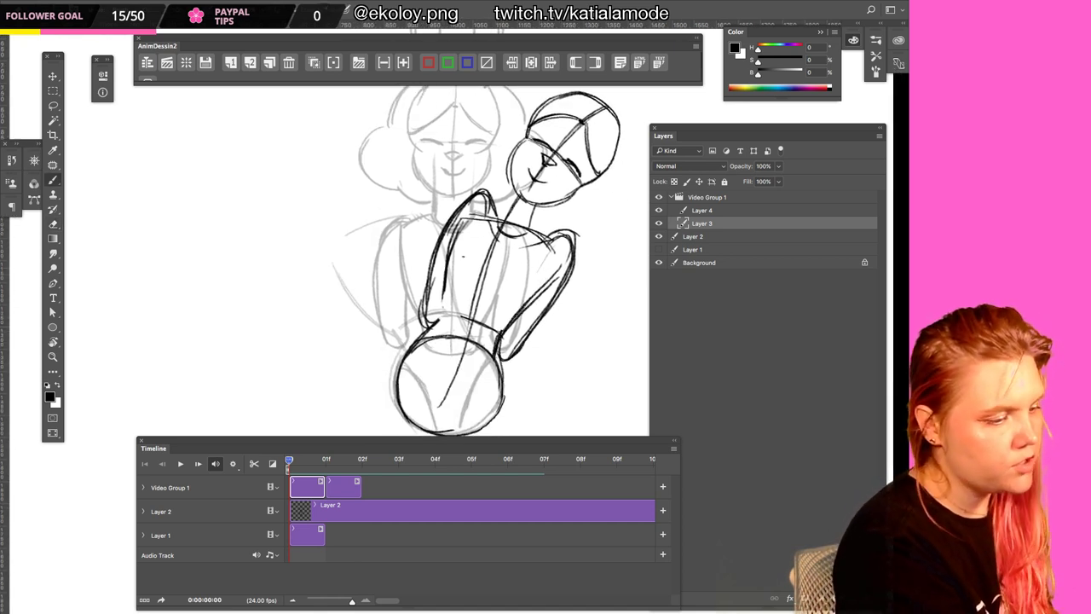
mouse_move(472, 220)
mouse_down()
mouse_move(442, 310)
mouse_move(398, 387)
mouse_up()
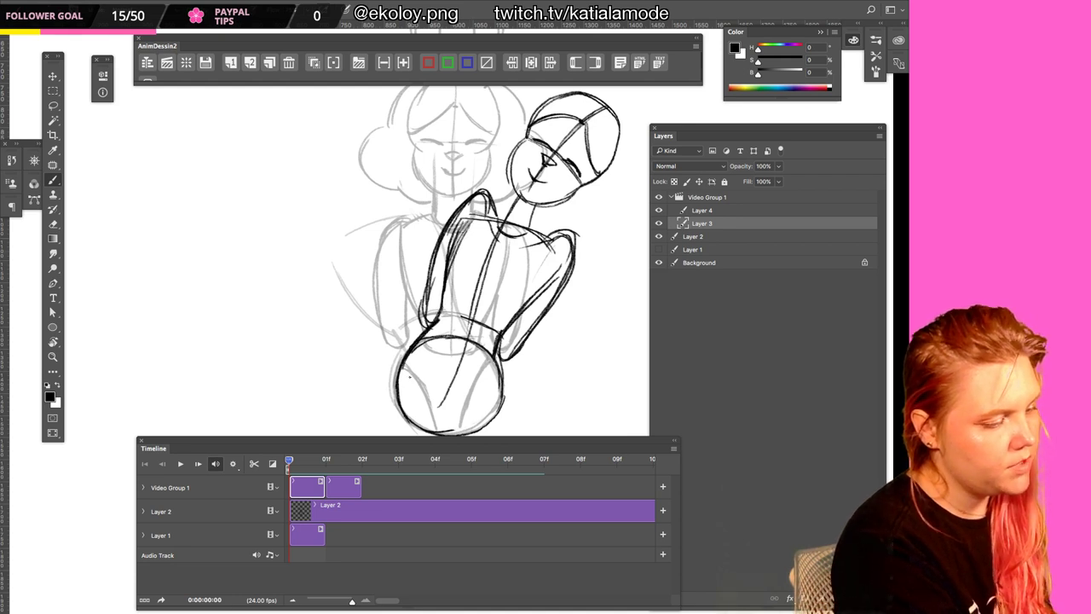
At frame 01 on Layer 4, extend the shoulder contour and draw the collar curve with two short neck lines
click(342, 459)
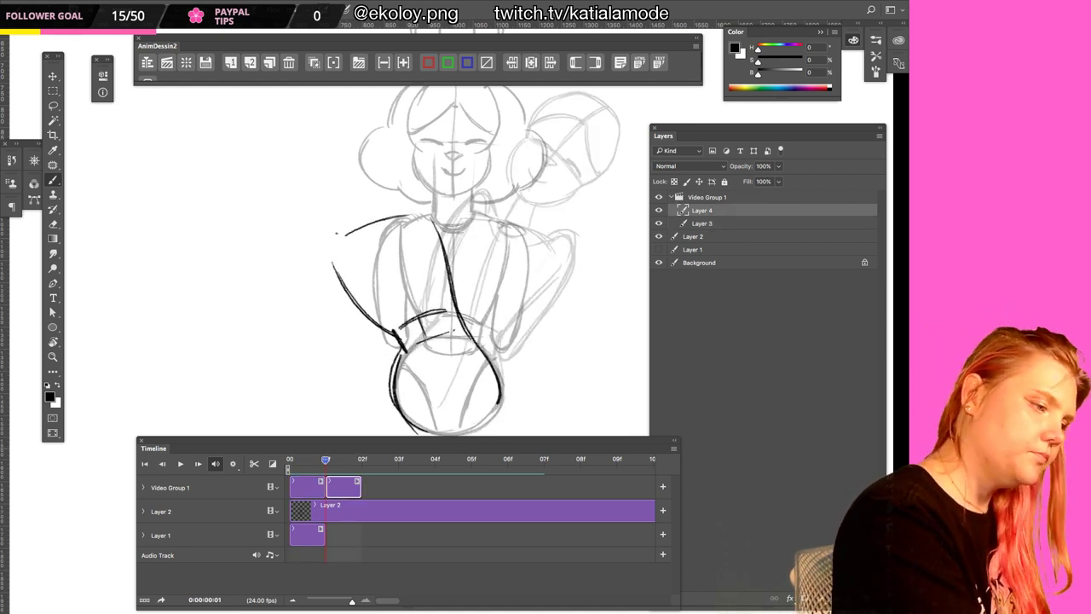
mouse_move(424, 212)
mouse_down()
mouse_move(330, 254)
mouse_move(395, 239)
mouse_move(397, 223)
mouse_move(367, 232)
mouse_up()
key(f)
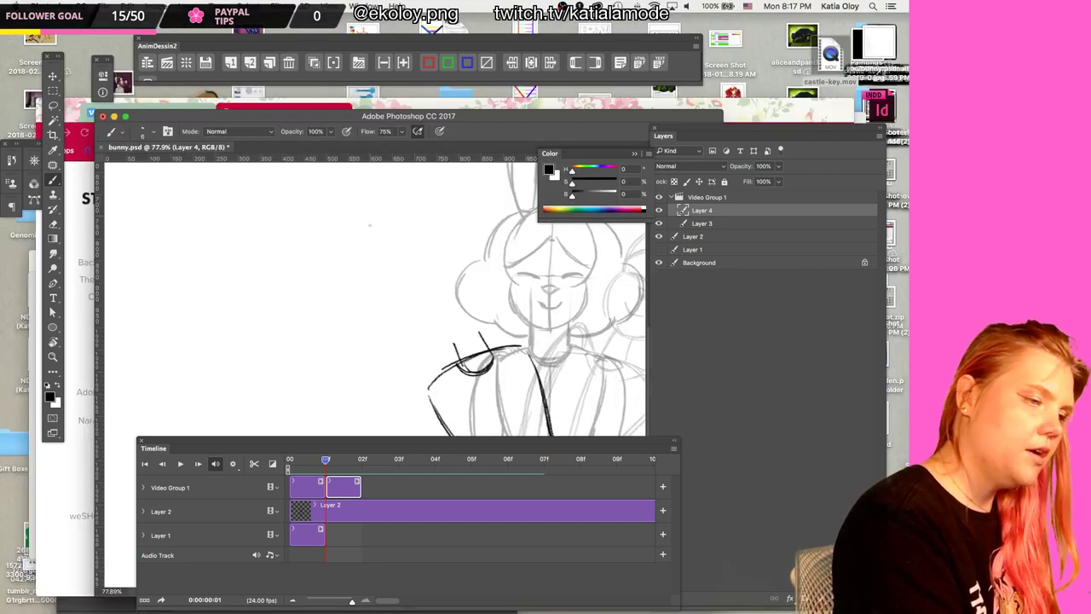
Preview the animation with the panels hidden, checking how the two leaning poses play
key(f)
key(space)
key(Tab)
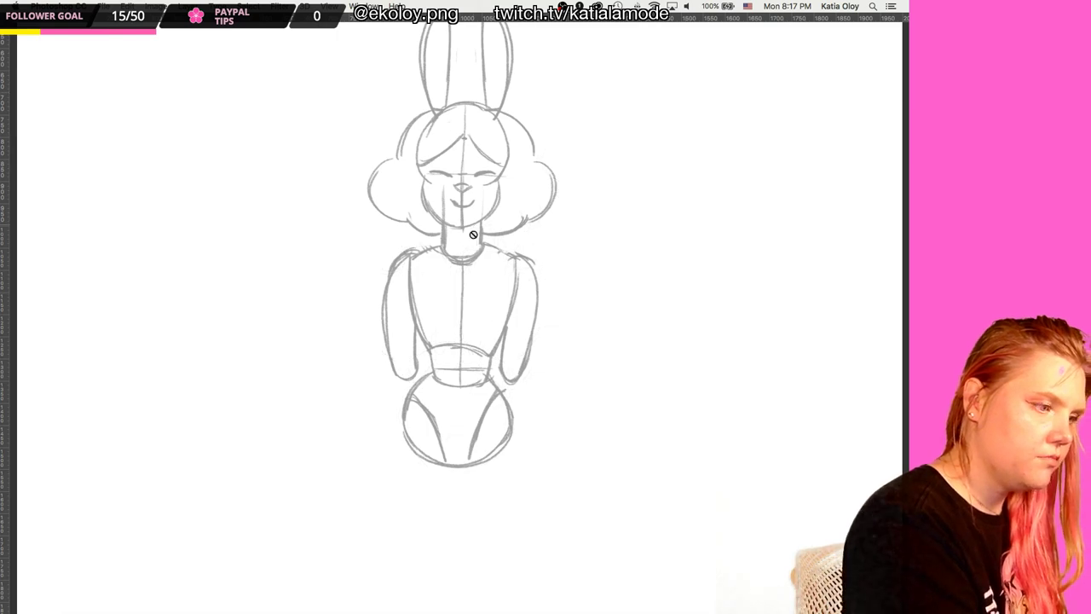
key(f)
key(f)
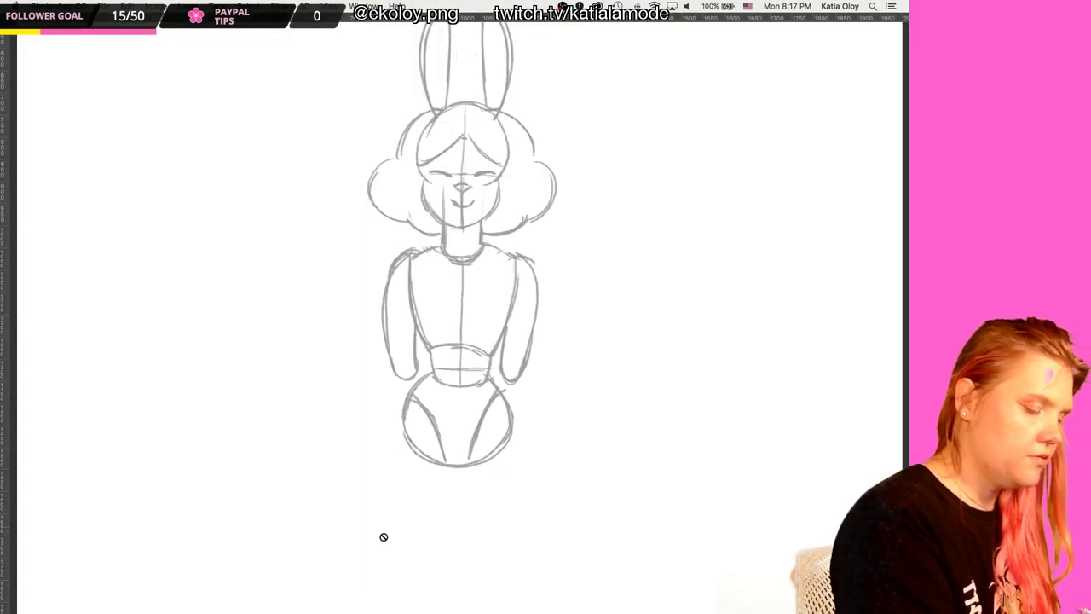
key(f)
key(Tab)
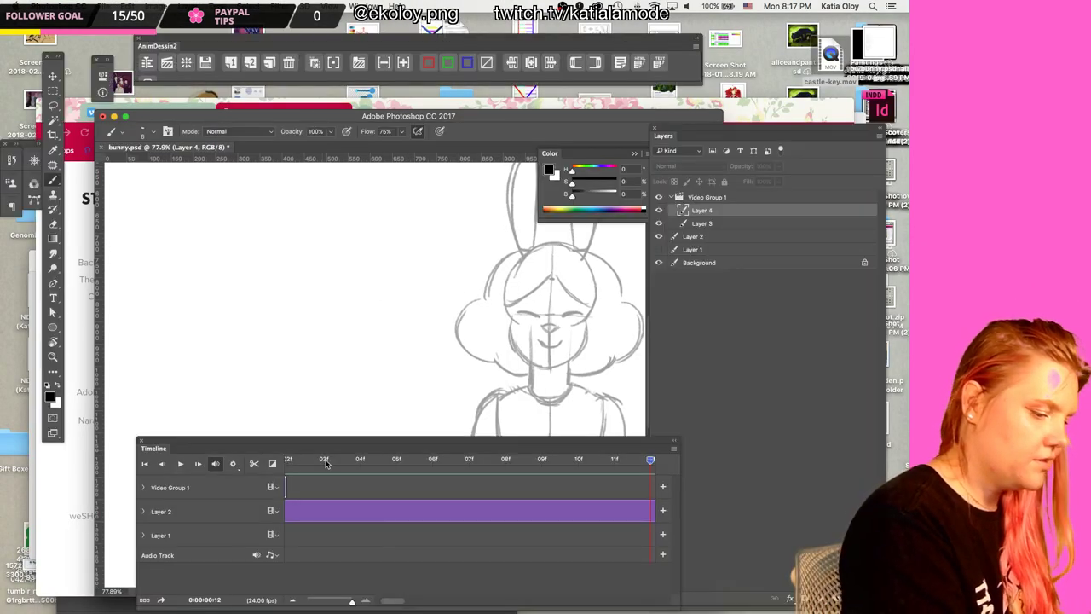
Shorten the Layer 2 guide clip on the timeline so it ends at 02f
drag(325, 462, 182, 485)
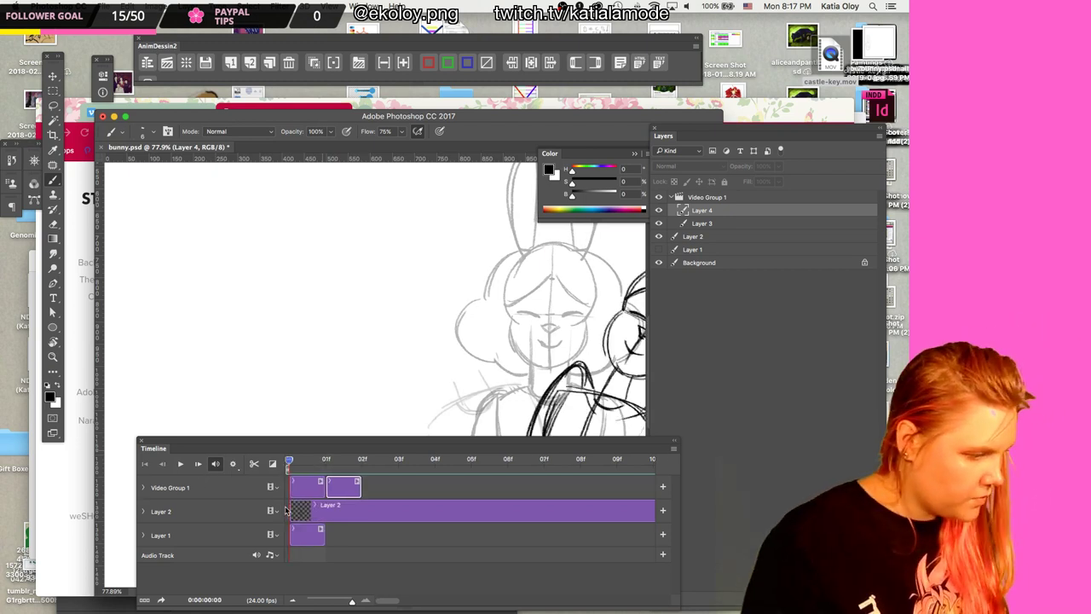
click(162, 510)
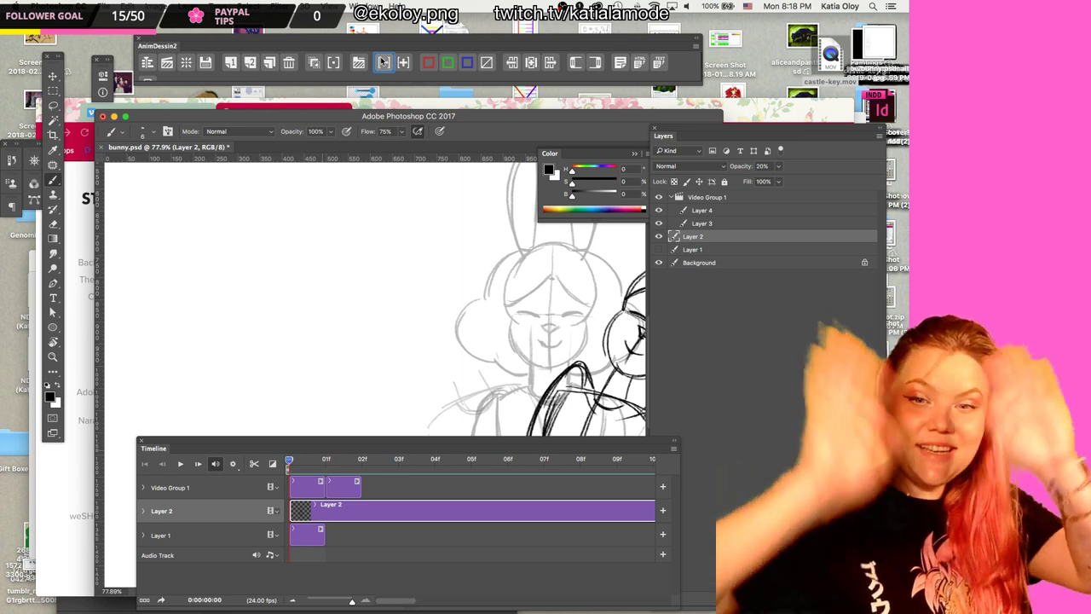
click(383, 62)
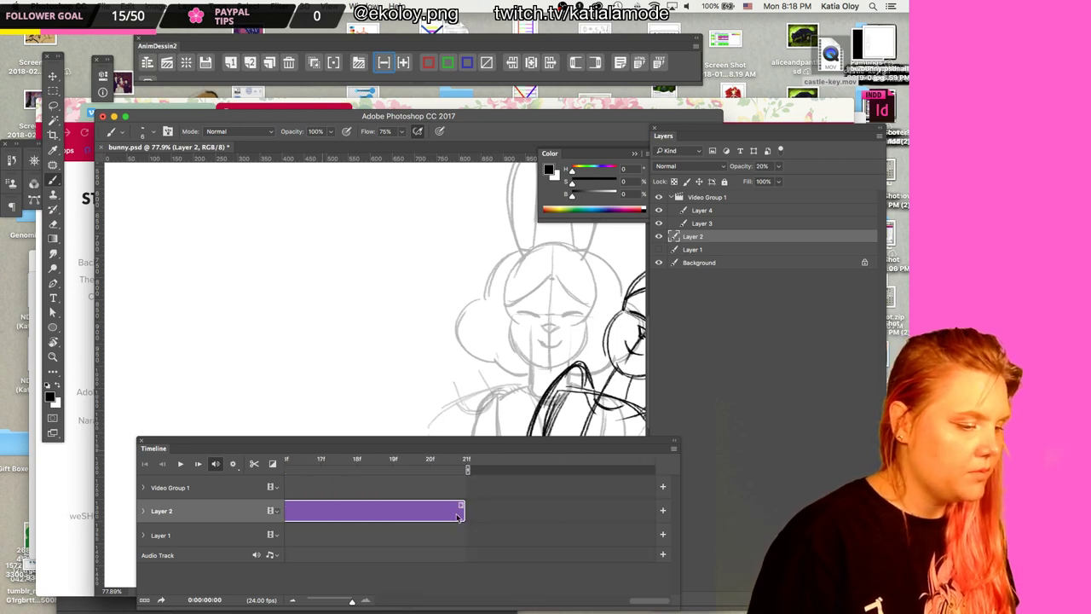
drag(464, 514, 362, 511)
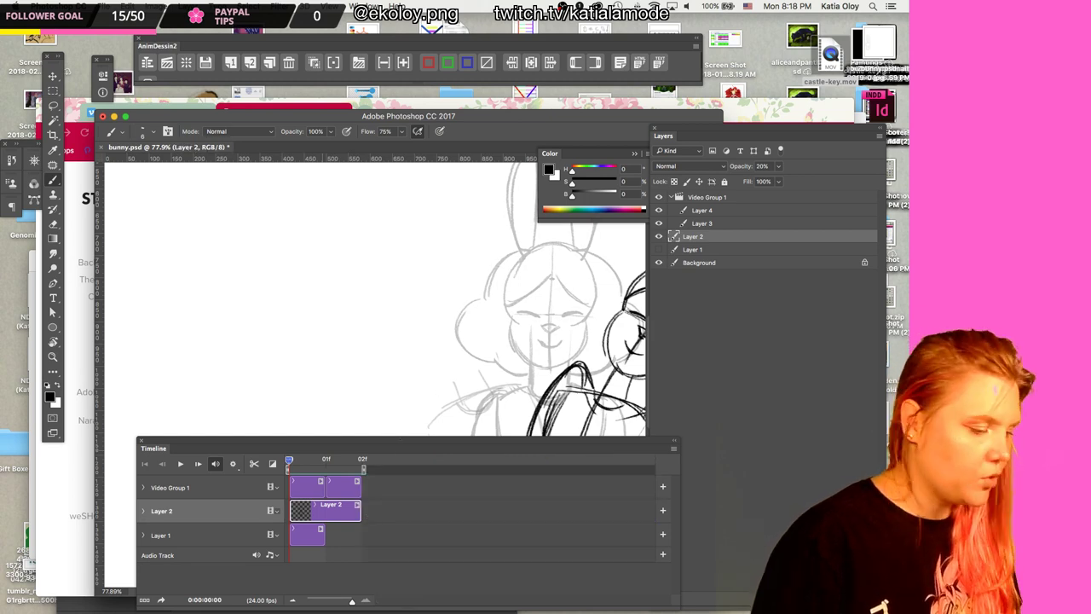
Switch the document to full-screen view with the menu bar and select the Layer 4 clip at frame 01
drag(482, 281, 338, 276)
key(f)
drag(454, 265, 435, 278)
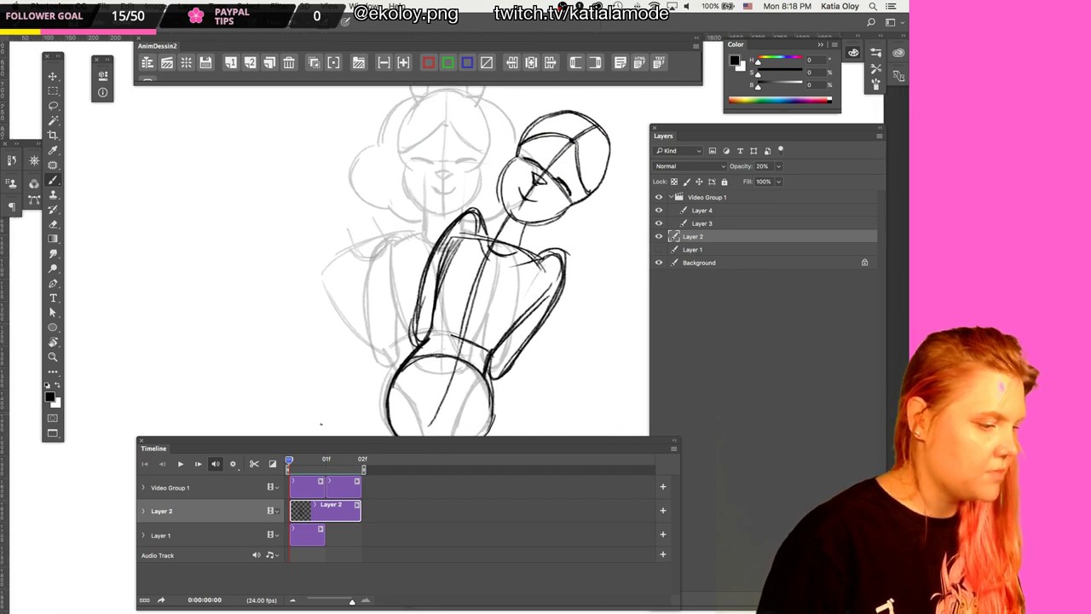
click(327, 459)
click(336, 490)
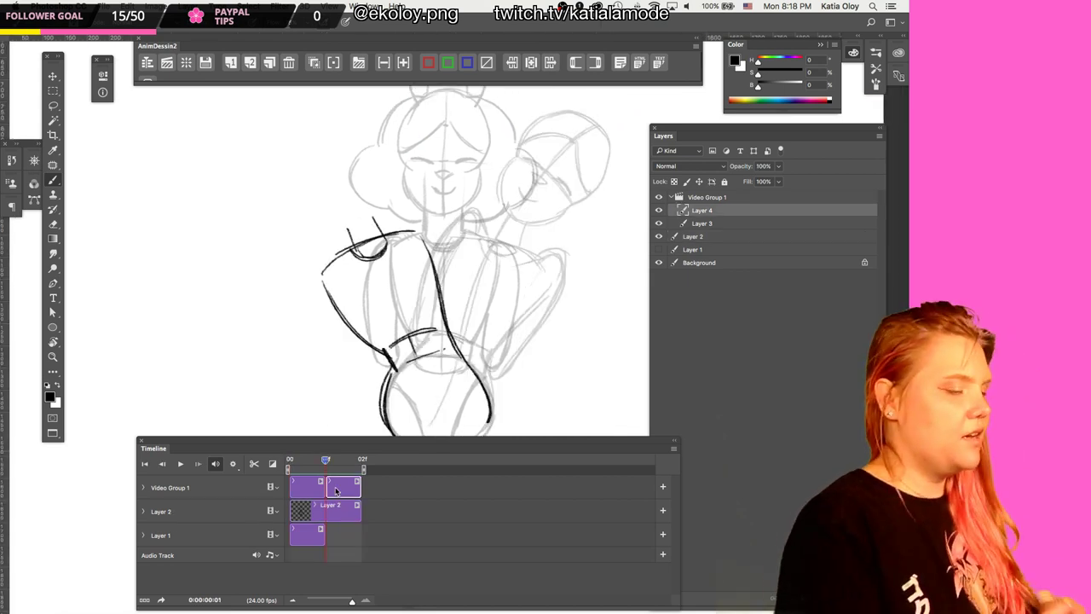
key(space)
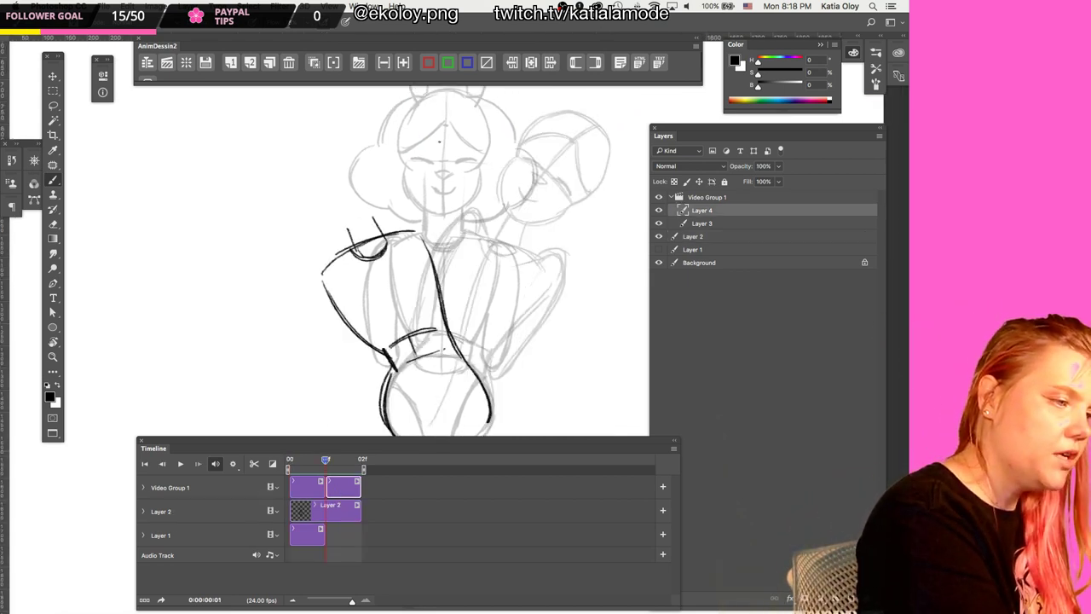
key(space)
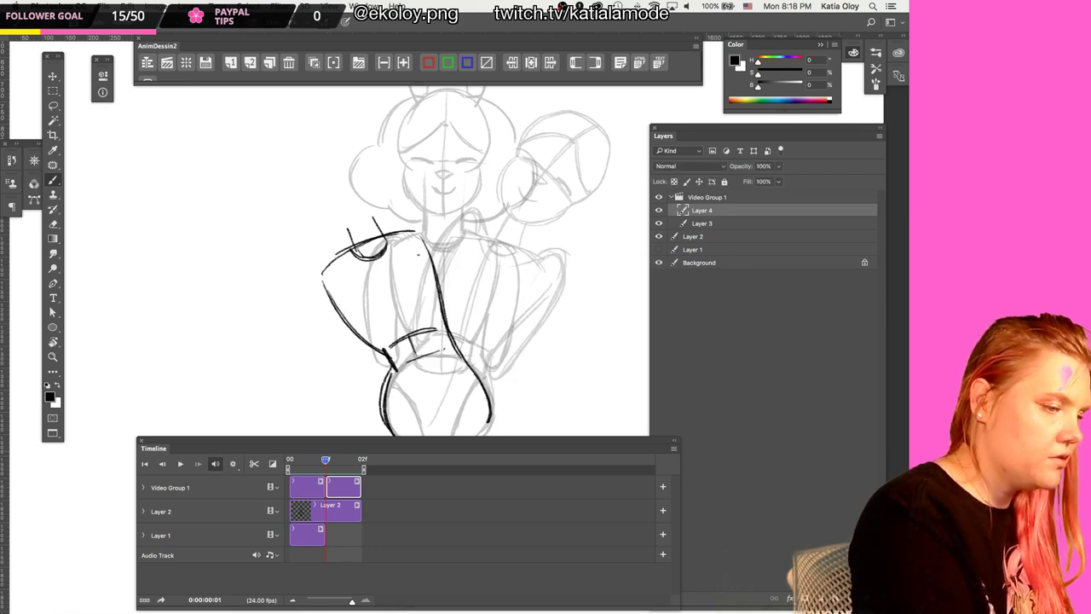
Trace the head's full outline on Layer 4 over the centred guide's cranium, cheeks, and chin
key(z)
drag(446, 177, 470, 168)
key(Tab)
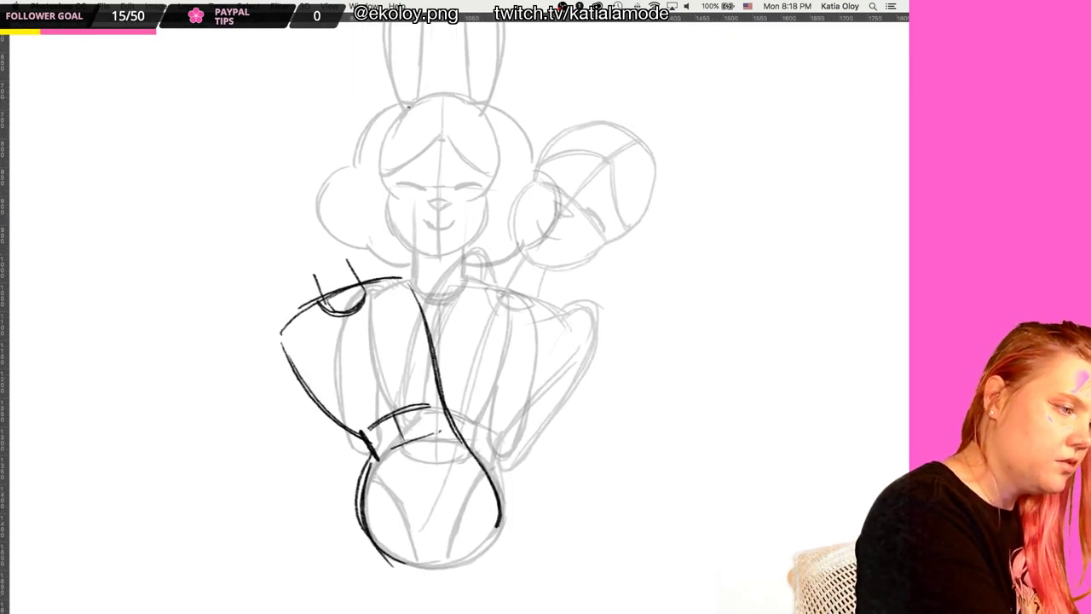
drag(385, 170, 391, 204)
drag(395, 227, 421, 253)
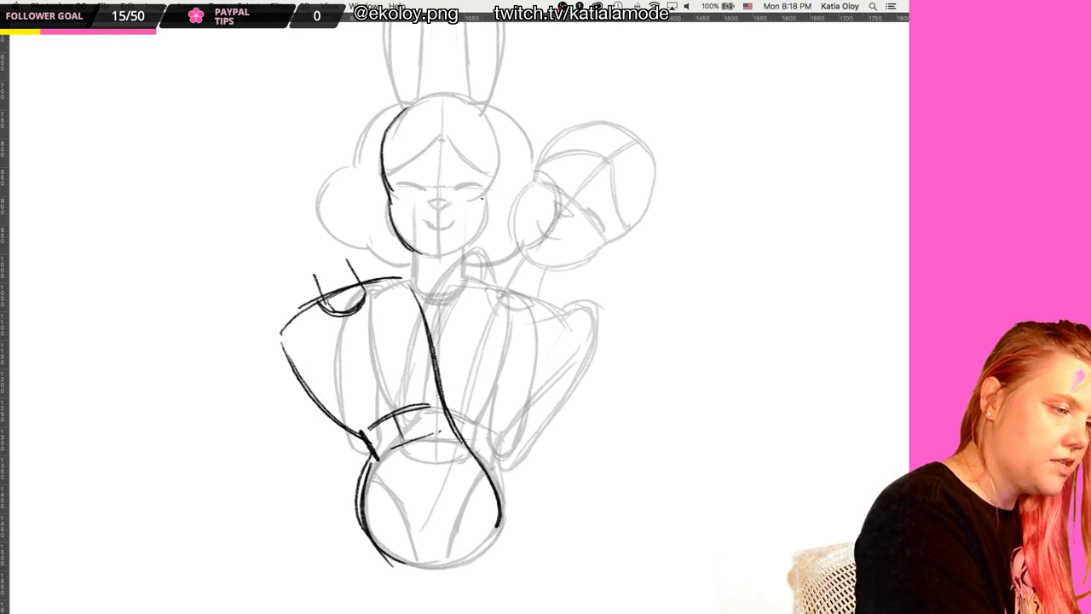
mouse_move(498, 165)
mouse_down()
mouse_move(472, 243)
mouse_move(456, 253)
mouse_up()
mouse_move(395, 111)
mouse_down()
mouse_move(457, 94)
mouse_move(493, 118)
mouse_move(499, 171)
mouse_up()
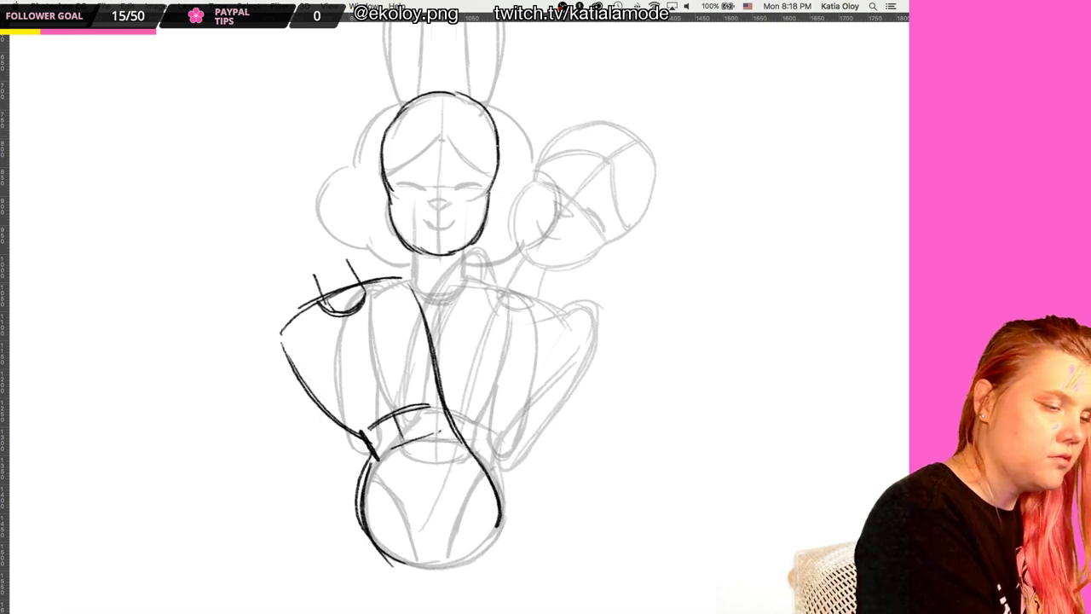
Move the traced head outline onto the neck of the leaning torso and rotate it to follow the neck's tilt
key(super+t)
key(l)
mouse_move(386, 244)
mouse_down()
mouse_move(506, 246)
mouse_move(382, 240)
mouse_up()
key(v)
drag(472, 172, 340, 201)
key(super+t)
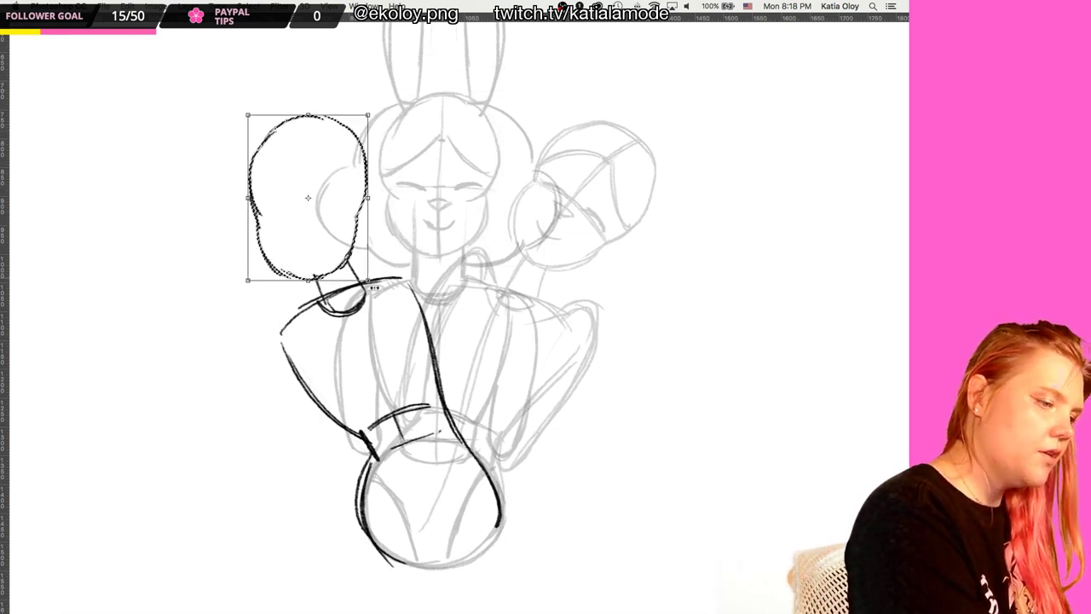
drag(381, 284, 429, 226)
drag(362, 247, 376, 224)
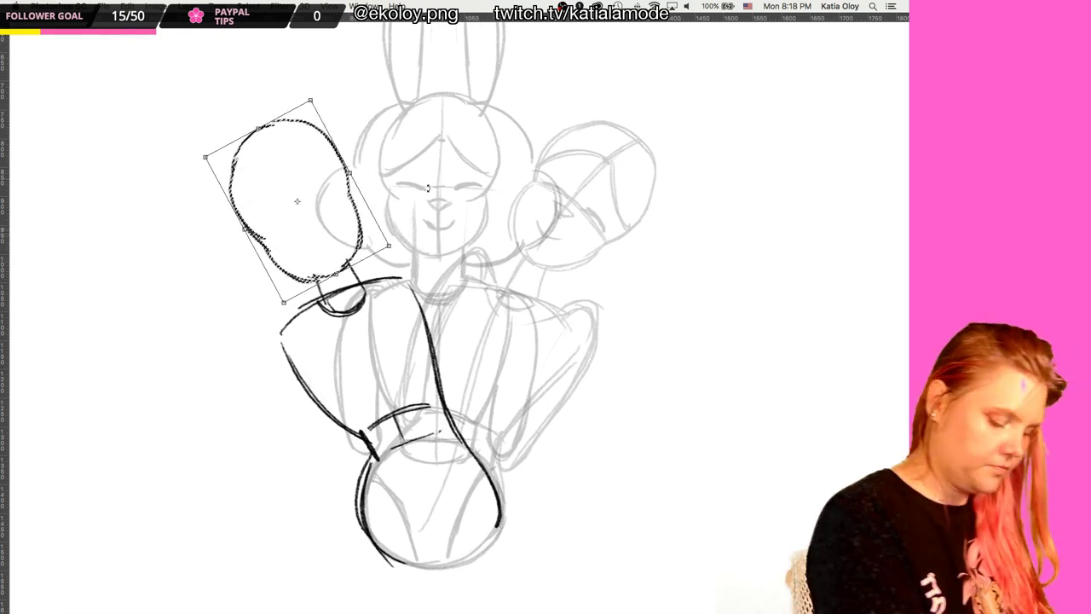
key(Return)
key(super+d)
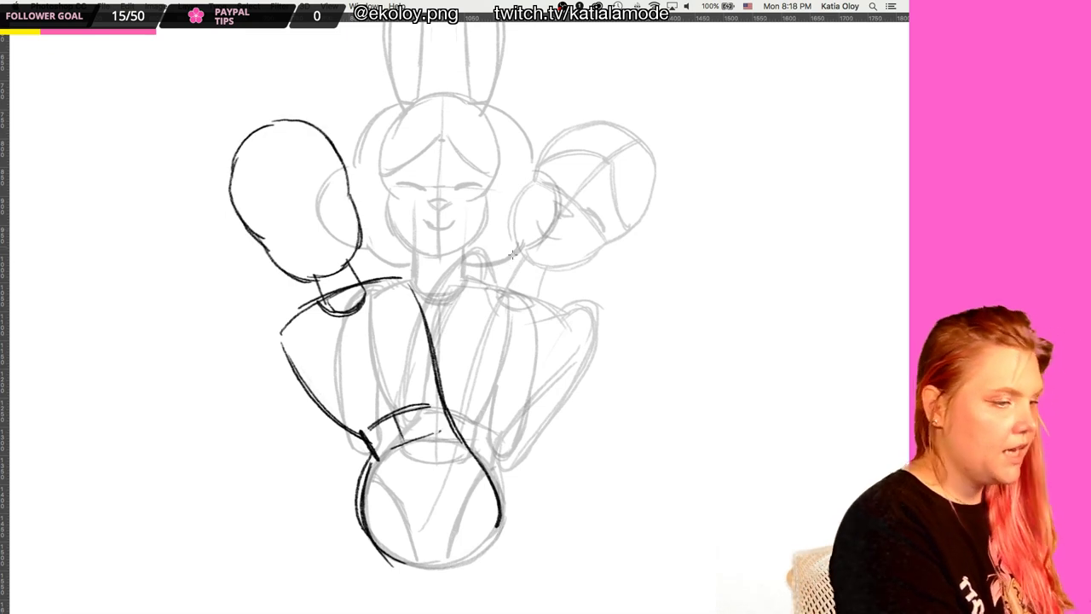
Draw the tilted head's centre line, closed eyes, nose, smiling mouth, and parted hairline
drag(293, 209, 347, 193)
mouse_move(266, 231)
mouse_down()
mouse_move(339, 189)
mouse_move(271, 226)
mouse_move(288, 215)
mouse_up()
drag(277, 150, 332, 261)
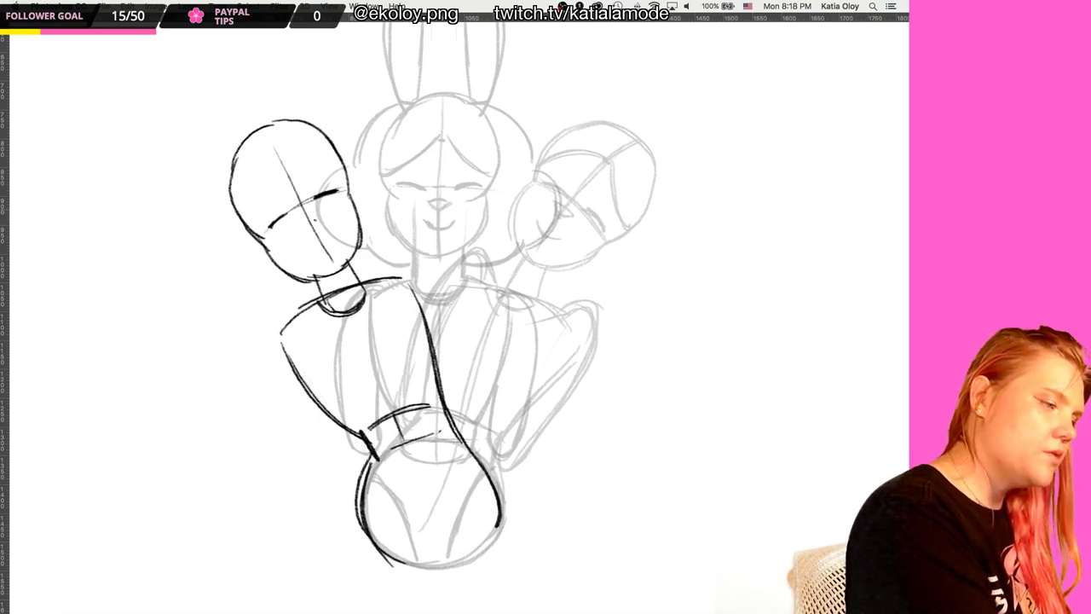
mouse_move(307, 225)
mouse_down()
mouse_move(317, 246)
mouse_move(330, 232)
mouse_move(309, 246)
mouse_move(315, 213)
mouse_up()
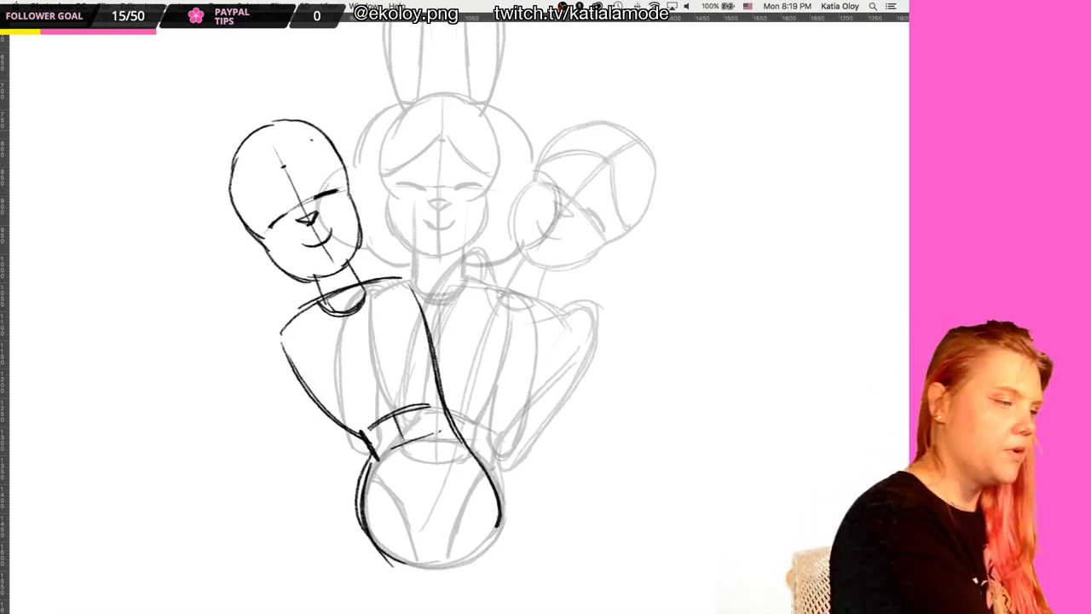
mouse_move(250, 227)
mouse_down()
mouse_move(277, 175)
mouse_move(253, 228)
mouse_up()
drag(287, 157, 346, 183)
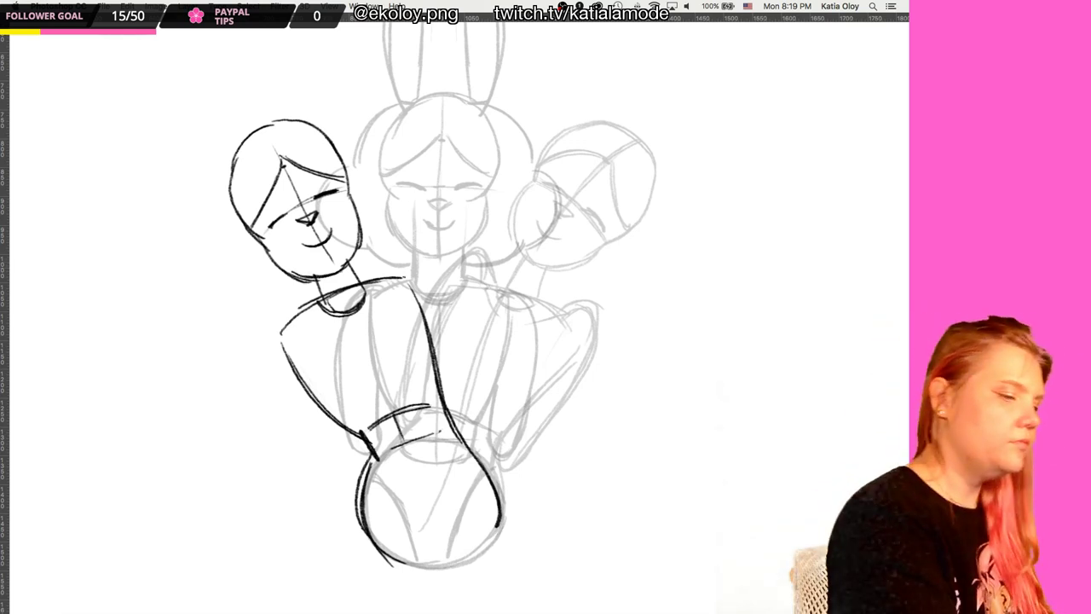
Draw both arms of the leaning pose from the rounded shoulders down toward the waist
drag(407, 279, 421, 328)
mouse_move(378, 279)
mouse_down()
mouse_move(385, 260)
mouse_move(418, 283)
mouse_up()
mouse_move(411, 261)
mouse_down()
mouse_move(379, 264)
mouse_move(374, 283)
mouse_move(384, 266)
mouse_move(423, 271)
mouse_move(469, 416)
mouse_up()
key(super+z)
key(super+z)
drag(430, 290, 475, 442)
mouse_move(303, 307)
mouse_down()
mouse_move(283, 388)
mouse_move(310, 423)
mouse_up()
mouse_move(300, 302)
mouse_down()
mouse_move(312, 425)
mouse_move(336, 457)
mouse_up()
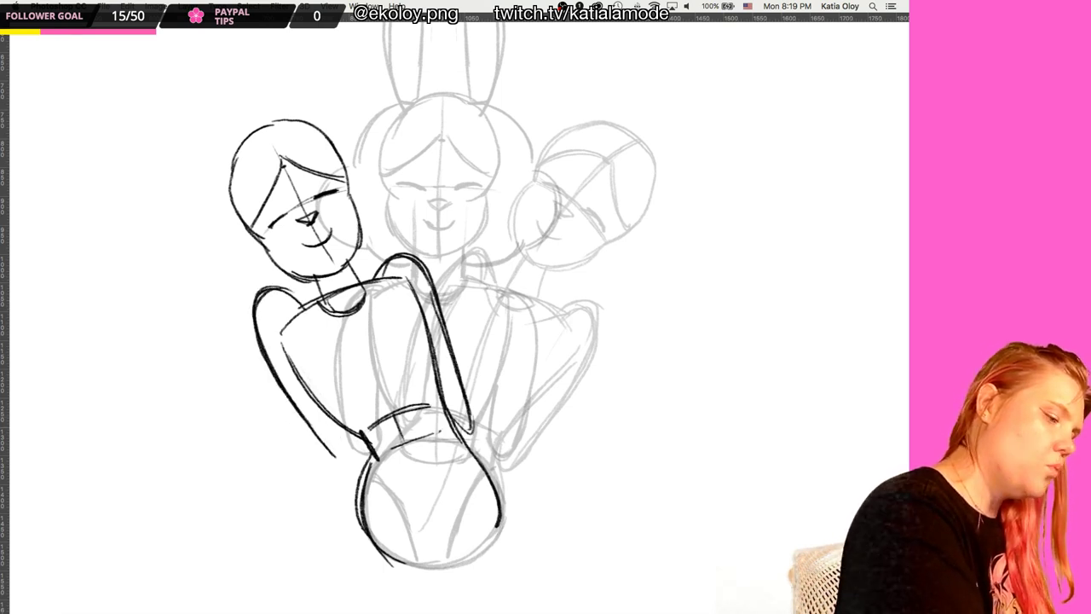
mouse_move(261, 341)
mouse_down()
mouse_move(356, 474)
mouse_move(362, 443)
mouse_up()
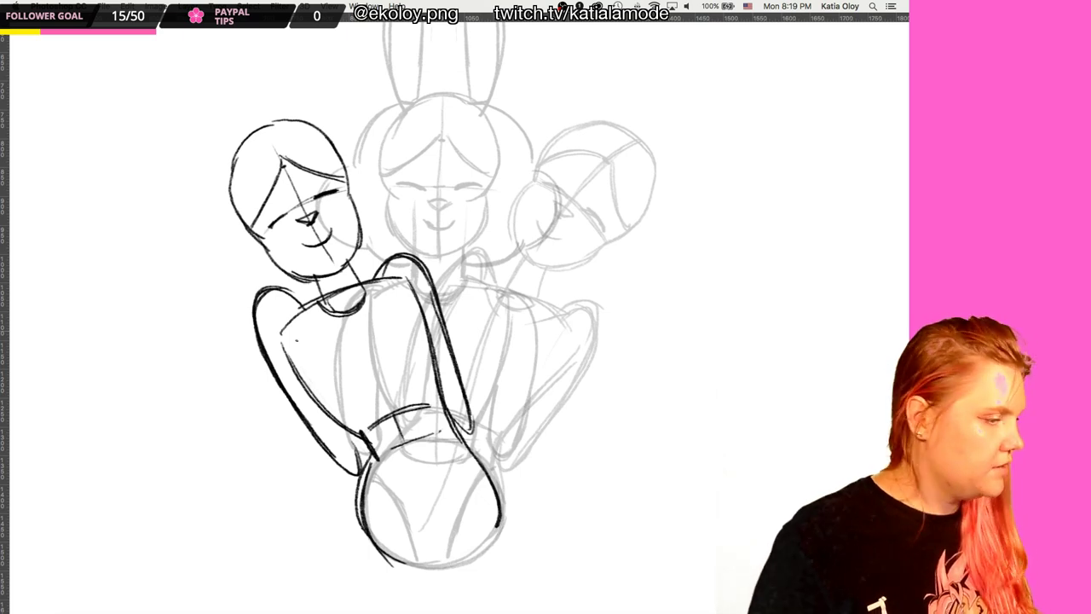
Bring back the panels and hide the centred Layer 2 guide
key(Tab)
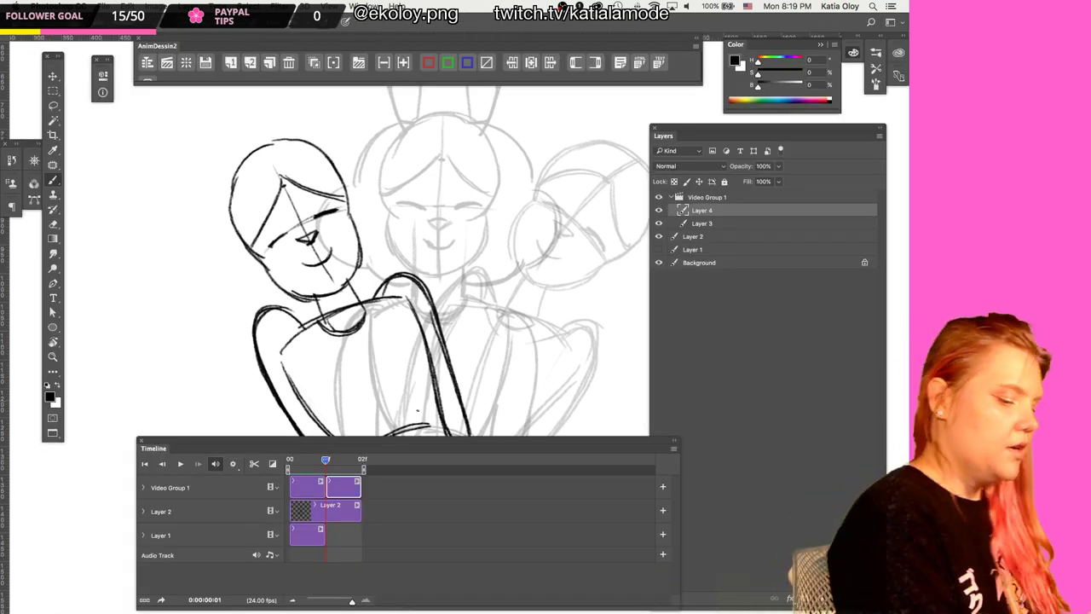
click(333, 519)
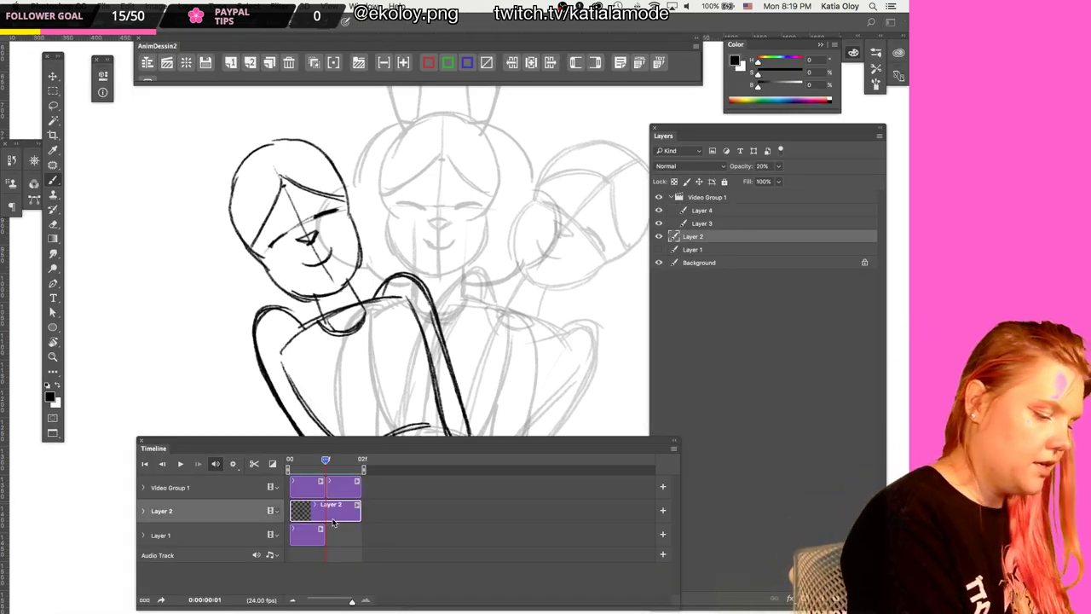
click(658, 236)
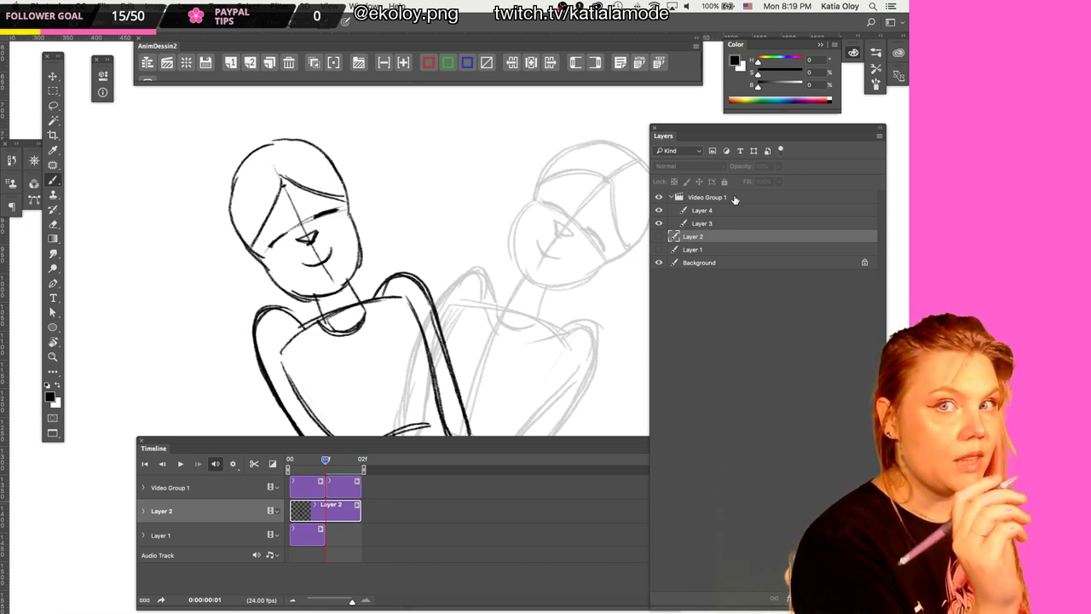
Insert a new one-frame drawing between the Layer 3 and Layer 4 clips and set the playhead to frame 01
click(319, 491)
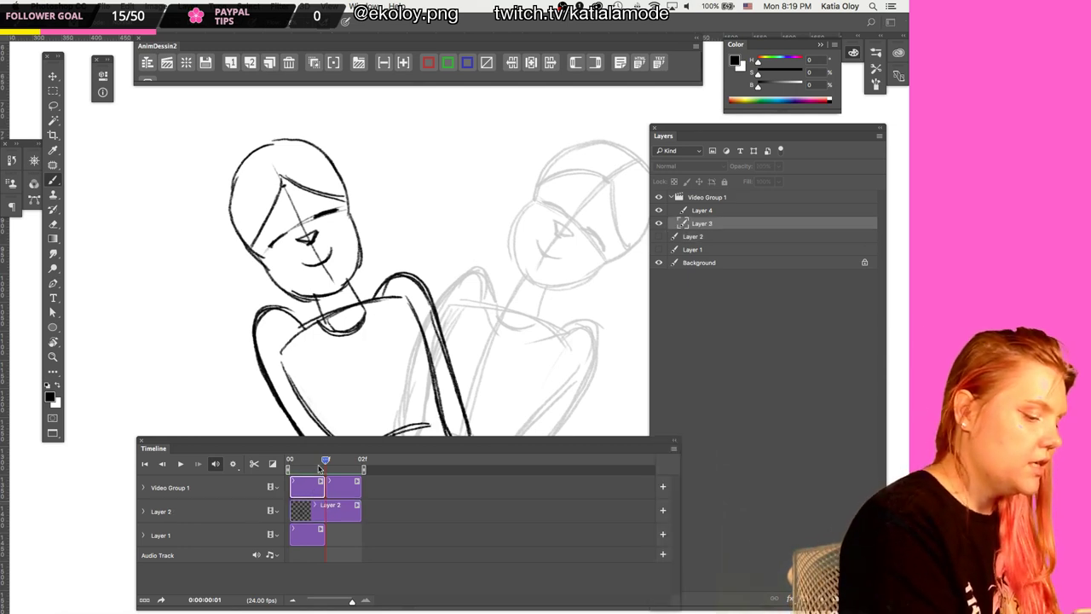
click(231, 63)
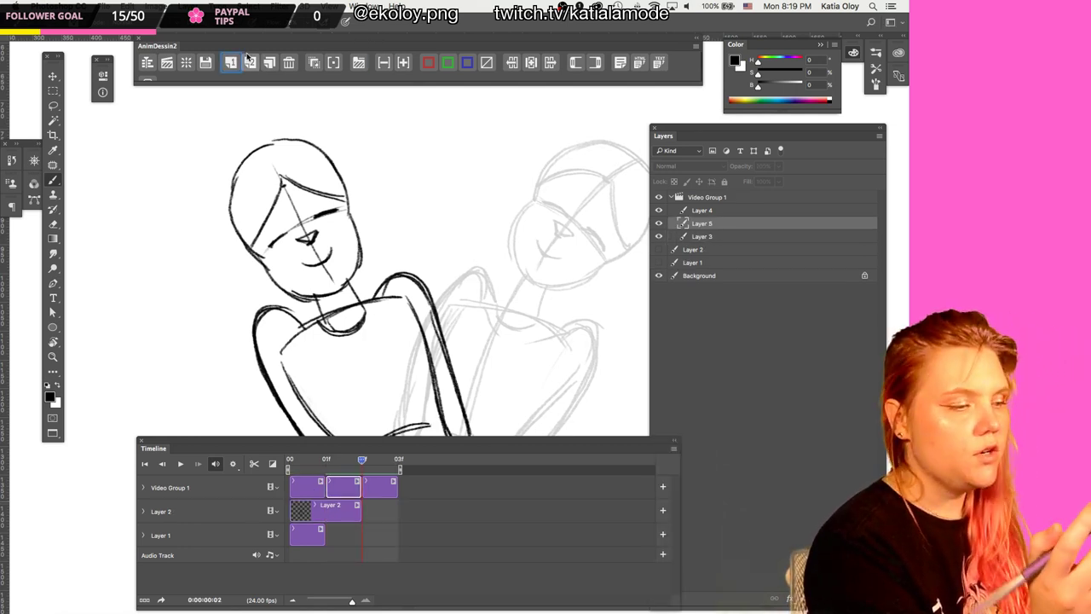
drag(317, 465, 269, 469)
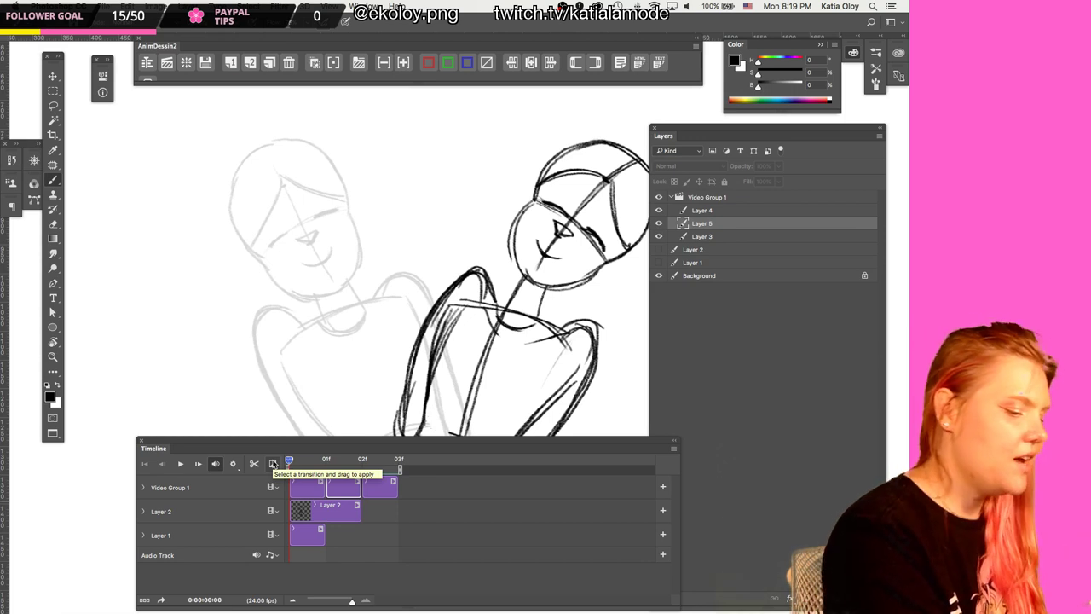
click(340, 458)
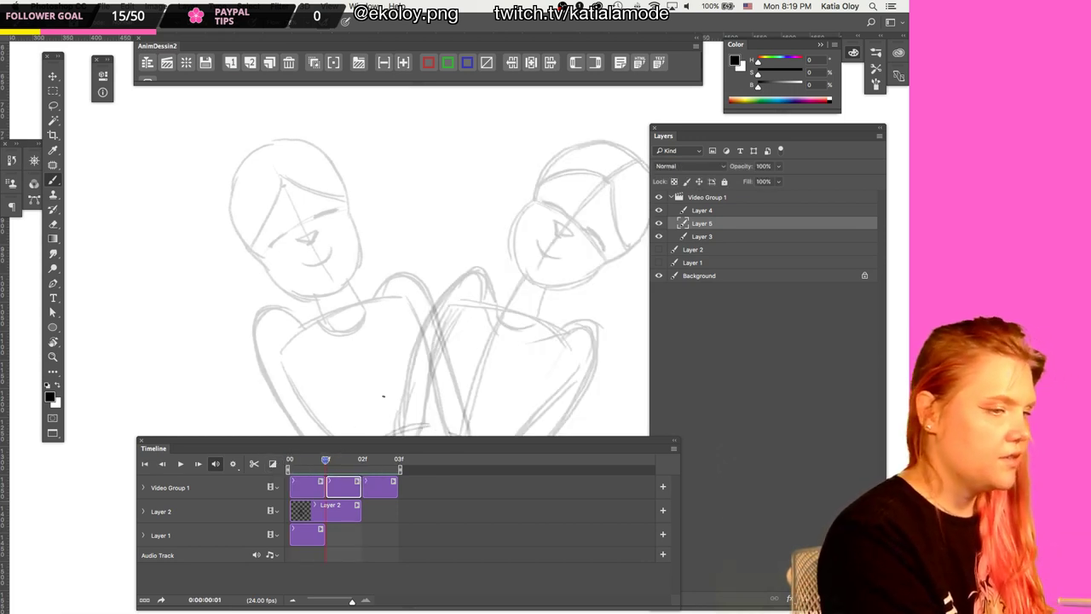
Switch to full-screen view and begin the in-between head's outline midway between the two onion-skinned leaning heads
key(f)
drag(585, 325, 602, 376)
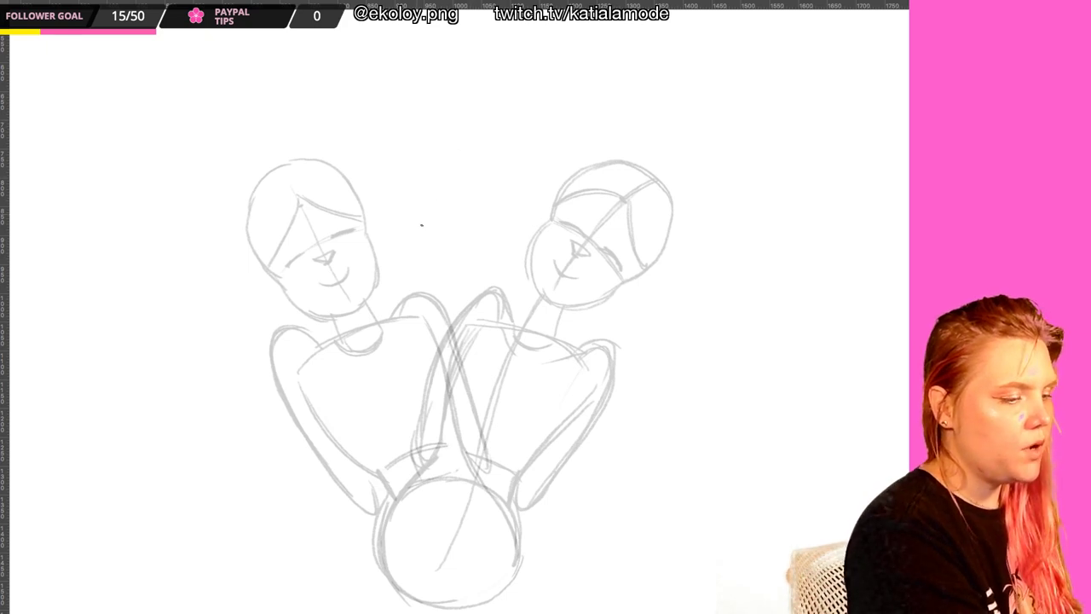
drag(384, 203, 404, 161)
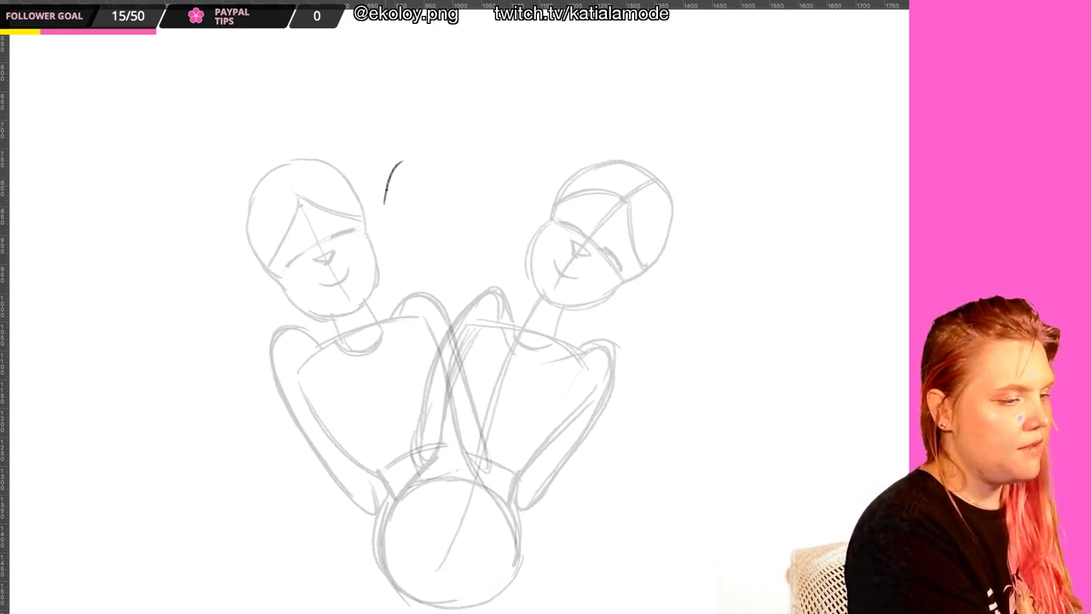
Sketch the rounded top and sides of a new head between the two faint figures
mouse_move(383, 203)
mouse_down()
mouse_move(446, 151)
mouse_move(468, 166)
mouse_move(467, 205)
mouse_up()
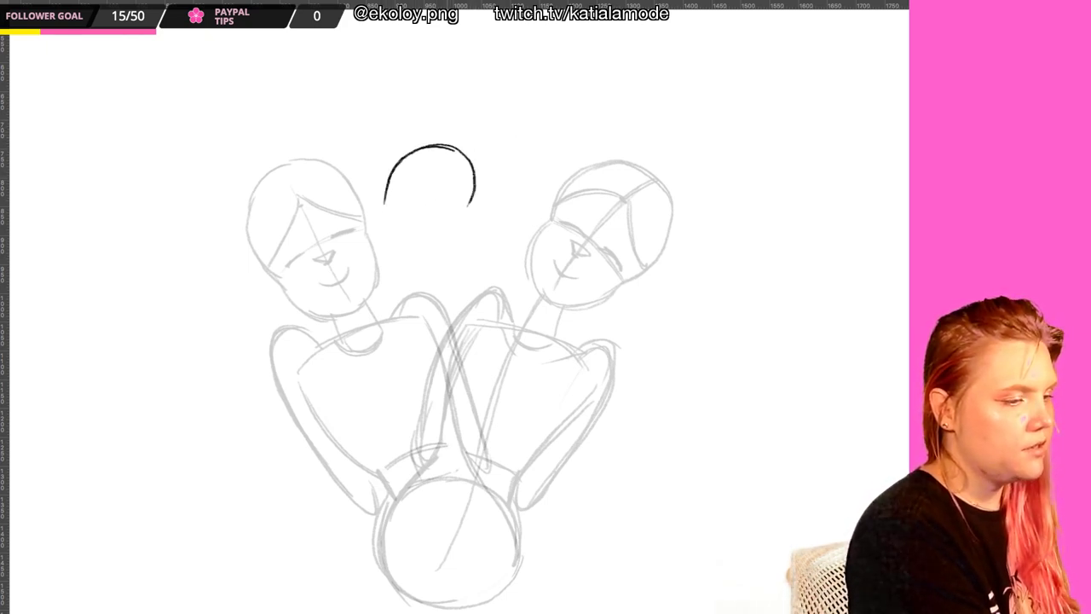
key(ctrl+z)
drag(445, 144, 479, 224)
drag(491, 182, 477, 234)
drag(447, 151, 407, 266)
mouse_move(386, 214)
mouse_down()
mouse_move(390, 285)
mouse_move(425, 294)
mouse_move(467, 264)
mouse_move(457, 281)
mouse_up()
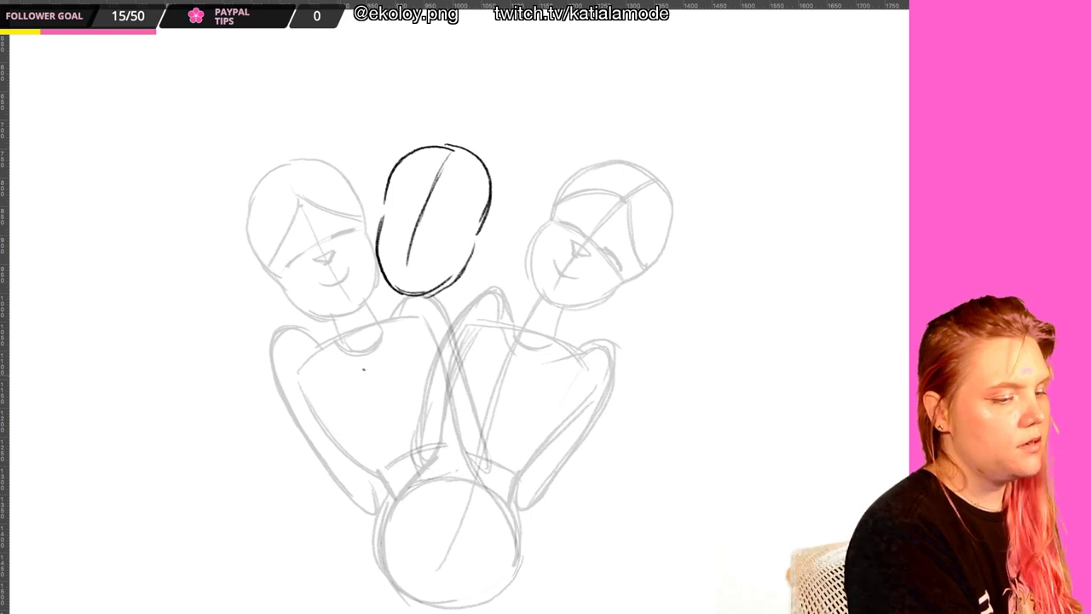
mouse_move(394, 219)
mouse_down()
mouse_move(462, 229)
mouse_move(409, 217)
mouse_move(404, 237)
mouse_move(424, 238)
mouse_move(411, 264)
mouse_move(423, 260)
mouse_move(406, 245)
mouse_up()
key(ctrl+z)
key(ctrl+z)
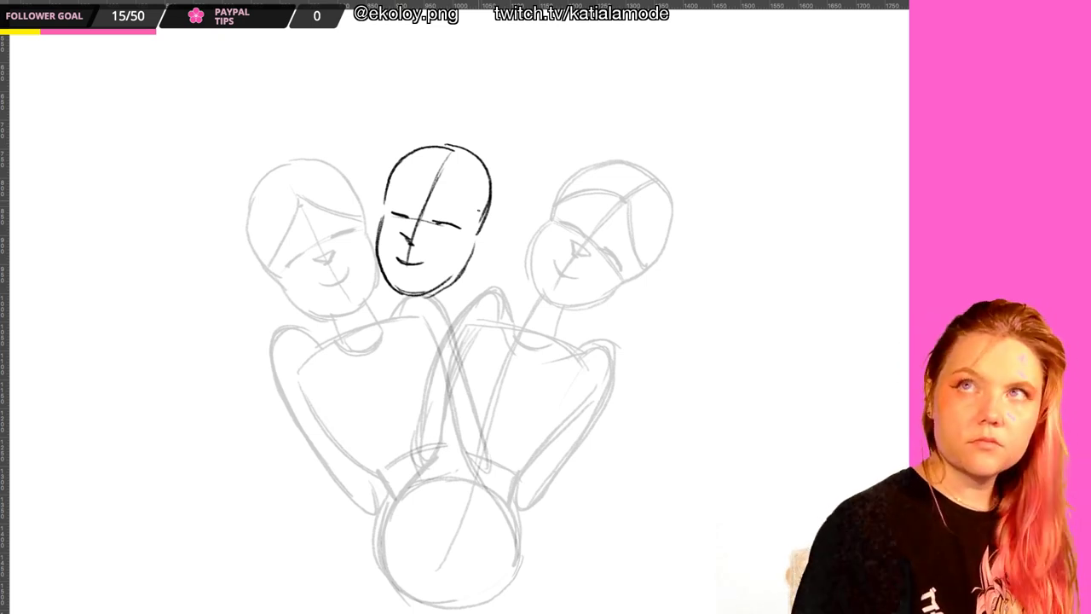
key(ctrl+z)
key(ctrl+z)
key(ctrl+z)
key(ctrl+z)
key(ctrl+z)
key(ctrl+z)
key(ctrl+z)
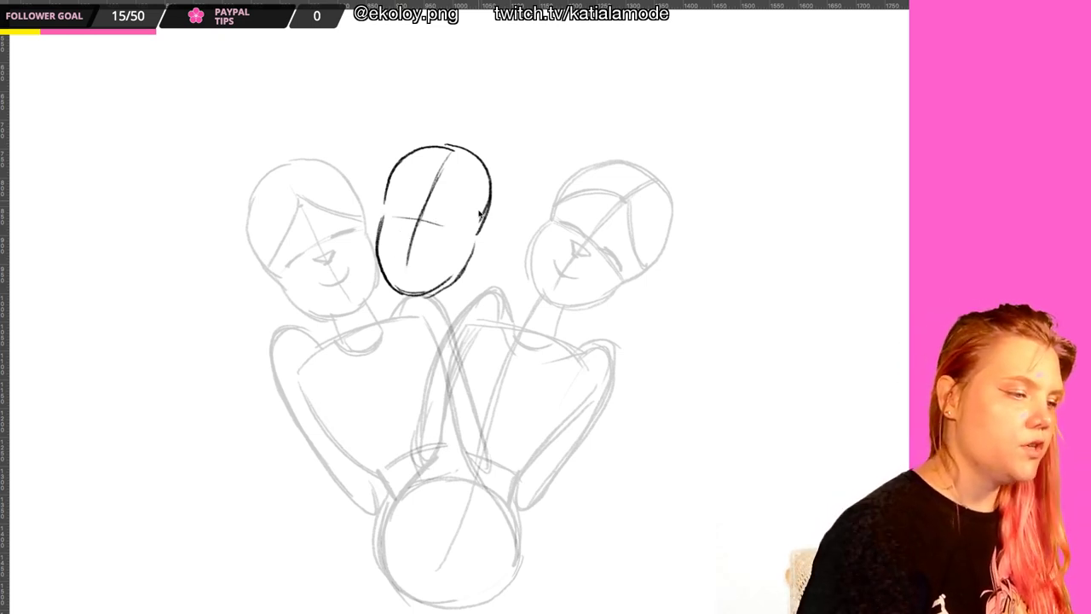
key(ctrl+z)
key(ctrl+z)
key(ctrl+z)
key(ctrl+z)
key(ctrl+z)
key(ctrl+z)
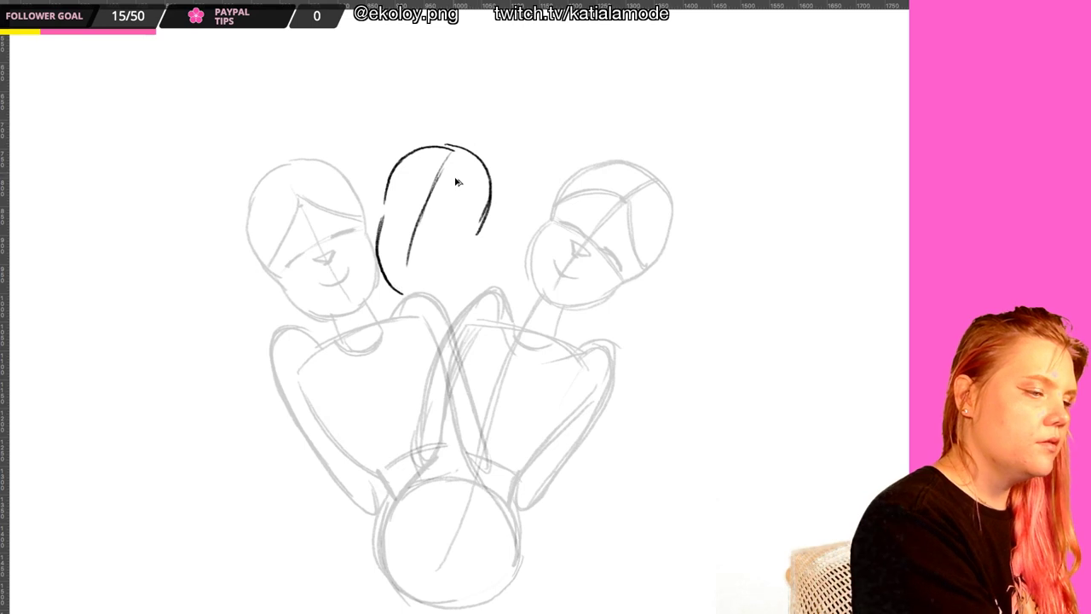
key(ctrl+z)
key(ctrl+z)
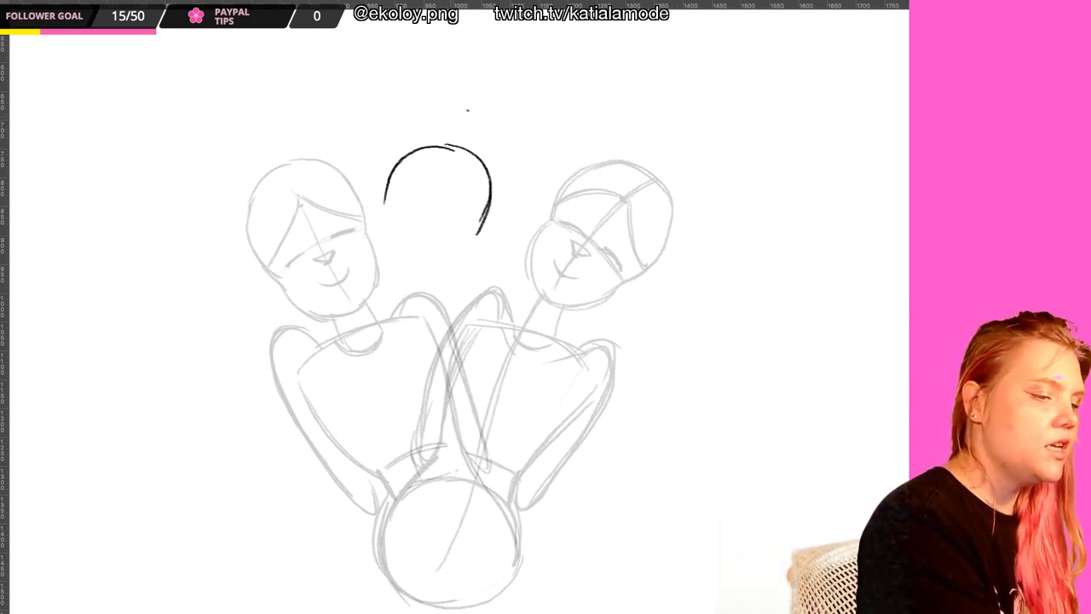
Sketch a short slanted centre line and a rounded jaw to complete the middle head's shape
drag(442, 167, 401, 286)
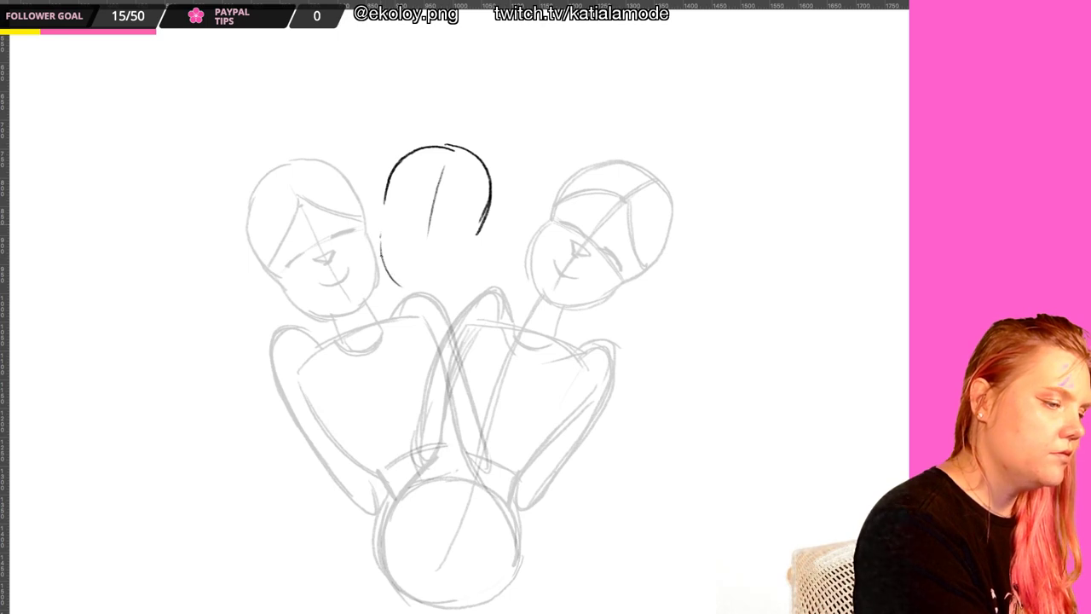
mouse_move(380, 238)
mouse_down()
mouse_move(406, 286)
mouse_move(447, 285)
mouse_move(463, 272)
mouse_move(441, 288)
mouse_up()
key(ctrl+z)
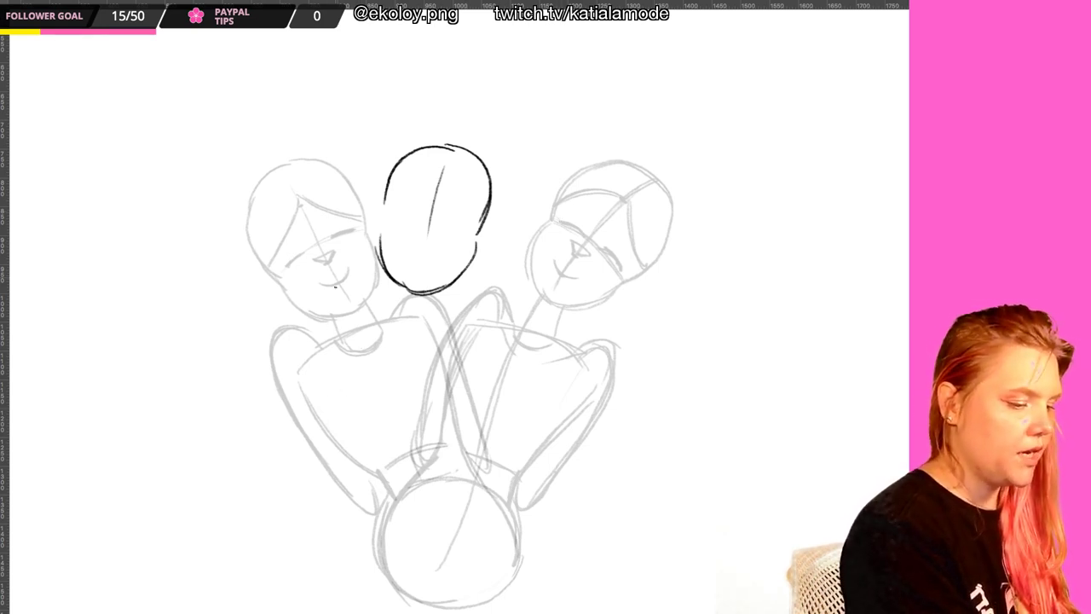
drag(324, 399, 354, 461)
mouse_move(317, 347)
mouse_down()
mouse_move(355, 460)
mouse_move(378, 487)
mouse_up()
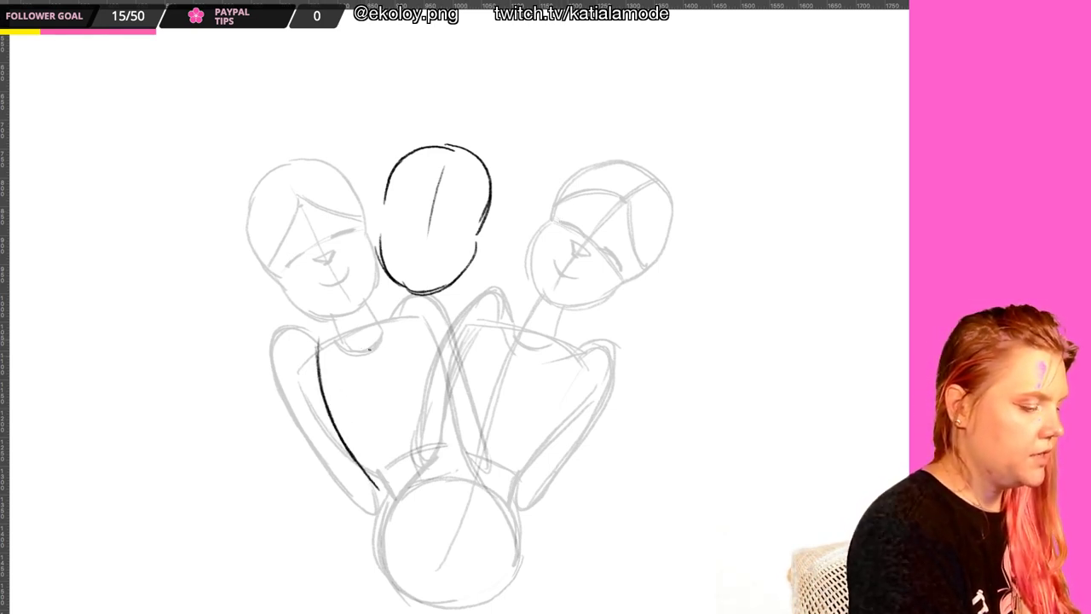
key(ctrl+z)
key(ctrl+z)
Sketch the middle figure's body side curve, a short waist line, the arm nearest the first figure and a neck stroke
mouse_move(353, 312)
mouse_down()
mouse_move(357, 385)
mouse_move(397, 480)
mouse_move(384, 526)
mouse_move(388, 568)
mouse_up()
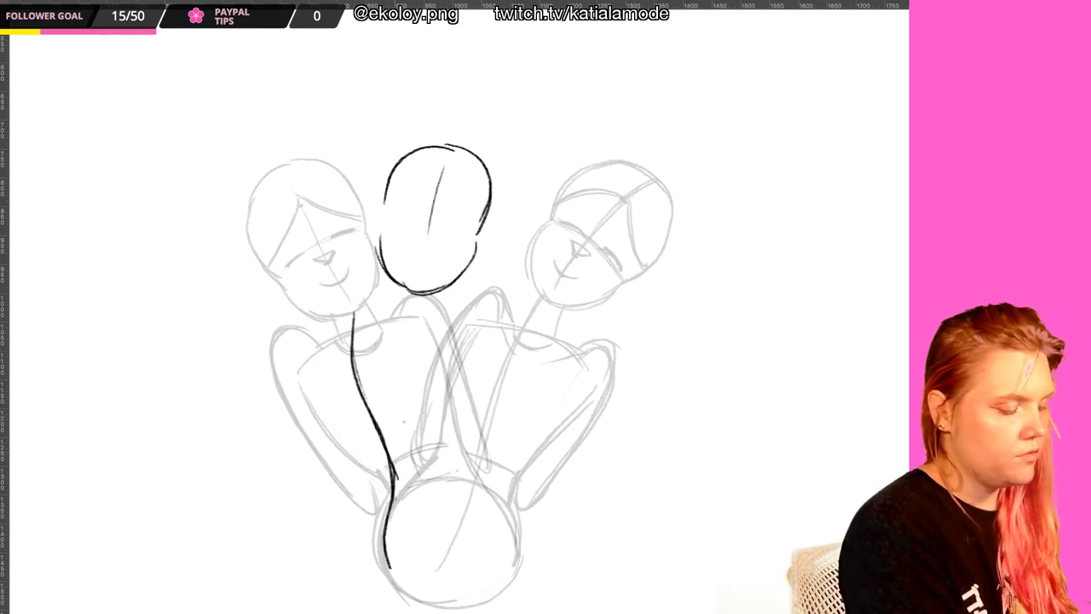
drag(392, 426, 438, 410)
mouse_move(339, 360)
mouse_down()
mouse_move(383, 307)
mouse_move(375, 474)
mouse_up()
drag(341, 333, 380, 500)
mouse_move(401, 296)
mouse_down()
mouse_move(392, 314)
mouse_move(477, 281)
mouse_move(401, 294)
mouse_up()
Rotate the selected middle head slightly clockwise, shift it toward the right-hand figure and deselect it
key(ctrl+t)
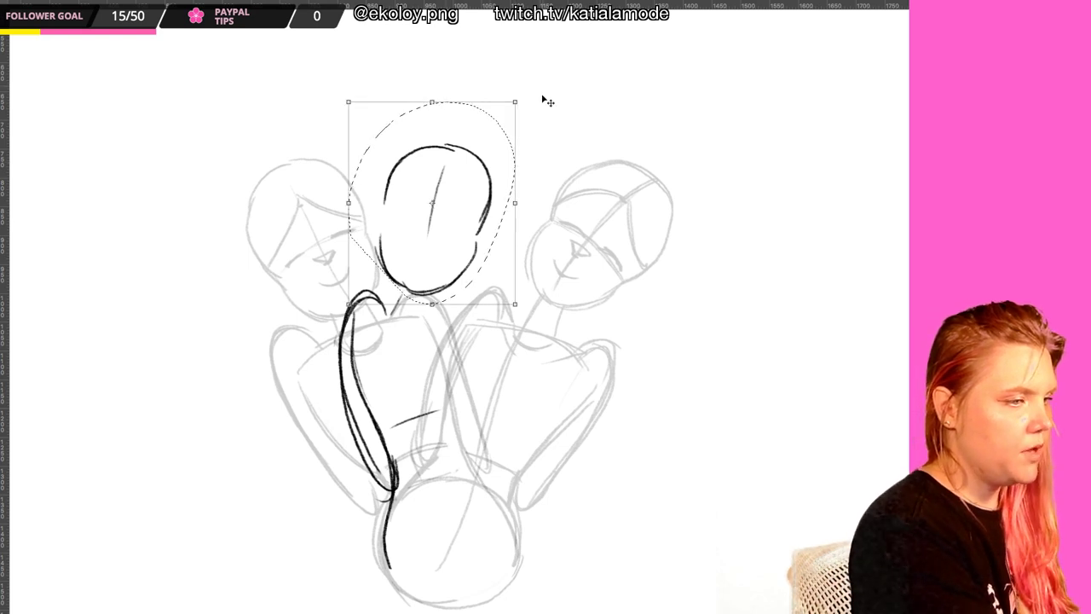
drag(552, 108, 536, 118)
drag(461, 235, 487, 241)
key(Return)
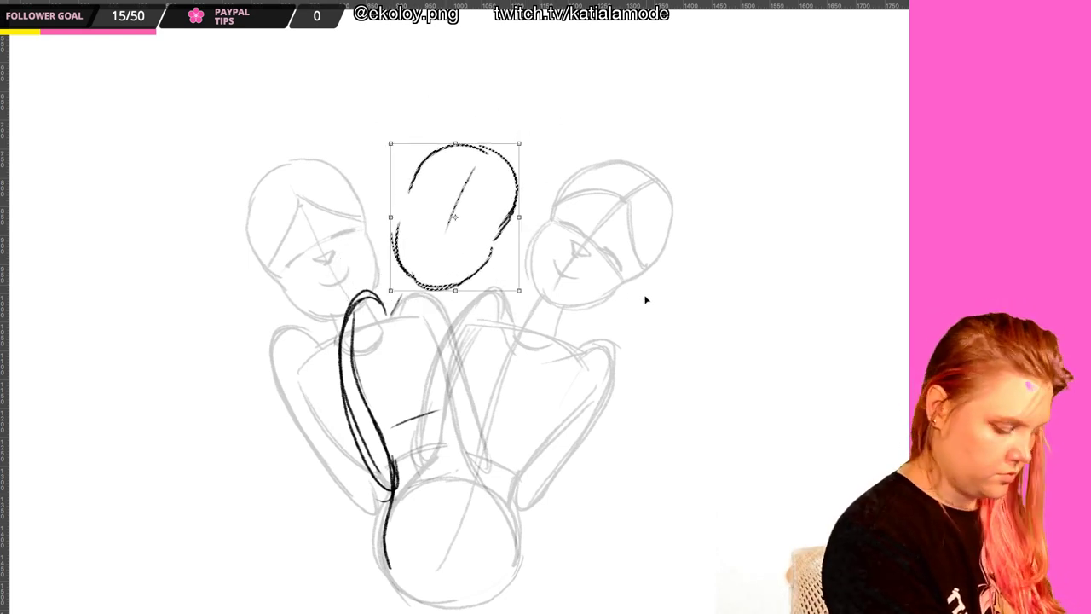
key(ctrl+d)
Sketch the middle figure's neck, shoulder line, torso sides and curved lower torso edge
drag(410, 269, 395, 313)
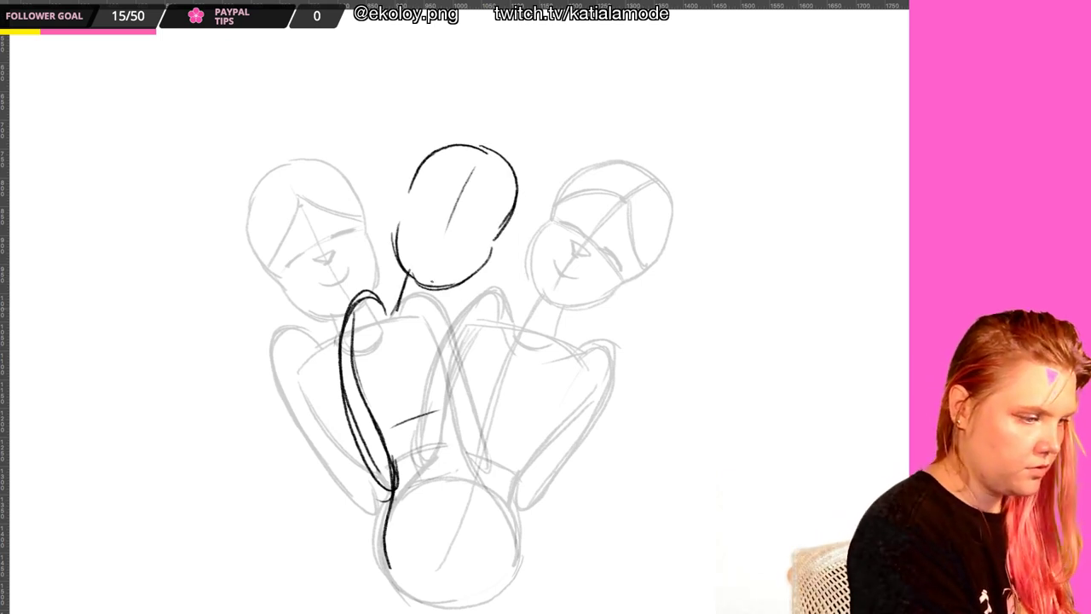
mouse_move(445, 283)
mouse_down()
mouse_move(437, 320)
mouse_move(460, 317)
mouse_move(474, 439)
mouse_up()
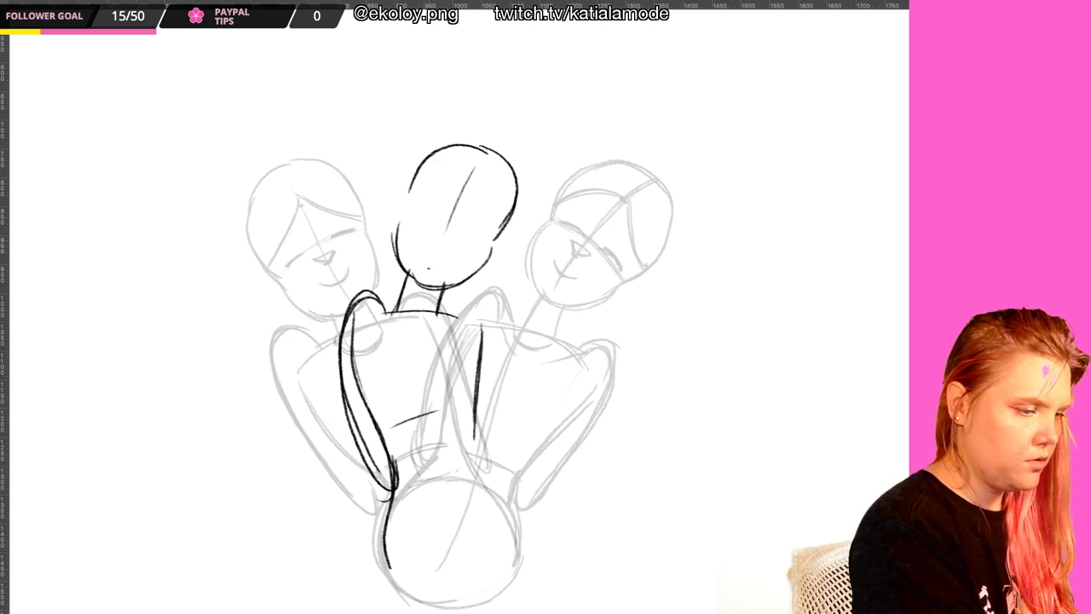
mouse_move(422, 293)
mouse_down()
mouse_move(434, 429)
mouse_move(446, 423)
mouse_up()
mouse_move(364, 327)
mouse_down()
mouse_move(394, 465)
mouse_move(481, 469)
mouse_up()
drag(406, 487, 470, 474)
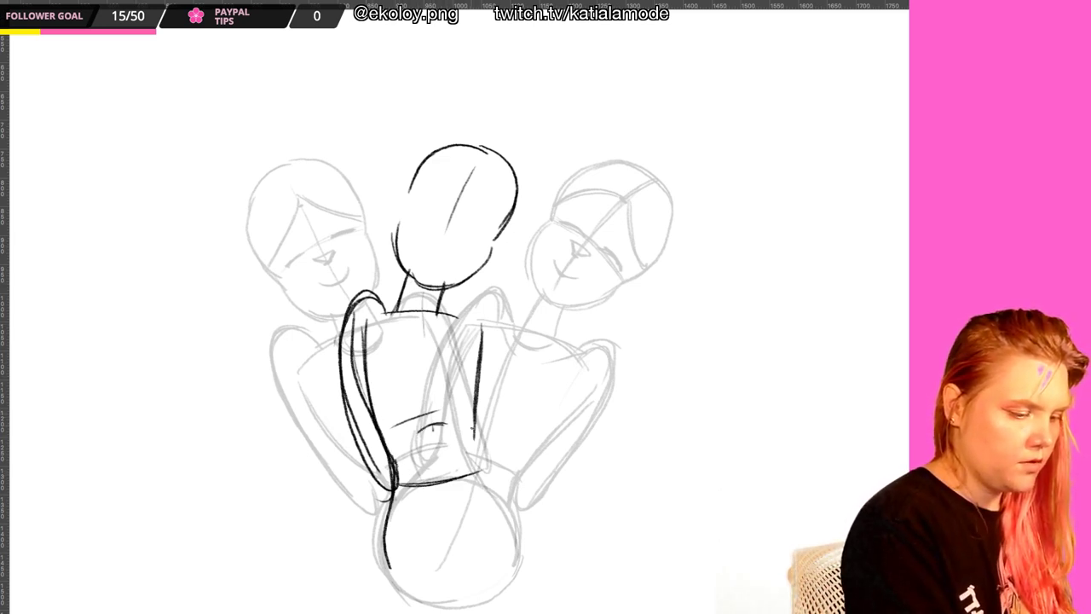
drag(474, 424, 477, 471)
mouse_move(462, 312)
mouse_down()
mouse_move(513, 346)
mouse_move(508, 390)
mouse_up()
key(ctrl+z)
key(ctrl+z)
key(ctrl+z)
Sketch the middle figure's second arm as a long narrow loop from the shoulder and add a curved waistline
mouse_move(467, 319)
mouse_down()
mouse_move(509, 426)
mouse_move(510, 480)
mouse_move(476, 426)
mouse_up()
mouse_move(510, 371)
mouse_down()
mouse_move(519, 454)
mouse_move(481, 418)
mouse_up()
drag(465, 319, 511, 438)
drag(509, 391, 515, 466)
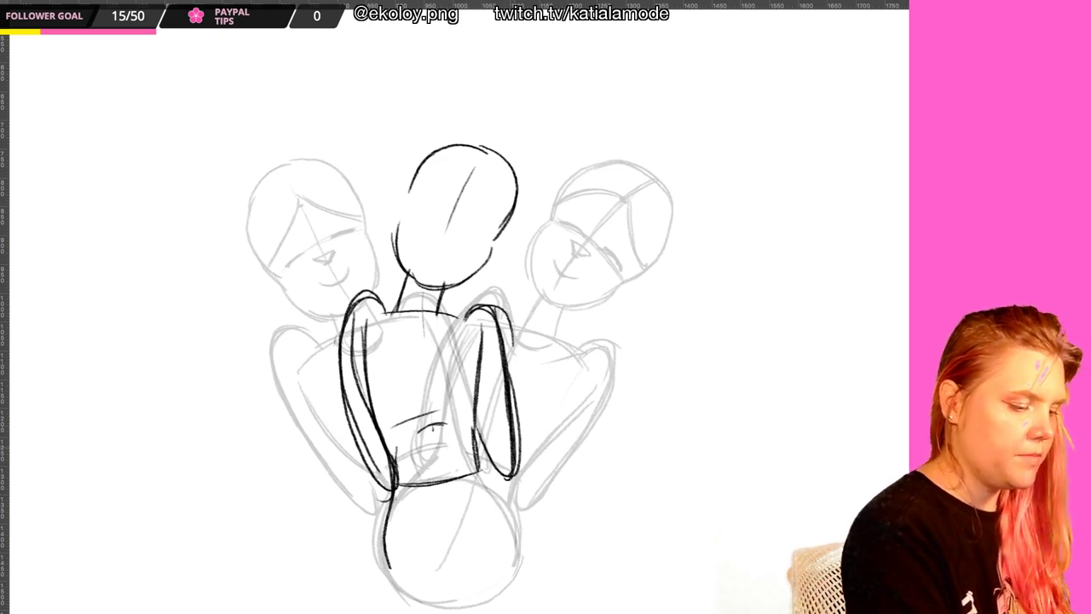
mouse_move(402, 442)
mouse_down()
mouse_move(443, 430)
mouse_move(474, 442)
mouse_move(438, 433)
mouse_up()
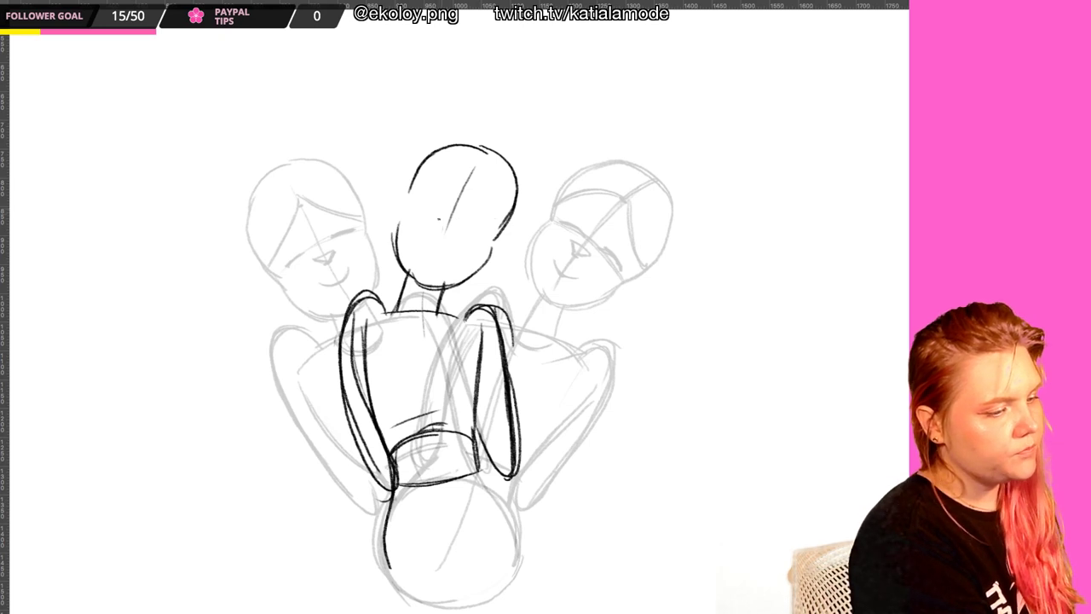
Draw closed eyes, a small triangular nose, a smile and a parted hairline on the middle head
mouse_move(440, 219)
mouse_down()
mouse_move(493, 240)
mouse_move(436, 217)
mouse_move(450, 239)
mouse_move(442, 261)
mouse_move(452, 254)
mouse_up()
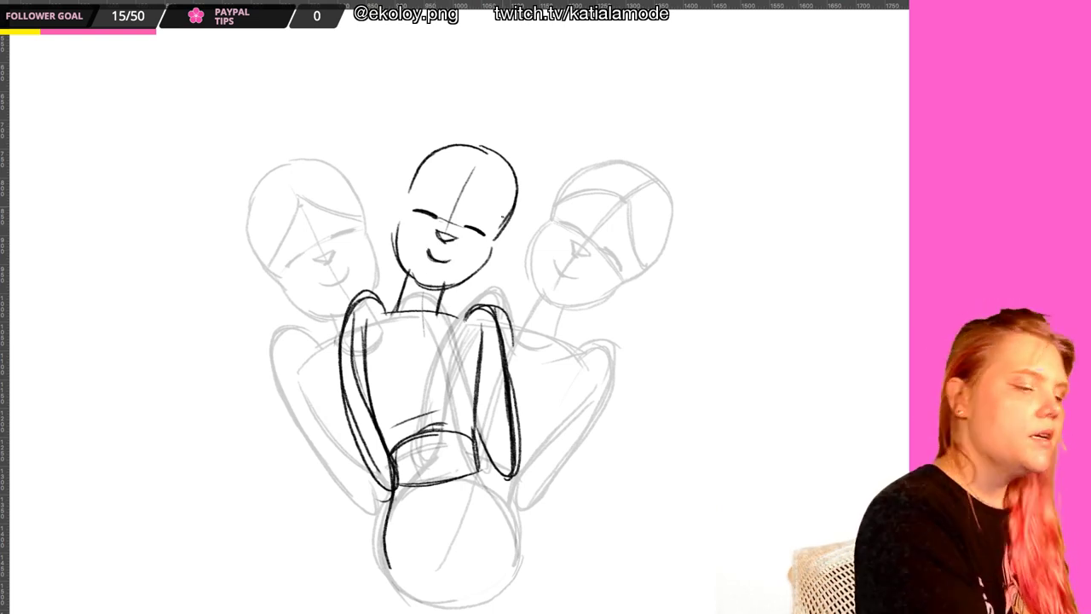
drag(470, 177, 495, 237)
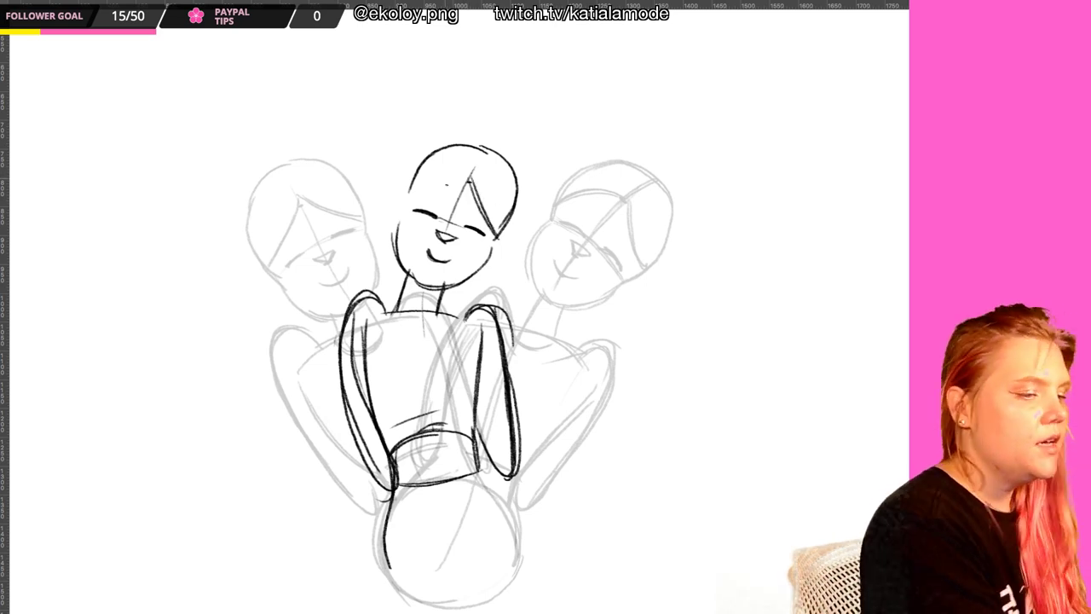
drag(469, 176, 404, 197)
drag(464, 180, 411, 196)
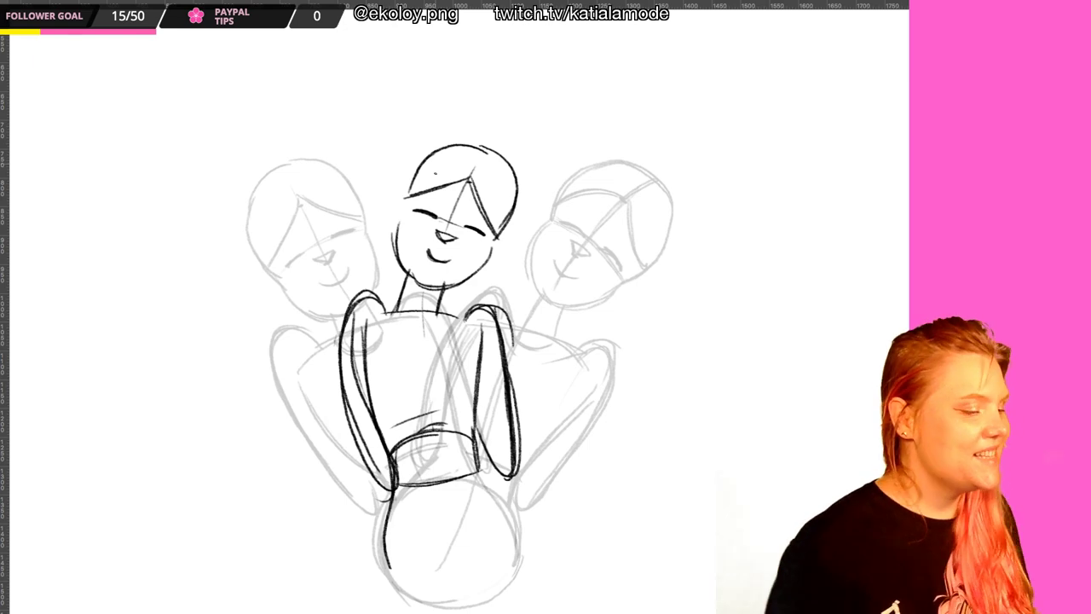
key(space)
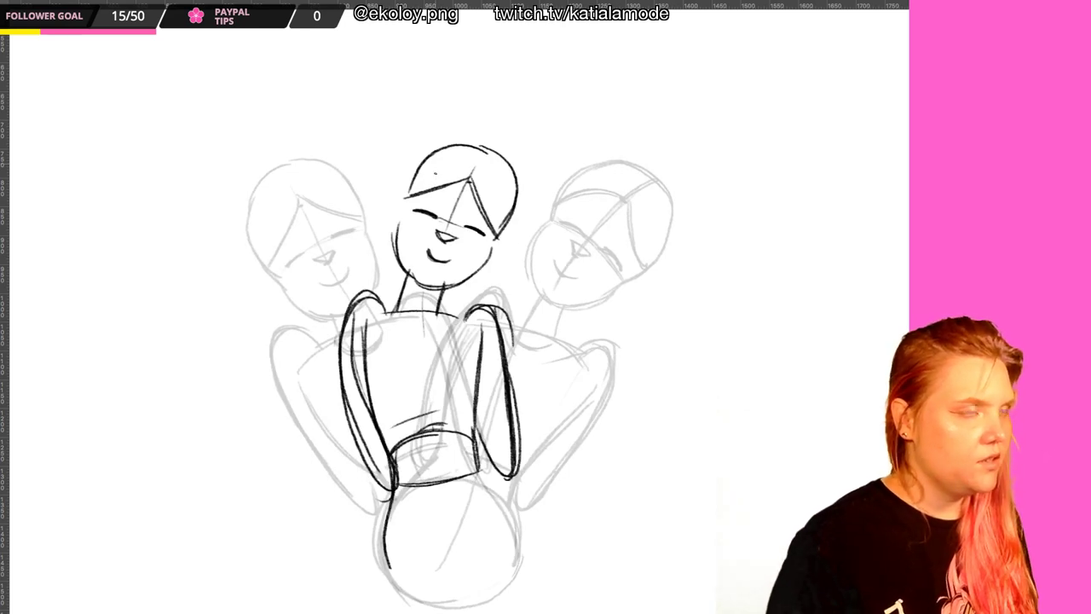
Close the gaps in the middle head's outline along both cheeks and the jaw
drag(408, 194, 398, 227)
drag(495, 245, 457, 286)
drag(503, 226, 473, 277)
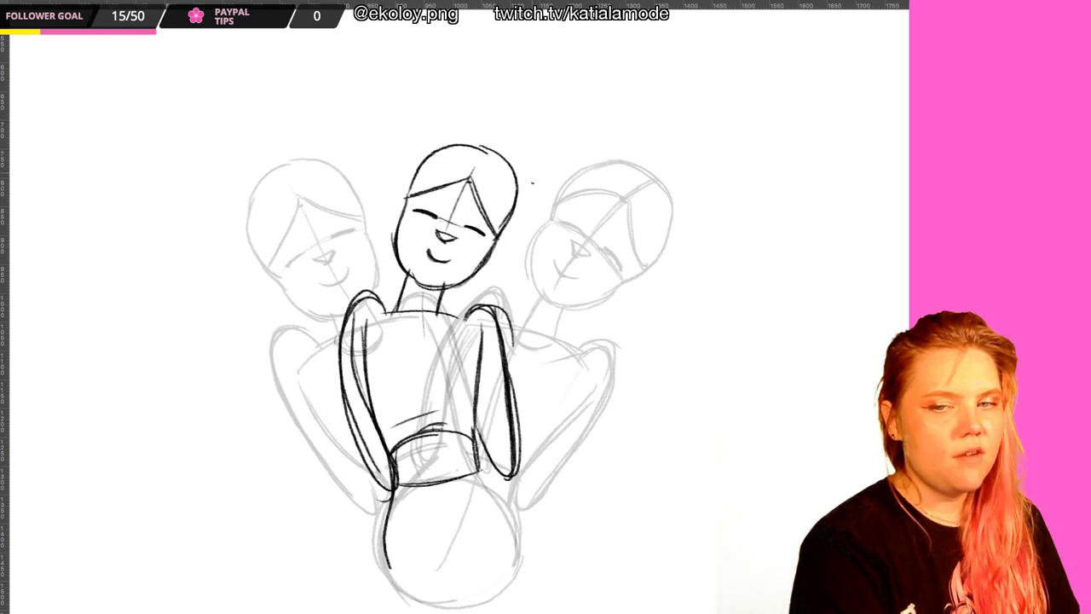
Show the hidden panels, move the playhead to frame 02f and duplicate the Layer 5 clip
key(Tab)
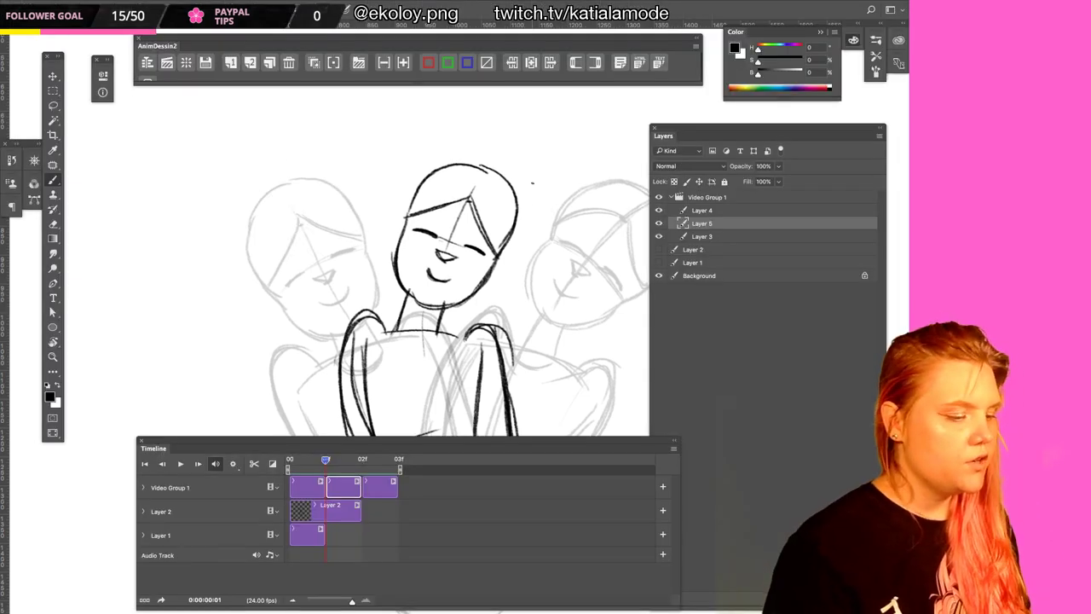
click(389, 486)
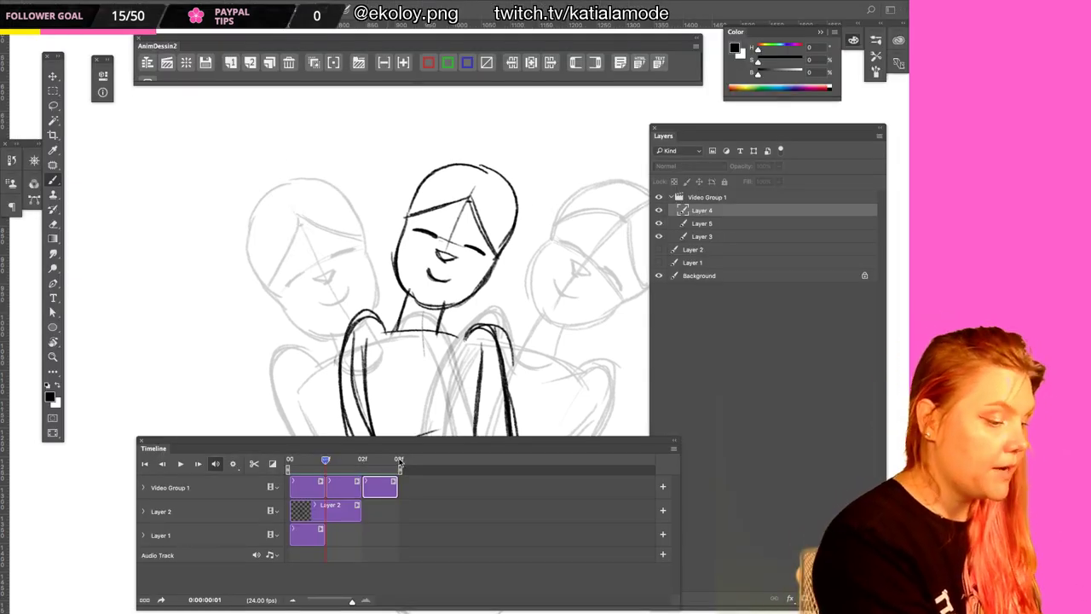
click(406, 459)
click(315, 483)
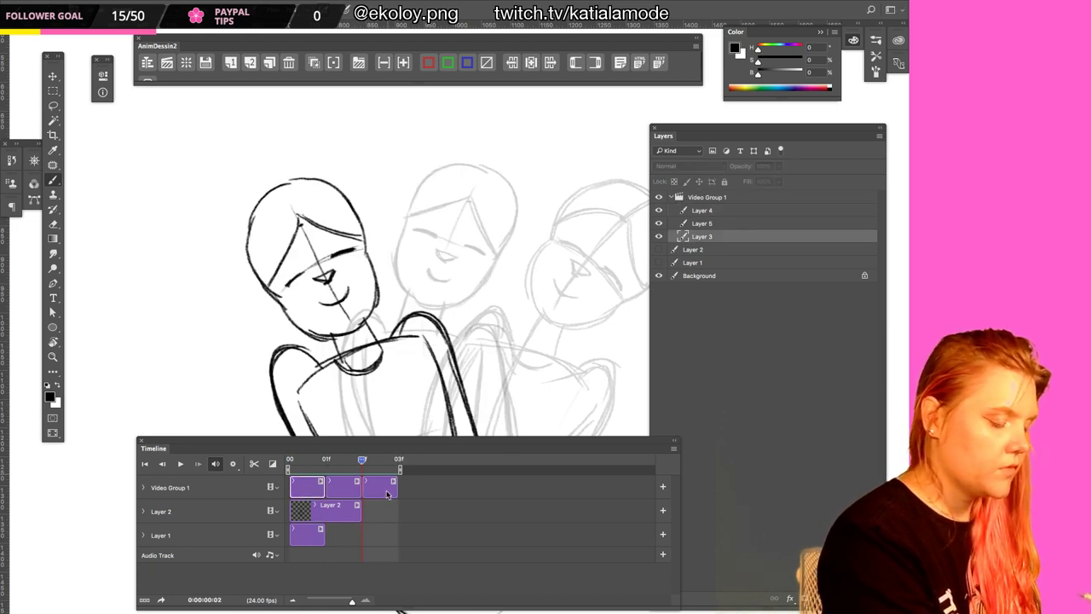
click(343, 486)
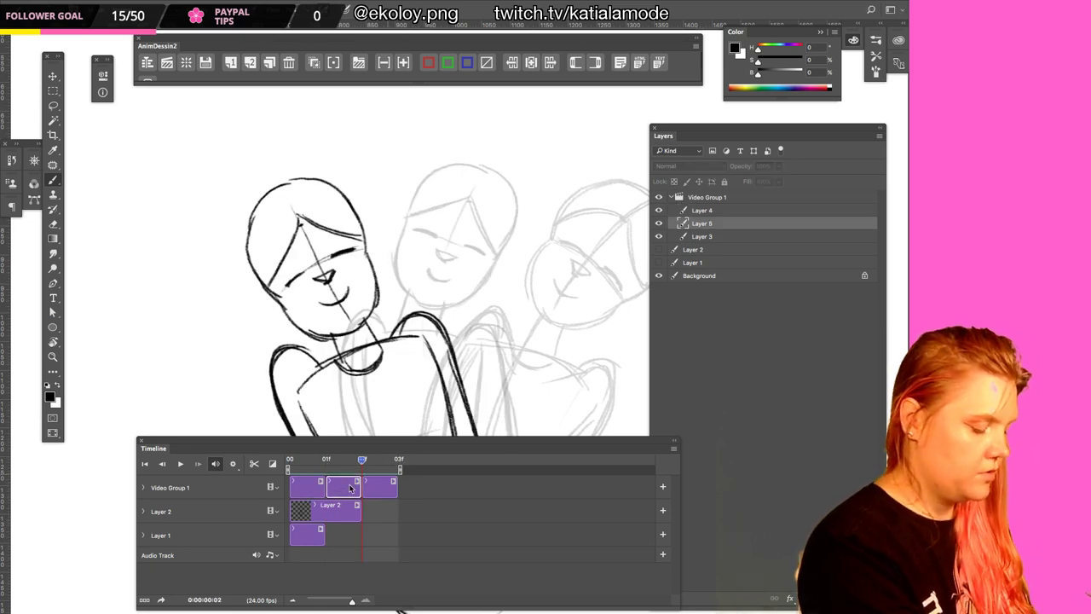
key(ctrl+j)
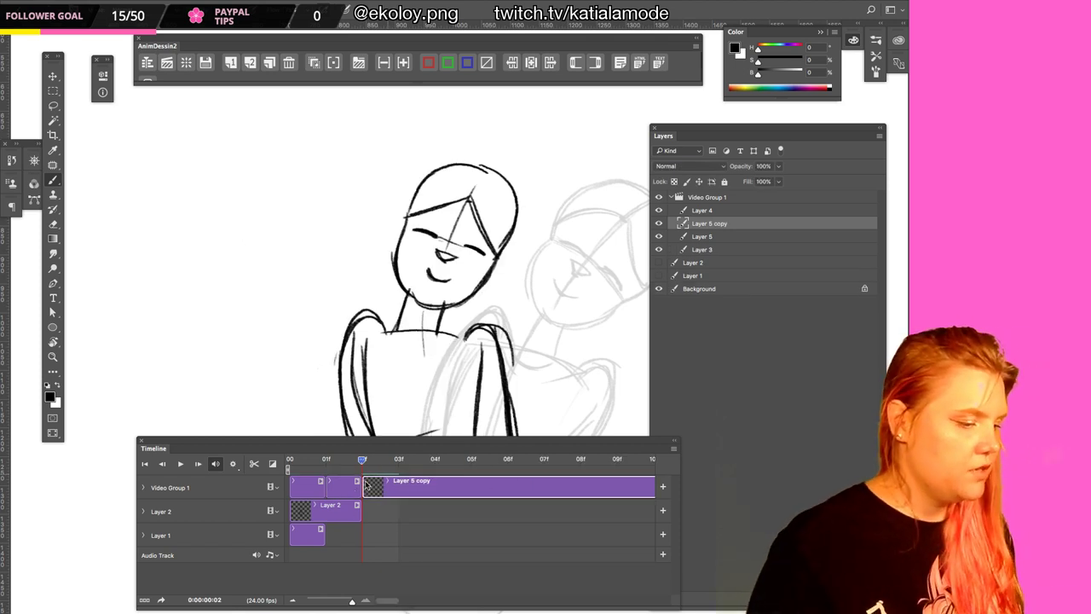
Shorten the Layer 5 copy clip to a single frame in Video Group 1
drag(364, 485, 624, 503)
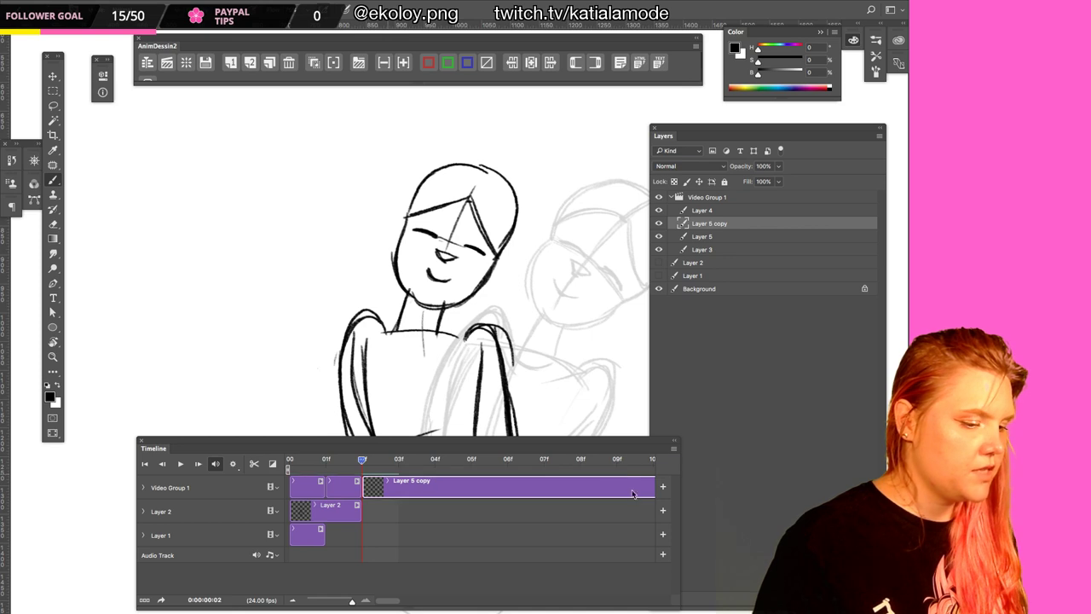
drag(507, 492, 476, 494)
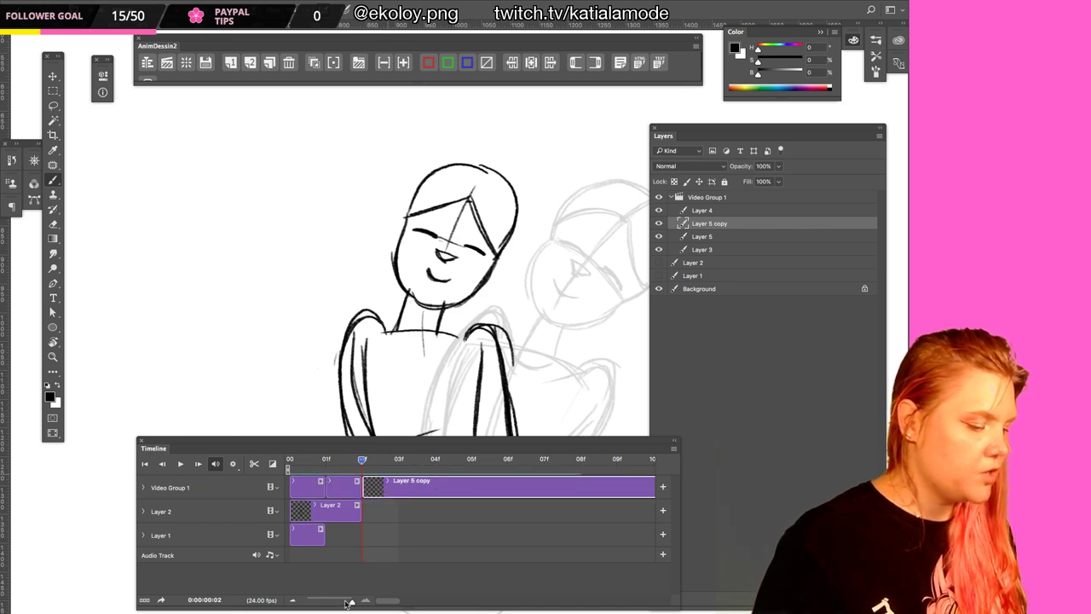
drag(352, 601, 306, 601)
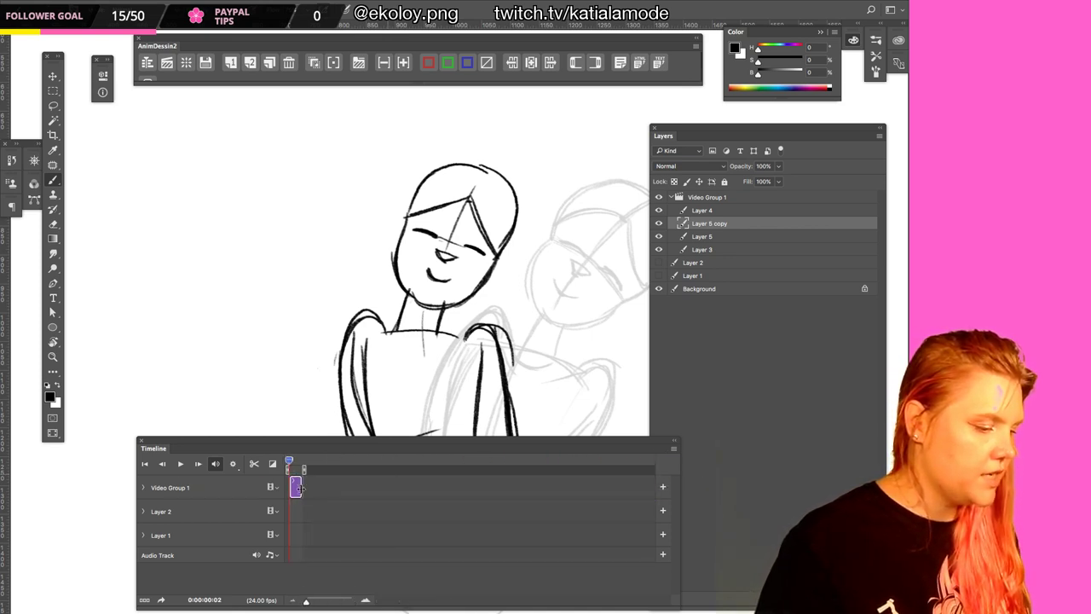
drag(301, 489, 240, 491)
click(365, 601)
click(365, 602)
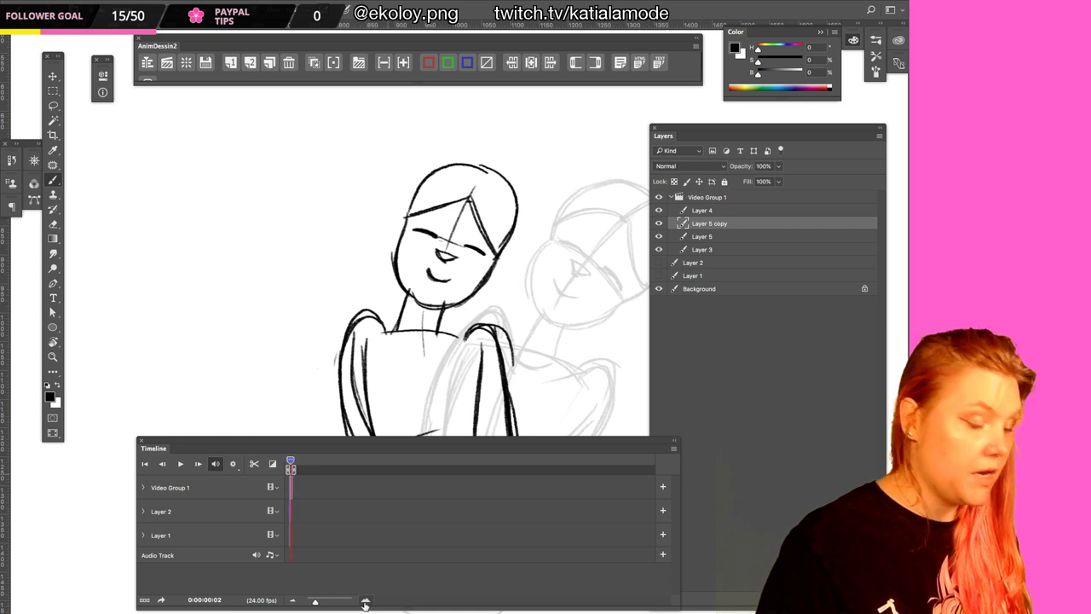
click(365, 601)
click(365, 602)
click(365, 602)
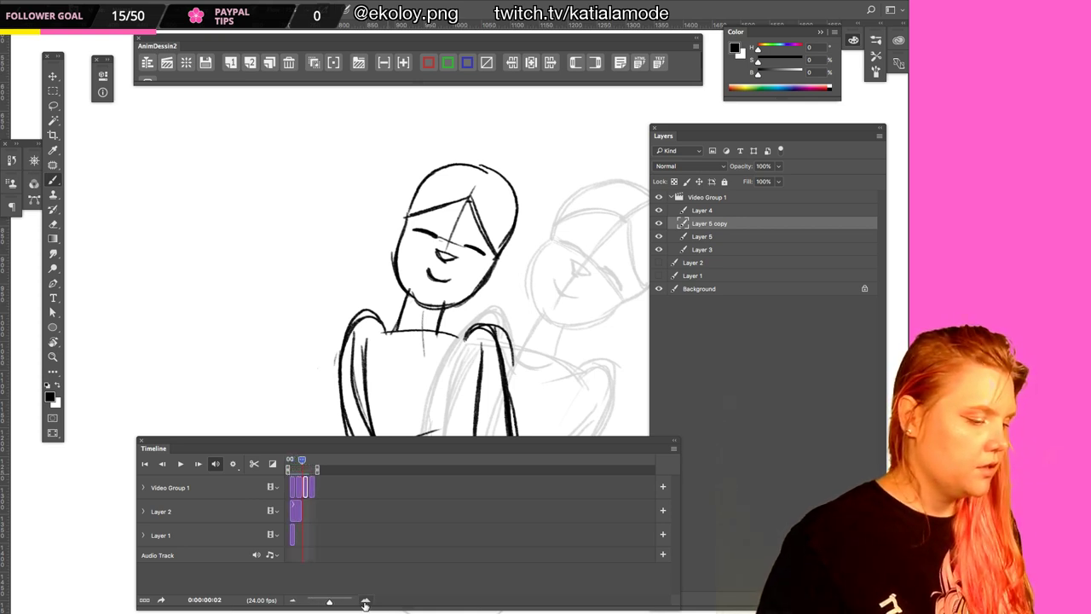
click(364, 601)
click(365, 602)
click(365, 602)
Select the Layer 5 copy clip, activate the Gradient tool and switch from full-screen to the standard windowed view
click(345, 486)
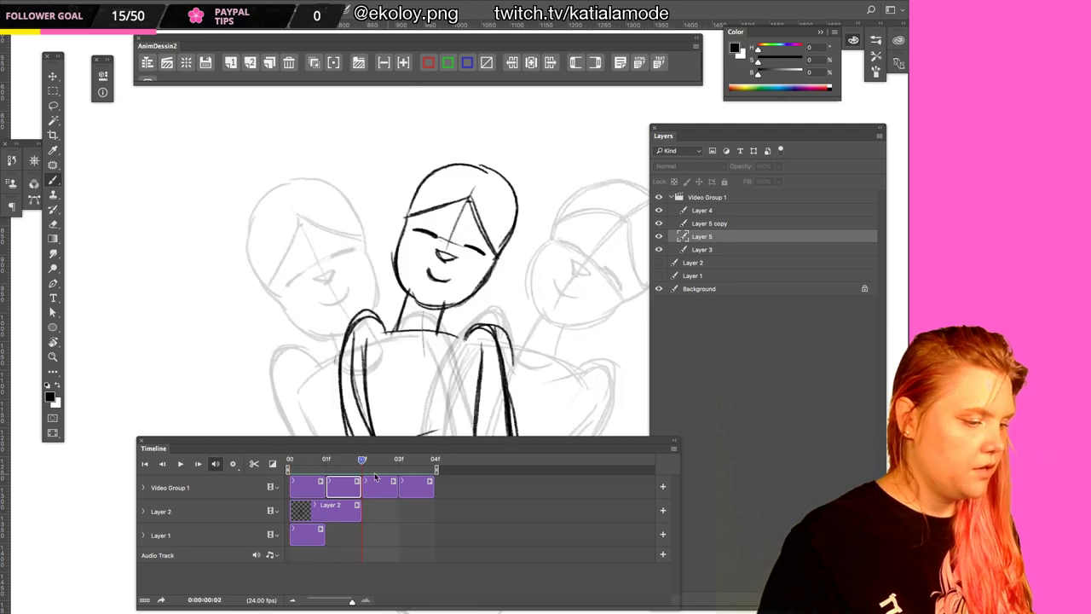
click(376, 484)
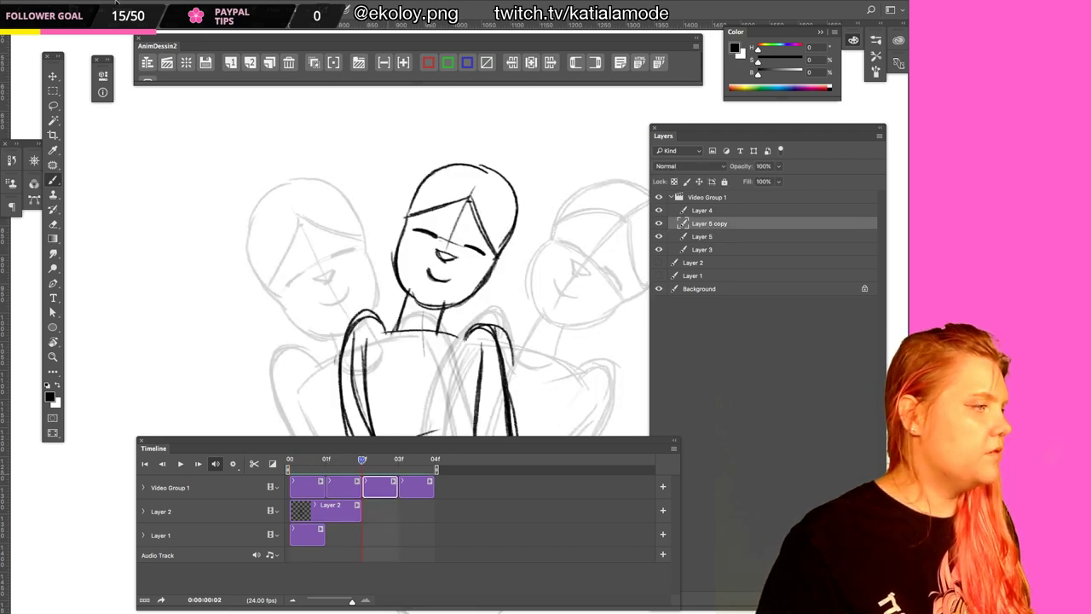
key(g)
key(f)
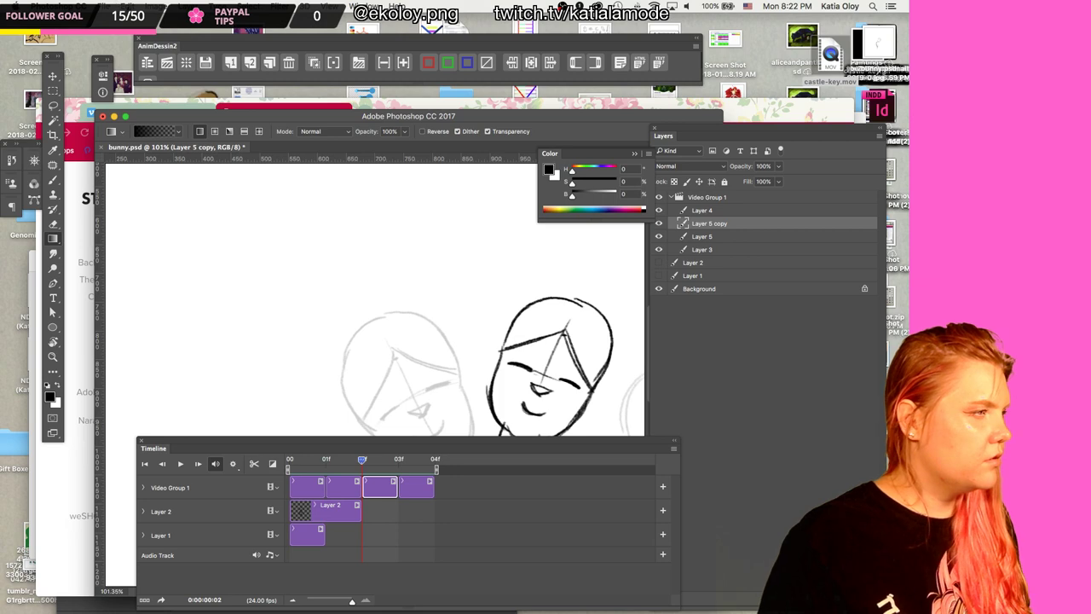
Switch to full-screen view with menus and flip the Layer 5 copy drawing horizontally
click(127, 6)
click(127, 6)
key(f)
click(127, 6)
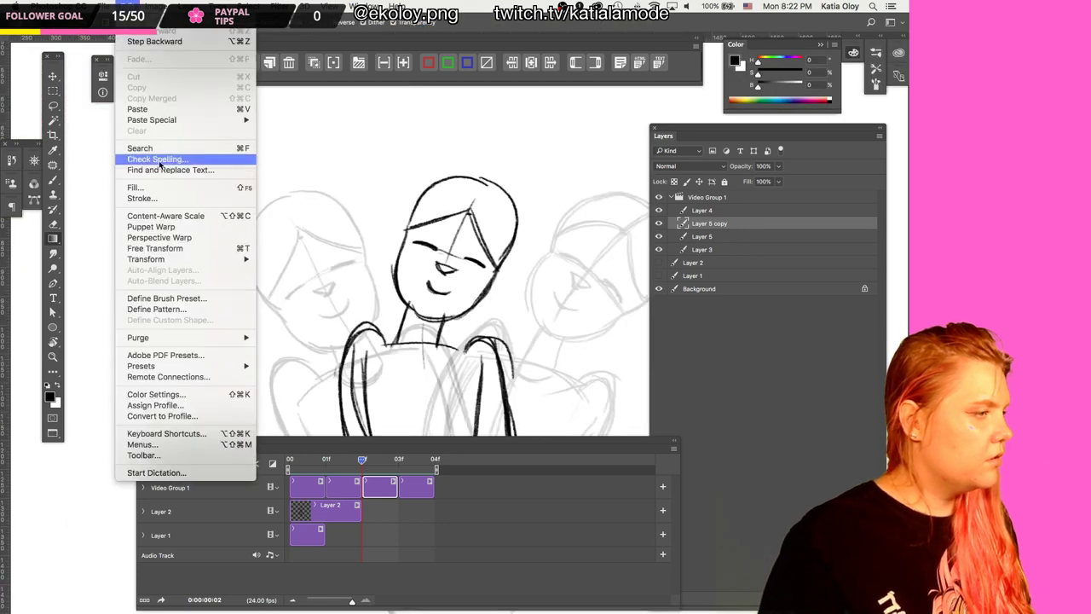
mouse_move(160, 261)
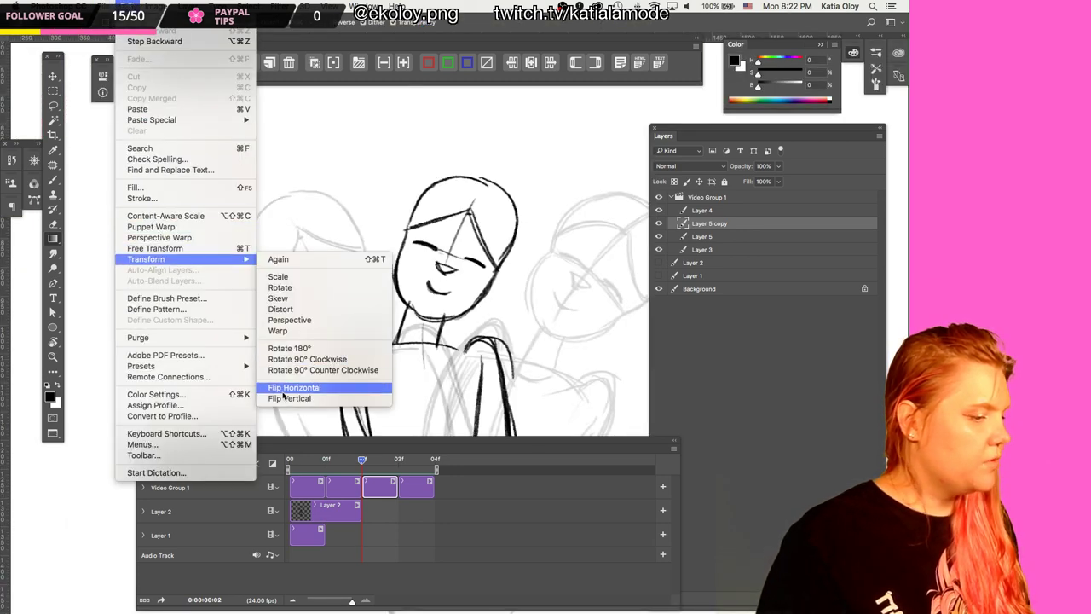
click(283, 392)
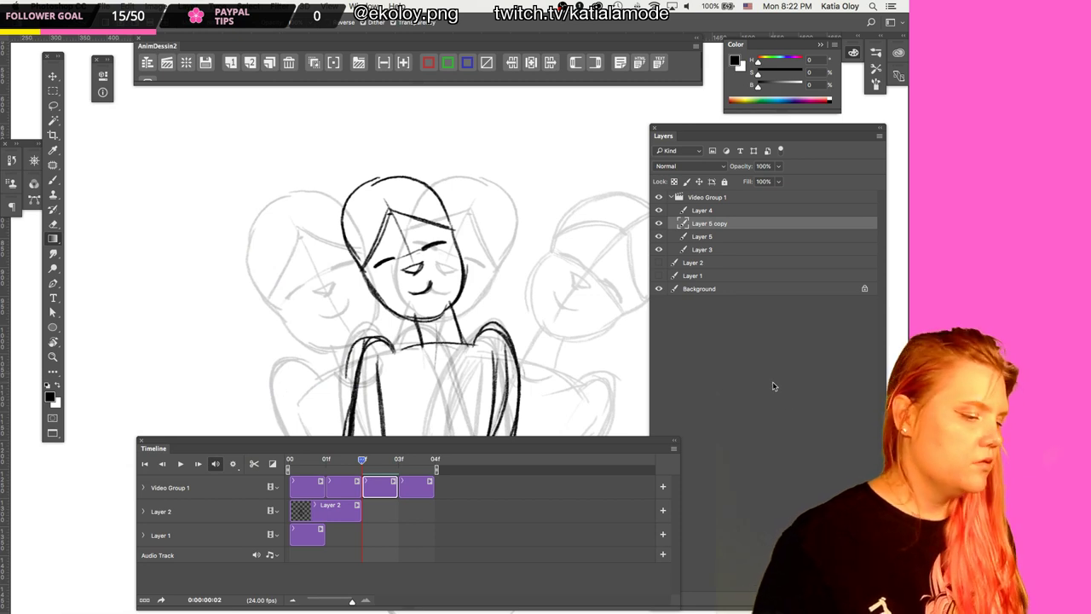
Move the Layer 5 copy clip behind the Layer 4 clip at the end of Video Group 1 and play the sequence
scroll(503, 261, down, 3)
drag(379, 493, 432, 489)
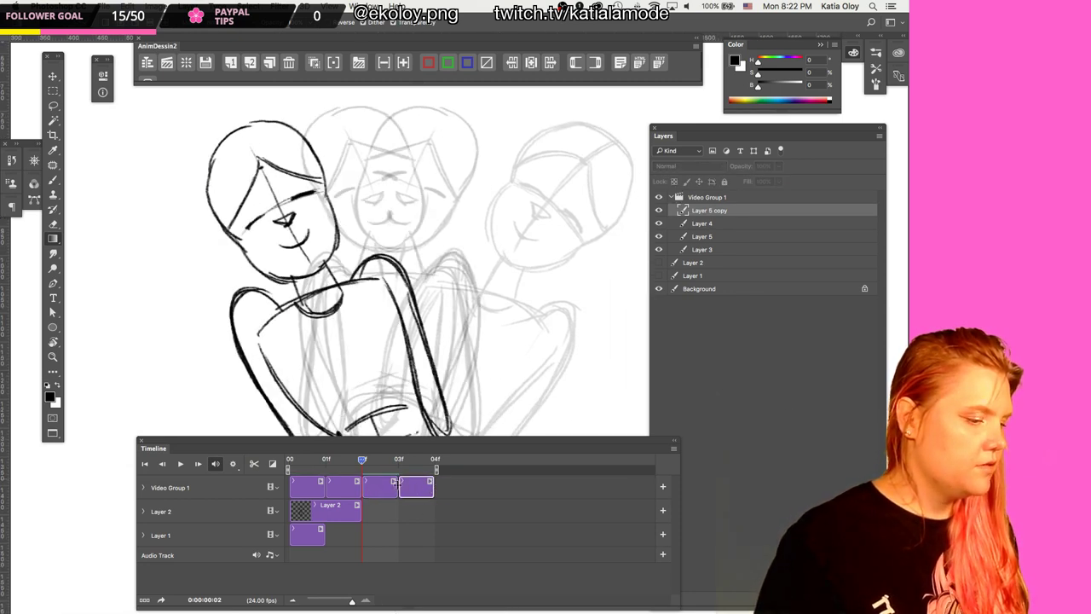
click(383, 489)
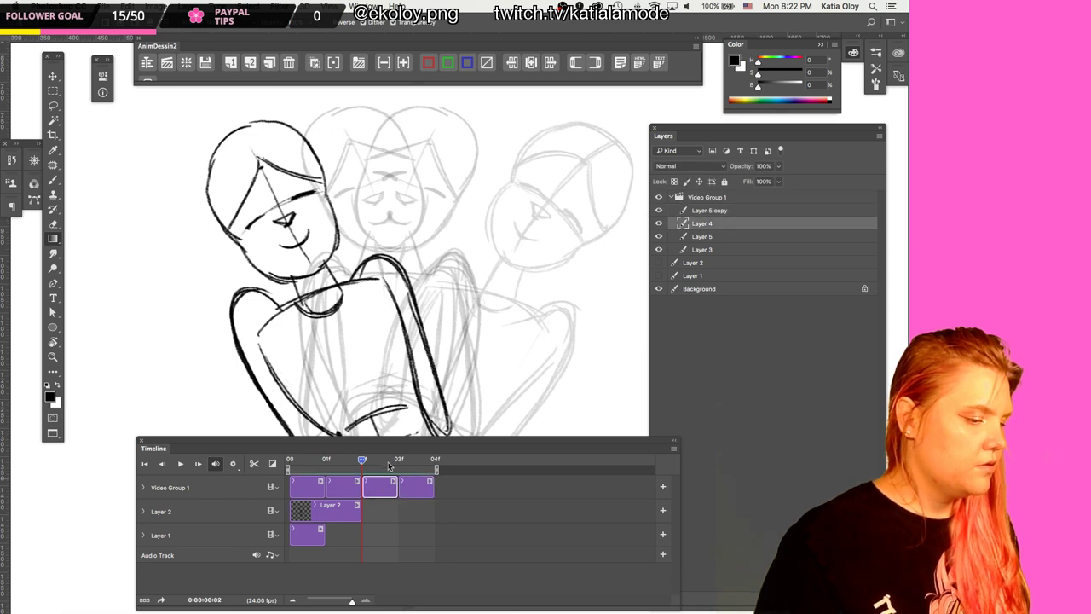
mouse_move(389, 464)
mouse_down()
mouse_move(401, 464)
mouse_move(294, 463)
mouse_move(399, 463)
mouse_up()
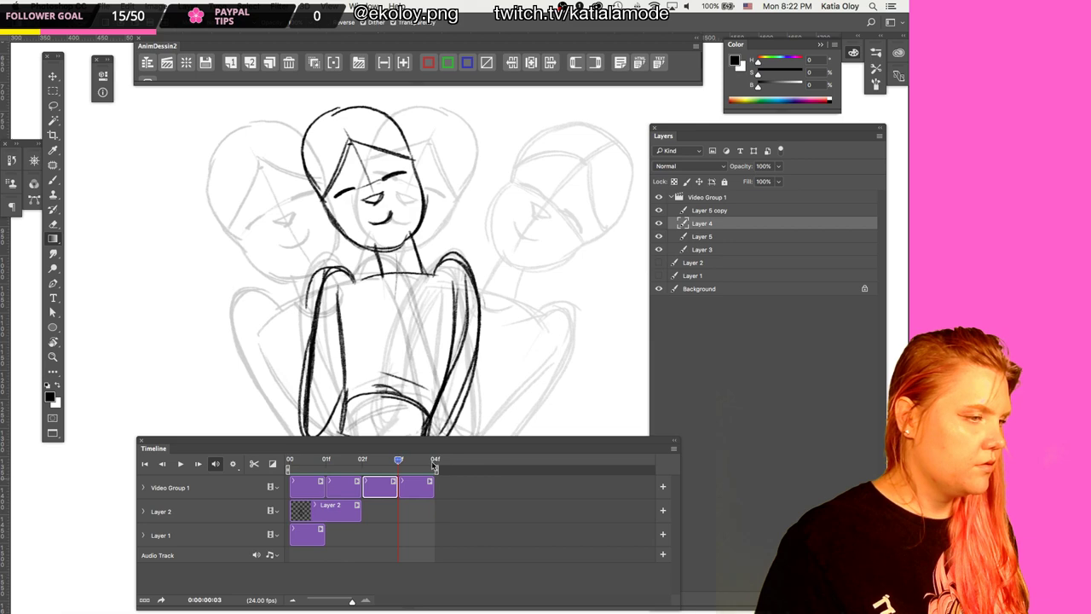
key(space)
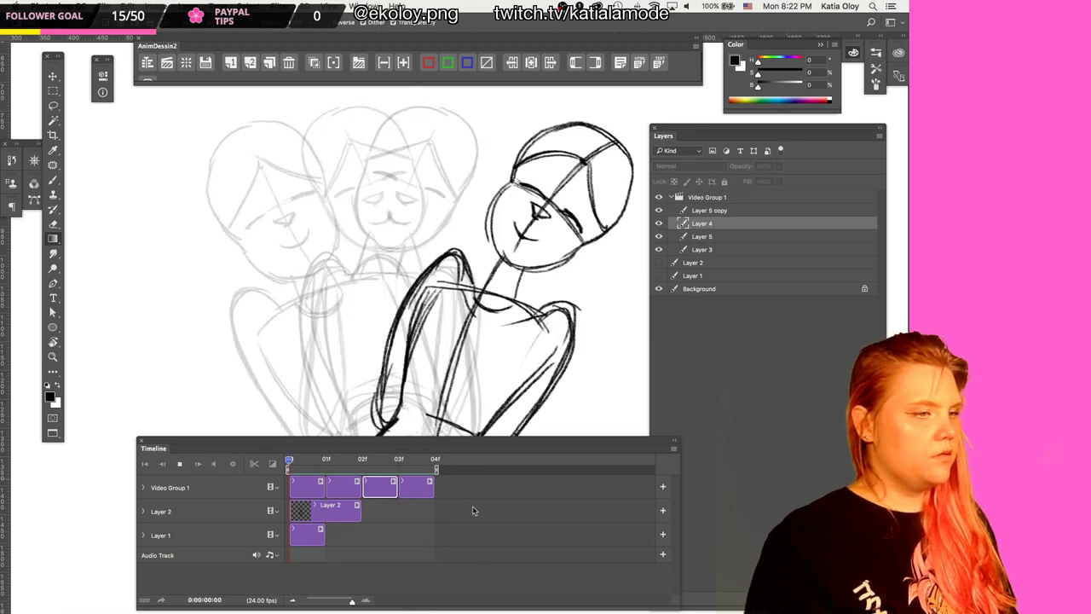
At frame 03f, shift the Layer 5 copy drawing sideways with the Move tool so its body lines up with the other middle pose
click(424, 495)
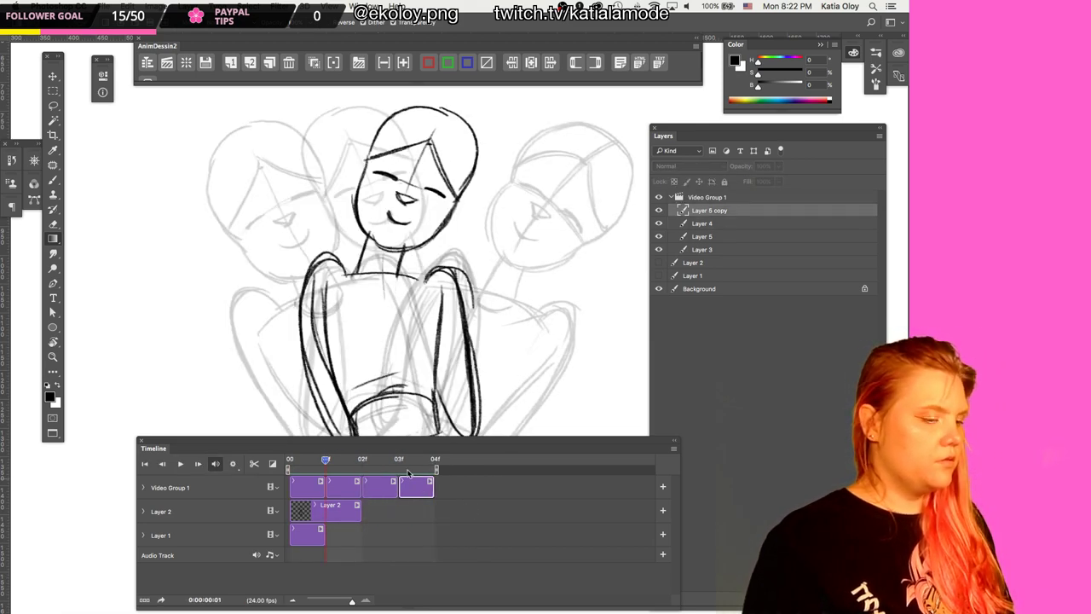
key(v)
mouse_move(361, 461)
mouse_down()
mouse_move(266, 451)
mouse_move(385, 463)
mouse_move(433, 494)
mouse_up()
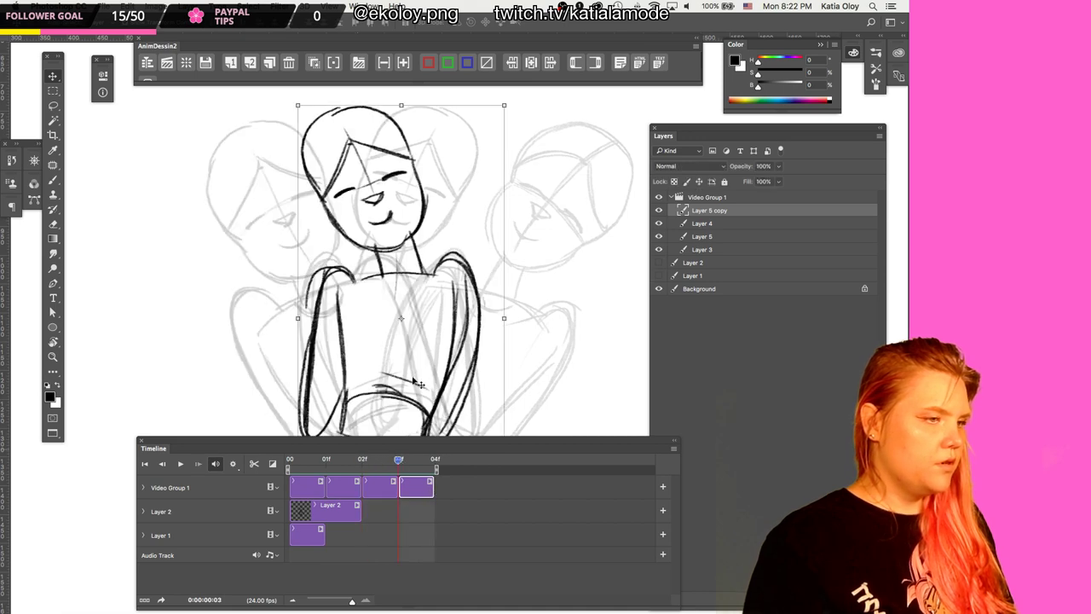
drag(433, 373, 433, 279)
key(z)
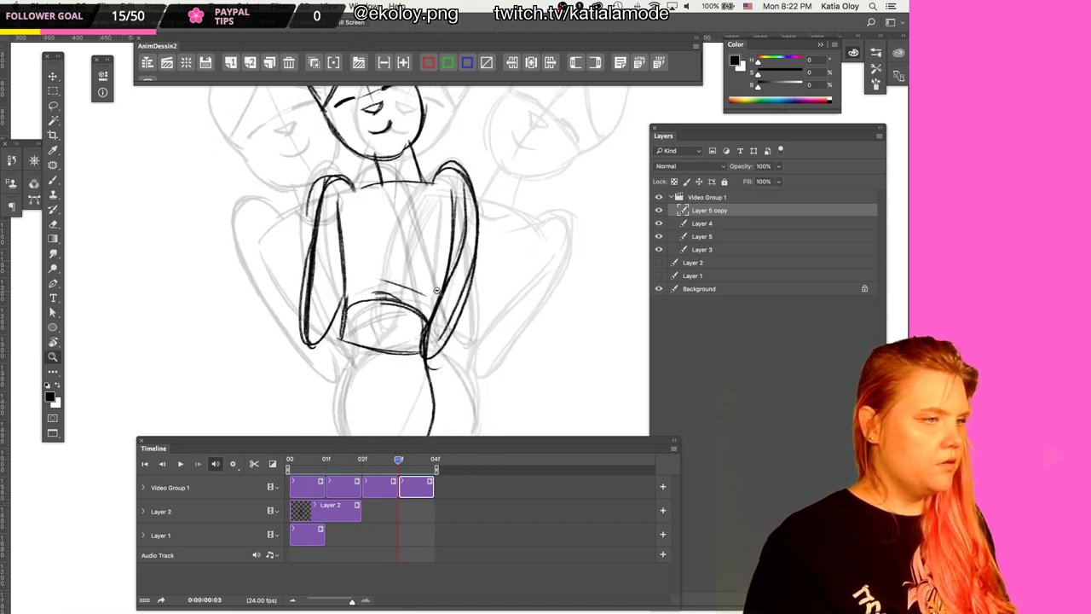
alt+click(436, 283)
alt+click(437, 283)
key(v)
drag(417, 288, 442, 289)
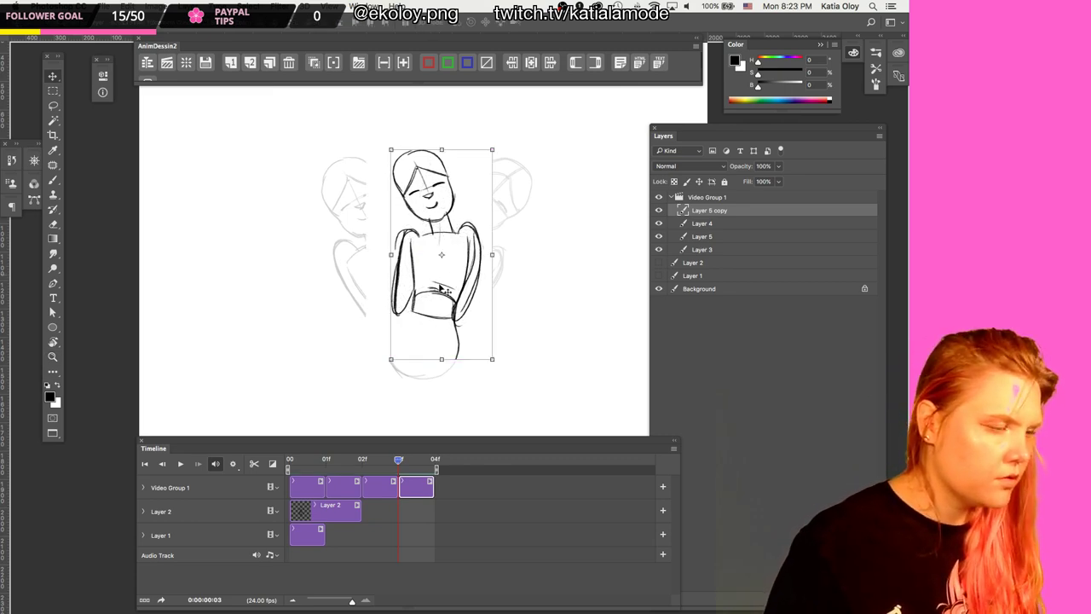
Play back the four-frame sway and return the playhead to the first frame
key(space)
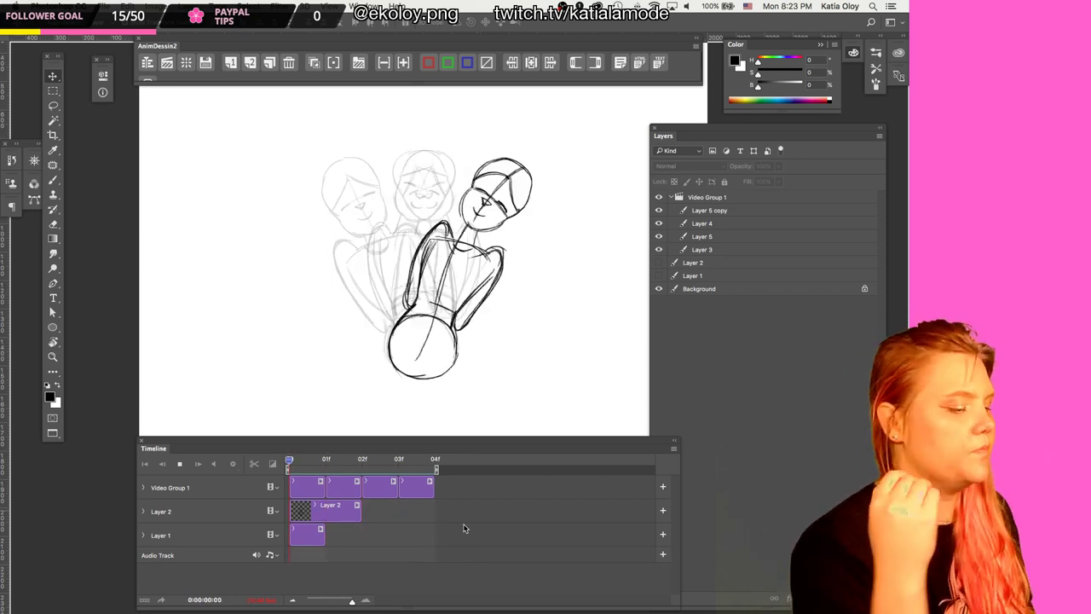
key(space)
drag(318, 463, 281, 466)
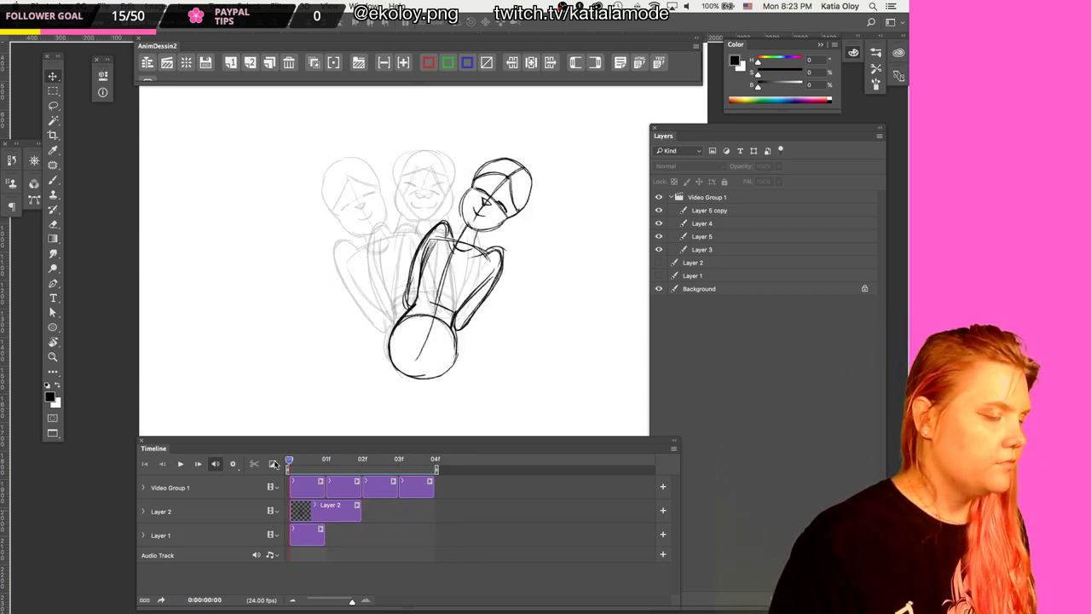
Make the Layer 2 bunny sketch visible and mark it with a red color overlay
click(216, 508)
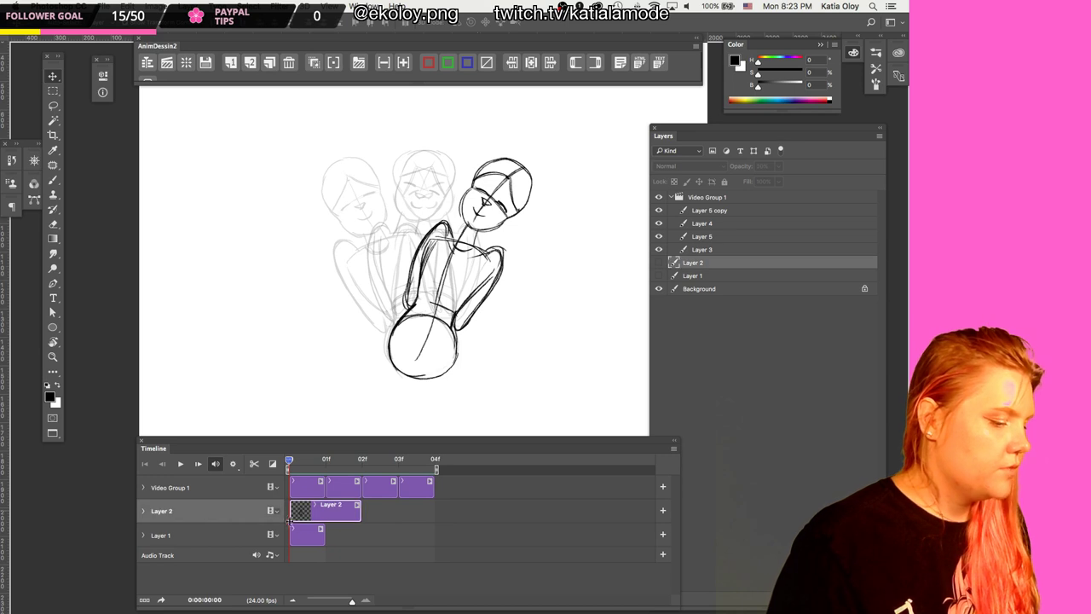
click(656, 263)
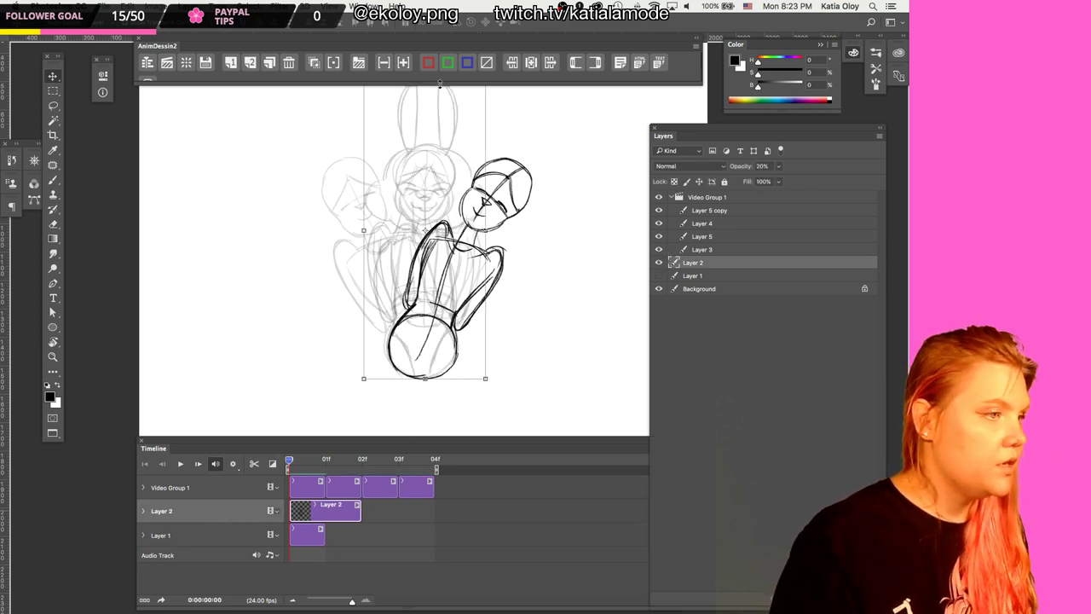
click(428, 62)
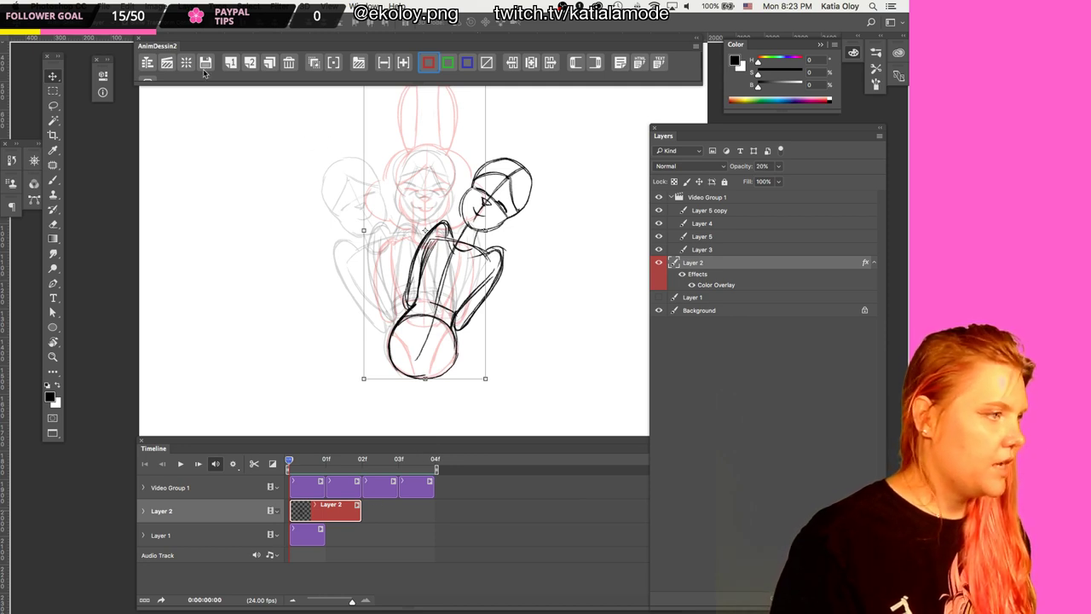
Add four blank single-frame clips and gather them in a second video group beneath Video Group 1
click(231, 62)
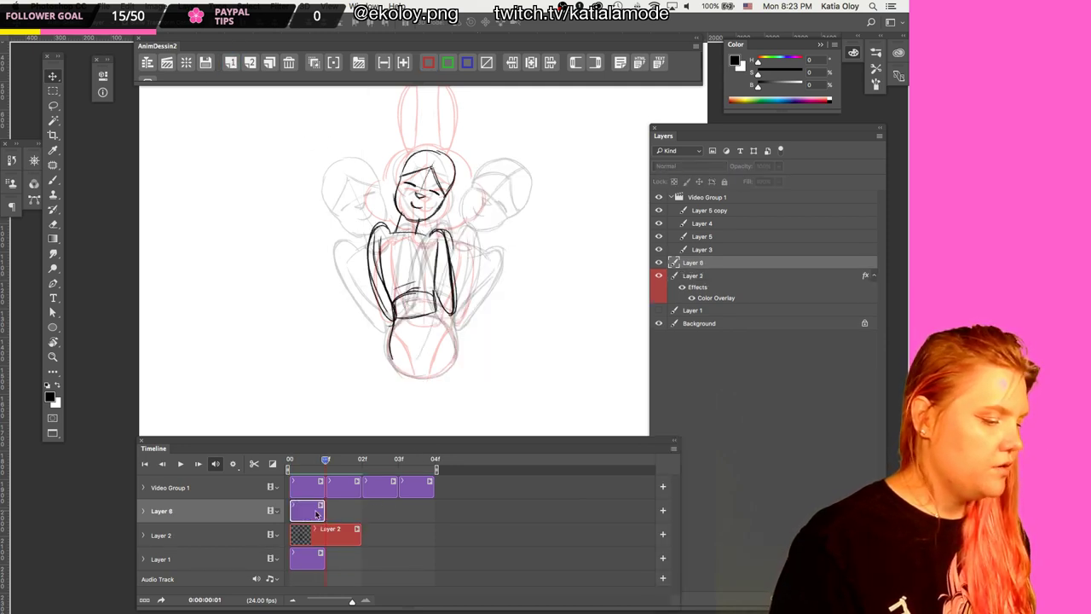
click(230, 62)
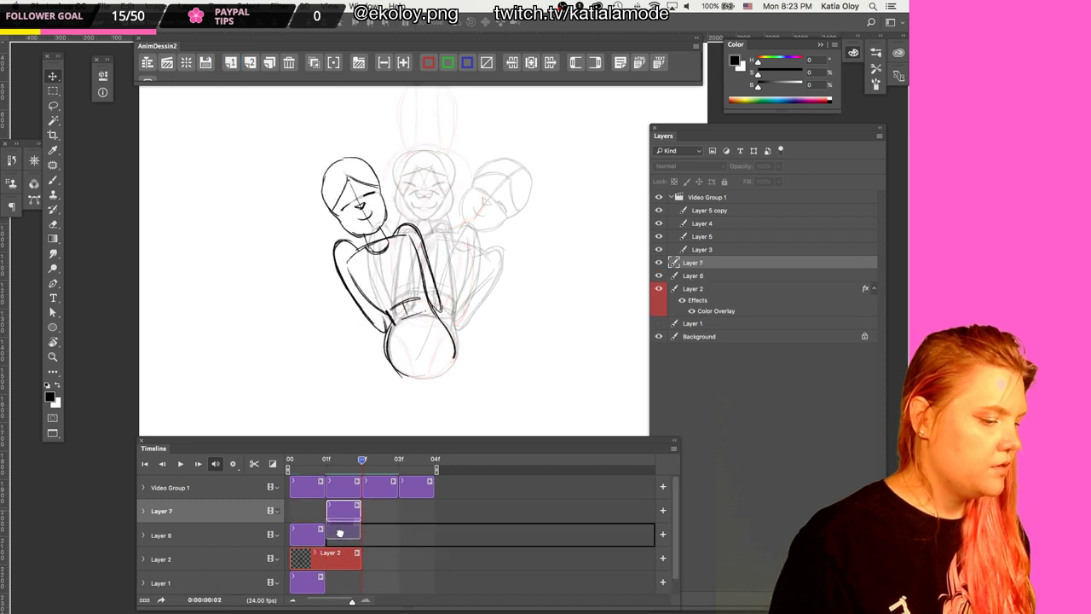
click(230, 63)
click(231, 63)
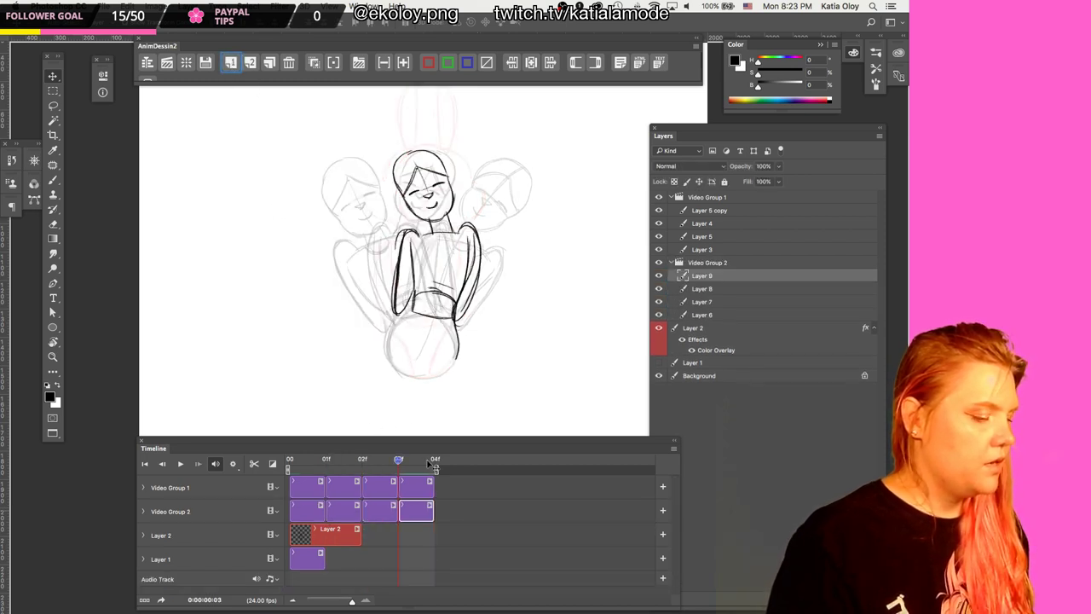
Play back the animation over the red bunny sketch and check the canvas in full-screen view
key(space)
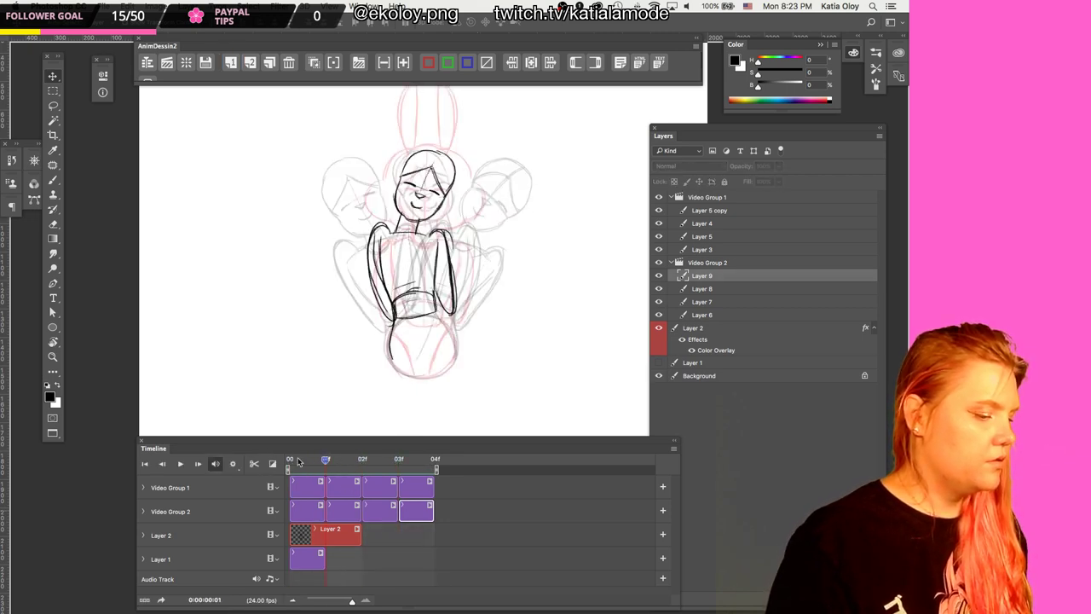
key(space)
key(f)
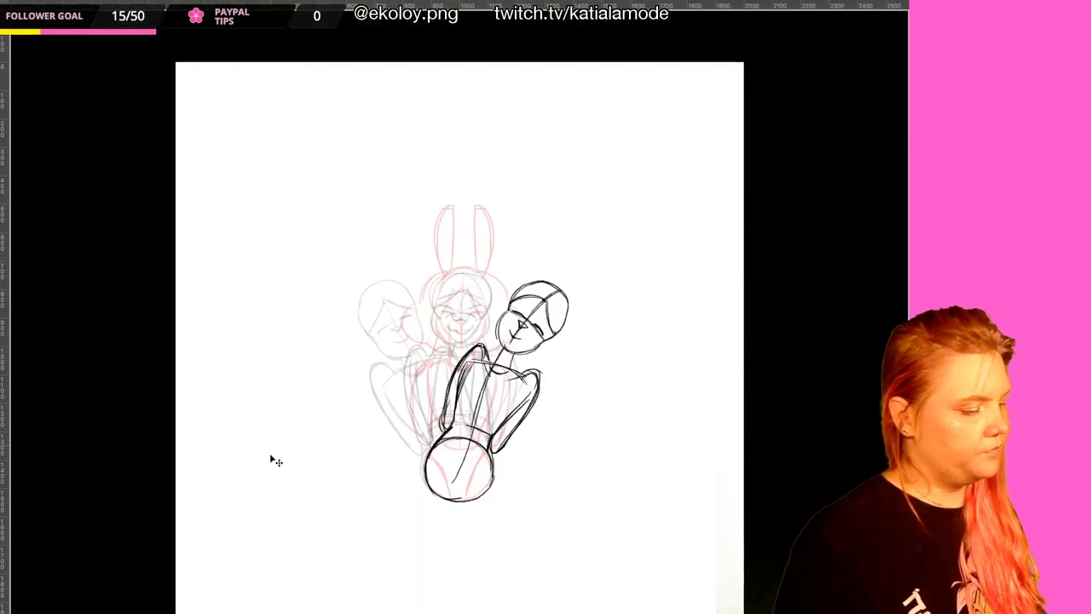
key(f)
key(f)
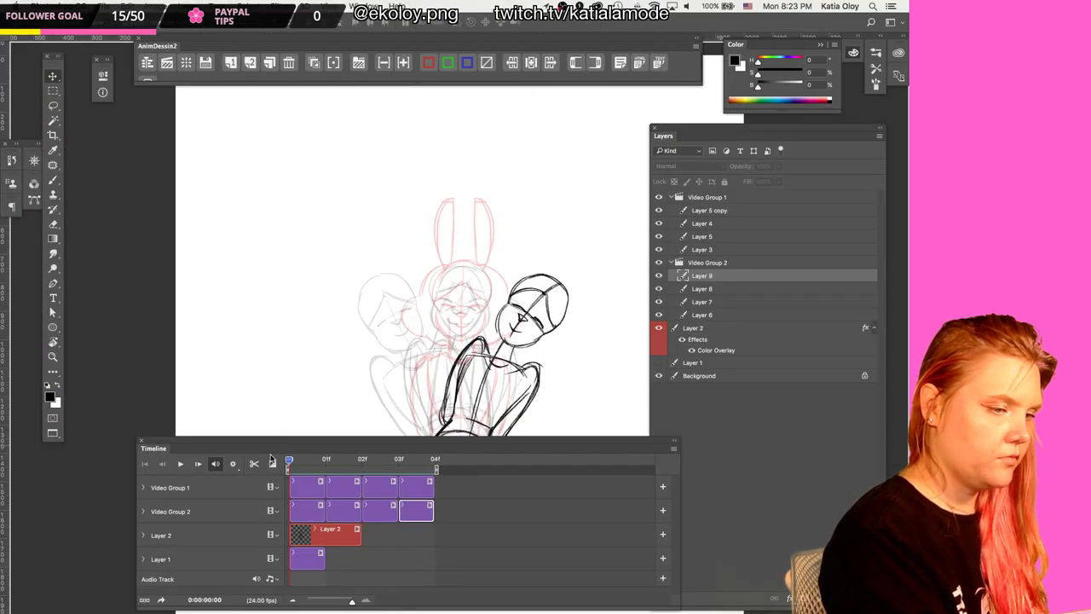
Select the first clip of Video Group 2 and show the leaning head enlarged in full-screen view without panels
drag(474, 366, 539, 345)
click(306, 512)
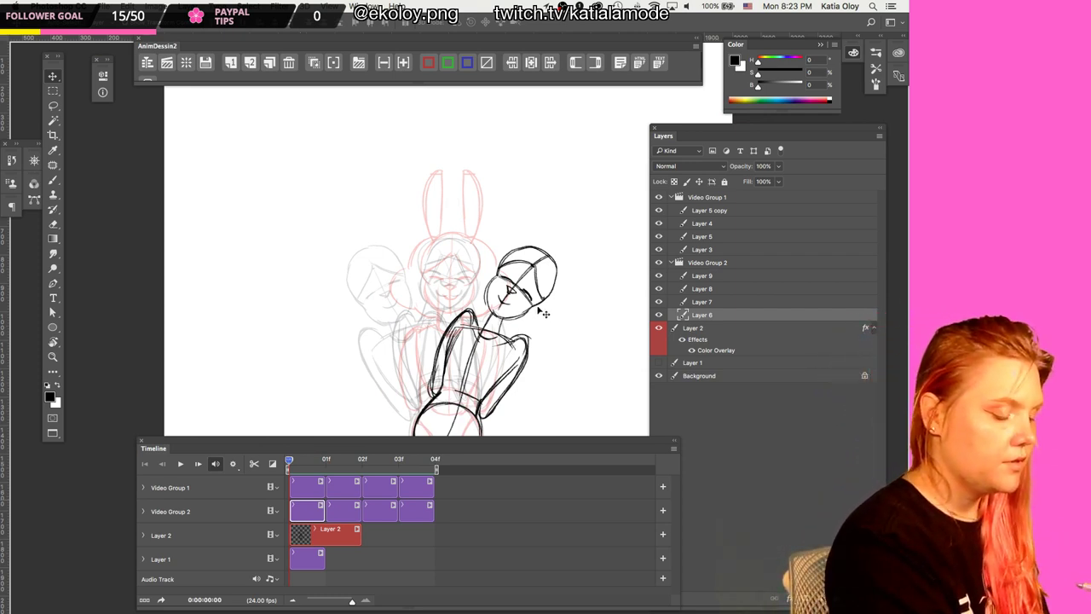
key(f)
key(z)
drag(559, 312, 599, 325)
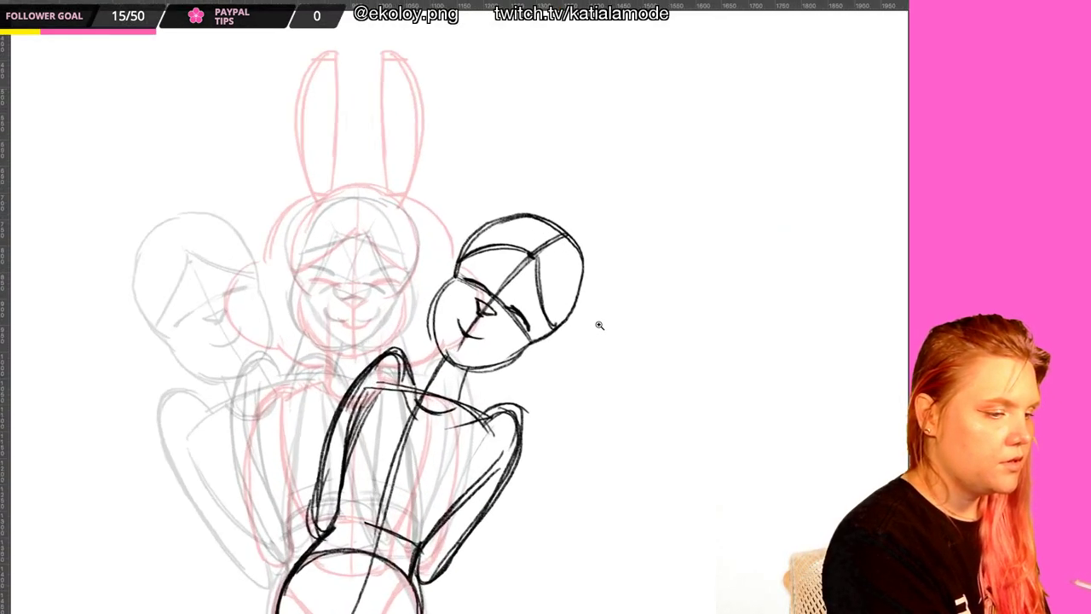
click(599, 325)
drag(353, 146, 593, 170)
drag(543, 134, 561, 171)
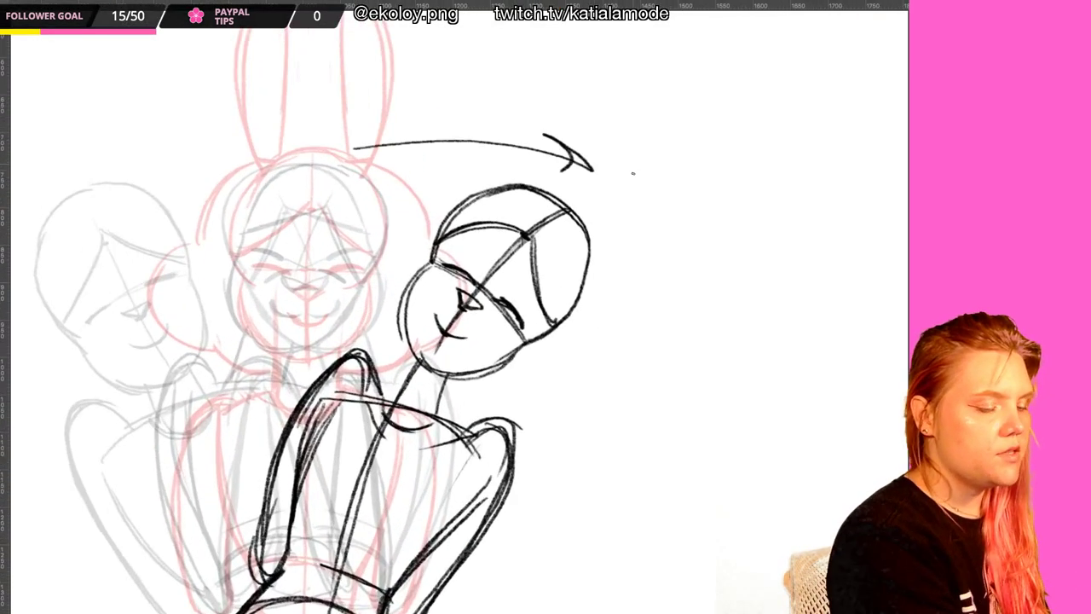
key(ctrl+z)
key(ctrl+z)
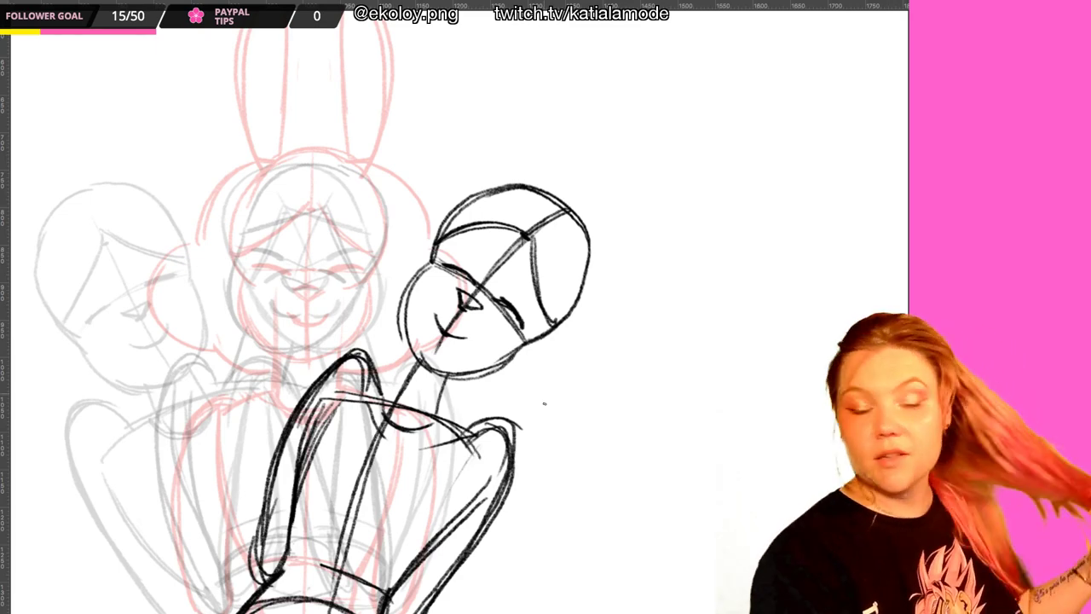
Sketch the hair around the leaning head on Layer 6, with an outer curve over the crown and rounded puffs on both sides
mouse_move(411, 214)
mouse_down()
mouse_move(508, 181)
mouse_move(397, 222)
mouse_up()
drag(583, 298, 534, 367)
drag(569, 327, 547, 359)
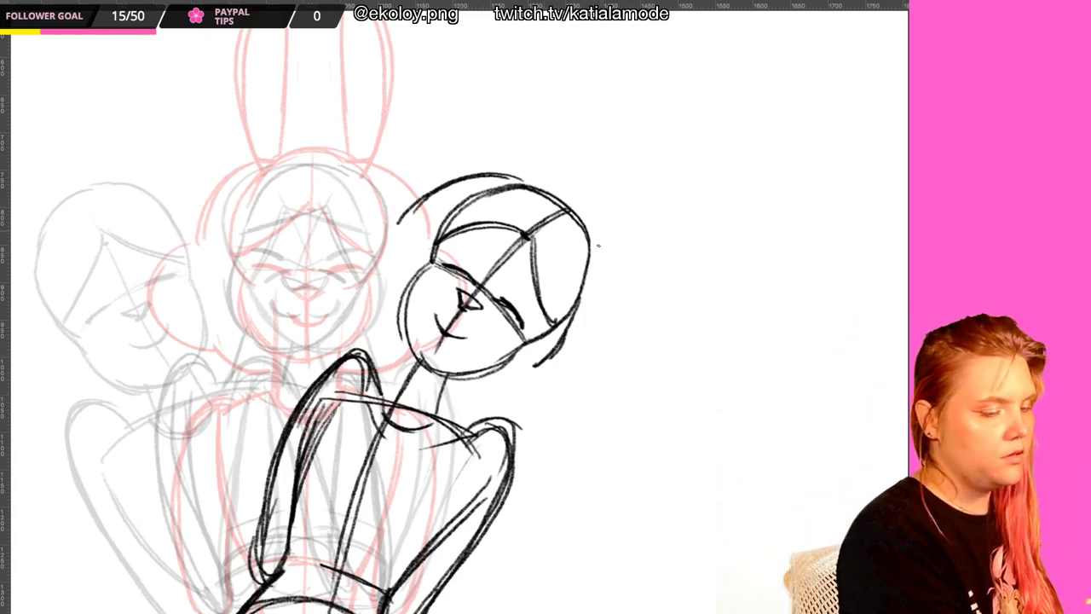
key(ctrl+z)
key(ctrl+z)
mouse_move(586, 223)
mouse_down()
mouse_move(588, 333)
mouse_move(571, 362)
mouse_up()
drag(601, 271, 518, 451)
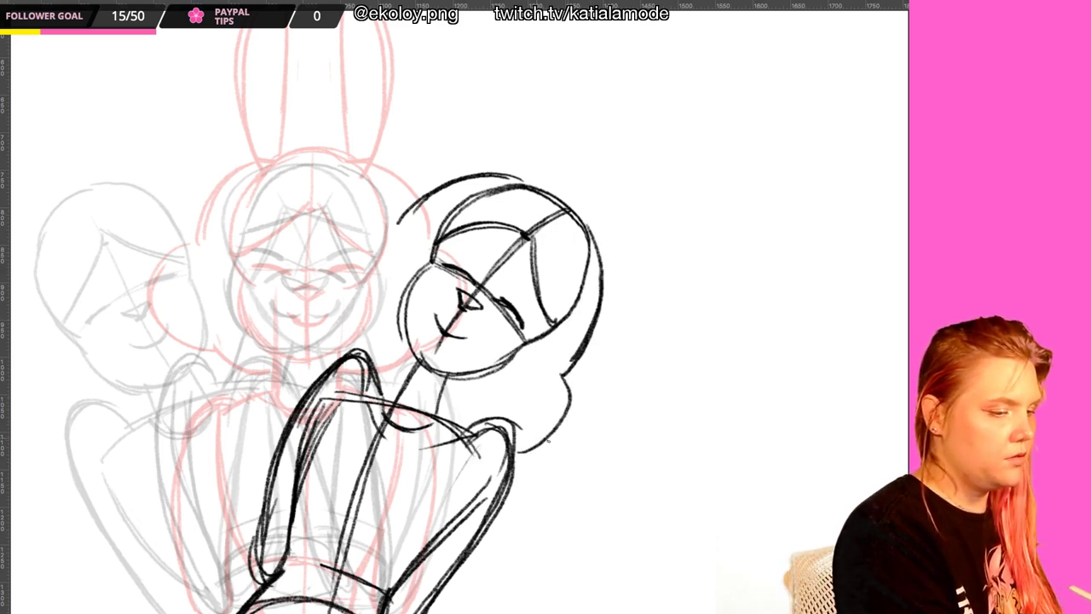
mouse_move(394, 217)
mouse_down()
mouse_move(328, 245)
mouse_move(345, 316)
mouse_move(401, 379)
mouse_up()
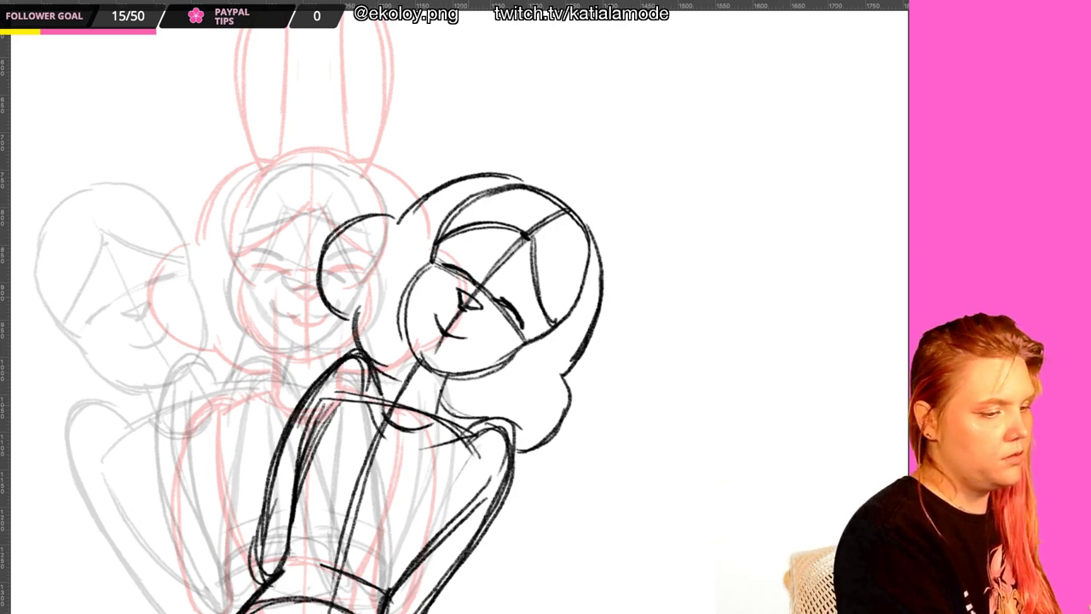
Show the panels, go to frame 01f and sketch the outer hair curve over the middle head on Layer 7
key(Tab)
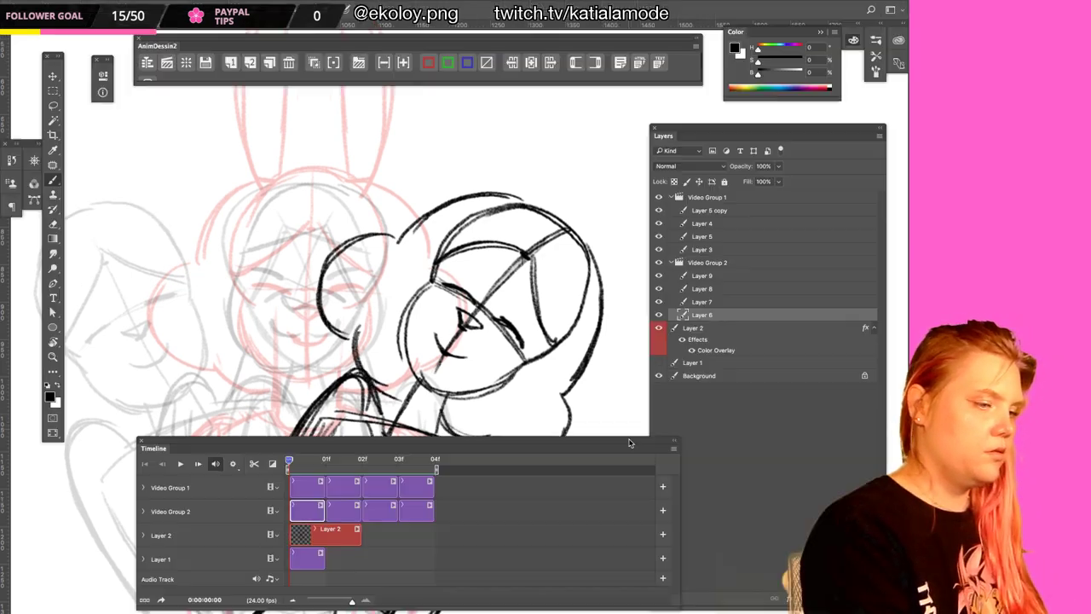
click(326, 458)
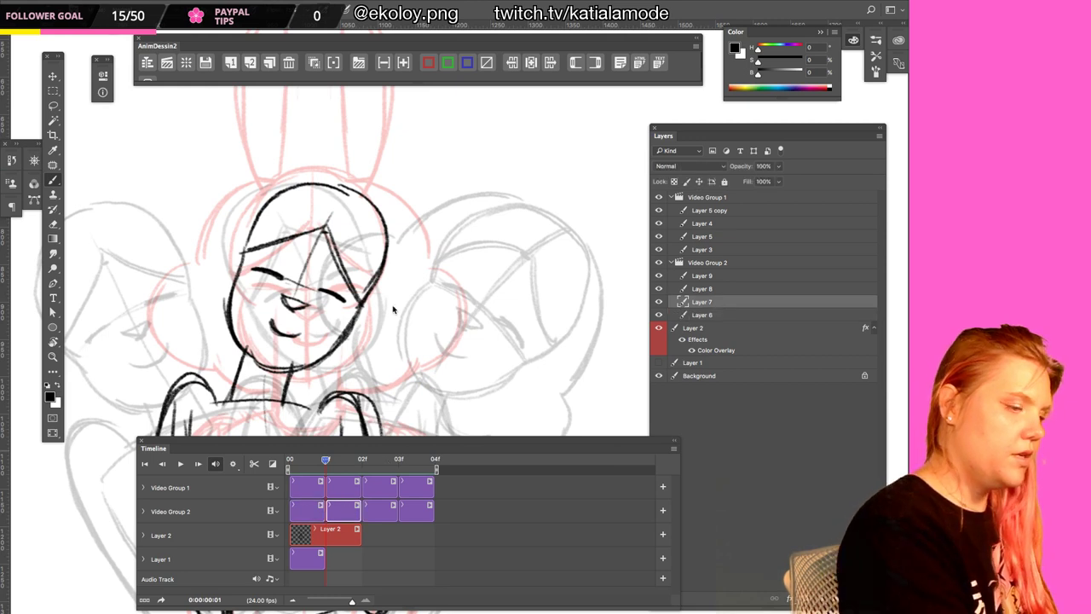
mouse_move(341, 186)
mouse_down()
mouse_move(388, 209)
mouse_move(413, 280)
mouse_up()
drag(377, 201, 414, 268)
mouse_move(325, 181)
mouse_down()
mouse_move(296, 184)
mouse_move(210, 290)
mouse_up()
drag(259, 200, 214, 247)
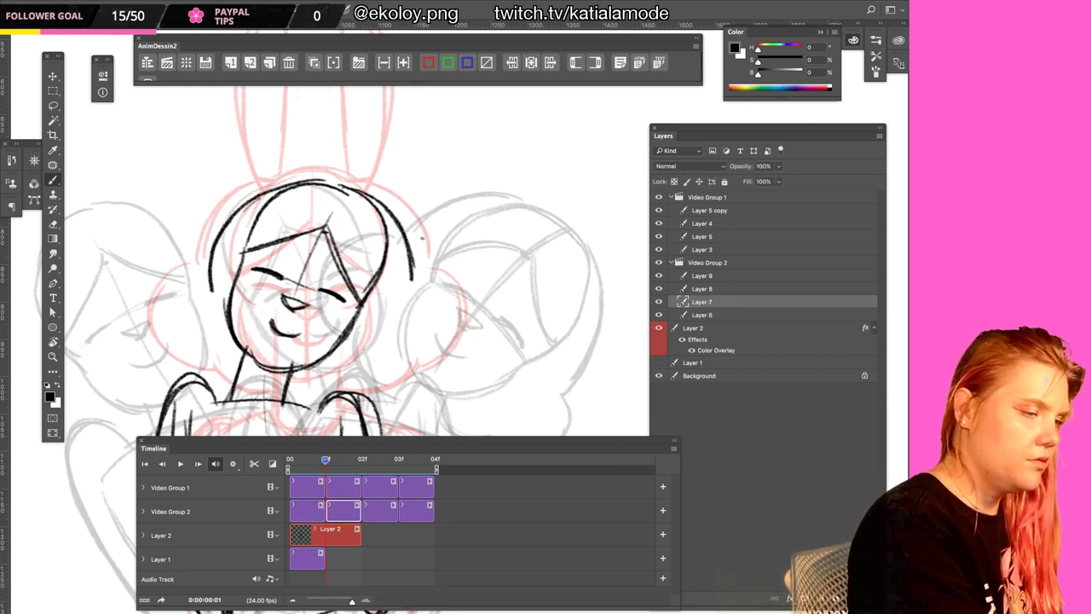
key(super+alt+z)
key(super+alt+z)
mouse_move(342, 184)
mouse_down()
mouse_move(266, 189)
mouse_move(217, 254)
mouse_move(210, 286)
mouse_up()
Sketch rounded hair puffs on both sides of the middle head and move the playhead to frame 02f
mouse_move(411, 276)
mouse_down()
mouse_move(450, 278)
mouse_move(464, 308)
mouse_up()
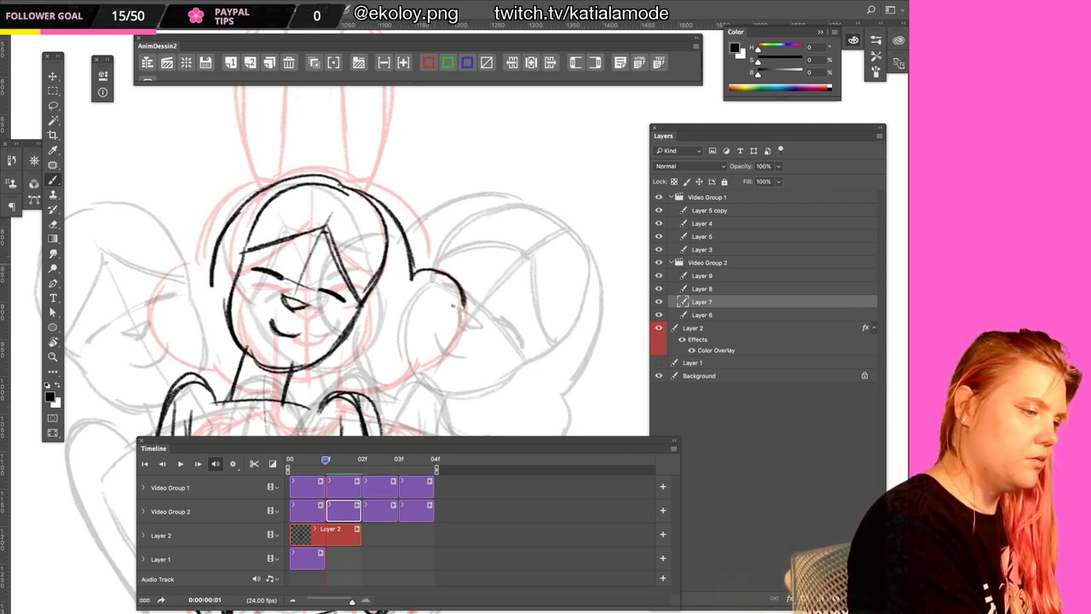
mouse_move(210, 280)
mouse_down()
mouse_move(213, 381)
mouse_move(171, 372)
mouse_up()
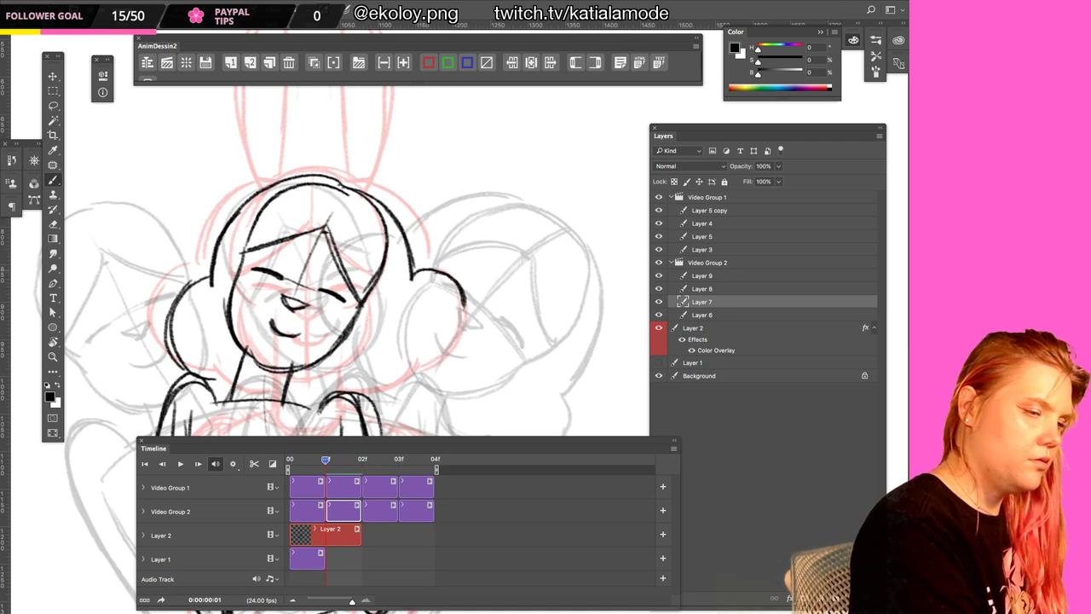
mouse_move(411, 278)
mouse_down()
mouse_move(455, 281)
mouse_move(445, 358)
mouse_up()
mouse_move(466, 302)
mouse_down()
mouse_move(457, 344)
mouse_move(426, 364)
mouse_up()
mouse_move(292, 383)
mouse_down()
mouse_move(401, 363)
mouse_move(317, 400)
mouse_up()
drag(401, 366, 442, 355)
click(370, 458)
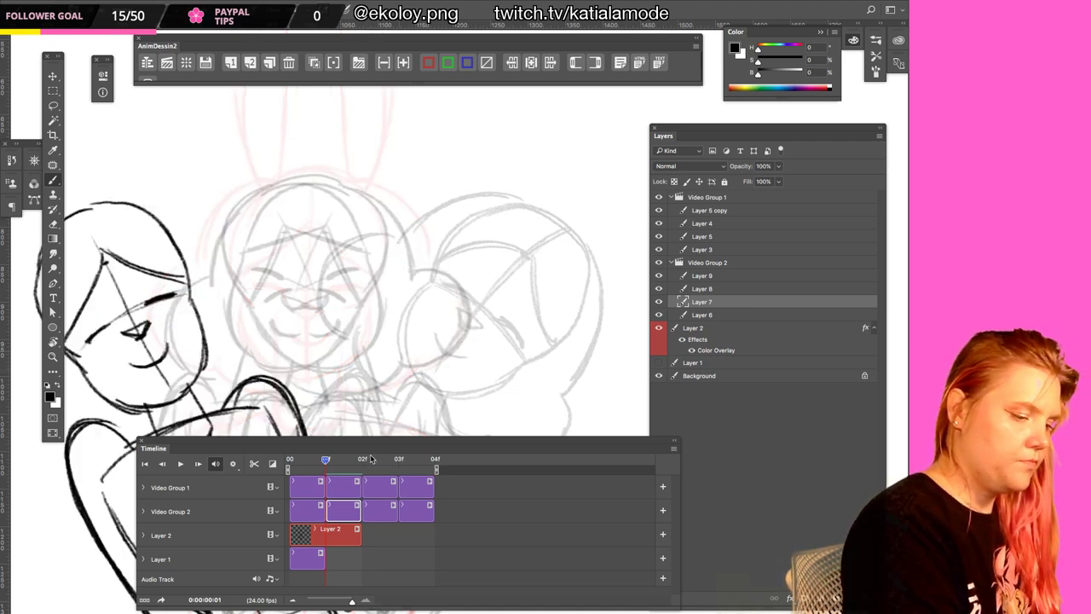
Go to frame 02f and sketch the outer hair curve around the tilted head on Layer 8, redoing the stroke over the crown
drag(338, 401, 560, 263)
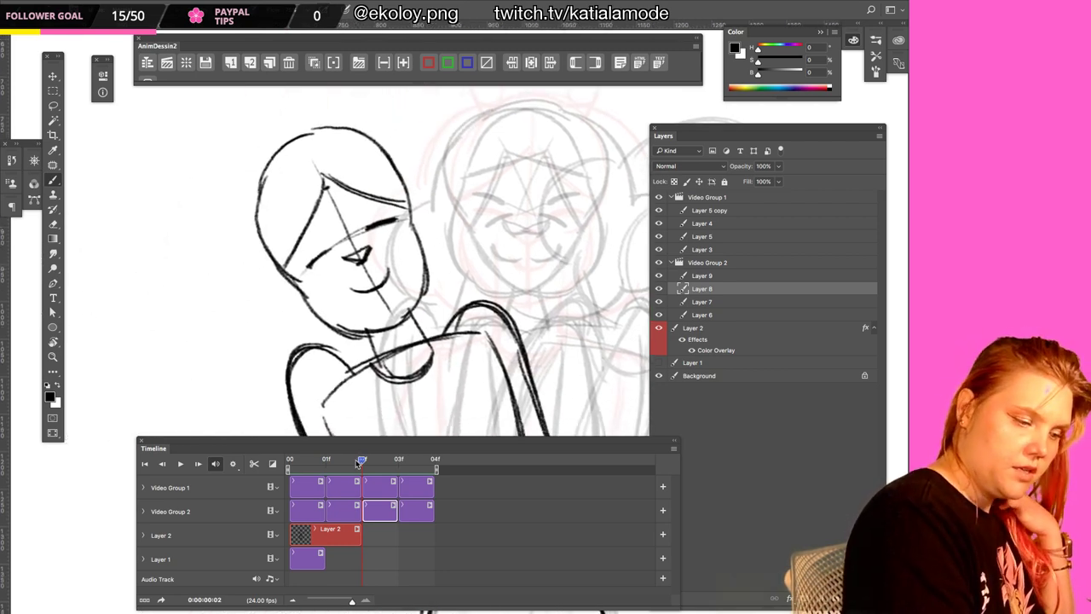
drag(357, 463, 318, 468)
click(359, 462)
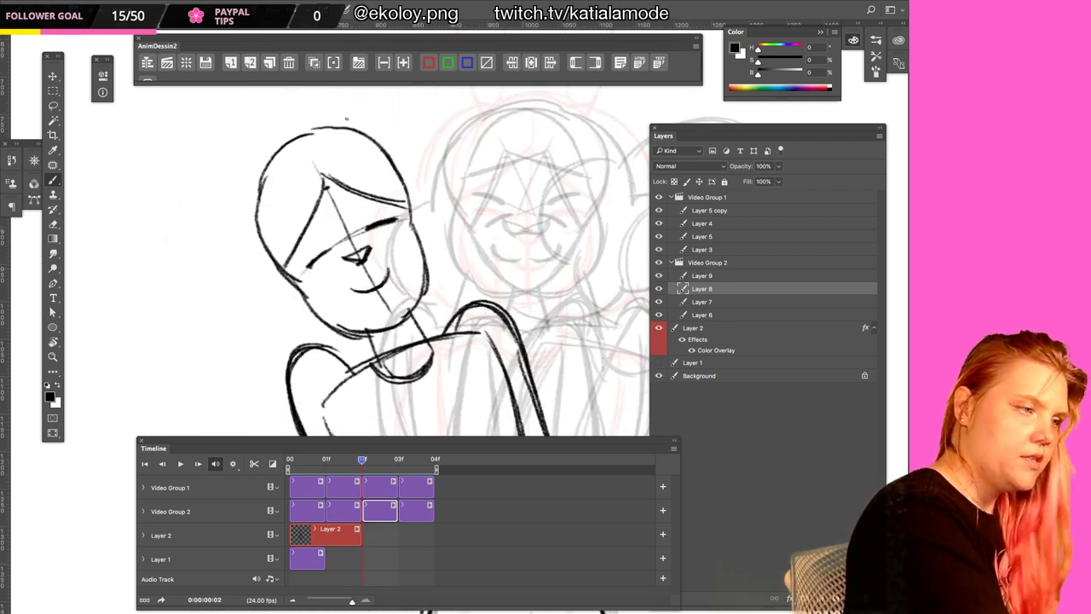
mouse_move(312, 127)
mouse_down()
mouse_move(418, 129)
mouse_move(409, 124)
mouse_move(249, 285)
mouse_up()
drag(275, 186, 278, 295)
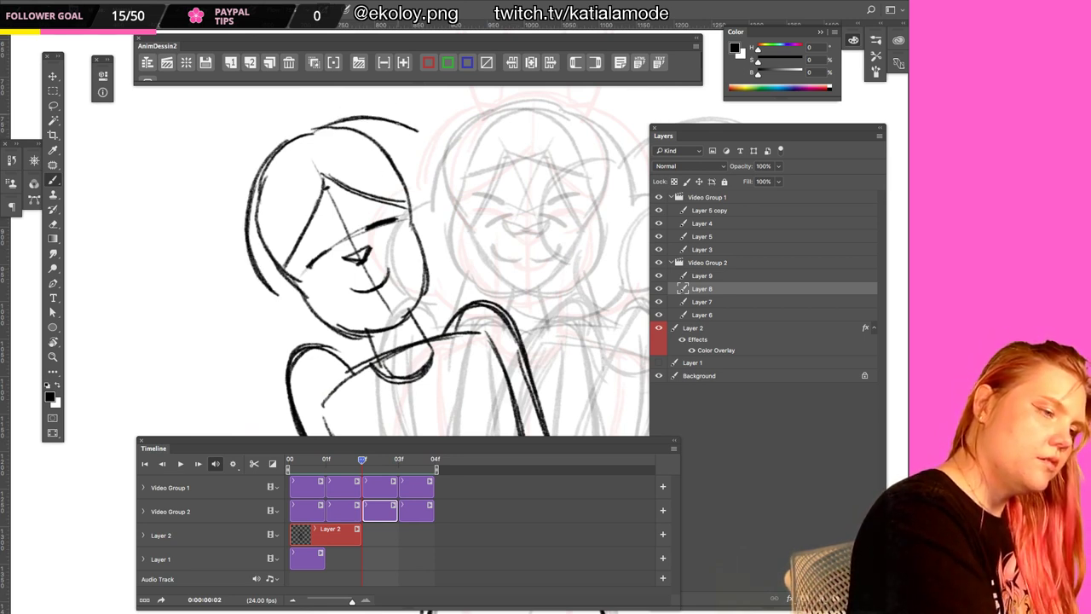
mouse_move(404, 129)
mouse_down()
mouse_move(443, 156)
mouse_move(366, 102)
mouse_up()
key(e)
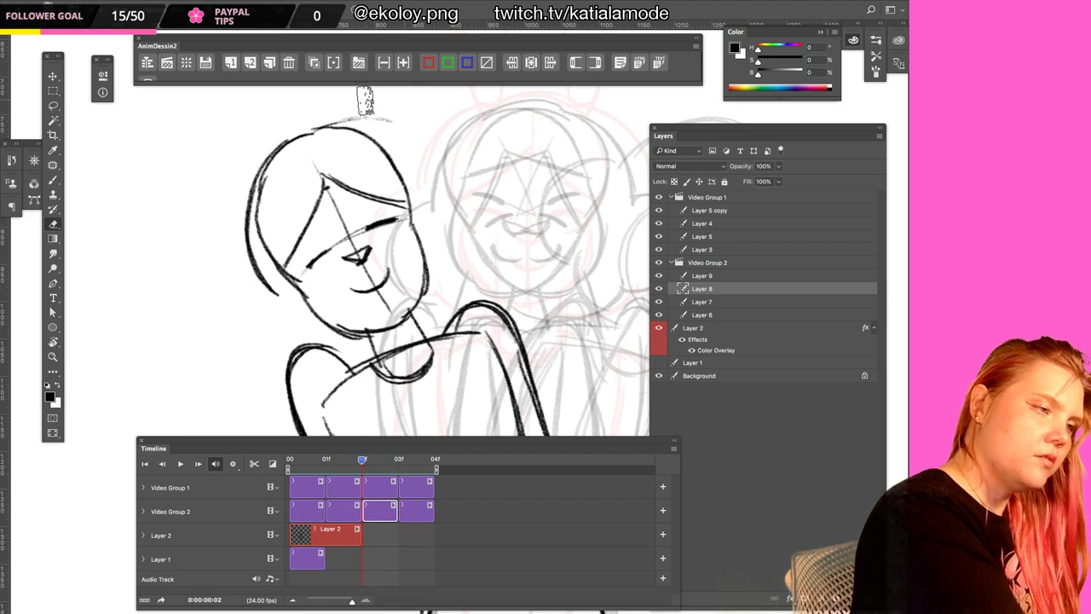
key(b)
Sketch rounded hair puffs on both sides of the tilted head on Layer 8, ending at the shoulders
mouse_move(441, 155)
mouse_down()
mouse_move(316, 132)
mouse_move(478, 153)
mouse_move(505, 177)
mouse_move(509, 205)
mouse_up()
mouse_move(274, 288)
mouse_down()
mouse_move(266, 347)
mouse_move(305, 358)
mouse_up()
drag(271, 290, 303, 356)
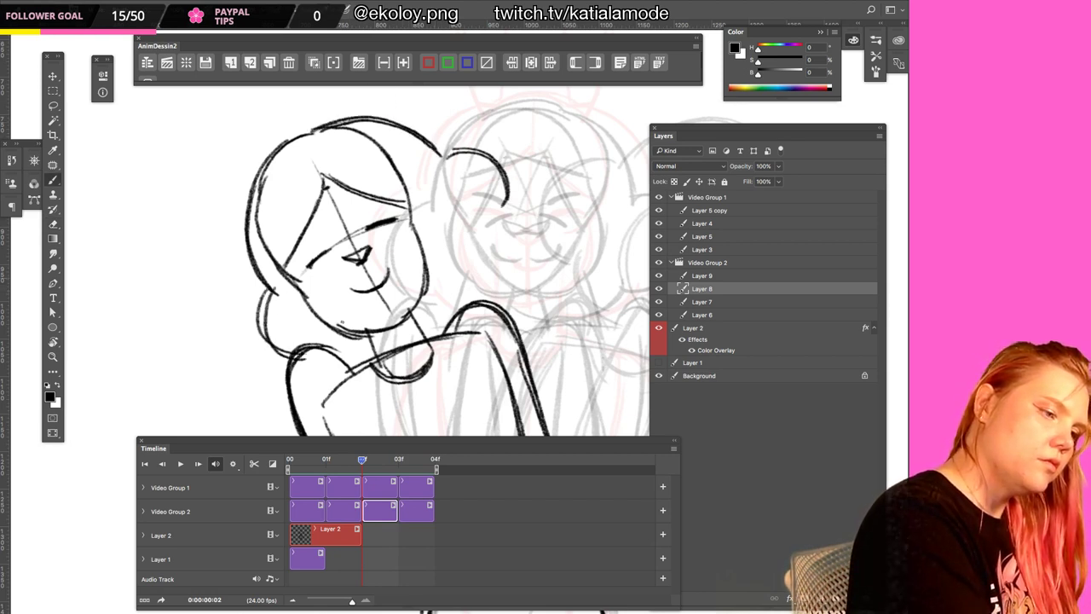
mouse_move(508, 187)
mouse_down()
mouse_move(482, 232)
mouse_move(462, 319)
mouse_up()
drag(489, 240, 477, 290)
drag(481, 288, 452, 319)
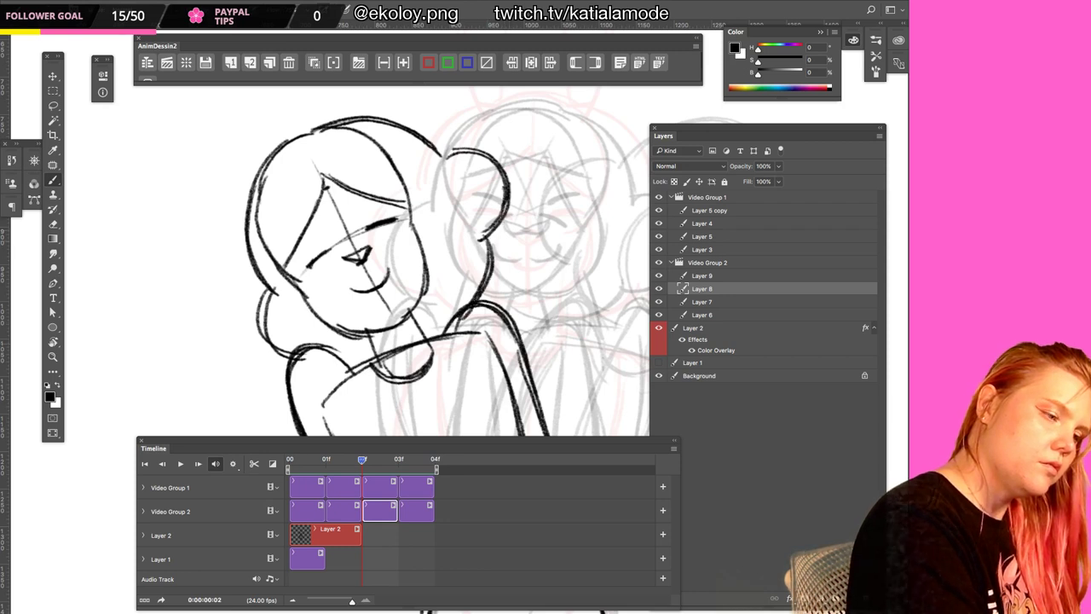
Go to frame 03f and sketch the outer hair curve down both sides of the head on Layer 9
click(400, 464)
click(409, 515)
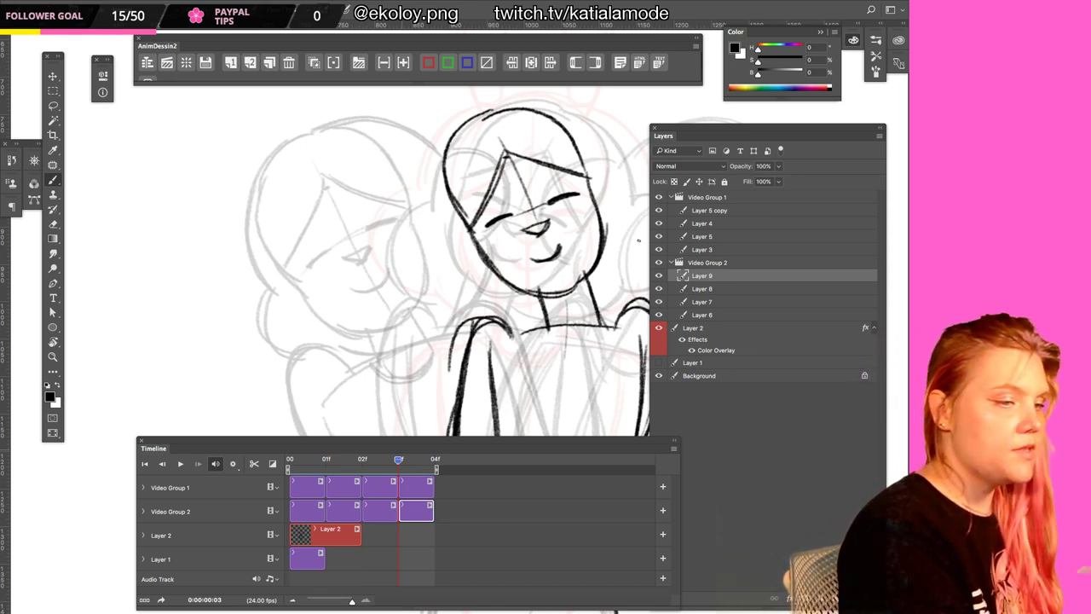
drag(468, 118, 422, 226)
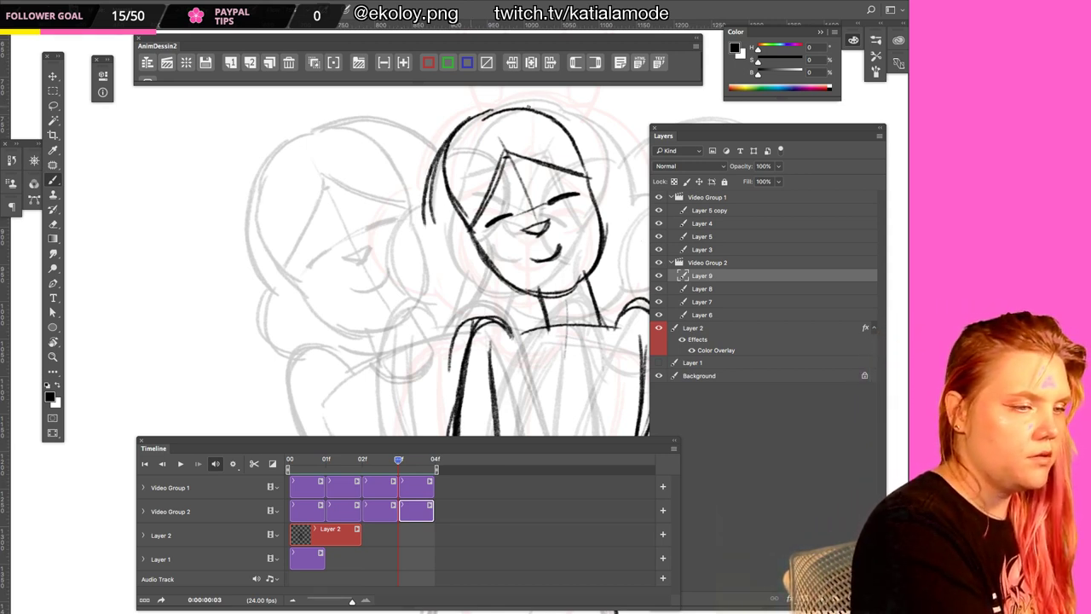
mouse_move(522, 108)
mouse_down()
mouse_move(612, 162)
mouse_move(615, 192)
mouse_up()
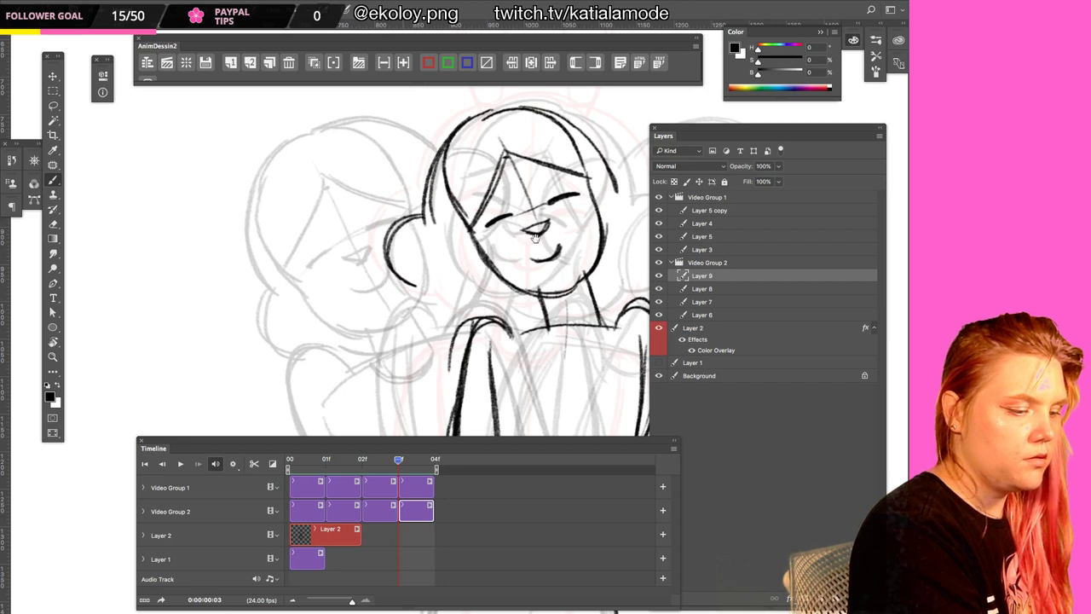
Sketch rounded hair puffs on both sides of the frame 03f head, closing them down to the shoulders
scroll(416, 287, right, 5)
drag(512, 190, 501, 275)
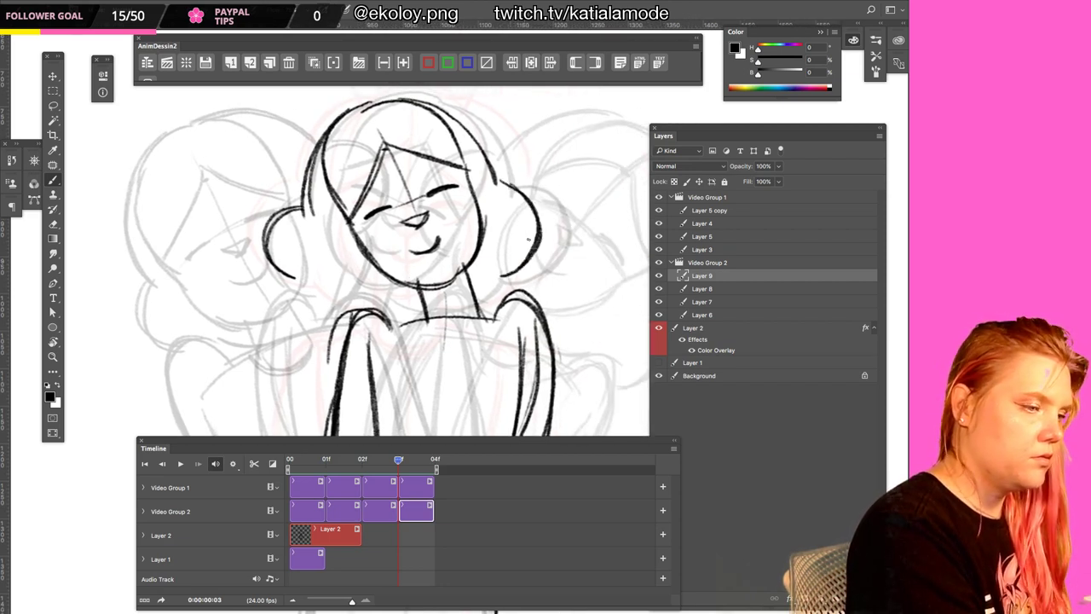
drag(306, 274, 352, 313)
drag(504, 276, 462, 317)
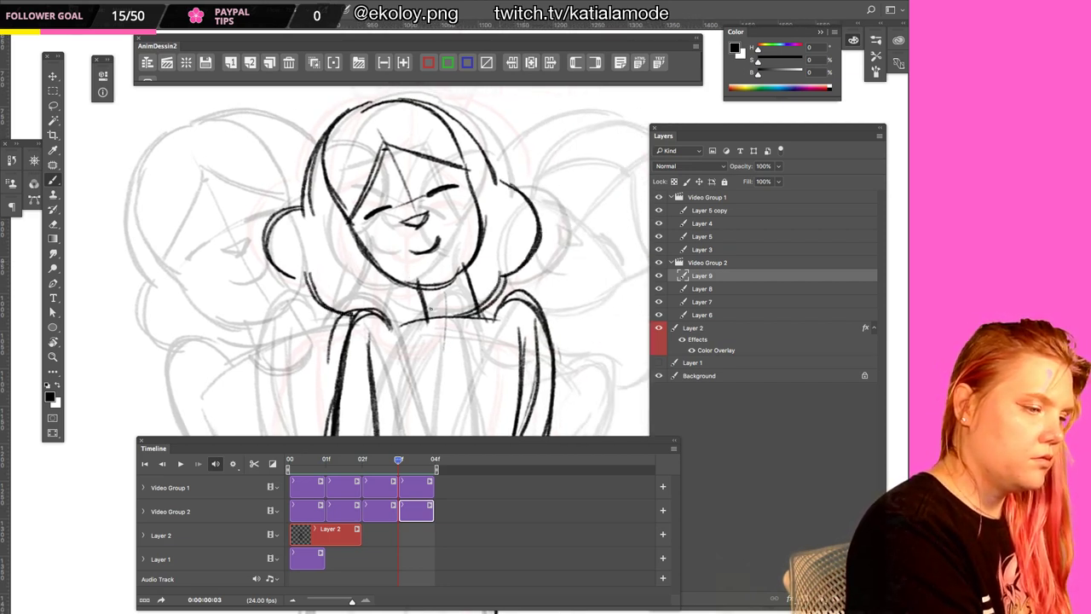
Turn off the onion skins and play the hair animation with more of the figure in view
key(z)
alt+click(524, 345)
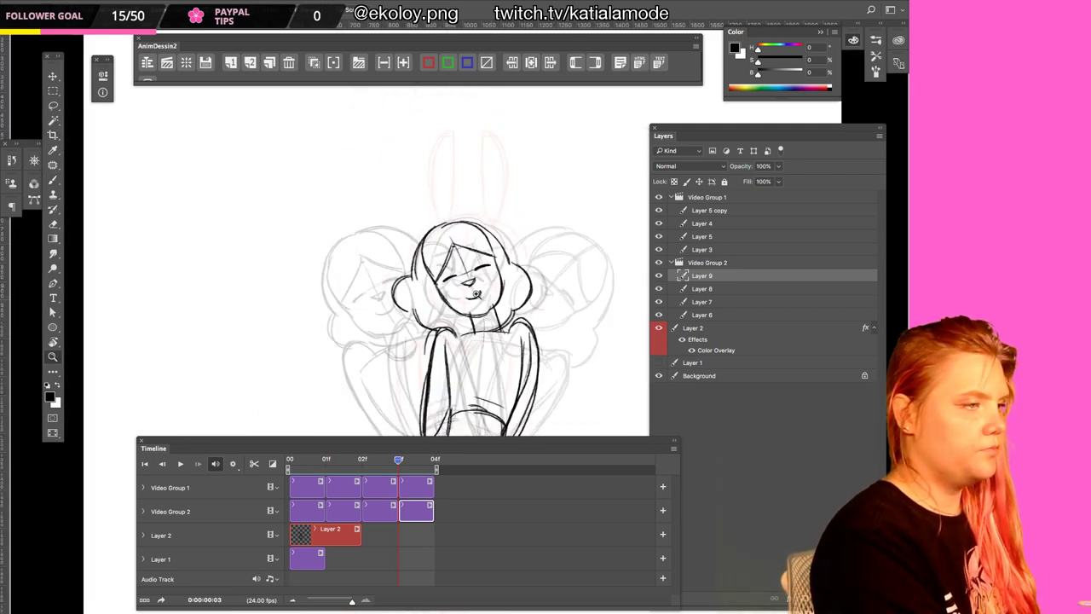
click(313, 63)
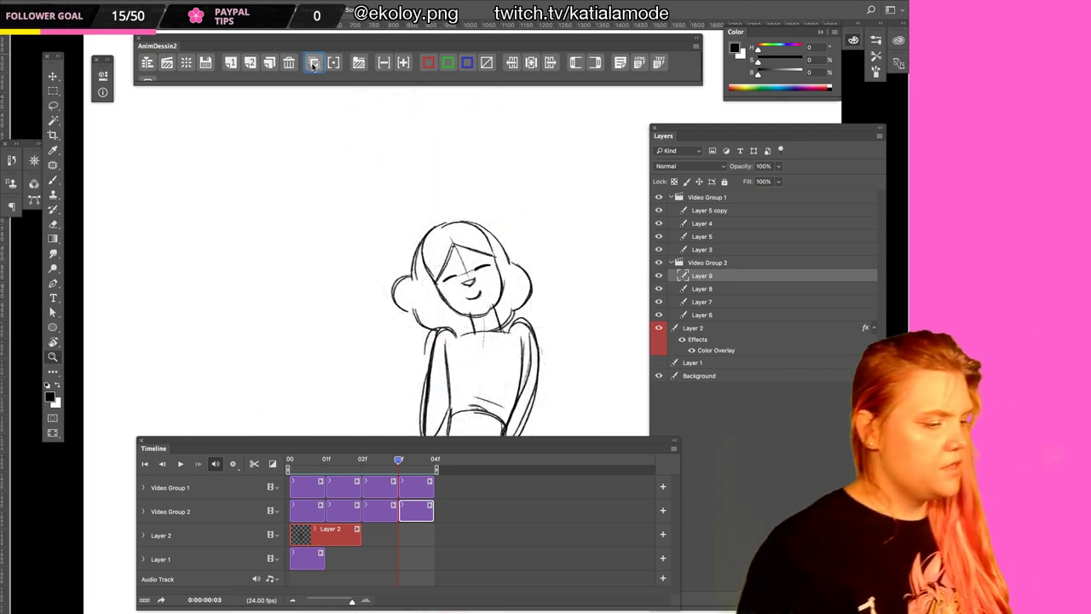
drag(521, 295, 448, 225)
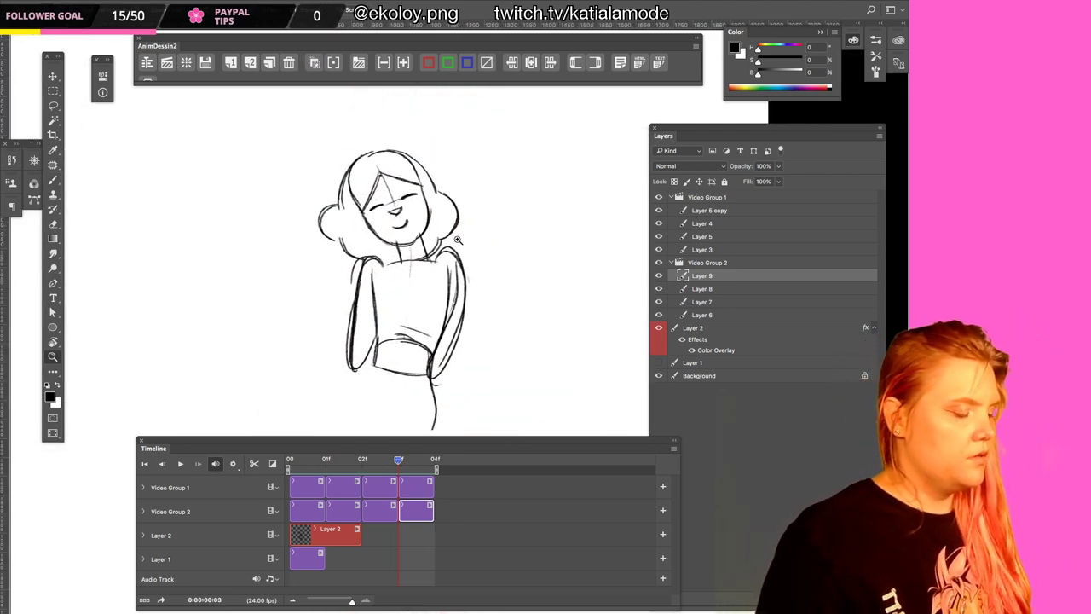
key(space)
key(space)
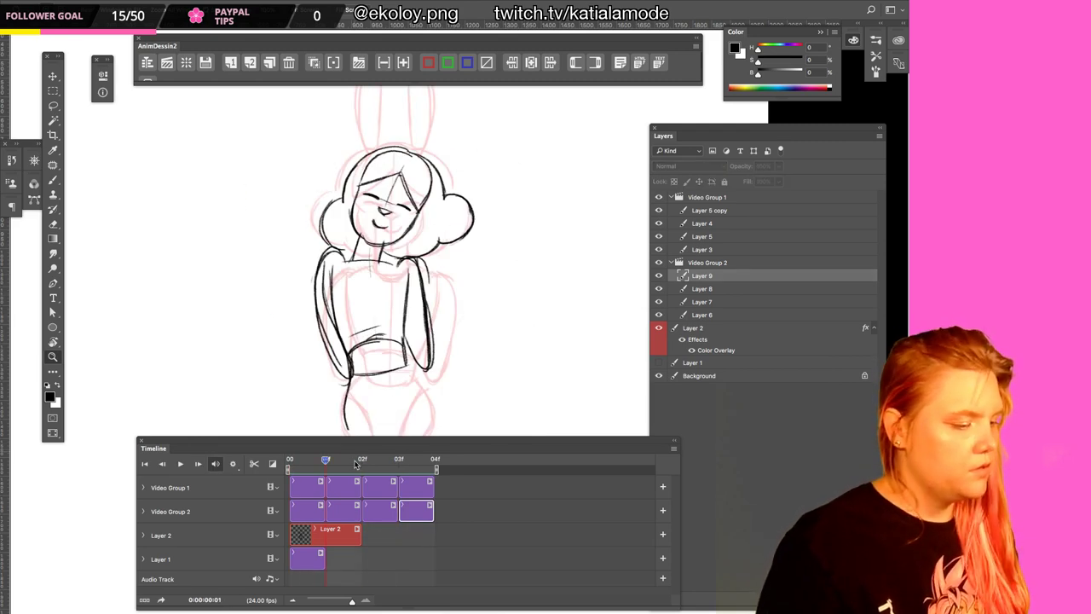
Return to the first frame, hide the red Layer 2 sketch and play the sway animation without it
click(289, 461)
click(327, 542)
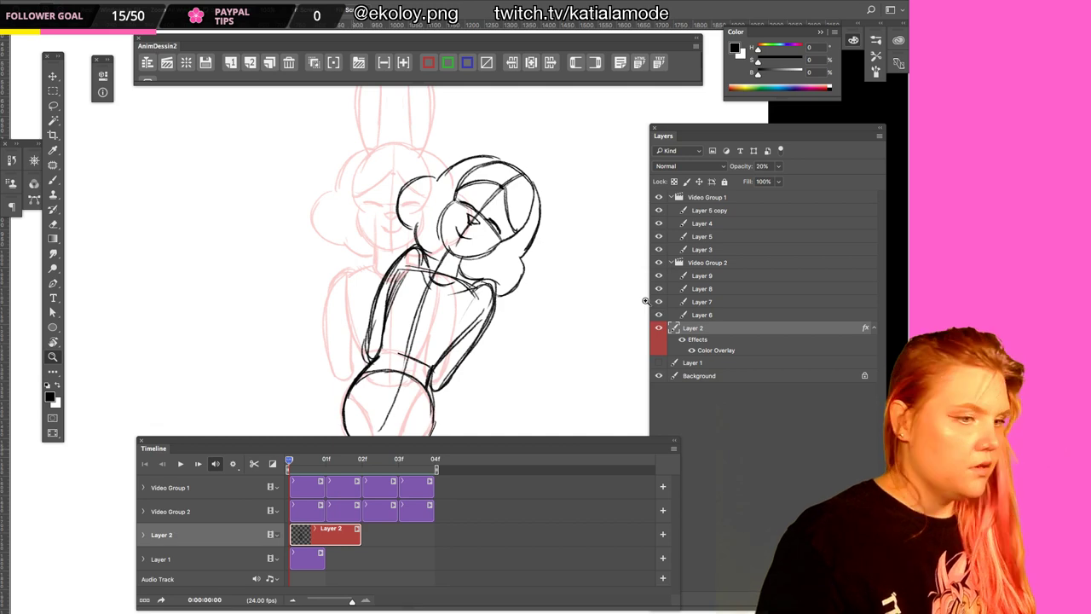
click(658, 328)
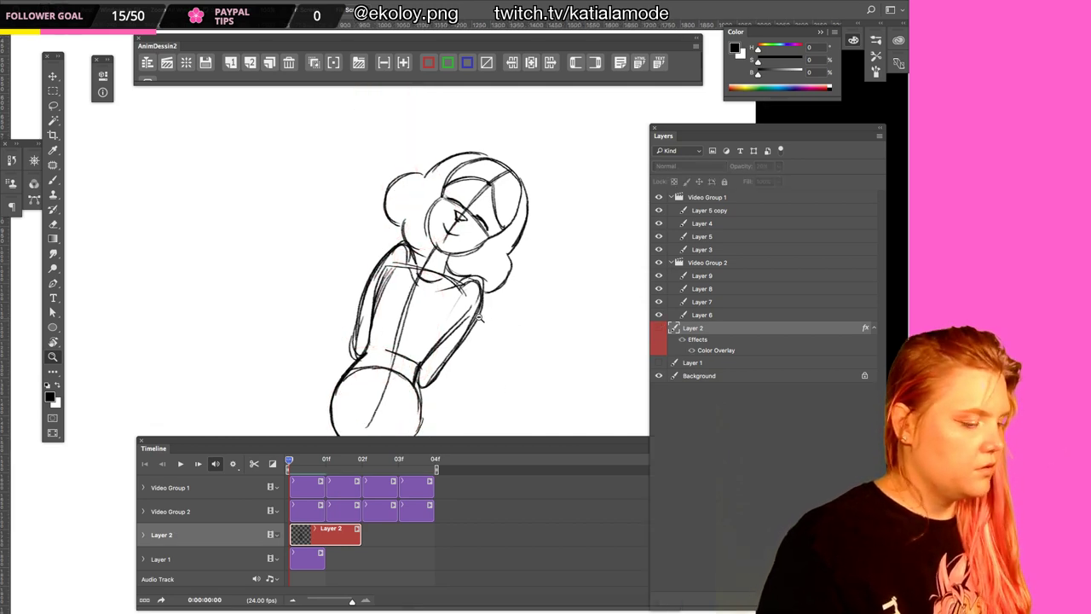
key(space)
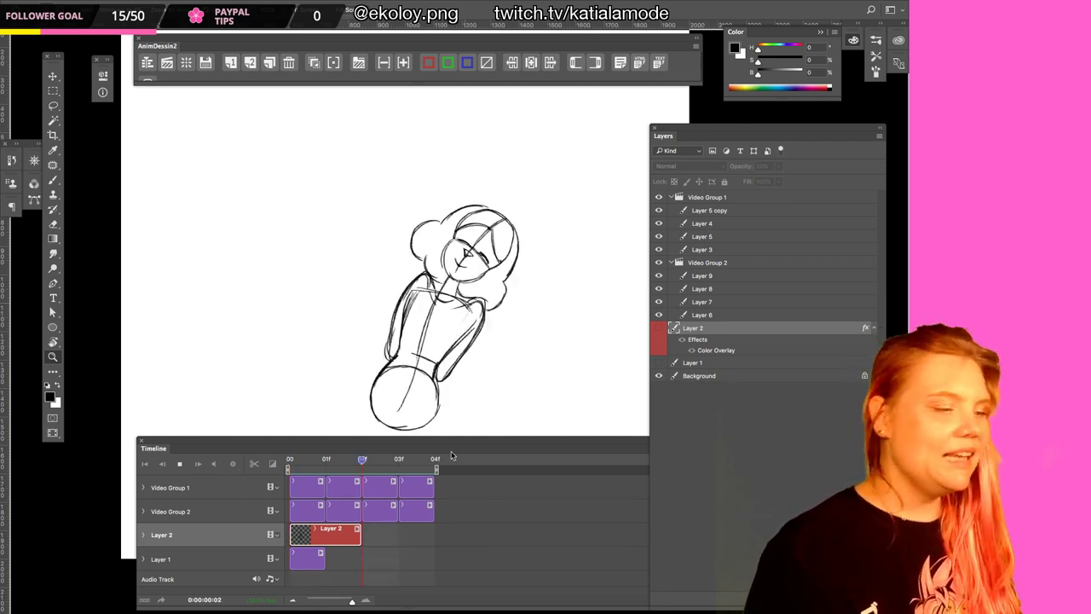
key(space)
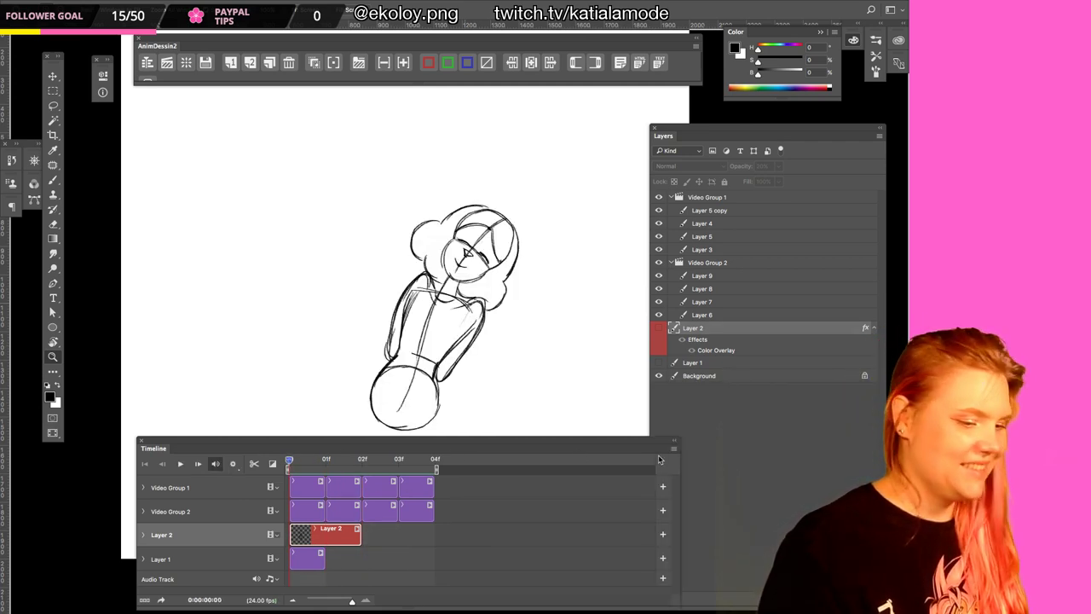
Try to select all clips of Video Group 1 and Video Group 2 together
click(675, 451)
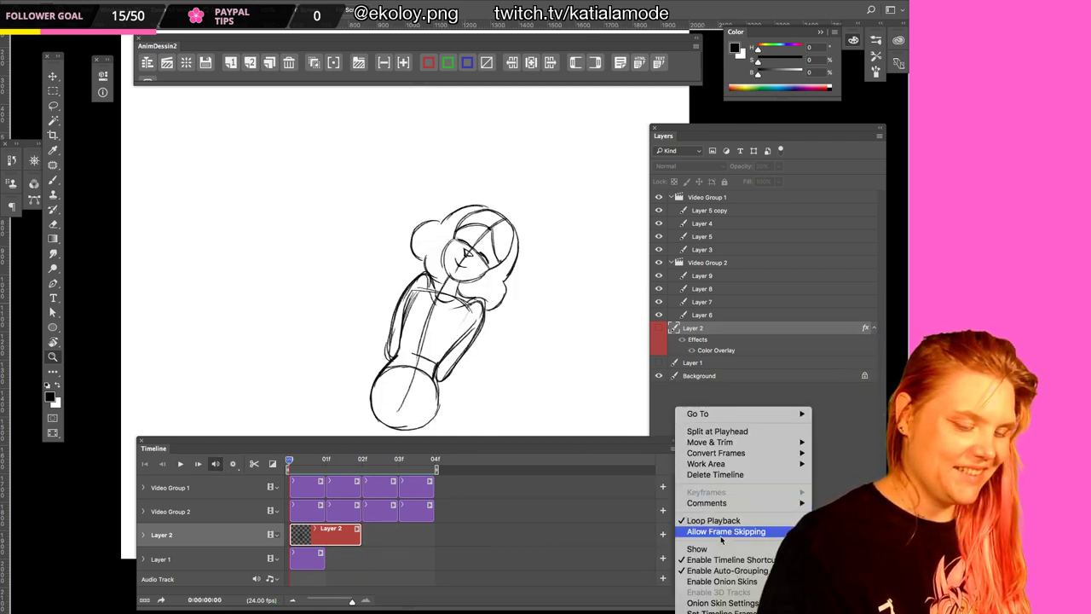
click(527, 546)
click(305, 485)
shift+click(305, 510)
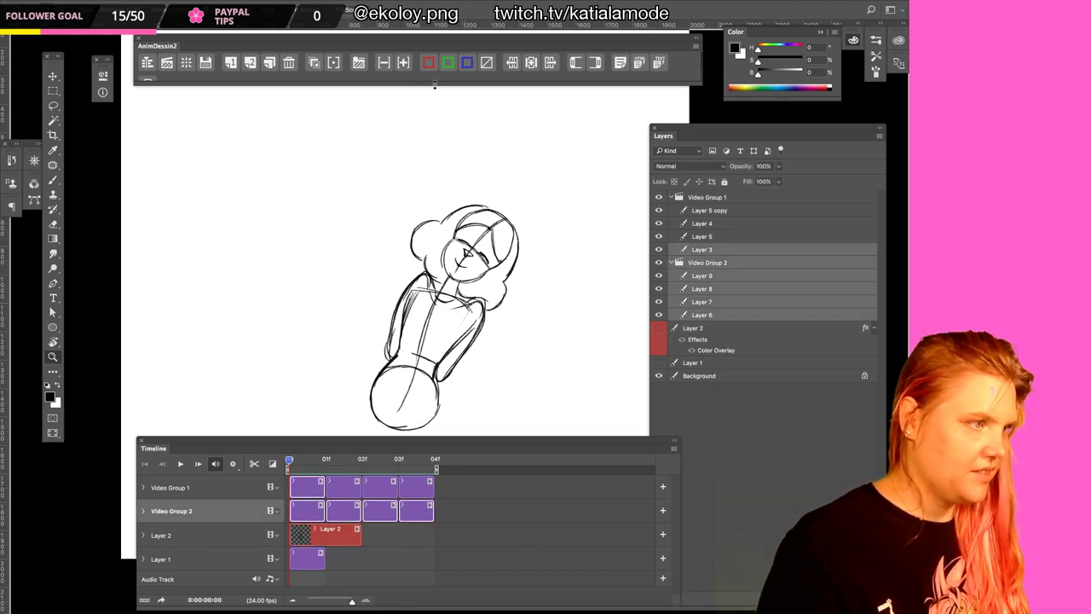
click(475, 507)
click(300, 484)
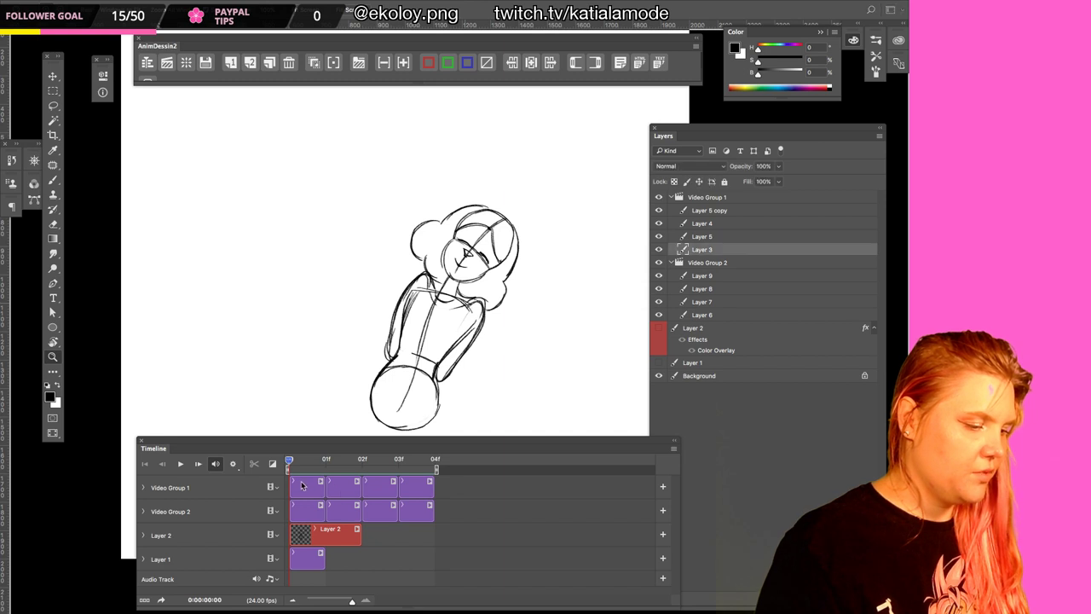
shift+click(419, 510)
click(436, 509)
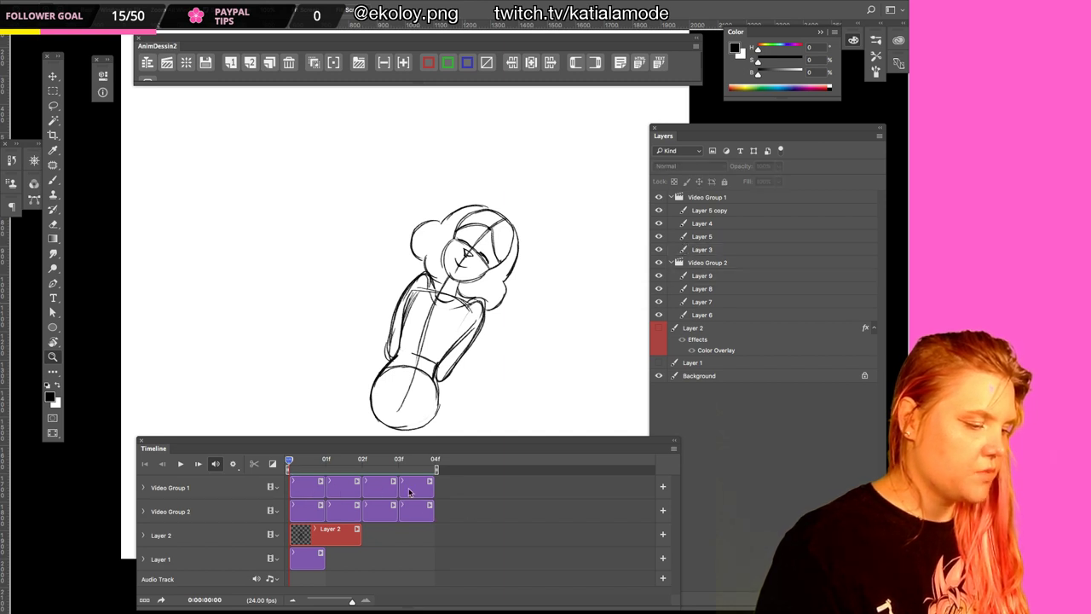
click(179, 488)
shift+click(188, 512)
click(613, 452)
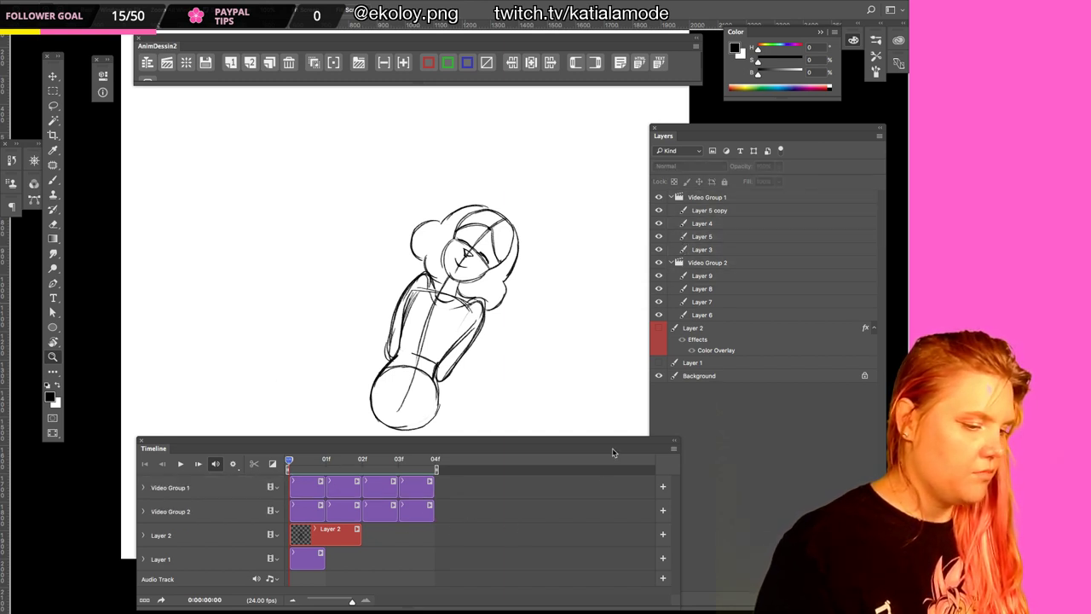
Try a timeline frame rate of 12 fps and undo the change
click(672, 449)
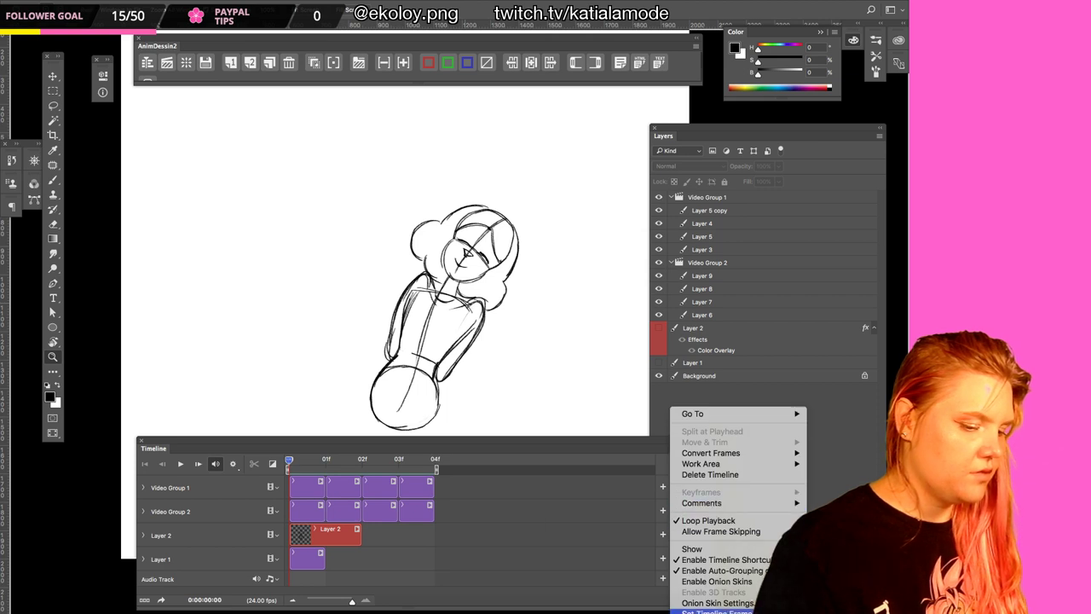
click(572, 548)
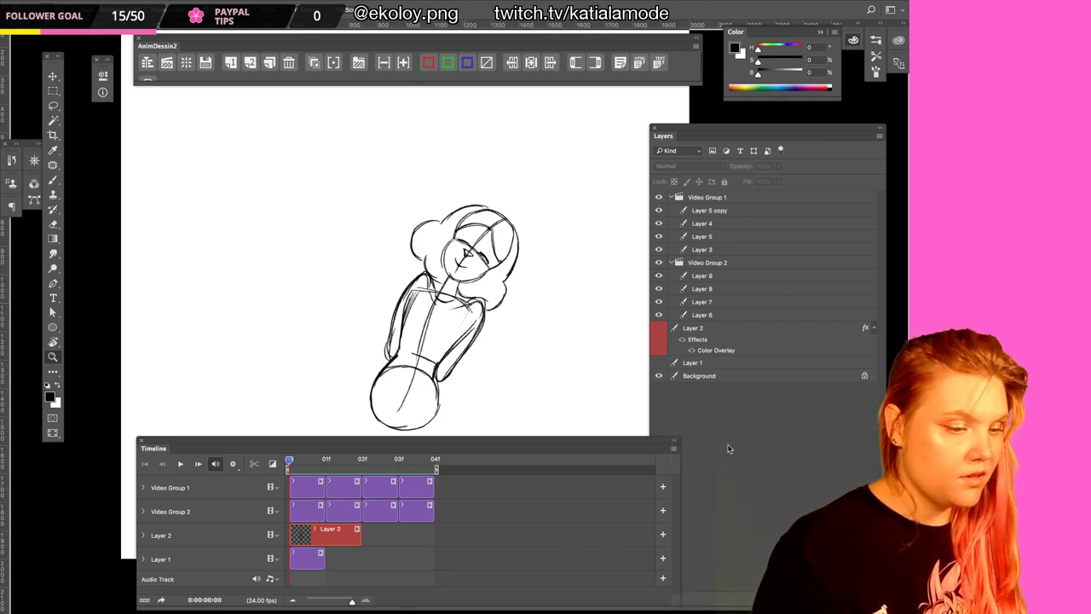
click(672, 451)
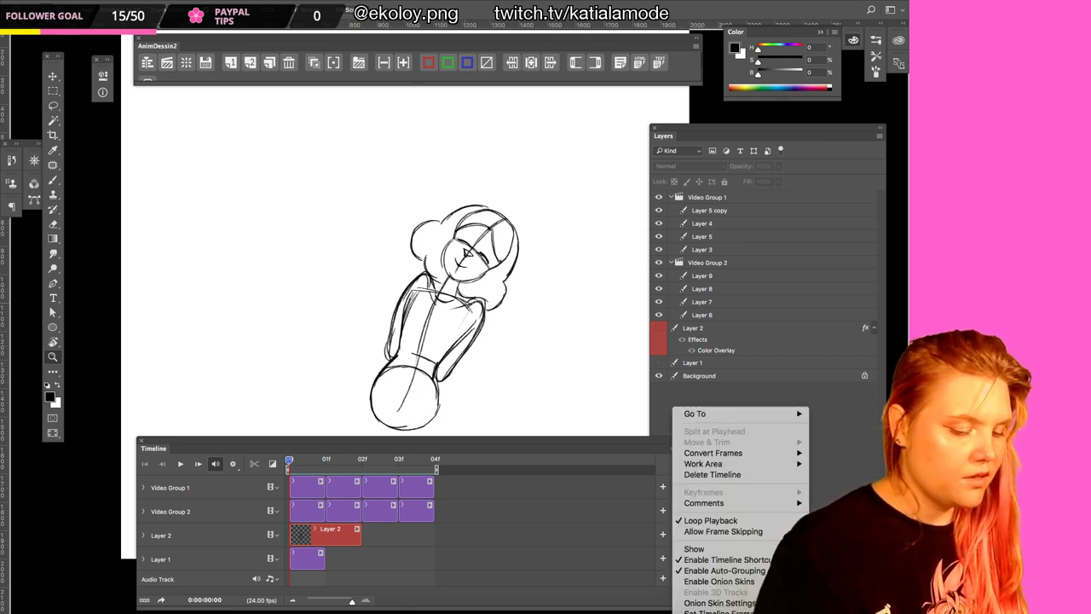
click(708, 608)
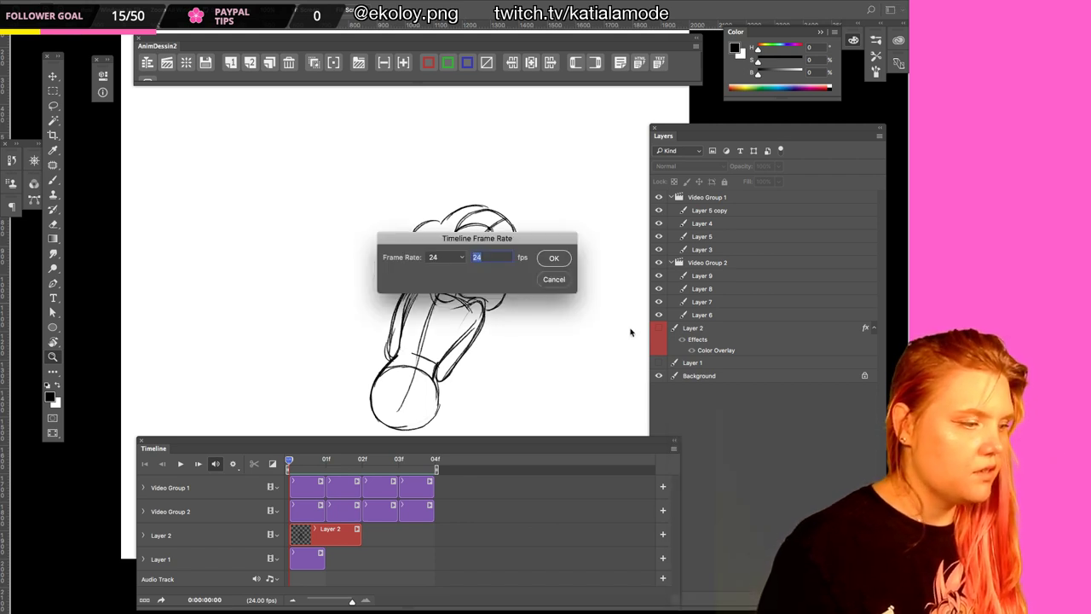
key(Return)
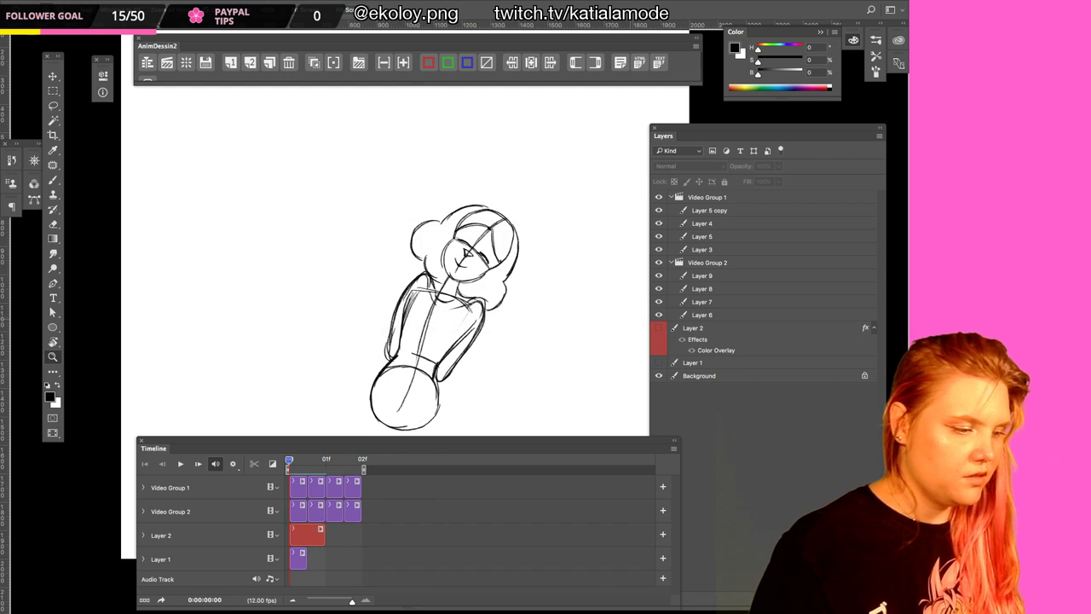
key(ctrl+z)
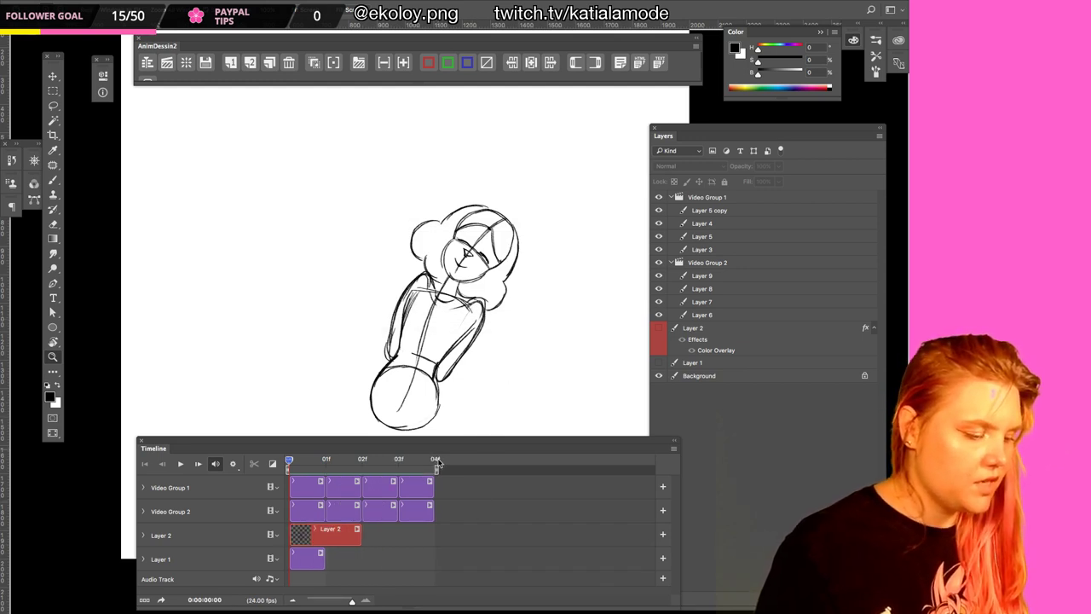
Try selecting the Video Group 1 clips together, and extend the group's last clip to frame 07f
click(305, 488)
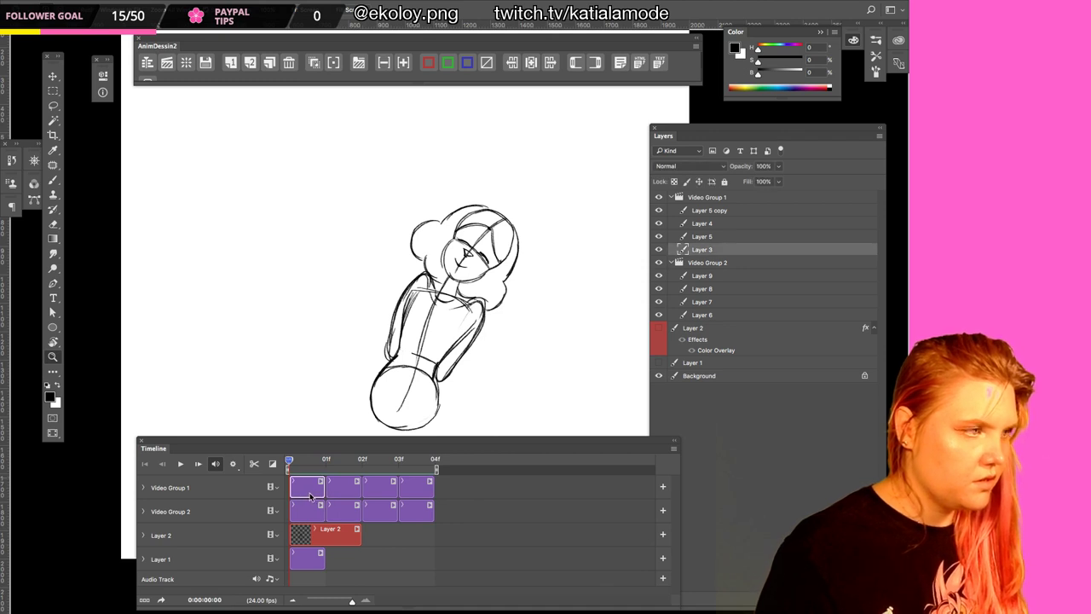
shift+click(409, 494)
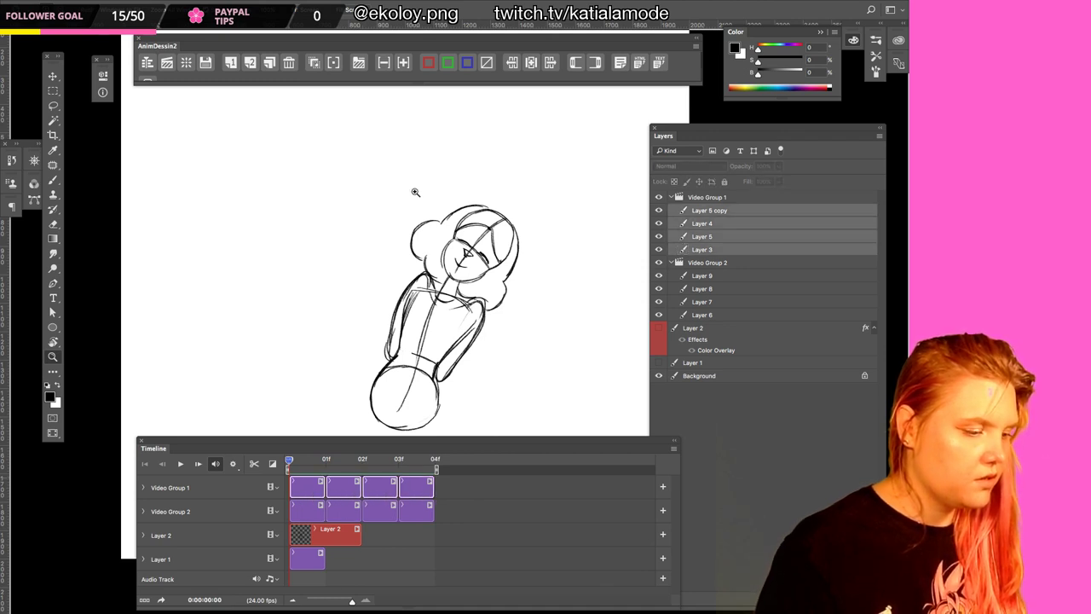
click(443, 499)
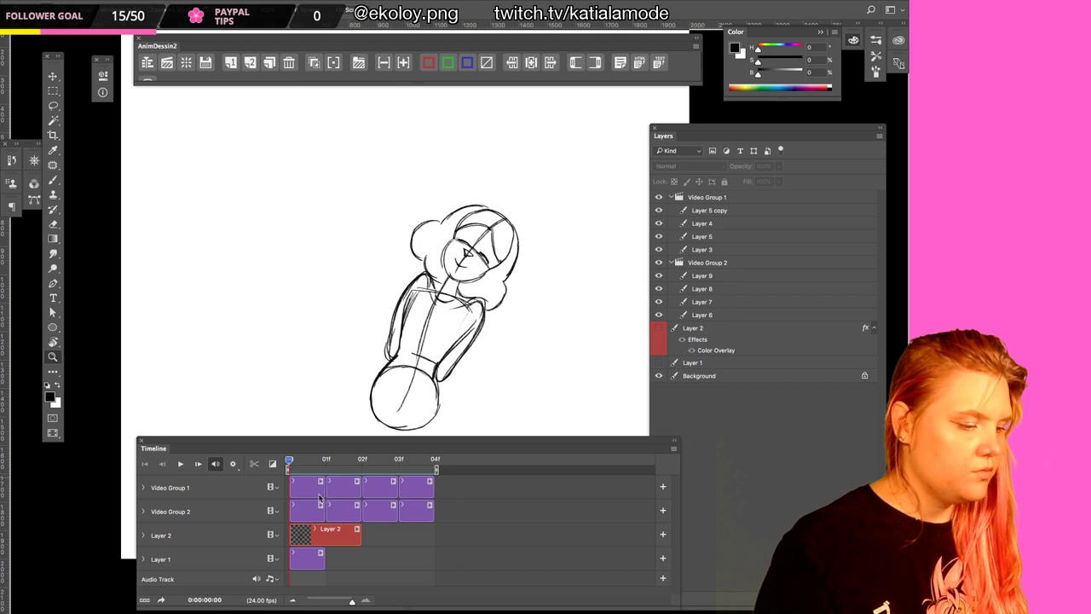
shift+click(428, 496)
drag(432, 487, 540, 486)
click(526, 536)
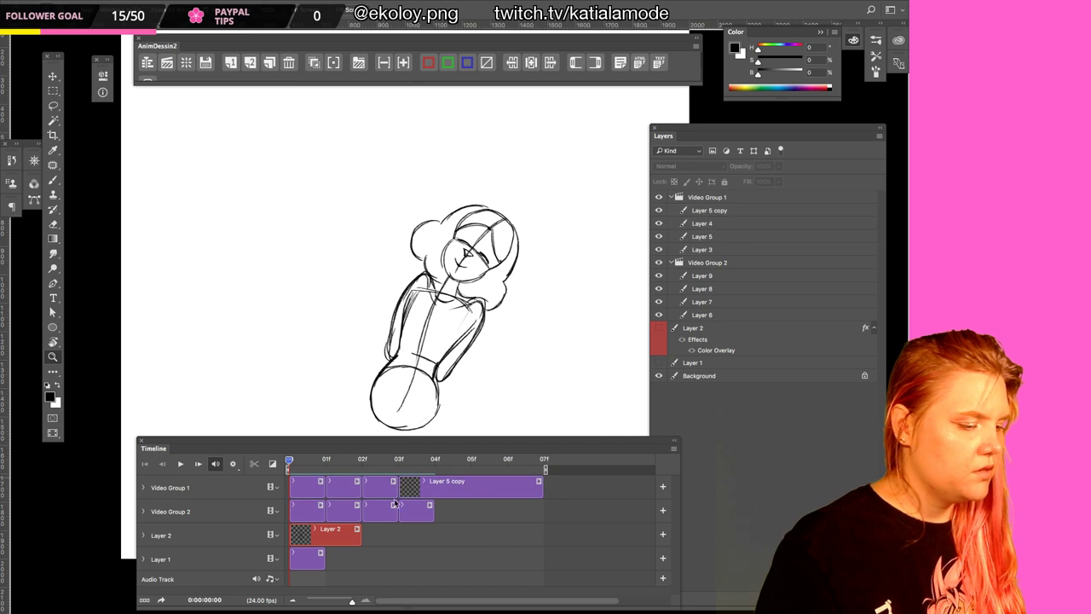
Extend the Layer 3 clip in Video Group 1 to four frames, ending at 04f
click(393, 488)
click(408, 486)
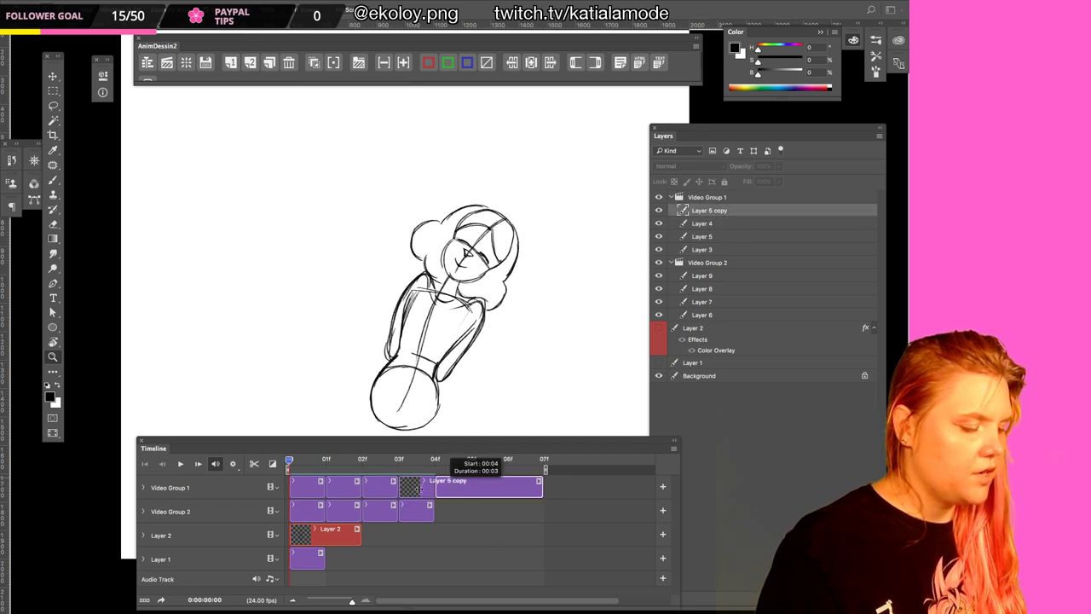
click(310, 487)
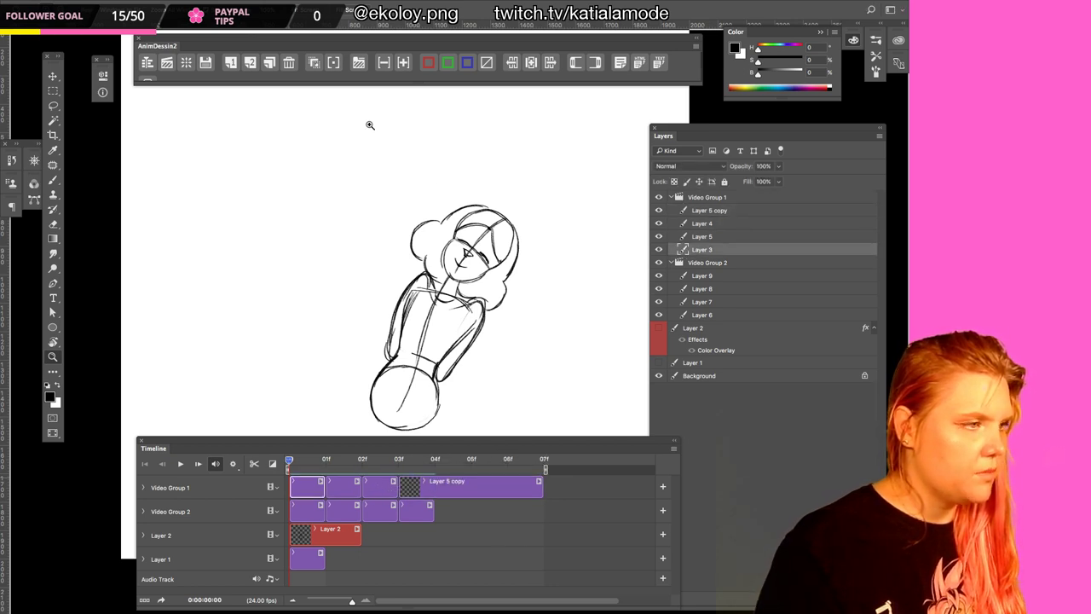
click(404, 62)
click(404, 62)
Extend the Layer 4 and Layer 5 clips in Video Group 1 to four frames each
click(456, 488)
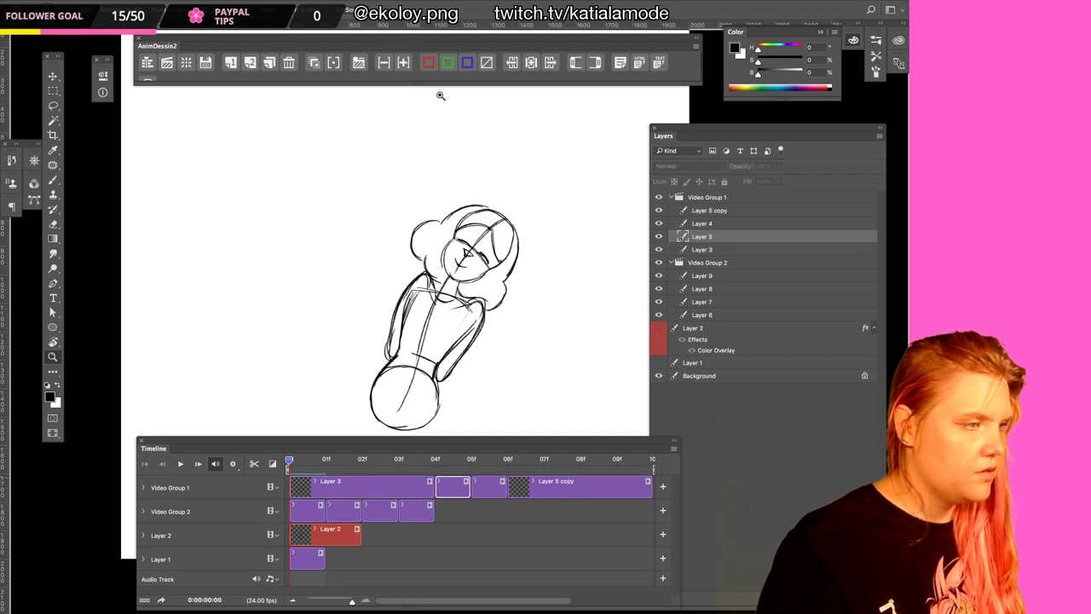
click(489, 487)
click(407, 64)
click(408, 63)
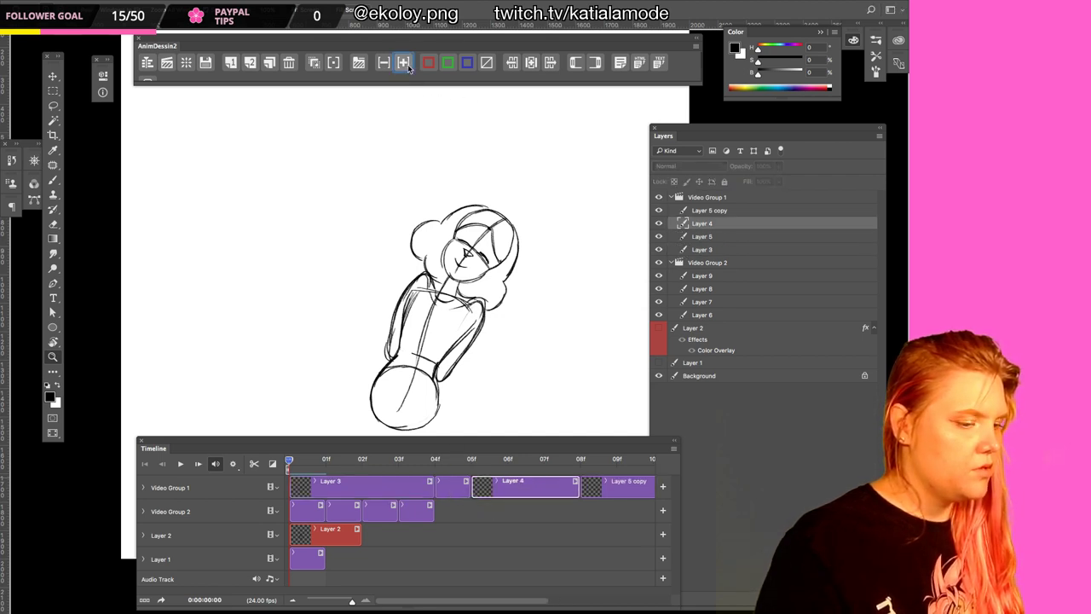
click(408, 64)
click(454, 494)
click(403, 62)
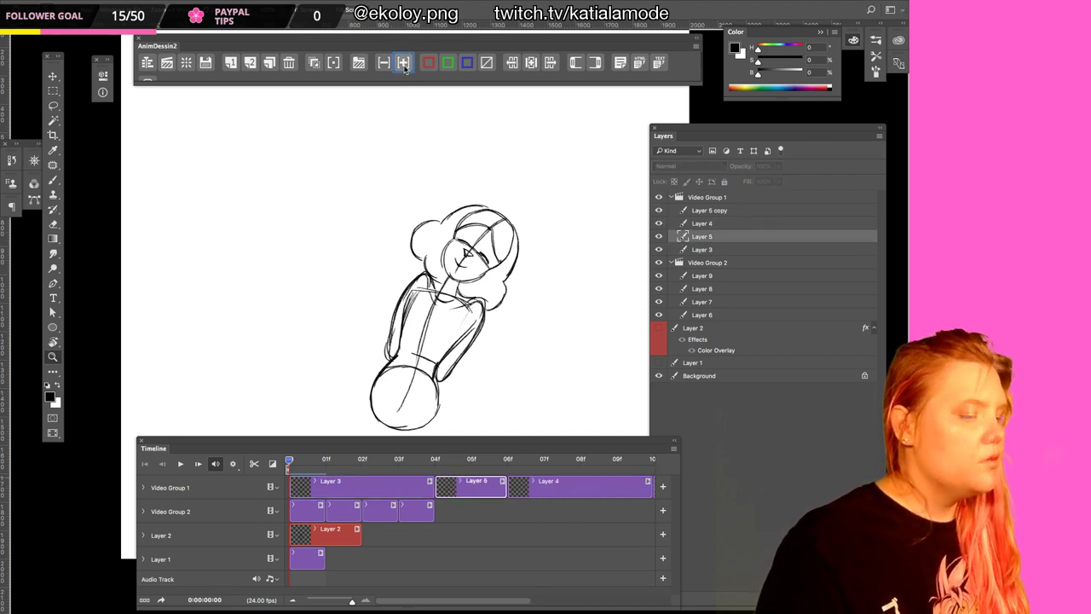
Extend the Layer 9, Layer 8, Layer 7 and Layer 6 clips in Video Group 2 to four frames each
click(303, 513)
click(409, 515)
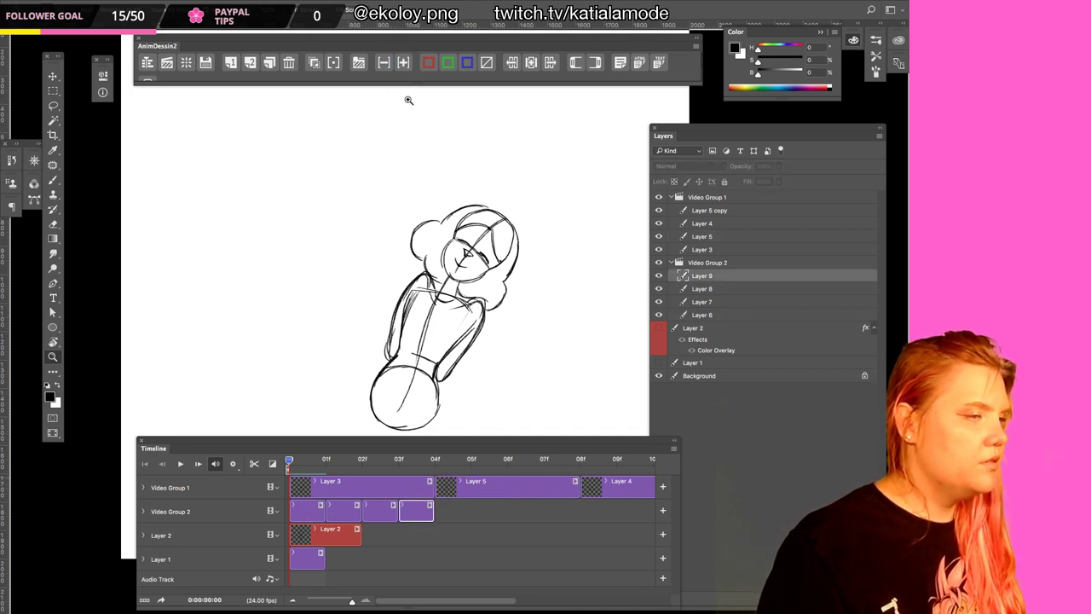
click(404, 62)
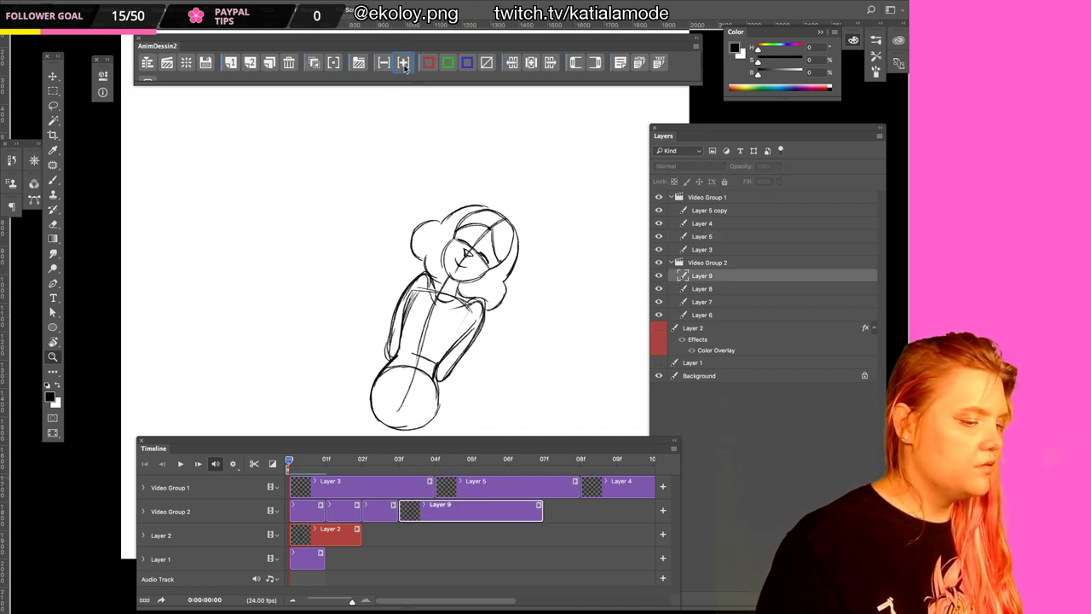
click(380, 511)
click(403, 62)
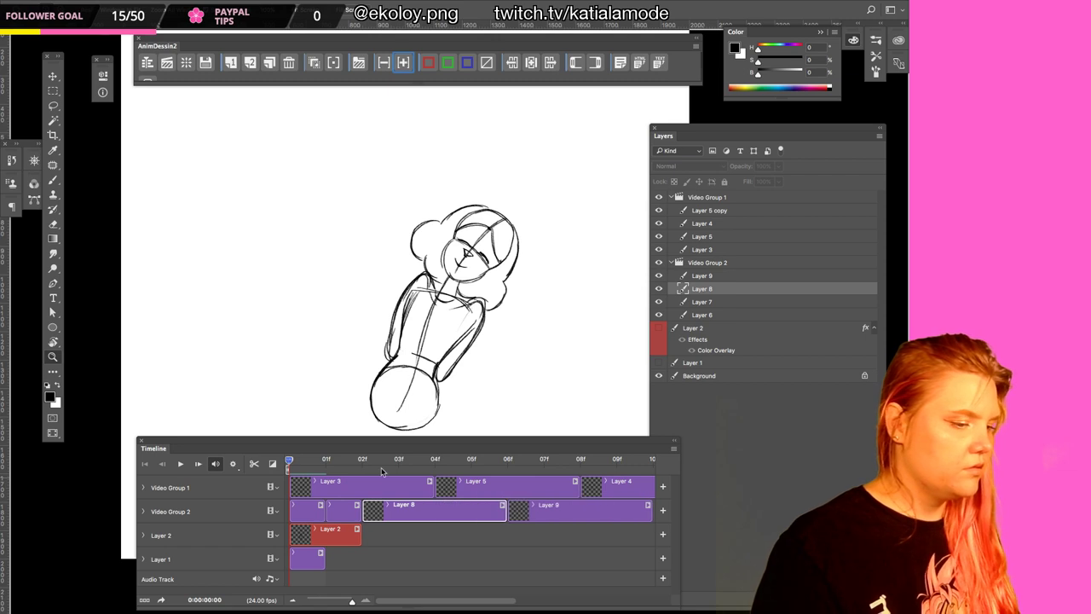
key(alt+bracketleft)
click(403, 63)
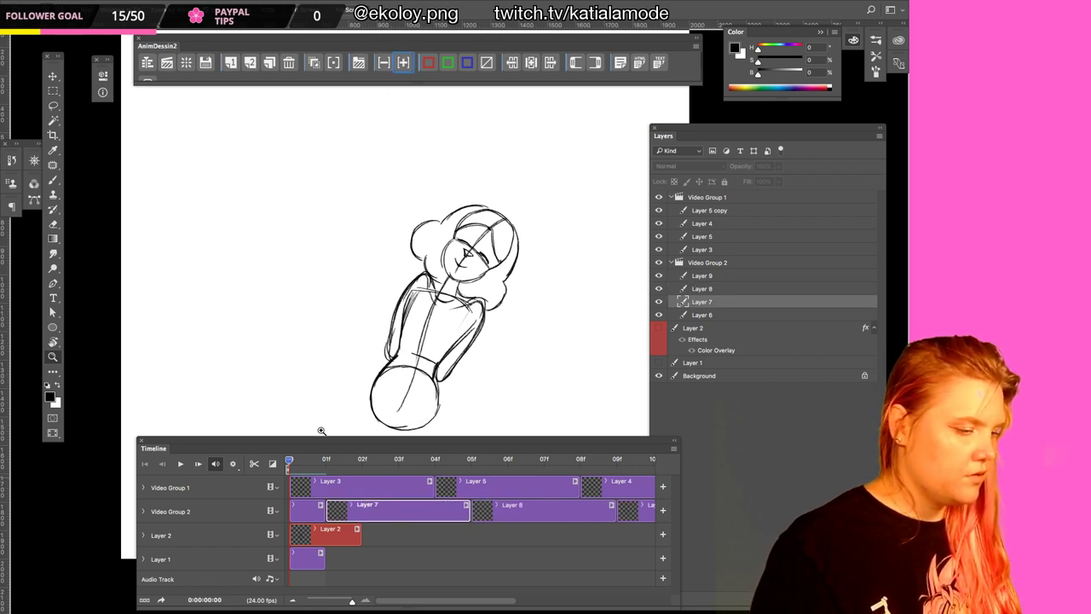
click(300, 510)
click(403, 62)
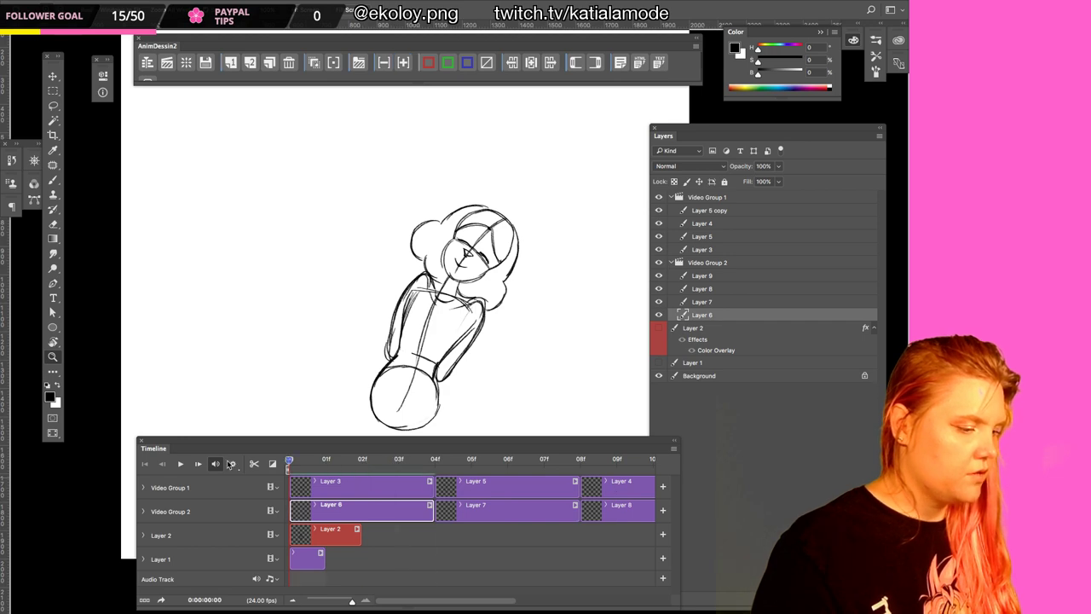
Play back the slowed sway animation and stop it
key(space)
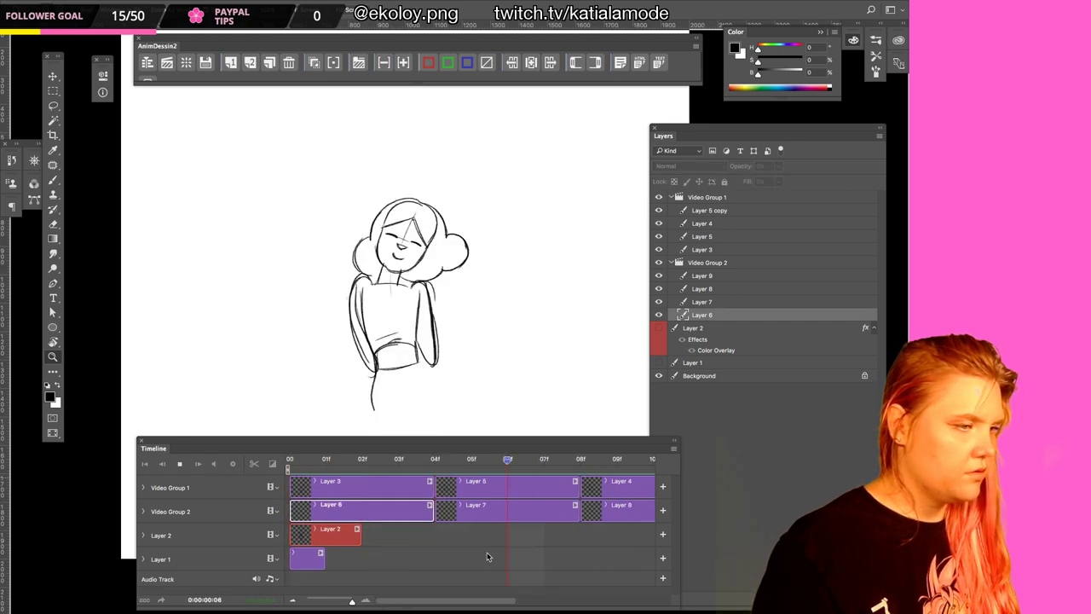
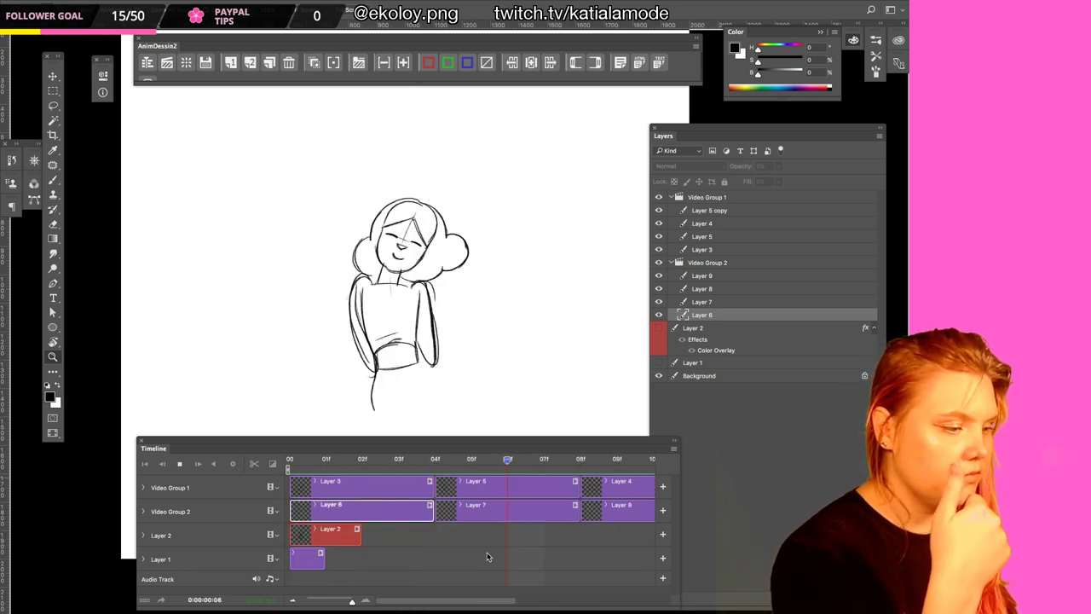
click(488, 557)
Try to apply the blue colour label to all four Video Group 2 clips selected together
click(423, 522)
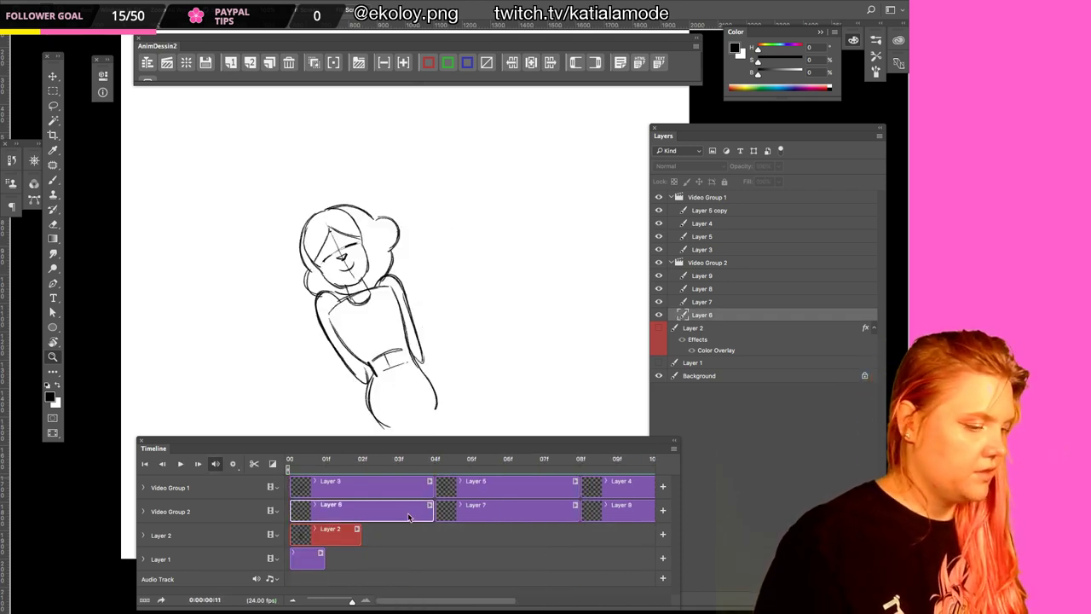
scroll(408, 517, right, 5)
shift+click(419, 520)
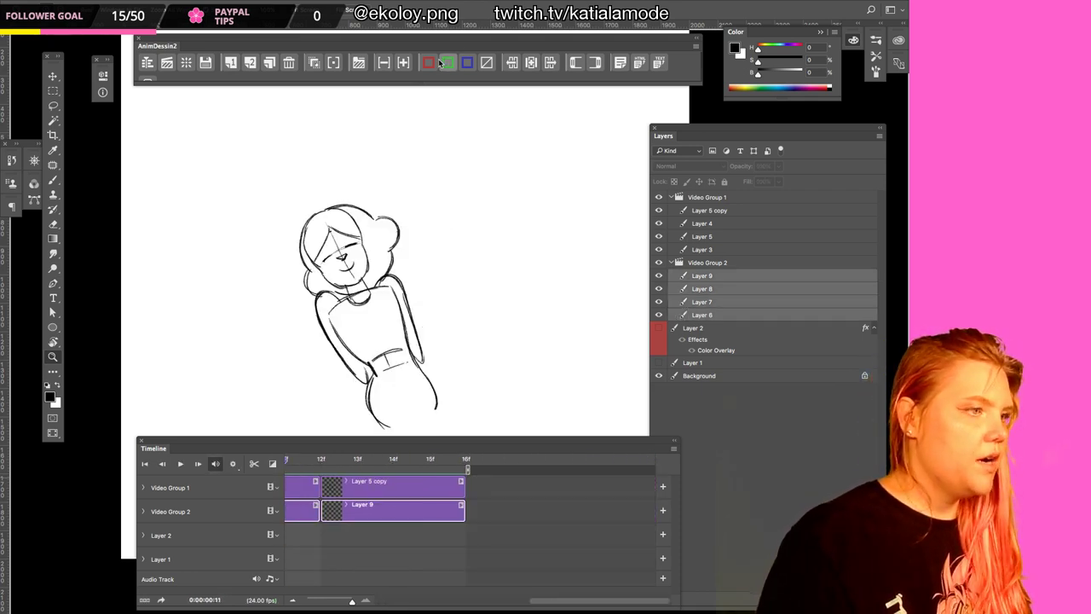
click(467, 62)
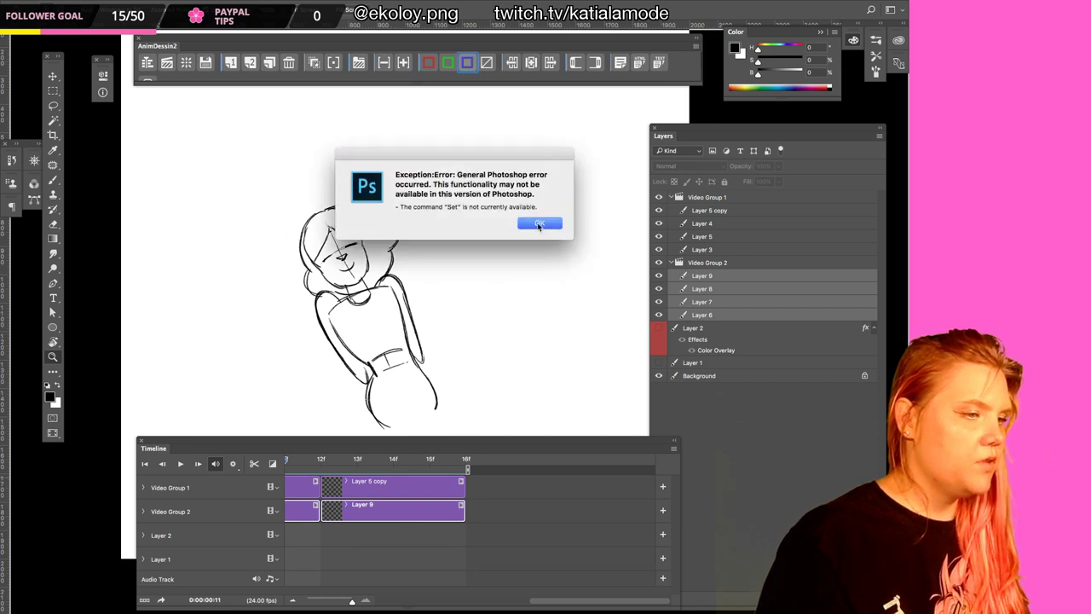
click(539, 224)
click(453, 533)
scroll(464, 537, left, 5)
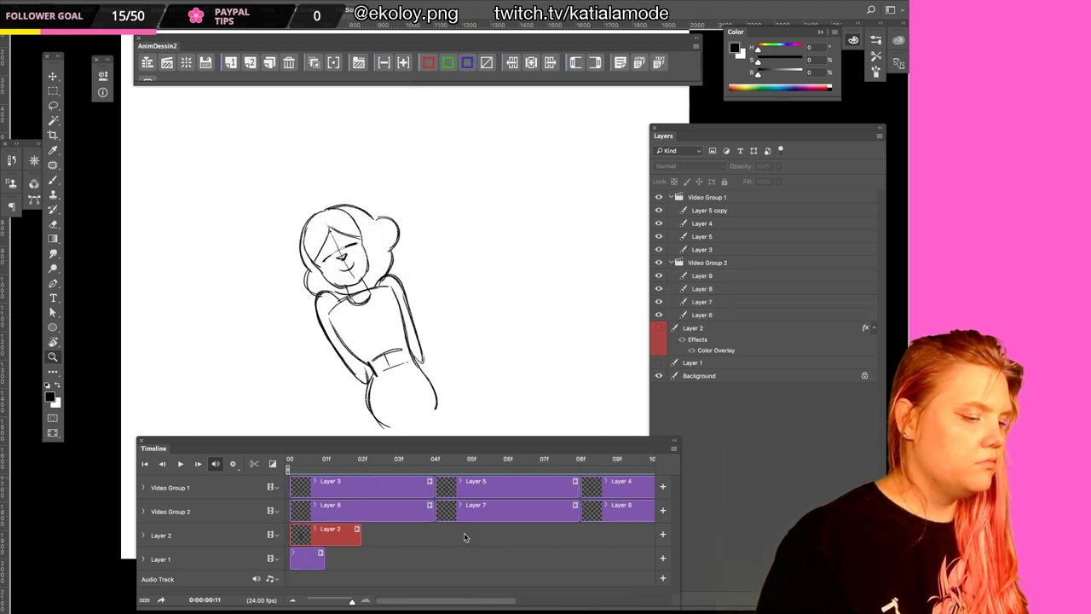
Apply the blue colour overlay to the whole Video Group 2, and select Video Group 1
click(234, 509)
click(467, 62)
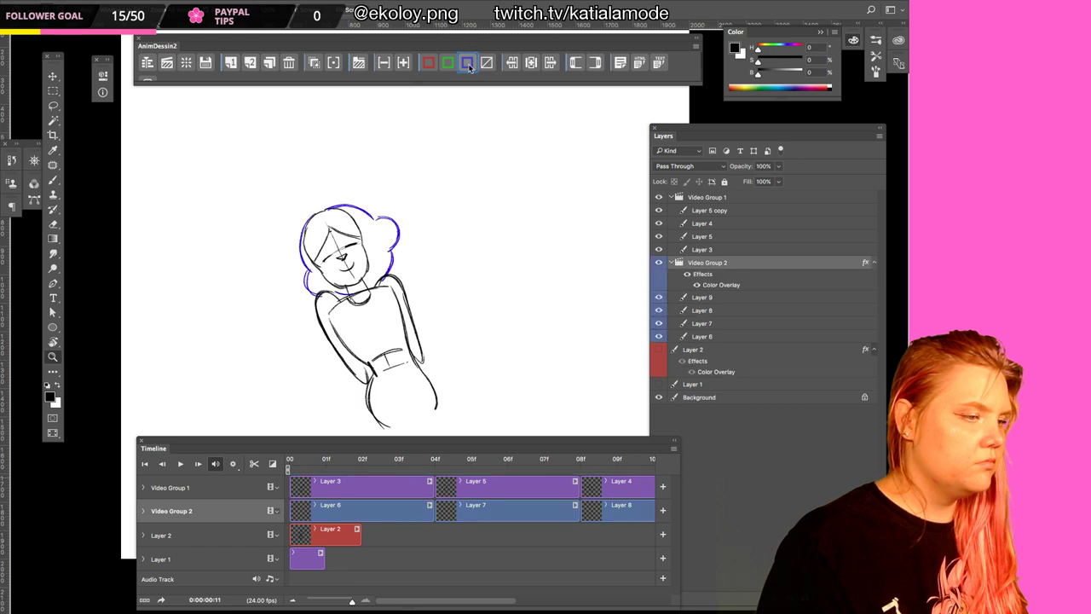
click(193, 489)
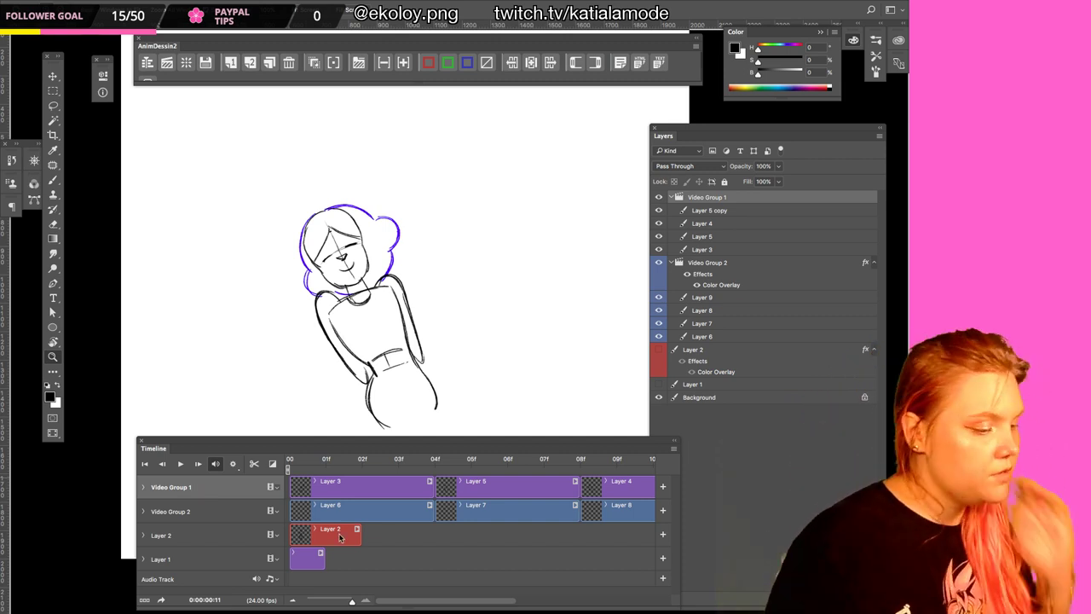
Add a blank one-frame clip after Layer 3 in Video Group 1 and another after Layer 6 in Video Group 2
mouse_move(358, 463)
mouse_down()
mouse_move(403, 463)
mouse_move(322, 460)
mouse_move(423, 457)
mouse_move(318, 458)
mouse_move(437, 453)
mouse_move(401, 454)
mouse_move(424, 452)
mouse_up()
click(409, 491)
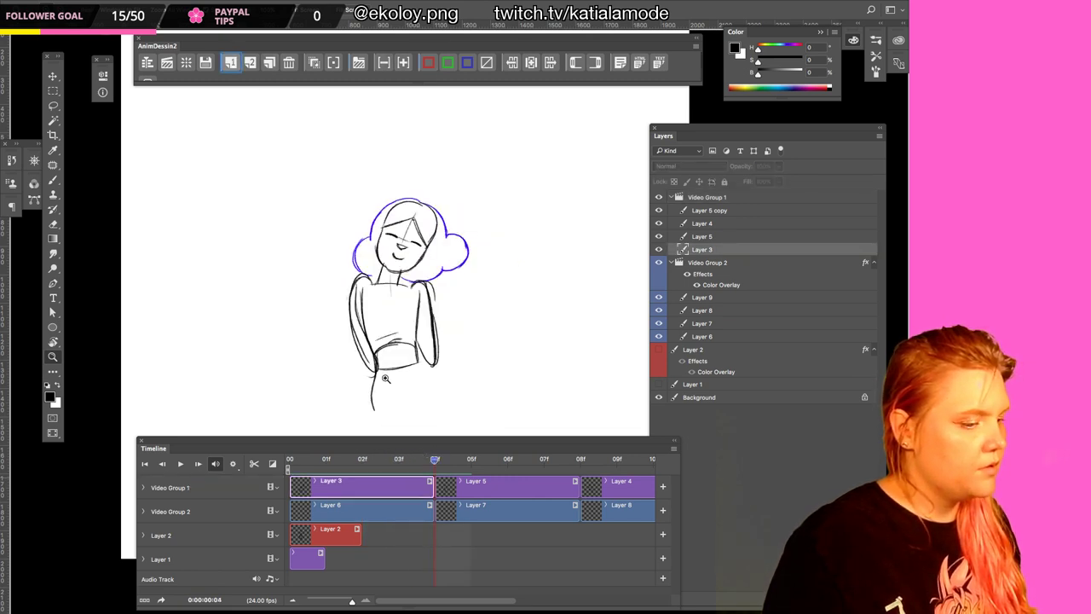
key(ctrl+shift+alt+n)
click(394, 506)
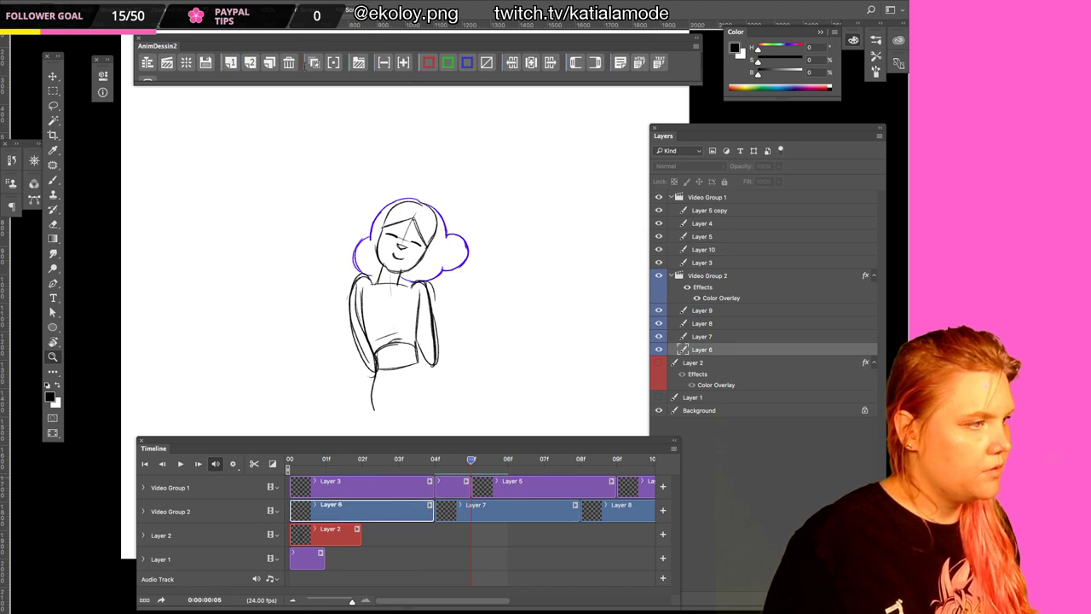
click(231, 62)
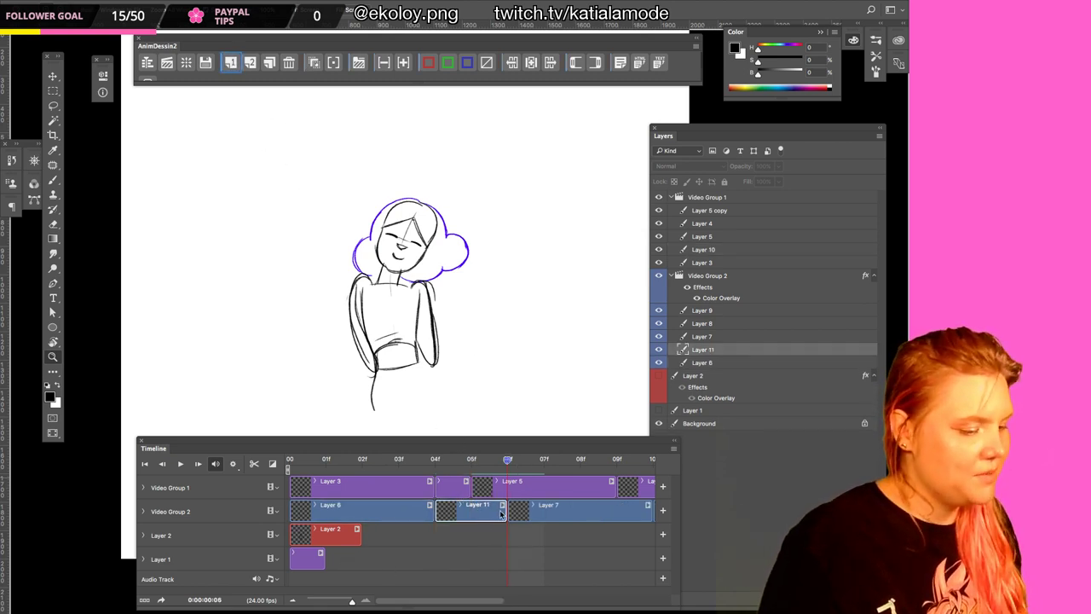
drag(505, 509, 469, 509)
Turn on onion skins at frame 04 and select the blank Layer 10 clip in Video Group 1
click(436, 461)
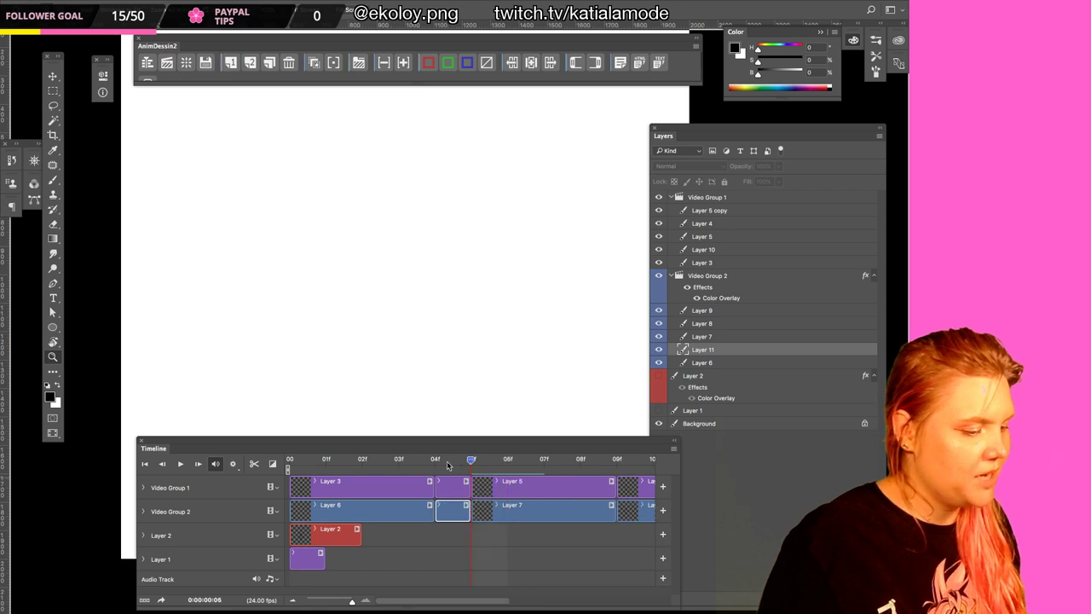
mouse_move(438, 464)
mouse_down()
mouse_move(457, 463)
mouse_move(433, 463)
mouse_up()
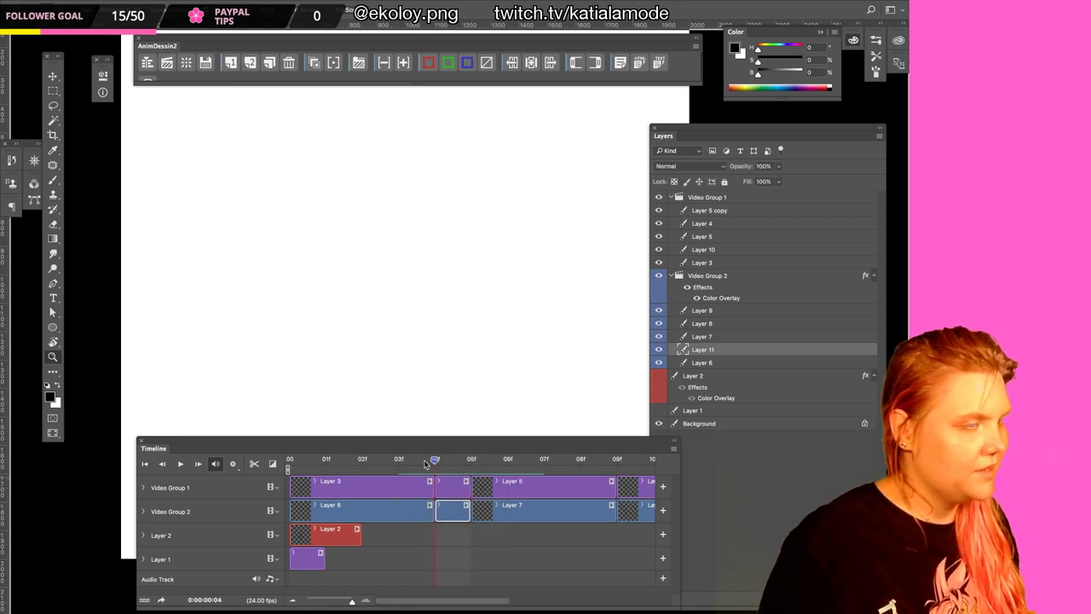
click(314, 62)
click(462, 496)
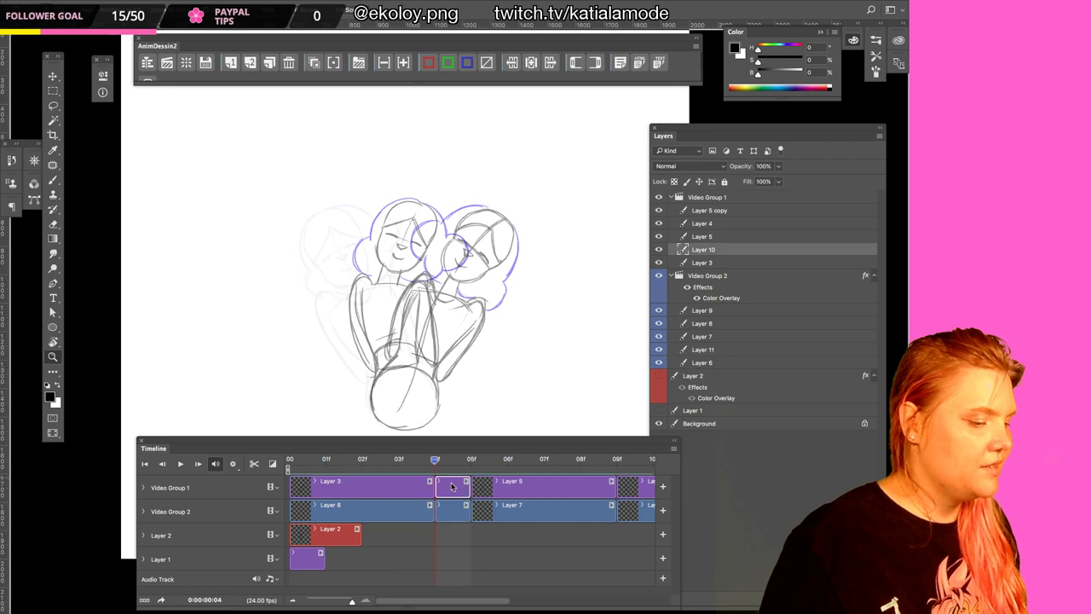
Sketch the in-between head as a tilted oval with a centre guideline on Layer 10, midway between the two onion-skinned poses, using the Brush
key(f)
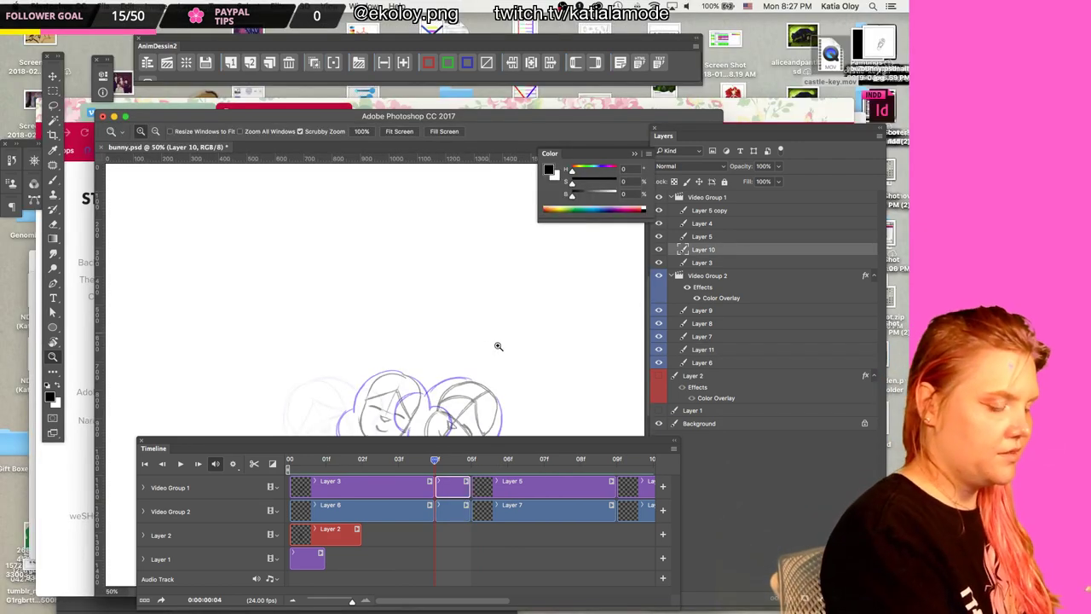
key(f)
drag(527, 339, 545, 282)
key(b)
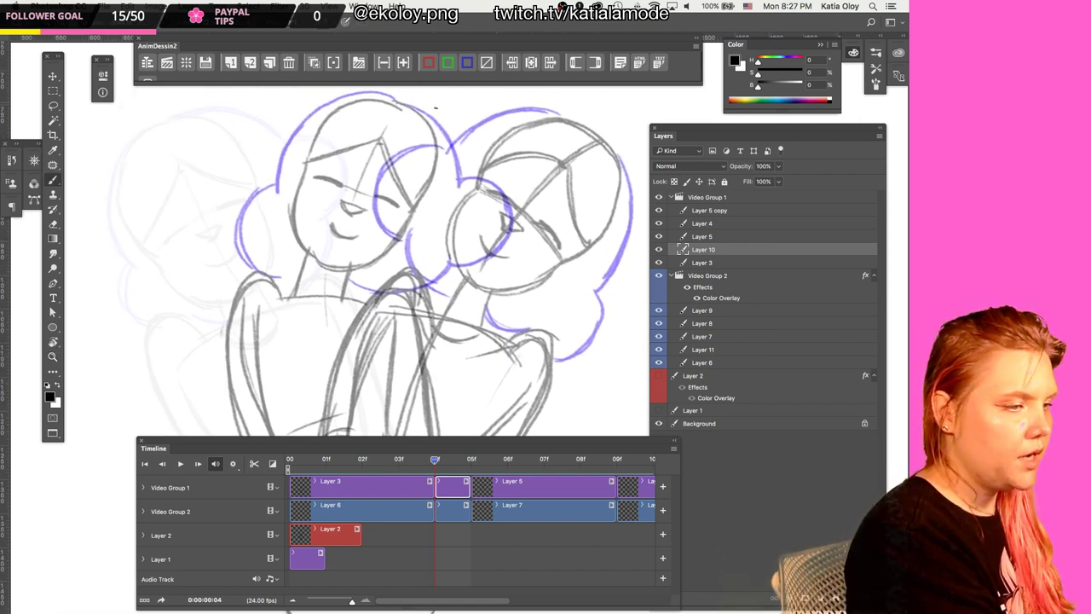
drag(434, 111, 403, 173)
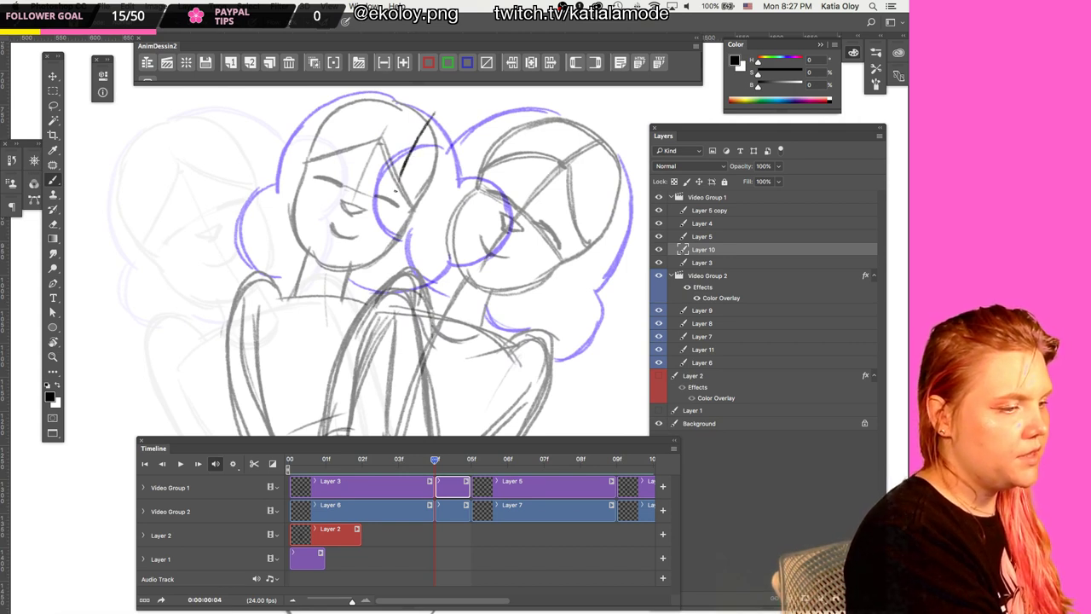
drag(402, 165, 377, 268)
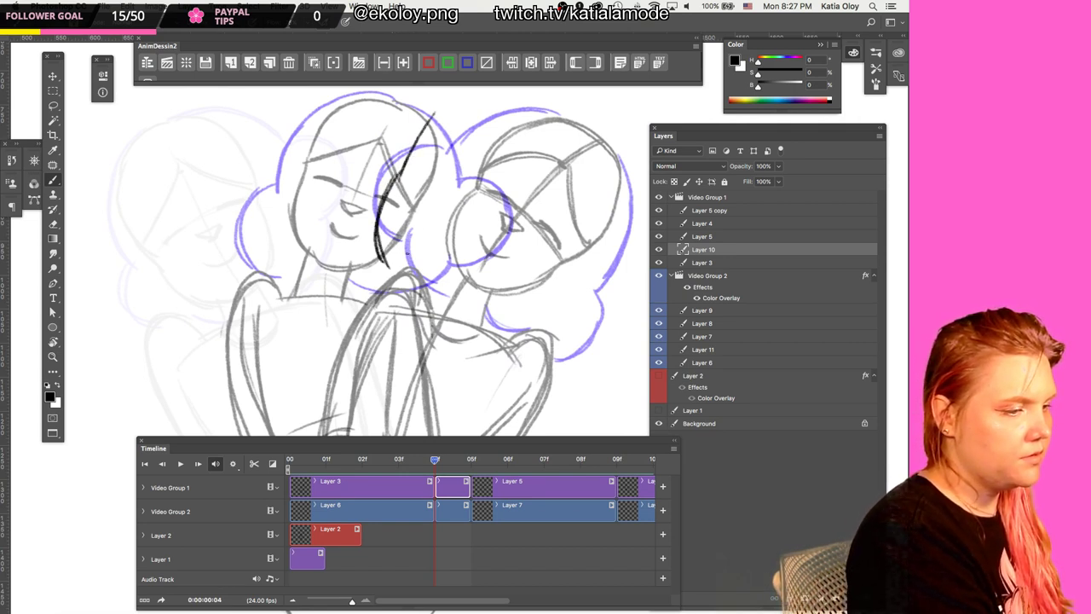
drag(484, 133, 425, 247)
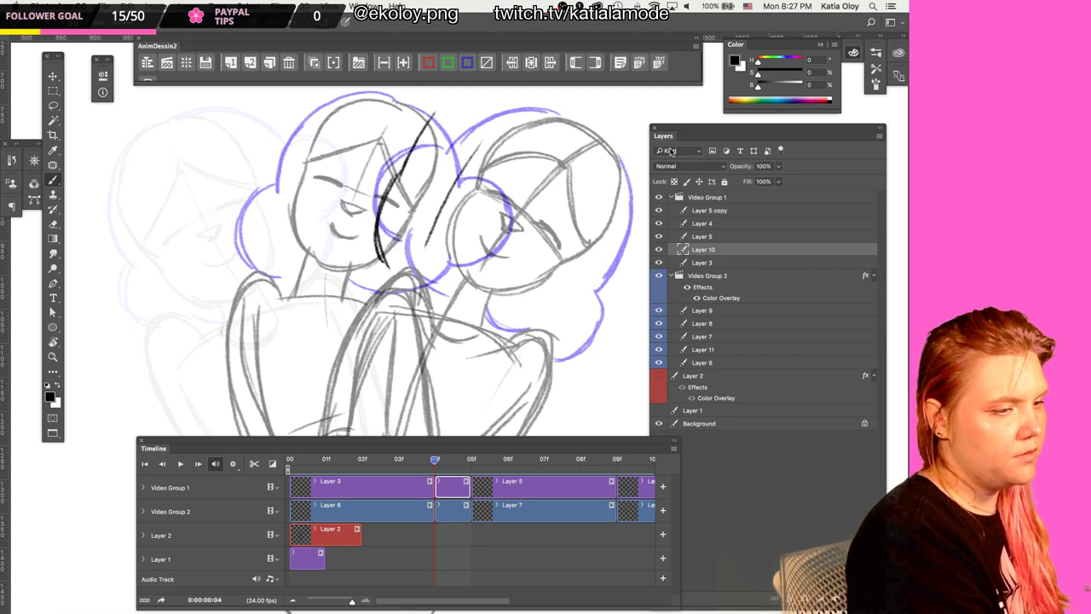
mouse_move(430, 118)
mouse_down()
mouse_move(510, 128)
mouse_move(529, 166)
mouse_move(524, 196)
mouse_up()
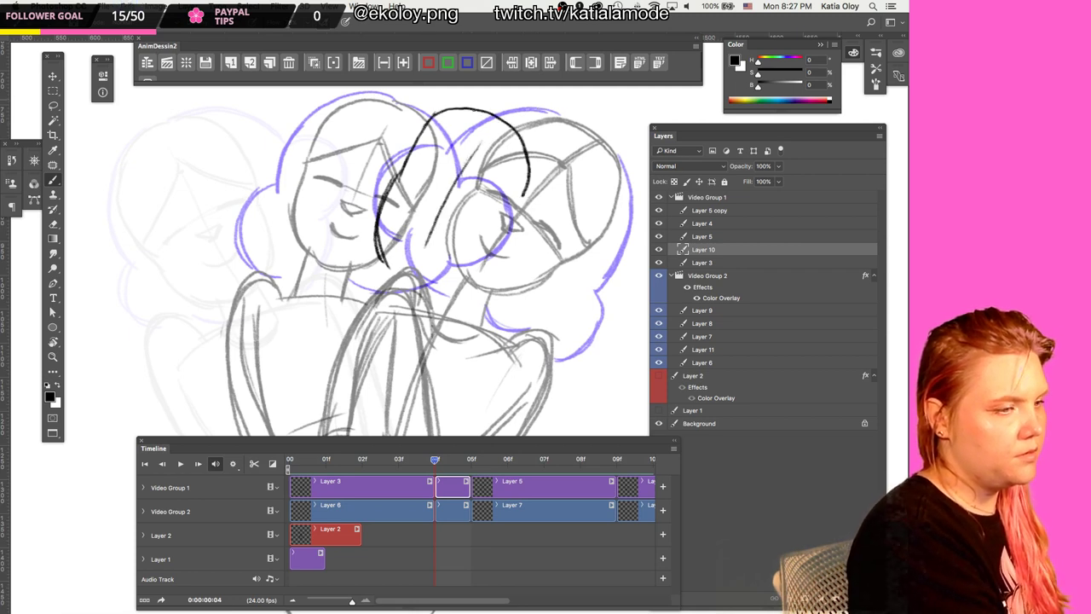
drag(486, 109, 394, 176)
drag(430, 128, 401, 179)
mouse_move(382, 260)
mouse_down()
mouse_move(526, 192)
mouse_move(413, 280)
mouse_up()
mouse_move(376, 214)
mouse_down()
mouse_move(375, 225)
mouse_move(460, 276)
mouse_up()
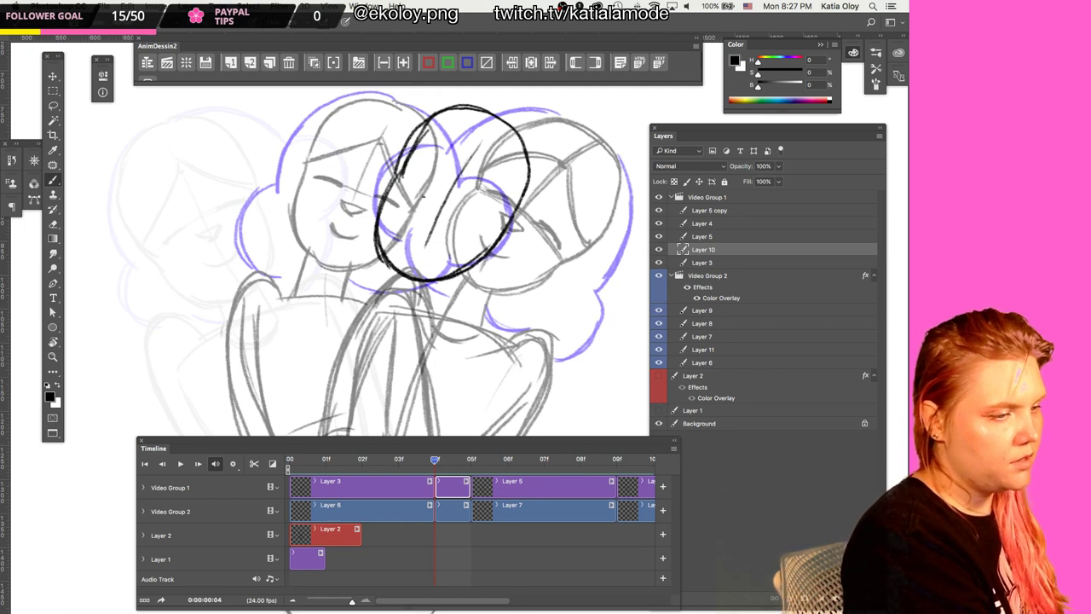
drag(413, 181, 509, 214)
key(super+z)
mouse_move(413, 181)
mouse_down()
mouse_move(507, 213)
mouse_move(490, 205)
mouse_up()
key(super+z)
key(super+z)
key(super+z)
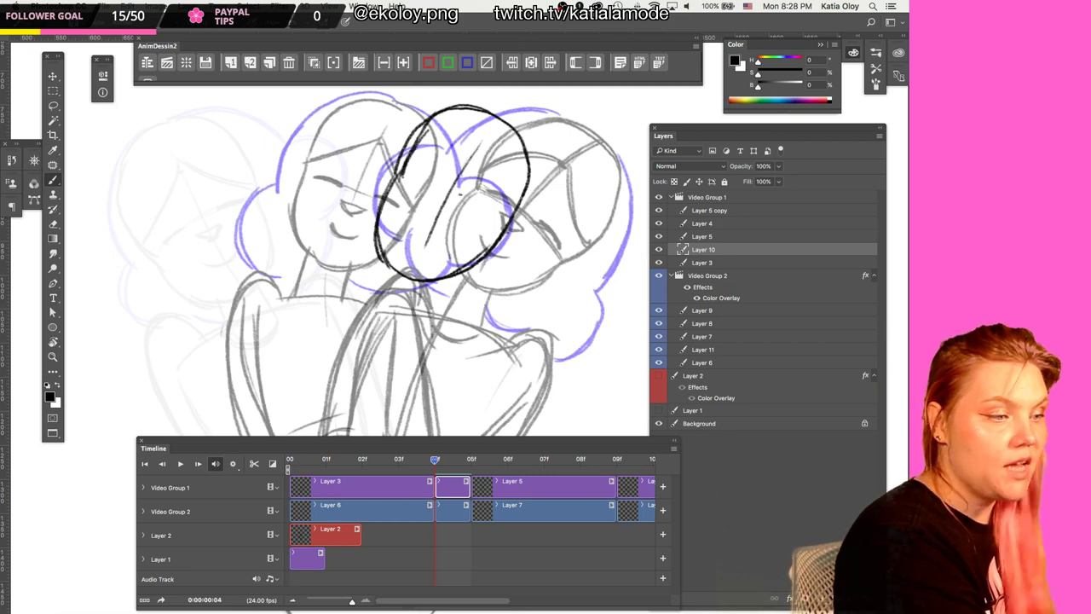
Draw the curved eye line, parted hairline, nose and mouth inside the in-between head on Layer 10
drag(417, 190, 492, 212)
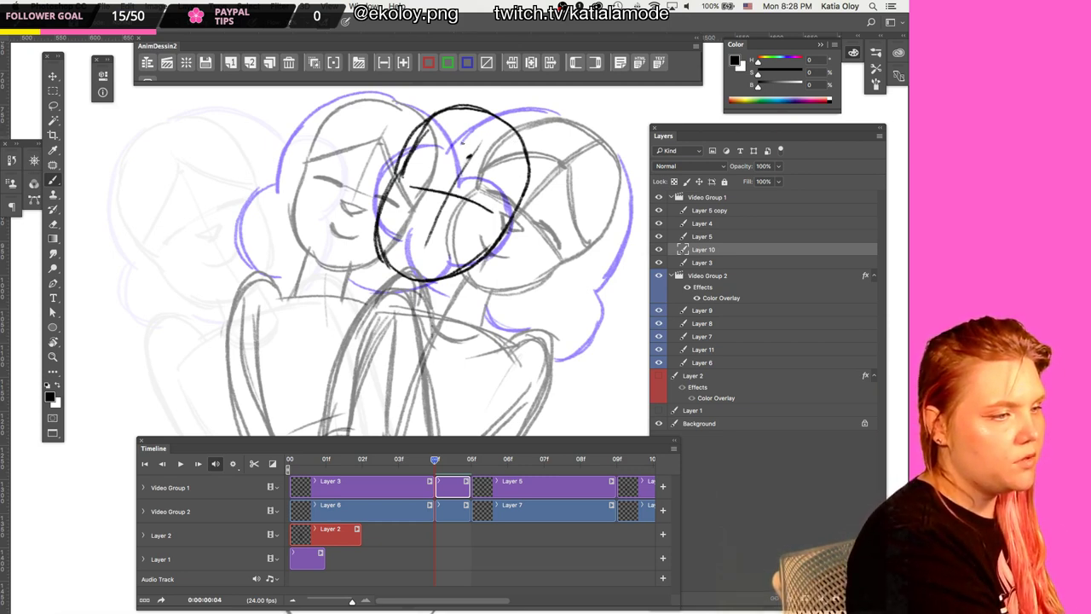
mouse_move(406, 171)
mouse_down()
mouse_move(468, 145)
mouse_move(472, 157)
mouse_move(482, 152)
mouse_move(472, 155)
mouse_move(515, 212)
mouse_up()
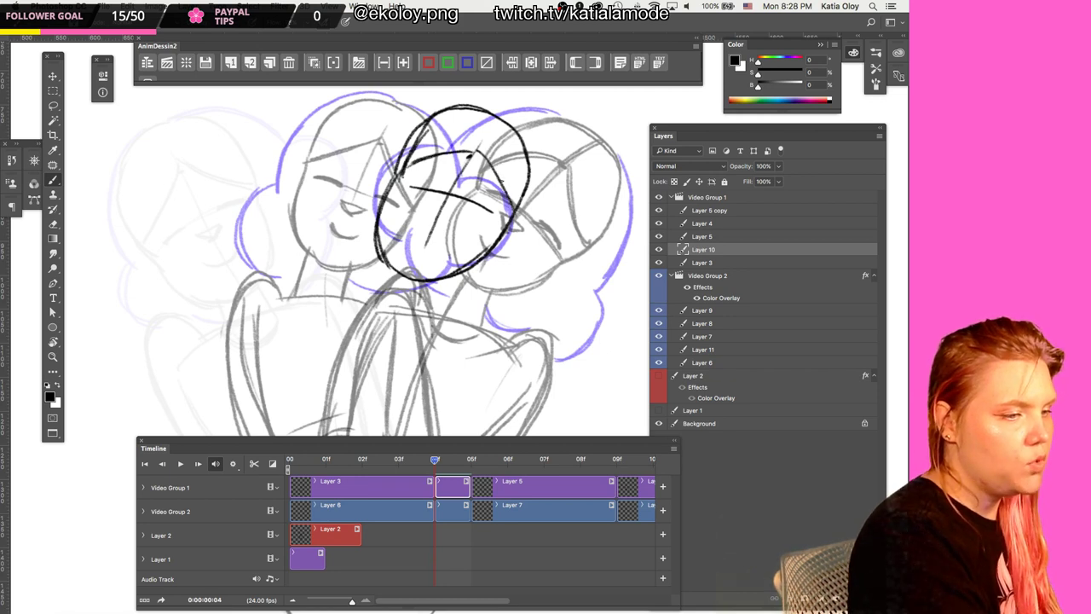
drag(476, 151, 514, 212)
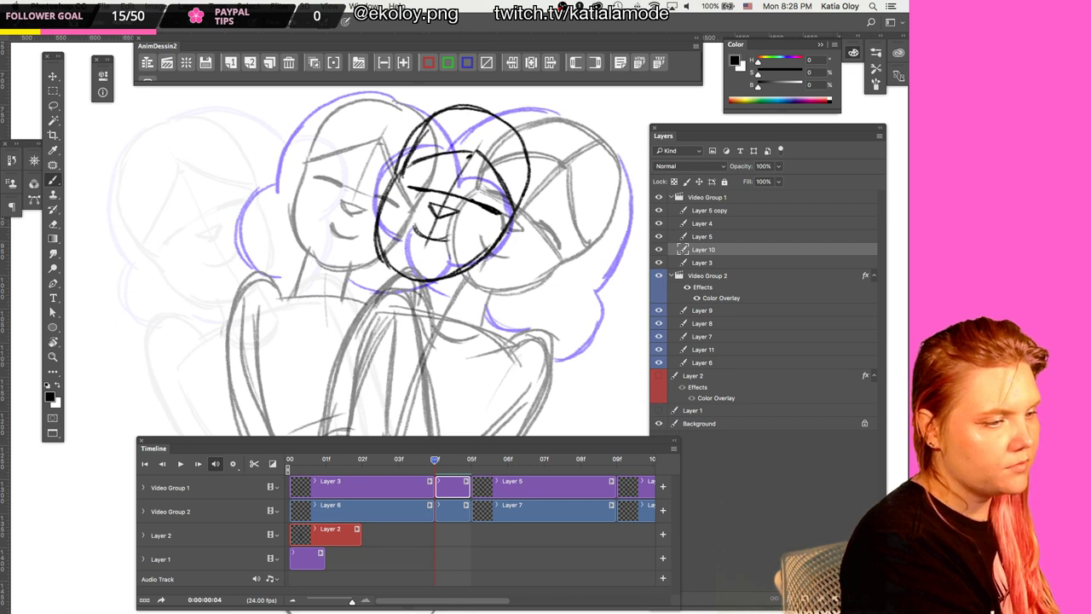
Draw the in-between figure's neck and the torso's left contour down to the hip on Layer 10, midway between the onion-skinned poses
drag(490, 315, 517, 258)
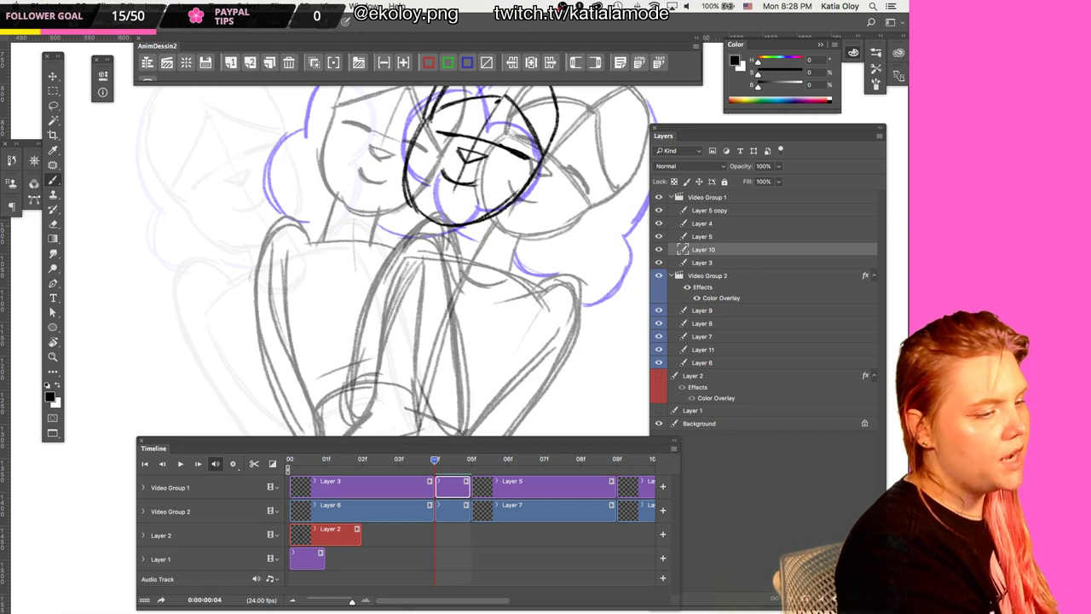
drag(419, 217, 403, 248)
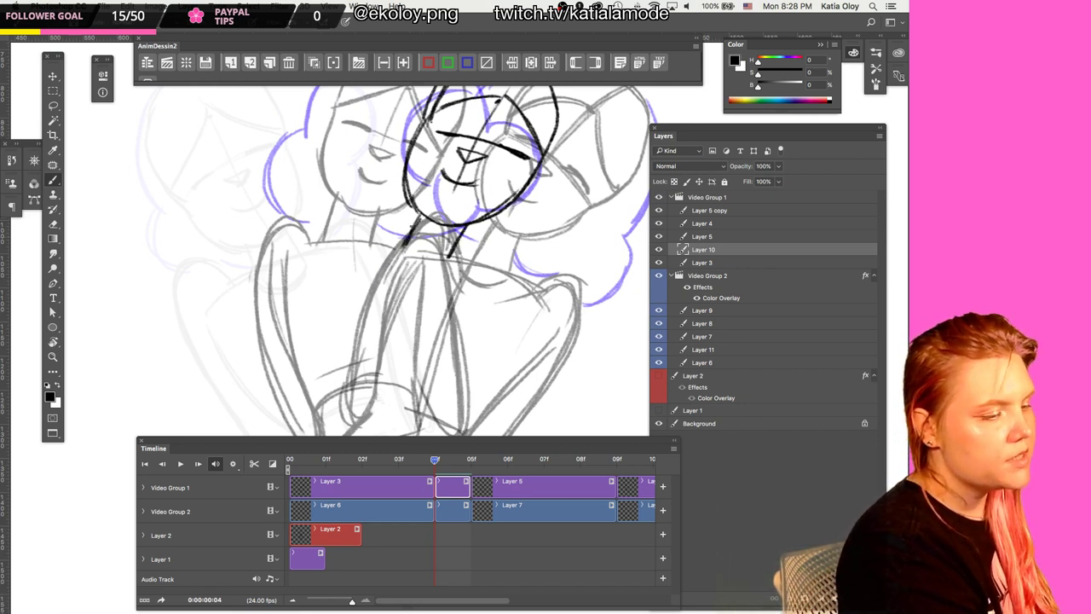
mouse_move(358, 220)
mouse_down()
mouse_move(321, 271)
mouse_move(345, 390)
mouse_up()
drag(514, 351, 539, 260)
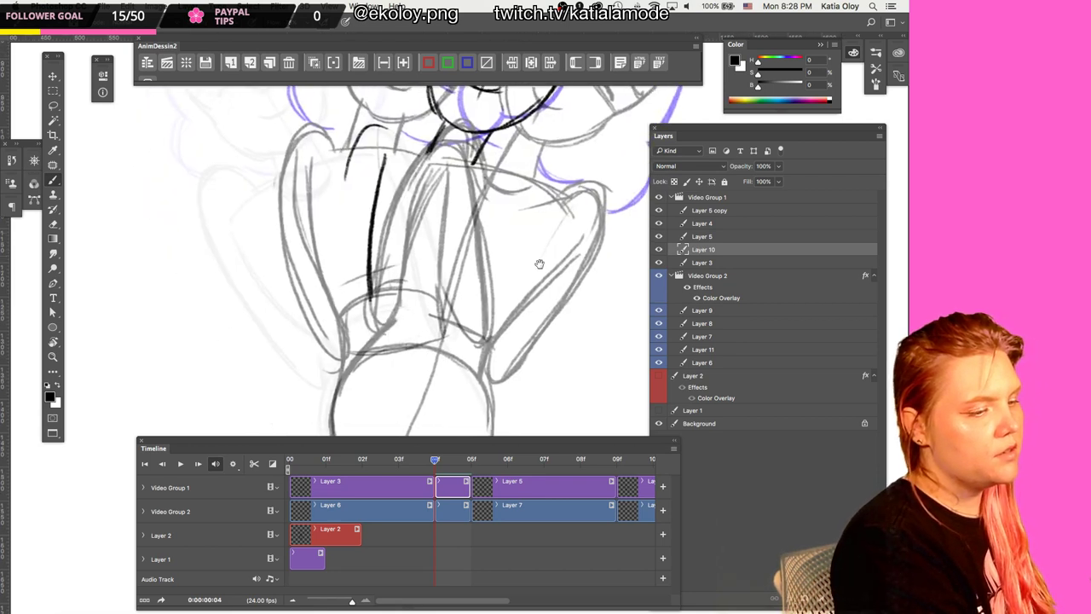
drag(512, 210, 453, 354)
drag(382, 163, 365, 343)
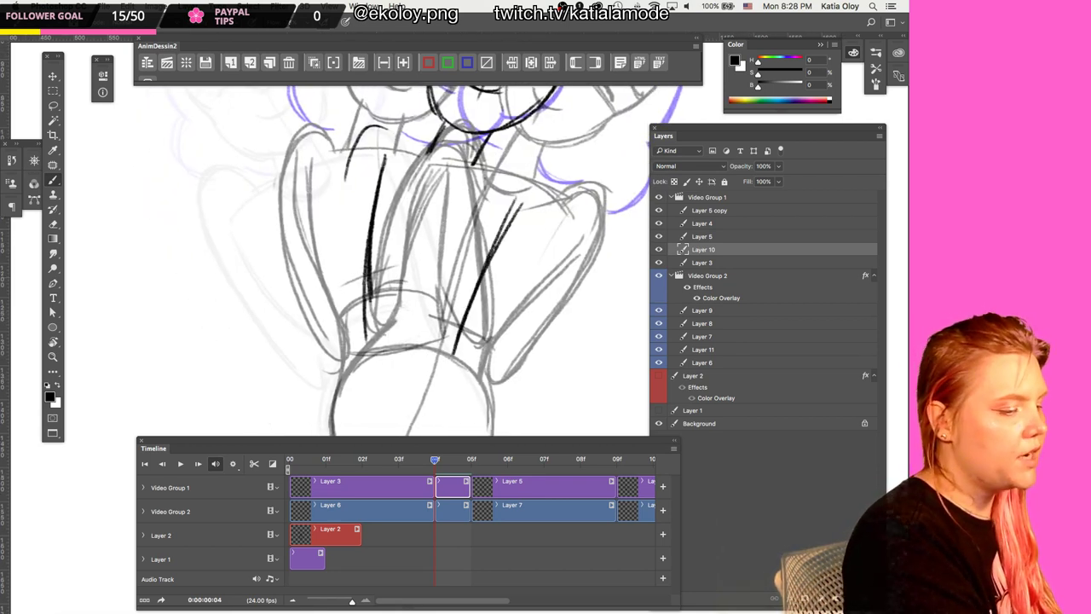
drag(366, 240, 365, 341)
drag(372, 274, 338, 386)
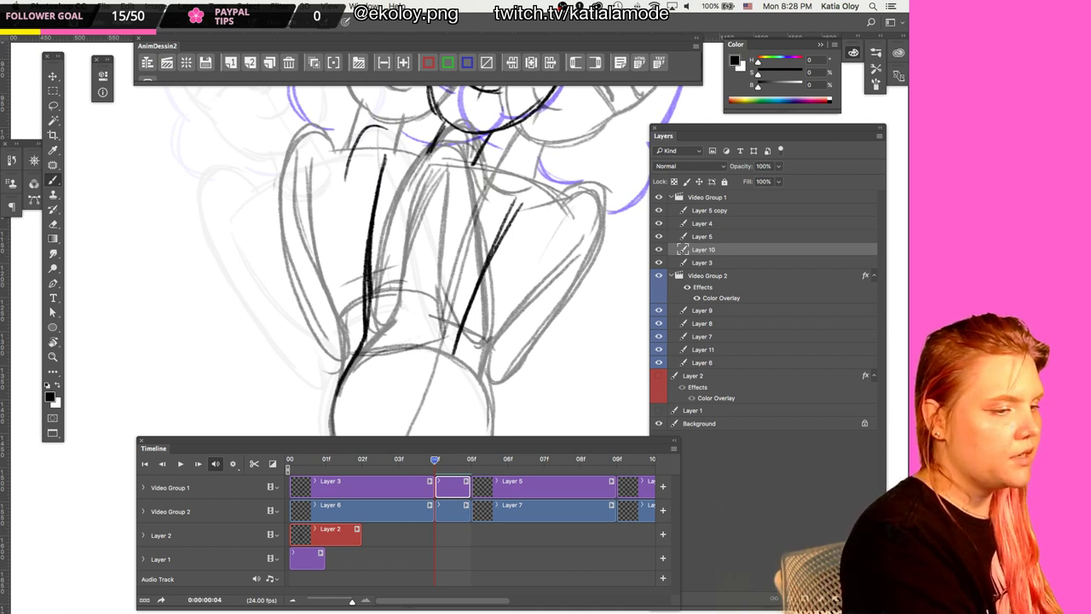
Undo the last stroke, redraw the torso's right contour curving in at the waist, and trace both sides of the round hip
key(super+z)
drag(512, 194, 474, 327)
drag(508, 215, 481, 380)
drag(472, 324, 493, 402)
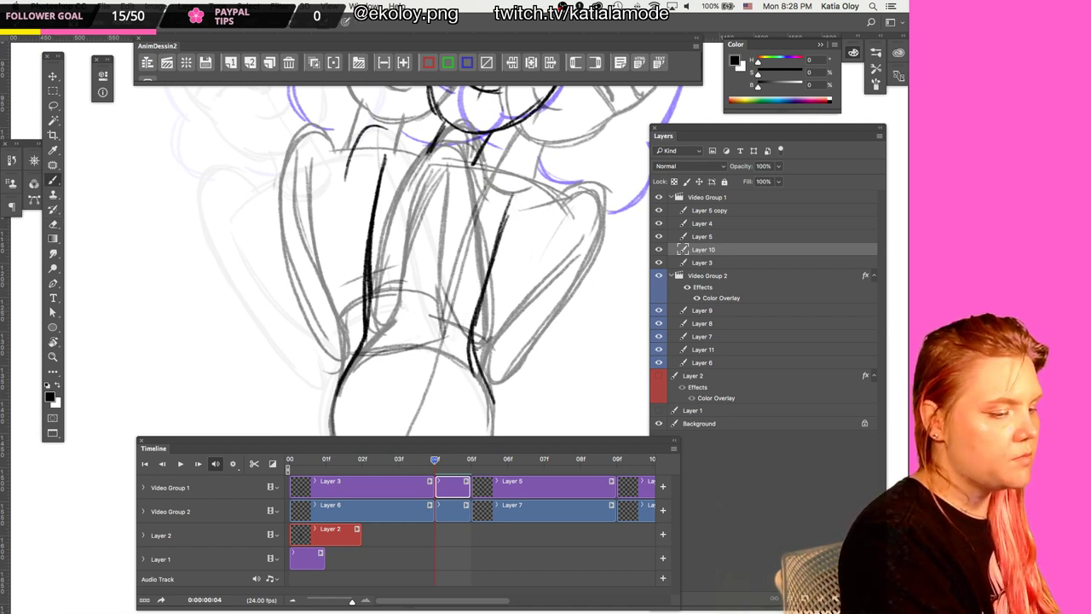
mouse_move(475, 343)
mouse_down()
mouse_move(496, 401)
mouse_move(483, 257)
mouse_up()
drag(338, 247, 352, 358)
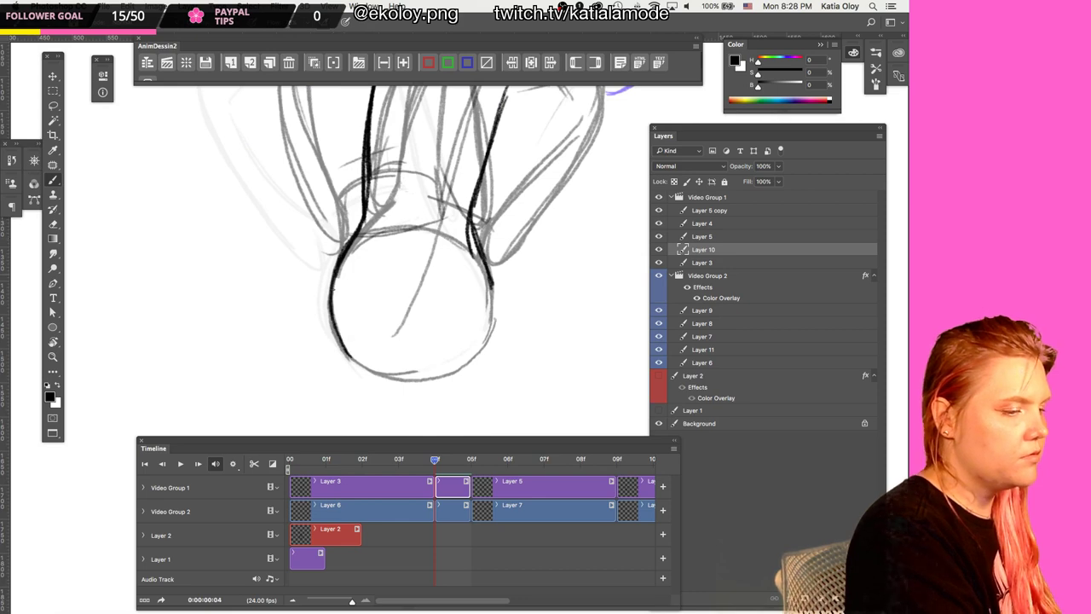
drag(490, 266, 483, 352)
Erase the rough shoulder strokes and redraw the shoulder line as a smooth curve sloping down to the right below the neck
drag(526, 271, 550, 349)
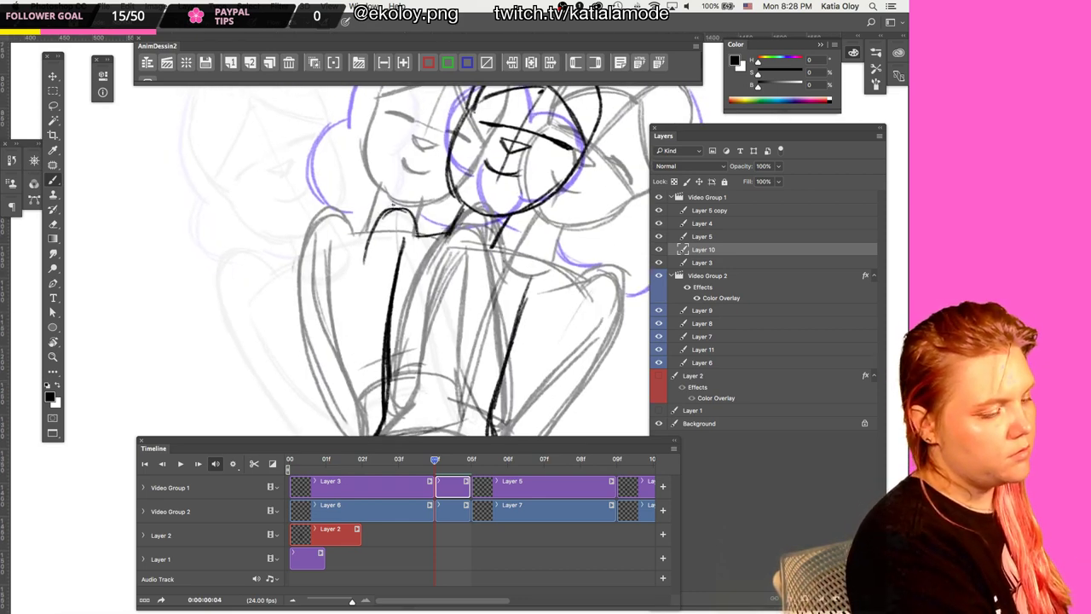
drag(393, 207, 366, 355)
drag(376, 225, 370, 375)
key(e)
mouse_move(428, 243)
mouse_down()
mouse_move(438, 224)
mouse_move(397, 194)
mouse_move(357, 384)
mouse_move(433, 232)
mouse_move(533, 268)
mouse_up()
key(b)
drag(399, 231, 535, 265)
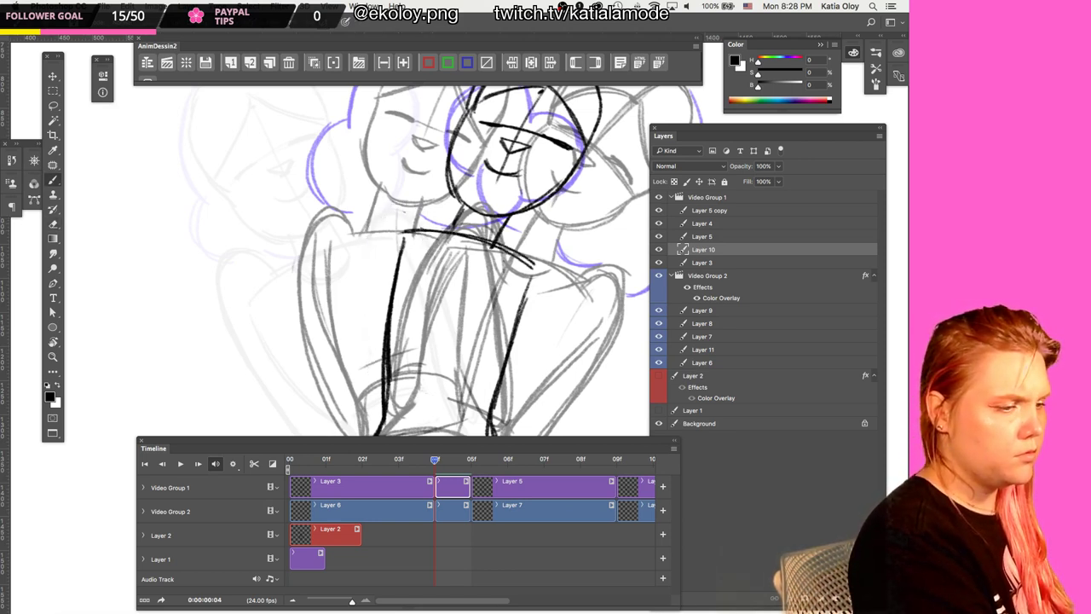
Draw the left arm as a long narrow shape running from a rounded shoulder down to the waist
mouse_move(419, 227)
mouse_down()
mouse_move(368, 286)
mouse_move(368, 272)
mouse_up()
mouse_move(423, 217)
mouse_down()
mouse_move(411, 206)
mouse_move(365, 377)
mouse_up()
drag(382, 220, 366, 418)
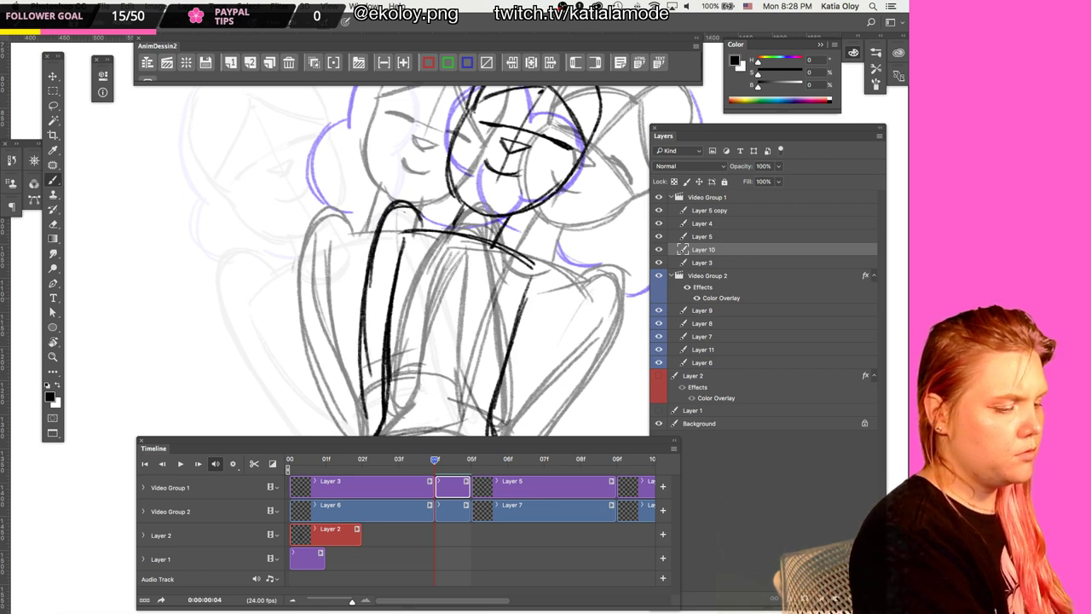
drag(365, 285, 372, 430)
mouse_move(625, 318)
mouse_down()
mouse_move(595, 306)
mouse_move(616, 294)
mouse_up()
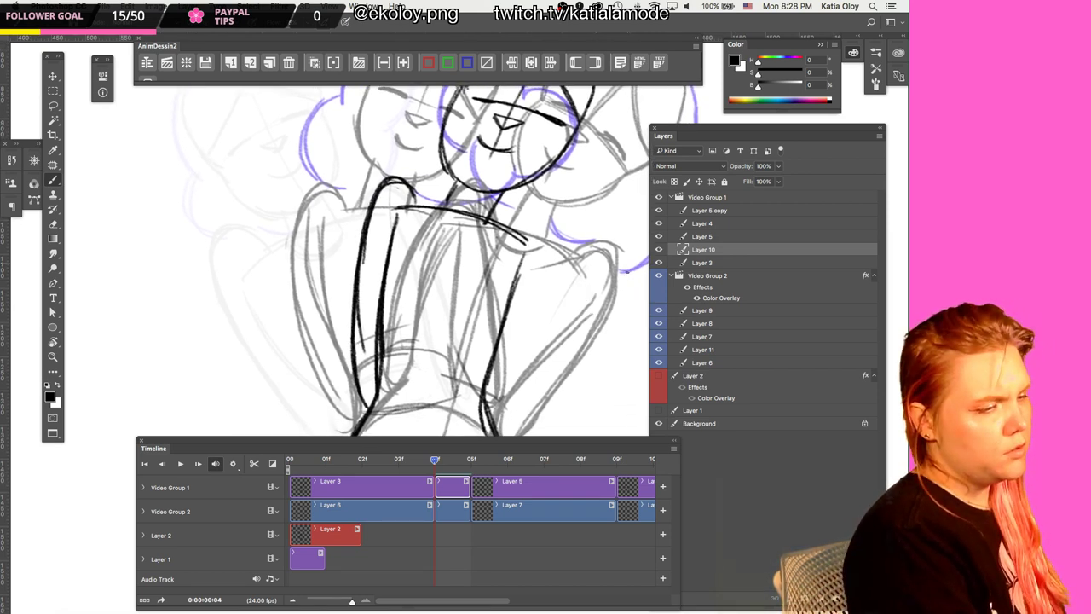
drag(512, 227, 550, 249)
drag(517, 229, 557, 263)
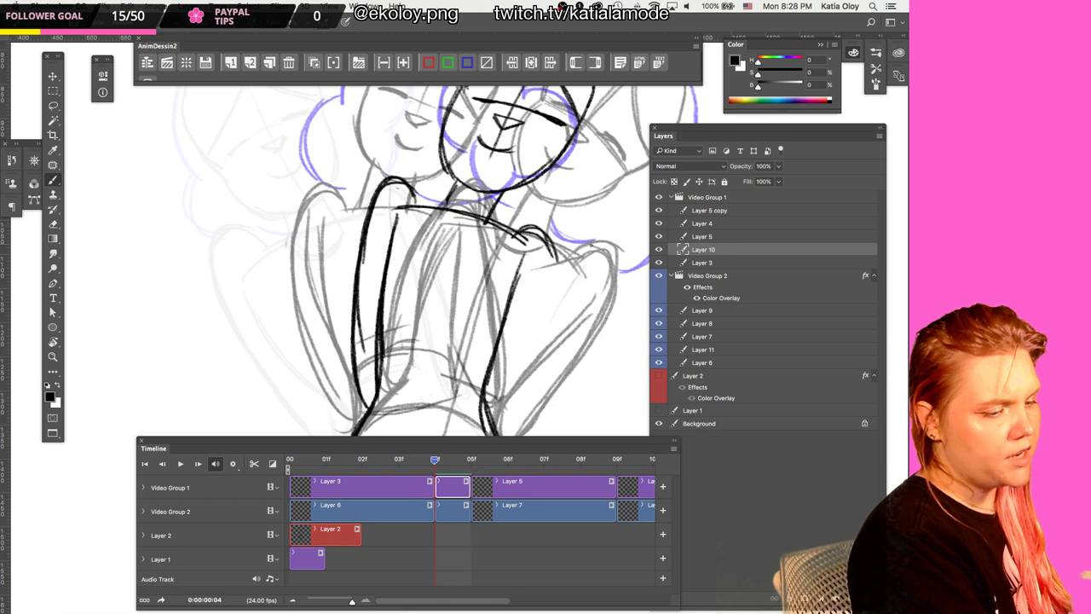
drag(525, 353, 525, 297)
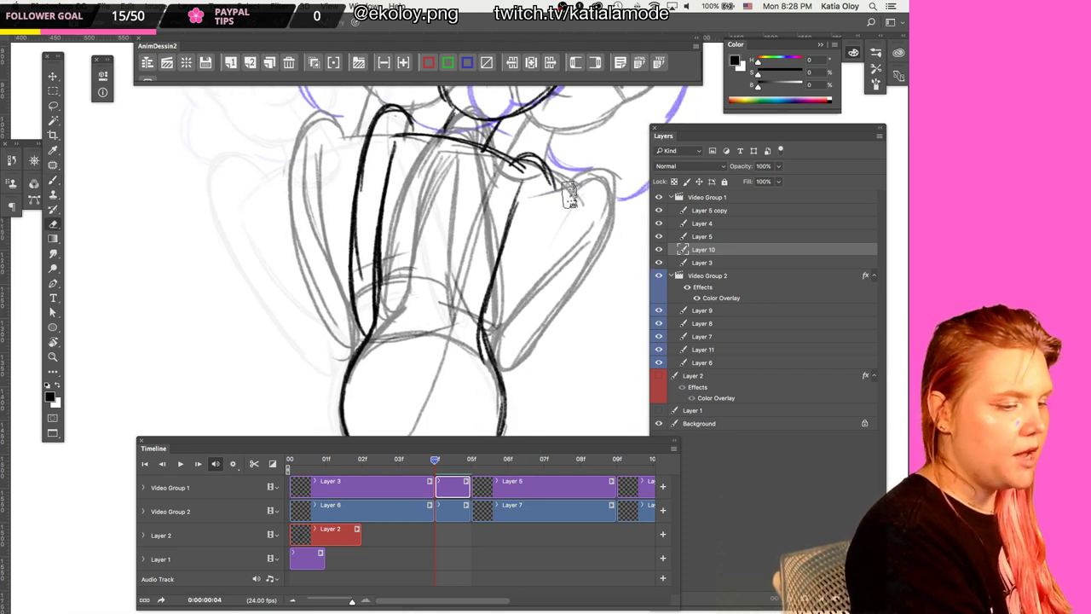
drag(536, 257, 524, 322)
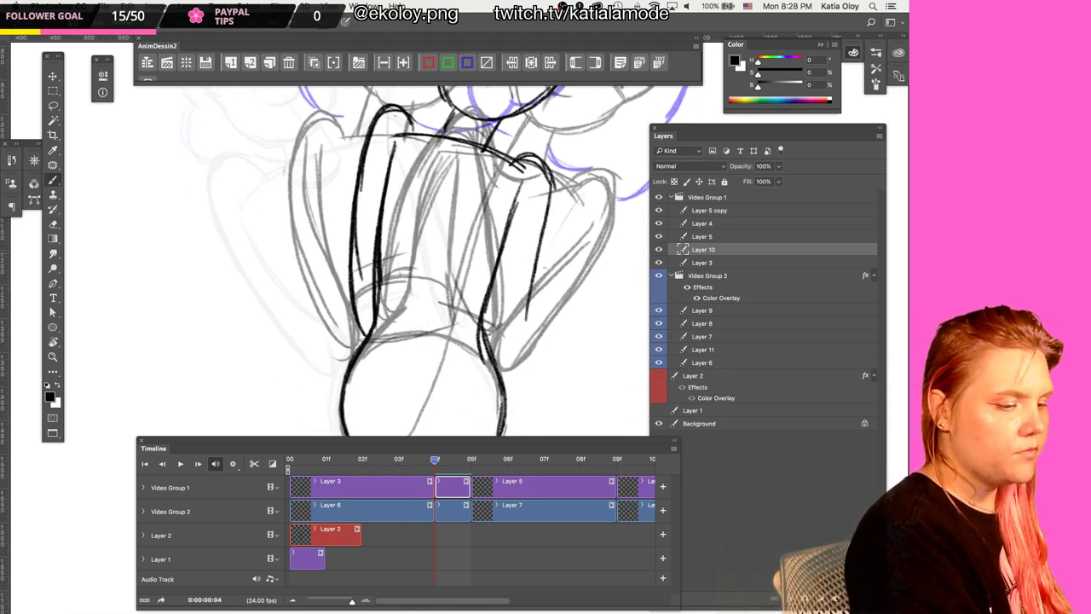
key(super+alt+z)
key(super+alt+z)
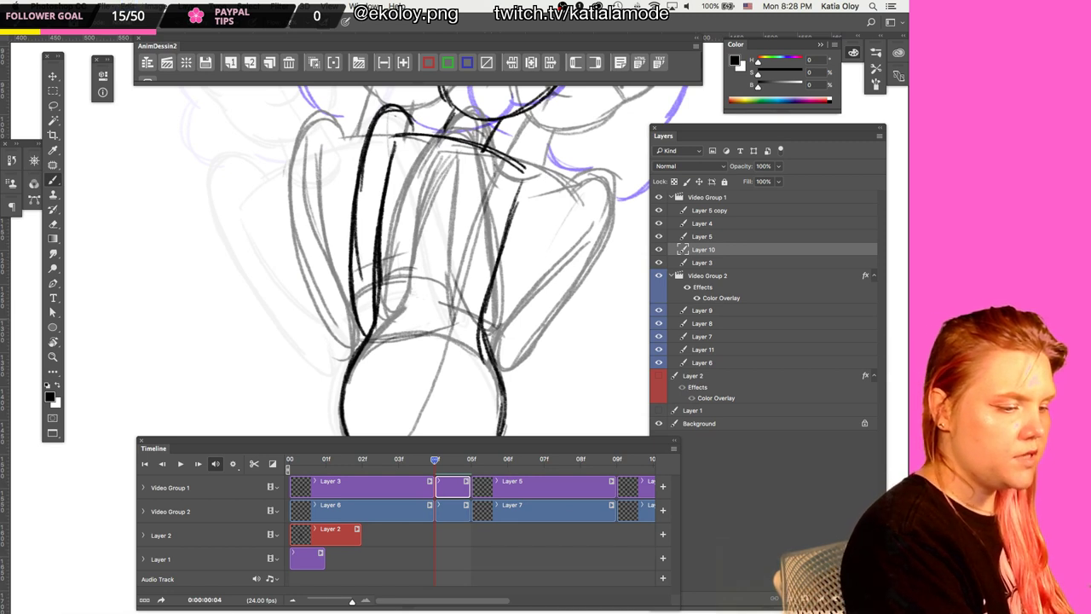
key(super+alt+z)
Draw the right arm as a narrow loop from a rounded shoulder to a bent elbow beside the waist, reinforcing its inner edge
mouse_move(497, 340)
mouse_down()
mouse_move(510, 368)
mouse_move(533, 339)
mouse_move(515, 353)
mouse_up()
key(super+alt+z)
key(super+z)
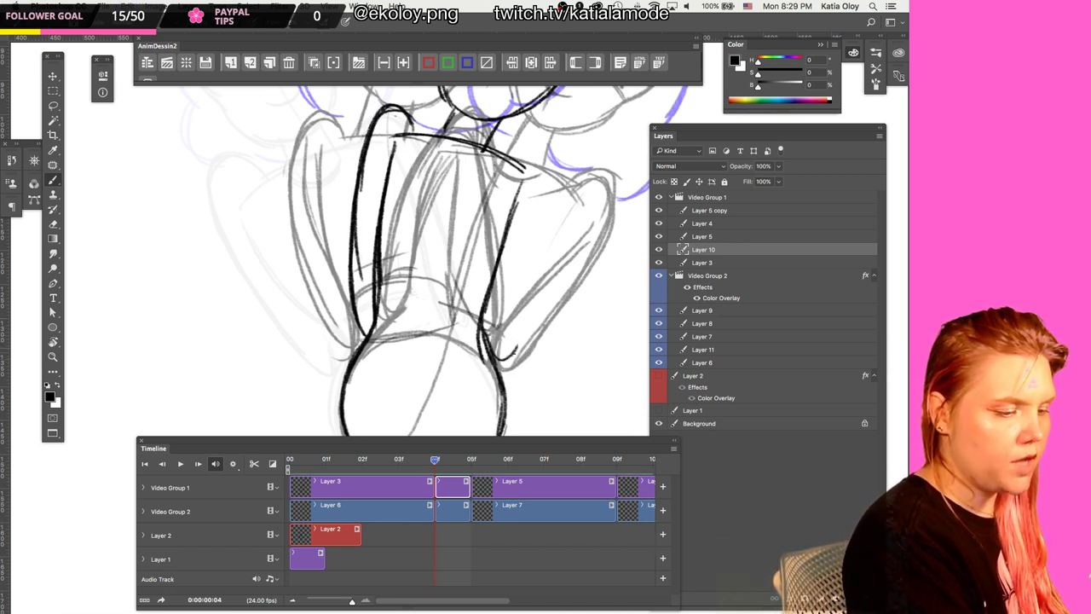
drag(522, 162, 517, 335)
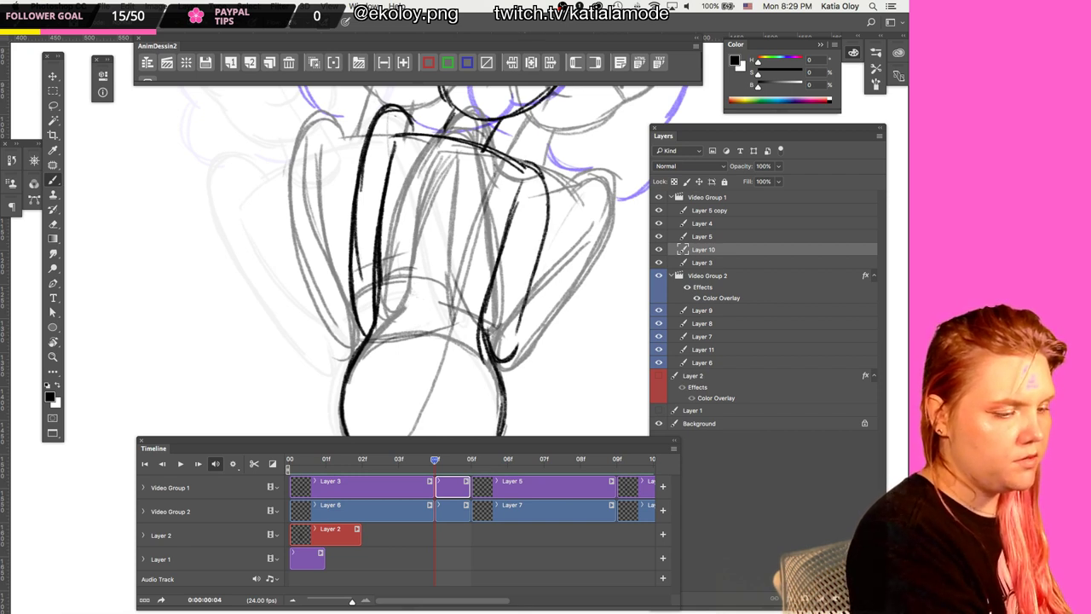
drag(546, 189, 515, 353)
drag(528, 152, 547, 198)
drag(517, 162, 544, 179)
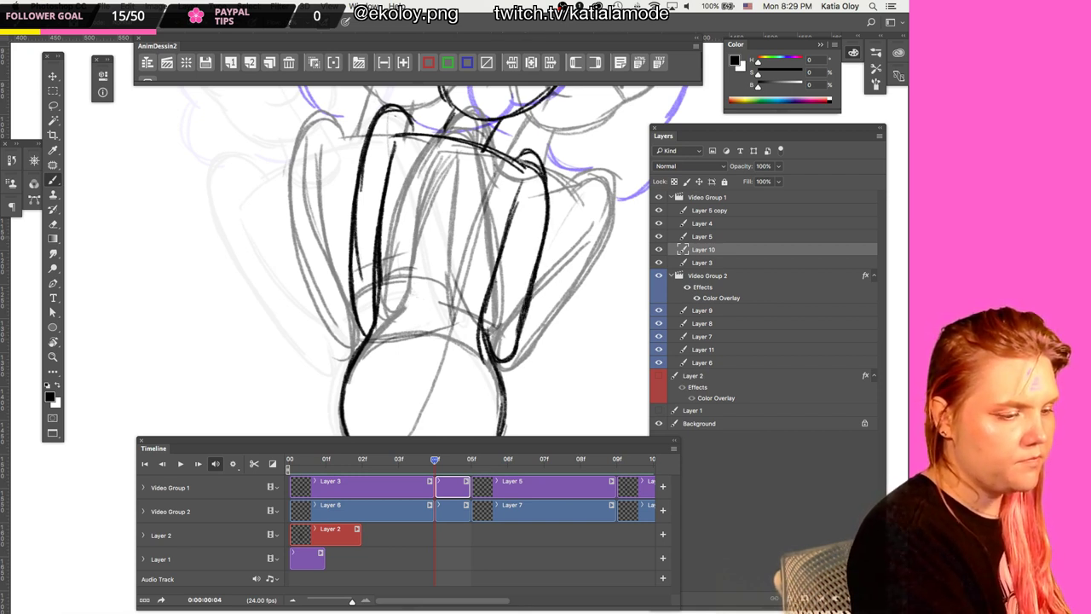
drag(502, 256, 489, 350)
drag(527, 155, 494, 303)
drag(518, 174, 501, 244)
Thicken the closed left eye on the in-between face on Layer 10 with short Brush strokes
key(z)
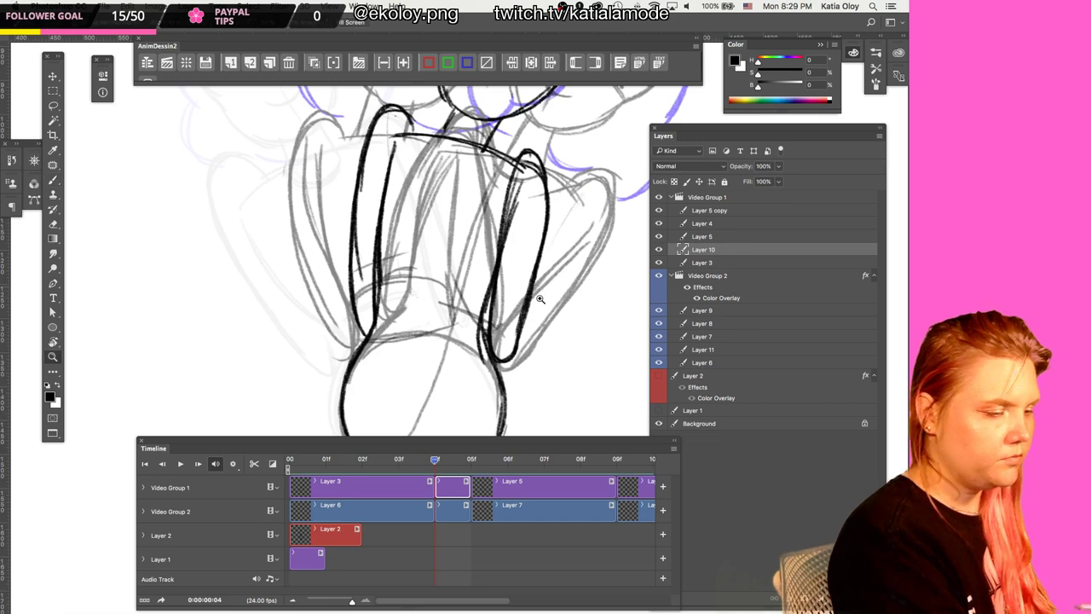
drag(556, 305, 481, 302)
drag(578, 335, 565, 355)
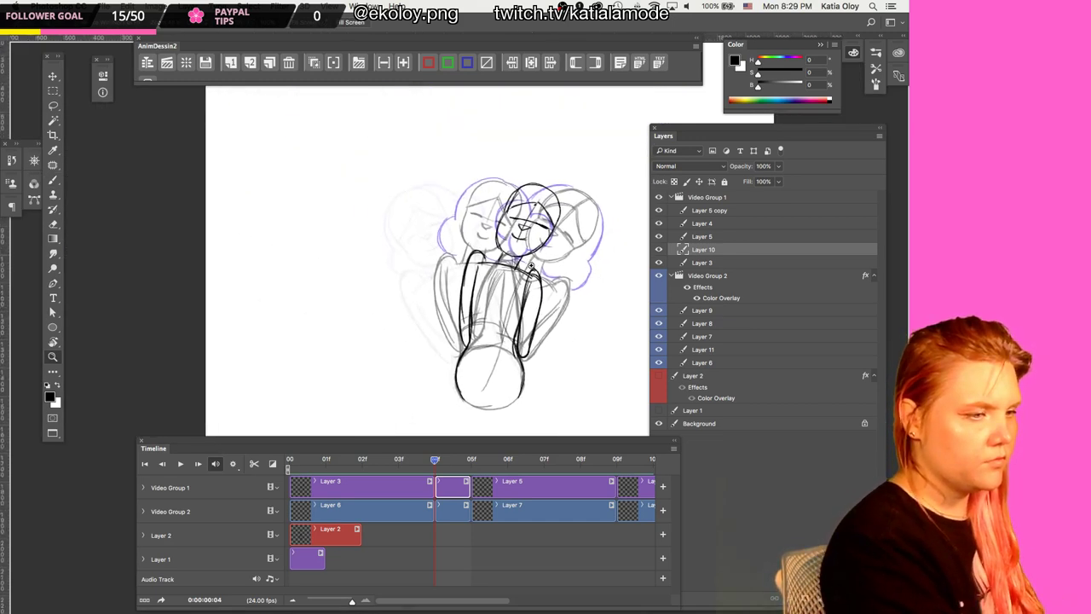
drag(537, 256, 597, 256)
drag(565, 224, 549, 340)
key(b)
drag(407, 184, 445, 188)
drag(410, 186, 447, 190)
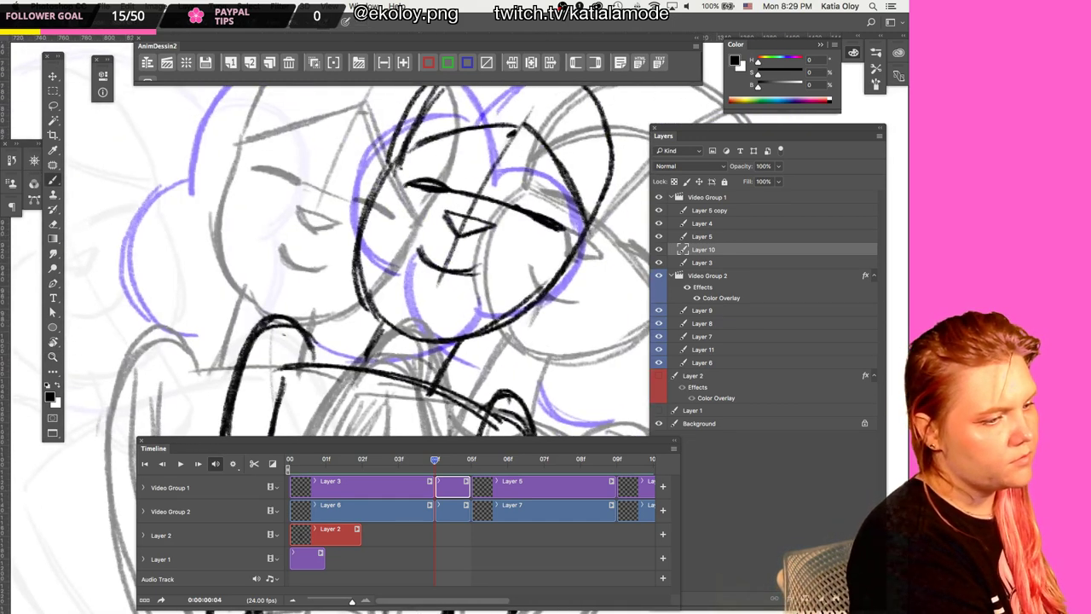
Select the blank Layer 11 clip in Video Group 2 and sketch the hair outline around the in-between head with side curls
key(z)
drag(550, 308, 490, 305)
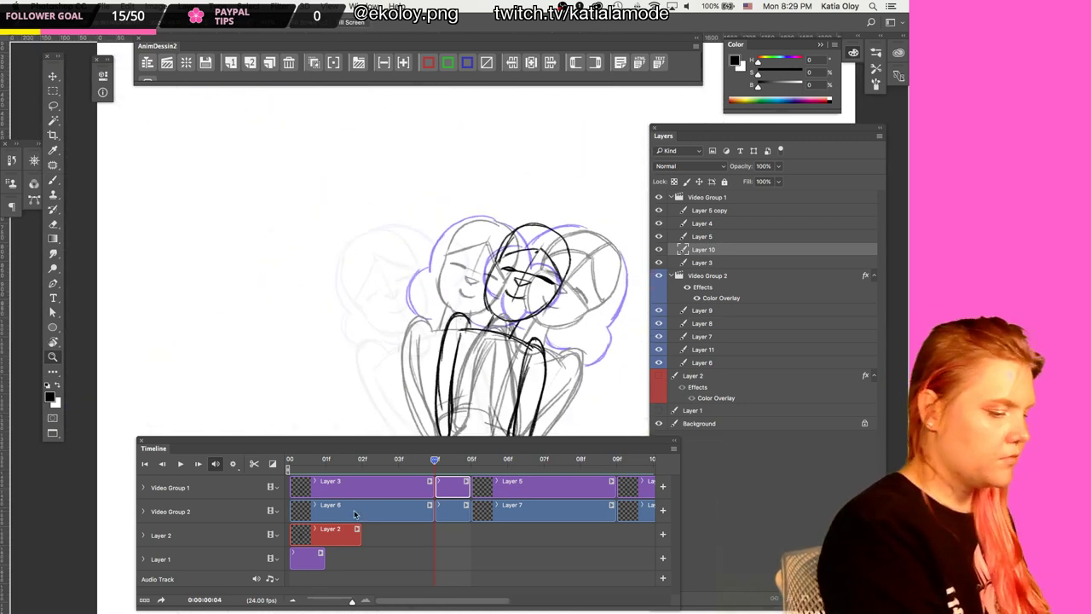
click(450, 509)
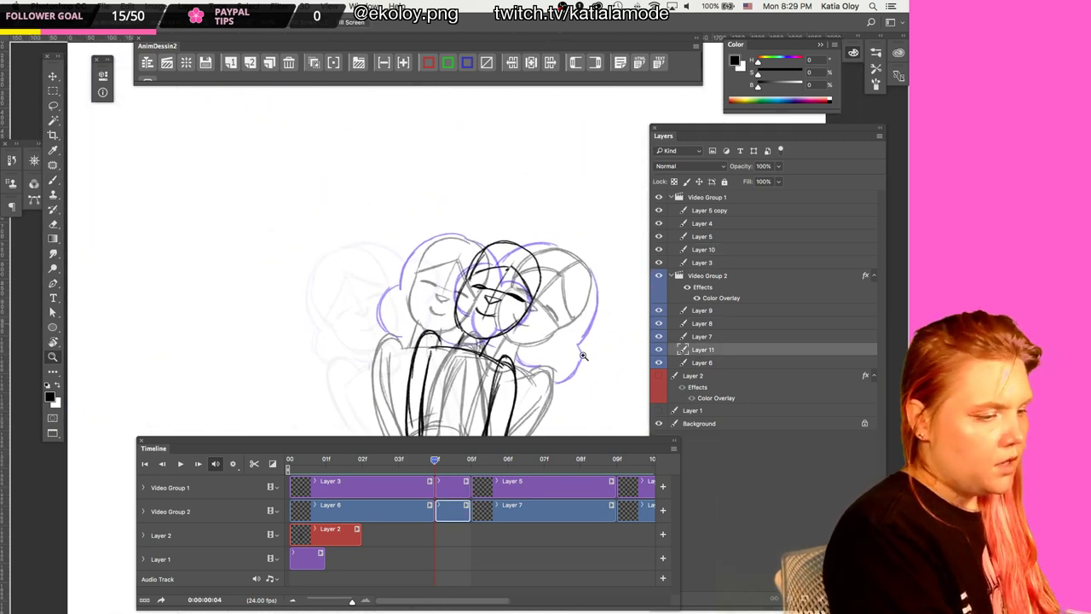
click(583, 355)
key(b)
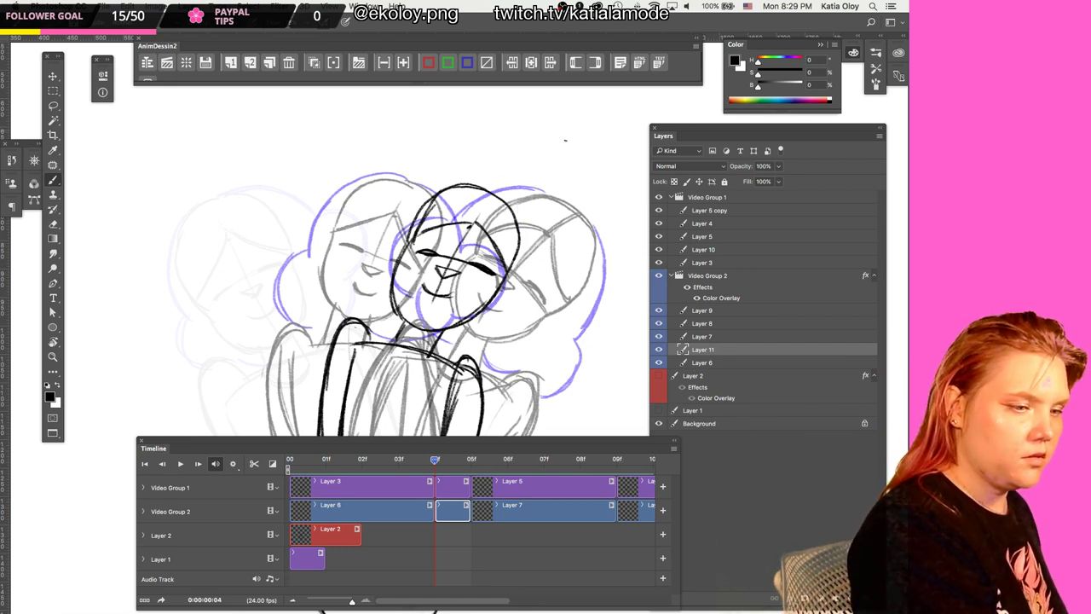
drag(522, 203, 525, 295)
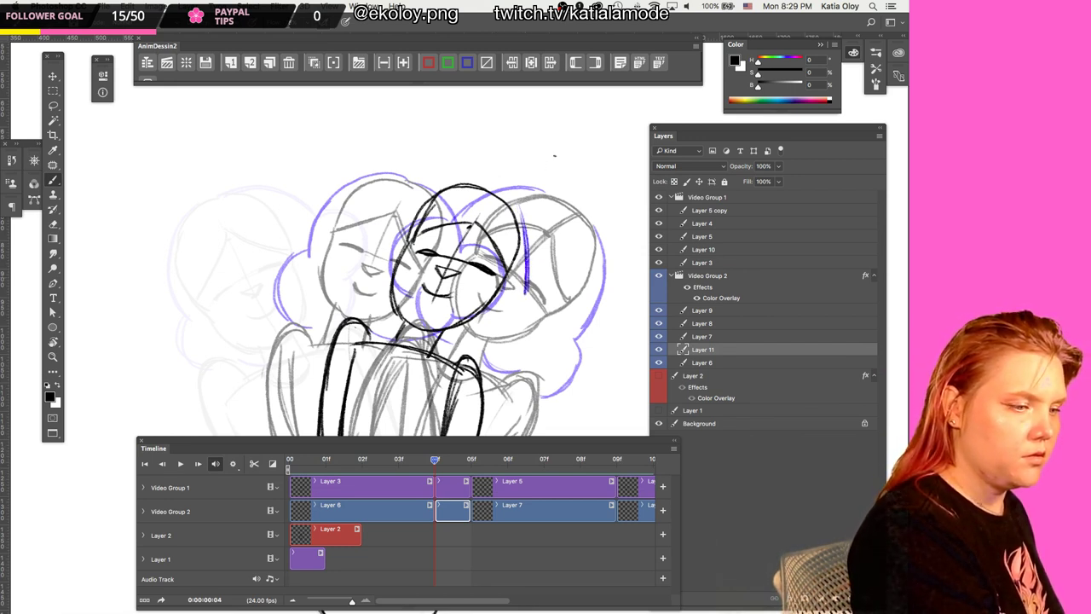
key(super+z)
drag(509, 194, 530, 288)
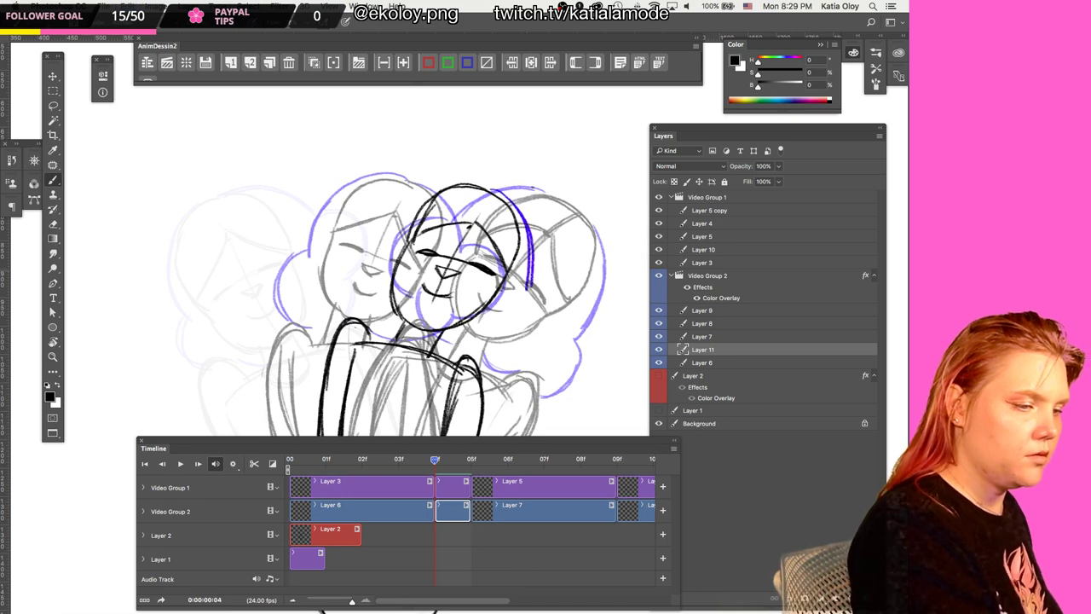
mouse_move(383, 239)
mouse_down()
mouse_move(408, 198)
mouse_move(450, 181)
mouse_up()
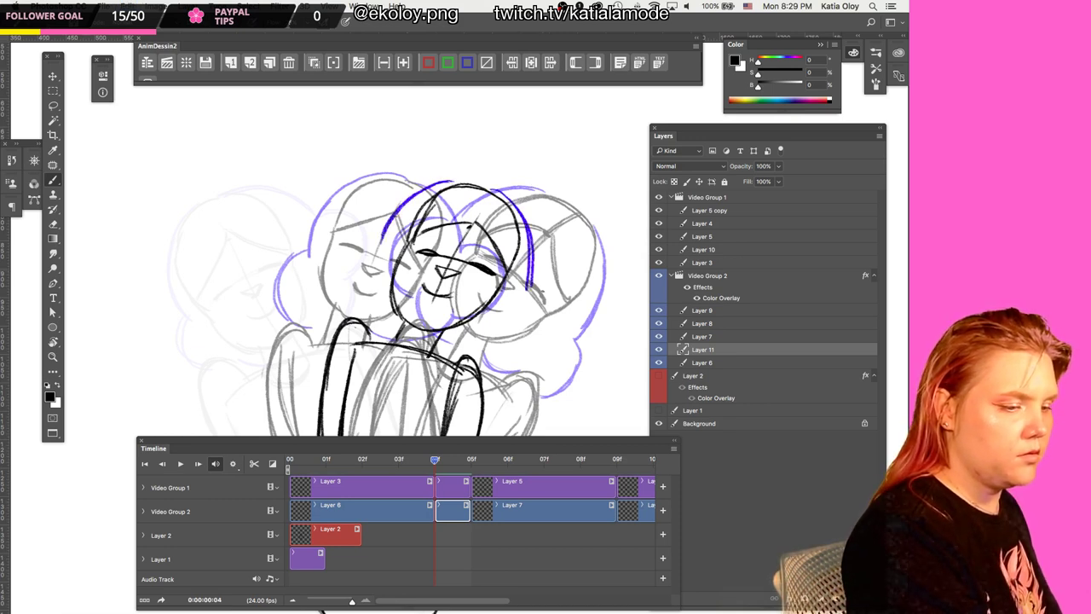
drag(529, 282, 546, 348)
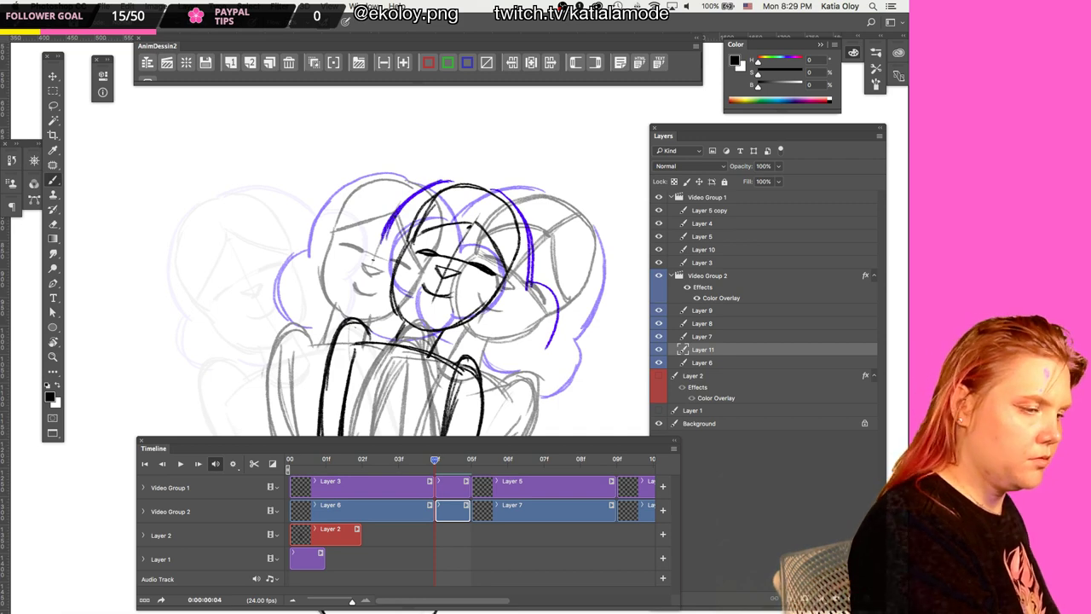
mouse_move(384, 243)
mouse_down()
mouse_move(364, 331)
mouse_move(354, 319)
mouse_move(501, 331)
mouse_up()
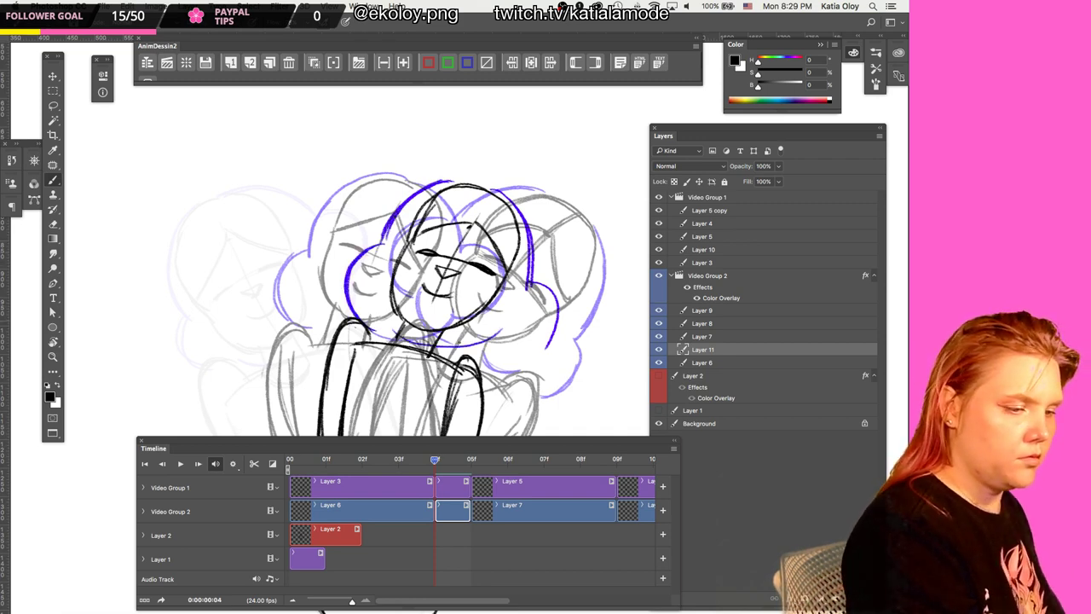
Rotate the canvas upside down and draw the lower right hair curl, joining it to the hairline beneath the chin
key(r)
drag(547, 302, 529, 222)
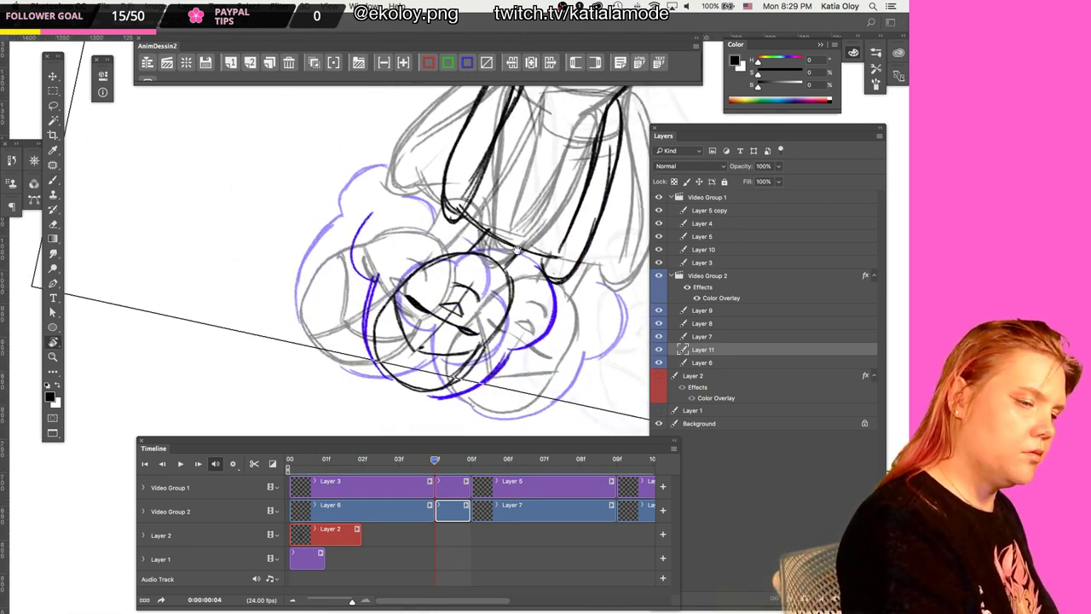
mouse_move(600, 341)
mouse_down()
mouse_move(604, 267)
mouse_move(589, 235)
mouse_up()
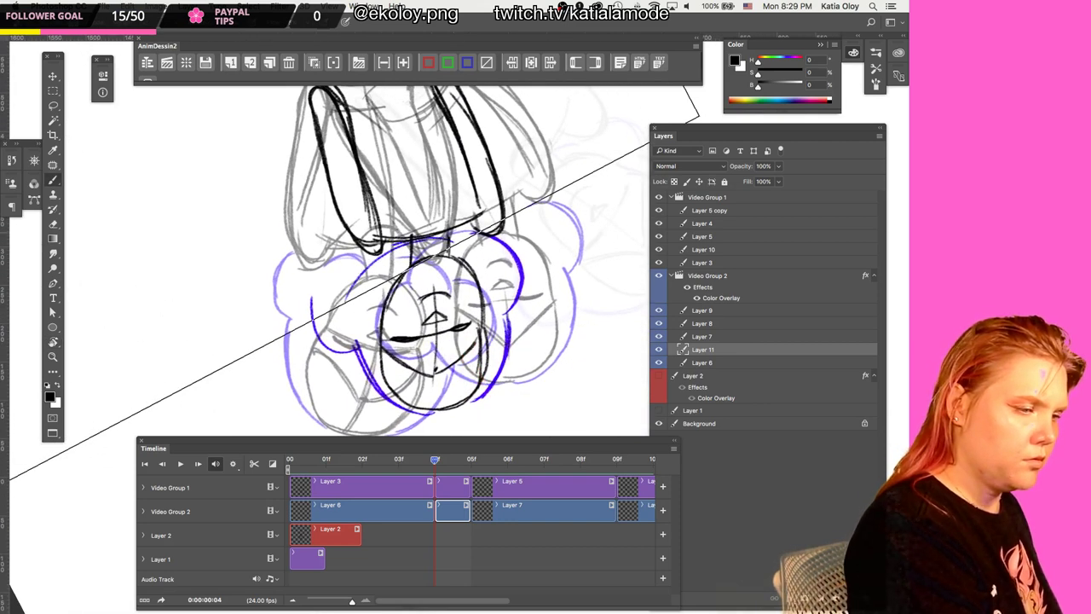
drag(341, 295, 393, 248)
drag(321, 325, 335, 352)
mouse_move(353, 272)
mouse_down()
mouse_move(316, 340)
mouse_move(341, 351)
mouse_up()
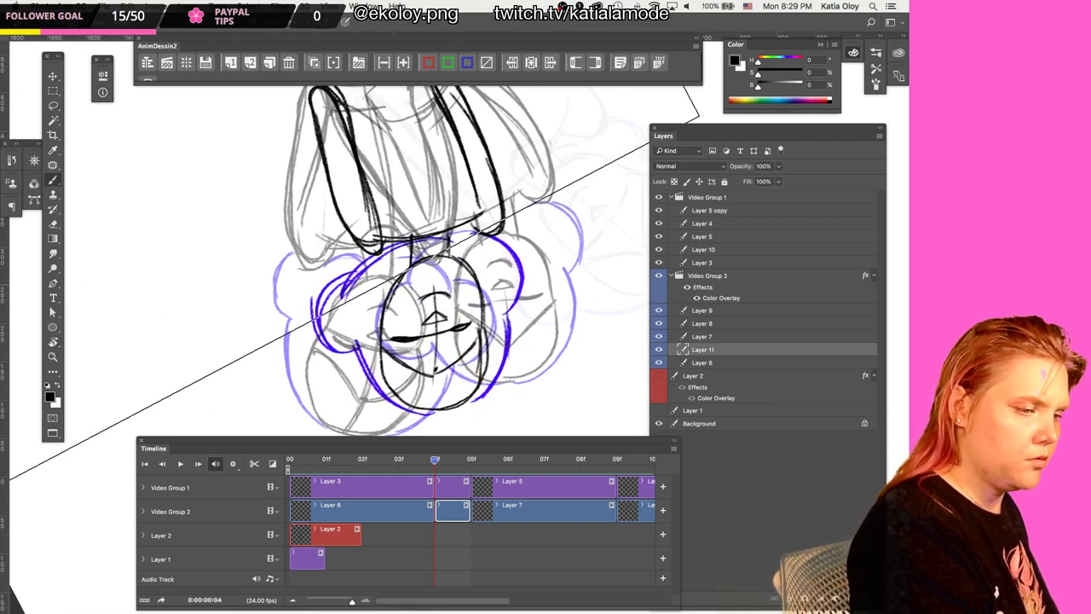
drag(440, 237, 455, 235)
Reset the canvas rotation, close the hair outline over the crown, and turn off onion skins
key(Escape)
drag(543, 286, 532, 212)
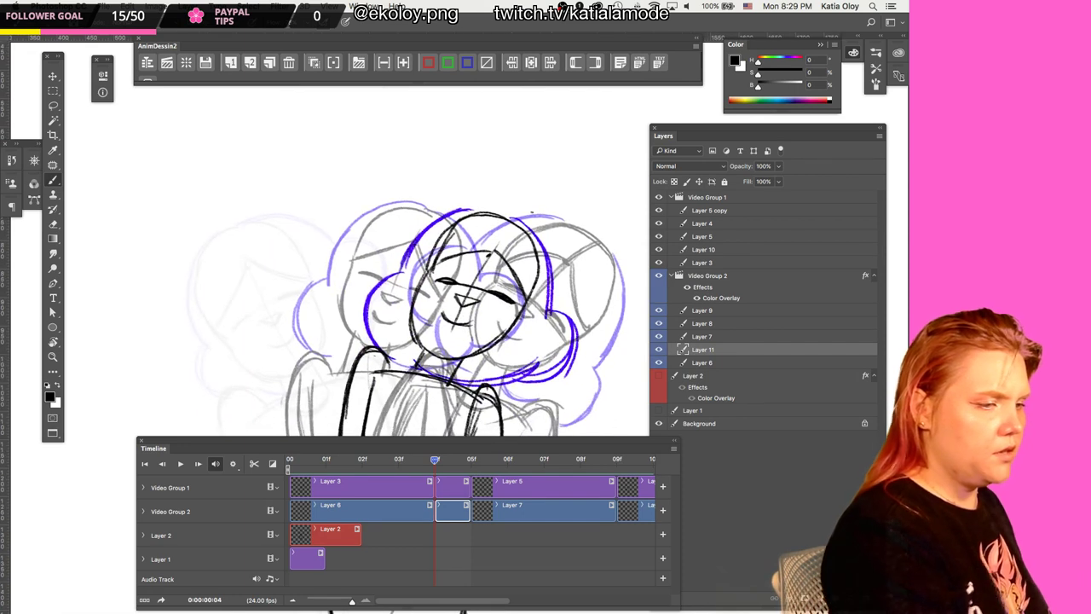
drag(426, 223, 507, 215)
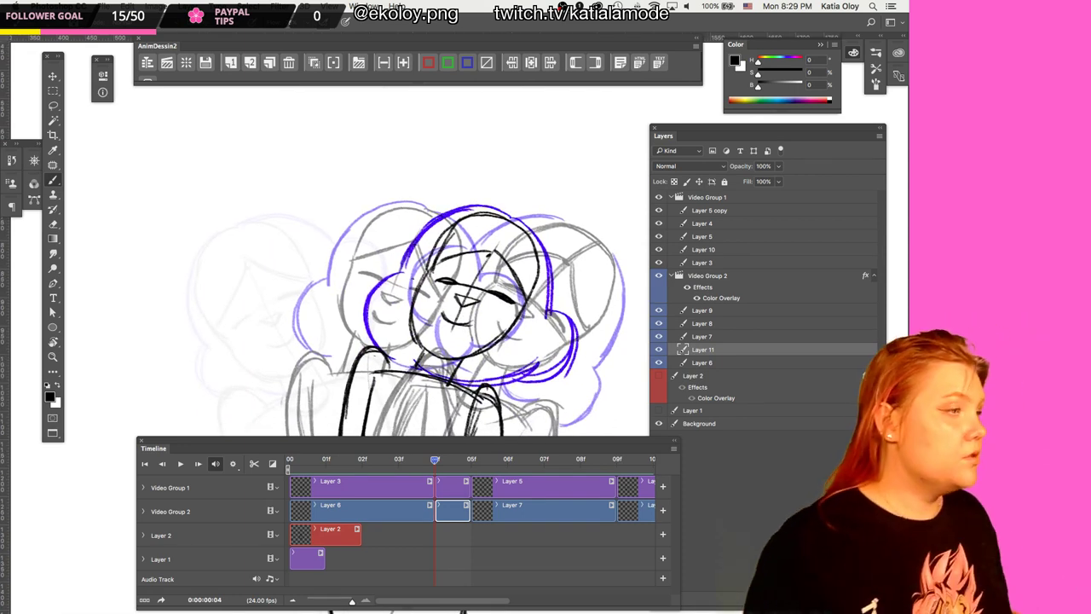
click(314, 63)
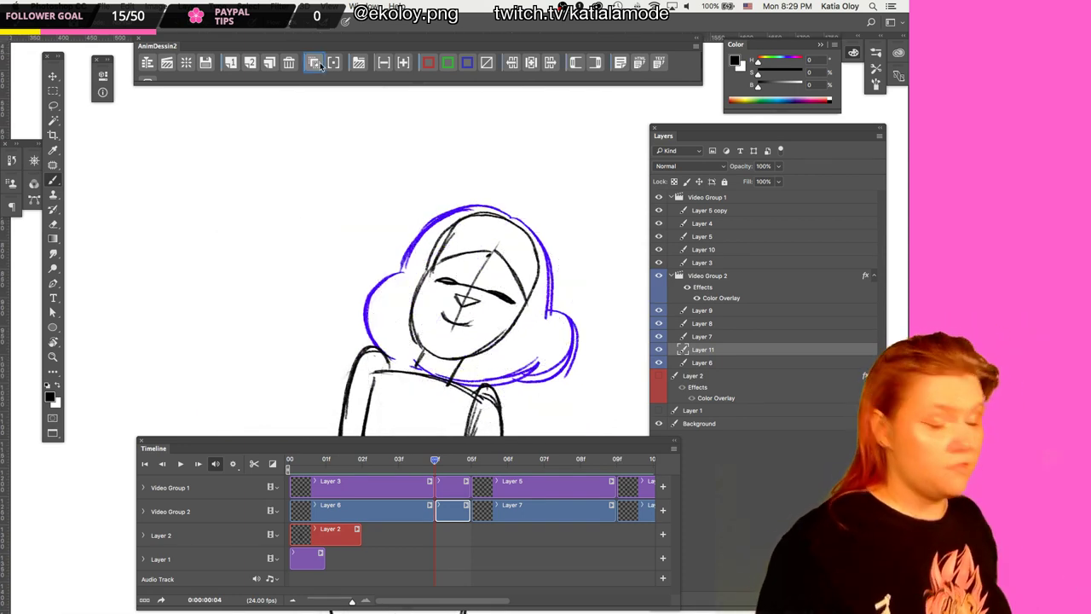
Erase and redraw the lower edge of the left hair curl on Layer 11, bringing it in toward the neck
key(e)
mouse_move(387, 350)
mouse_down()
mouse_move(376, 289)
mouse_move(390, 274)
mouse_move(388, 351)
mouse_up()
key(b)
drag(396, 281, 385, 347)
key(r)
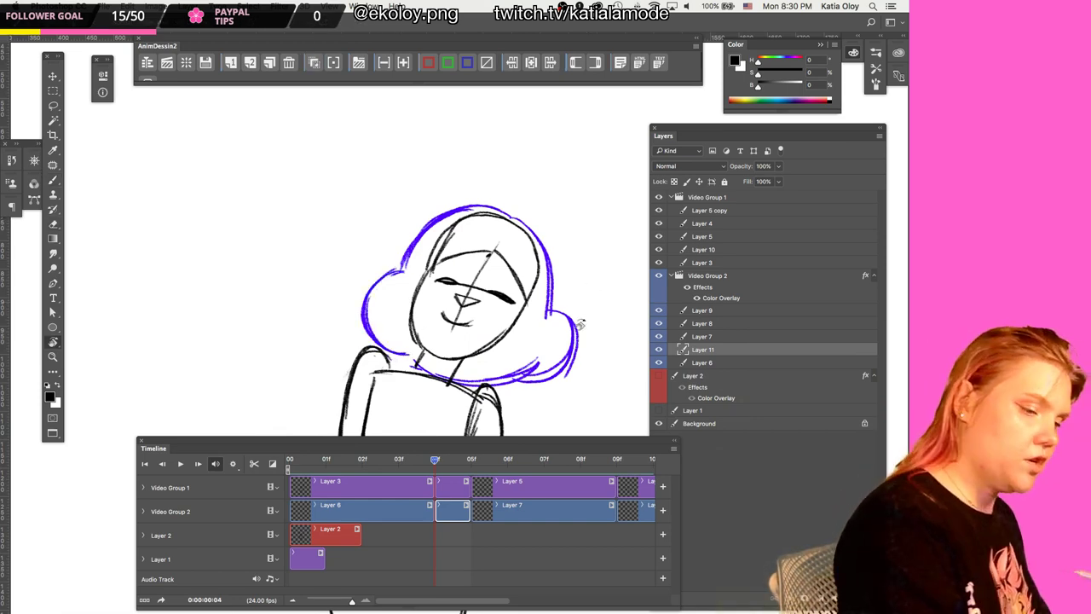
With the canvas turned upside down, thicken the lower right hair curl and erase the hairline across the neck, then reset the rotation
mouse_move(577, 324)
mouse_down()
mouse_move(379, 408)
mouse_move(358, 377)
mouse_up()
key(e)
drag(476, 273, 392, 320)
key(b)
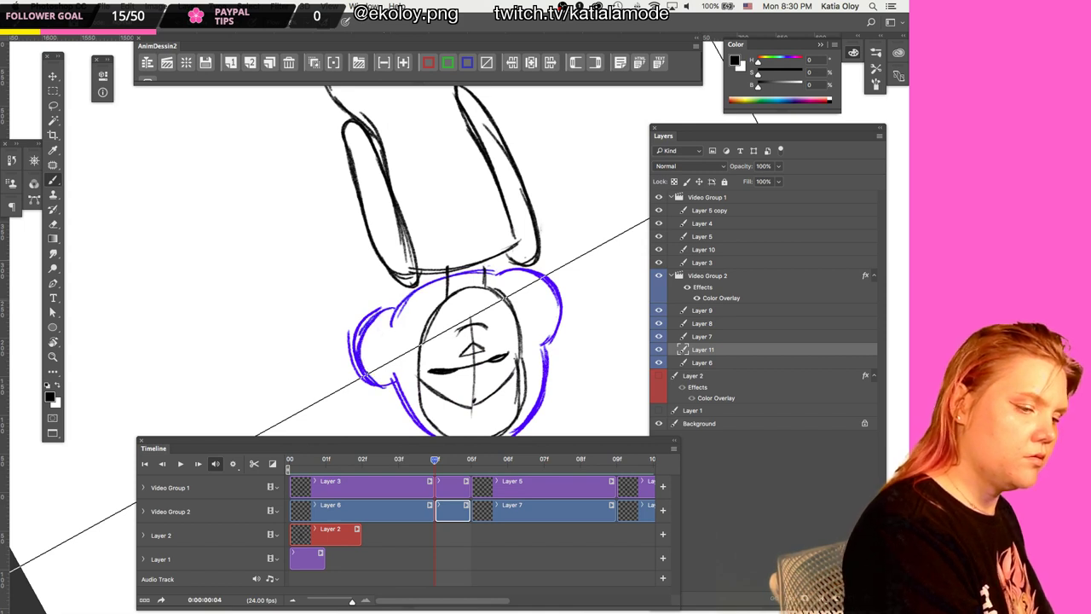
key(Escape)
drag(499, 393, 522, 319)
key(e)
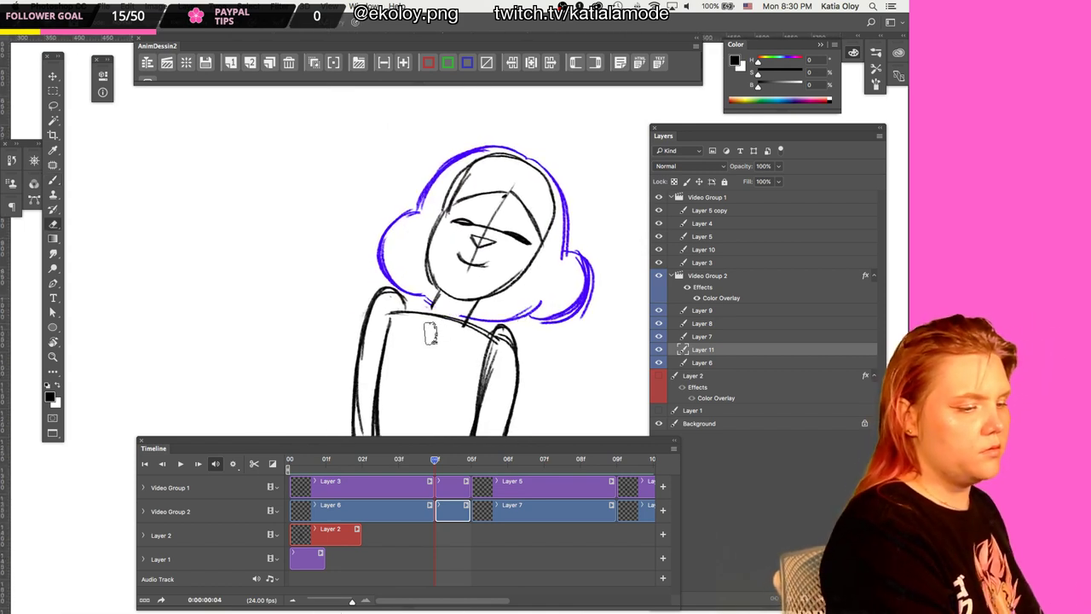
Play the animation zoomed out to review the motion with the finished in-between frame
key(z)
drag(445, 278, 367, 286)
key(space)
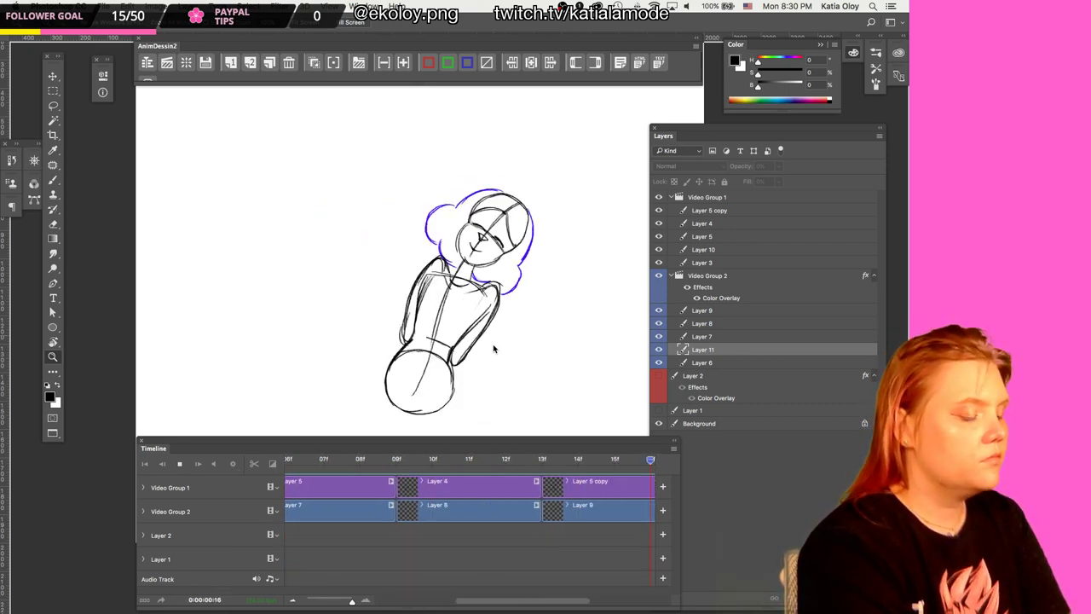
key(space)
Shorten the Layer 3 and Layer 6 clips by one frame each so both end at frame 03
click(410, 487)
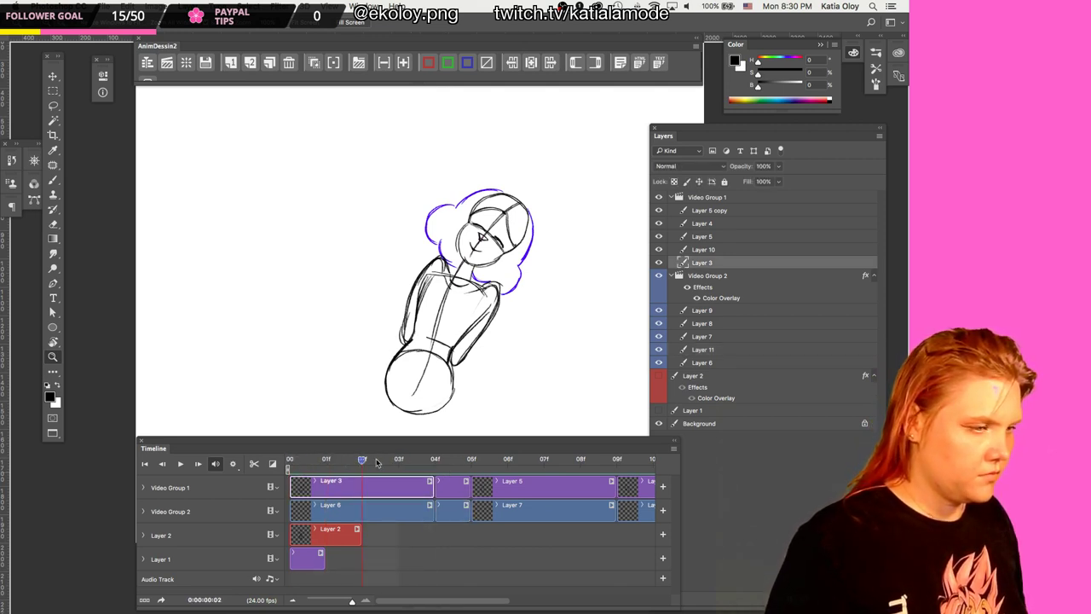
click(408, 462)
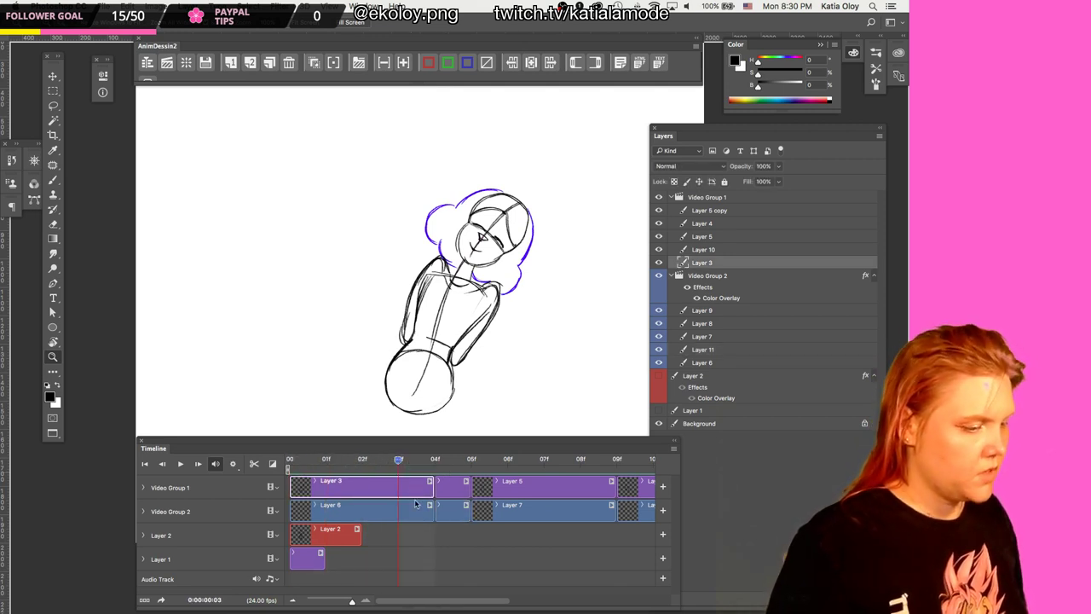
shift+click(416, 509)
click(405, 486)
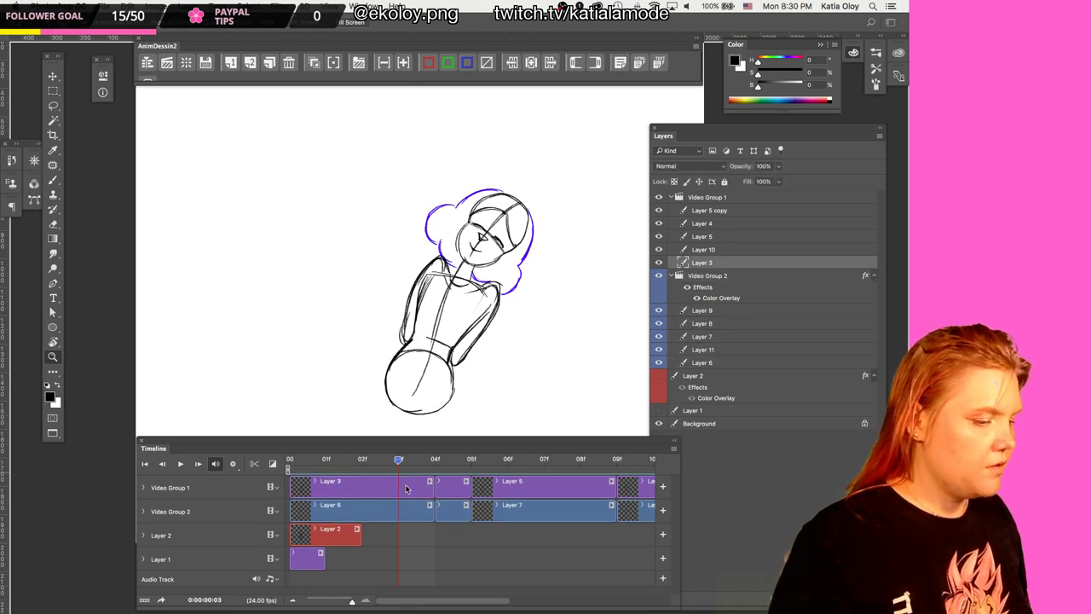
click(384, 63)
click(396, 503)
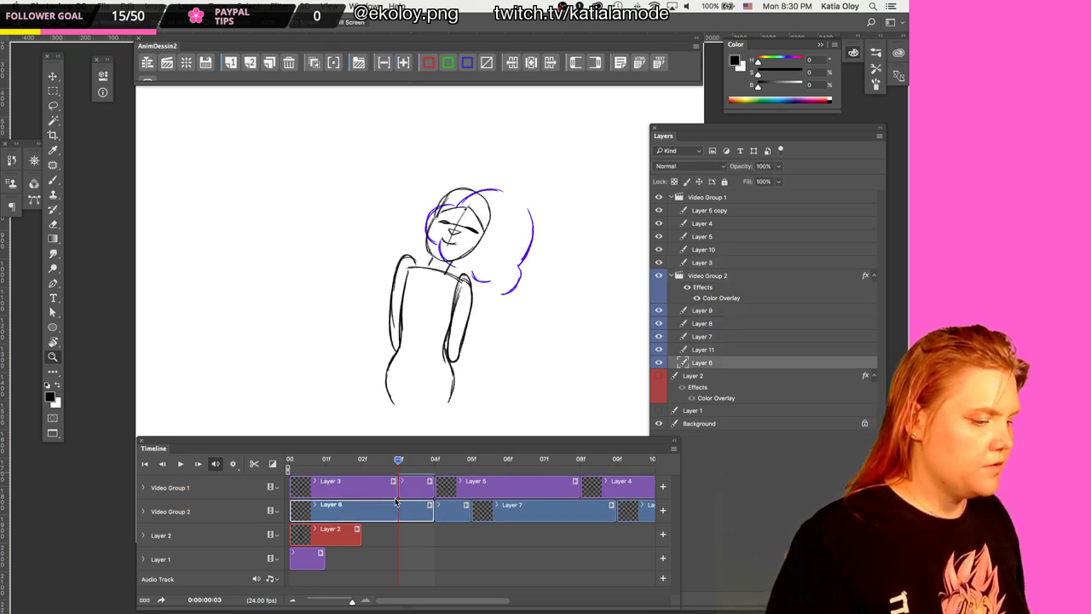
click(384, 62)
Add a blank one-frame clip directly after Layer 3 and another directly after Layer 6
click(373, 483)
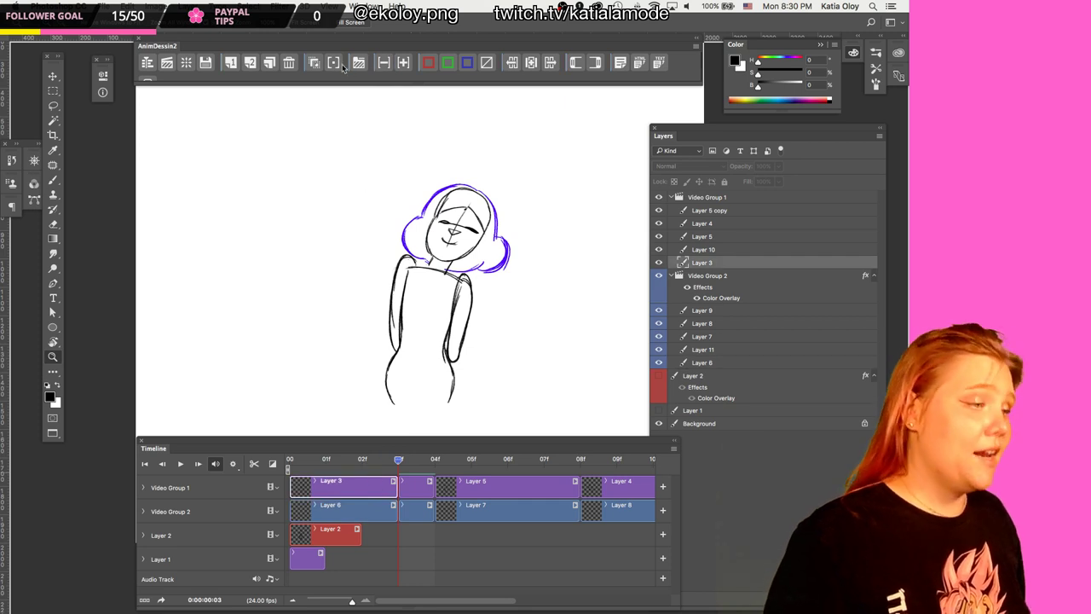
click(230, 62)
click(366, 508)
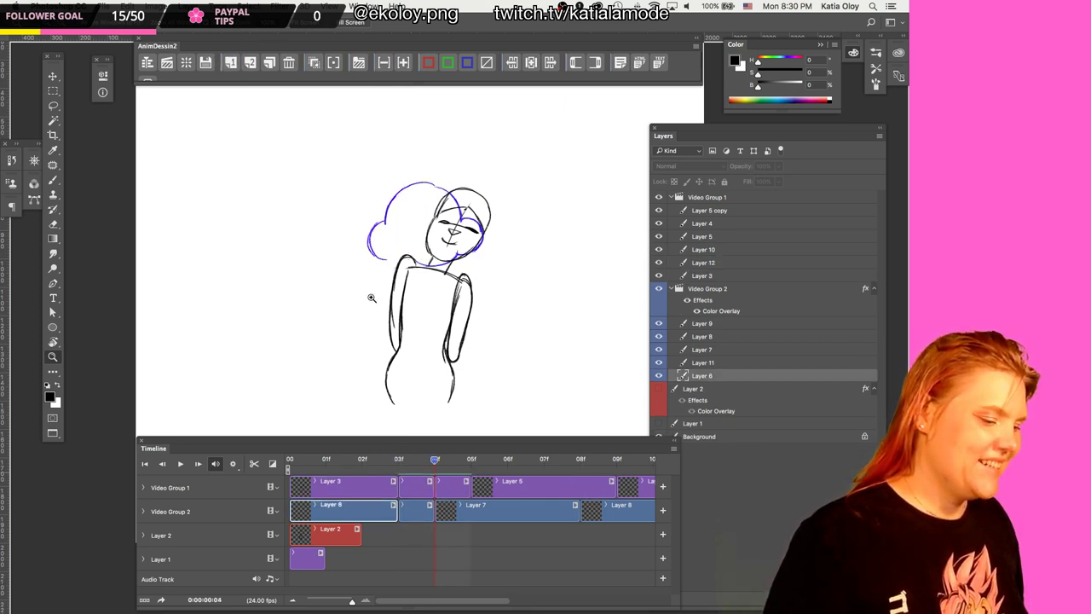
click(230, 62)
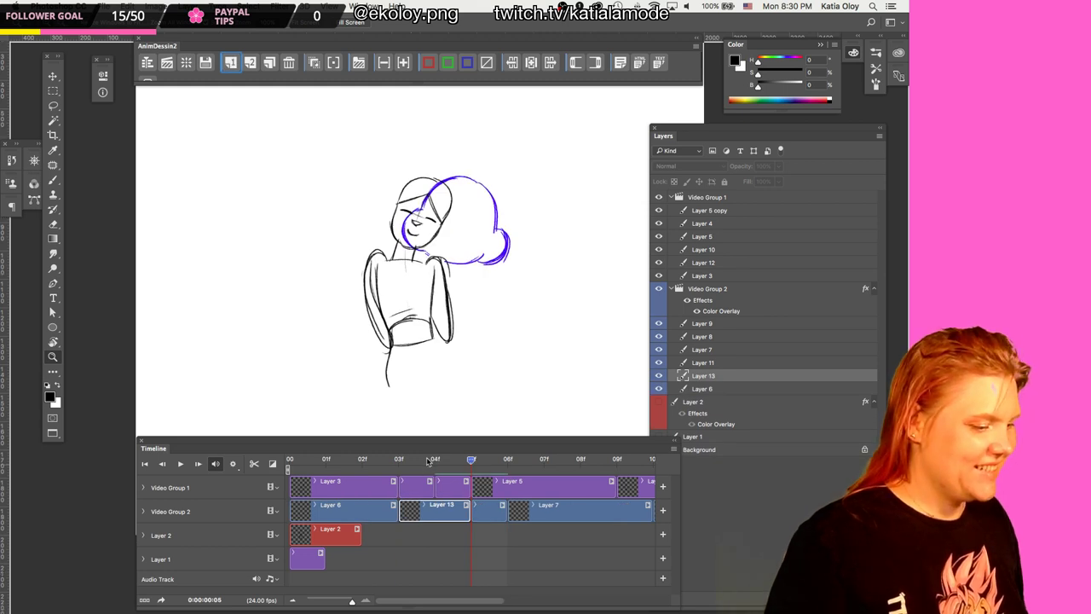
drag(450, 515, 431, 512)
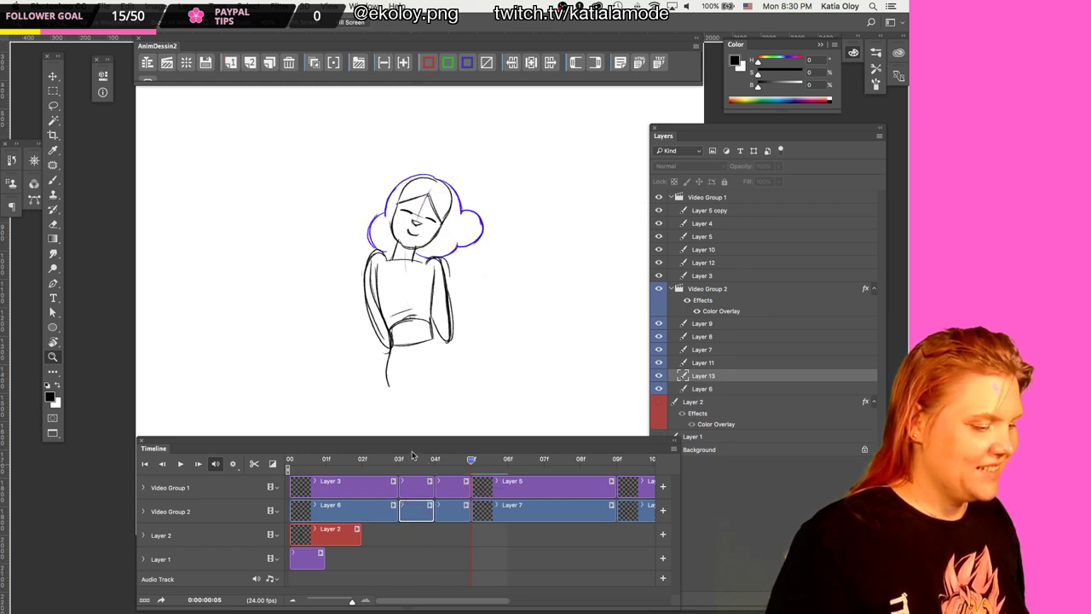
Turn on onion skins at frame 03 and set both Frames Before and Frames After to 2
drag(413, 458, 336, 460)
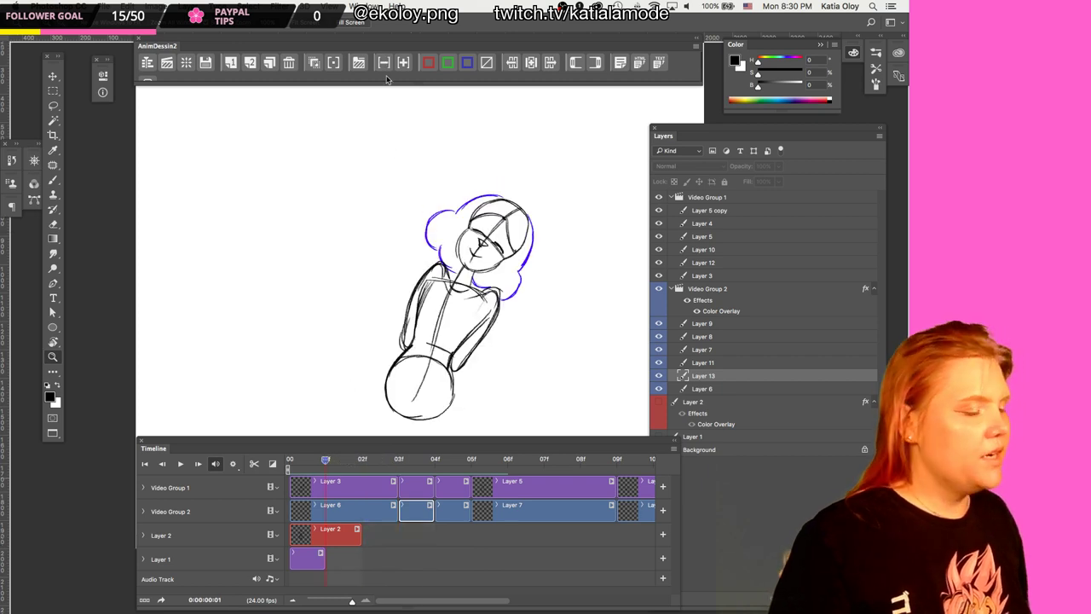
click(314, 62)
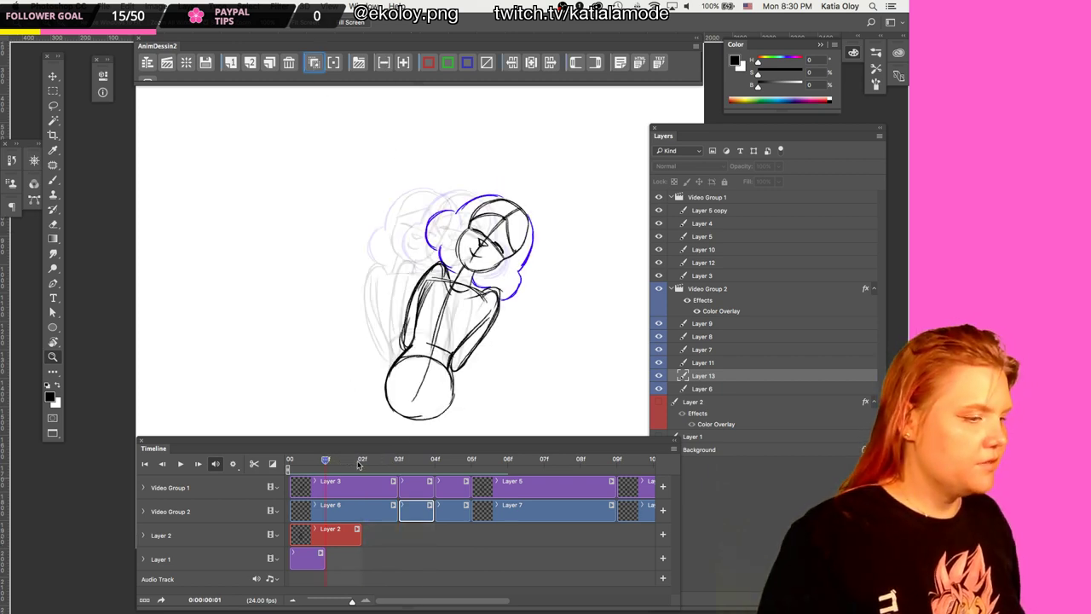
drag(358, 464, 394, 452)
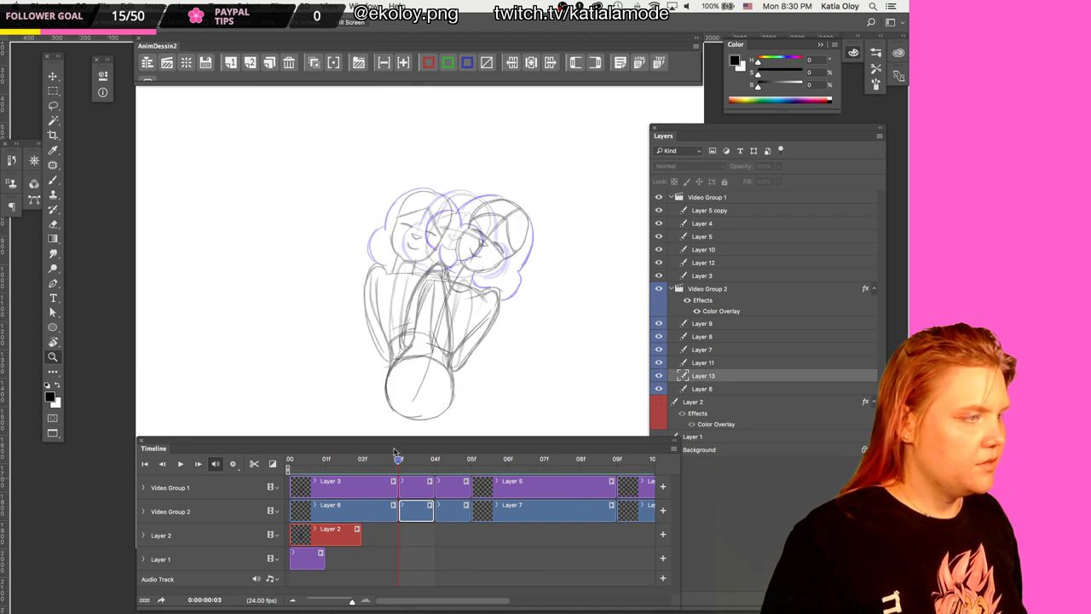
click(333, 62)
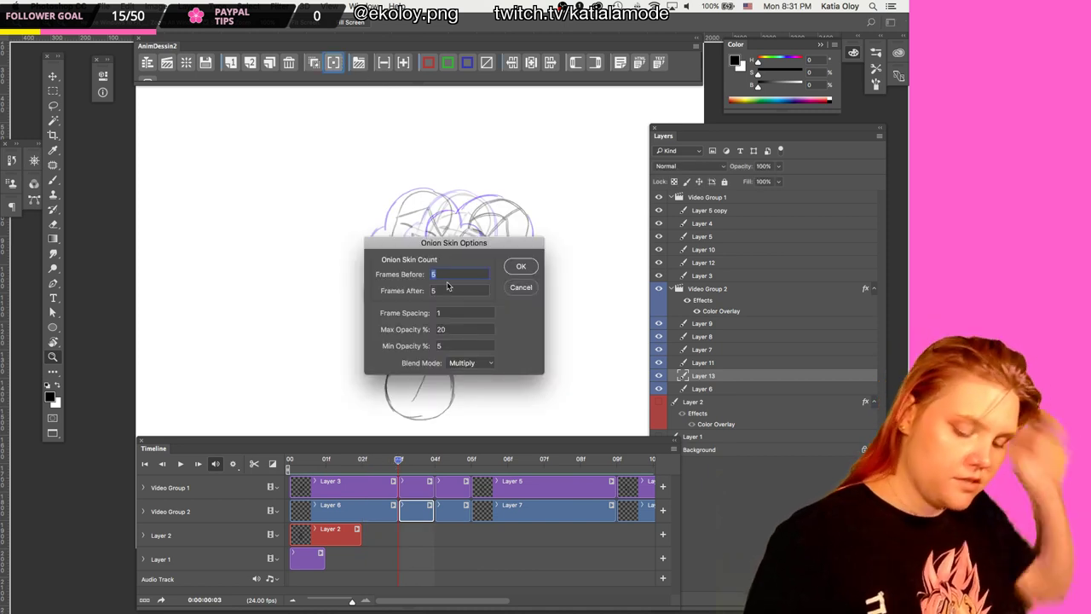
text(2)
key(Tab)
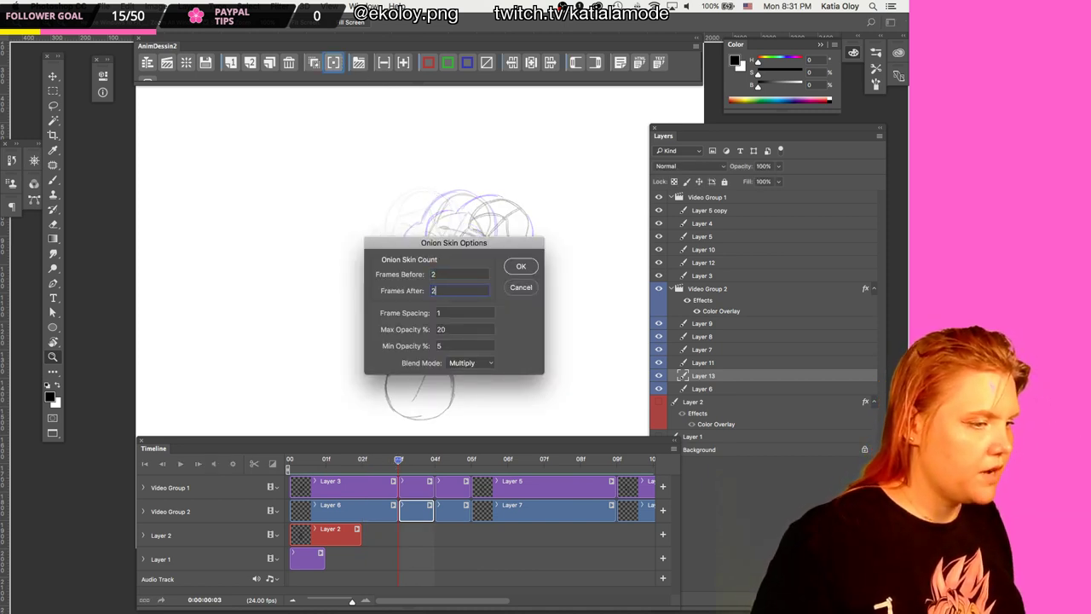
key(Return)
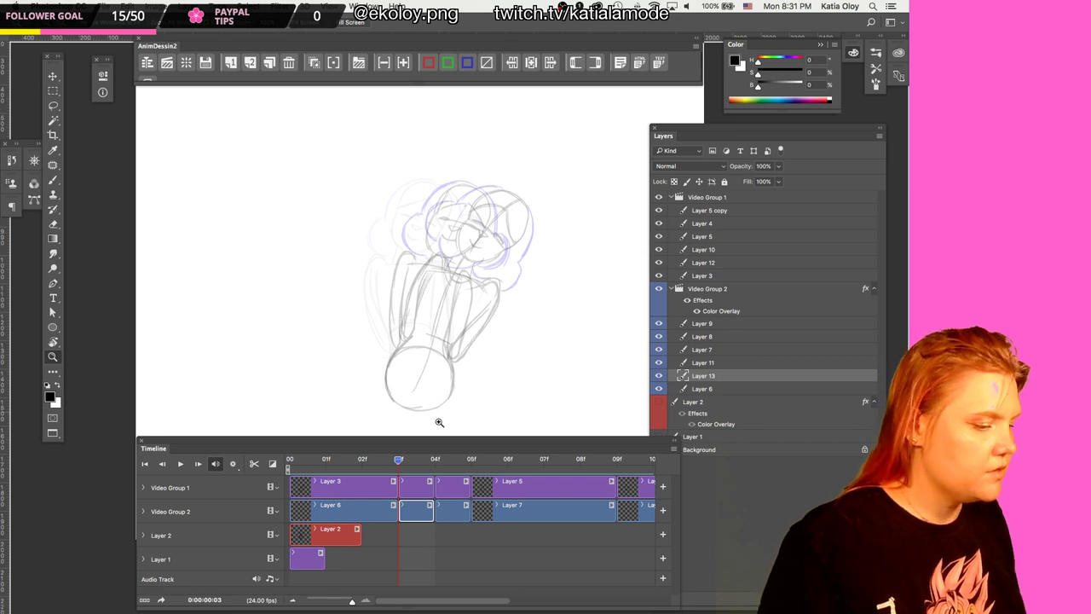
Select the blank Layer 12 clip in Video Group 1 and brush the tilted head outline between the onion-skinned poses
click(464, 297)
drag(485, 256, 479, 266)
drag(341, 466, 394, 473)
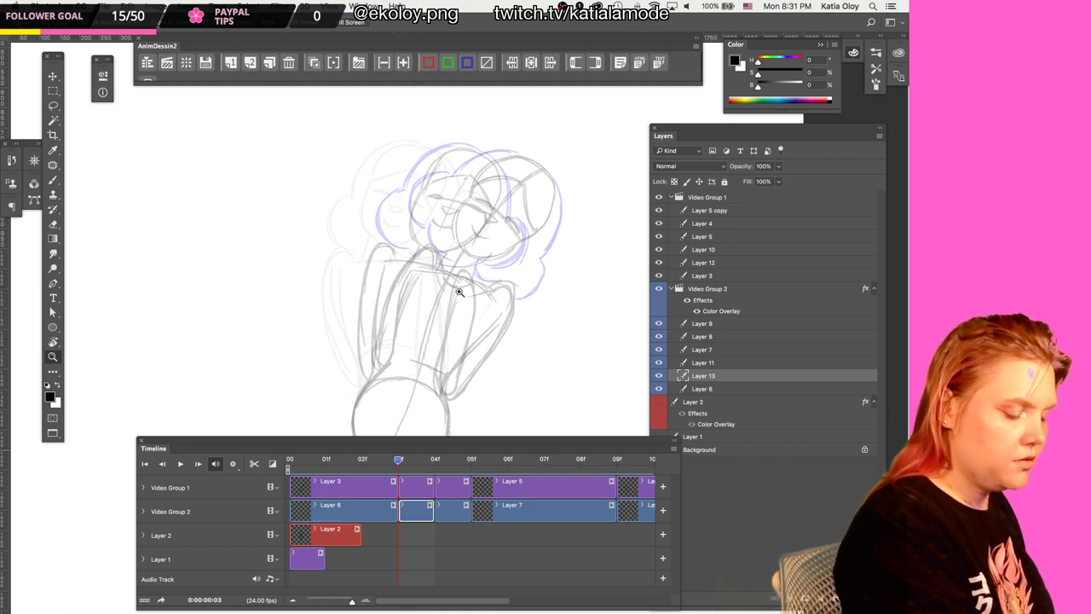
click(414, 490)
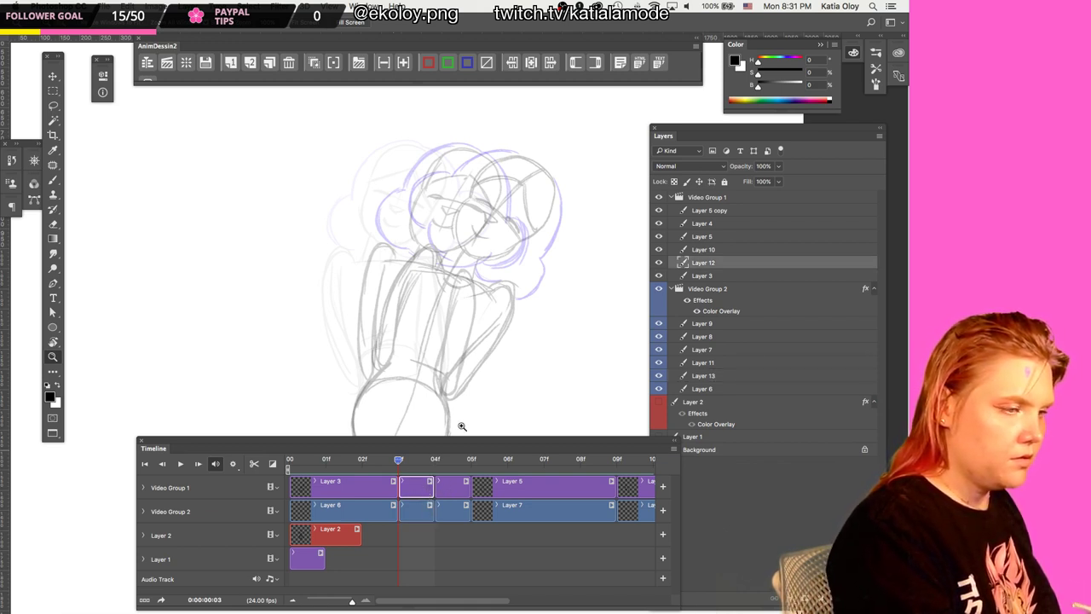
mouse_move(491, 256)
mouse_down()
mouse_move(523, 251)
mouse_move(521, 301)
mouse_up()
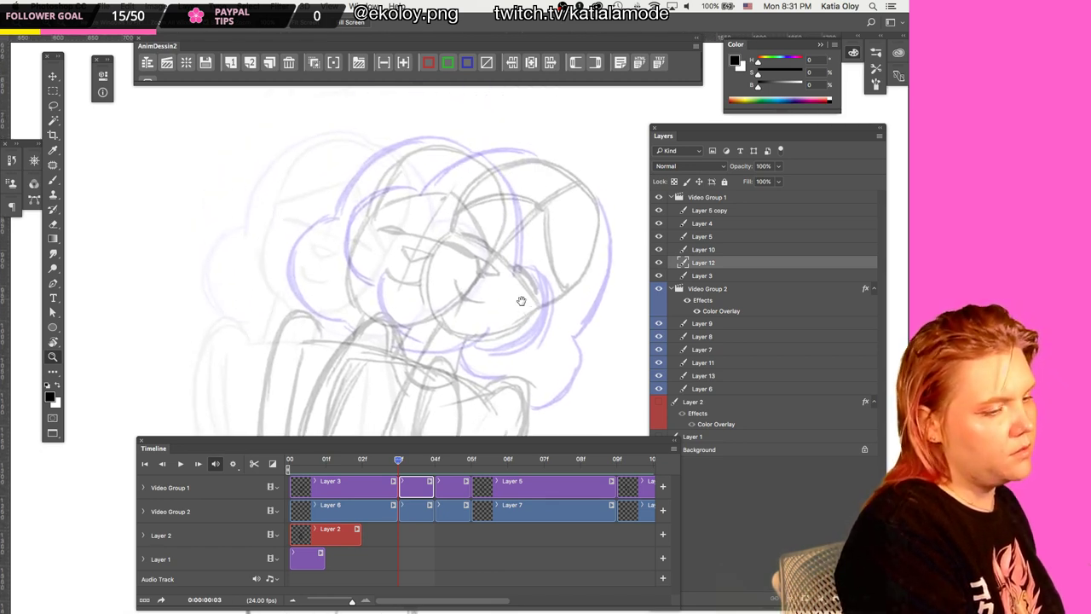
key(b)
mouse_move(465, 173)
mouse_down()
mouse_move(539, 151)
mouse_move(443, 202)
mouse_up()
mouse_move(420, 243)
mouse_down()
mouse_move(412, 285)
mouse_move(436, 317)
mouse_up()
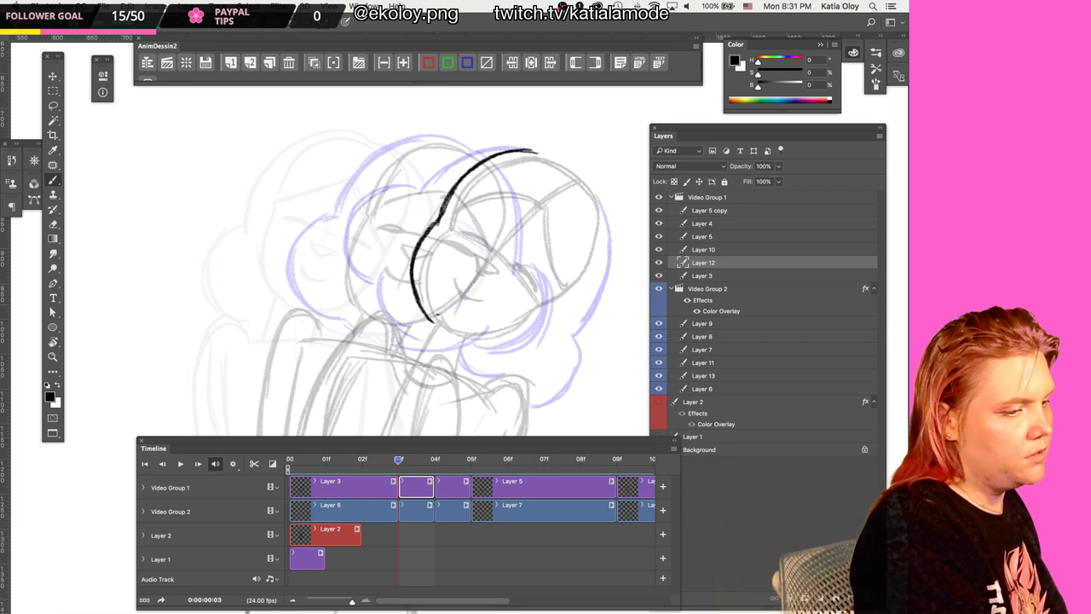
mouse_move(536, 150)
mouse_down()
mouse_move(588, 213)
mouse_move(576, 251)
mouse_move(520, 305)
mouse_up()
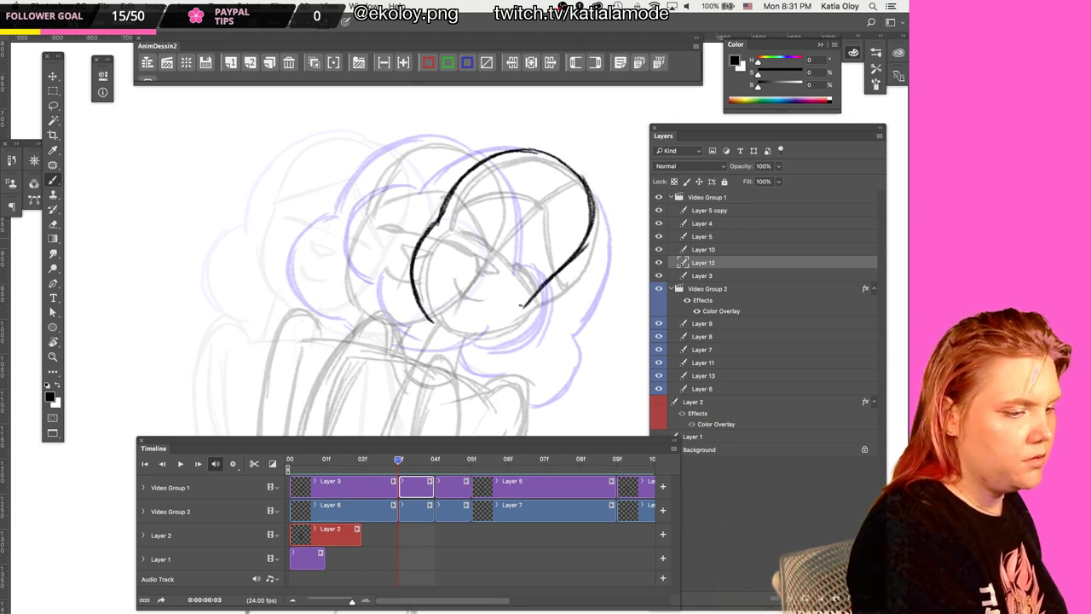
drag(430, 315, 526, 307)
Tilt the canvas and draw the eye line, centre line, nose, smile and two neck lines on the Layer 12 head
key(r)
mouse_move(461, 249)
mouse_down()
mouse_move(388, 274)
mouse_move(440, 254)
mouse_up()
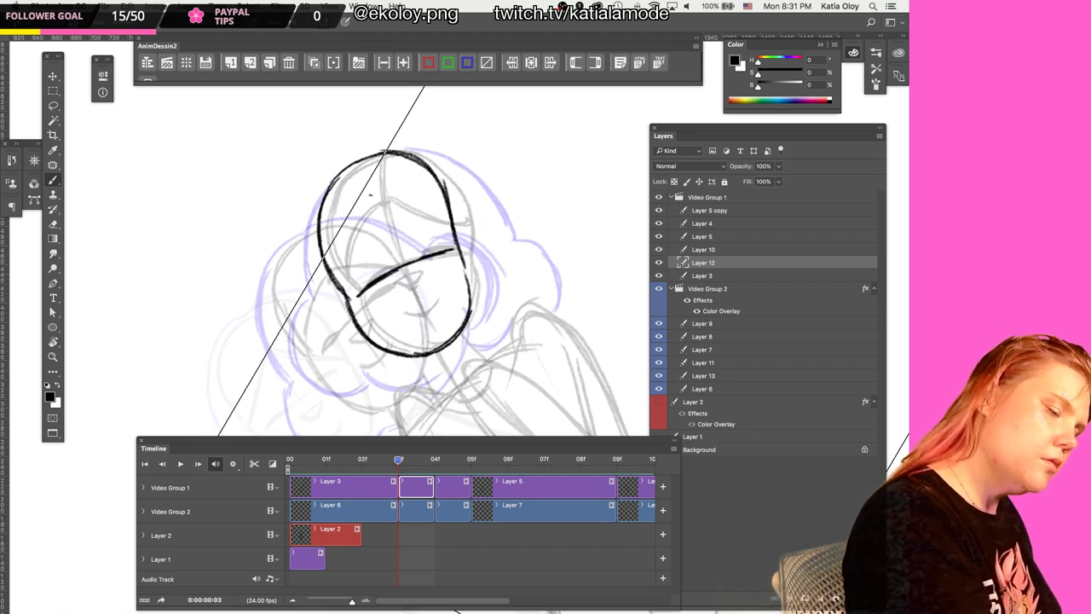
drag(367, 159, 406, 280)
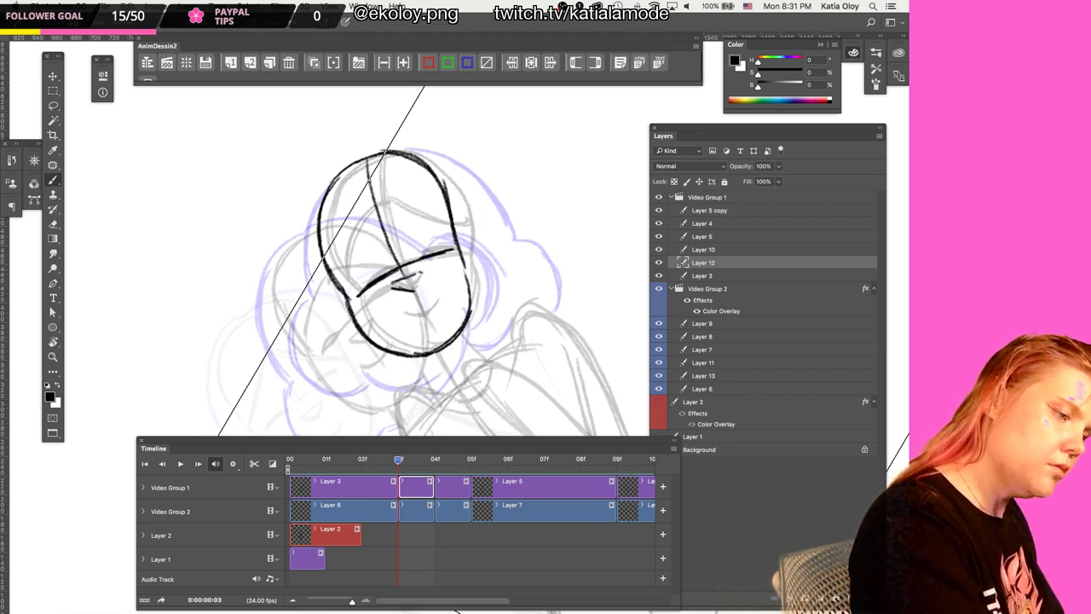
key(space)
drag(444, 393, 412, 309)
drag(383, 273, 407, 313)
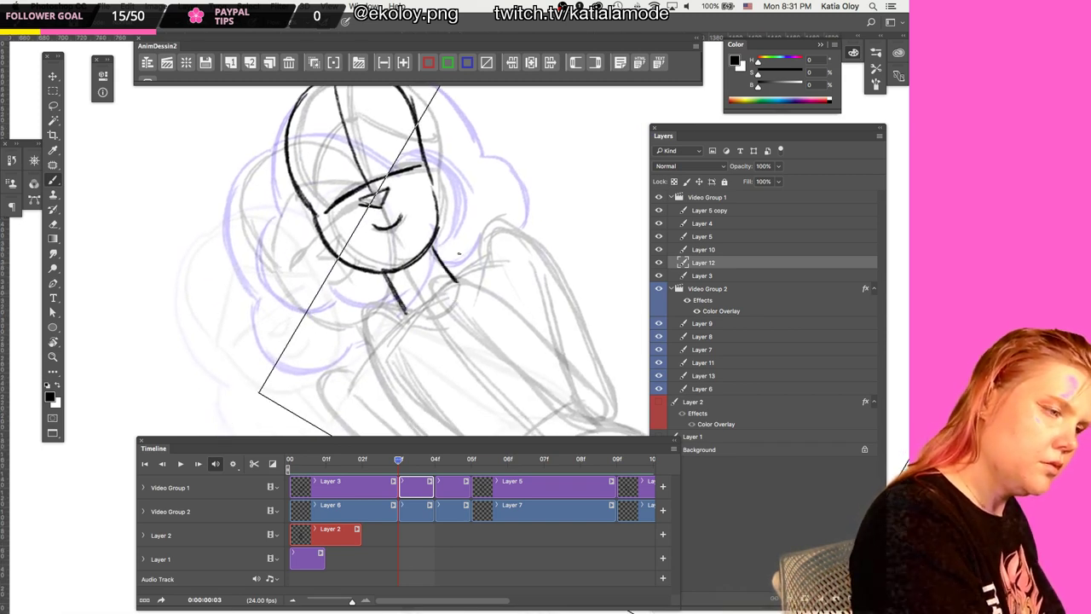
Reset the canvas rotation and draw the start of the right shoulder and the curved left shoulder below the neck
key(r)
drag(458, 254, 535, 255)
mouse_move(507, 288)
mouse_down()
mouse_move(489, 349)
mouse_move(528, 333)
mouse_move(507, 324)
mouse_move(453, 249)
mouse_up()
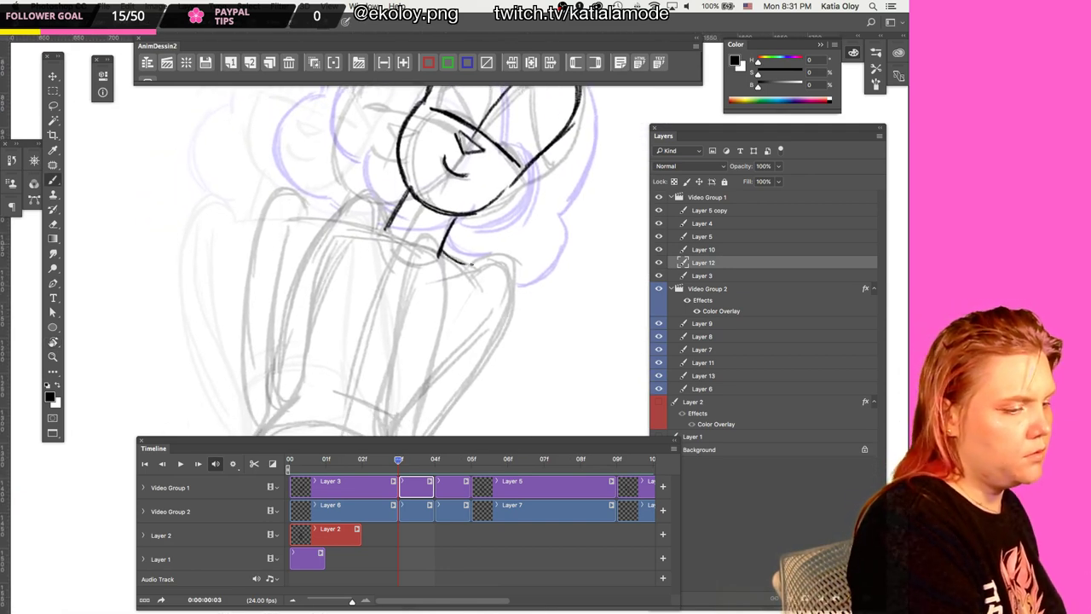
drag(377, 214, 292, 295)
drag(341, 199, 285, 316)
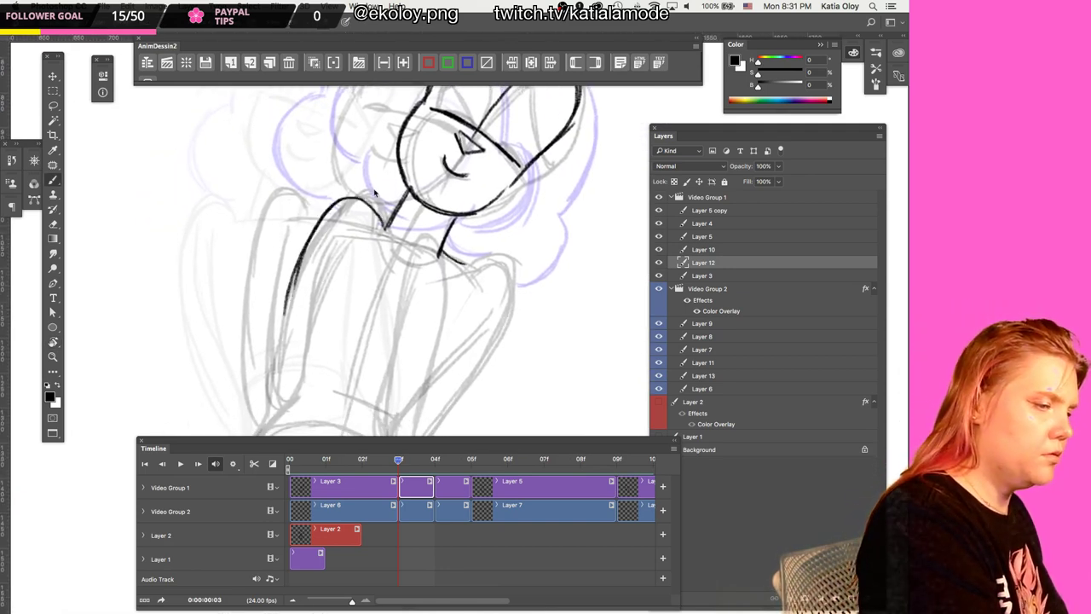
Draw the neckline curve and both sides of the torso down through the waist to the hips on Layer 12
drag(349, 295, 370, 168)
drag(416, 196, 428, 246)
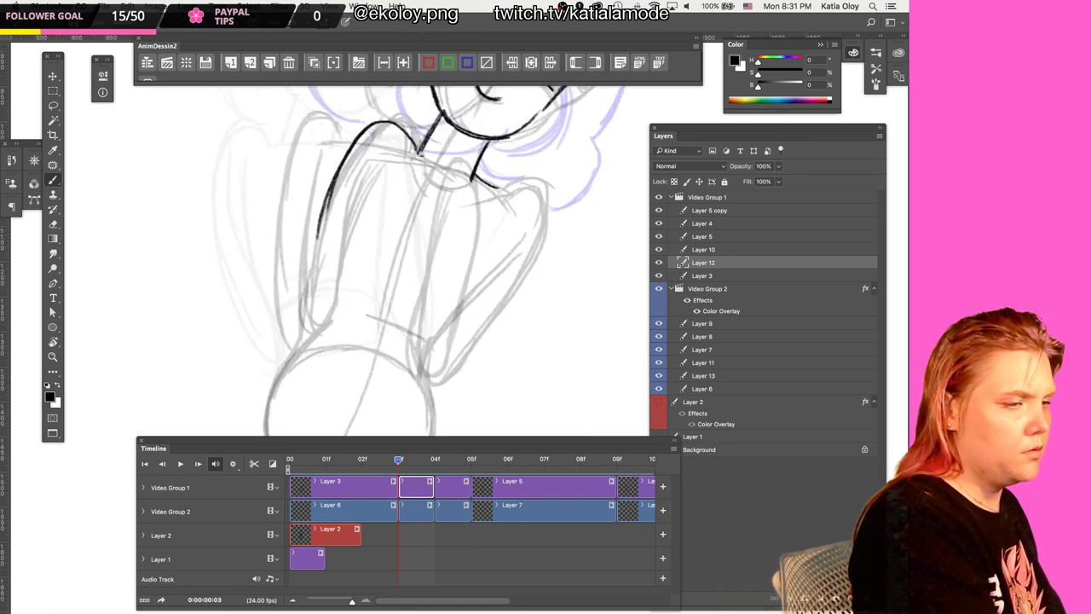
drag(367, 154, 330, 327)
mouse_move(353, 191)
mouse_down()
mouse_move(336, 315)
mouse_move(383, 257)
mouse_move(296, 345)
mouse_up()
drag(315, 295, 303, 394)
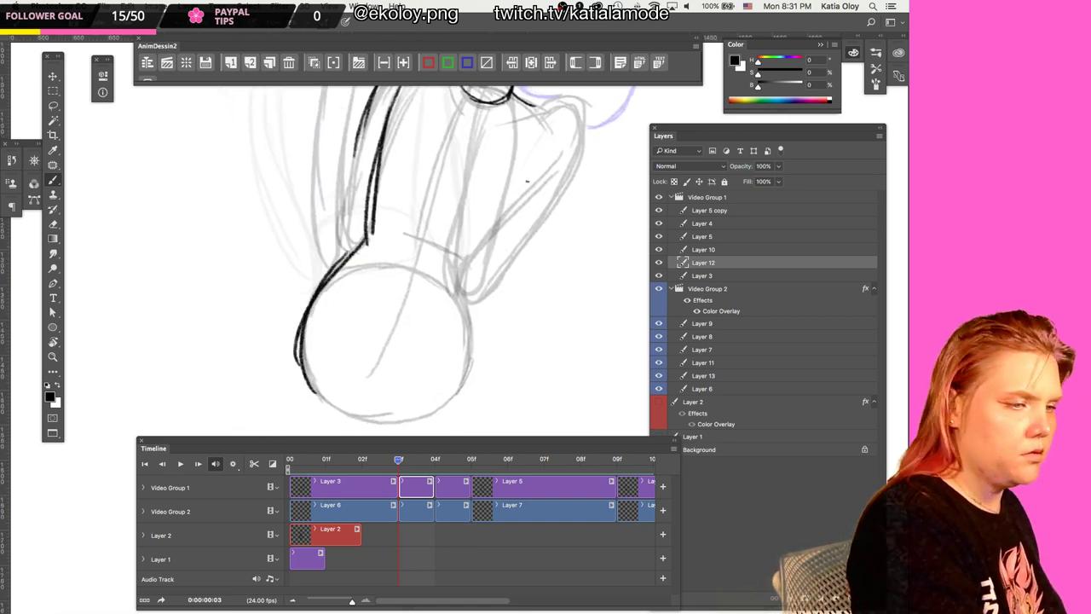
mouse_move(544, 147)
mouse_down()
mouse_move(482, 223)
mouse_move(463, 266)
mouse_up()
key(super+z)
mouse_move(529, 142)
mouse_down()
mouse_move(501, 193)
mouse_move(466, 312)
mouse_move(468, 371)
mouse_up()
Draw the right shoulder and arm outline, connecting its inner line to the torso
drag(526, 326, 530, 445)
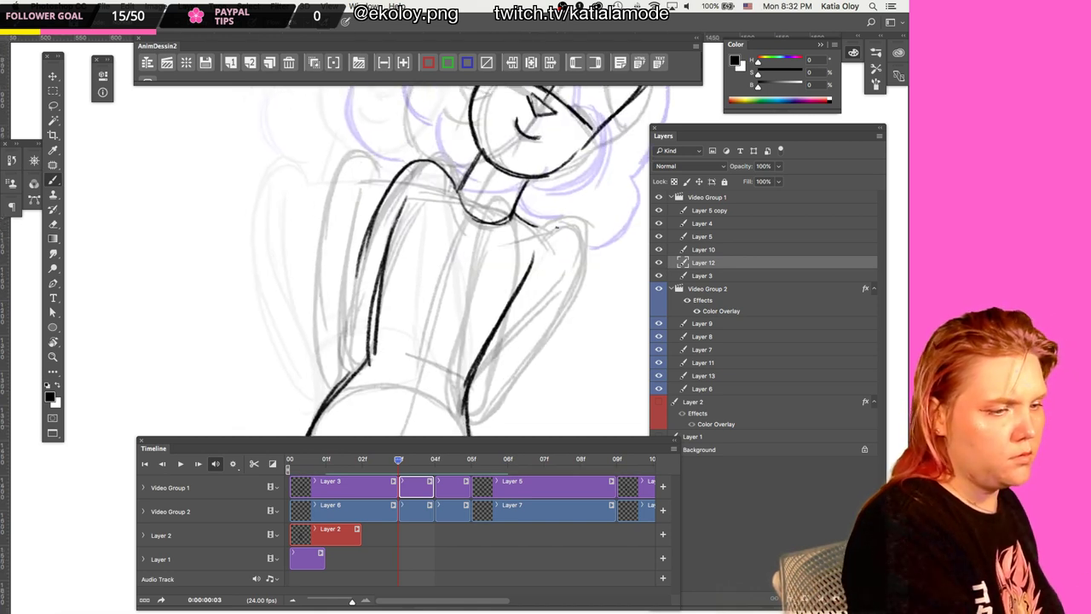
drag(527, 223, 538, 325)
mouse_move(573, 228)
mouse_down()
mouse_move(539, 321)
mouse_move(489, 399)
mouse_up()
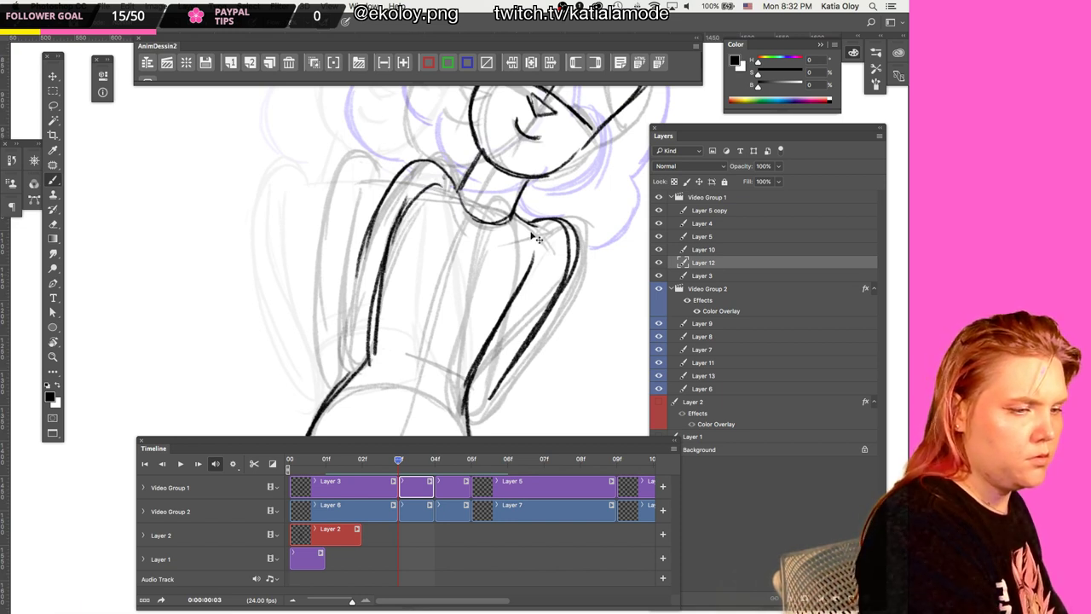
key(super+z)
drag(550, 233, 510, 309)
Join the left arm's inner line to the shoulder and thicken its outer line down the side
mouse_move(462, 194)
mouse_down()
mouse_move(433, 178)
mouse_move(384, 274)
mouse_up()
drag(429, 177, 382, 259)
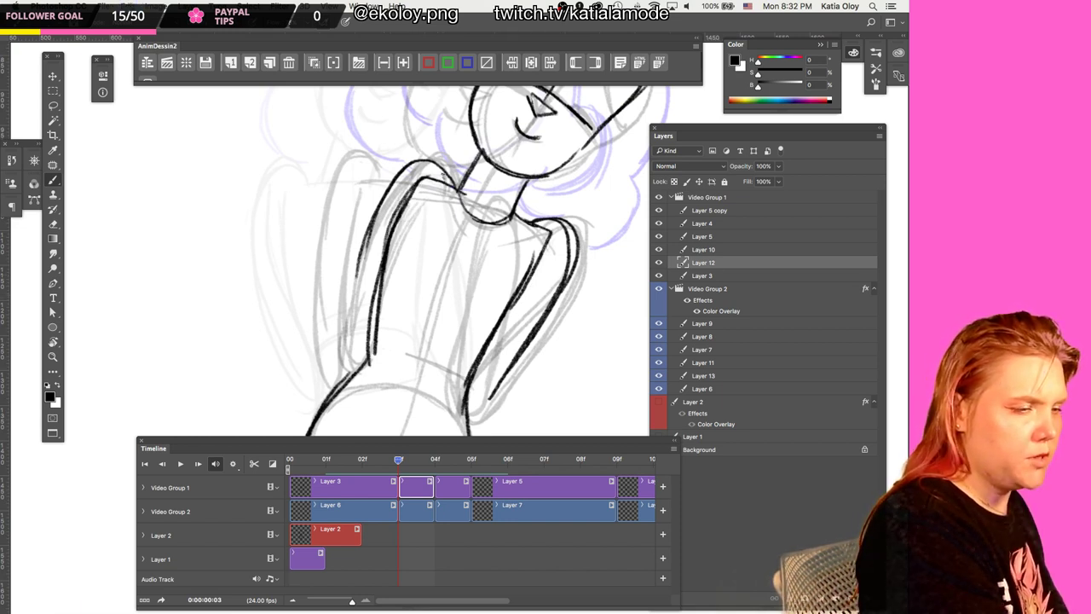
drag(443, 155, 352, 283)
drag(385, 175, 353, 346)
drag(387, 194, 356, 317)
Draw the two hairline strokes from the centre parting across the forehead of the Layer 12 in-between
drag(519, 317, 472, 425)
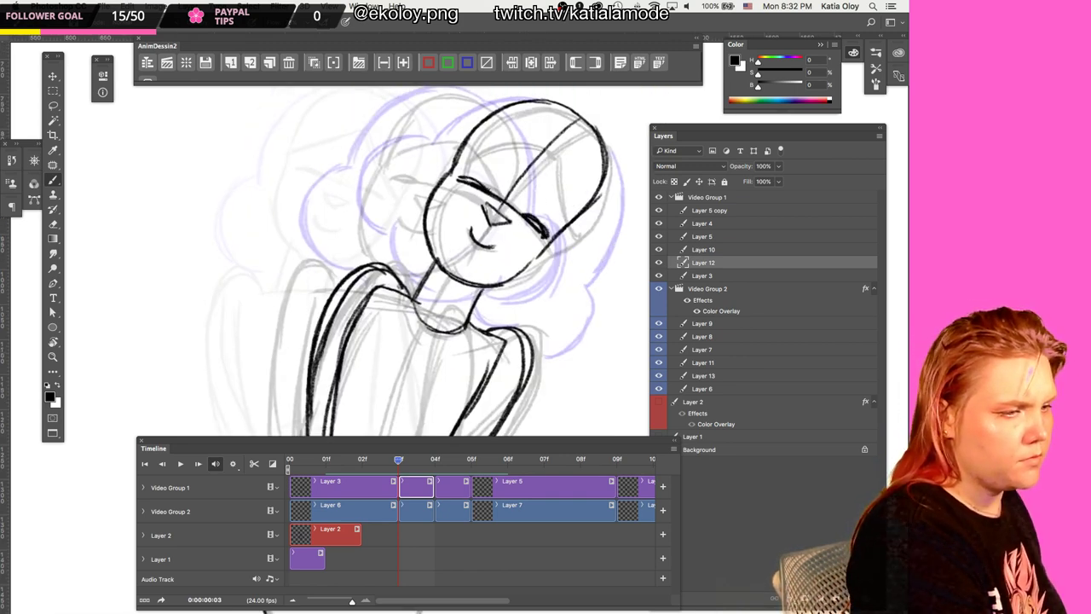
mouse_move(538, 286)
mouse_down()
mouse_move(514, 358)
mouse_move(526, 339)
mouse_up()
key(r)
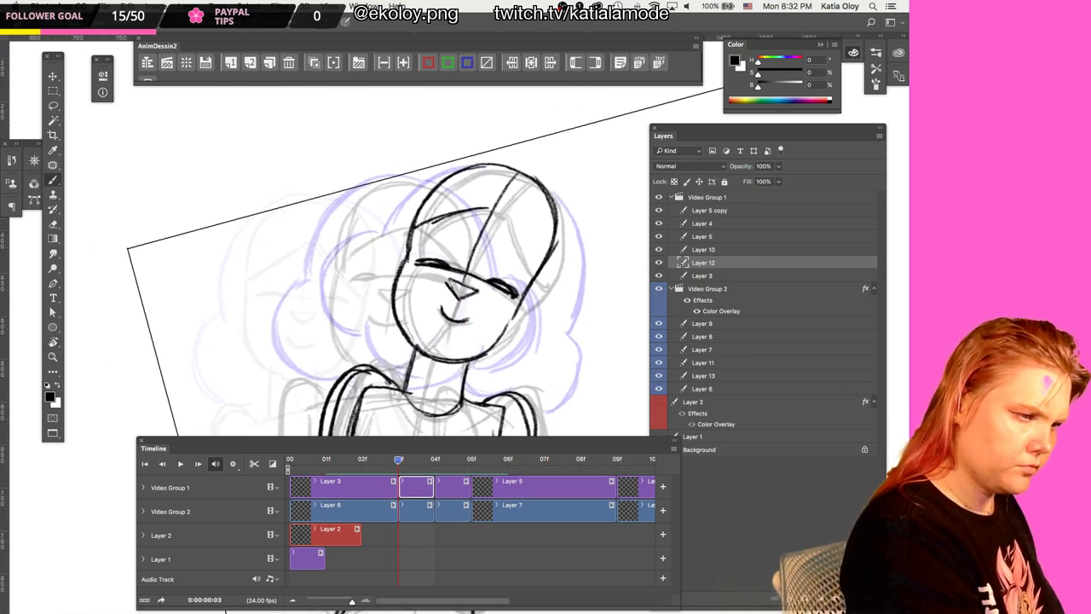
drag(494, 206, 532, 278)
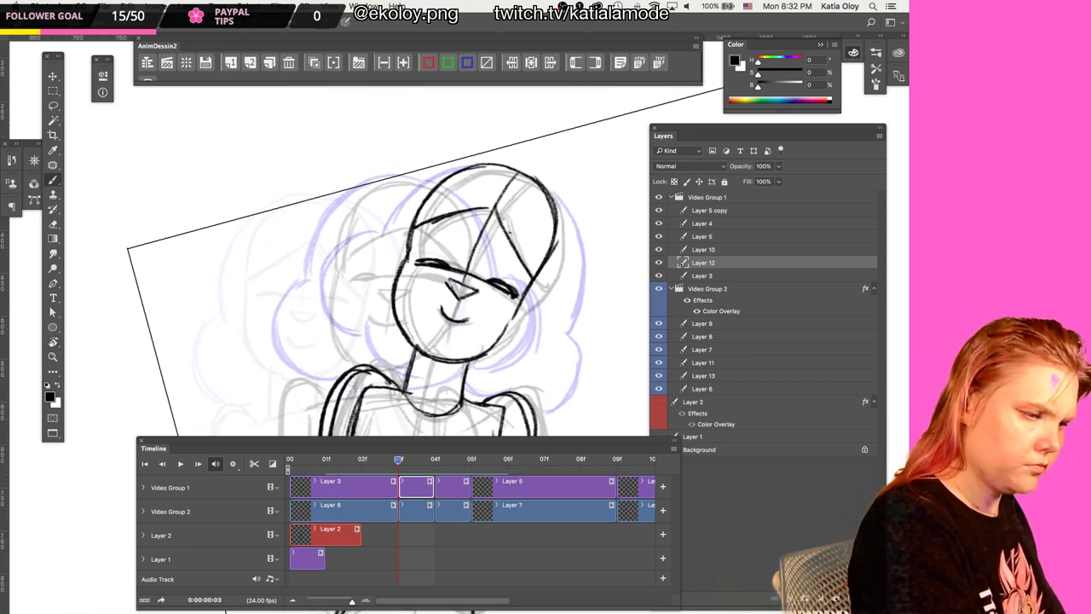
Select the matching hair frame on Layer 13 and draw the puffy hair outline around both sides of the head and below the chin
click(413, 507)
drag(570, 313, 561, 275)
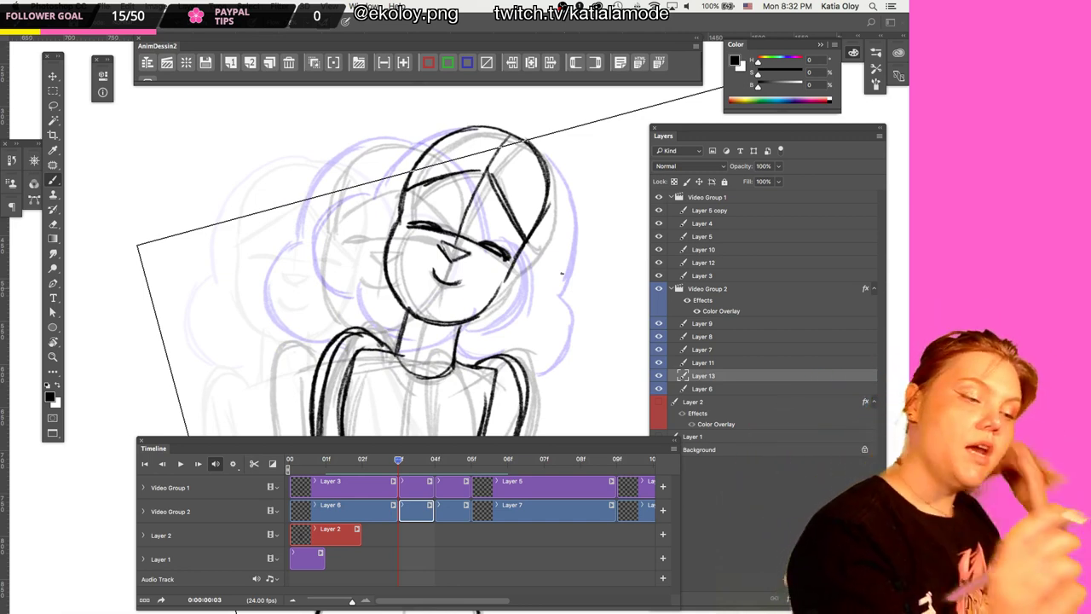
drag(550, 153, 583, 274)
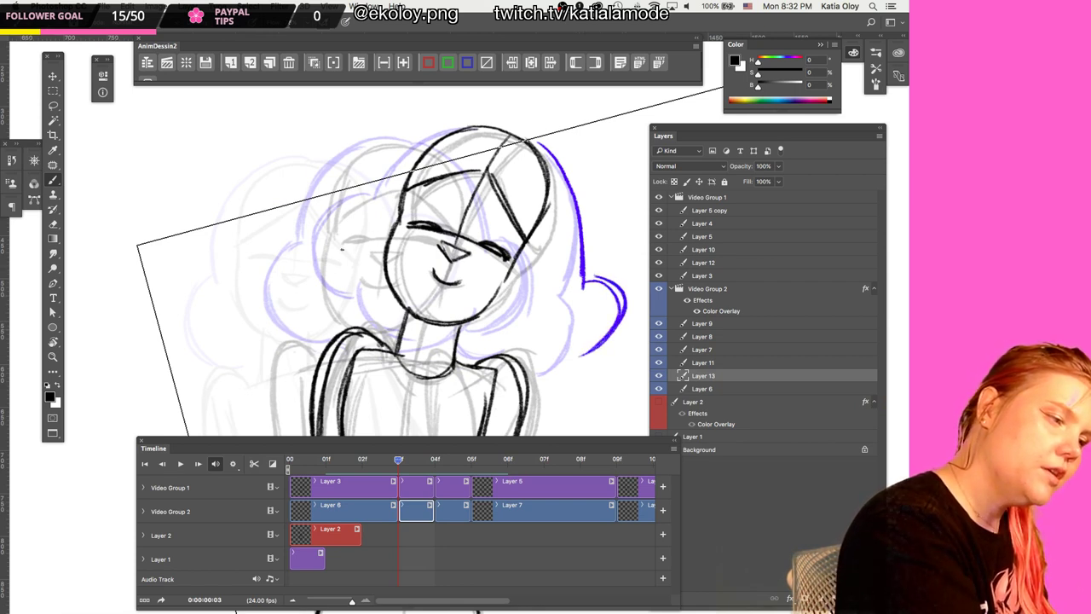
drag(355, 238, 353, 331)
mouse_move(372, 232)
mouse_down()
mouse_move(444, 131)
mouse_move(470, 126)
mouse_up()
drag(390, 323, 579, 334)
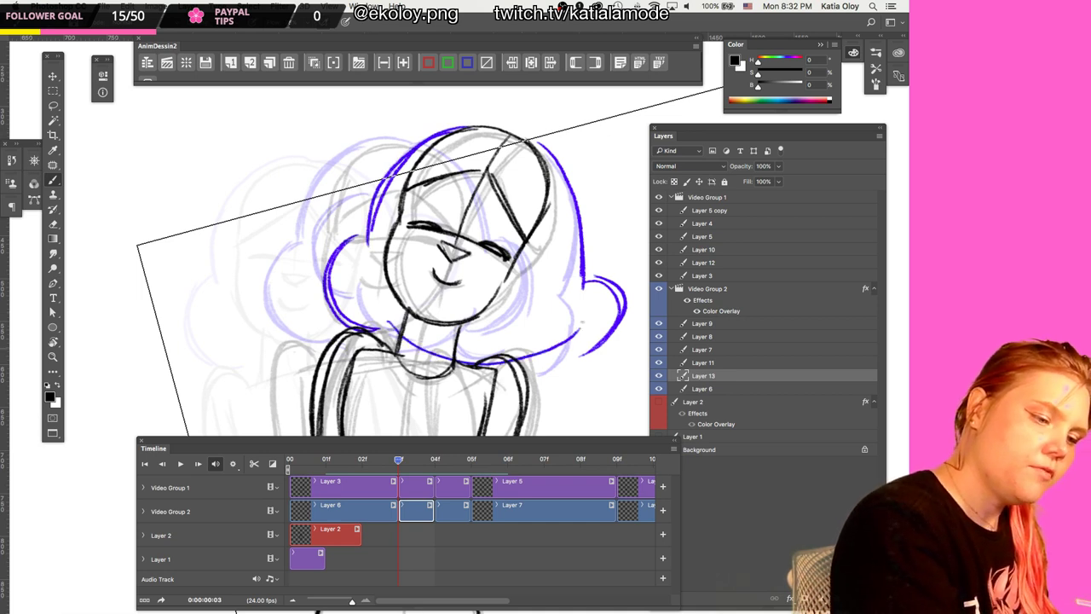
drag(388, 317, 559, 339)
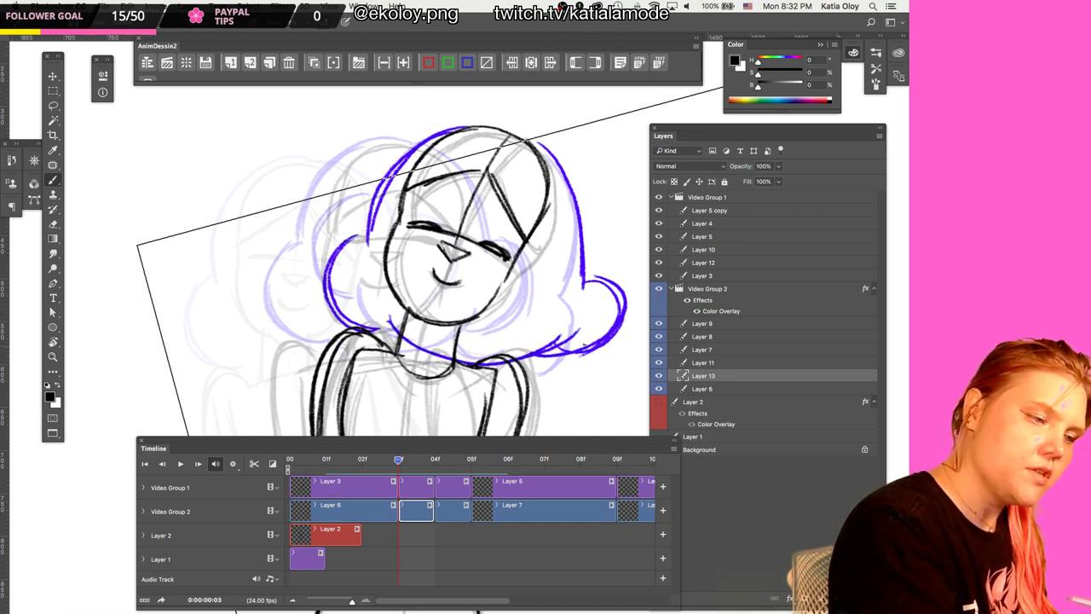
Turn off onion skin and erase the hair outline where it crosses the neck on Layer 13
click(314, 63)
key(z)
drag(499, 361, 460, 362)
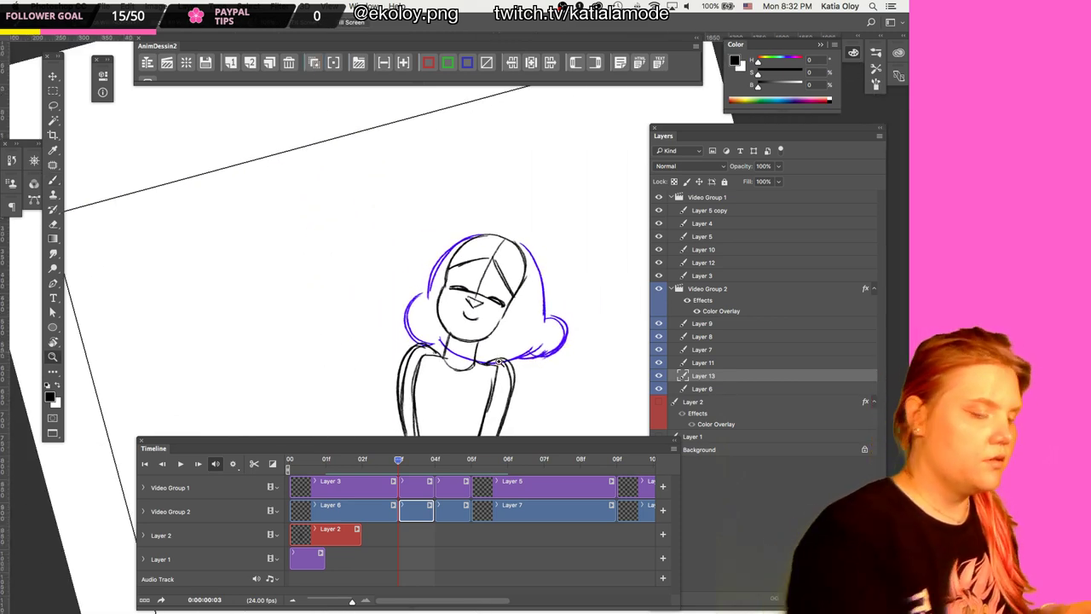
key(e)
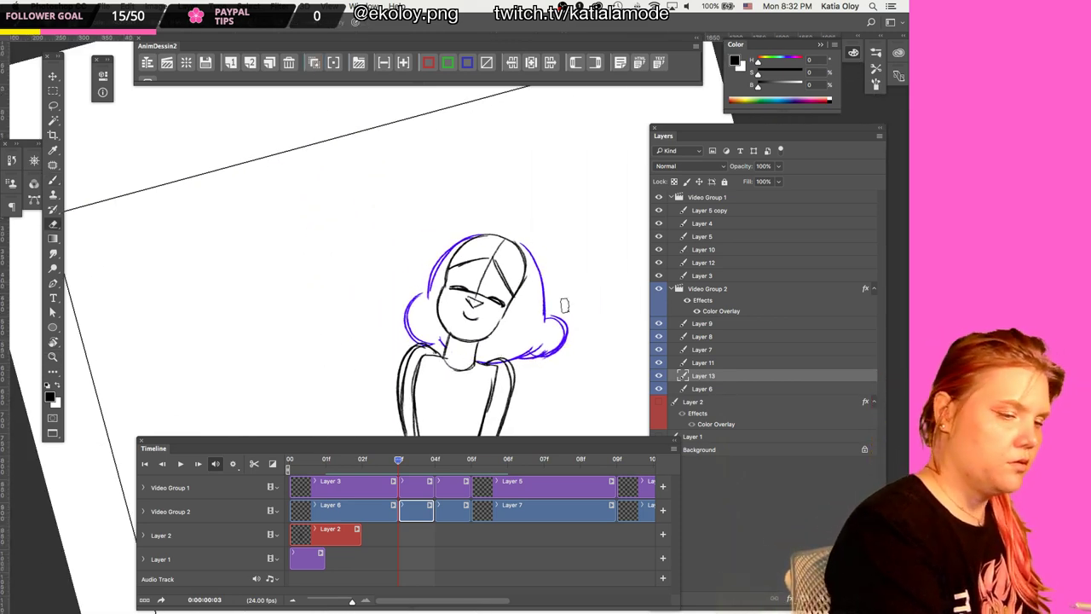
key(Escape)
drag(536, 367, 526, 285)
drag(525, 346, 534, 295)
key(z)
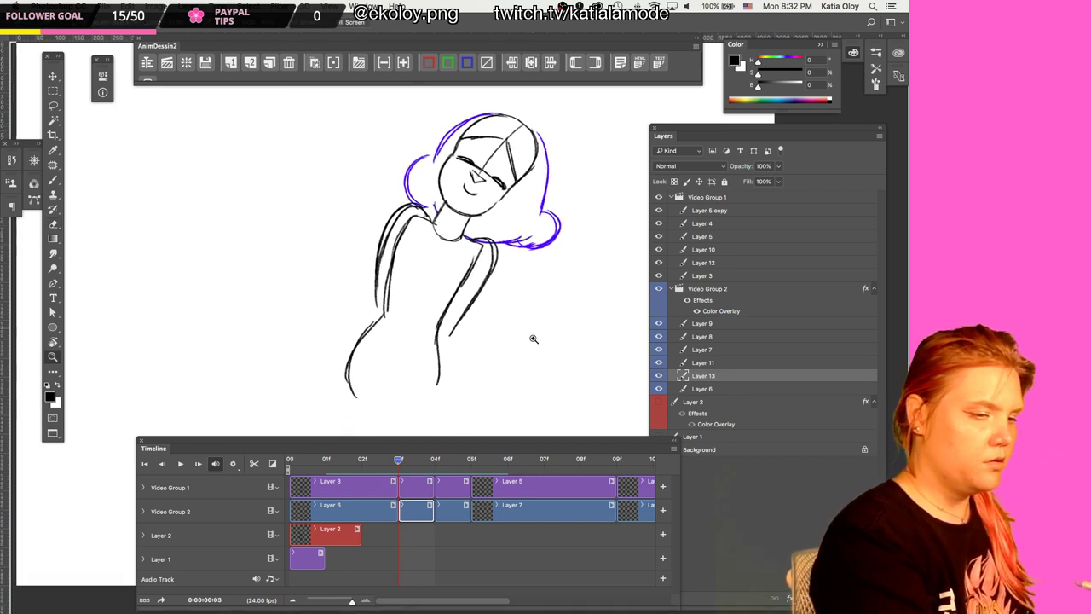
drag(534, 340, 523, 352)
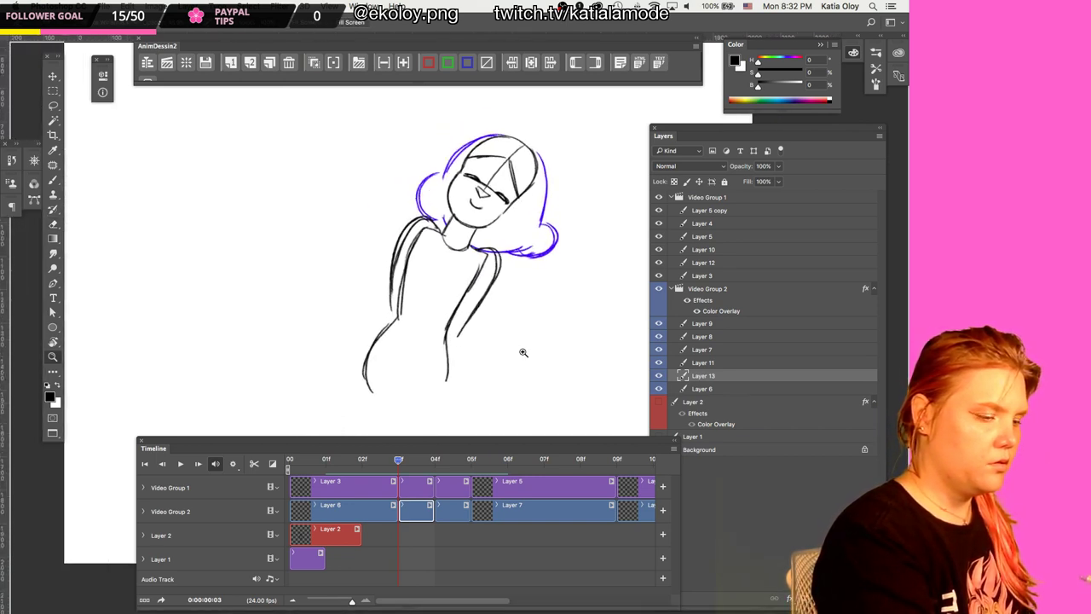
Play the animation from the first frame, stop it, and scrub through the opening poses to check the motion
drag(398, 461, 288, 461)
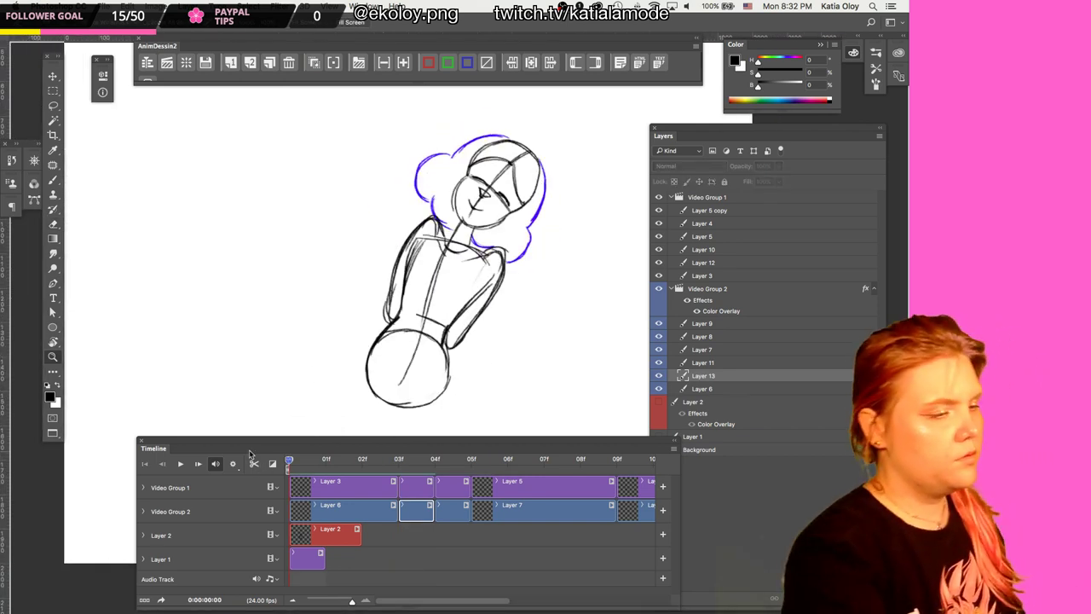
key(space)
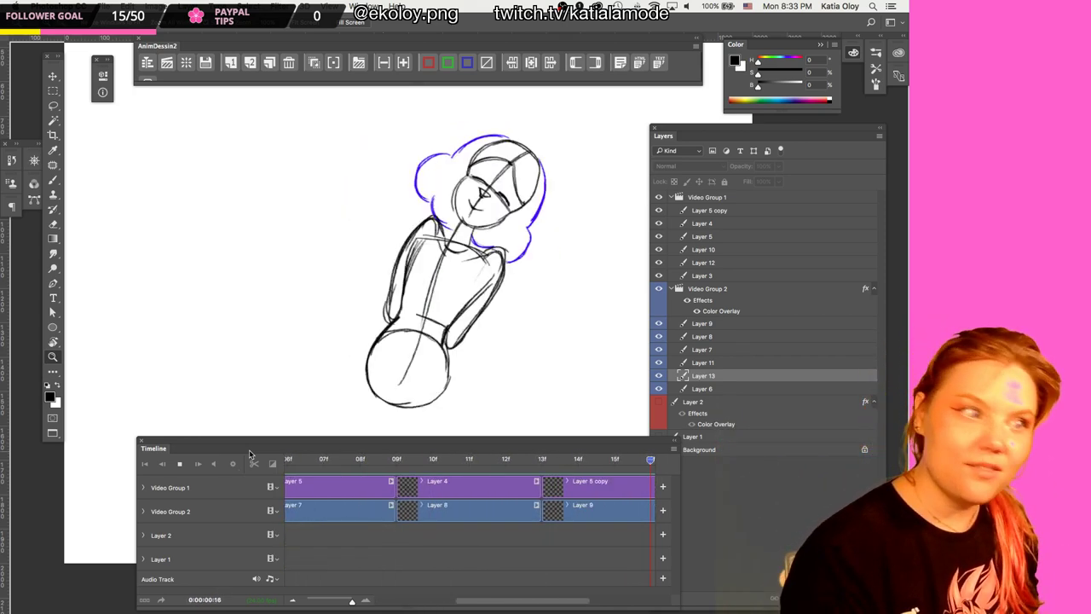
click(461, 531)
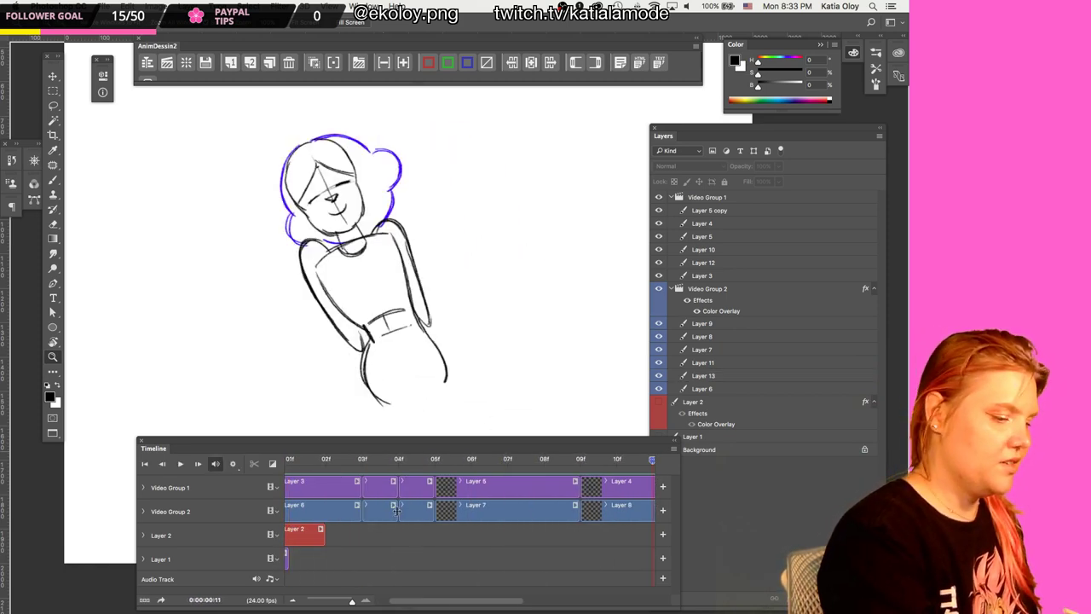
click(330, 463)
drag(330, 463, 287, 463)
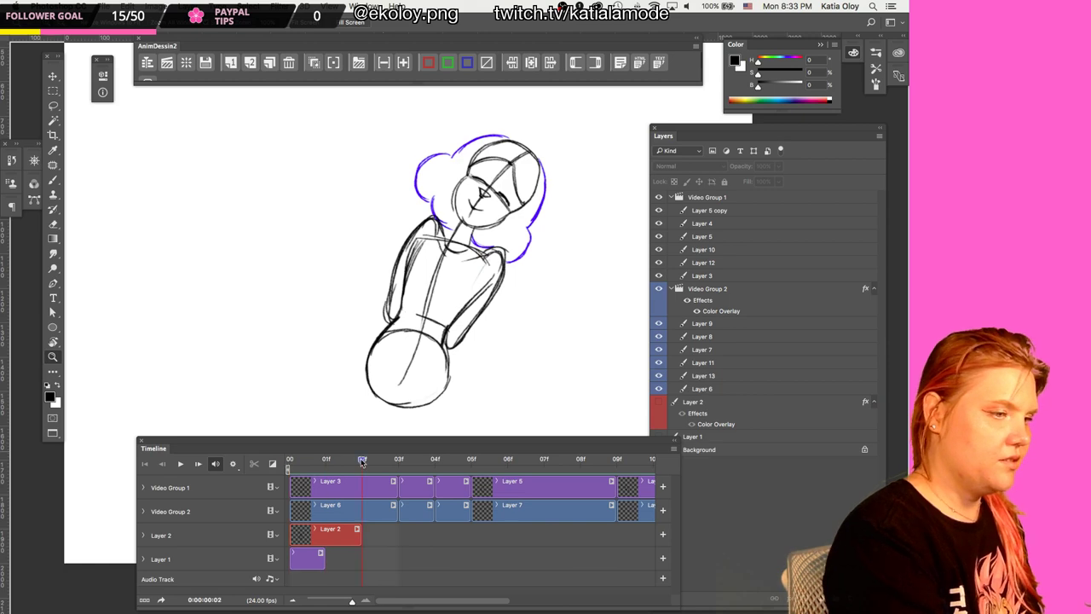
drag(361, 461, 298, 460)
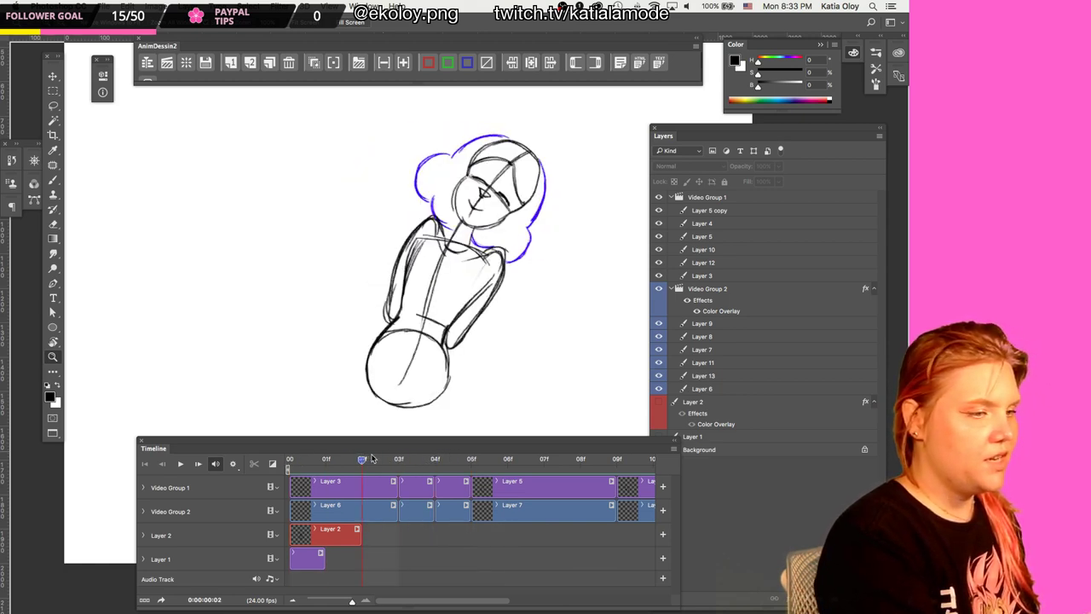
drag(372, 459, 490, 487)
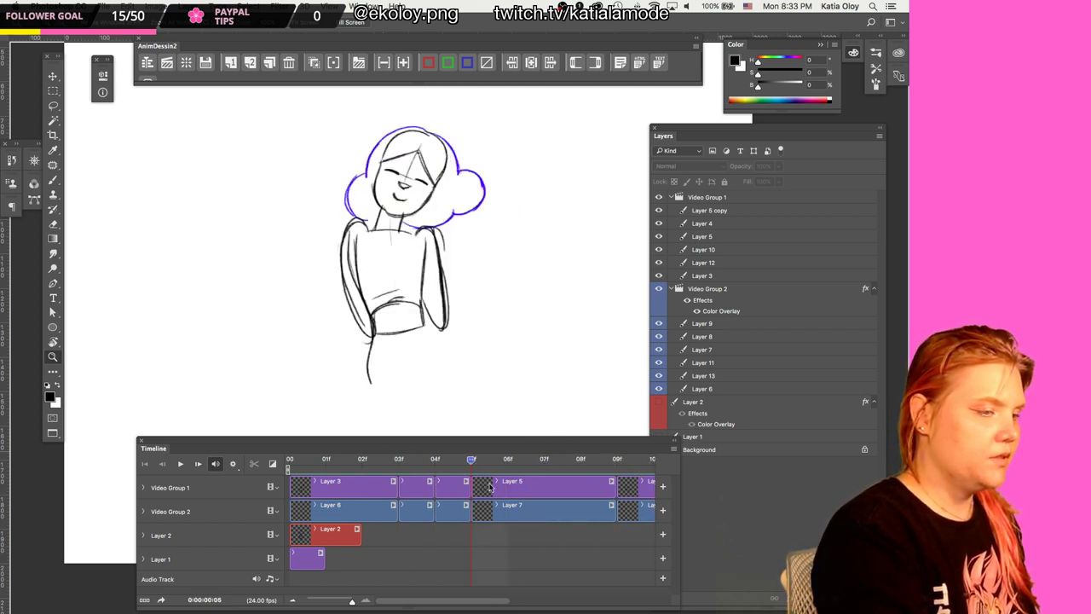
Shorten the Layer 5 body clip and the matching Layer 7 hair clip by one frame each
click(539, 480)
shift+click(590, 514)
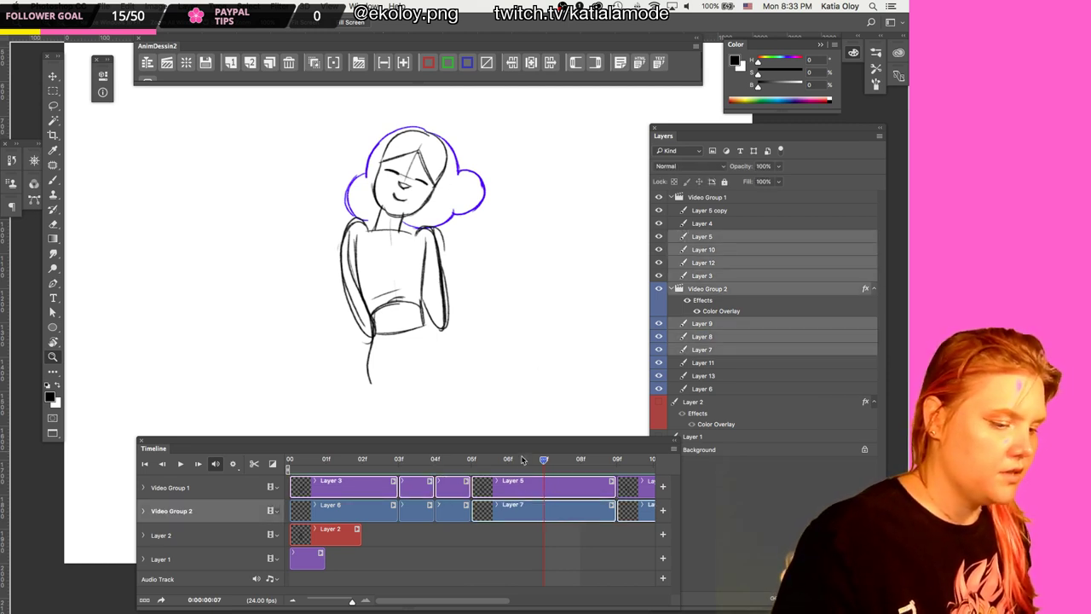
click(564, 557)
scroll(558, 557, right, 1)
click(573, 483)
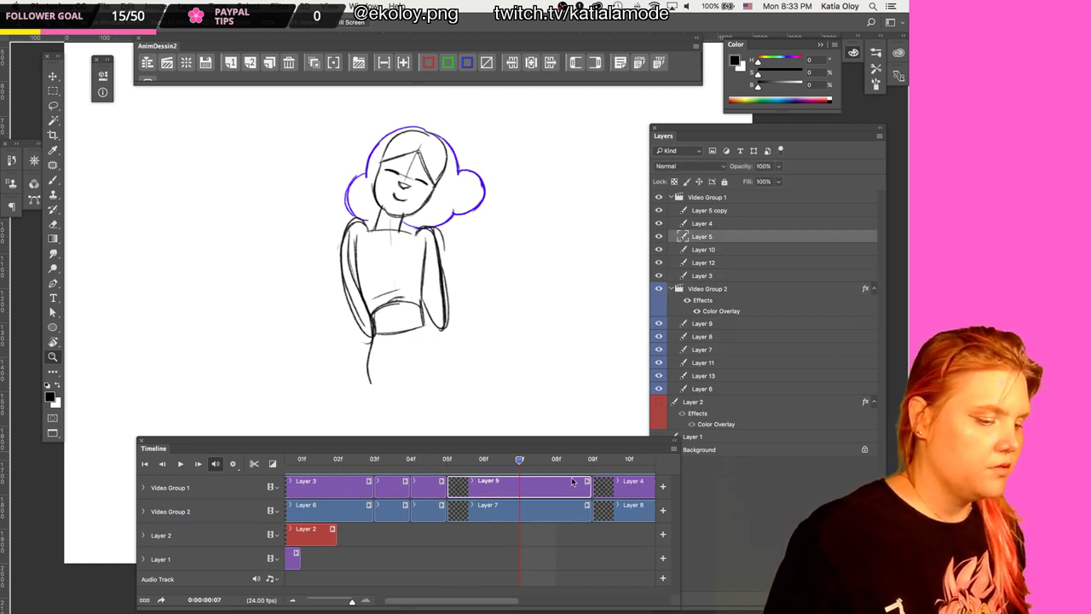
click(384, 63)
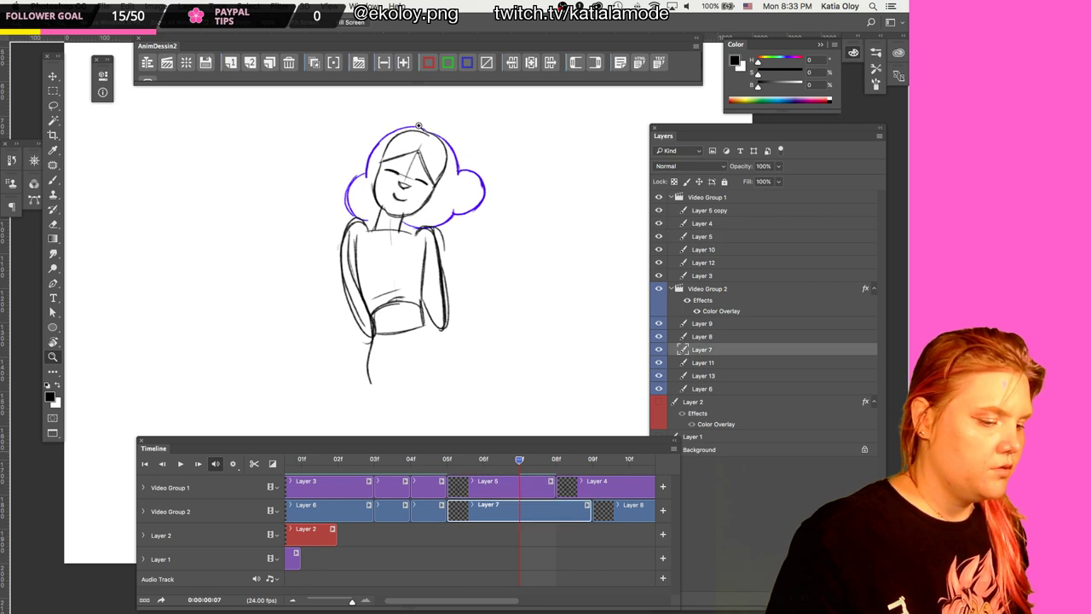
click(383, 63)
click(539, 490)
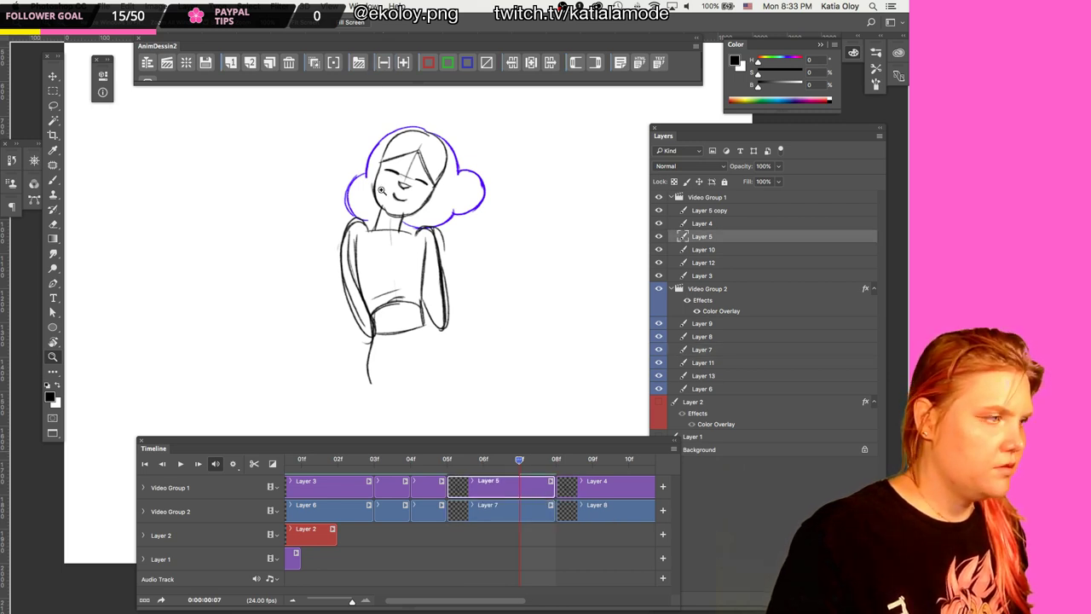
Insert a new one-frame clip at frame 8 after Layer 5 and another after Layer 7, and turn on onion skin there
click(557, 462)
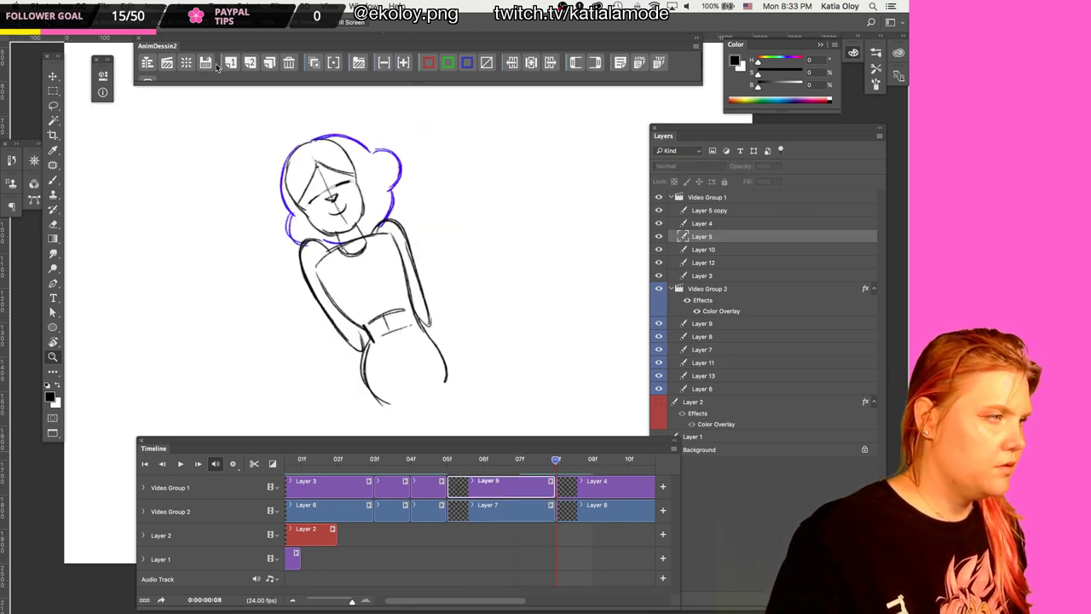
key(shift+alt+super+n)
click(536, 510)
click(559, 463)
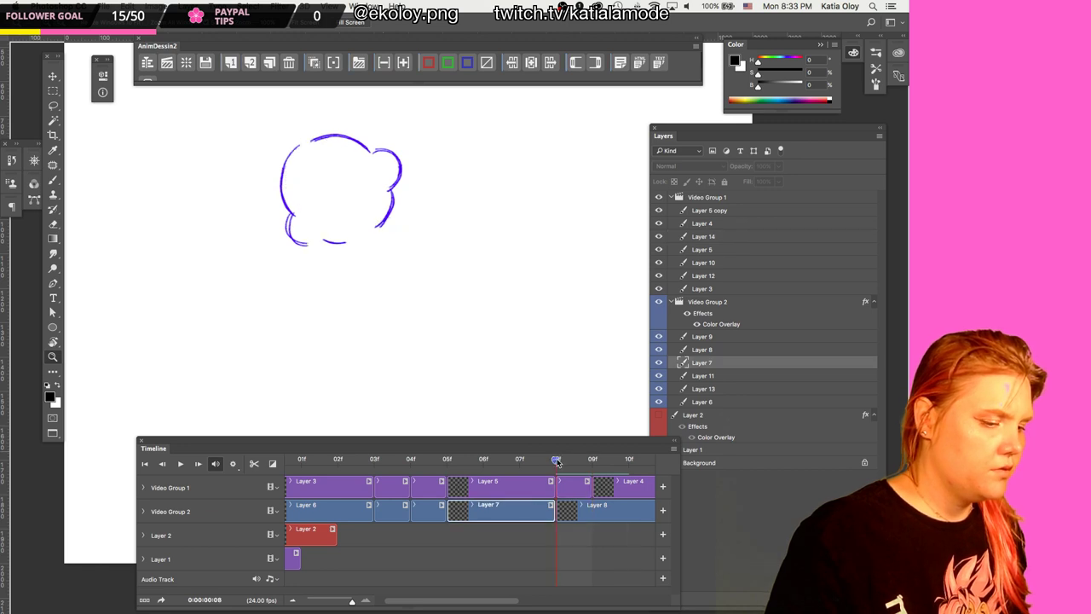
click(230, 62)
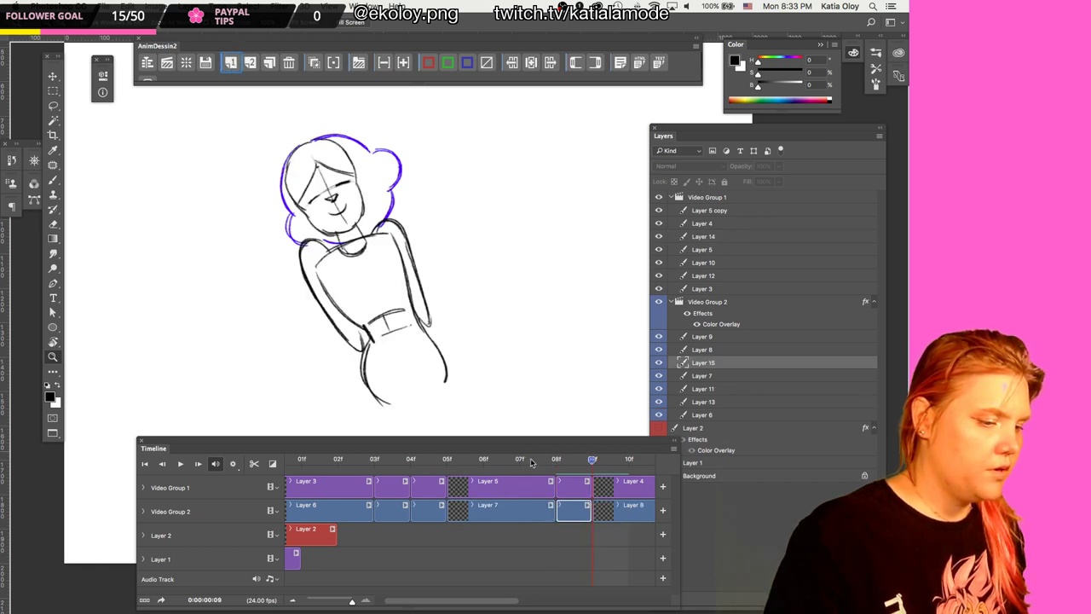
key(Left)
click(313, 63)
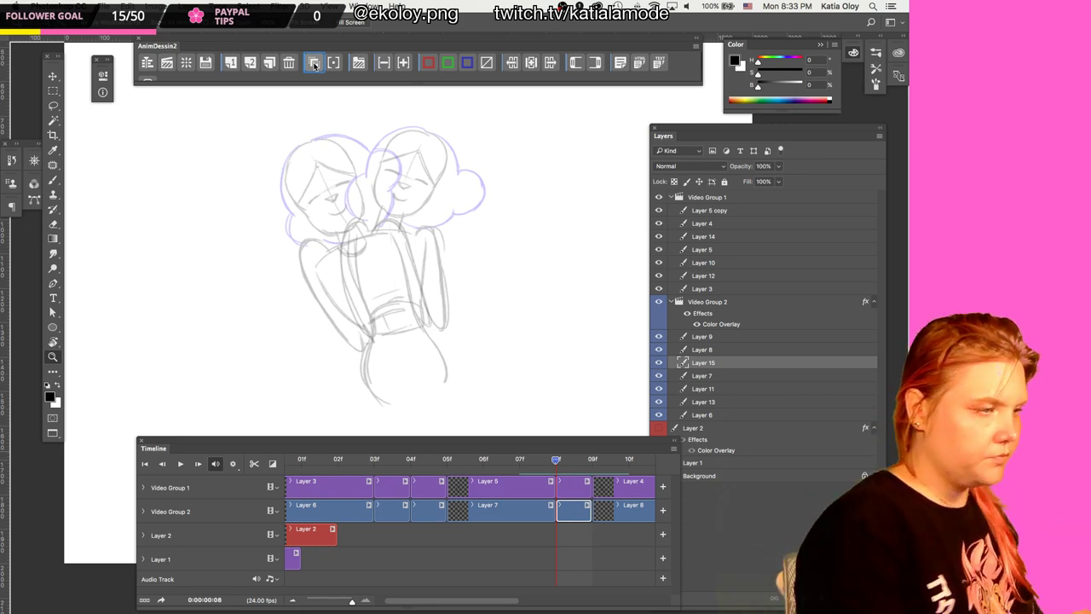
Switch to full-screen view and draw the in-between's head outline and both neck lines midway between the two onion-skinned poses
key(f)
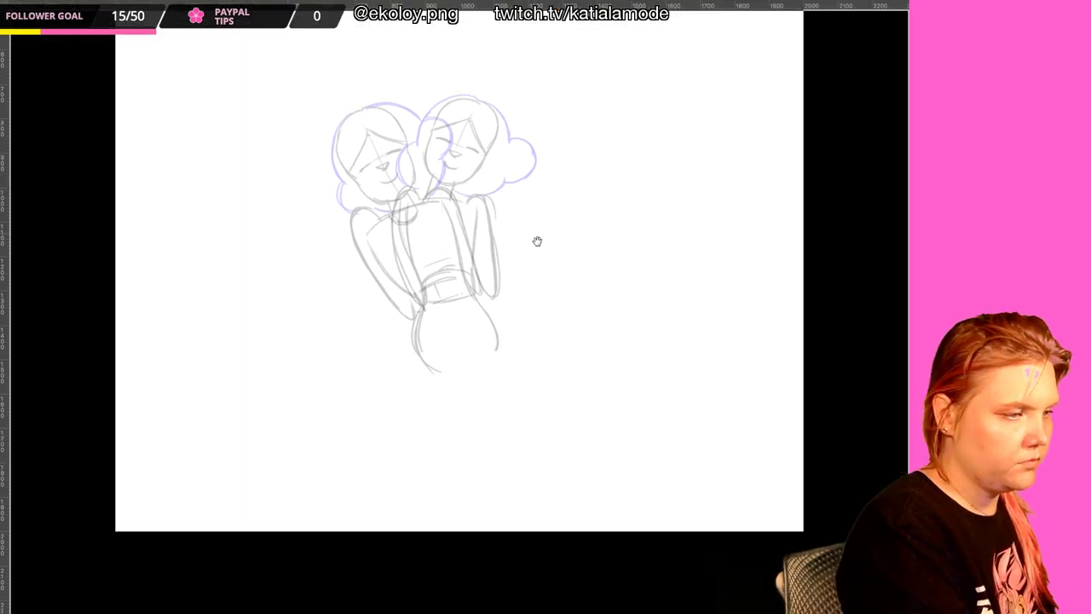
drag(536, 239, 552, 319)
drag(478, 300, 596, 300)
drag(514, 285, 567, 396)
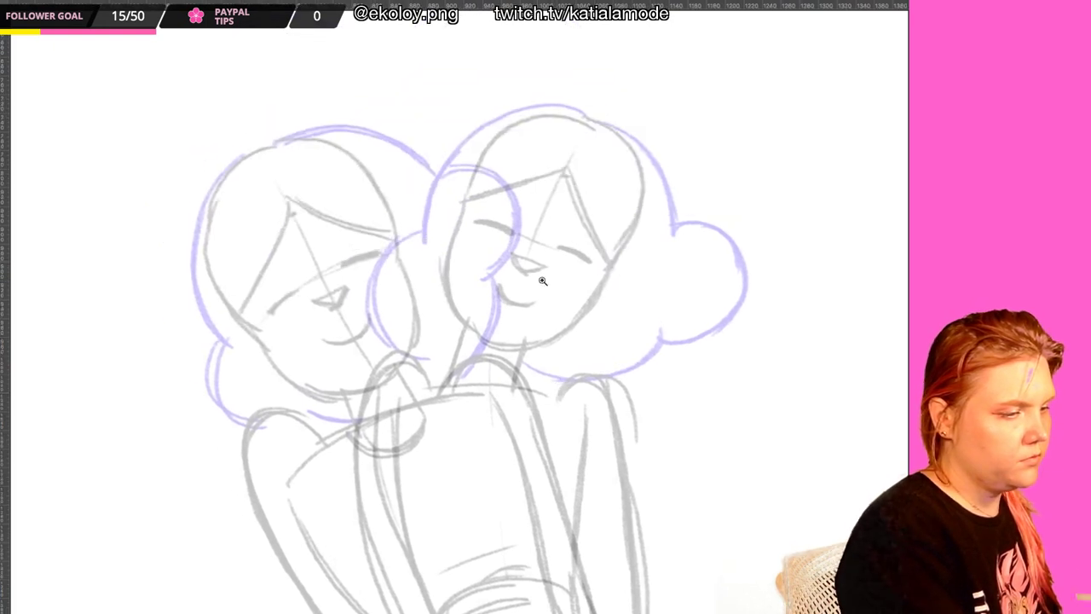
mouse_move(372, 315)
mouse_down()
mouse_move(422, 146)
mouse_move(522, 128)
mouse_move(568, 226)
mouse_move(509, 299)
mouse_up()
key(ctrl+z)
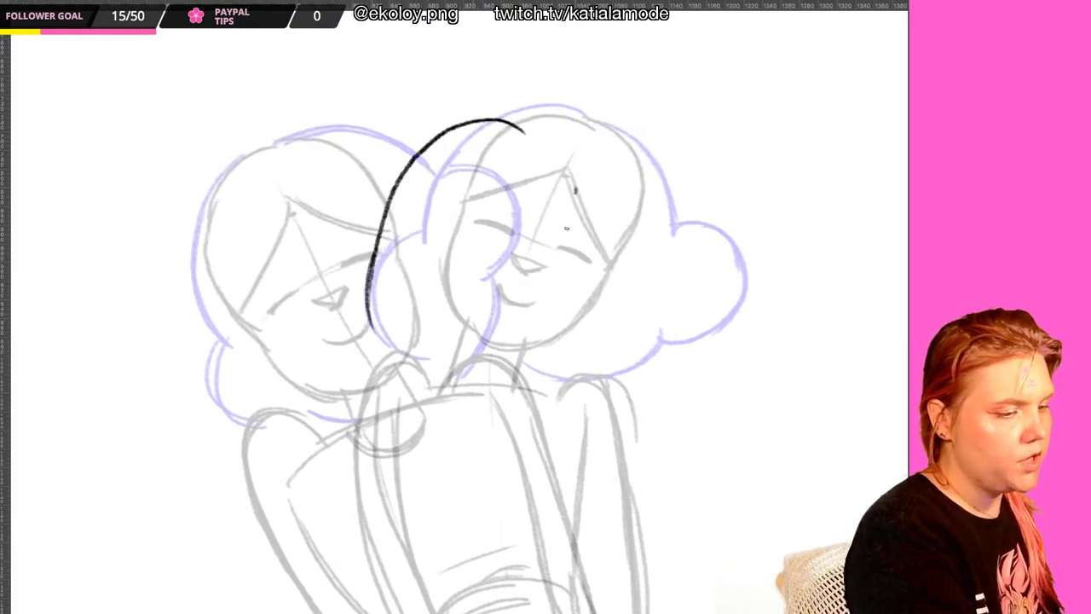
drag(576, 190, 515, 309)
mouse_move(394, 348)
mouse_down()
mouse_move(507, 323)
mouse_move(444, 380)
mouse_move(516, 384)
mouse_up()
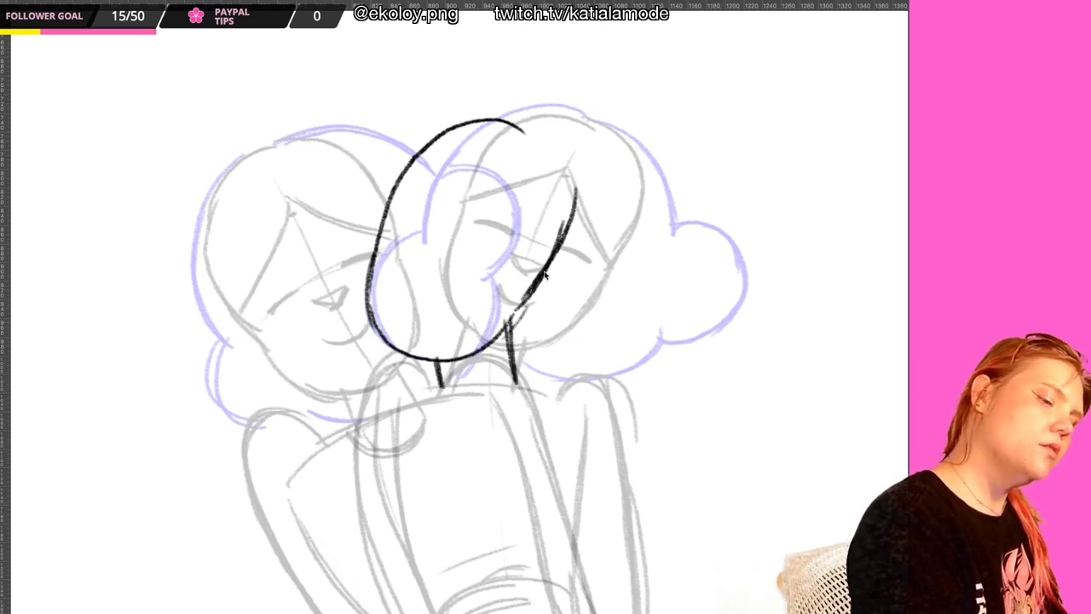
drag(464, 116, 578, 175)
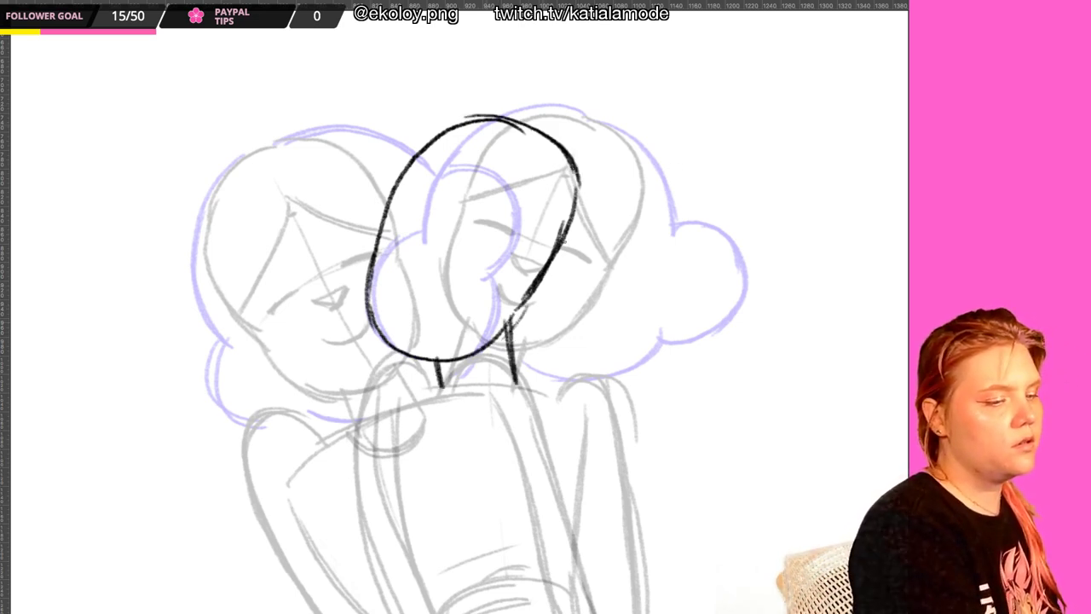
Draw the eye line, centre line, nose, smile, closed eyes and parted hairline on the in-between's head
drag(395, 245, 498, 249)
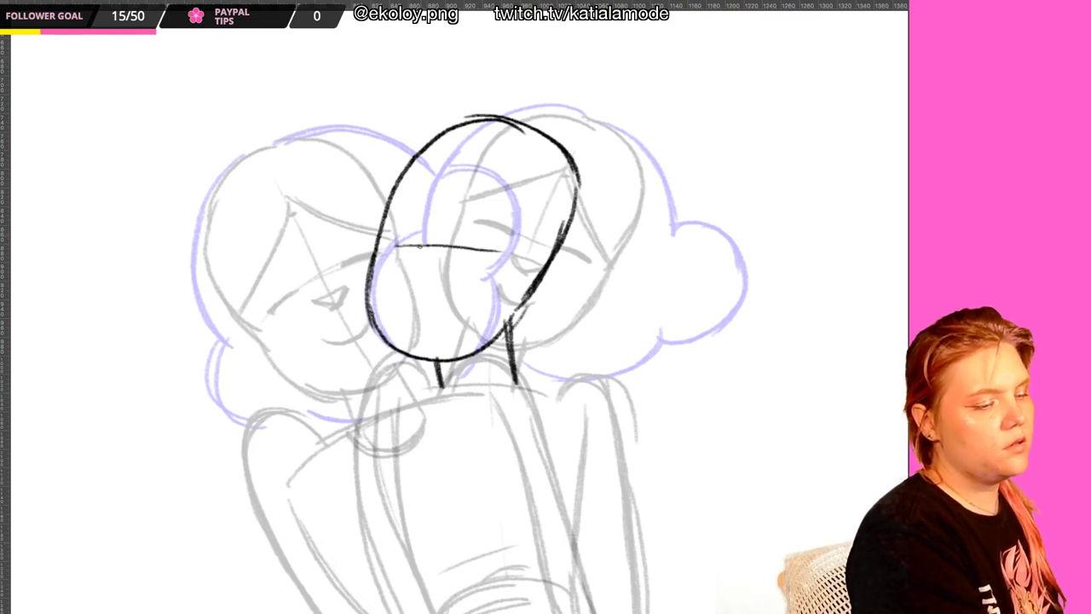
key(ctrl+z)
drag(394, 243, 532, 258)
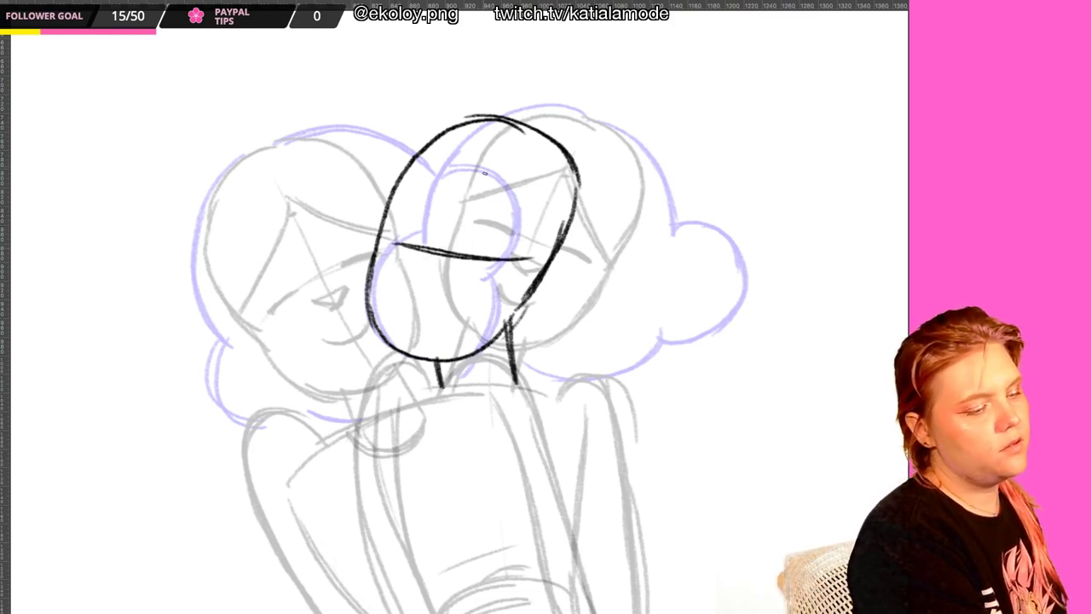
drag(484, 173, 437, 299)
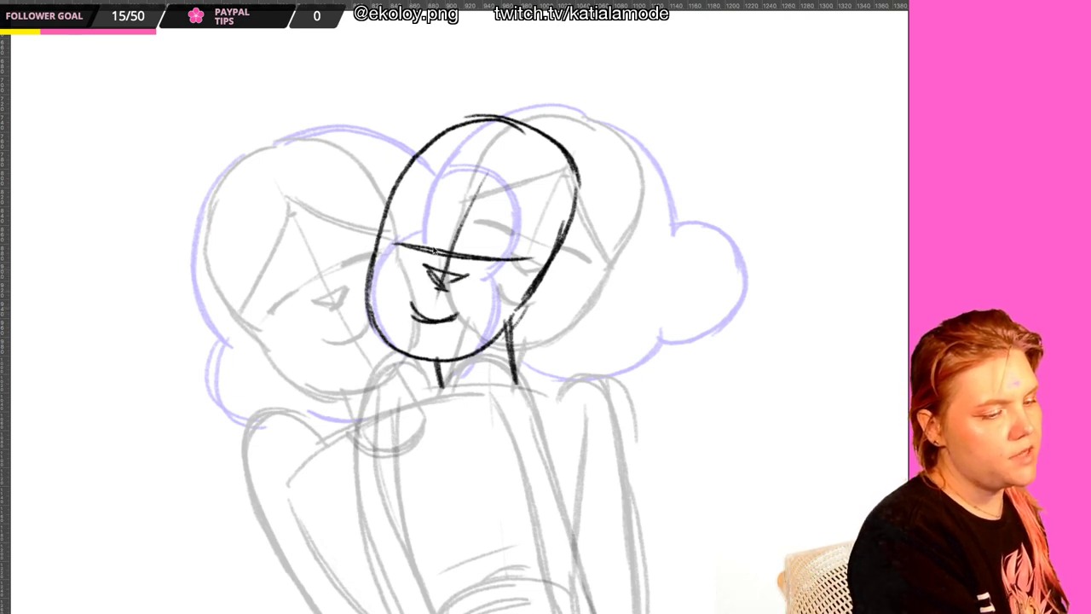
drag(487, 175, 416, 202)
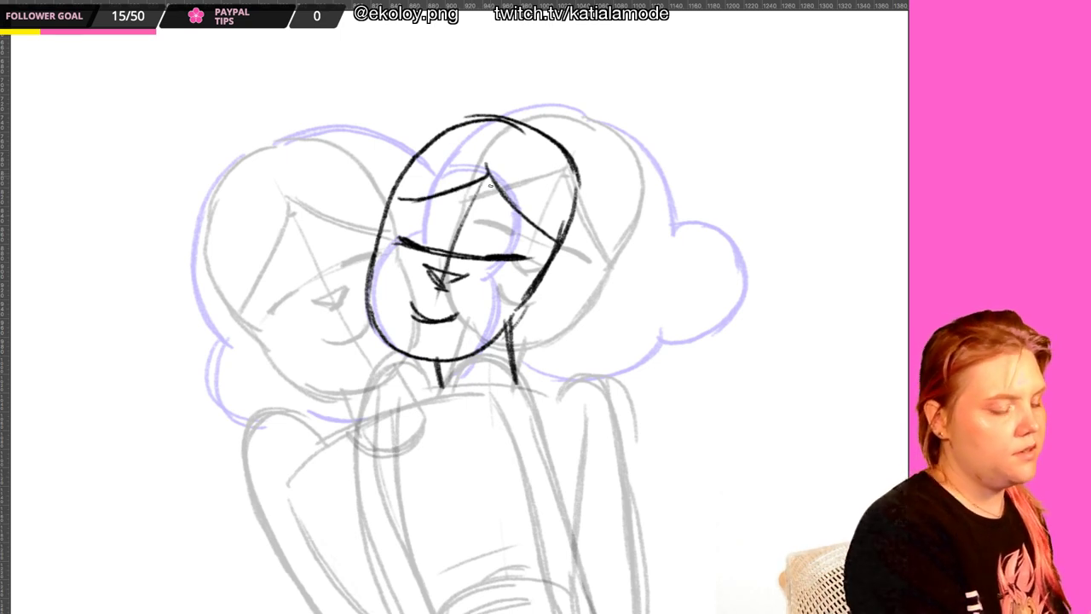
Draw the frame 8 in-between's shoulder line, the arm on its left and the adjoining torso side between the onion-skinned poses
drag(495, 456, 465, 418)
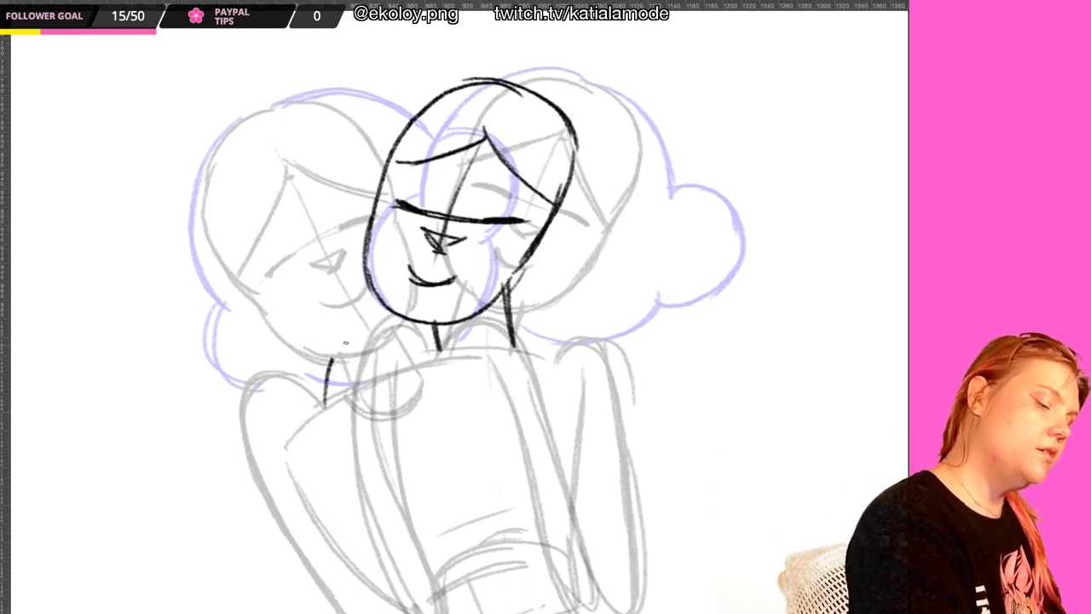
mouse_move(334, 341)
mouse_down()
mouse_move(324, 426)
mouse_move(343, 370)
mouse_move(344, 529)
mouse_up()
key(ctrl+alt+z)
key(ctrl+alt+z)
mouse_move(310, 435)
mouse_down()
mouse_move(362, 355)
mouse_move(366, 581)
mouse_up()
drag(297, 401, 409, 611)
drag(384, 352, 558, 345)
mouse_move(353, 389)
mouse_down()
mouse_move(382, 498)
mouse_move(443, 612)
mouse_up()
mouse_move(350, 398)
mouse_down()
mouse_move(389, 523)
mouse_move(436, 612)
mouse_up()
Draw the in-between's other shoulder and arm on the right, plus that side of the torso
drag(545, 345, 597, 412)
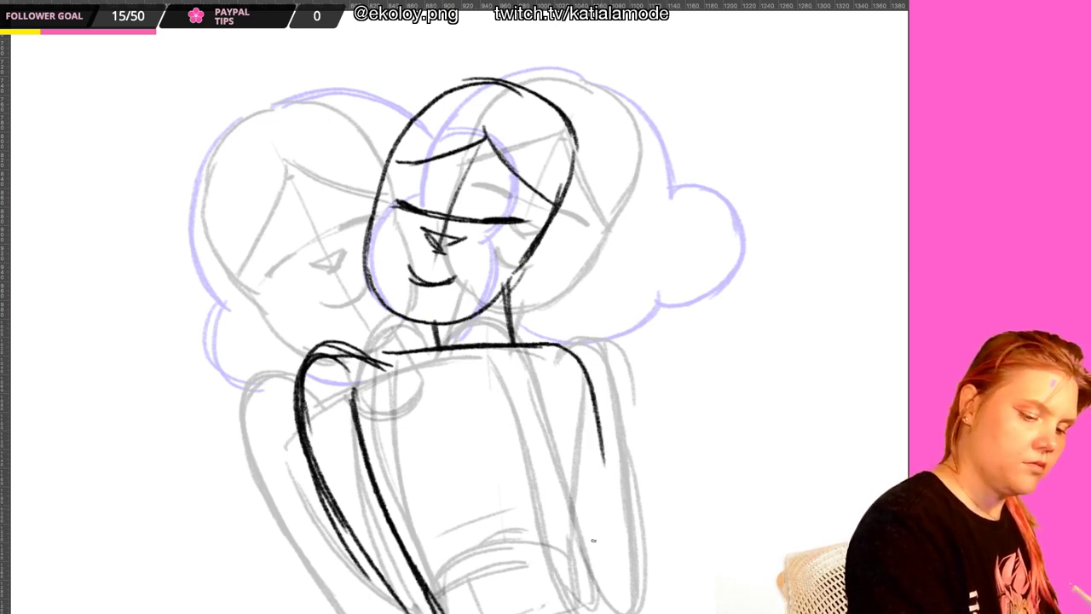
drag(557, 554, 595, 612)
drag(607, 476, 620, 612)
drag(592, 389, 618, 612)
drag(526, 360, 586, 606)
drag(547, 356, 569, 608)
drag(547, 421, 572, 613)
Draw the in-between's hips and curved waistband, and erase the stray line inside the right arm
drag(569, 560, 504, 347)
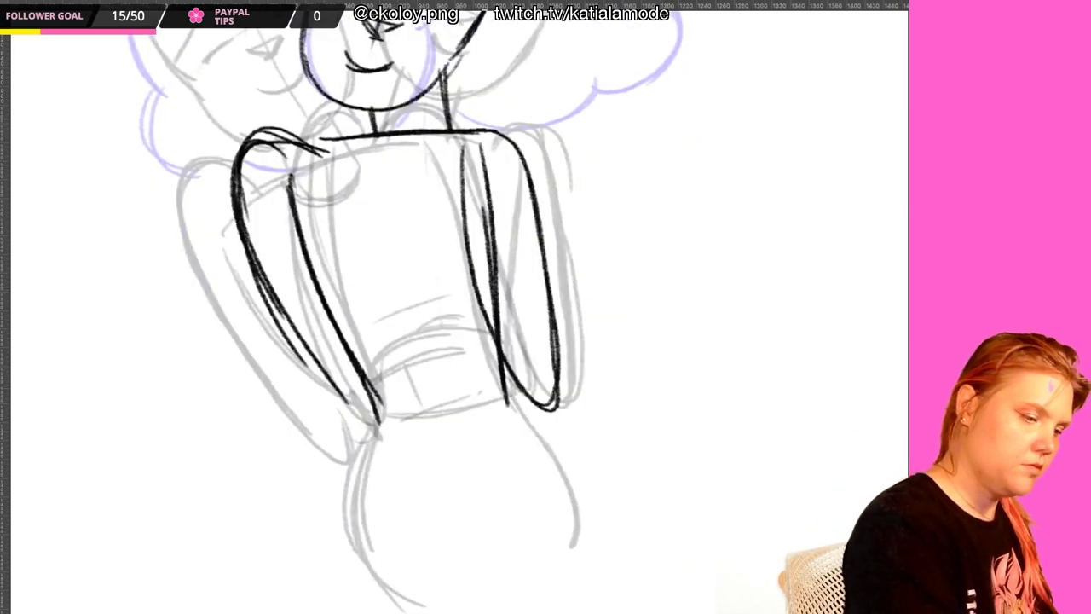
drag(378, 386, 368, 568)
drag(348, 469, 372, 566)
mouse_move(504, 367)
mouse_down()
mouse_move(558, 479)
mouse_move(566, 545)
mouse_up()
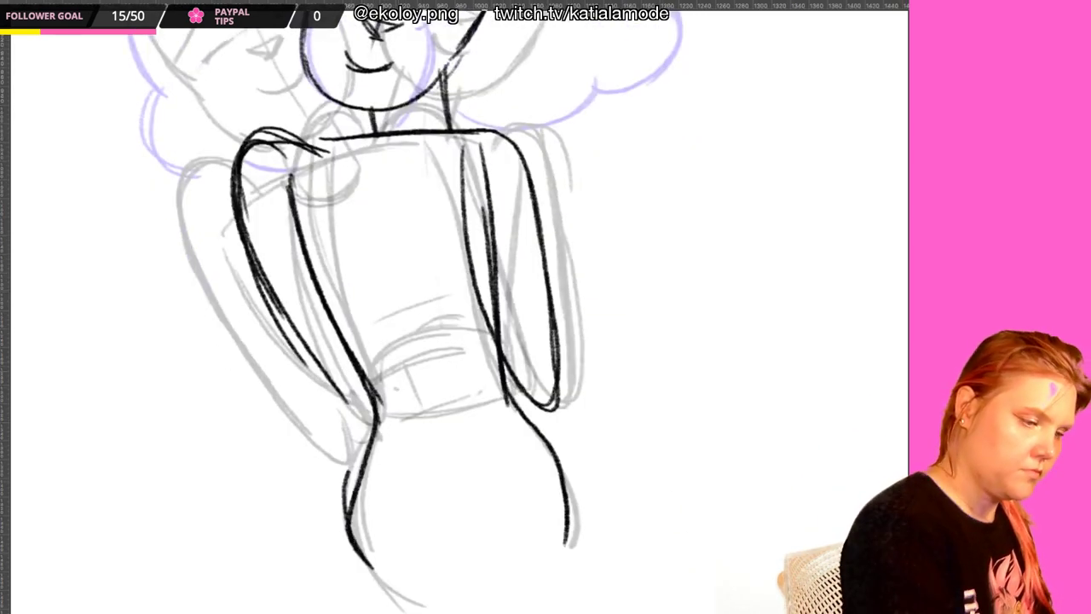
drag(378, 420, 503, 408)
drag(383, 327, 493, 332)
drag(440, 308, 494, 326)
drag(362, 339, 443, 308)
key(e)
drag(463, 149, 482, 294)
In the one-frame hair clip at frame 8, draw the hair's crown curves down both sides of the head
key(f)
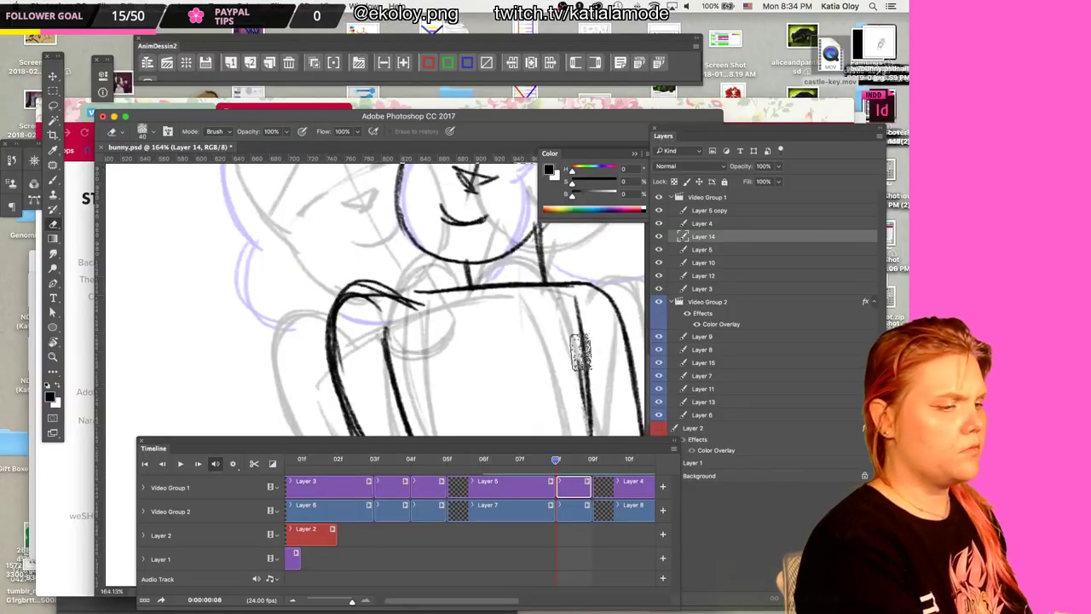
key(f)
key(f)
key(z)
alt+click(583, 362)
alt+click(583, 363)
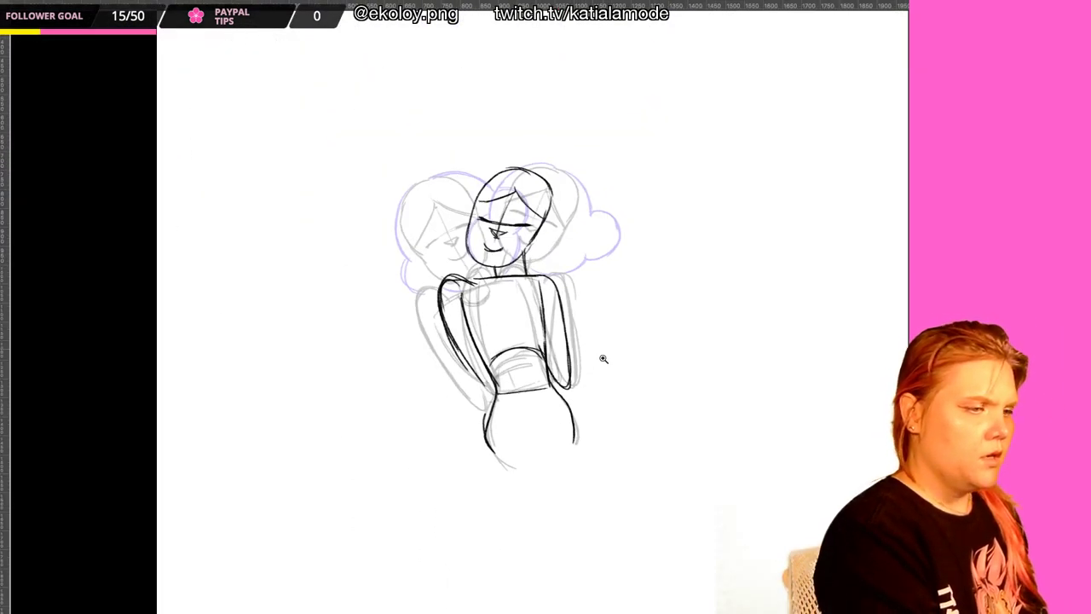
key(Tab)
click(580, 514)
mouse_move(488, 285)
mouse_down()
mouse_move(531, 278)
mouse_move(546, 326)
mouse_up()
key(b)
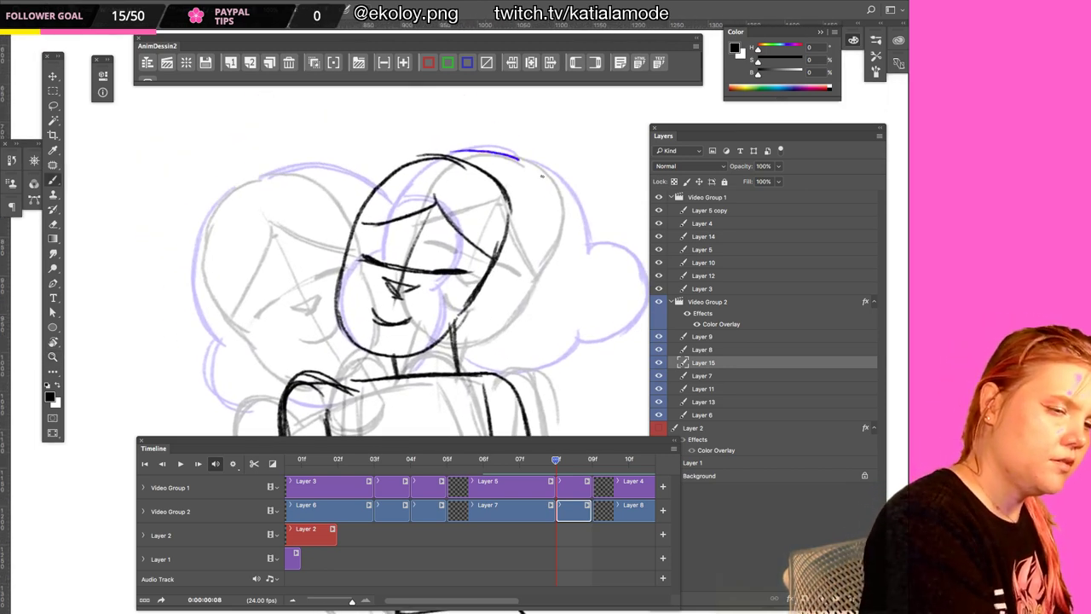
drag(518, 158, 559, 255)
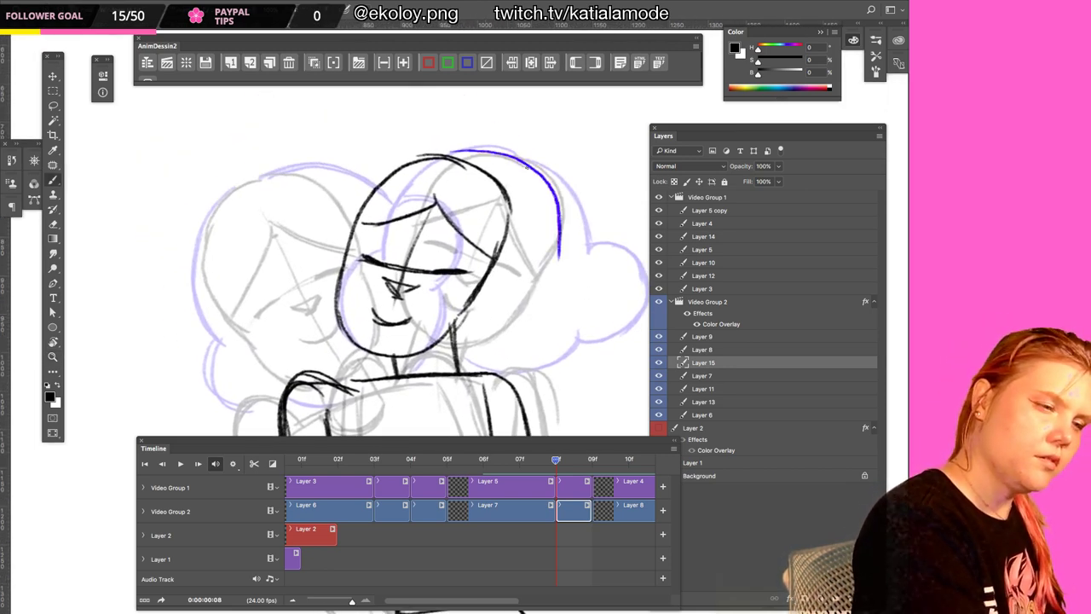
mouse_move(426, 150)
mouse_down()
mouse_move(353, 198)
mouse_move(331, 261)
mouse_up()
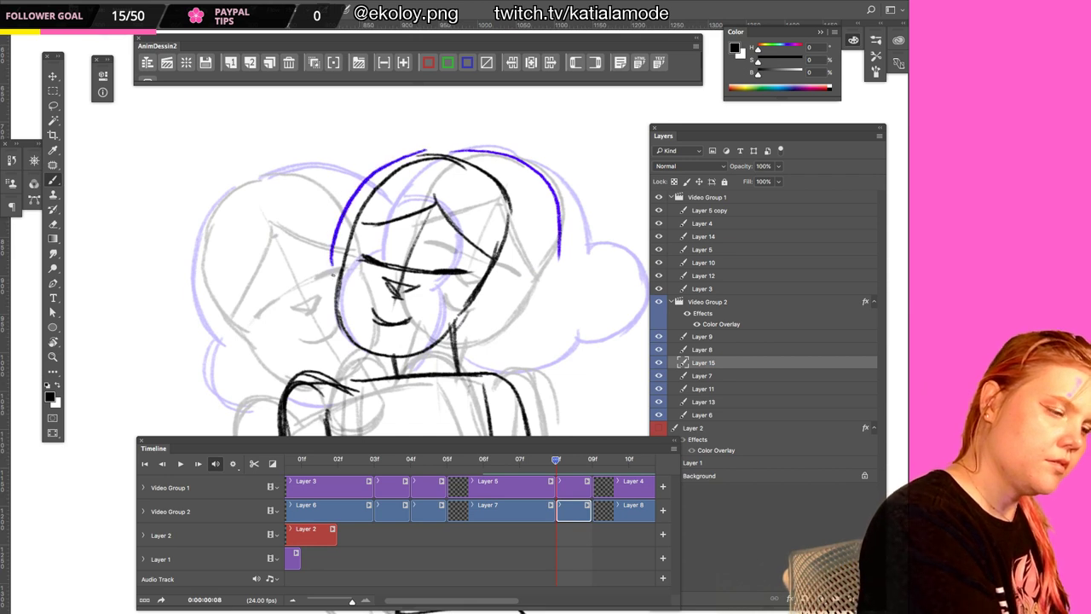
Draw the rounded lower hair puffs on both sides of the in-between's face and neck
drag(317, 308, 375, 370)
drag(321, 286, 314, 334)
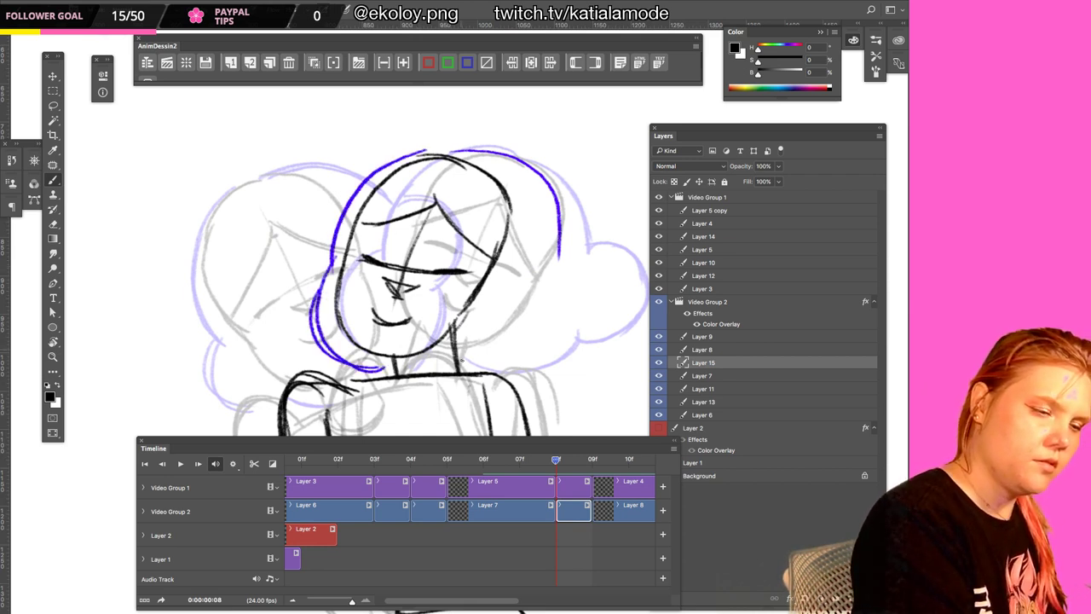
drag(465, 363, 566, 309)
mouse_move(559, 254)
mouse_down()
mouse_move(576, 339)
mouse_move(560, 348)
mouse_up()
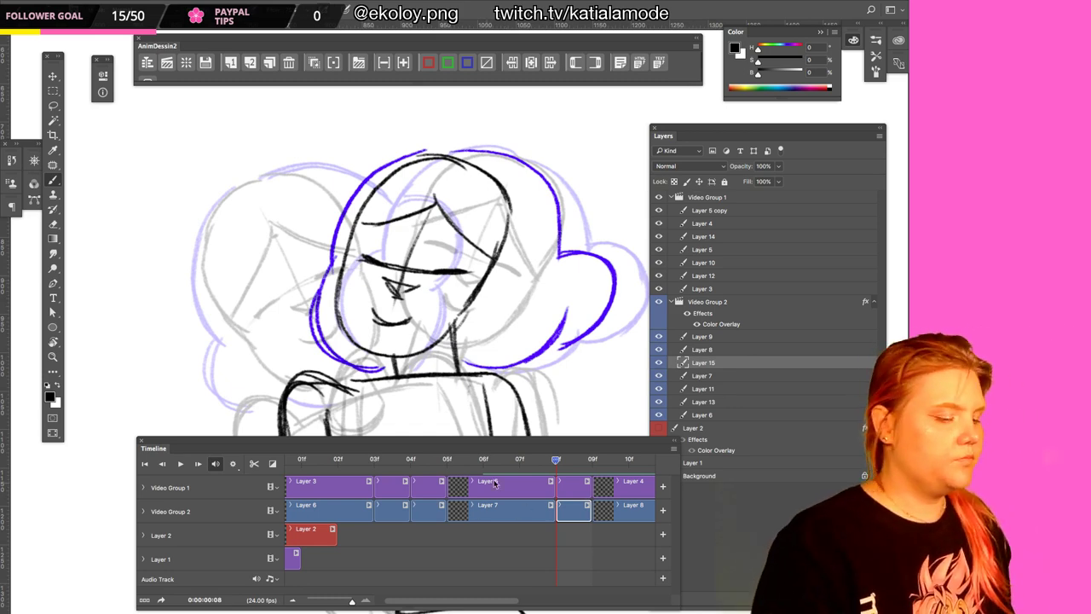
Turn off onion skin and play the animation from the first frame to review the sway
click(314, 62)
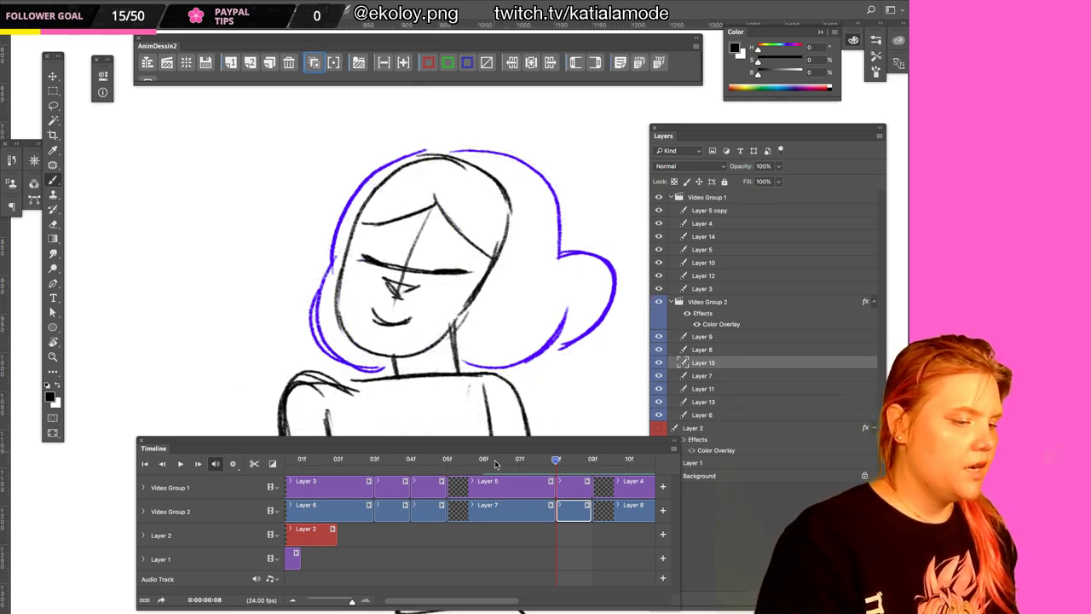
drag(496, 464, 288, 463)
key(z)
alt+click(480, 307)
alt+click(478, 307)
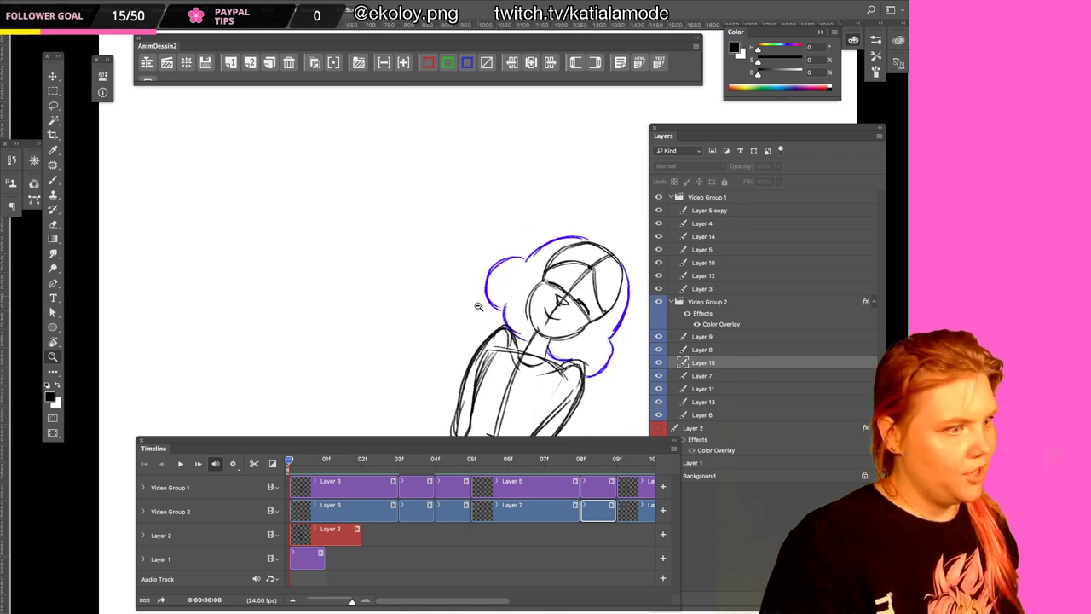
key(space)
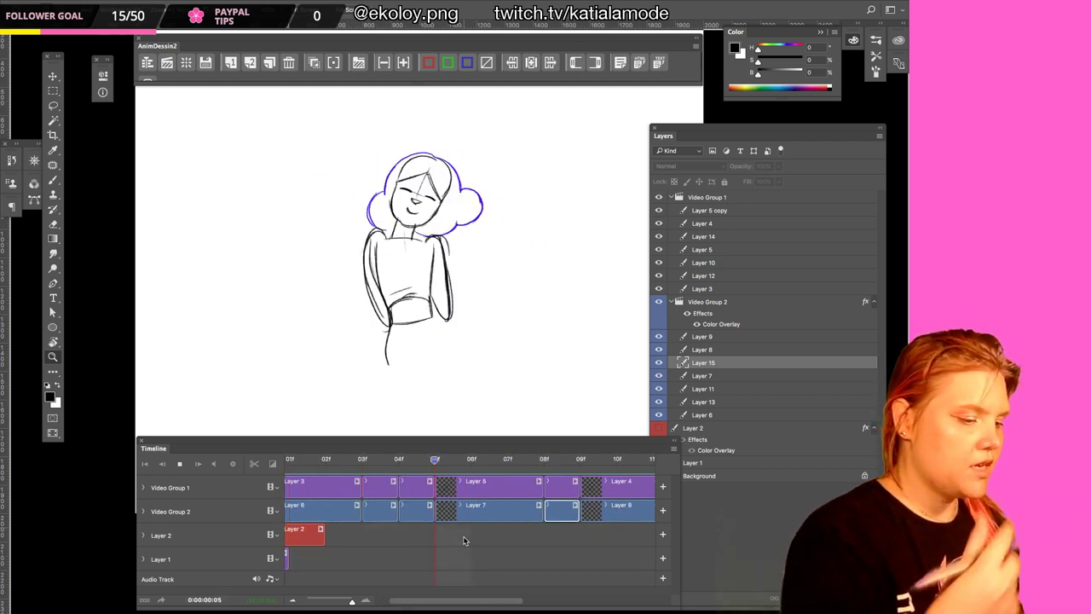
key(space)
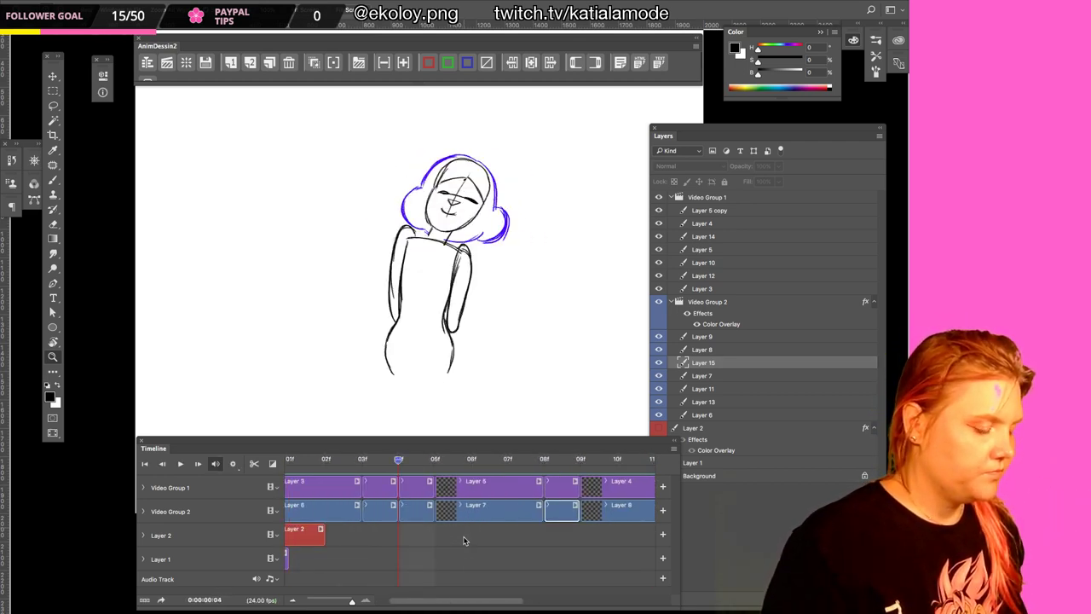
Shorten the Layer 4 body clip and the matching Layer 8 hair clip so both end at frame 11
scroll(465, 541, right, 5)
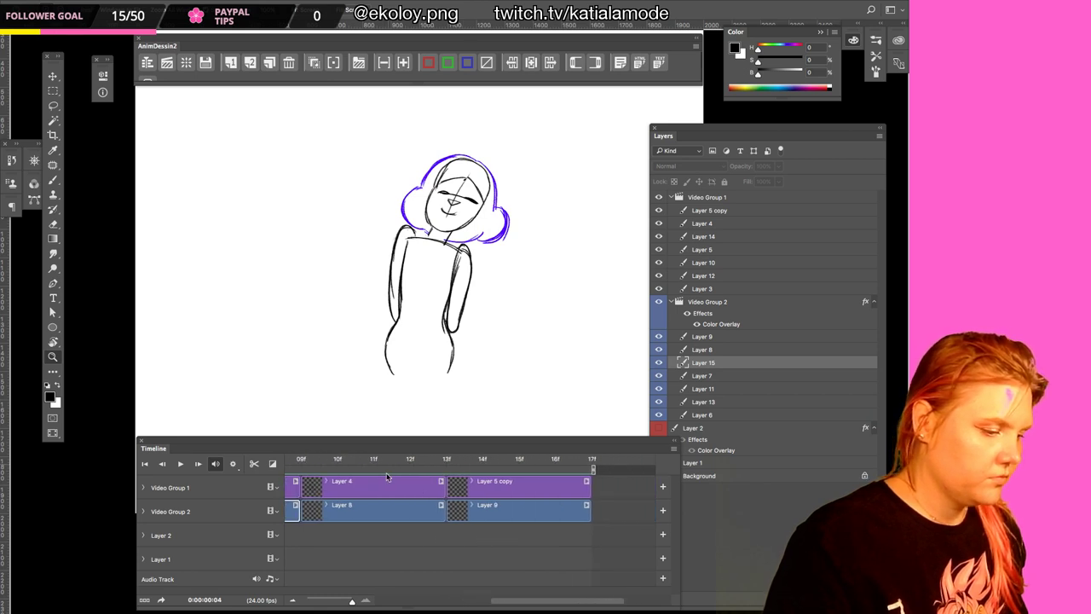
mouse_move(366, 465)
mouse_down()
mouse_move(340, 465)
mouse_move(411, 465)
mouse_move(286, 466)
mouse_move(423, 469)
mouse_move(332, 478)
mouse_move(538, 476)
mouse_move(474, 479)
mouse_move(505, 483)
mouse_move(614, 464)
mouse_move(365, 466)
mouse_move(485, 467)
mouse_move(435, 465)
mouse_move(474, 467)
mouse_up()
click(538, 483)
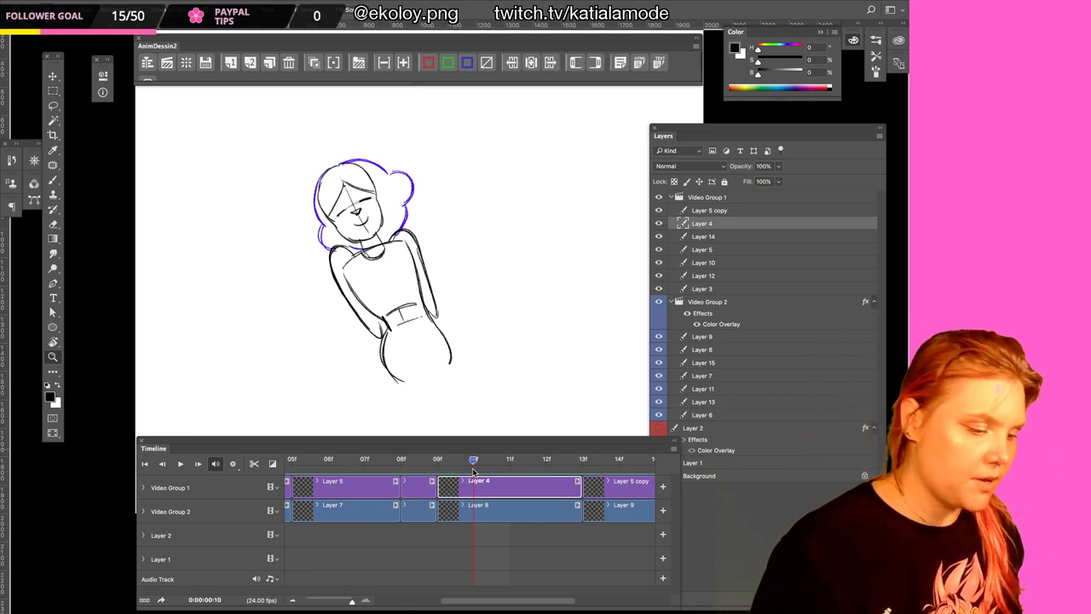
drag(474, 467, 509, 484)
drag(579, 515, 509, 515)
Insert two new one-frame clips after Layer 4 and two more after Layer 8, starting at frame 11
click(492, 490)
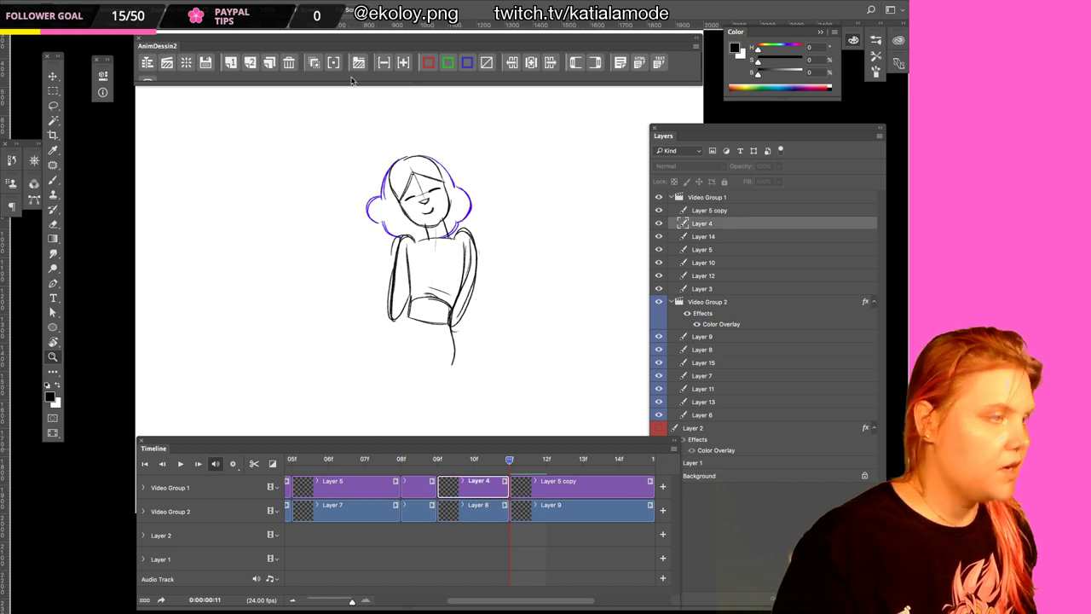
click(232, 64)
click(232, 64)
click(492, 519)
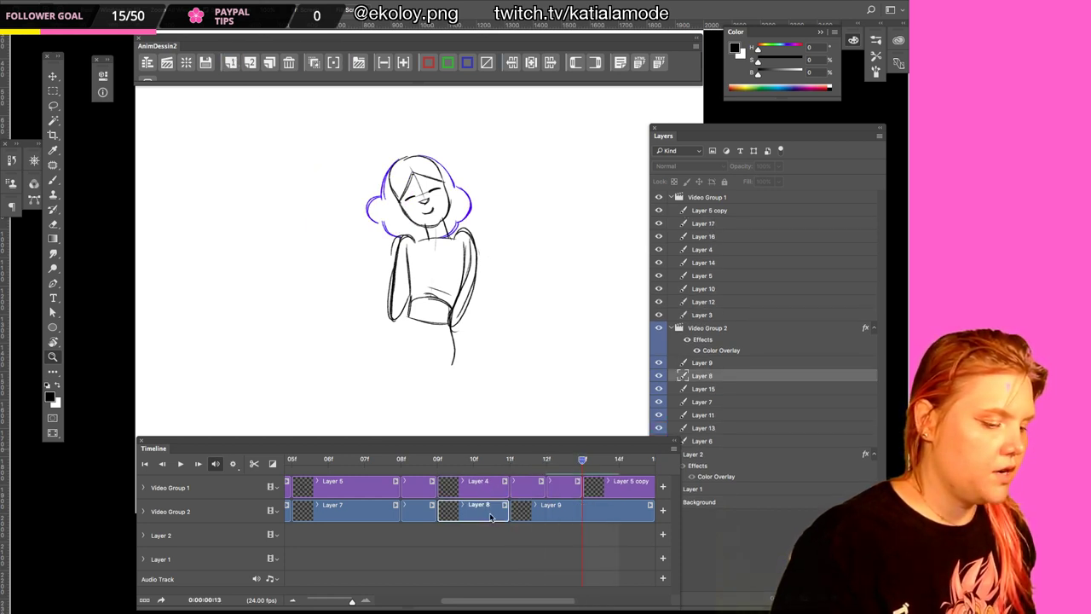
click(510, 459)
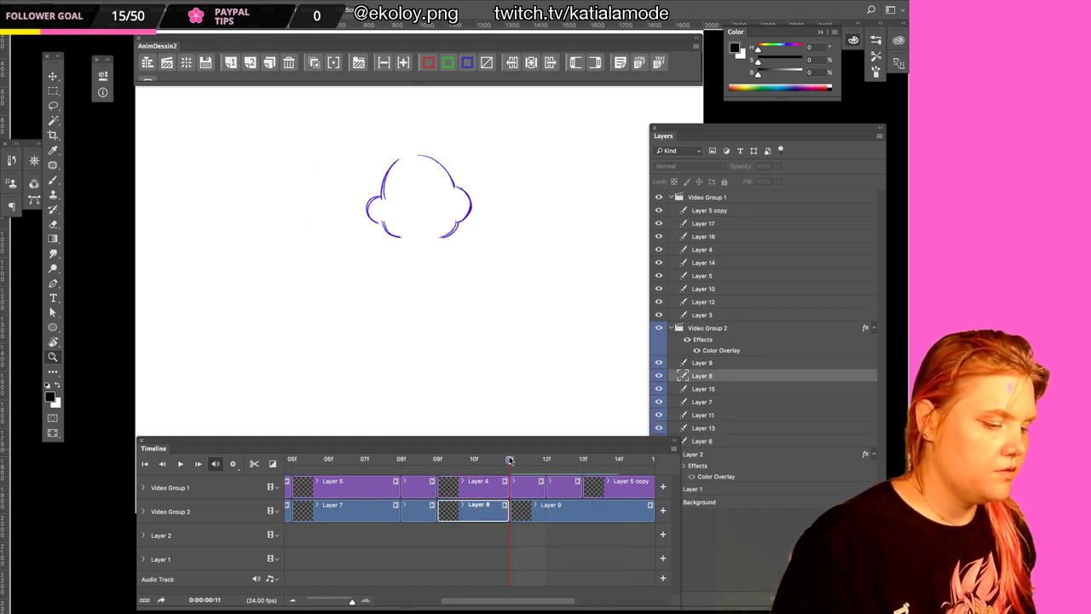
click(230, 63)
click(230, 63)
click(512, 460)
drag(511, 464, 442, 465)
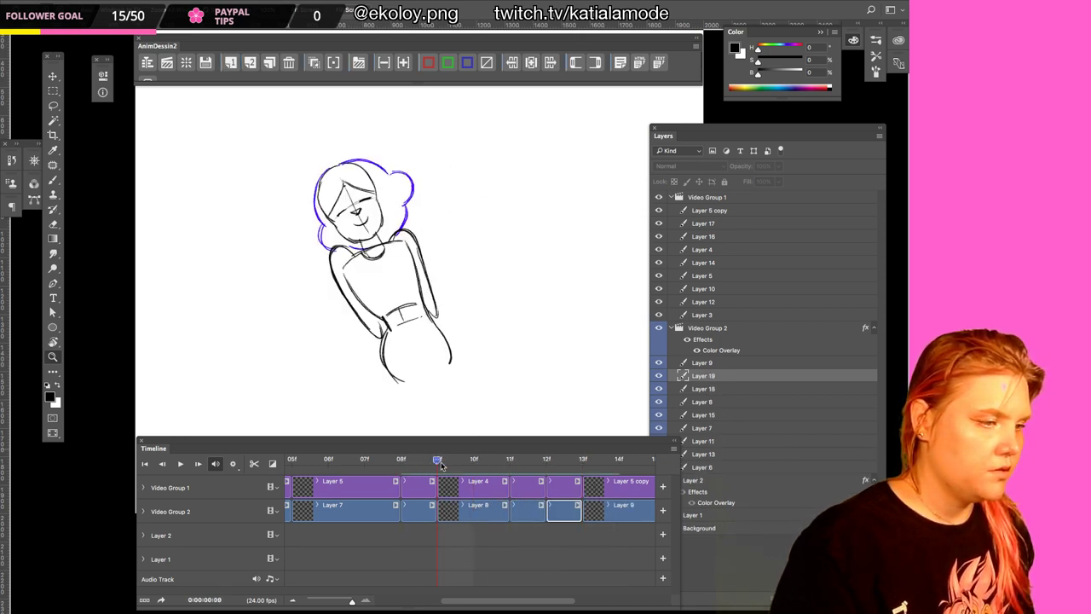
Turn on onion skin at frame 11 and select the first new body clip there in full-screen view
click(498, 488)
click(512, 464)
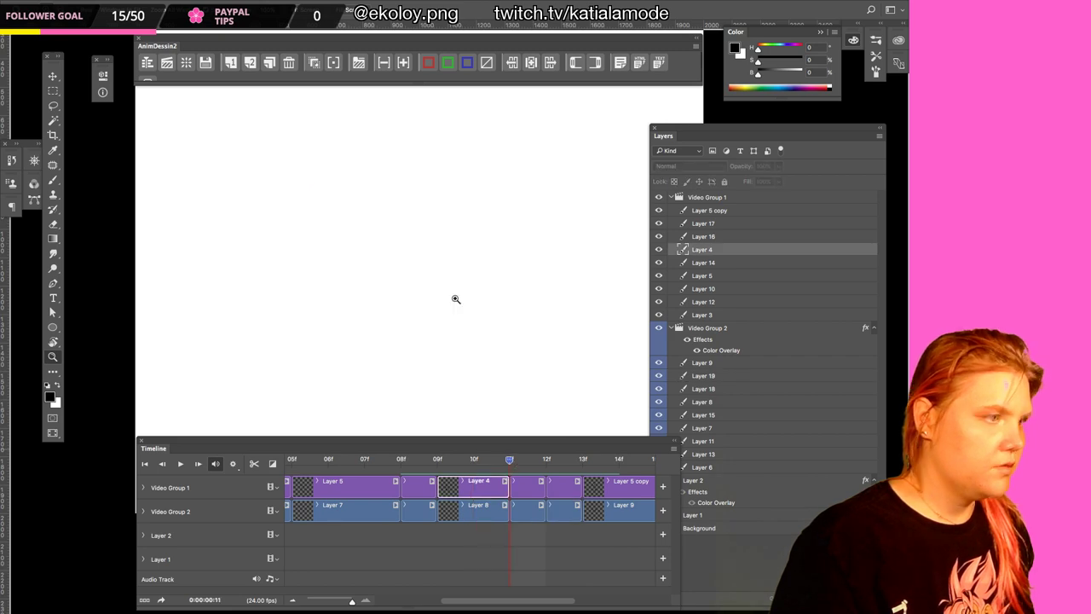
click(314, 63)
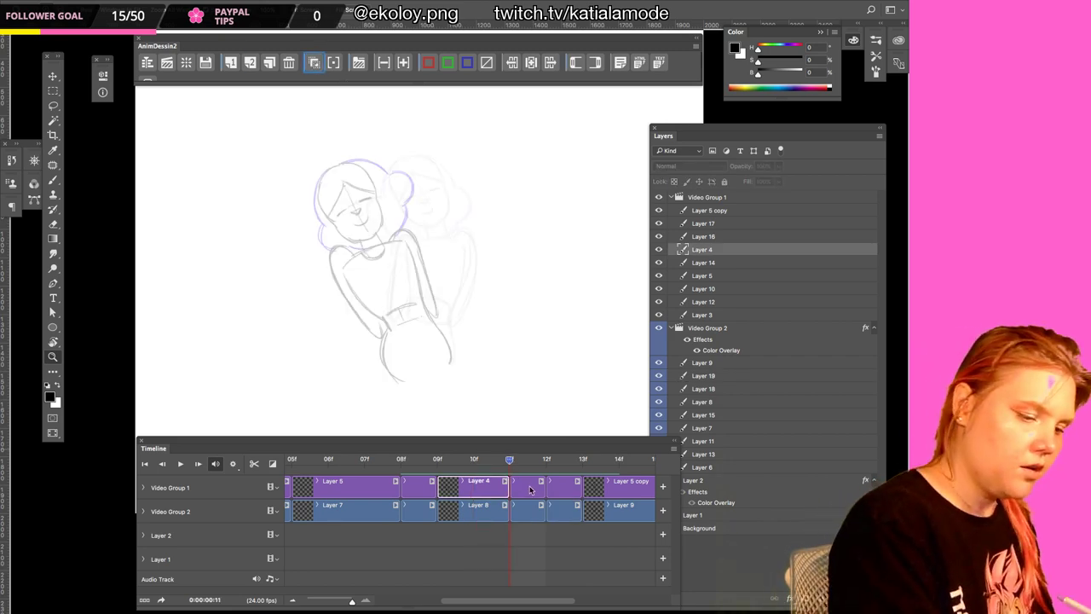
click(529, 489)
key(f)
key(f)
drag(513, 339, 523, 299)
drag(446, 288, 470, 264)
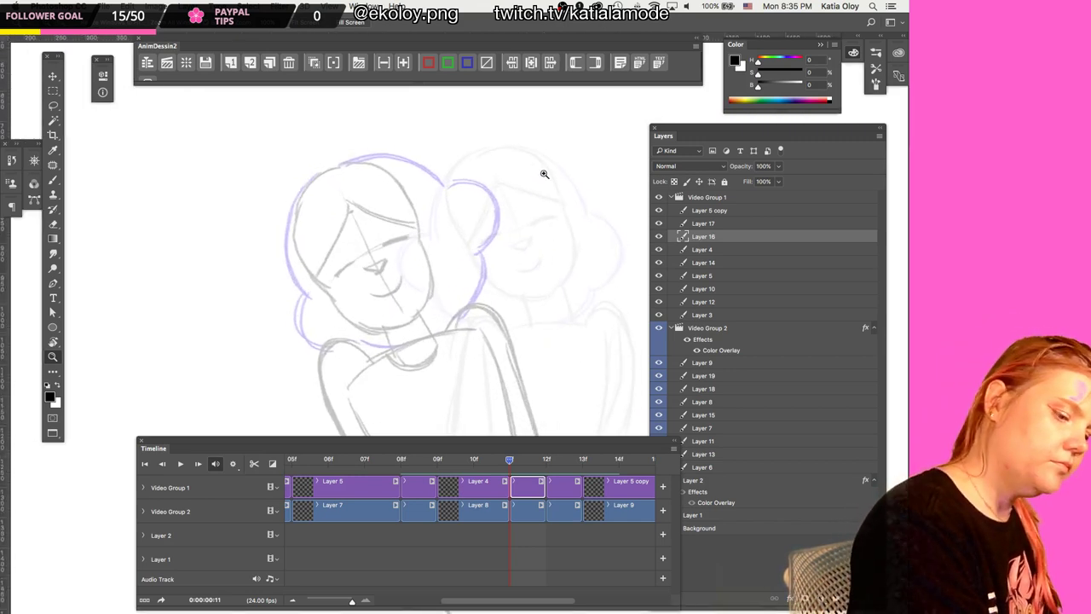
Draw the frame 11 pose's head outline, closed eyes, parted hairline, nose, smile and neck close to the Layer 4 pose
key(b)
mouse_move(295, 184)
mouse_down()
mouse_move(288, 255)
mouse_move(375, 334)
mouse_move(406, 328)
mouse_up()
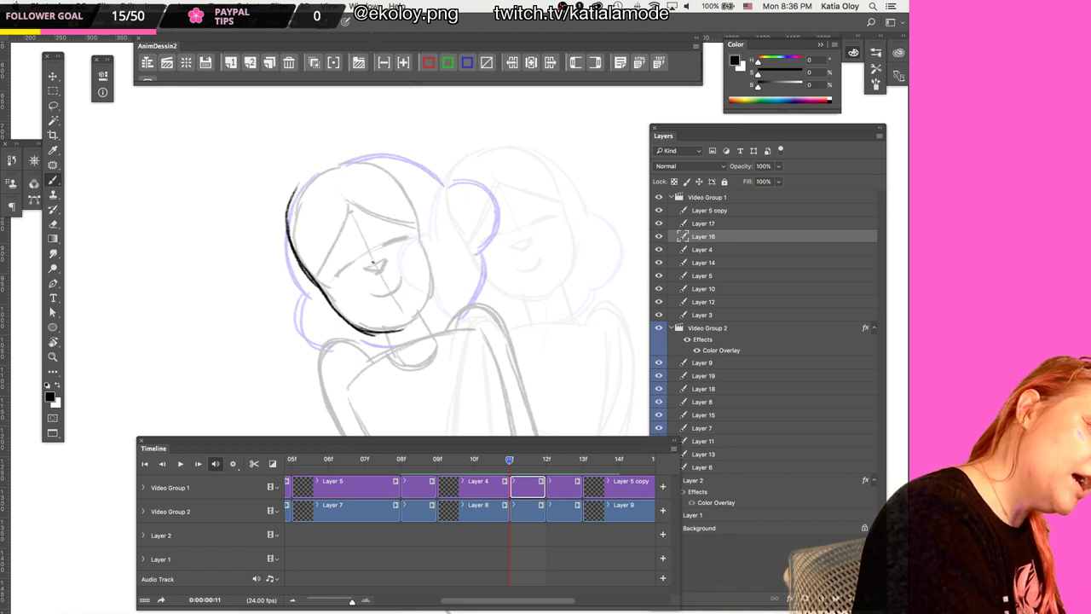
drag(380, 245, 407, 239)
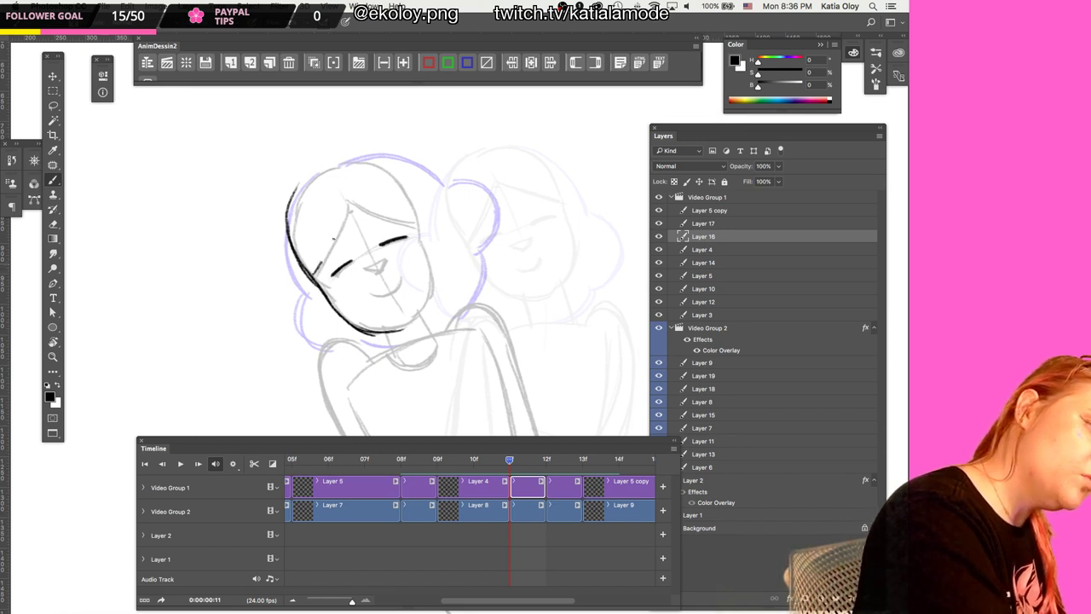
mouse_move(321, 271)
mouse_down()
mouse_move(344, 200)
mouse_move(418, 226)
mouse_up()
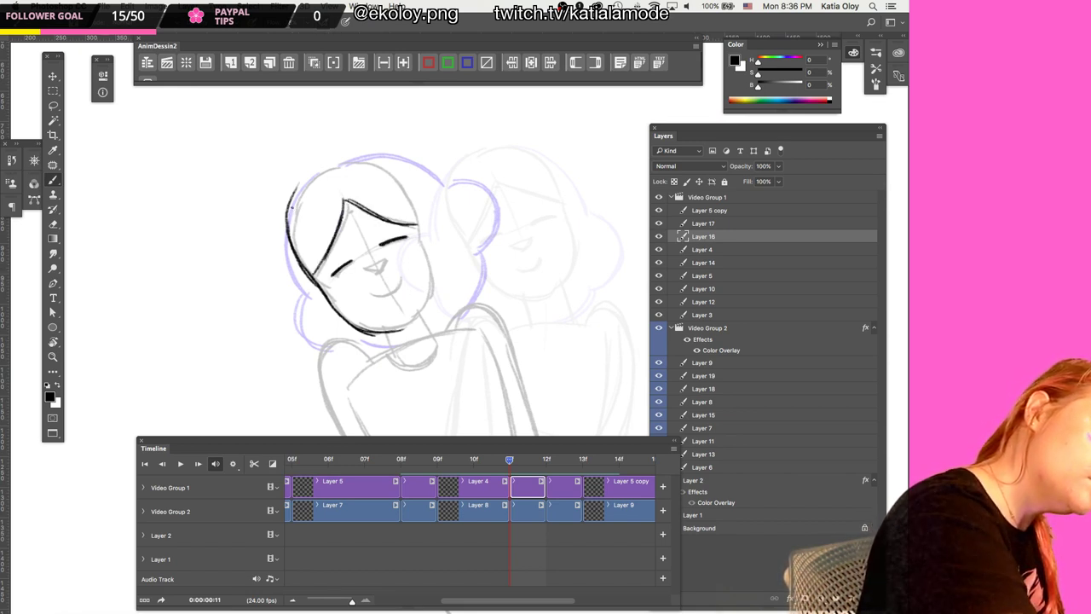
mouse_move(291, 211)
mouse_down()
mouse_move(342, 160)
mouse_move(369, 160)
mouse_move(404, 198)
mouse_move(431, 282)
mouse_up()
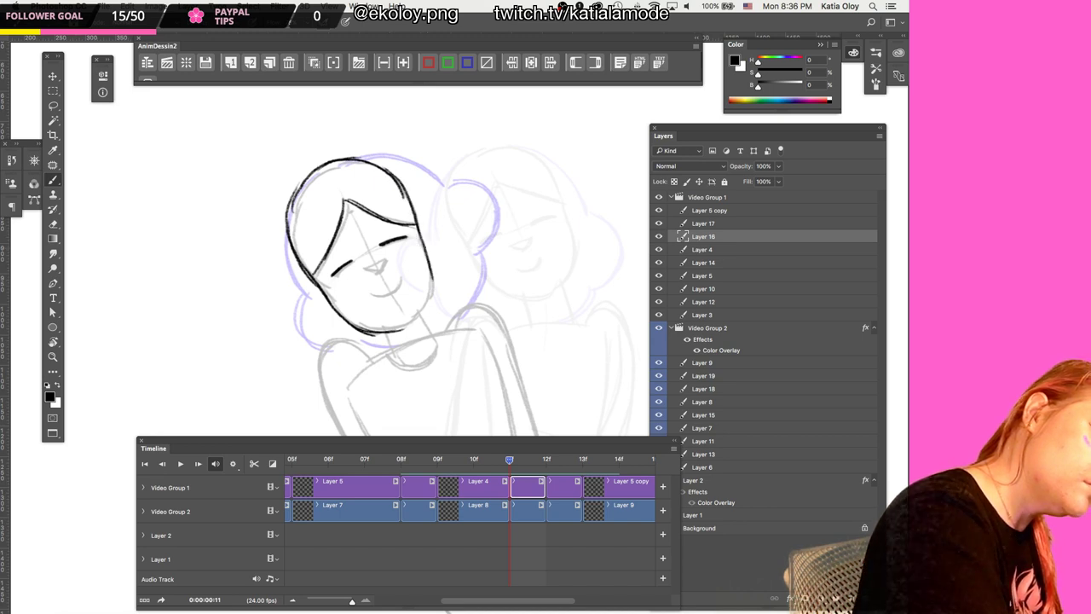
mouse_move(419, 234)
mouse_down()
mouse_move(433, 304)
mouse_move(370, 270)
mouse_move(381, 271)
mouse_up()
key(e)
key(b)
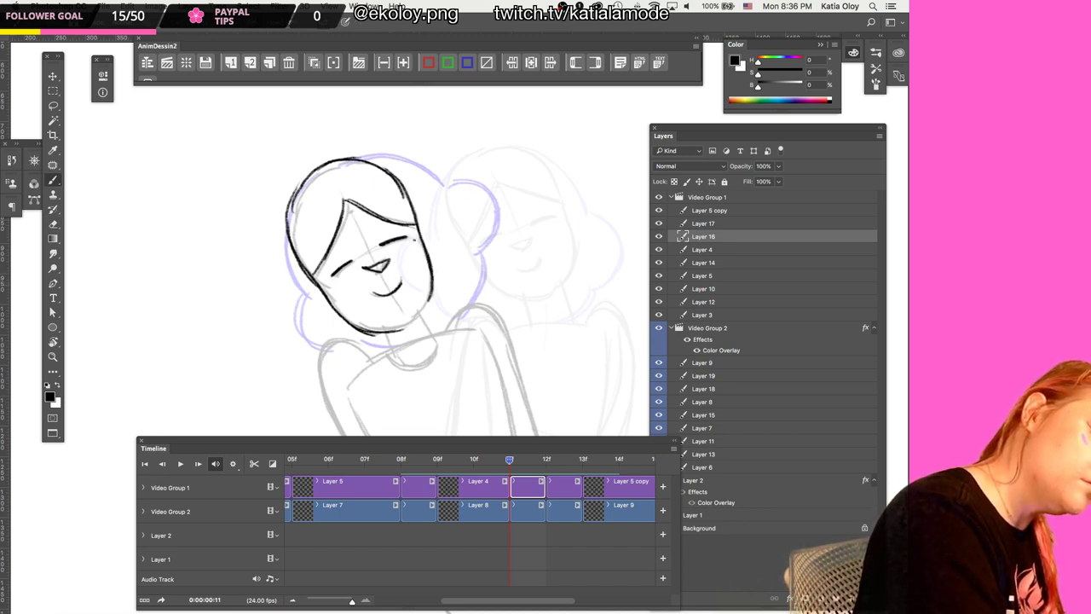
drag(395, 330, 431, 300)
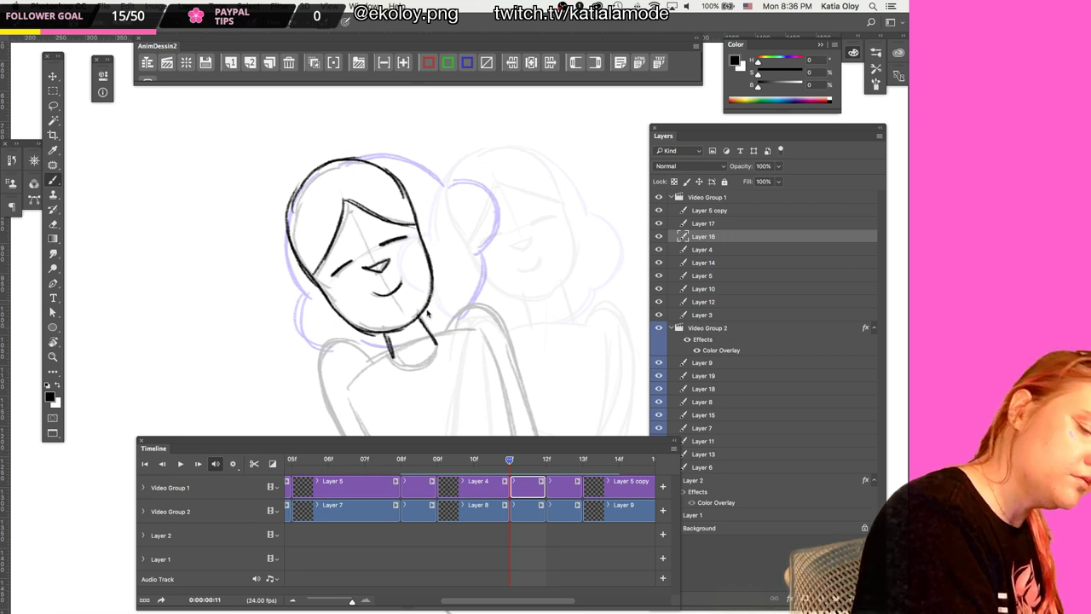
Hide the panels and draw the frame 11 pose's shoulder line, both arms and the torso sides
key(Tab)
drag(463, 414, 472, 369)
mouse_move(357, 339)
mouse_down()
mouse_move(486, 288)
mouse_move(359, 346)
mouse_move(372, 414)
mouse_up()
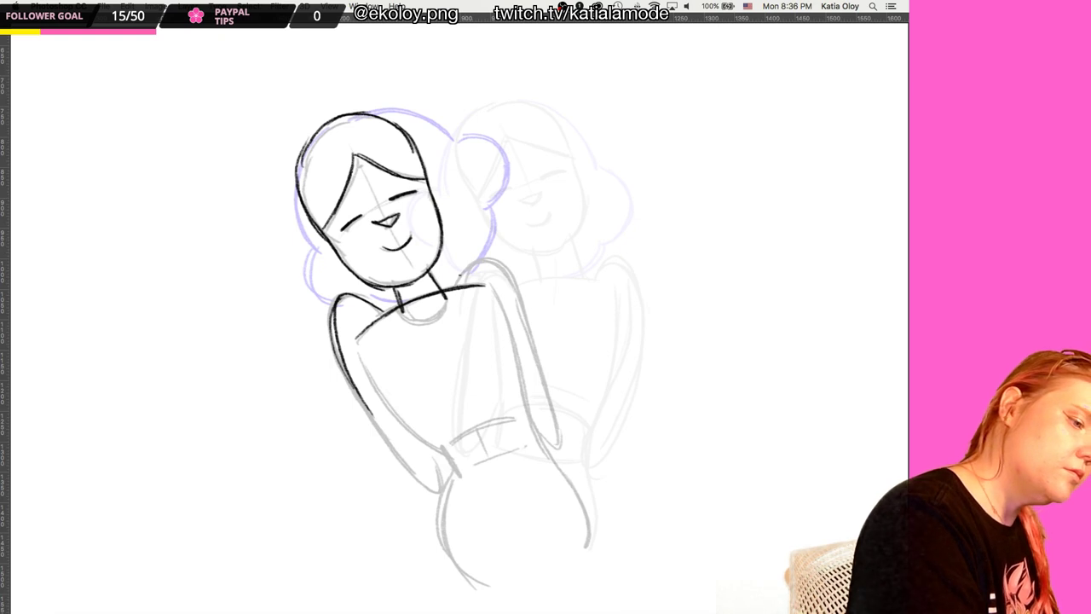
mouse_move(459, 283)
mouse_down()
mouse_move(515, 291)
mouse_move(458, 283)
mouse_up()
drag(520, 363, 555, 449)
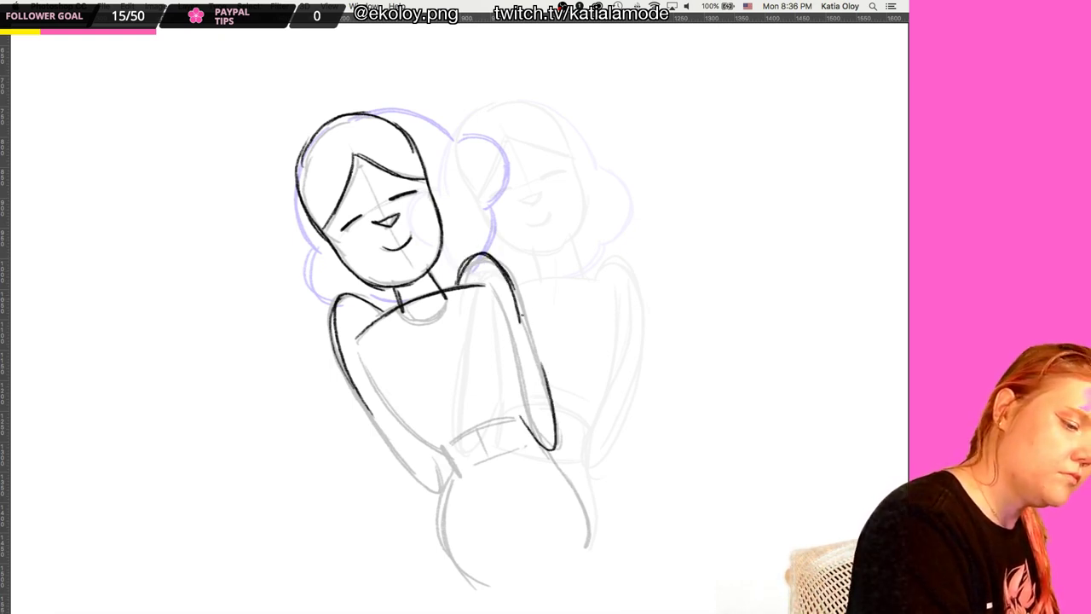
drag(520, 307, 550, 416)
drag(486, 283, 520, 432)
drag(503, 322, 522, 426)
drag(357, 334, 442, 452)
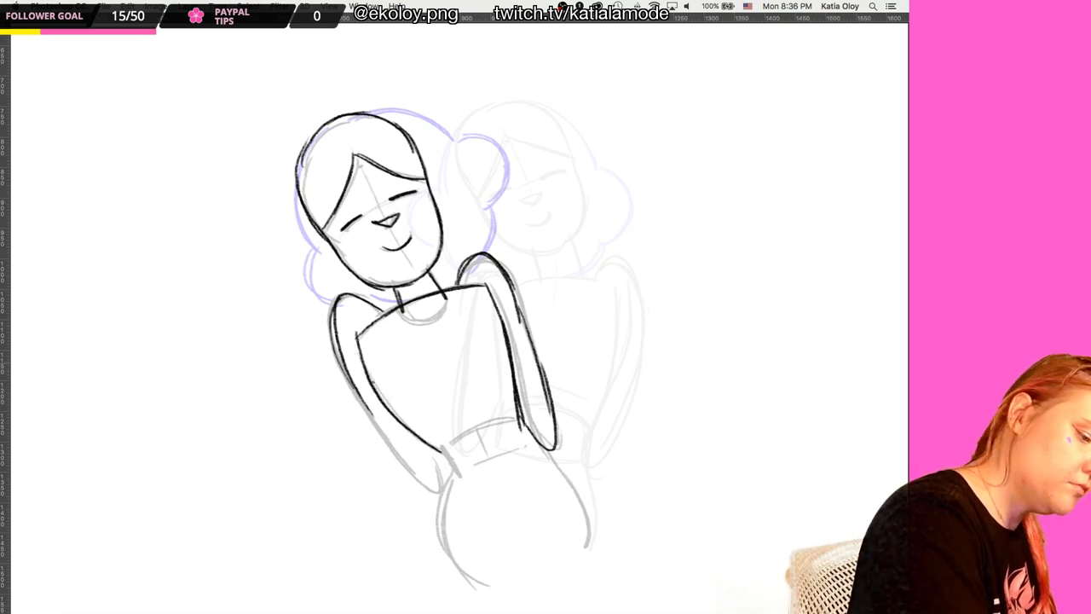
Draw the frame 11 pose's waistband and both hip curves, and show the panels again
mouse_move(365, 363)
mouse_down()
mouse_move(409, 417)
mouse_move(454, 440)
mouse_move(515, 416)
mouse_up()
mouse_move(479, 428)
mouse_down()
mouse_move(491, 466)
mouse_move(464, 590)
mouse_up()
drag(440, 524, 496, 595)
mouse_move(531, 433)
mouse_down()
mouse_move(596, 530)
mouse_move(601, 563)
mouse_up()
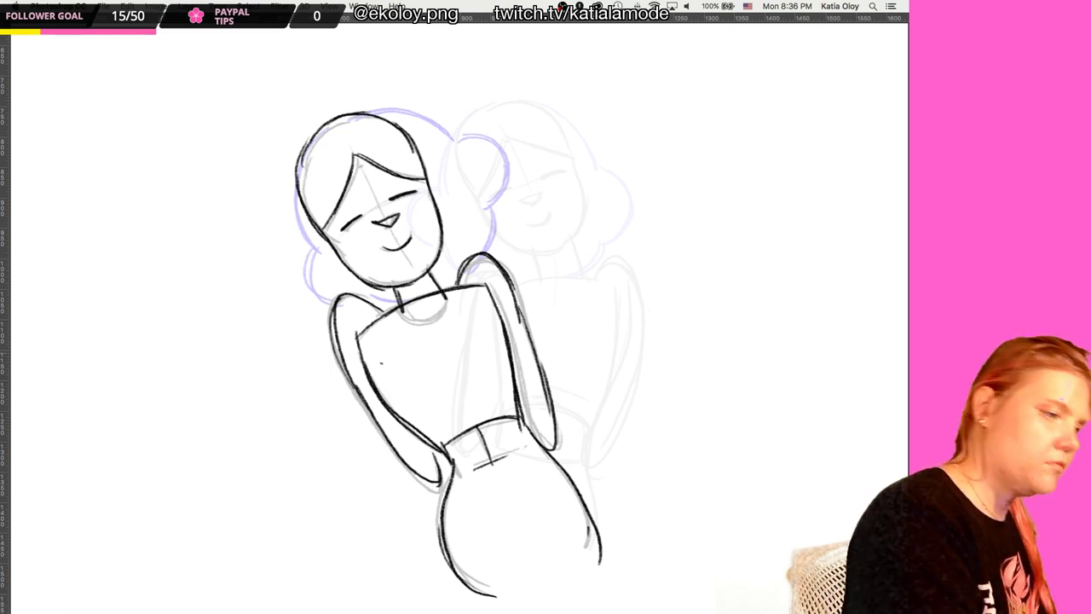
key(Tab)
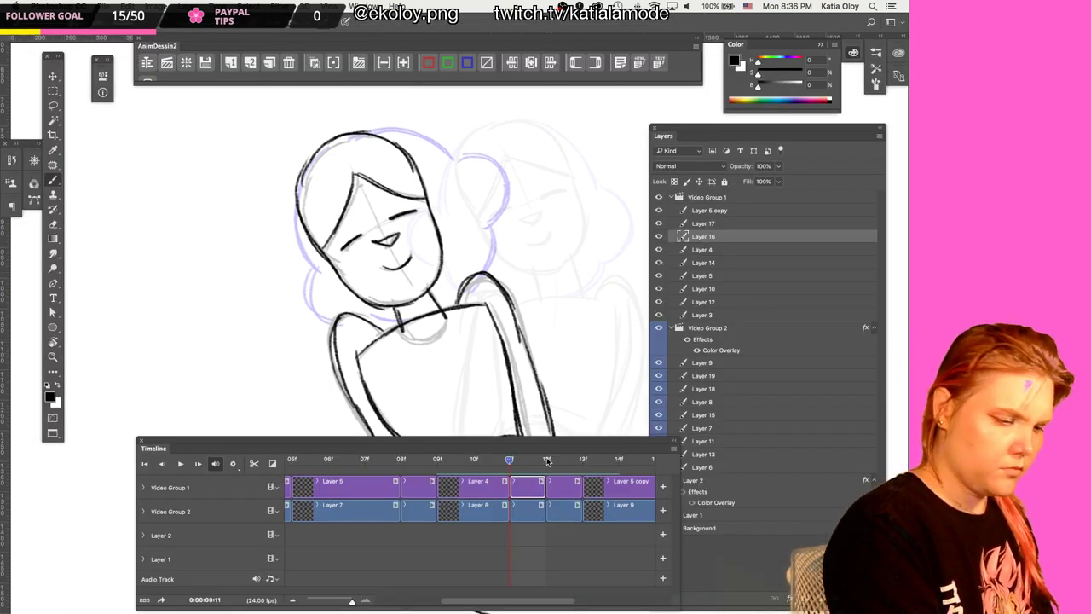
Compare frame 12 with frame 11, then rotate the frame 11 body drawing slightly counterclockwise about its hips
click(563, 482)
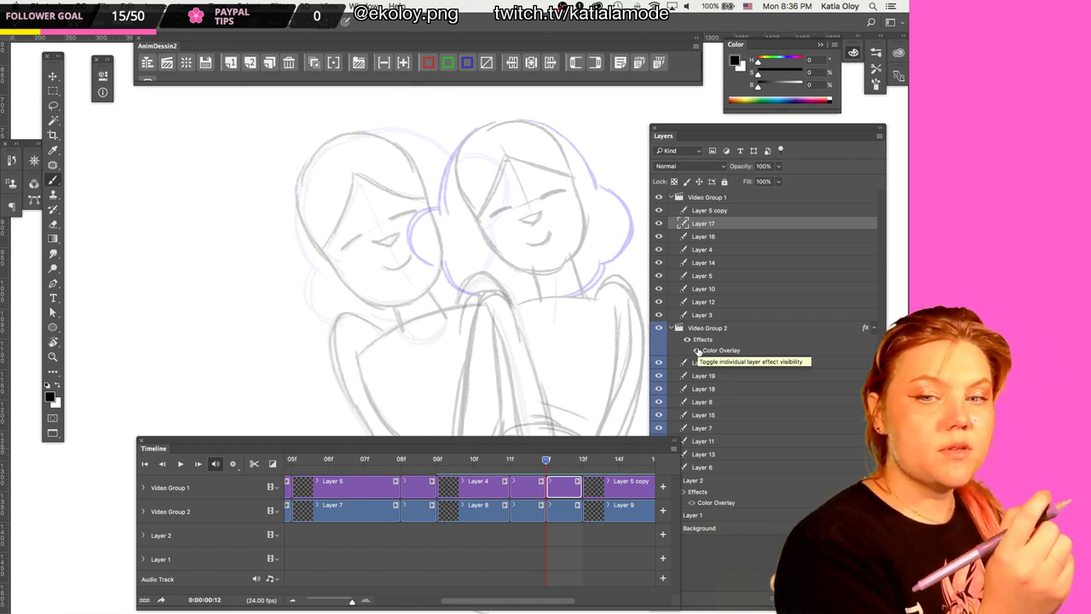
mouse_move(543, 460)
mouse_down()
mouse_move(444, 475)
mouse_move(545, 474)
mouse_up()
click(527, 483)
key(v)
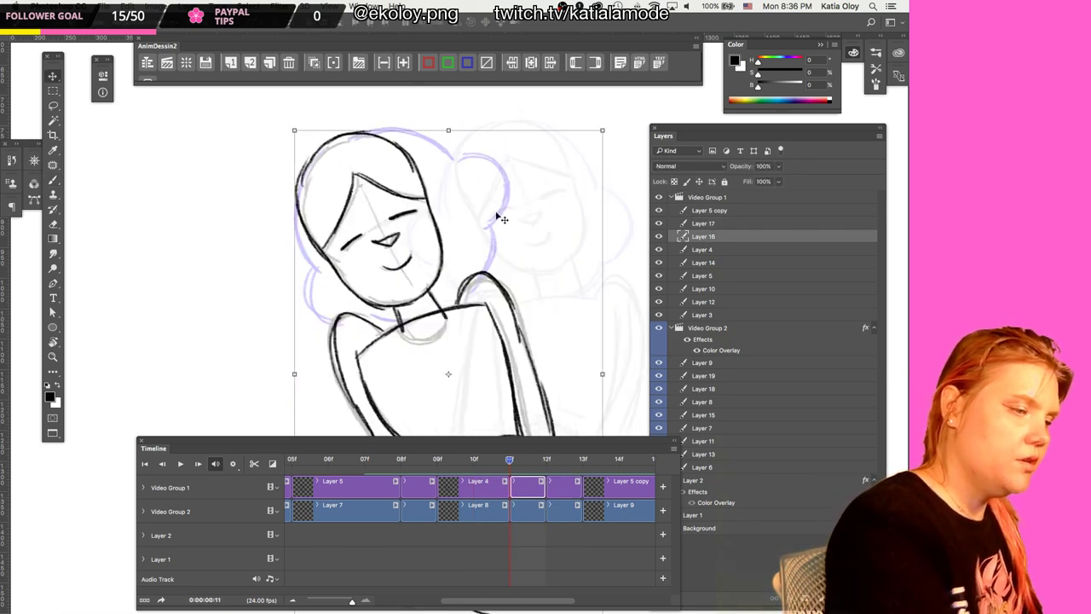
scroll(524, 303, down, 2)
drag(514, 319, 488, 402)
key(super+t)
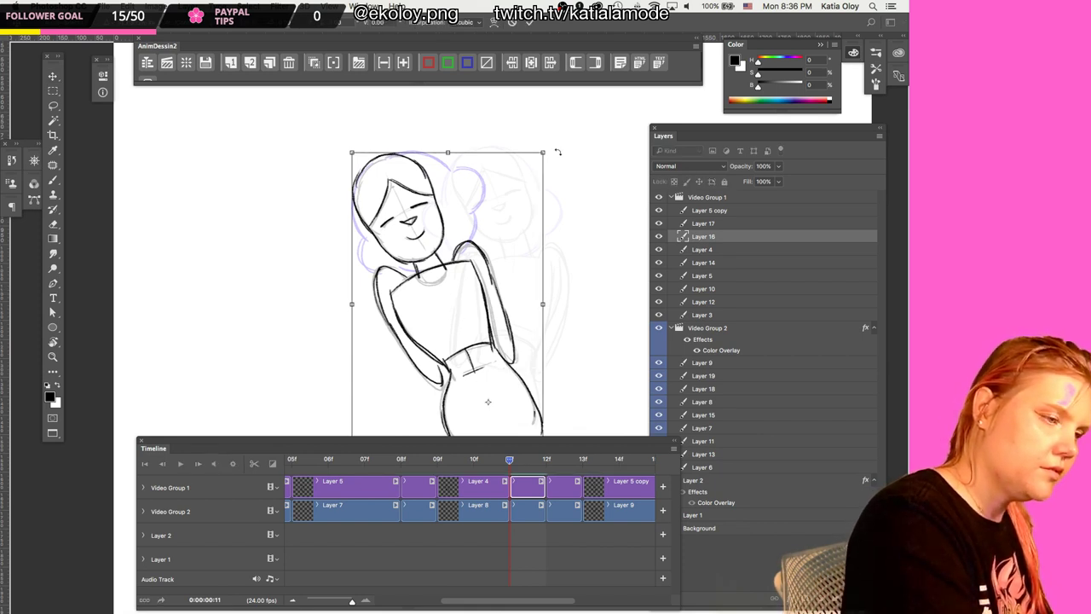
drag(557, 152, 555, 142)
key(Return)
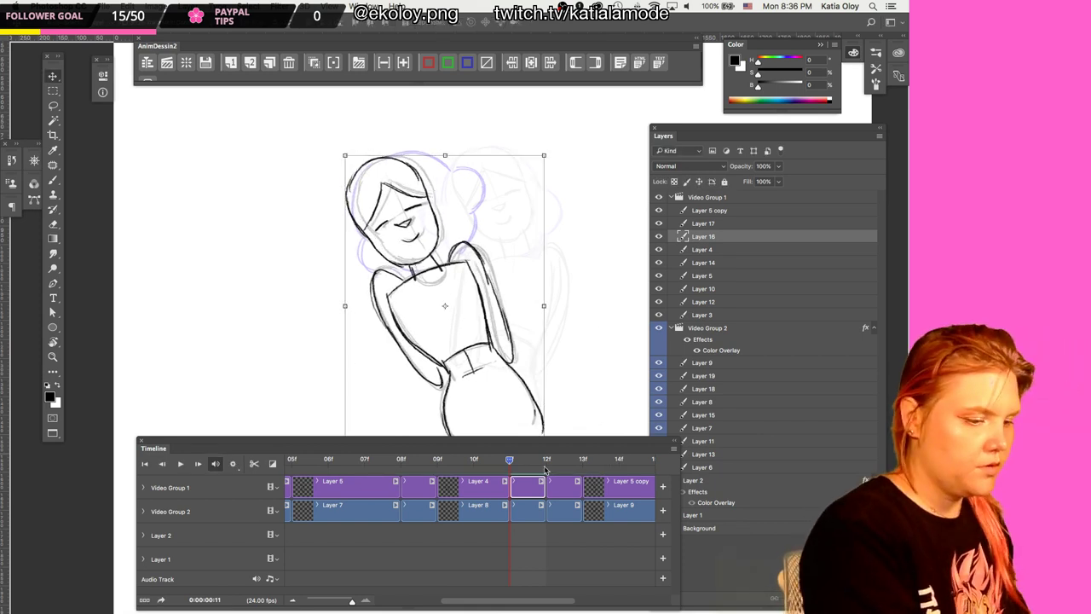
On the frame 12 body clip, draw a shoulder guide line and three slanted smear streaks across the two onion-skinned heads
click(545, 458)
click(565, 488)
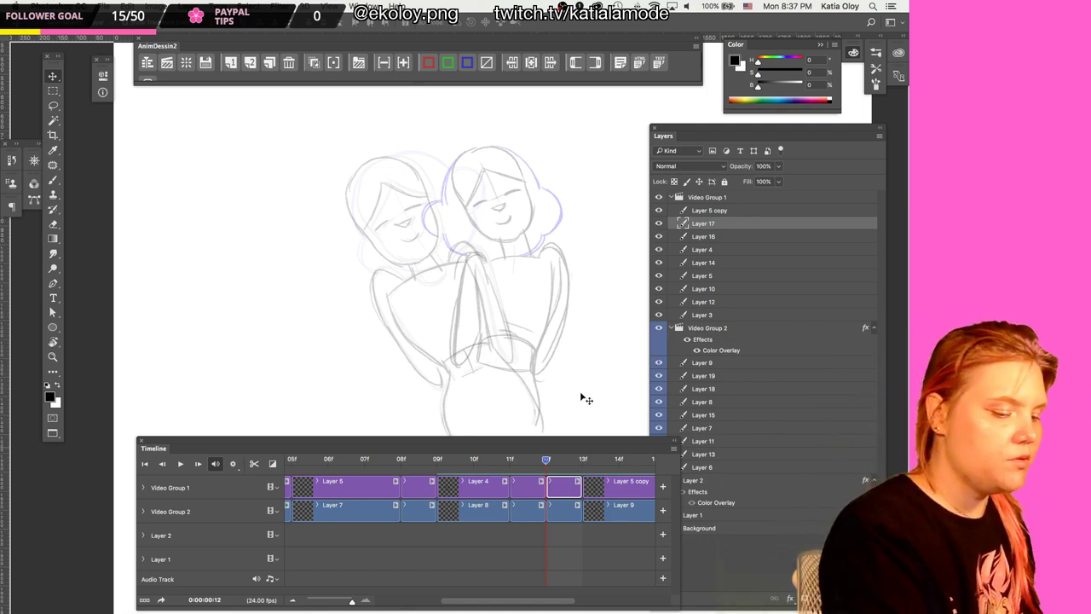
key(b)
drag(429, 258, 515, 249)
key(super+z)
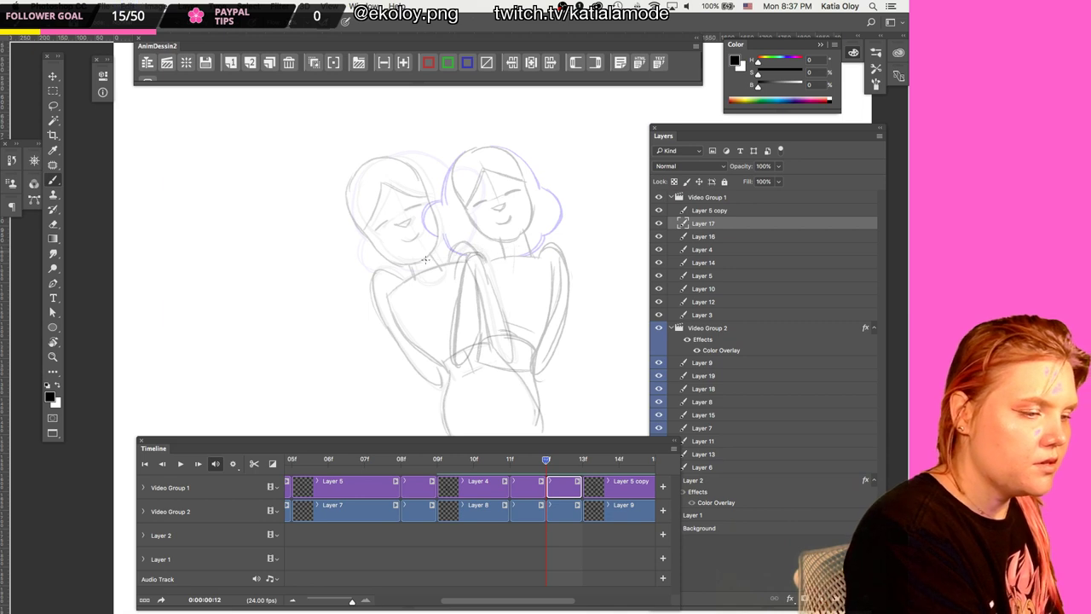
drag(431, 259, 482, 249)
drag(433, 174, 454, 235)
drag(467, 176, 477, 218)
drag(501, 176, 515, 220)
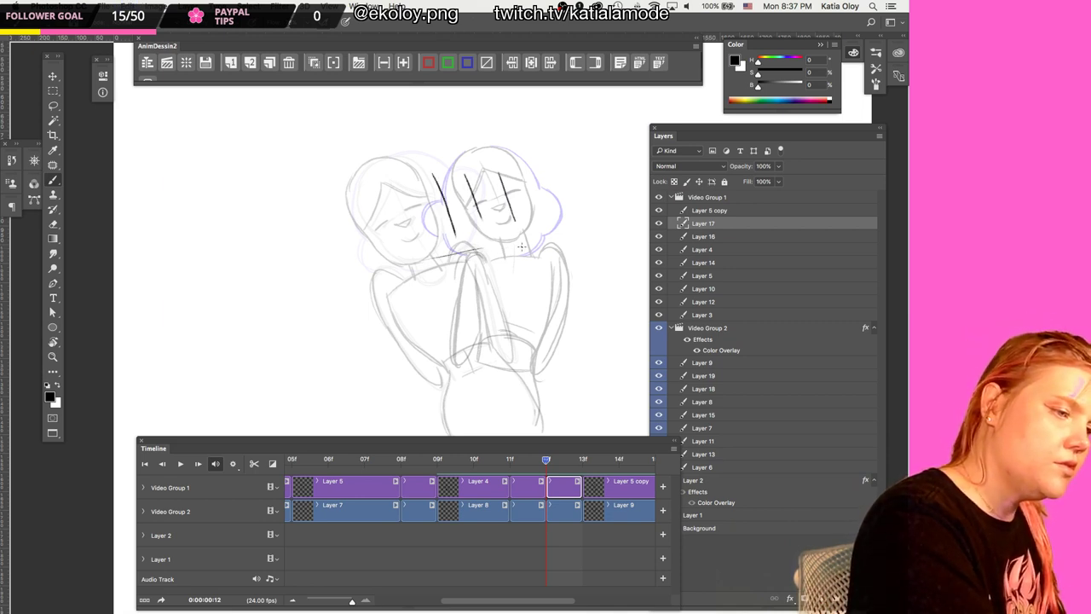
Draw the frame 12 smear's outer head contours, stretched hairline, eye lines, chins and neck strokes spanning both neighbouring poses
mouse_move(366, 167)
mouse_down()
mouse_move(393, 236)
mouse_move(387, 224)
mouse_move(423, 253)
mouse_up()
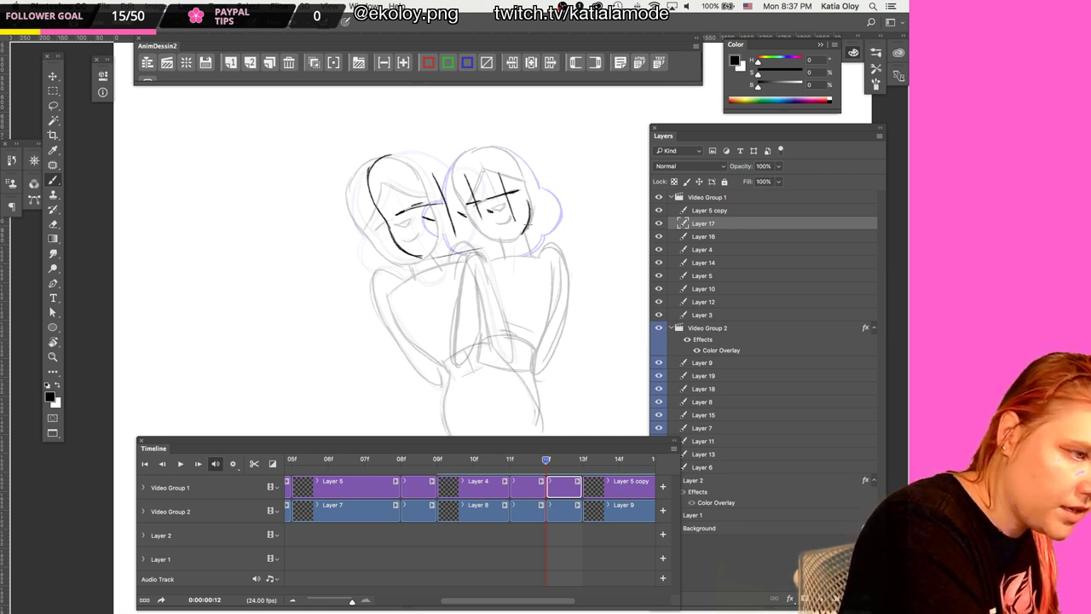
drag(528, 224, 519, 236)
mouse_move(502, 151)
mouse_down()
mouse_move(526, 200)
mouse_move(510, 213)
mouse_up()
key(e)
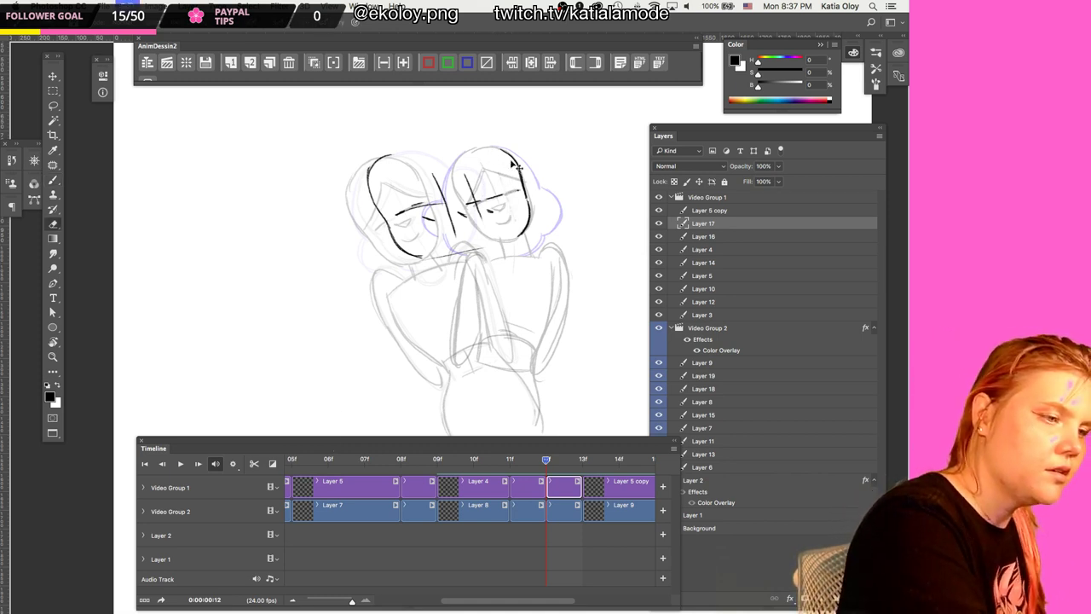
key(ctrl+z)
key(b)
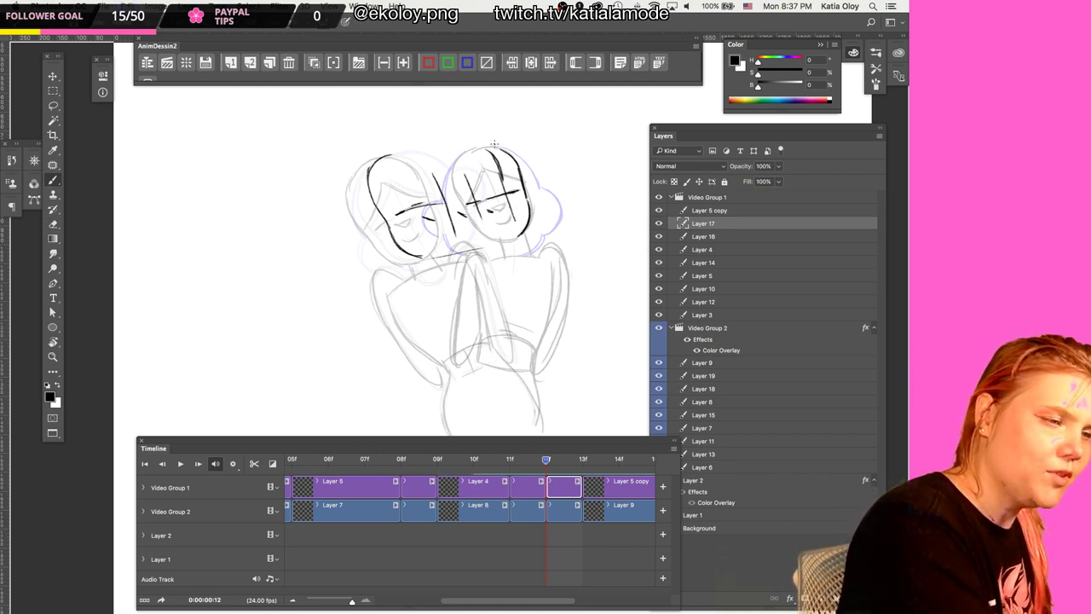
drag(469, 163, 515, 178)
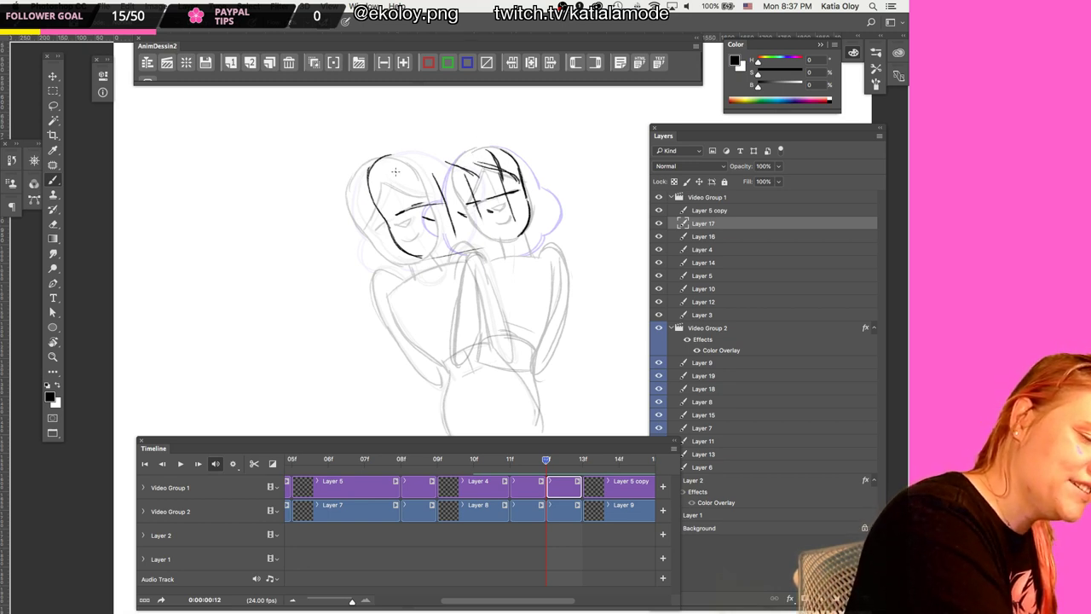
drag(417, 172, 383, 213)
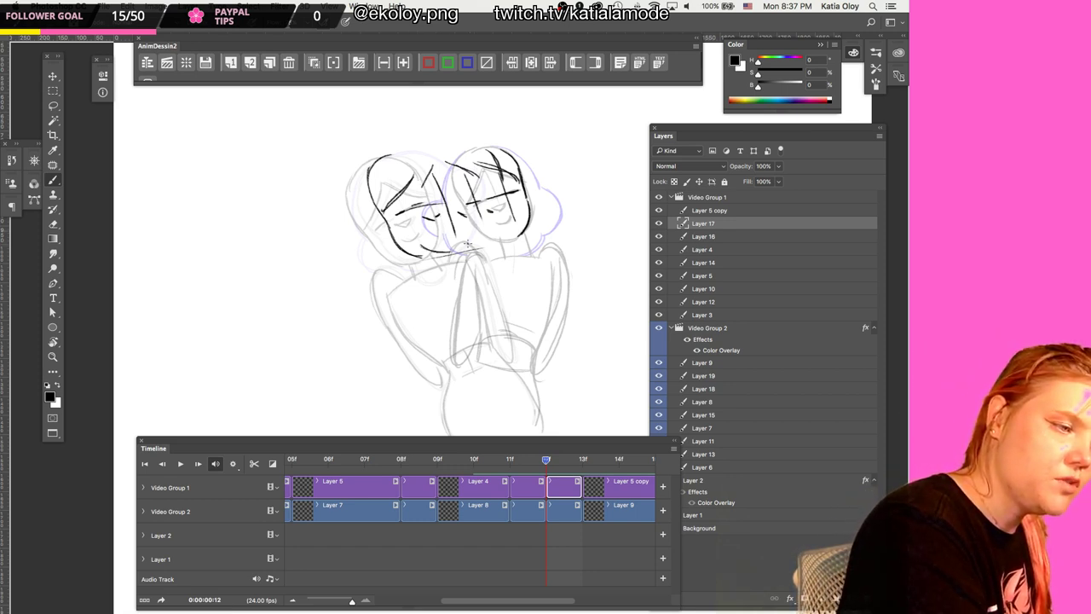
drag(452, 240, 480, 245)
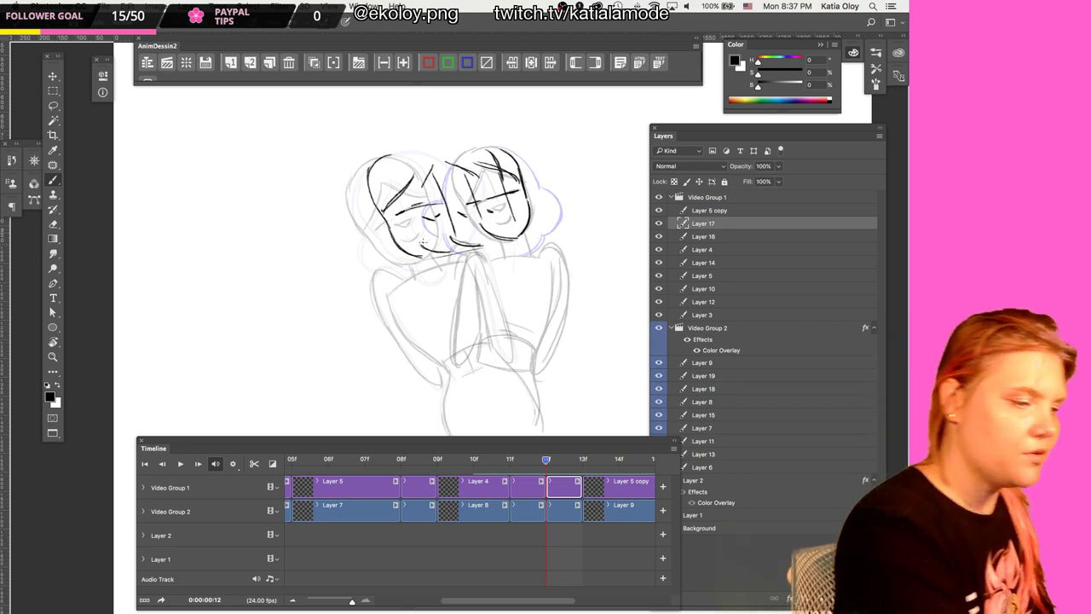
key(super+z)
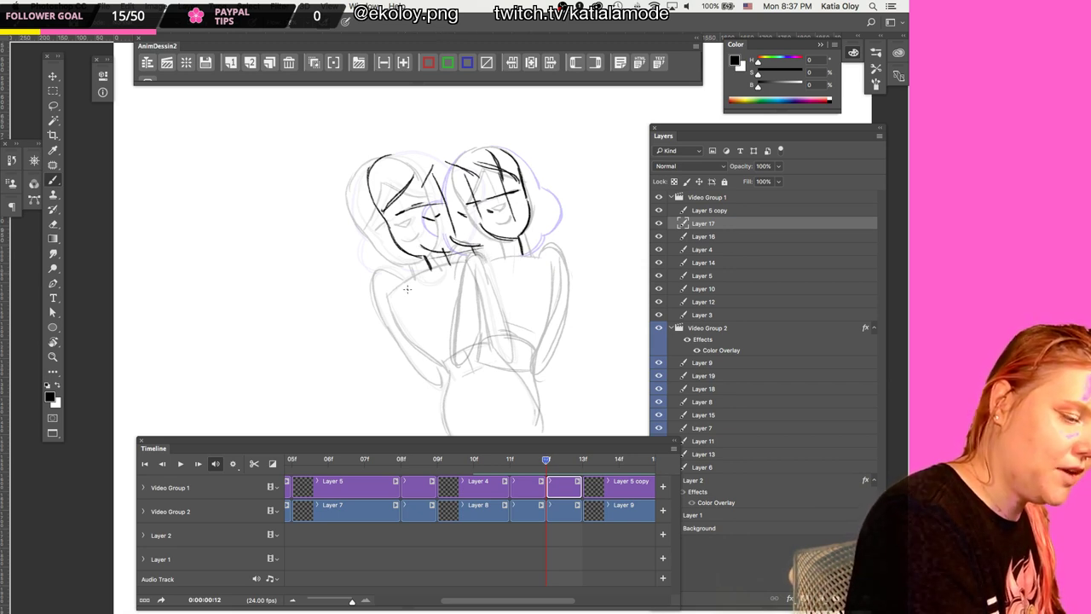
Draw the frame 12 smear's torso sides, with repeated arm strokes along the right-hand pose
drag(423, 347, 452, 380)
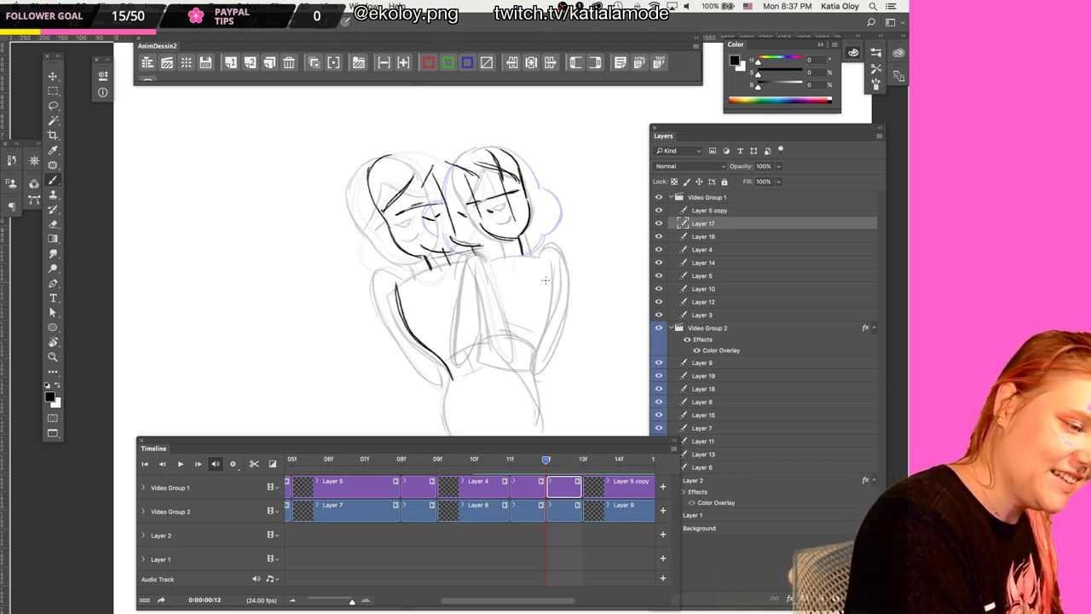
mouse_move(545, 257)
mouse_down()
mouse_move(540, 333)
mouse_move(544, 262)
mouse_move(532, 373)
mouse_up()
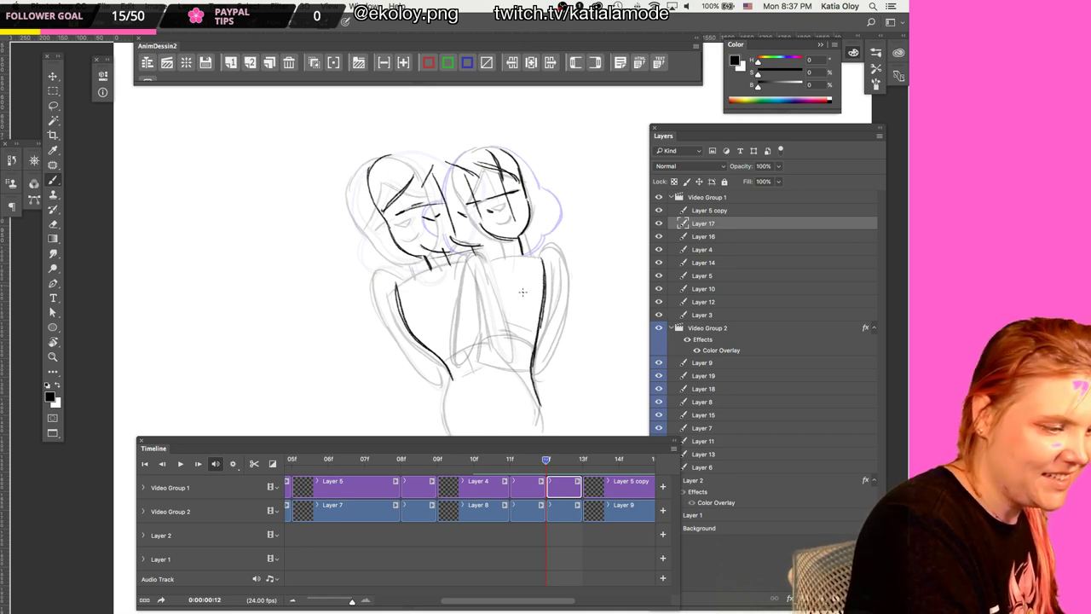
drag(526, 257, 521, 366)
drag(483, 254, 502, 341)
drag(521, 252, 556, 345)
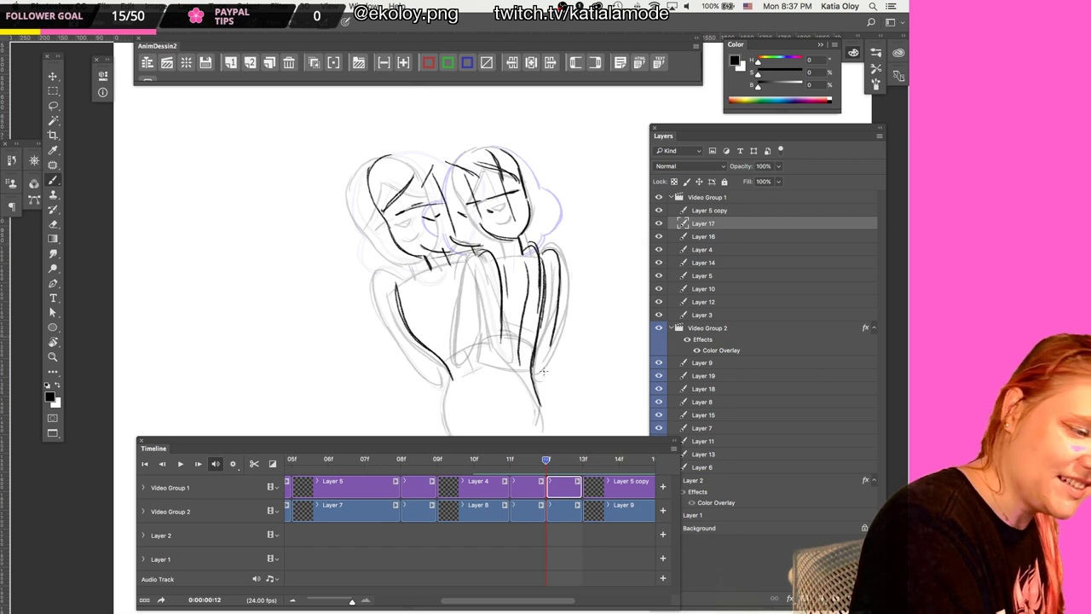
drag(556, 300, 546, 365)
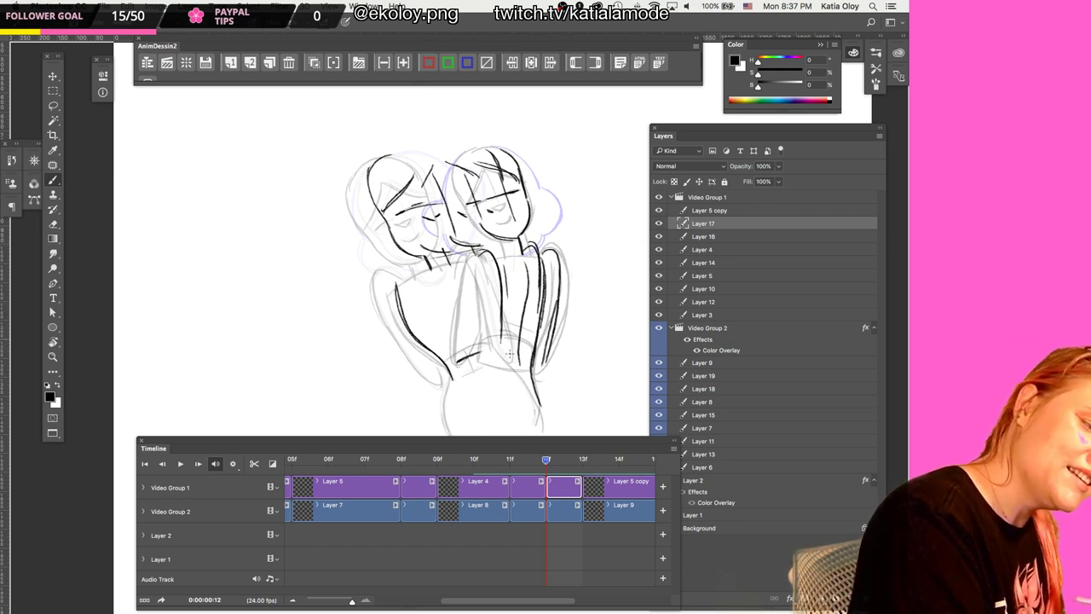
Draw the frame 12 smear's curved waistband, both hip curves and the outer left arm, redoing the first waistband stroke
drag(460, 371, 524, 364)
key(super+alt+z)
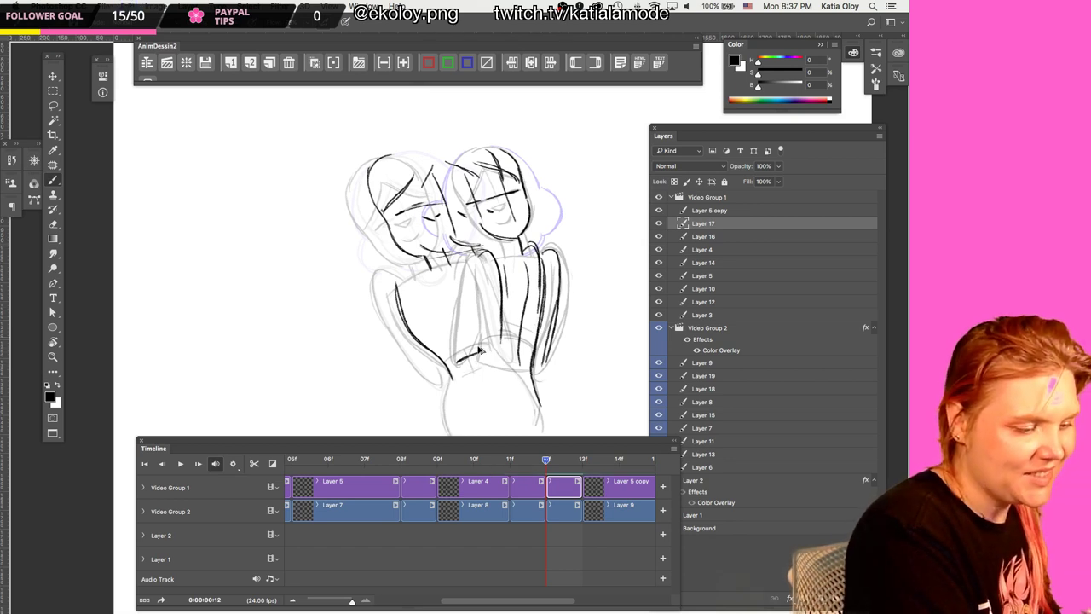
key(super+alt+z)
drag(458, 357, 522, 342)
drag(478, 348, 524, 344)
drag(452, 385, 445, 427)
drag(521, 371, 537, 418)
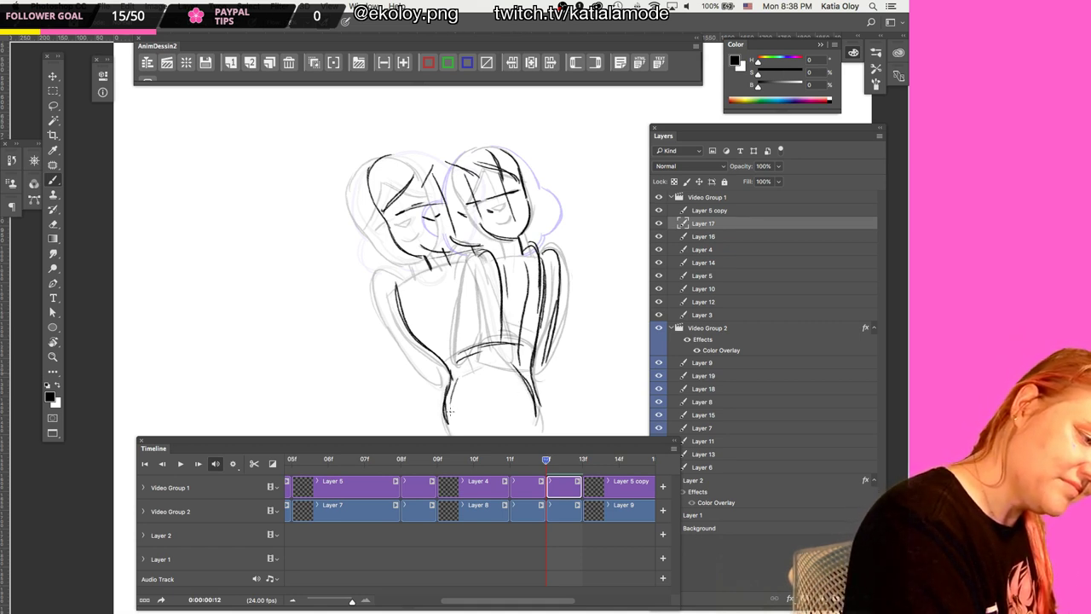
mouse_move(386, 271)
mouse_down()
mouse_move(394, 339)
mouse_move(443, 394)
mouse_up()
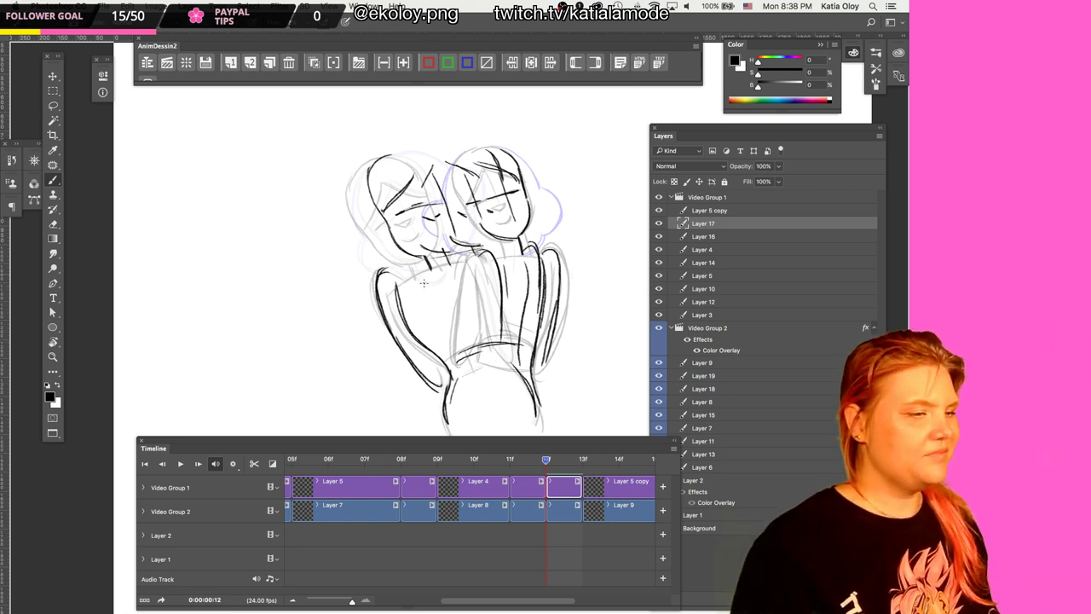
Turn off onion skin and scrub between frames 11 and 12 to review the new body in-betweens
scroll(431, 295, up, 2)
click(313, 63)
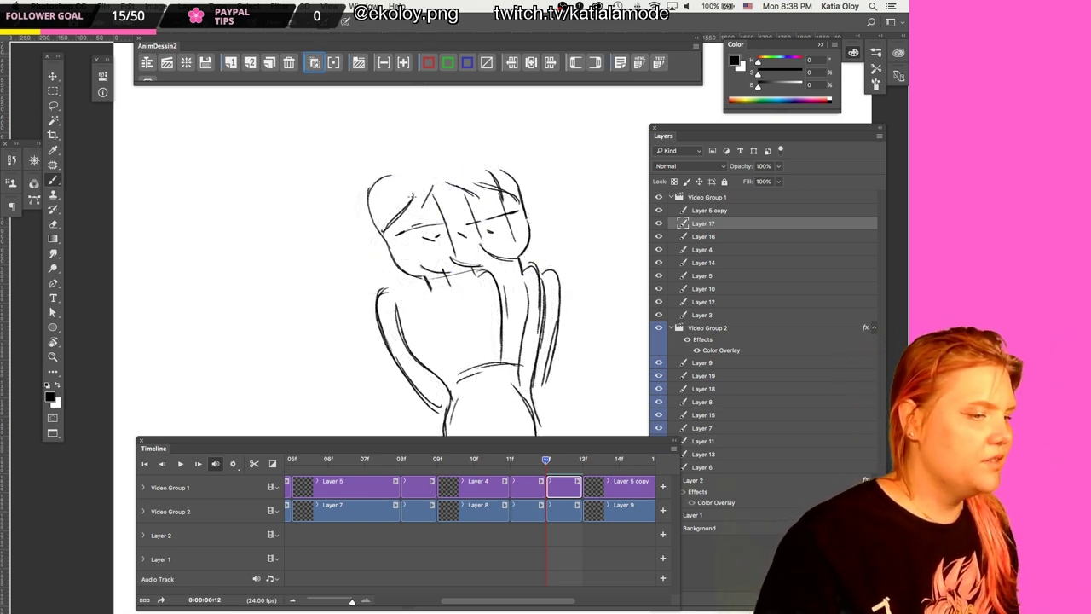
key(z)
drag(542, 313, 526, 313)
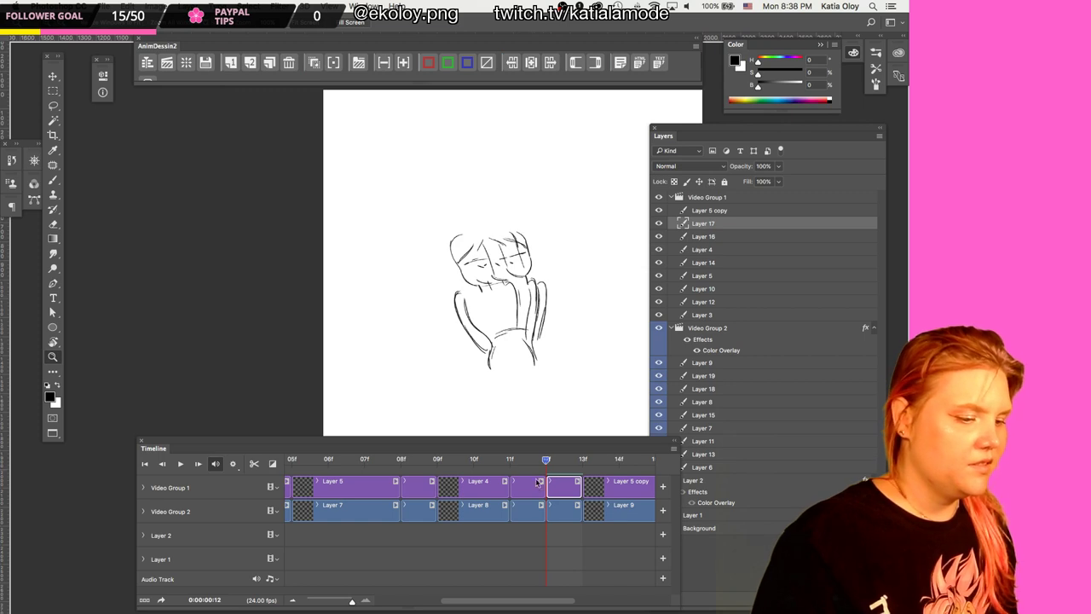
click(517, 460)
drag(520, 461, 558, 458)
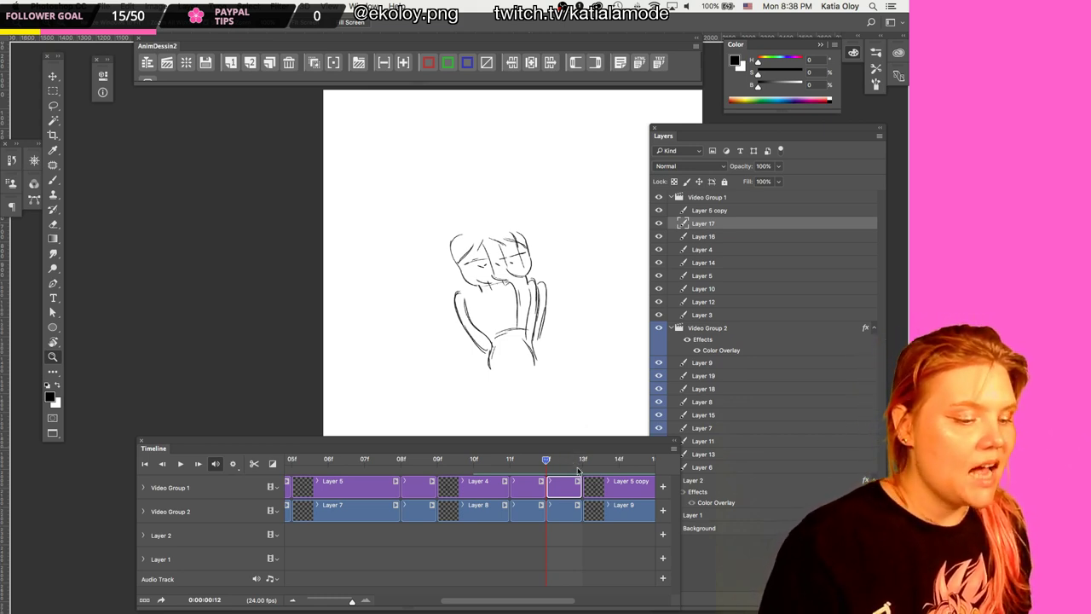
mouse_move(547, 463)
mouse_down()
mouse_move(510, 460)
mouse_move(550, 461)
mouse_up()
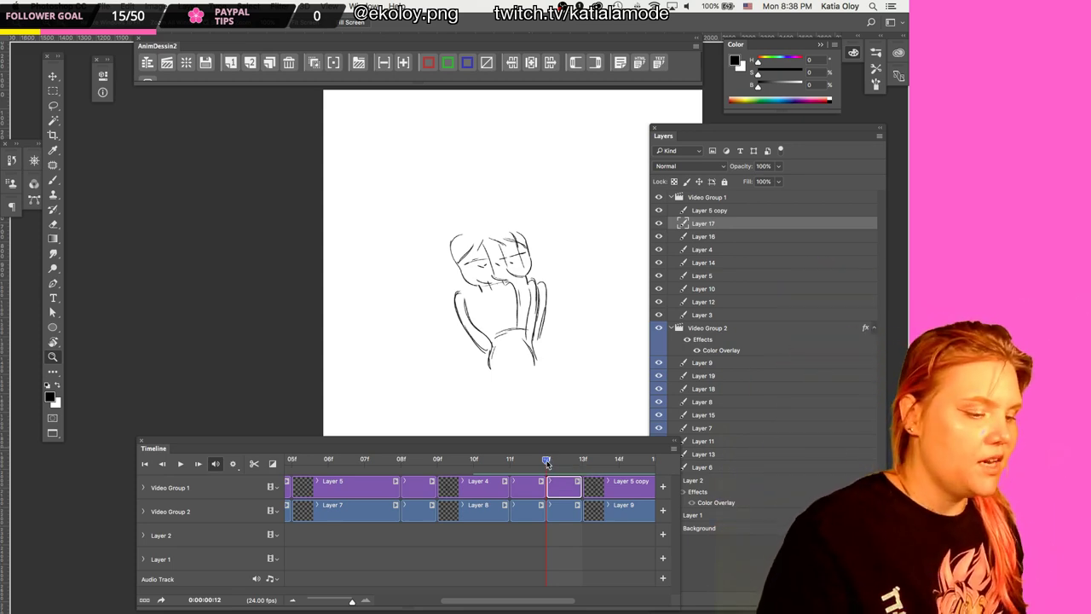
drag(546, 460, 510, 461)
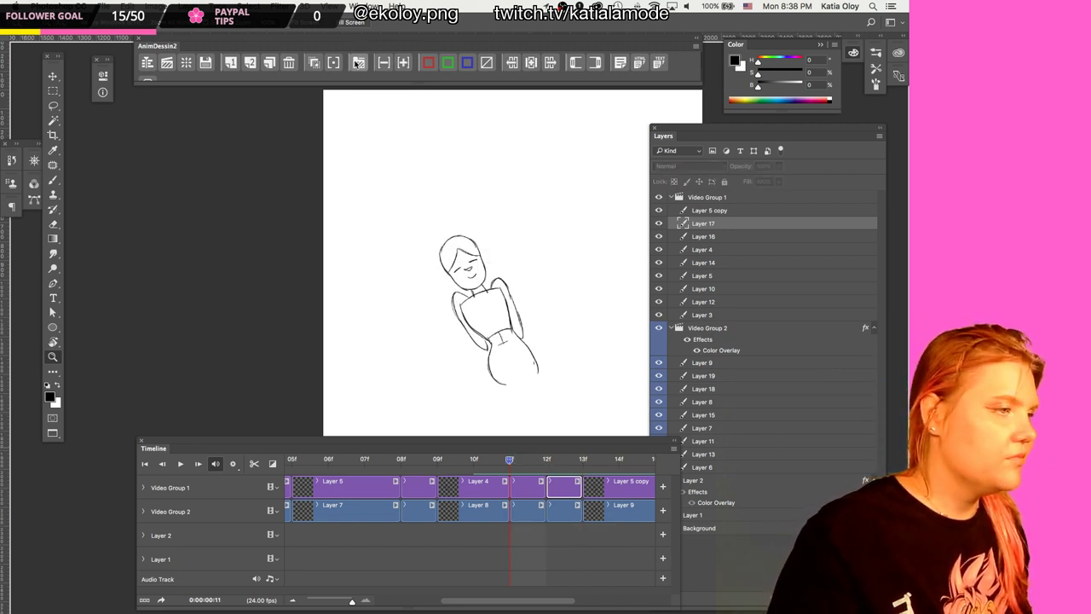
Turn onion skin back on and draw the frame 11 hair outline with its side curls on the Video Group 2 clip
click(313, 63)
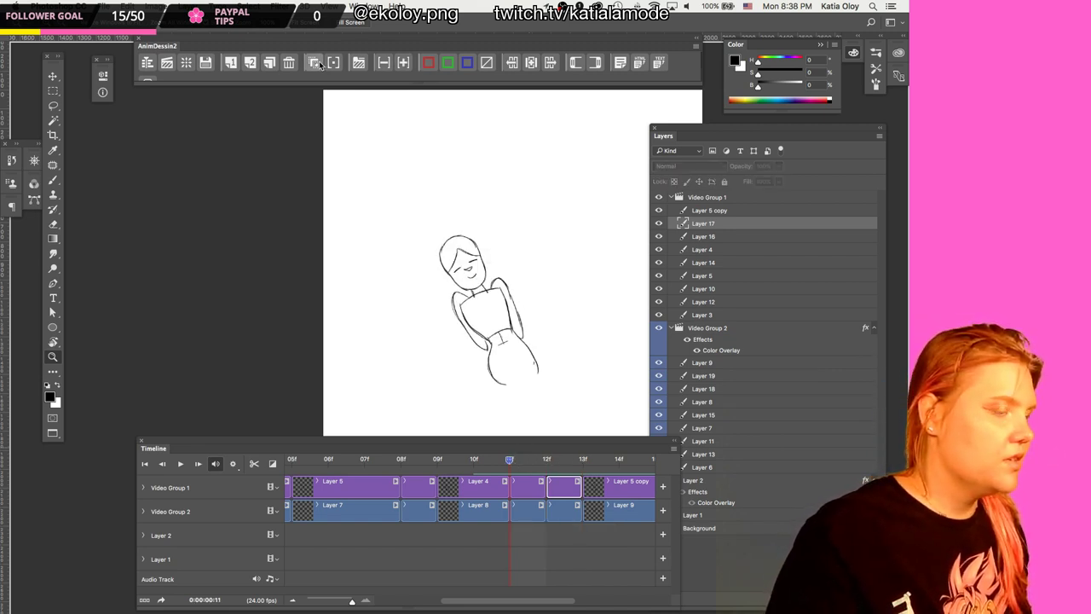
click(533, 509)
click(498, 329)
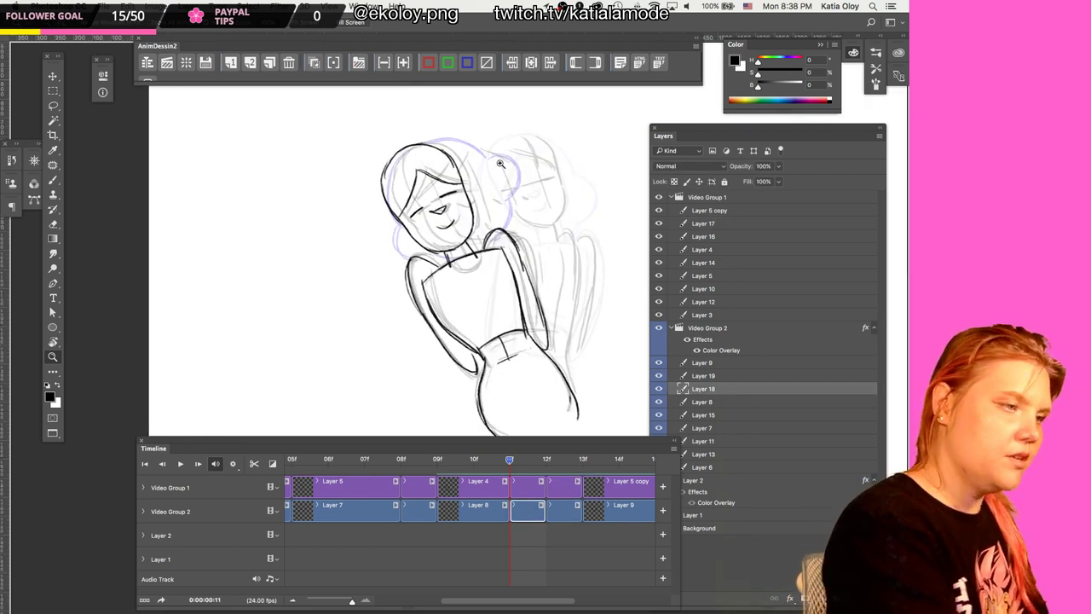
key(b)
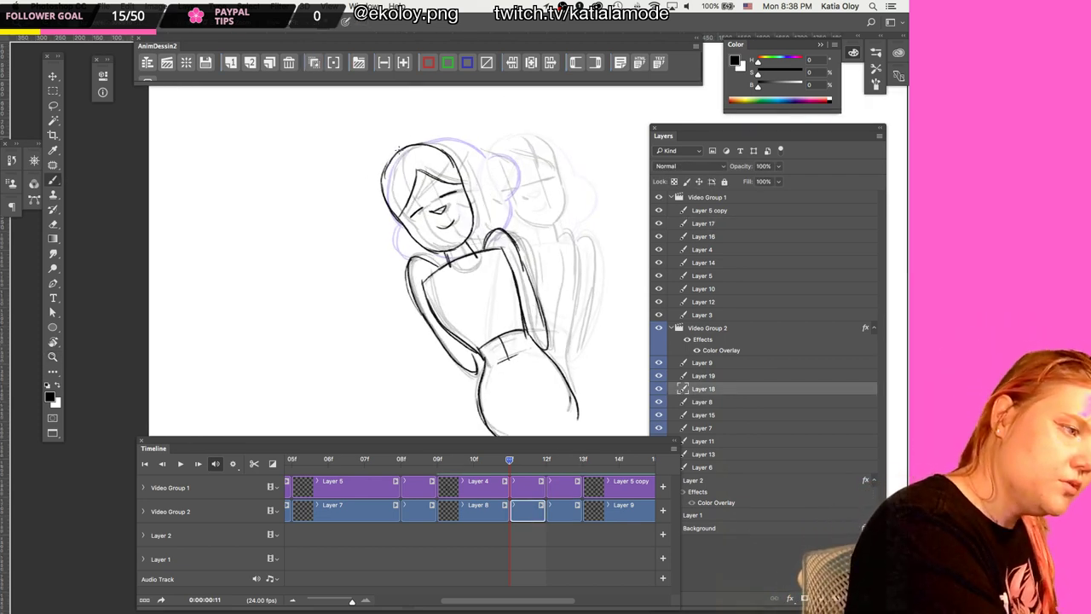
drag(398, 150, 385, 220)
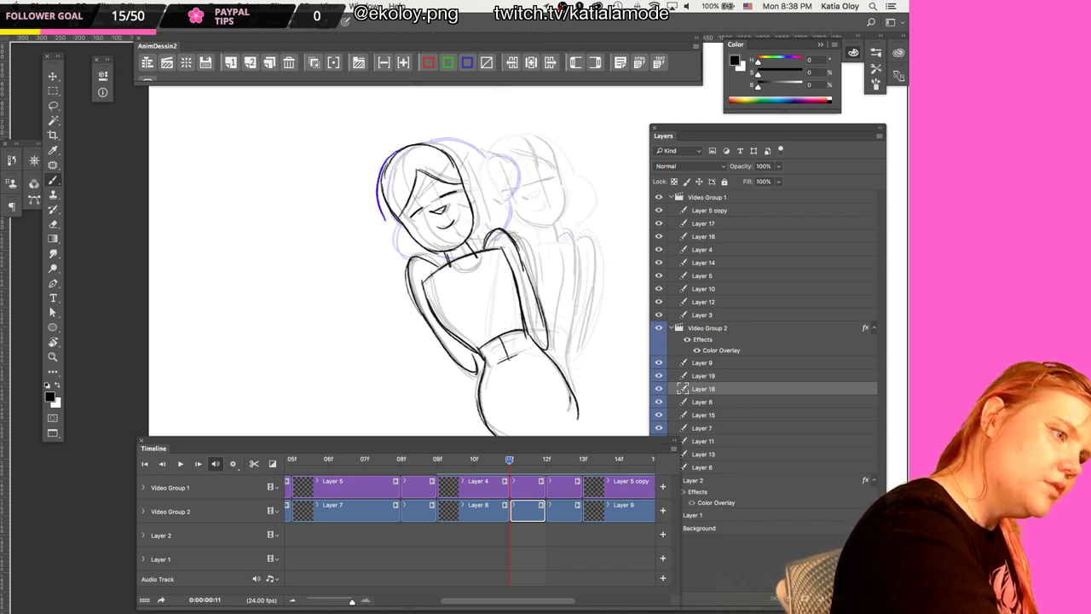
drag(442, 144, 477, 168)
drag(385, 226, 409, 266)
mouse_move(481, 169)
mouse_down()
mouse_move(515, 196)
mouse_move(492, 244)
mouse_up()
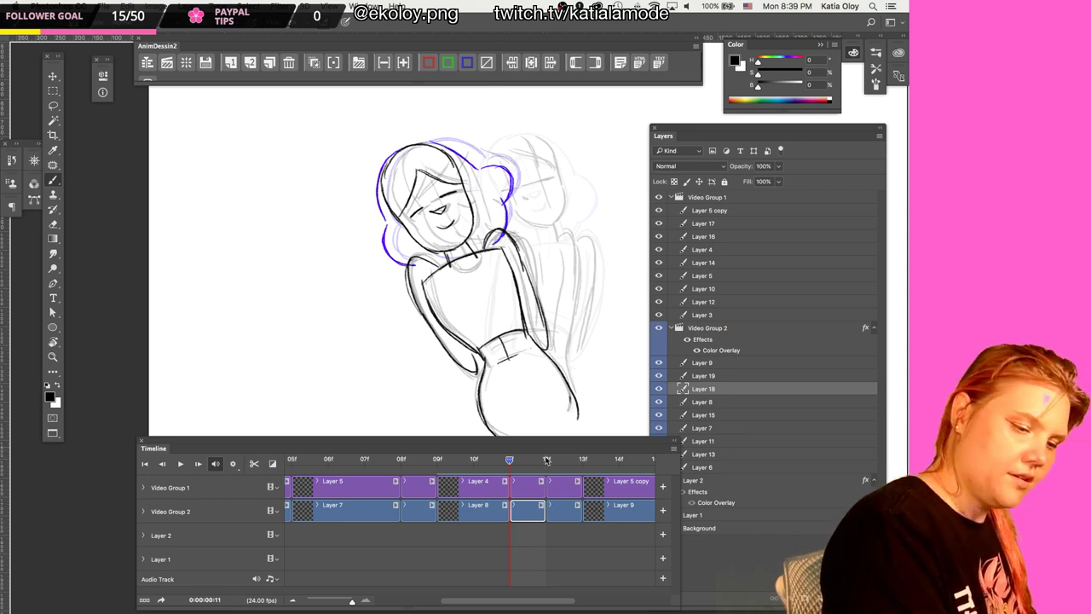
On the frame 12 hair clip, draw the left hair contour, a trailing round curl and the crown curve over the smeared head
click(547, 461)
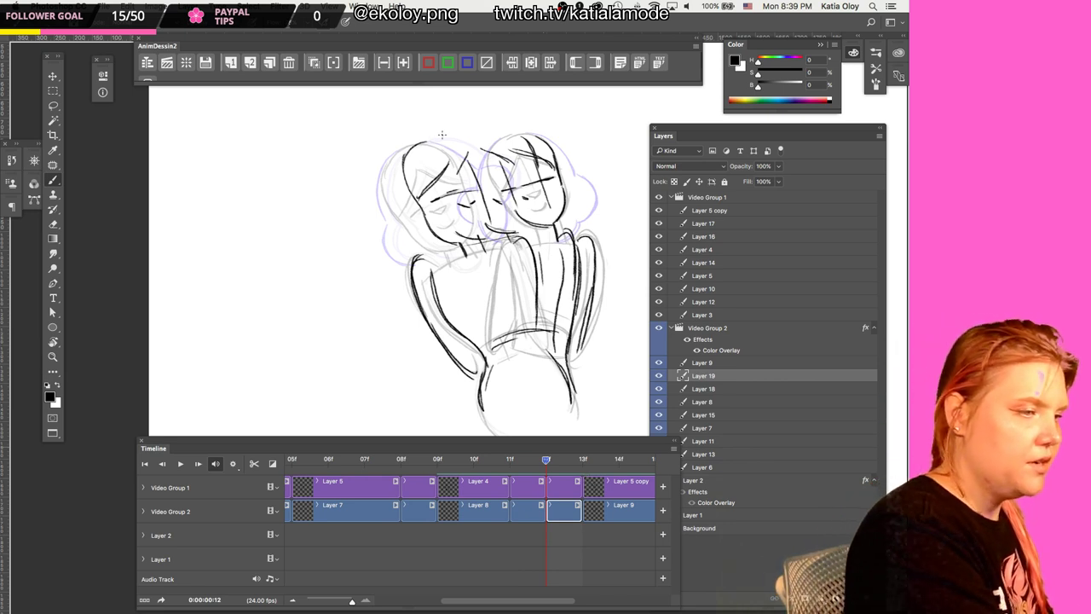
drag(407, 141, 383, 213)
drag(390, 169, 373, 261)
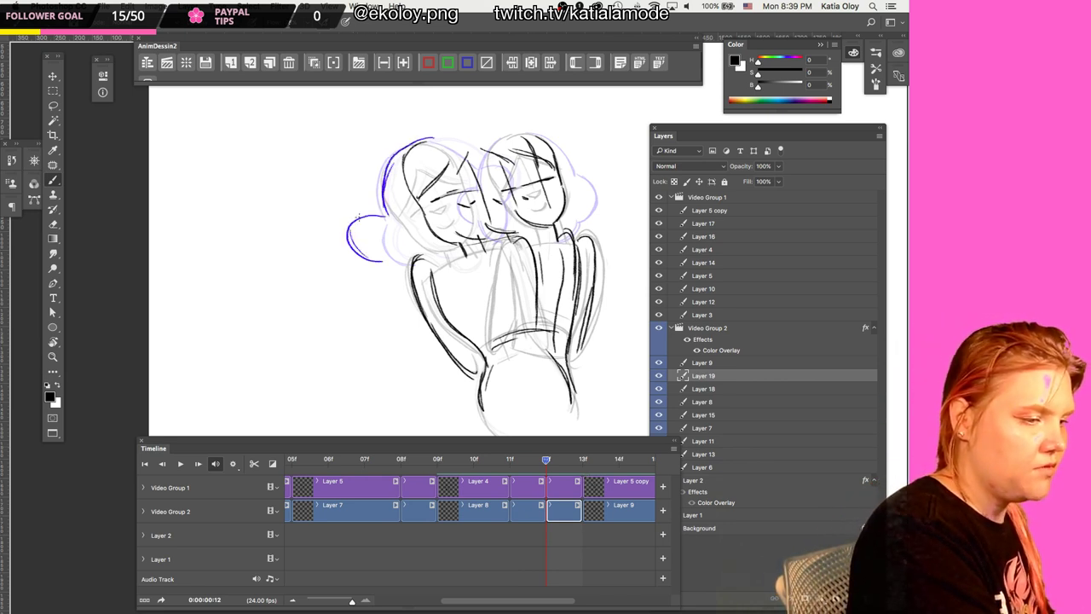
mouse_move(362, 213)
mouse_down()
mouse_move(380, 260)
mouse_move(412, 271)
mouse_up()
mouse_move(444, 137)
mouse_down()
mouse_move(406, 175)
mouse_move(412, 218)
mouse_up()
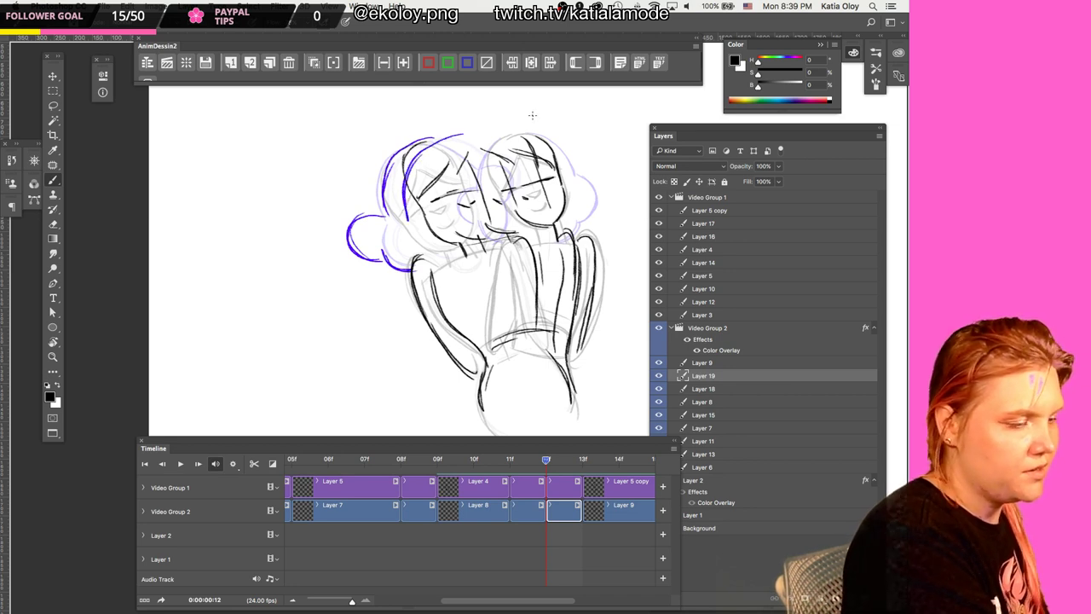
key(super+z)
mouse_move(457, 133)
mouse_down()
mouse_move(425, 137)
mouse_move(394, 165)
mouse_up()
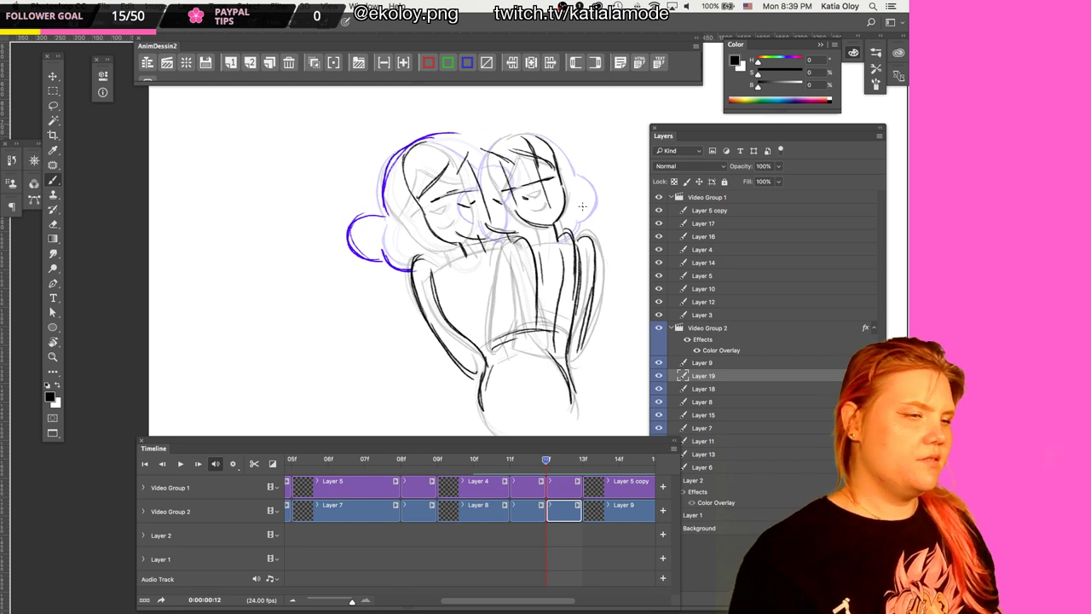
Turn off onion skin and play the animation from the start to review the smear in-between
click(314, 63)
key(z)
alt+click(485, 319)
alt+click(484, 319)
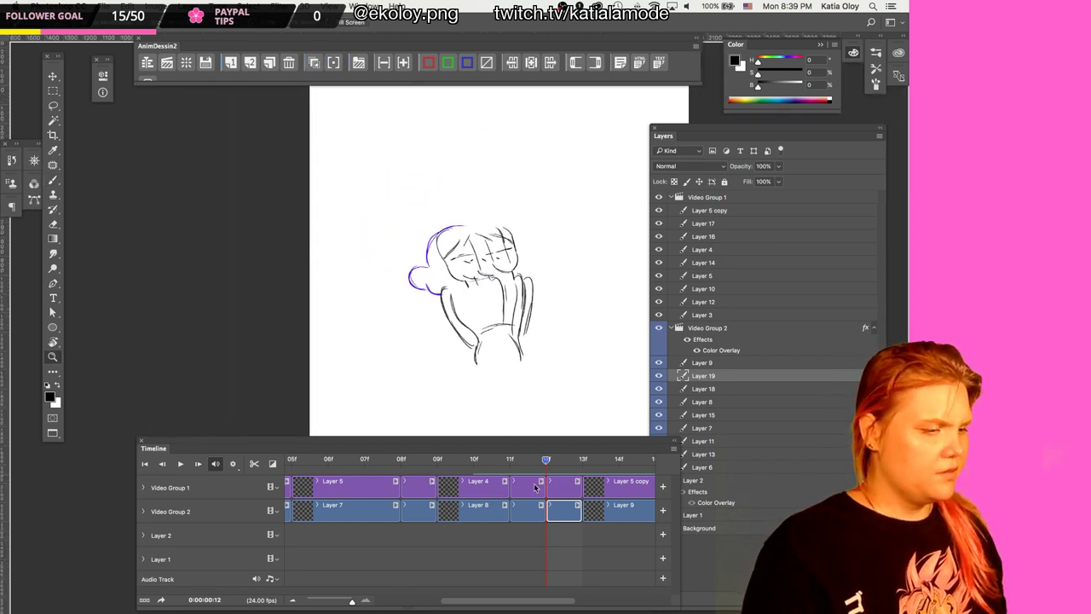
drag(545, 459, 271, 463)
key(space)
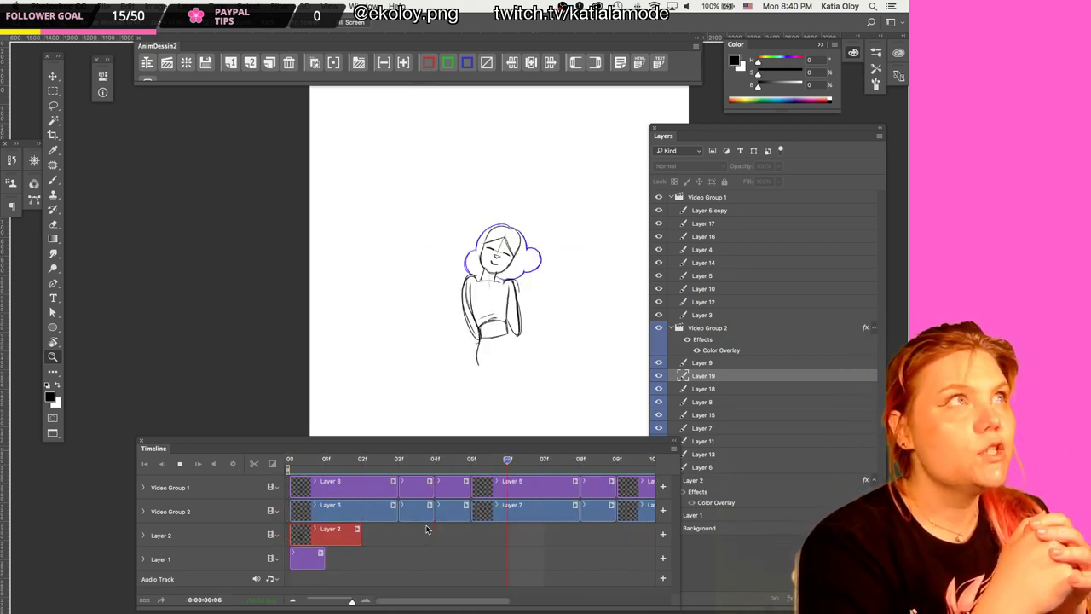
key(space)
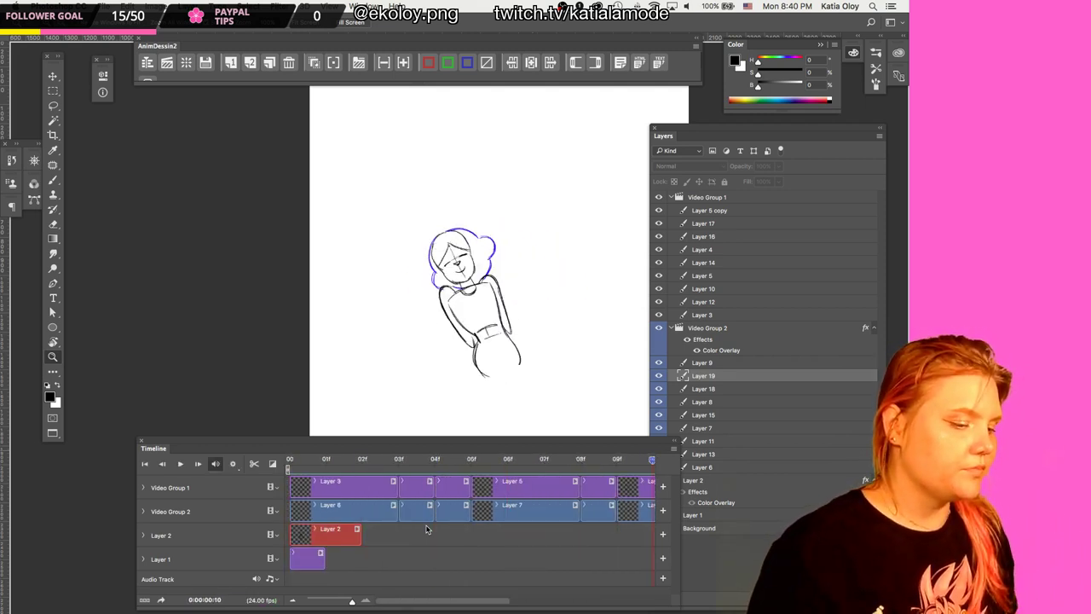
Return to frame 12 and clear the hair drawing on Video Group 2 and the body smear drawing on Video Group 1
scroll(427, 529, right, 5)
scroll(423, 494, left, 4)
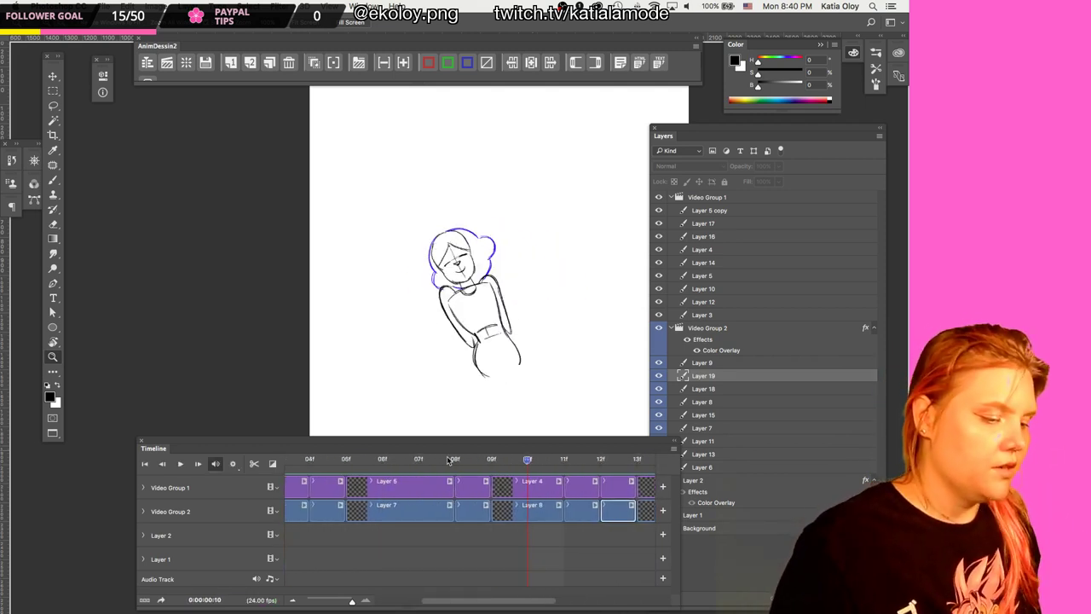
drag(448, 460, 598, 471)
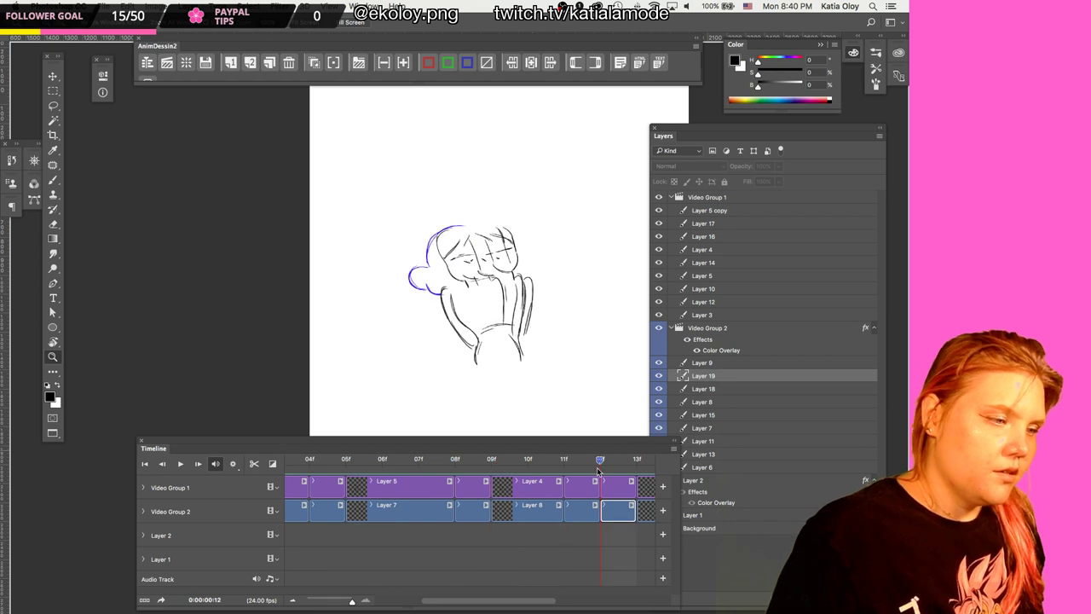
scroll(601, 470, right, 3)
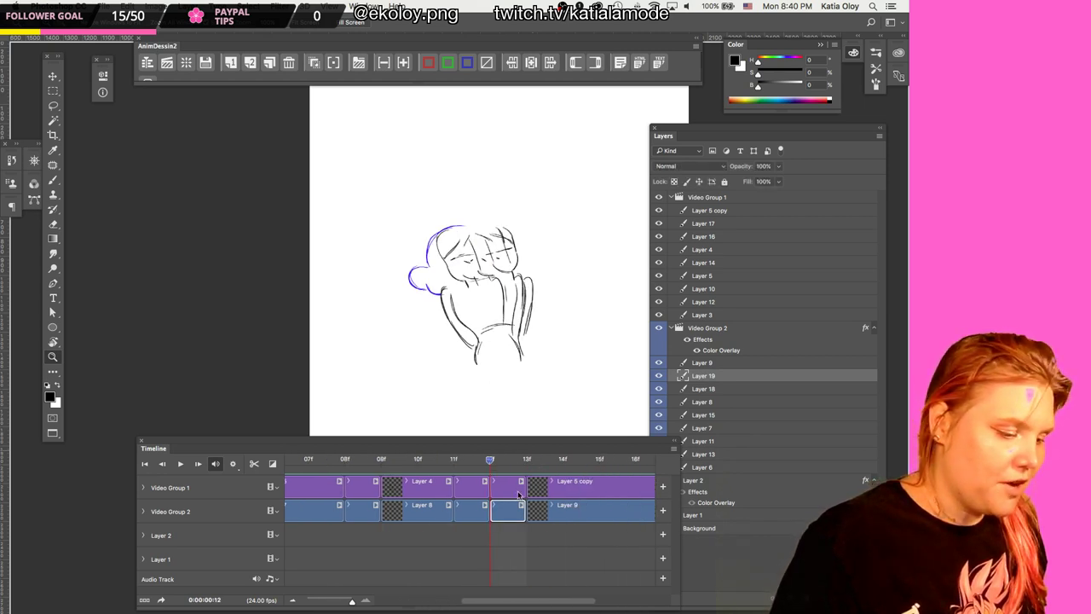
key(super+a)
key(BackSpace)
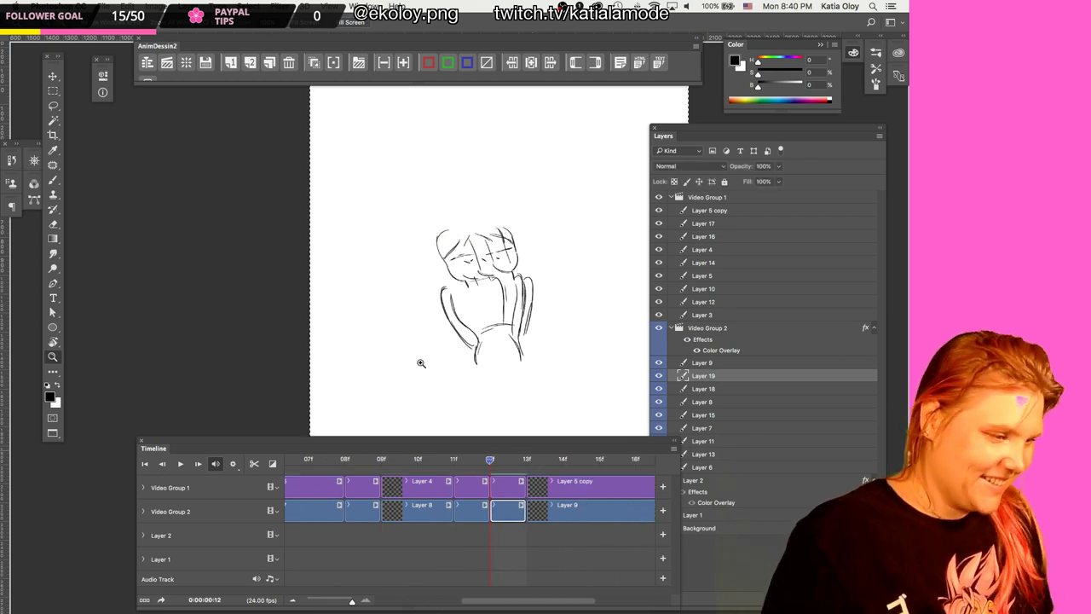
key(m)
click(252, 346)
click(491, 488)
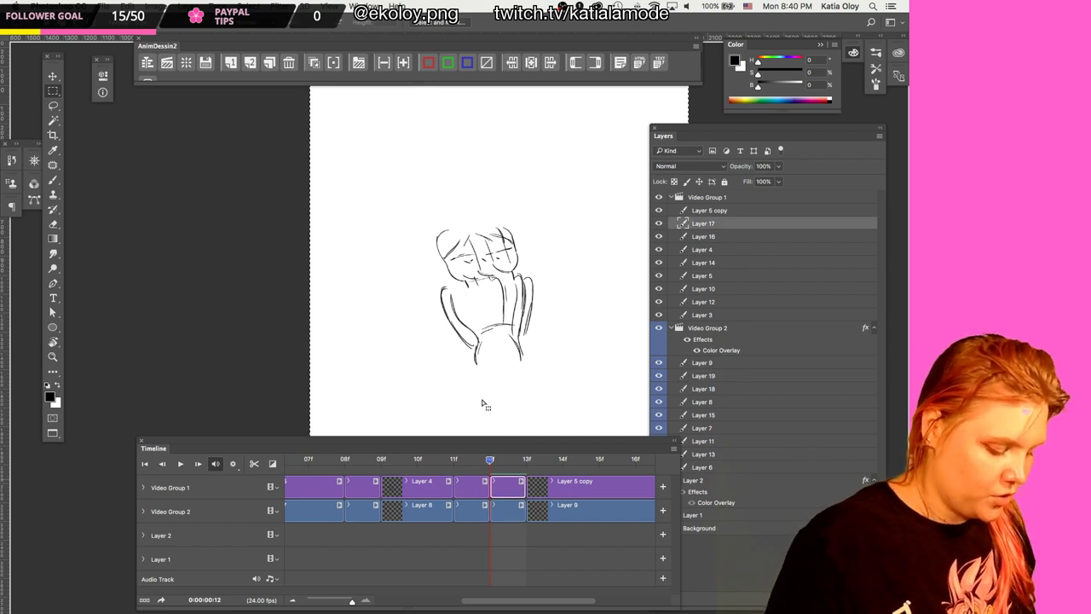
key(Delete)
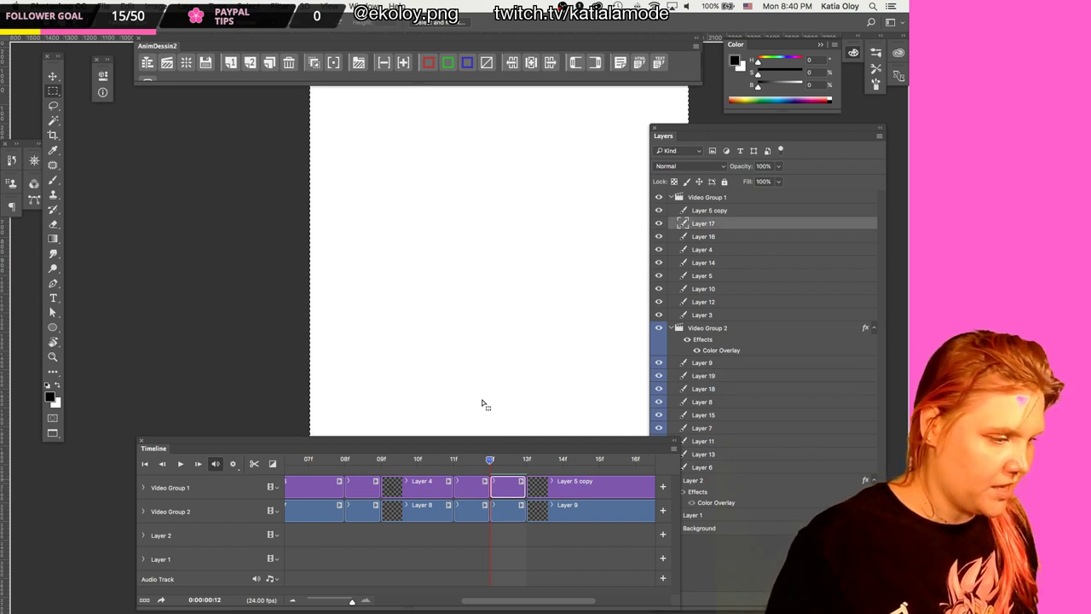
Turn onion skin back on, compare frames 10 to 12, and select the emptied frame 12 clip in Video Group 1
click(314, 63)
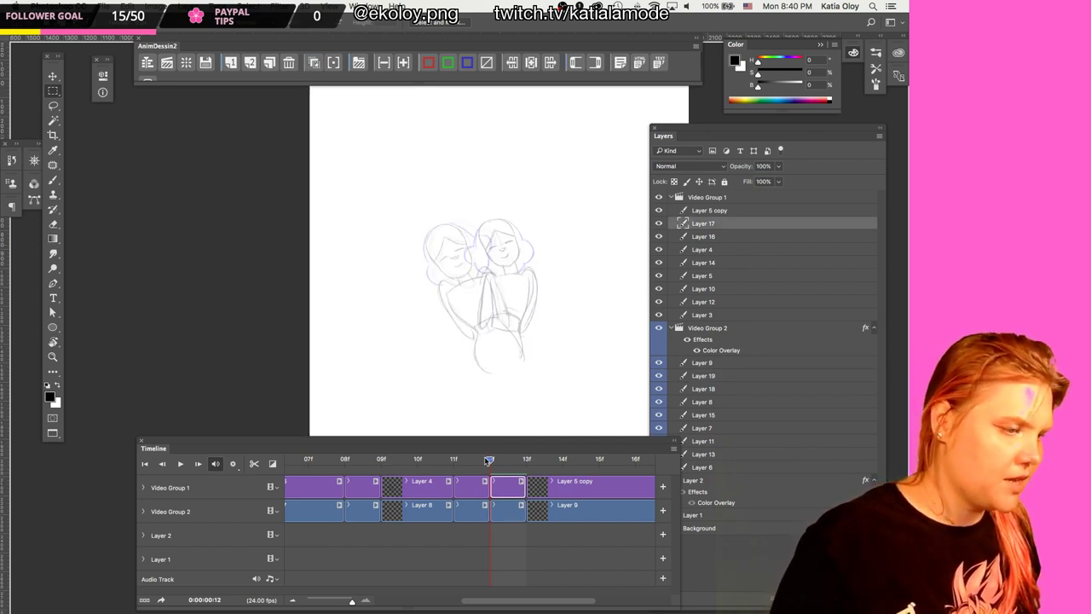
click(418, 459)
mouse_move(418, 458)
mouse_down()
mouse_move(499, 459)
mouse_move(396, 459)
mouse_move(489, 464)
mouse_move(453, 463)
mouse_up()
click(478, 493)
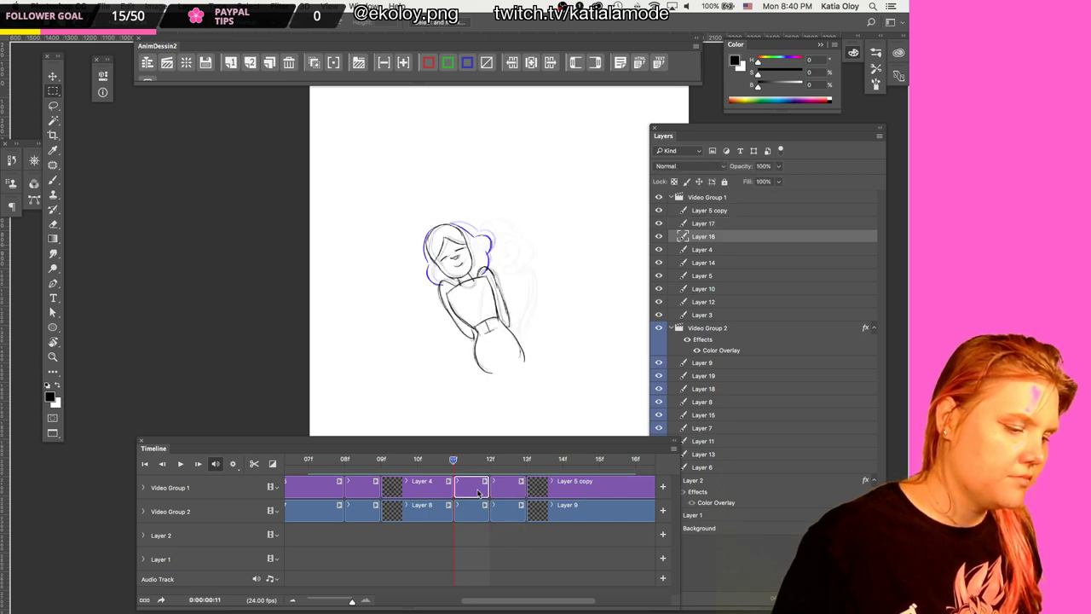
click(492, 468)
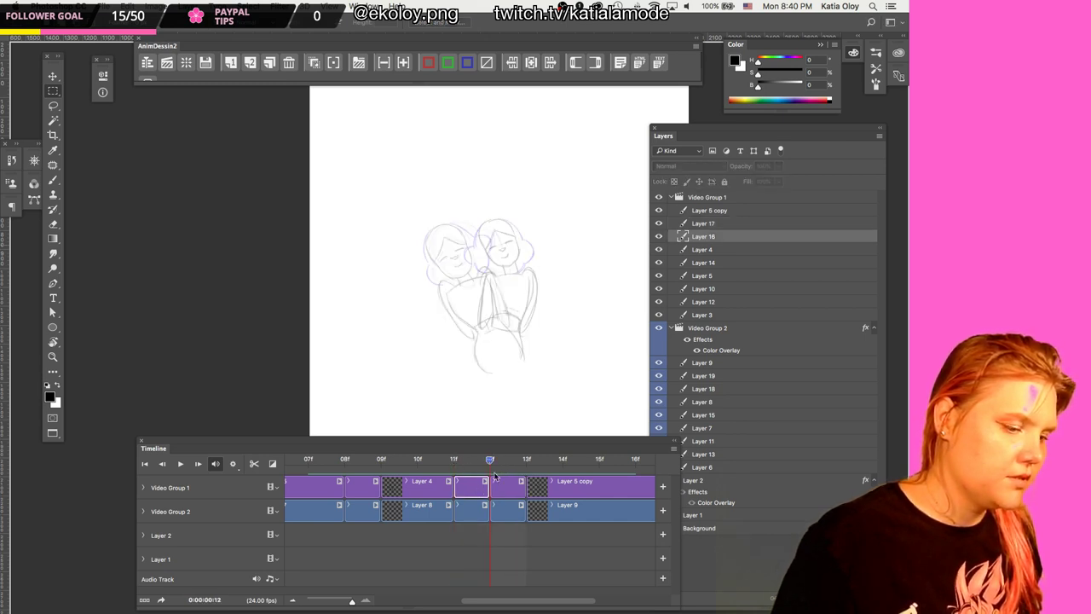
click(499, 483)
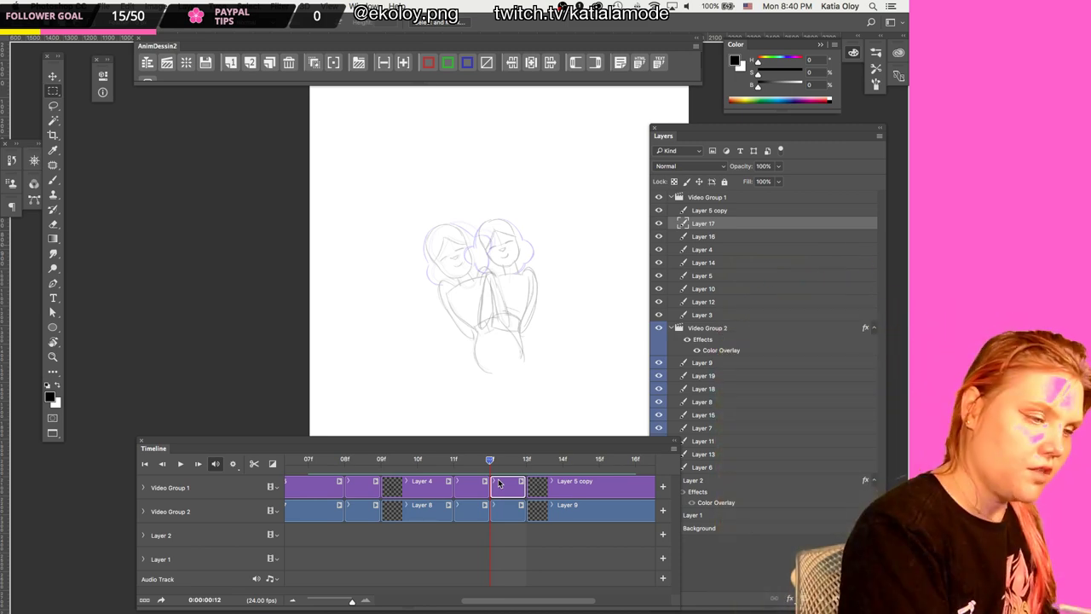
Brush a closed black head outline on frame 12 over the left onion-skin head, redoing the first stroke
key(z)
drag(481, 266, 523, 229)
key(b)
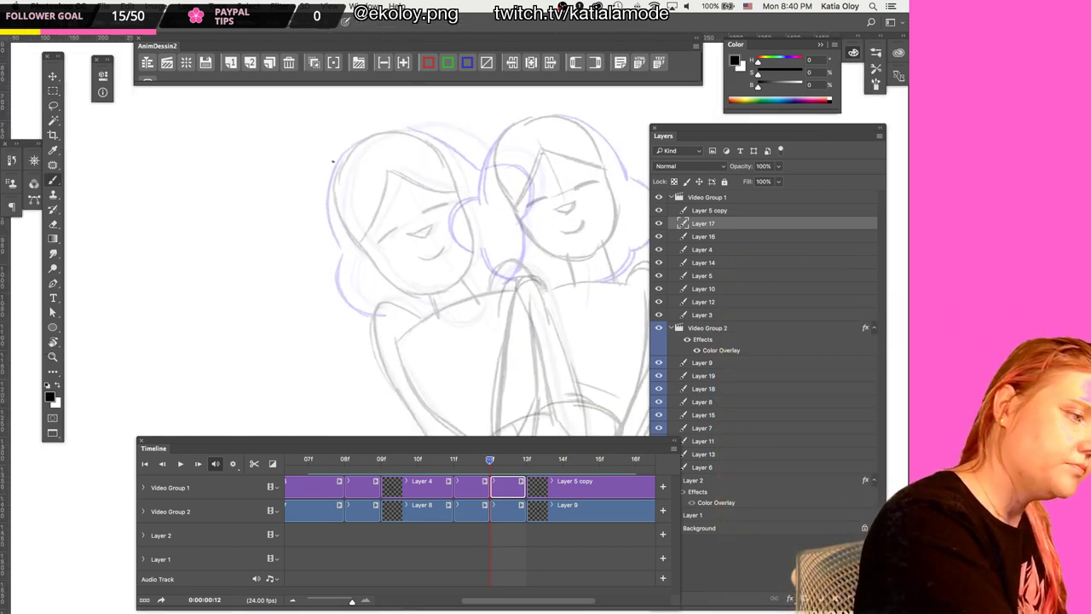
mouse_move(350, 148)
mouse_down()
mouse_move(335, 177)
mouse_move(367, 245)
mouse_up()
key(super+z)
mouse_move(353, 145)
mouse_down()
mouse_move(341, 153)
mouse_move(365, 251)
mouse_move(417, 294)
mouse_up()
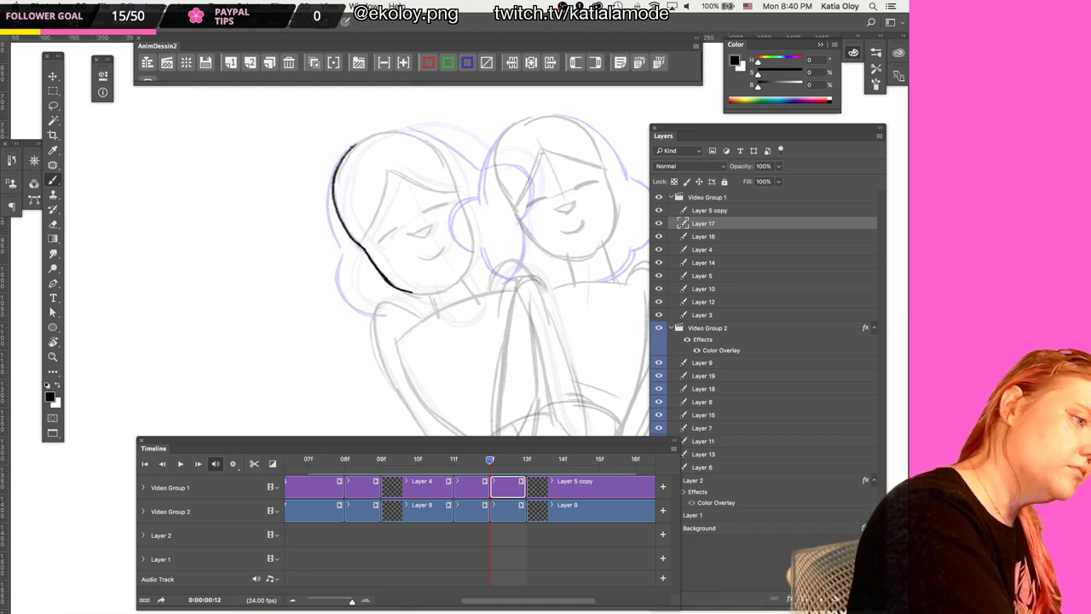
drag(380, 132, 343, 158)
mouse_move(390, 128)
mouse_down()
mouse_move(442, 159)
mouse_move(476, 264)
mouse_up()
drag(408, 291, 475, 256)
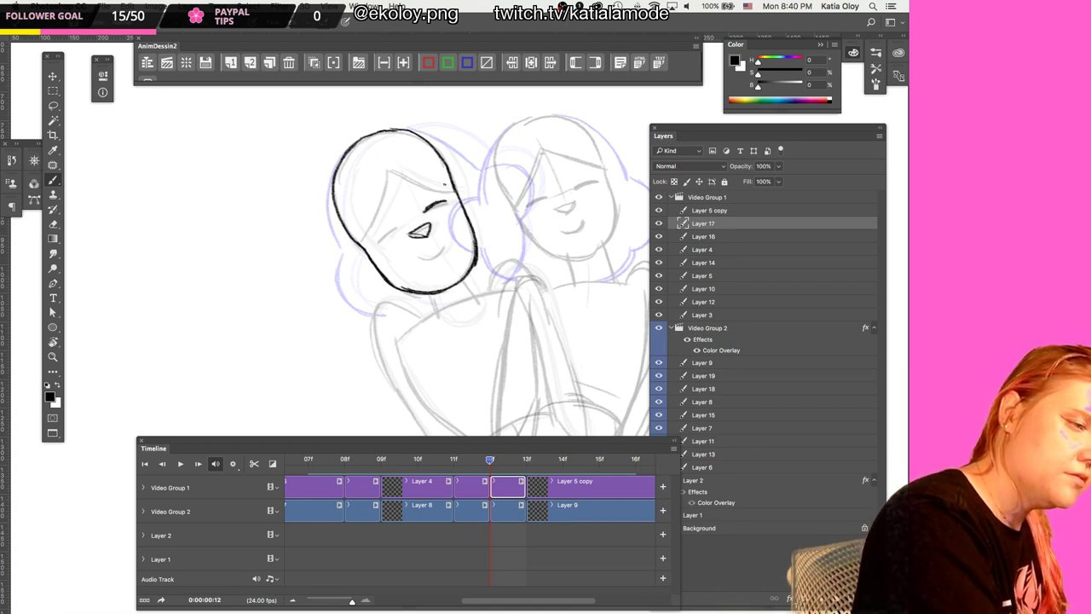
Ink the remaining closed eye and the smile on the left figure's face, and clean up the jaw outline near the chin
drag(380, 240, 399, 228)
key(e)
mouse_move(474, 271)
mouse_down()
mouse_move(467, 194)
mouse_move(460, 281)
mouse_up()
key(b)
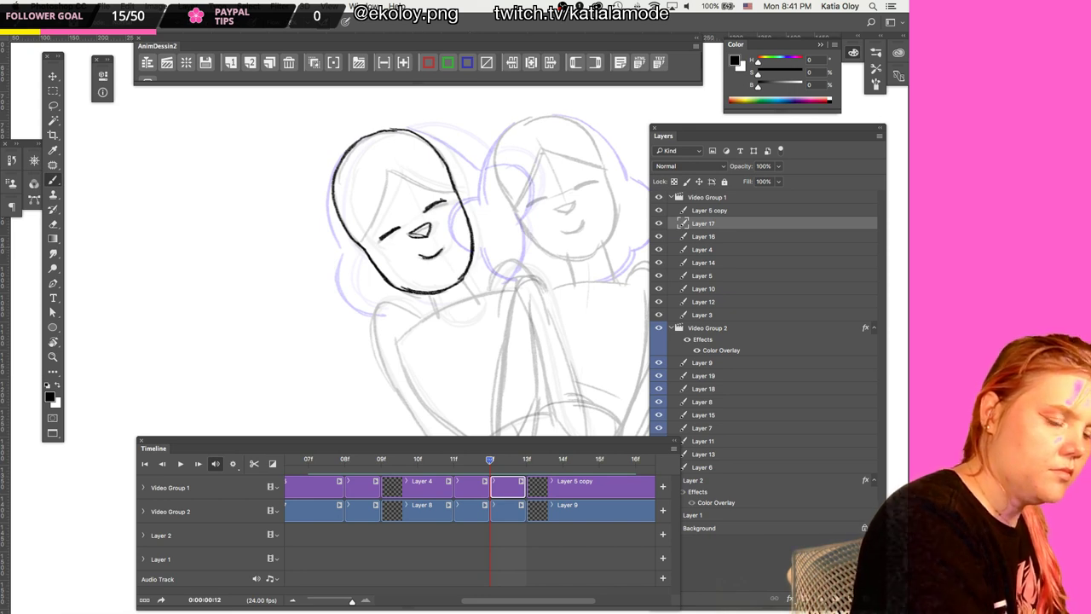
Ink the left figure's neck, shoulders, raised arm and near torso edge over the rough sketch
drag(464, 279, 475, 301)
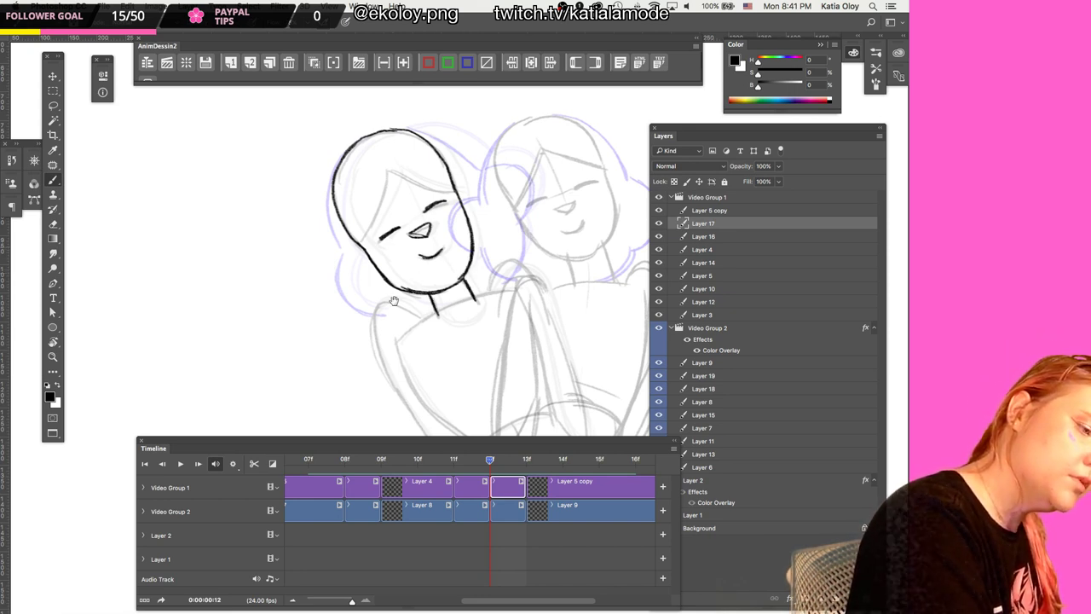
mouse_move(394, 301)
mouse_down()
mouse_move(336, 201)
mouse_move(352, 293)
mouse_up()
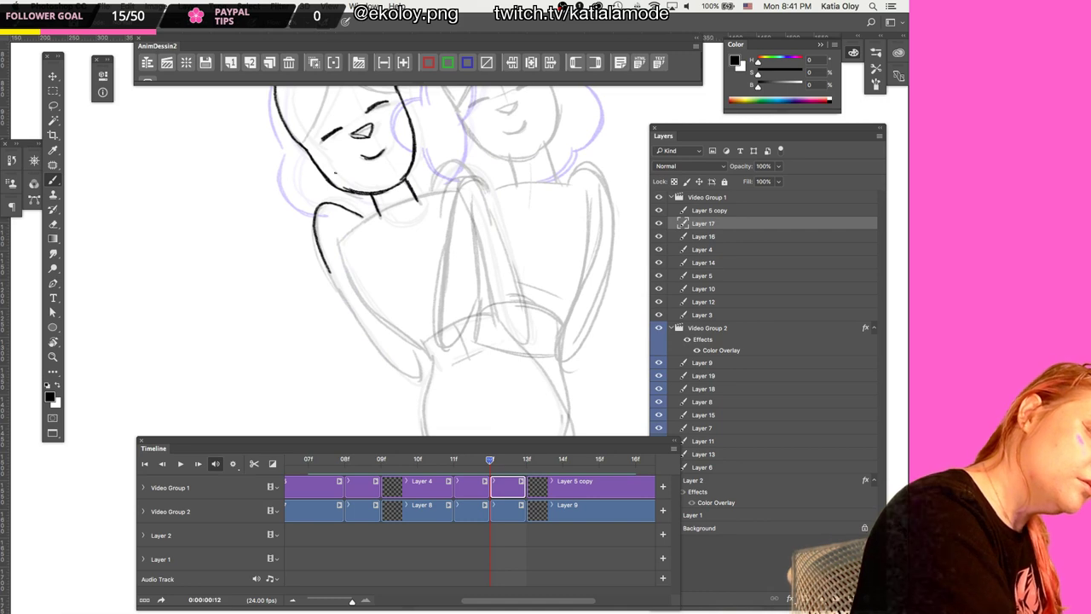
mouse_move(435, 189)
mouse_down()
mouse_move(479, 182)
mouse_move(527, 339)
mouse_up()
drag(363, 220, 447, 195)
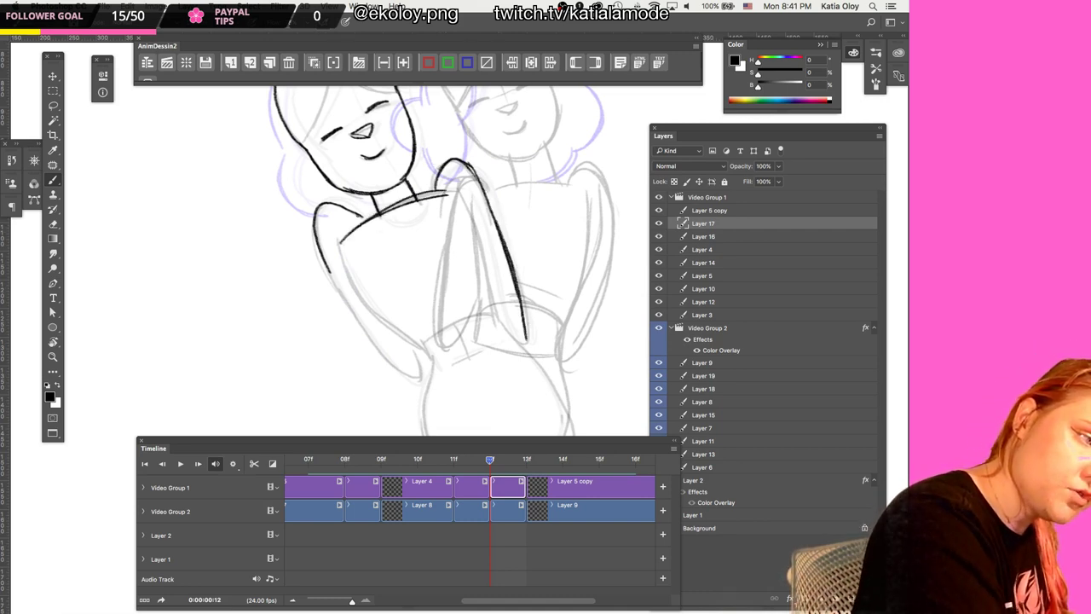
drag(341, 235, 435, 370)
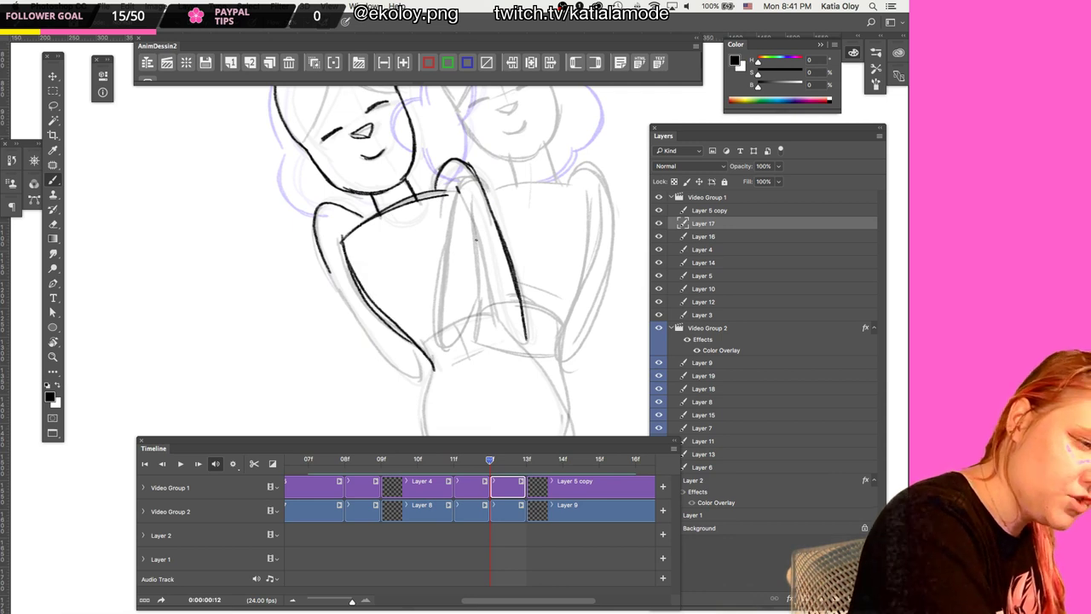
Ink the far side of the torso down through the waist to the hip, erasing and redrawing stray lines
drag(458, 190, 490, 301)
drag(469, 214, 529, 361)
mouse_move(511, 298)
mouse_down()
mouse_move(491, 247)
mouse_move(543, 370)
mouse_up()
drag(526, 313, 542, 367)
key(e)
mouse_move(476, 247)
mouse_down()
mouse_move(543, 368)
mouse_move(520, 295)
mouse_move(540, 339)
mouse_up()
key(b)
drag(506, 285, 542, 370)
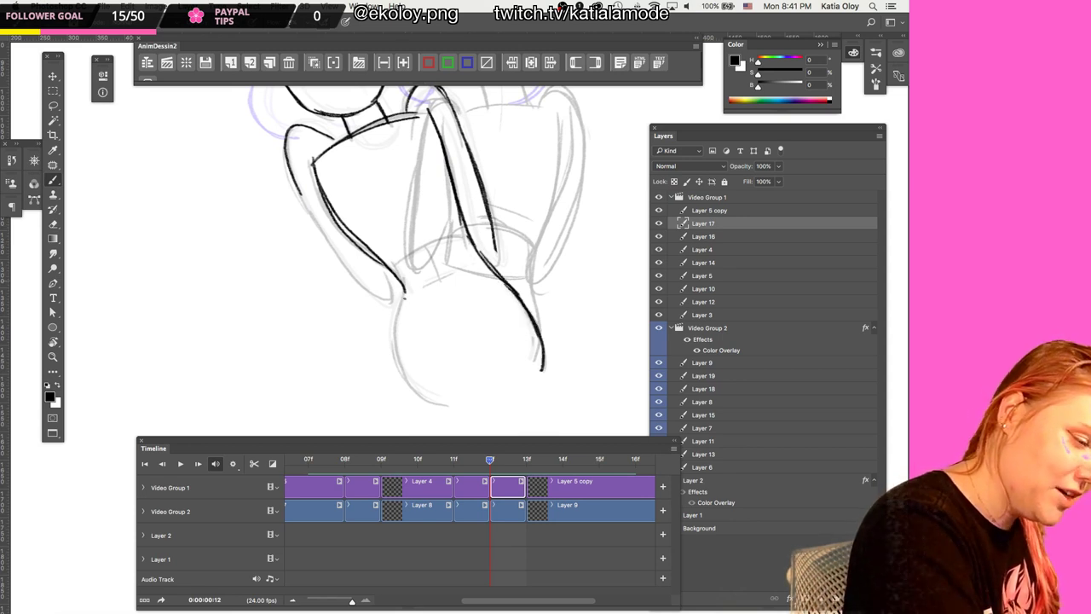
Redraw the near hip as one clean curve and close the outline of the near arm down to the hand
drag(405, 288, 401, 375)
drag(394, 309, 445, 407)
key(e)
drag(403, 290, 458, 415)
key(b)
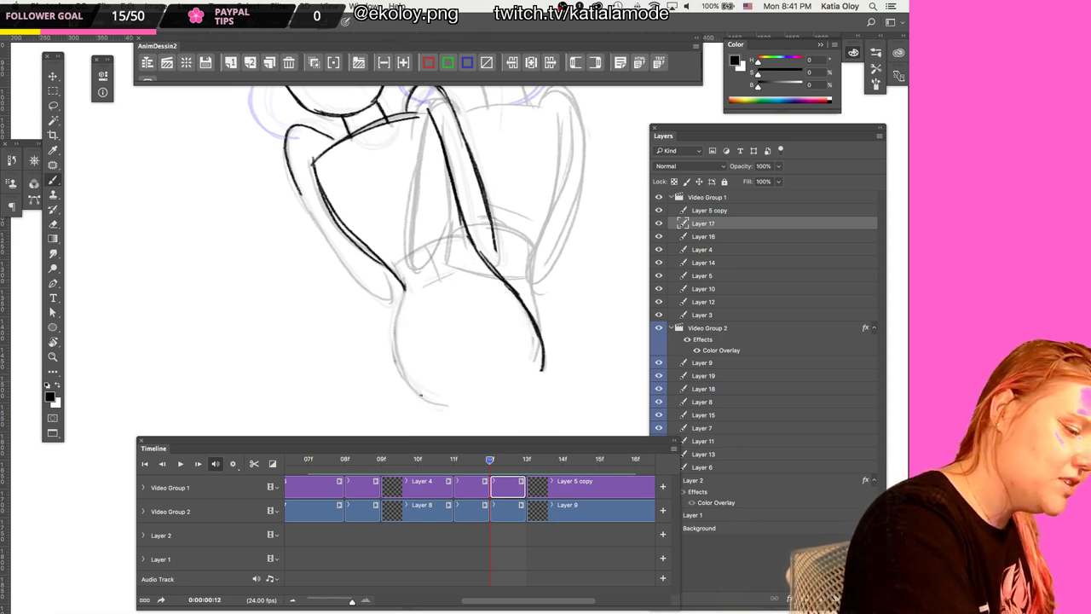
mouse_move(404, 284)
mouse_down()
mouse_move(397, 384)
mouse_move(445, 406)
mouse_up()
drag(300, 189, 392, 298)
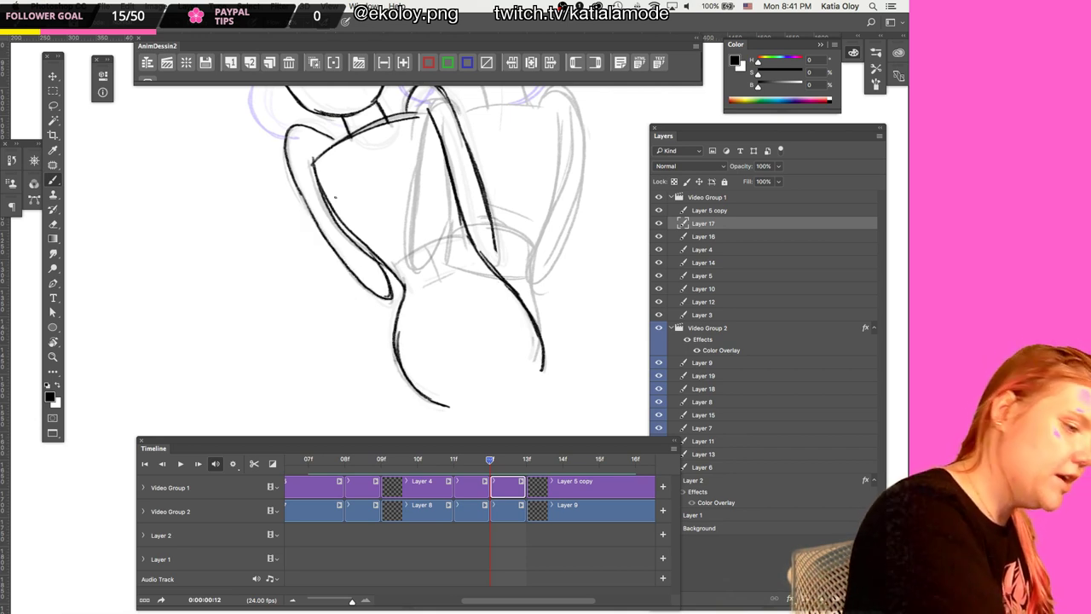
Draw the curved waistline across the torso and the parted hairline on the forehead
drag(396, 258, 466, 236)
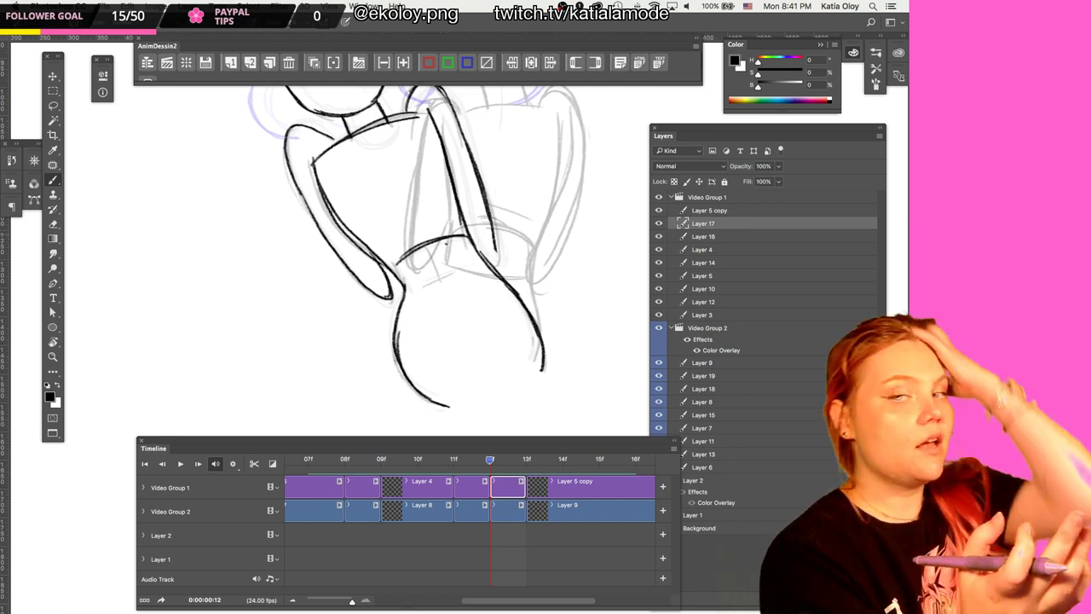
scroll(545, 219, up, 5)
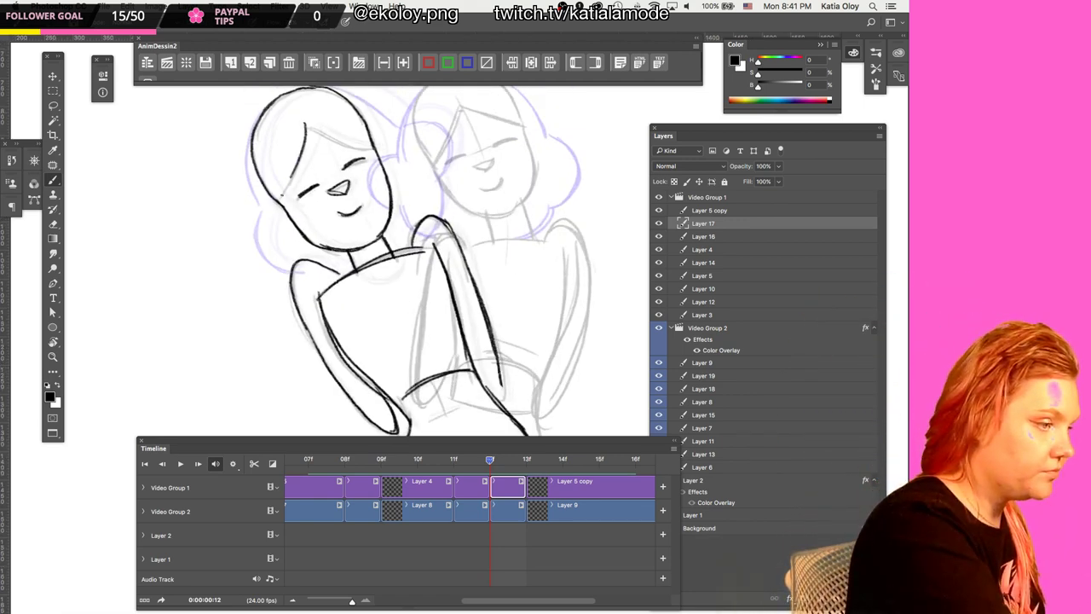
drag(300, 121, 377, 150)
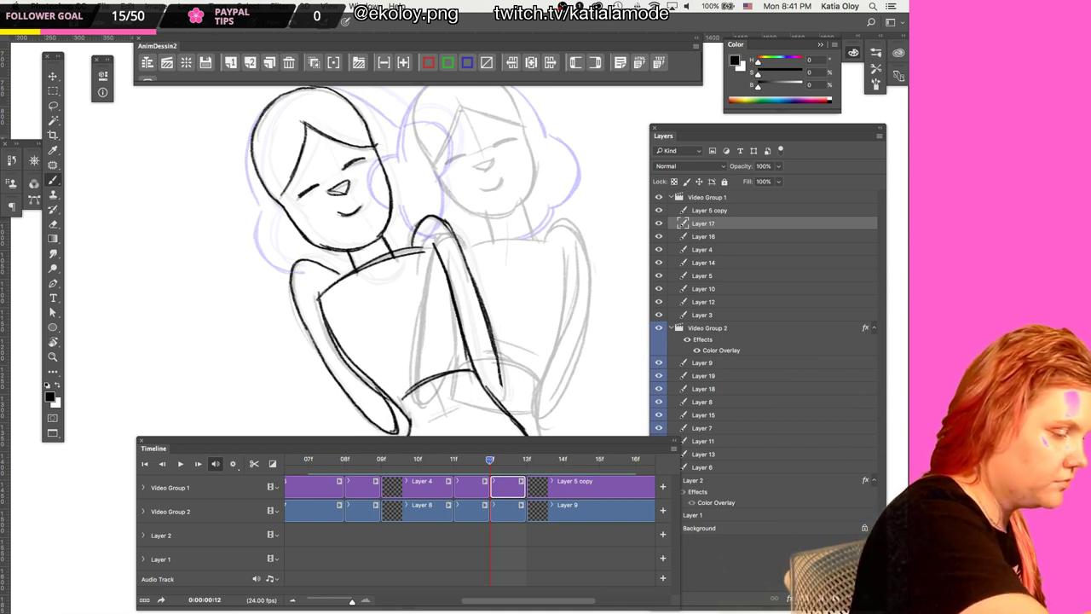
Switch to the frame 12 hair clip in Video Group 2, Layer 19
click(505, 512)
drag(443, 263, 457, 292)
mouse_move(295, 122)
mouse_down()
mouse_move(271, 141)
mouse_move(269, 288)
mouse_up()
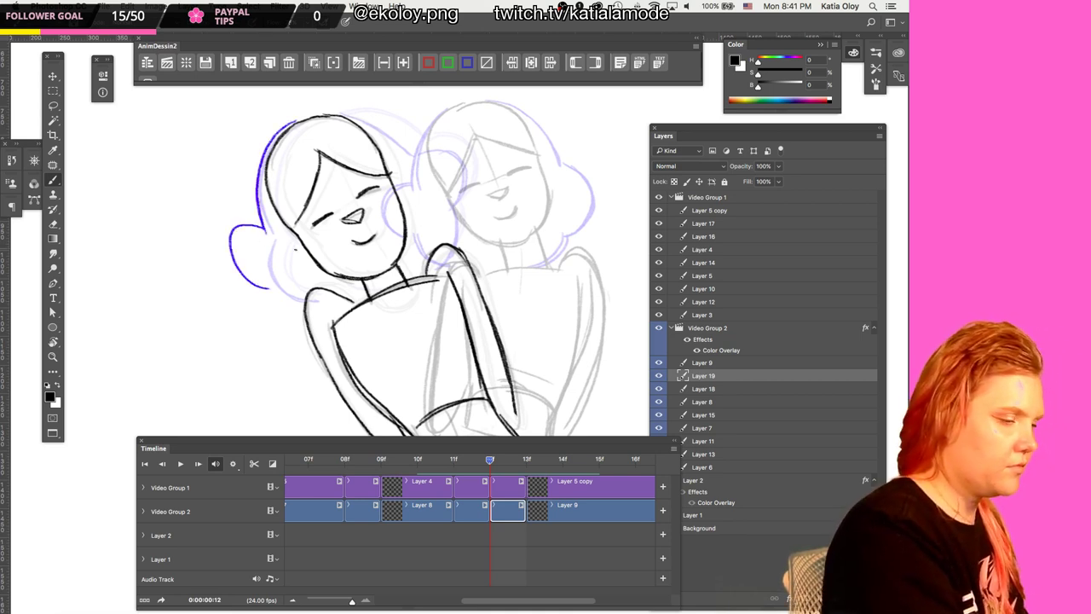
key(super+z)
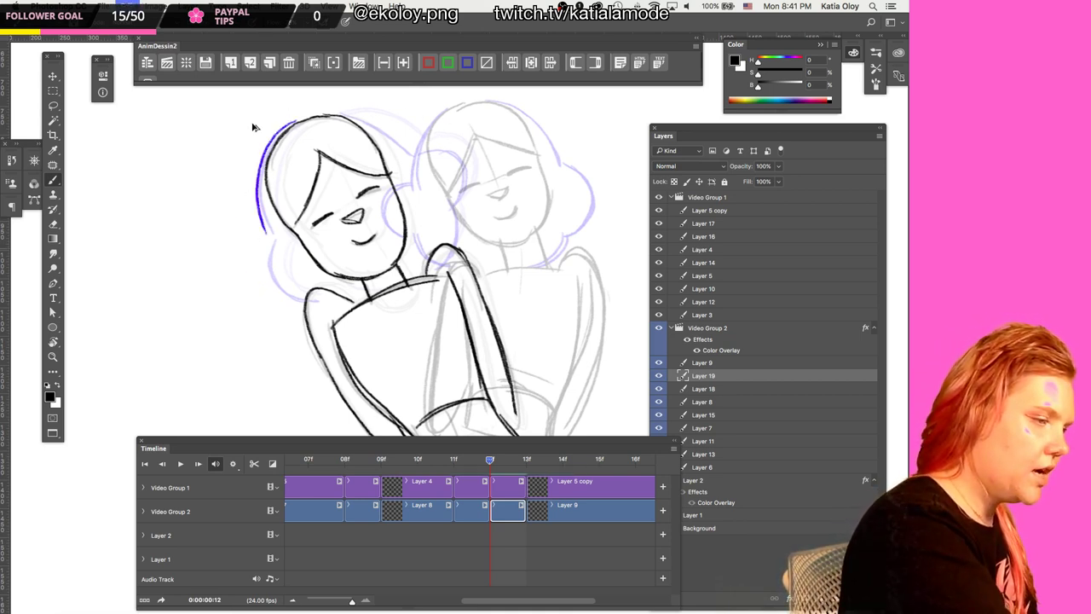
key(super+z)
Draw the outer hair outline around the head on Layer 19, with a rounded puff on each side
mouse_move(243, 220)
mouse_down()
mouse_move(269, 141)
mouse_move(298, 119)
mouse_up()
drag(375, 135, 423, 258)
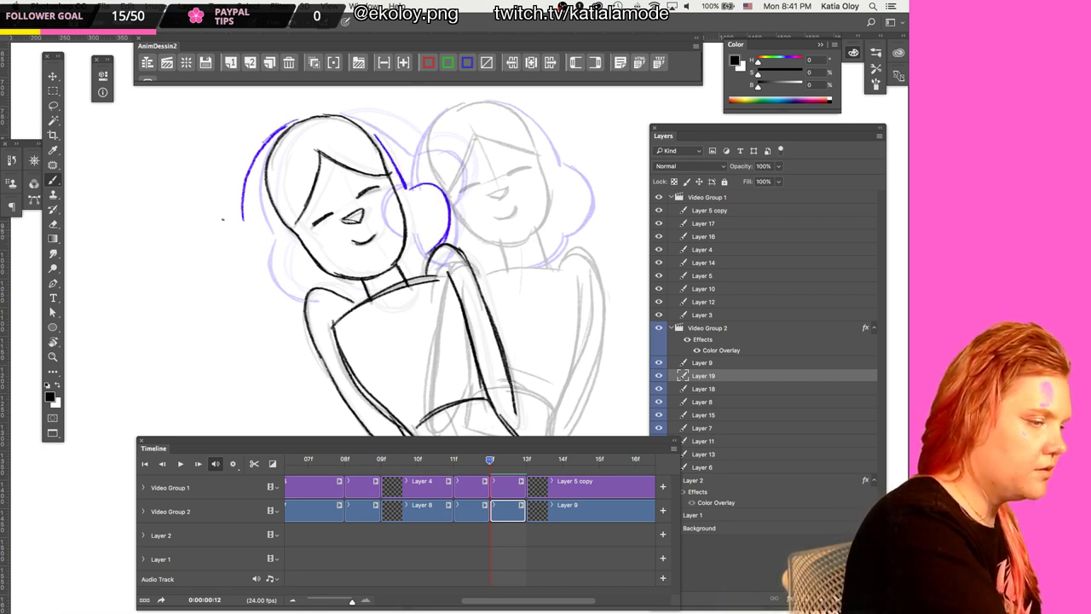
key(e)
key(b)
mouse_move(235, 209)
mouse_down()
mouse_move(223, 278)
mouse_move(252, 270)
mouse_up()
drag(222, 220, 212, 269)
Rotate the canvas to draw the lower hair curve from the near puff to the neck, and restore the upright view
key(r)
mouse_move(499, 289)
mouse_down()
mouse_move(400, 362)
mouse_move(427, 307)
mouse_move(559, 154)
mouse_up()
key(b)
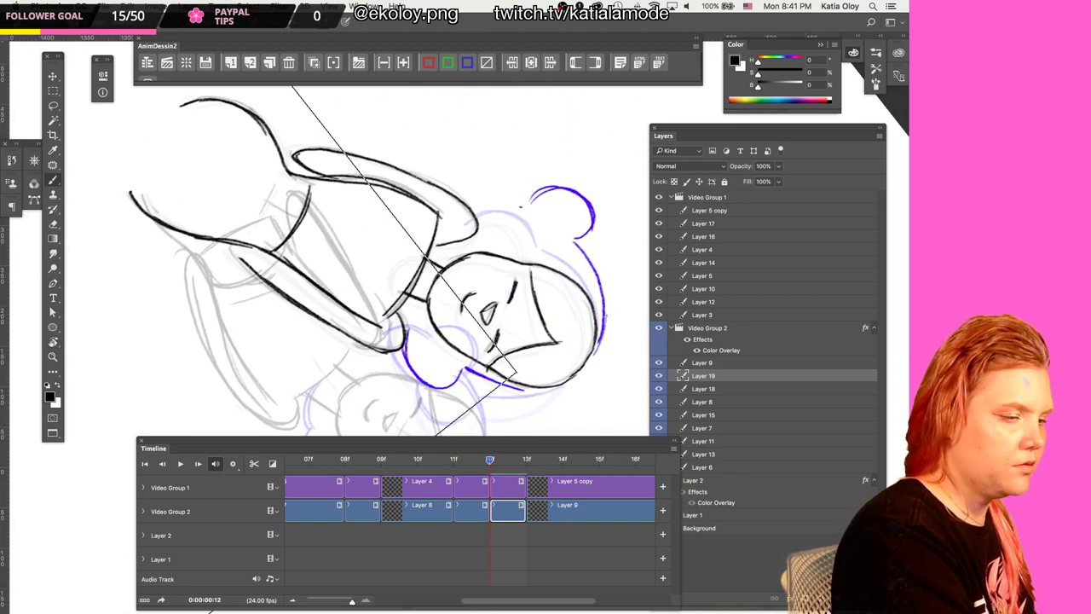
drag(522, 205, 428, 255)
key(Escape)
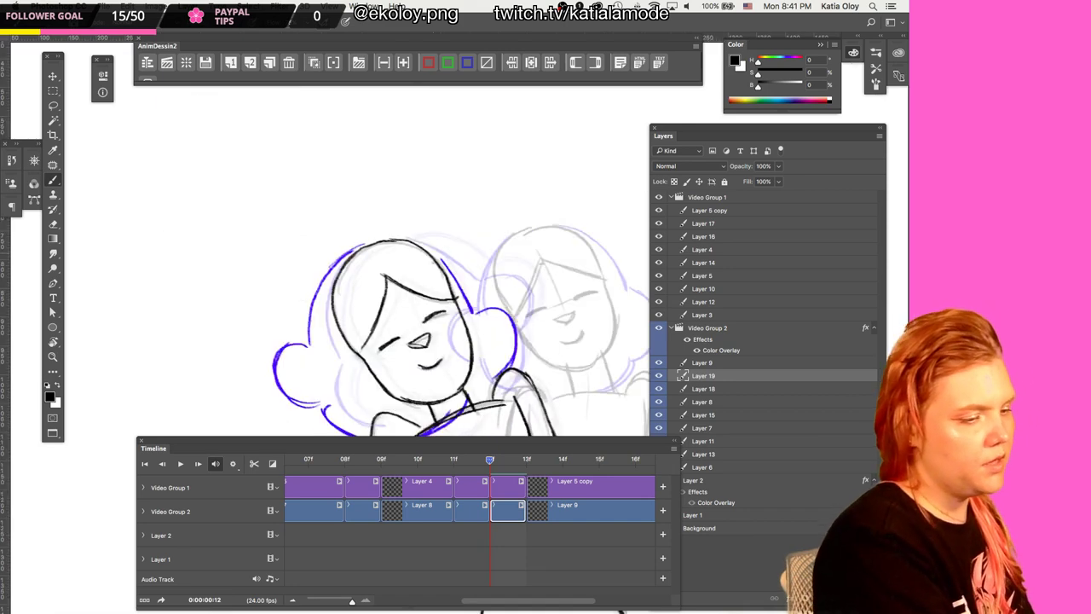
Hide the onion skins, zoom out to the whole canvas and play back the animation to check the motion
key(space)
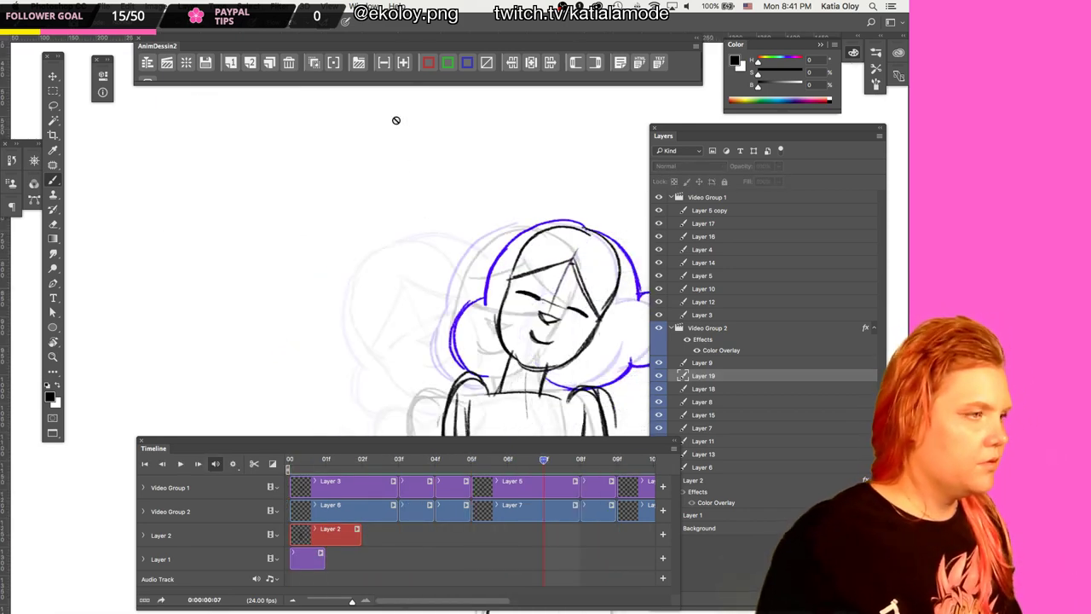
key(x)
key(z)
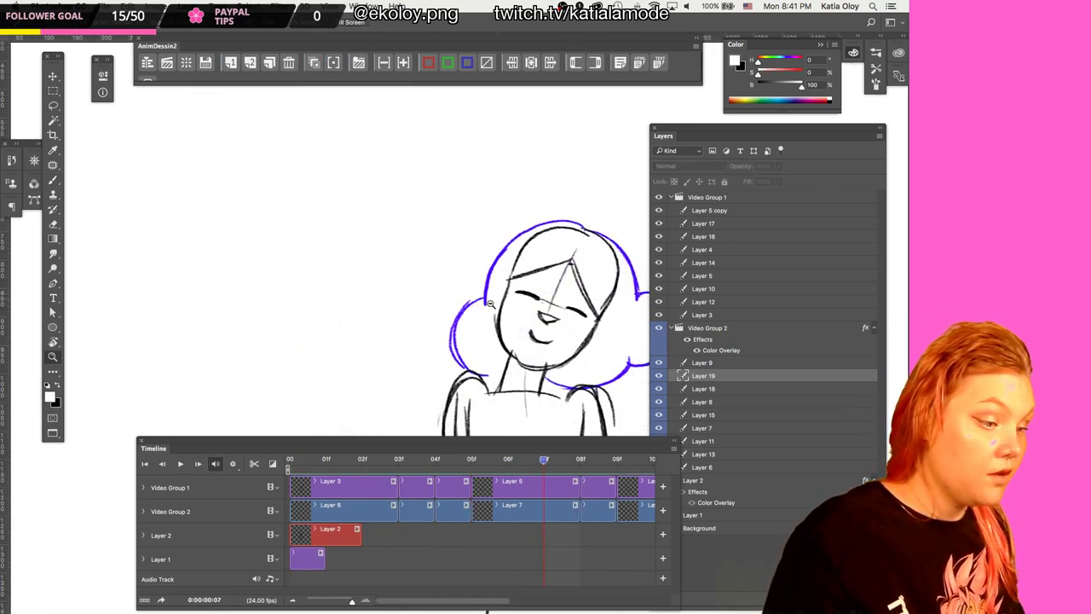
key(super+minus)
alt+click(491, 305)
key(space)
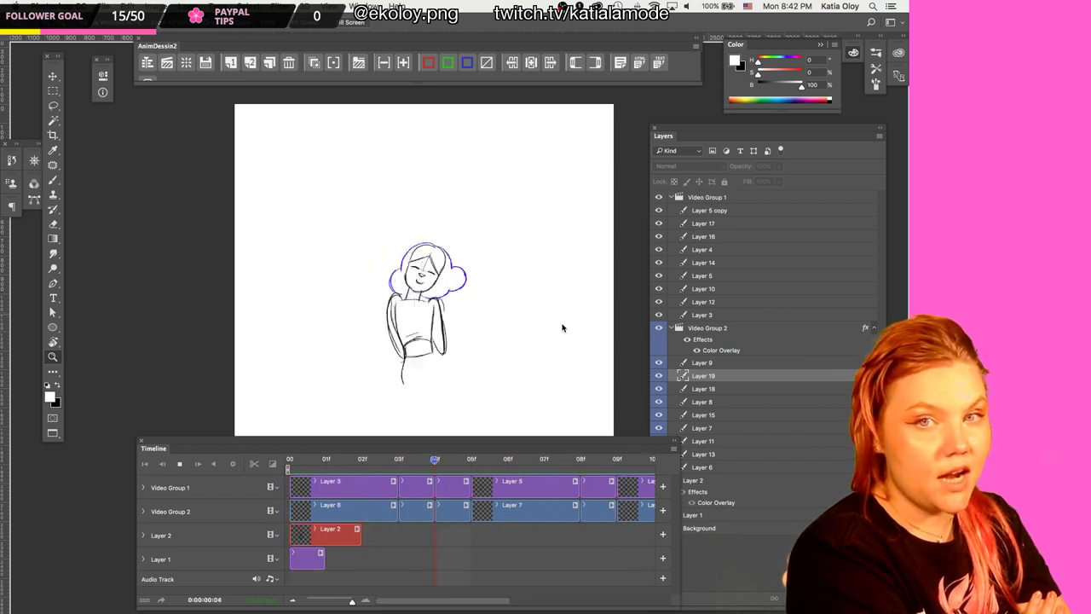
key(space)
Go to frame 13 and shorten the Layer 5 copy and Layer 9 clips so that both end at 15f
scroll(497, 509, right, 4)
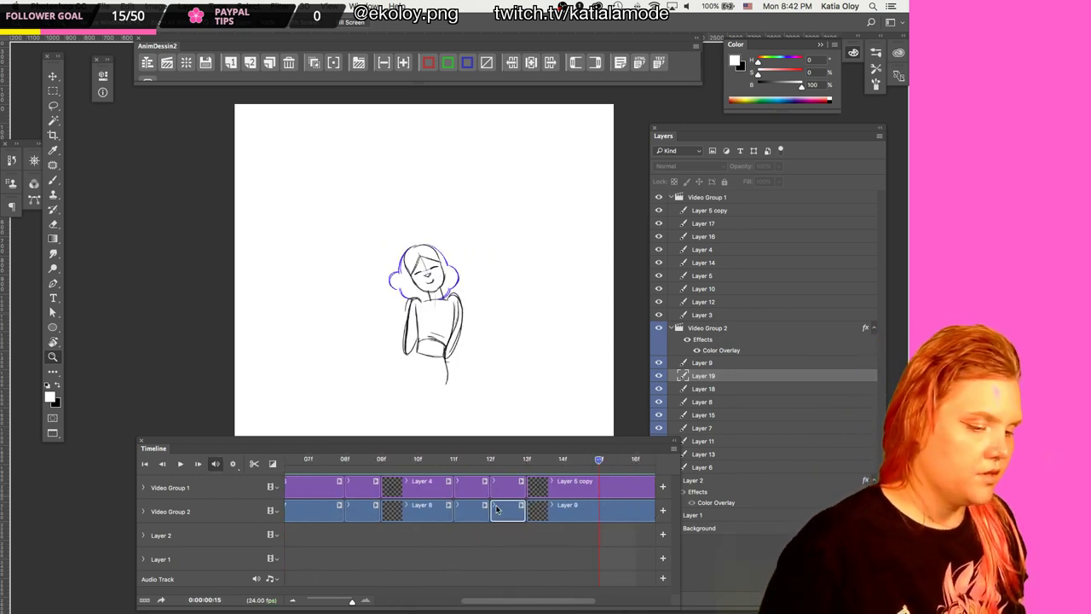
scroll(417, 467, left, 5)
click(492, 460)
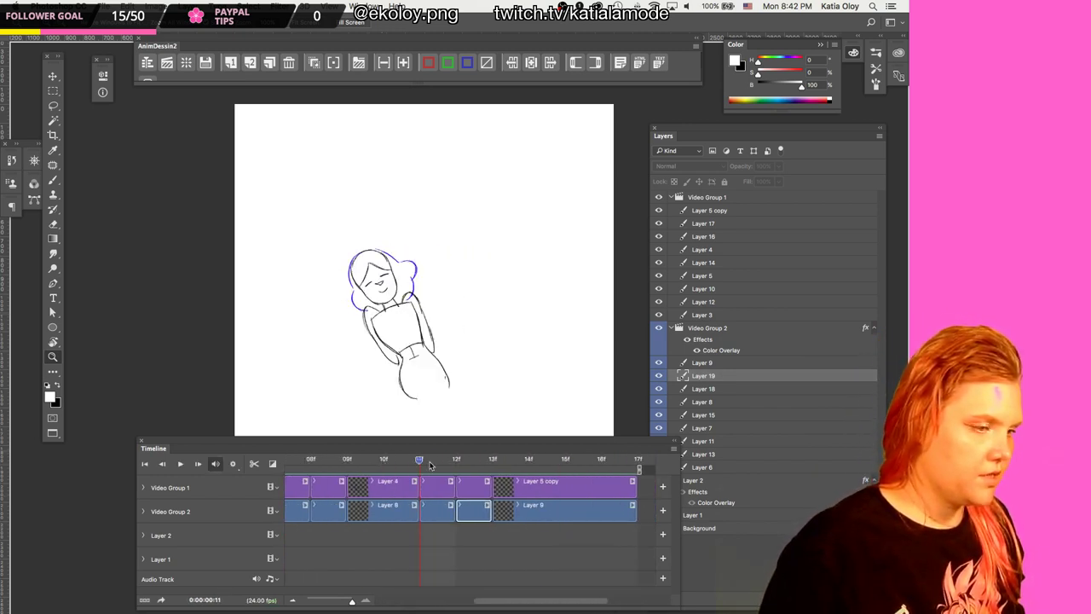
mouse_move(492, 465)
mouse_down()
mouse_move(456, 464)
mouse_move(490, 465)
mouse_up()
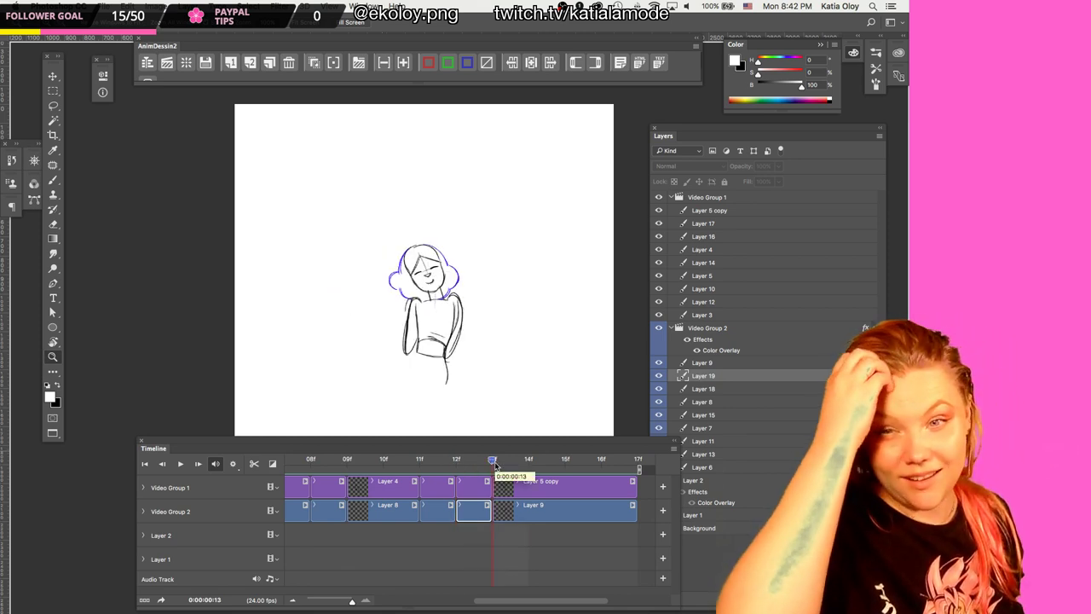
click(533, 489)
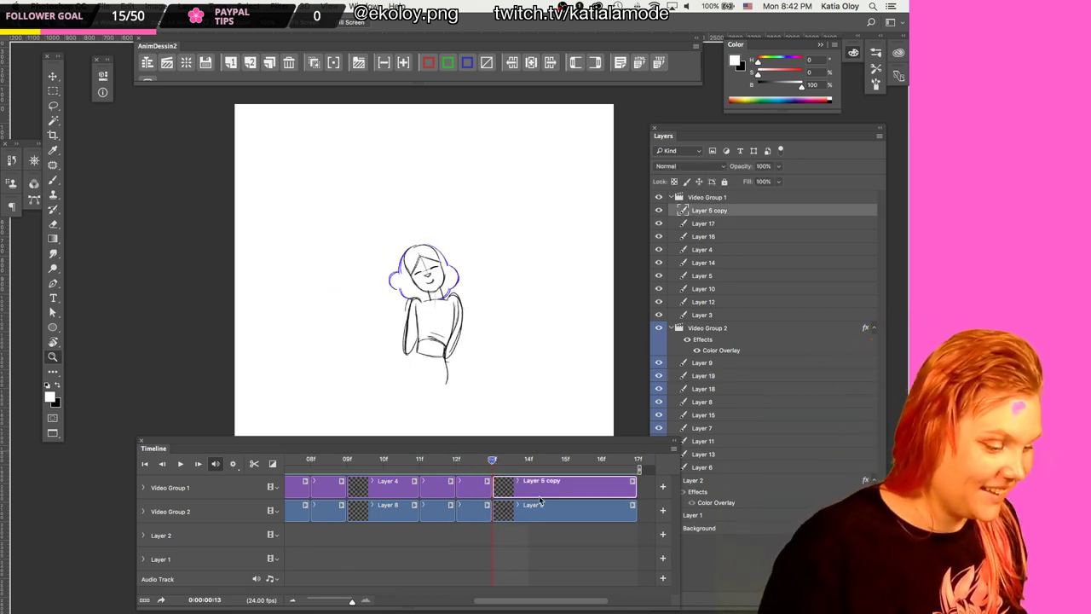
click(383, 62)
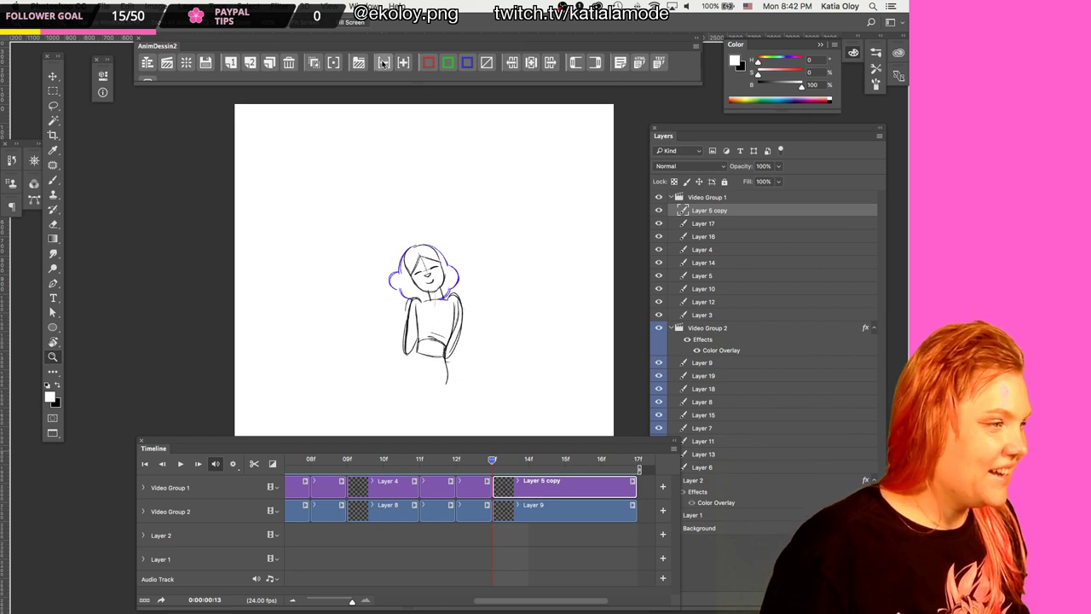
click(543, 512)
click(383, 62)
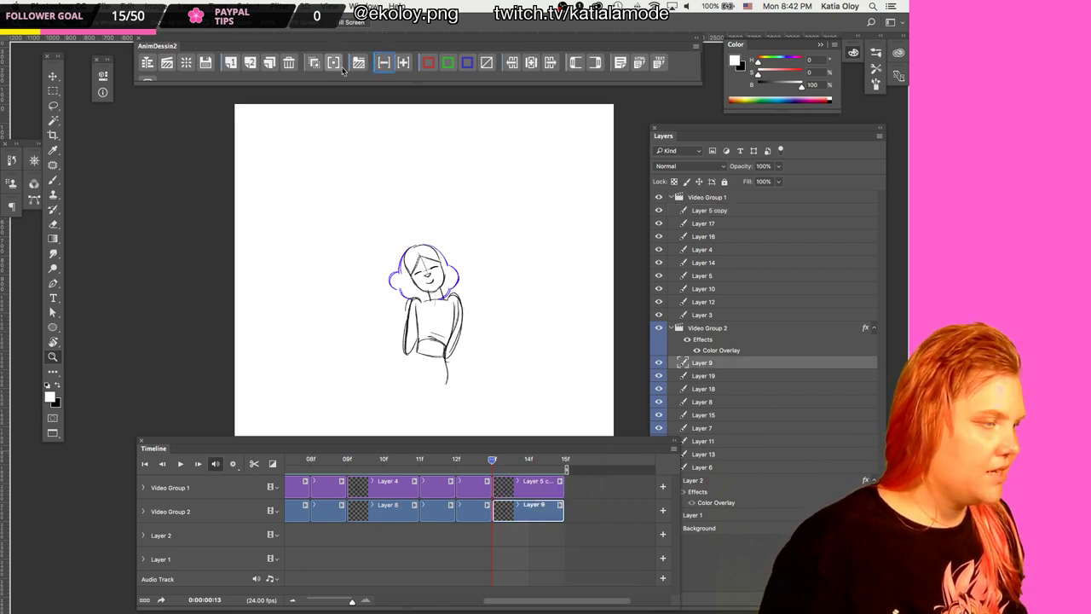
click(231, 63)
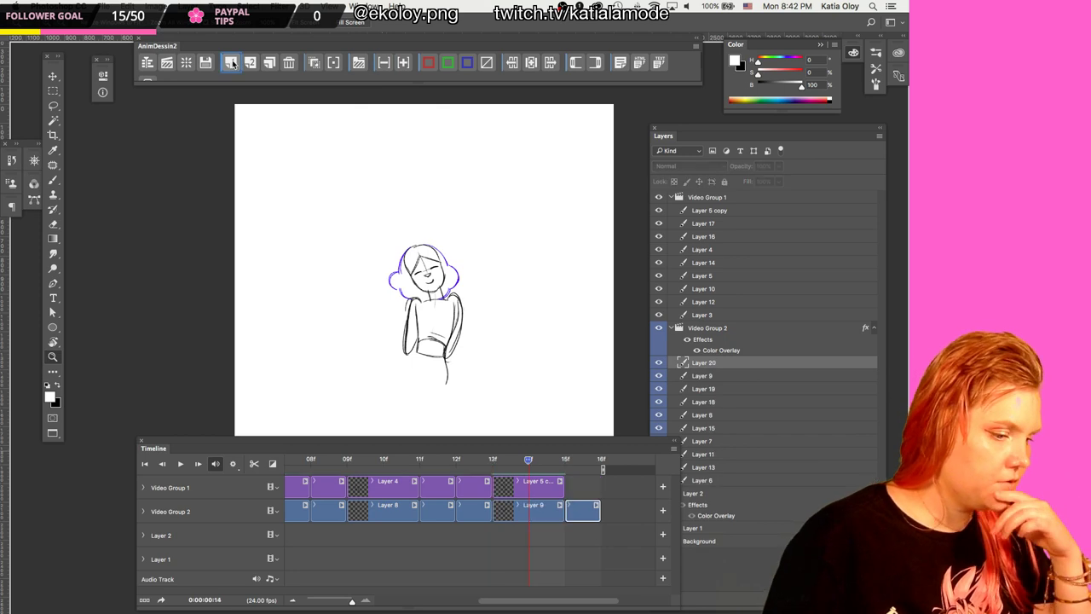
click(231, 64)
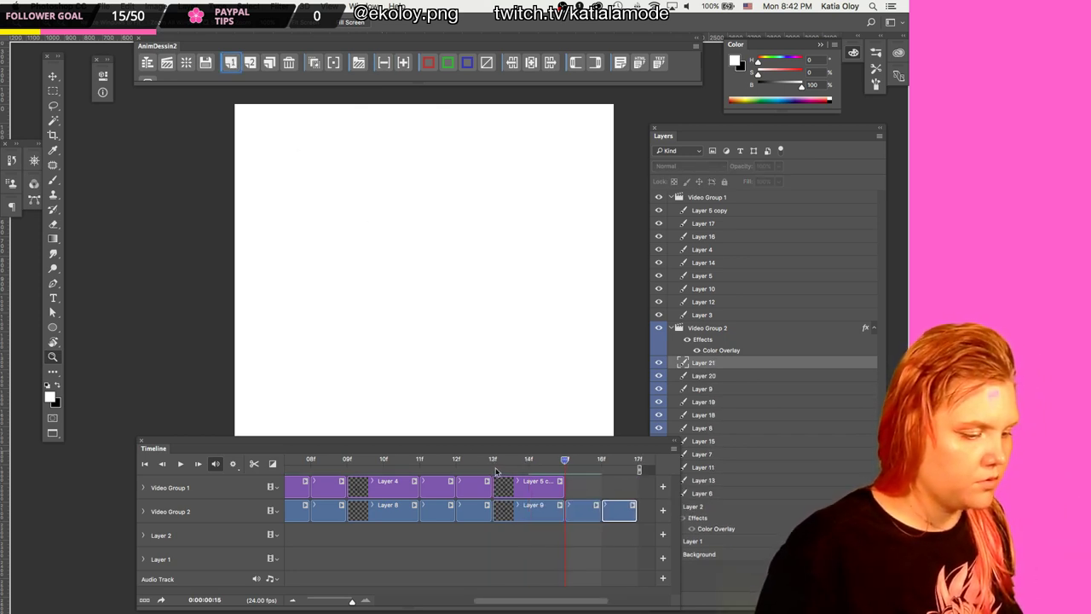
key(ctrl+z)
key(ctrl+z)
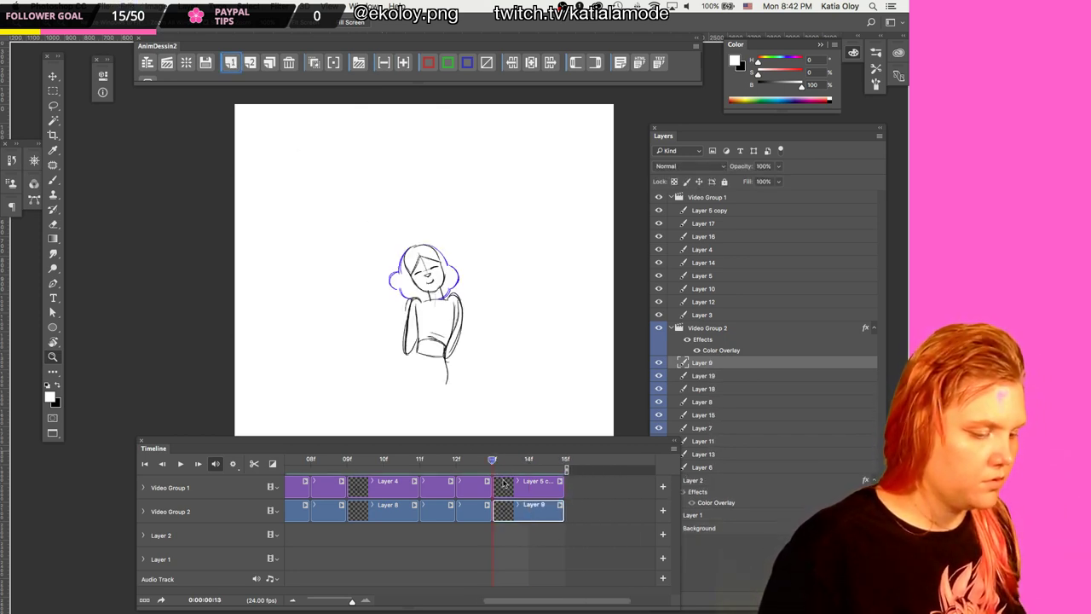
Insert two blank one-frame exposures after the Layer 19 clip in Video Group 2
click(474, 509)
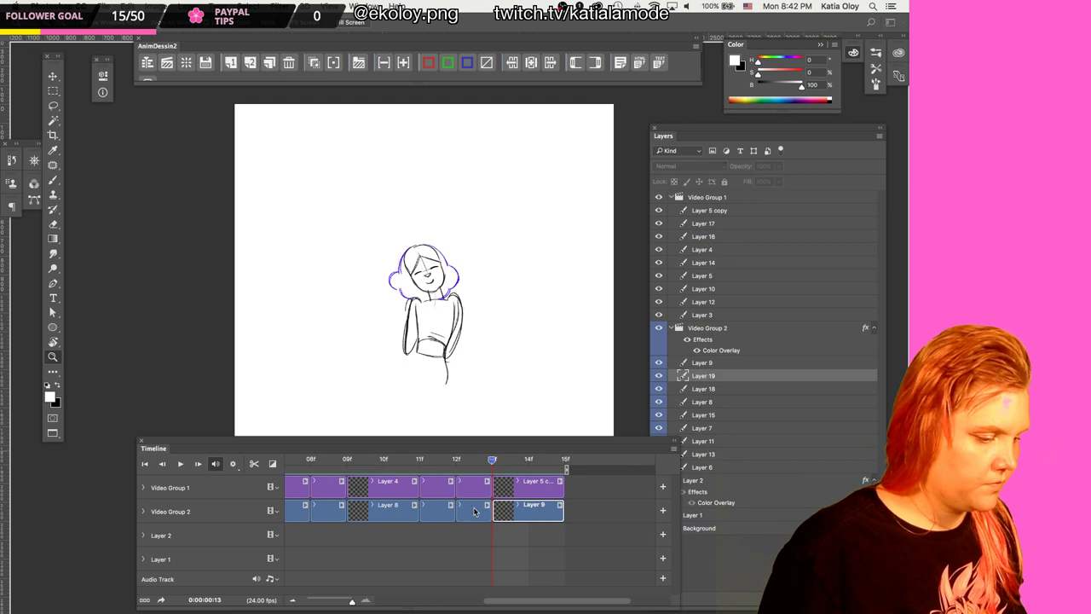
click(231, 63)
click(231, 63)
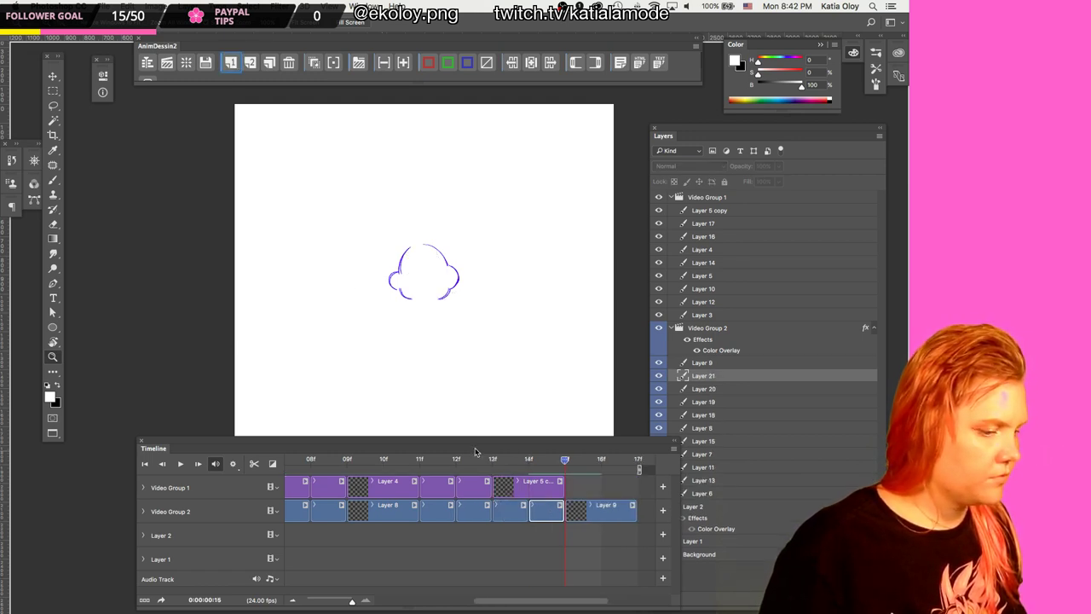
Insert two blank one-frame exposures after the Layer 17 clip in Video Group 1
click(469, 486)
click(499, 460)
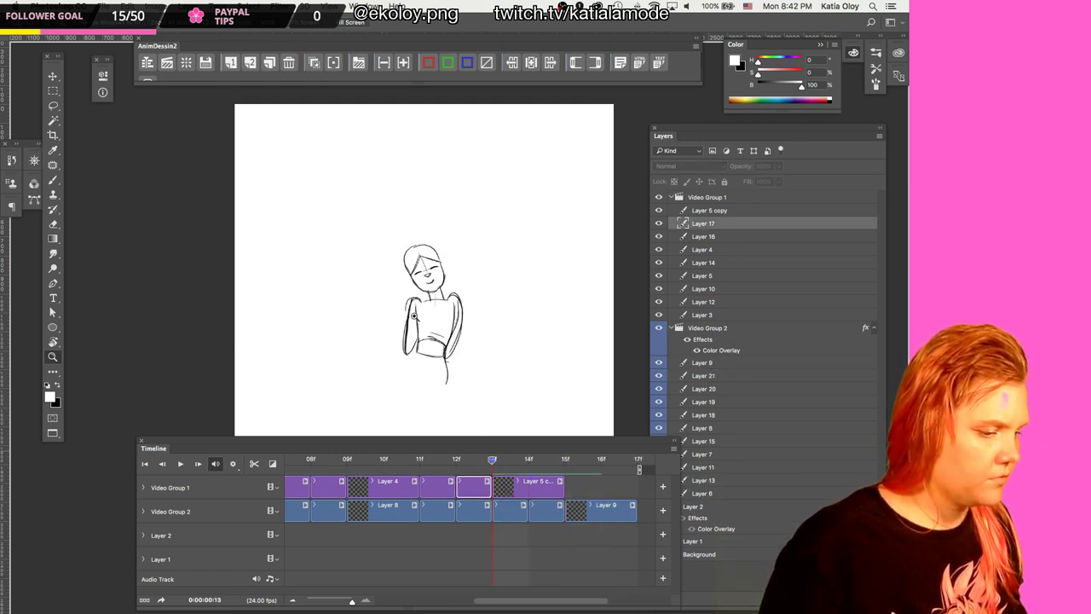
click(231, 63)
click(231, 63)
Turn on onion skins at frame 13 and ready its blank Video Group 1 clip for brush drawing in full-screen view
click(494, 460)
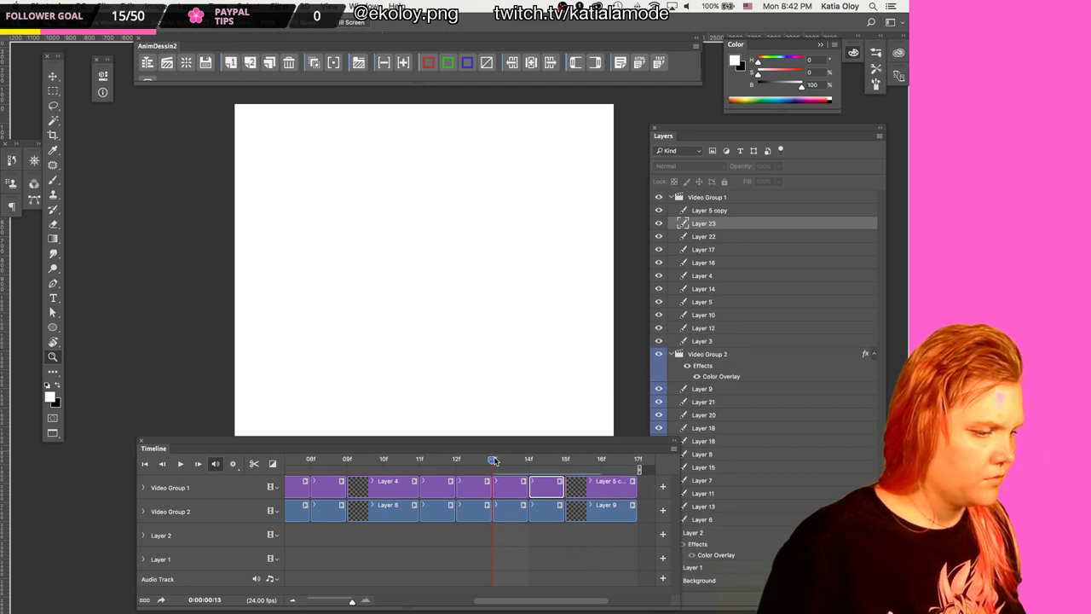
click(314, 63)
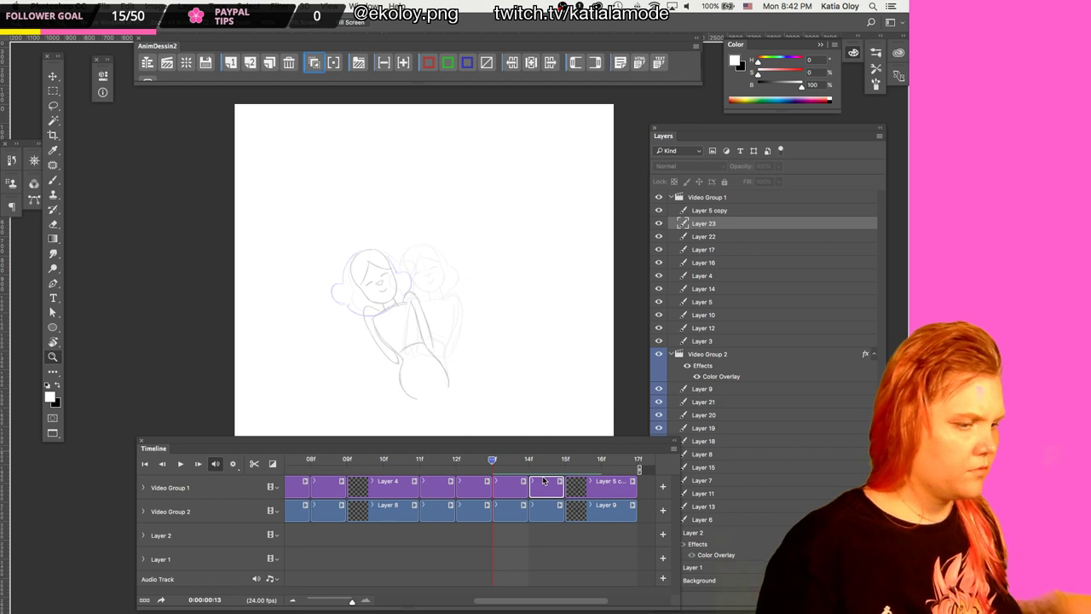
click(511, 504)
click(510, 491)
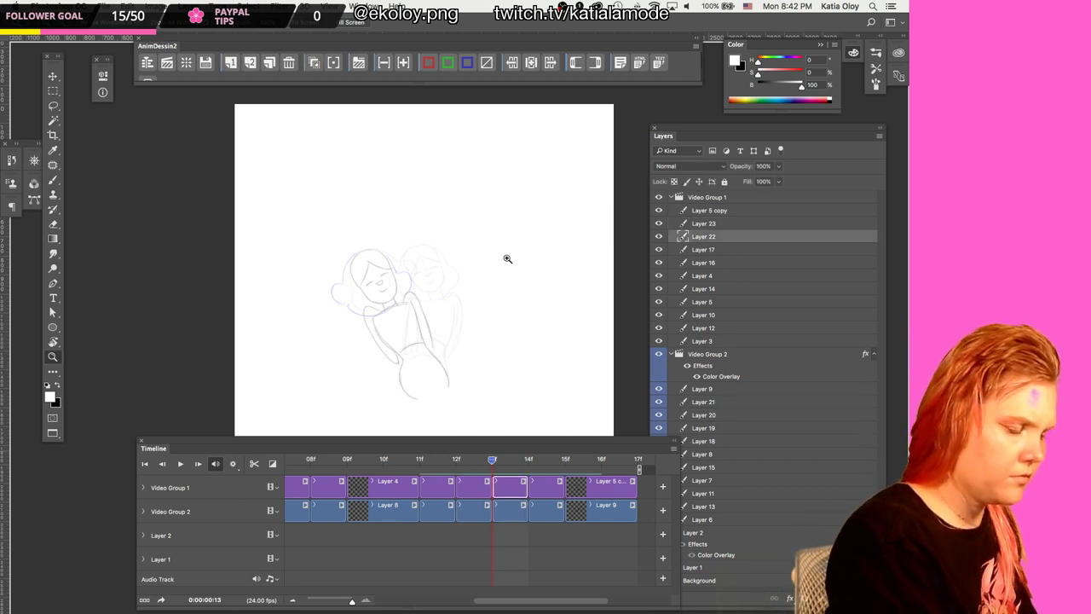
key(f)
drag(483, 359, 522, 281)
key(b)
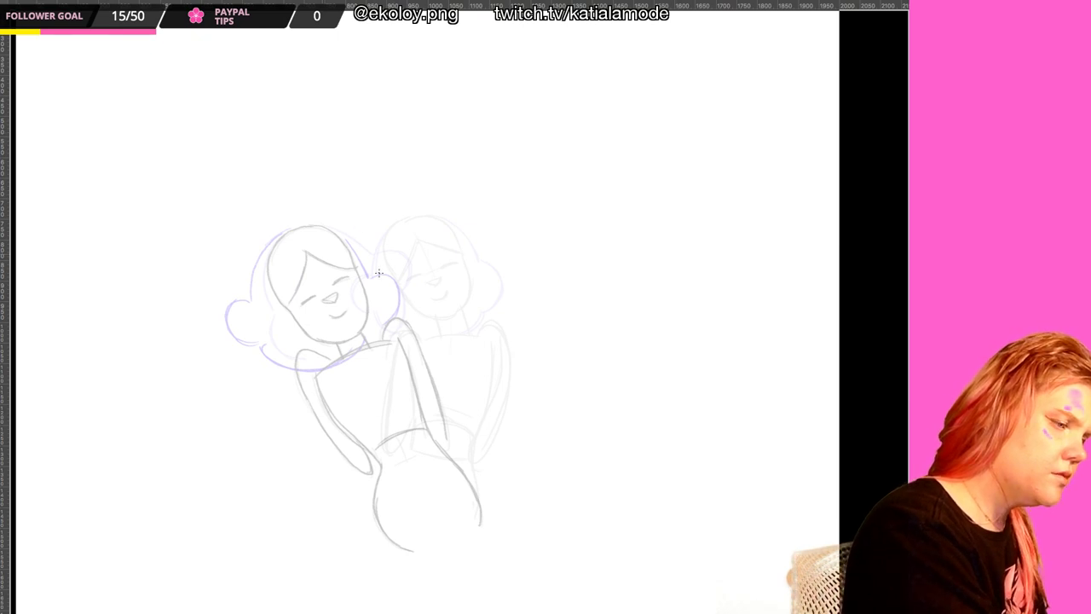
Leave full-screen view and switch the brush colour to black, undoing the misplaced head circle on frame 13
key(f)
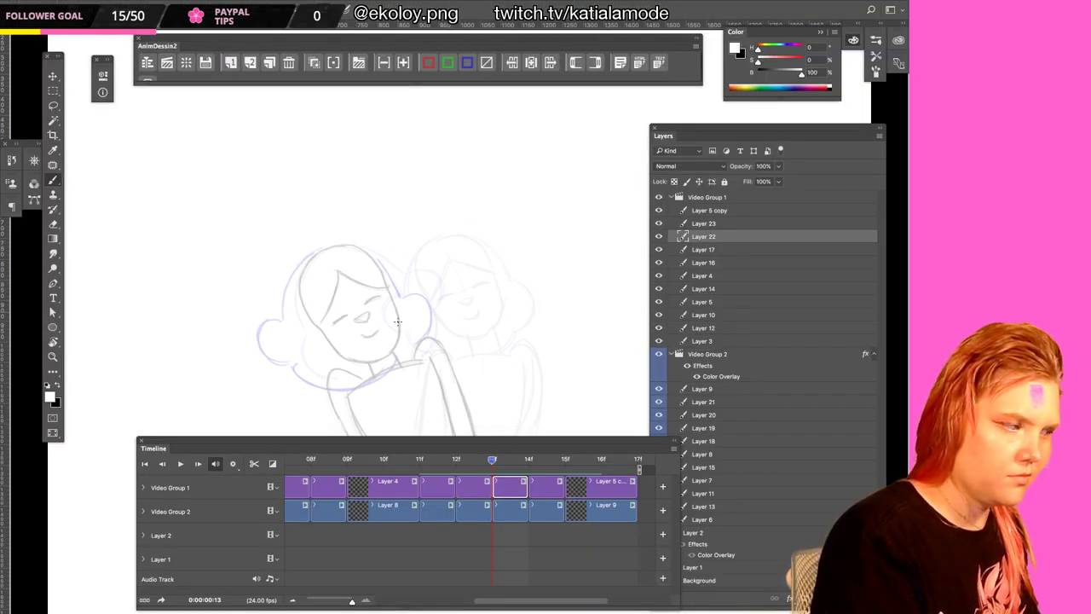
drag(404, 329, 397, 321)
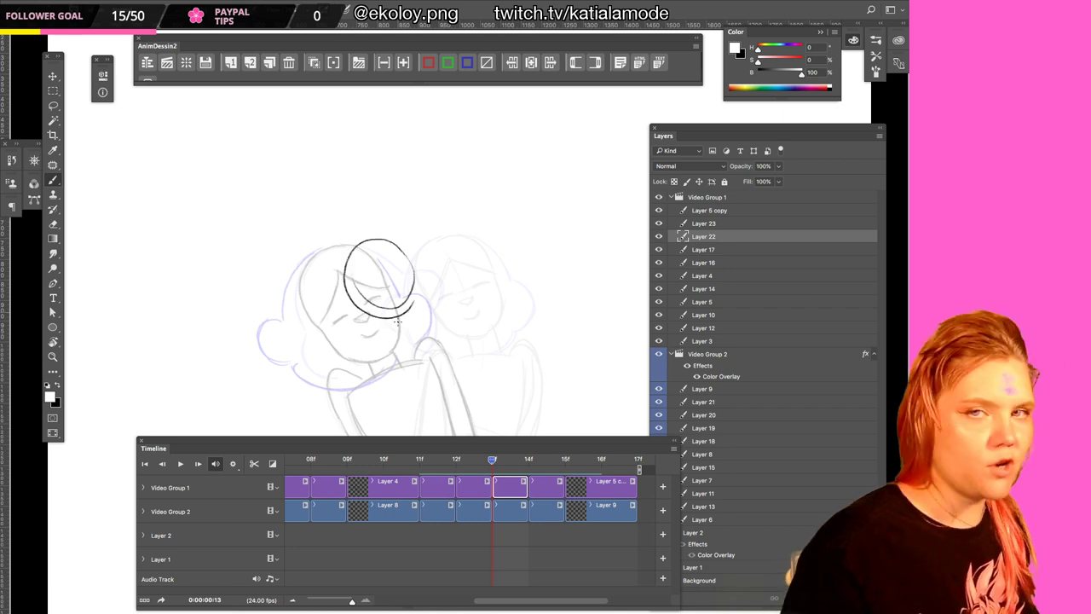
key(ctrl+z)
key(m)
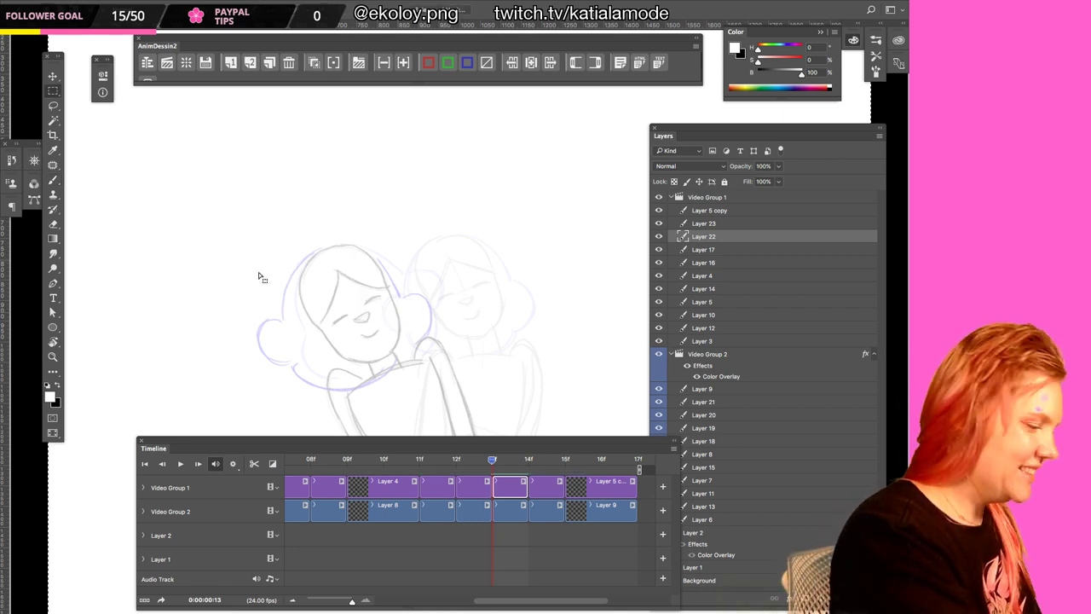
key(x)
key(b)
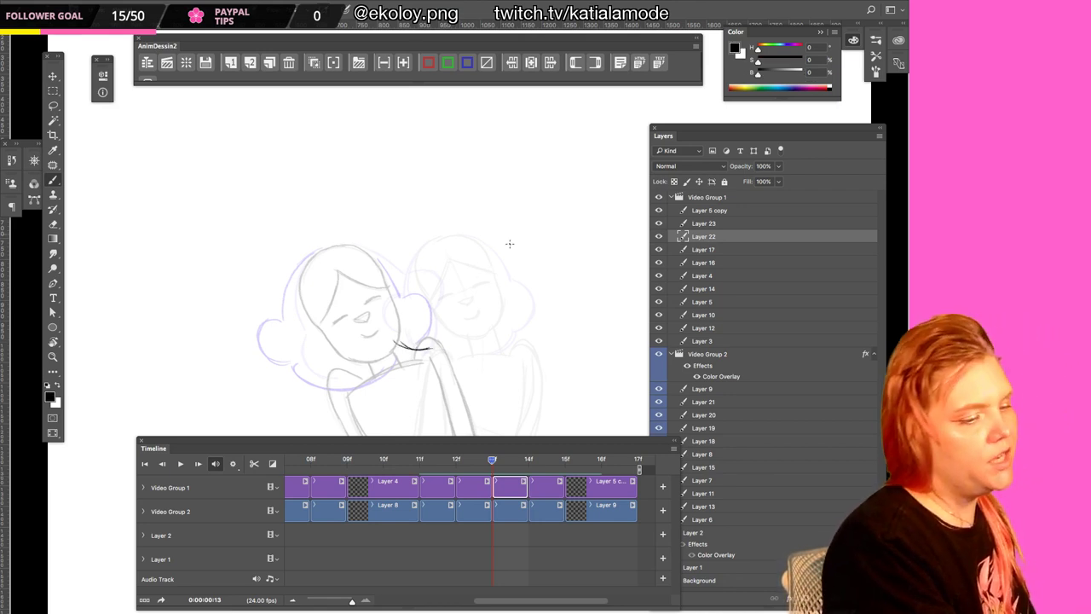
key(e)
drag(430, 346, 397, 350)
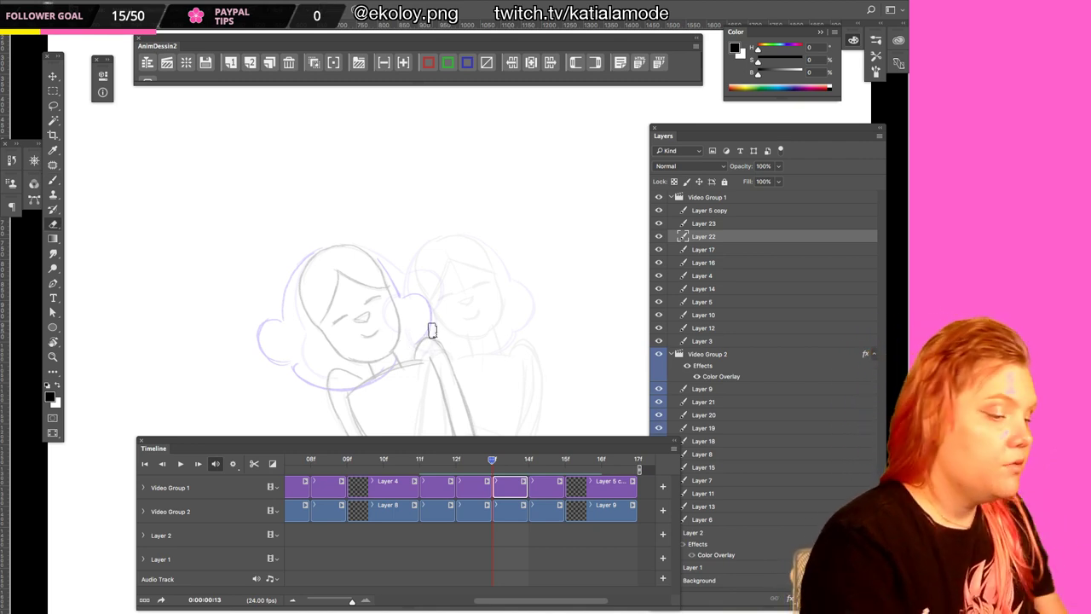
key(b)
drag(410, 266, 428, 307)
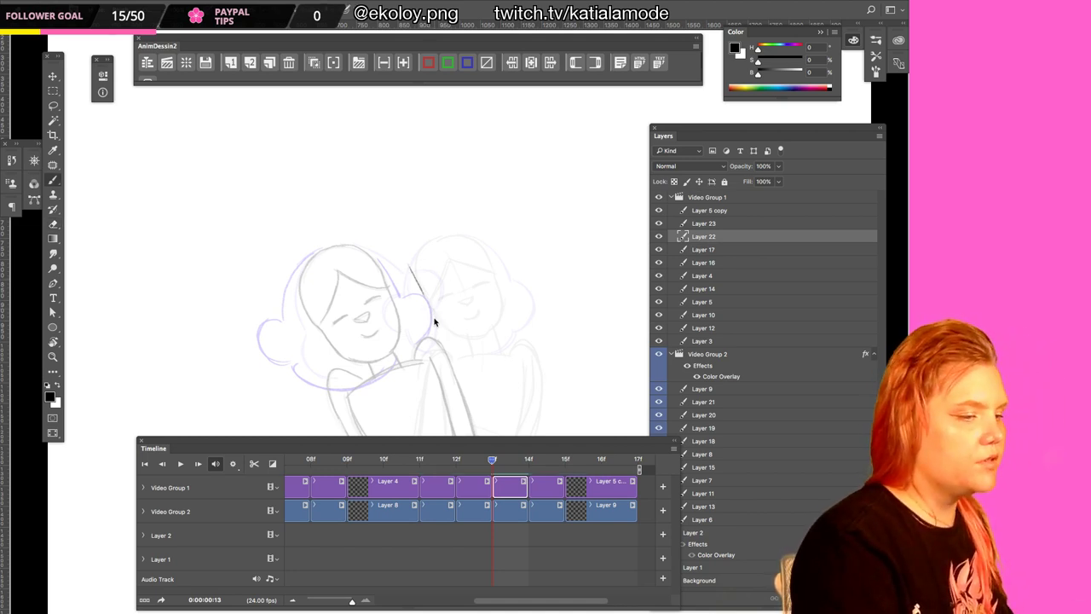
key(ctrl+z)
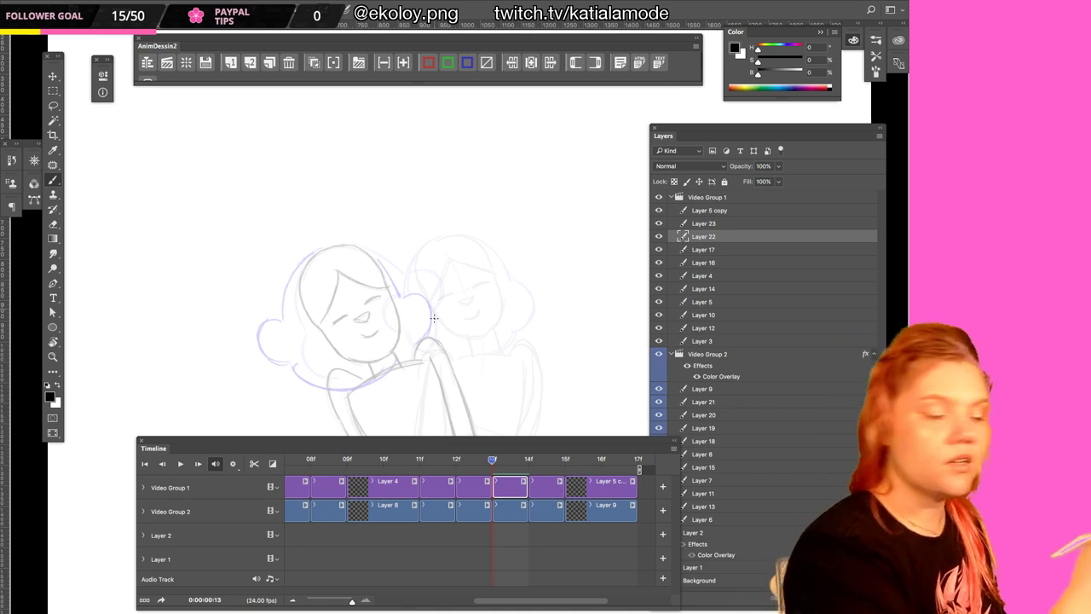
drag(399, 318, 380, 264)
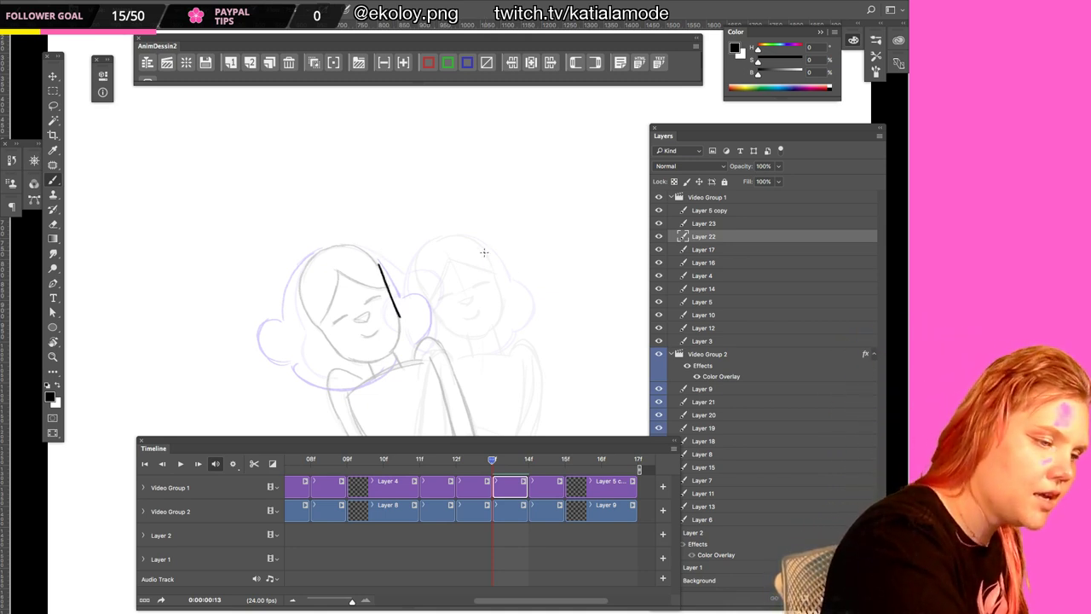
mouse_move(485, 247)
mouse_down()
mouse_move(503, 300)
mouse_move(454, 345)
mouse_up()
key(ctrl+z)
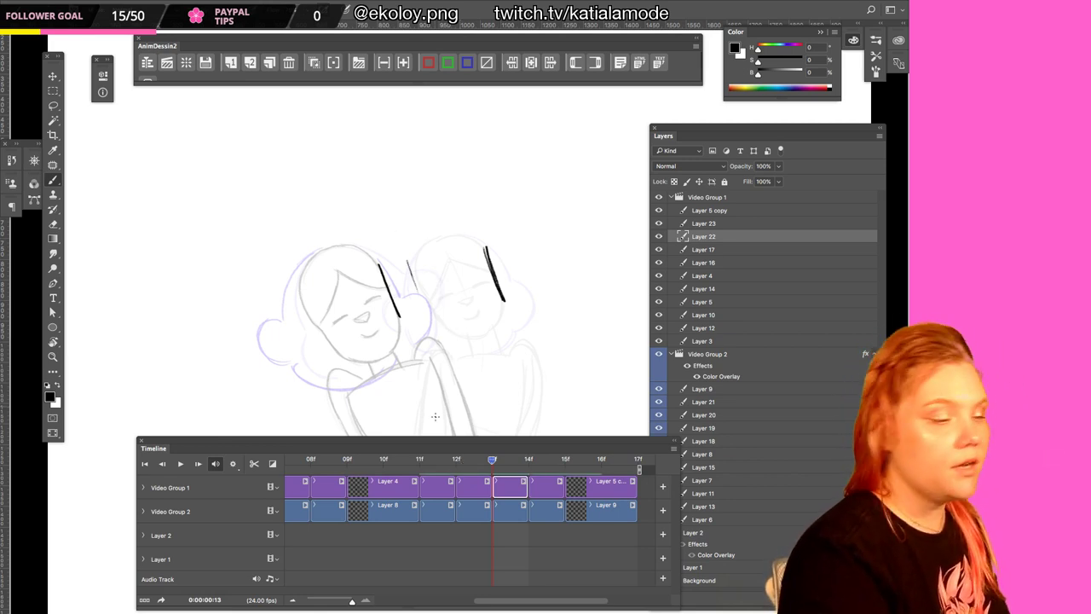
key(e)
key(ctrl+z)
Draw the in-between head on Layer 22 as a circle with a tapered jaw, slightly right of the left onion-skinned head
key(b)
mouse_move(333, 313)
mouse_down()
mouse_move(365, 351)
mouse_move(382, 353)
mouse_up()
mouse_move(372, 234)
mouse_down()
mouse_move(358, 240)
mouse_move(390, 317)
mouse_up()
key(ctrl+z)
mouse_move(336, 249)
mouse_down()
mouse_move(389, 239)
mouse_move(347, 237)
mouse_move(369, 321)
mouse_move(344, 303)
mouse_move(373, 349)
mouse_up()
key(e)
key(b)
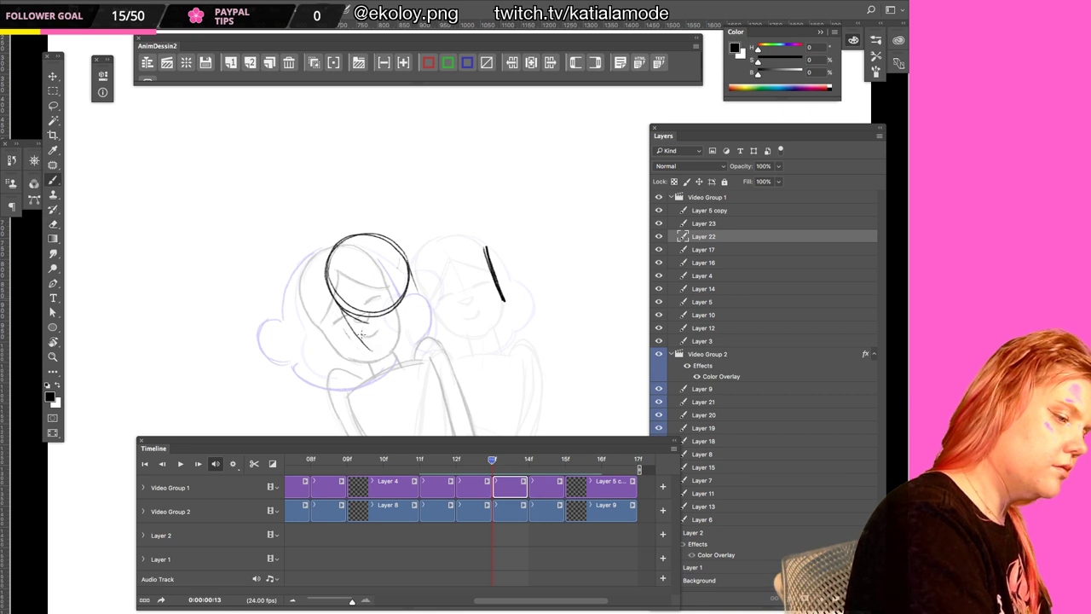
mouse_move(337, 304)
mouse_down()
mouse_move(418, 345)
mouse_move(385, 343)
mouse_move(423, 335)
mouse_move(412, 324)
mouse_move(427, 315)
mouse_move(415, 280)
mouse_move(387, 301)
mouse_move(383, 323)
mouse_move(341, 288)
mouse_up()
key(e)
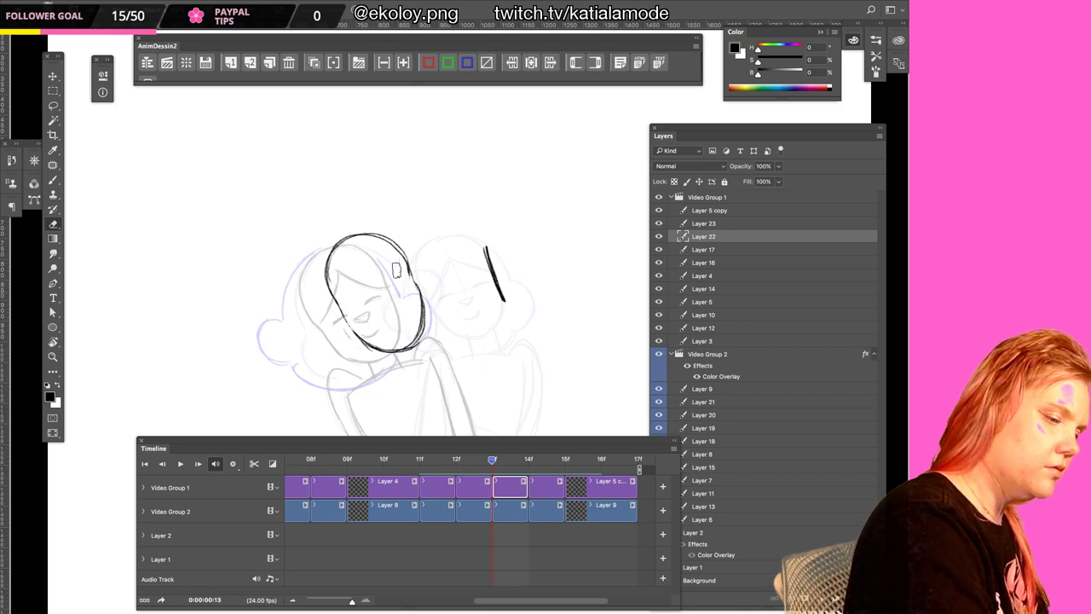
Rotate the head outline slightly counterclockwise and erase the stray guide stroke over the right onion-skinned head
key(l)
mouse_move(401, 375)
mouse_down()
mouse_move(318, 239)
mouse_move(396, 375)
mouse_up()
key(super+t)
drag(463, 384, 475, 381)
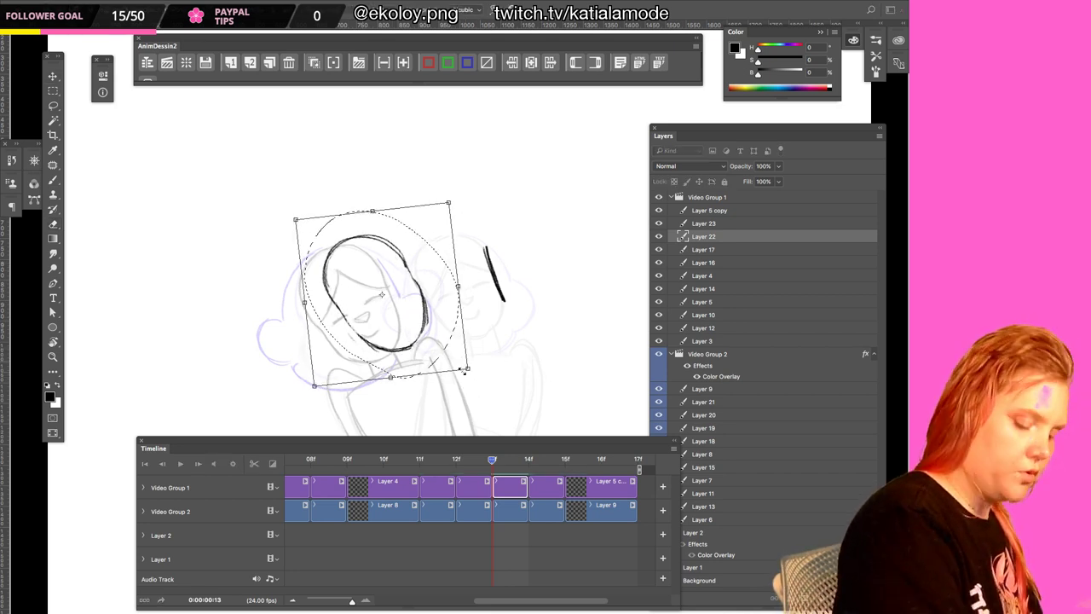
key(Return)
key(ctrl+d)
key(e)
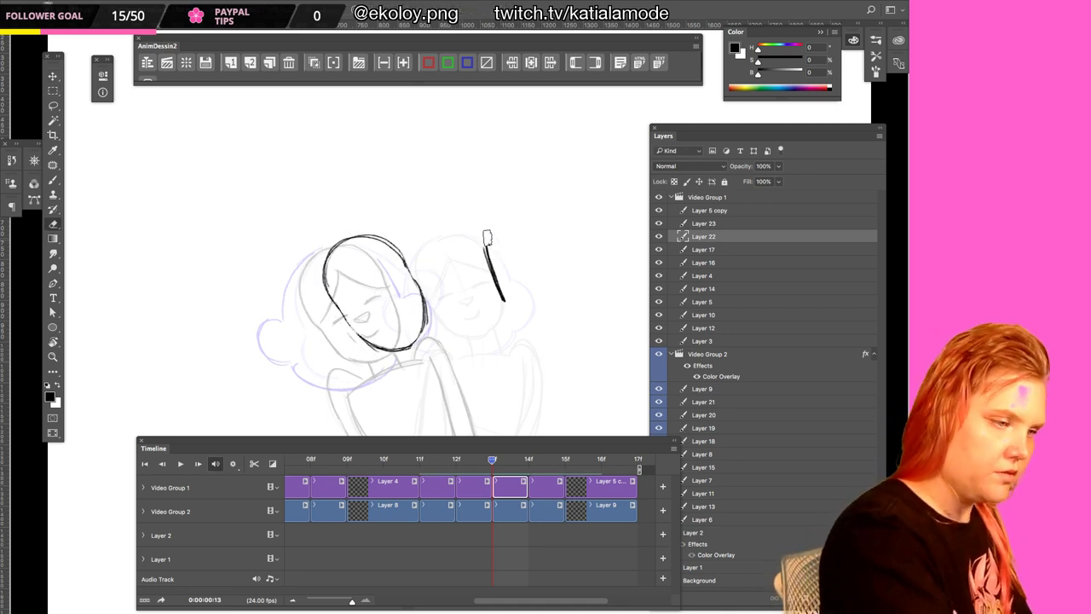
drag(487, 236, 483, 261)
Draw the tilted closed eyes, nose, smile and parted hairline inside the new head
key(b)
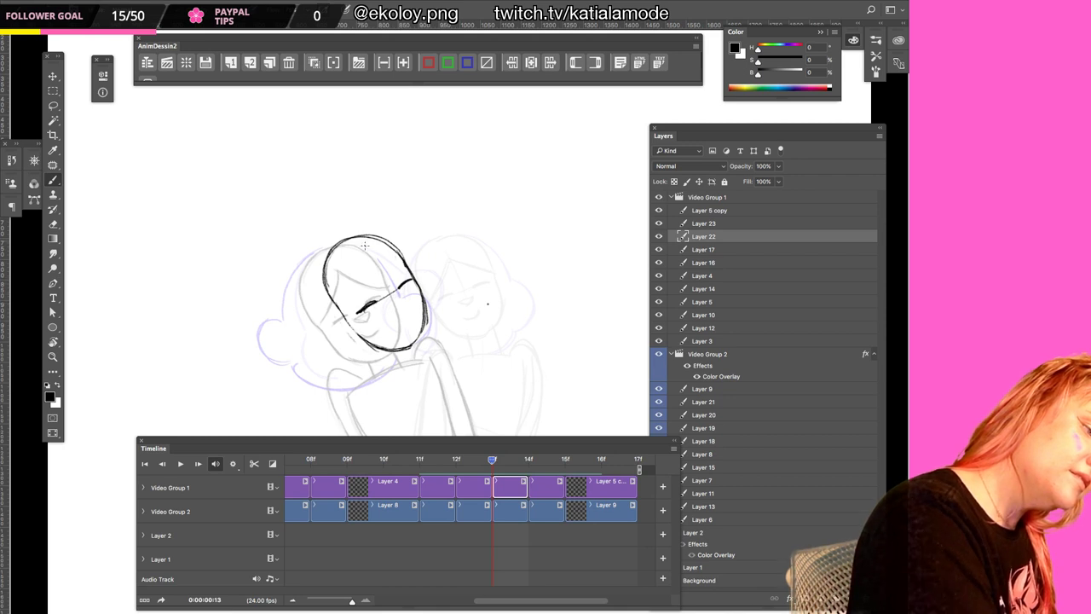
key(e)
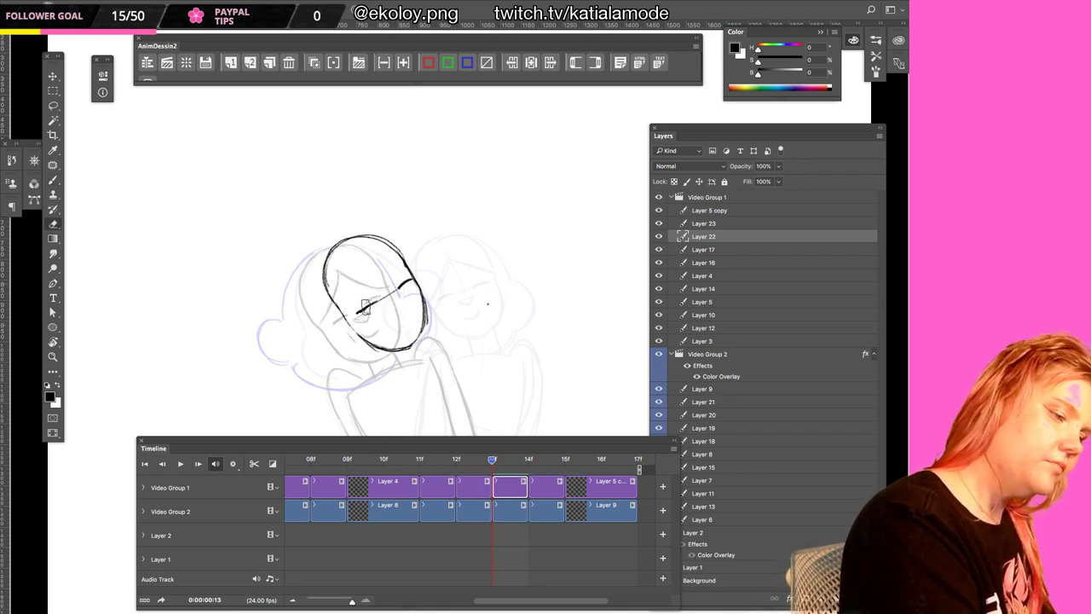
drag(365, 304, 365, 309)
key(b)
drag(408, 281, 343, 322)
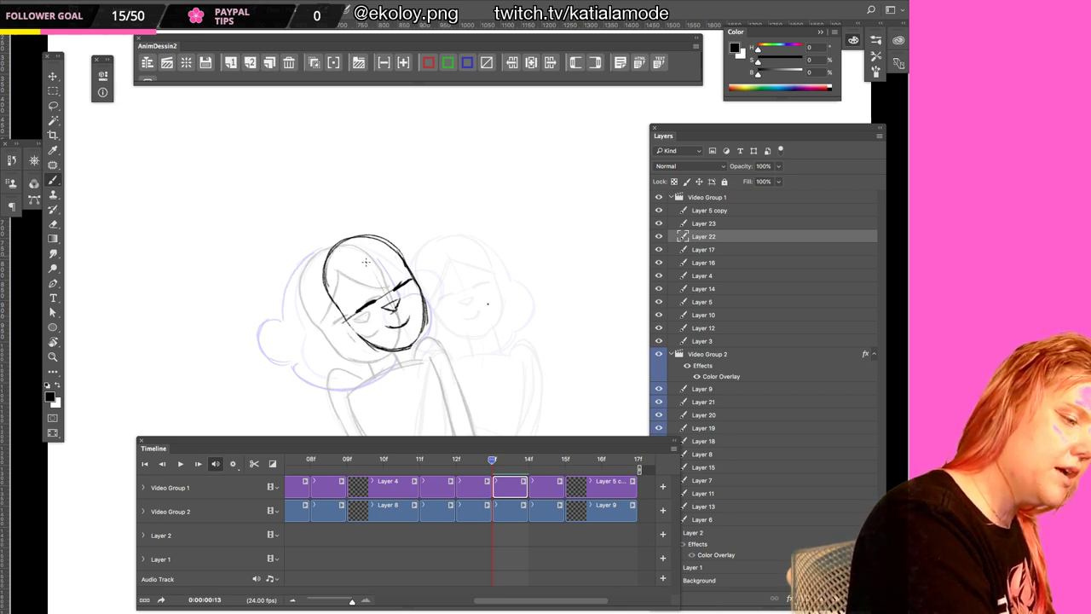
drag(364, 263, 344, 309)
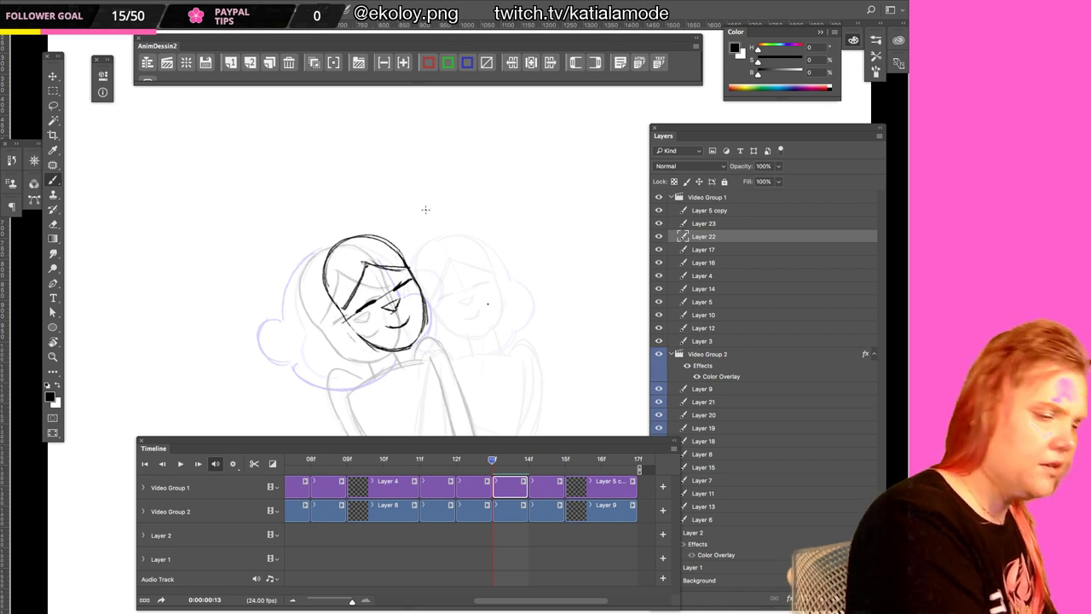
Sketch both sides of the torso and the curved hips below the head on frame 13
scroll(427, 209, down, 3)
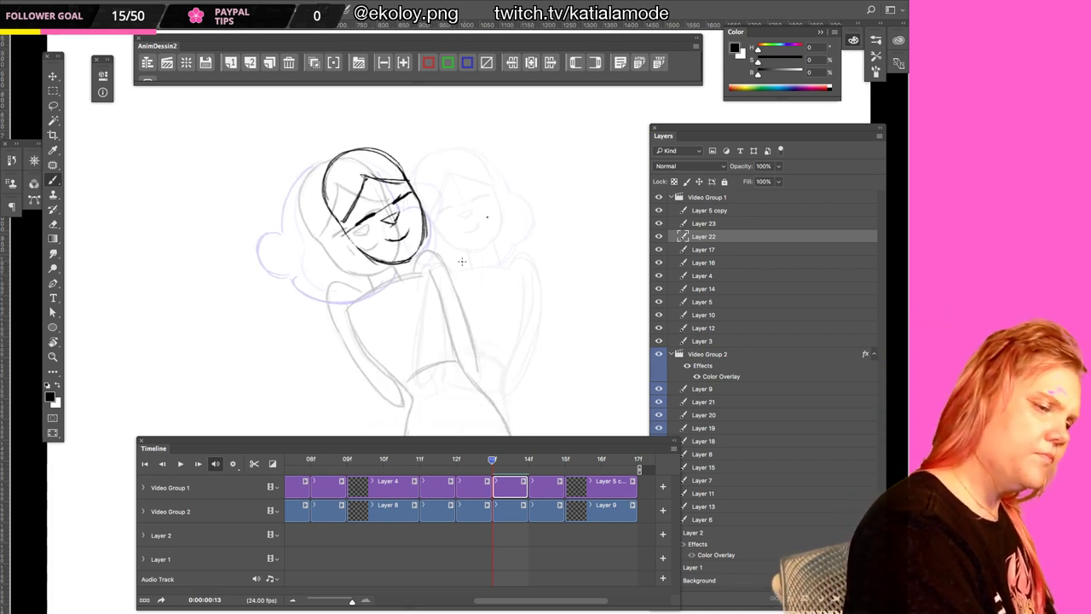
drag(461, 262, 470, 352)
drag(366, 298, 423, 396)
mouse_move(469, 350)
mouse_down()
mouse_move(488, 389)
mouse_move(470, 289)
mouse_up()
drag(374, 324, 386, 377)
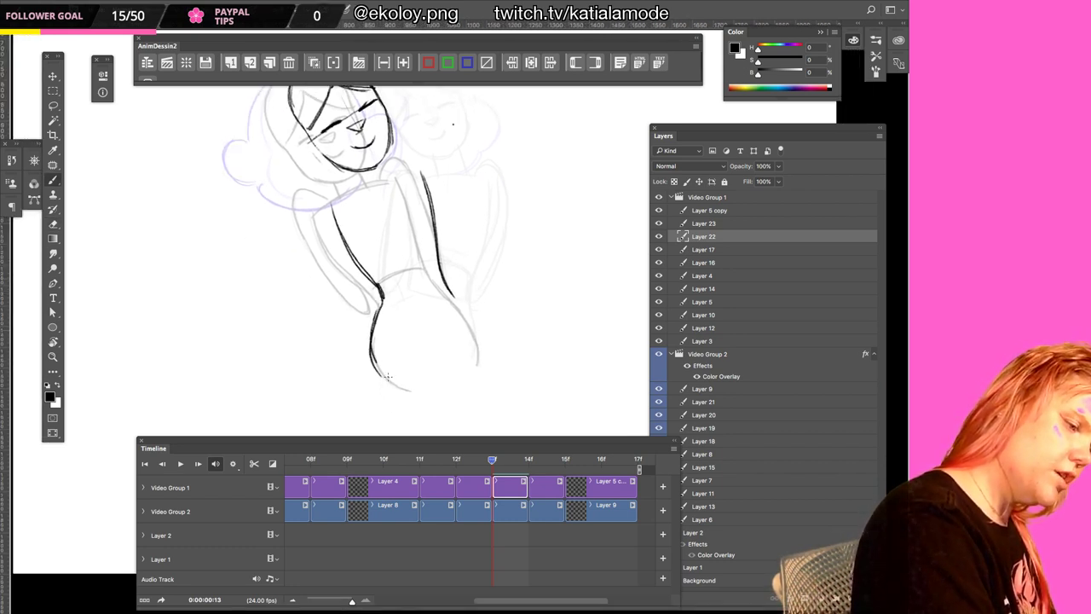
drag(445, 276, 478, 353)
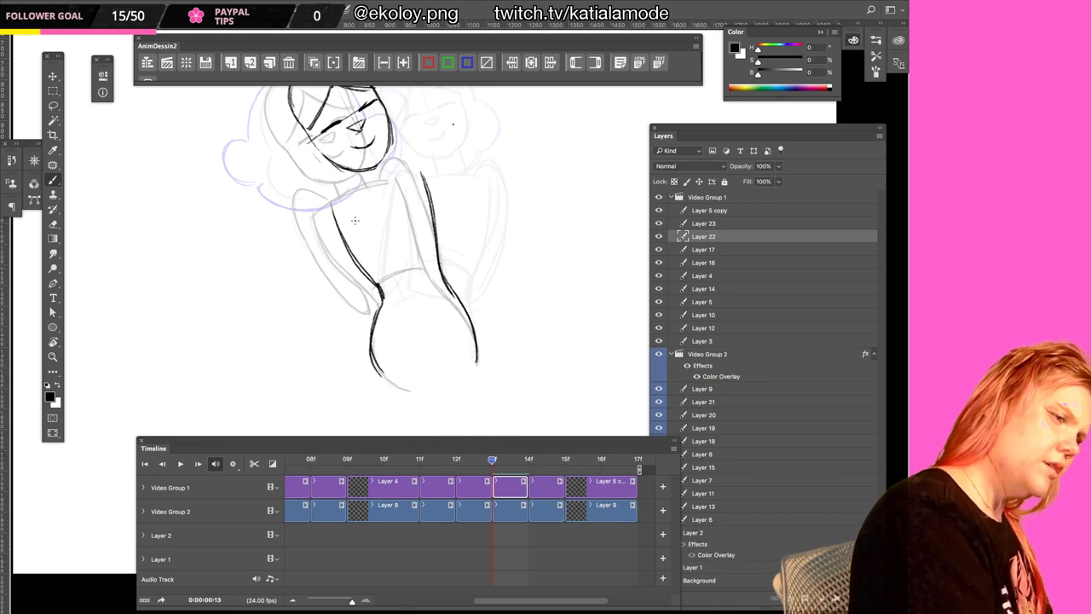
Erase the torso's side lines and try redrawing them farther left, closer to the left onion-skinned body
key(e)
drag(334, 209, 379, 288)
mouse_move(426, 171)
mouse_down()
mouse_move(427, 206)
mouse_move(415, 194)
mouse_move(444, 269)
mouse_move(414, 190)
mouse_up()
key(b)
drag(317, 224, 382, 292)
drag(316, 224, 380, 289)
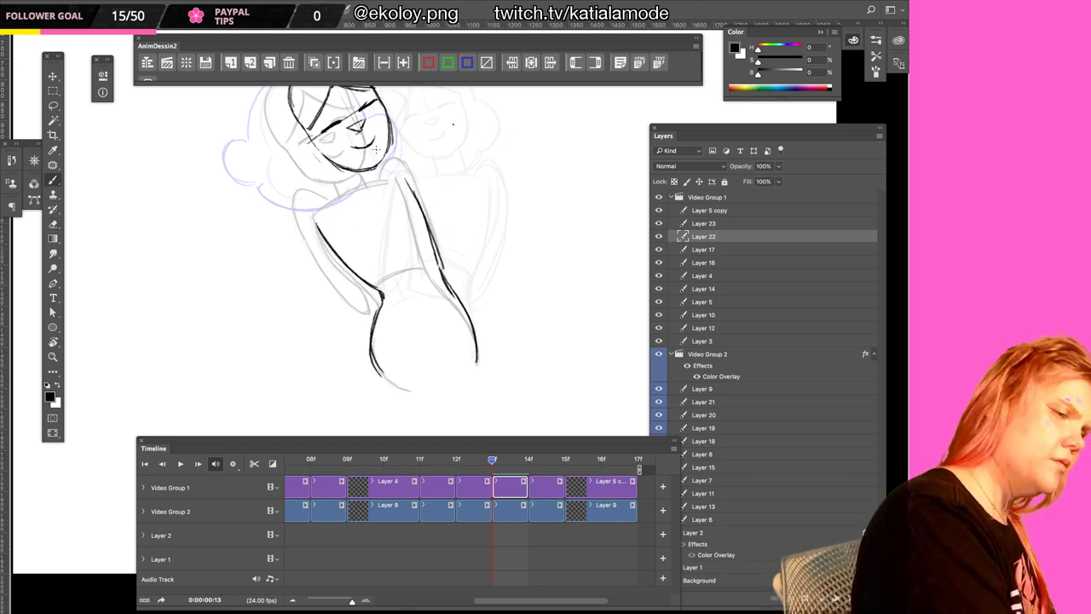
mouse_move(324, 210)
mouse_down()
mouse_move(390, 174)
mouse_move(439, 267)
mouse_up()
Erase the torso's side lines and redraw them farther right, joined by a curved waistline above the hips
key(e)
drag(321, 234, 382, 294)
key(b)
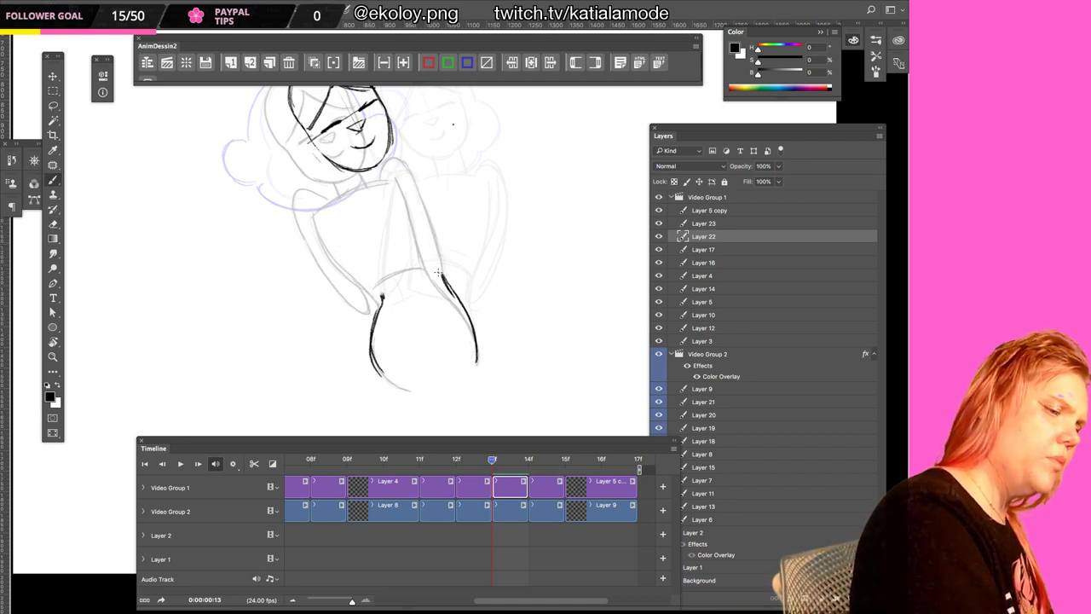
drag(443, 275, 423, 177)
mouse_move(328, 213)
mouse_down()
mouse_move(367, 276)
mouse_move(441, 267)
mouse_up()
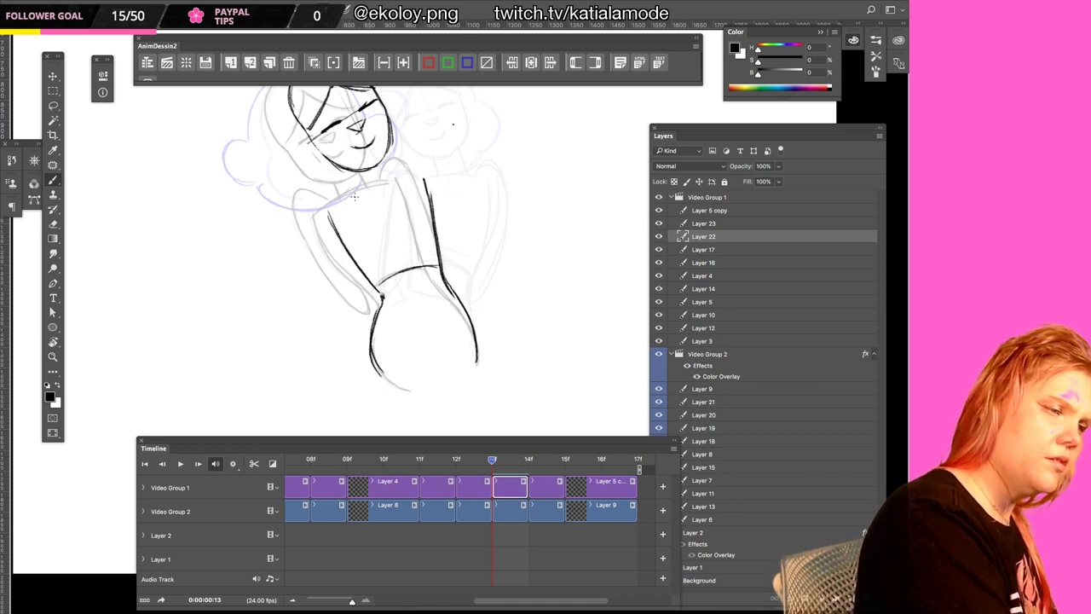
Draw the rounded shoulder and outer line of the arm on the right side of the torso
key(e)
mouse_move(418, 154)
mouse_down()
mouse_move(448, 176)
mouse_move(414, 172)
mouse_move(450, 228)
mouse_up()
key(b)
drag(430, 158, 456, 277)
key(e)
key(b)
drag(451, 192, 433, 159)
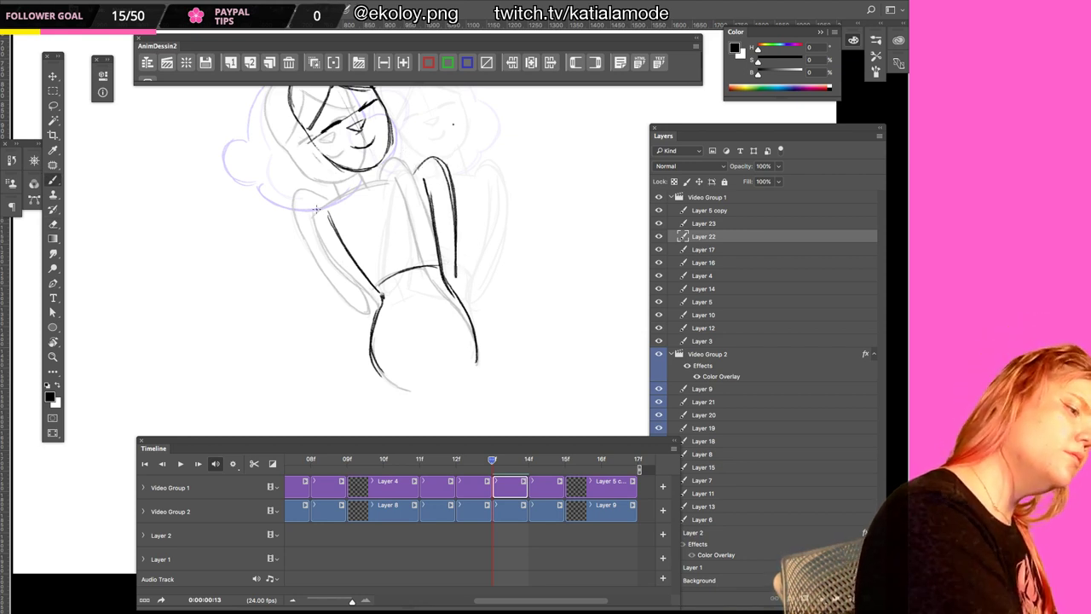
Draw the arm on the left side of the torso, from the rounded shoulder down to a point at the waist
mouse_move(322, 242)
mouse_down()
mouse_move(322, 192)
mouse_move(356, 300)
mouse_up()
drag(307, 197, 372, 309)
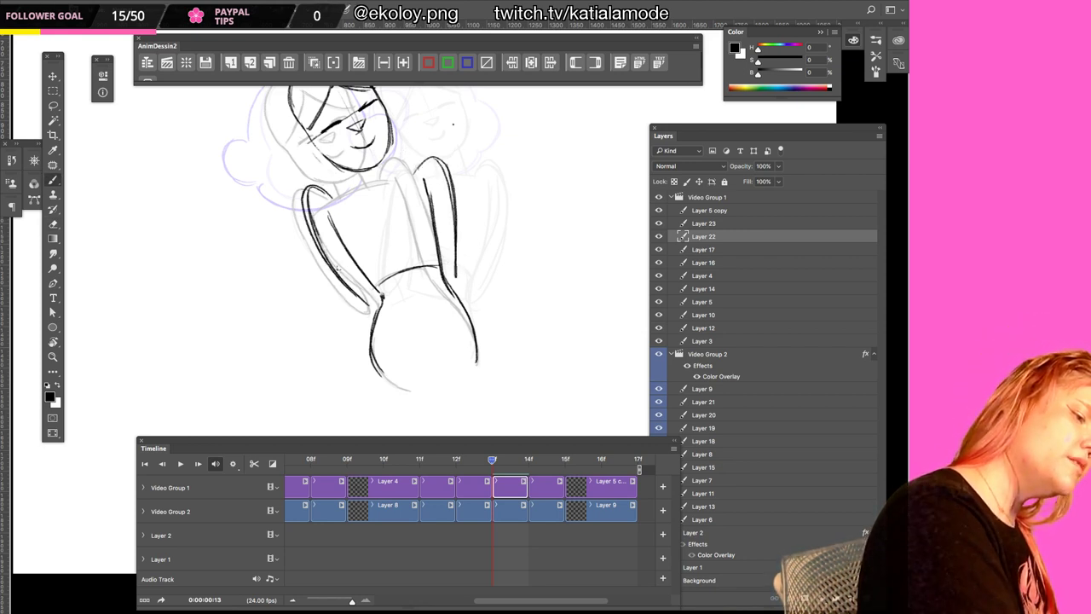
key(e)
mouse_move(315, 223)
mouse_down()
mouse_move(370, 303)
mouse_move(310, 205)
mouse_move(361, 310)
mouse_move(378, 316)
mouse_move(341, 287)
mouse_up()
key(b)
key(ctrl+z)
key(ctrl+z)
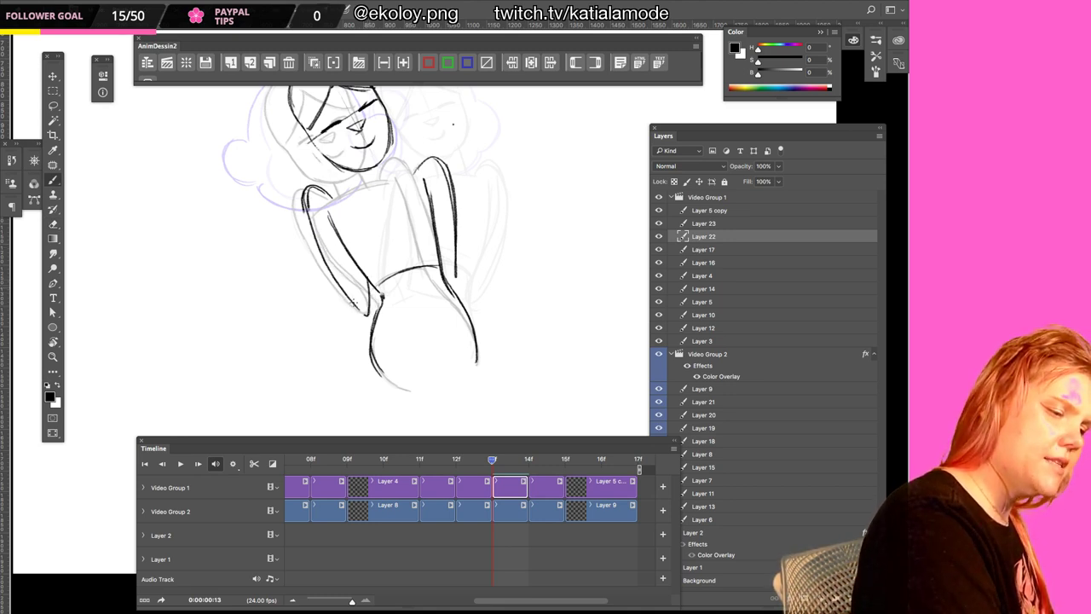
Reinforce the left shoulder, draw the neck lines and add the top edge of the torso between the shoulders
mouse_move(306, 193)
mouse_down()
mouse_move(356, 303)
mouse_move(339, 195)
mouse_up()
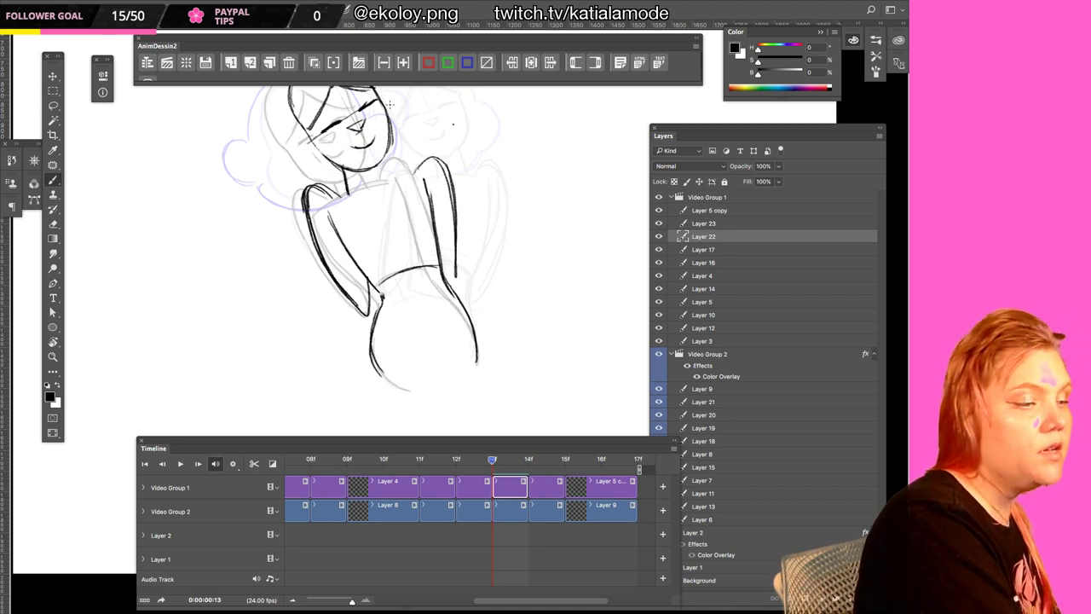
key(super+z)
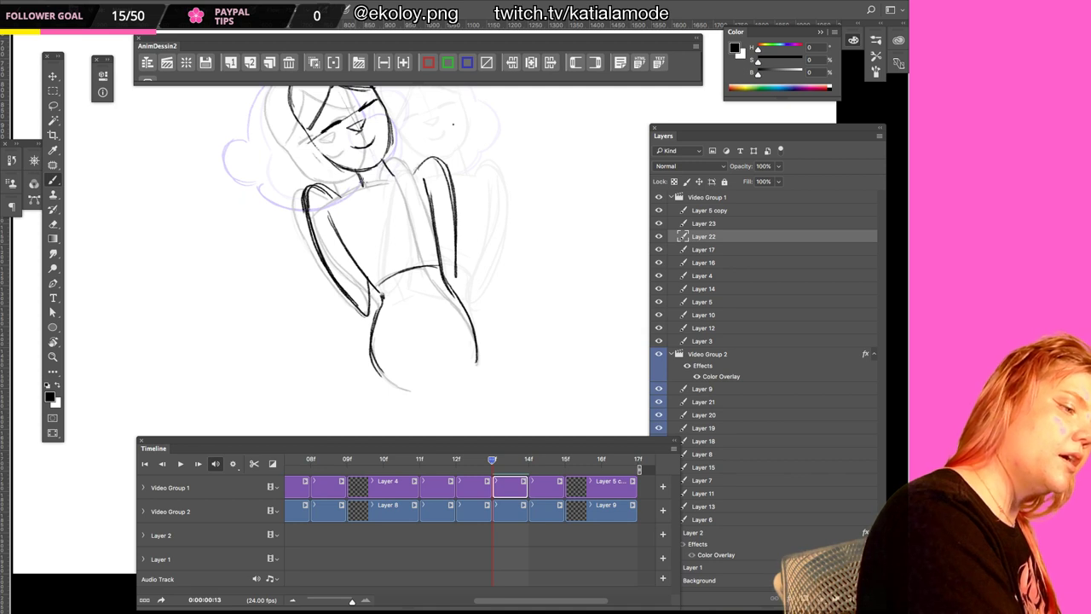
drag(332, 199, 421, 175)
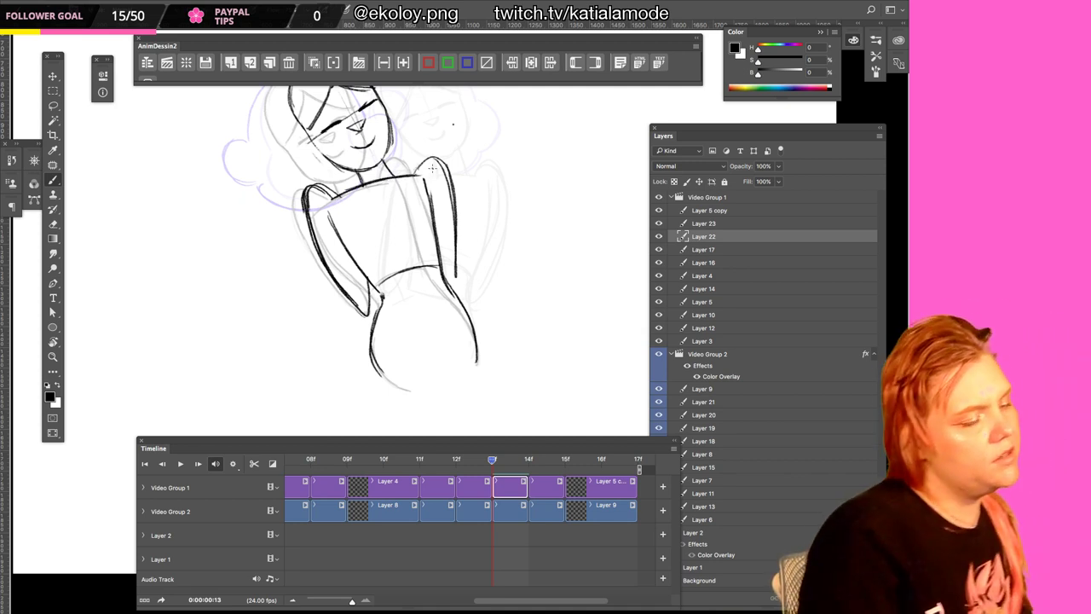
Draw the blue hair outline around the head on frame 13's Video Group 2 clip, with a curl at left and a short right side
click(511, 512)
drag(488, 235, 508, 318)
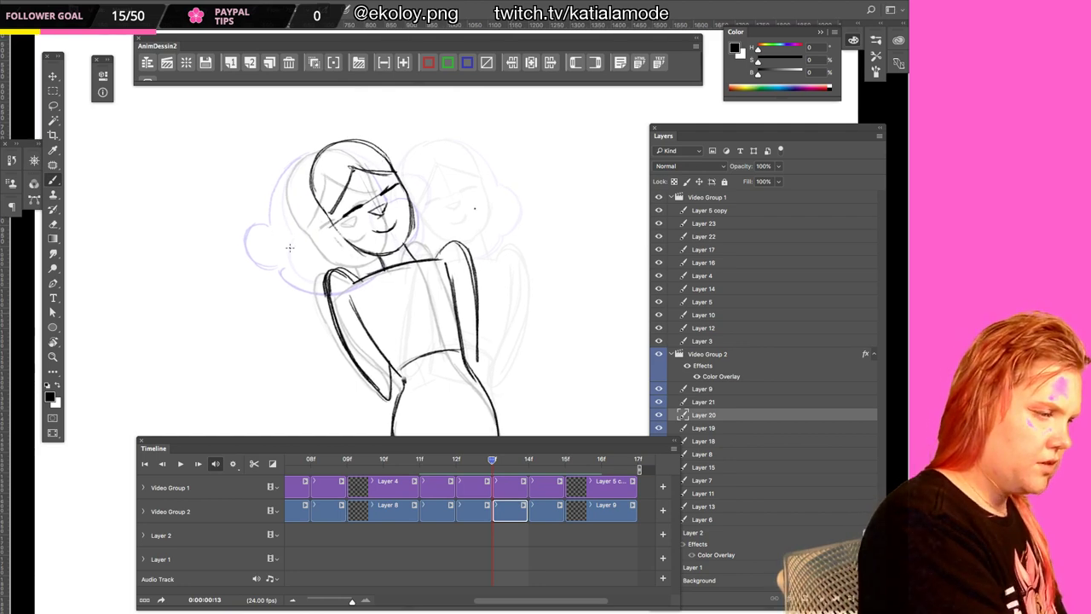
mouse_move(275, 227)
mouse_down()
mouse_move(285, 265)
mouse_move(261, 260)
mouse_up()
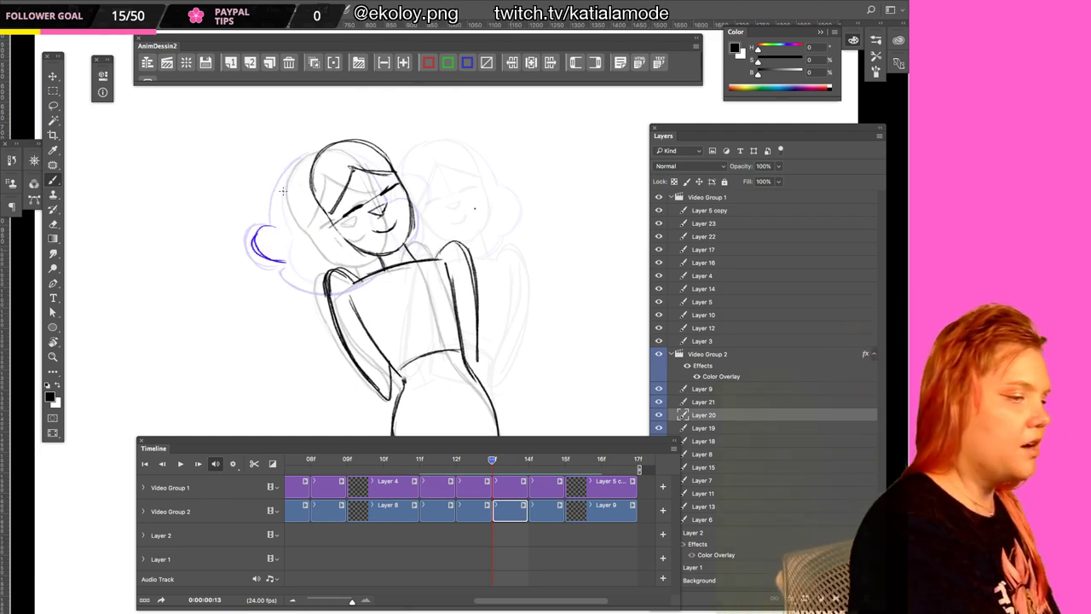
mouse_move(277, 214)
mouse_down()
mouse_move(329, 147)
mouse_move(282, 218)
mouse_up()
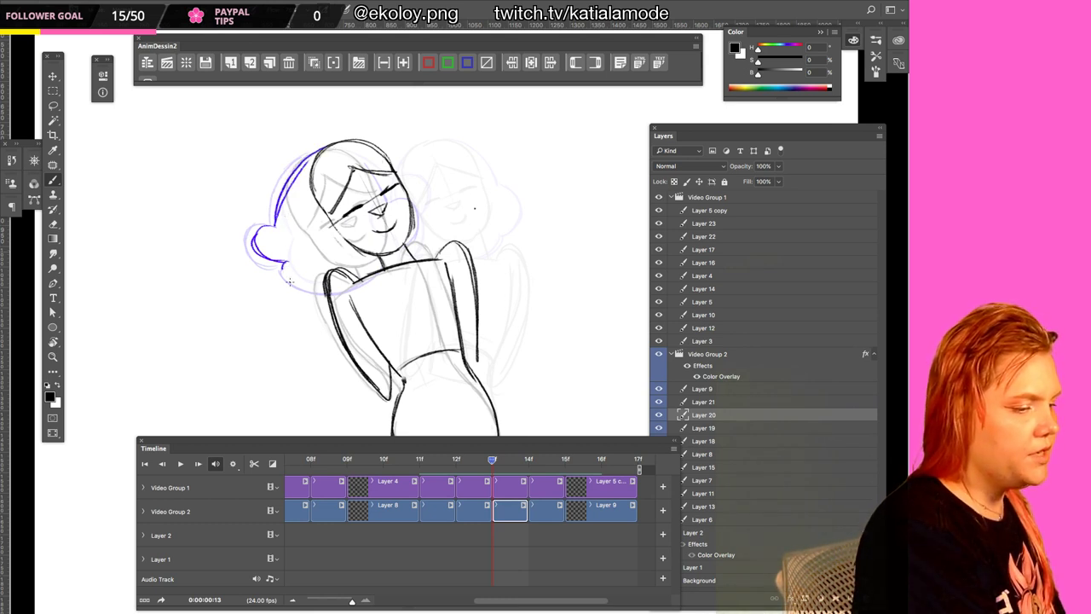
drag(282, 265, 327, 290)
drag(417, 215, 412, 266)
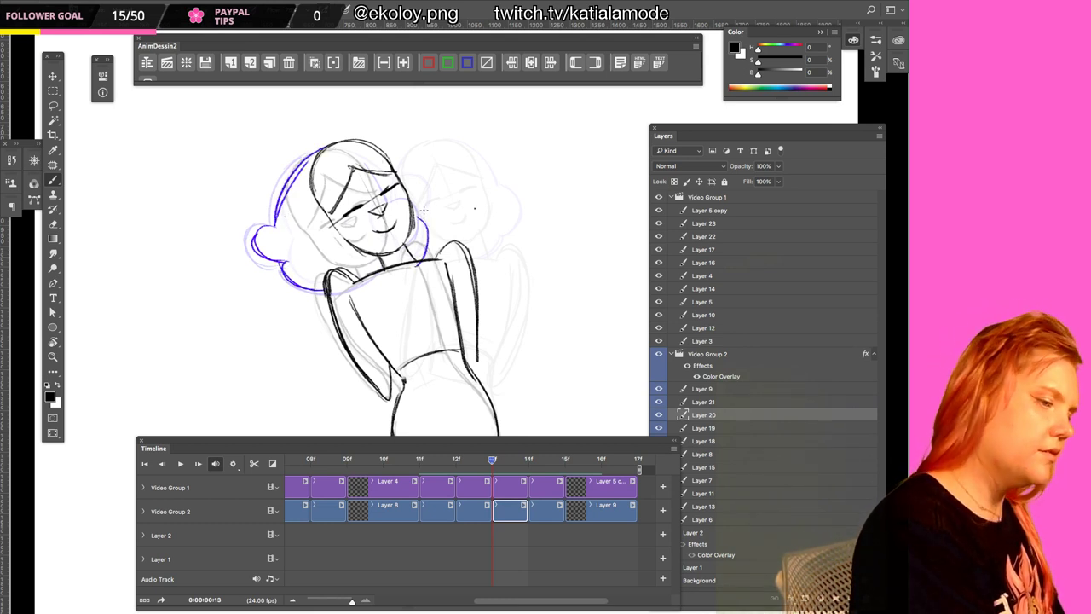
key(super+z)
drag(415, 227, 406, 268)
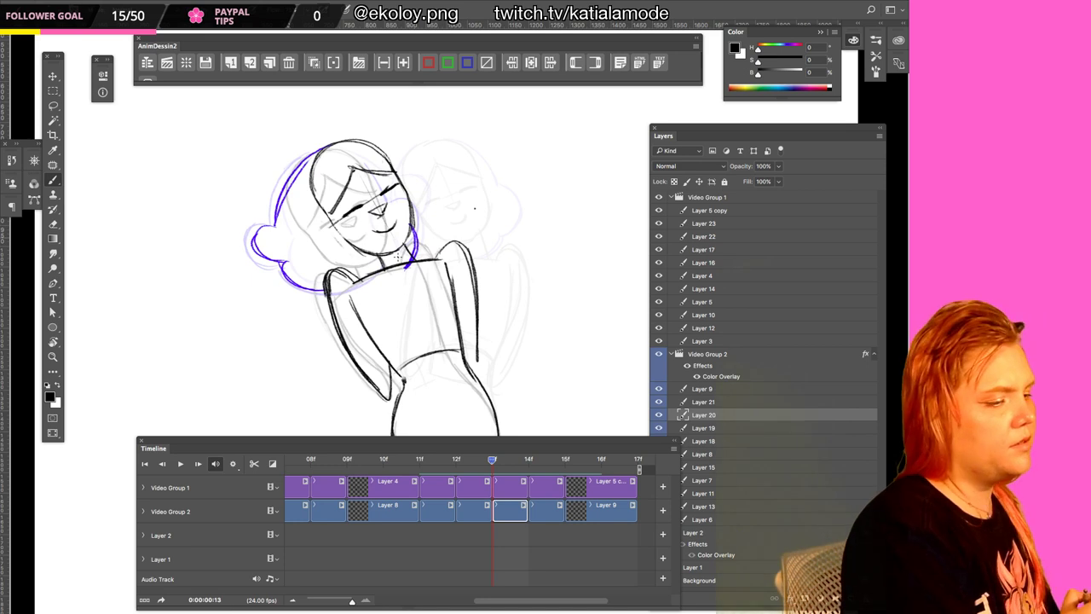
Draw the head on frame 14's Video Group 1 clip, with skull circle, jaw, closed eyes, nose, smile, parted hairline and neck
click(546, 485)
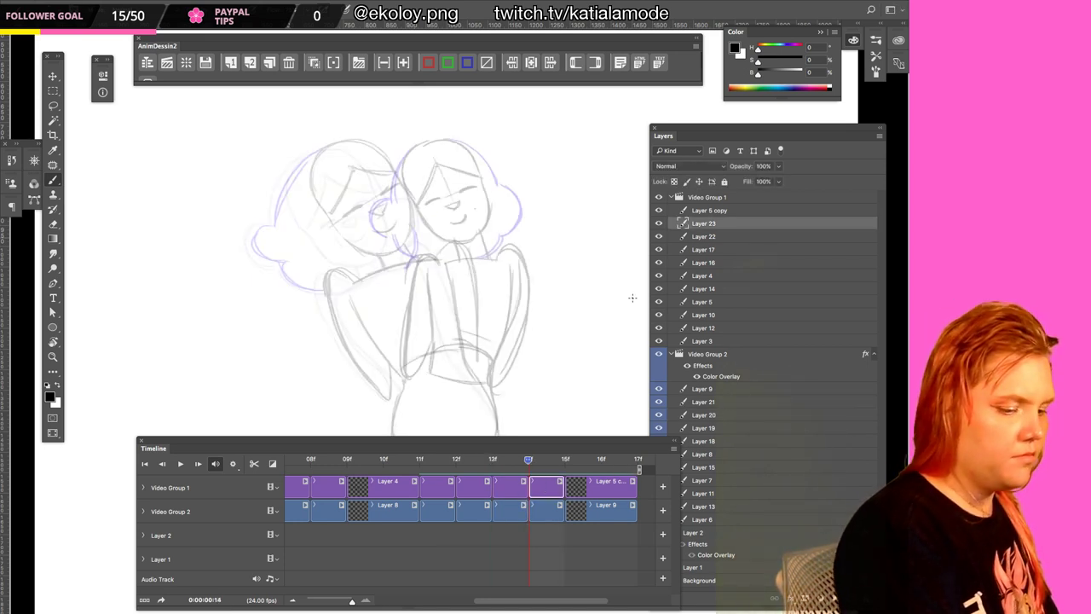
mouse_move(437, 153)
mouse_down()
mouse_move(397, 135)
mouse_move(450, 190)
mouse_move(434, 157)
mouse_up()
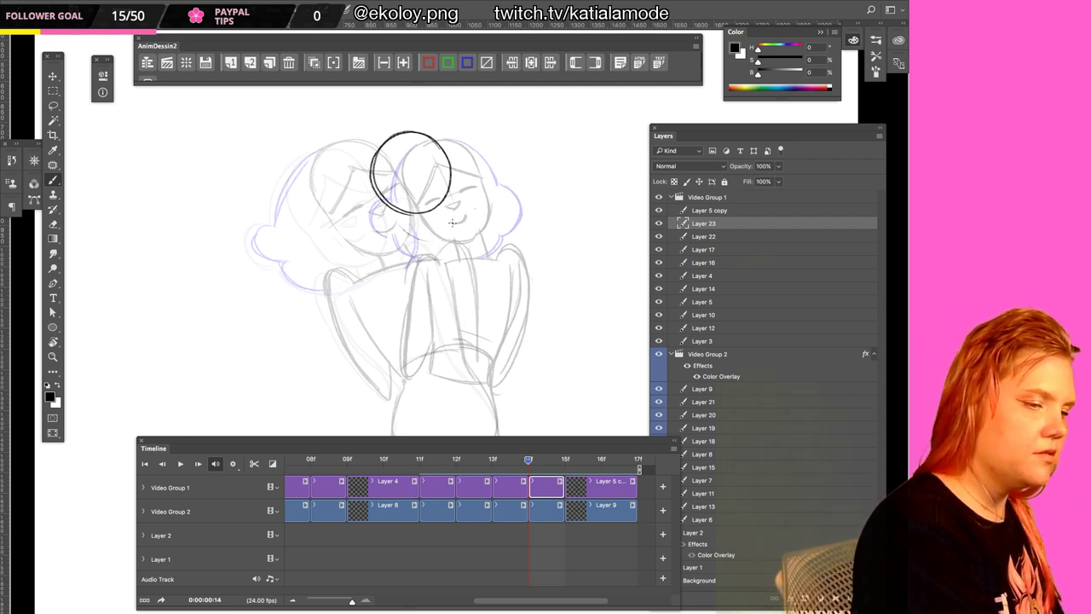
mouse_move(399, 223)
mouse_down()
mouse_move(454, 218)
mouse_move(447, 239)
mouse_up()
drag(451, 176, 452, 234)
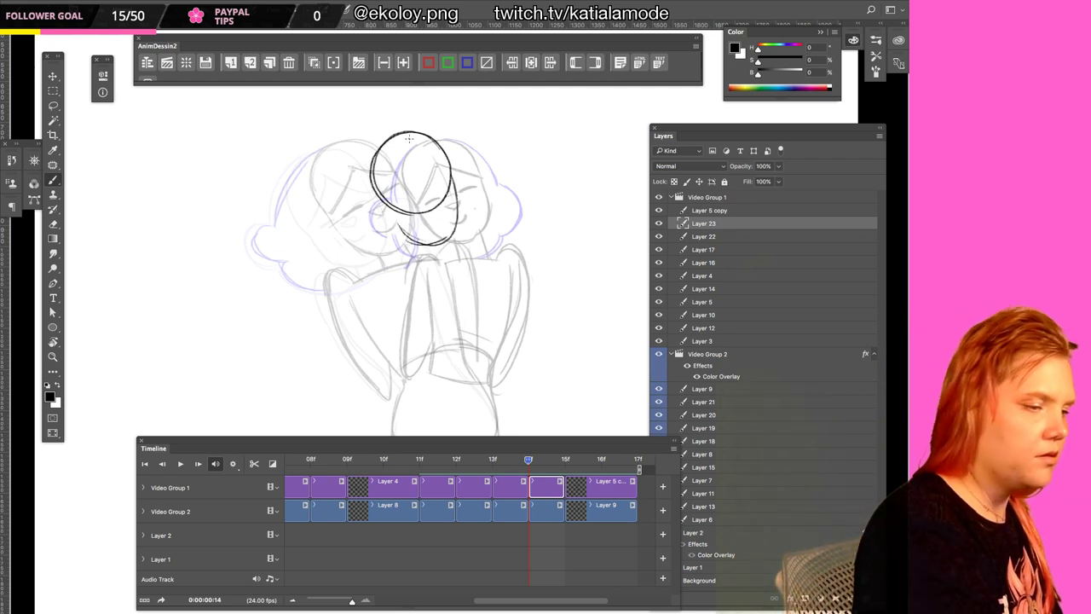
drag(373, 191, 418, 244)
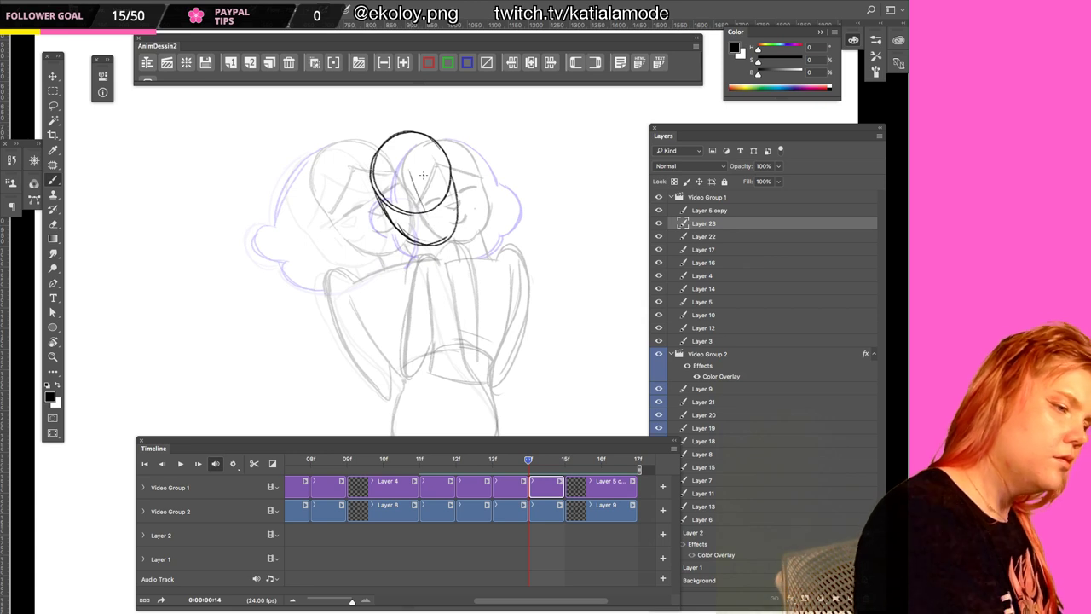
mouse_move(393, 201)
mouse_down()
mouse_move(442, 185)
mouse_move(403, 195)
mouse_up()
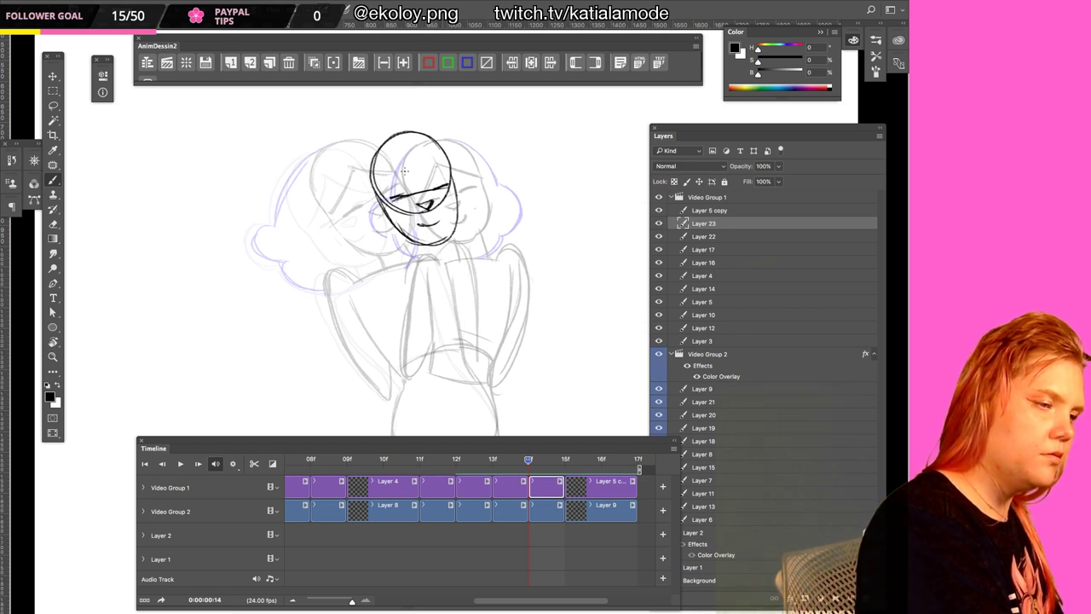
mouse_move(412, 159)
mouse_down()
mouse_move(385, 194)
mouse_move(451, 171)
mouse_up()
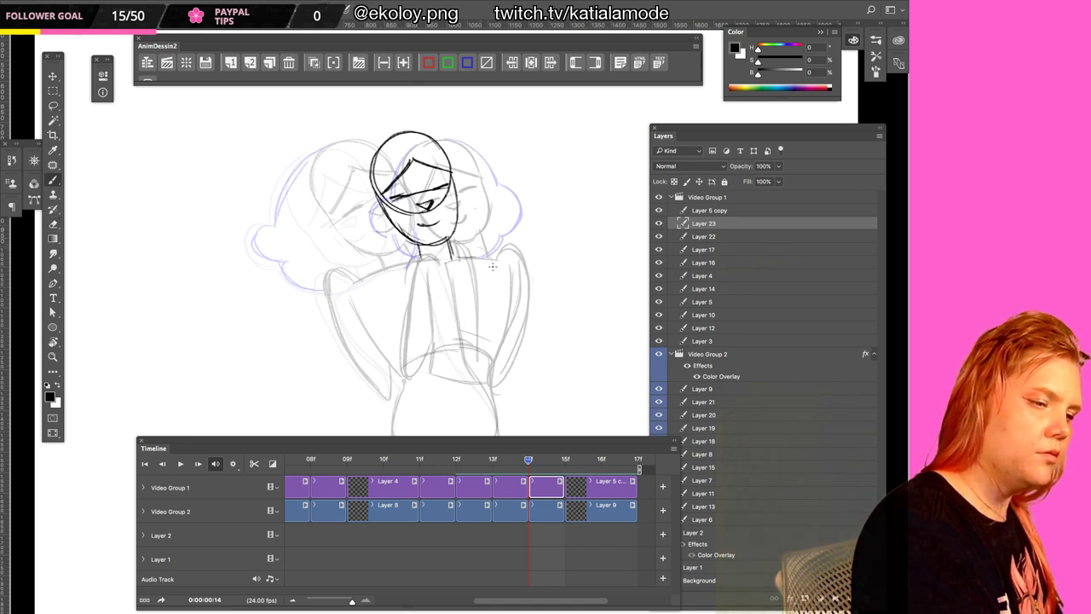
Draw the top edge of the torso, the rounded right shoulder with its outer arm line, and the complete left arm
mouse_move(467, 254)
mouse_down()
mouse_move(498, 250)
mouse_move(486, 252)
mouse_move(497, 344)
mouse_move(483, 380)
mouse_up()
drag(389, 264, 478, 254)
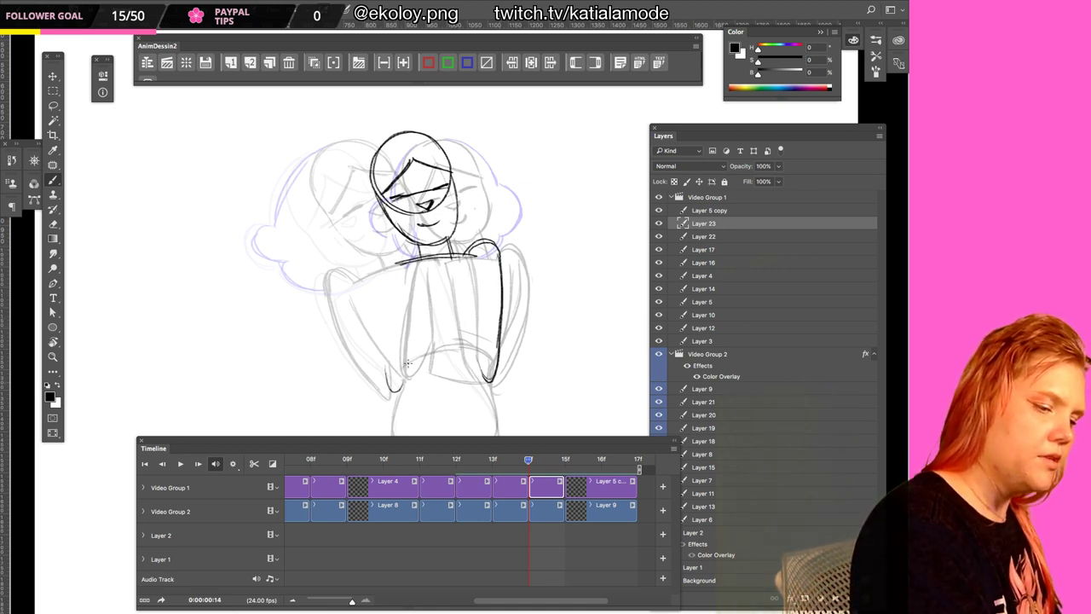
mouse_move(392, 266)
mouse_down()
mouse_move(388, 399)
mouse_move(377, 370)
mouse_up()
mouse_move(386, 264)
mouse_down()
mouse_move(407, 256)
mouse_move(372, 385)
mouse_up()
drag(408, 303, 402, 365)
drag(413, 276, 394, 379)
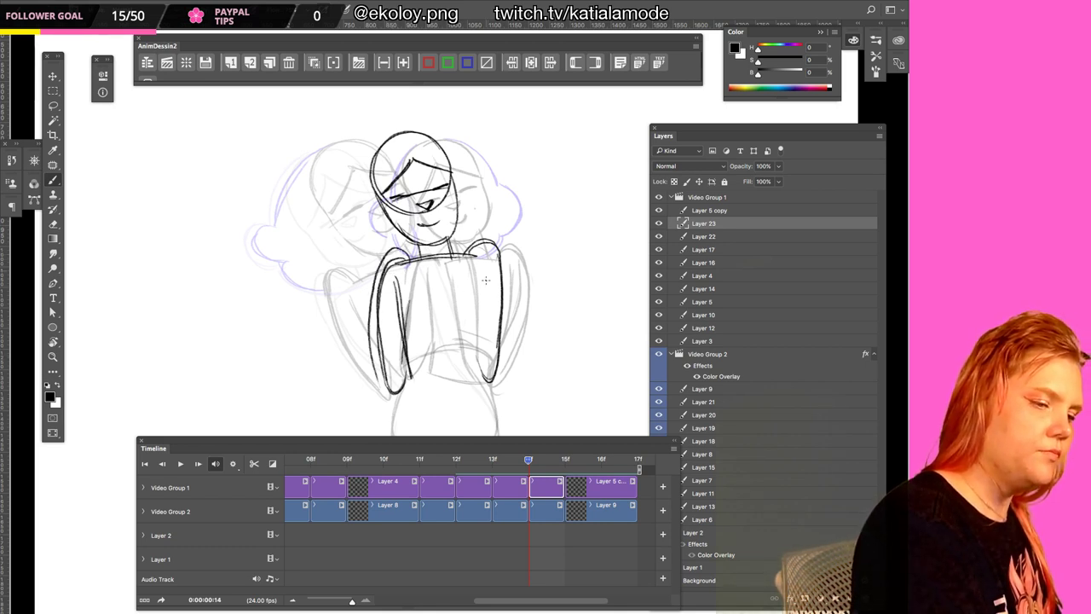
Draw the right arm's inner line, the curved and straight waist lines, and the outer curves of both hips
drag(493, 267, 472, 370)
drag(418, 349, 484, 355)
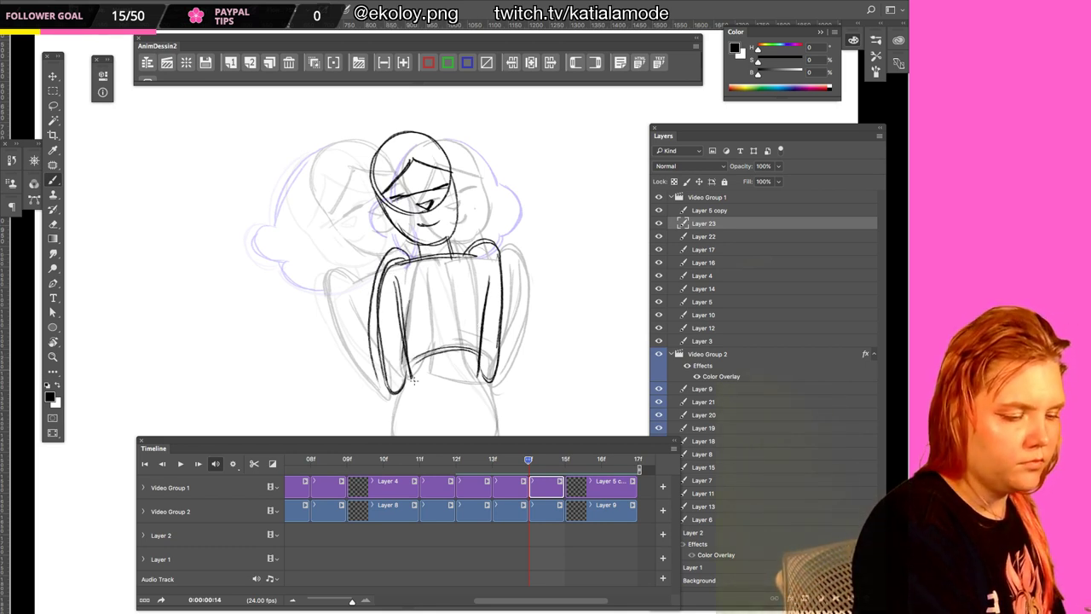
drag(409, 380, 391, 422)
mouse_move(450, 368)
mouse_down()
mouse_move(467, 287)
mouse_move(487, 351)
mouse_up()
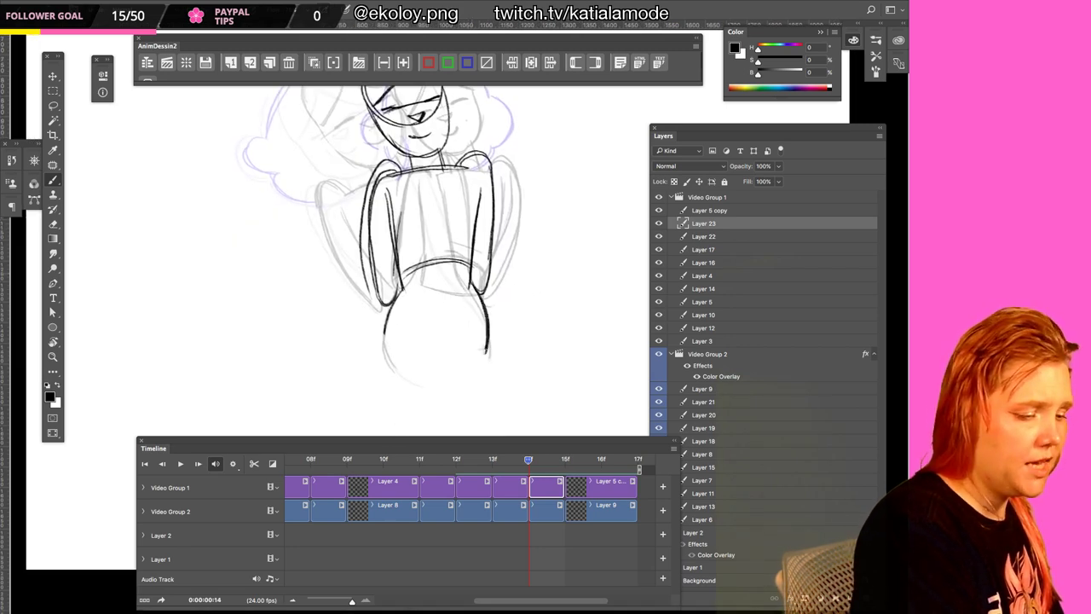
mouse_move(393, 295)
mouse_down()
mouse_move(389, 369)
mouse_move(473, 286)
mouse_up()
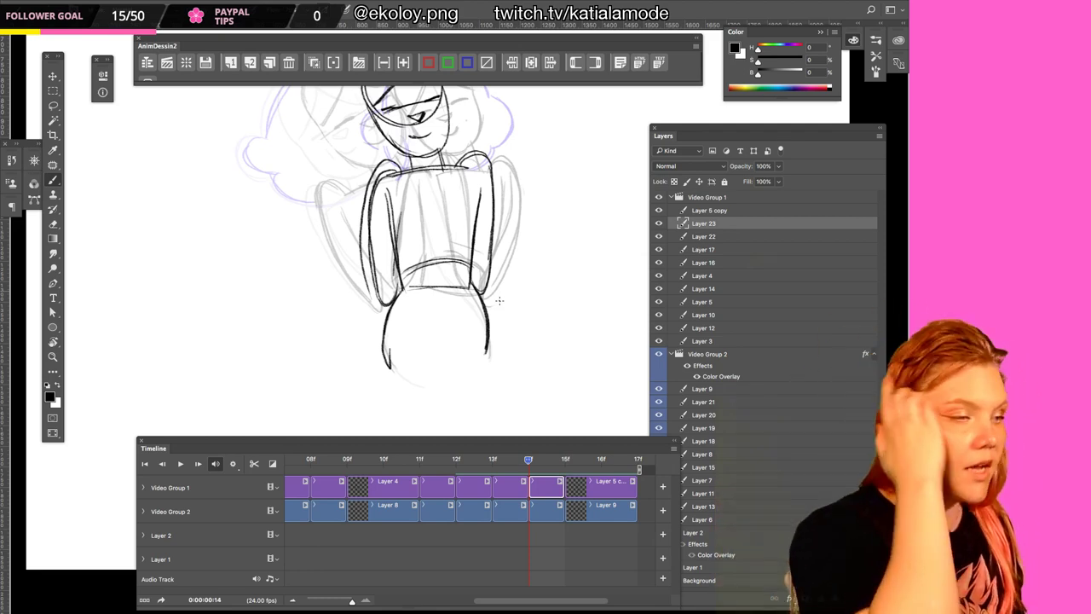
drag(517, 228, 523, 332)
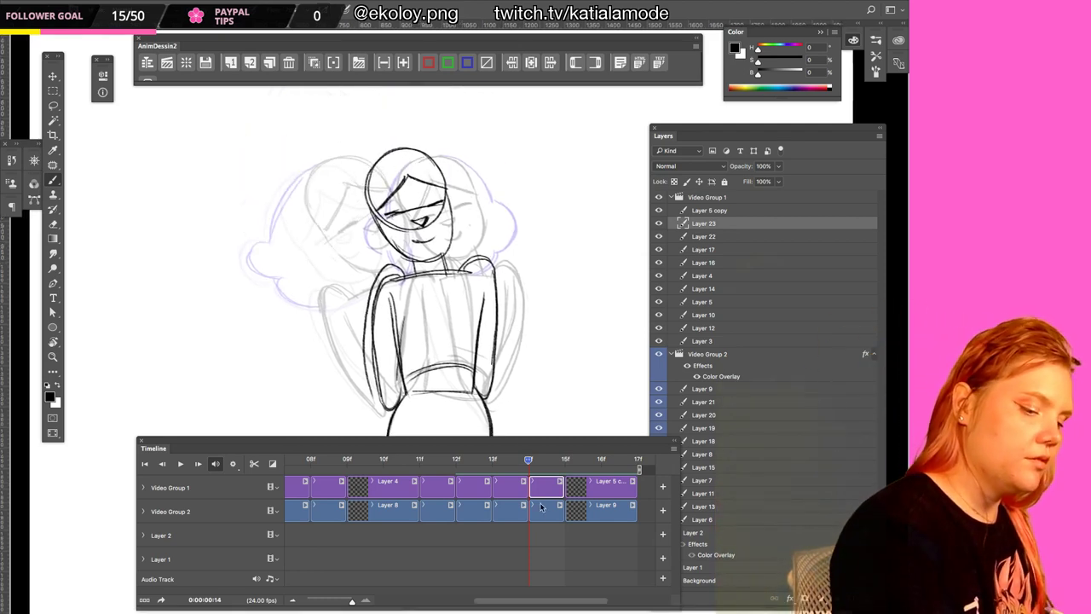
Draw the blue hair outline around the head on frame 14's Video Group 2 clip, with a rounded curl on each side
click(544, 510)
drag(380, 158, 344, 207)
drag(432, 154, 475, 252)
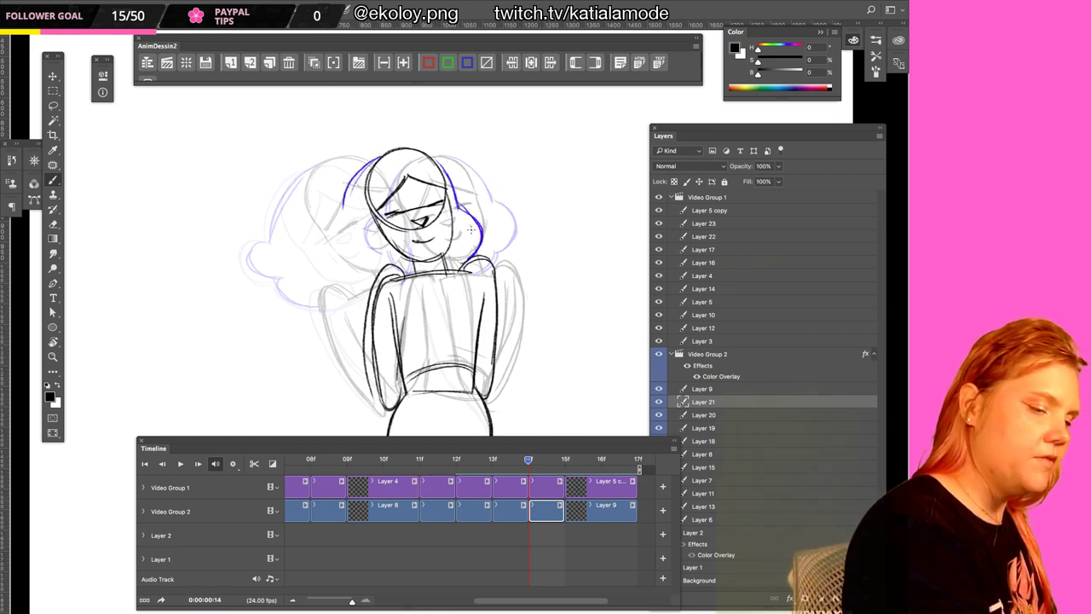
key(e)
drag(460, 204, 478, 248)
key(b)
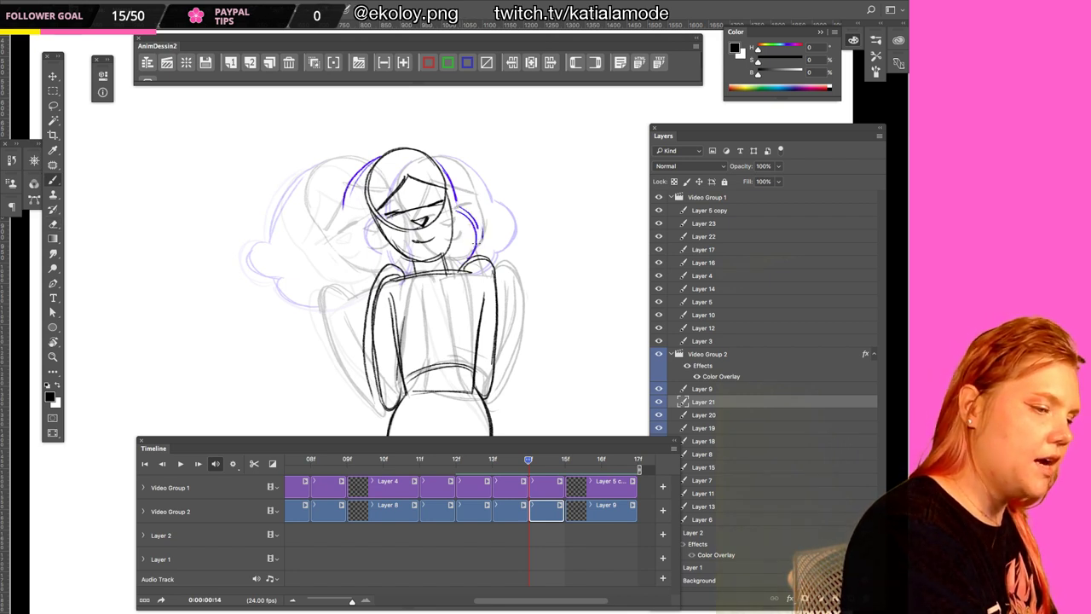
mouse_move(343, 211)
mouse_down()
mouse_move(348, 254)
mouse_move(379, 274)
mouse_move(400, 271)
mouse_move(341, 189)
mouse_move(362, 164)
mouse_move(339, 213)
mouse_up()
mouse_move(413, 149)
mouse_down()
mouse_move(456, 192)
mouse_move(480, 247)
mouse_up()
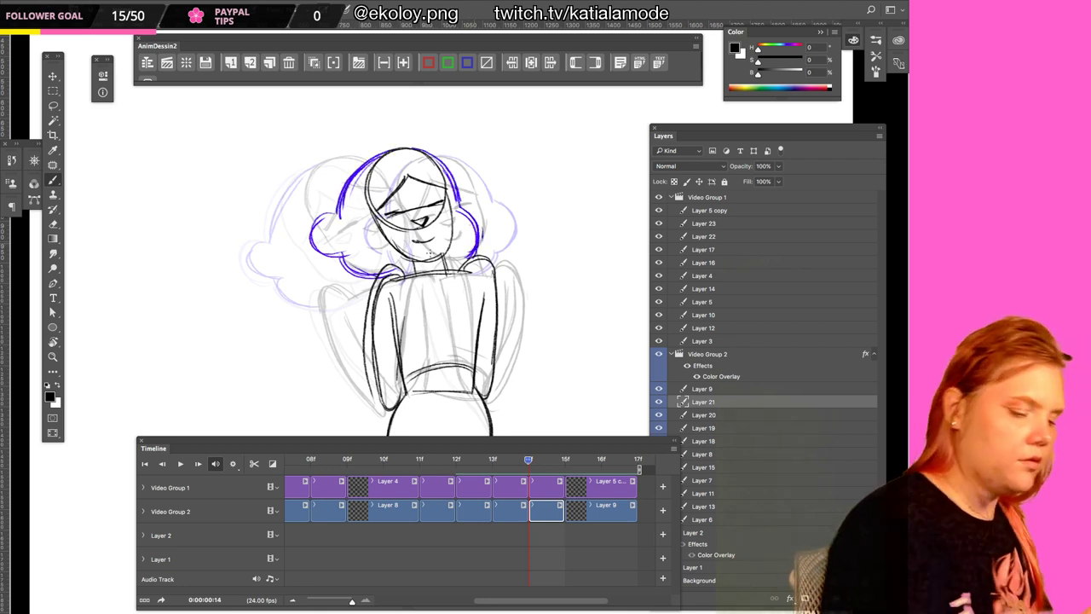
Play back the animation without onion skinning and scrub through frames 0 to 9 to examine the swaying motion
click(336, 65)
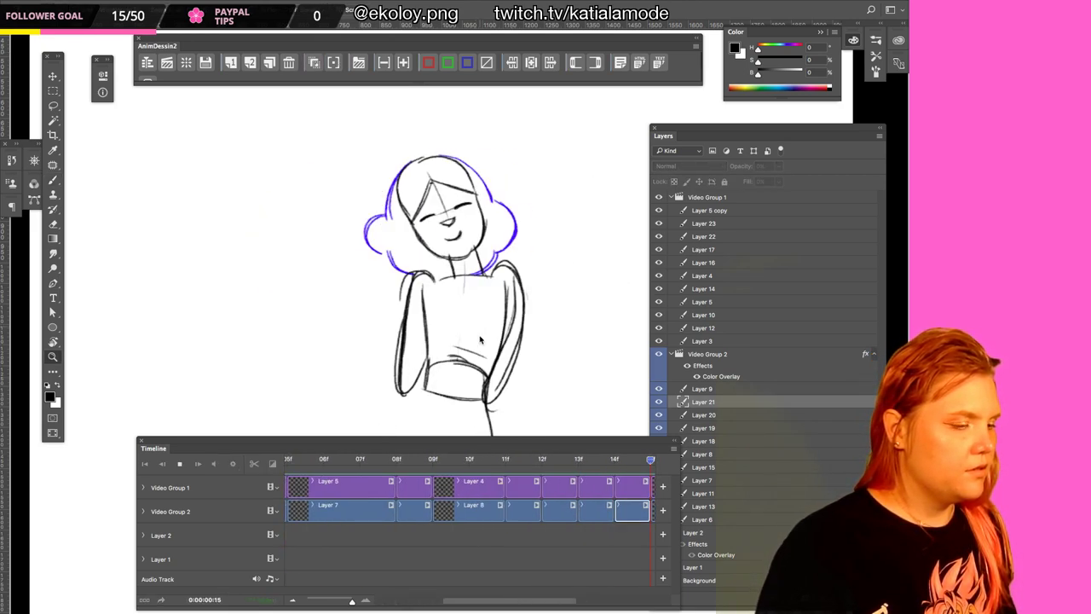
key(space)
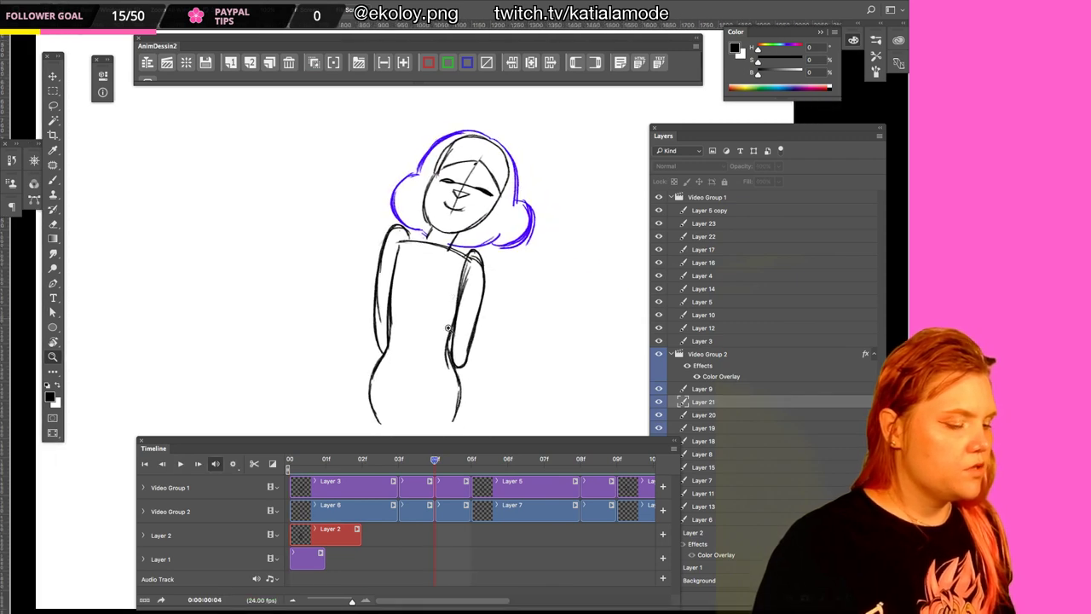
key(space)
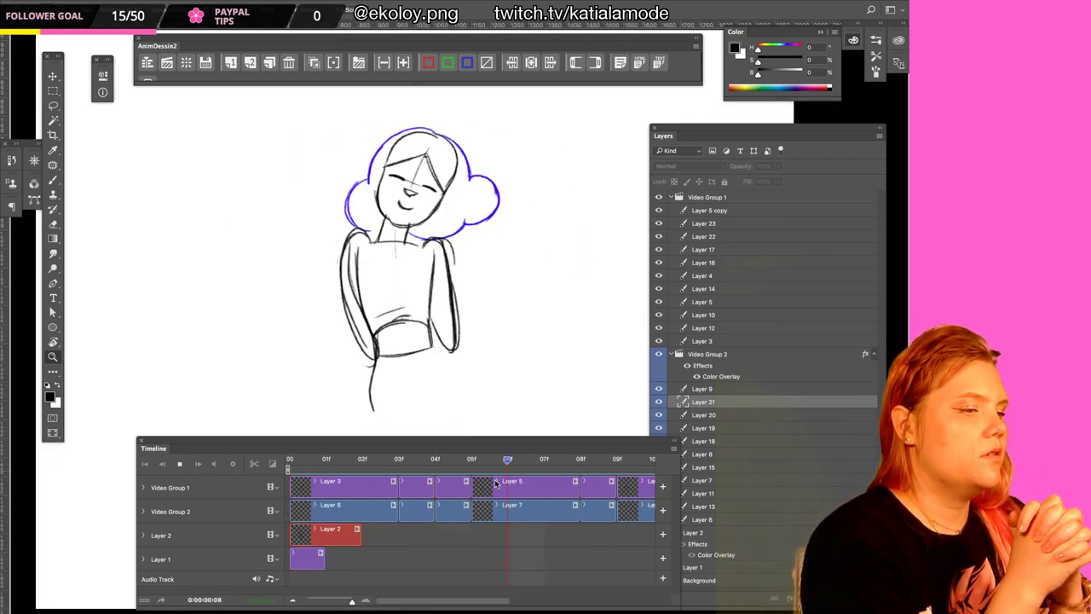
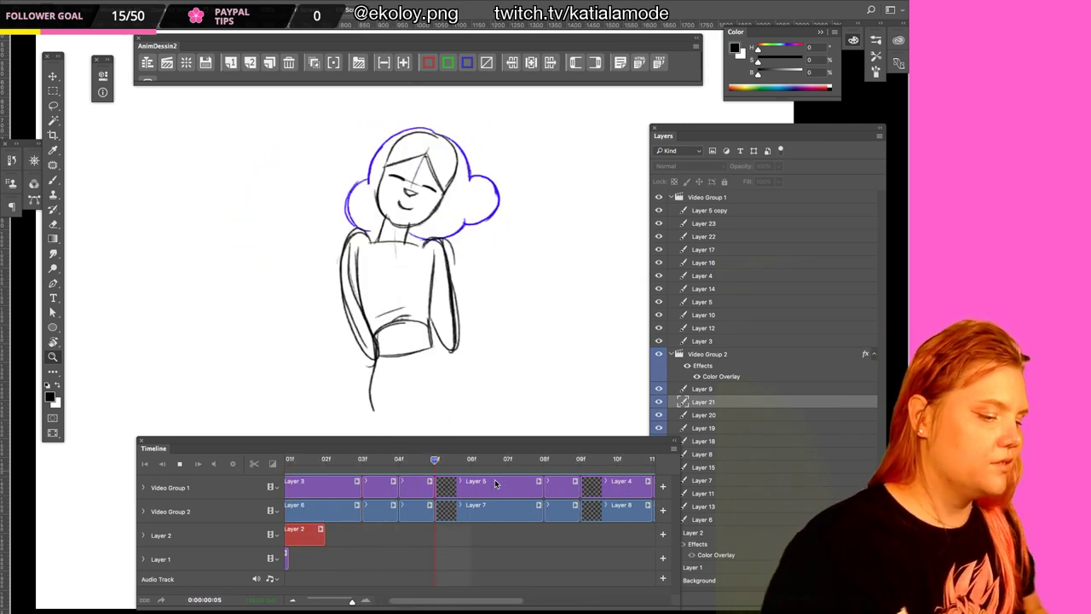
key(space)
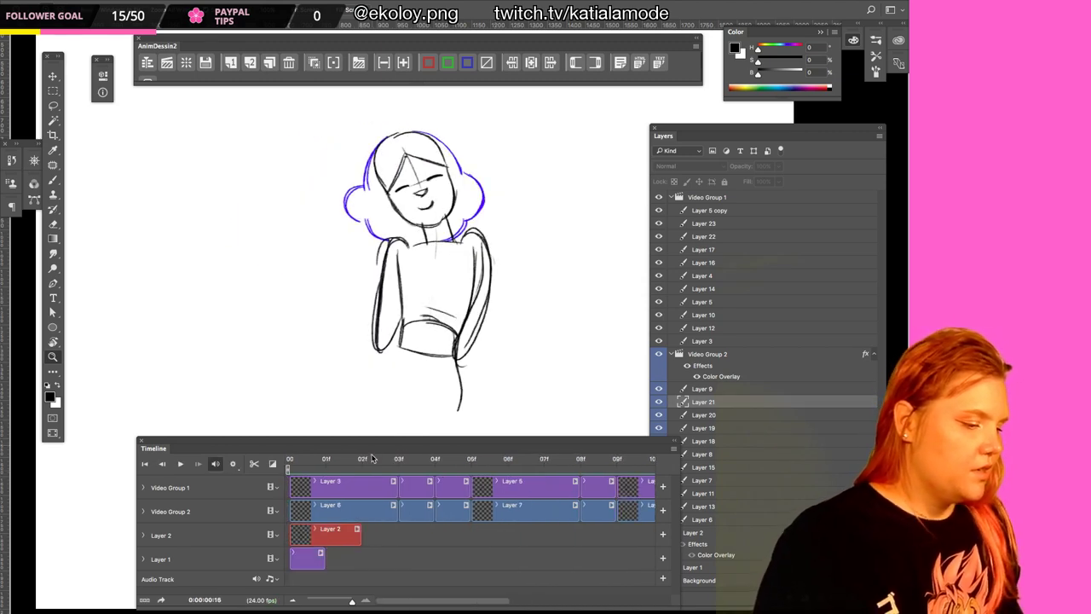
drag(343, 461, 616, 469)
scroll(568, 480, right, 5)
scroll(568, 482, left, 5)
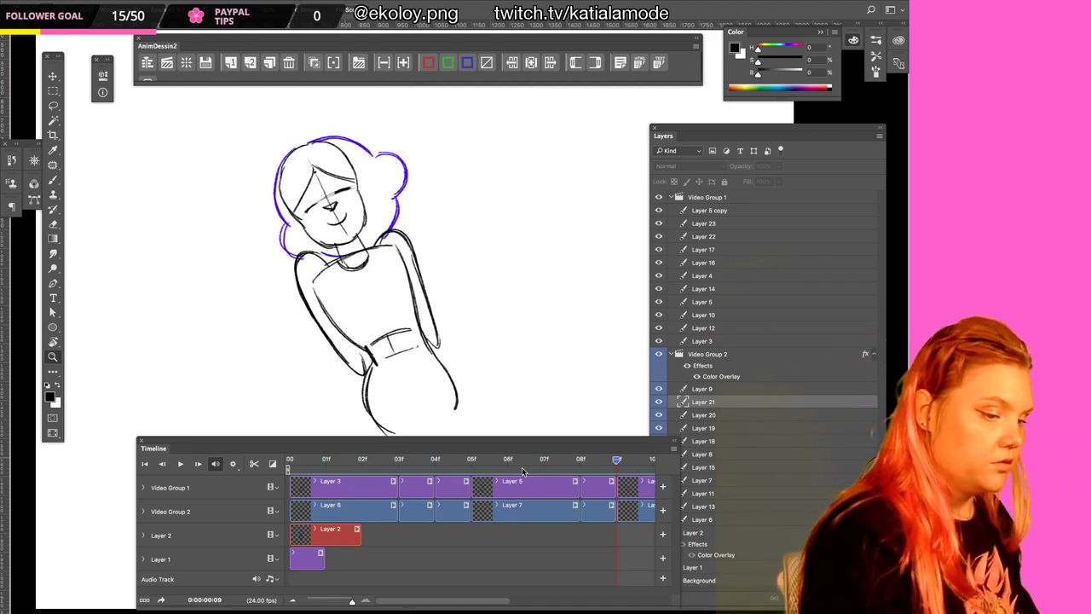
mouse_move(607, 460)
mouse_down()
mouse_move(286, 478)
mouse_move(654, 460)
mouse_move(288, 461)
mouse_up()
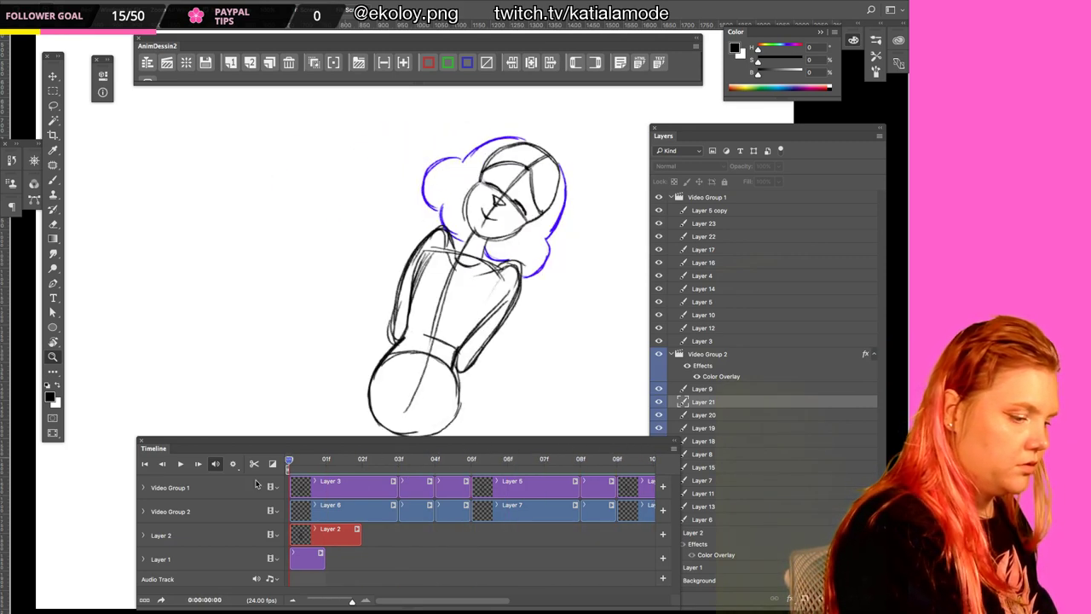
Shorten the Layer 3 and Layer 6 clips to end at frame 2, and add a blank one-frame clip after Layer 6
click(356, 463)
click(313, 62)
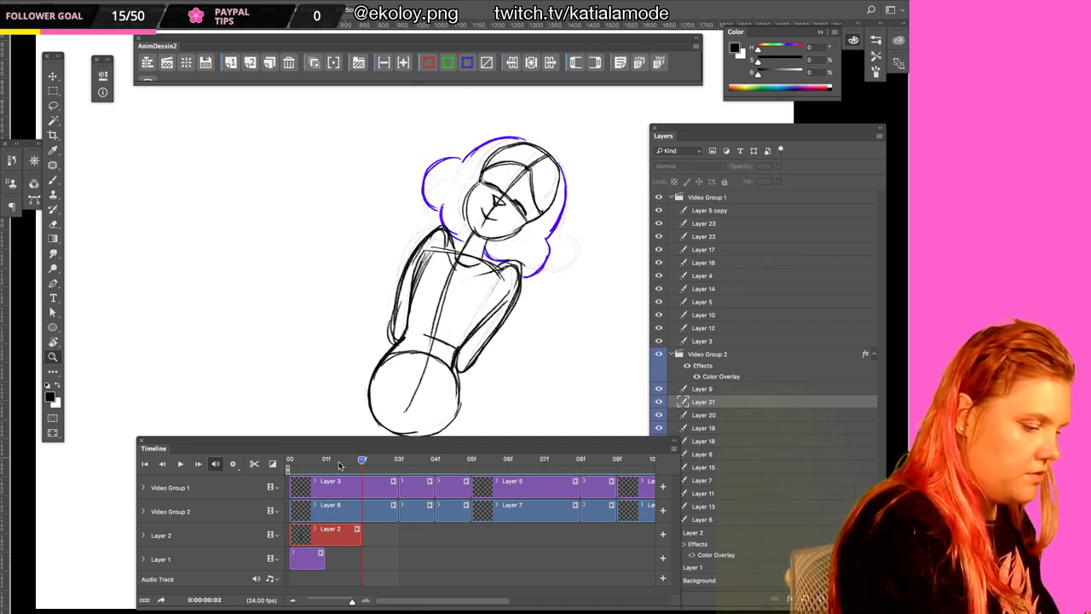
click(369, 488)
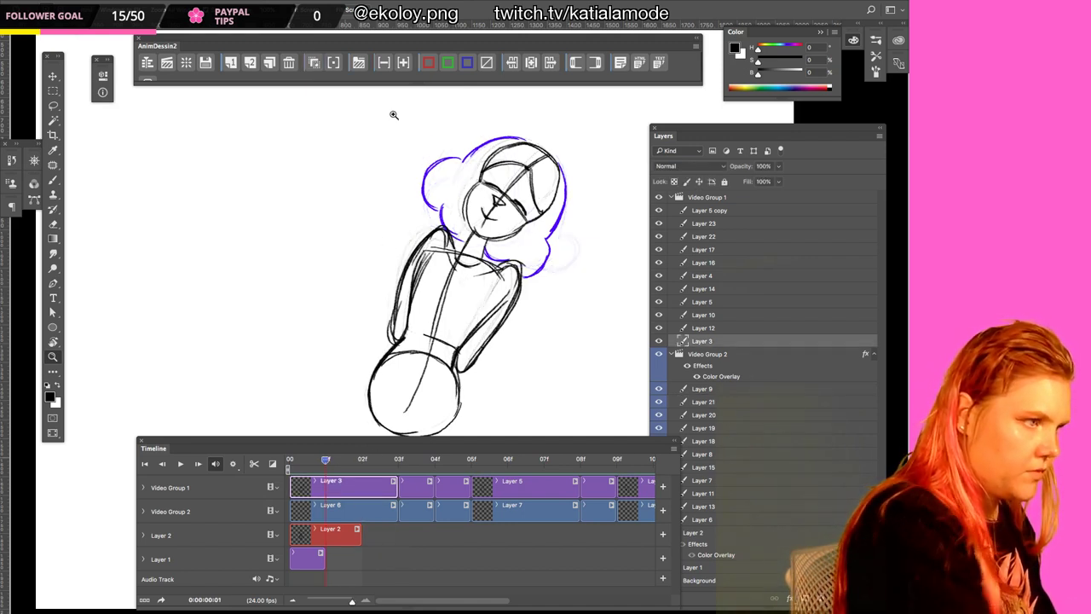
click(362, 459)
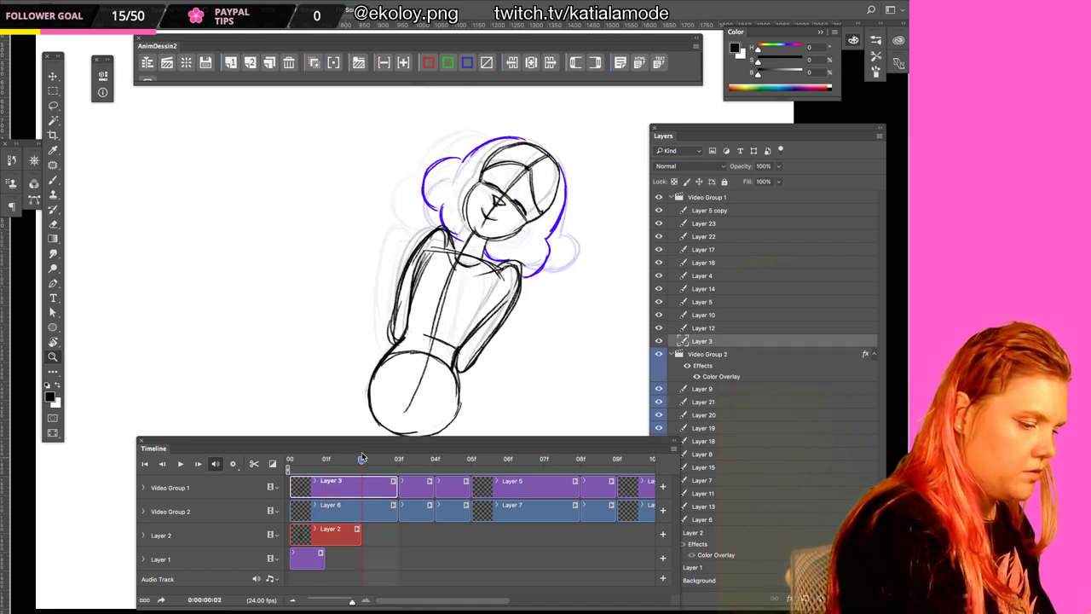
click(384, 62)
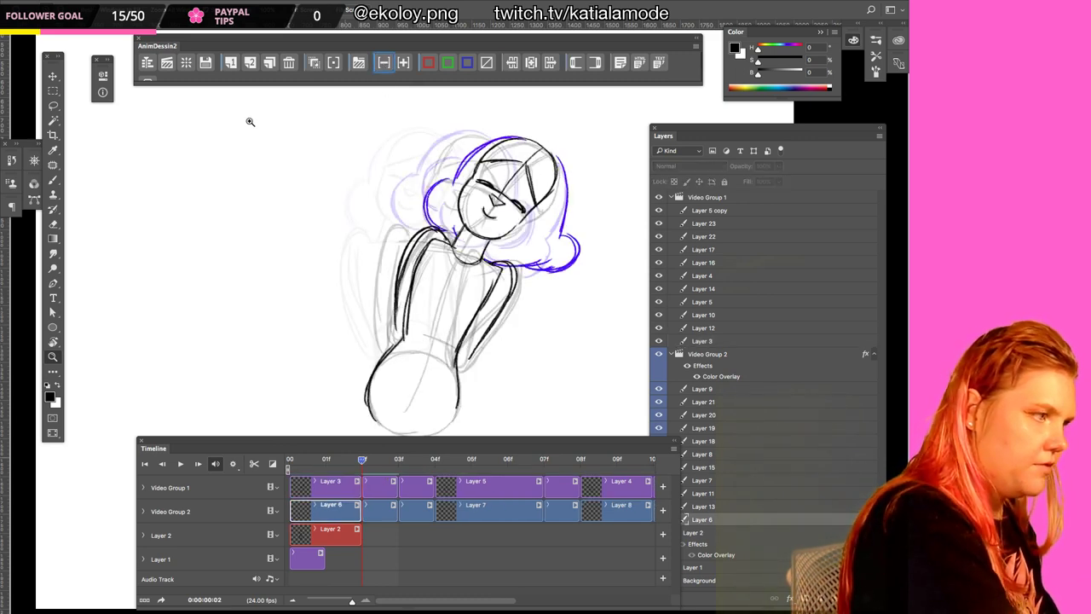
click(230, 62)
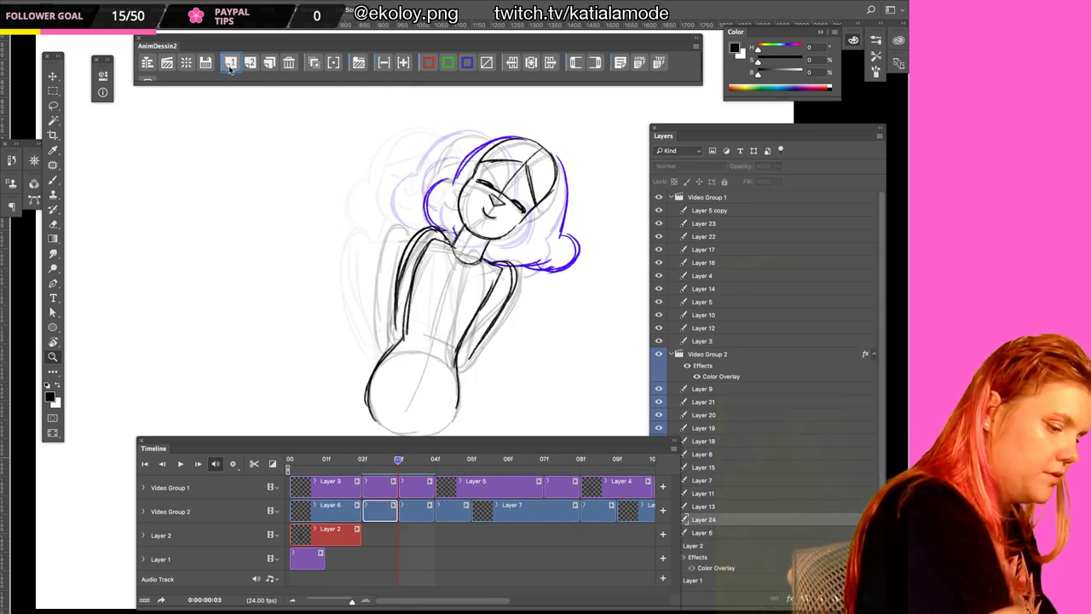
click(364, 463)
click(230, 63)
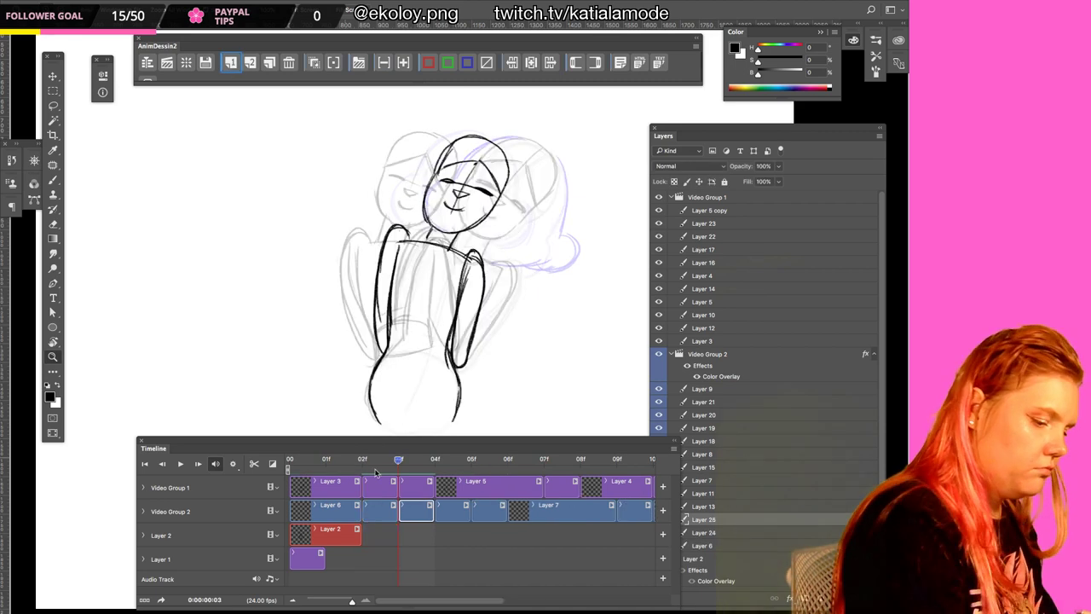
key(ctrl+z)
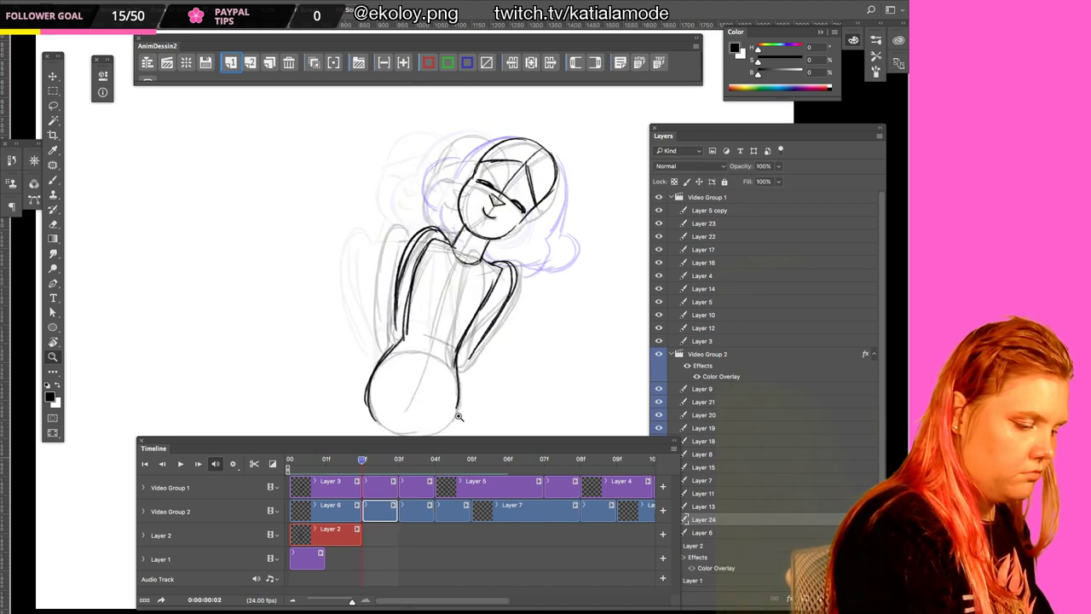
Add a blank one-frame clip to Video Group 1, place it directly after Layer 3 at frame 2, and show the onion skin
click(230, 62)
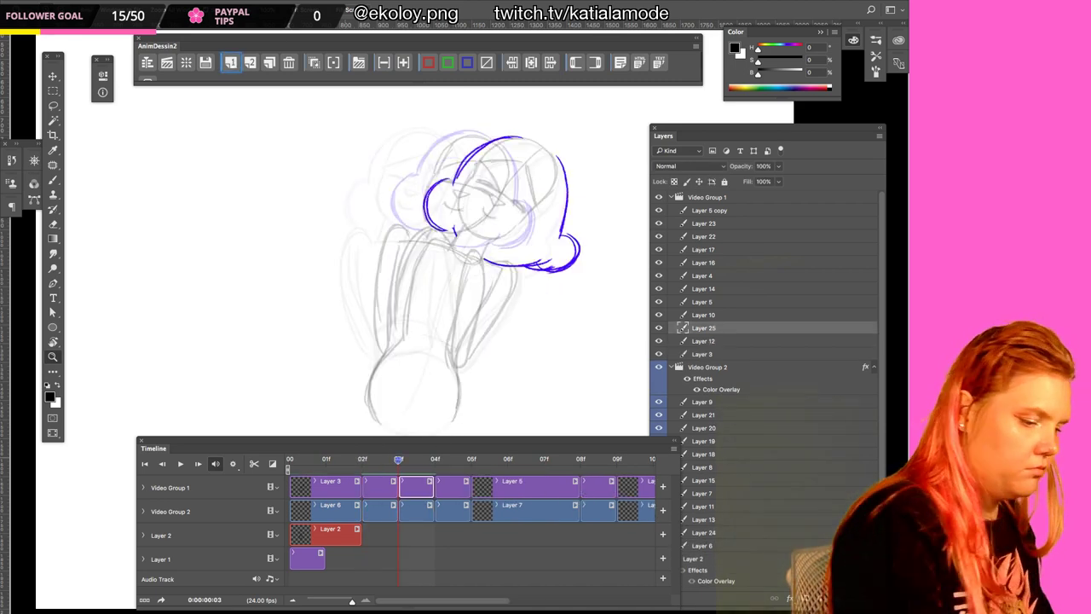
mouse_move(400, 461)
mouse_down()
mouse_move(364, 462)
mouse_move(392, 464)
mouse_move(386, 486)
mouse_move(288, 463)
mouse_move(399, 467)
mouse_move(372, 464)
mouse_up()
click(315, 62)
click(371, 464)
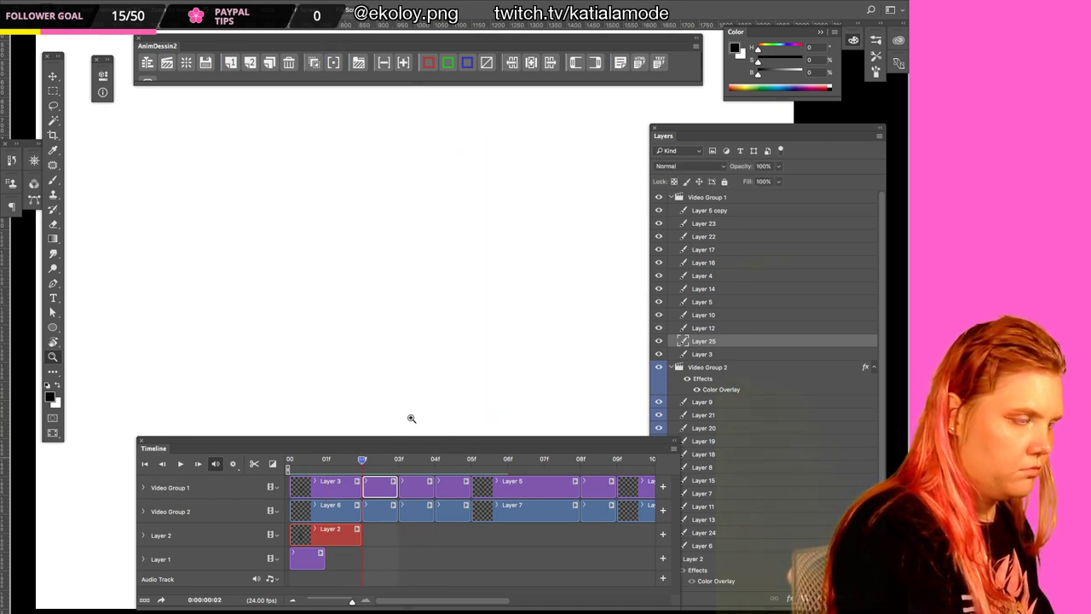
click(329, 67)
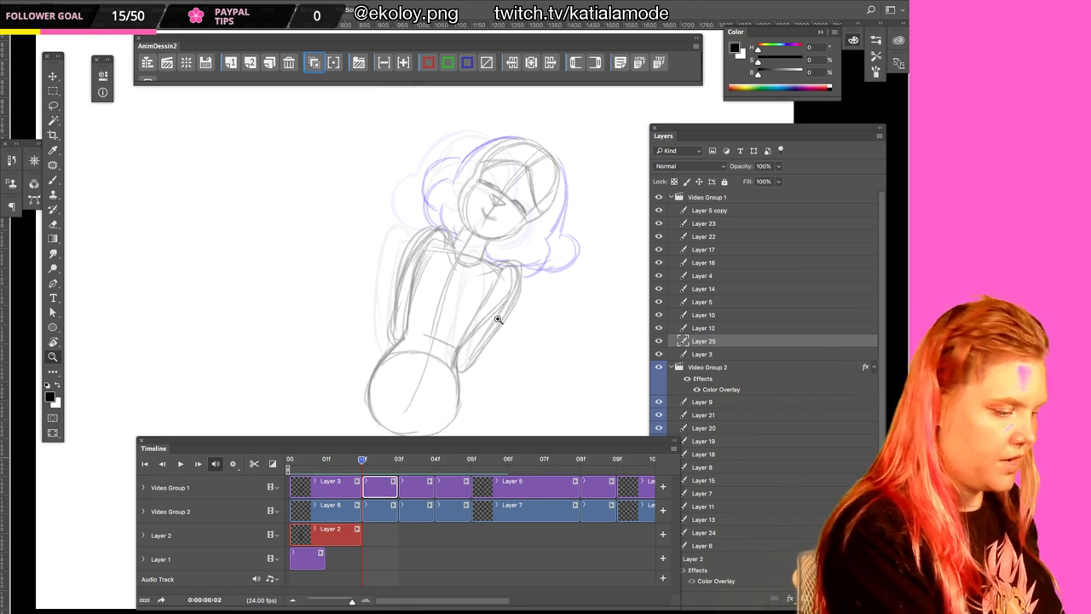
mouse_move(363, 462)
mouse_down()
mouse_move(326, 469)
mouse_move(405, 469)
mouse_move(362, 465)
mouse_move(398, 467)
mouse_move(363, 474)
mouse_move(398, 469)
mouse_move(355, 479)
mouse_up()
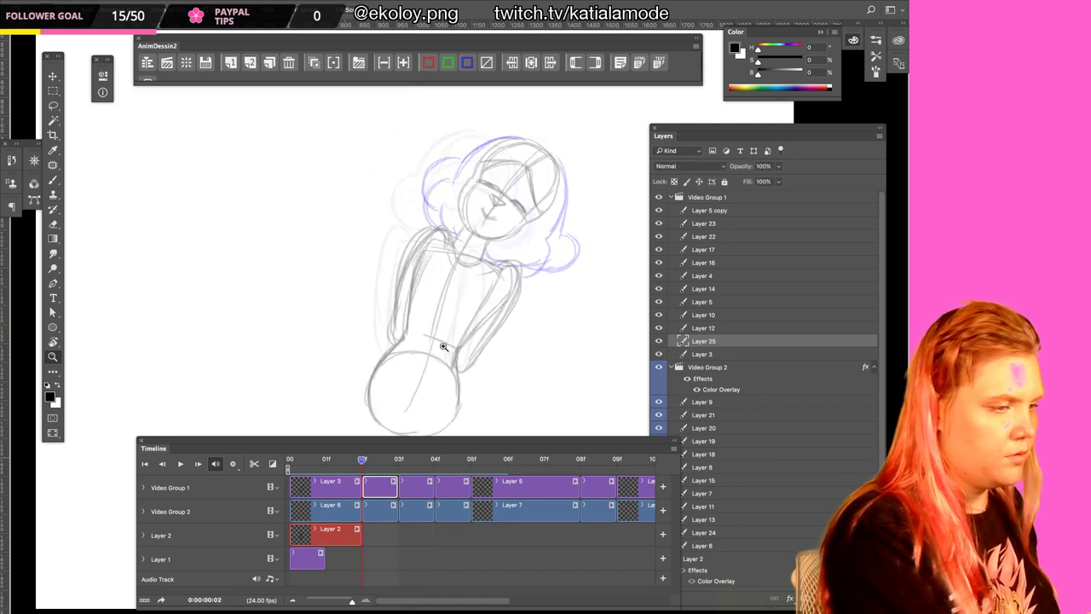
Draw the left contour of the crown and cheek on frame 2's Video Group 1 clip in black, tracing between the onion-skin sketches
mouse_move(474, 187)
mouse_down()
mouse_move(526, 174)
mouse_move(441, 307)
mouse_up()
key(b)
drag(418, 213, 365, 297)
drag(444, 200, 366, 291)
drag(430, 322, 433, 275)
mouse_move(369, 247)
mouse_down()
mouse_move(329, 335)
mouse_move(336, 297)
mouse_move(354, 379)
mouse_up()
Outline the jaw and the opposite side of the head on frame 2, rotating the canvas for the curves
key(r)
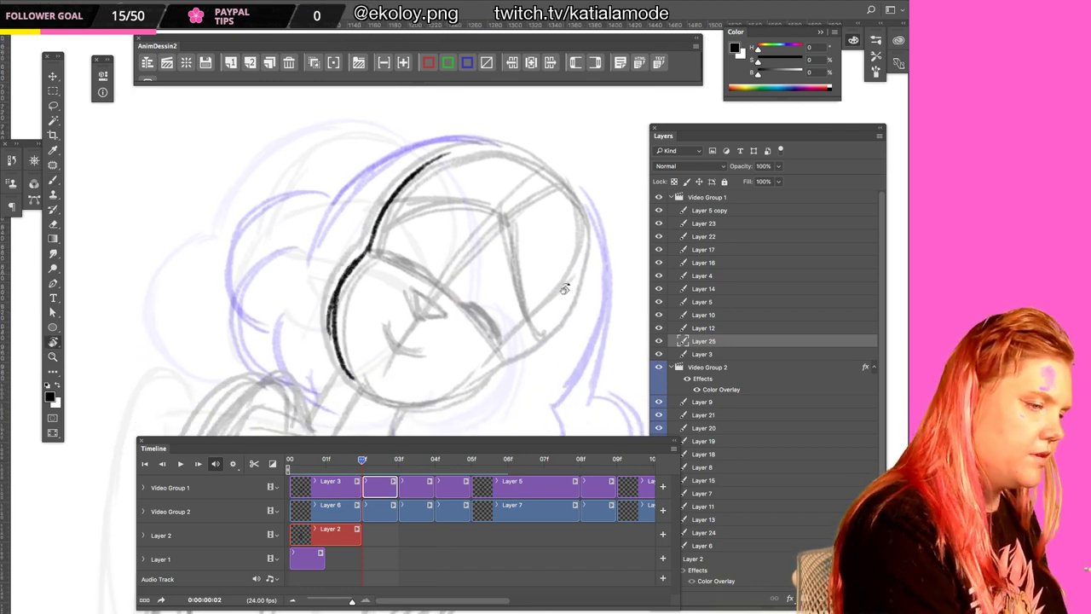
mouse_move(566, 285)
mouse_down()
mouse_move(358, 365)
mouse_move(384, 394)
mouse_up()
drag(540, 373, 524, 197)
key(b)
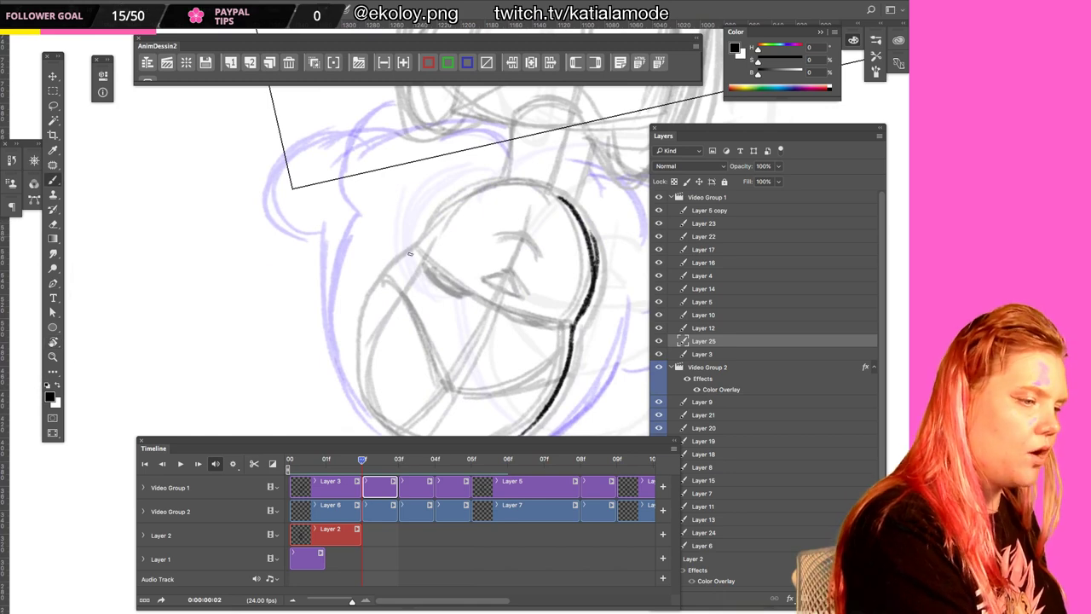
mouse_move(409, 260)
mouse_down()
mouse_move(448, 210)
mouse_move(503, 182)
mouse_move(569, 199)
mouse_up()
drag(441, 209, 360, 382)
drag(383, 290, 358, 413)
drag(474, 380, 453, 252)
Draw the hairline on frame 2 as two curves parting from the middle of the forehead to each side of the head
key(r)
drag(460, 318, 565, 268)
drag(521, 374, 515, 162)
key(r)
drag(495, 403, 535, 243)
mouse_move(518, 236)
mouse_down()
mouse_move(414, 304)
mouse_move(406, 343)
mouse_up()
drag(490, 302, 423, 402)
drag(500, 304, 607, 335)
Draw the triangular nose, the smiling mouth and two closed-eye arcs on frame 2's face
mouse_move(550, 327)
mouse_down()
mouse_move(609, 337)
mouse_move(548, 171)
mouse_up()
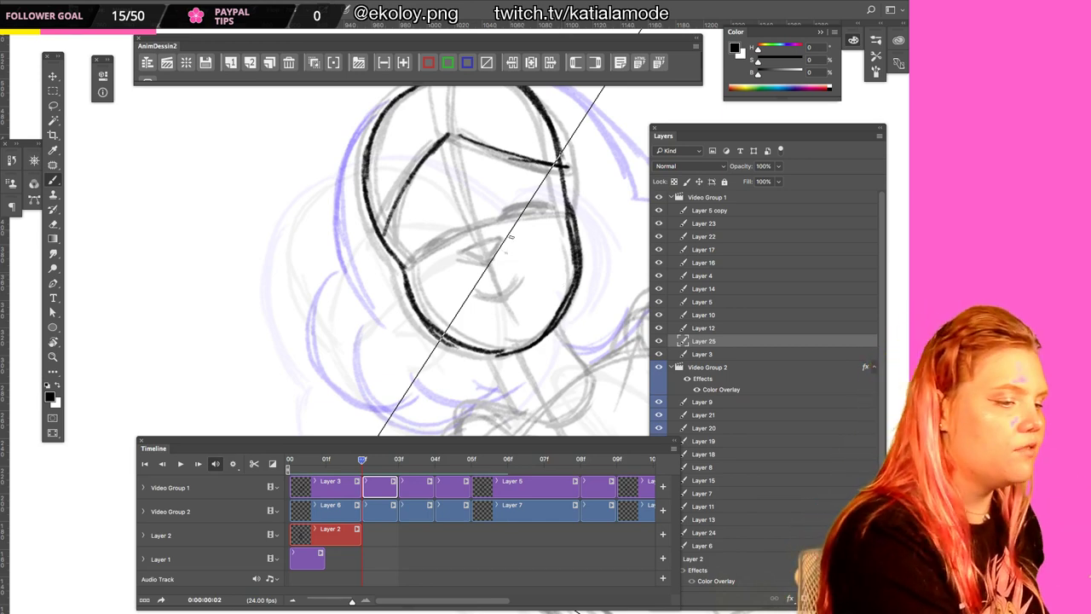
mouse_move(463, 256)
mouse_down()
mouse_move(487, 262)
mouse_move(501, 240)
mouse_move(487, 263)
mouse_up()
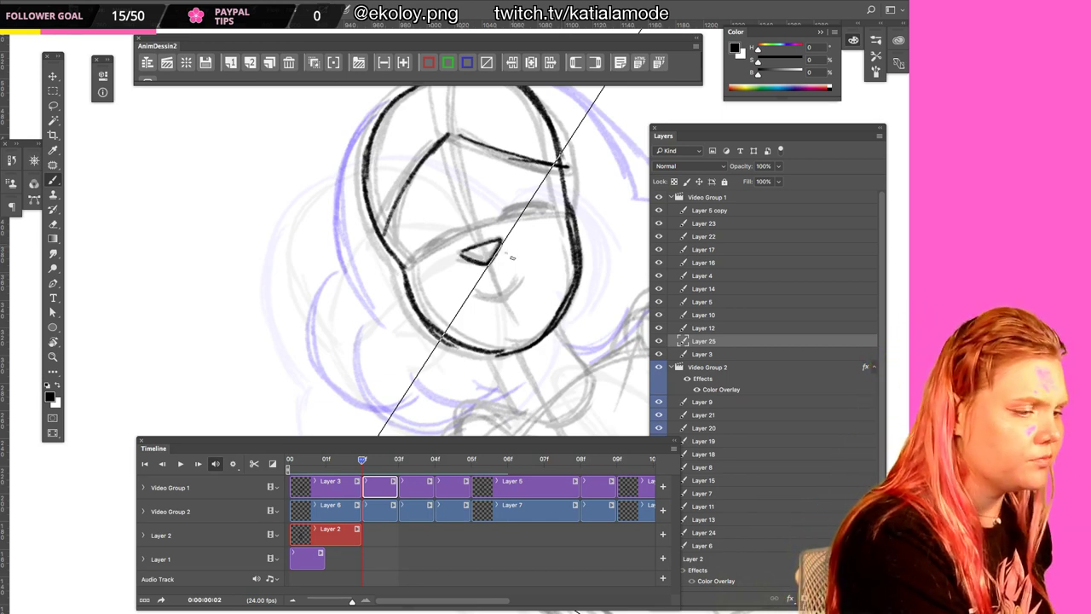
key(e)
key(b)
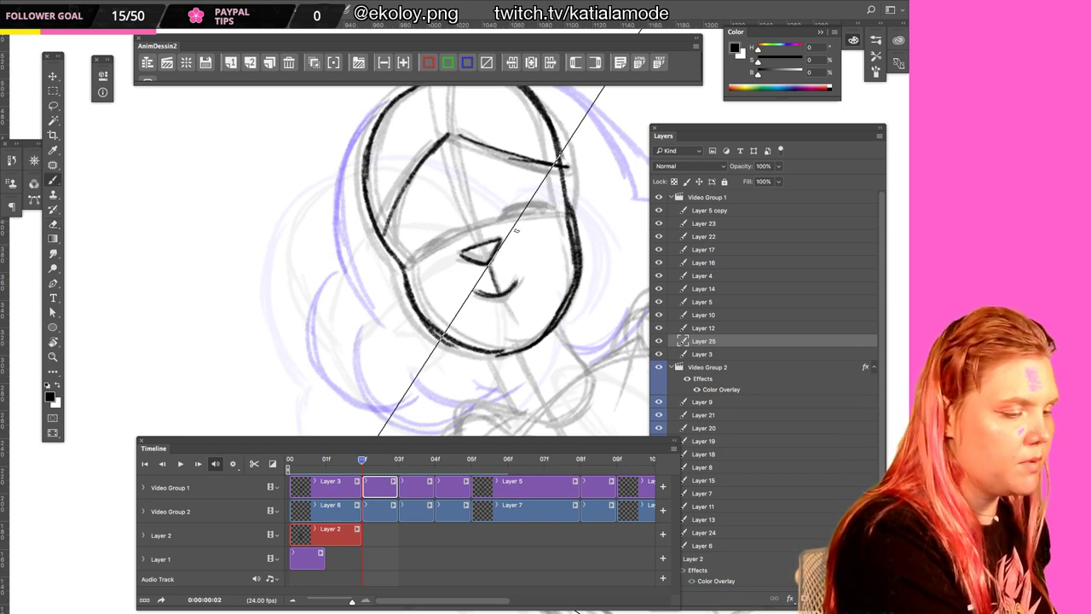
drag(413, 258, 453, 234)
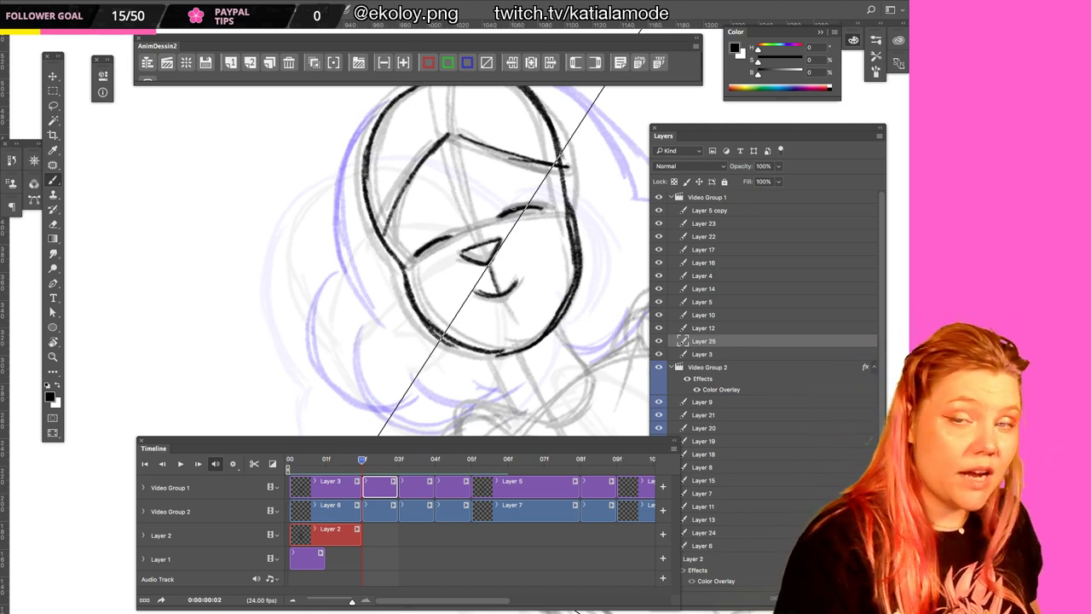
key(Escape)
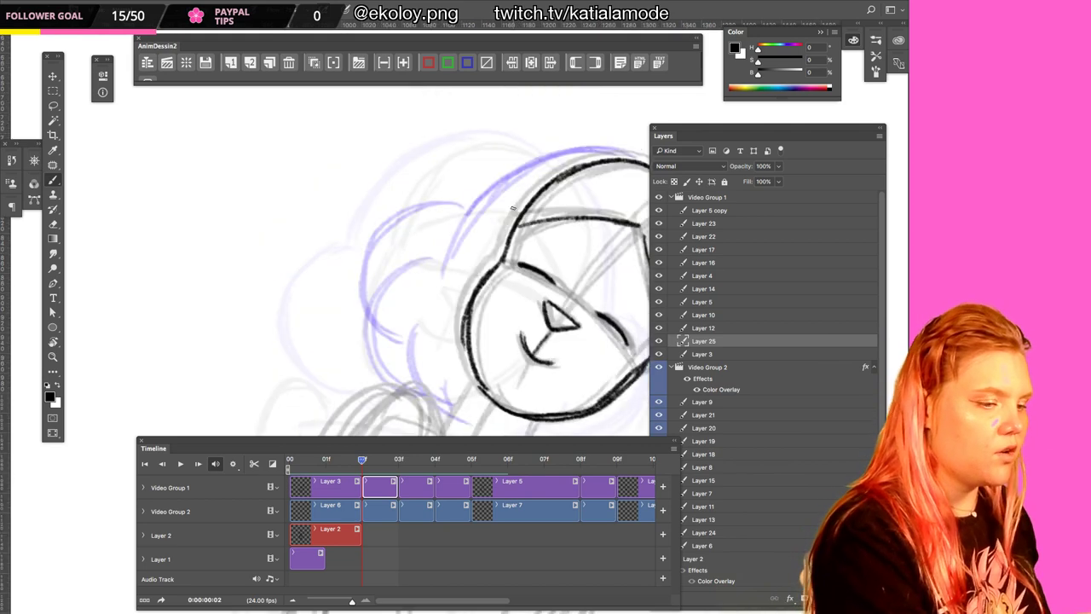
Draw both sides of the neck below the jaw on frame 2, comparing with the neighbouring frames
drag(558, 350, 552, 219)
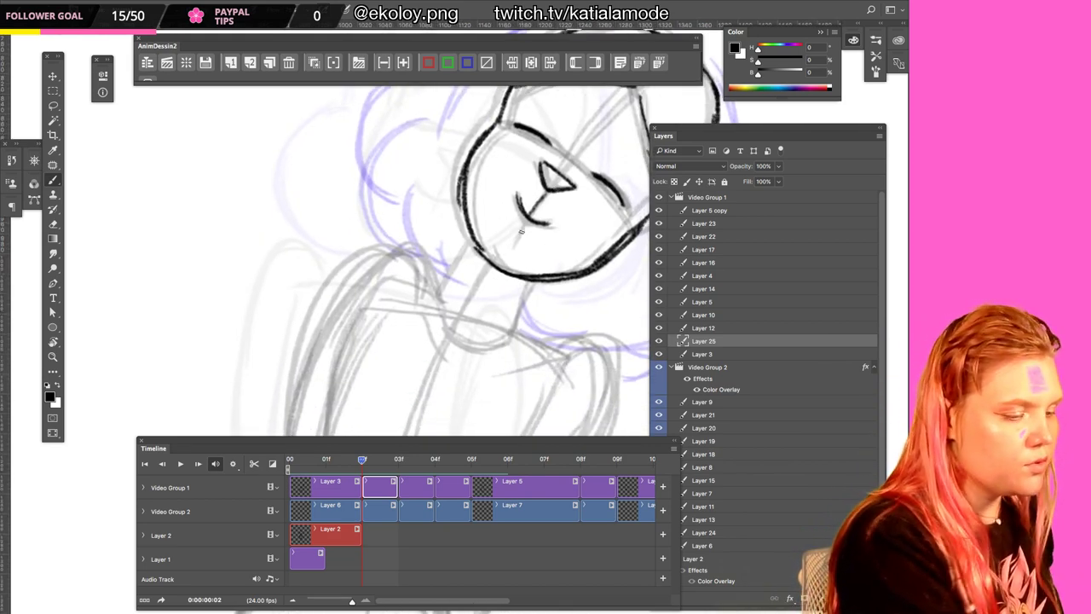
mouse_move(375, 461)
mouse_down()
mouse_move(329, 463)
mouse_move(392, 463)
mouse_move(356, 469)
mouse_up()
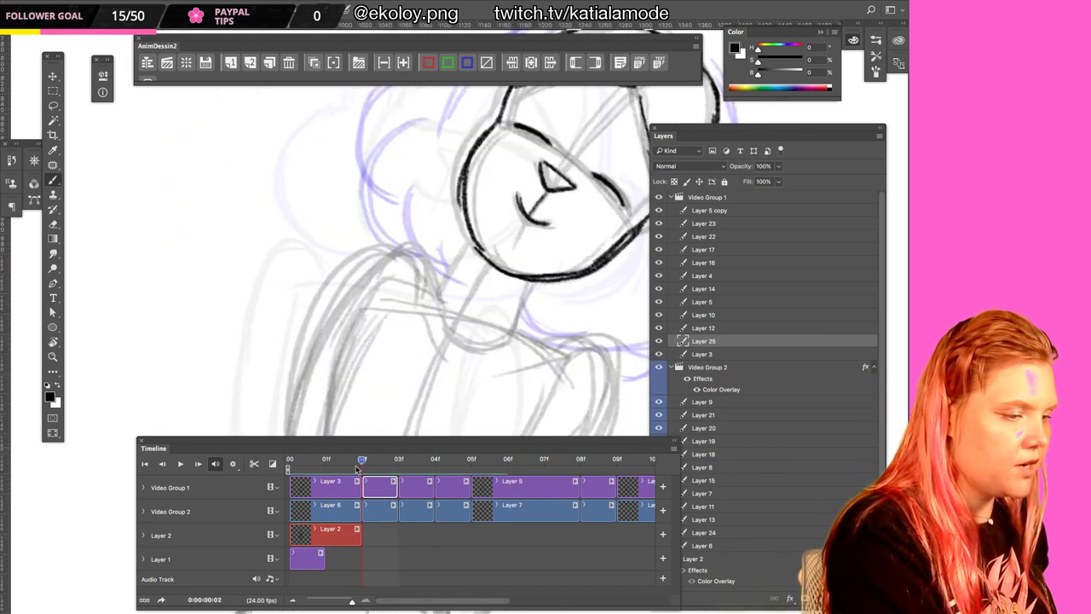
drag(445, 305, 477, 250)
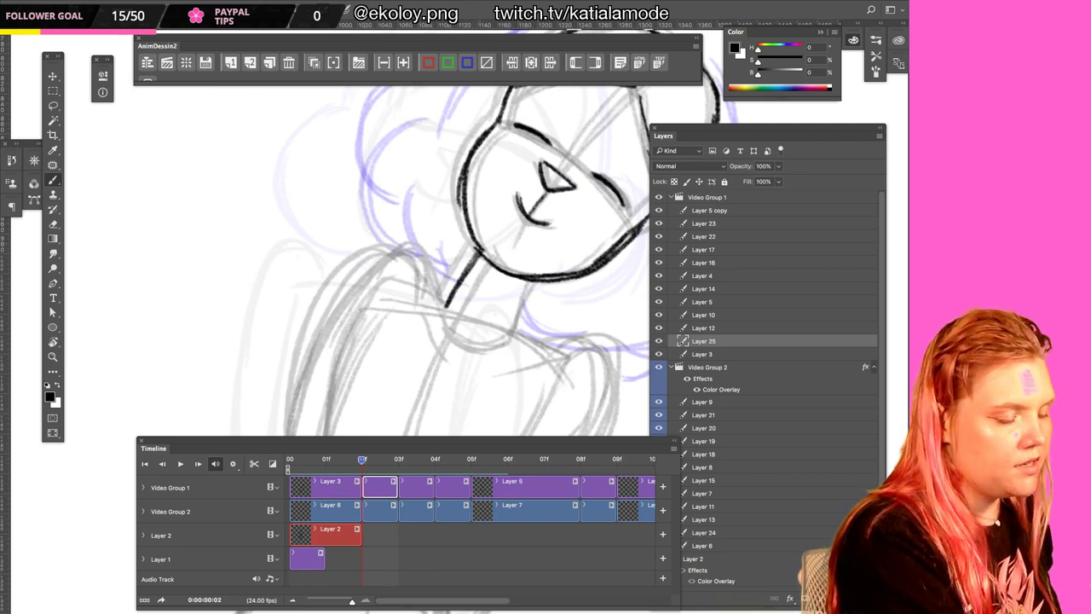
drag(531, 284, 514, 332)
Draw the raised left shoulder curve and the straight collar line across the base of the neck on frame 2
mouse_move(384, 460)
mouse_down()
mouse_move(343, 468)
mouse_move(421, 463)
mouse_move(331, 477)
mouse_move(404, 474)
mouse_move(345, 483)
mouse_move(362, 483)
mouse_up()
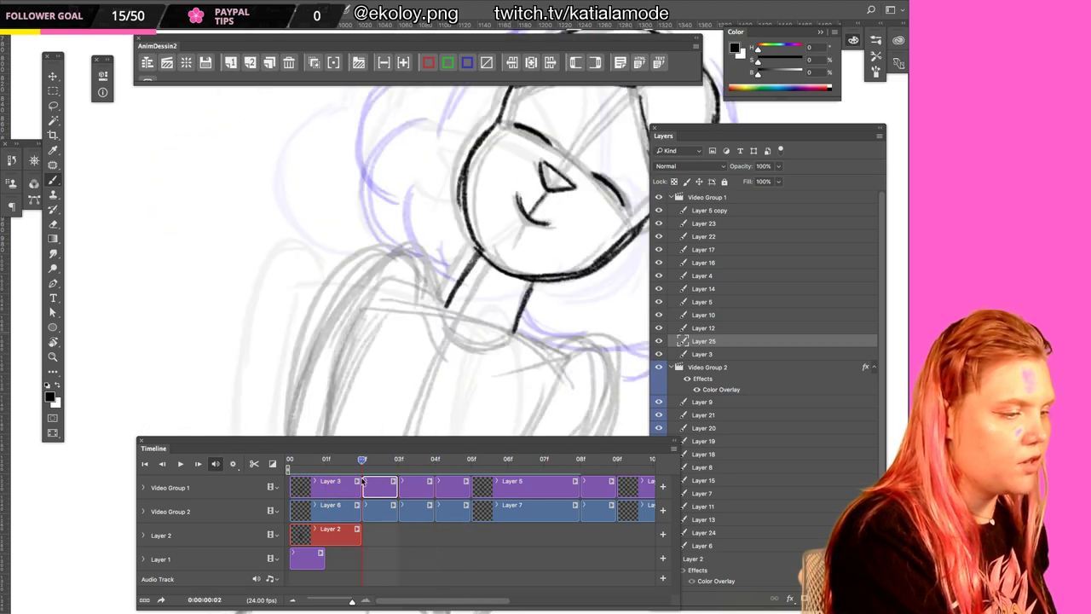
mouse_move(400, 245)
mouse_down()
mouse_move(307, 348)
mouse_move(308, 331)
mouse_up()
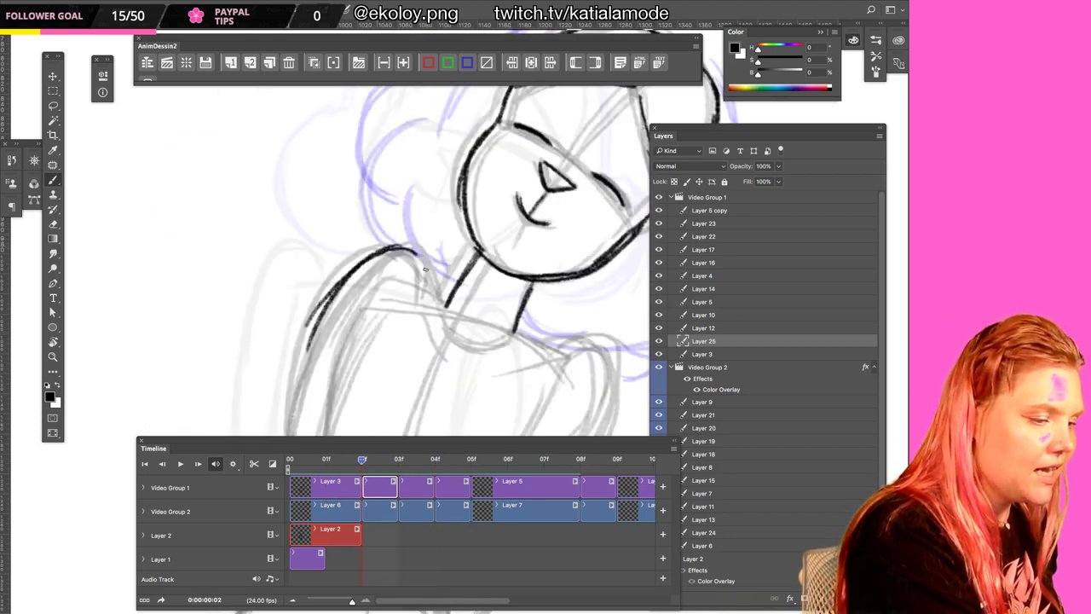
mouse_move(416, 251)
mouse_down()
mouse_move(430, 305)
mouse_move(539, 336)
mouse_up()
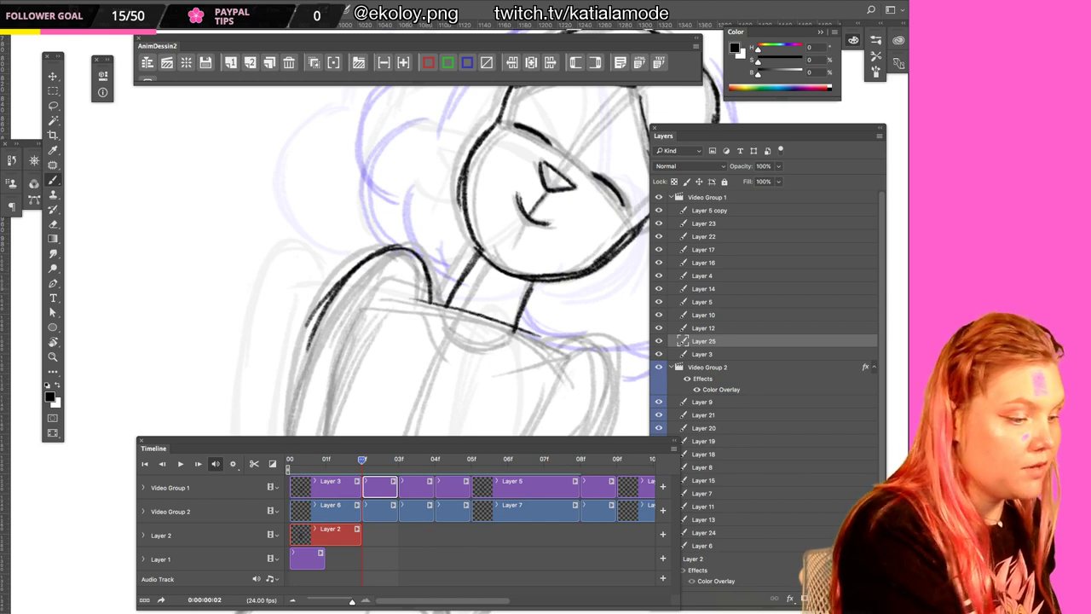
drag(415, 300, 531, 334)
Draw the right shoulder curve and the outer contour of the upper arm on frame 2
scroll(584, 349, down, 5)
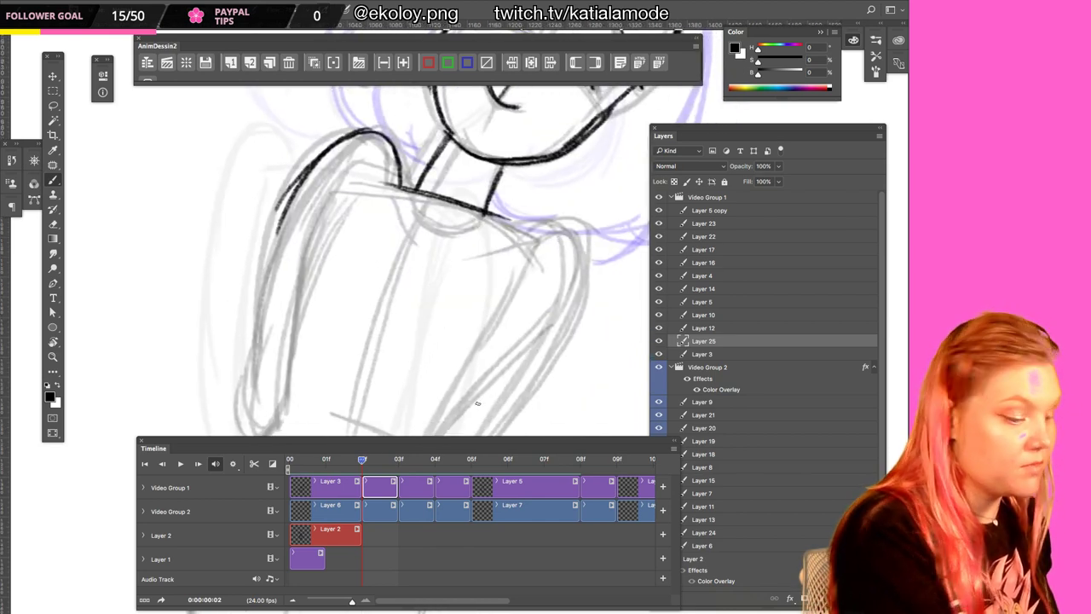
mouse_move(359, 462)
mouse_down()
mouse_move(332, 468)
mouse_move(429, 457)
mouse_move(354, 468)
mouse_move(369, 465)
mouse_up()
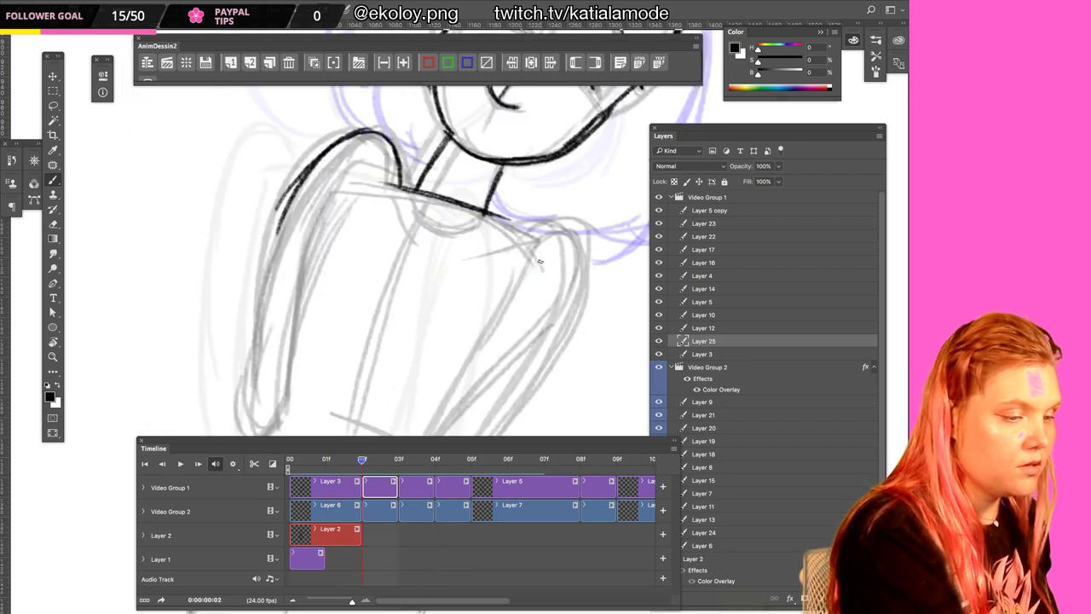
drag(575, 258, 543, 370)
drag(556, 222, 575, 253)
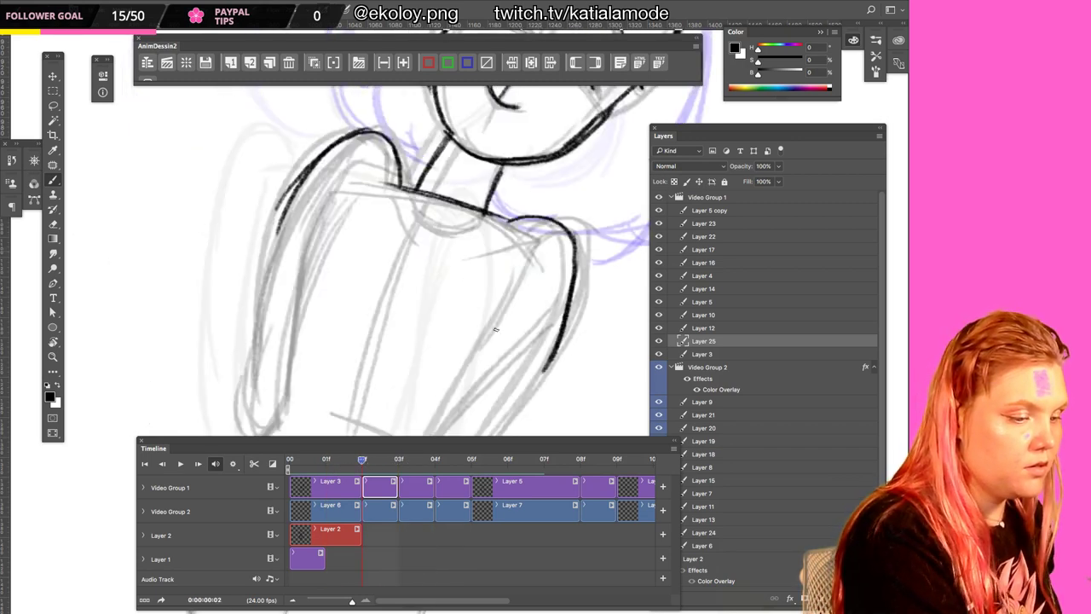
Draw the right and left sides of the torso from the armpits down to the waist on frame 2, redoing unsatisfactory strokes
drag(526, 331, 550, 209)
mouse_move(548, 152)
mouse_down()
mouse_move(457, 347)
mouse_move(445, 352)
mouse_move(534, 187)
mouse_move(442, 355)
mouse_move(443, 340)
mouse_up()
key(super+z)
key(super+z)
key(super+z)
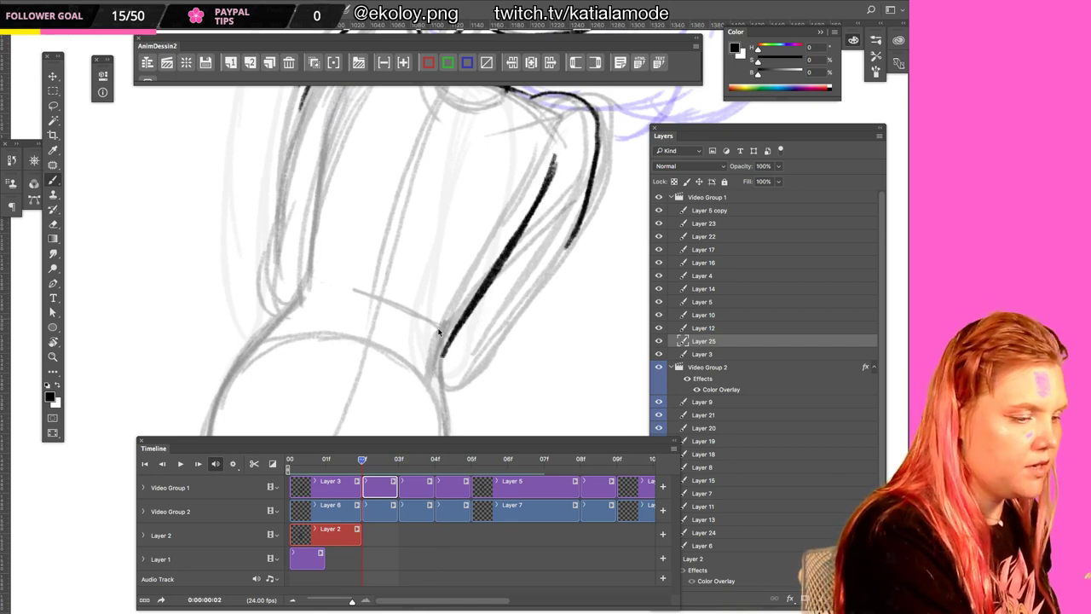
drag(469, 302, 518, 316)
mouse_move(422, 101)
mouse_down()
mouse_move(421, 209)
mouse_move(348, 377)
mouse_up()
drag(381, 199, 340, 427)
Draw the curved waist line and both hip contours on frame 2, undoing and redrawing the left hip closer to the sketch
mouse_move(431, 404)
mouse_down()
mouse_move(458, 233)
mouse_move(513, 217)
mouse_up()
drag(432, 189, 509, 213)
drag(371, 198, 274, 328)
drag(274, 370, 272, 376)
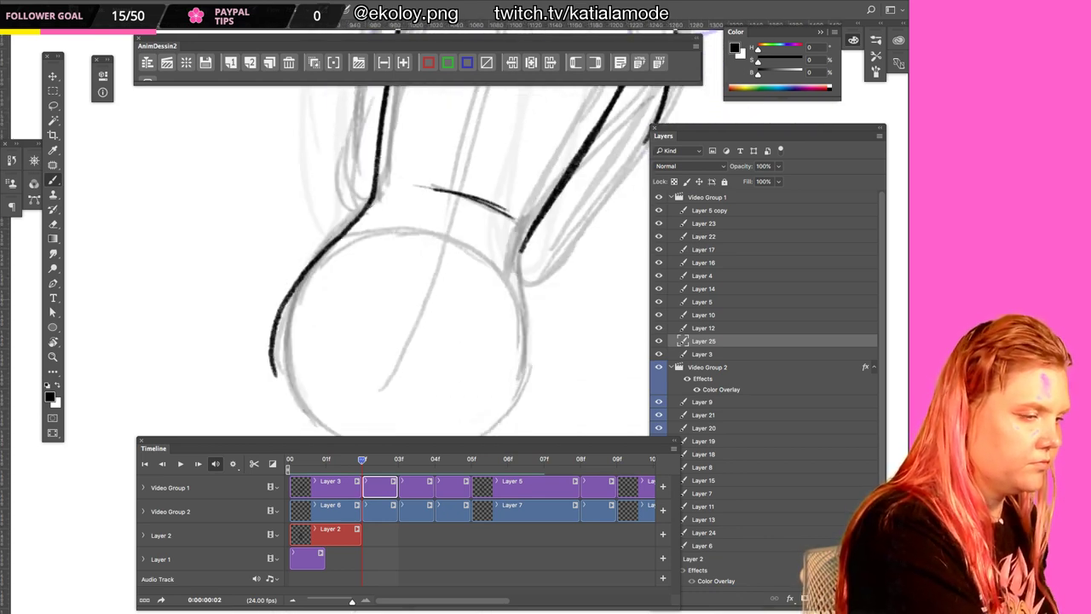
key(super+z)
mouse_move(375, 194)
mouse_down()
mouse_move(318, 255)
mouse_move(297, 324)
mouse_move(287, 362)
mouse_up()
drag(317, 252, 283, 344)
drag(521, 242, 522, 365)
drag(520, 247, 524, 377)
Extend the outer contours of both arms down towards the waist on frame 2
drag(585, 199, 533, 391)
drag(348, 141, 291, 375)
drag(607, 306, 513, 426)
drag(603, 270, 612, 189)
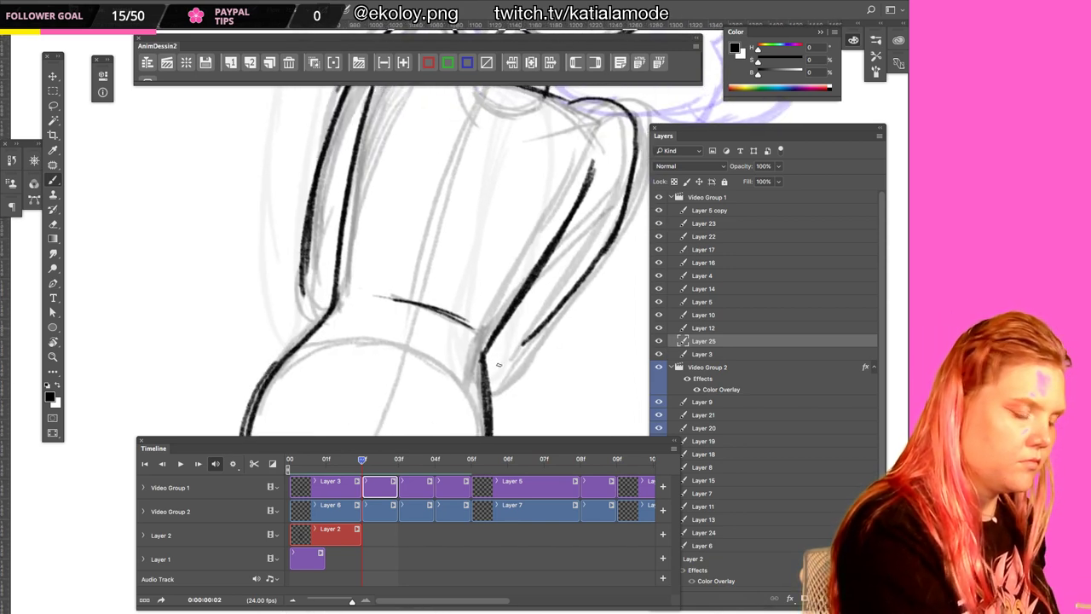
Hide the onion skin and examine the whole figure drawn on frame 2
key(z)
drag(524, 319, 517, 355)
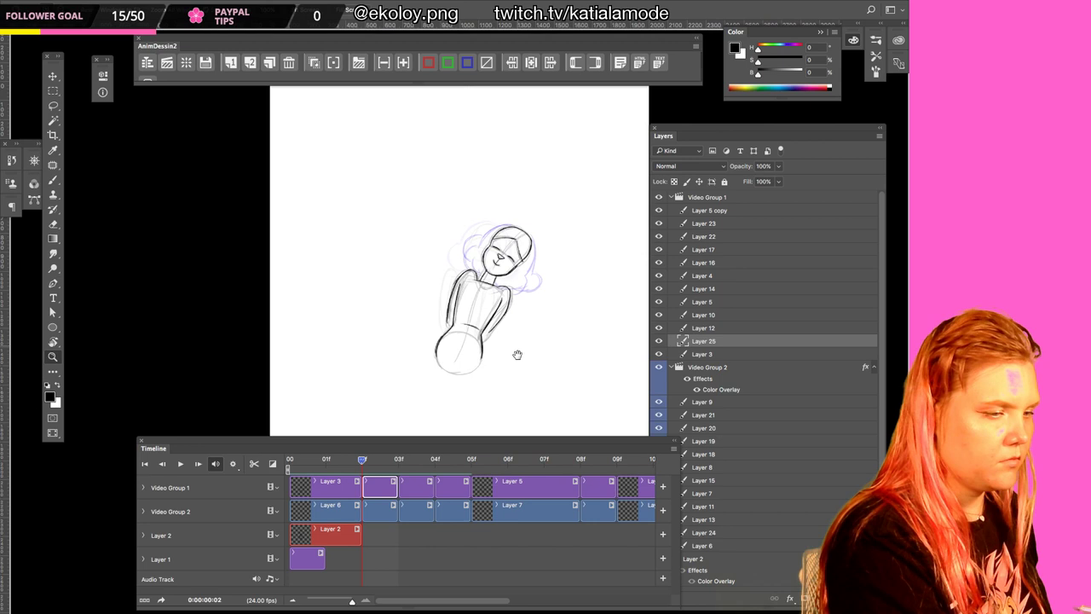
click(314, 62)
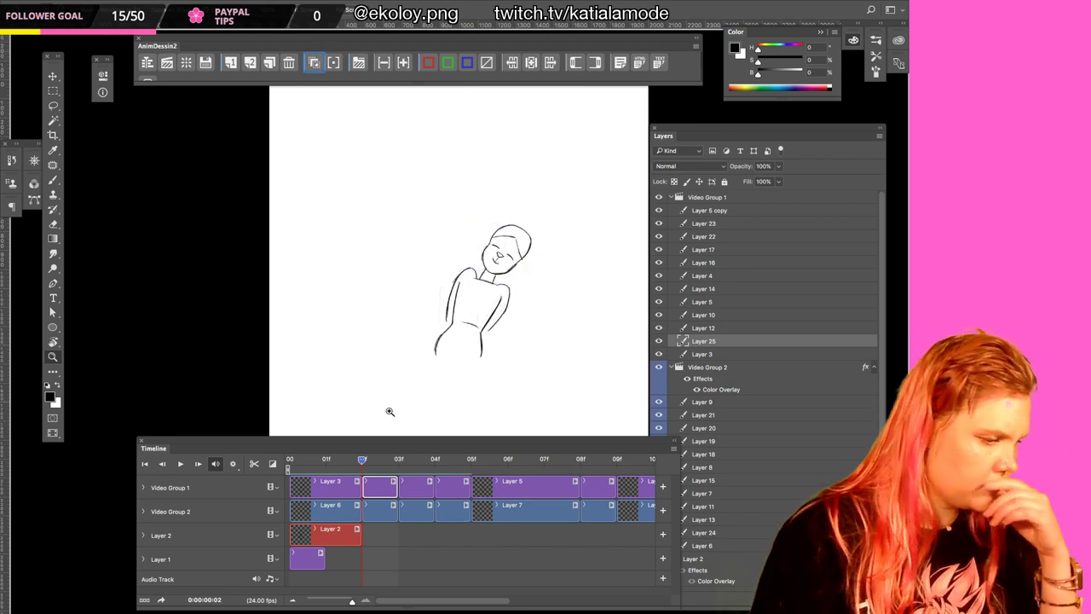
mouse_move(361, 460)
mouse_down()
mouse_move(290, 461)
mouse_move(424, 461)
mouse_move(290, 461)
mouse_move(419, 461)
mouse_move(311, 461)
mouse_move(399, 461)
mouse_move(364, 463)
mouse_up()
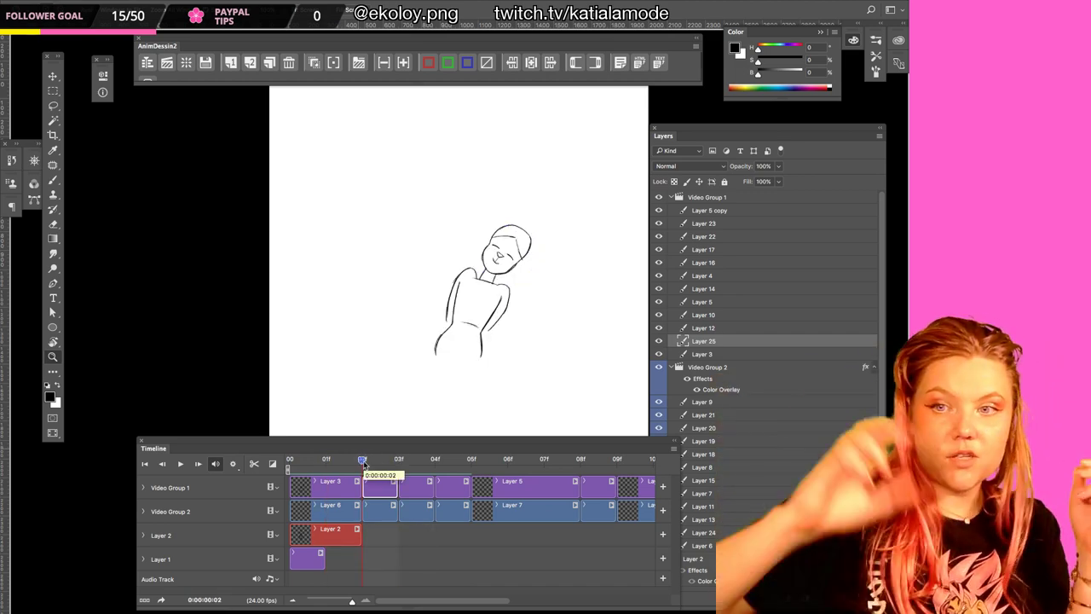
Show the onion skin and draw the hair's left curl and crown outline on frame 2's Video Group 2 clip
click(379, 510)
click(313, 62)
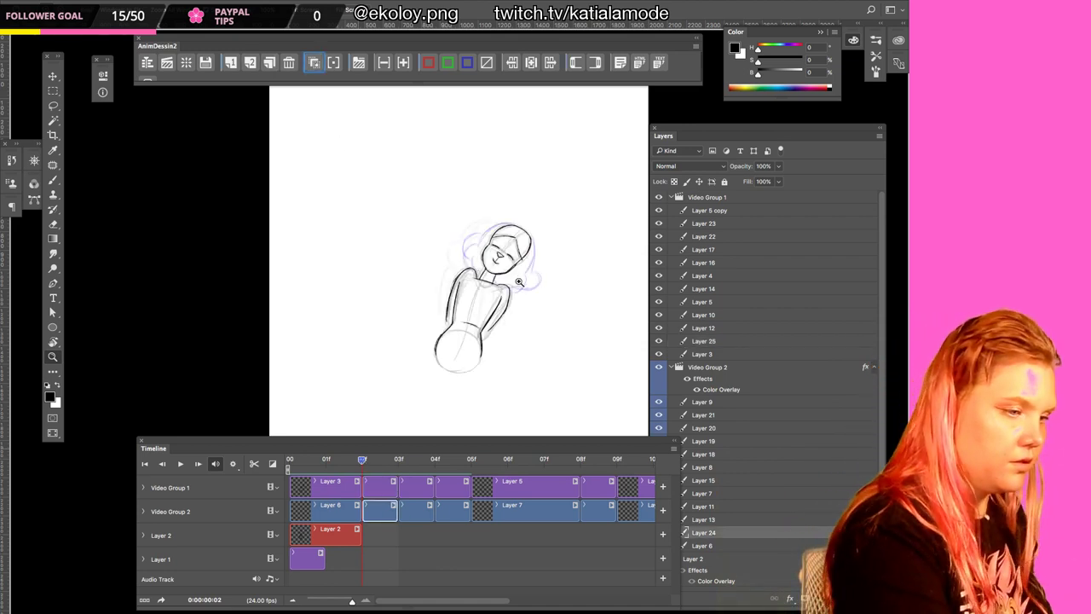
drag(519, 282, 570, 244)
key(b)
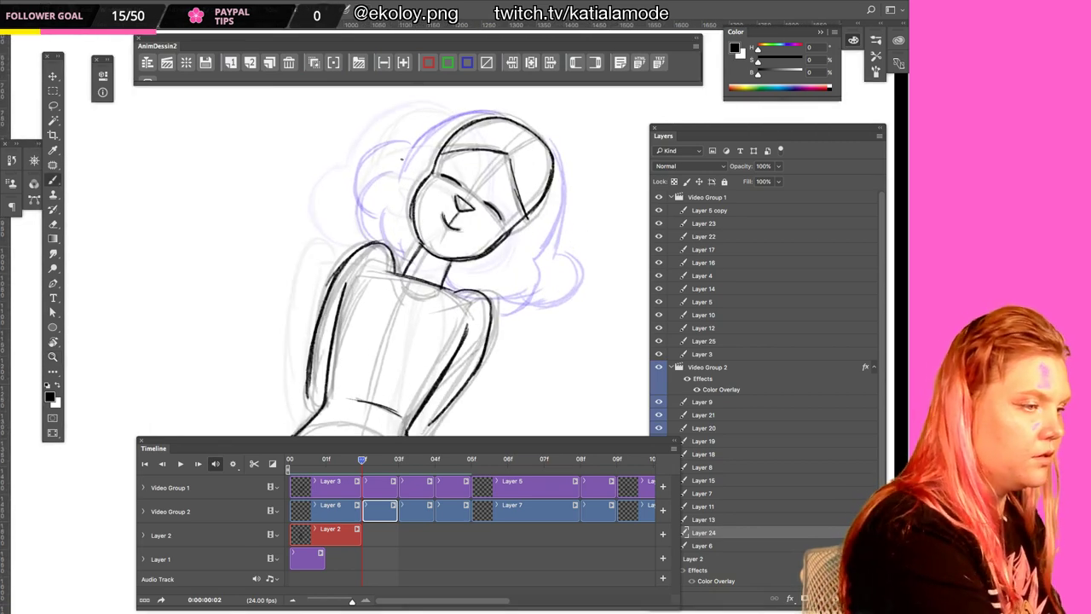
drag(357, 210, 368, 232)
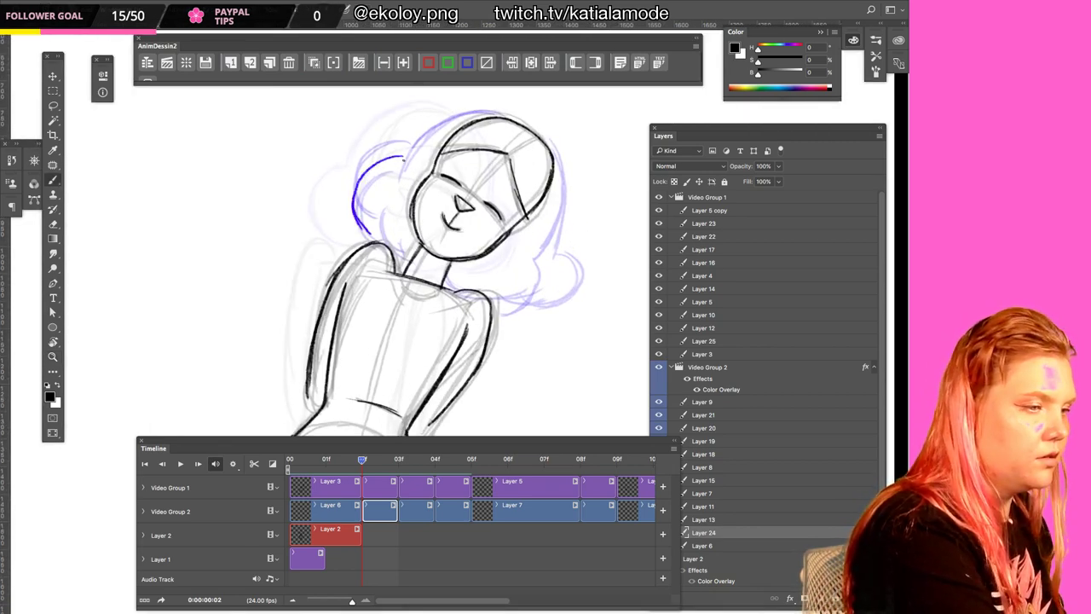
mouse_move(403, 162)
mouse_down()
mouse_move(441, 126)
mouse_move(503, 113)
mouse_up()
Draw the right side of the hair with its rounded curl, and finish the left curl down to the shoulder on frame 2
mouse_move(552, 151)
mouse_down()
mouse_move(559, 204)
mouse_move(547, 258)
mouse_up()
drag(559, 205, 525, 309)
mouse_move(551, 249)
mouse_down()
mouse_move(539, 310)
mouse_move(487, 297)
mouse_up()
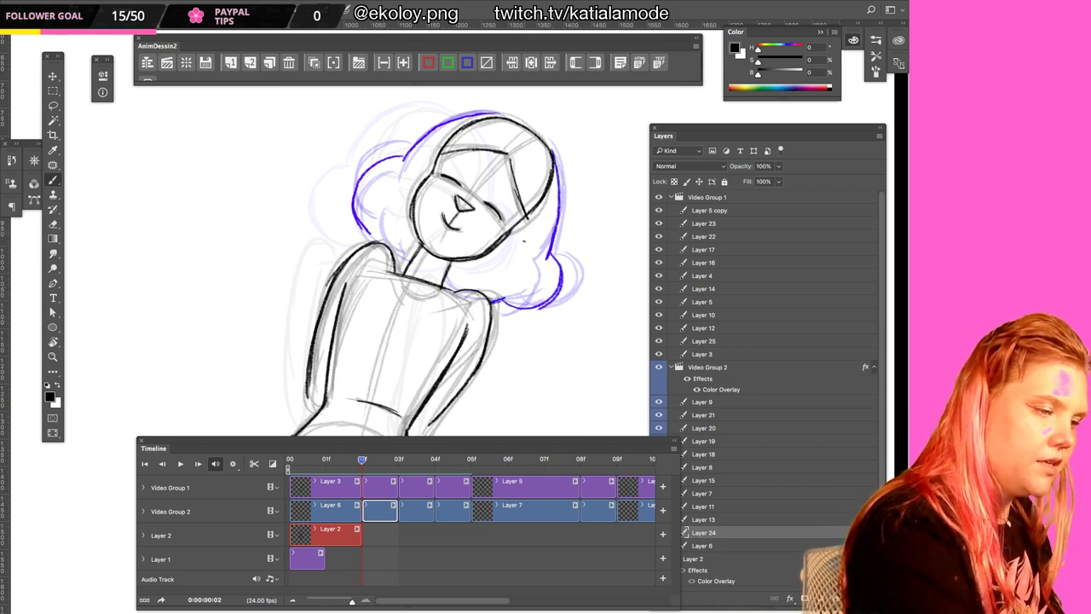
drag(370, 229, 395, 280)
key(e)
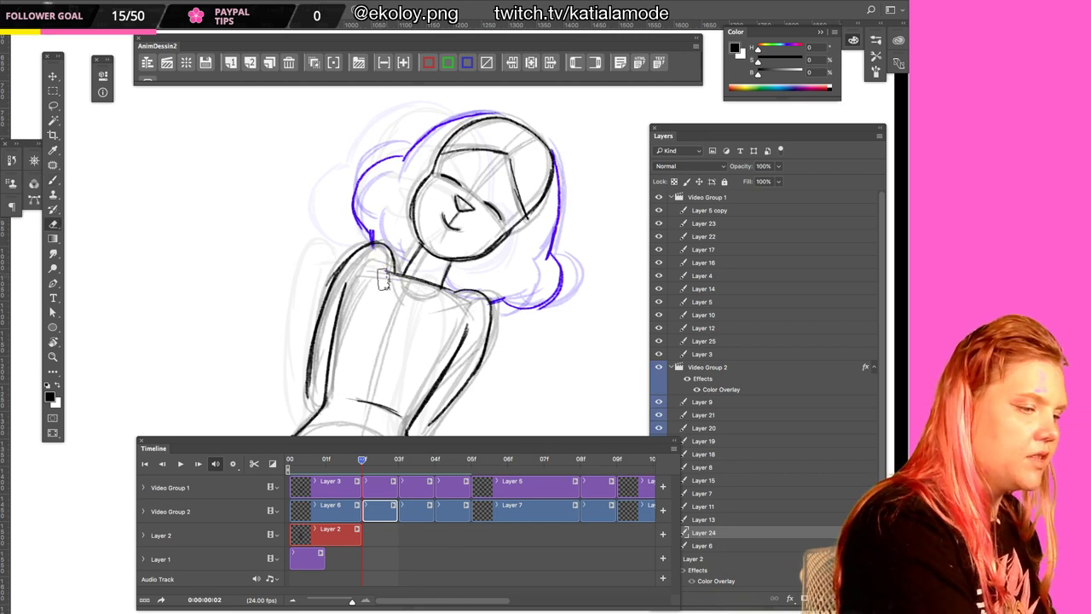
scroll(377, 347, up, 1)
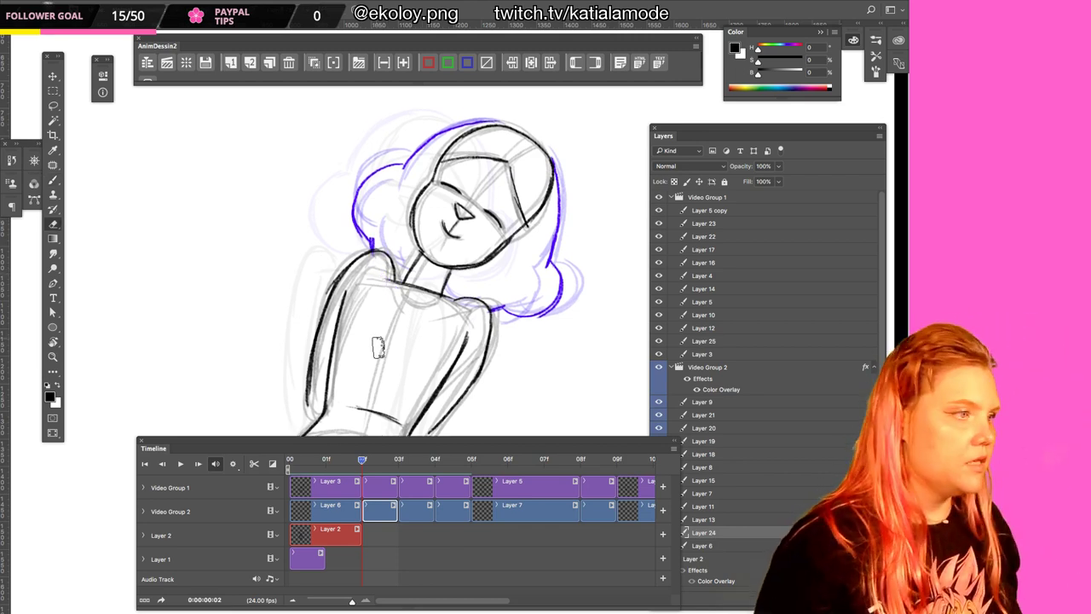
View the full canvas without onion skin and scrub from frame 0 to 4 to examine the motion
click(289, 461)
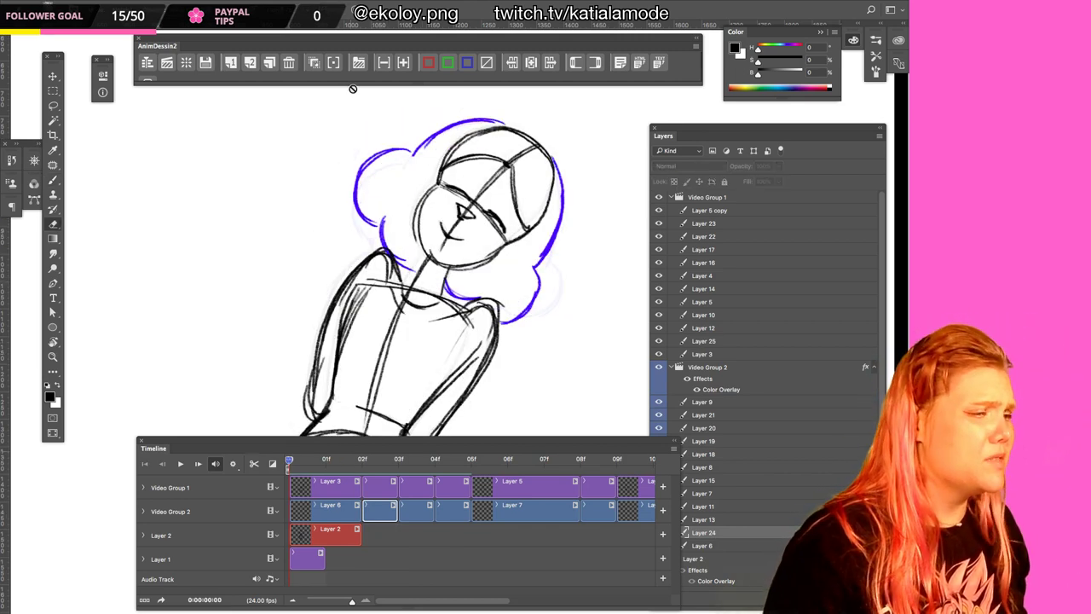
key(z)
alt+click(442, 318)
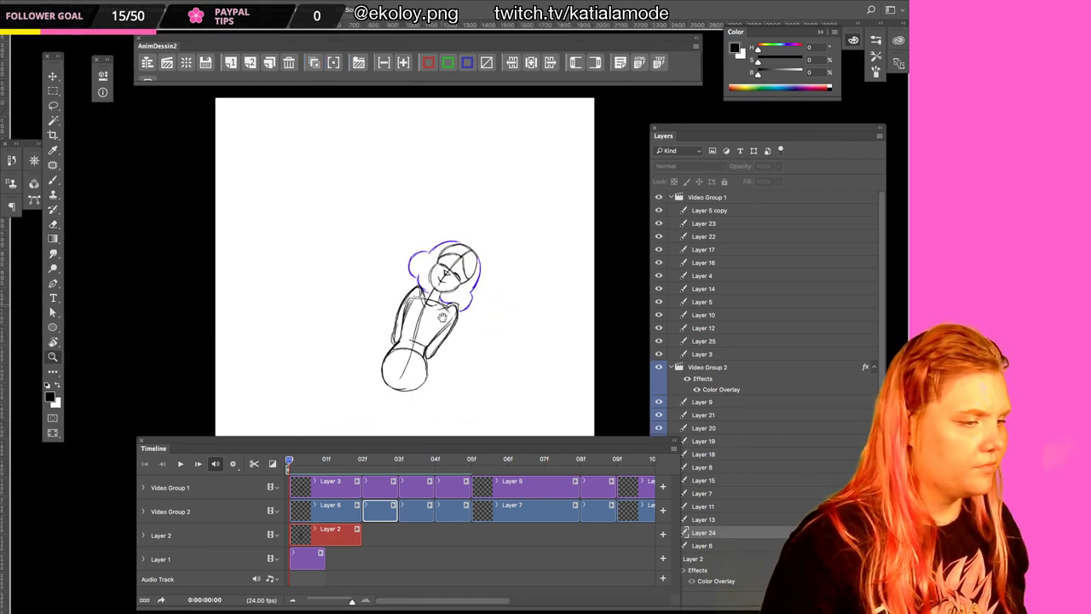
mouse_move(295, 462)
mouse_down()
mouse_move(444, 462)
mouse_move(312, 463)
mouse_move(434, 461)
mouse_up()
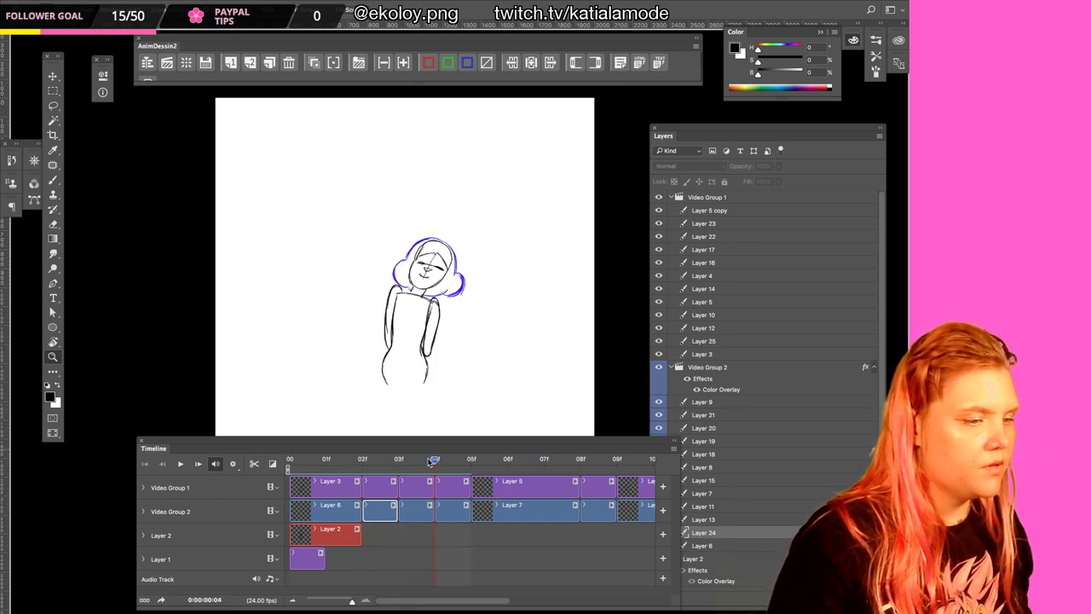
On frame 4's Video Group 2 clip, erase and reshape the lower part of the hair's right curl
click(431, 514)
click(451, 515)
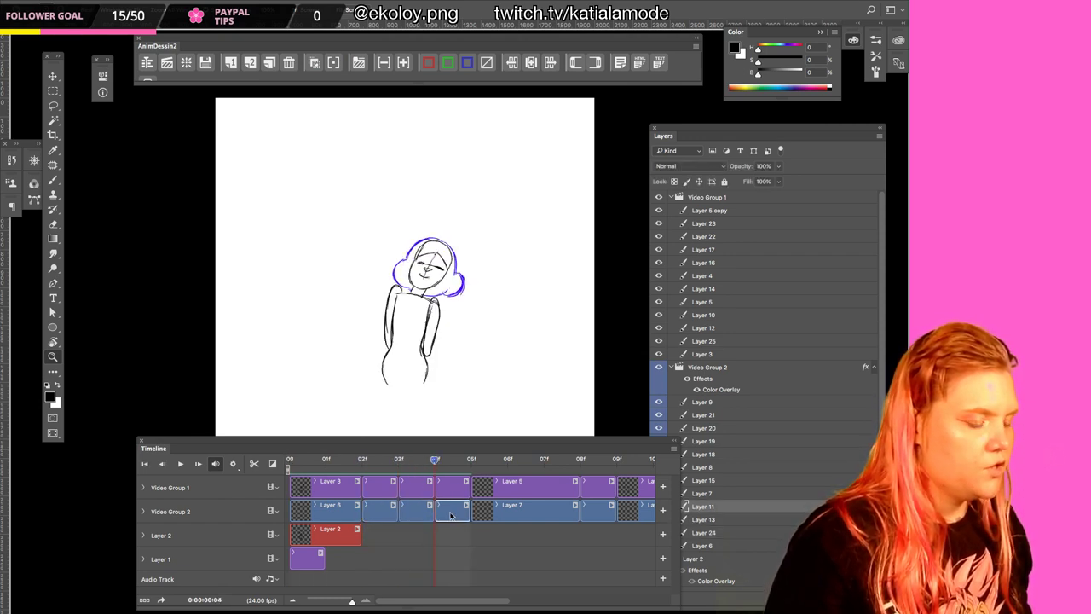
mouse_move(434, 466)
mouse_down()
mouse_move(411, 468)
mouse_move(437, 465)
mouse_up()
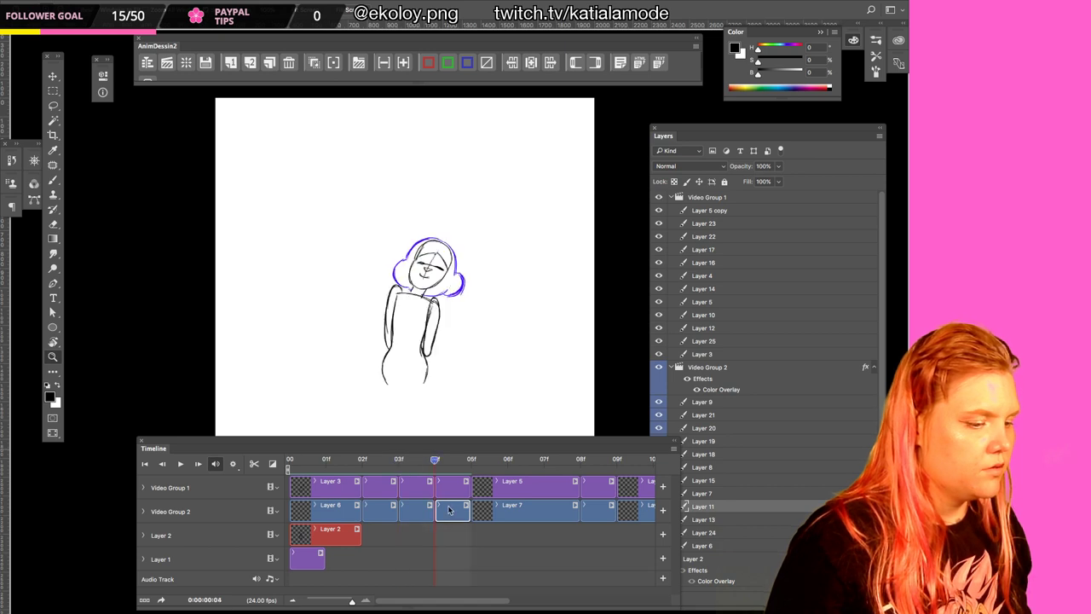
key(ctrl+t)
key(z)
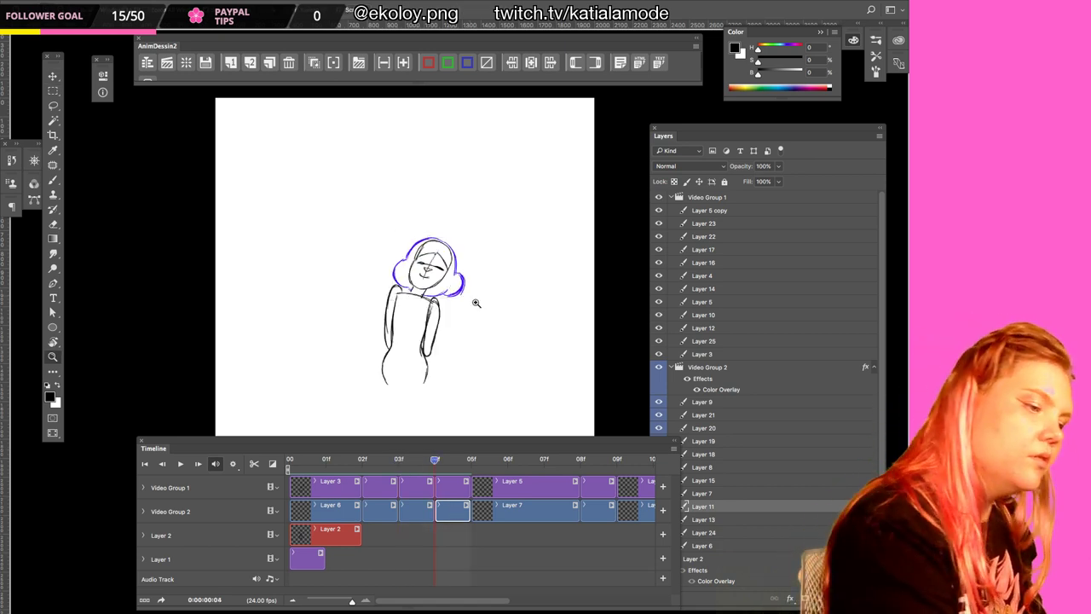
drag(469, 304, 503, 305)
key(e)
mouse_move(409, 287)
mouse_down()
mouse_move(455, 271)
mouse_move(448, 281)
mouse_up()
key(b)
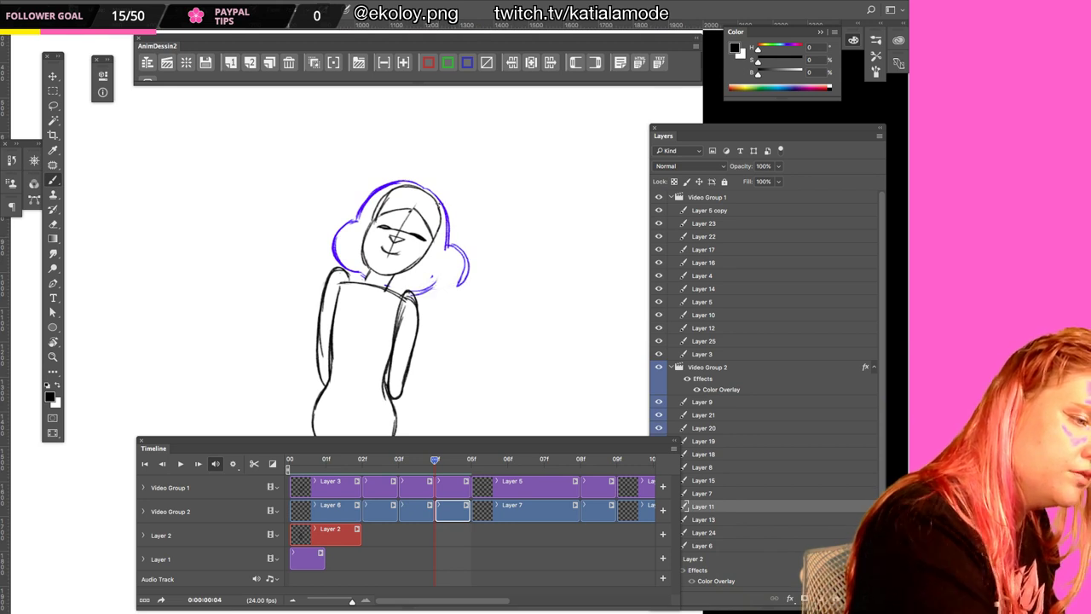
Erase the hair's right side on frame 4 and redraw it as a wider line from crown to curl
key(e)
drag(443, 192, 456, 247)
key(b)
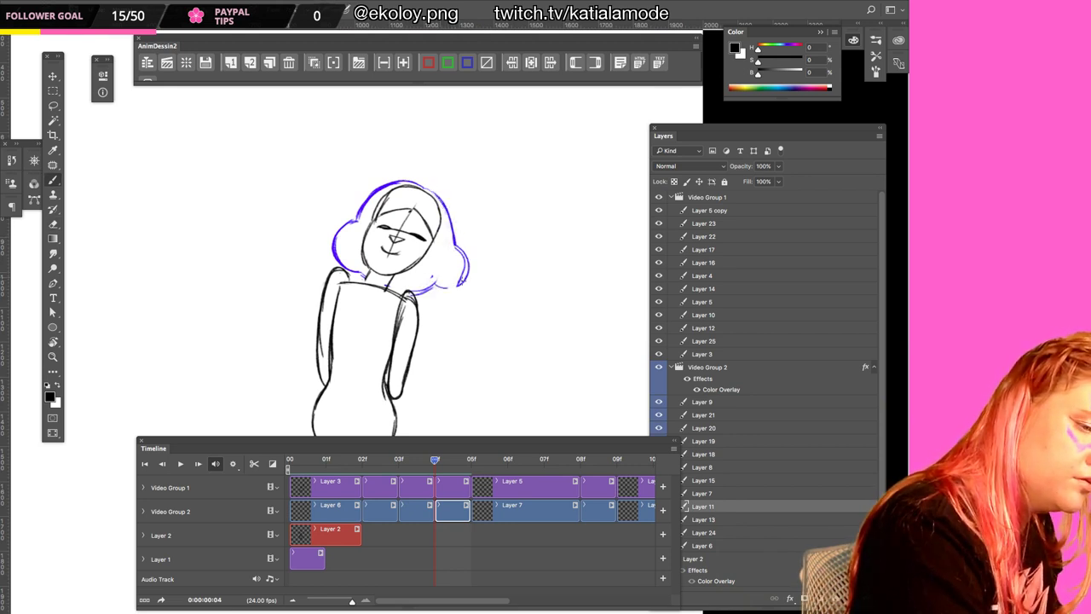
On frame 5's Layer 7 clip, erase the right hair curl and redraw it lower, closing it toward the shoulder
mouse_move(456, 463)
mouse_down()
mouse_move(472, 466)
mouse_move(423, 469)
mouse_move(462, 468)
mouse_up()
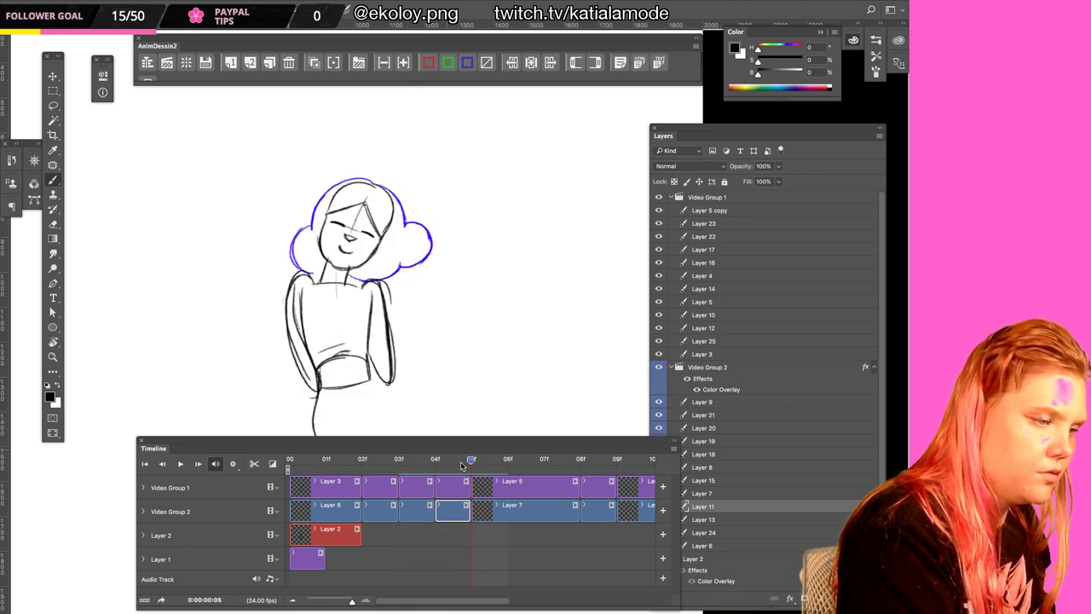
click(509, 509)
key(e)
drag(420, 214, 427, 260)
key(b)
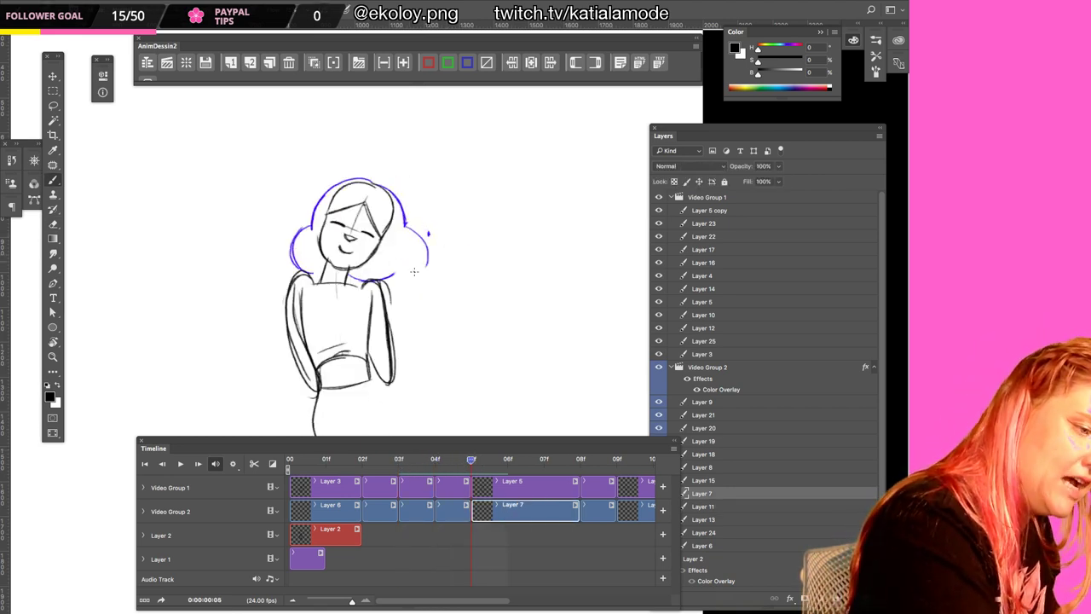
key(e)
key(b)
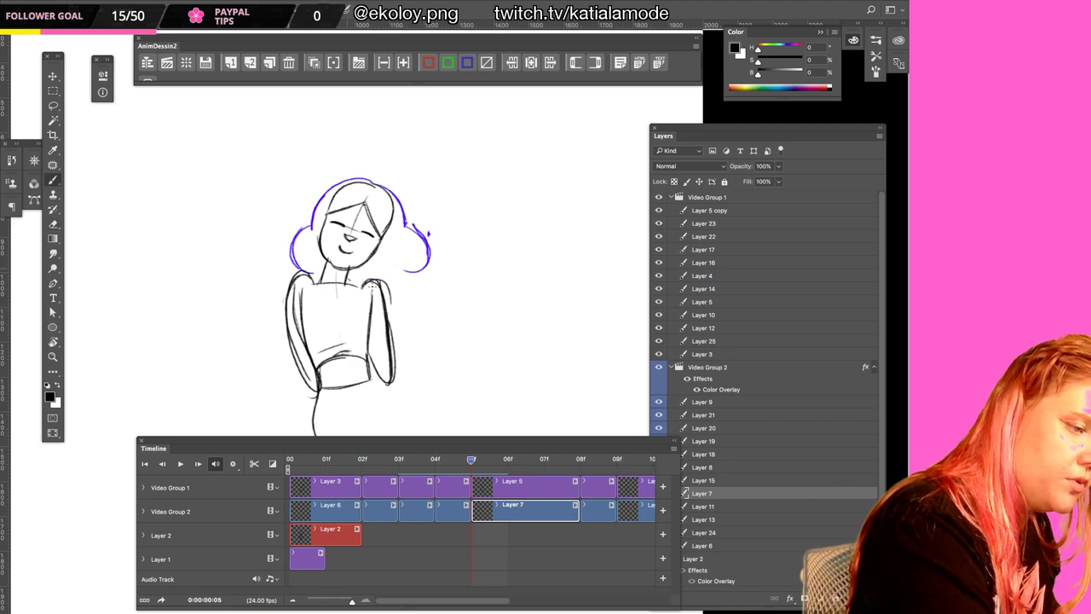
key(e)
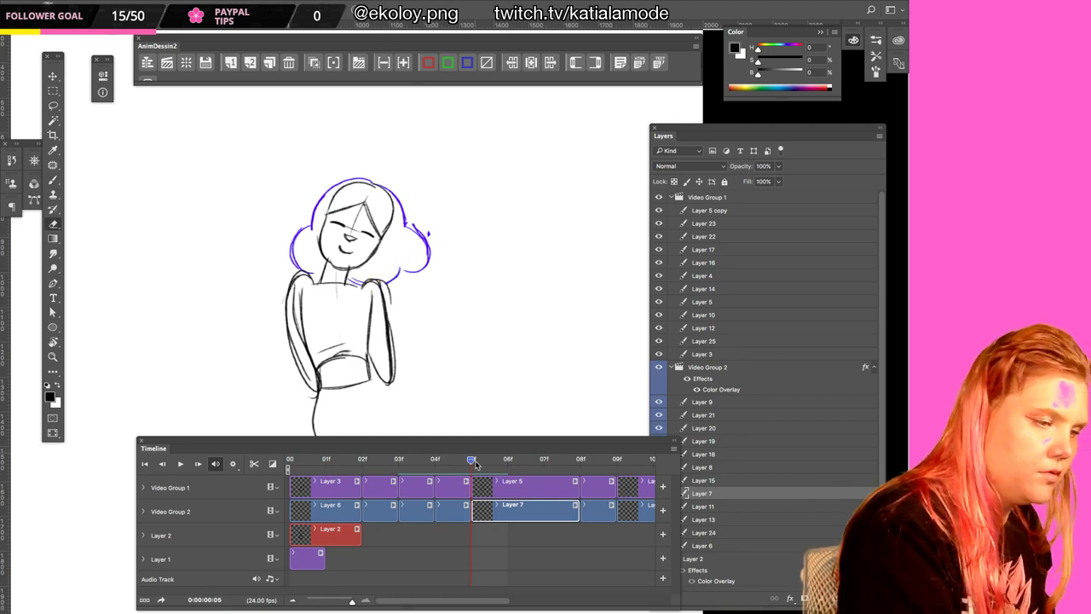
Play the animation from the start and scrub through the frames around frame 5 to examine the sway
key(space)
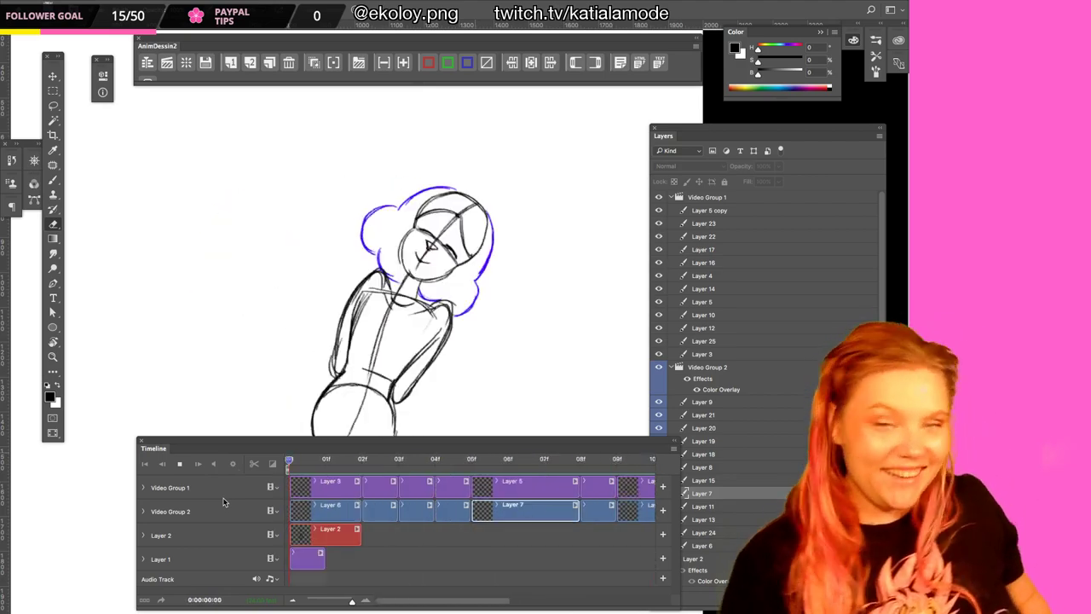
key(space)
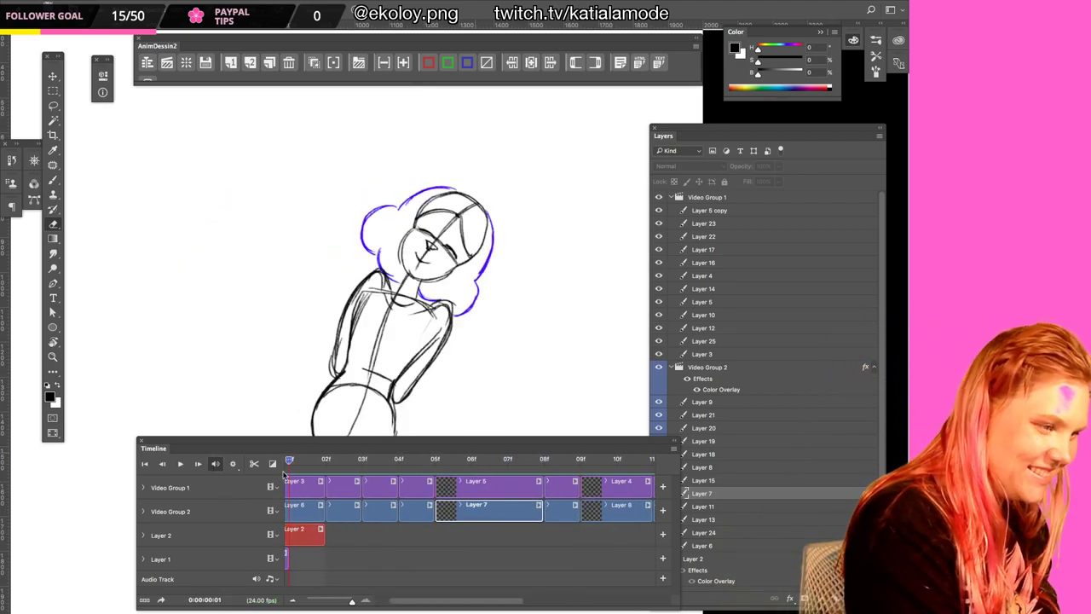
drag(288, 463, 463, 468)
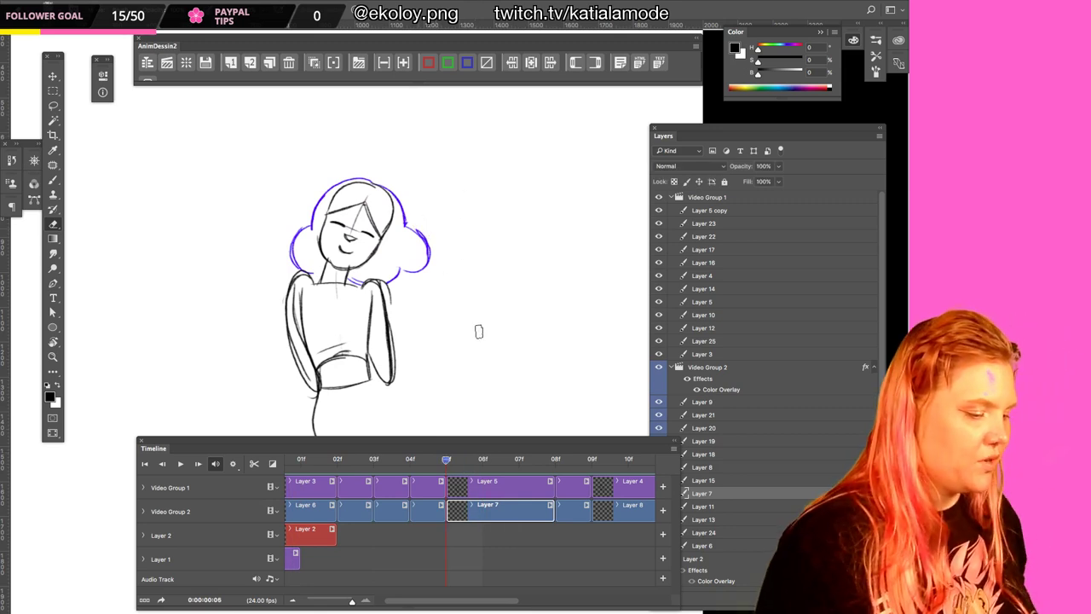
click(484, 488)
scroll(477, 492, right, 2)
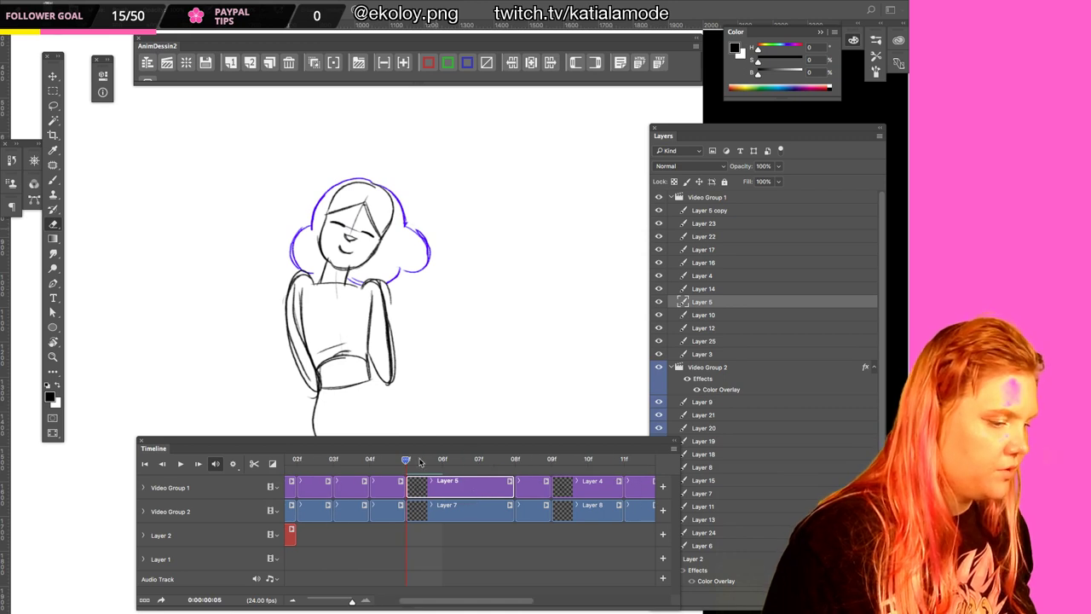
drag(420, 461, 476, 467)
drag(389, 463, 441, 463)
mouse_move(553, 462)
mouse_down()
mouse_move(333, 459)
mouse_move(512, 460)
mouse_move(392, 461)
mouse_move(442, 462)
mouse_up()
Lasso the head on Video Group 1's Layer 5 clip, rotate it slightly so the chin shifts left, and deselect
click(449, 516)
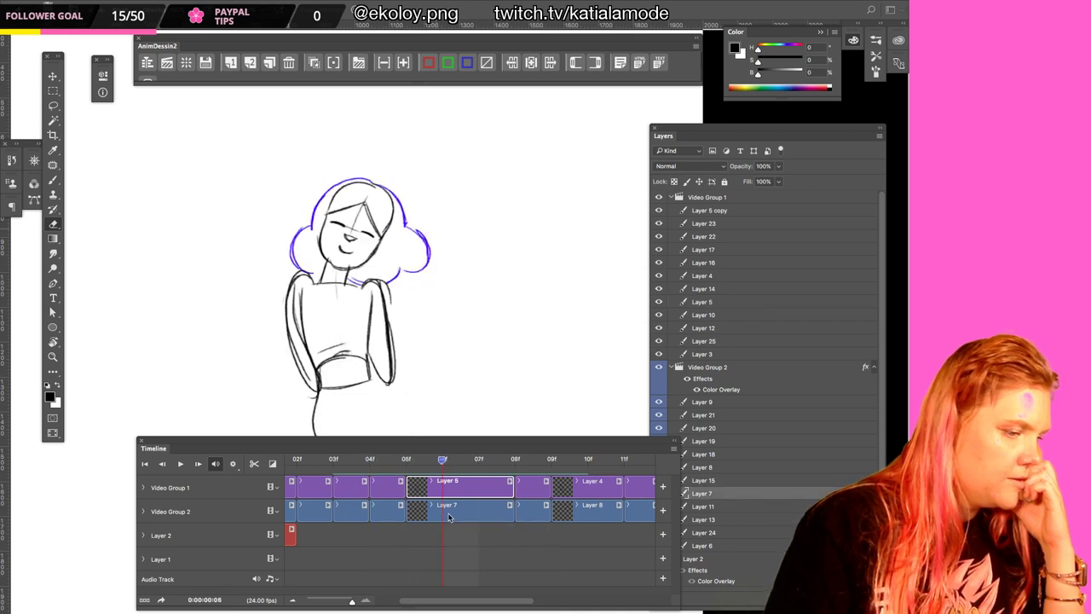
click(452, 486)
key(l)
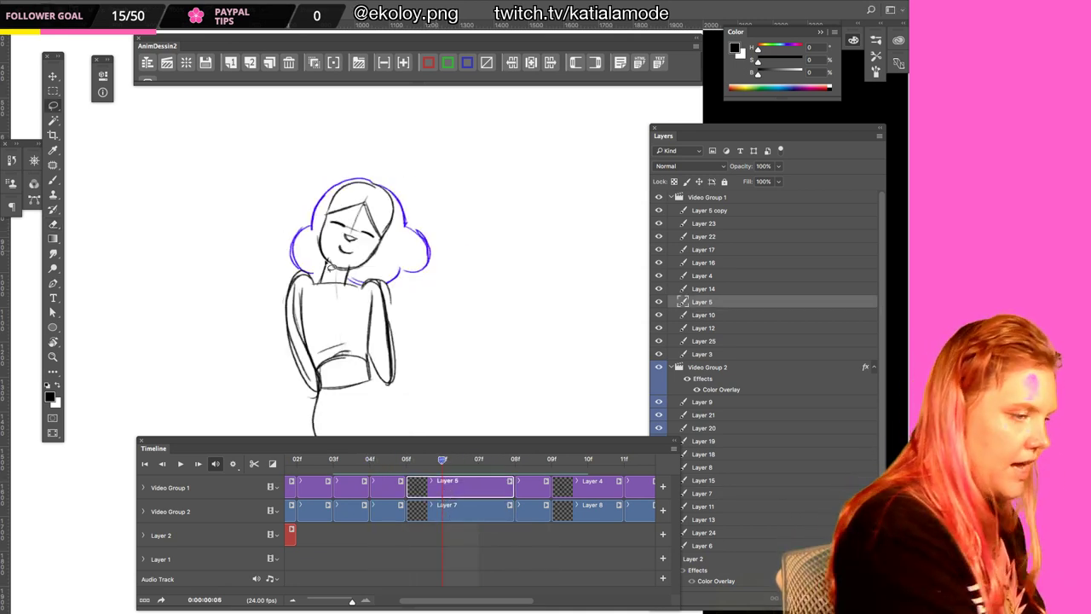
drag(362, 158, 371, 156)
key(v)
key(Return)
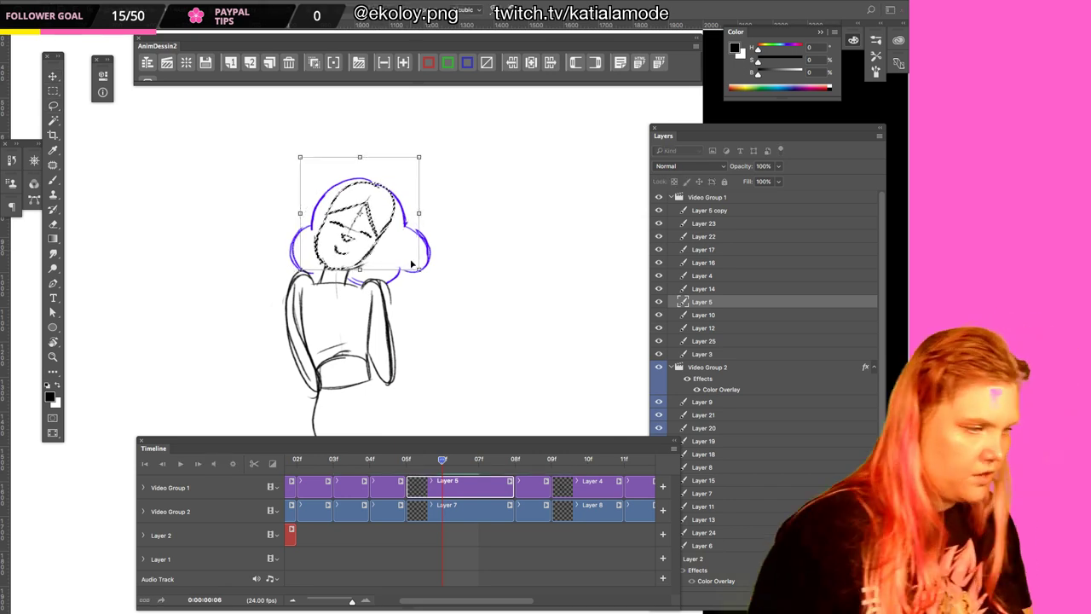
key(super+d)
key(m)
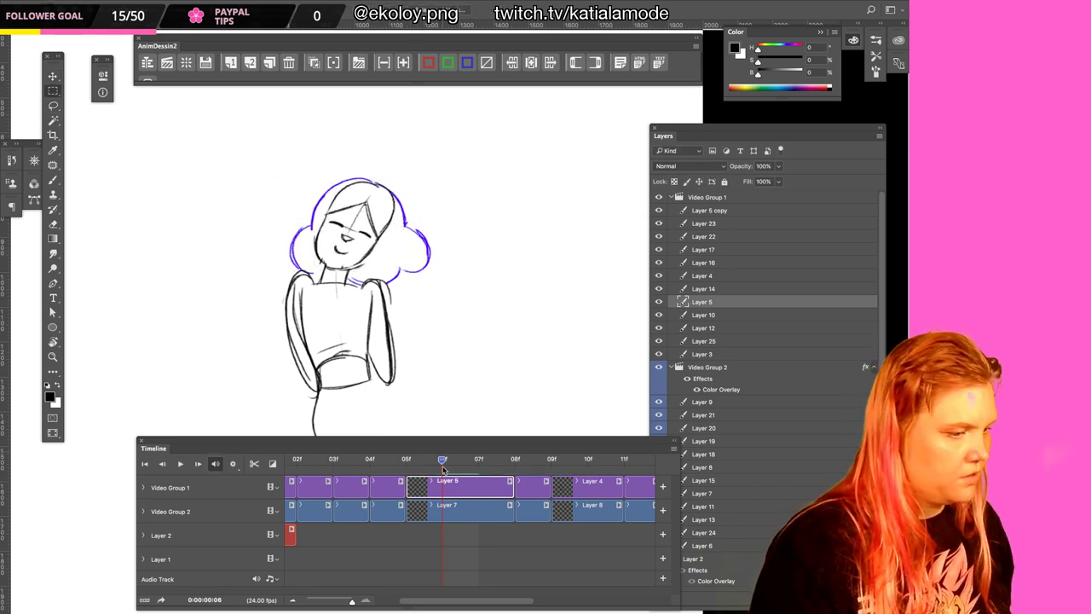
Clean up the head outline on frame 4's Video Group 1 clip and compare it with the neighbouring frames
drag(443, 469, 373, 468)
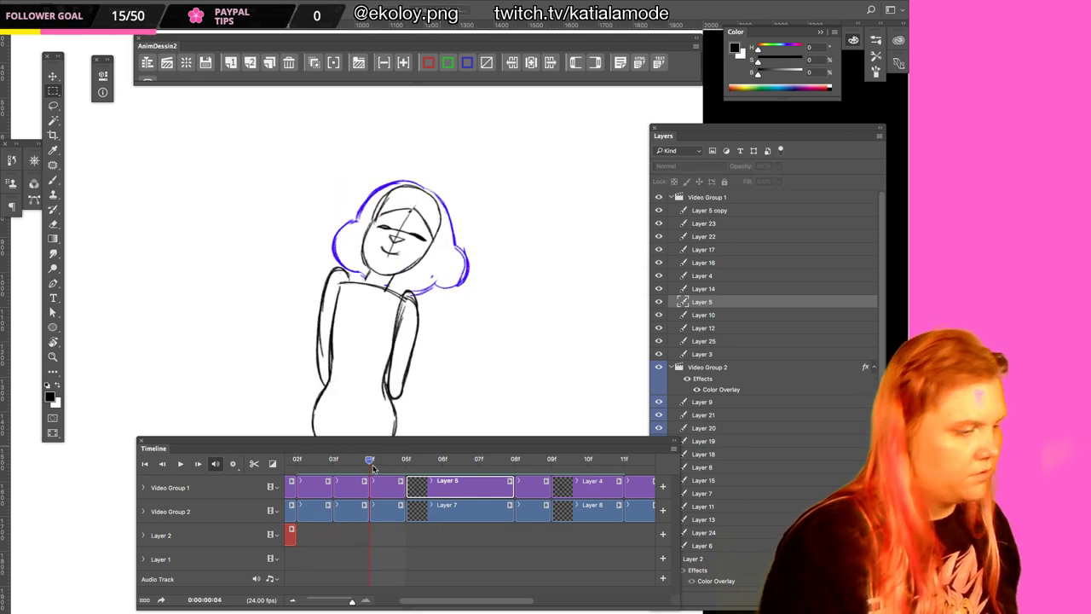
click(382, 482)
key(e)
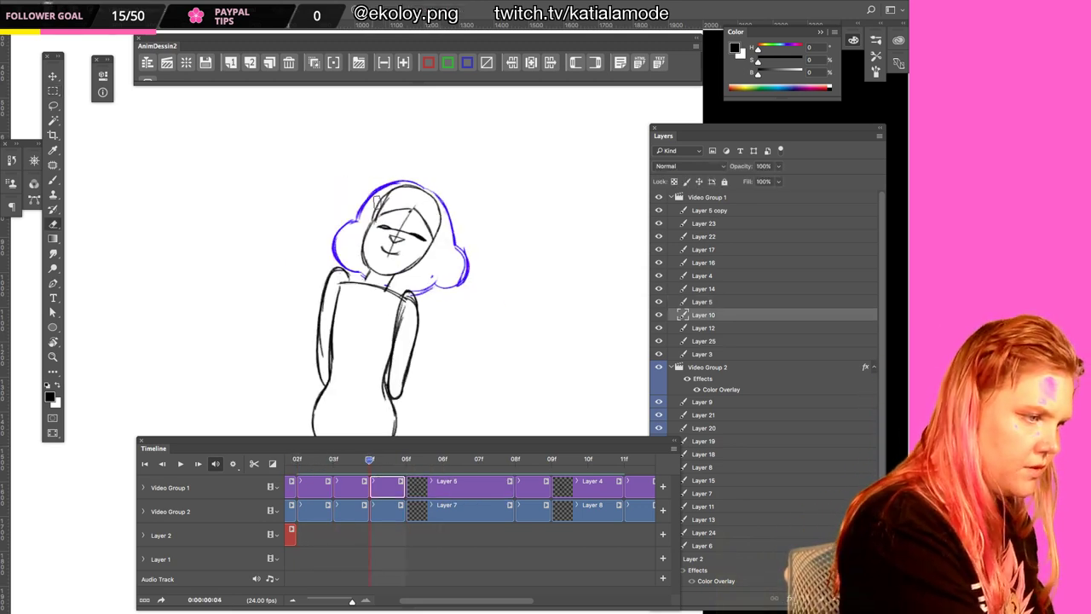
mouse_move(378, 203)
mouse_down()
mouse_move(444, 228)
mouse_move(379, 209)
mouse_move(372, 220)
mouse_move(425, 187)
mouse_move(371, 215)
mouse_up()
key(b)
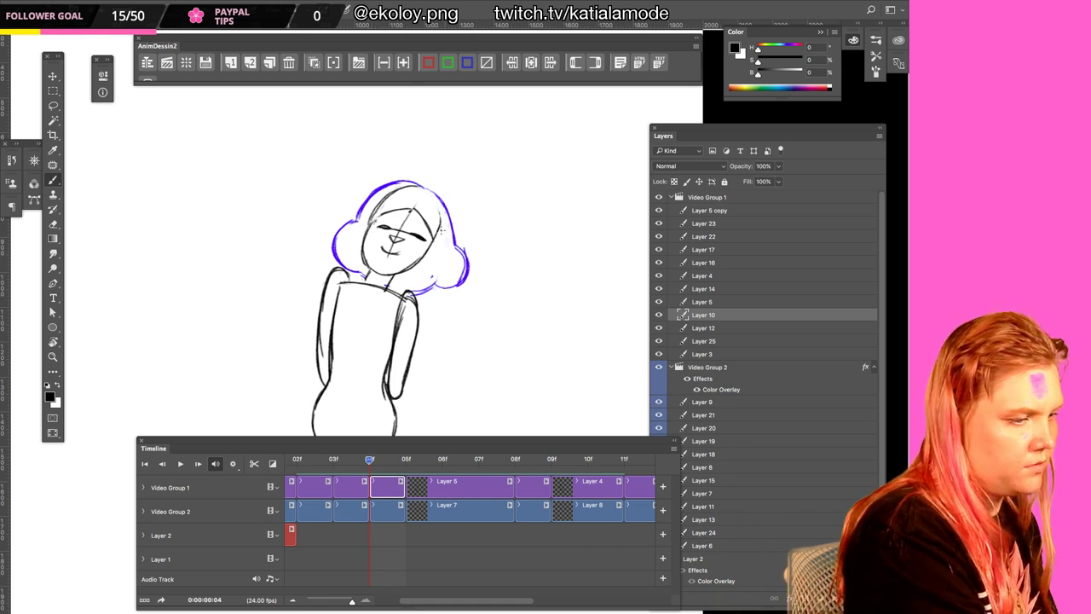
click(359, 462)
drag(358, 465, 394, 472)
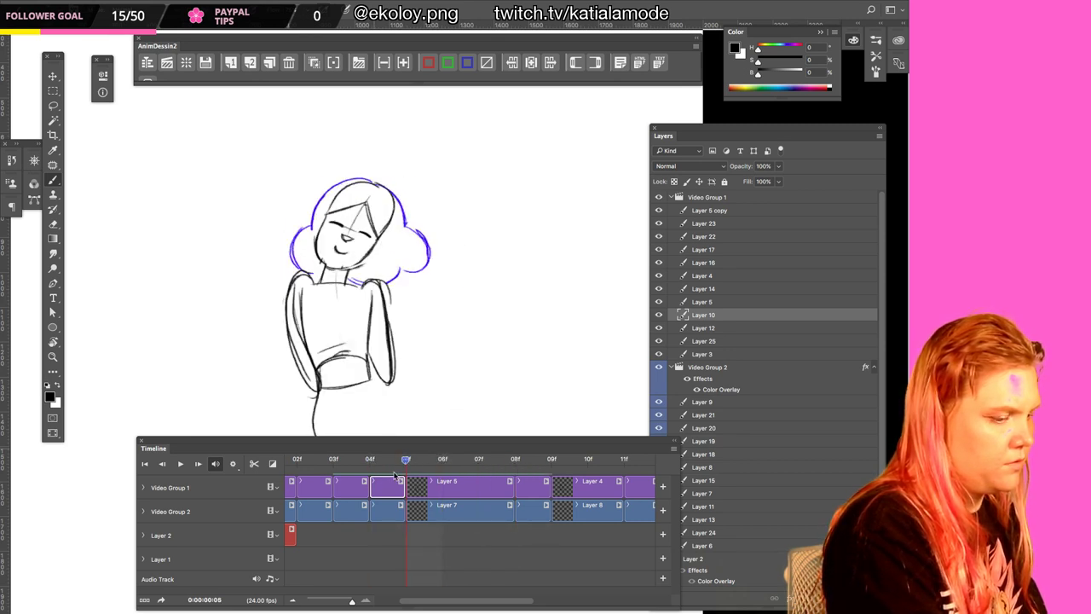
Insert a blank one-frame clip after frame 4 in both Video Group 1 and Video Group 2
click(230, 62)
click(387, 510)
click(404, 461)
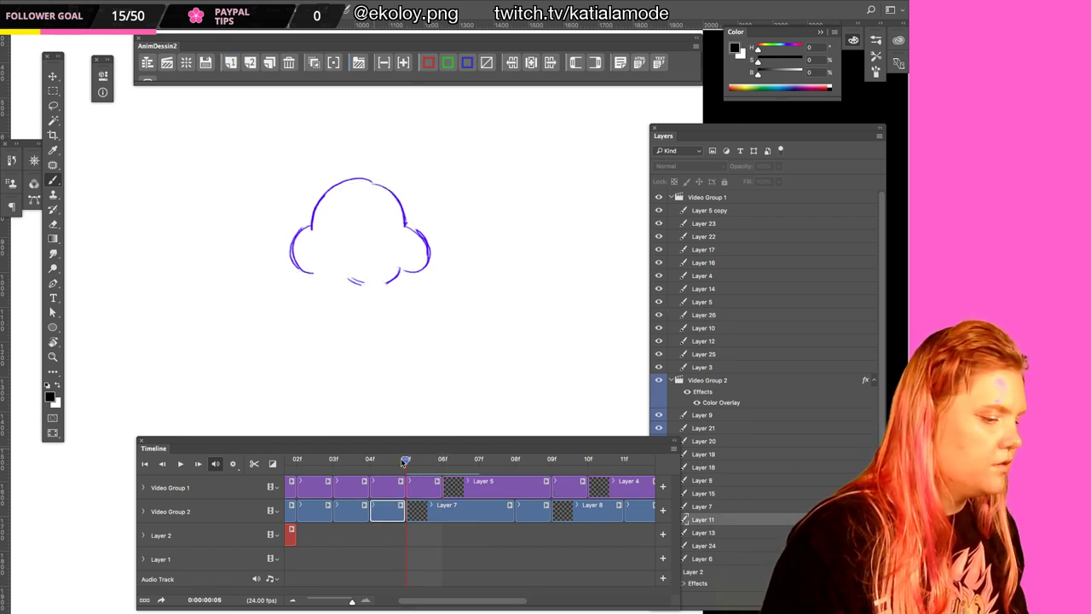
click(231, 63)
Shorten the Layer 5 and Layer 7 clips by one frame each
click(478, 504)
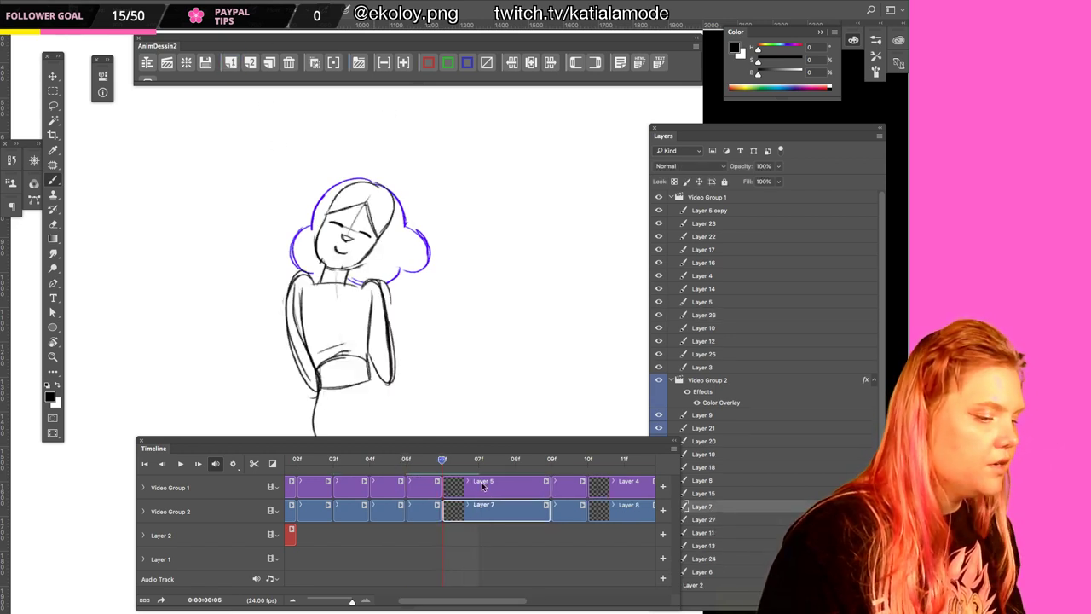
click(483, 487)
click(384, 62)
click(501, 512)
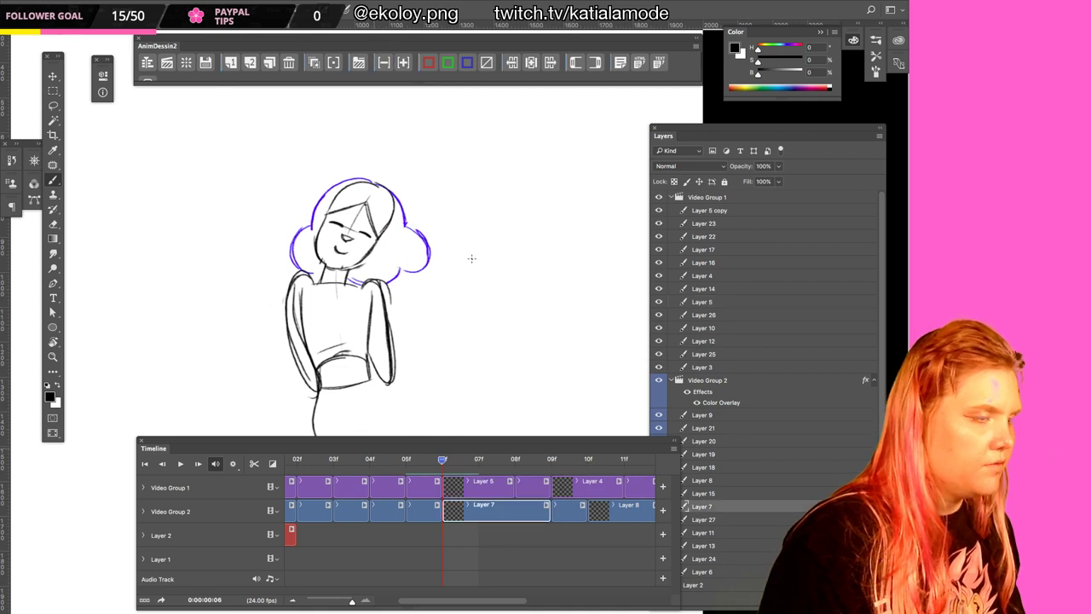
click(384, 62)
Show the onion skin and draw the tilted head outline on frame 5's blank Video Group 1 clip
click(407, 459)
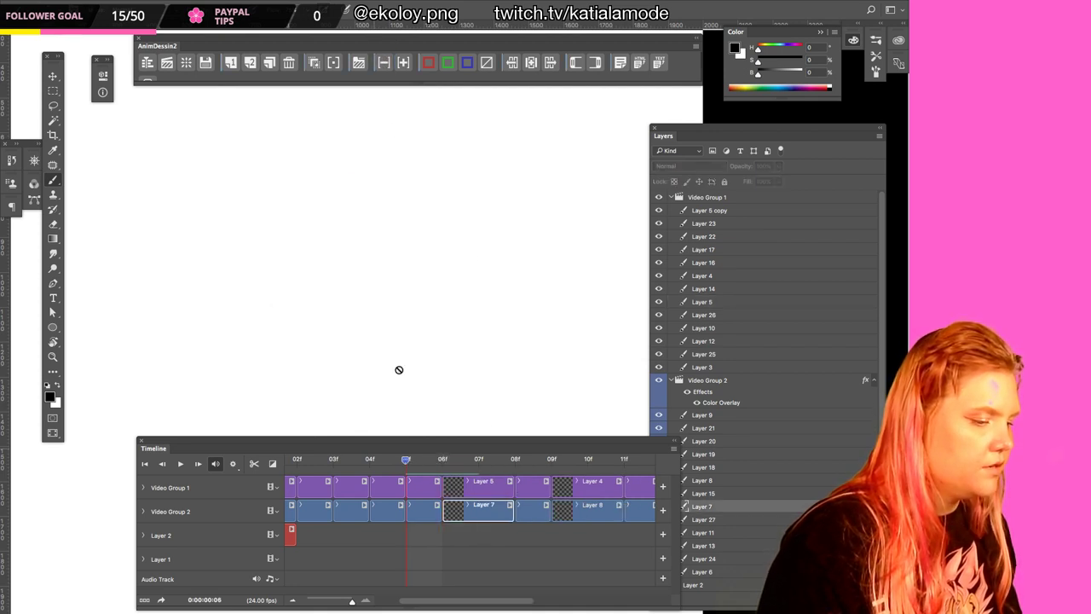
click(314, 62)
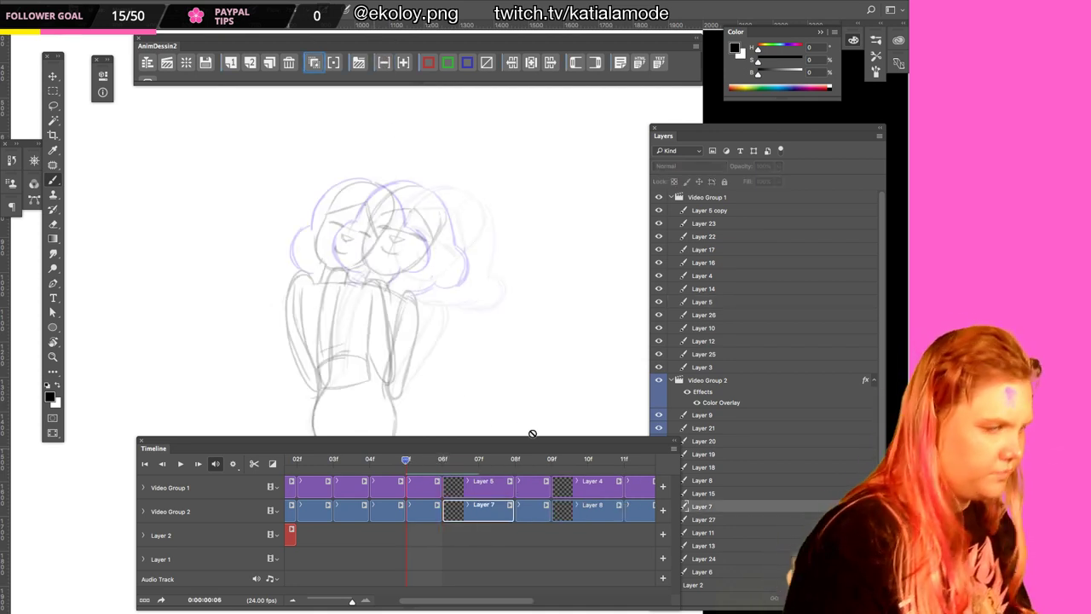
click(424, 486)
key(z)
mouse_move(361, 261)
mouse_down()
mouse_move(397, 246)
mouse_move(459, 287)
mouse_up()
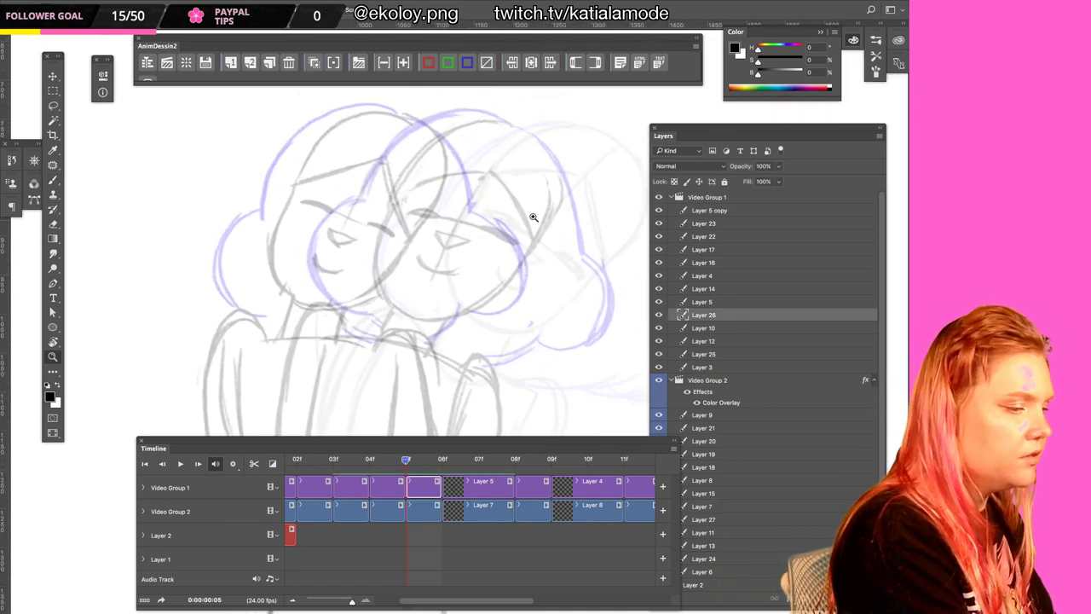
key(b)
mouse_move(331, 198)
mouse_down()
mouse_move(356, 150)
mouse_move(394, 124)
mouse_up()
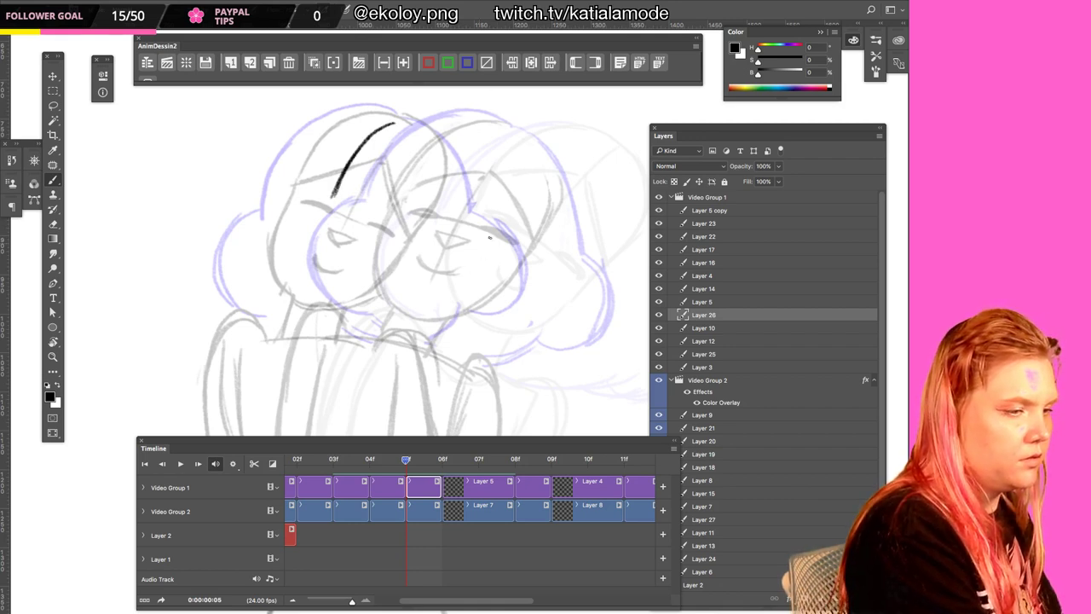
drag(463, 272, 412, 298)
mouse_move(358, 150)
mouse_down()
mouse_move(488, 137)
mouse_move(500, 175)
mouse_up()
mouse_move(499, 228)
mouse_down()
mouse_move(383, 127)
mouse_move(311, 225)
mouse_up()
mouse_move(370, 139)
mouse_down()
mouse_move(333, 201)
mouse_move(407, 303)
mouse_move(387, 307)
mouse_move(344, 176)
mouse_up()
Erase the head outline's upper left and redraw it to close the crown on frame 5
key(e)
drag(300, 223, 396, 104)
key(b)
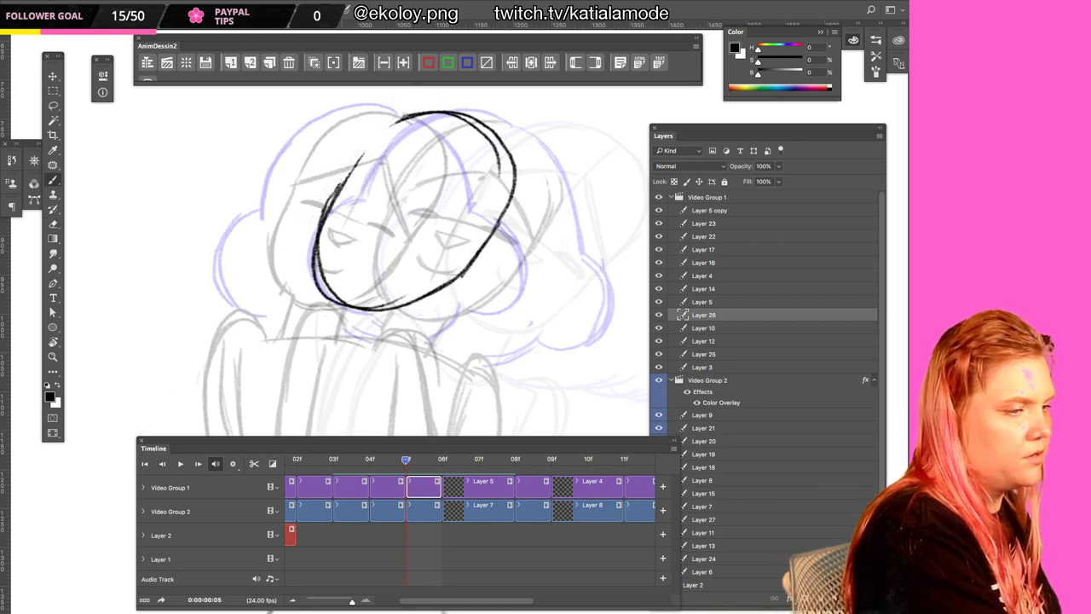
mouse_move(341, 189)
mouse_down()
mouse_move(387, 125)
mouse_move(430, 111)
mouse_up()
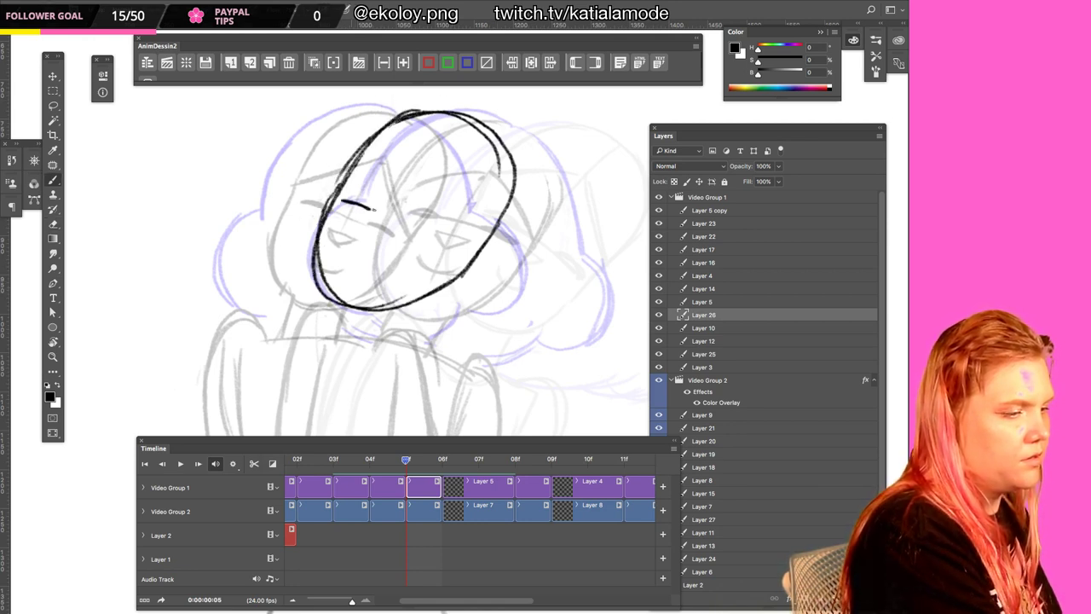
Draw the closed eyes, nose, smile and parted hairline inside frame 5's head outline
drag(469, 226, 423, 223)
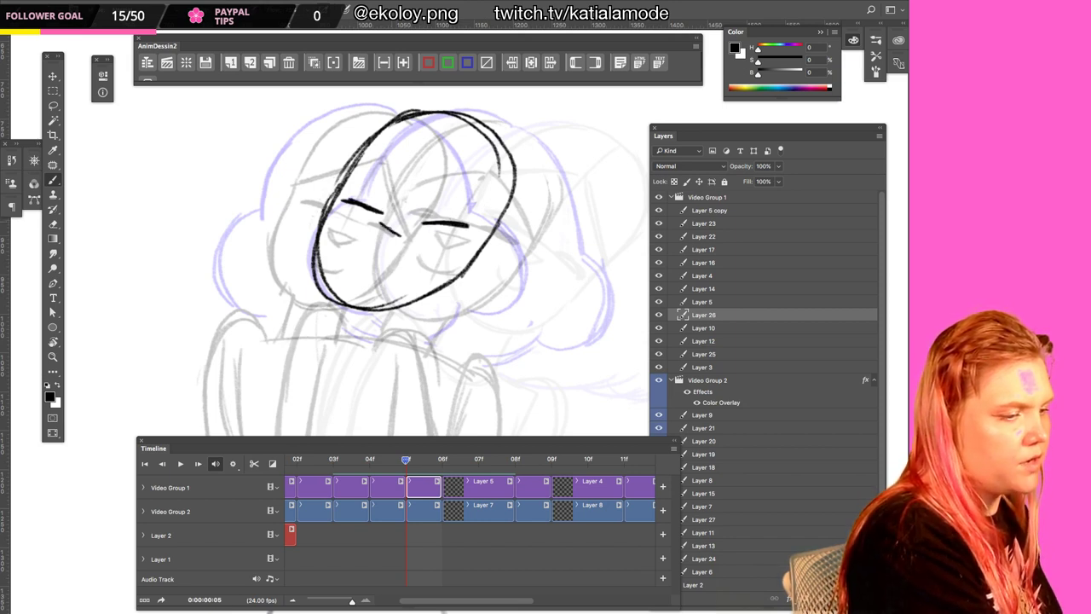
key(e)
mouse_move(397, 235)
mouse_down()
mouse_move(373, 224)
mouse_move(402, 265)
mouse_up()
key(b)
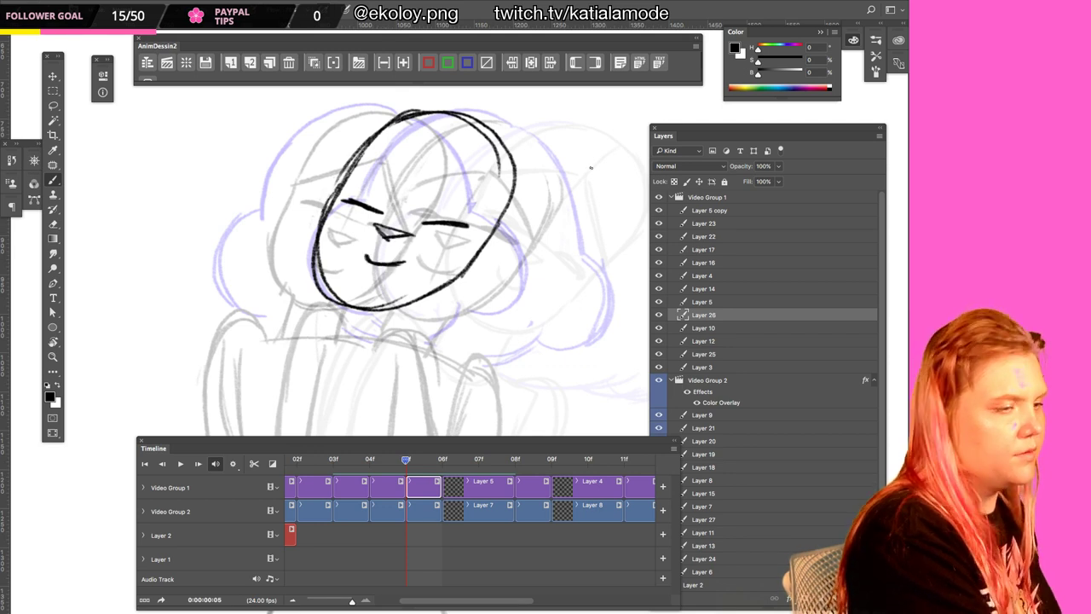
drag(441, 149, 348, 177)
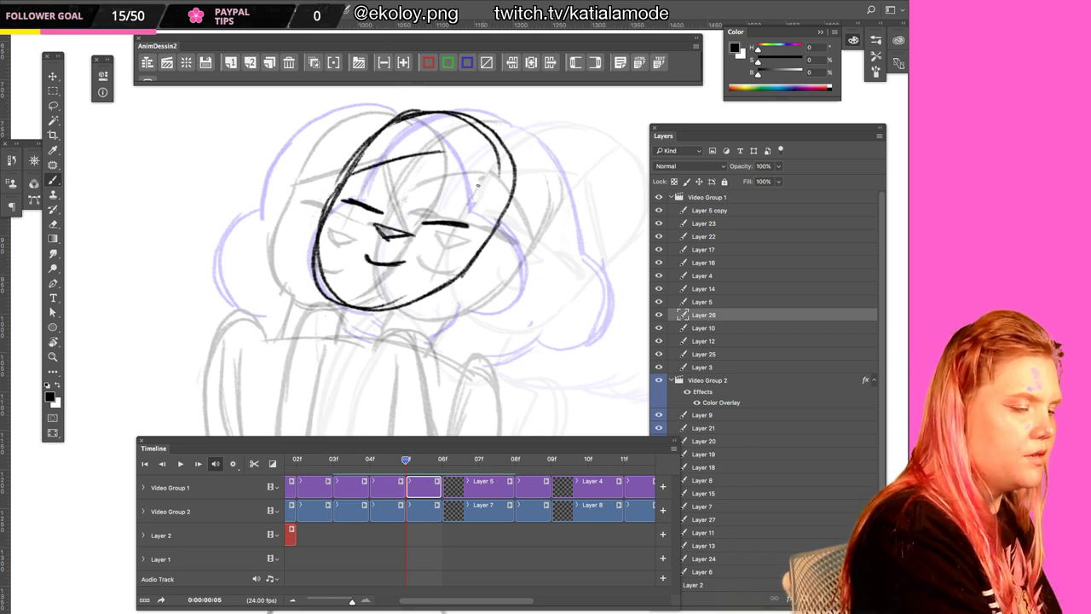
drag(443, 155, 496, 204)
Complete the right half of the parted hairline and draw the left shoulder curve on frame 5
drag(473, 357, 514, 282)
mouse_move(462, 328)
mouse_down()
mouse_move(480, 271)
mouse_move(480, 244)
mouse_up()
mouse_move(293, 245)
mouse_down()
mouse_move(346, 161)
mouse_move(299, 325)
mouse_up()
mouse_move(475, 192)
mouse_down()
mouse_move(507, 257)
mouse_move(504, 248)
mouse_up()
drag(533, 286, 519, 171)
drag(489, 291, 467, 328)
Draw the full outline of the right arm on frame 5, from its rounded shoulder down to the pointed hand end
drag(492, 116, 495, 304)
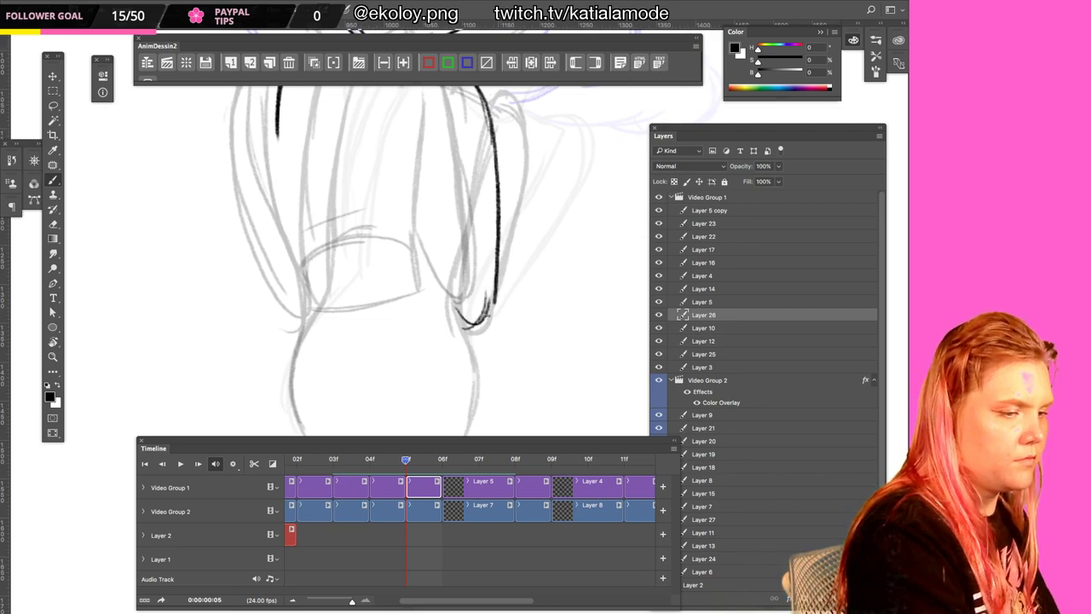
drag(497, 166, 480, 325)
drag(495, 232, 485, 306)
key(space)
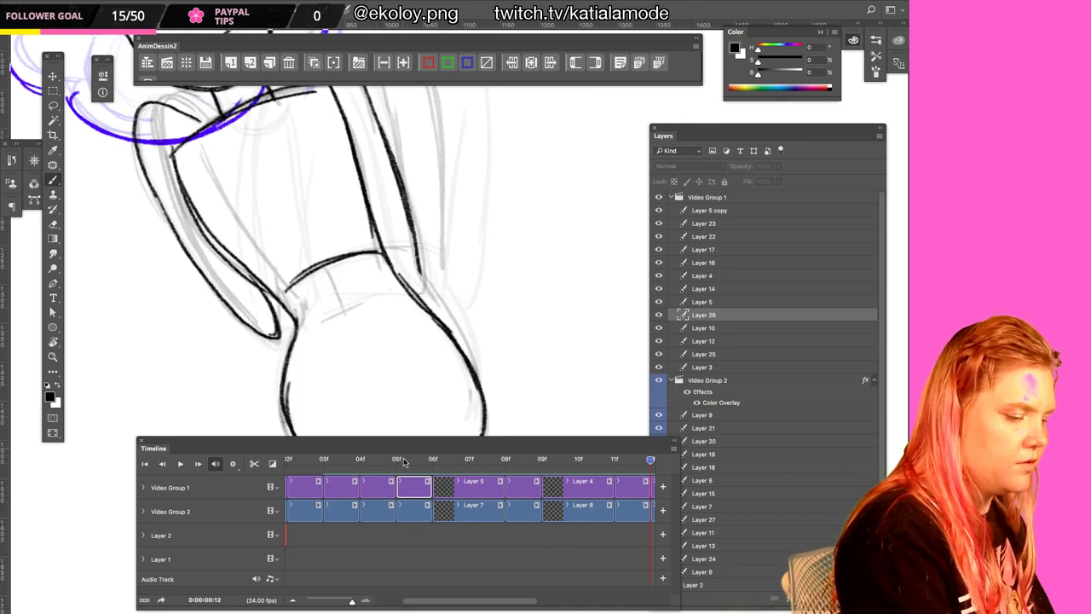
click(403, 457)
drag(439, 183, 462, 325)
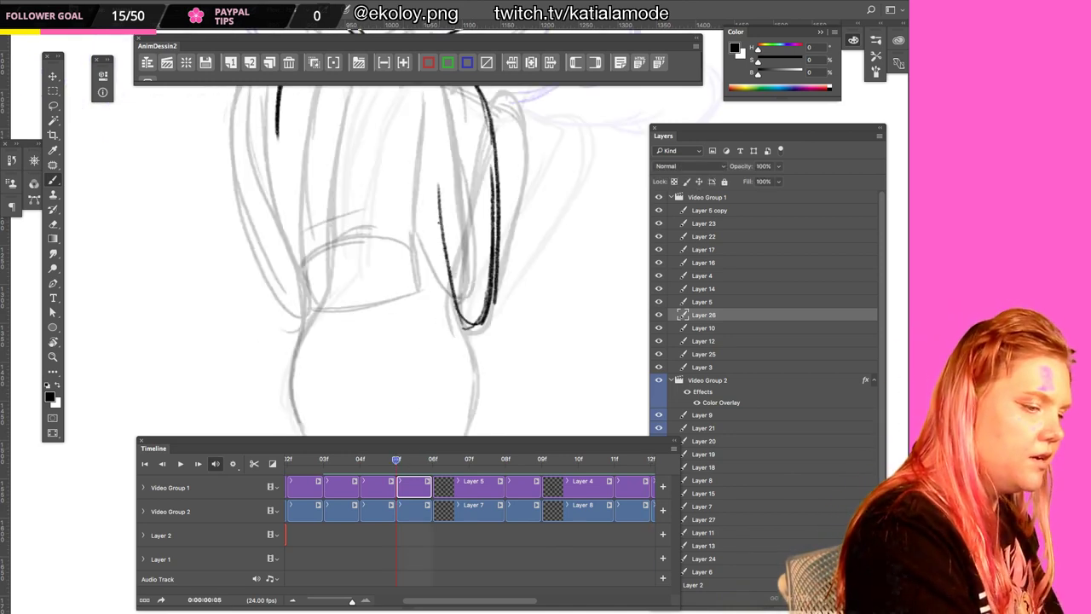
drag(440, 223, 480, 322)
drag(508, 200, 519, 322)
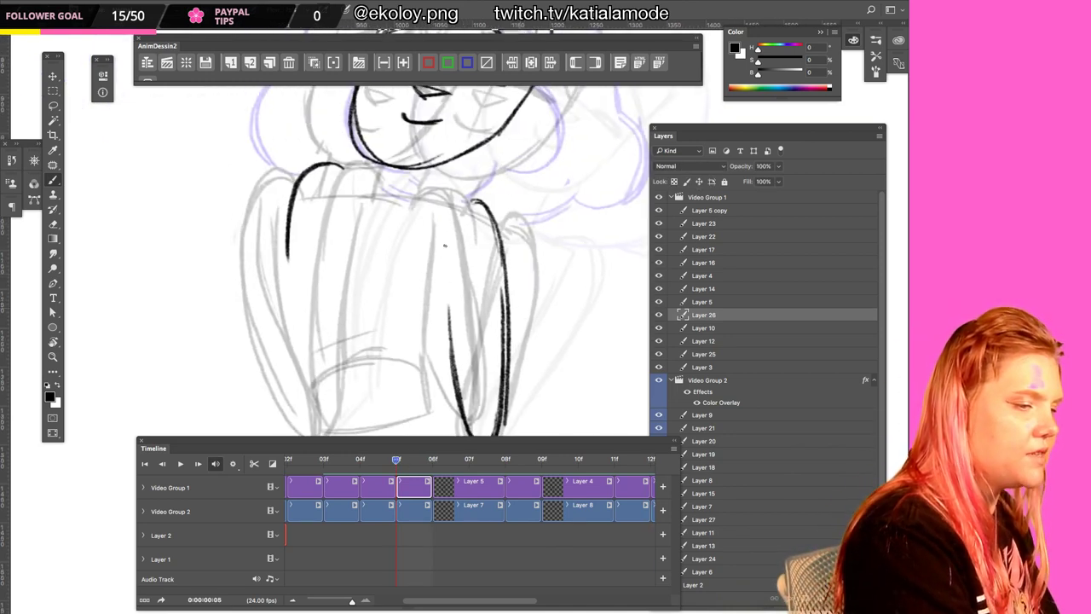
drag(445, 237, 482, 205)
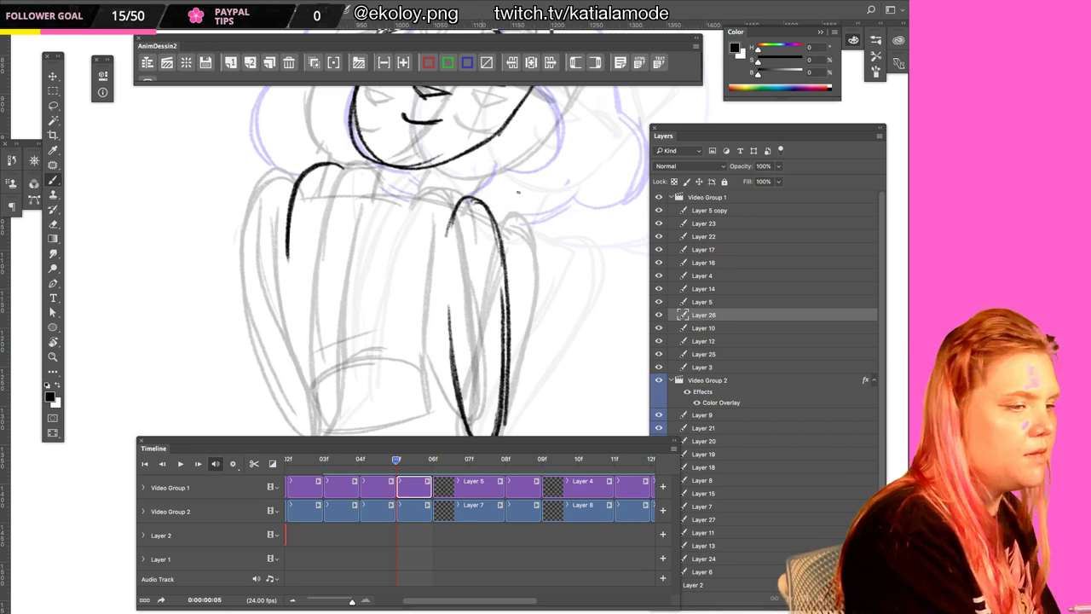
Draw the neck, both sides of the torso and the curved waistline on frame 5
drag(402, 166, 405, 197)
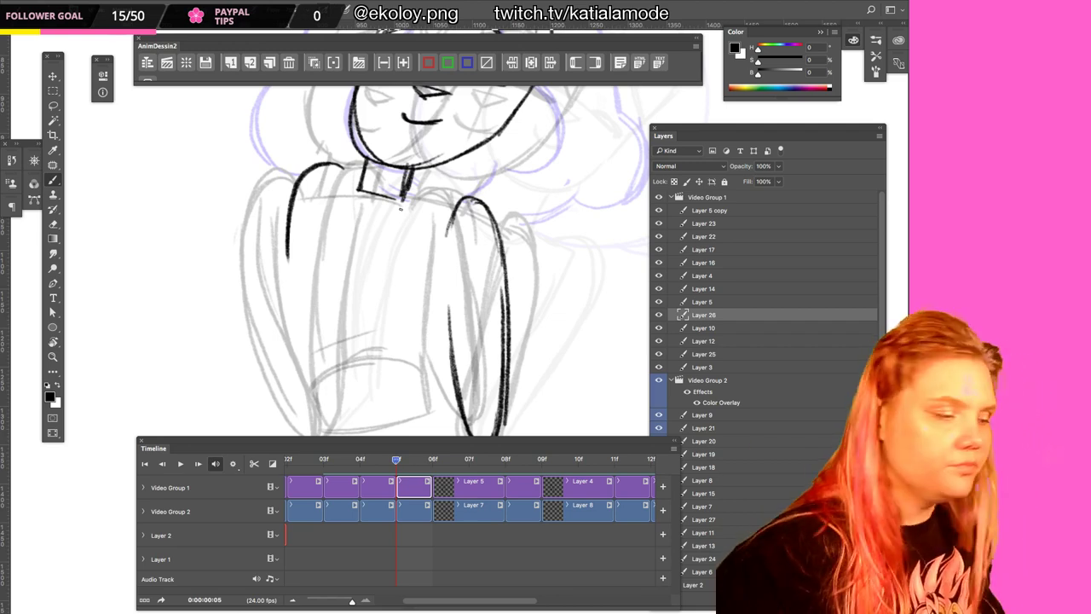
drag(321, 219, 327, 380)
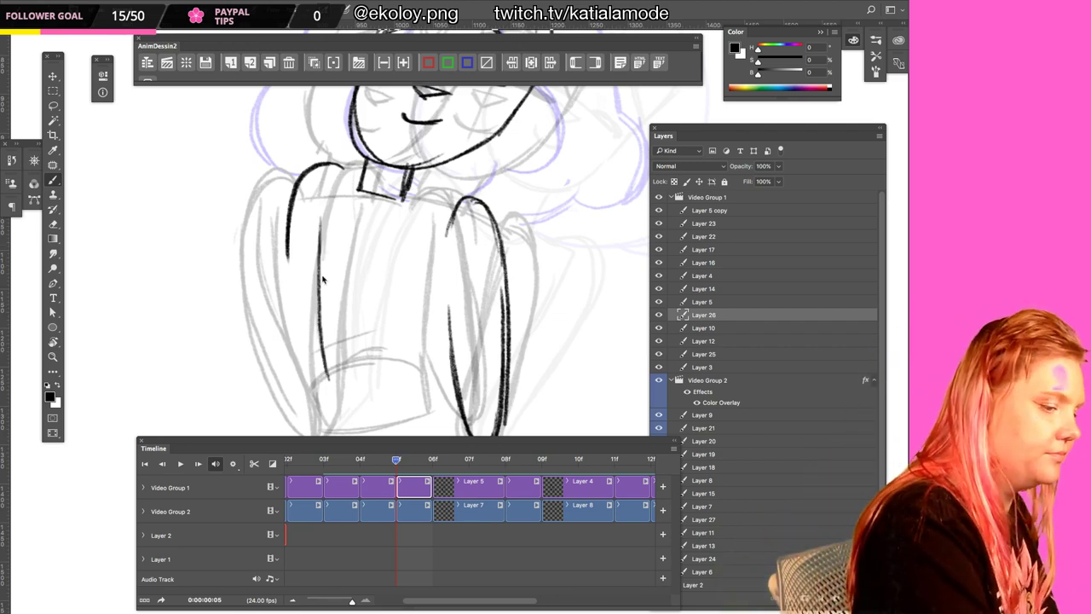
drag(456, 247, 439, 406)
drag(453, 274, 438, 419)
drag(452, 392, 455, 312)
drag(394, 345, 417, 344)
scroll(417, 343, down, 3)
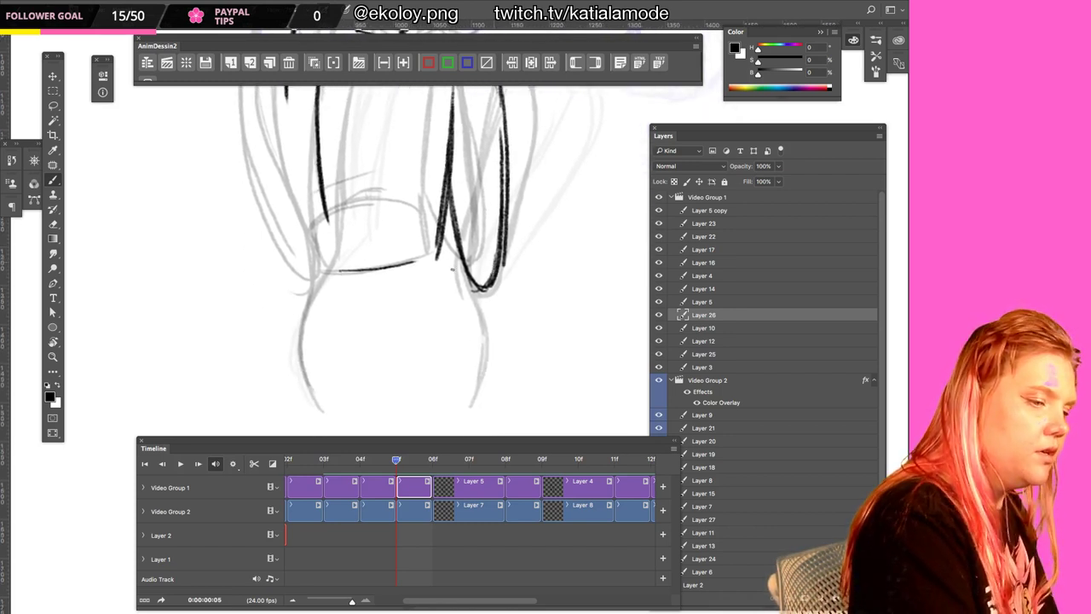
Draw both curved hip lines below the waist and join the torso's left side to the left hip
drag(445, 253, 476, 378)
drag(321, 266, 299, 394)
drag(314, 290, 300, 396)
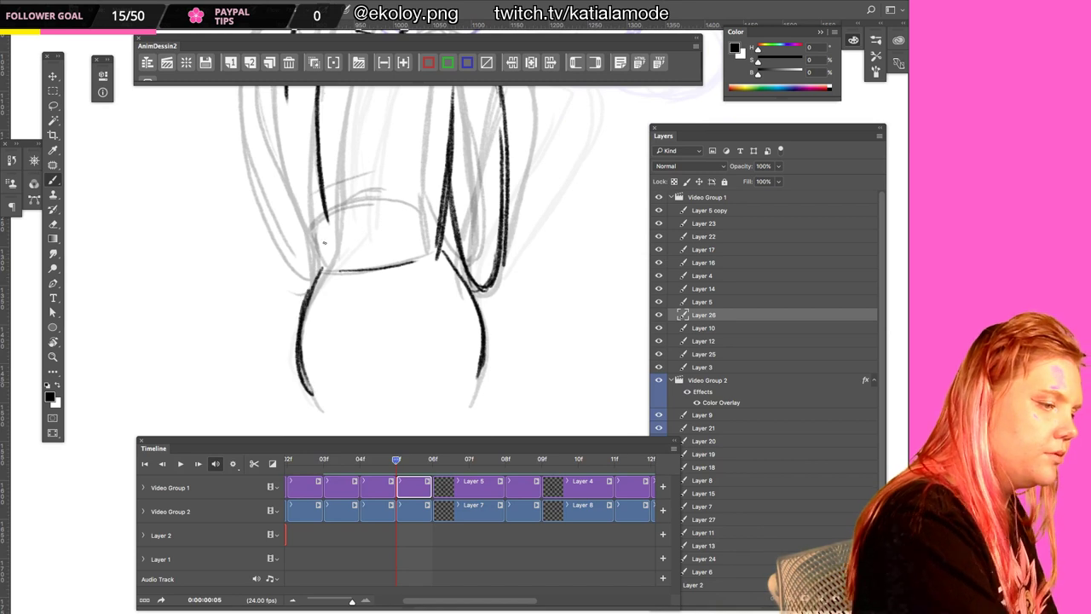
drag(326, 267, 323, 209)
drag(408, 201, 417, 328)
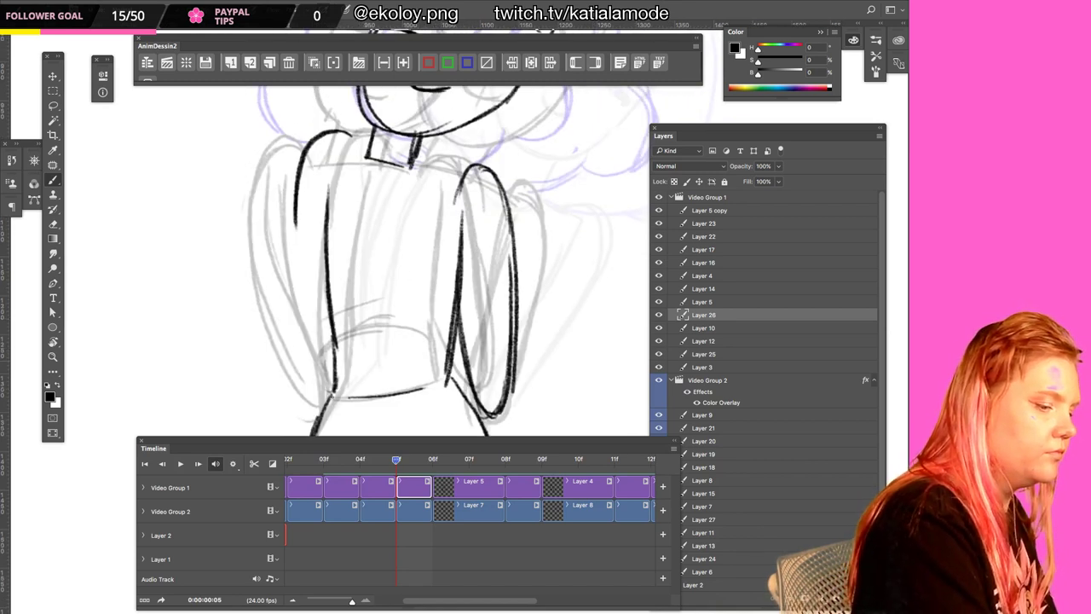
Draw the left arm's outer edge down to the waist and the shoulder line across the base of the neck
drag(294, 197, 323, 395)
drag(292, 226, 324, 396)
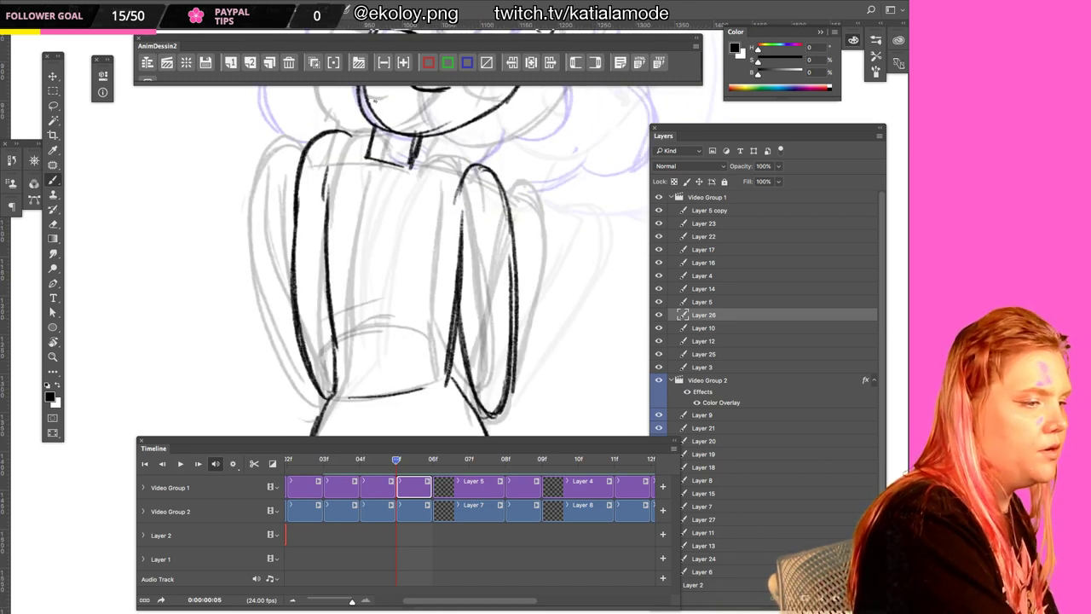
drag(345, 143, 450, 170)
scroll(528, 284, up, 5)
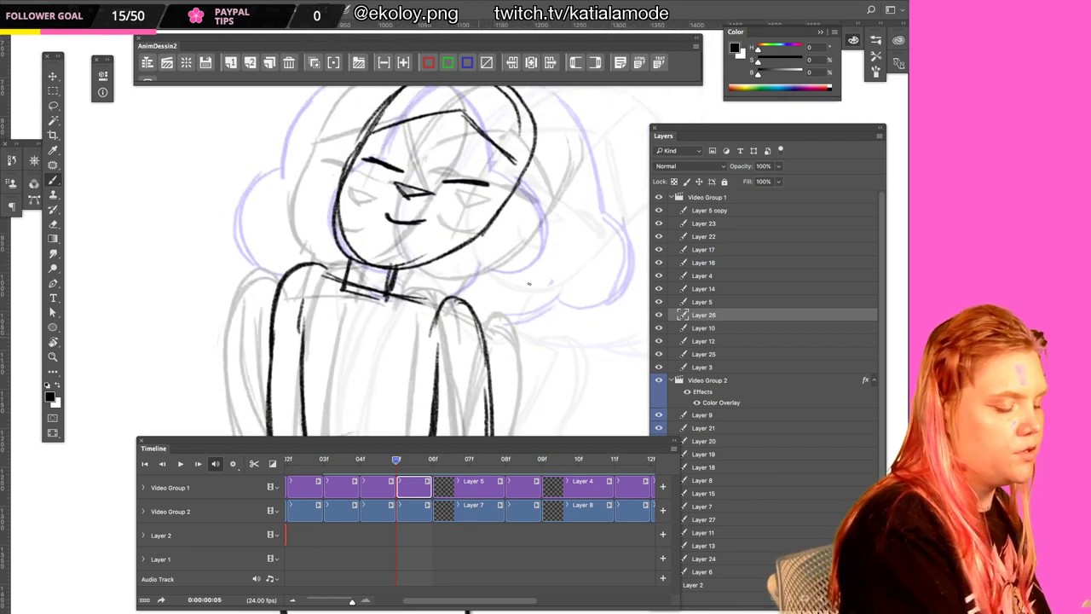
On frame 5's Video Group 2 clip, draw the right side of the hair from crown to lower curl, replacing the first curl attempt
click(411, 511)
scroll(585, 315, up, 3)
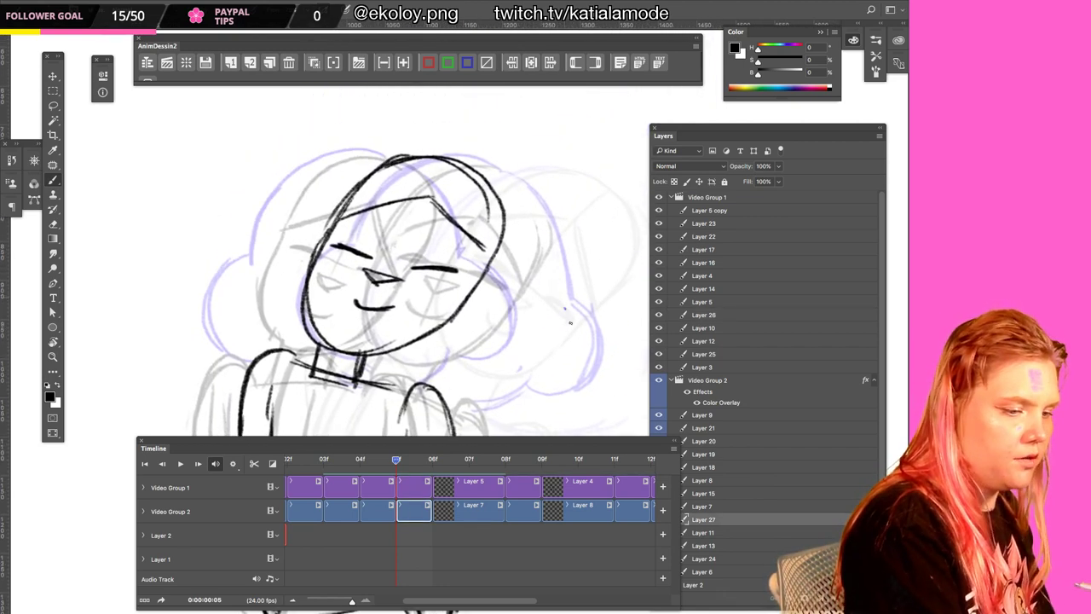
mouse_move(563, 307)
mouse_down()
mouse_move(500, 370)
mouse_move(520, 380)
mouse_up()
mouse_move(394, 458)
mouse_down()
mouse_move(339, 478)
mouse_move(421, 480)
mouse_move(399, 476)
mouse_up()
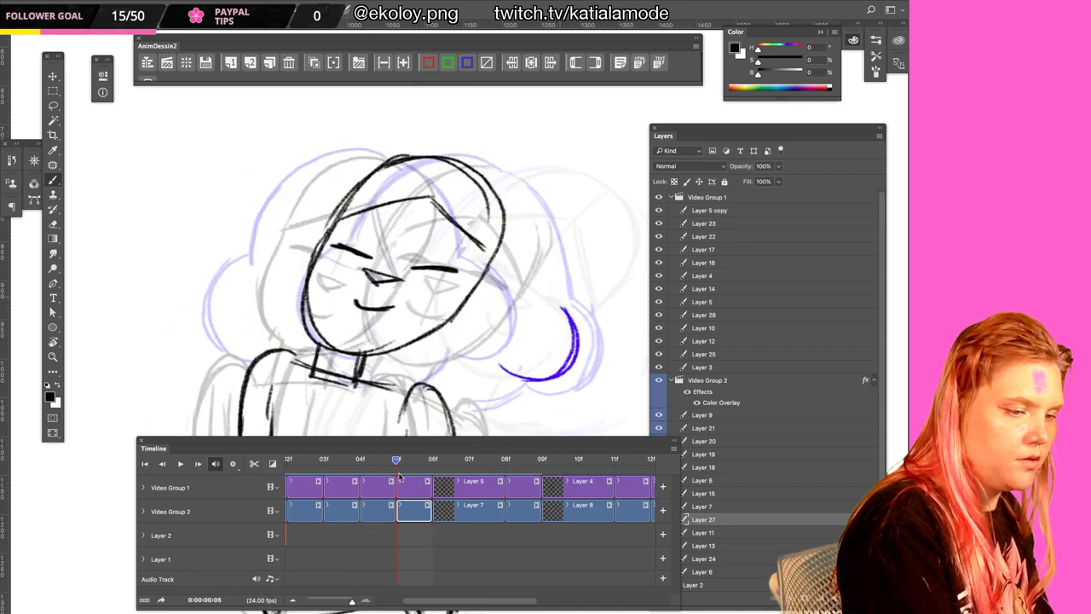
key(e)
drag(505, 368, 572, 308)
key(b)
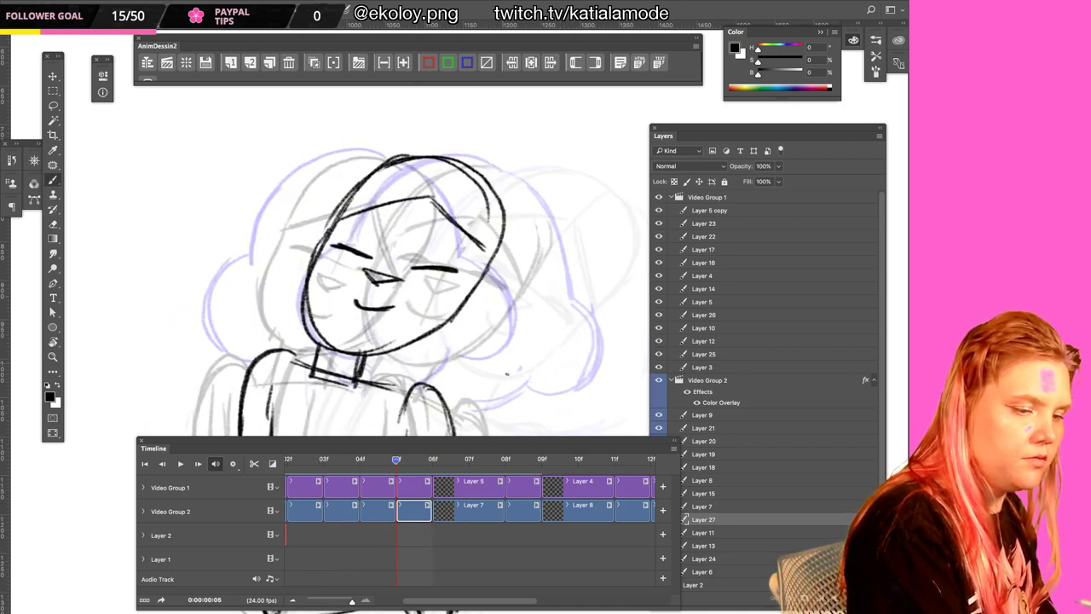
drag(504, 373, 559, 310)
drag(465, 156, 533, 285)
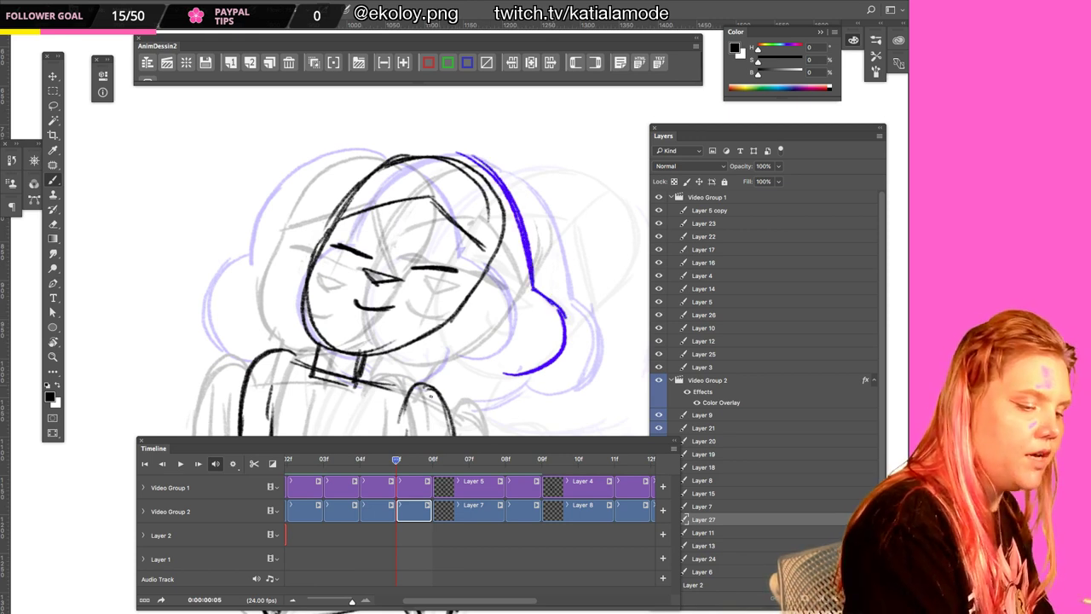
Draw the hair's lower edge beneath the head and its left side with a rounded curl up to the crown
drag(396, 386, 511, 368)
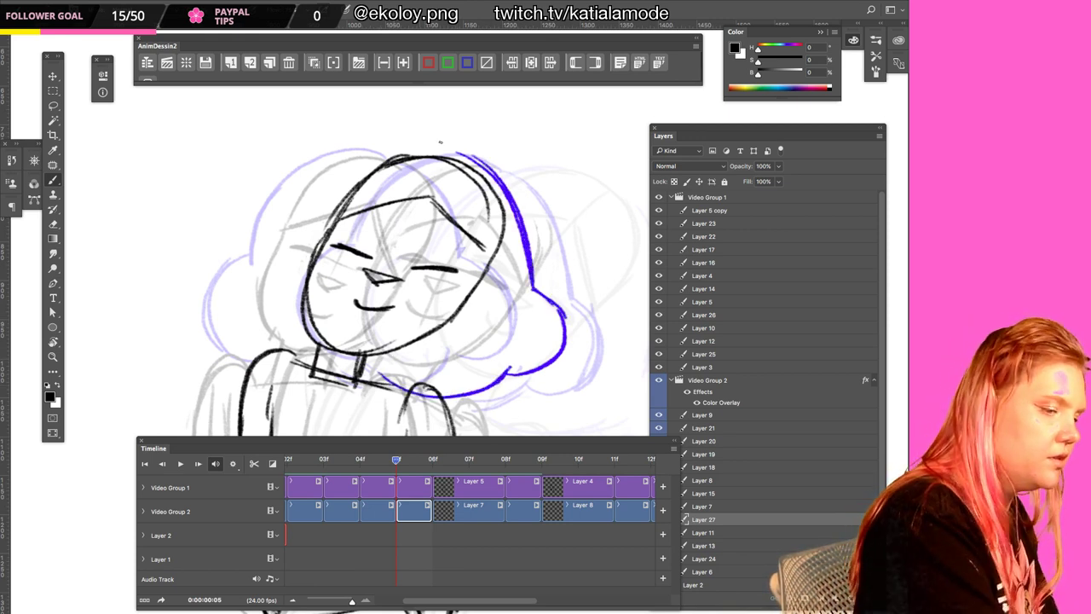
mouse_move(292, 350)
mouse_down()
mouse_move(254, 303)
mouse_move(275, 264)
mouse_move(413, 155)
mouse_move(433, 156)
mouse_up()
drag(273, 268, 258, 335)
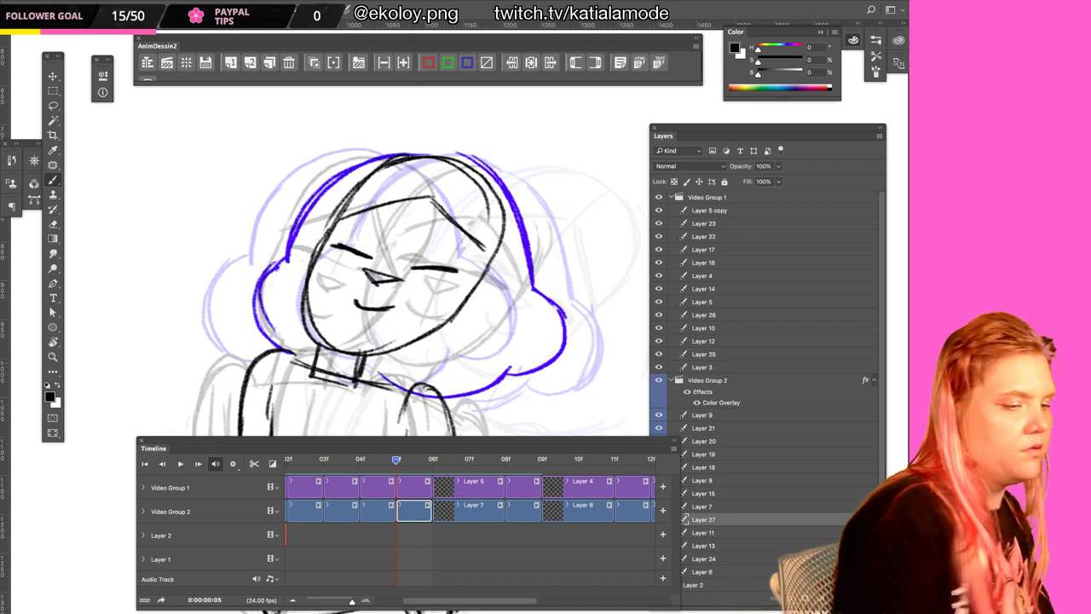
Hide the onion skin, show the whole canvas and play back the animation to check the swaying motion
click(315, 65)
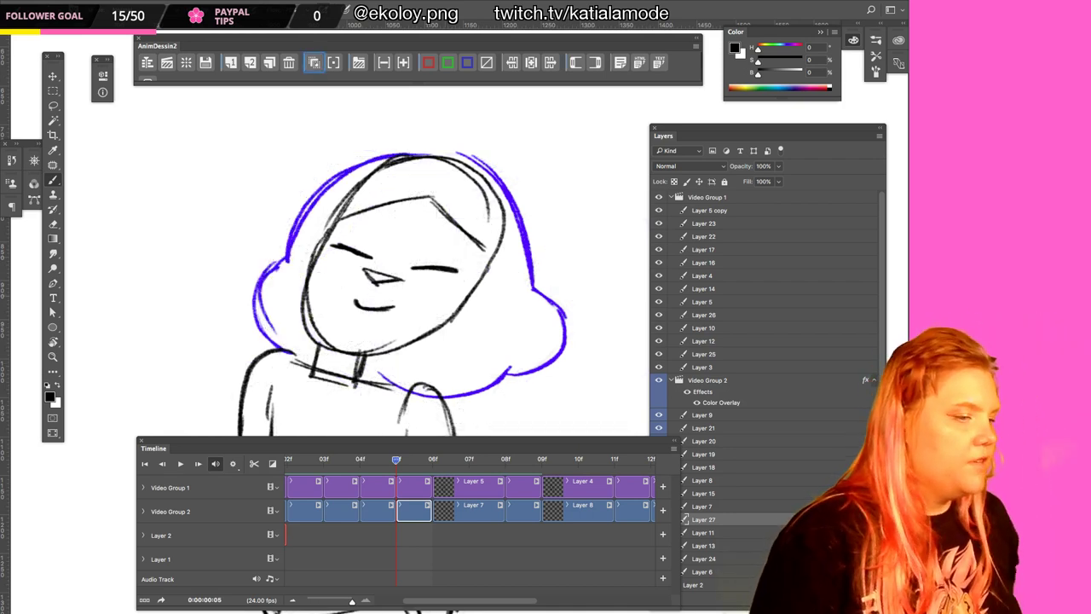
key(z)
alt+click(466, 329)
key(space)
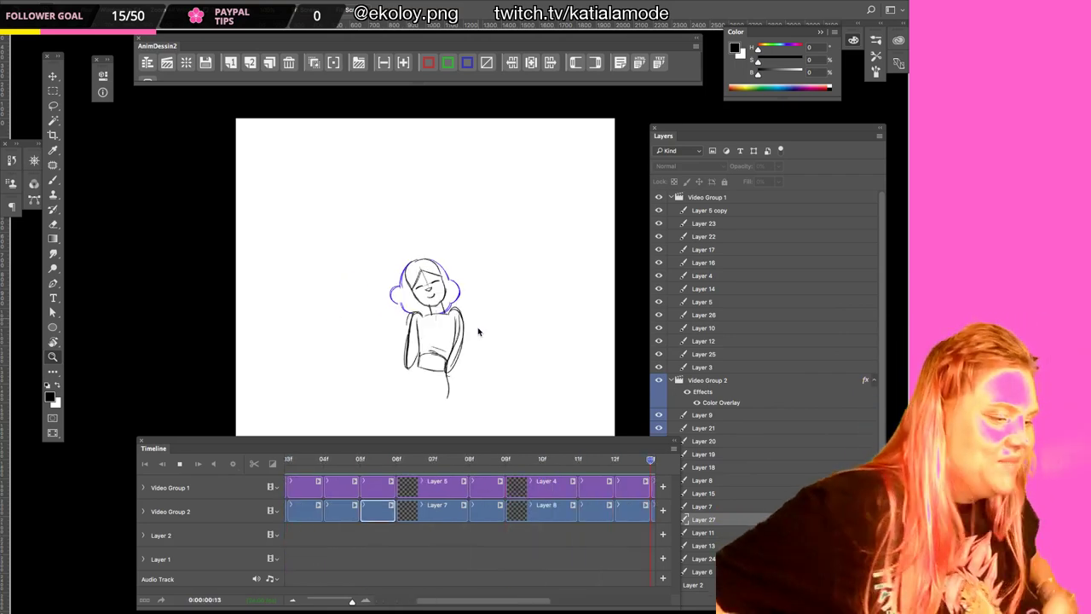
key(space)
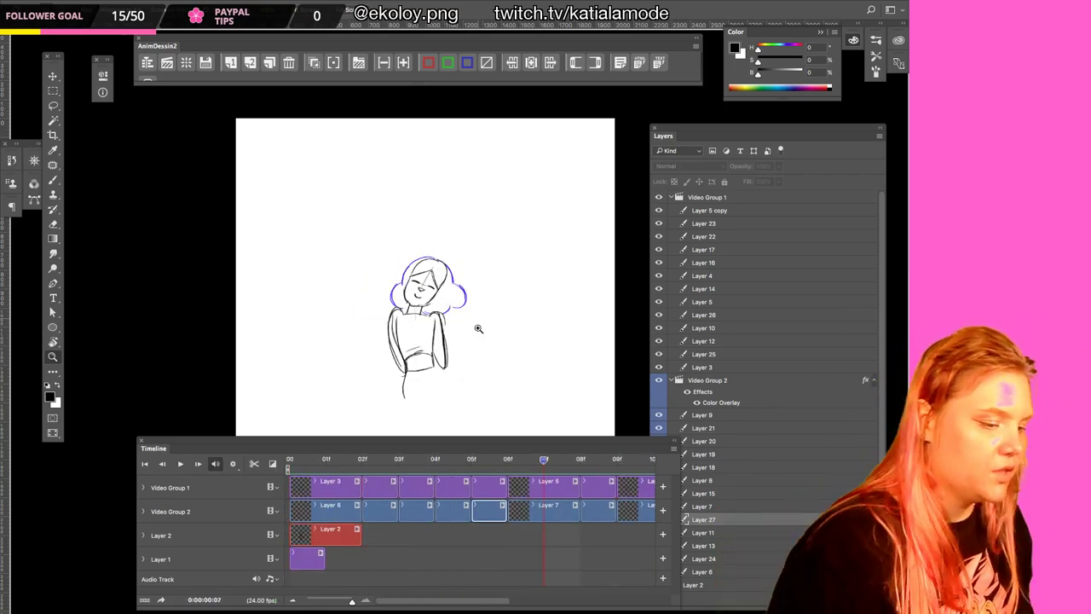
scroll(552, 512, right, 10)
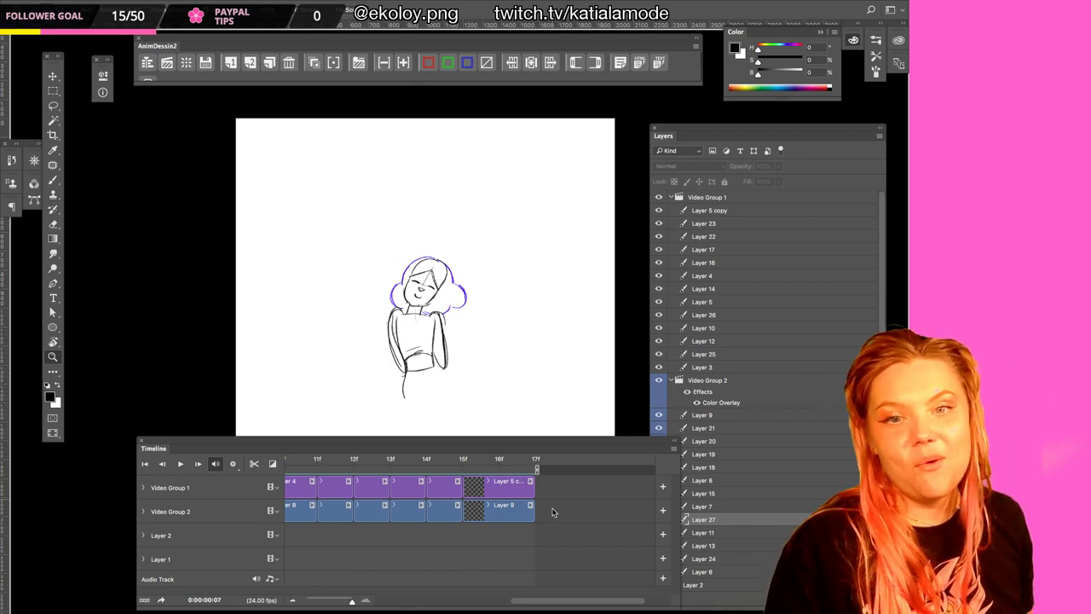
scroll(554, 511, left, 10)
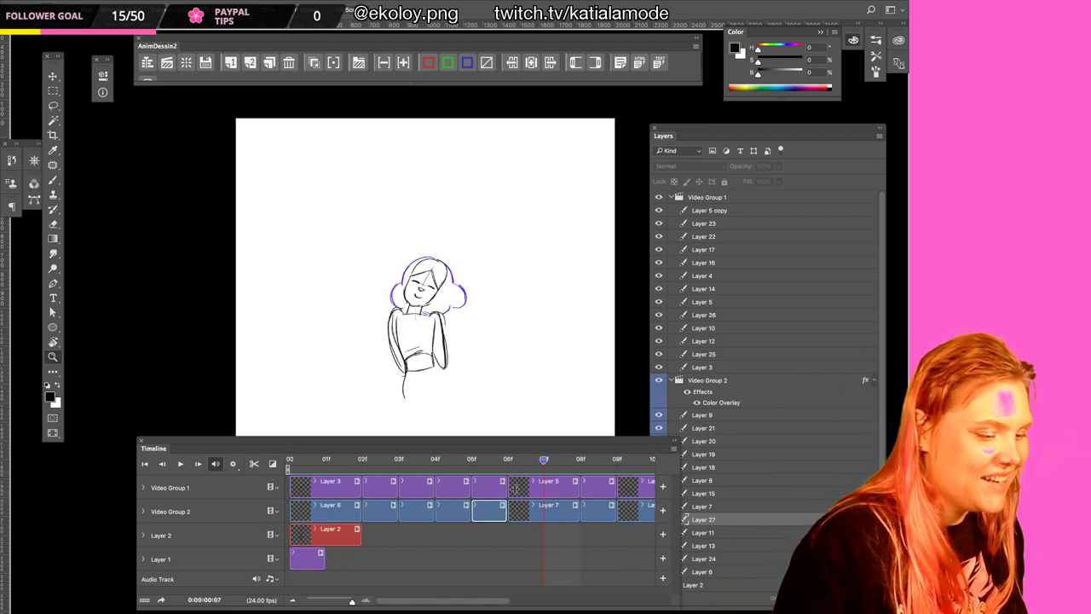
At frame 0, add a blank clip in a new Video Group 3 below Video Group 2, and group Layer 2 with Layer 1
click(559, 492)
drag(463, 463, 290, 463)
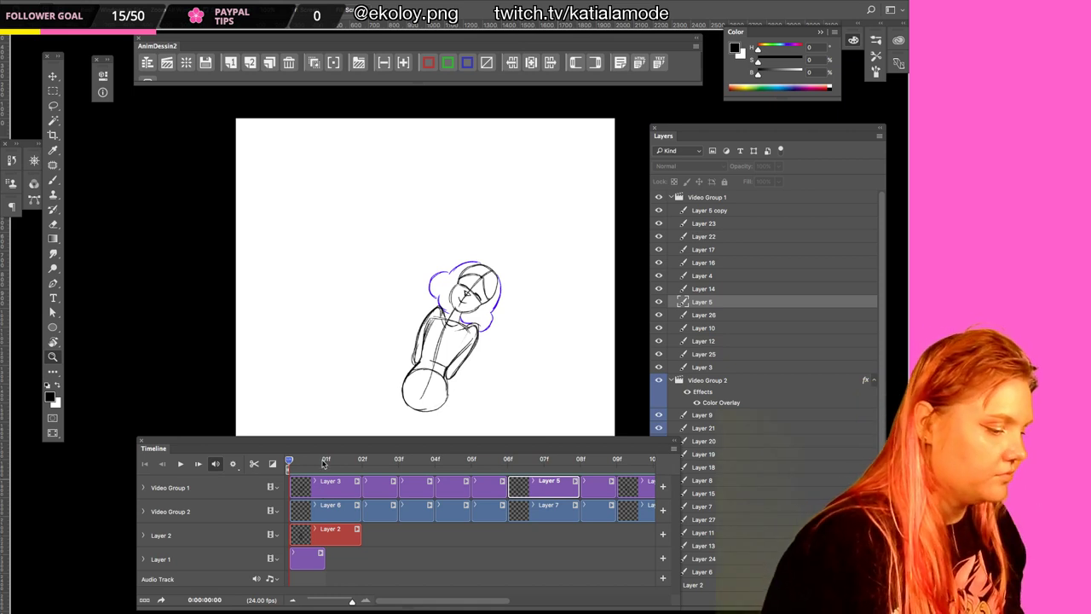
click(319, 532)
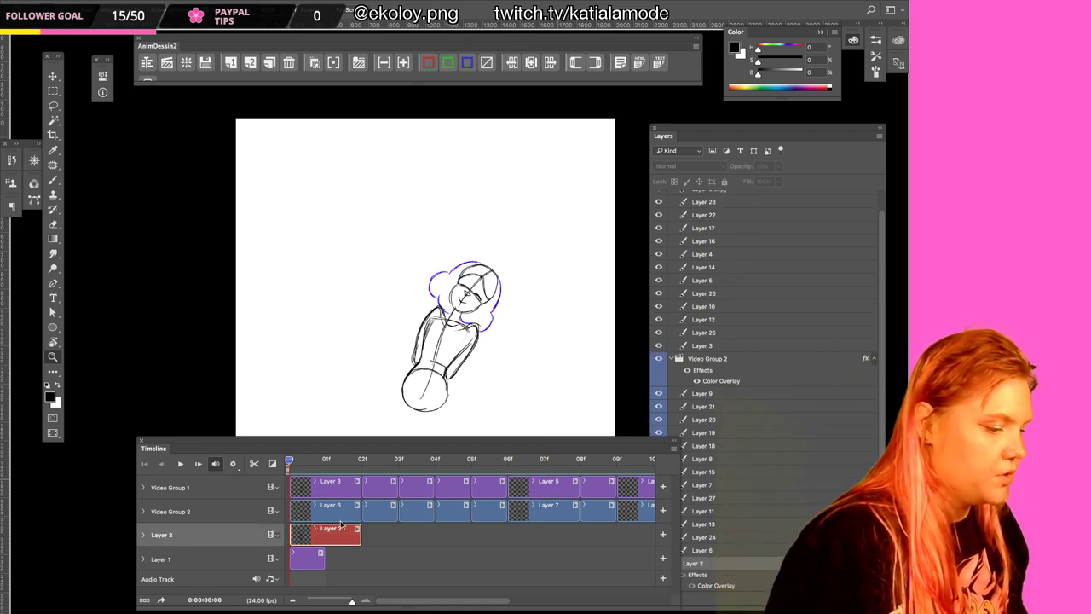
click(326, 512)
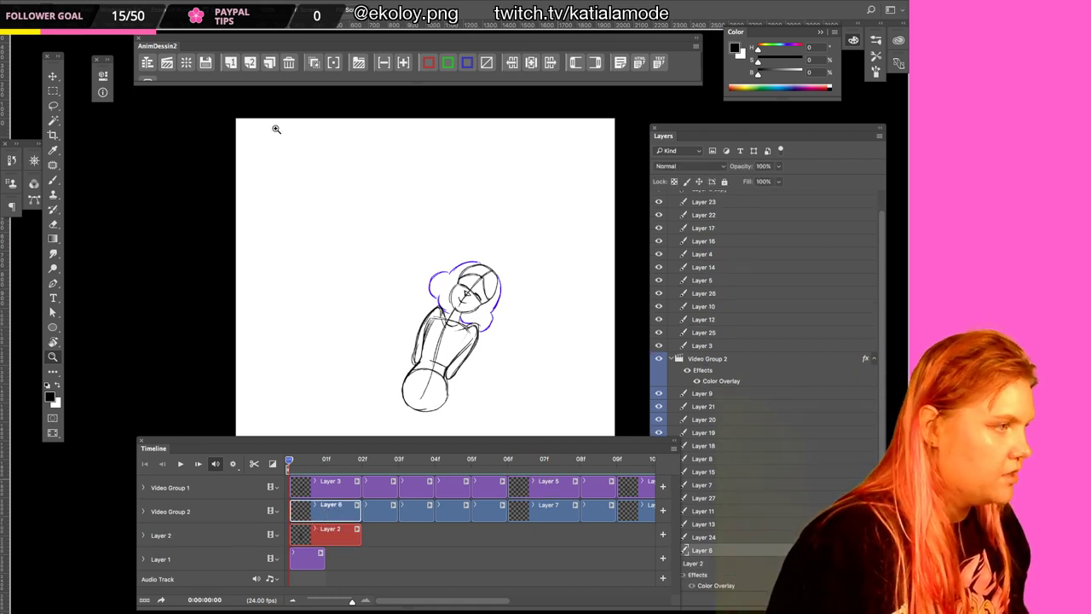
click(230, 63)
drag(360, 513, 297, 558)
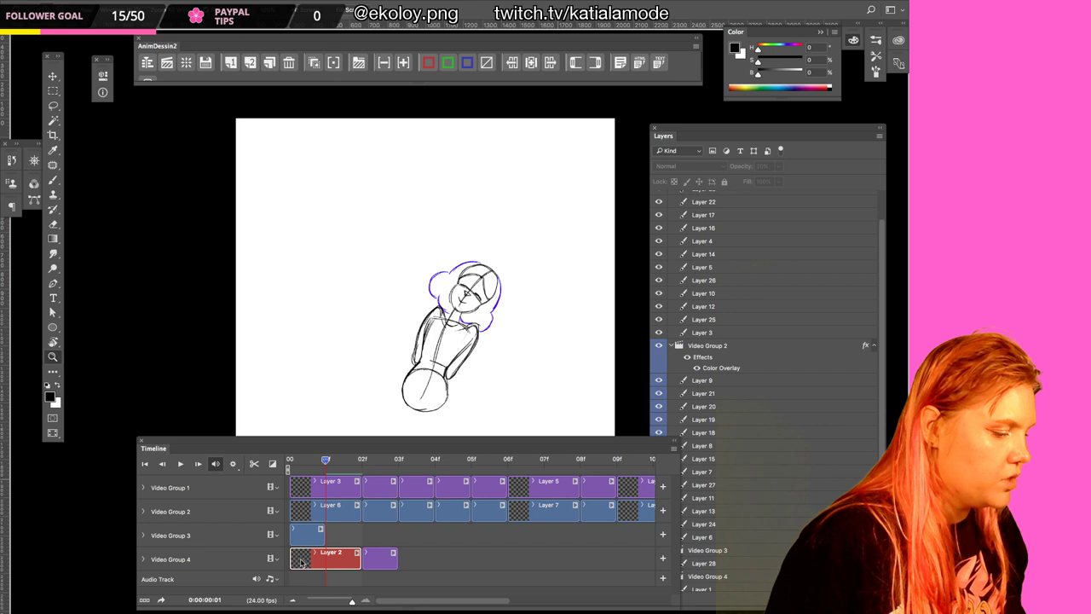
click(377, 566)
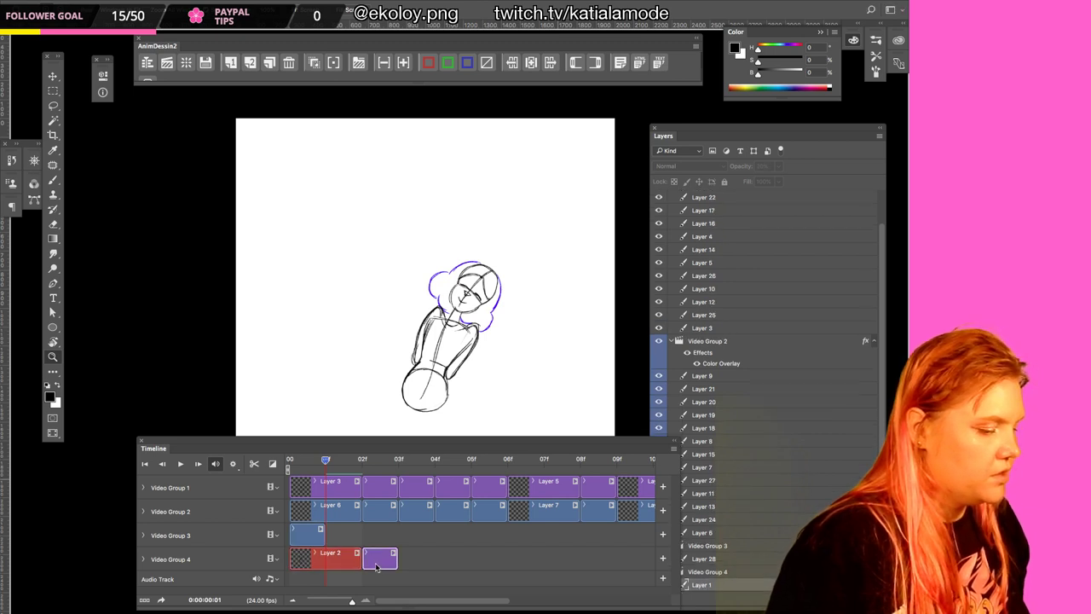
Colour Video Group 3 green and extend its blank clip to two frames
click(323, 535)
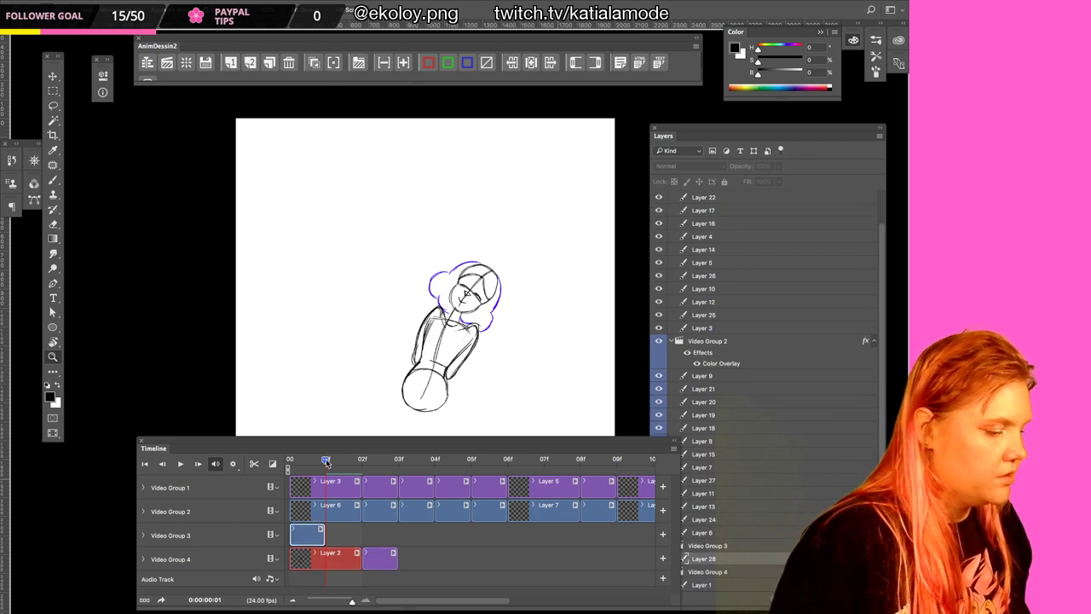
click(200, 535)
click(448, 62)
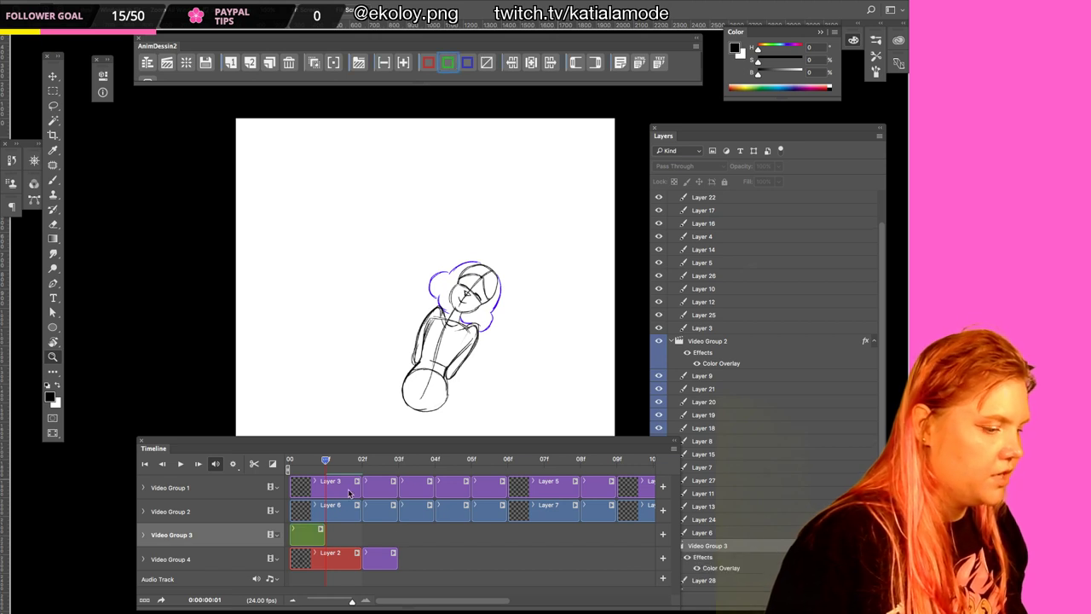
drag(353, 538, 354, 537)
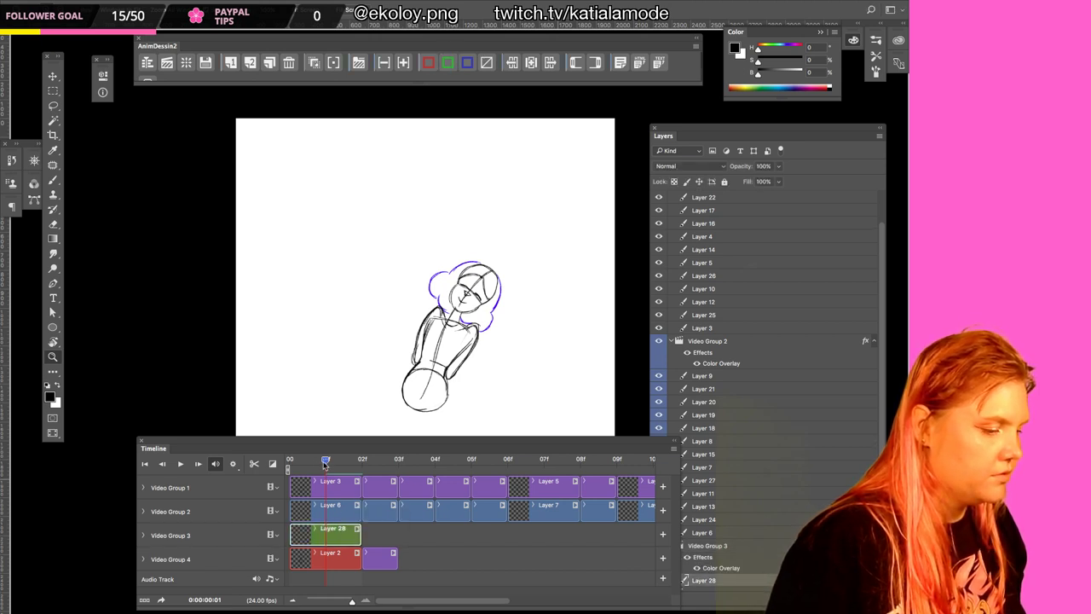
Return to frame 0 and close in on the woman's head with the Brush tool
drag(326, 461, 291, 461)
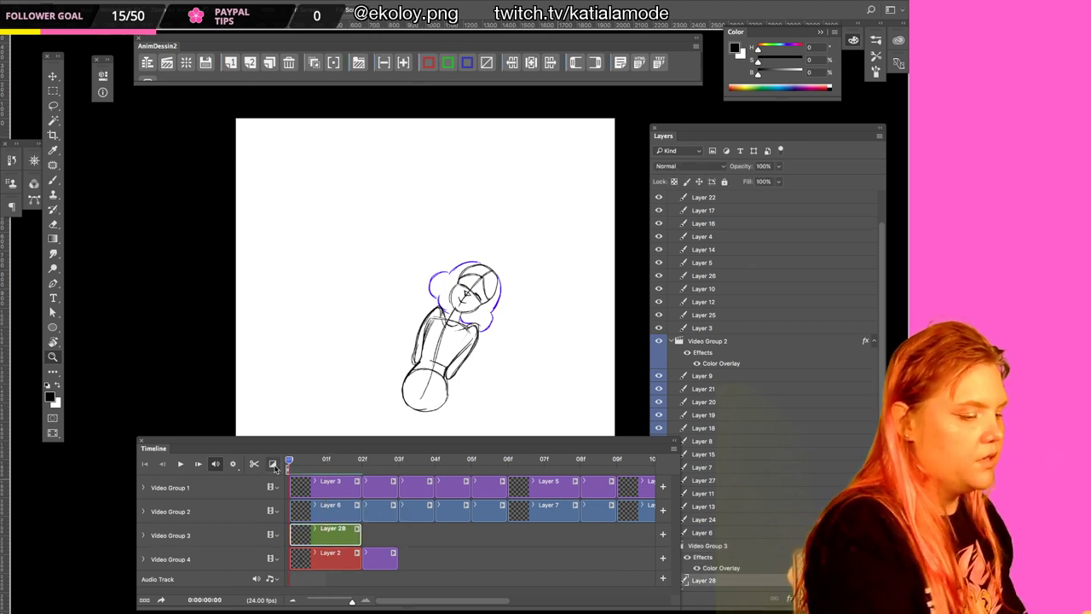
drag(506, 272, 621, 282)
key(b)
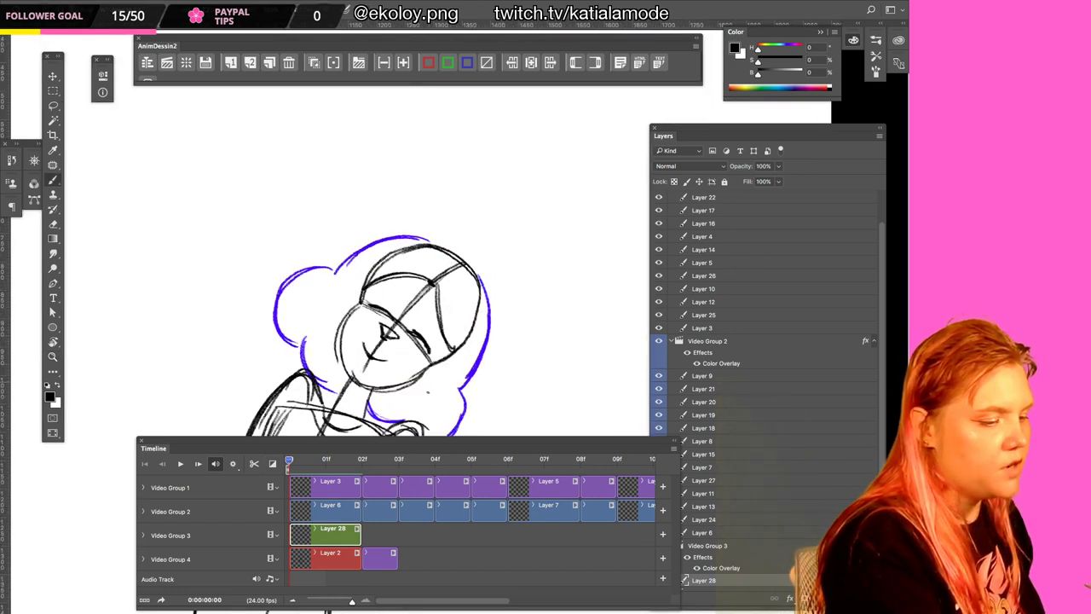
drag(511, 290, 519, 297)
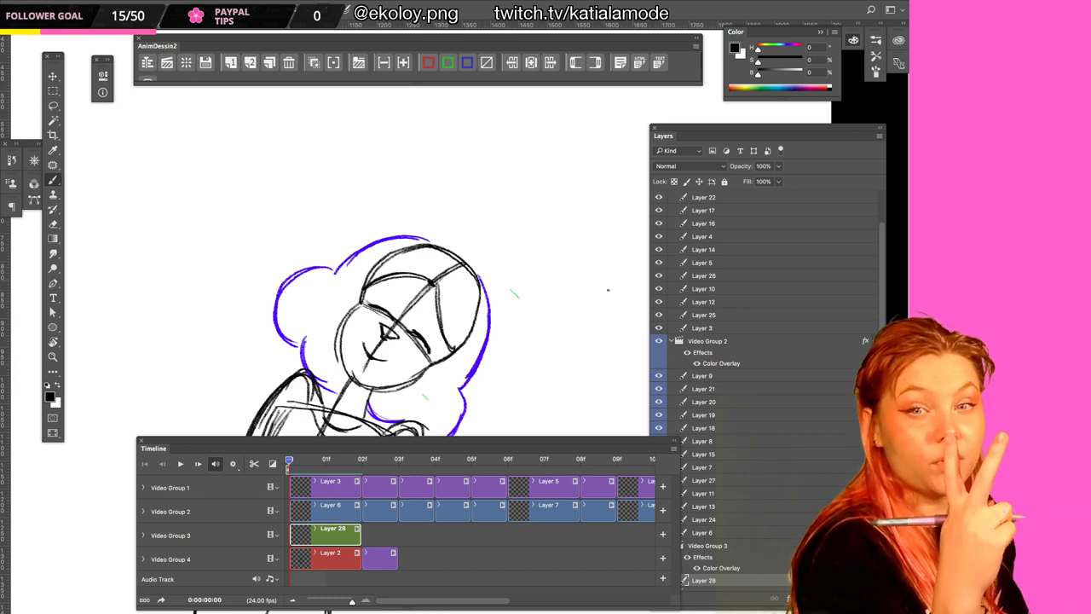
drag(489, 275, 607, 247)
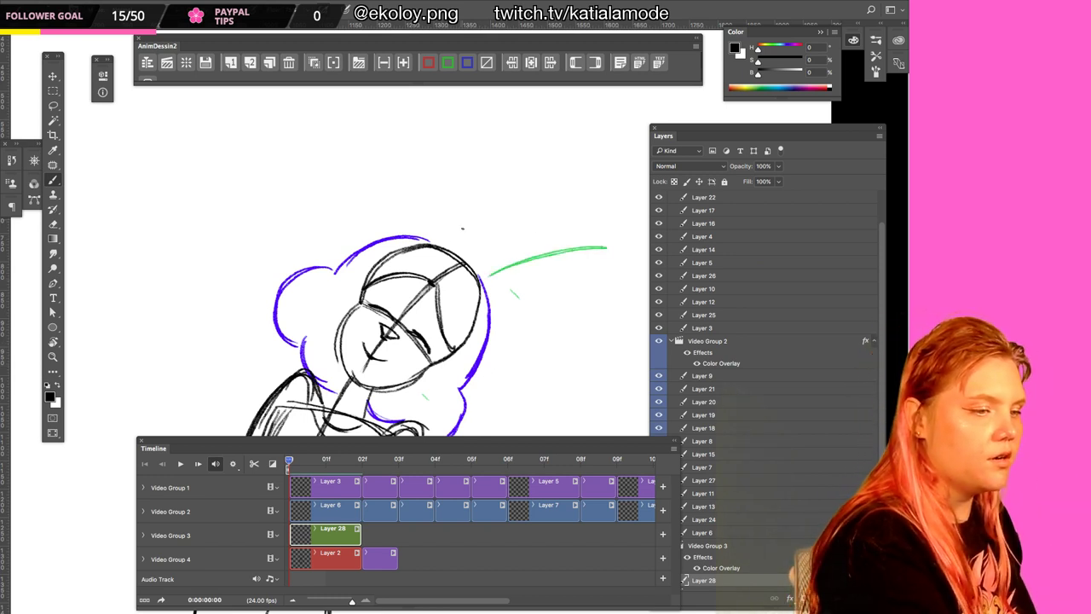
drag(445, 248, 560, 195)
key(e)
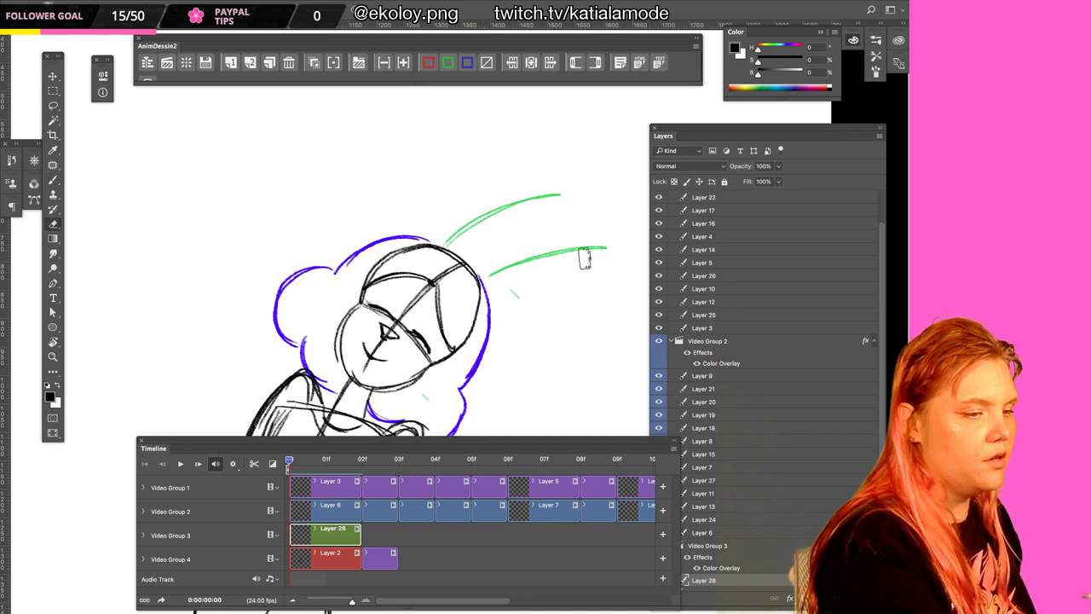
mouse_move(585, 256)
mouse_down()
mouse_move(492, 277)
mouse_move(534, 268)
mouse_move(548, 279)
mouse_move(560, 212)
mouse_move(514, 204)
mouse_move(431, 243)
mouse_up()
Draw two long green curves rising from the crown and the side of the head, with their tips bending back to the left
key(b)
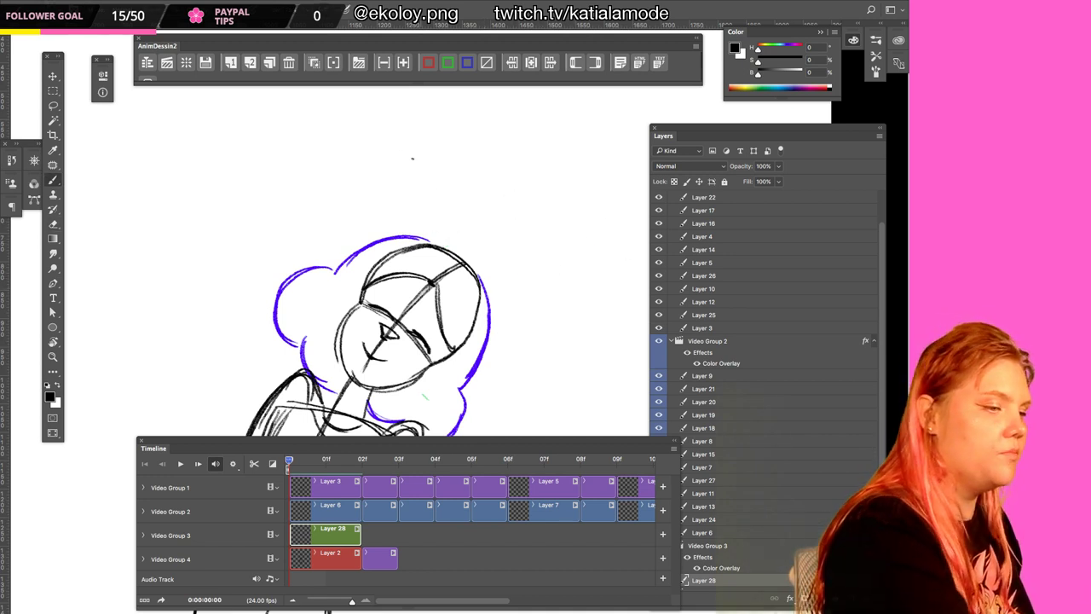
drag(419, 160, 450, 248)
key(super+z)
drag(407, 135, 449, 243)
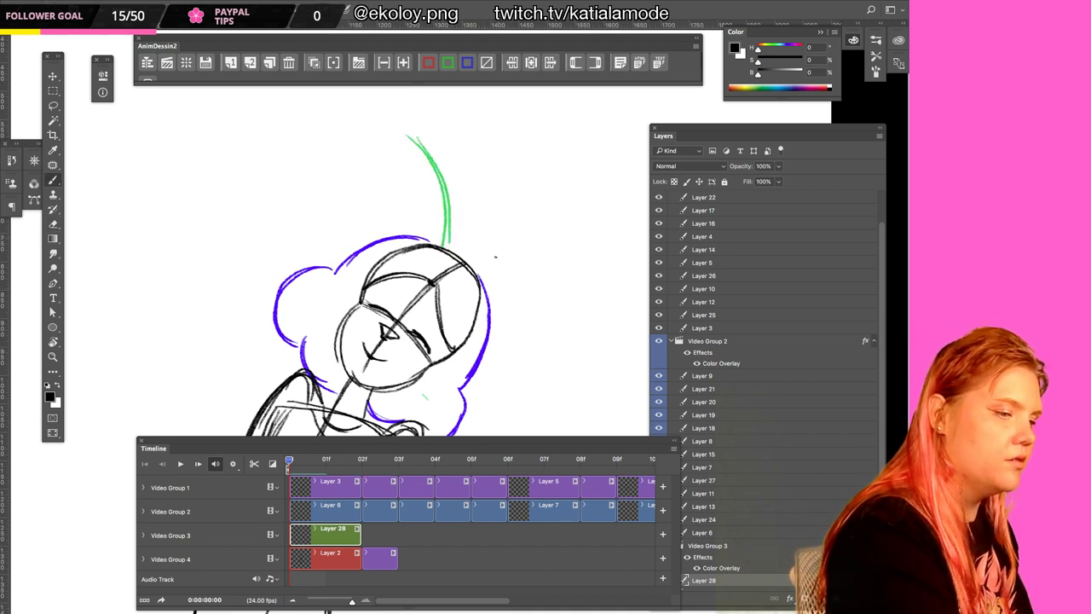
mouse_move(482, 280)
mouse_down()
mouse_move(504, 185)
mouse_move(484, 276)
mouse_up()
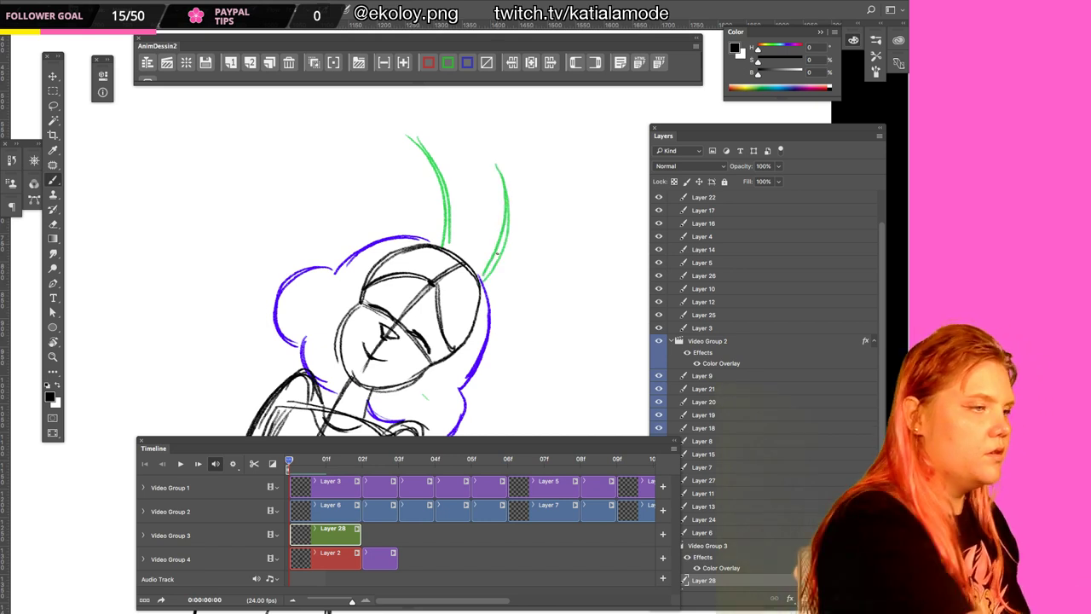
Add a one-frame clip to Video Group 3 at frame 2 and sketch two straight green lines slanting up to the right from the head
click(231, 63)
click(363, 458)
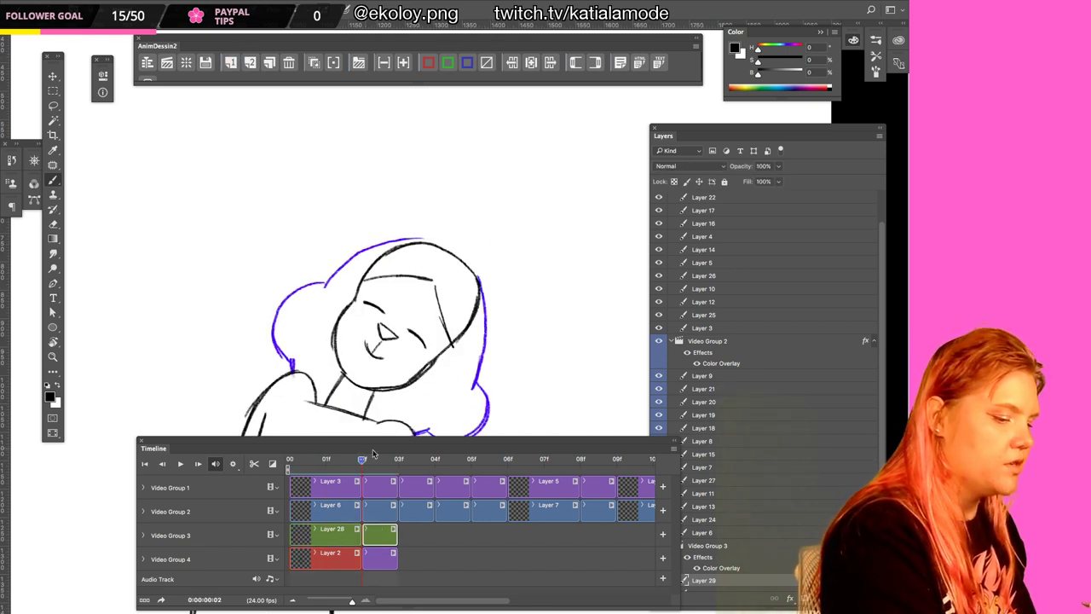
drag(433, 237, 513, 157)
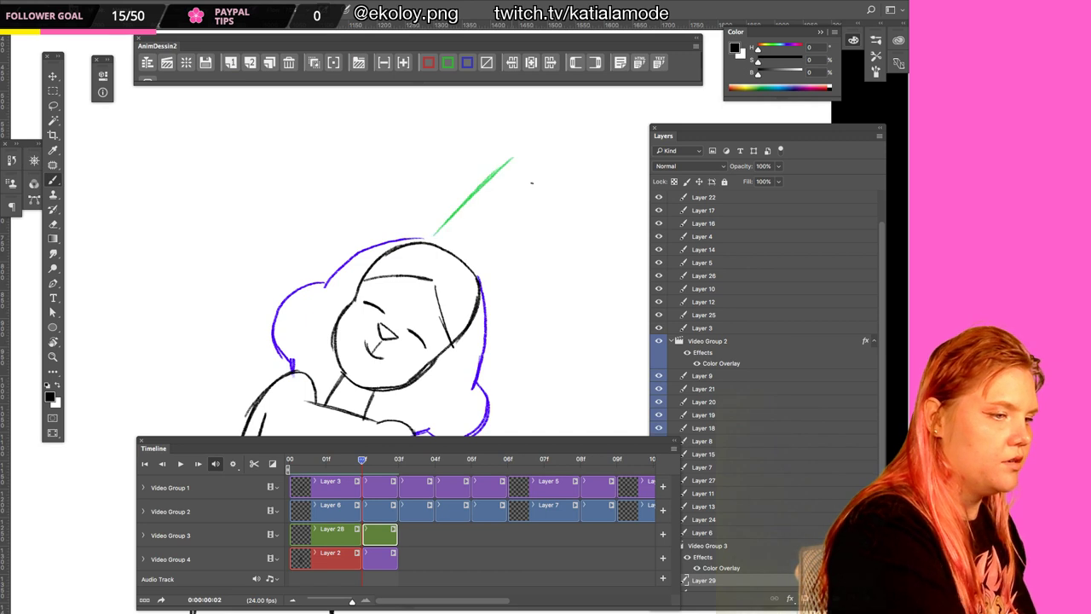
drag(509, 254, 567, 206)
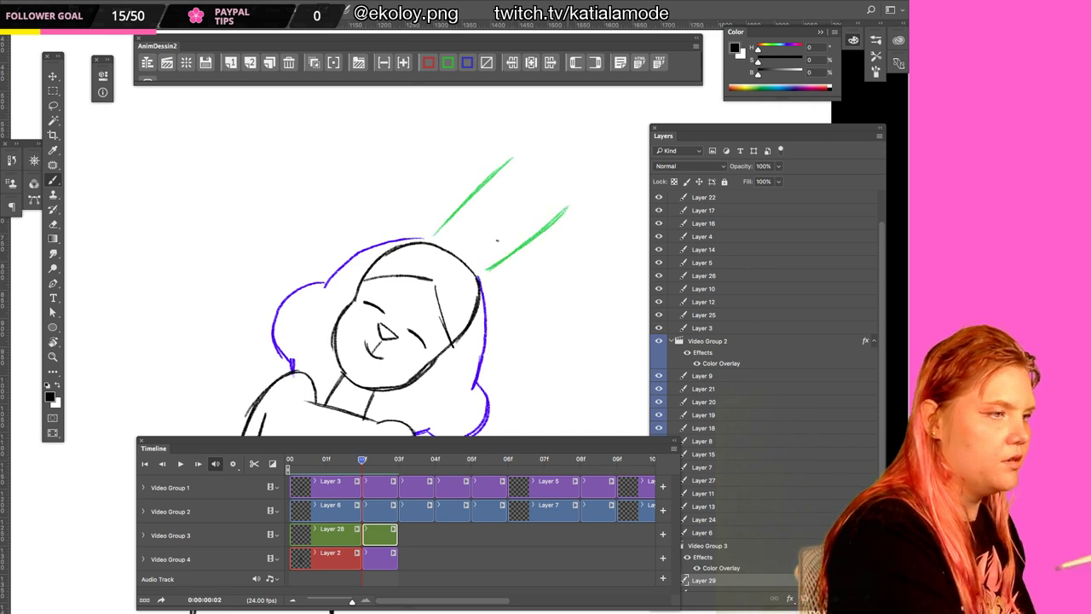
Show the onion skin, erase frame 2's straight green lines and redraw them as steeper curves with upturned tips, close to the previous drawing
click(314, 63)
key(e)
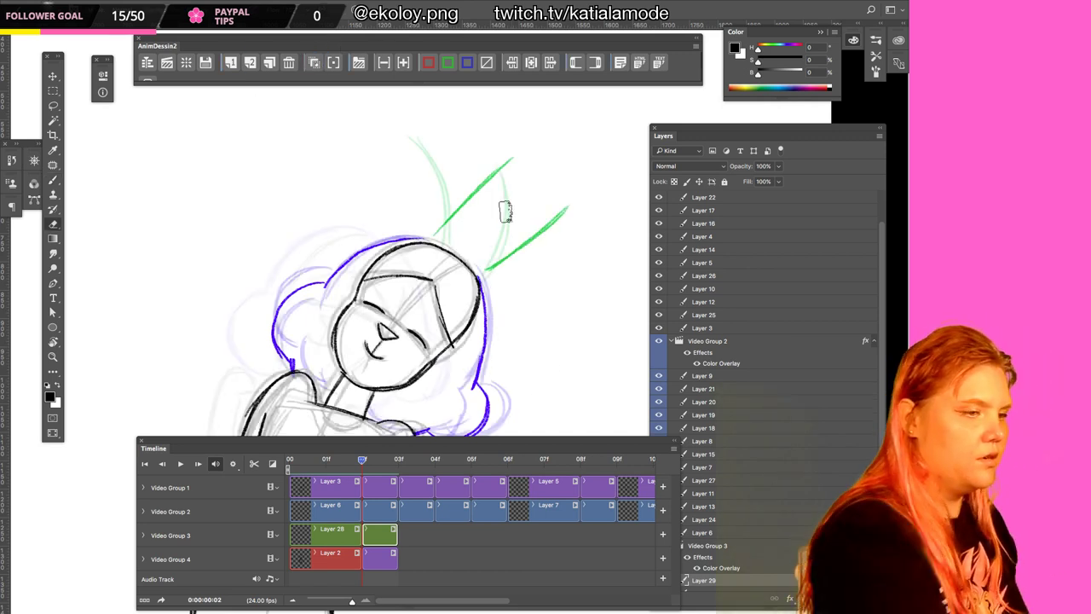
drag(514, 158, 426, 241)
drag(486, 268, 566, 208)
key(b)
drag(438, 229, 477, 148)
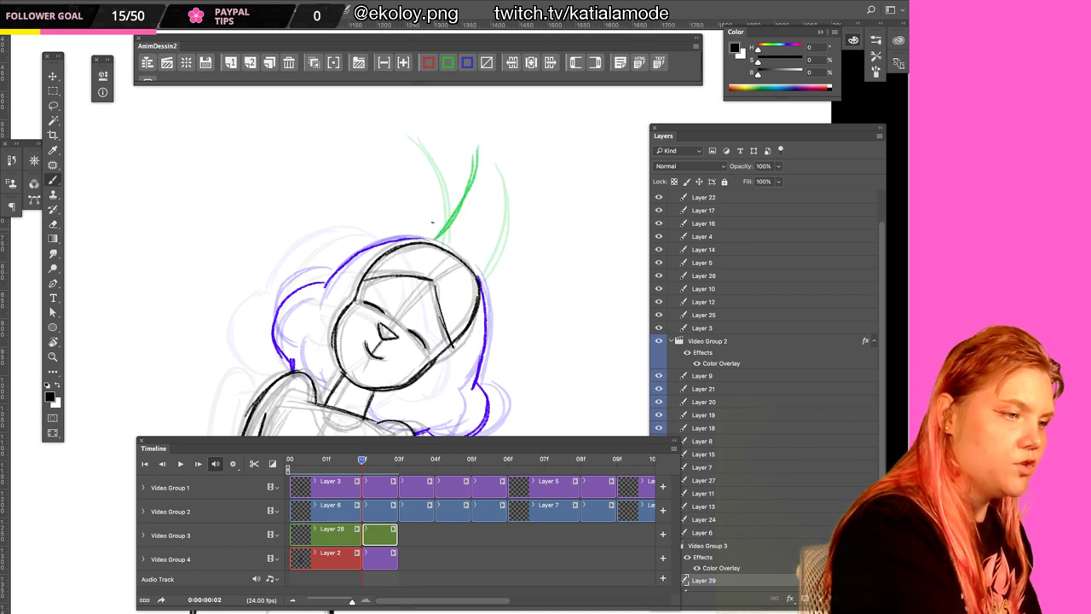
drag(543, 188, 486, 273)
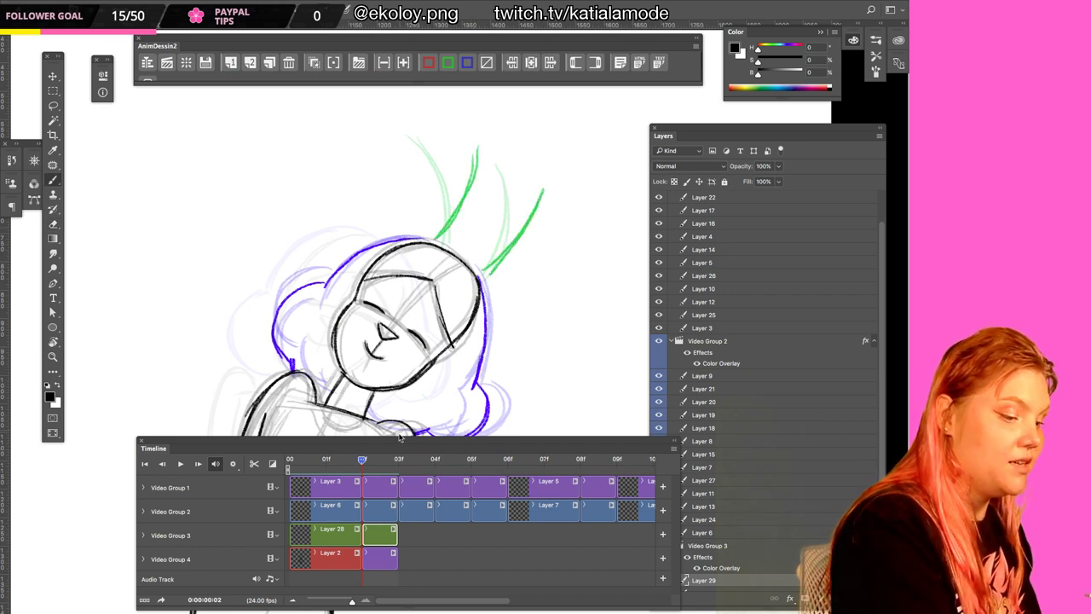
Add a one-frame clip at frame 3 and draw two green curves leaning further right from the head, reshaping the lower one's tip upward
click(230, 62)
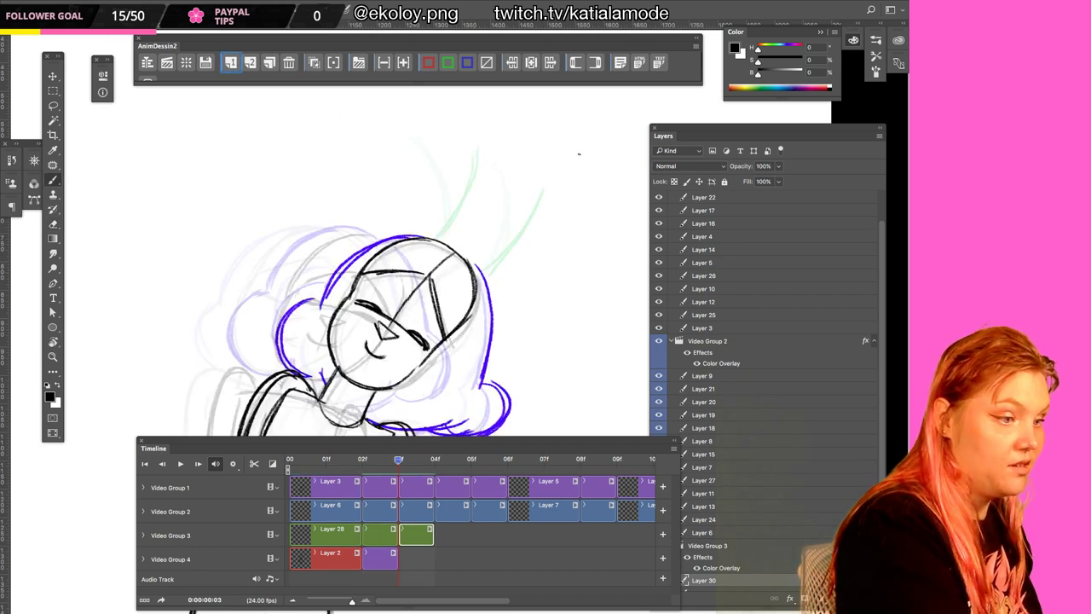
drag(579, 225, 486, 266)
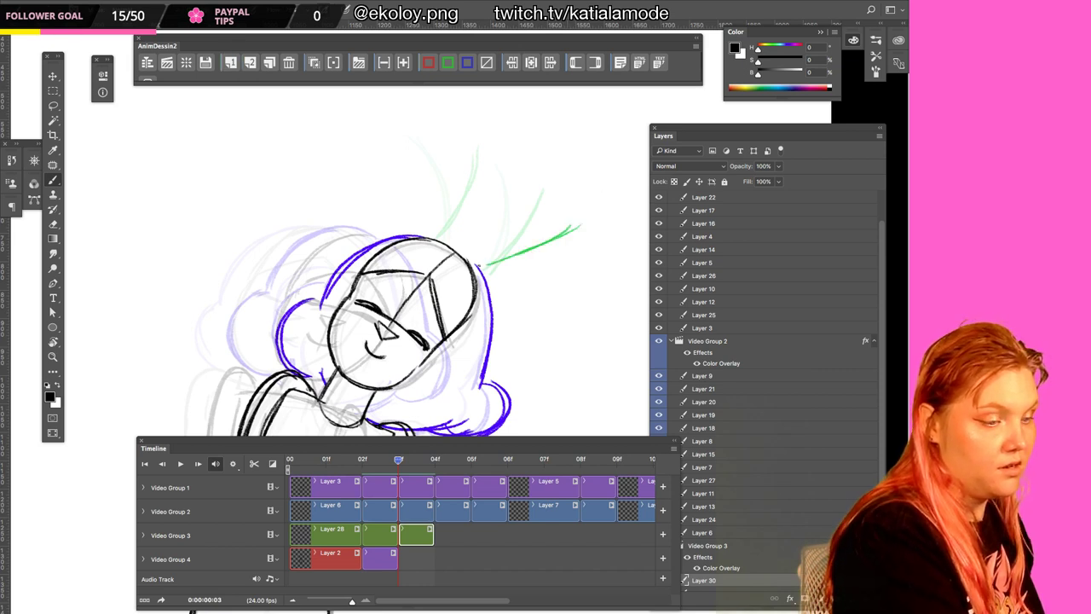
drag(518, 163, 431, 238)
right_click(439, 221)
click(607, 176)
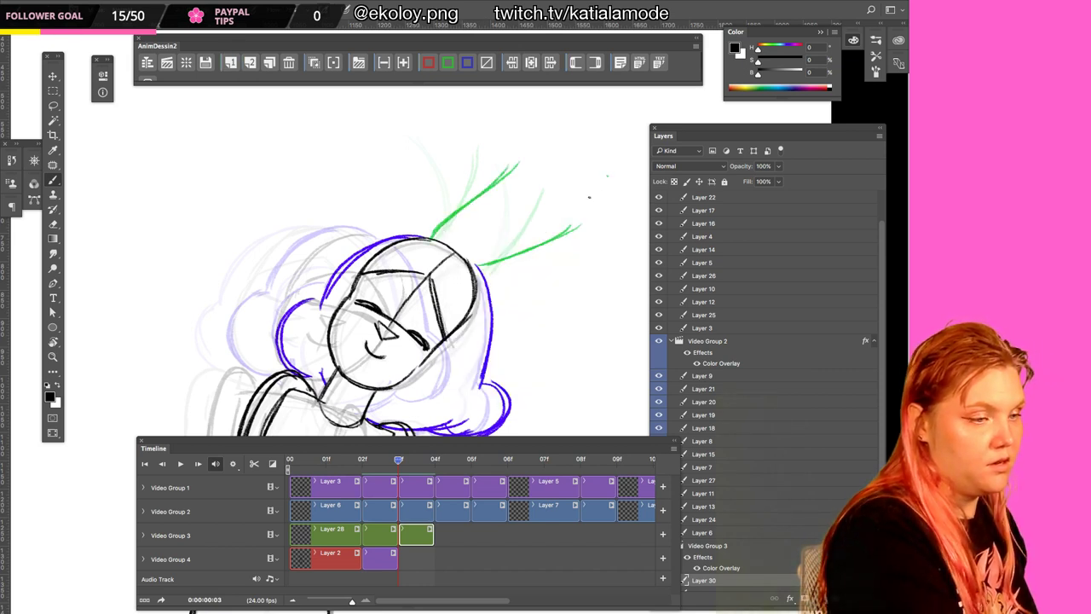
key(e)
mouse_move(578, 226)
mouse_down()
mouse_move(483, 265)
mouse_move(571, 201)
mouse_up()
key(b)
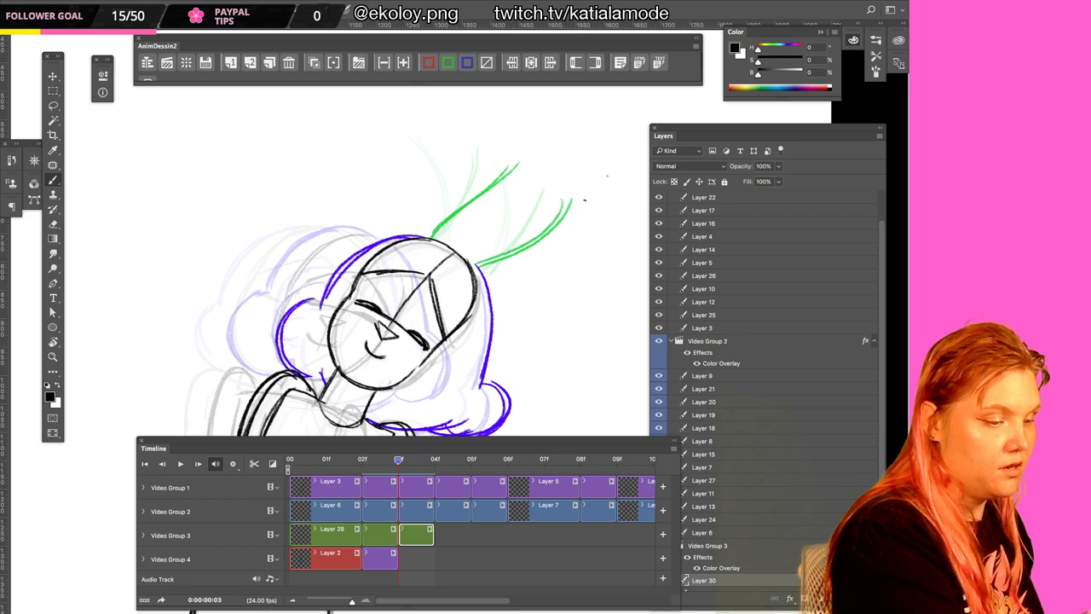
Add the next blank clip to Video Group 3 and trim it so that it covers only frame 4
click(465, 462)
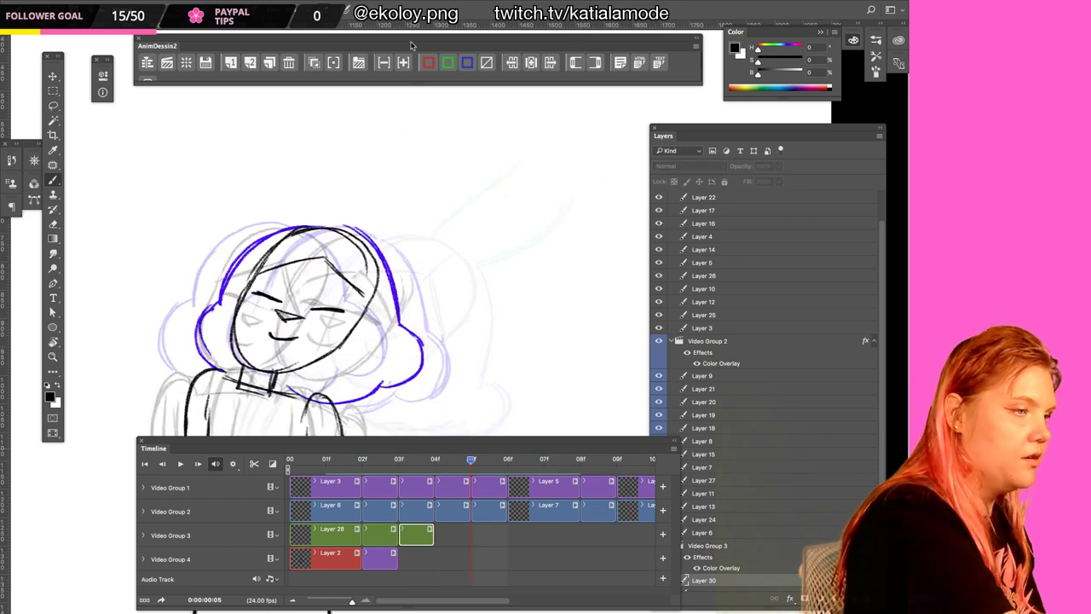
click(232, 63)
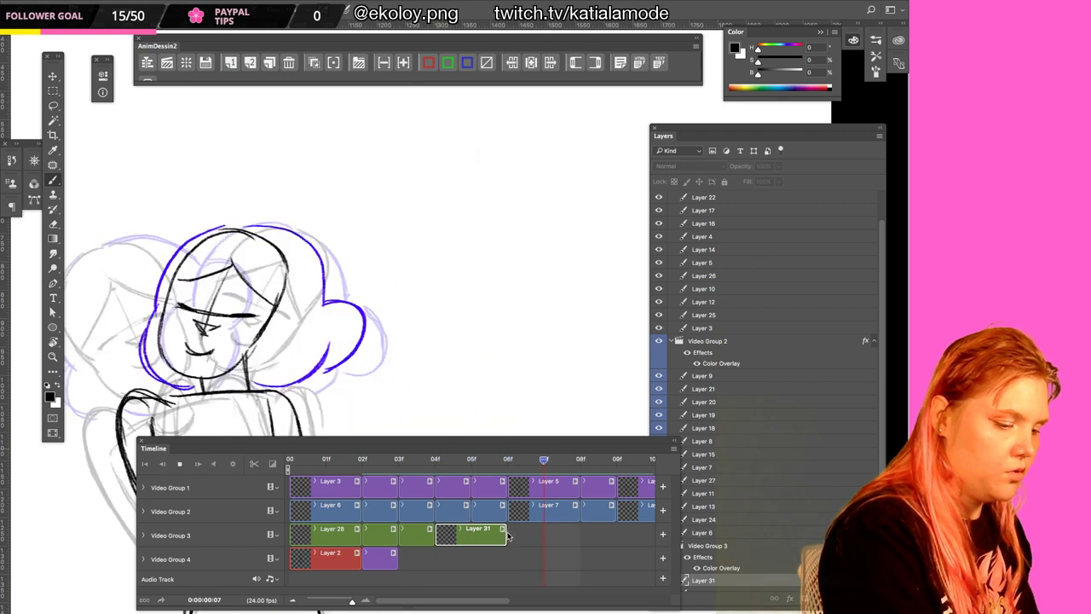
click(433, 539)
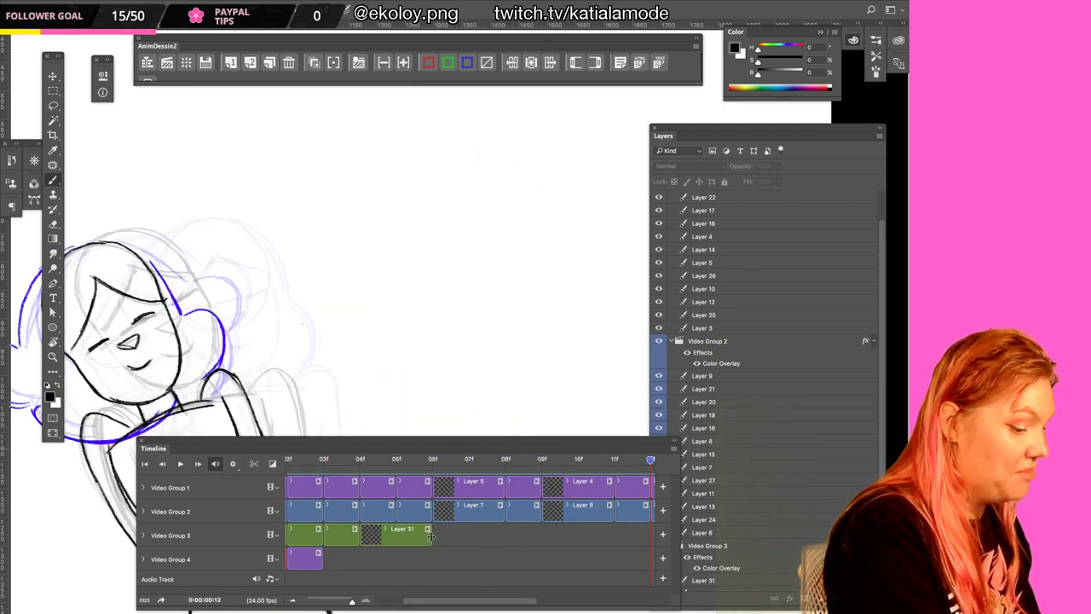
drag(431, 537, 395, 537)
click(379, 461)
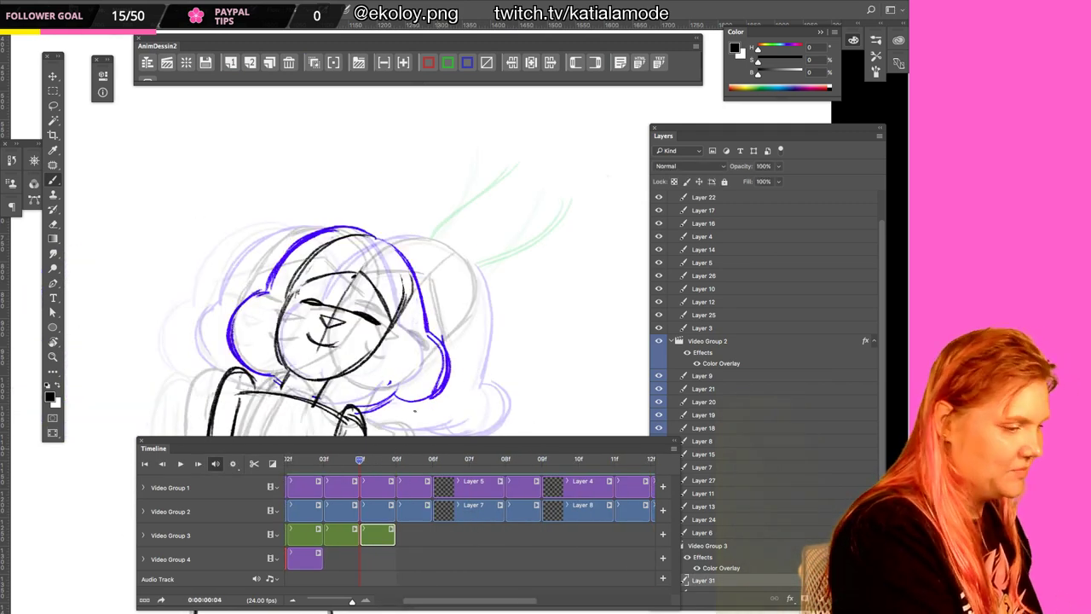
Set the onion skin to 1 frame before and 1 frame after
click(315, 65)
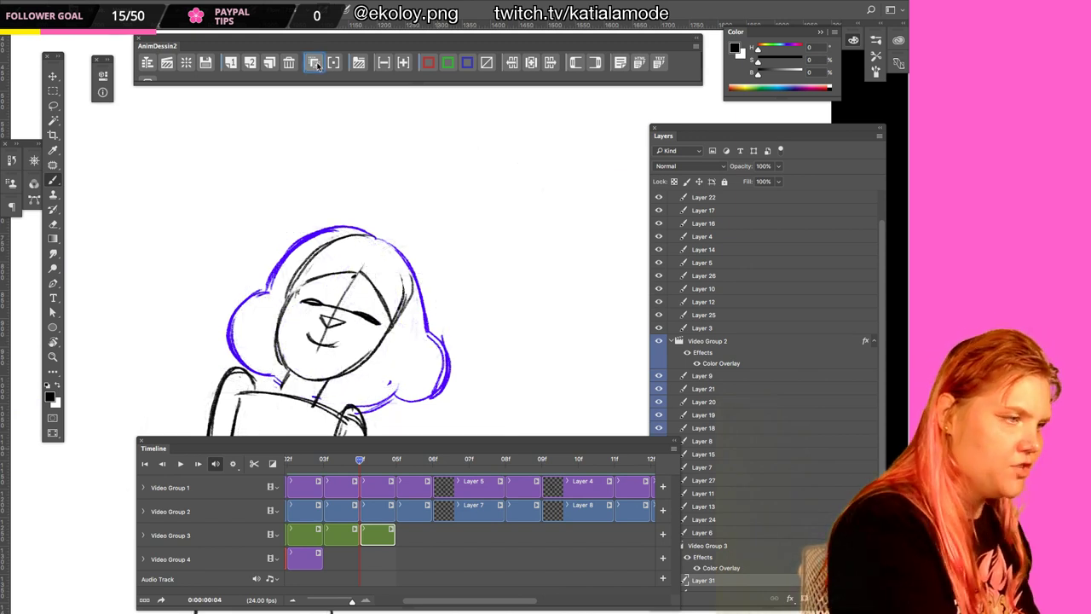
click(334, 63)
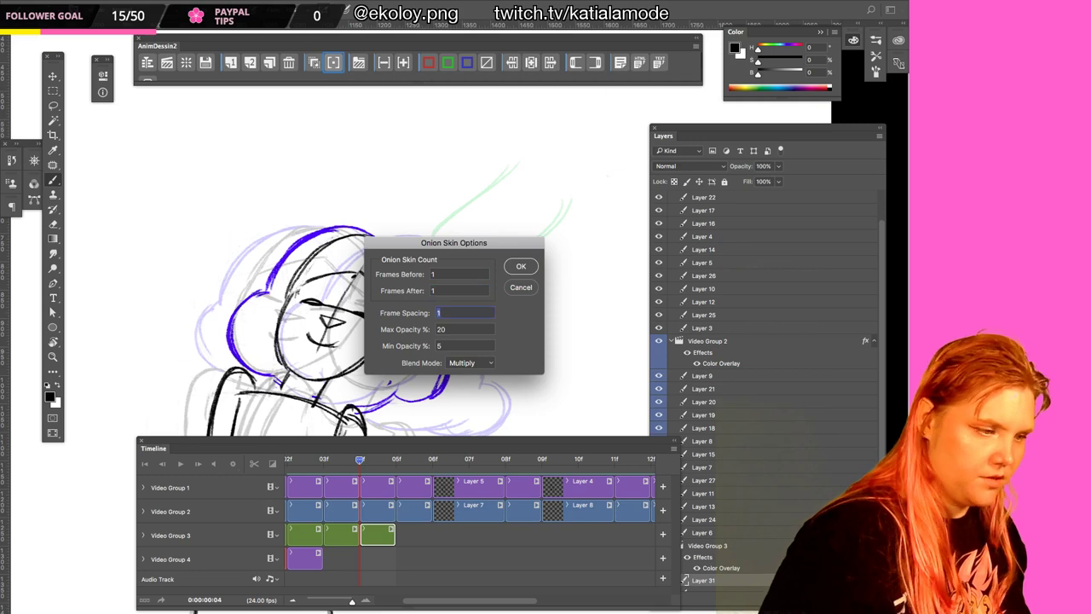
key(Return)
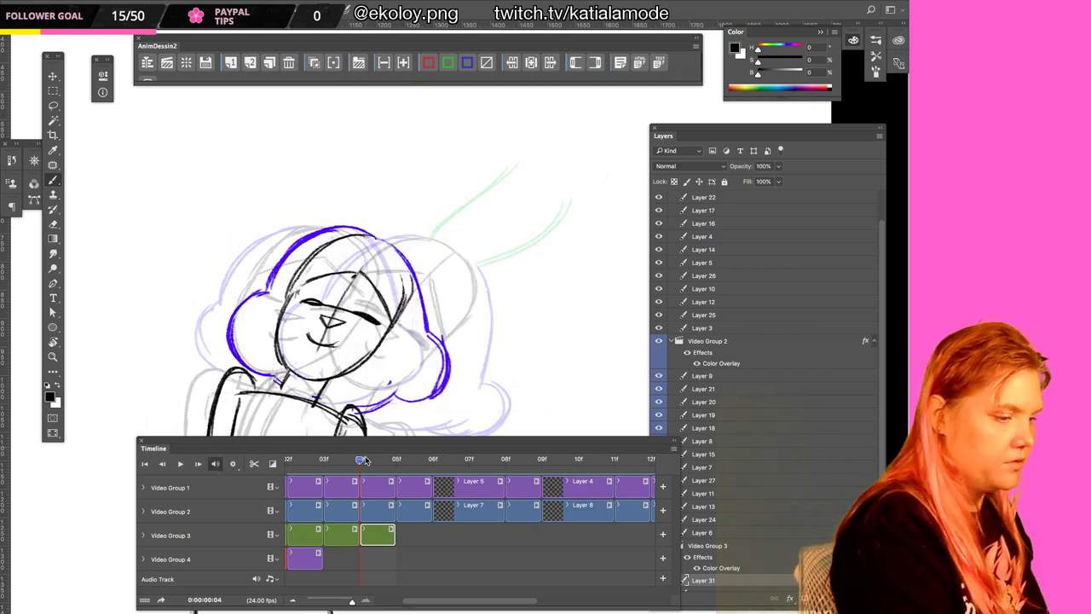
At frame 4, draw two green lines sweeping right from the head at a shallow upward angle, redoing the lower one's outer end
drag(366, 460, 433, 483)
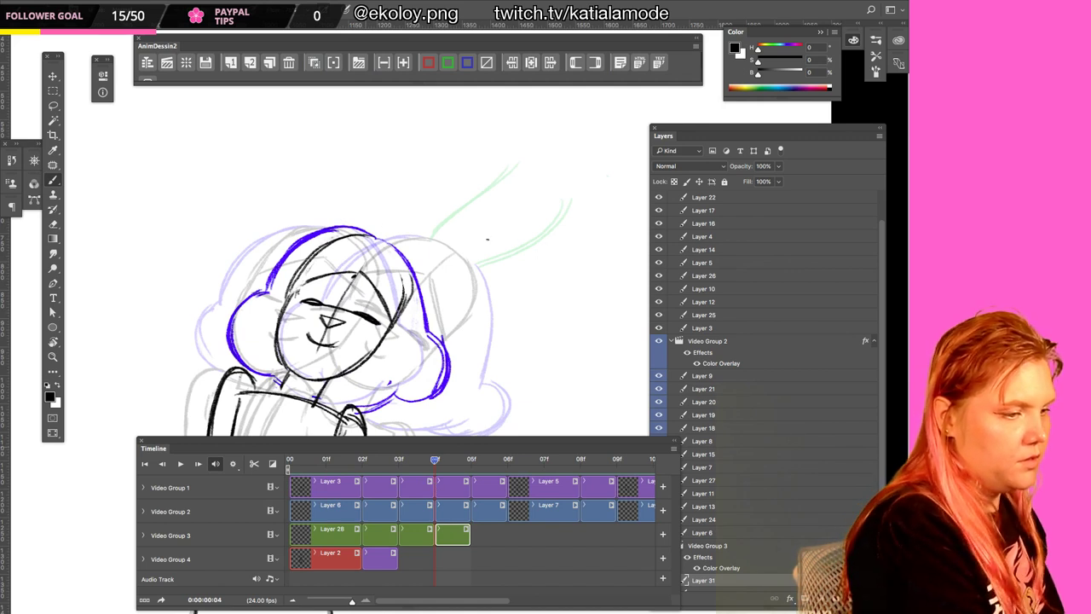
drag(474, 239, 565, 216)
drag(395, 246, 555, 221)
key(e)
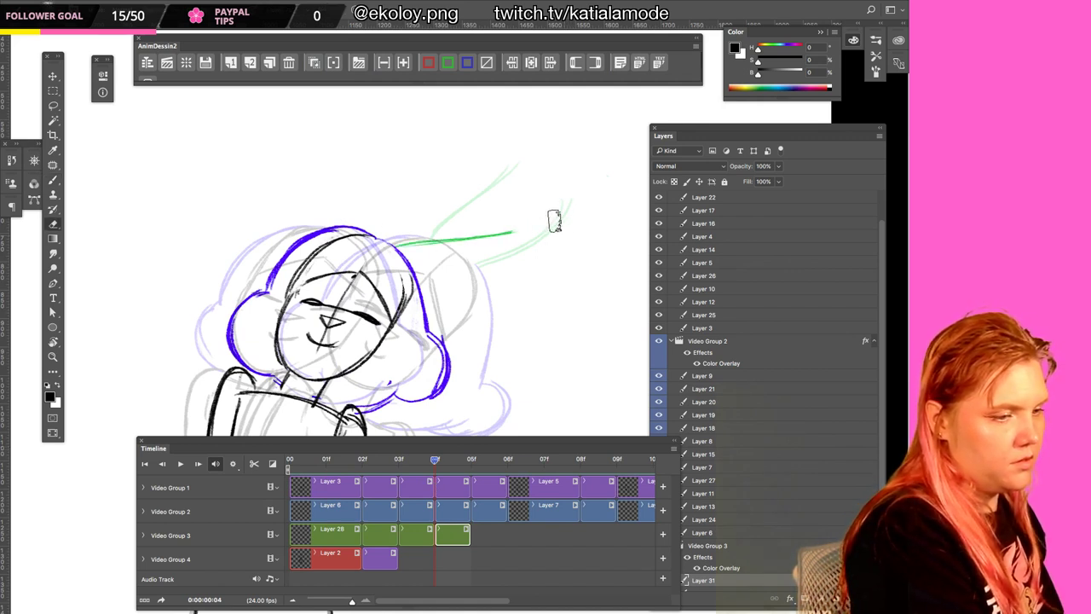
key(b)
drag(459, 241, 541, 223)
drag(362, 223, 496, 180)
drag(366, 220, 494, 183)
Add a one-frame clip at frame 5 and draw two green arcs sweeping right from the head, with their tips drooping downward
click(474, 462)
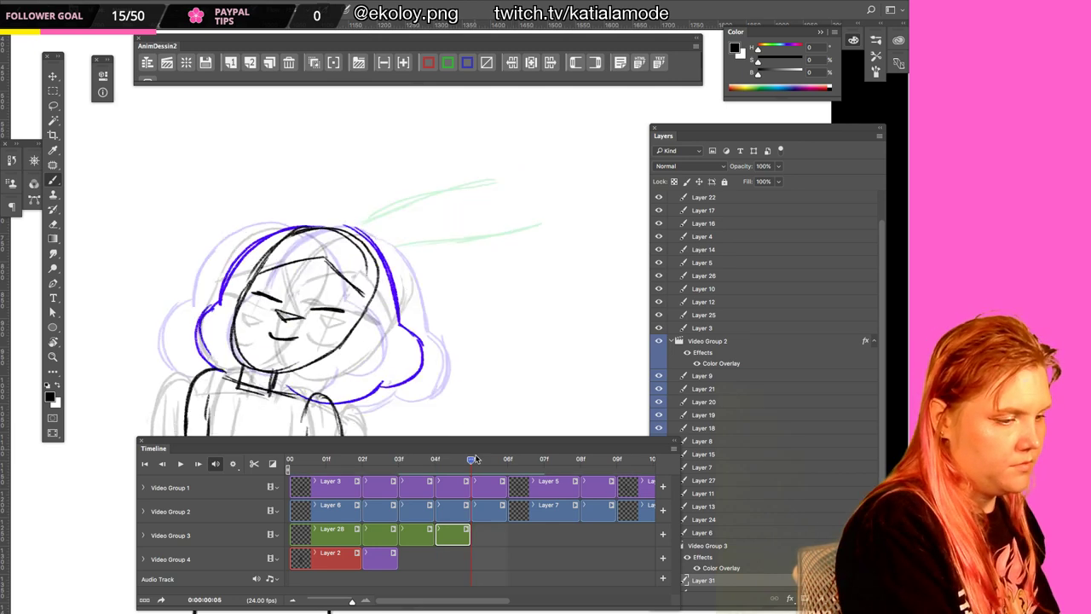
click(250, 65)
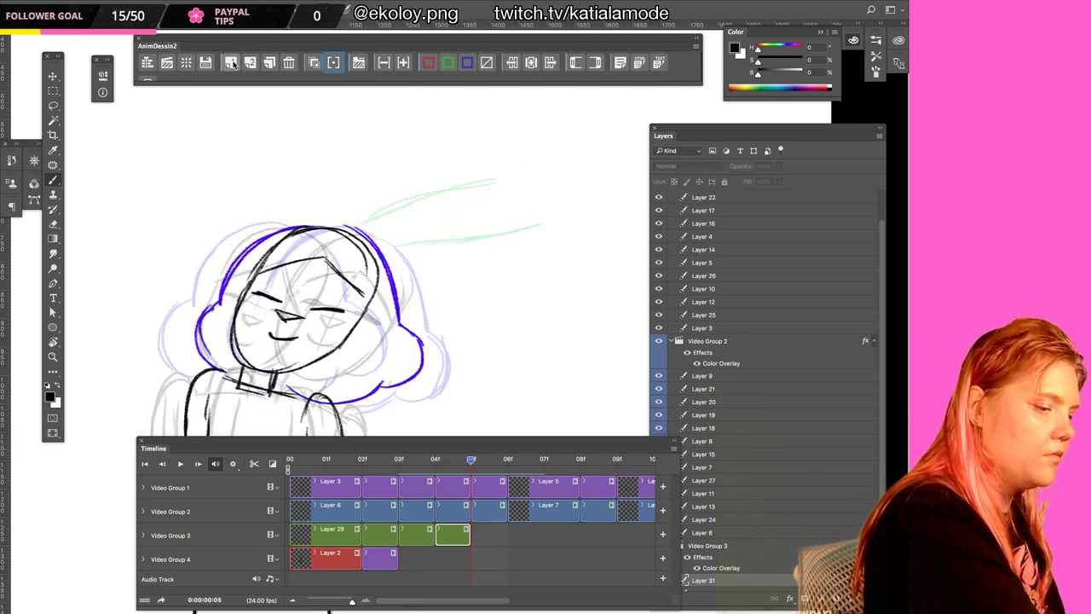
click(468, 461)
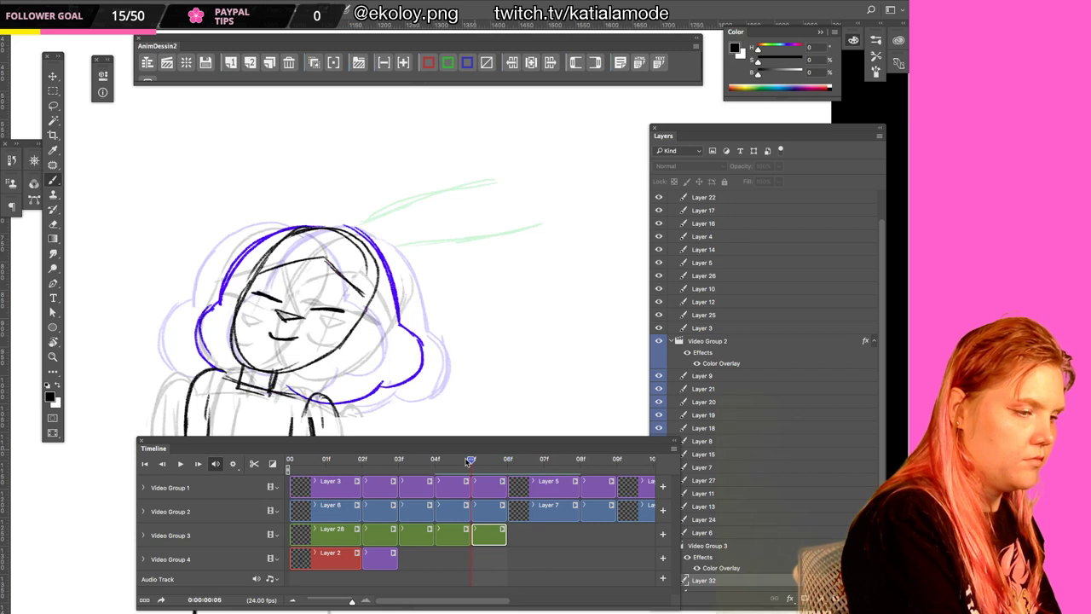
mouse_move(382, 239)
mouse_down()
mouse_move(525, 228)
mouse_move(474, 229)
mouse_move(508, 231)
mouse_up()
key(e)
key(b)
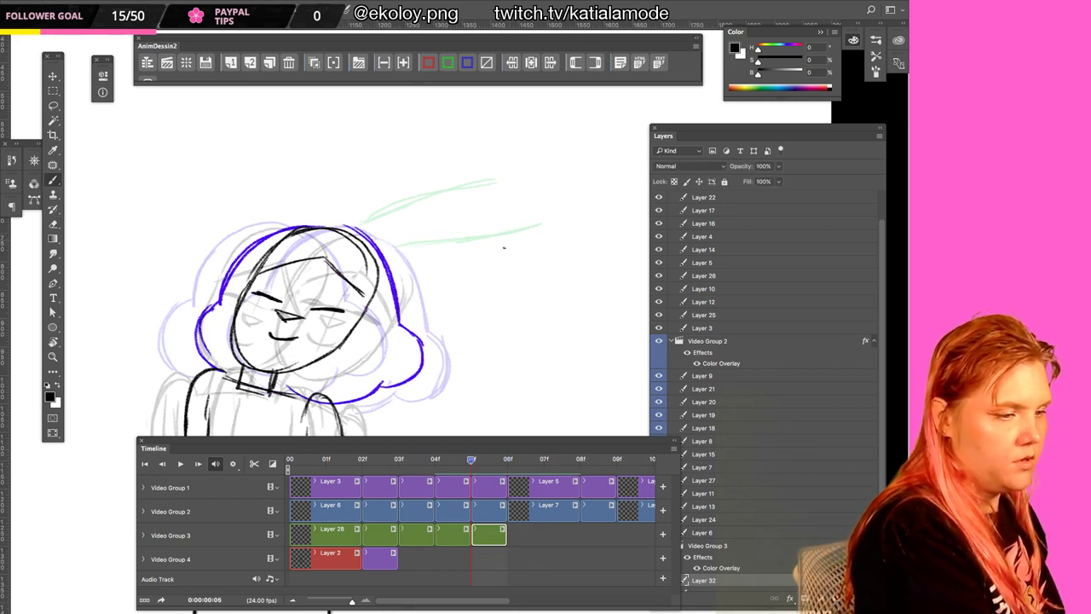
drag(372, 229, 513, 251)
mouse_move(454, 192)
mouse_down()
mouse_move(395, 191)
mouse_move(315, 211)
mouse_up()
key(ctrl+z)
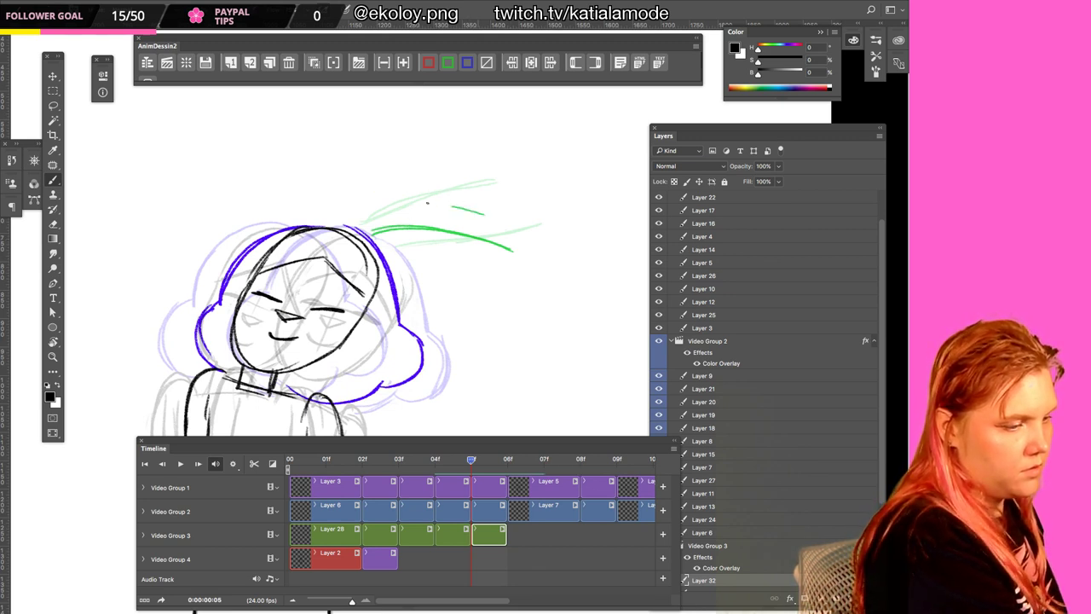
mouse_move(427, 202)
mouse_down()
mouse_move(366, 203)
mouse_move(324, 225)
mouse_up()
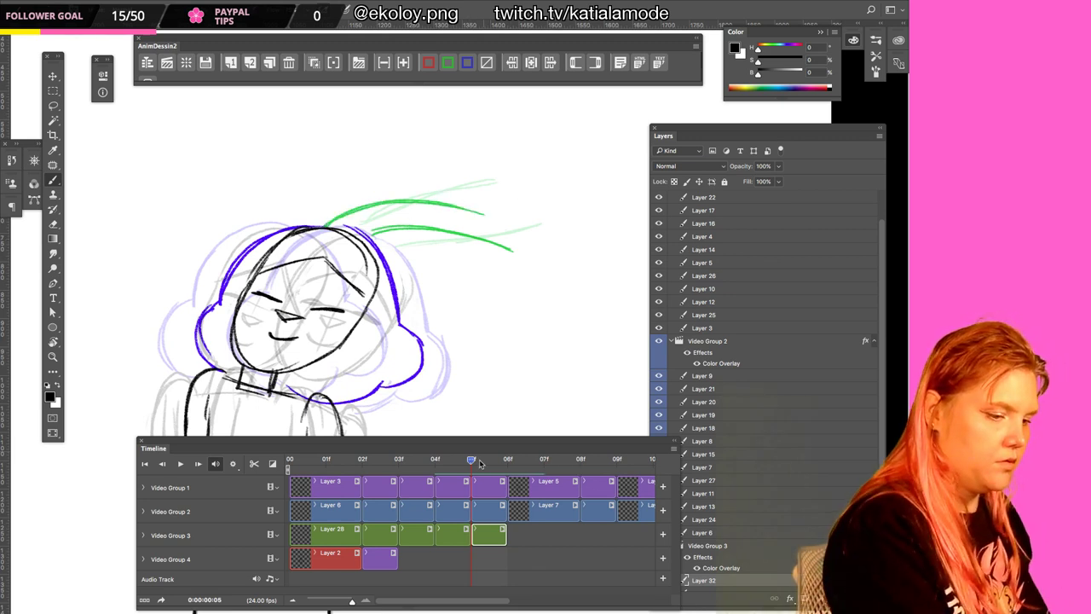
Add a one-frame blank clip to Video Group 3 at frame 6
click(511, 462)
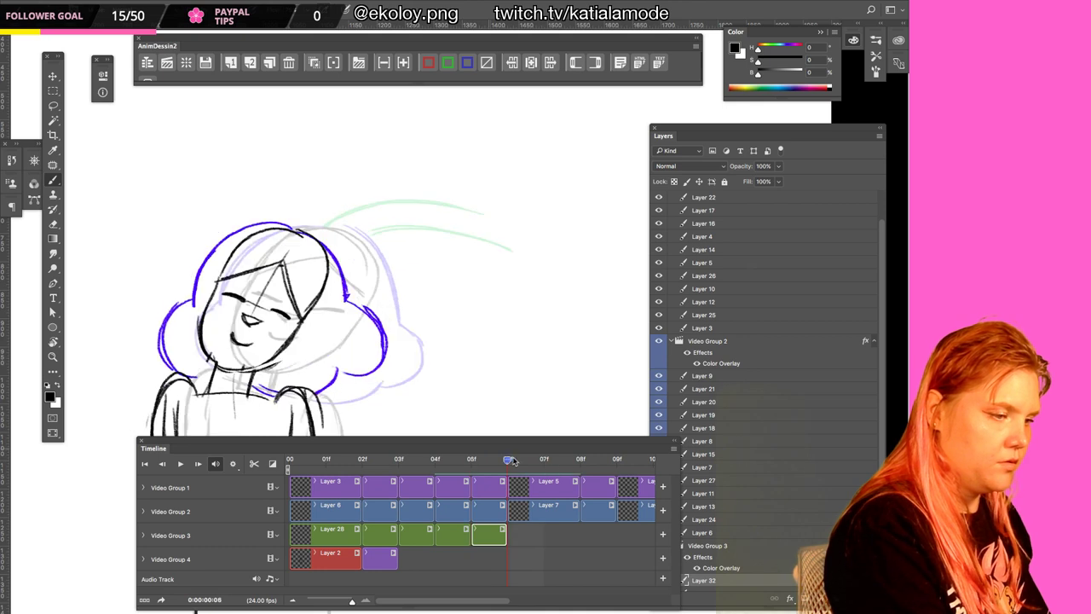
click(231, 62)
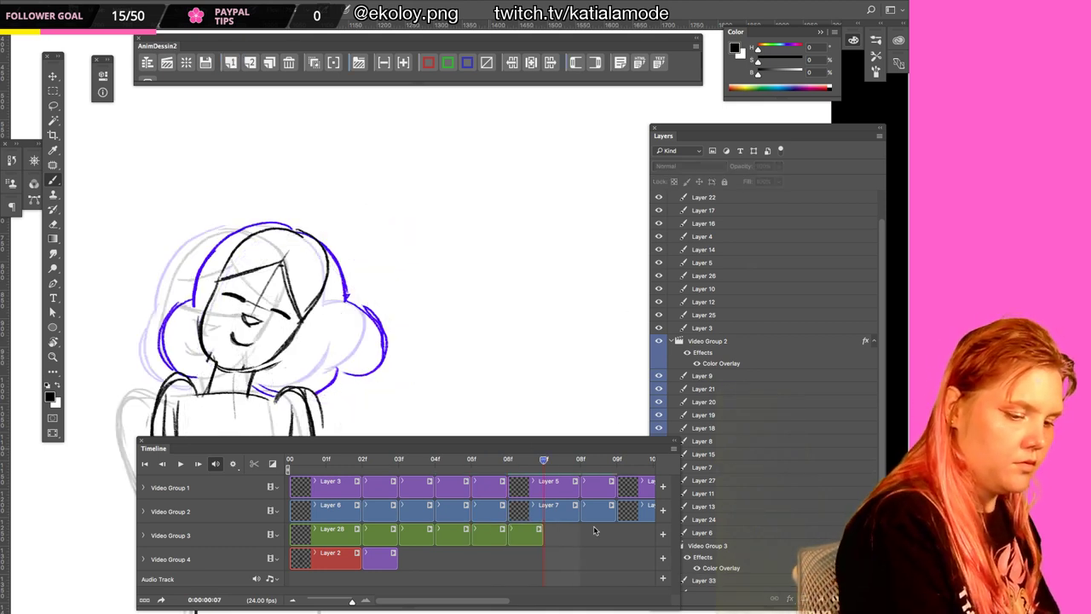
Extend the Video Group 3 clip at frame 6 to two frames and draw two green arcs sweeping up and right from the head
drag(542, 535, 584, 540)
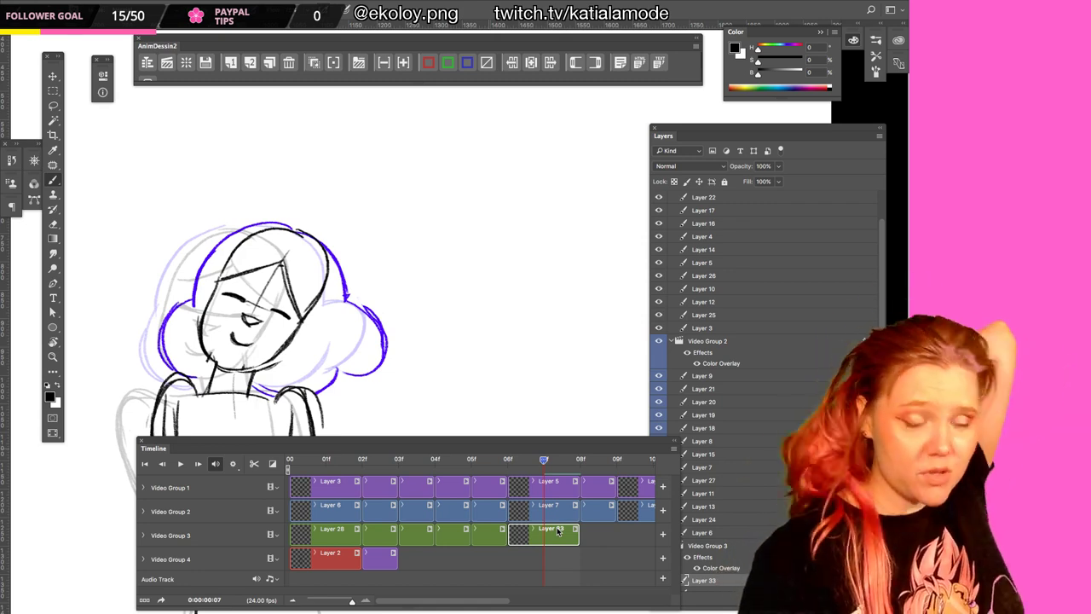
click(518, 460)
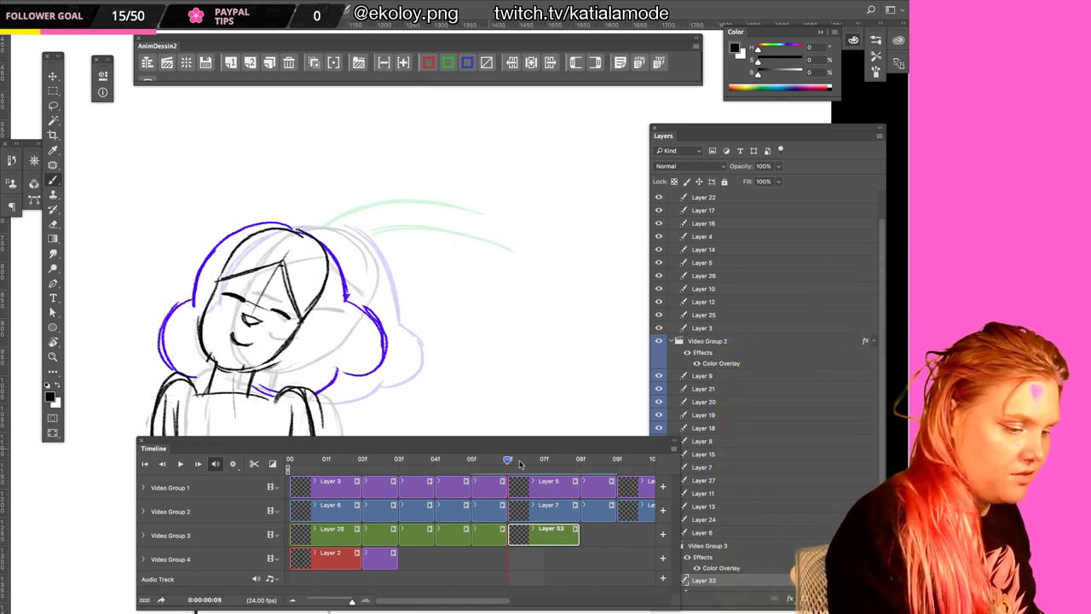
mouse_move(273, 220)
mouse_down()
mouse_move(342, 173)
mouse_move(385, 172)
mouse_up()
mouse_move(319, 232)
mouse_down()
mouse_move(406, 221)
mouse_move(322, 233)
mouse_up()
Add a one-frame clip at frame 8 and draw two green arcs rising from the crown and curving right, redoing the lower one flatter
click(585, 460)
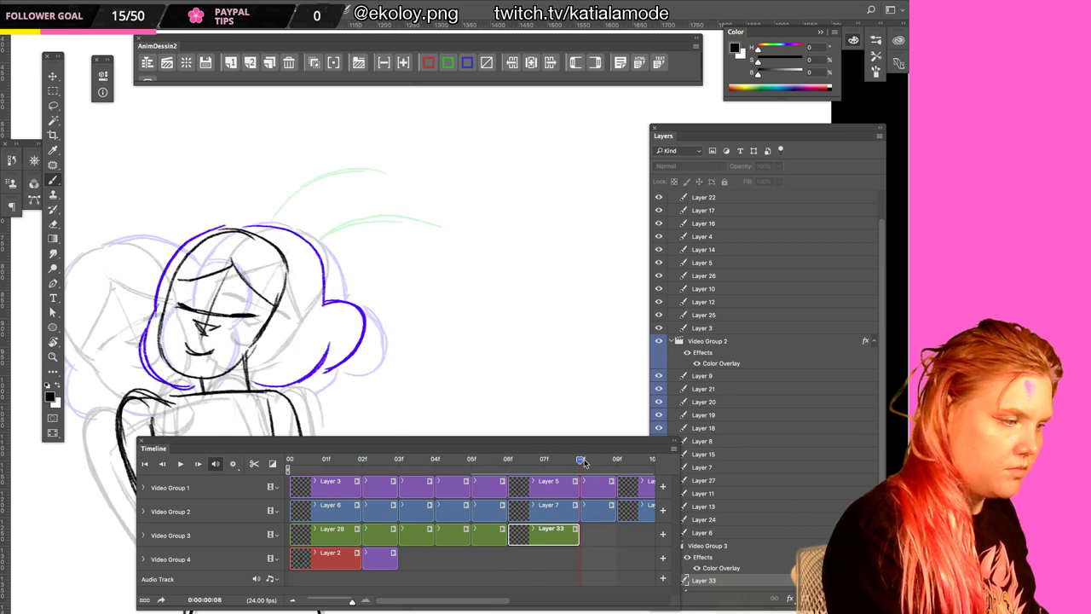
click(231, 63)
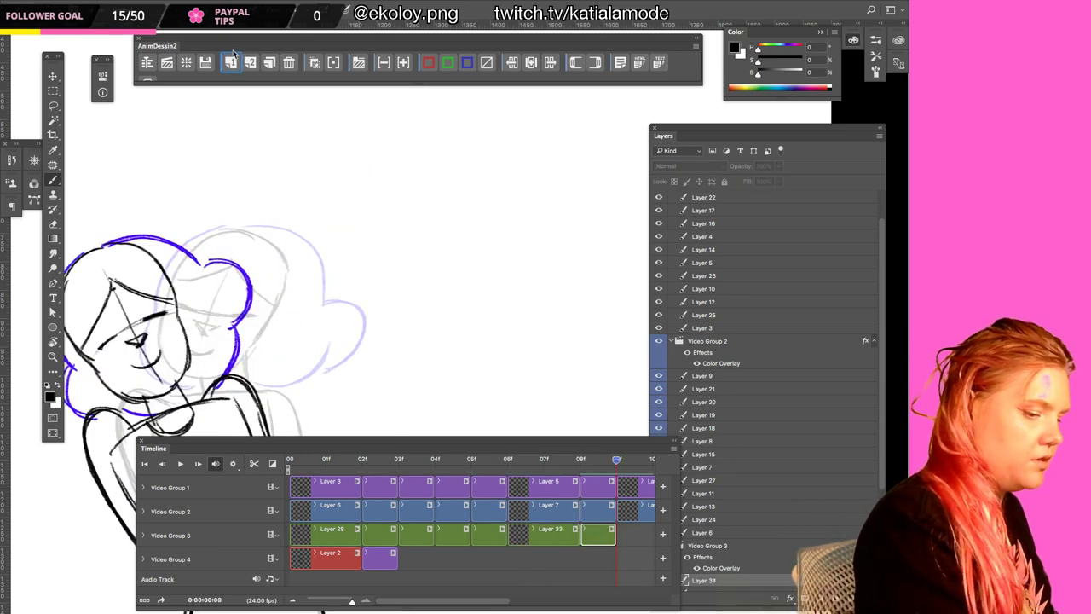
click(581, 459)
drag(369, 334, 512, 362)
drag(350, 251, 381, 174)
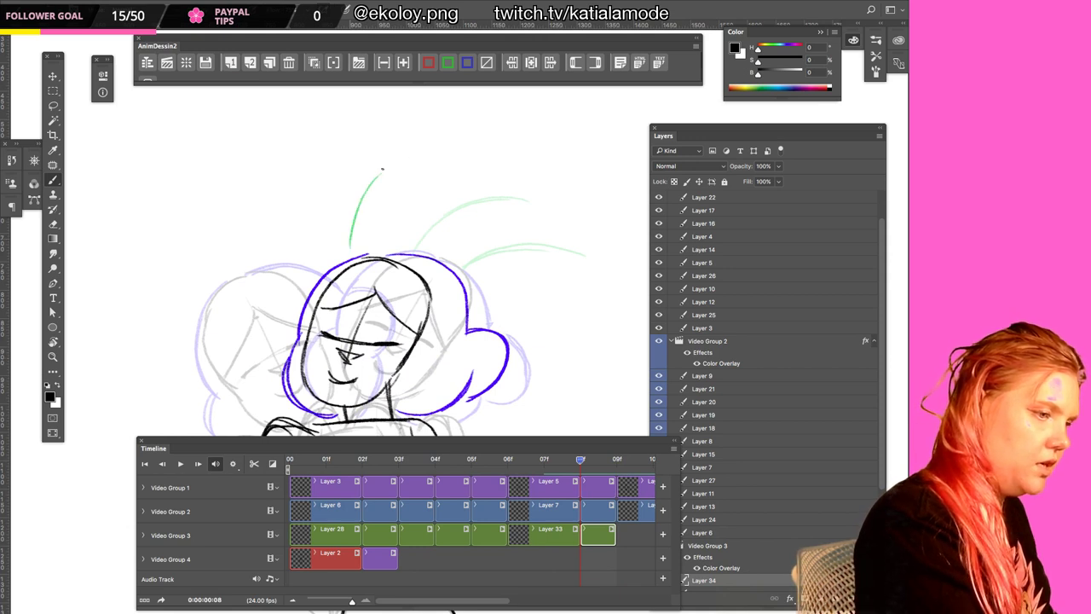
drag(352, 250, 396, 162)
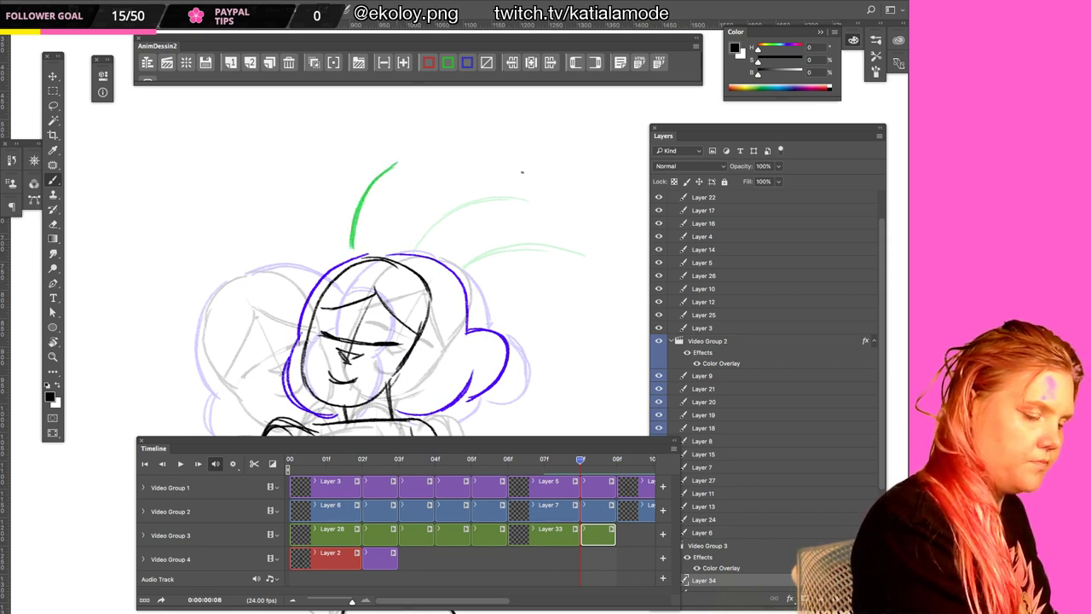
key(e)
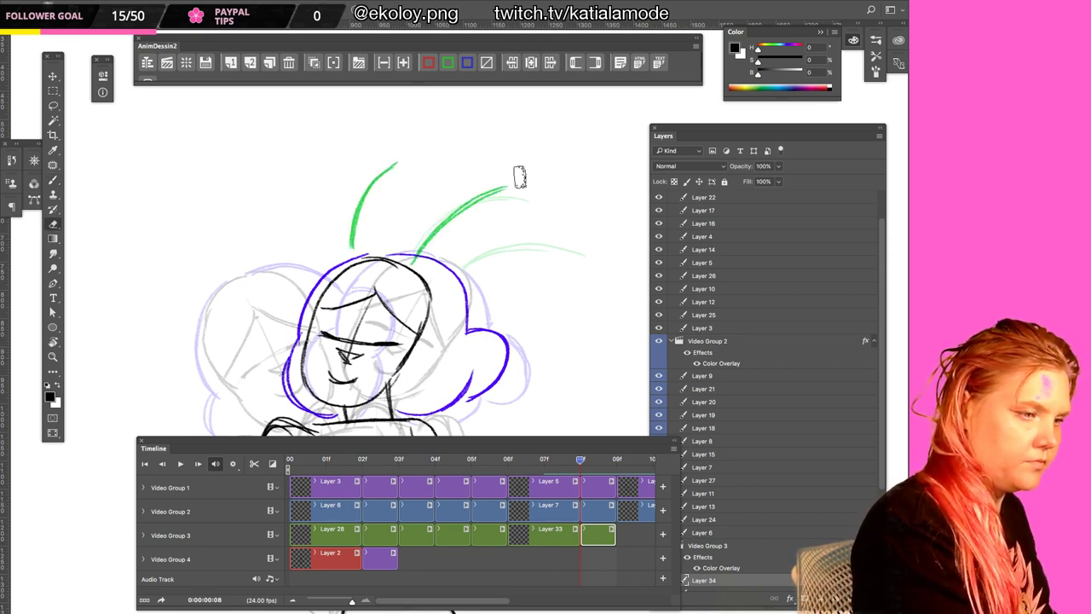
key(b)
mouse_move(505, 198)
mouse_down()
mouse_move(403, 247)
mouse_move(486, 197)
mouse_move(412, 243)
mouse_move(410, 154)
mouse_up()
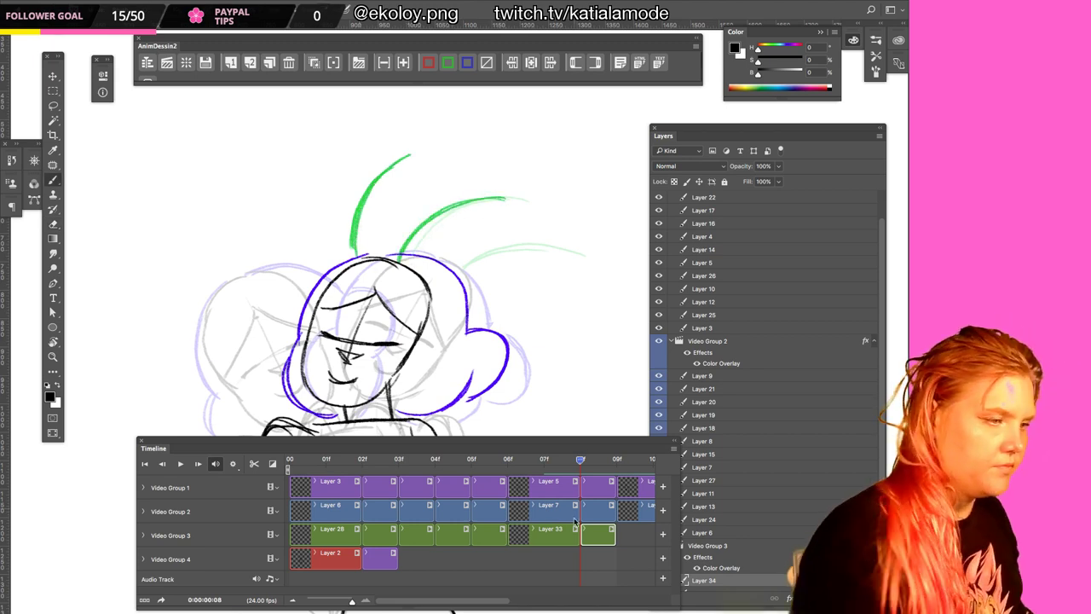
Add a two-frame clip at frame 9 and draw two green arcs rising from the head with their tips bending right
click(617, 460)
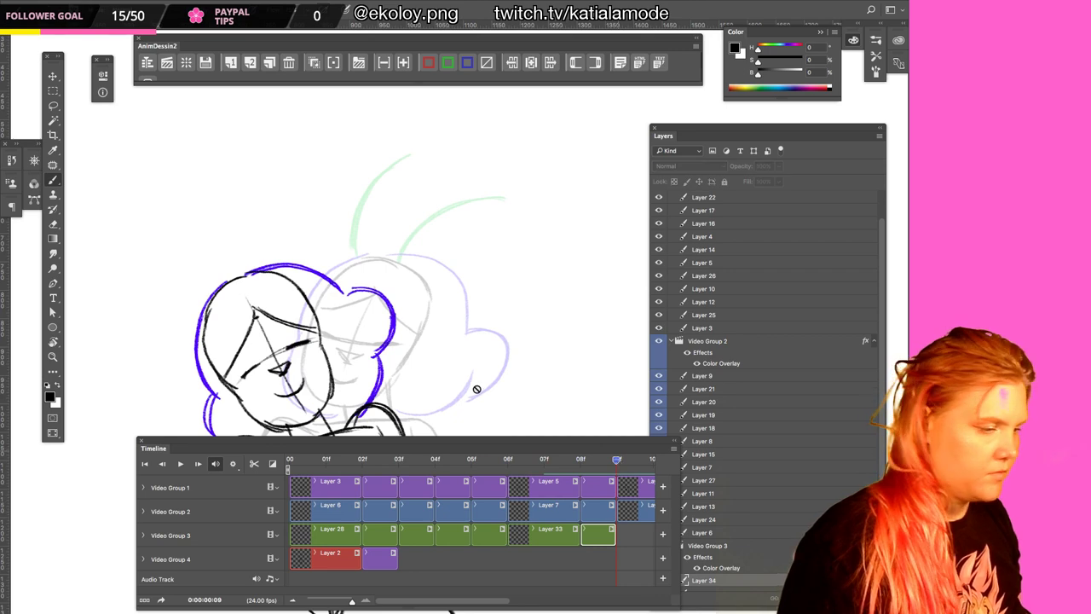
click(250, 62)
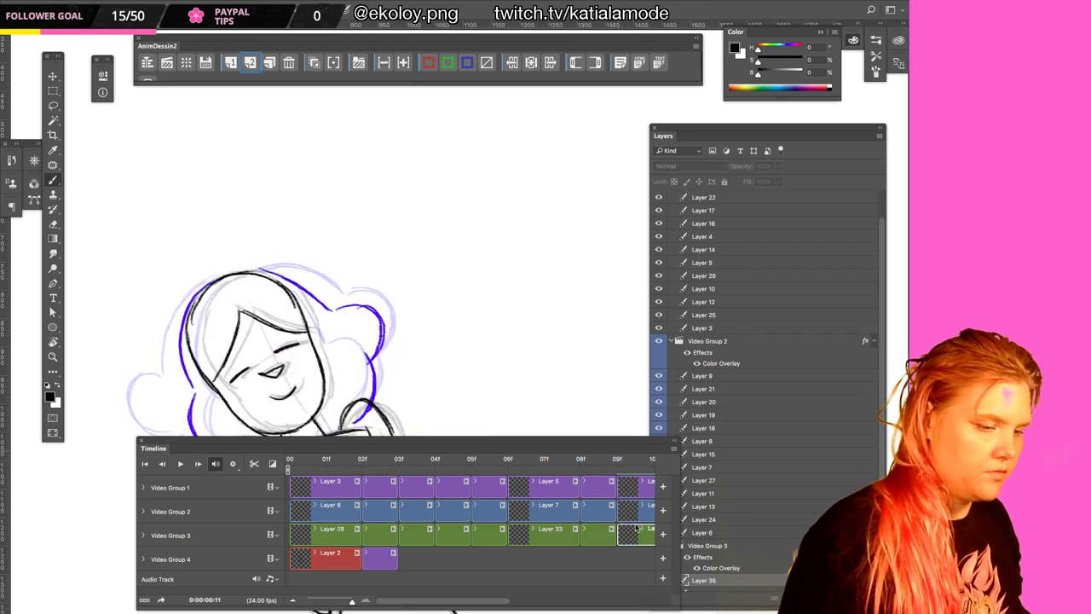
click(588, 459)
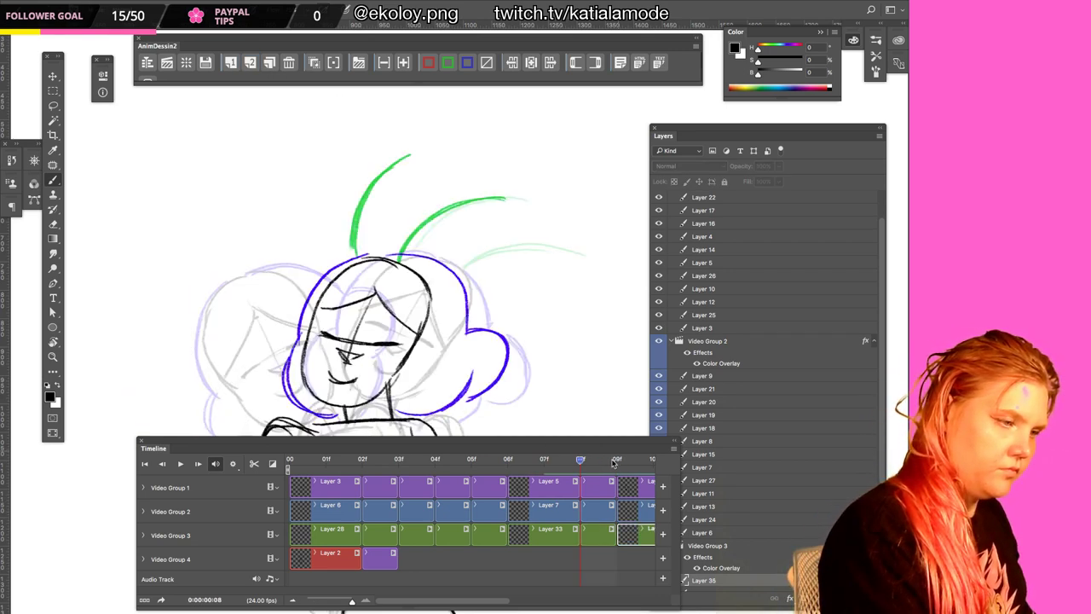
click(612, 461)
click(640, 530)
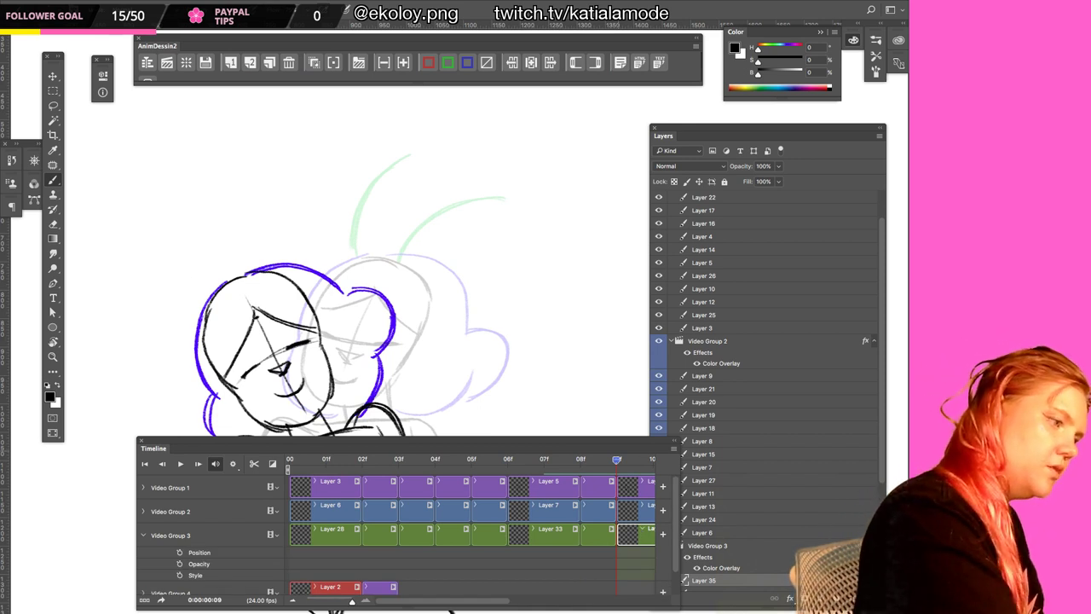
drag(202, 227, 204, 294)
drag(261, 263, 305, 202)
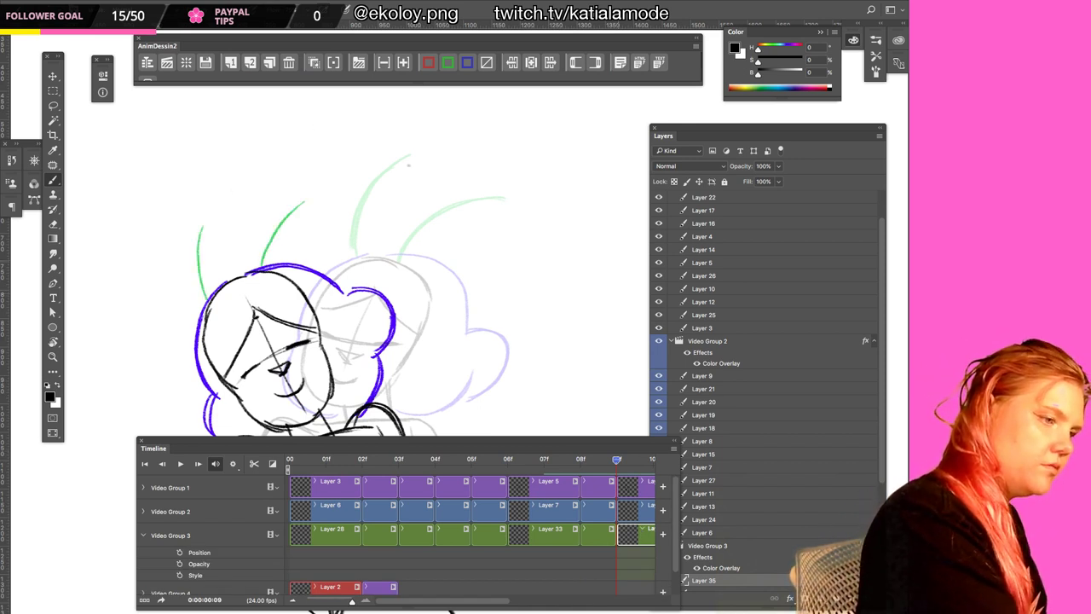
drag(199, 289, 235, 180)
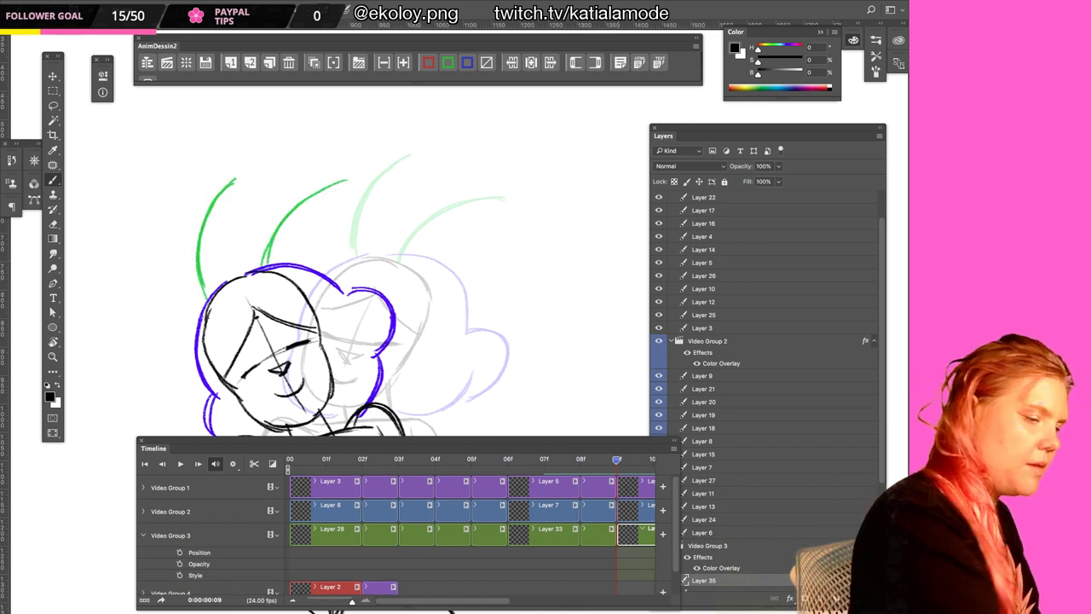
Add a one-frame clip at frame 11 and draw two green curves above the head, one leaning left and one nearly upright
scroll(379, 541, right, 5)
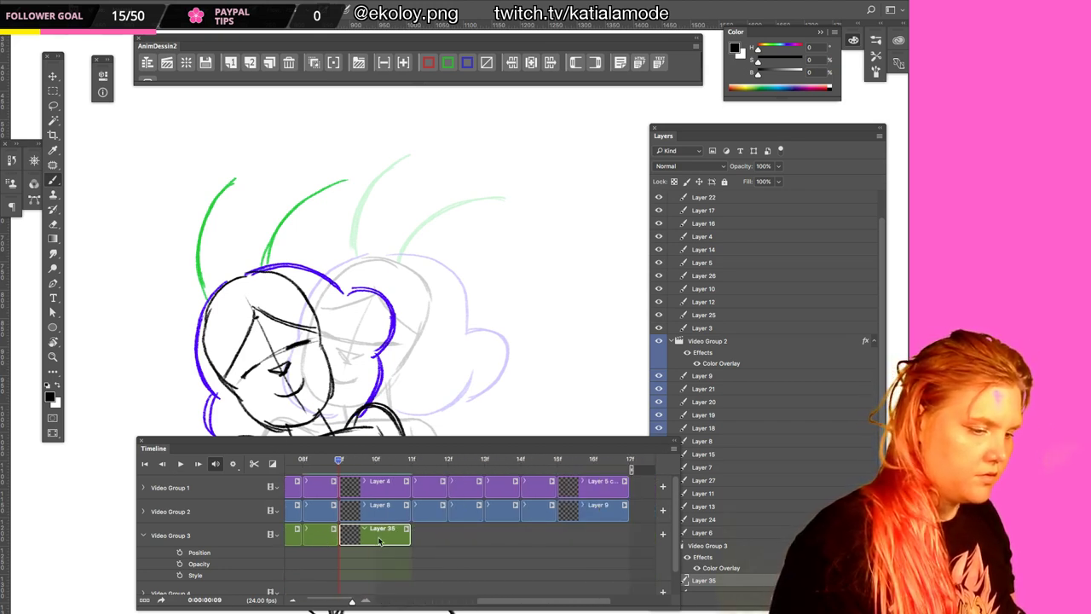
click(411, 460)
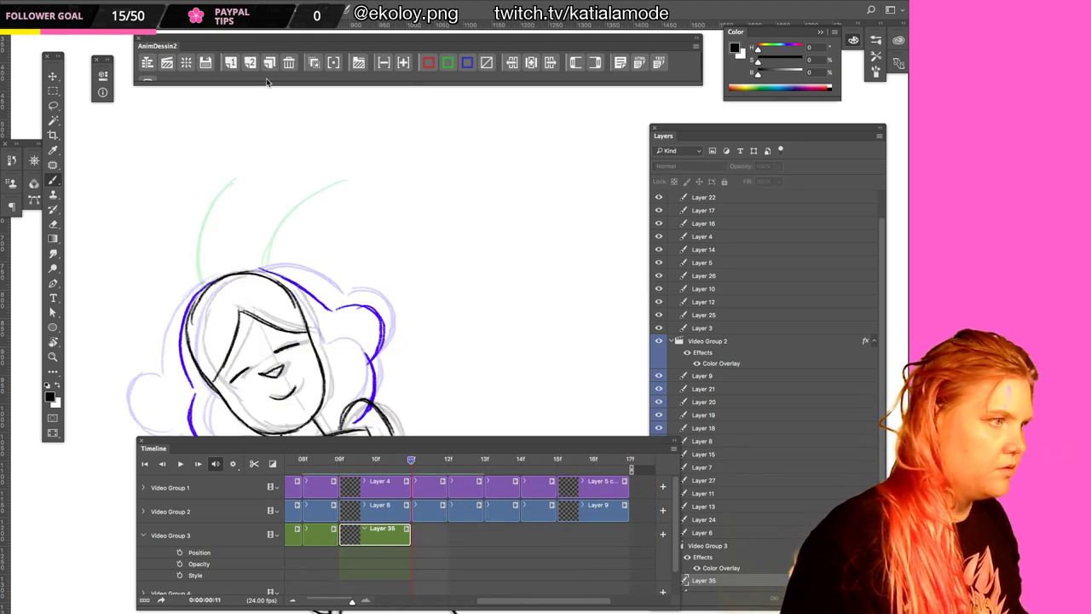
click(231, 64)
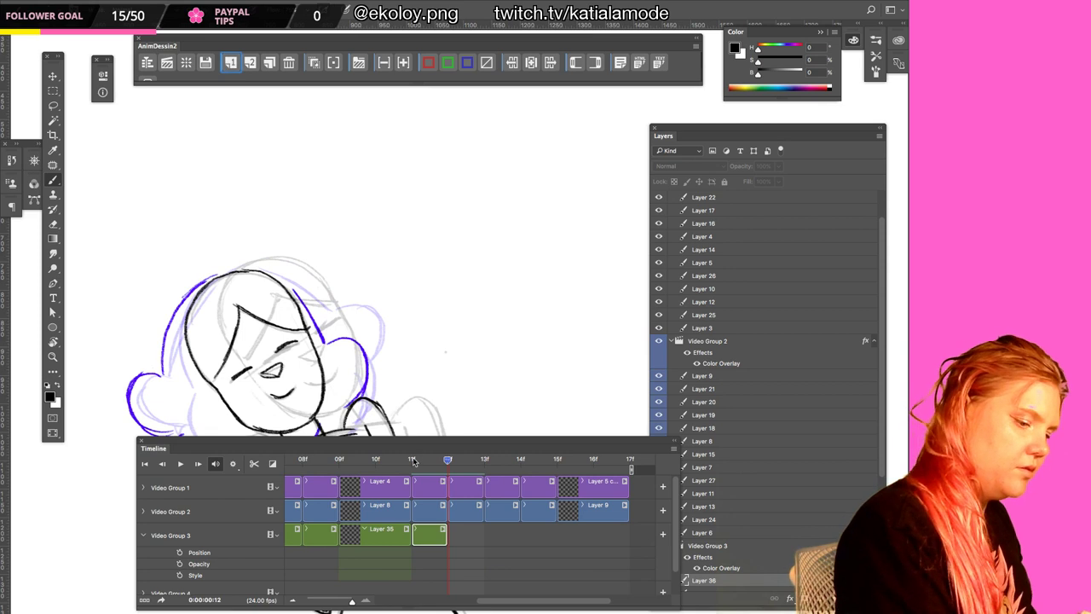
drag(155, 236, 200, 292)
mouse_move(136, 203)
mouse_down()
mouse_move(189, 279)
mouse_move(141, 190)
mouse_move(244, 267)
mouse_move(242, 160)
mouse_up()
key(e)
key(b)
drag(233, 271, 242, 159)
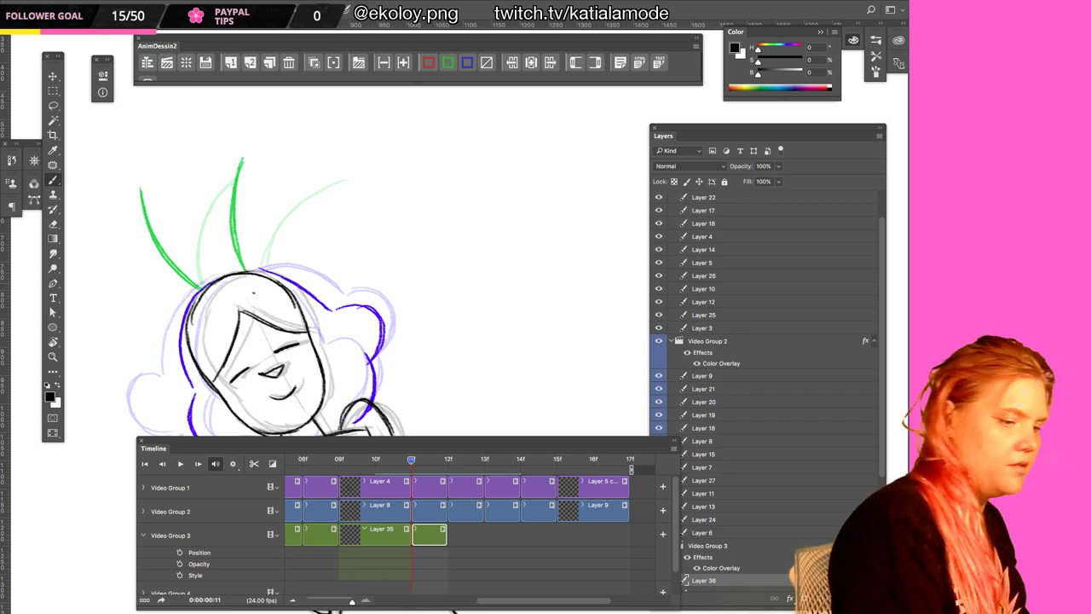
Add blank one-frame clips to Video Group 3 at frames 12, 13 and 14, and a two-frame clip at frame 15
click(449, 459)
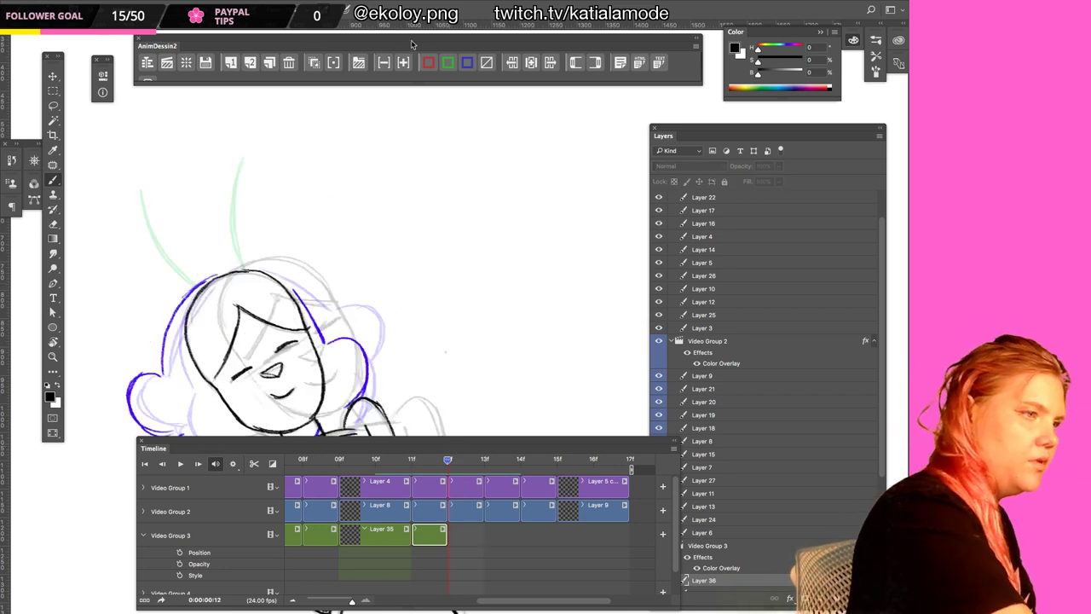
click(230, 62)
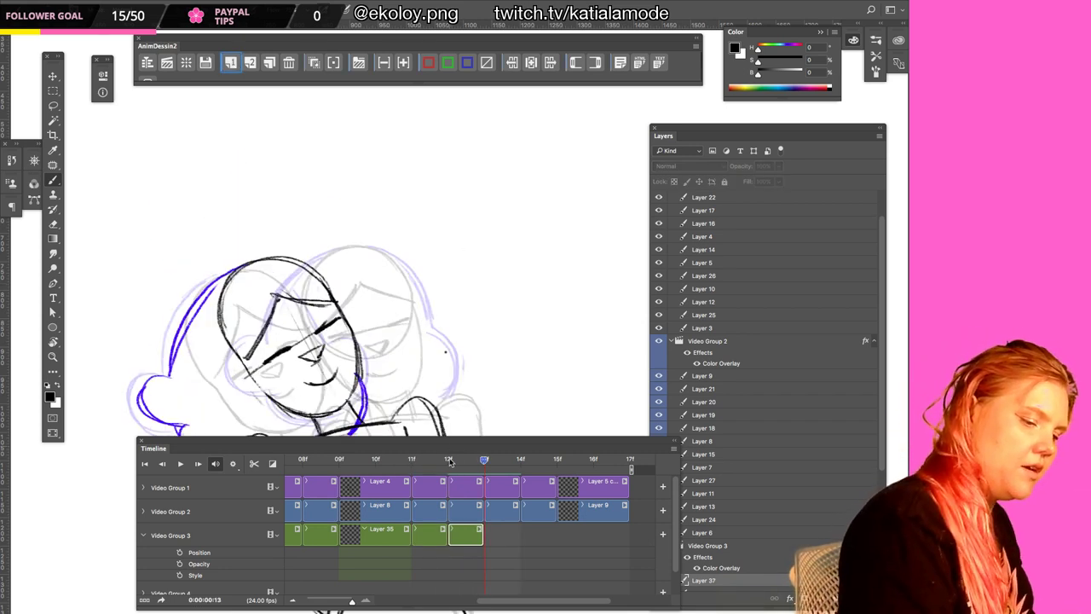
click(449, 460)
click(230, 62)
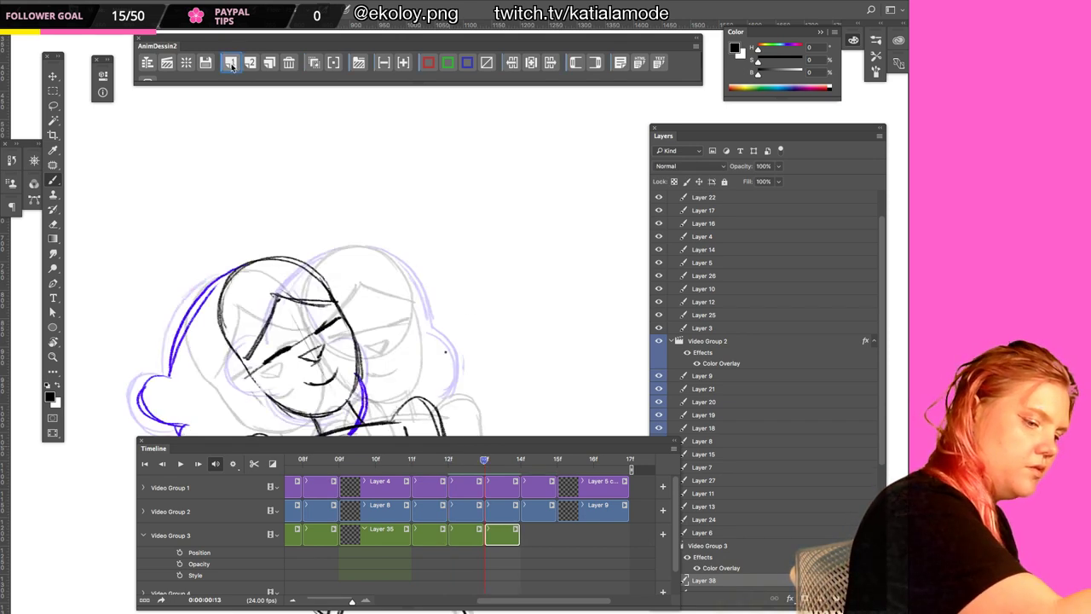
click(230, 62)
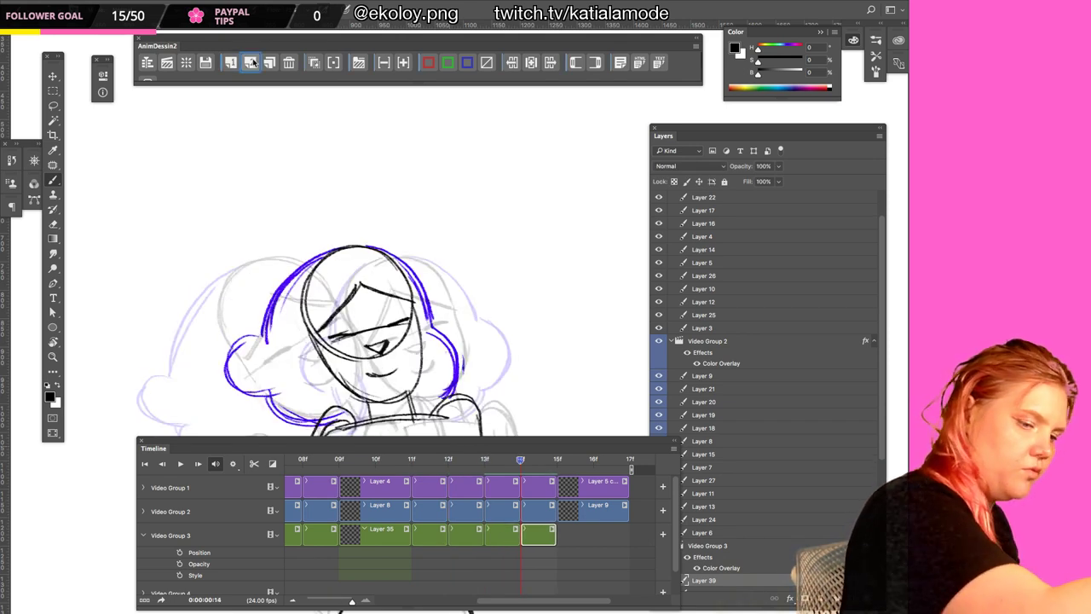
click(253, 64)
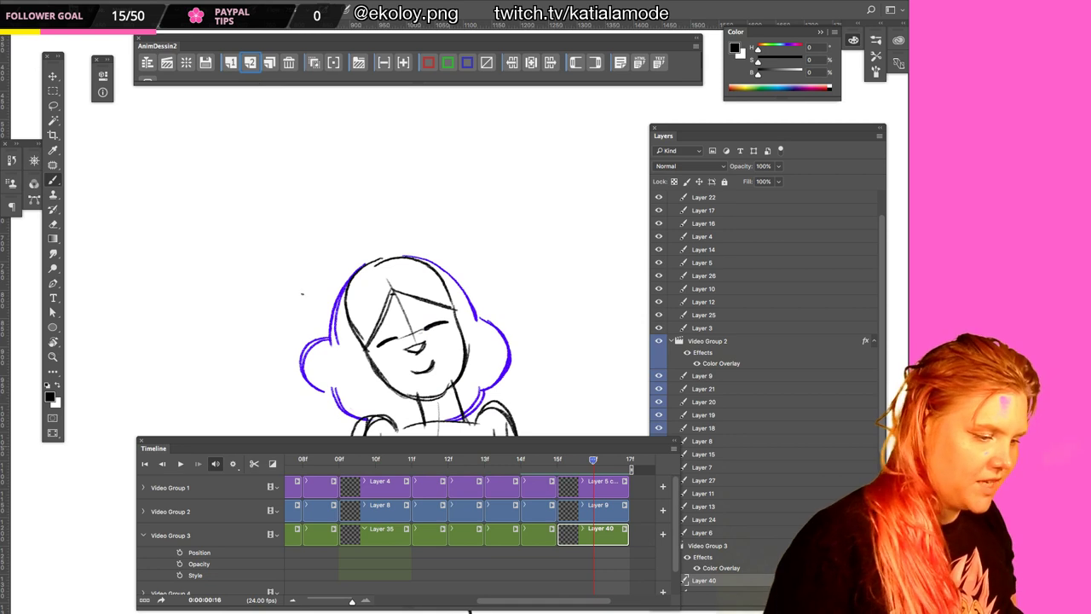
At frame 12, draw two green arcs trailing from the head toward the character's hair bun side, redoing the first attempt on a rotated canvas
click(414, 459)
click(441, 460)
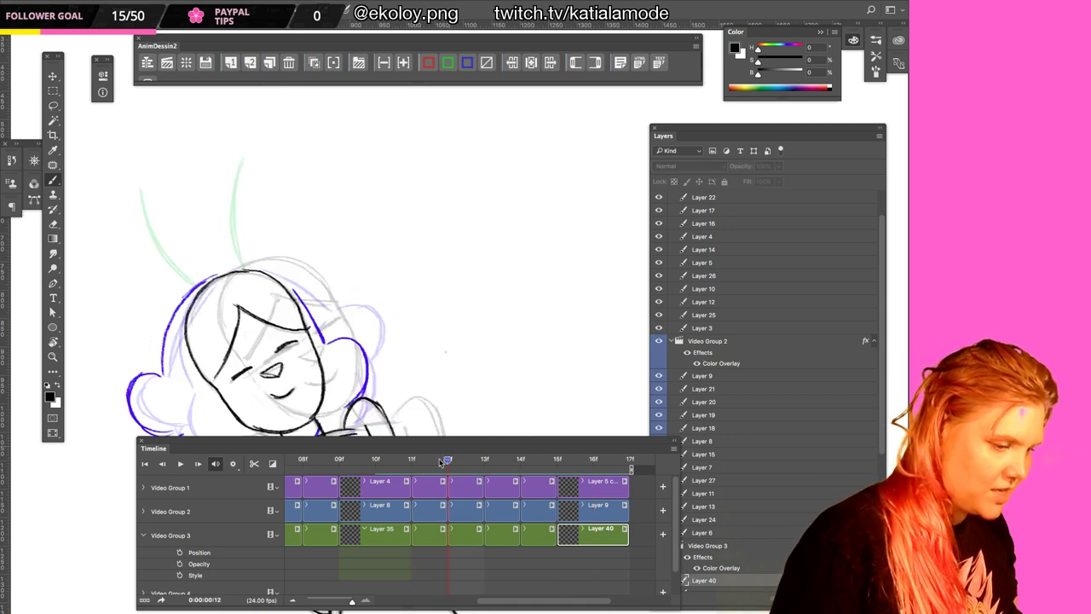
click(462, 535)
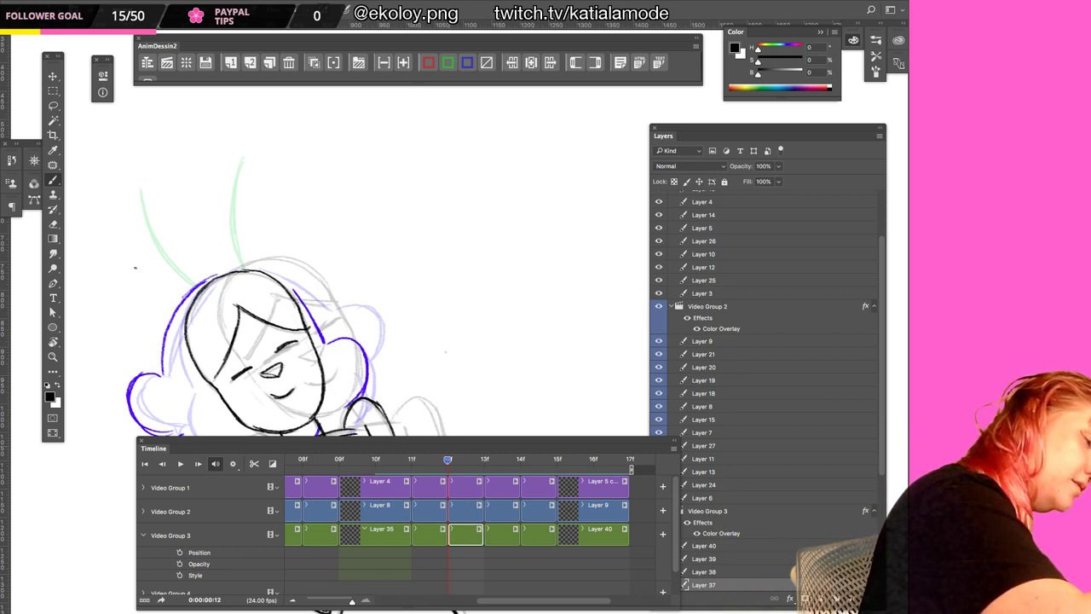
drag(195, 280, 83, 274)
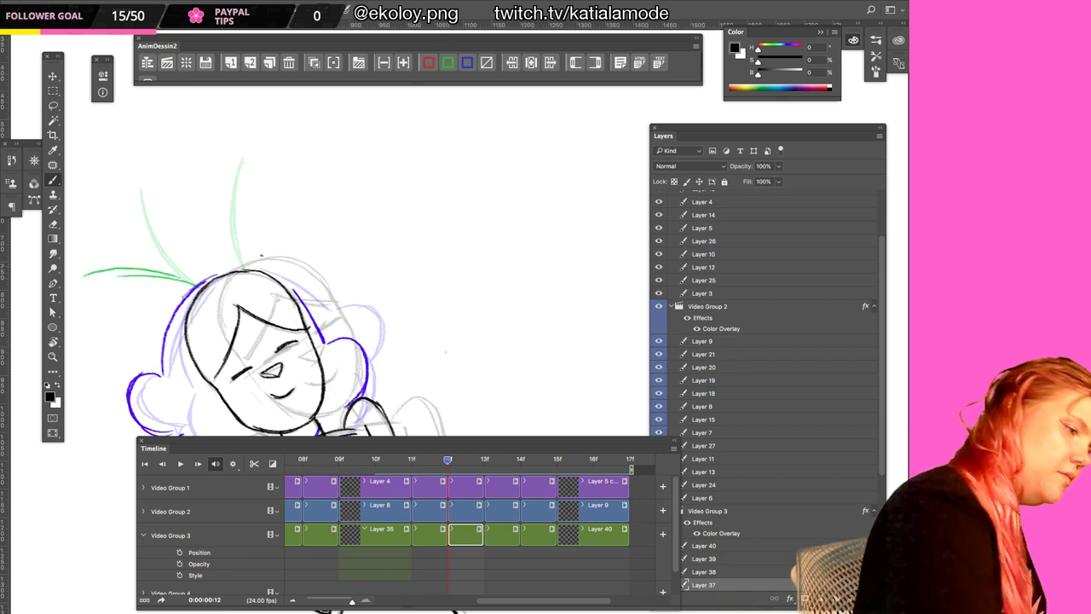
key(super+z)
key(r)
mouse_move(397, 376)
mouse_down()
mouse_move(497, 309)
mouse_move(492, 377)
mouse_move(574, 287)
mouse_move(536, 392)
mouse_move(452, 193)
mouse_up()
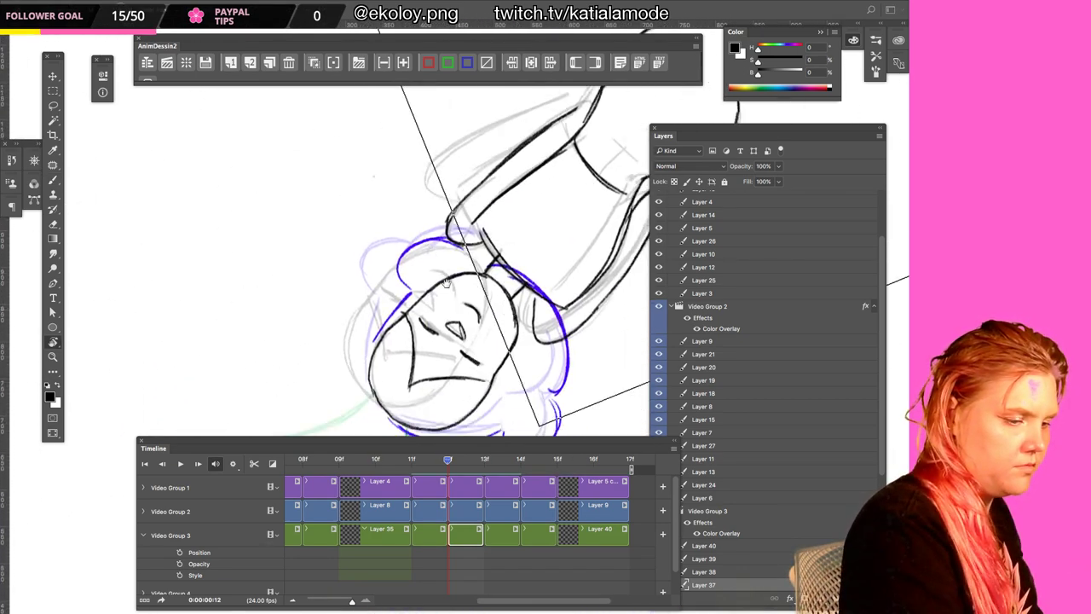
mouse_move(541, 373)
mouse_down()
mouse_move(486, 249)
mouse_move(514, 314)
mouse_move(505, 306)
mouse_up()
key(b)
mouse_move(370, 206)
mouse_down()
mouse_move(324, 287)
mouse_move(327, 313)
mouse_up()
mouse_move(387, 256)
mouse_down()
mouse_move(388, 375)
mouse_move(376, 354)
mouse_up()
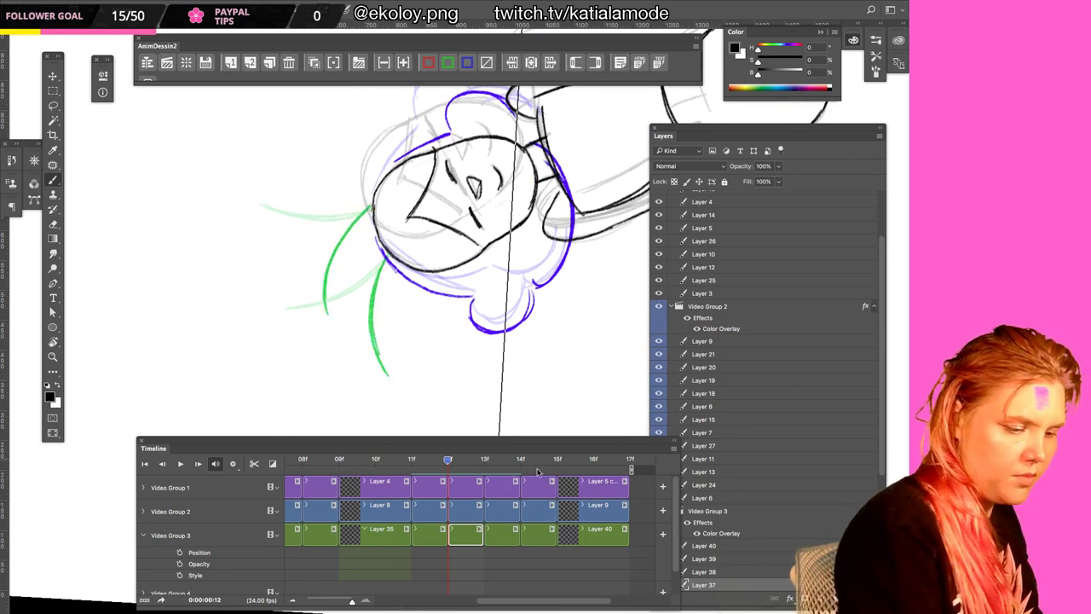
At frame 13, draw two thickened green arcs from the top of the head, trailing alongside the previous frame's arcs
click(493, 460)
click(499, 532)
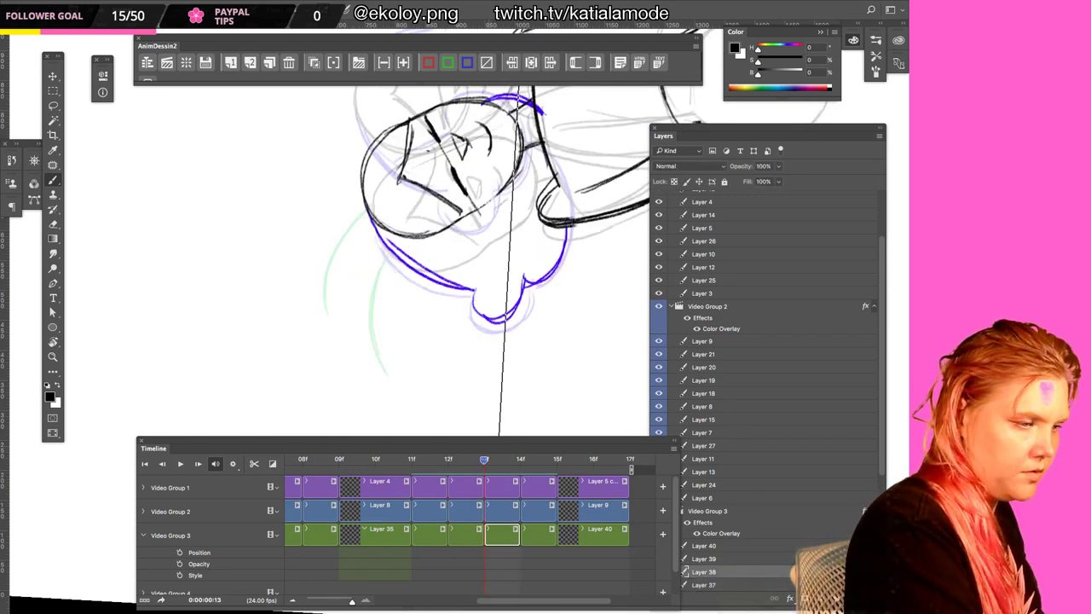
drag(376, 237, 412, 352)
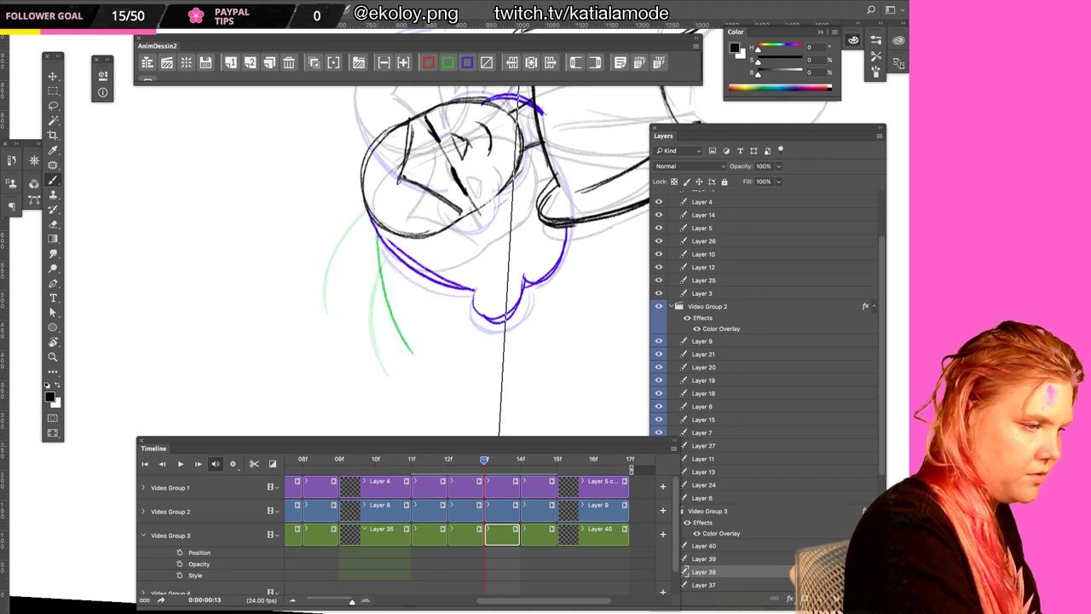
drag(375, 233, 415, 353)
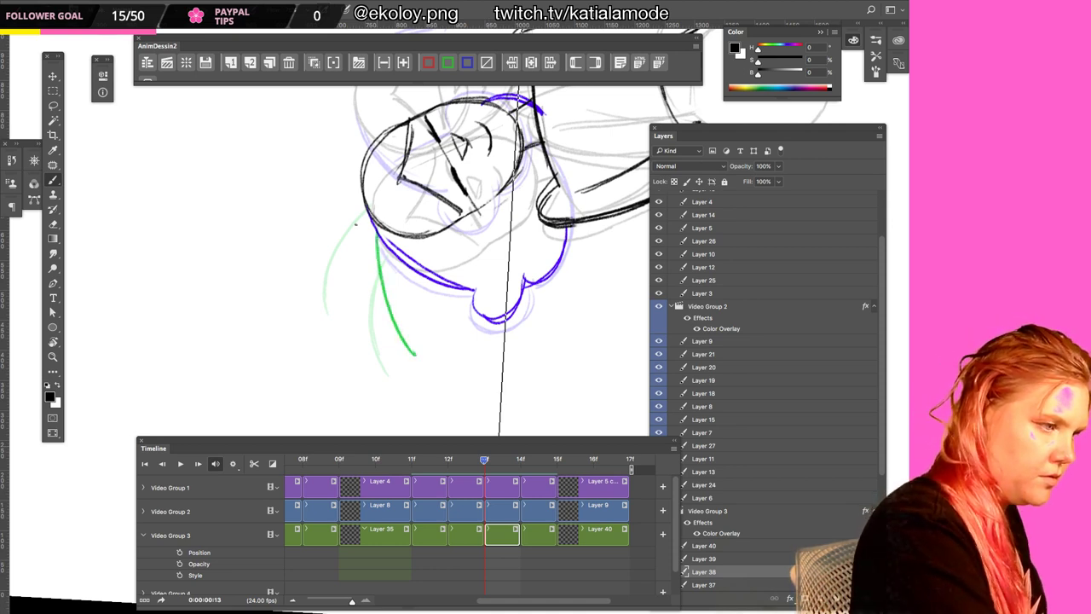
drag(356, 186, 344, 316)
drag(359, 184, 345, 320)
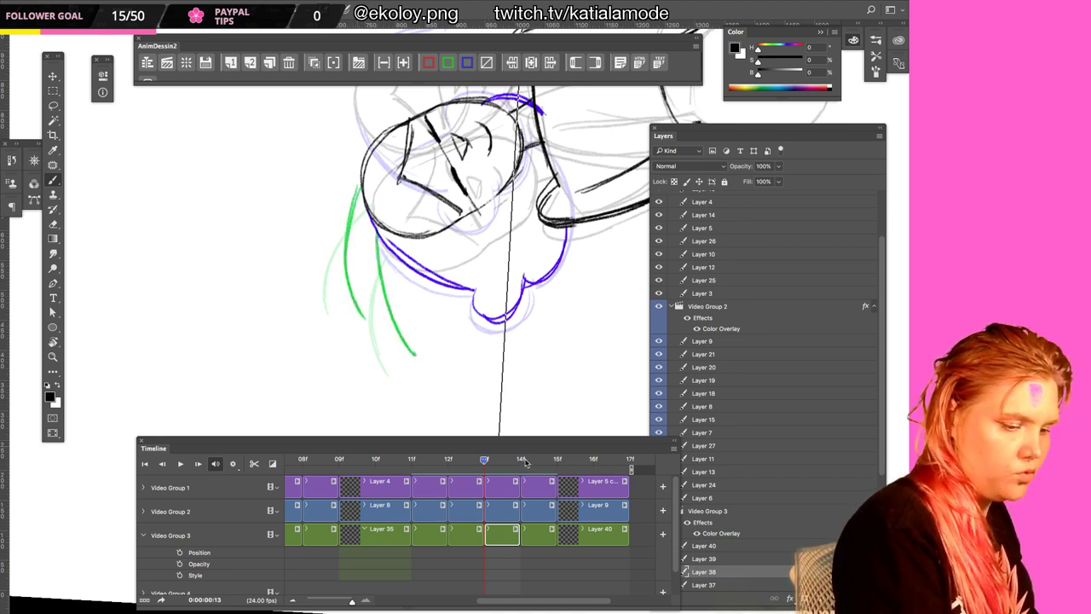
At frame 14, draw two long green arcs trailing from the top of the head as it moves away from them
click(522, 461)
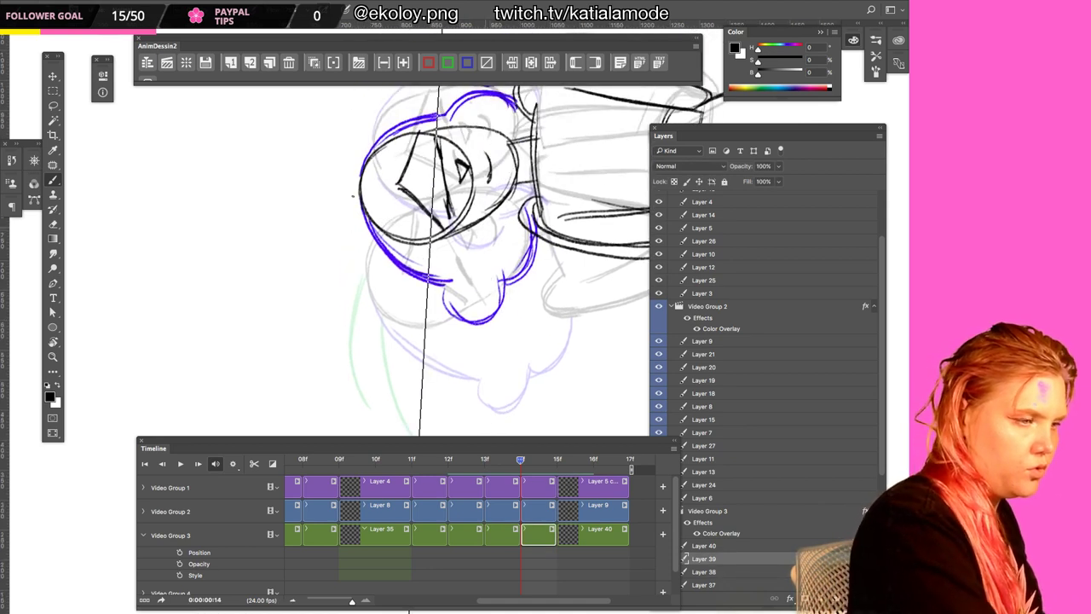
drag(358, 183, 334, 321)
drag(365, 224, 389, 371)
At frame 15, draw two green arcs from the top of the head, following the trail of the frame 14 arcs
click(564, 458)
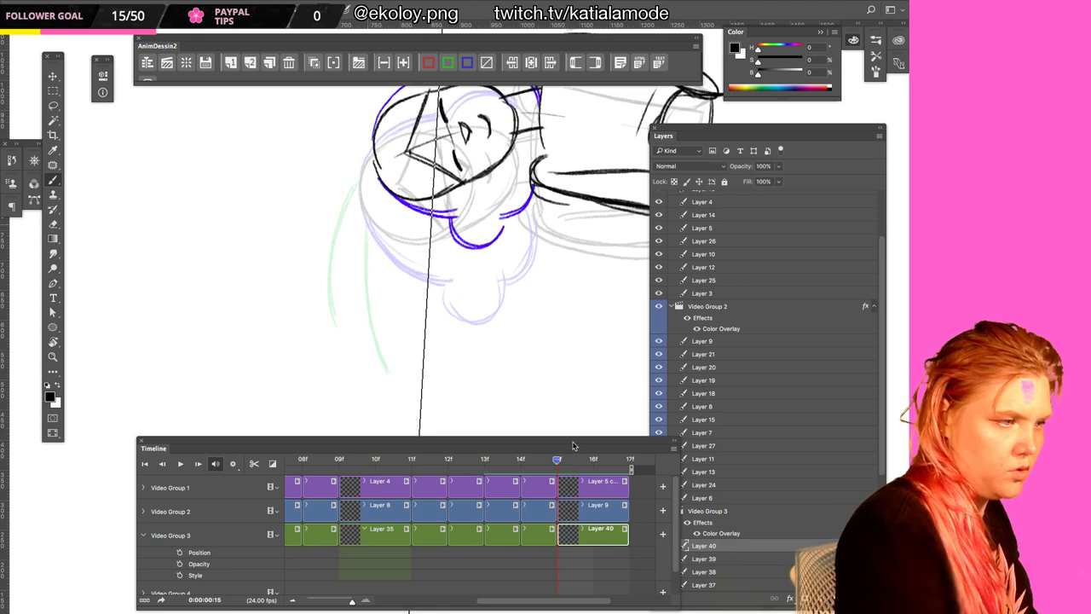
drag(378, 171, 338, 298)
drag(386, 213, 376, 353)
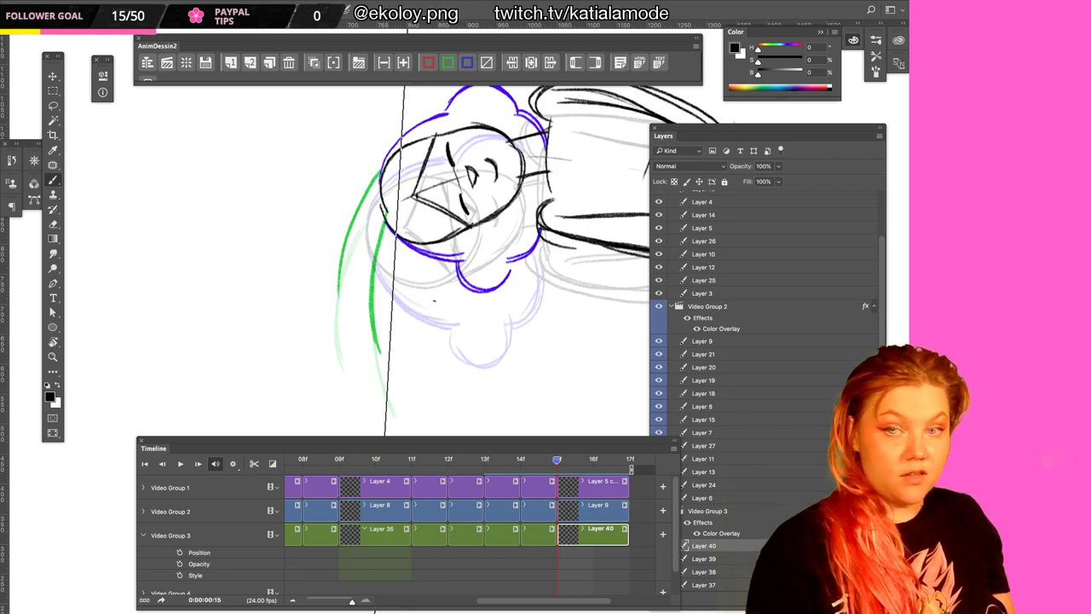
Rotate the canvas back upright, zoom out and play back the animation to check the green arcs' motion
key(r)
drag(422, 321, 452, 300)
drag(535, 322, 384, 261)
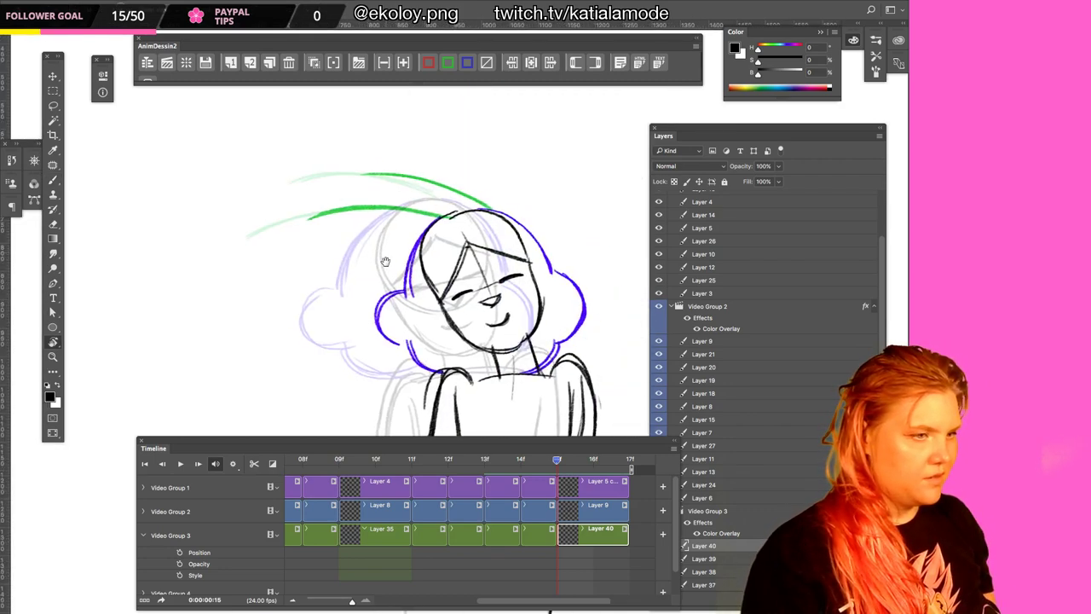
key(z)
alt+click(468, 280)
alt+click(468, 280)
drag(472, 277, 457, 291)
key(space)
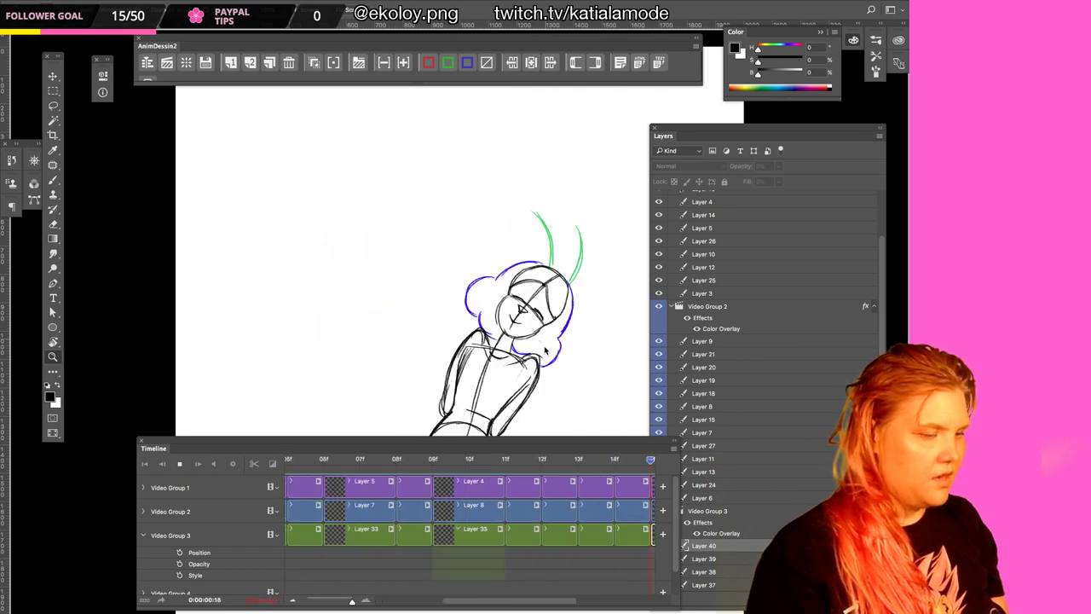
key(space)
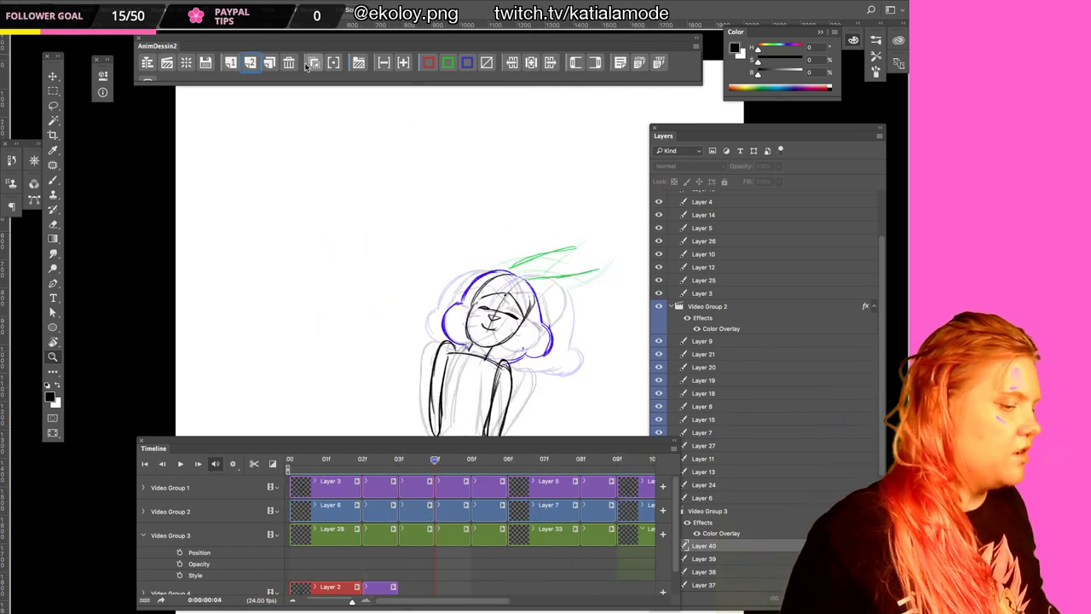
Turn off the onion skins and play back the animation without the ghosted neighbouring frames
click(314, 62)
key(space)
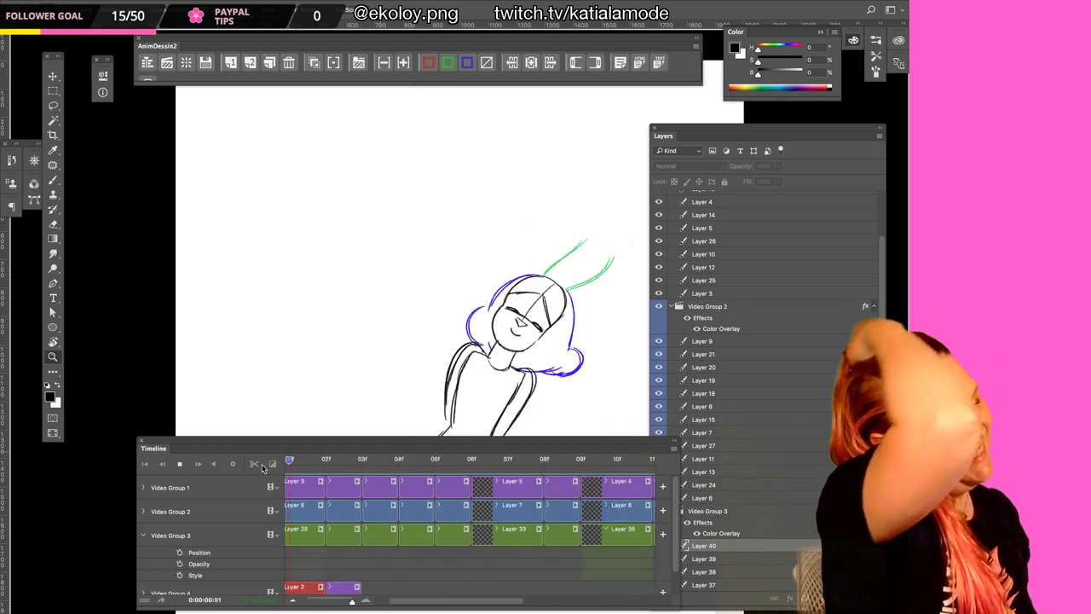
key(space)
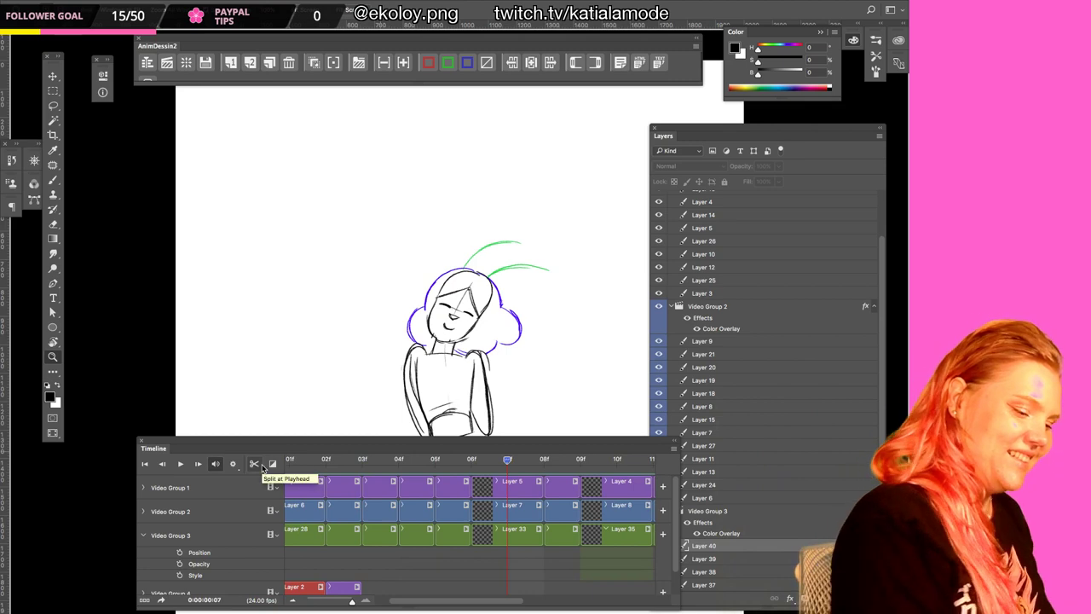
At frame 0 in Video Group 3, draw long pointed green ear outlines around both arcs on the head
drag(320, 462, 205, 486)
click(326, 530)
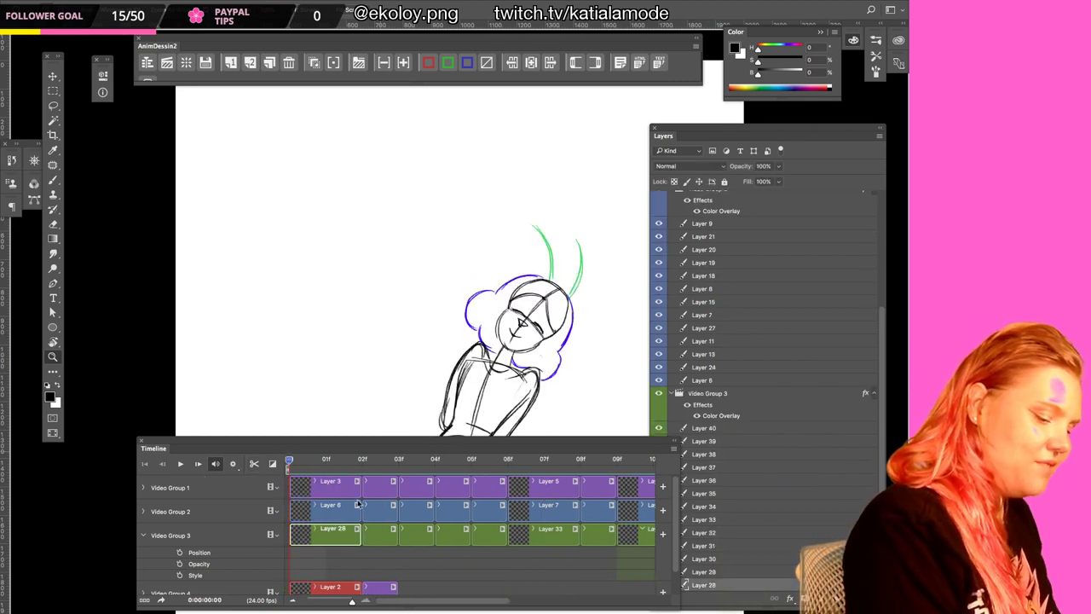
drag(588, 286, 609, 281)
mouse_move(609, 277)
mouse_down()
mouse_move(572, 304)
mouse_move(547, 353)
mouse_up()
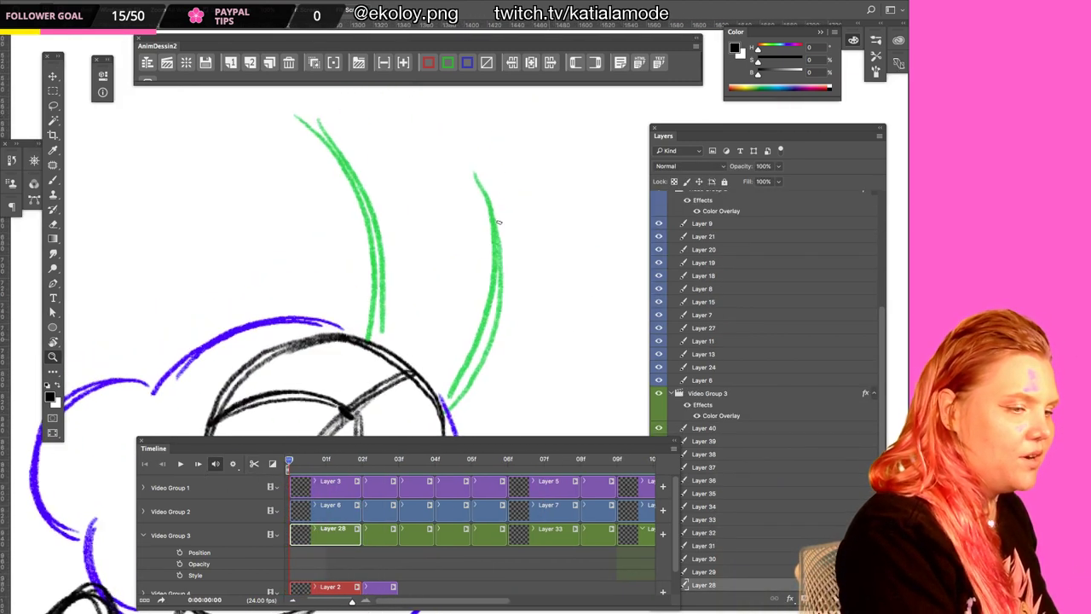
key(b)
mouse_move(465, 144)
mouse_down()
mouse_move(445, 359)
mouse_move(518, 225)
mouse_move(527, 279)
mouse_move(448, 415)
mouse_up()
key(e)
drag(478, 177, 492, 271)
key(b)
mouse_move(290, 92)
mouse_down()
mouse_move(350, 129)
mouse_move(403, 256)
mouse_move(392, 345)
mouse_move(298, 139)
mouse_move(351, 277)
mouse_move(364, 353)
mouse_up()
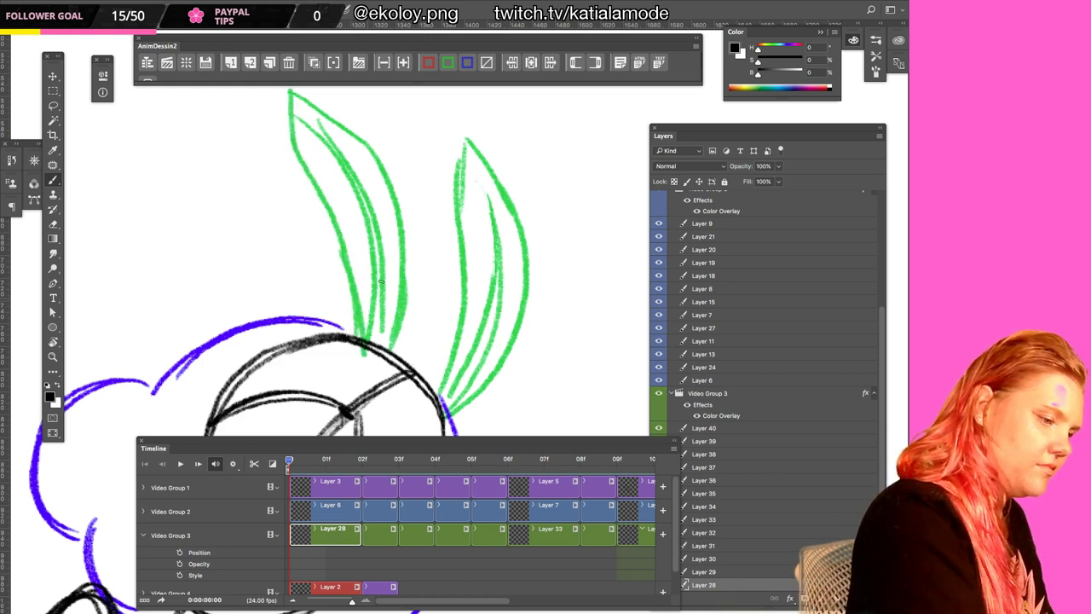
Clean up the ear nearer the top of the head at frame 0, erasing stray strokes and redrawing its thick inner line
key(e)
mouse_move(331, 138)
mouse_down()
mouse_move(311, 134)
mouse_move(349, 171)
mouse_up()
drag(382, 249, 376, 360)
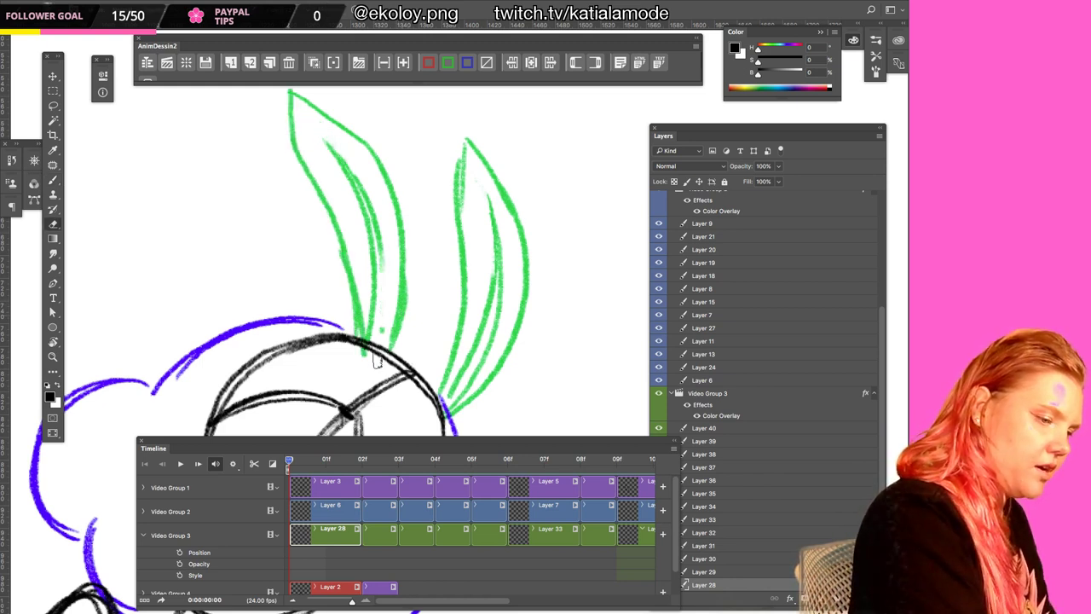
drag(356, 282, 364, 364)
key(b)
drag(371, 231, 376, 342)
drag(375, 290, 376, 327)
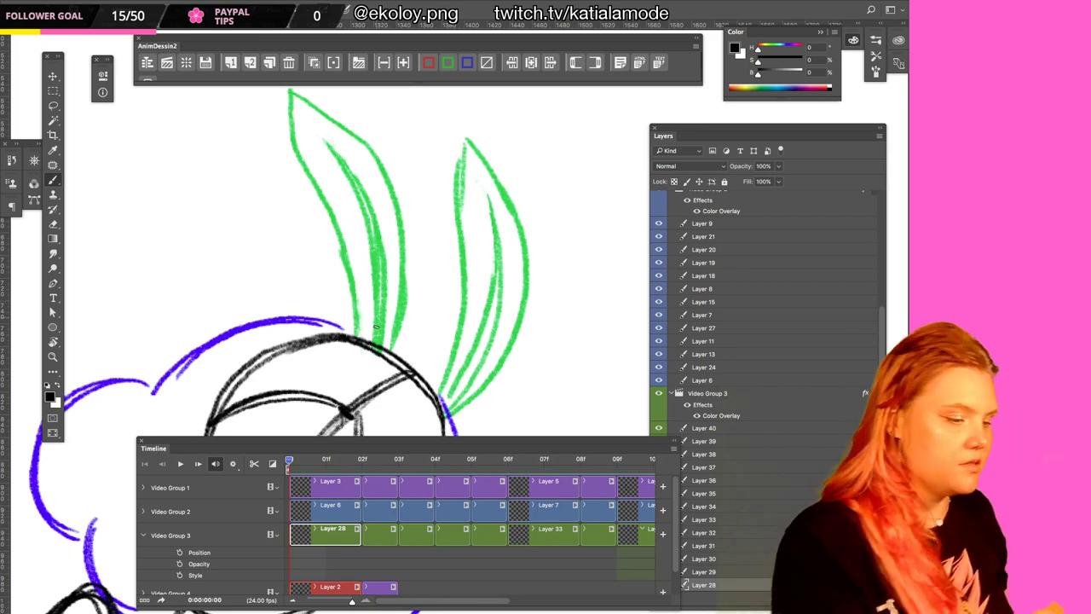
At frame 2 in Video Group 3, draw pointed green ear outlines around both arcs on the head
click(365, 457)
click(373, 528)
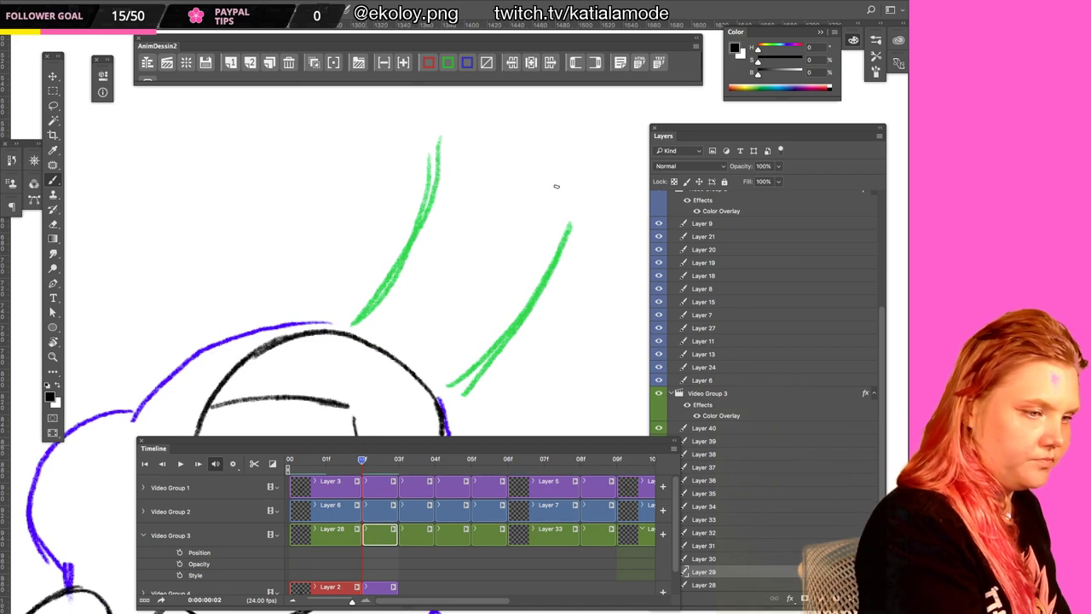
drag(549, 221, 476, 362)
drag(498, 318, 427, 396)
mouse_move(517, 380)
mouse_down()
mouse_move(449, 412)
mouse_move(540, 344)
mouse_up()
mouse_move(587, 175)
mouse_down()
mouse_move(587, 232)
mouse_move(499, 379)
mouse_up()
drag(559, 285, 537, 349)
mouse_move(442, 91)
mouse_down()
mouse_move(450, 226)
mouse_move(398, 303)
mouse_up()
drag(435, 92, 397, 193)
drag(417, 117, 328, 341)
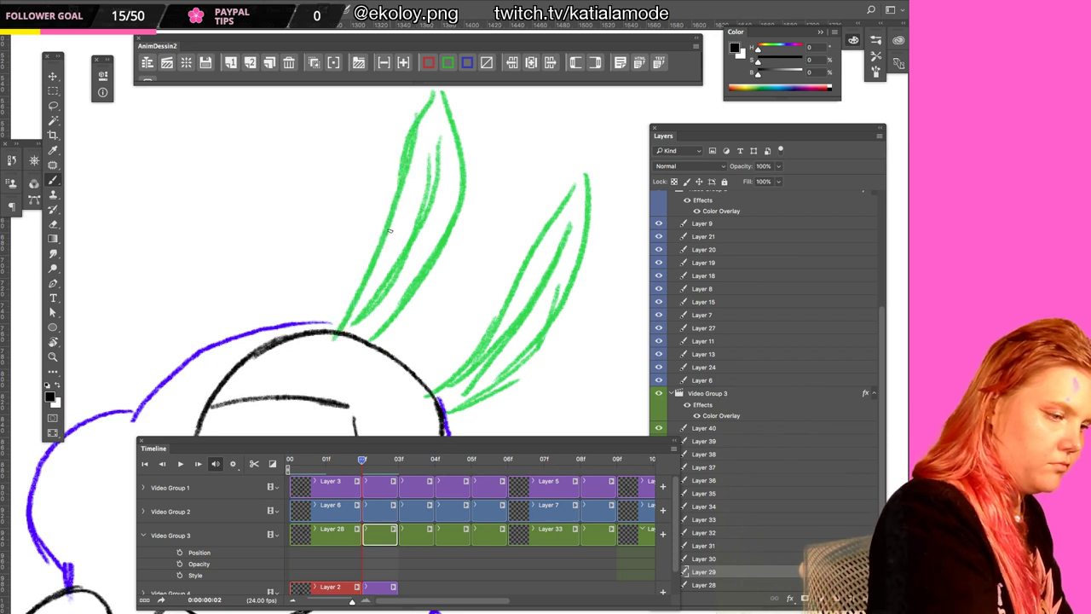
drag(393, 223, 337, 328)
At frame 3, draw green ear outlines around both arcs, with the tips bending away from the head
click(399, 459)
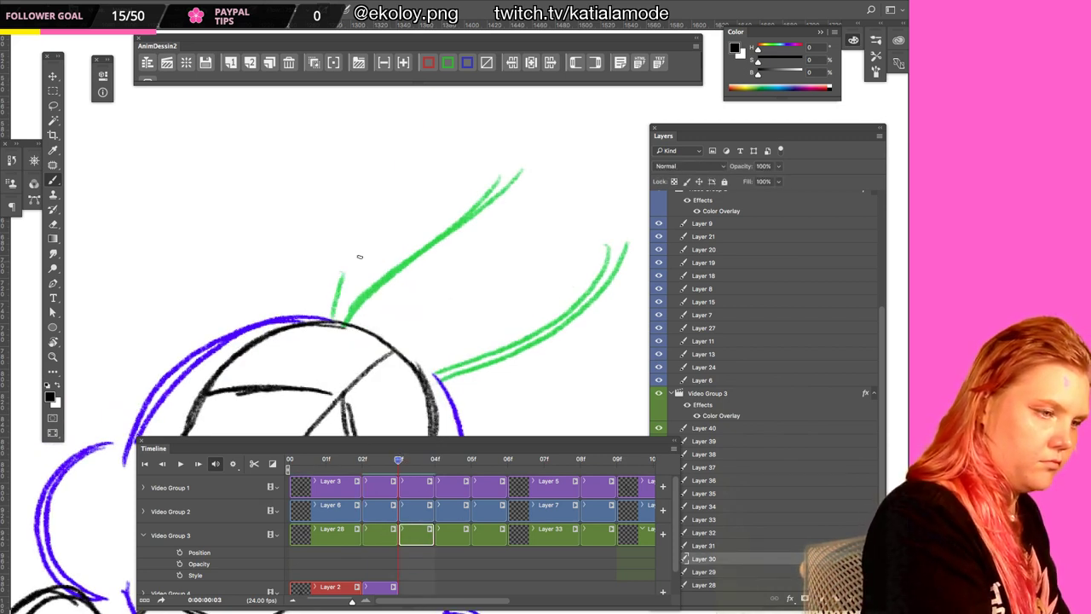
drag(341, 271, 509, 155)
drag(402, 231, 528, 132)
drag(530, 142, 524, 215)
drag(416, 285, 514, 212)
drag(356, 329, 488, 238)
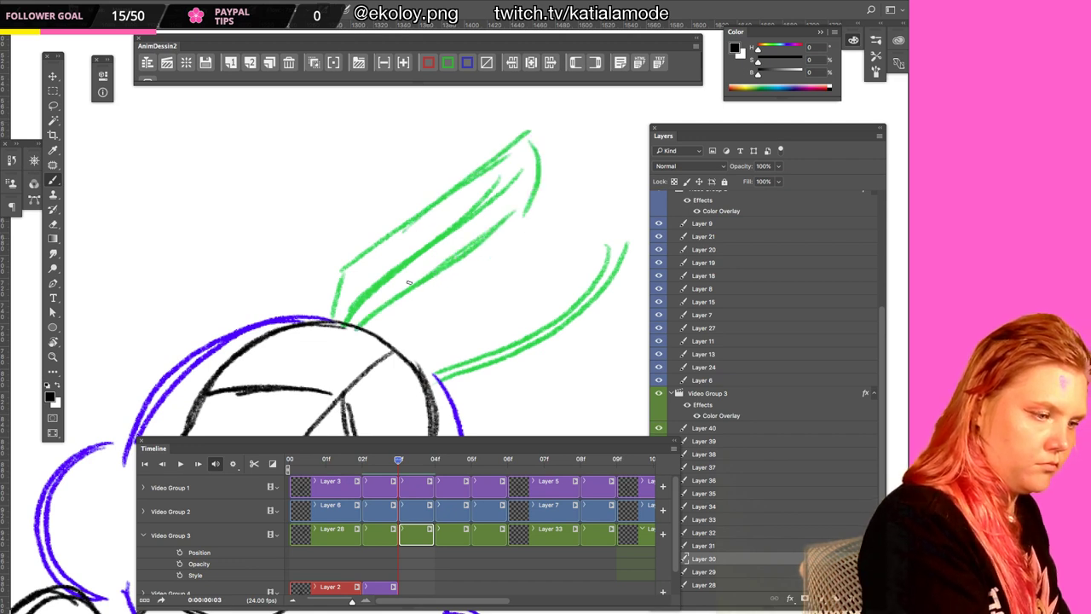
mouse_move(423, 361)
mouse_down()
mouse_move(610, 224)
mouse_move(635, 266)
mouse_move(492, 378)
mouse_move(439, 383)
mouse_up()
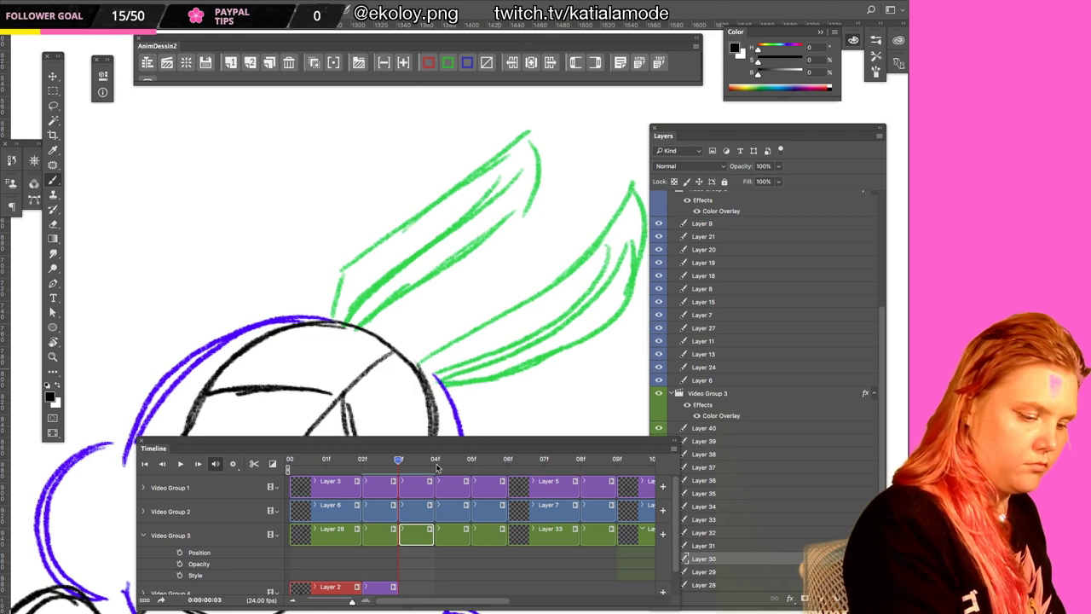
At frame 4, draw long green ear outlines around both arcs, sweeping sideways from the top of the head
key(Right)
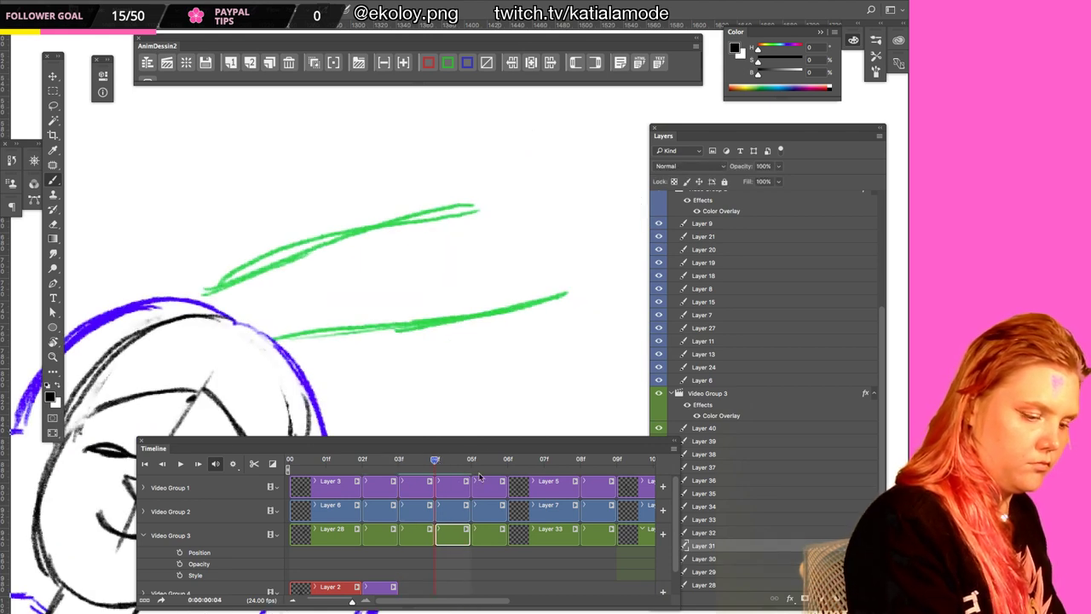
mouse_move(207, 279)
mouse_down()
mouse_move(193, 288)
mouse_move(467, 181)
mouse_move(491, 228)
mouse_move(196, 294)
mouse_up()
mouse_move(273, 328)
mouse_down()
mouse_move(360, 295)
mouse_move(608, 268)
mouse_move(588, 305)
mouse_move(498, 336)
mouse_up()
drag(304, 354, 533, 326)
drag(422, 342, 491, 332)
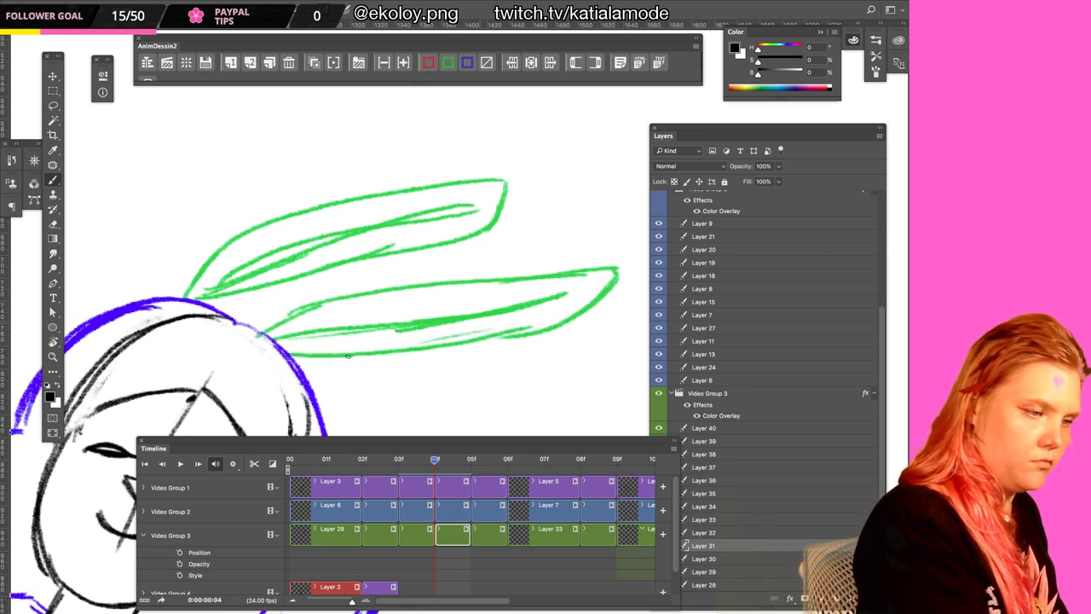
mouse_move(347, 357)
mouse_down()
mouse_move(498, 372)
mouse_move(508, 331)
mouse_up()
key(z)
alt+click(496, 367)
alt+click(496, 369)
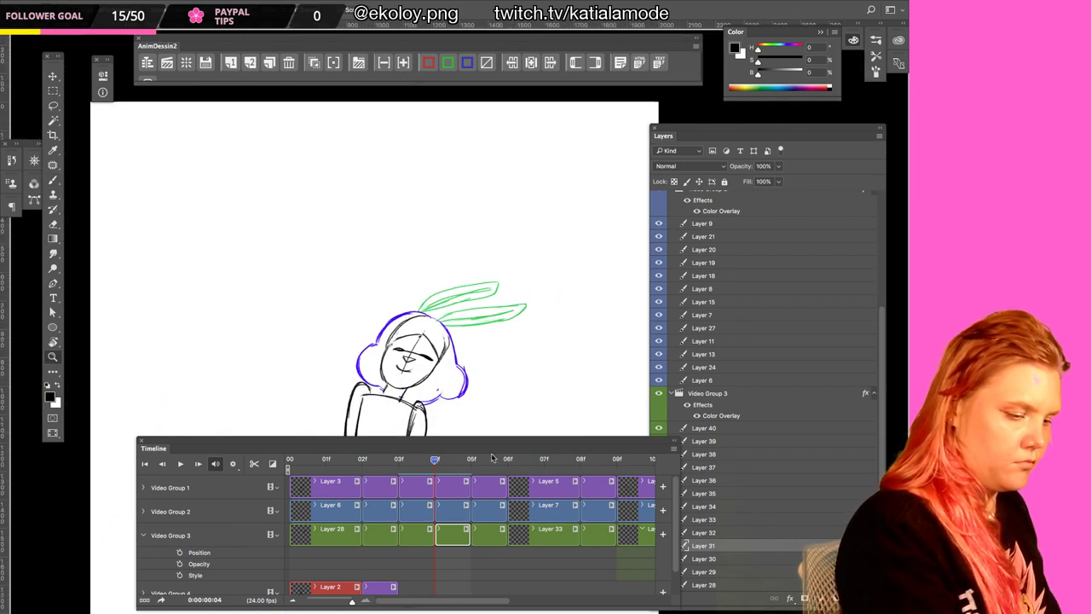
Select the frame 5 clip in Video Group 3 and compare its arcs with the frame 4 ears
click(487, 458)
click(487, 530)
scroll(468, 380, up, 4)
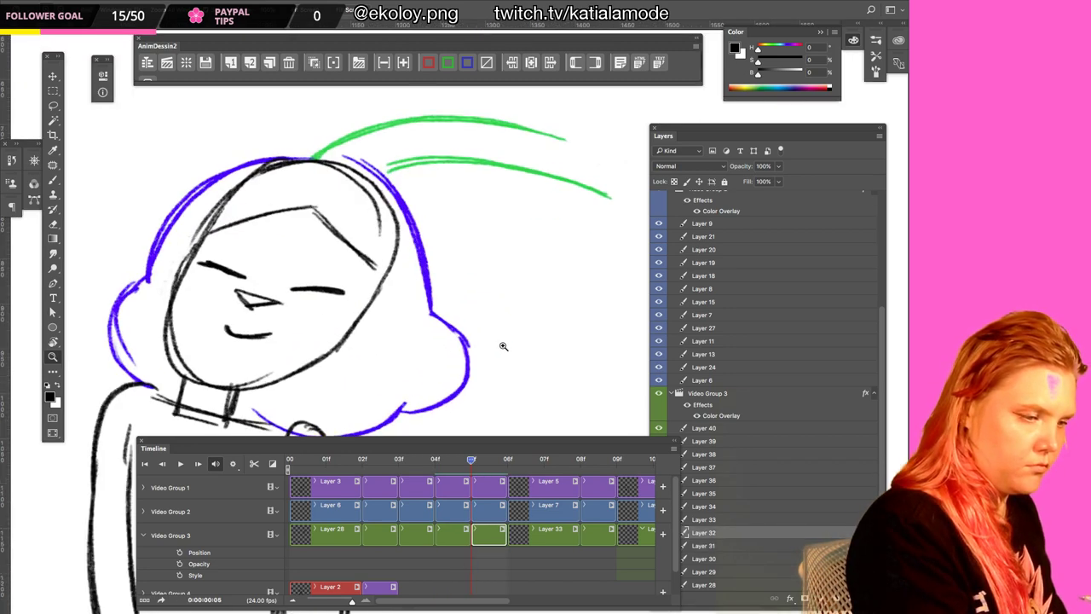
key(h)
drag(457, 459, 435, 459)
drag(508, 294, 480, 381)
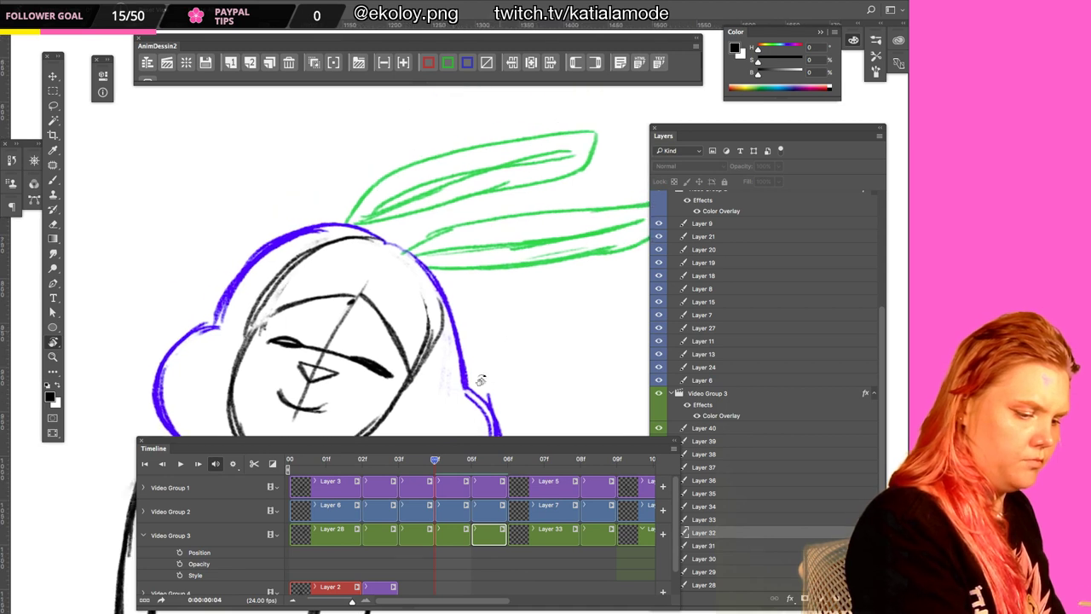
click(464, 460)
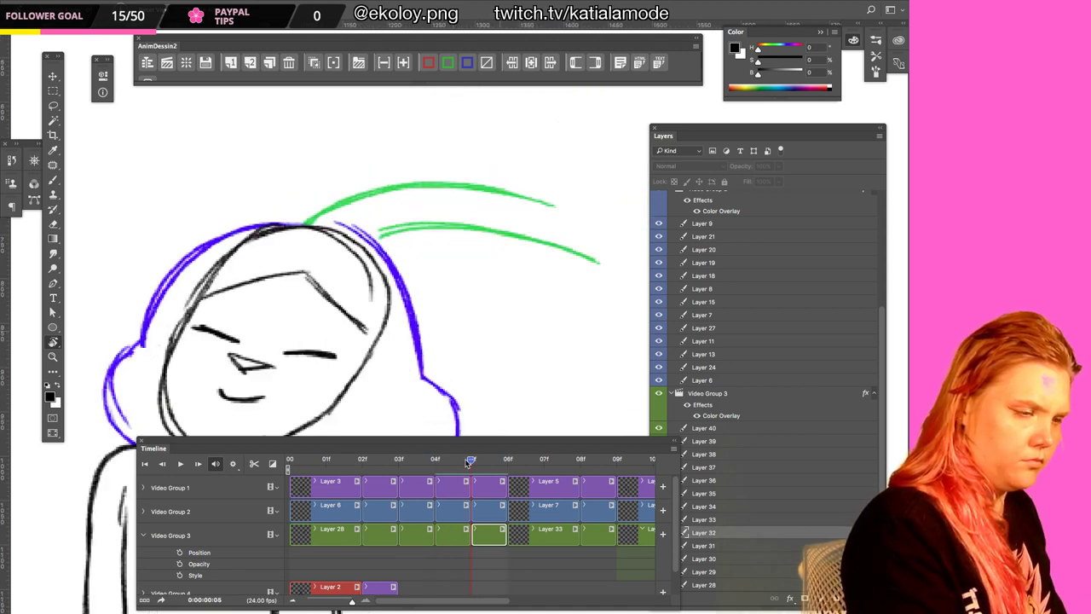
At frame 5, lasso the upper green arc and rotate it slightly upward from its base on the head
key(l)
mouse_move(292, 216)
mouse_down()
mouse_move(384, 213)
mouse_move(375, 190)
mouse_move(413, 176)
mouse_up()
key(ctrl+t)
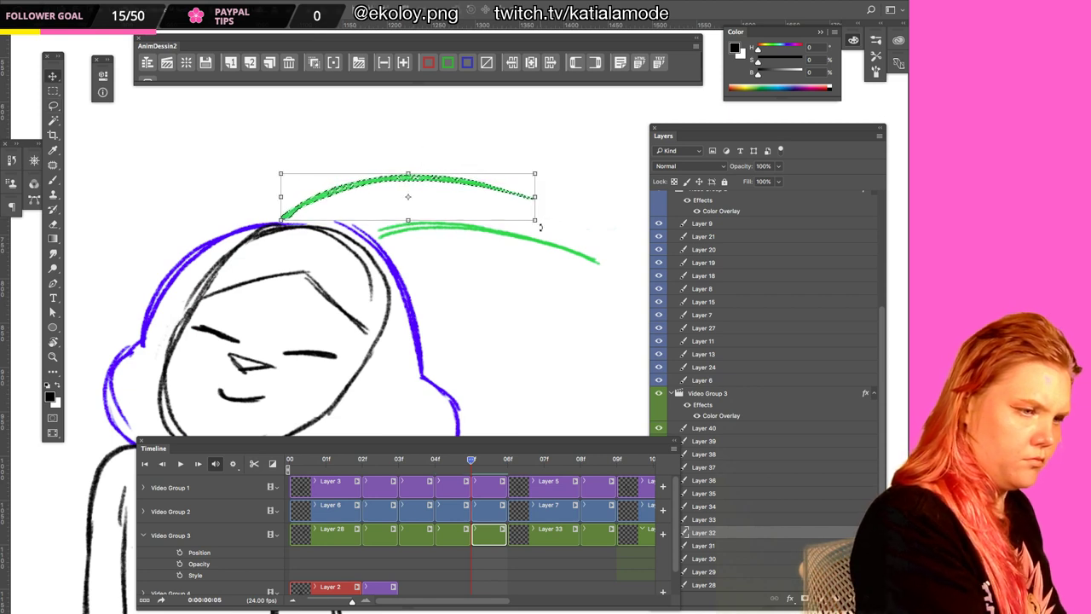
mouse_move(550, 198)
mouse_down()
mouse_move(568, 195)
mouse_move(486, 180)
mouse_move(463, 162)
mouse_up()
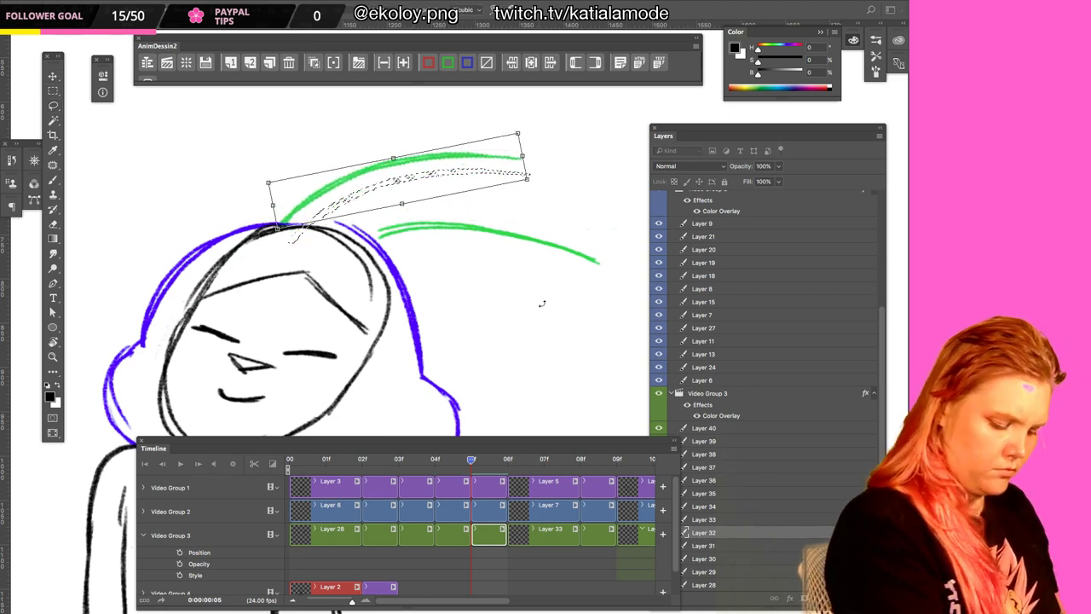
key(Return)
key(ctrl+d)
key(m)
At frame 5, draw curved green ear outlines around both arcs, joined at pointed tips
key(b)
drag(291, 220, 542, 175)
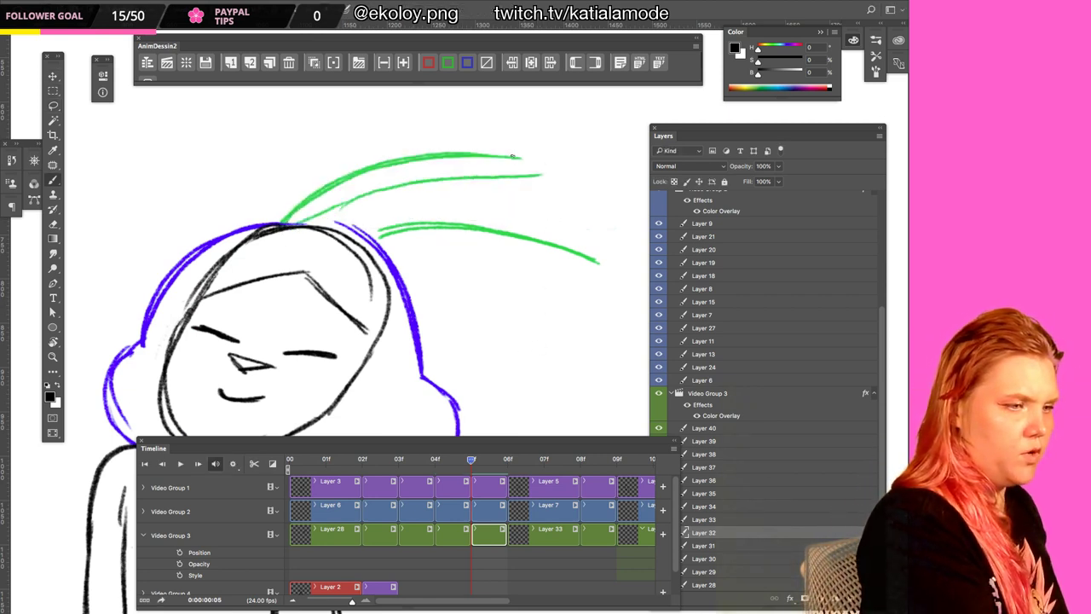
mouse_move(266, 225)
mouse_down()
mouse_move(299, 189)
mouse_move(379, 144)
mouse_move(515, 129)
mouse_up()
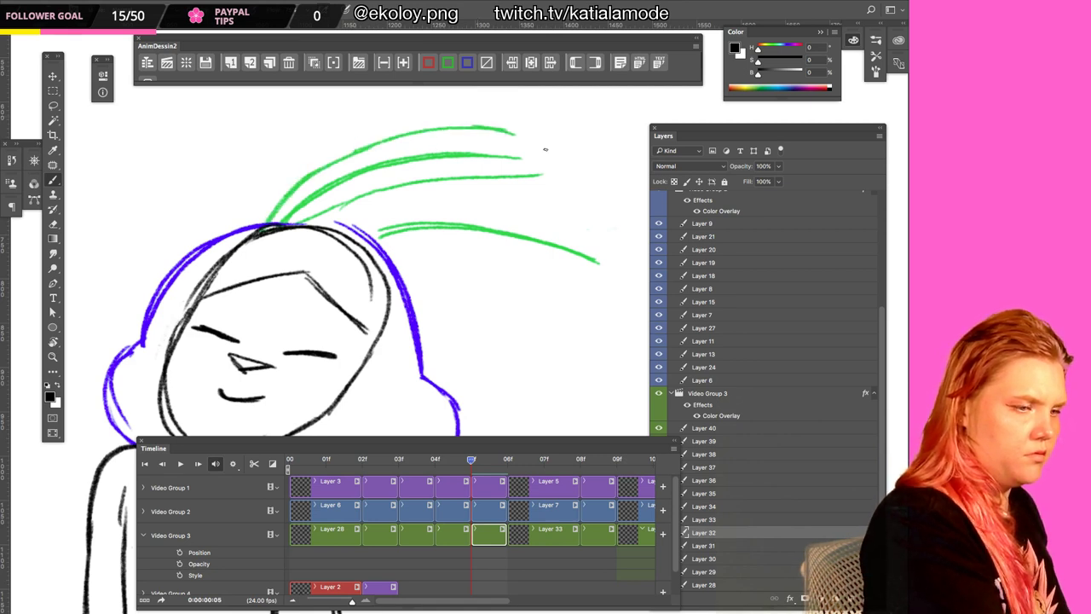
mouse_move(368, 225)
mouse_down()
mouse_move(390, 208)
mouse_move(581, 218)
mouse_move(636, 271)
mouse_up()
mouse_move(377, 241)
mouse_down()
mouse_move(646, 282)
mouse_move(559, 280)
mouse_up()
key(space)
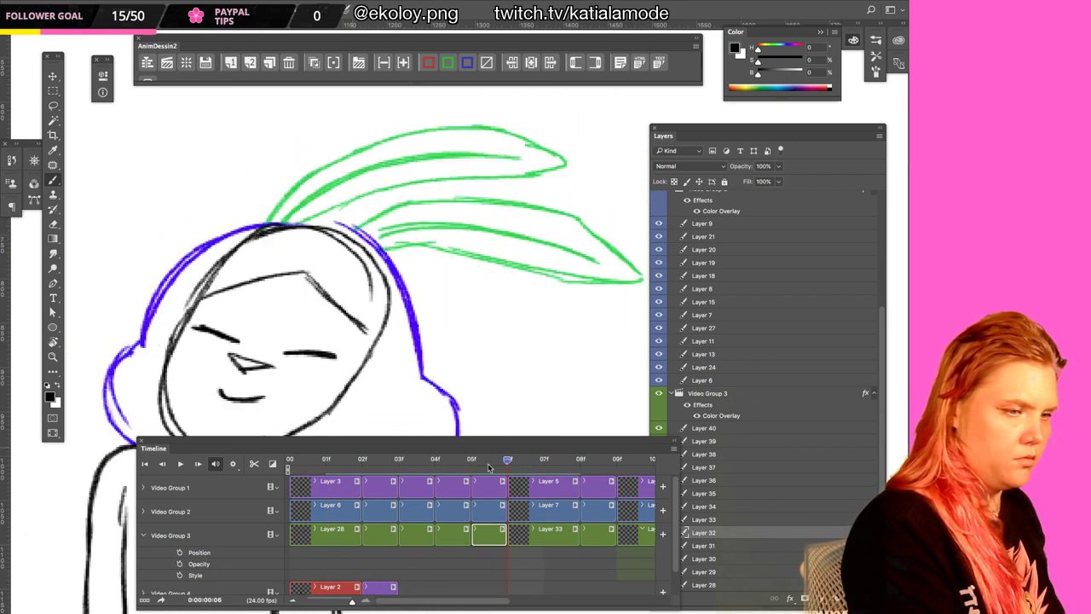
Shorten both ears at frame 5 by erasing their tips and inner-line ends and redrawing the tips closer to the head
key(e)
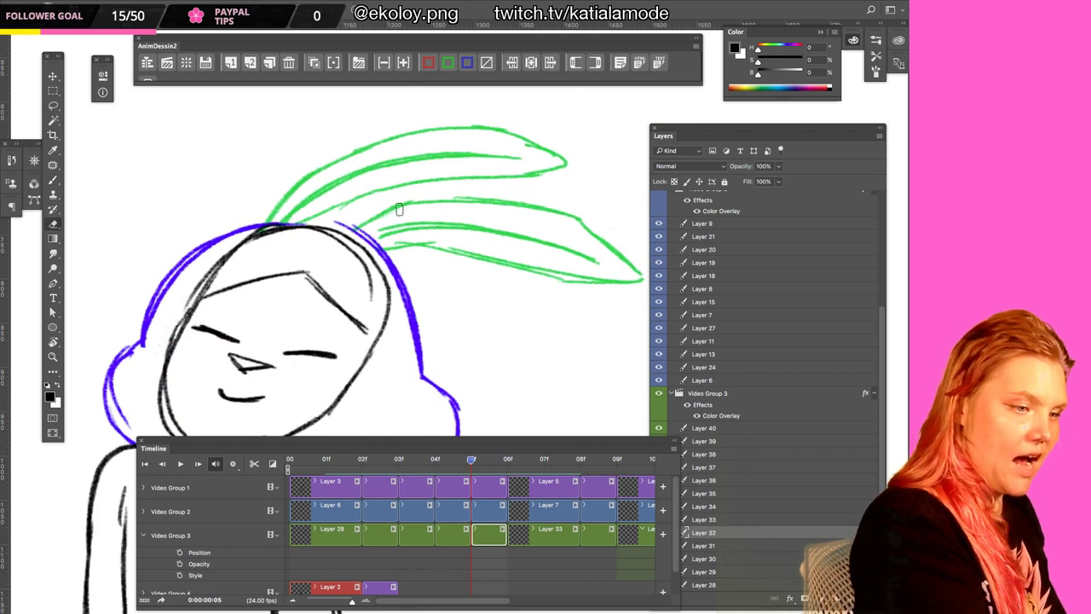
mouse_move(400, 210)
mouse_down()
mouse_move(532, 207)
mouse_move(580, 228)
mouse_move(640, 278)
mouse_up()
drag(550, 243, 611, 258)
key(b)
mouse_move(452, 200)
mouse_down()
mouse_move(560, 216)
mouse_move(617, 255)
mouse_move(590, 243)
mouse_move(612, 260)
mouse_up()
mouse_move(610, 260)
mouse_down()
mouse_move(478, 262)
mouse_move(486, 257)
mouse_move(423, 248)
mouse_up()
key(e)
mouse_move(559, 278)
mouse_down()
mouse_move(613, 285)
mouse_move(537, 271)
mouse_up()
mouse_move(508, 150)
mouse_down()
mouse_move(570, 166)
mouse_move(541, 162)
mouse_move(560, 146)
mouse_move(523, 160)
mouse_up()
key(b)
drag(458, 176, 527, 165)
drag(451, 126, 529, 150)
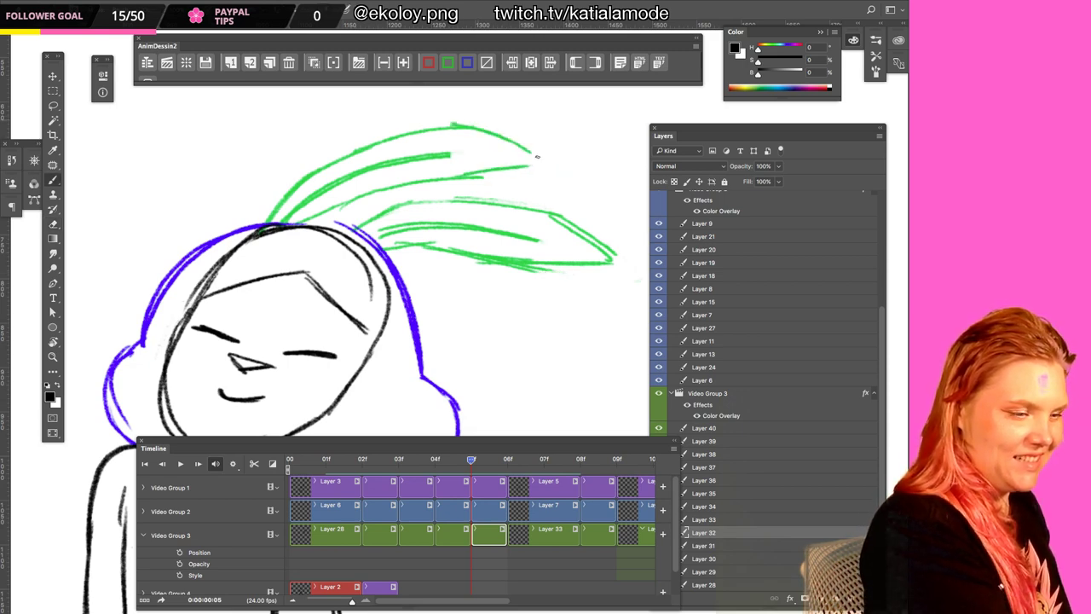
drag(439, 176, 534, 159)
Zoom out, play back the animation and step back through the frames to check the ears' motion
key(z)
alt+click(514, 298)
key(space)
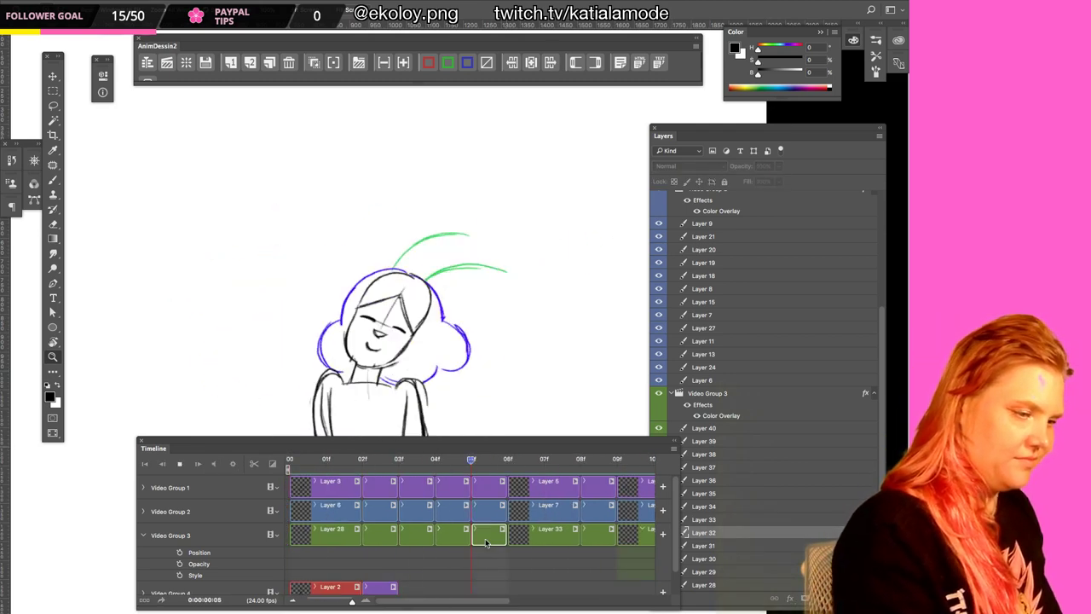
key(space)
mouse_move(454, 461)
mouse_down()
mouse_move(429, 463)
mouse_move(490, 476)
mouse_move(428, 481)
mouse_up()
key(Left)
key(Left)
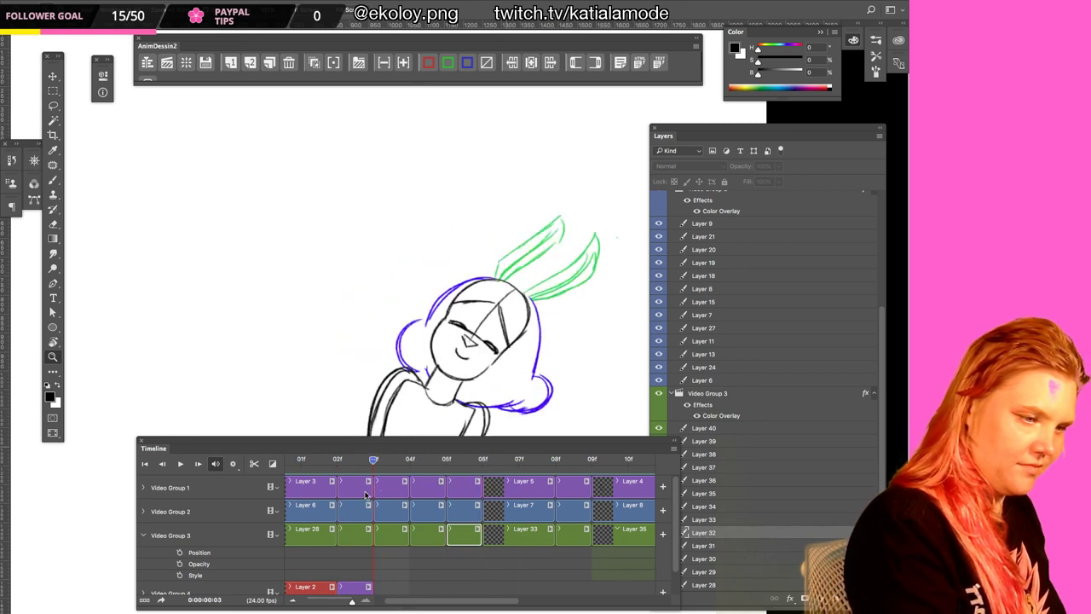
At frame 4, erase and redraw the ears' upper edges, extending the upper ear to a sharper pointed tip
click(427, 533)
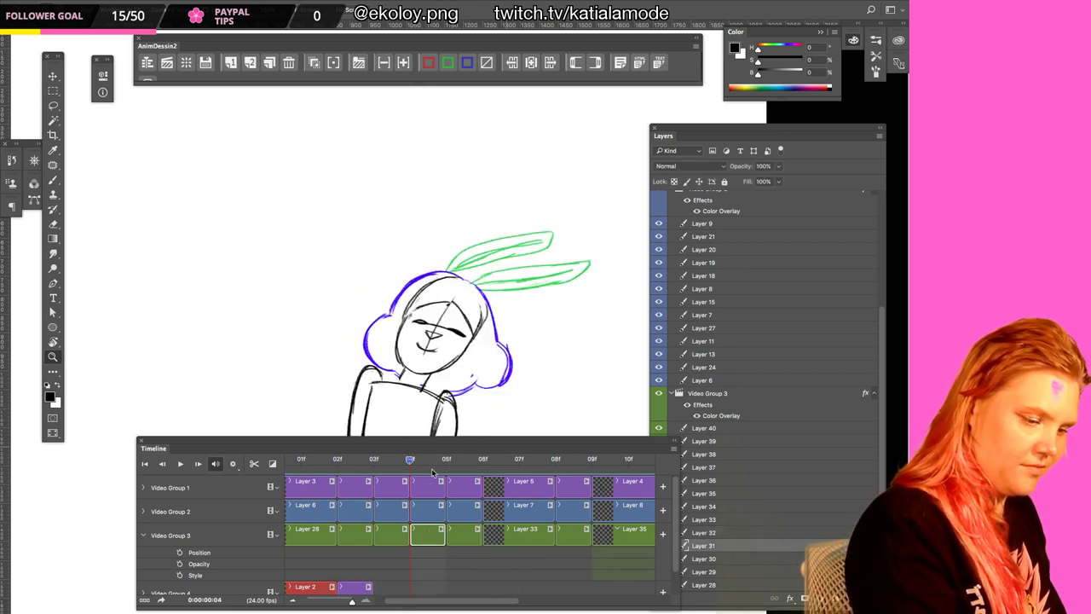
key(e)
key(b)
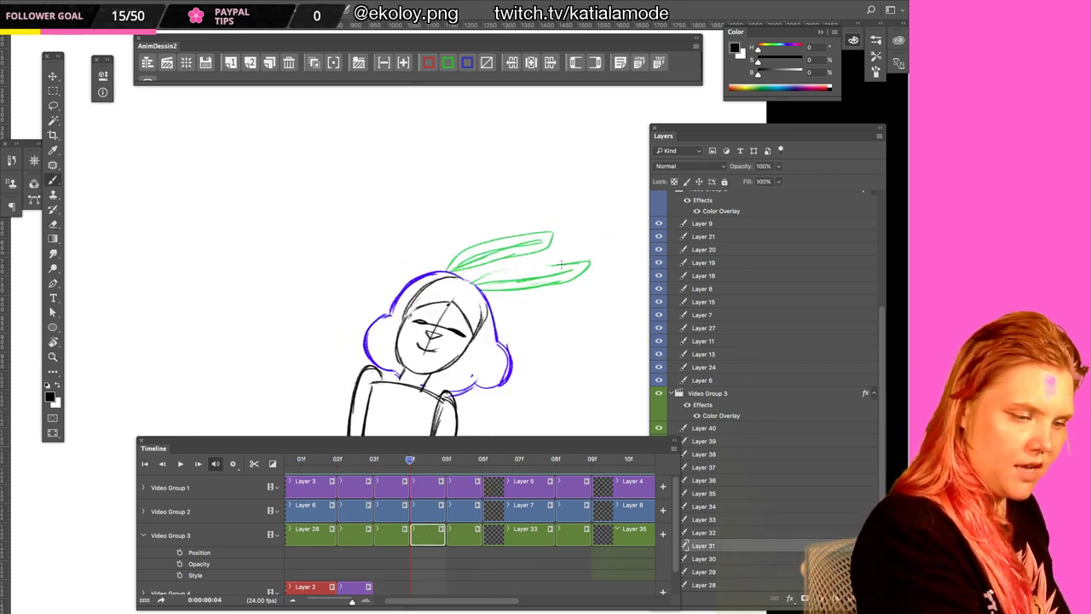
key(e)
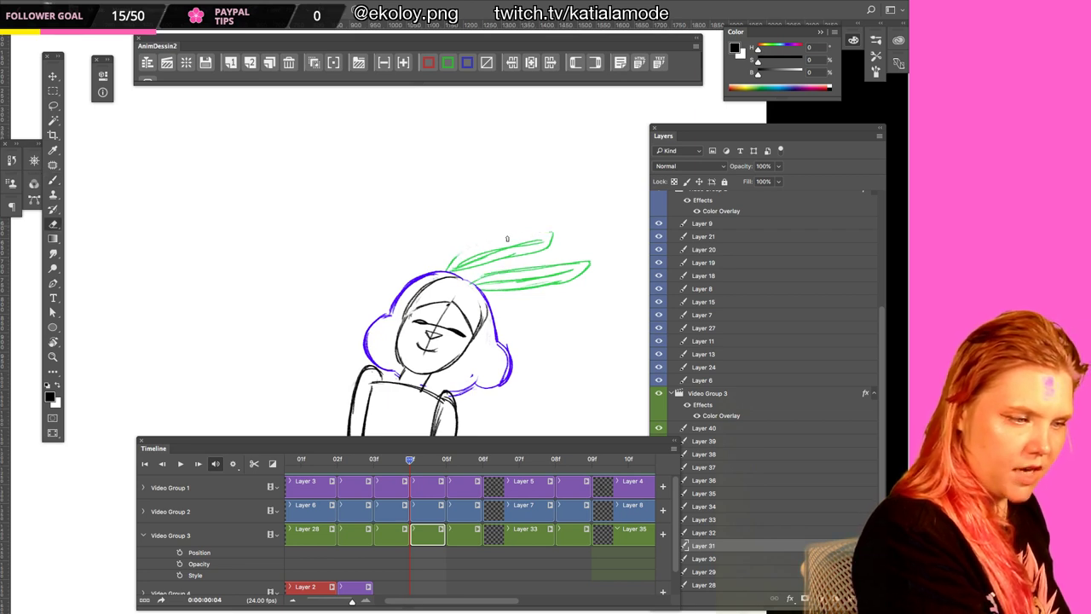
key(b)
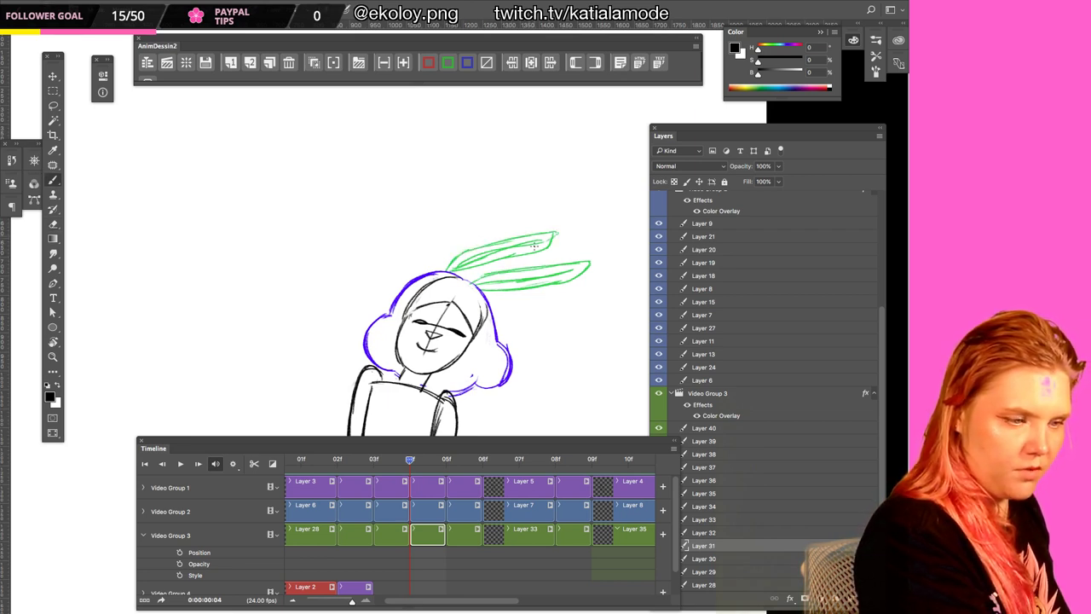
key(e)
mouse_move(559, 239)
mouse_down()
mouse_move(521, 254)
mouse_move(563, 234)
mouse_up()
key(b)
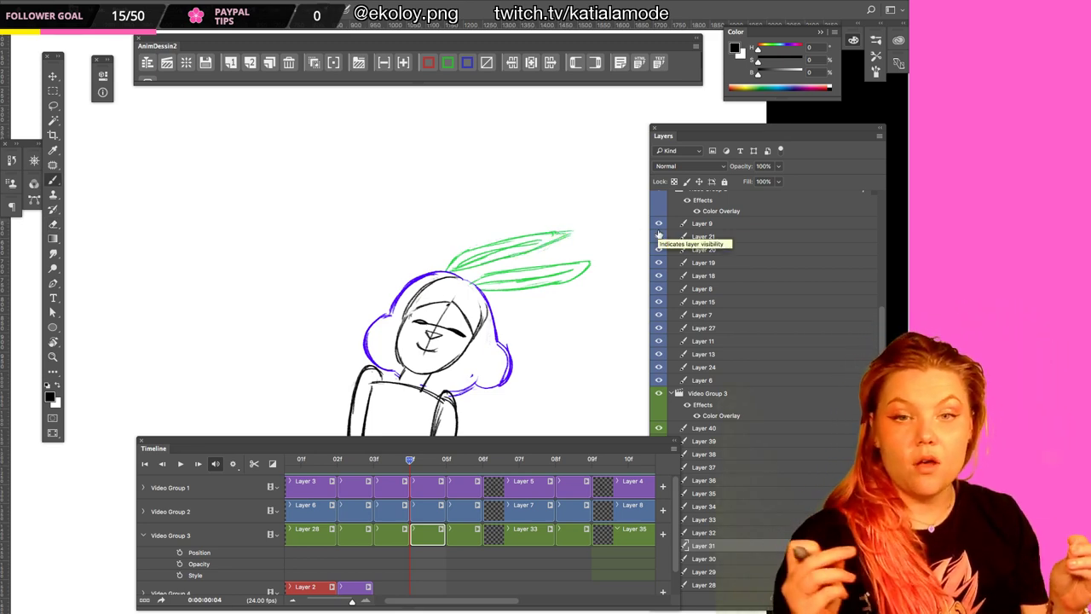
At frame 6, trim the ends of both green arcs in Video Group 3 and draw pointed ear outlines around them
mouse_move(456, 457)
mouse_down()
mouse_move(365, 480)
mouse_move(430, 482)
mouse_up()
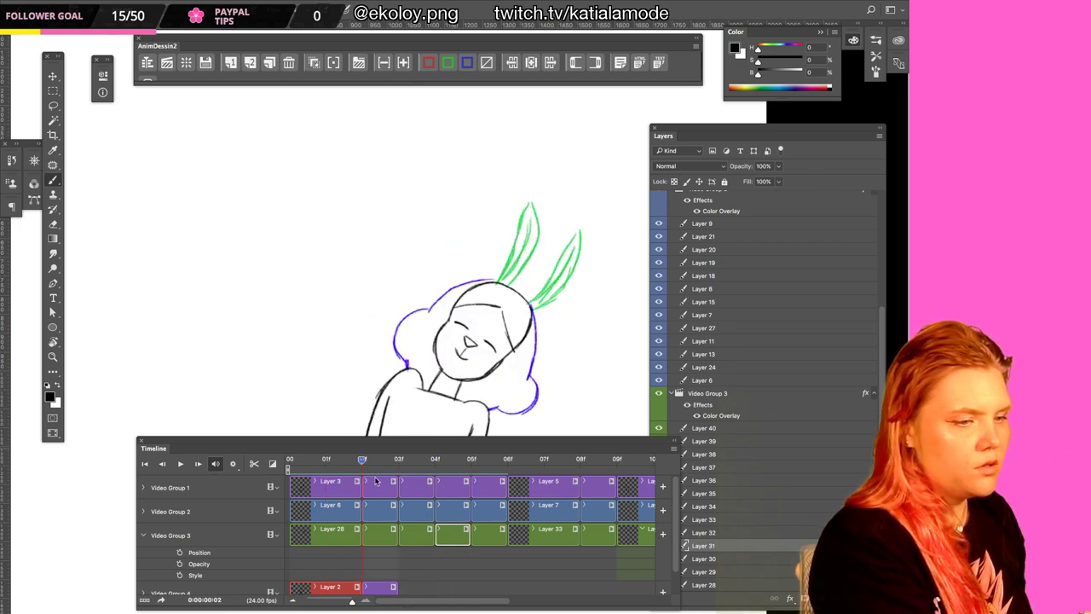
mouse_move(475, 466)
mouse_down()
mouse_move(514, 468)
mouse_move(458, 479)
mouse_move(504, 474)
mouse_move(500, 521)
mouse_move(516, 506)
mouse_move(509, 497)
mouse_up()
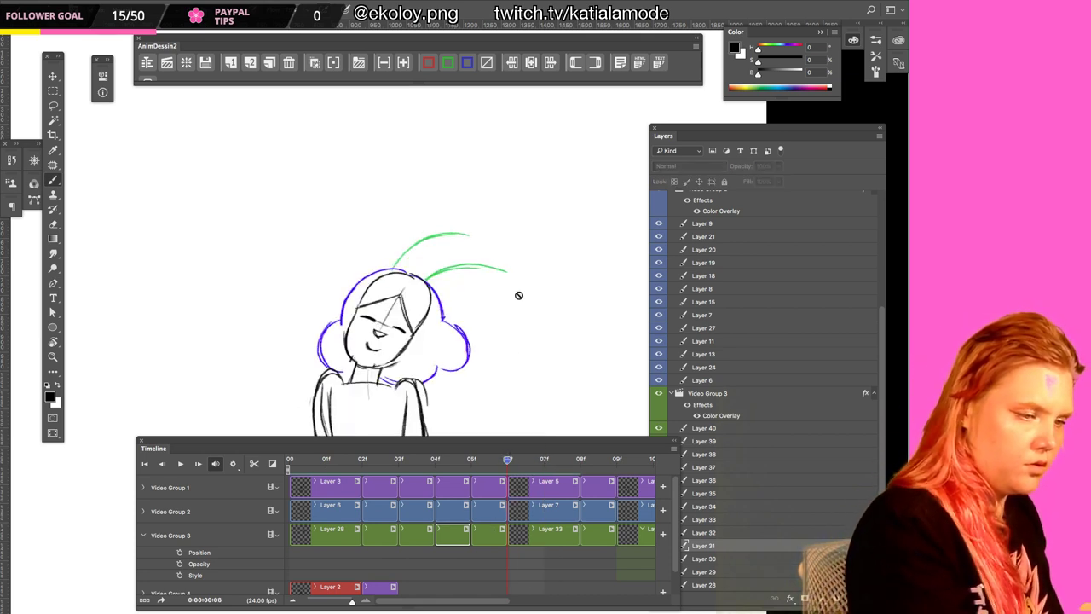
key(e)
click(532, 533)
drag(510, 268, 503, 277)
key(b)
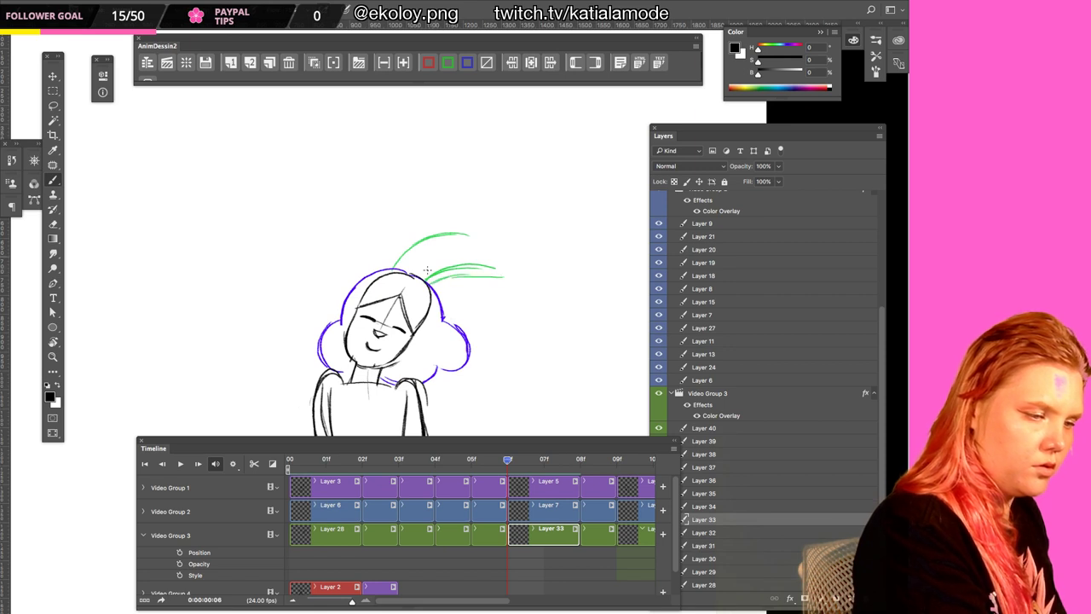
mouse_move(439, 265)
mouse_down()
mouse_move(425, 274)
mouse_move(514, 270)
mouse_up()
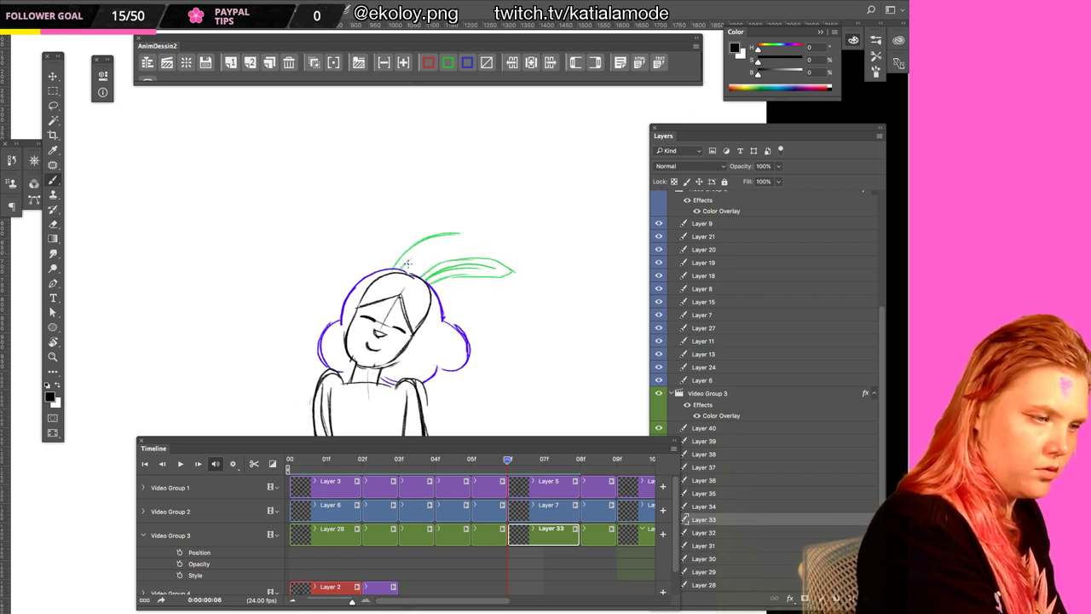
mouse_move(425, 247)
mouse_down()
mouse_move(477, 236)
mouse_move(429, 225)
mouse_up()
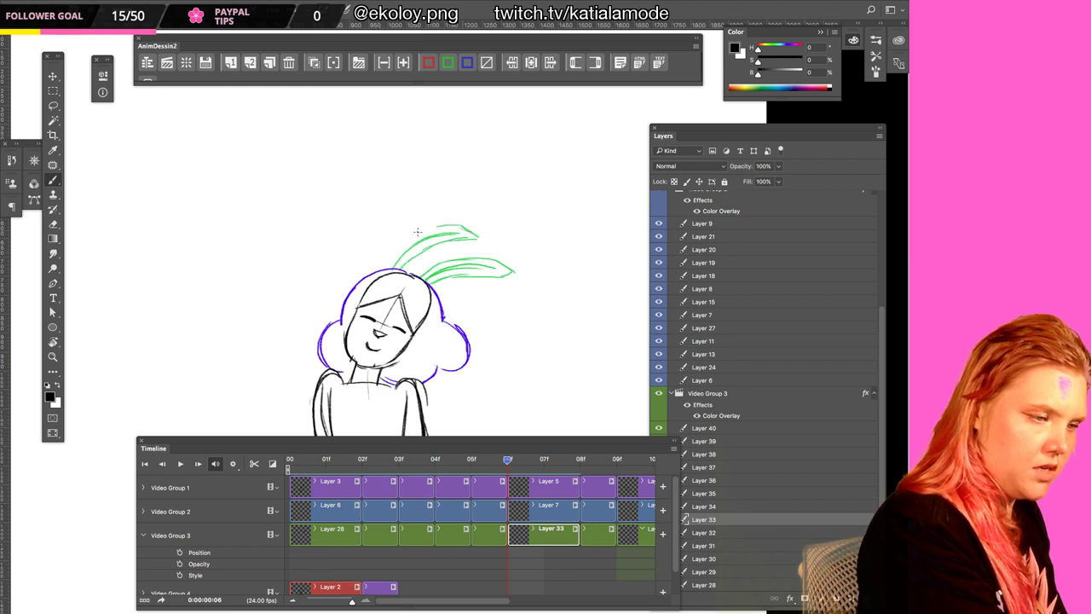
mouse_move(394, 257)
mouse_down()
mouse_move(415, 229)
mouse_move(388, 270)
mouse_up()
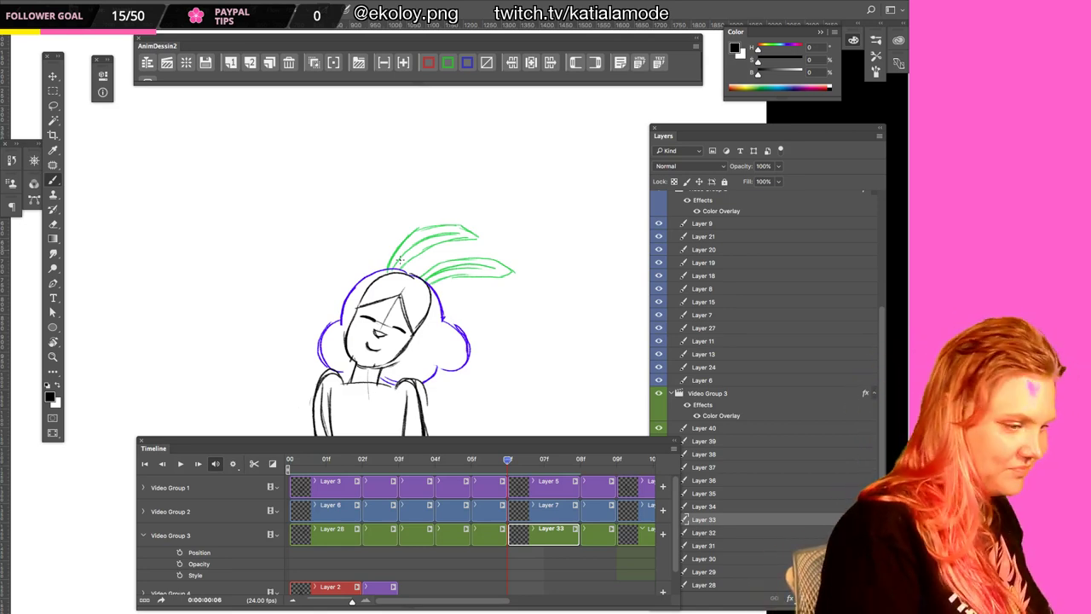
At frame 8, shorten both green arcs, draw tapered ear outlines around them, and clean up the left ear's outer edge
click(581, 459)
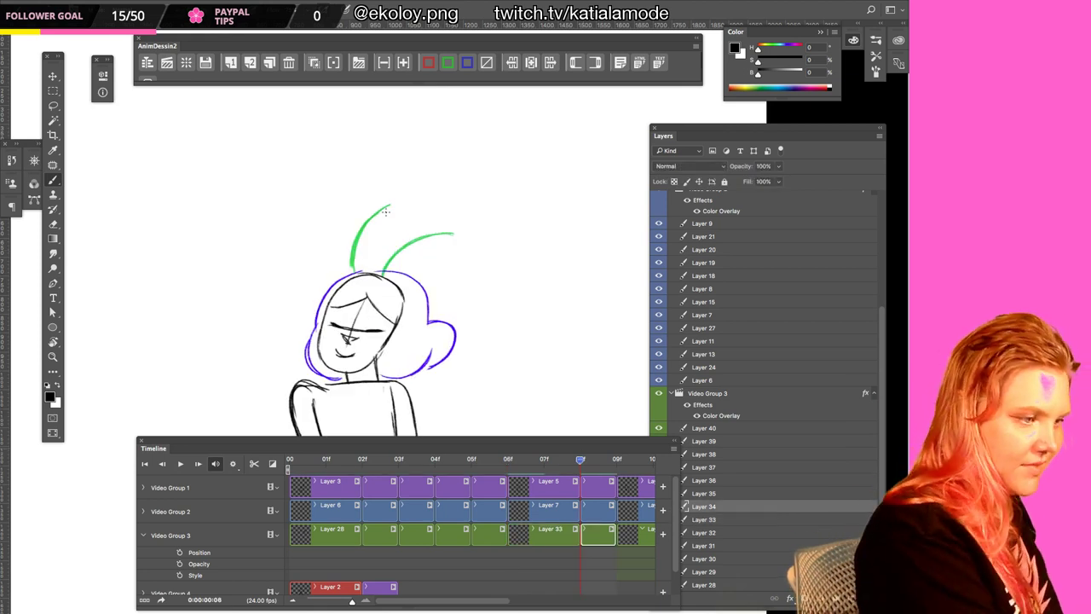
key(e)
key(b)
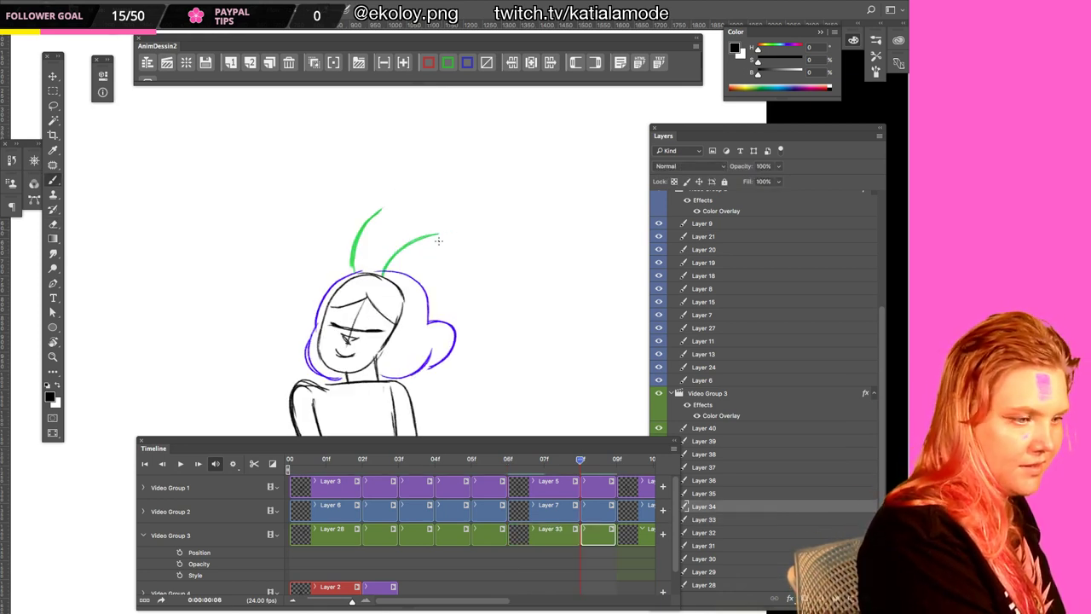
mouse_move(388, 271)
mouse_down()
mouse_move(465, 224)
mouse_move(418, 231)
mouse_move(428, 228)
mouse_move(377, 271)
mouse_up()
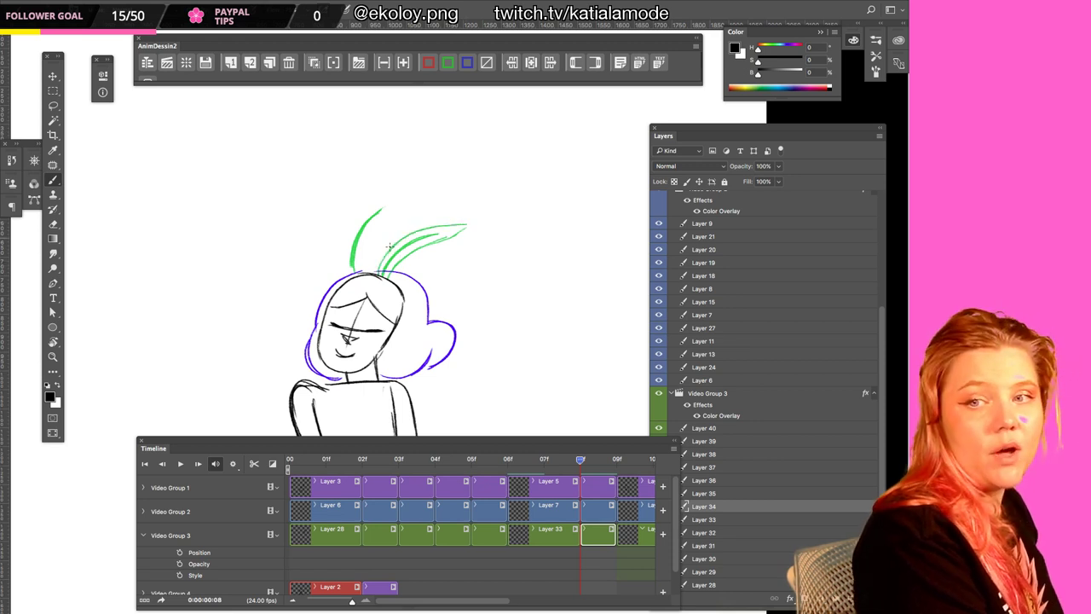
mouse_move(401, 195)
mouse_down()
mouse_move(361, 257)
mouse_move(366, 243)
mouse_move(348, 248)
mouse_move(360, 222)
mouse_move(405, 189)
mouse_up()
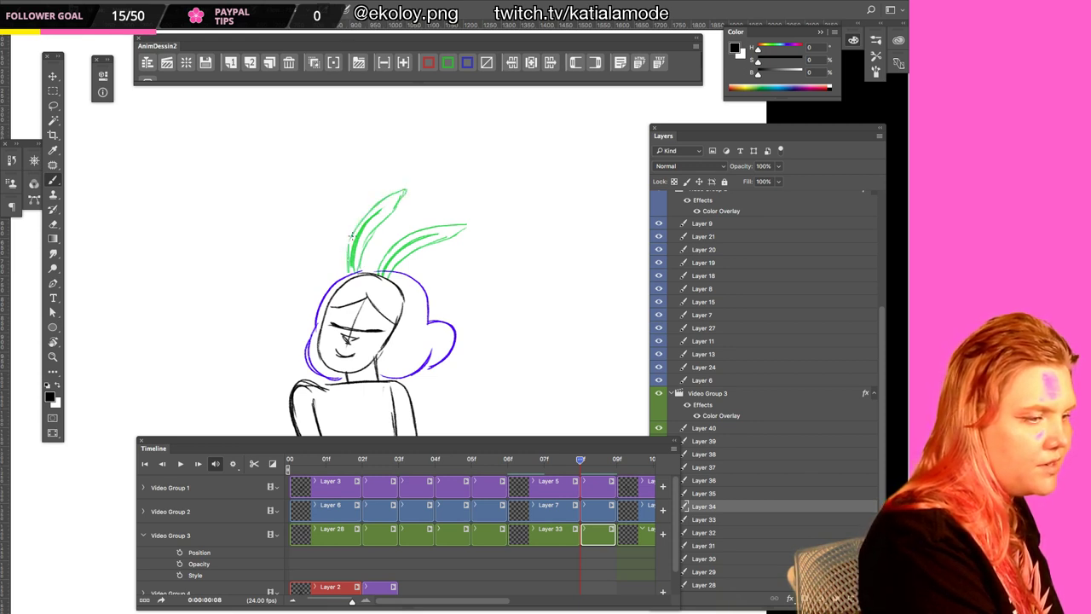
key(e)
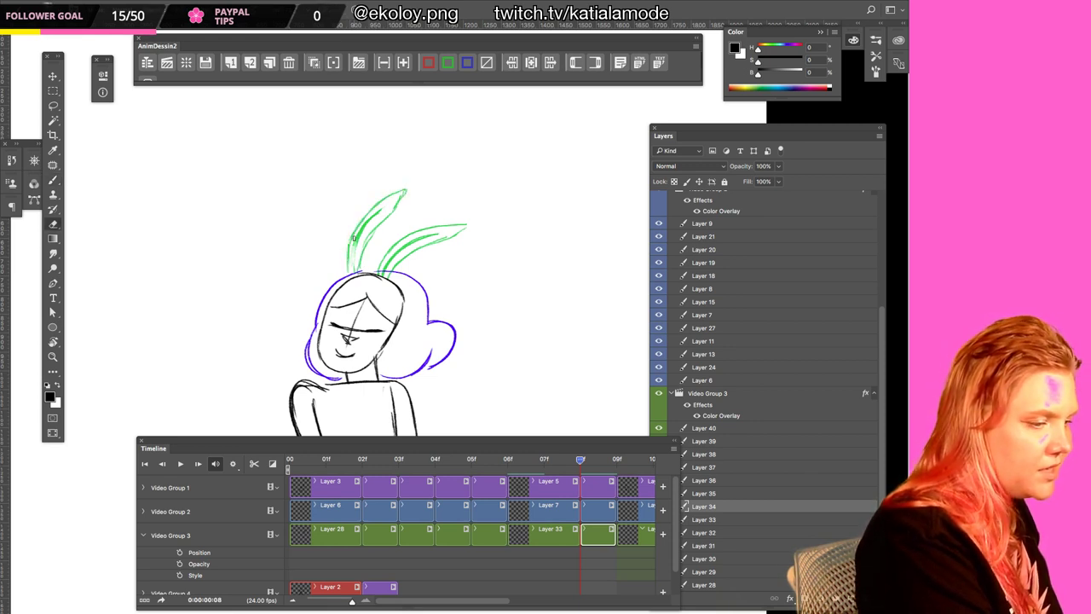
key(b)
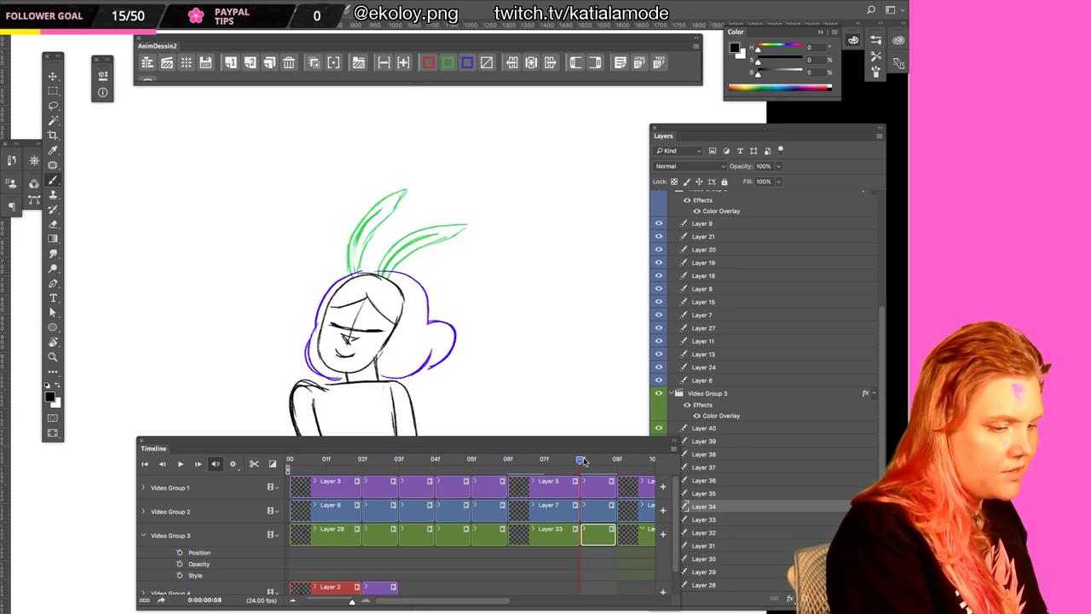
At frame 8, erase the left ear's upper part and inner edge and redraw it with a lower tip bending to the right
mouse_move(585, 461)
mouse_down()
mouse_move(553, 463)
mouse_move(578, 462)
mouse_up()
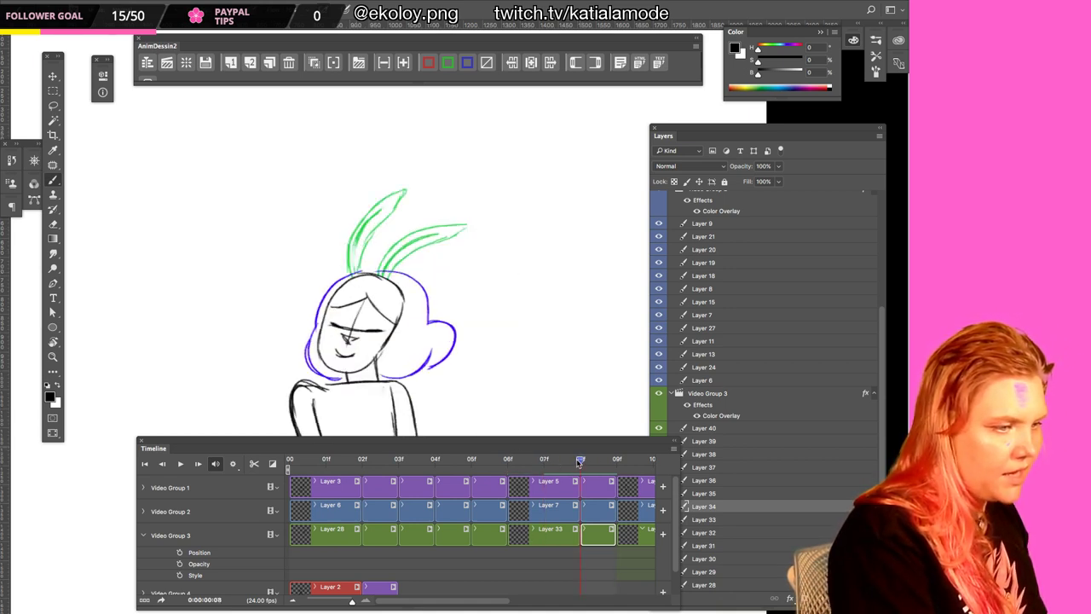
key(e)
mouse_move(363, 260)
mouse_down()
mouse_move(379, 209)
mouse_move(354, 255)
mouse_move(376, 206)
mouse_up()
key(b)
mouse_move(354, 268)
mouse_down()
mouse_move(392, 212)
mouse_move(359, 271)
mouse_move(393, 222)
mouse_move(375, 233)
mouse_move(403, 216)
mouse_move(390, 207)
mouse_move(416, 214)
mouse_move(391, 208)
mouse_move(357, 228)
mouse_move(395, 204)
mouse_move(367, 254)
mouse_up()
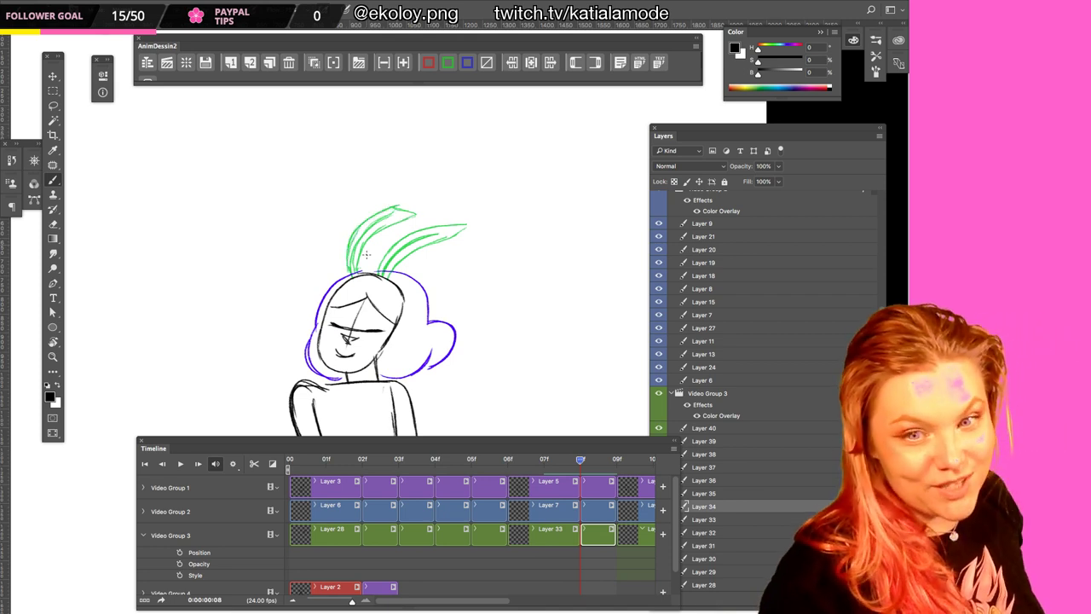
At frame 9, shorten both green arcs and draw curved ear outlines around them with tips pointing up to the right
click(610, 464)
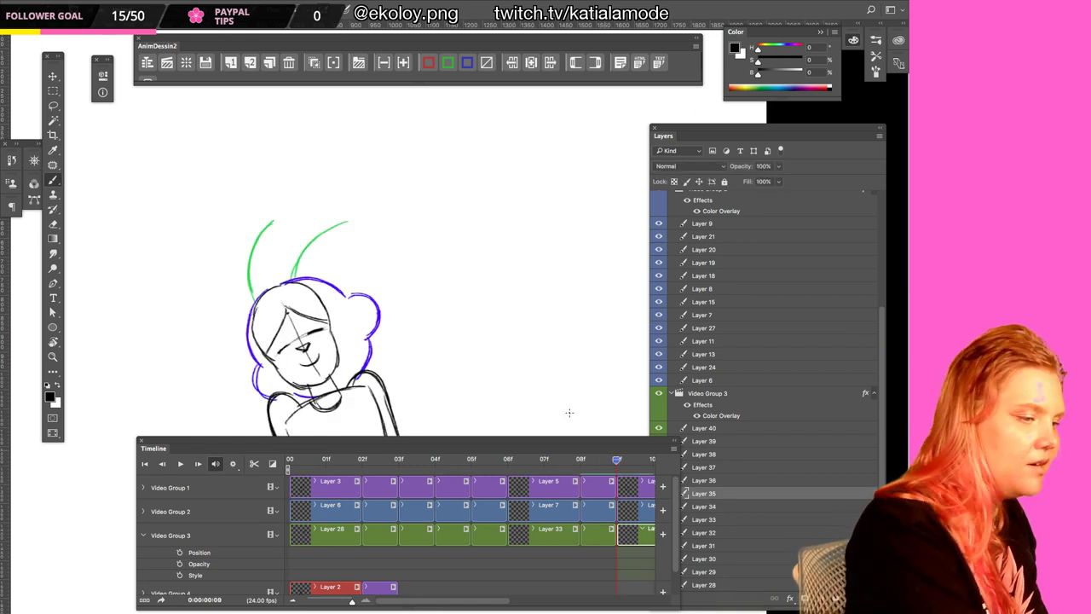
key(e)
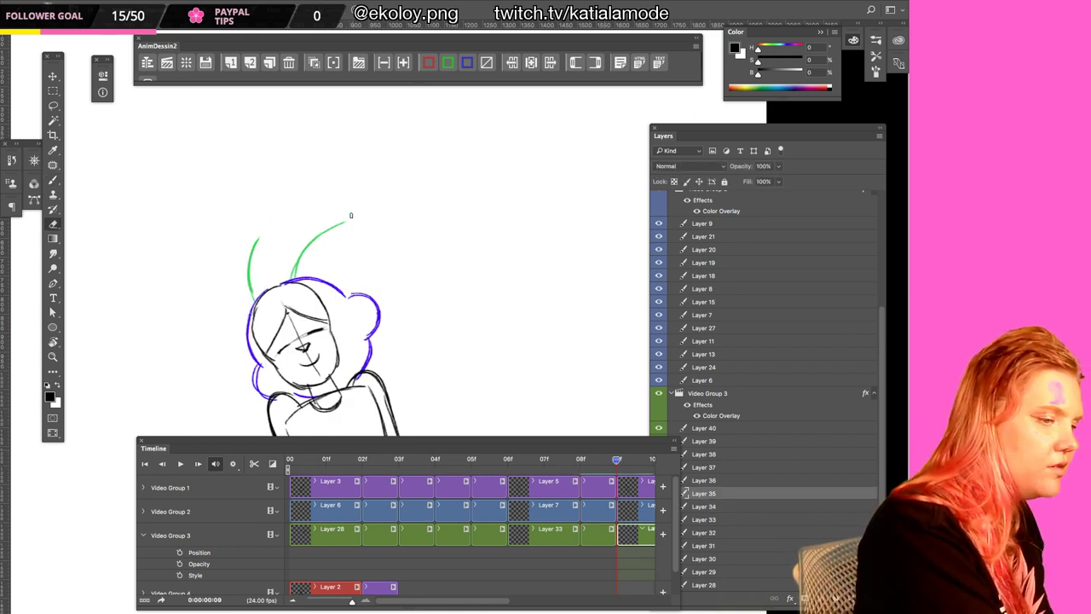
key(b)
drag(296, 277, 332, 237)
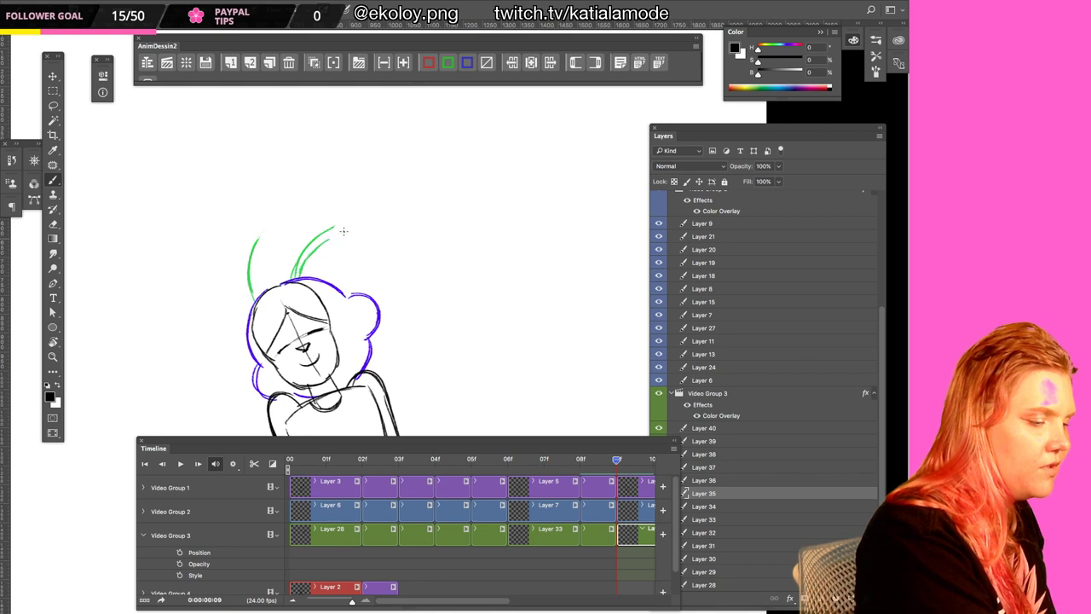
mouse_move(293, 278)
mouse_down()
mouse_move(312, 236)
mouse_move(259, 280)
mouse_move(256, 296)
mouse_up()
drag(282, 219, 248, 242)
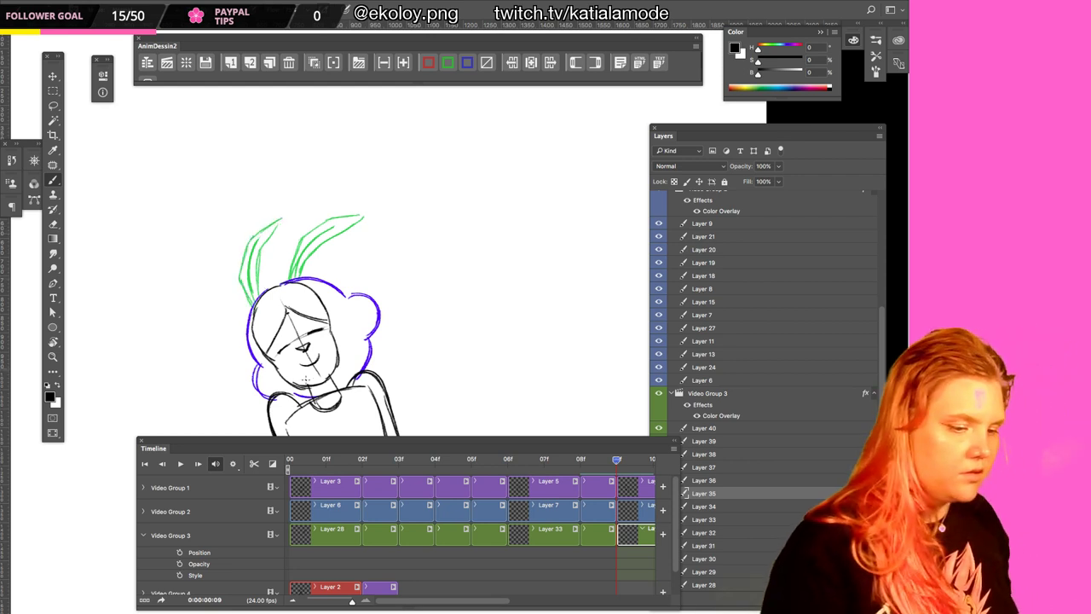
At frame 11, draw a pointed ear outline around the left green arc, joining its edges at the tip and the head
scroll(467, 484, right, 5)
scroll(467, 484, right, 1)
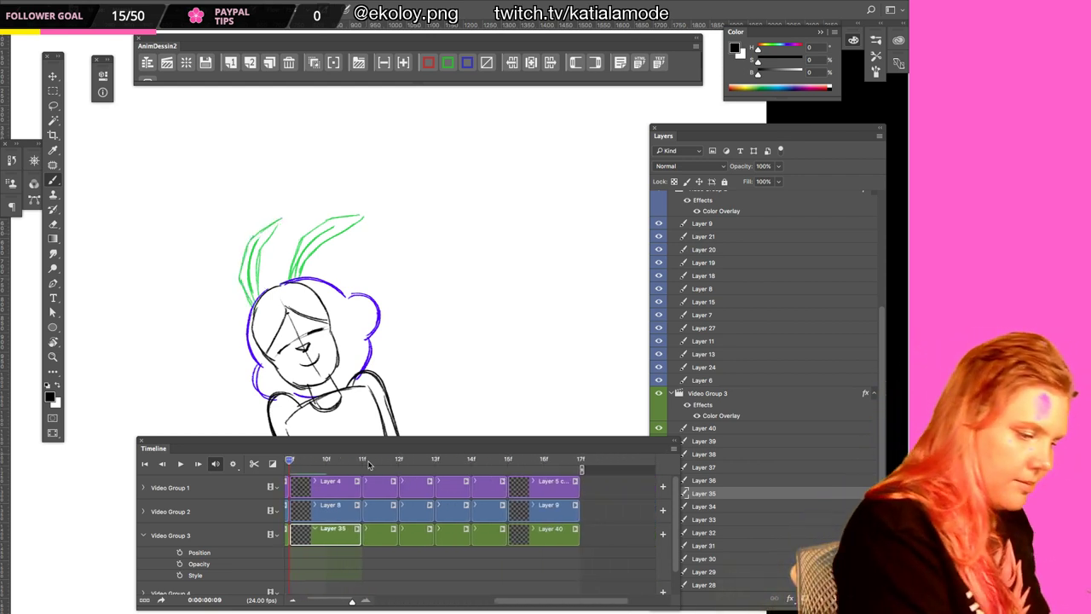
click(370, 465)
mouse_move(205, 218)
mouse_down()
mouse_move(208, 261)
mouse_move(248, 298)
mouse_up()
key(e)
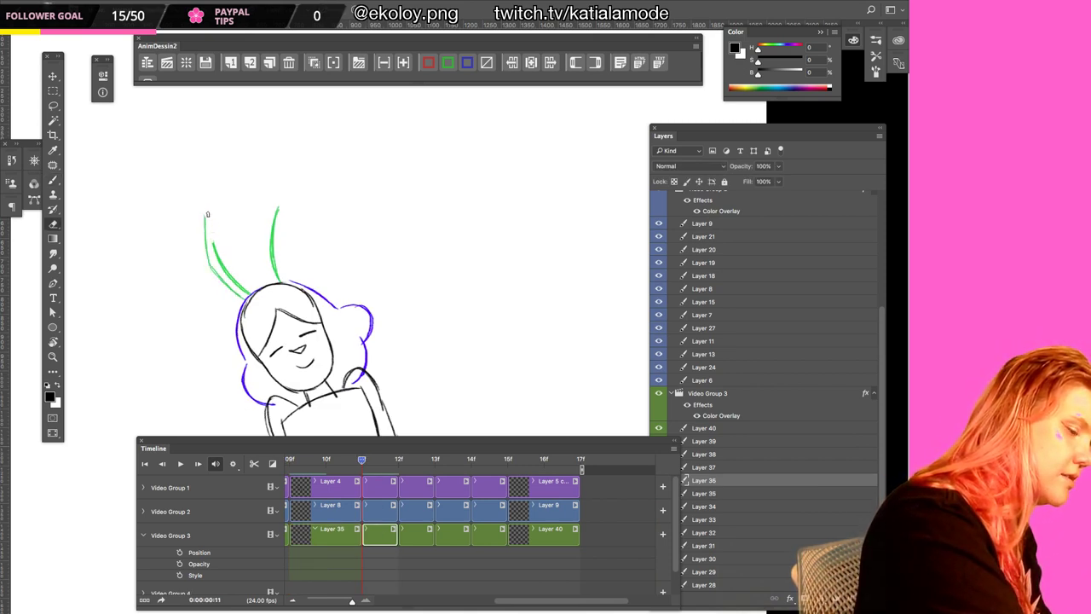
key(b)
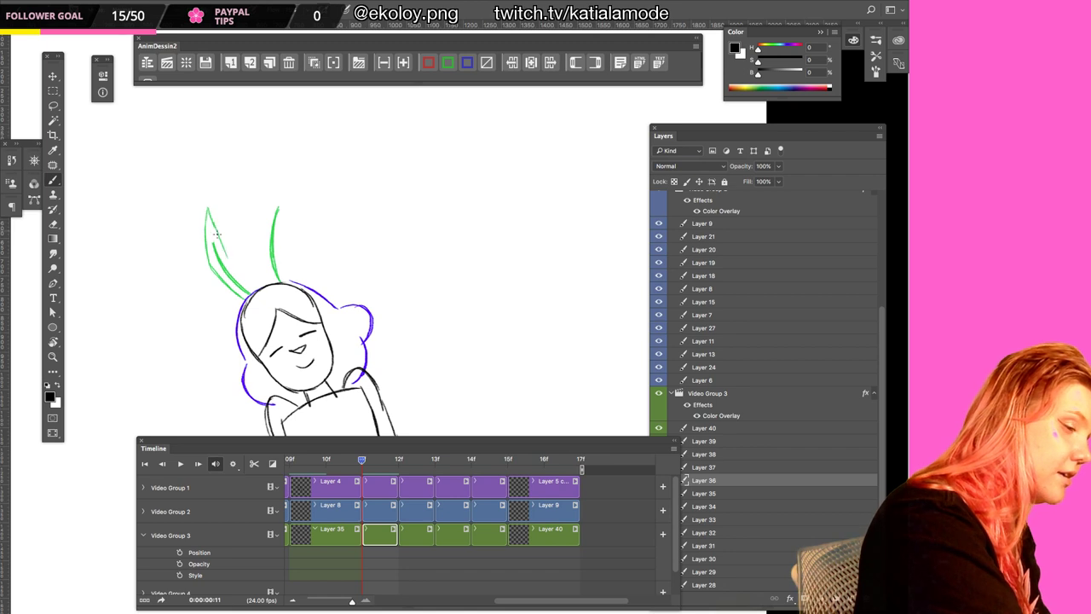
mouse_move(217, 232)
mouse_down()
mouse_move(255, 295)
mouse_move(243, 298)
mouse_move(254, 300)
mouse_up()
key(e)
key(b)
At frame 11, shorten the right green arc and draw a tall upright ear outline around it, cleaning up its tip
key(e)
key(b)
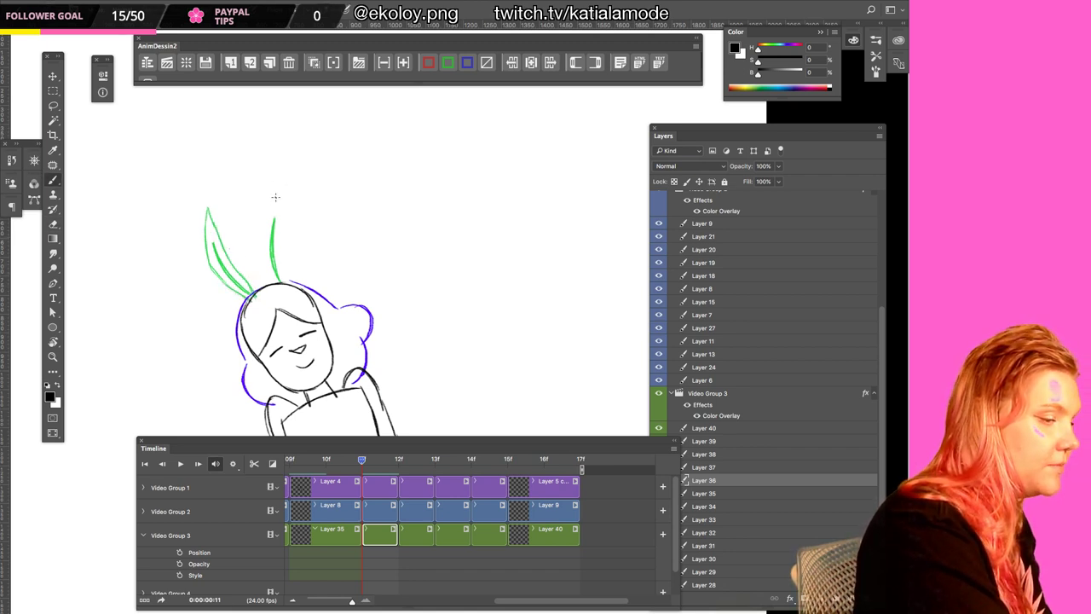
mouse_move(268, 210)
mouse_down()
mouse_move(265, 259)
mouse_move(275, 283)
mouse_up()
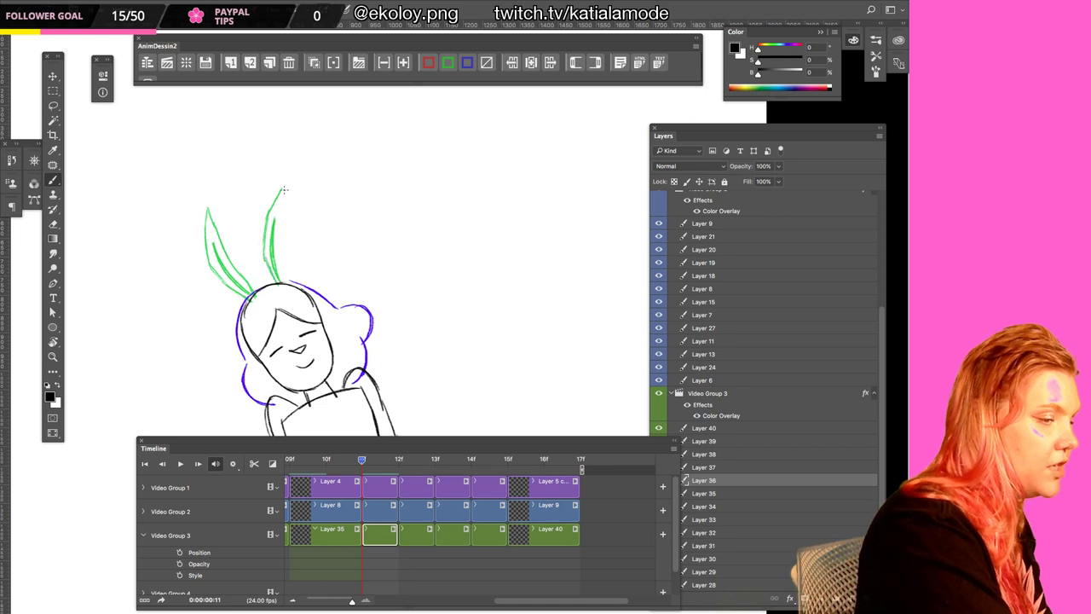
drag(284, 184, 284, 277)
key(e)
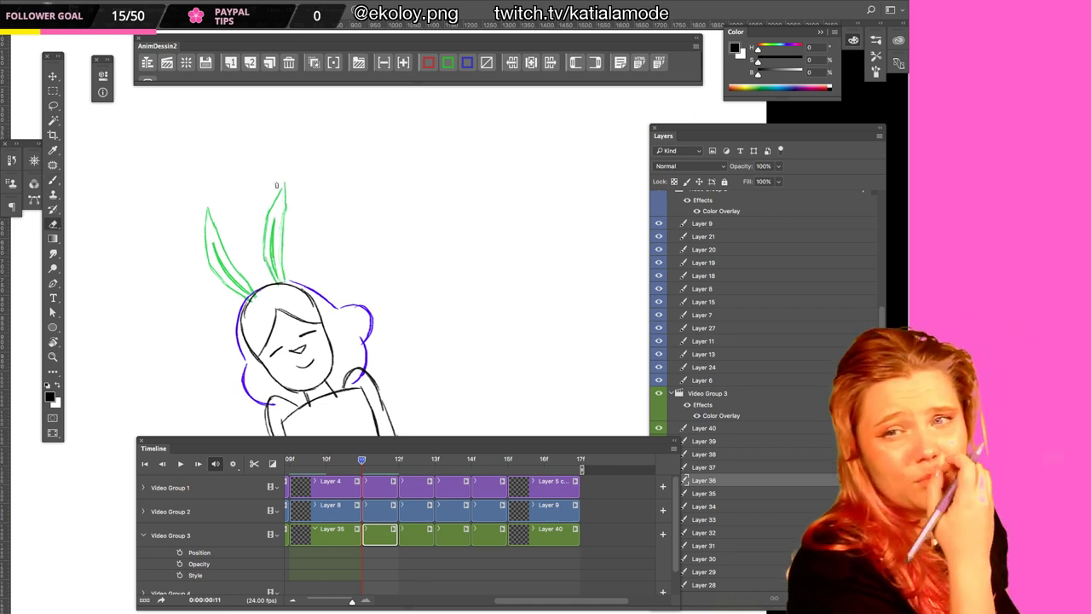
key(b)
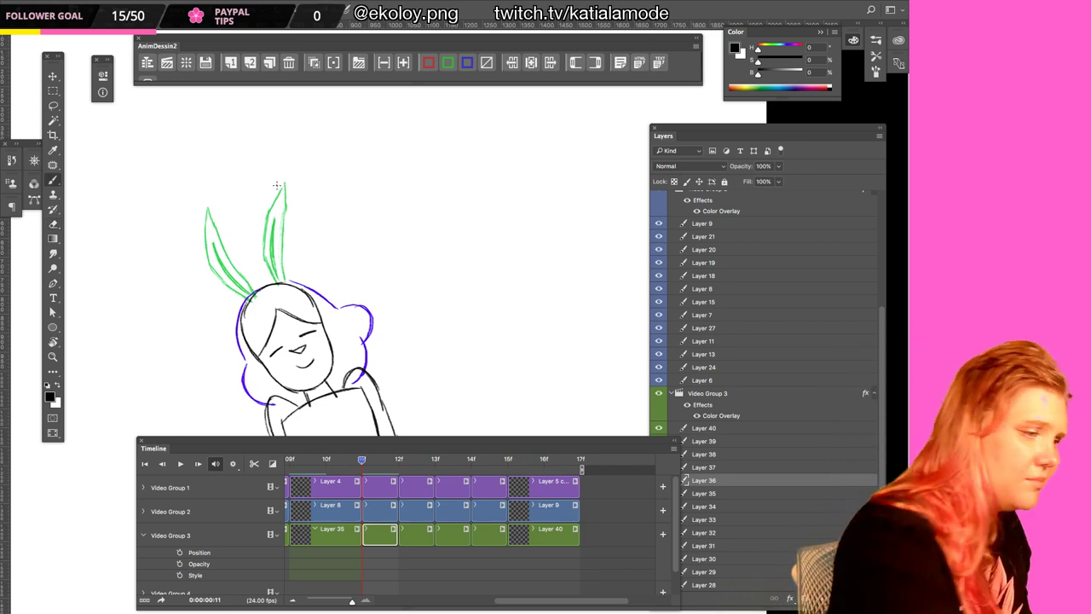
Turn the canvas upside down at frame 12 and build both rabbit ears into full leaf-shaped outlines with inner lines on Layer 37
click(403, 462)
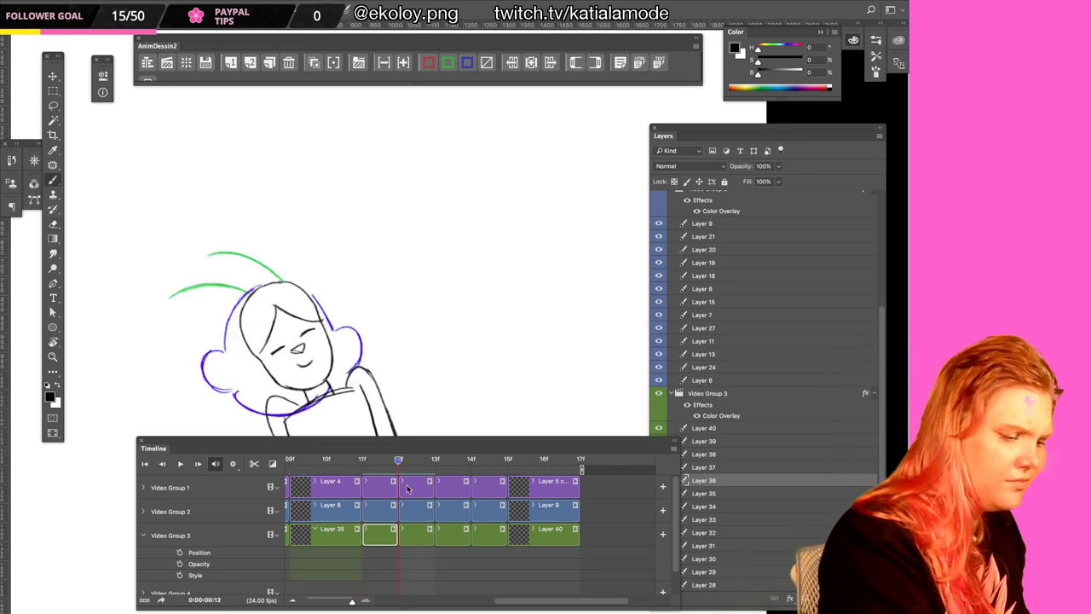
click(410, 532)
key(r)
drag(303, 390, 478, 361)
drag(482, 349, 393, 128)
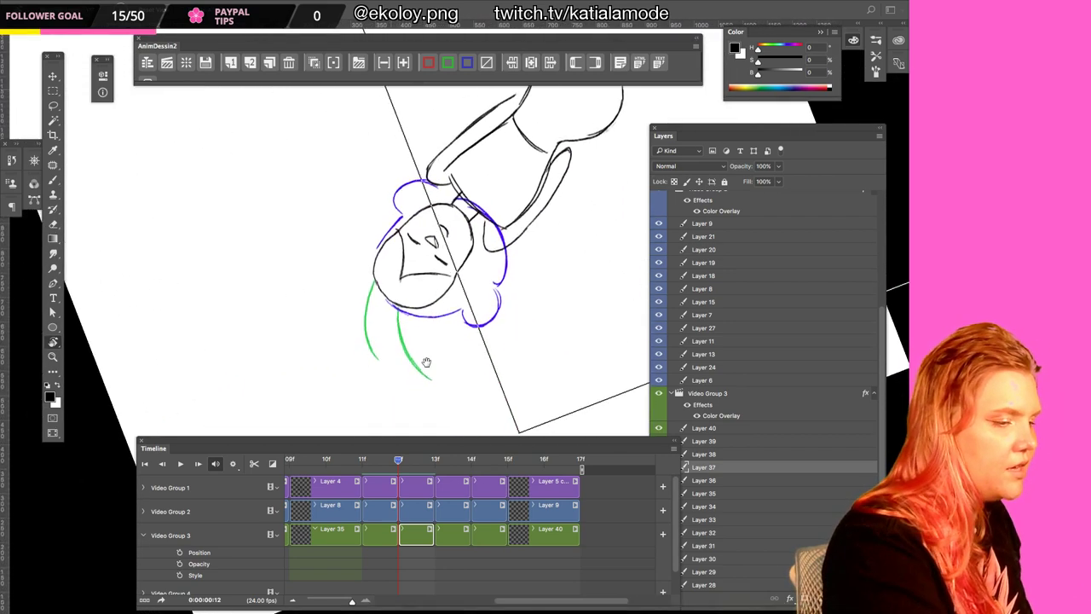
drag(426, 364, 429, 331)
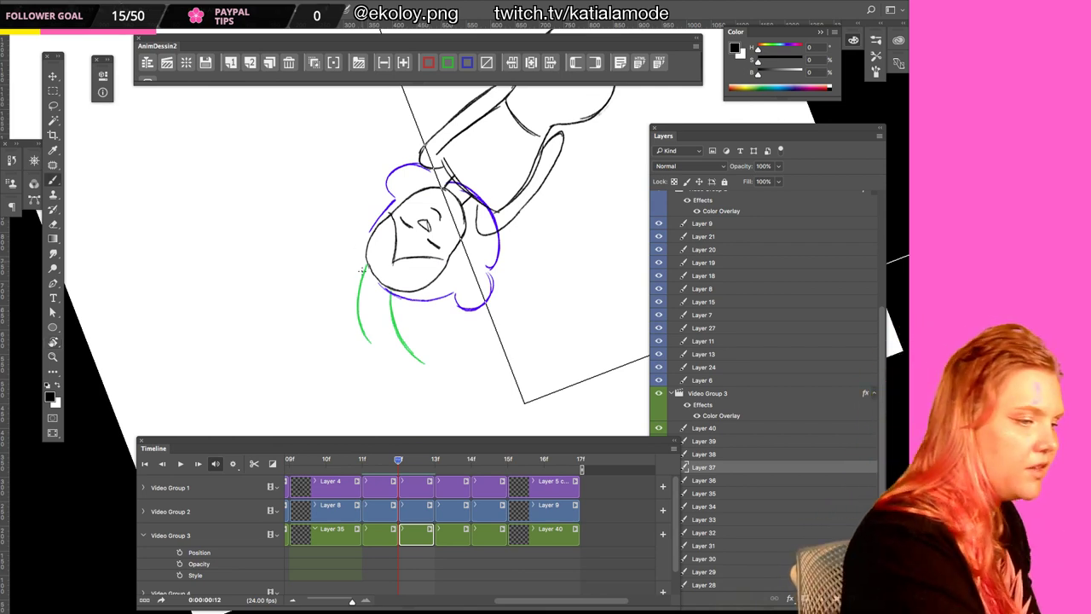
key(e)
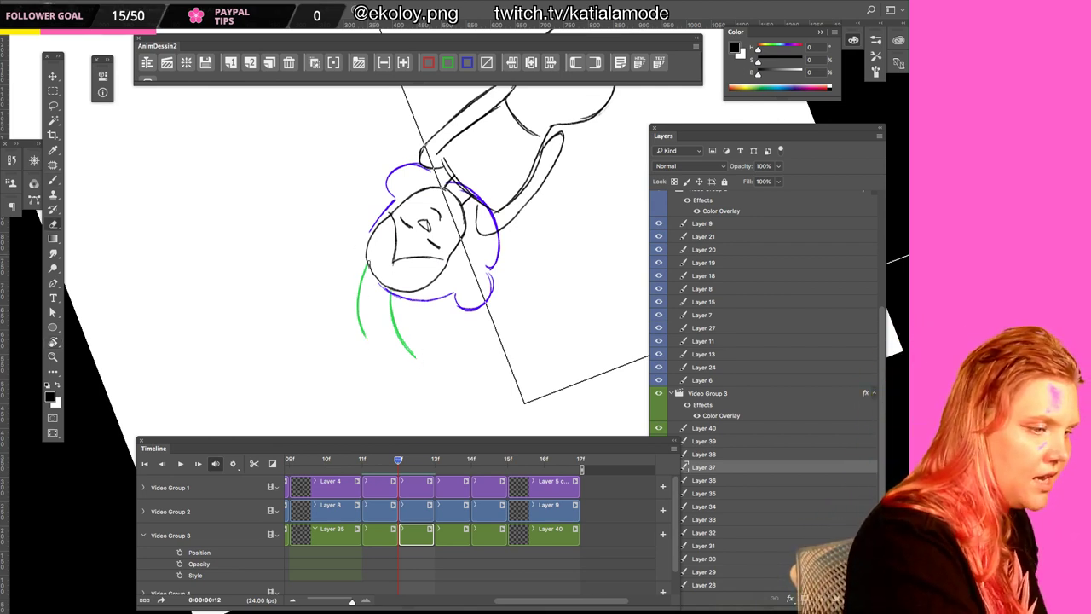
key(b)
mouse_move(364, 260)
mouse_down()
mouse_move(352, 289)
mouse_move(356, 336)
mouse_move(373, 349)
mouse_up()
drag(365, 300, 375, 352)
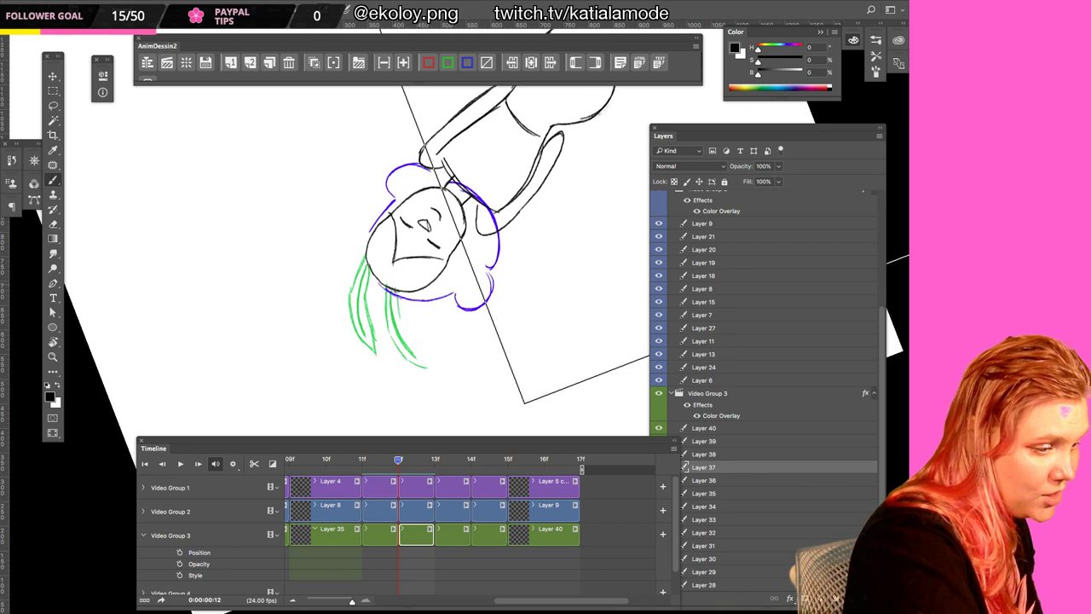
drag(392, 290, 422, 355)
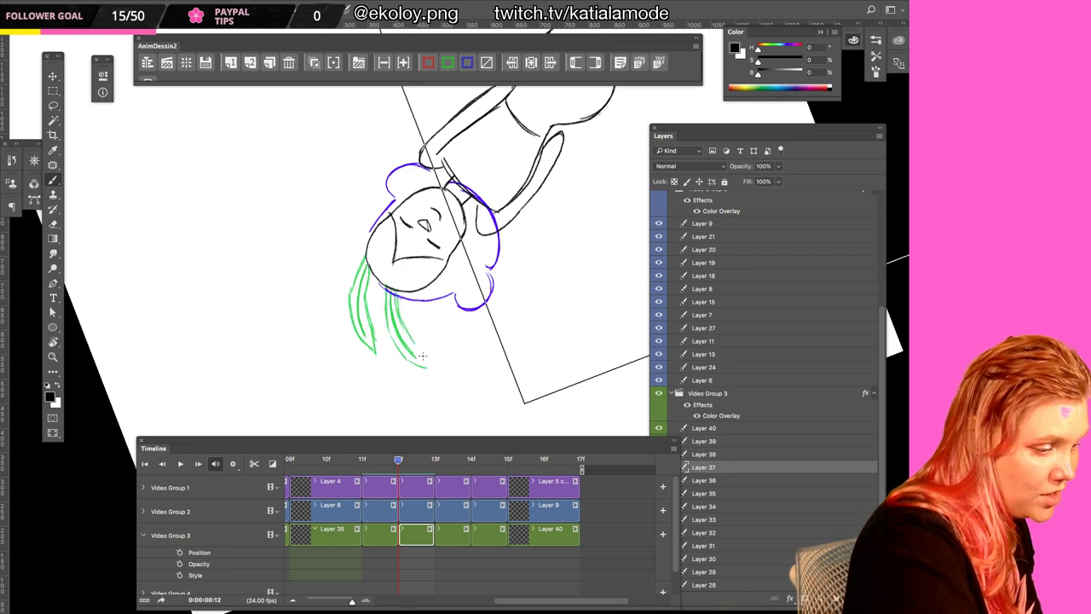
Complete both rabbit ears at frame 13 on Layer 38 with outer contours and inner lines
click(436, 462)
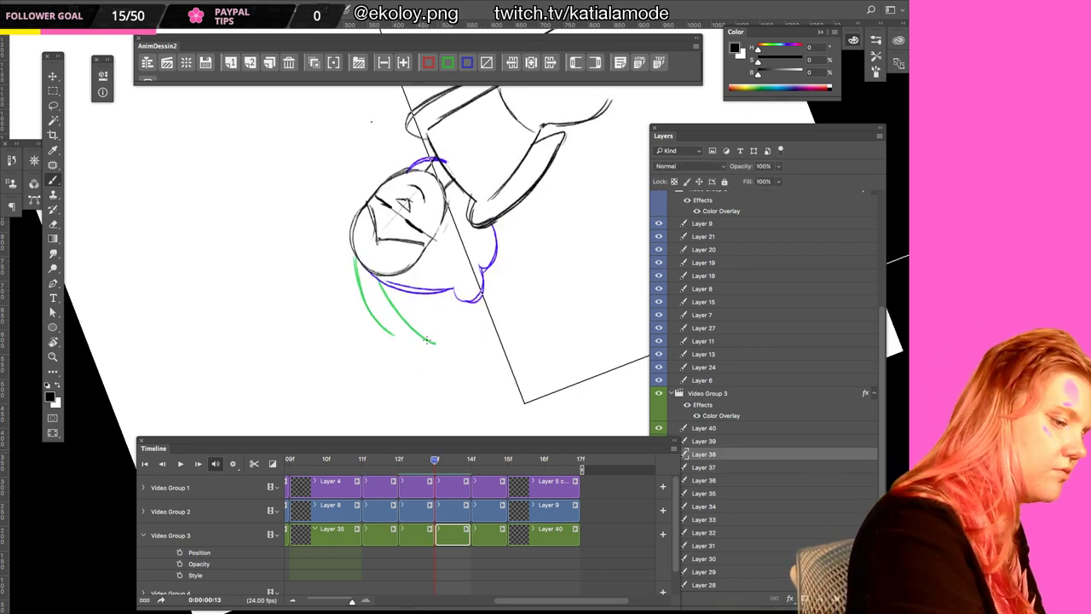
mouse_move(343, 243)
mouse_down()
mouse_move(359, 307)
mouse_move(357, 293)
mouse_move(397, 337)
mouse_up()
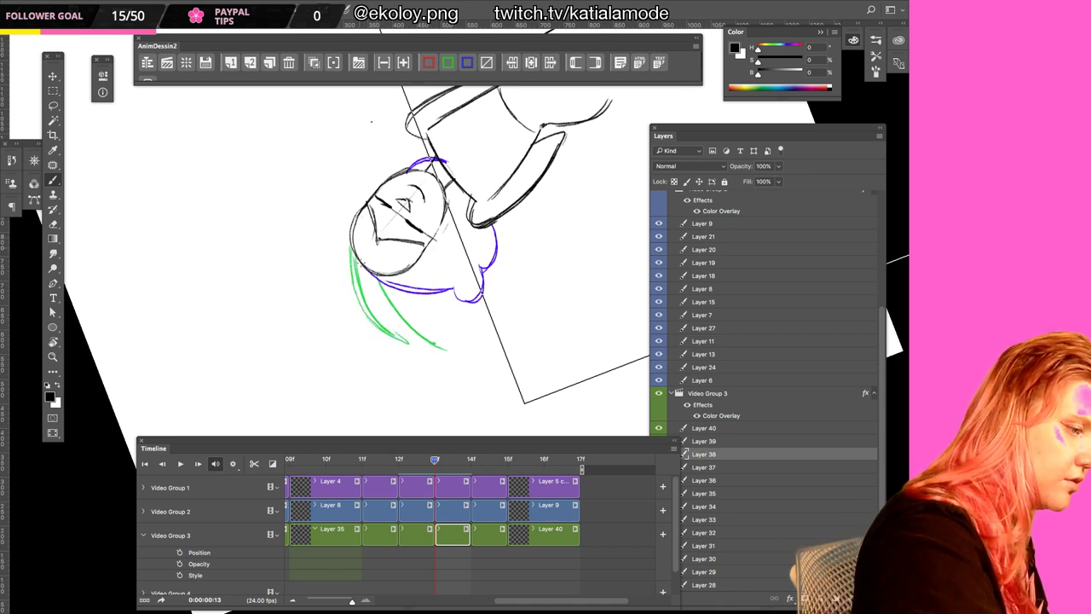
mouse_move(366, 261)
mouse_down()
mouse_move(375, 312)
mouse_move(405, 339)
mouse_up()
mouse_move(374, 279)
mouse_down()
mouse_move(407, 333)
mouse_move(452, 353)
mouse_up()
drag(388, 283, 445, 349)
mouse_move(407, 317)
mouse_down()
mouse_move(455, 352)
mouse_move(417, 343)
mouse_move(455, 353)
mouse_up()
key(e)
key(b)
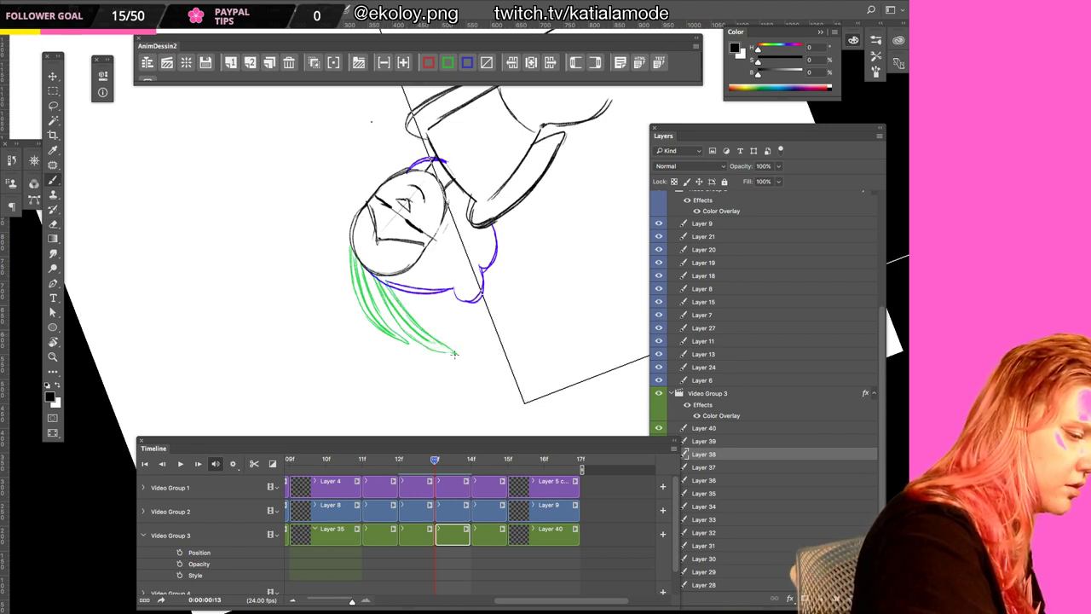
Draw the outlines and inner lines of both rabbit ears at frame 14 on Layer 39
click(474, 461)
click(490, 535)
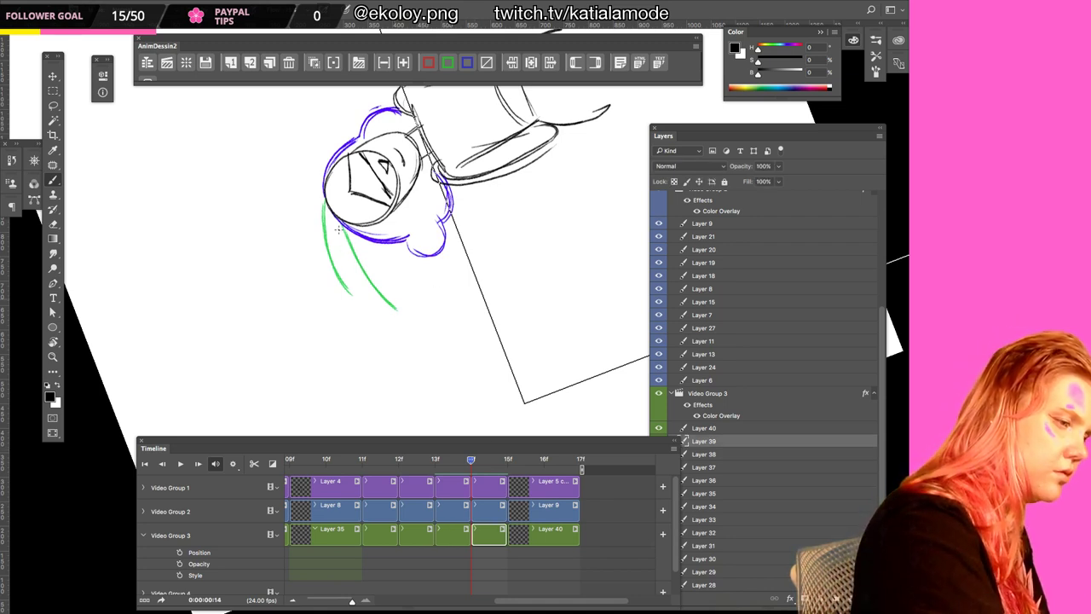
mouse_move(341, 227)
mouse_down()
mouse_move(364, 282)
mouse_move(416, 324)
mouse_up()
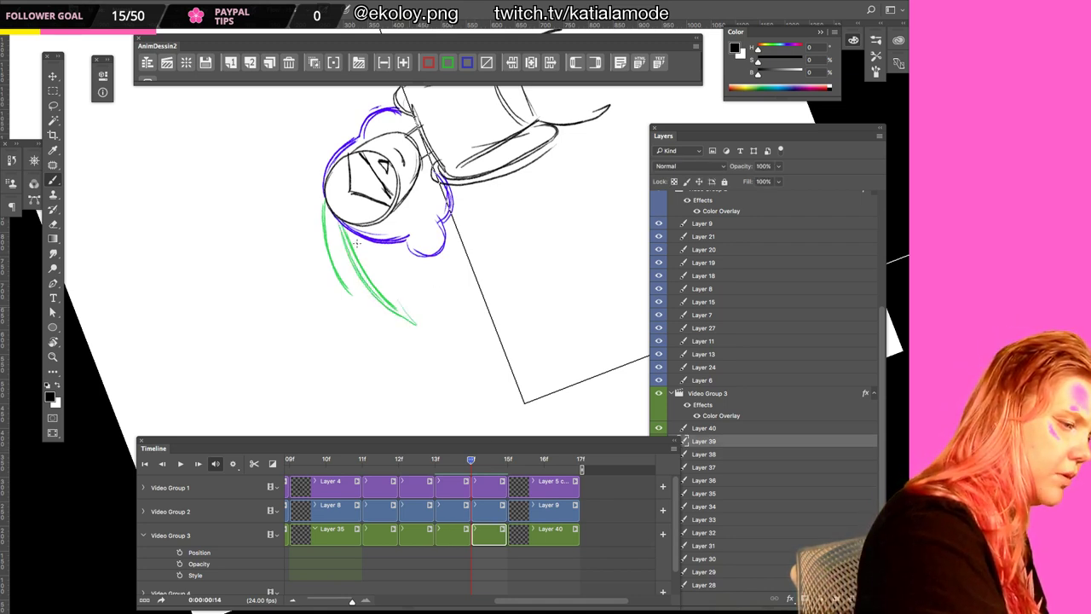
drag(357, 243, 404, 309)
mouse_move(323, 243)
mouse_down()
mouse_move(320, 207)
mouse_move(338, 282)
mouse_move(322, 207)
mouse_move(335, 261)
mouse_up()
drag(326, 208, 355, 288)
mouse_move(335, 247)
mouse_down()
mouse_move(358, 293)
mouse_move(347, 296)
mouse_move(375, 315)
mouse_up()
Sketch the outline and inner line of the outer rabbit ear at frame 15 on Layer 40
click(528, 460)
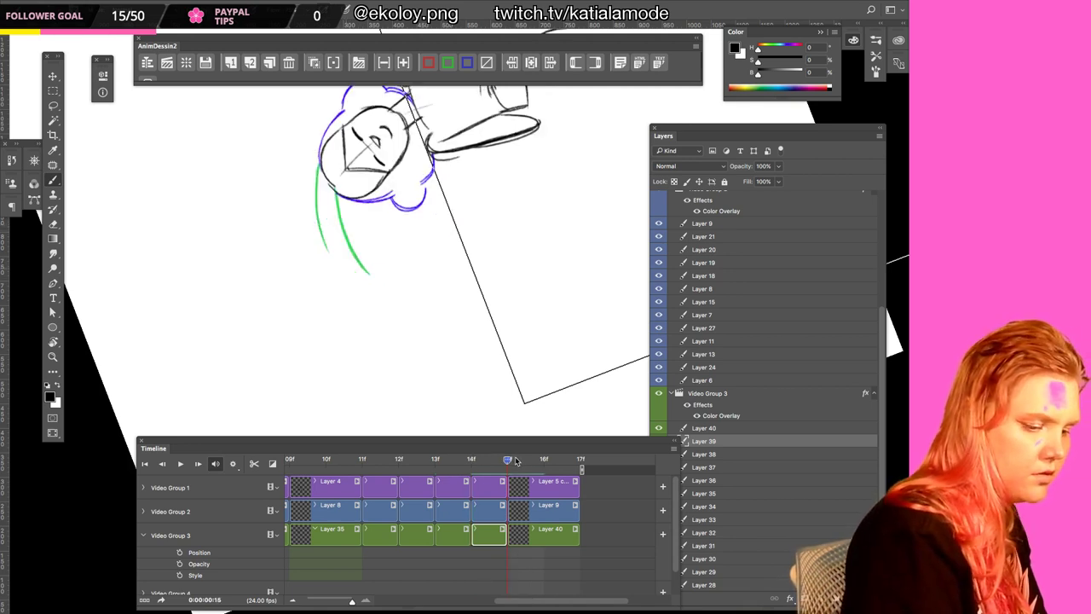
click(545, 524)
drag(318, 155, 309, 246)
drag(319, 197, 338, 264)
mouse_move(322, 181)
mouse_down()
mouse_move(329, 246)
mouse_move(313, 208)
mouse_move(341, 264)
mouse_move(318, 243)
mouse_move(329, 260)
mouse_move(327, 232)
mouse_up()
key(e)
key(b)
Trim the tip of the second ear's guide line on Layer 40 and draw that ear's full outline
key(e)
drag(370, 278, 358, 256)
key(b)
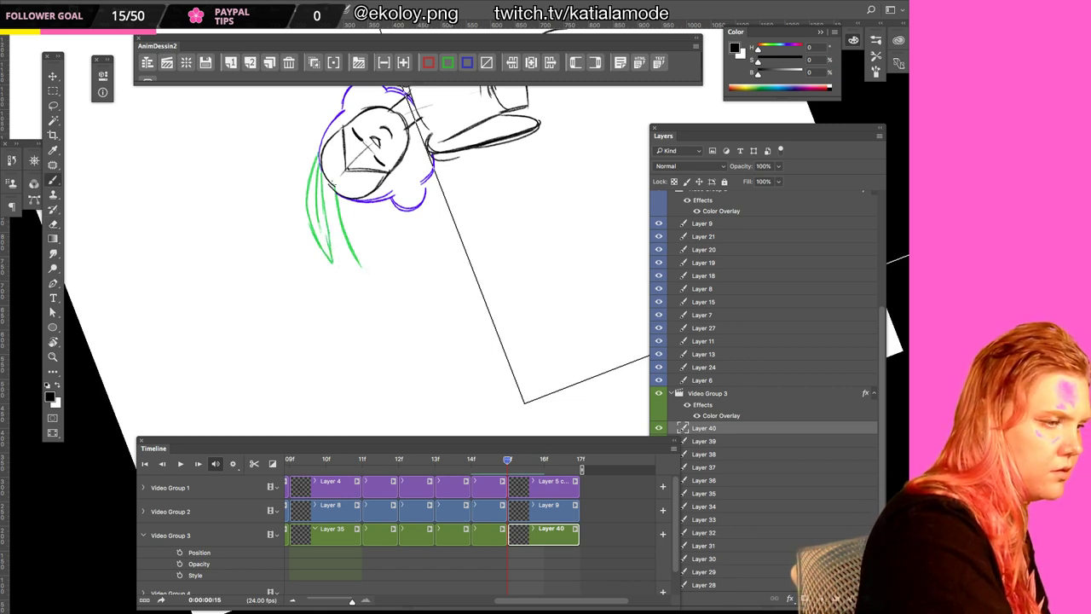
drag(333, 198, 358, 268)
drag(344, 201, 373, 279)
Reset the canvas rotation, fit the whole figure in view and play the animation to check the ear motion
key(Escape)
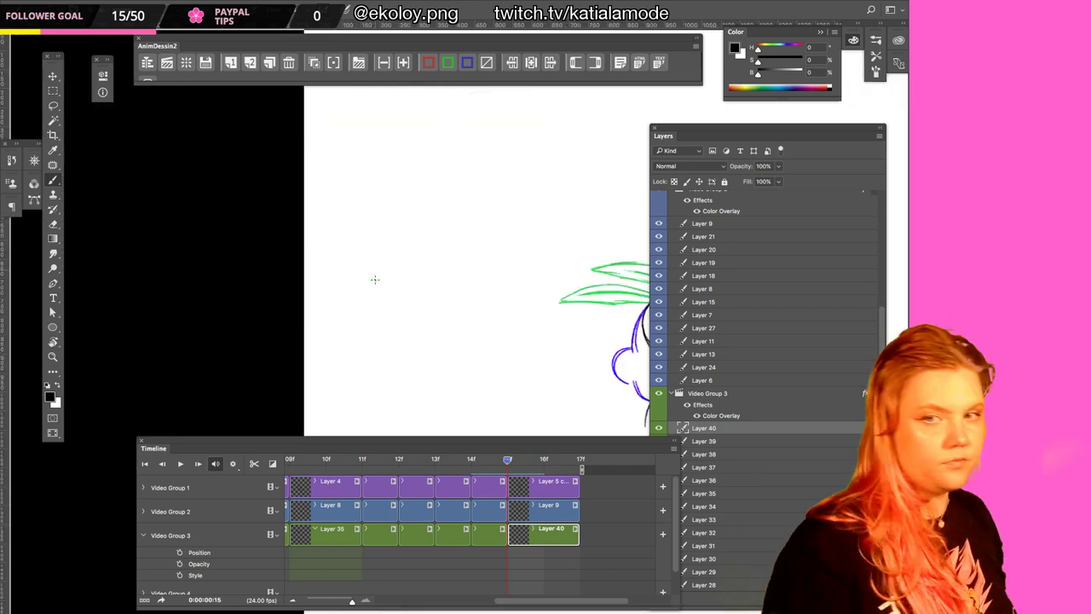
drag(336, 433, 339, 268)
drag(489, 234, 252, 255)
key(z)
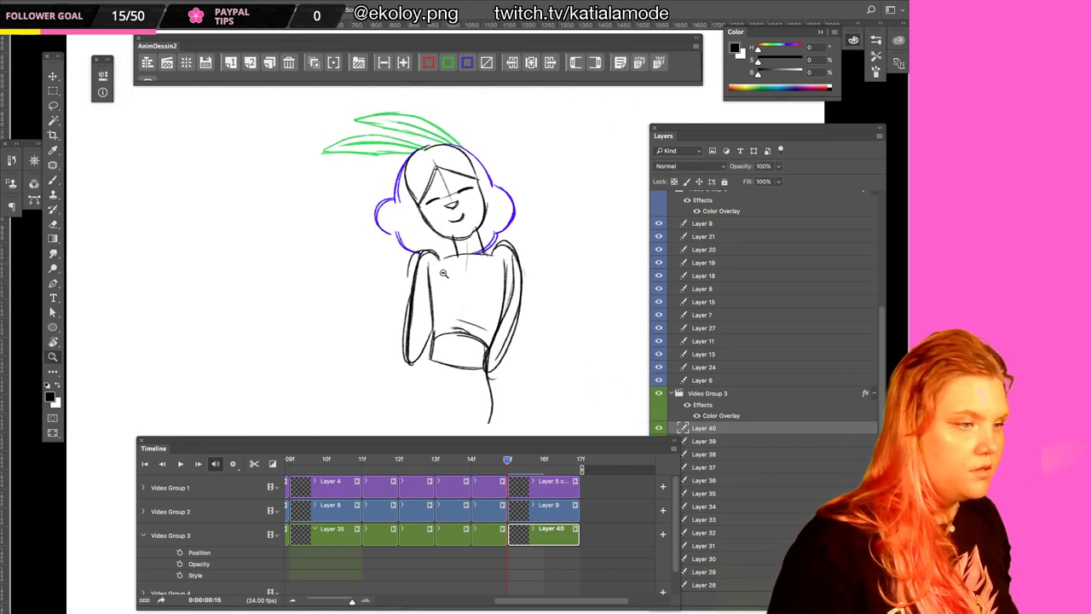
drag(451, 273, 396, 273)
drag(494, 266, 438, 292)
key(space)
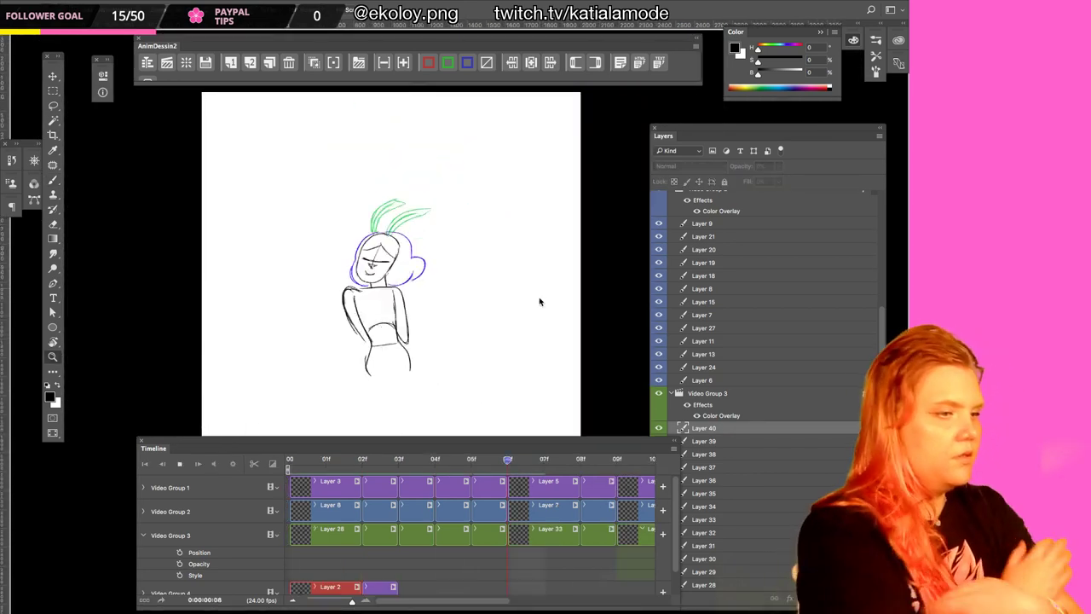
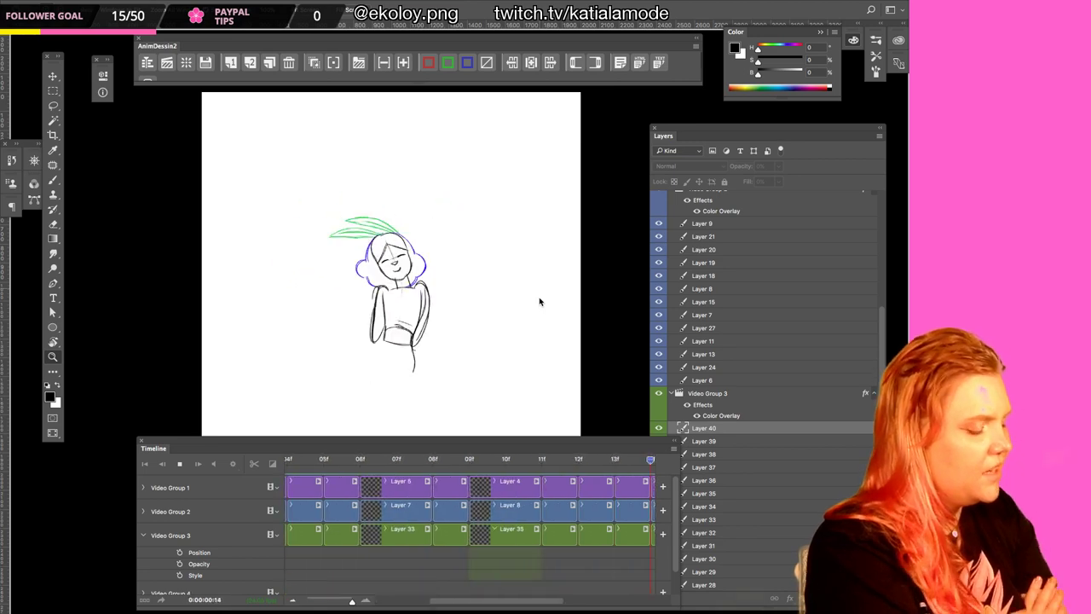
key(space)
Clear the color overlays from Video Group 2 and Video Group 3, and play the animation back
click(189, 520)
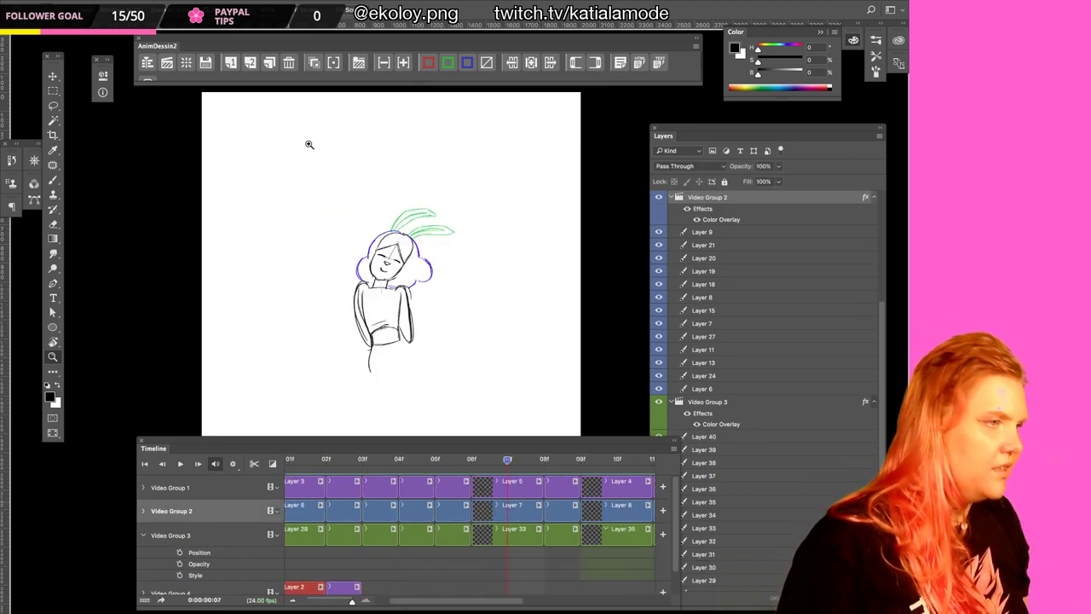
click(226, 484)
click(486, 62)
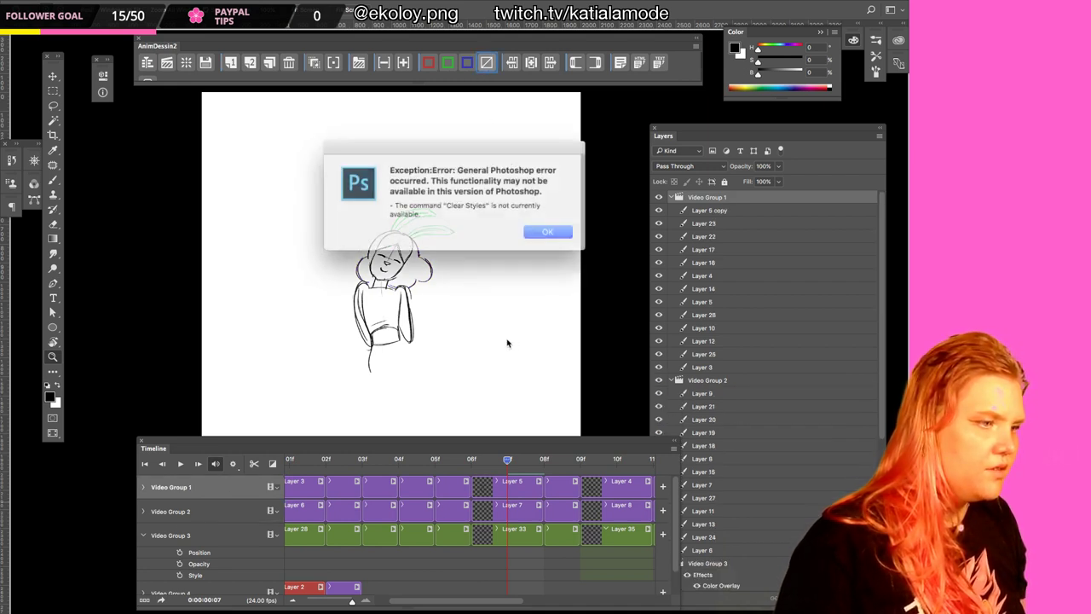
click(547, 232)
click(230, 535)
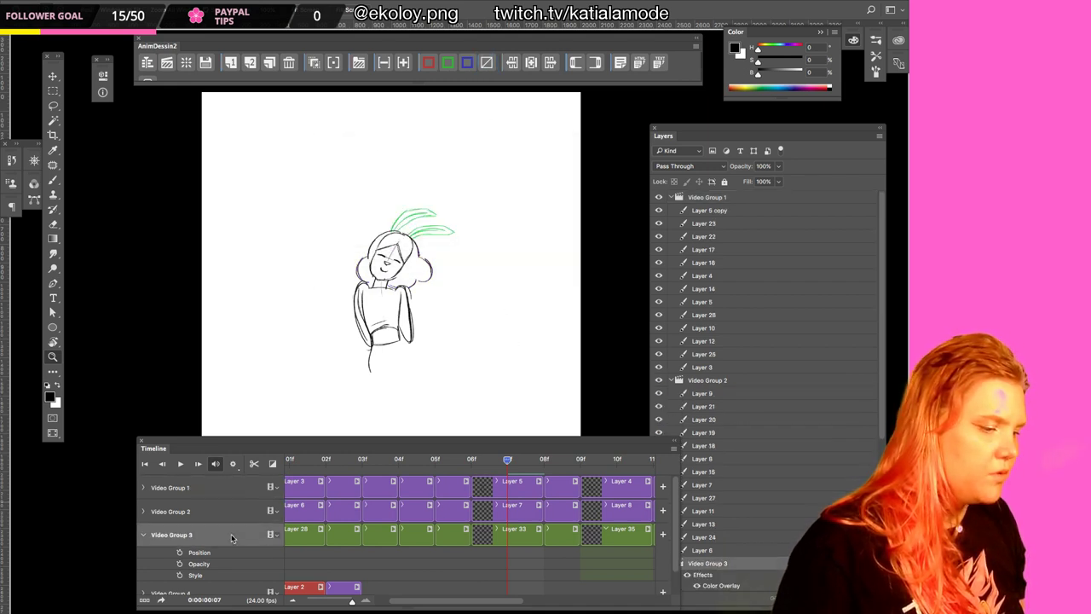
click(487, 63)
key(space)
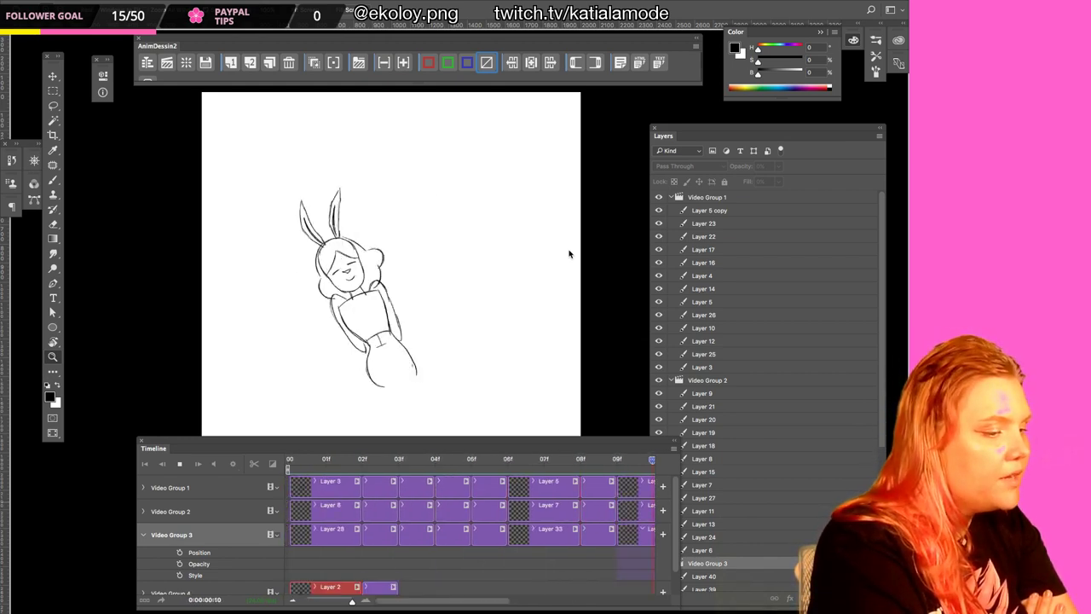
key(space)
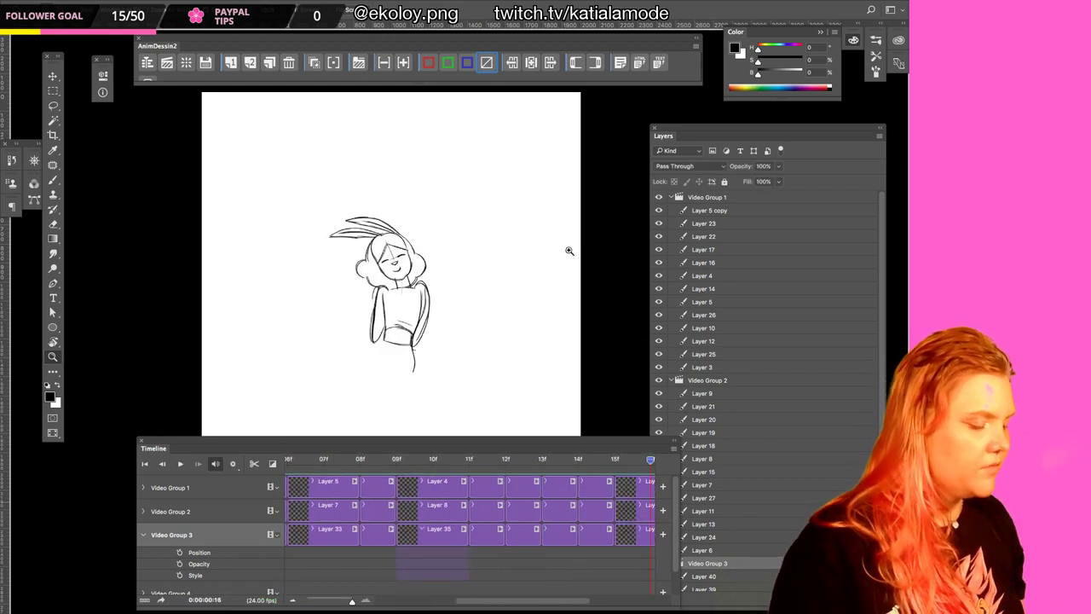
Add a one-frame drawing layer and move it onto its own track above Video Group 1, starting at frame 0
click(176, 487)
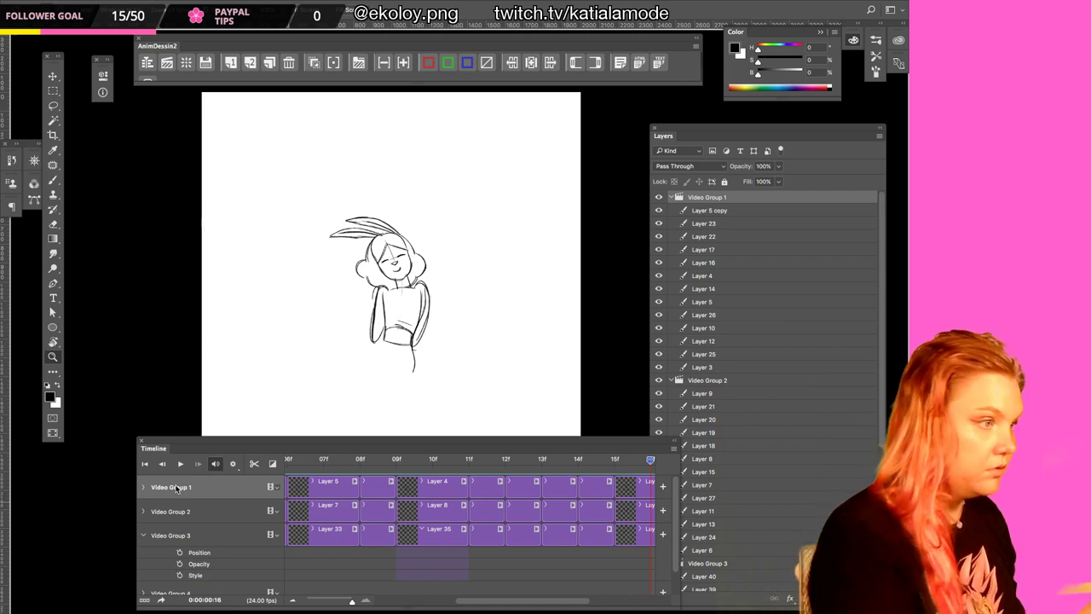
click(230, 63)
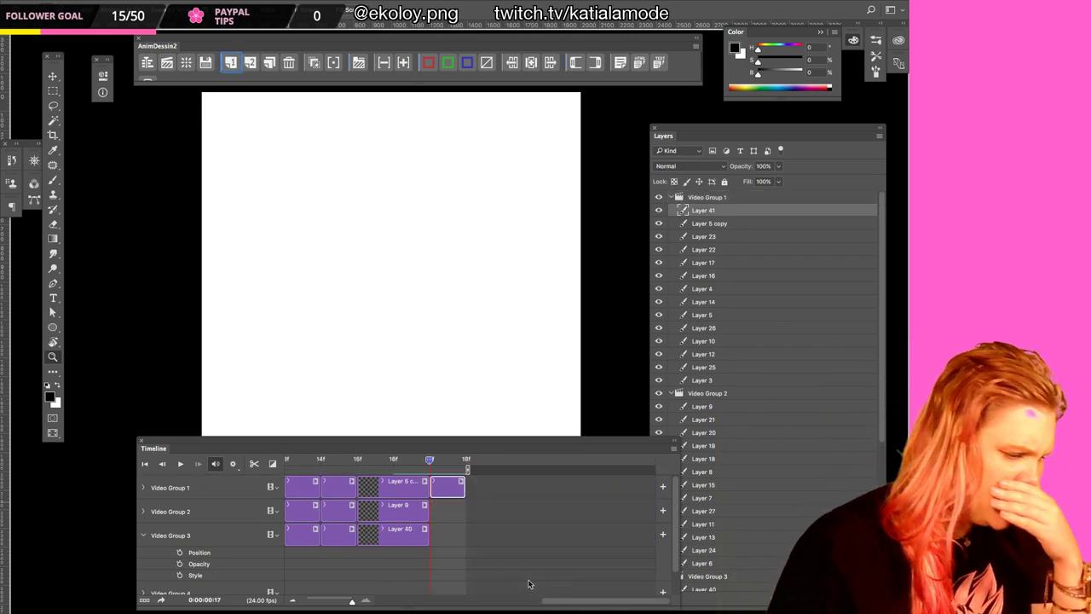
drag(451, 494, 297, 571)
scroll(367, 566, left, 4)
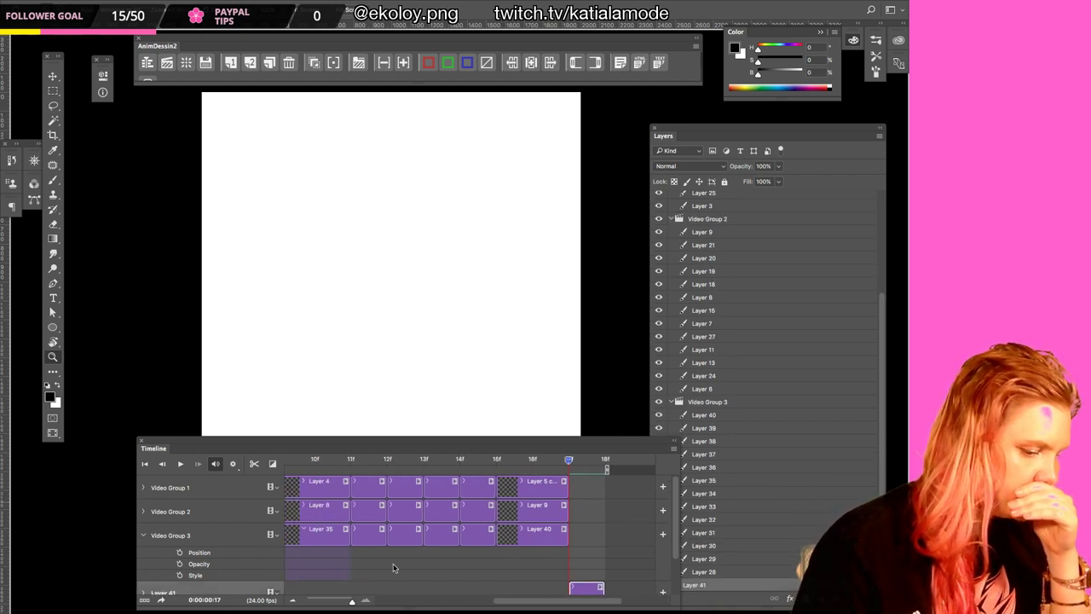
drag(572, 586, 305, 573)
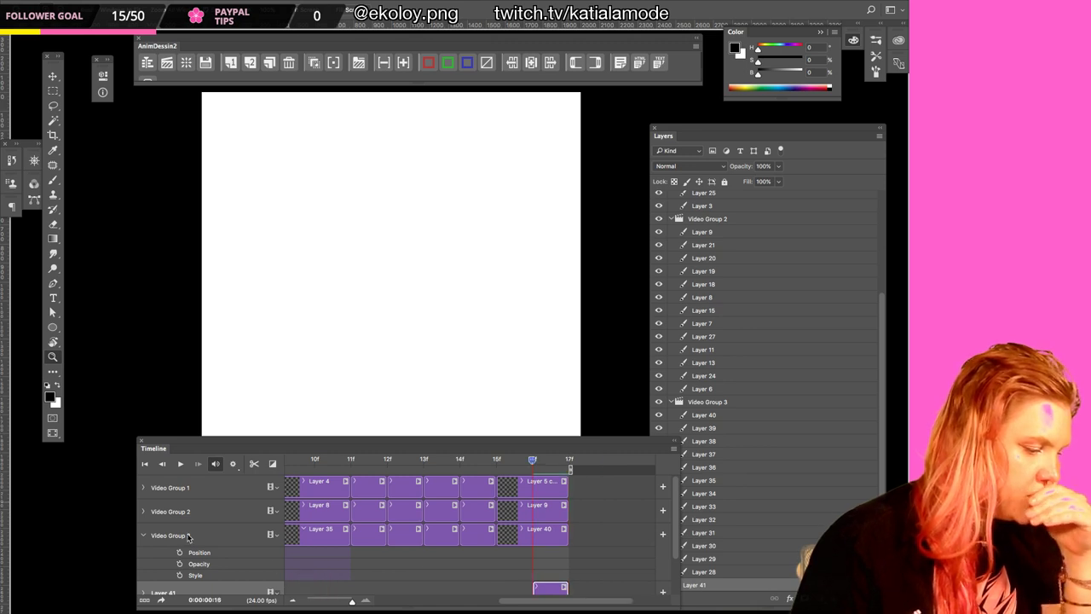
click(143, 535)
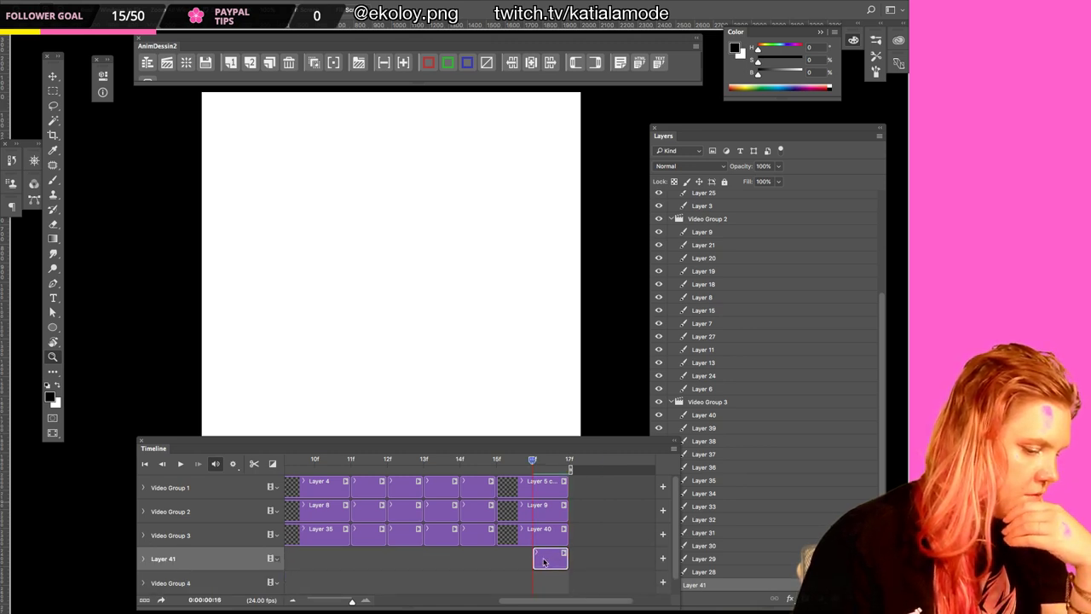
mouse_move(544, 561)
mouse_down()
mouse_move(194, 557)
mouse_move(413, 557)
mouse_move(322, 557)
mouse_move(303, 530)
mouse_move(294, 469)
mouse_move(305, 480)
mouse_up()
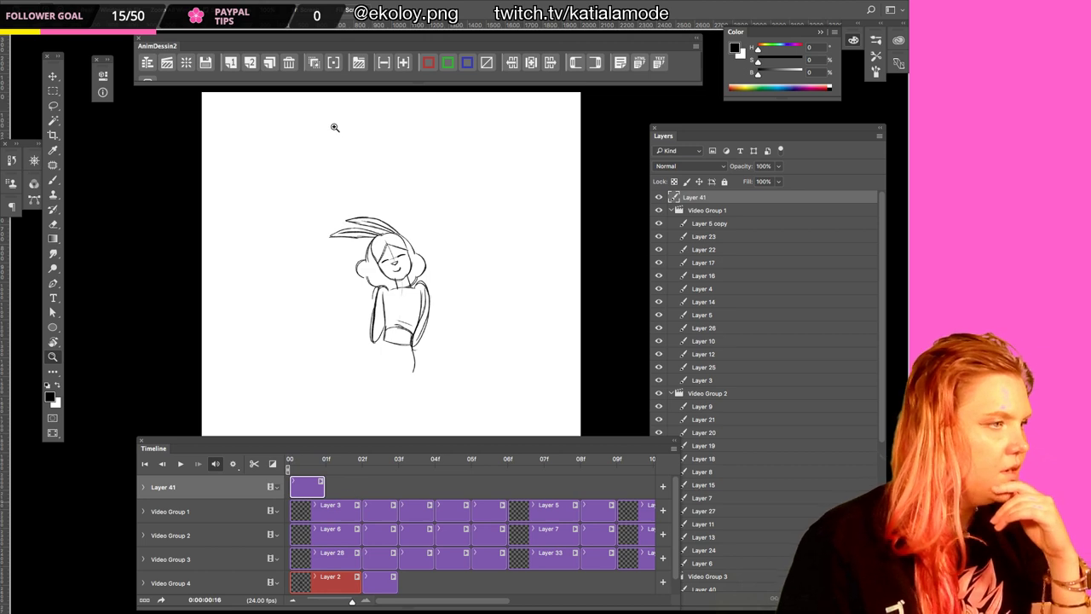
Give the new top layer a red color overlay and clear the overlay from Layer 2 in Video Group 4
click(429, 62)
click(344, 588)
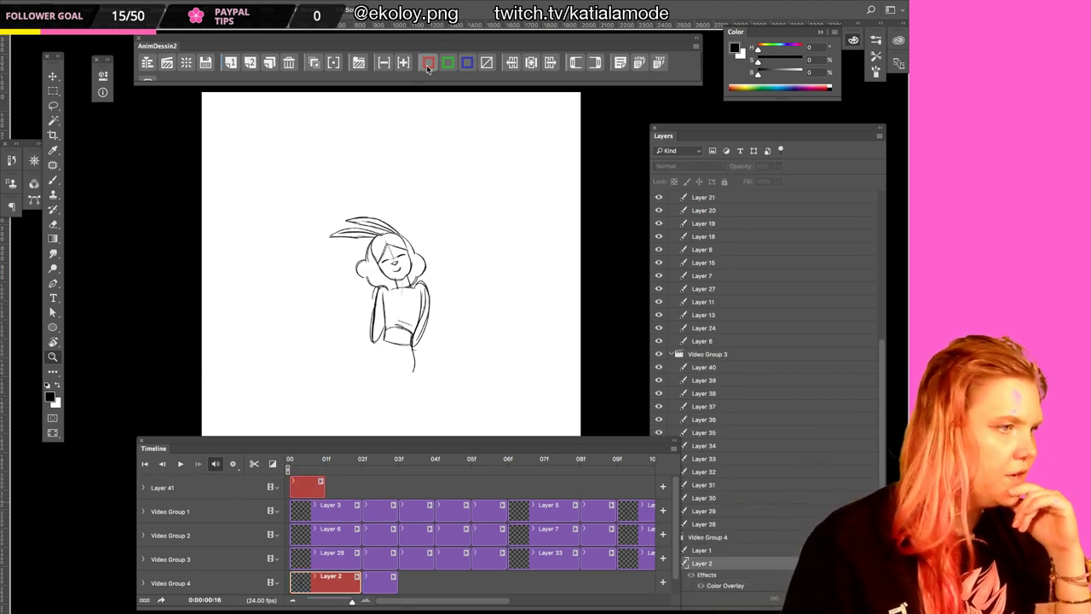
click(485, 66)
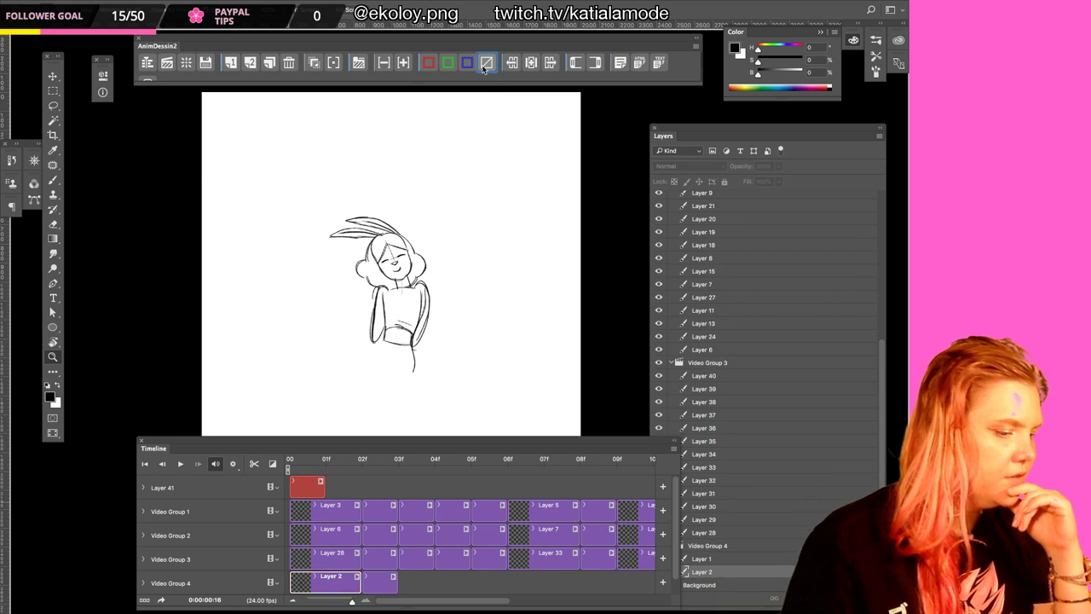
Make the red Layer 41 active at frame 0 and get the Brush ready for drawing the arms
click(306, 490)
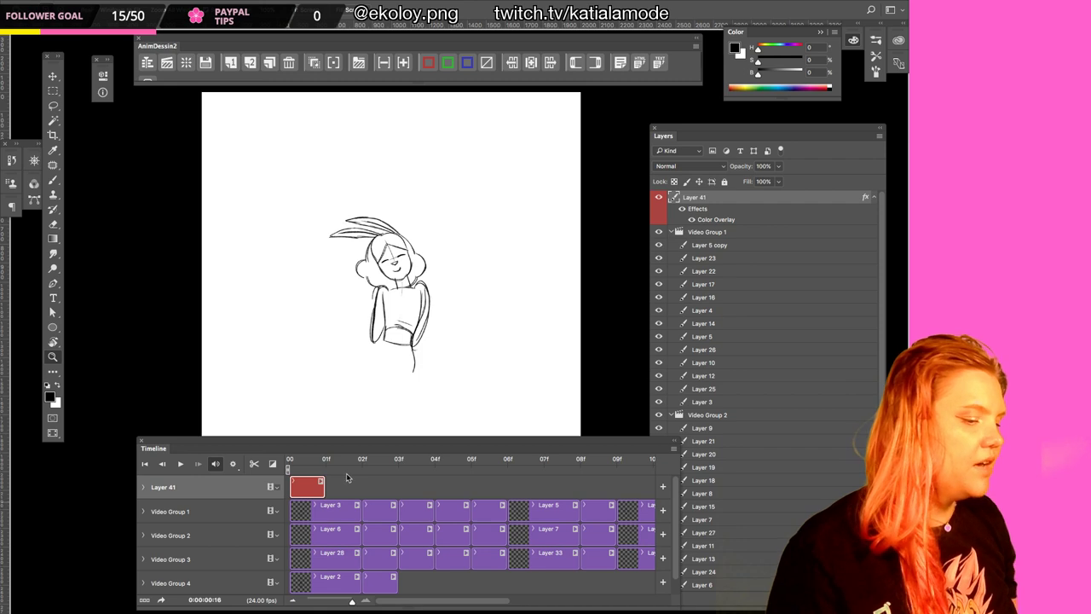
drag(315, 463, 274, 463)
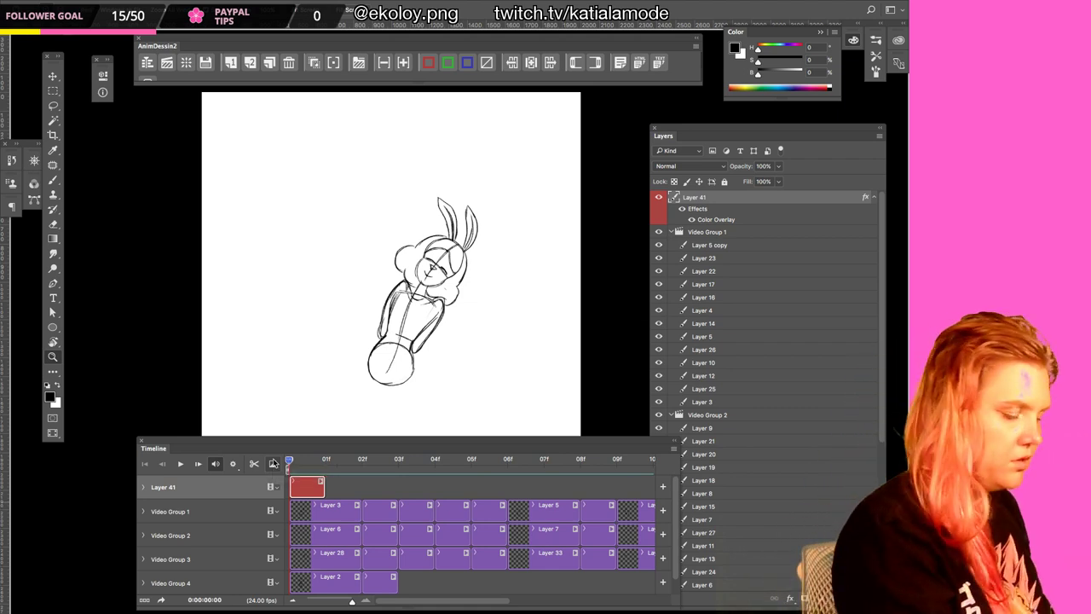
drag(419, 332, 453, 315)
key(b)
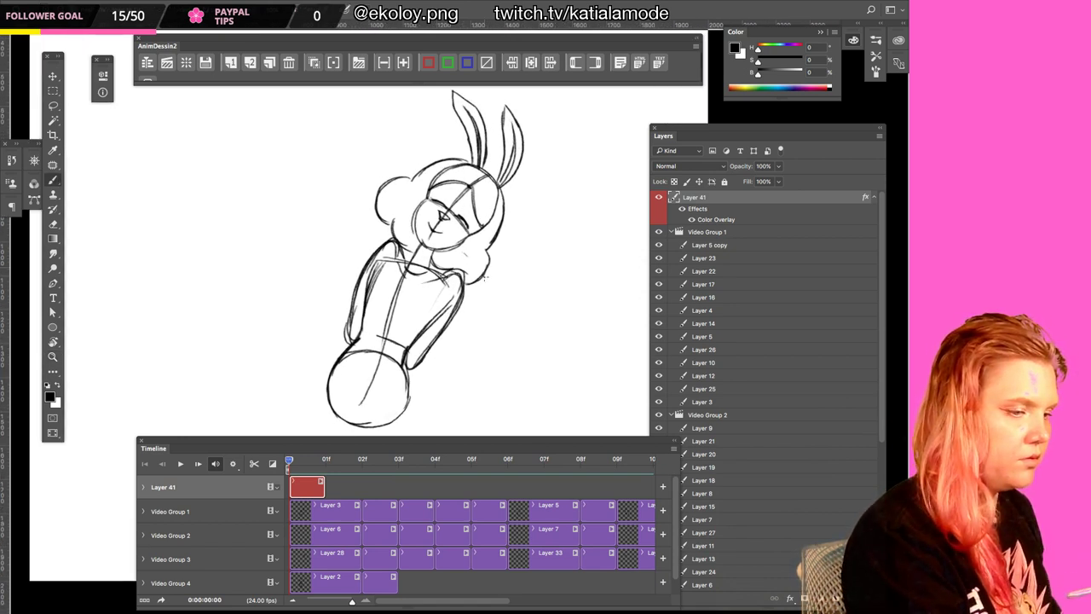
mouse_move(409, 365)
mouse_down()
mouse_move(481, 290)
mouse_move(411, 366)
mouse_up()
key(e)
key(b)
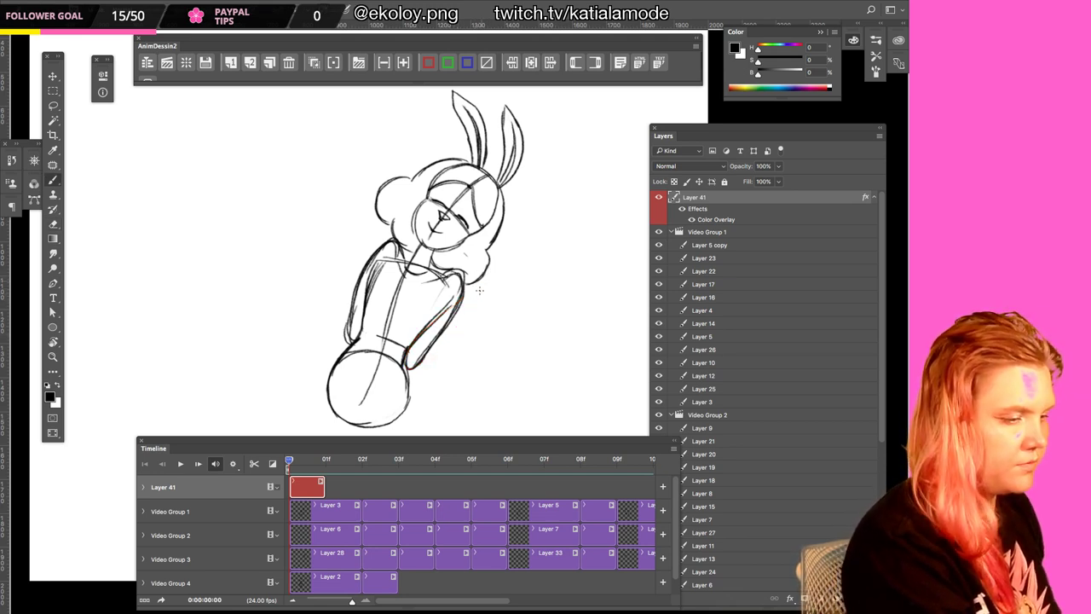
mouse_move(479, 291)
mouse_down()
mouse_move(446, 341)
mouse_move(464, 317)
mouse_move(437, 309)
mouse_move(478, 291)
mouse_up()
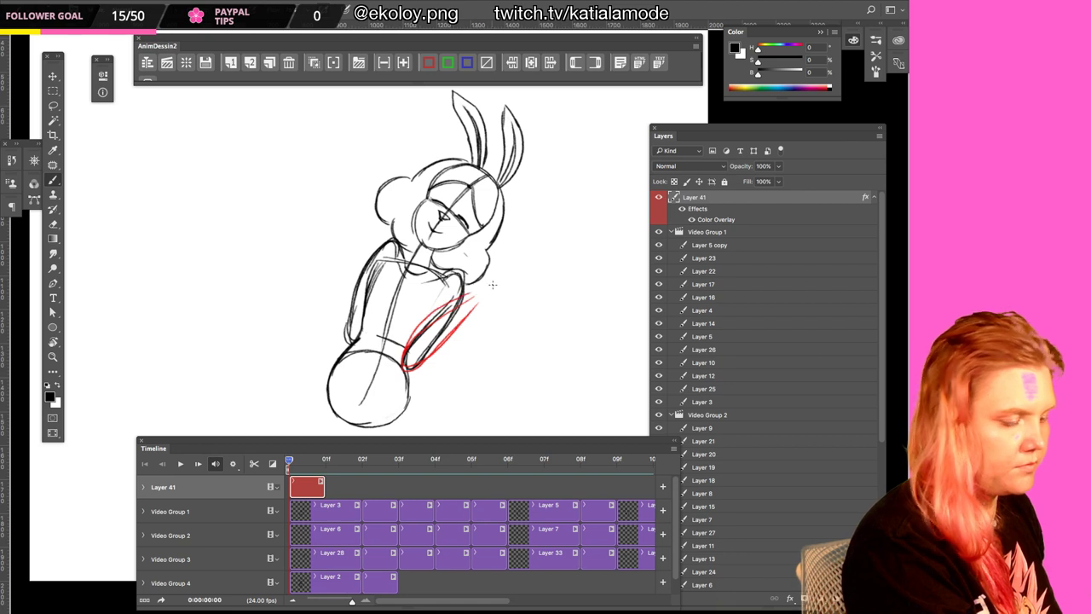
key(alt+super+z)
key(alt+super+z)
mouse_move(426, 358)
mouse_down()
mouse_move(469, 313)
mouse_move(410, 365)
mouse_up()
key(e)
key(b)
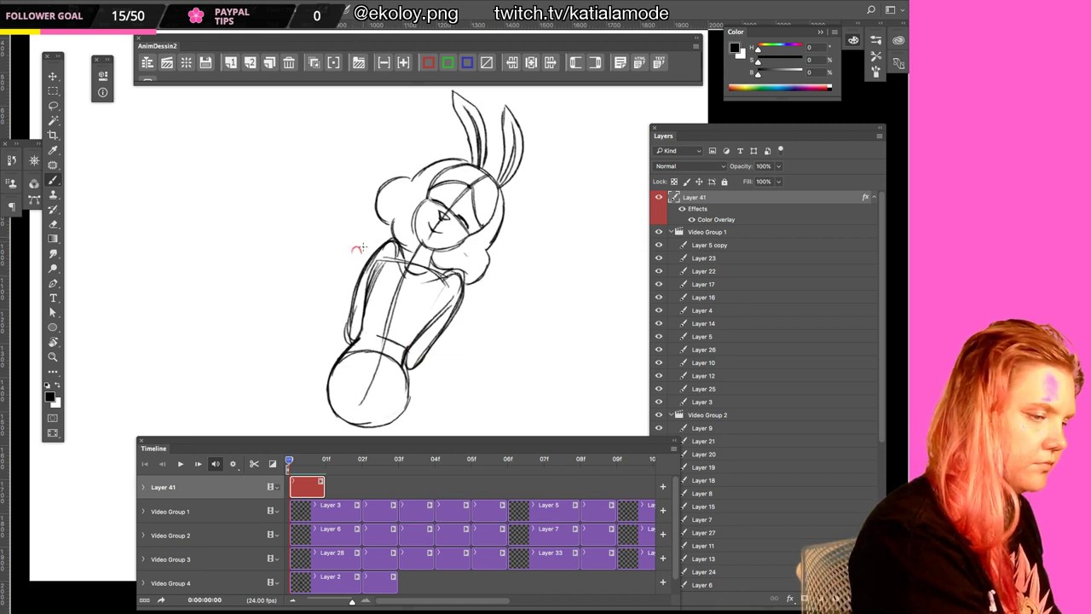
Sketch the raised left-side and right-side forearms from elbow to wrist on Layer 41 at frame 0
drag(359, 248, 362, 332)
drag(350, 256, 344, 341)
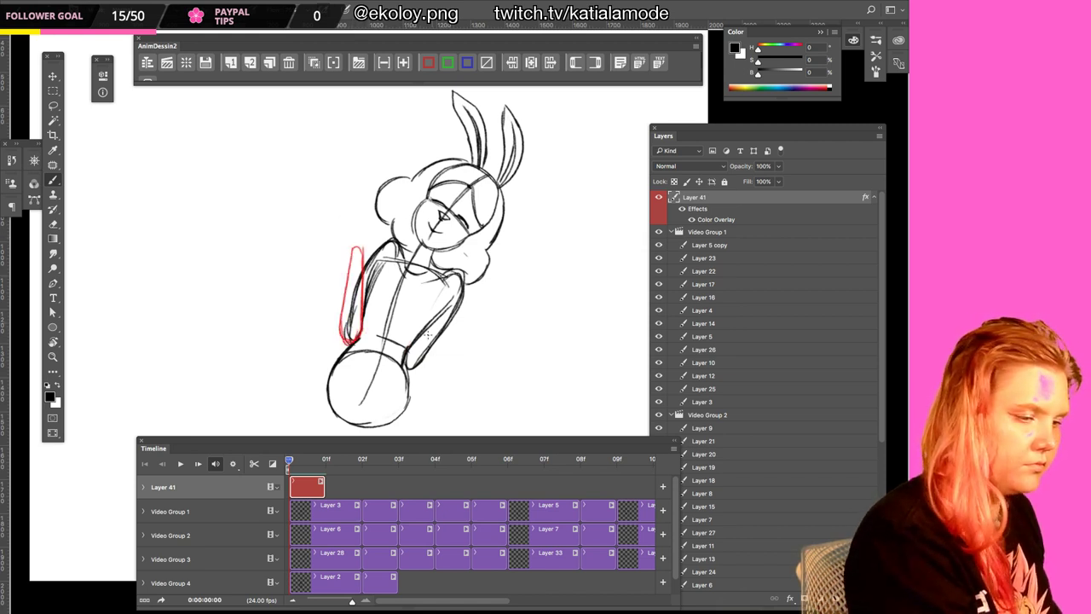
mouse_move(454, 314)
mouse_down()
mouse_move(409, 350)
mouse_move(426, 333)
mouse_move(443, 338)
mouse_move(421, 362)
mouse_up()
drag(487, 297, 438, 348)
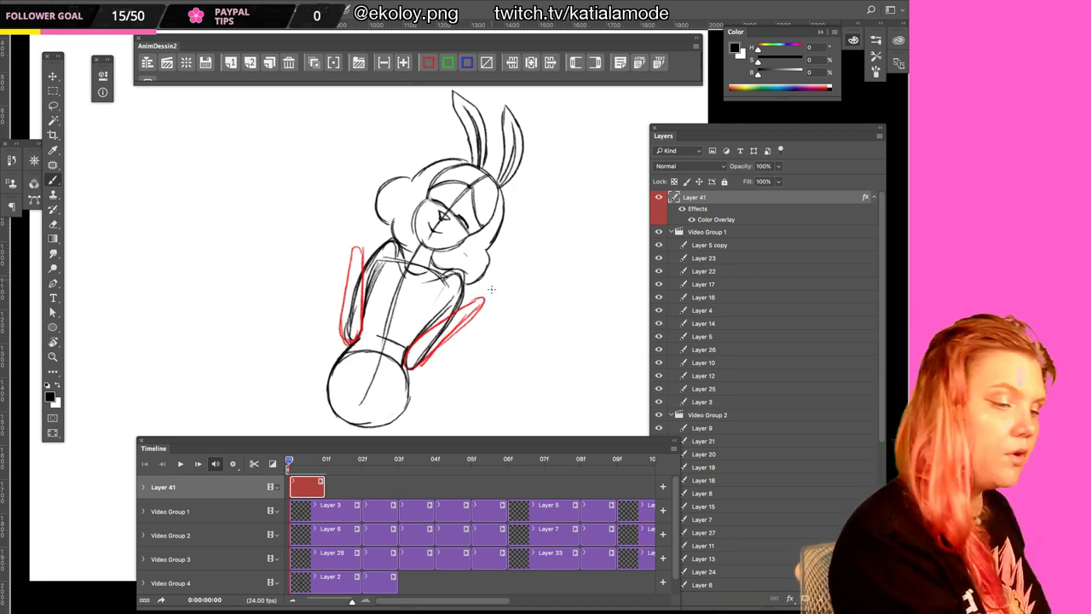
Sketch rough open hands with fingers at the ends of both forearms on frame 0
mouse_move(363, 248)
mouse_down()
mouse_move(347, 226)
mouse_move(325, 232)
mouse_move(345, 244)
mouse_move(369, 231)
mouse_move(365, 244)
mouse_move(359, 223)
mouse_move(368, 220)
mouse_move(326, 233)
mouse_up()
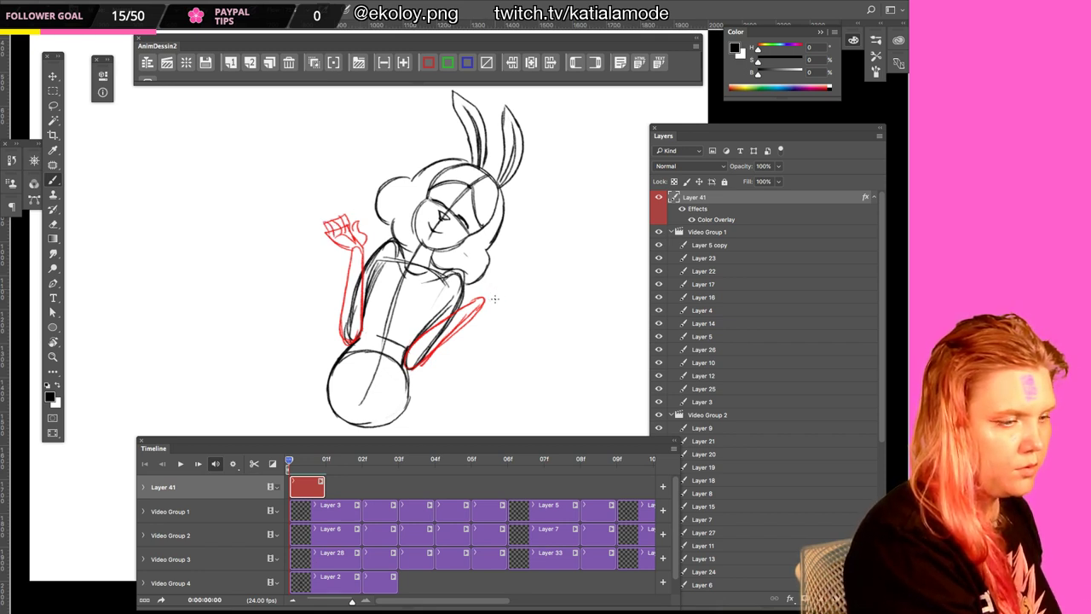
mouse_move(483, 301)
mouse_down()
mouse_move(507, 292)
mouse_move(513, 298)
mouse_move(487, 297)
mouse_move(518, 301)
mouse_move(508, 308)
mouse_move(481, 295)
mouse_move(512, 309)
mouse_up()
key(alt+super+z)
key(alt+super+z)
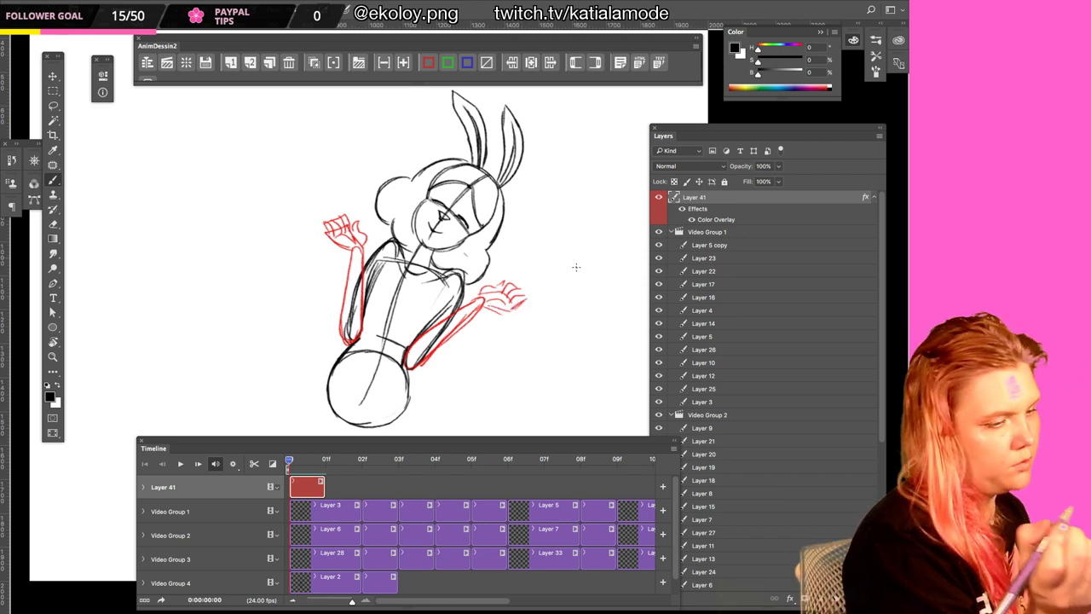
Erase the right-side hand on frame 0 and redraw it smaller, palm up and bent outward at the wrist
key(e)
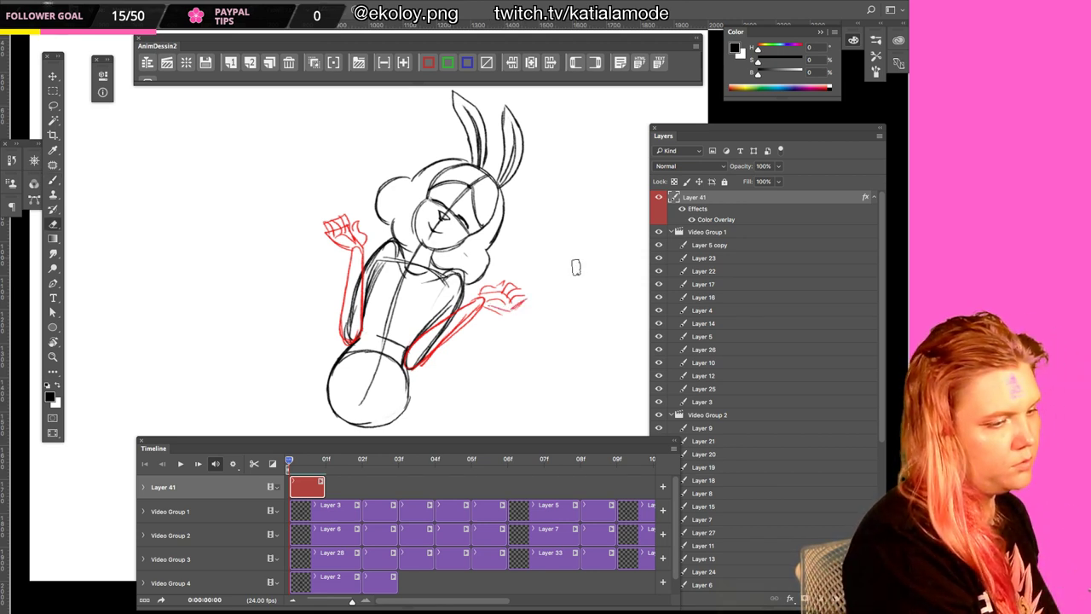
mouse_move(494, 288)
mouse_down()
mouse_move(529, 293)
mouse_move(491, 333)
mouse_up()
key(r)
mouse_move(512, 376)
mouse_down()
mouse_move(534, 310)
mouse_move(480, 356)
mouse_up()
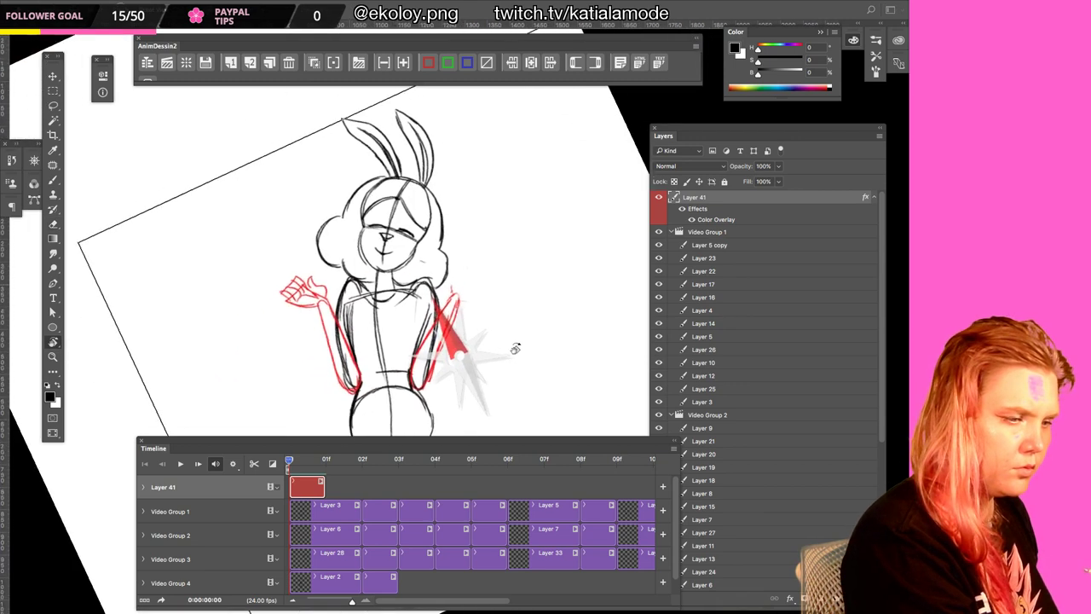
key(z)
mouse_move(475, 305)
mouse_down()
mouse_move(509, 306)
mouse_move(483, 302)
mouse_move(460, 275)
mouse_move(490, 282)
mouse_up()
key(b)
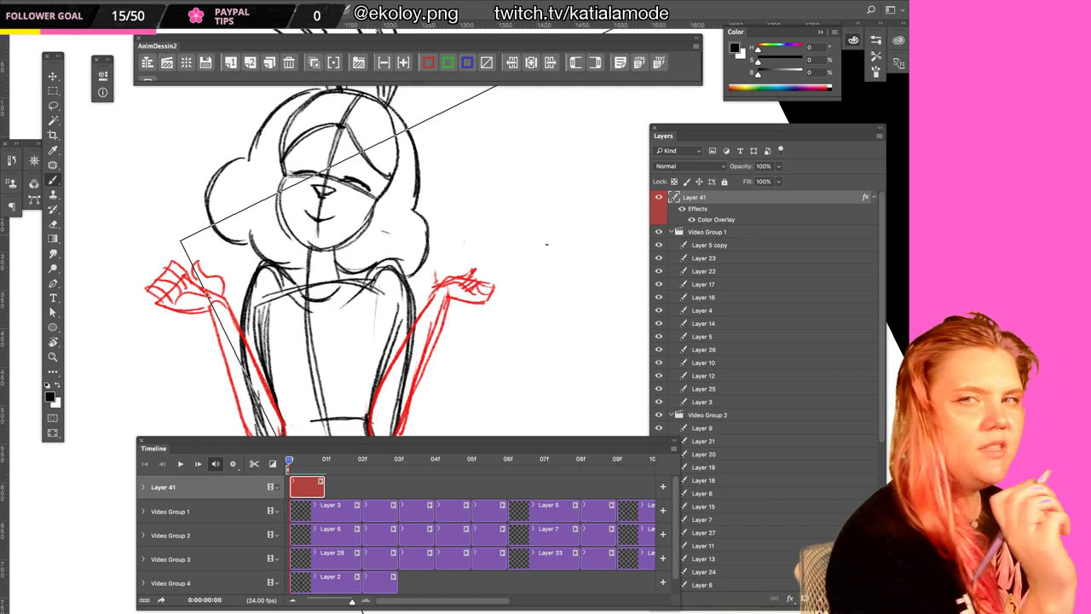
Erase the left-side hand on frame 0 and redraw it flatter, mirroring the palm-up pose of the other hand
key(e)
drag(238, 294, 218, 250)
key(b)
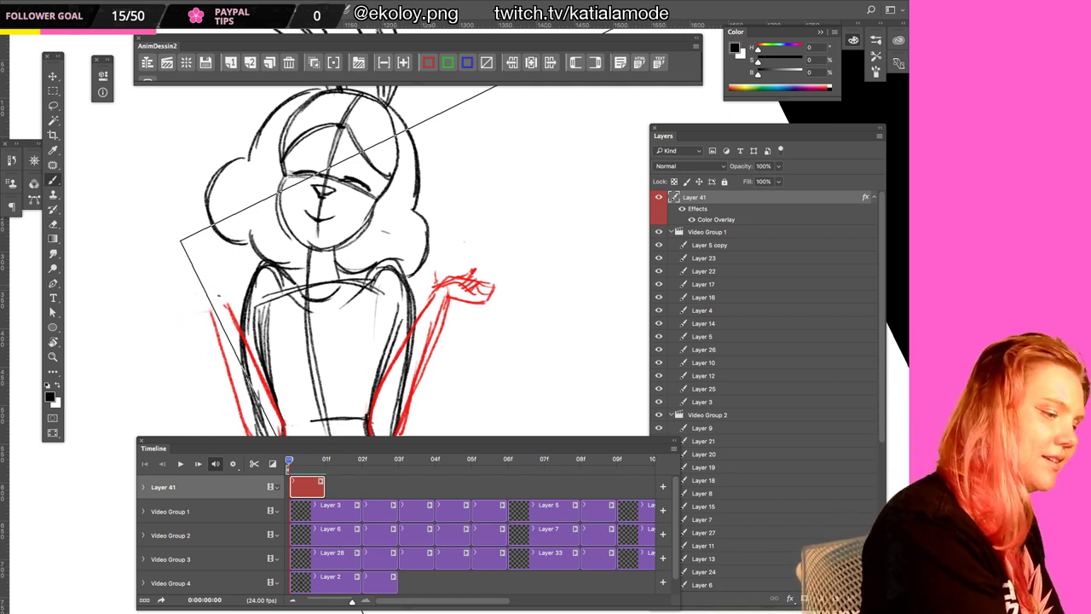
drag(178, 292, 230, 300)
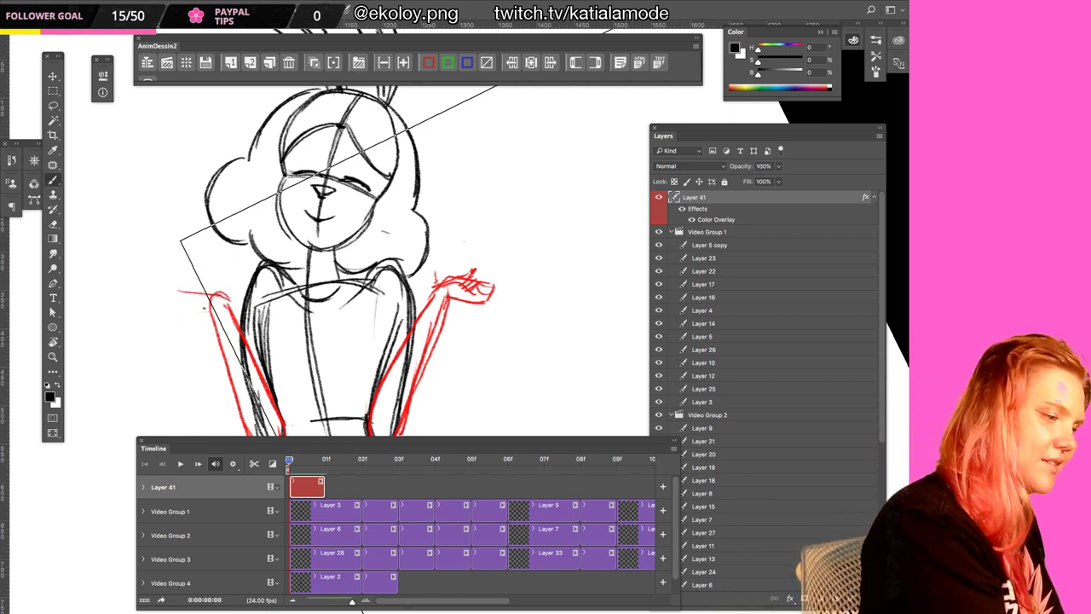
key(e)
drag(167, 286, 235, 269)
key(b)
mouse_move(167, 312)
mouse_down()
mouse_move(205, 312)
mouse_move(198, 292)
mouse_move(229, 290)
mouse_up()
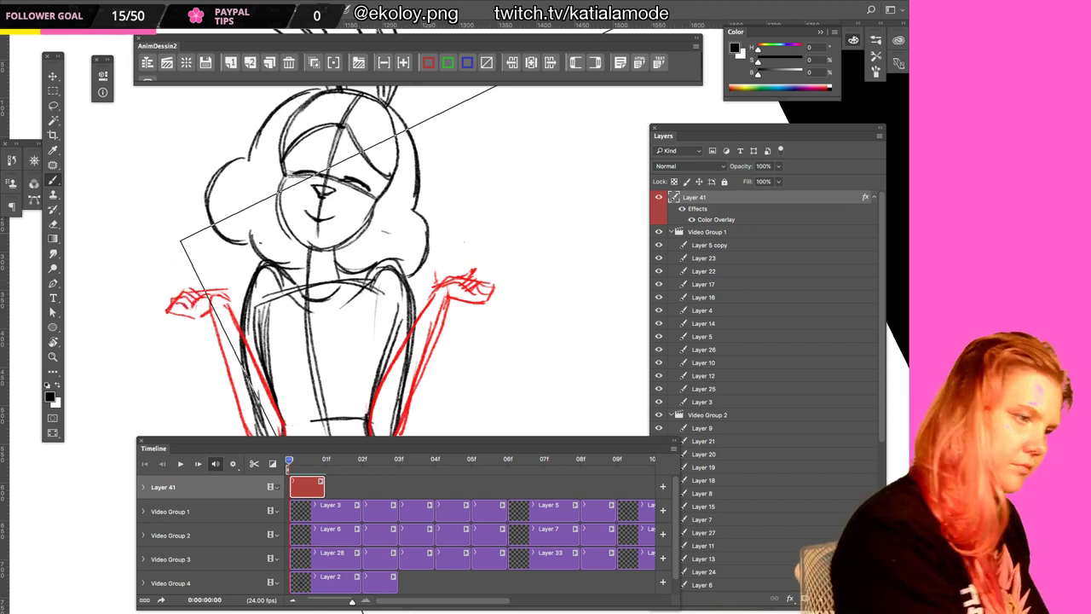
drag(202, 279, 213, 290)
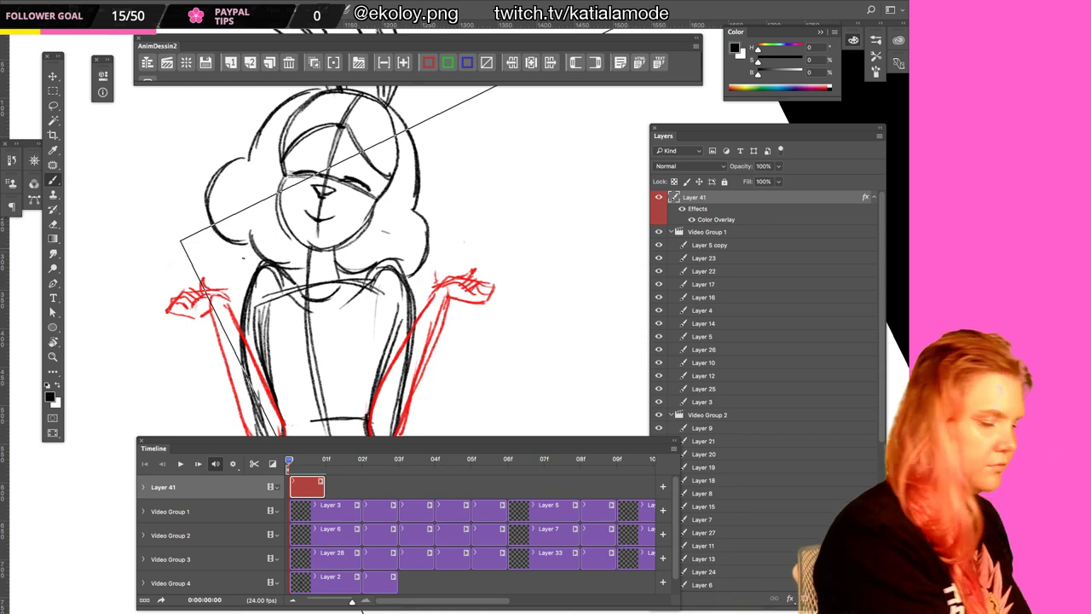
Reset the canvas rotation and scrub from frame 1 to frame 9 to review the body motion
key(z)
alt+click(517, 348)
alt+click(517, 348)
key(Escape)
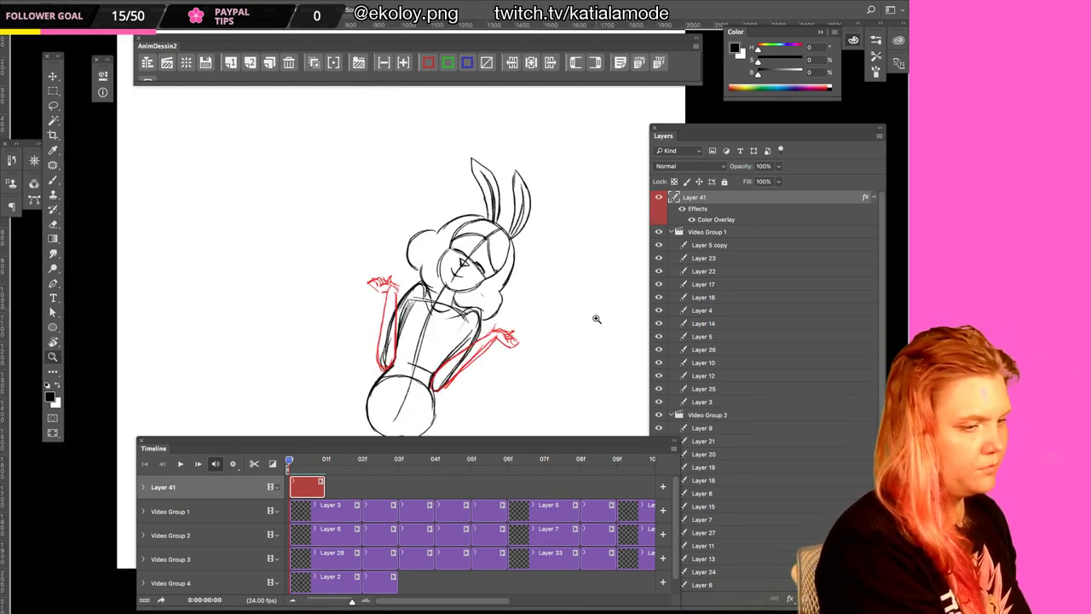
click(327, 459)
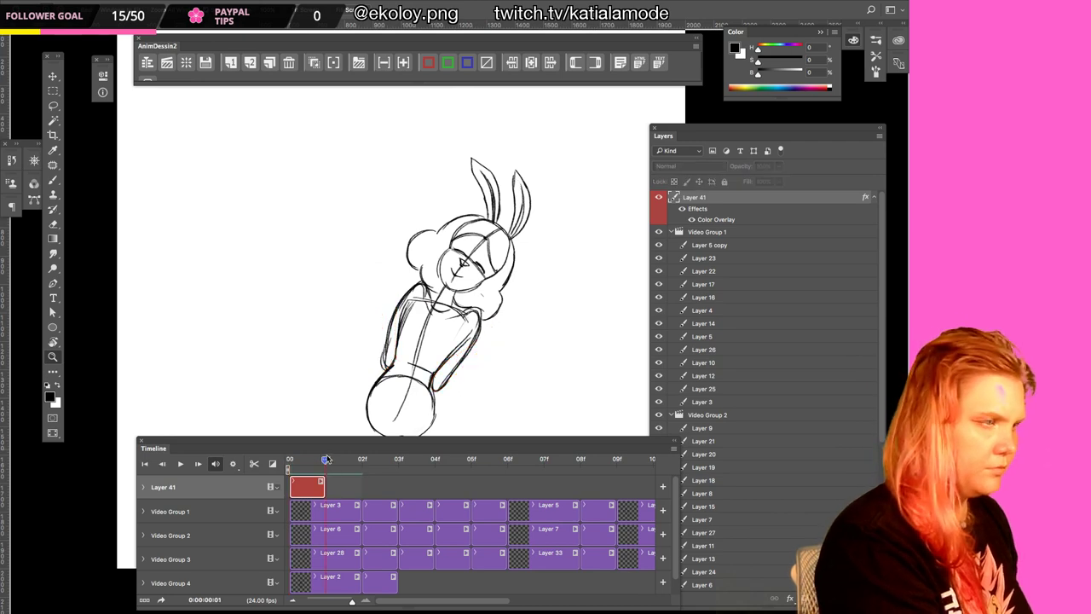
drag(387, 461, 618, 479)
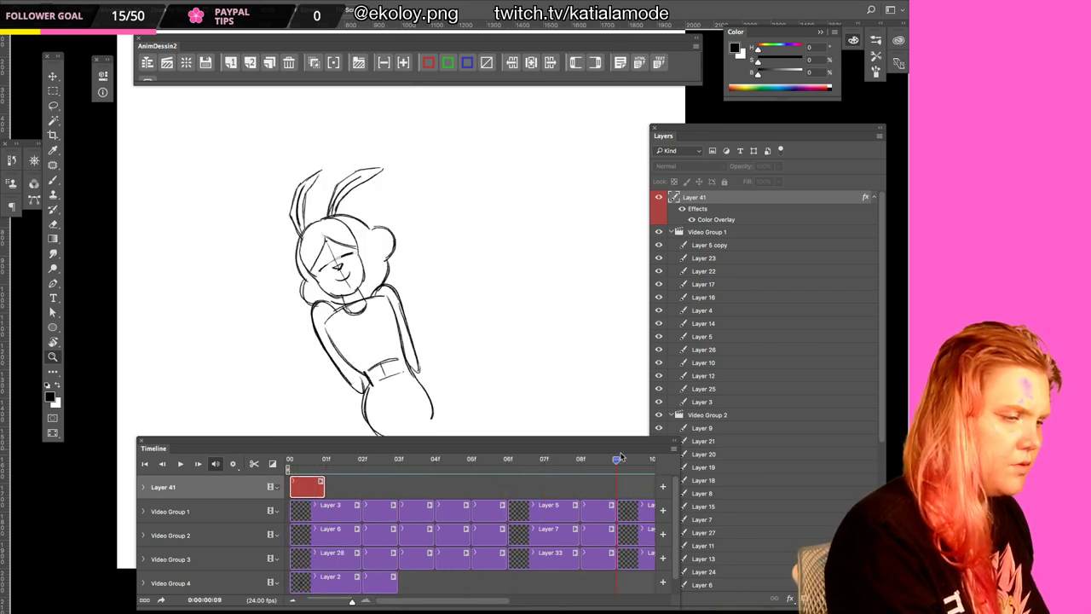
Turn on onion skinning at frame 1 and add a one-frame drawing layer after Layer 41
click(290, 466)
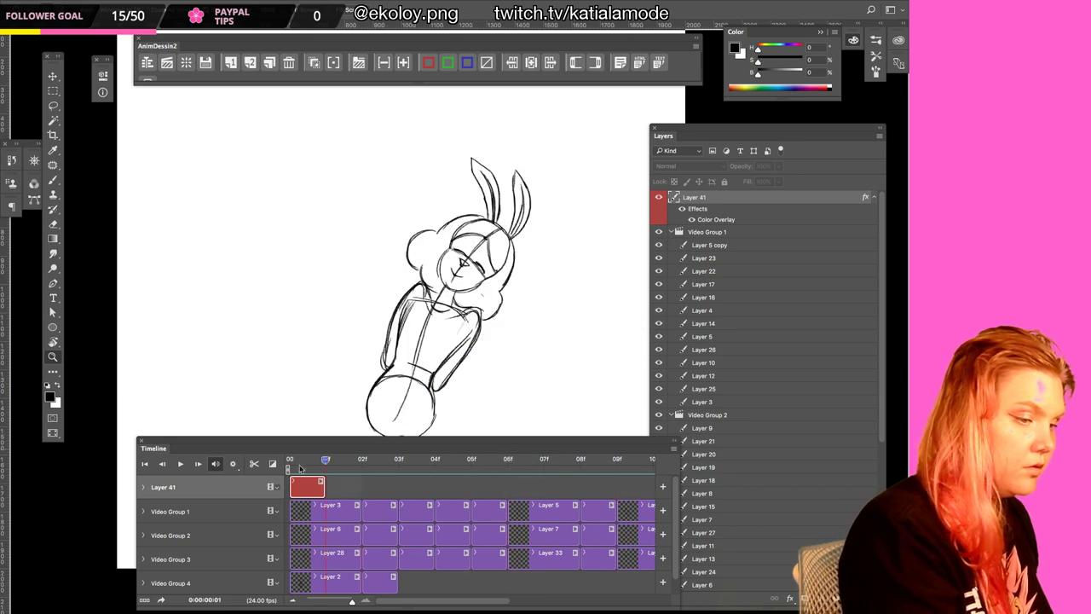
drag(290, 469, 327, 461)
click(314, 63)
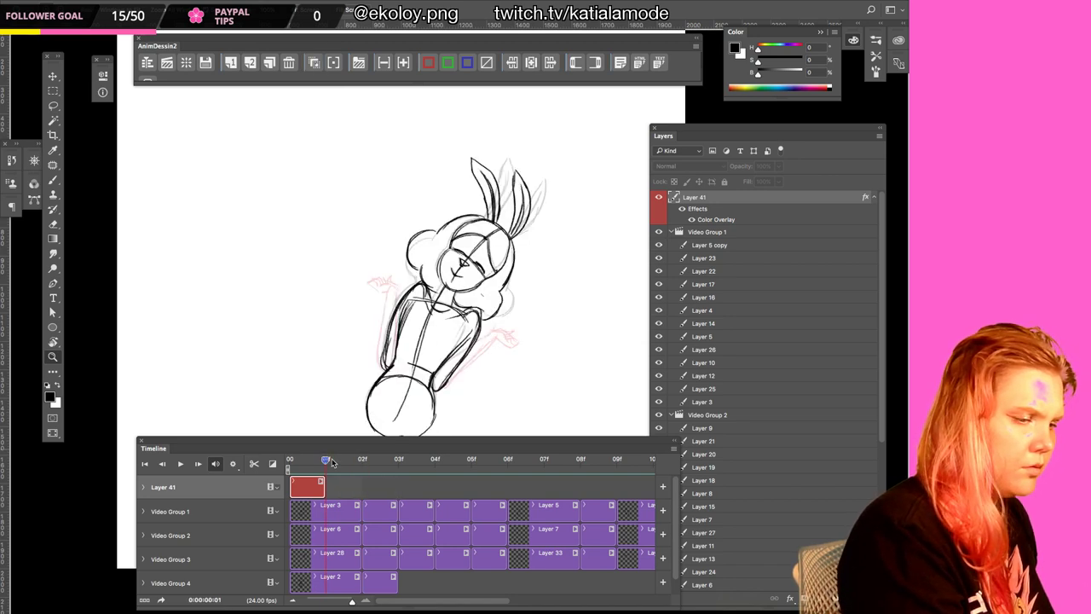
click(439, 333)
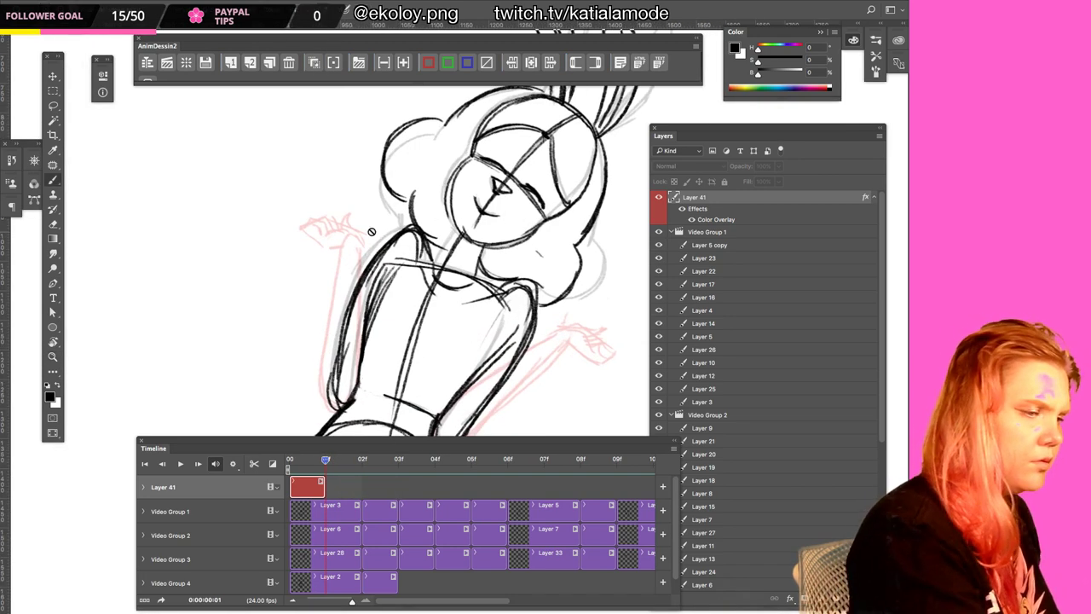
key(b)
click(231, 62)
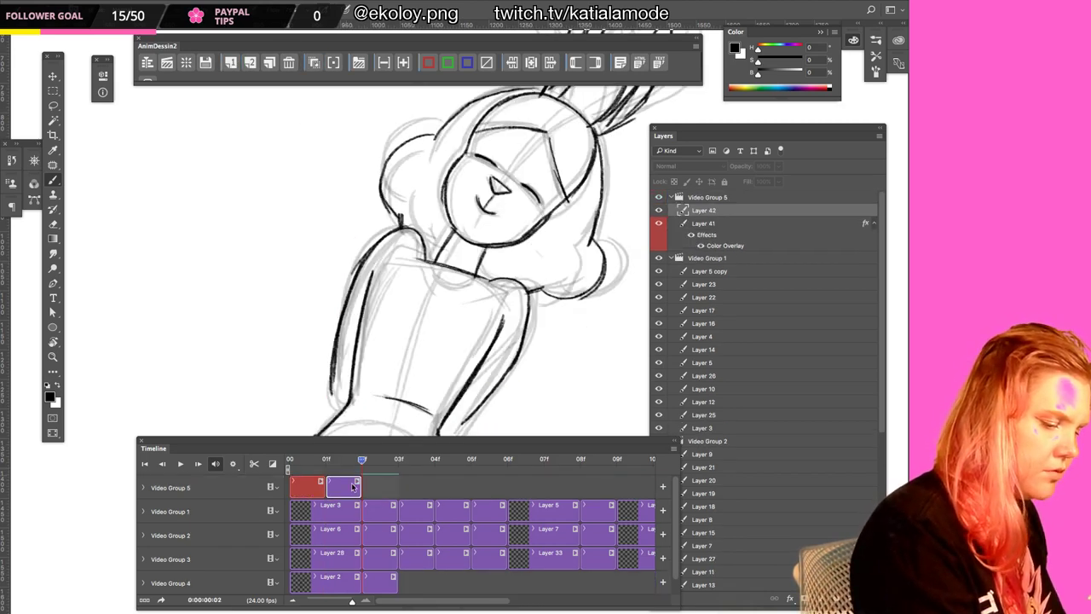
Give Video Group 5 a red color overlay and return to frame 1
click(195, 486)
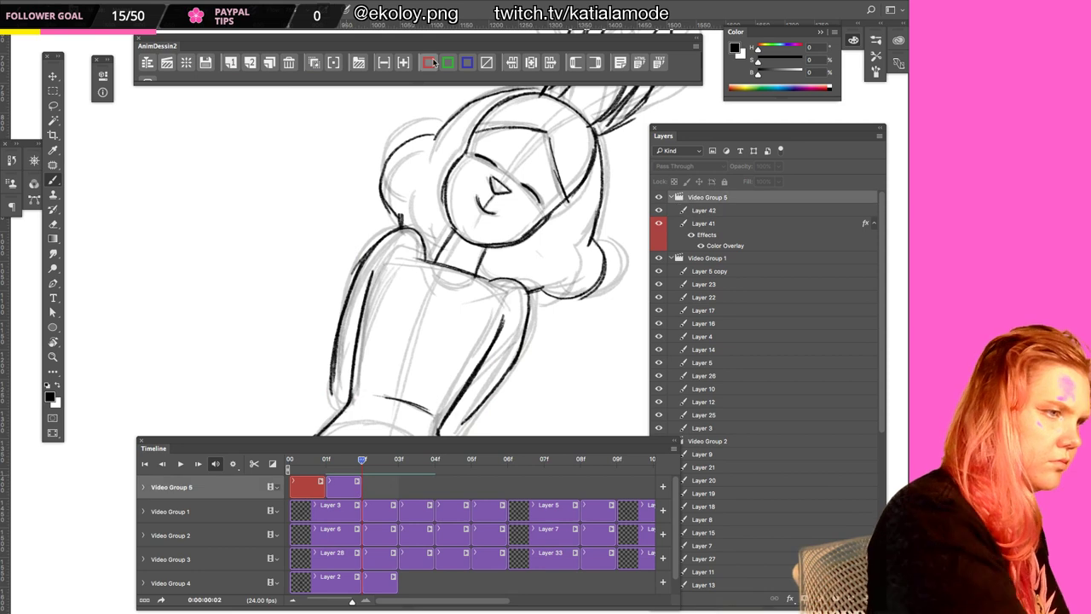
click(429, 63)
click(328, 459)
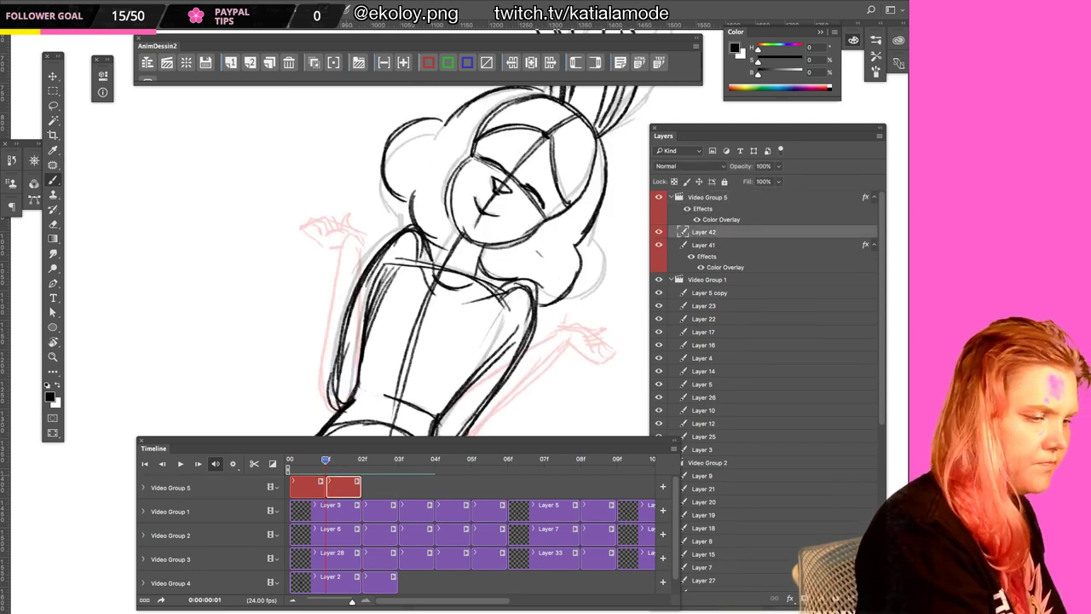
Sketch the left-side forearm and its palm-up hand on Layer 42 at frame 1, shifted inward from the onion-skinned pose
drag(390, 298, 344, 404)
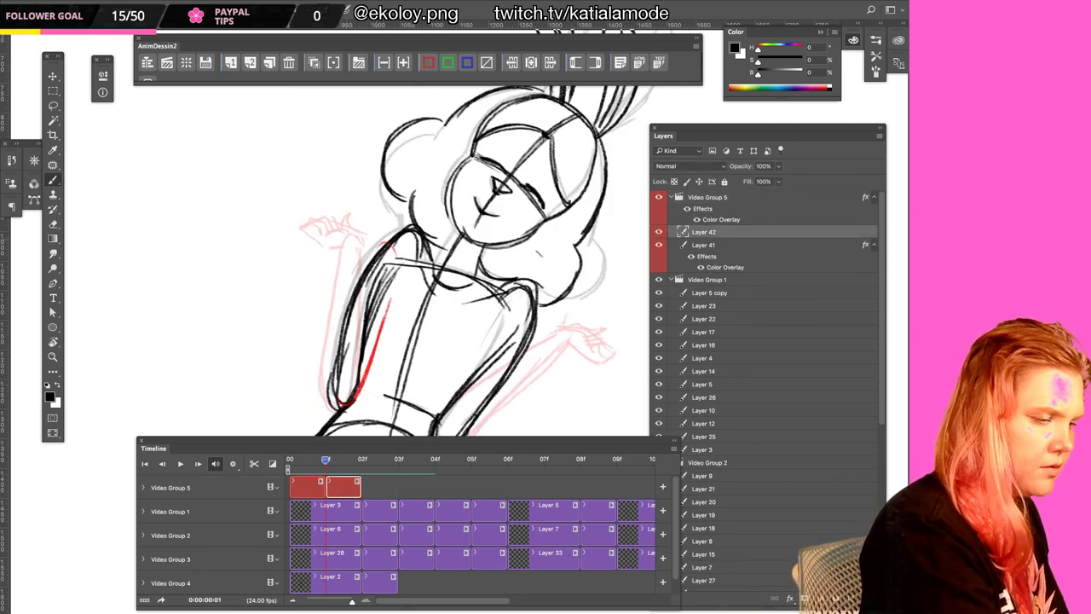
key(super+z)
mouse_move(395, 249)
mouse_down()
mouse_move(383, 329)
mouse_move(397, 245)
mouse_move(332, 408)
mouse_up()
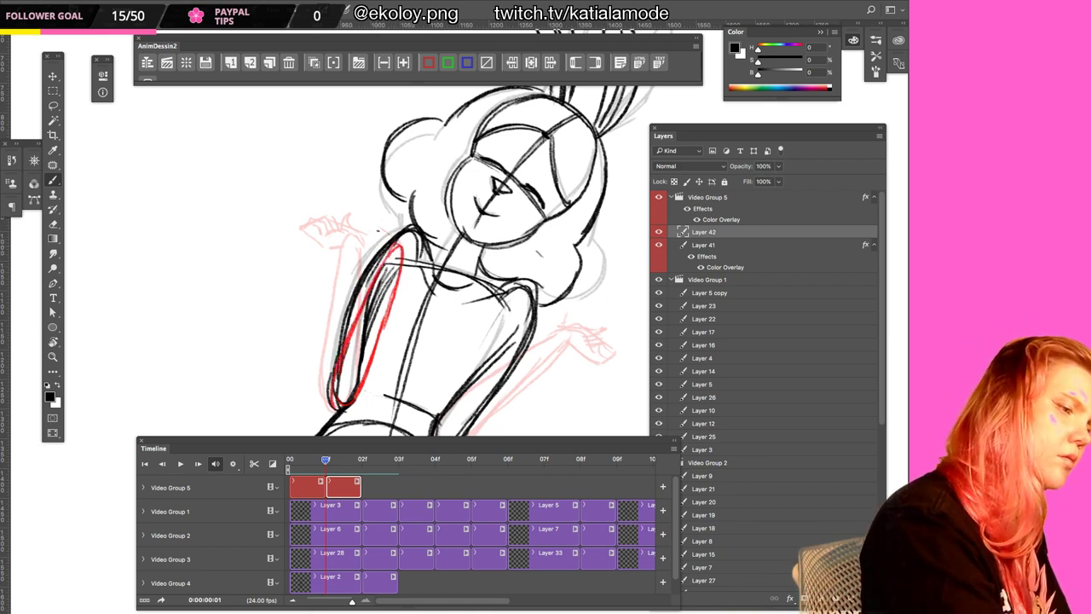
mouse_move(356, 223)
mouse_down()
mouse_move(401, 244)
mouse_move(375, 249)
mouse_move(391, 251)
mouse_move(384, 235)
mouse_move(394, 246)
mouse_up()
mouse_move(537, 320)
mouse_down()
mouse_move(496, 319)
mouse_move(535, 278)
mouse_up()
mouse_move(439, 368)
mouse_down()
mouse_move(535, 305)
mouse_move(431, 334)
mouse_move(438, 374)
mouse_up()
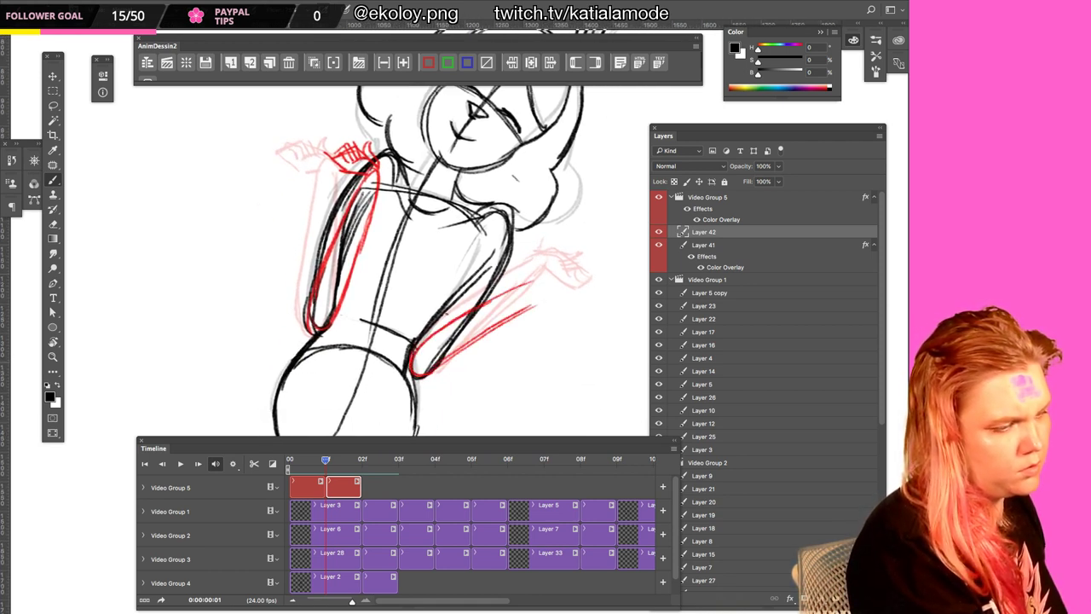
key(ctrl+z)
key(ctrl+z)
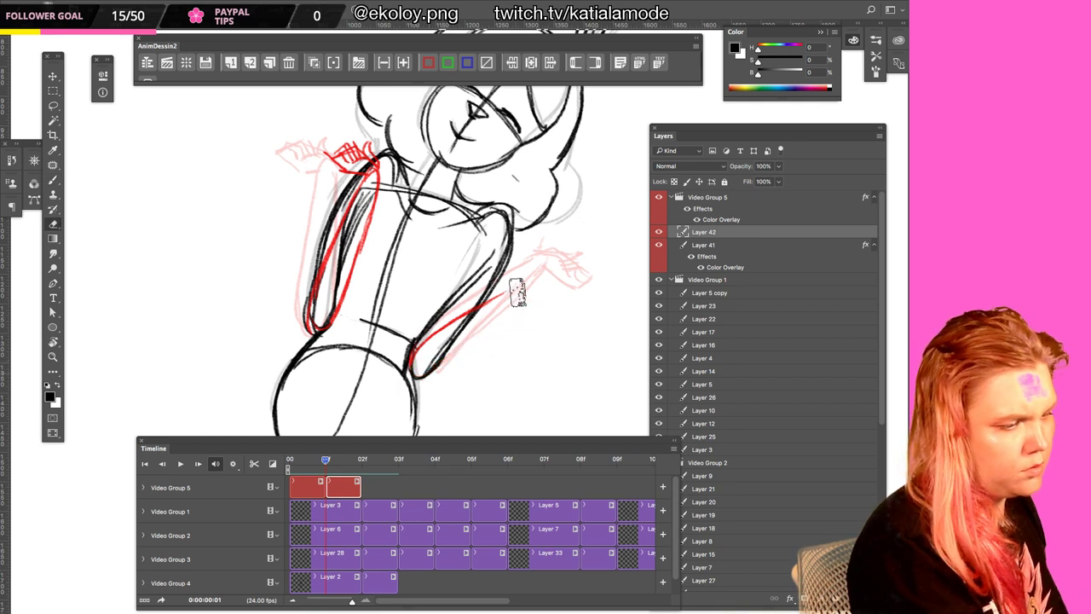
Sketch the right-side forearm and its palm-up hand on Layer 42 at frame 1, close to the onion-skinned pose
drag(539, 261, 431, 333)
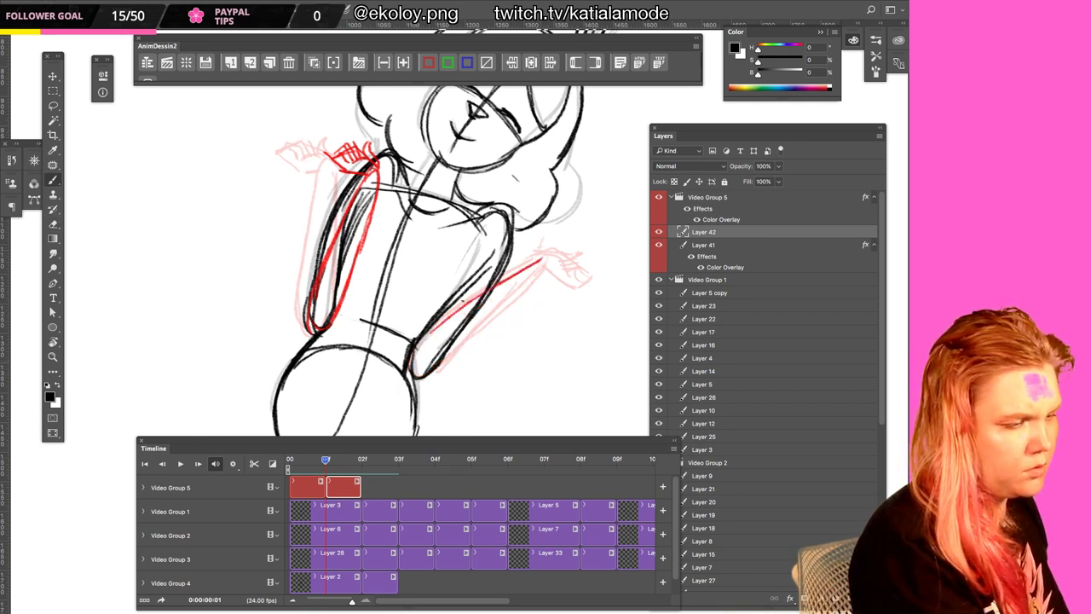
mouse_move(481, 293)
mouse_down()
mouse_move(433, 325)
mouse_move(411, 375)
mouse_up()
drag(546, 265, 438, 363)
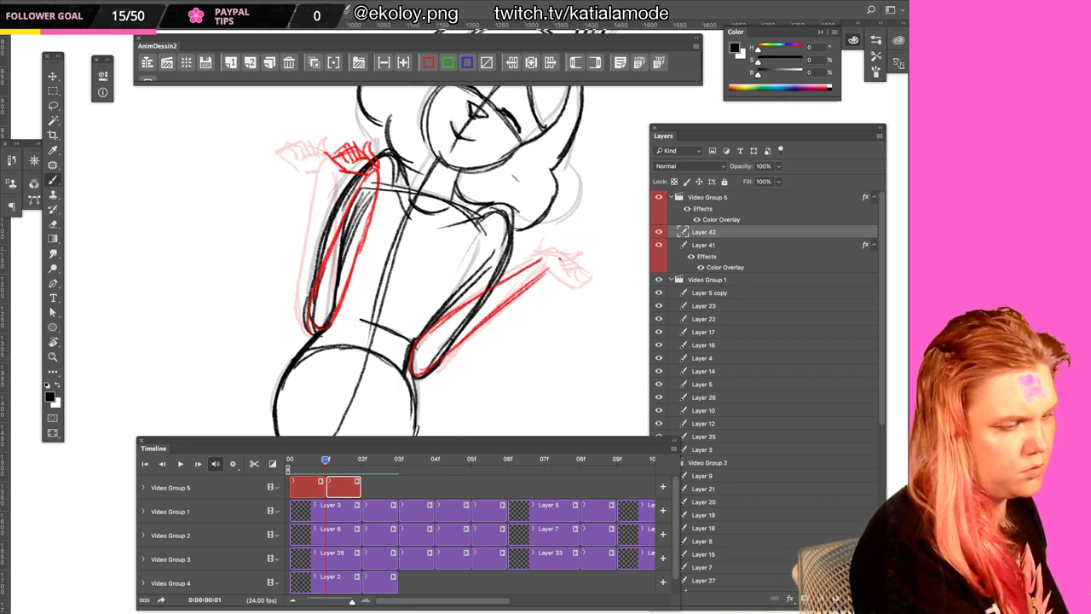
mouse_move(546, 275)
mouse_down()
mouse_move(565, 288)
mouse_move(590, 282)
mouse_up()
mouse_move(542, 261)
mouse_down()
mouse_move(575, 256)
mouse_move(587, 281)
mouse_up()
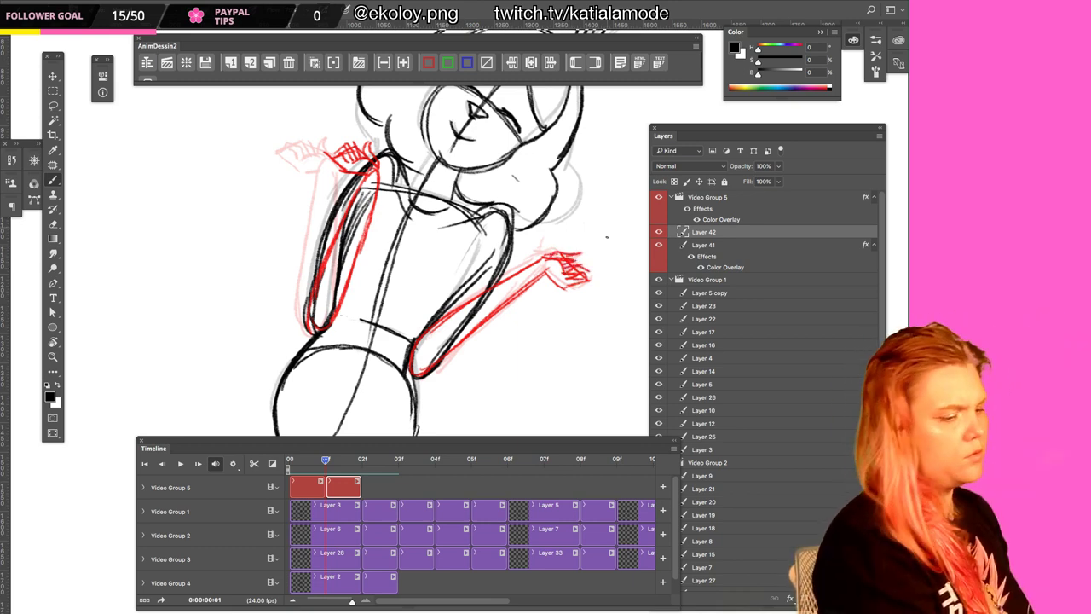
Select the right-side forearm and hand on Layer 42 at frame 1 and rotate them slightly downward about the elbow
mouse_move(358, 461)
mouse_down()
mouse_move(281, 470)
mouse_move(353, 472)
mouse_move(293, 468)
mouse_move(327, 474)
mouse_up()
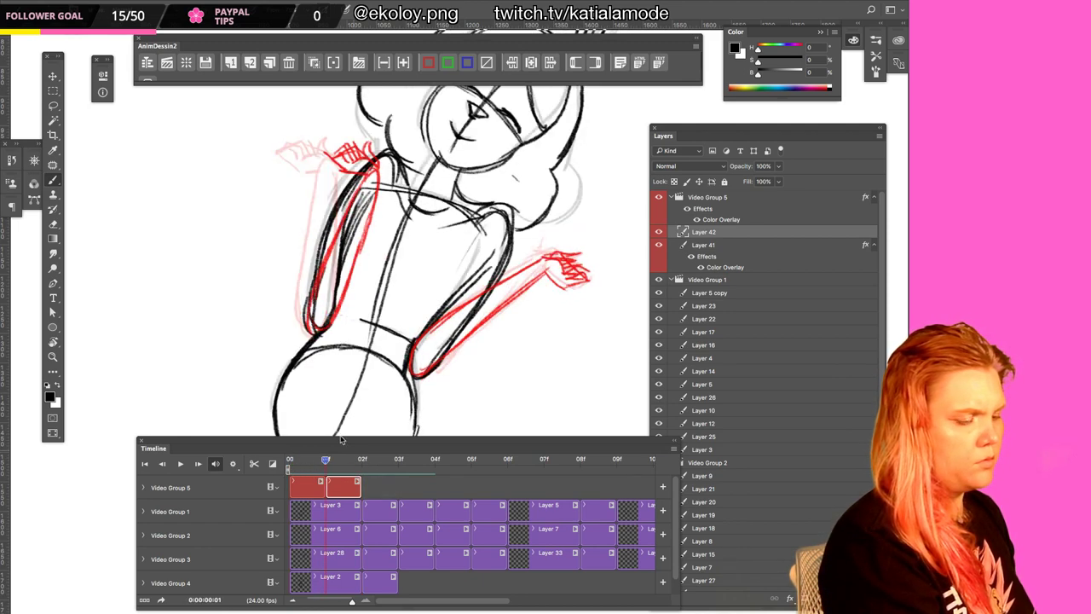
key(l)
mouse_move(503, 209)
mouse_down()
mouse_move(597, 214)
mouse_move(575, 220)
mouse_up()
key(v)
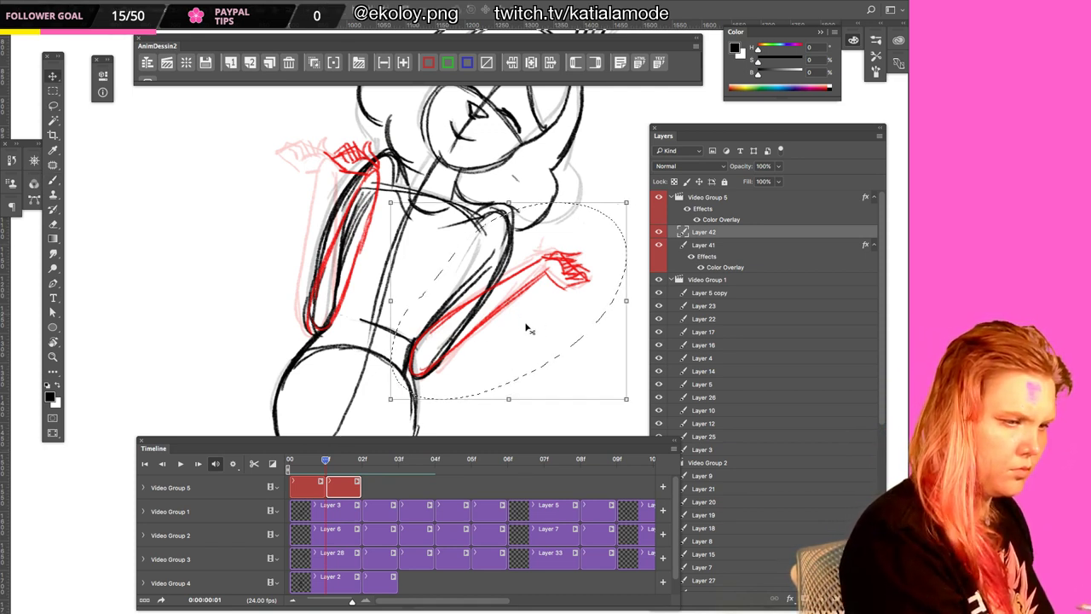
drag(509, 301, 410, 371)
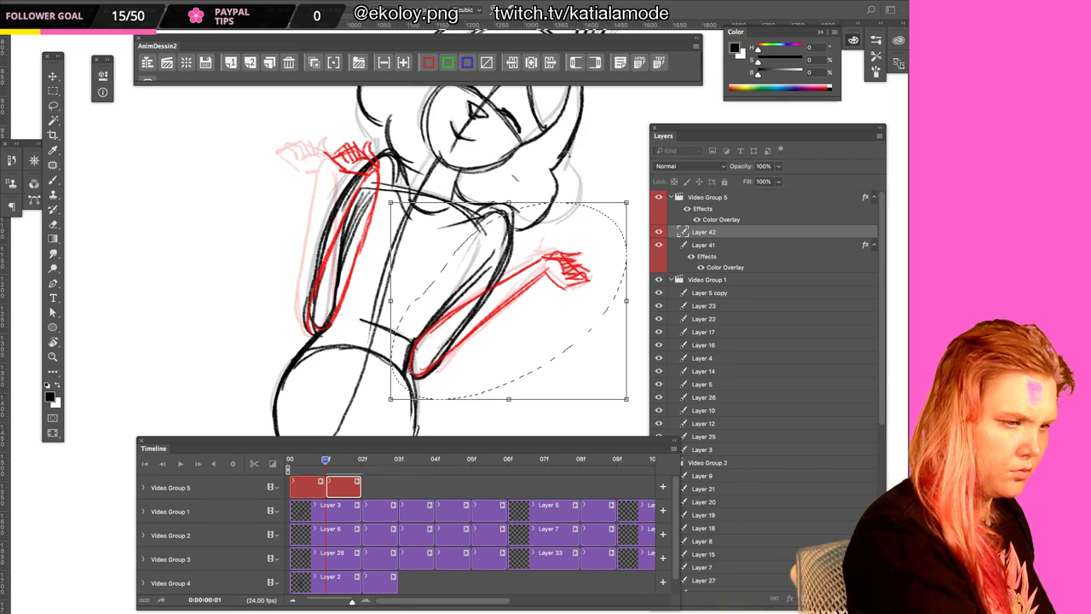
drag(567, 152, 608, 169)
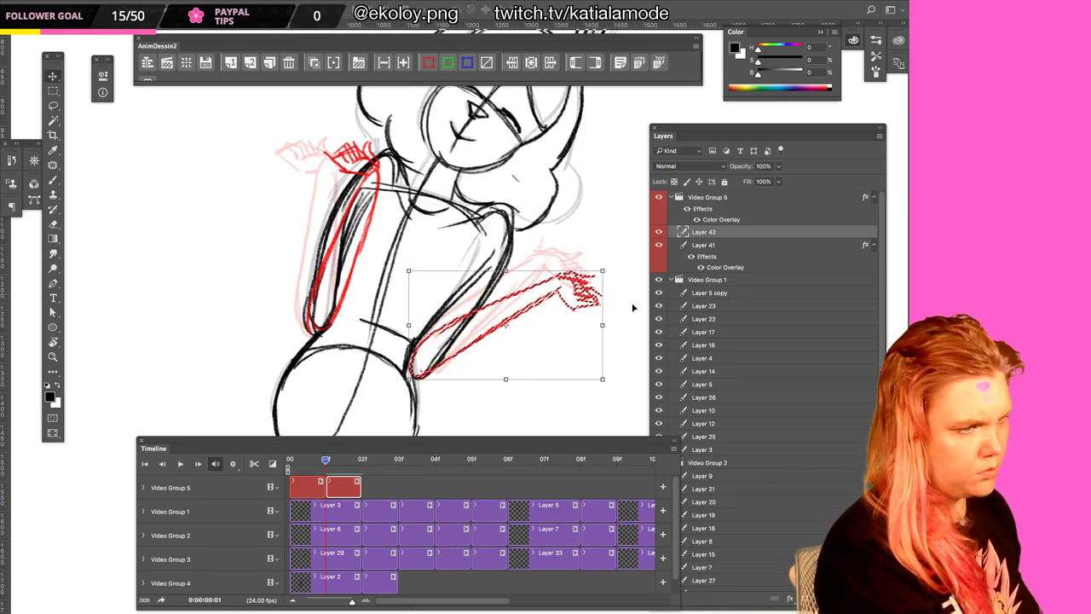
key(Return)
Add a one-frame drawing layer after Layer 42 in Video Group 5 and return to frame 2
key(z)
drag(565, 353, 536, 353)
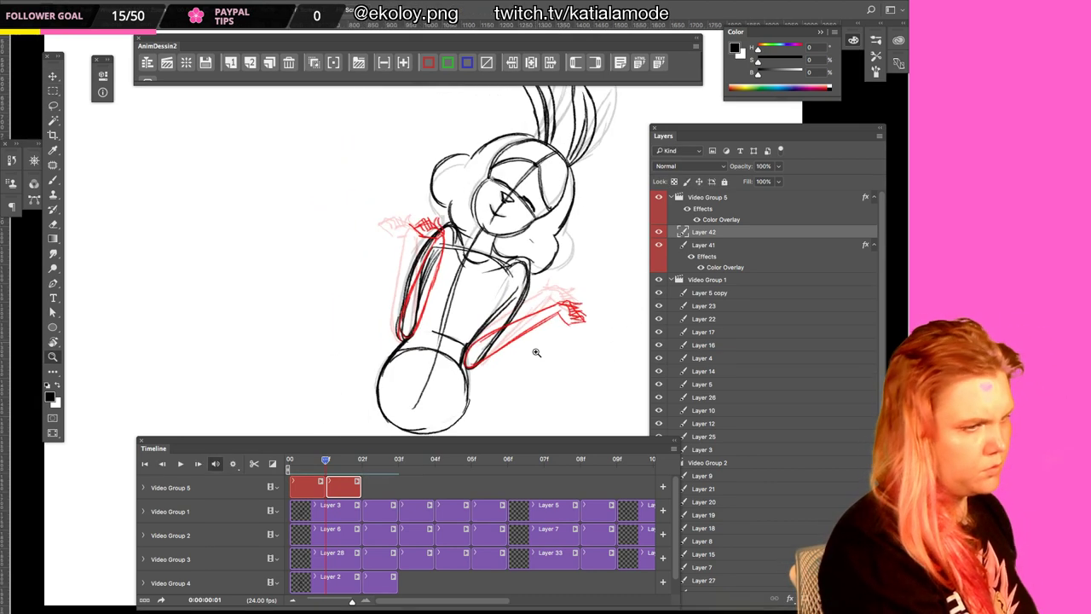
mouse_move(346, 462)
mouse_down()
mouse_move(266, 467)
mouse_move(376, 460)
mouse_up()
drag(384, 462, 362, 462)
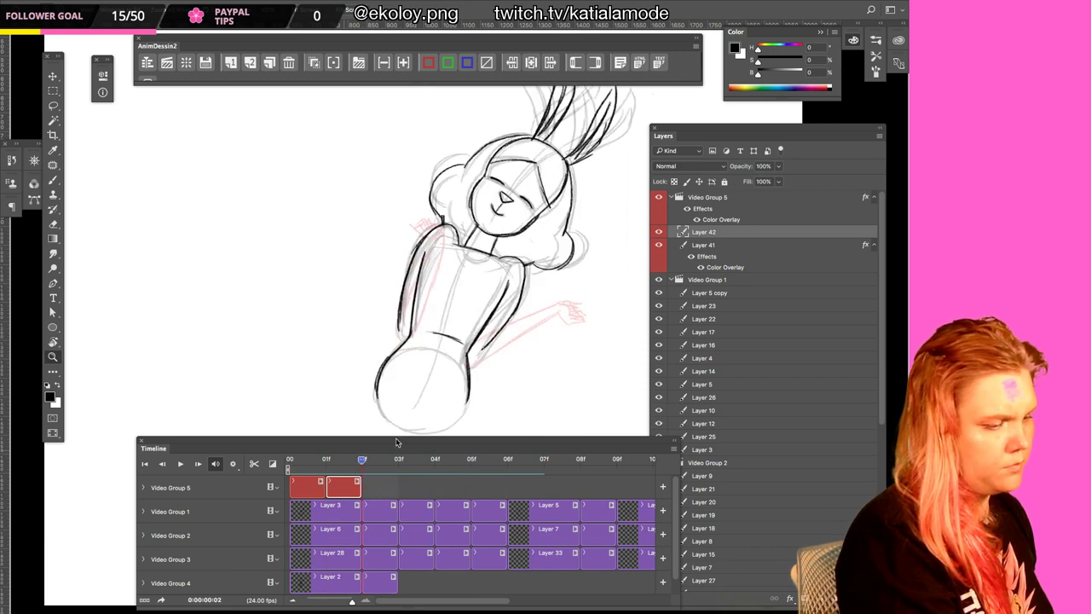
click(231, 62)
mouse_move(542, 344)
mouse_down()
mouse_move(554, 321)
mouse_move(574, 319)
mouse_move(565, 319)
mouse_up()
click(364, 459)
Sketch the left-side forearm on Layer 43 at frame 2, slanting from the elbow up across the chest
key(b)
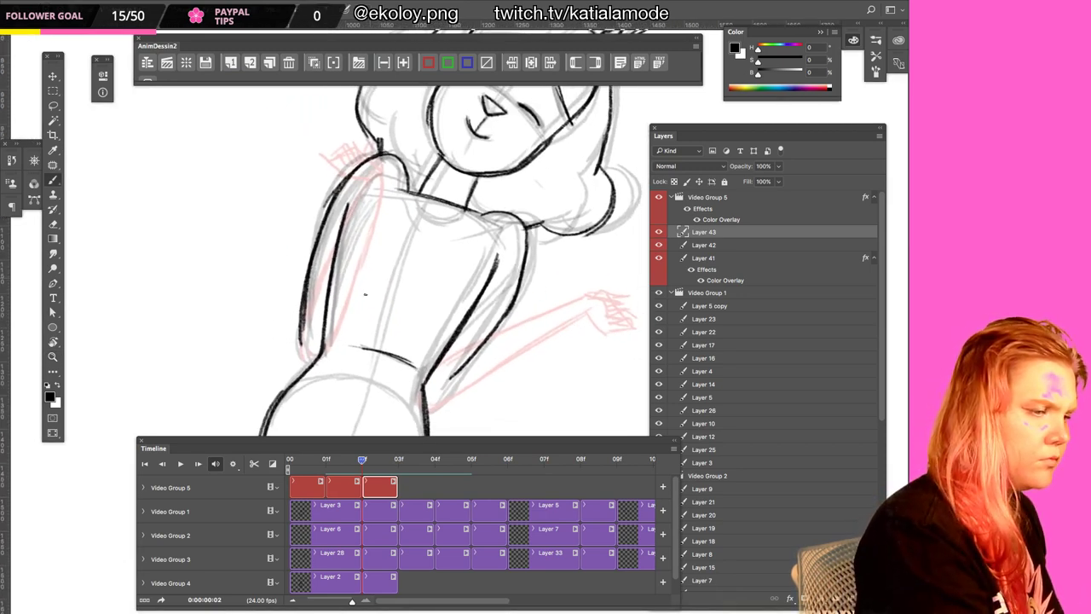
mouse_move(428, 238)
mouse_down()
mouse_move(305, 363)
mouse_move(350, 277)
mouse_up()
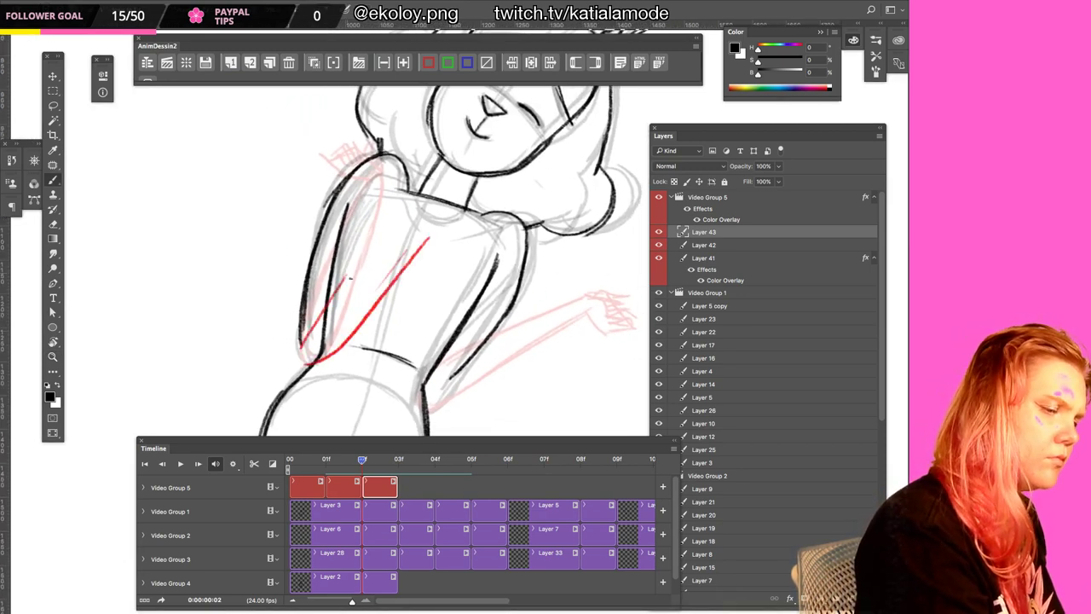
key(super+z)
drag(396, 244, 302, 345)
mouse_move(382, 261)
mouse_down()
mouse_move(321, 321)
mouse_move(314, 364)
mouse_up()
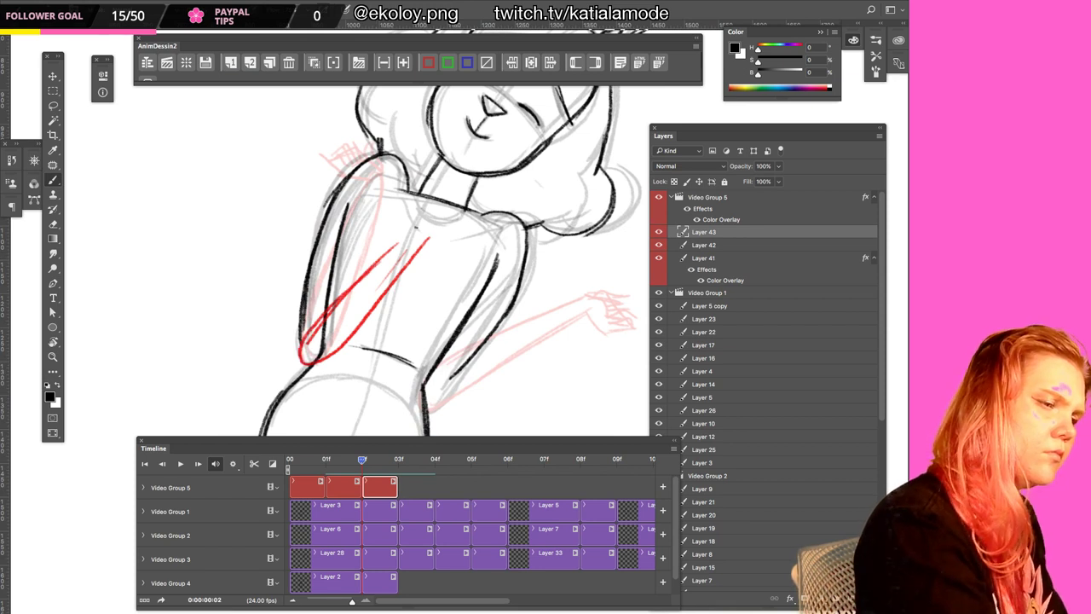
drag(386, 201, 397, 235)
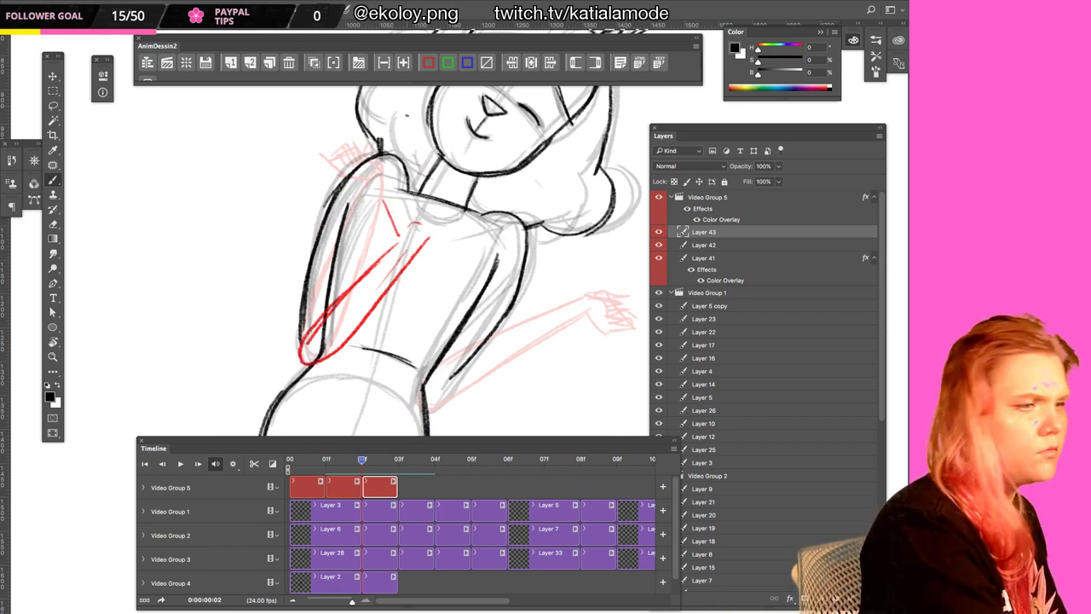
key(ctrl+z)
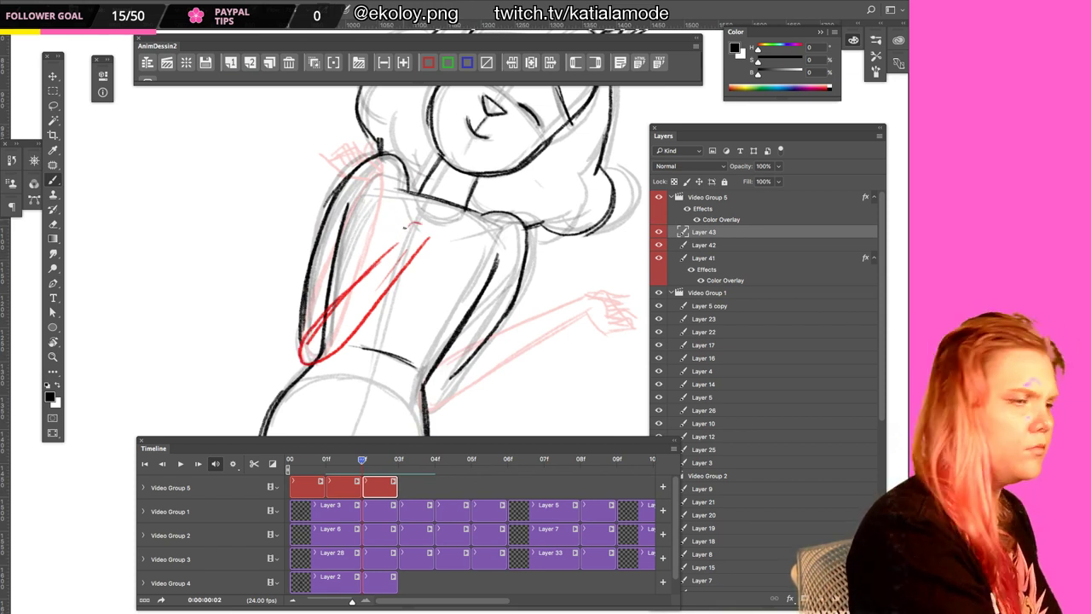
Sketch the left-side hand on Layer 43 at frame 2, fingers spread upward just below the neck
mouse_move(381, 184)
mouse_down()
mouse_move(414, 197)
mouse_move(427, 234)
mouse_up()
mouse_move(380, 185)
mouse_down()
mouse_move(391, 217)
mouse_move(406, 233)
mouse_move(417, 225)
mouse_up()
mouse_move(389, 185)
mouse_down()
mouse_move(399, 211)
mouse_move(434, 220)
mouse_move(426, 242)
mouse_up()
drag(432, 191, 421, 211)
drag(423, 189, 427, 213)
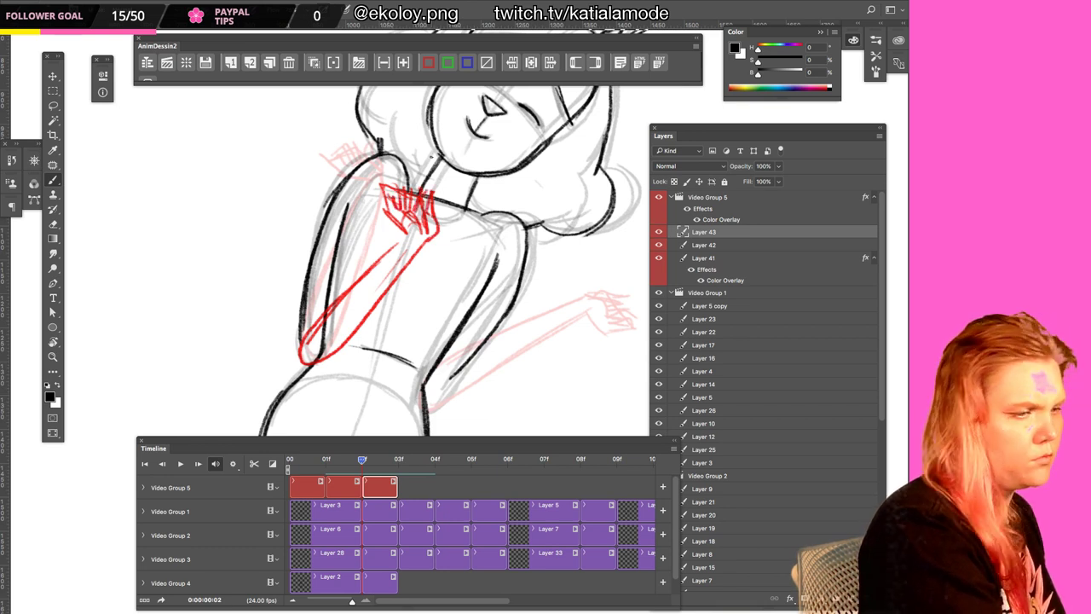
Sketch the right-side forearm and a first version of its hand on Layer 43 at frame 2, slightly below the onion-skinned arm
scroll(494, 275, right, 3)
scroll(494, 276, down, 1)
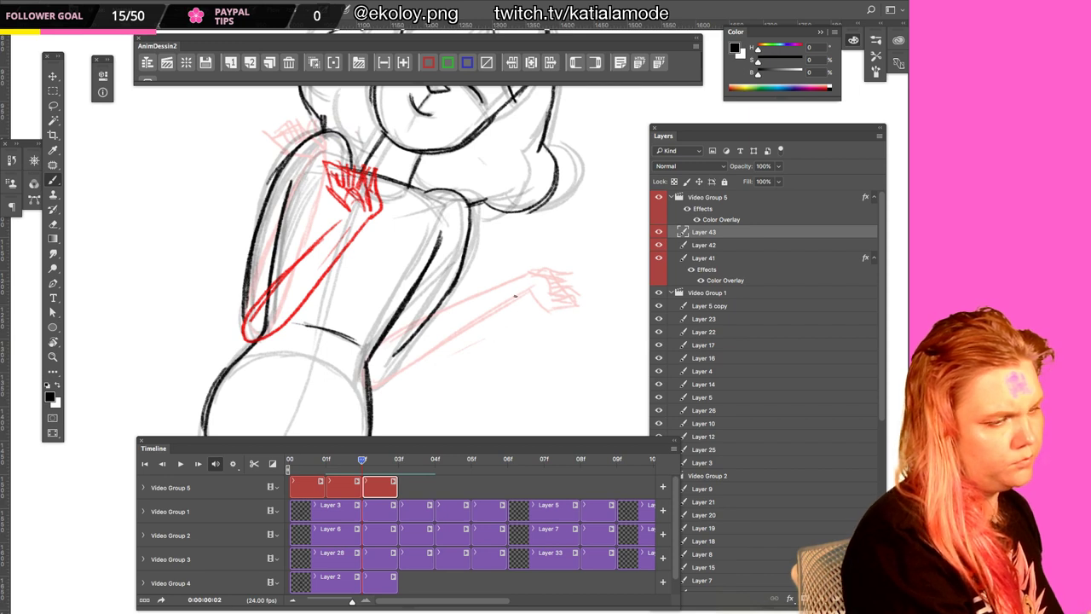
drag(524, 321, 375, 388)
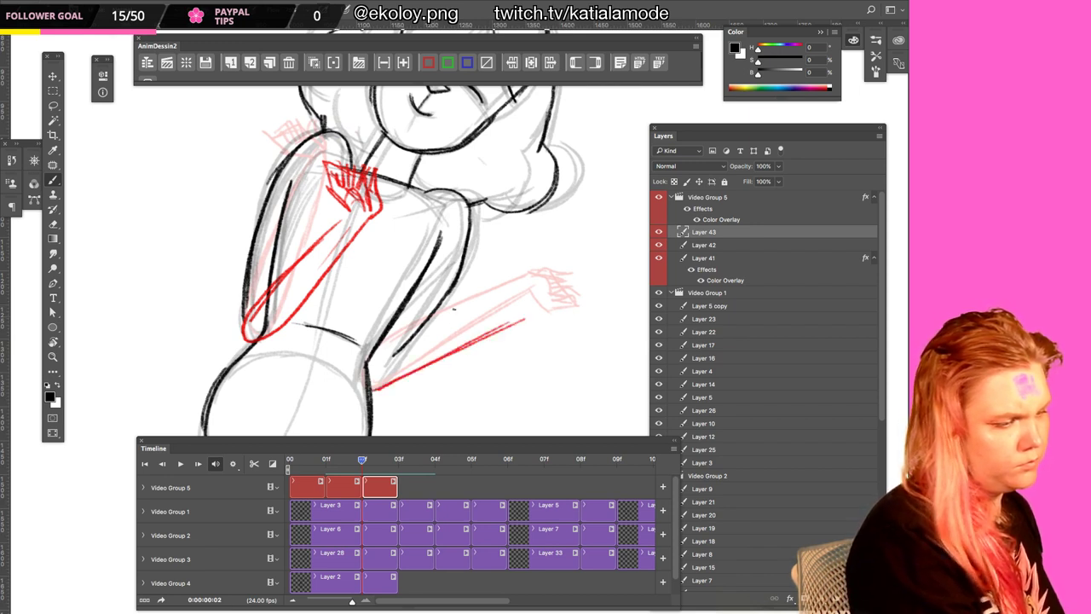
drag(495, 311, 370, 358)
mouse_move(452, 325)
mouse_down()
mouse_move(368, 362)
mouse_move(377, 386)
mouse_up()
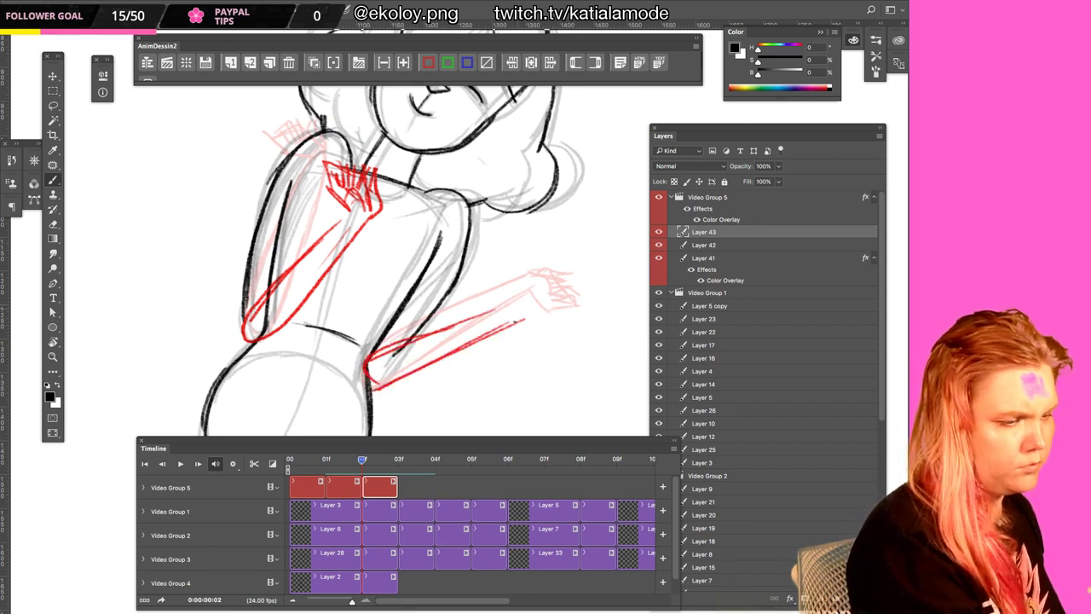
mouse_move(488, 315)
mouse_down()
mouse_move(588, 291)
mouse_move(578, 271)
mouse_move(528, 285)
mouse_move(564, 276)
mouse_move(558, 291)
mouse_move(587, 278)
mouse_move(562, 288)
mouse_up()
mouse_move(576, 270)
mouse_down()
mouse_move(559, 285)
mouse_move(588, 287)
mouse_move(551, 271)
mouse_move(568, 271)
mouse_up()
mouse_move(511, 322)
mouse_down()
mouse_move(574, 298)
mouse_move(555, 303)
mouse_up()
Play back the arm motion to check it and return to frame 2
mouse_move(362, 459)
mouse_down()
mouse_move(289, 461)
mouse_move(435, 462)
mouse_move(289, 464)
mouse_move(329, 453)
mouse_move(439, 464)
mouse_move(286, 462)
mouse_move(403, 489)
mouse_move(286, 479)
mouse_move(345, 479)
mouse_up()
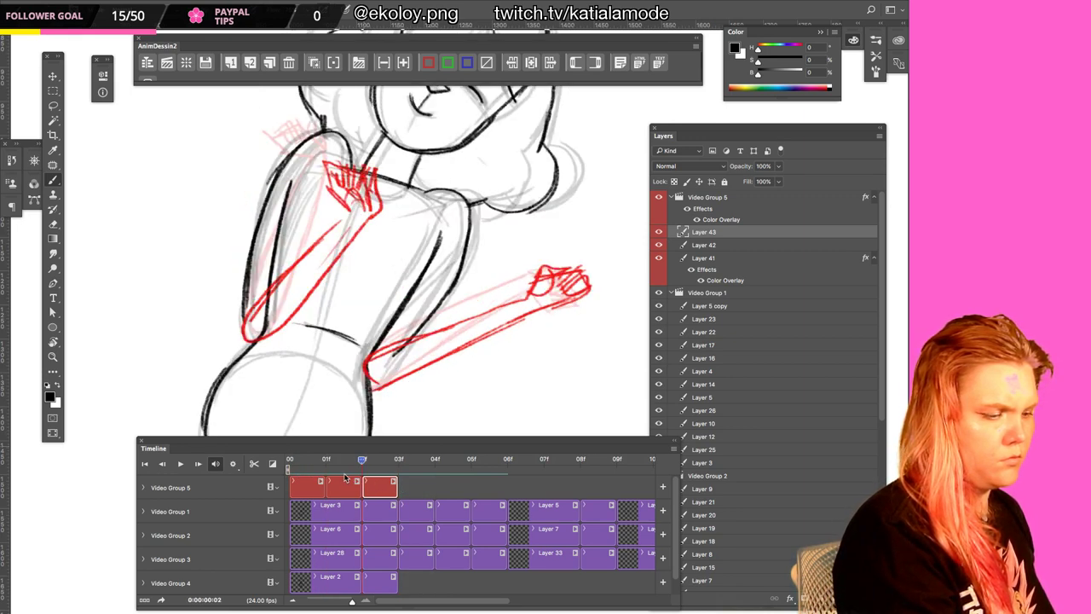
key(space)
key(space)
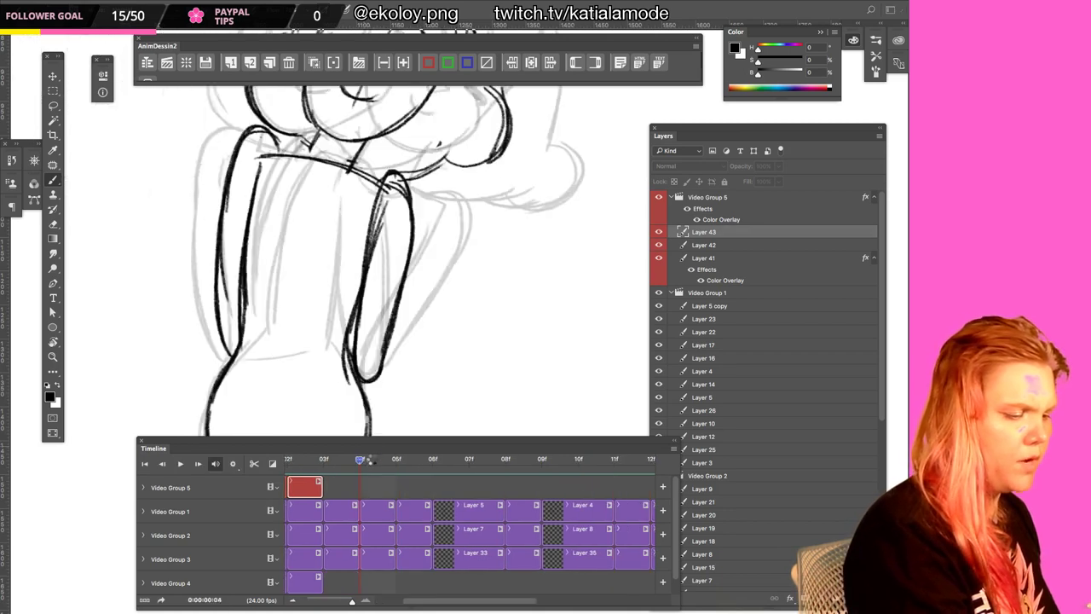
click(367, 460)
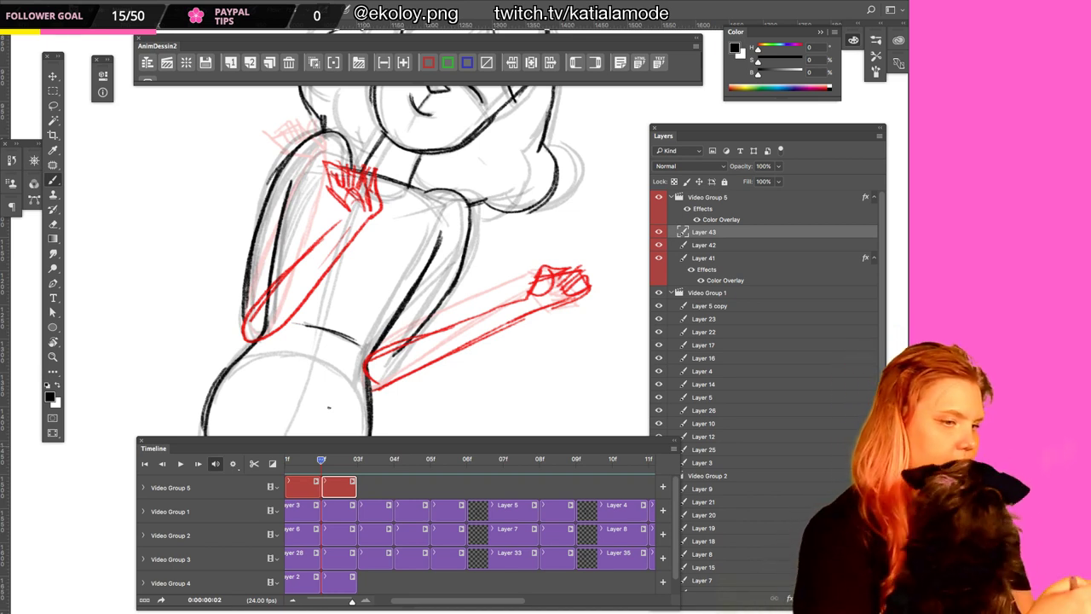
Erase the right-side hand on Layer 43 and redraw it lower, bent down from the wrist with spread fingers
key(e)
mouse_move(550, 281)
mouse_down()
mouse_move(581, 305)
mouse_move(556, 270)
mouse_move(555, 332)
mouse_up()
key(b)
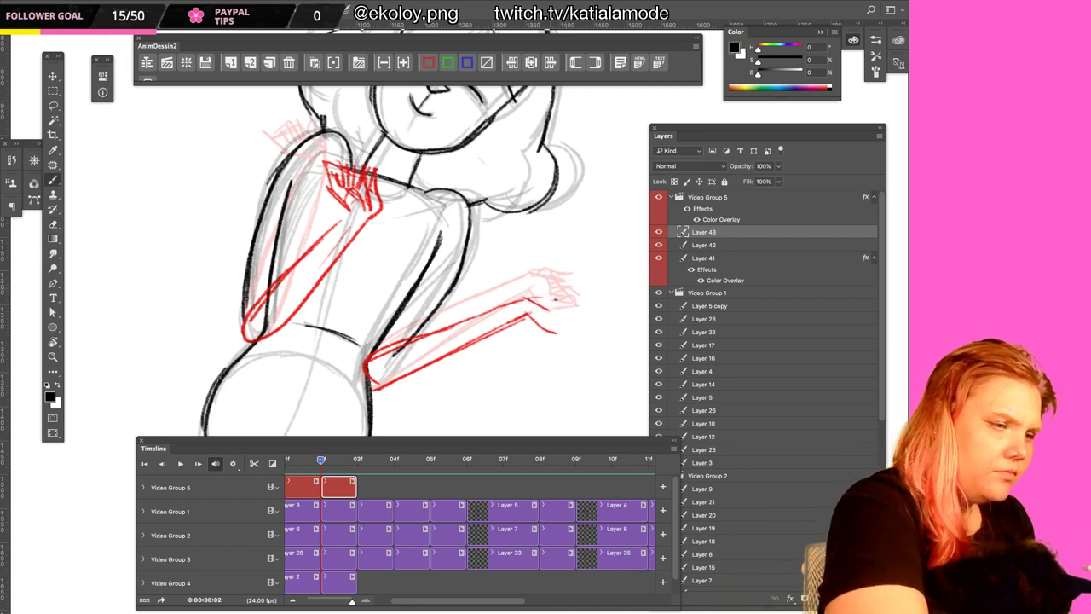
mouse_move(529, 297)
mouse_down()
mouse_move(574, 332)
mouse_move(543, 329)
mouse_move(578, 338)
mouse_up()
mouse_move(542, 305)
mouse_down()
mouse_move(575, 335)
mouse_move(571, 295)
mouse_move(530, 297)
mouse_move(571, 293)
mouse_up()
drag(571, 292, 566, 304)
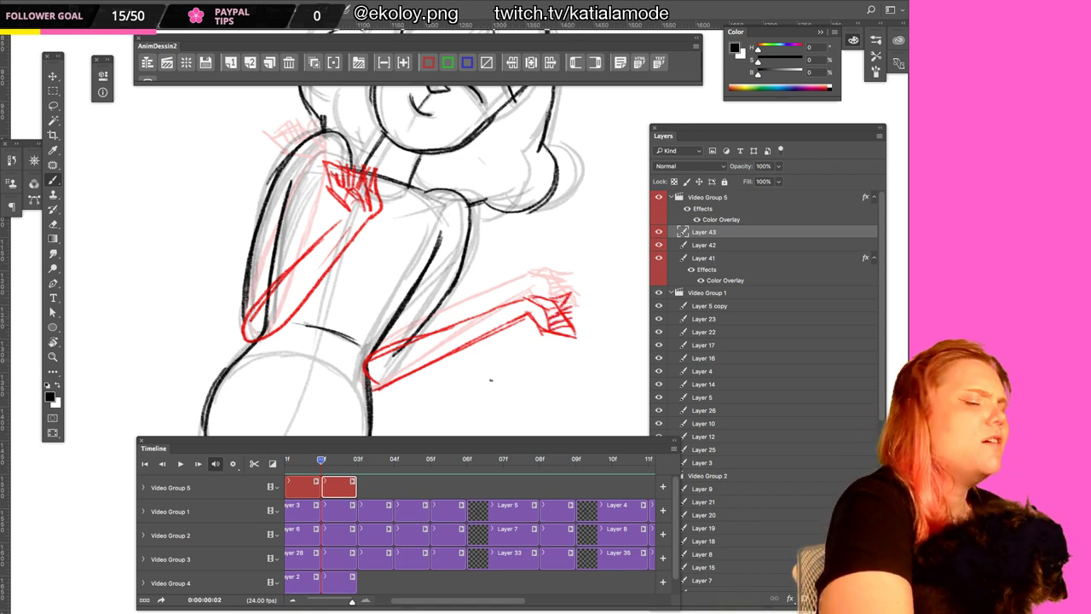
Add a one-frame drawing layer after Layer 43 in Video Group 5 and return to frame 3
click(358, 460)
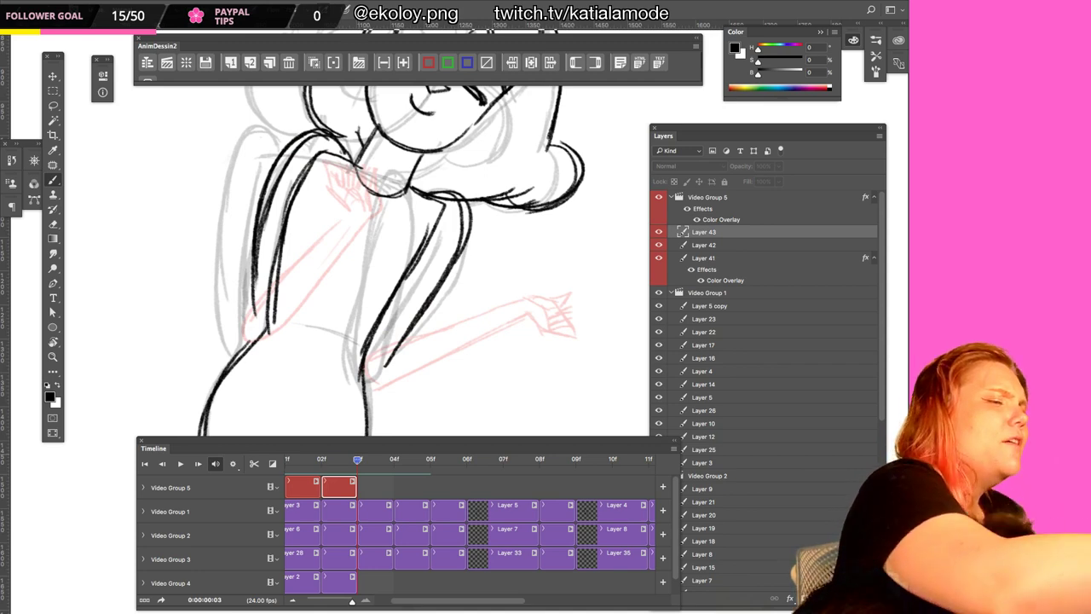
click(231, 63)
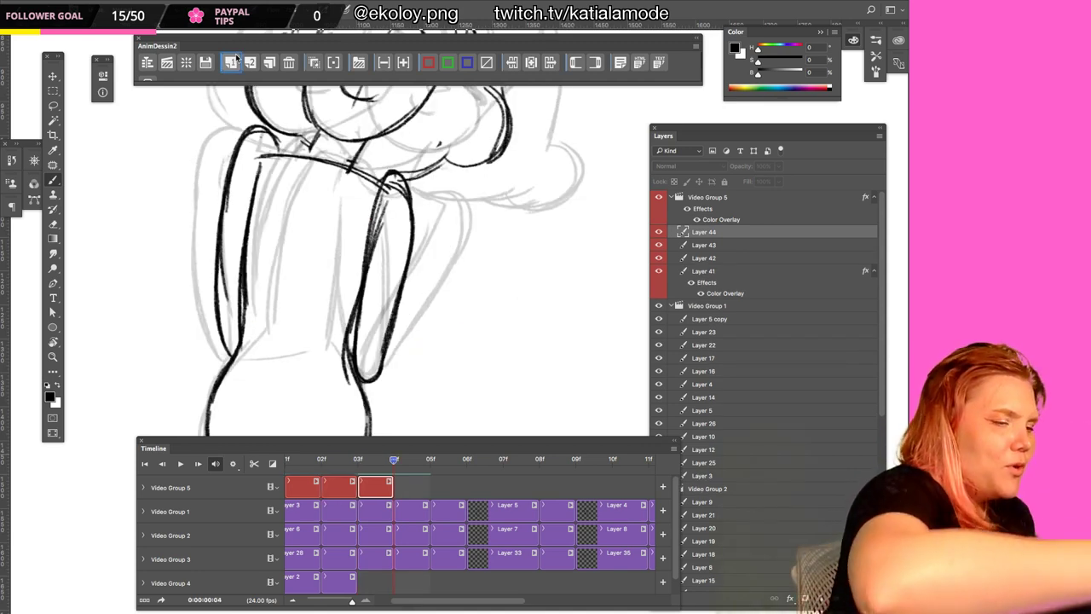
click(358, 460)
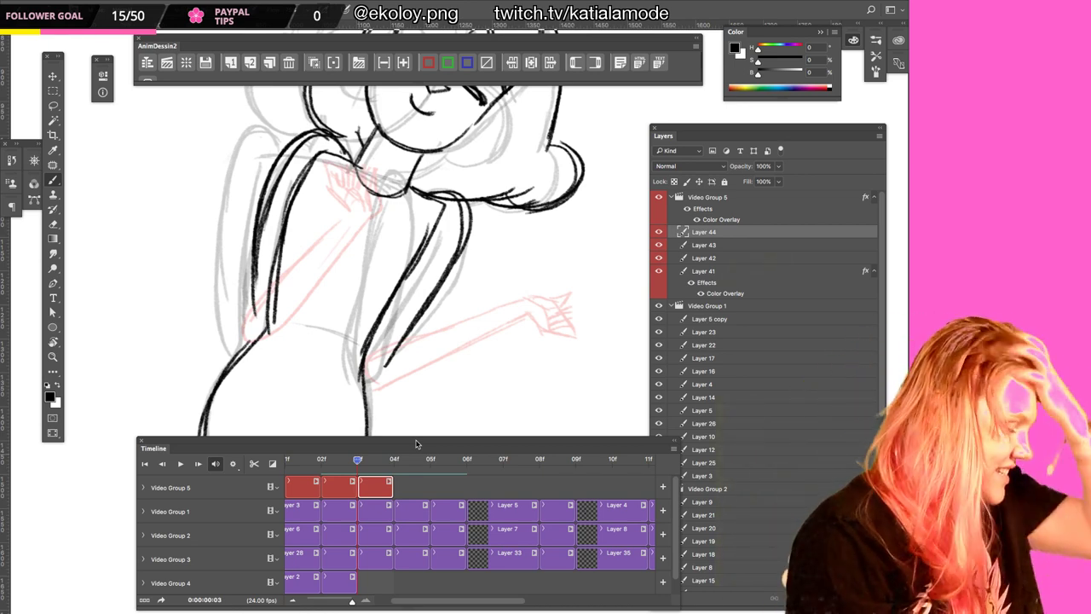
mouse_move(358, 460)
mouse_down()
mouse_move(289, 464)
mouse_move(403, 473)
mouse_move(433, 461)
mouse_move(407, 460)
mouse_up()
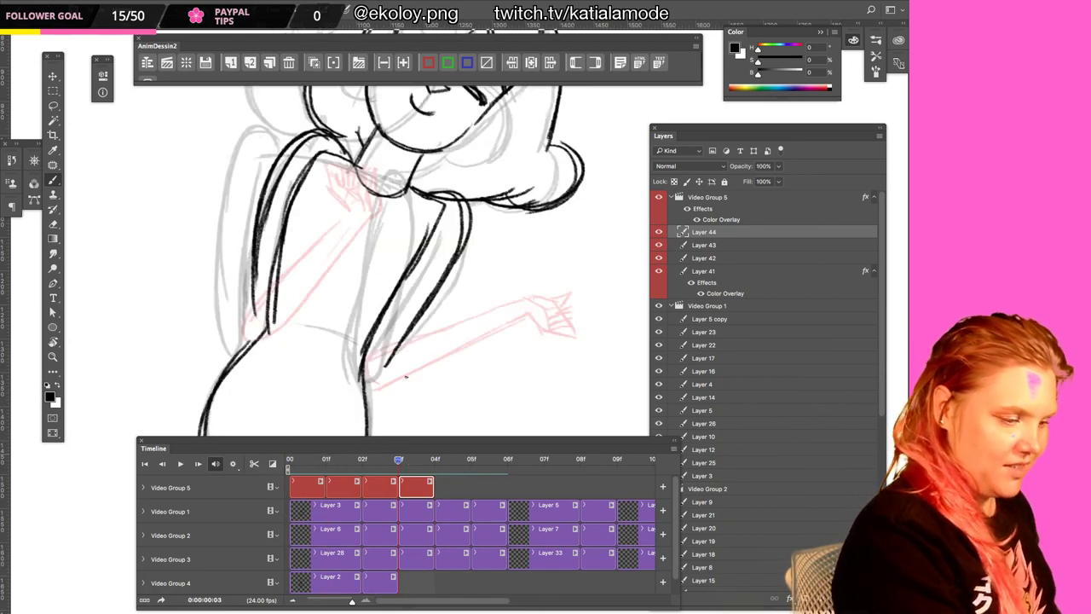
drag(498, 363, 383, 386)
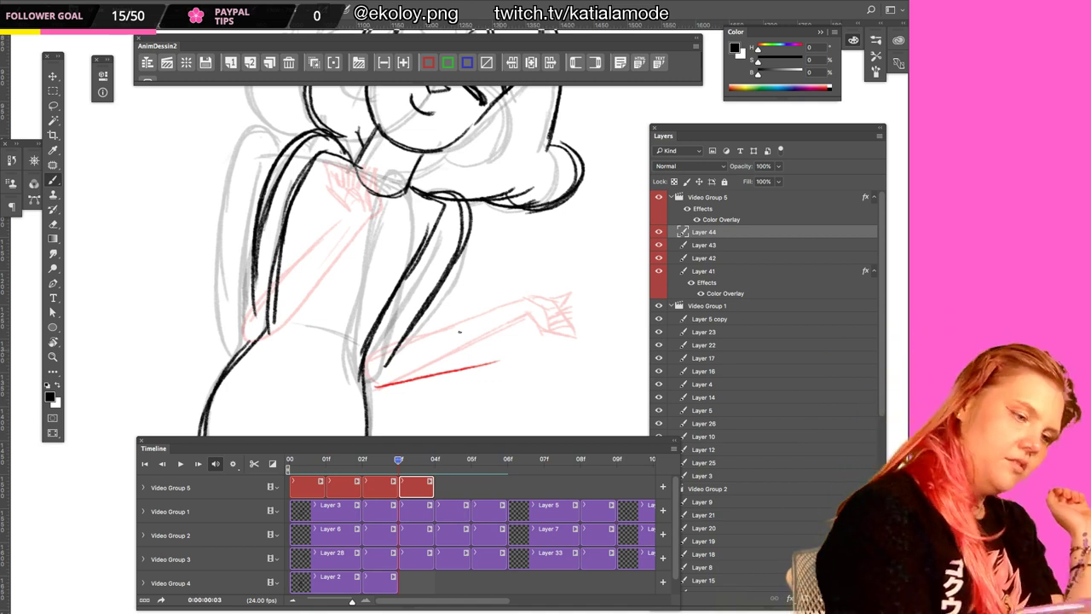
drag(505, 358, 527, 370)
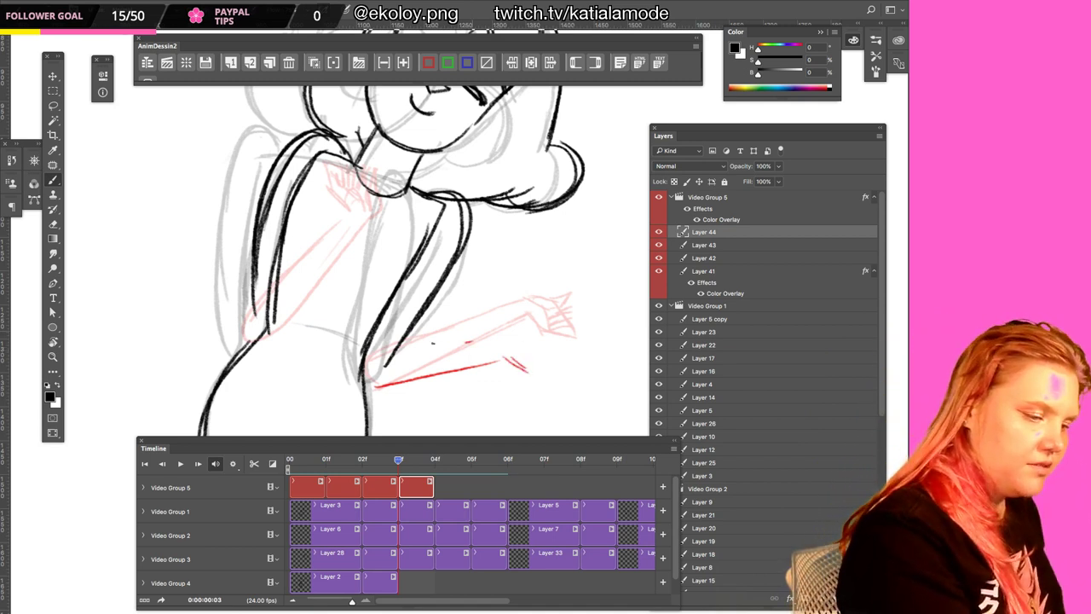
drag(433, 343, 370, 373)
key(e)
drag(487, 367, 526, 334)
key(b)
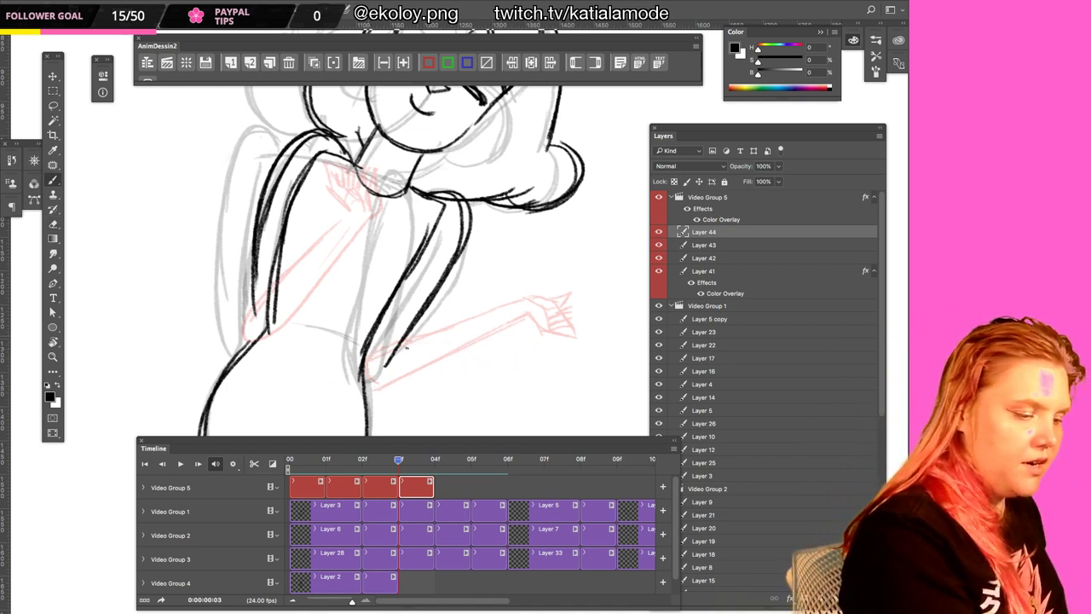
mouse_move(430, 344)
mouse_down()
mouse_move(355, 377)
mouse_move(356, 358)
mouse_up()
mouse_move(369, 374)
mouse_down()
mouse_move(485, 342)
mouse_move(362, 366)
mouse_move(403, 372)
mouse_move(509, 317)
mouse_up()
key(e)
key(b)
mouse_move(389, 343)
mouse_down()
mouse_move(527, 323)
mouse_move(344, 387)
mouse_up()
key(e)
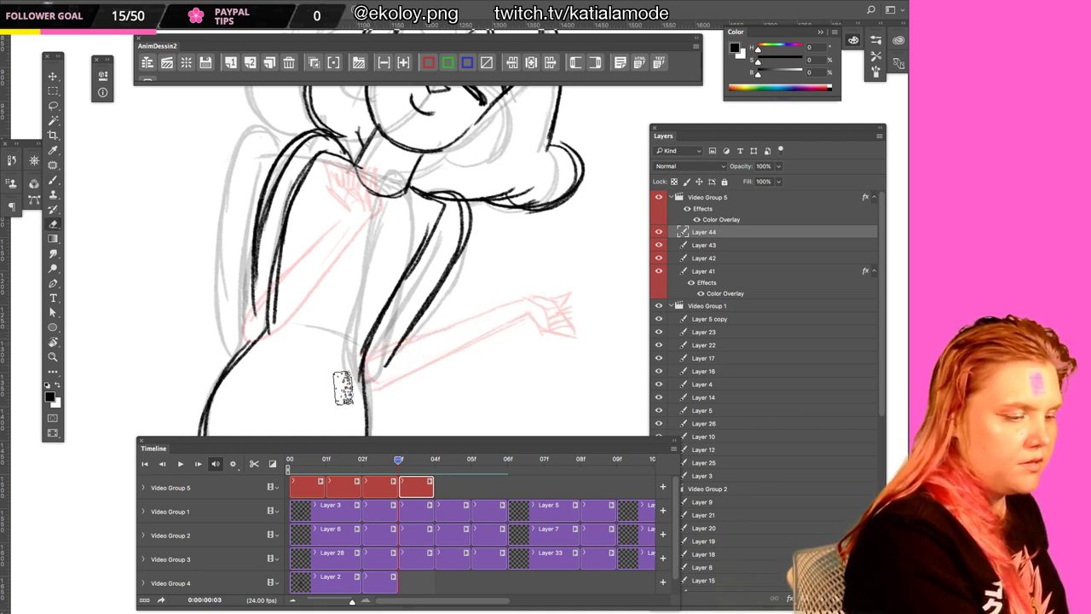
Sketch both forearms on Layer 44 at frame 3, lower than the onion-skinned pose, with the right-side one nearly horizontal
key(r)
mouse_move(541, 311)
mouse_down()
mouse_move(534, 338)
mouse_move(384, 383)
mouse_up()
drag(493, 355, 502, 210)
mouse_move(531, 344)
mouse_down()
mouse_move(589, 285)
mouse_move(563, 256)
mouse_up()
key(b)
mouse_move(476, 202)
mouse_down()
mouse_move(467, 153)
mouse_move(352, 254)
mouse_up()
drag(483, 177, 379, 261)
drag(477, 182, 362, 268)
drag(464, 200, 344, 276)
drag(368, 244, 334, 277)
mouse_move(334, 277)
mouse_down()
mouse_move(365, 256)
mouse_move(298, 260)
mouse_move(294, 277)
mouse_move(358, 276)
mouse_up()
key(Escape)
Draw the hands on Layer 44 at frame 3, the left-side one at the chest and the right-side one bent downward
mouse_move(562, 348)
mouse_down()
mouse_move(541, 324)
mouse_move(623, 234)
mouse_up()
mouse_move(320, 316)
mouse_down()
mouse_move(353, 358)
mouse_move(465, 271)
mouse_move(355, 350)
mouse_move(457, 254)
mouse_move(333, 333)
mouse_up()
drag(439, 258, 416, 213)
mouse_move(417, 211)
mouse_down()
mouse_move(466, 249)
mouse_move(465, 236)
mouse_move(435, 217)
mouse_move(472, 263)
mouse_move(438, 261)
mouse_move(430, 232)
mouse_move(439, 214)
mouse_up()
key(e)
key(b)
mouse_move(441, 220)
mouse_down()
mouse_move(435, 243)
mouse_move(448, 242)
mouse_up()
mouse_move(463, 223)
mouse_down()
mouse_move(456, 244)
mouse_move(474, 263)
mouse_move(474, 249)
mouse_up()
mouse_move(602, 377)
mouse_down()
mouse_move(636, 386)
mouse_move(629, 375)
mouse_up()
mouse_move(598, 364)
mouse_down()
mouse_move(632, 366)
mouse_move(614, 381)
mouse_move(617, 346)
mouse_up()
Scrub through frames 0 to 4 to review the forearm and hand motion on the whole figure
key(z)
alt+click(552, 326)
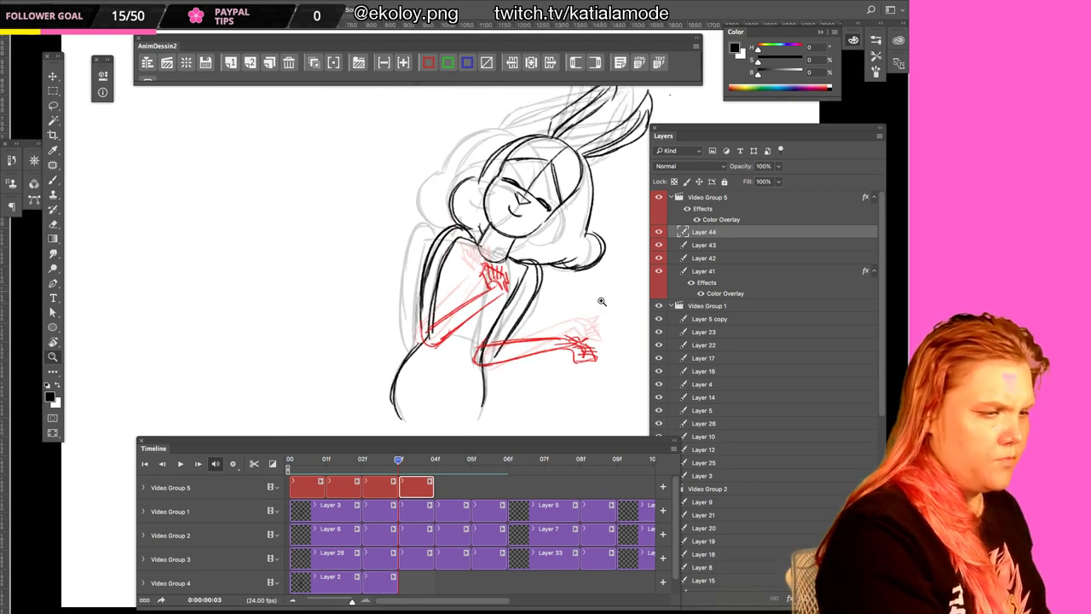
click(435, 461)
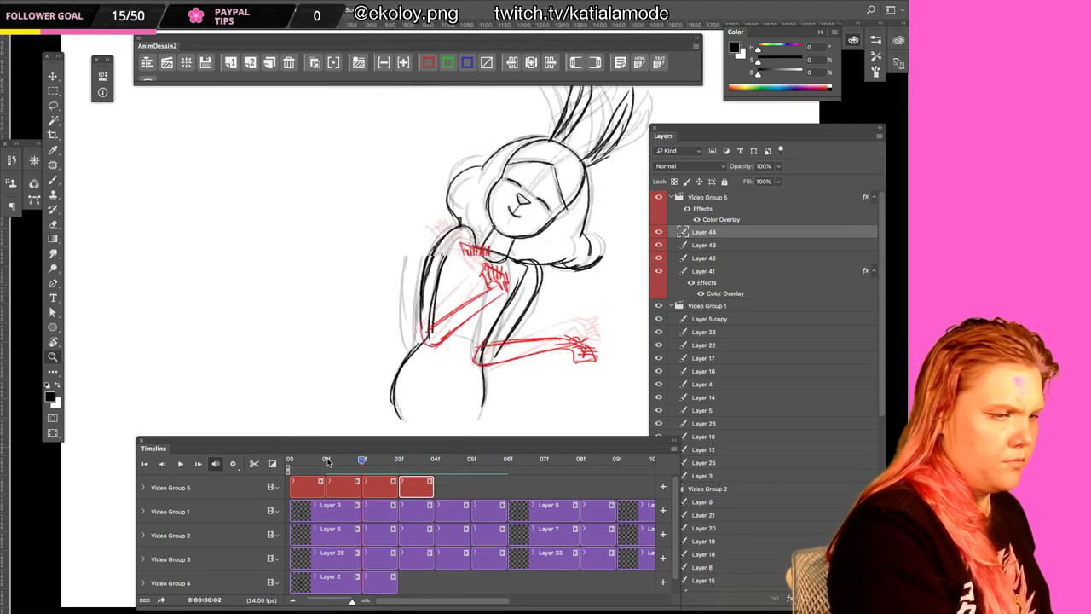
click(288, 463)
drag(288, 463, 435, 463)
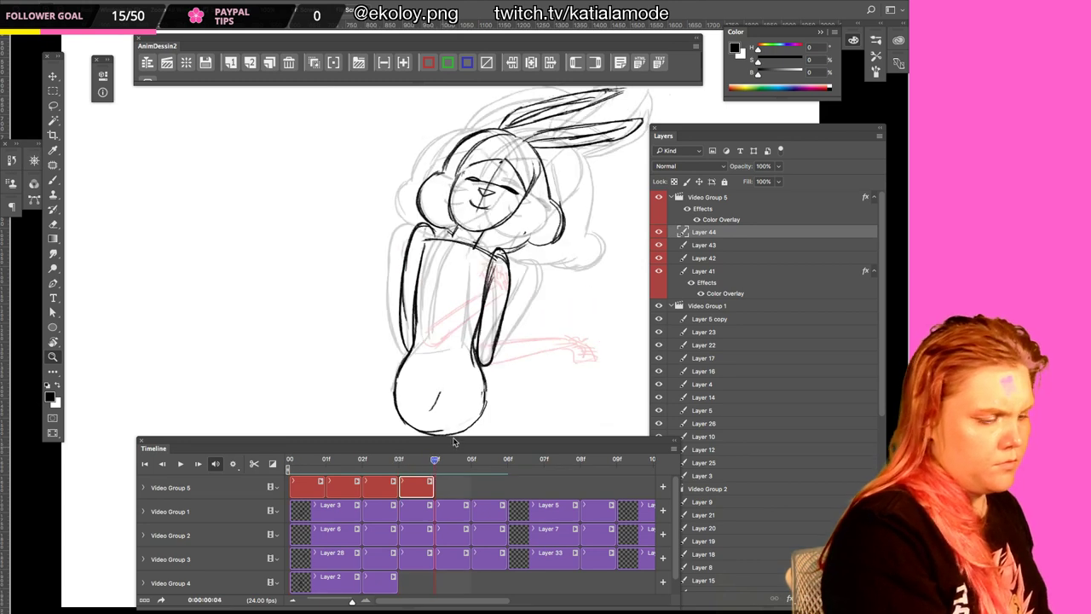
Add a one-frame drawing layer after Layer 44, return to frame 4 and turn off onion skinning
click(230, 62)
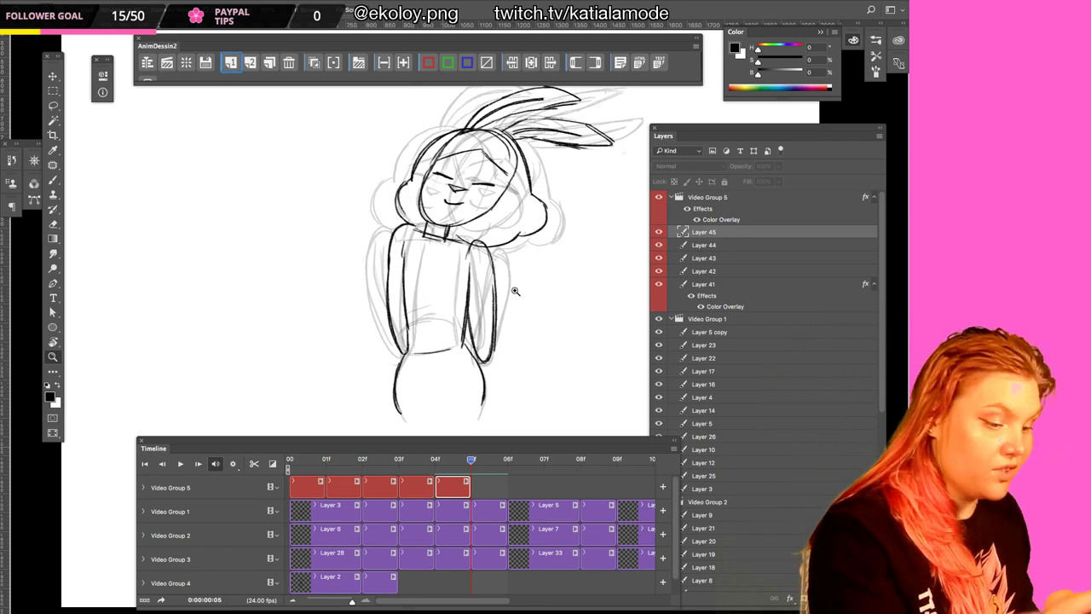
key(Left)
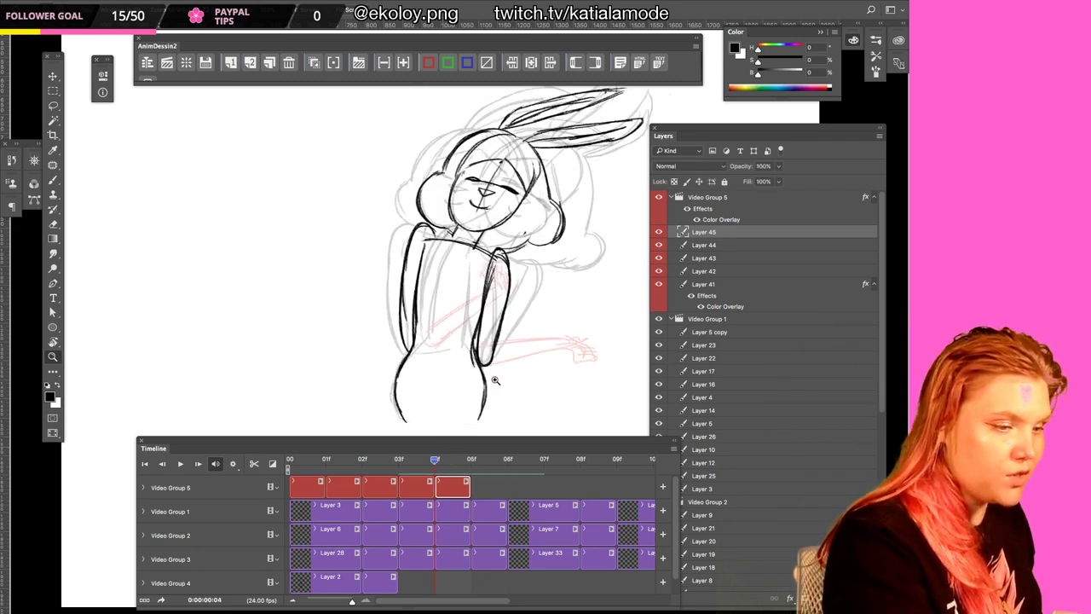
key(b)
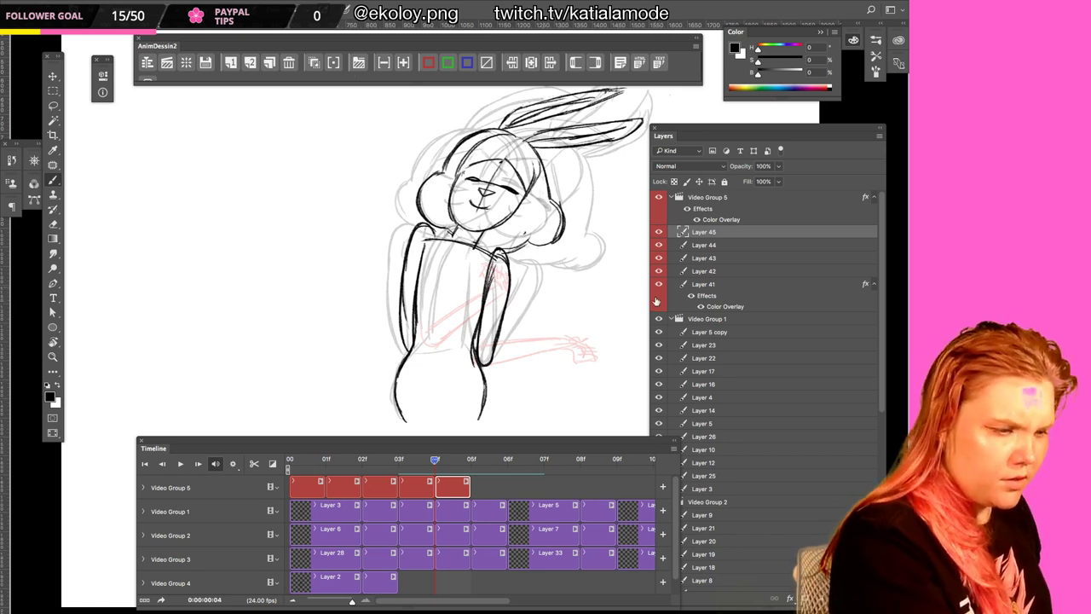
click(314, 63)
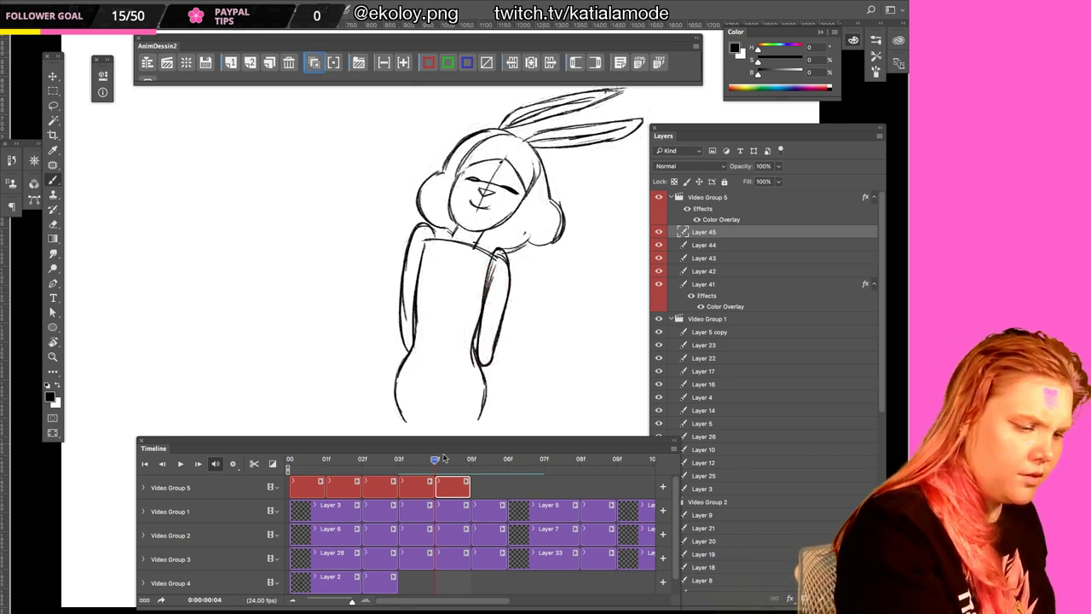
Review the poses between frames 0 and 6 on the timeline and stop at frame 5
mouse_move(438, 460)
mouse_down()
mouse_move(269, 469)
mouse_move(432, 473)
mouse_move(264, 468)
mouse_move(392, 469)
mouse_move(325, 461)
mouse_up()
mouse_move(435, 461)
mouse_down()
mouse_move(322, 461)
mouse_move(398, 467)
mouse_move(324, 465)
mouse_move(389, 475)
mouse_up()
key(Right)
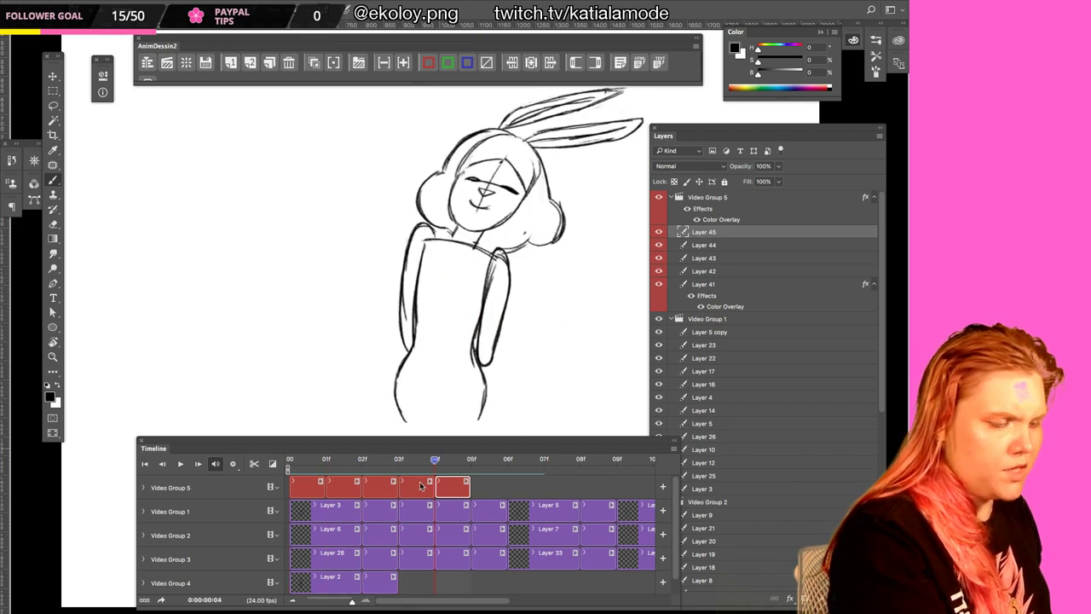
drag(420, 484, 509, 480)
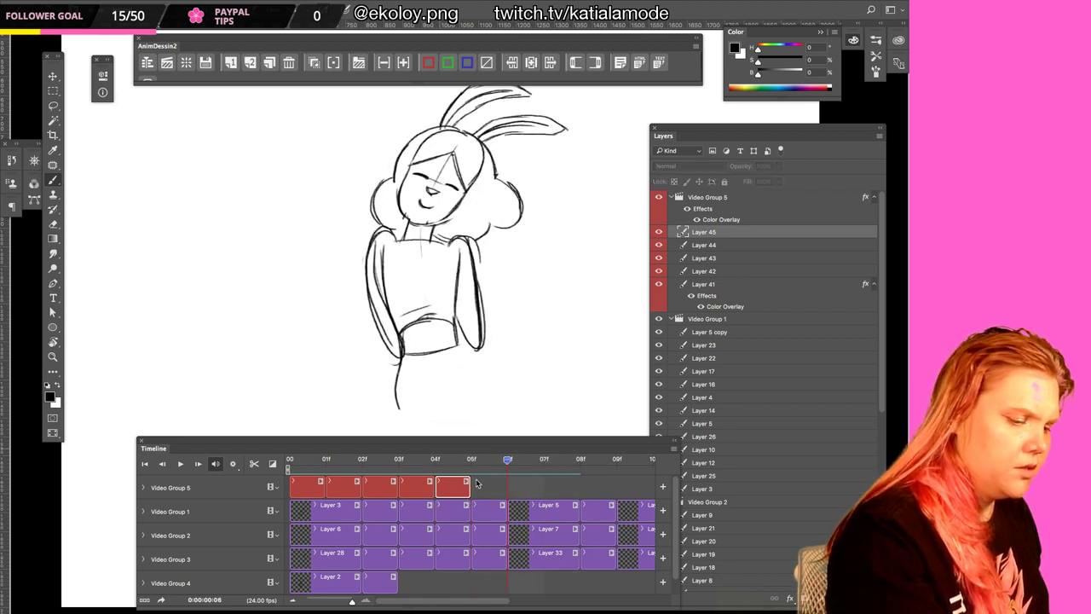
click(479, 485)
key(Left)
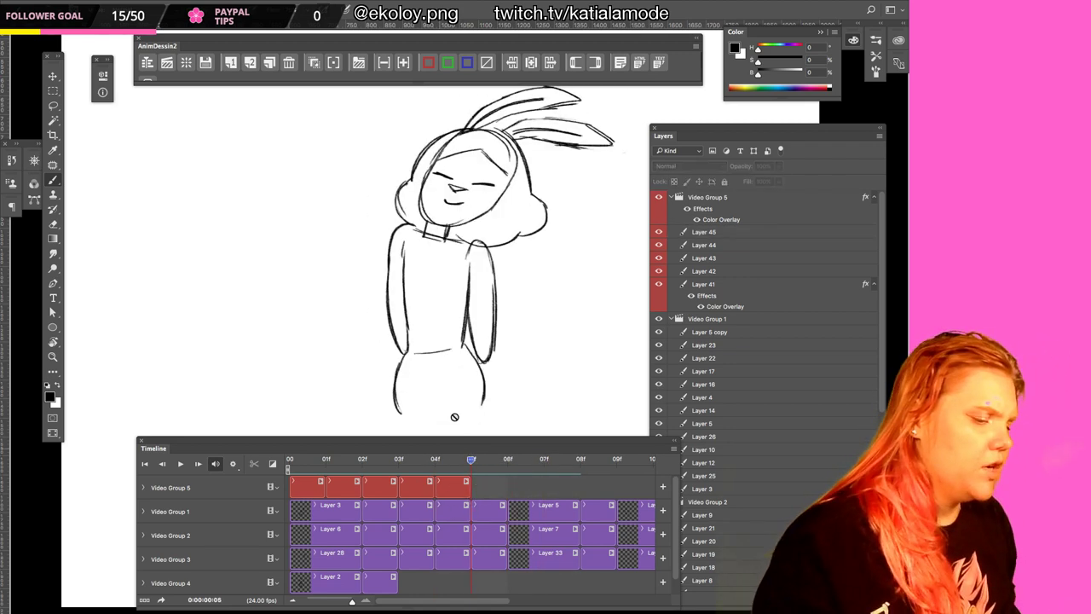
Add twelve one-frame drawing layers to the red Video Group 5 track so it extends to the end of the animation at frame 17
key(z)
alt+click(452, 358)
drag(442, 296, 378, 292)
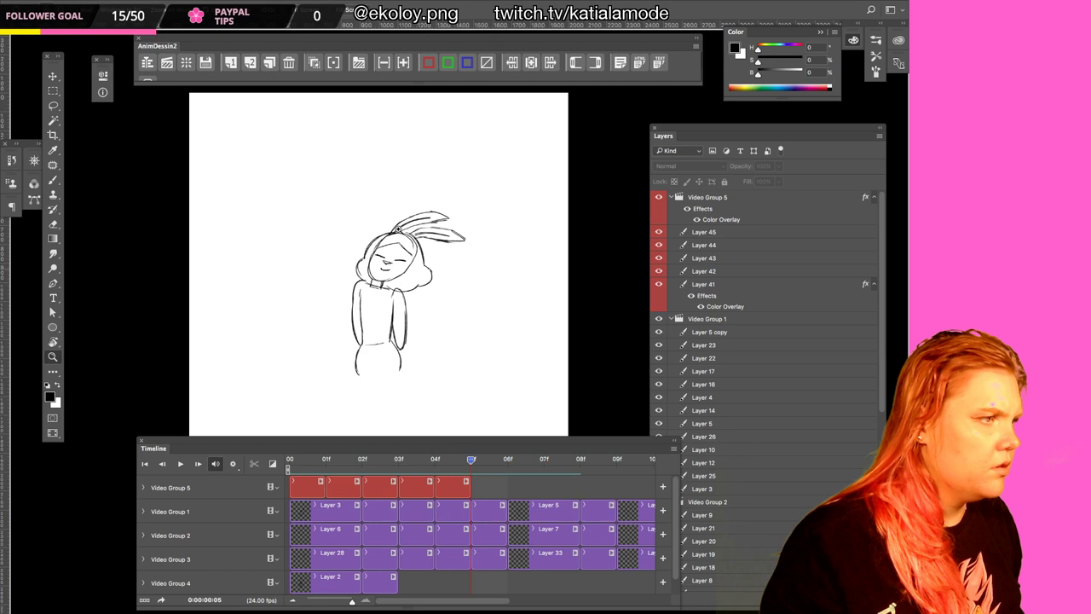
click(230, 62)
click(230, 63)
click(230, 62)
click(230, 62)
click(231, 62)
click(230, 63)
click(230, 62)
click(230, 62)
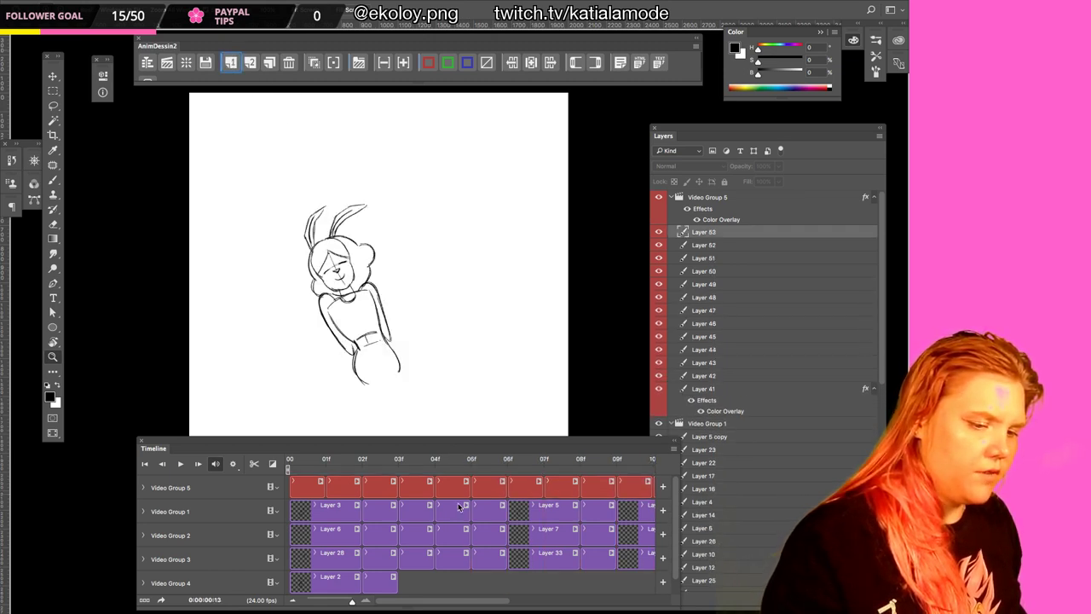
drag(300, 138, 191, 139)
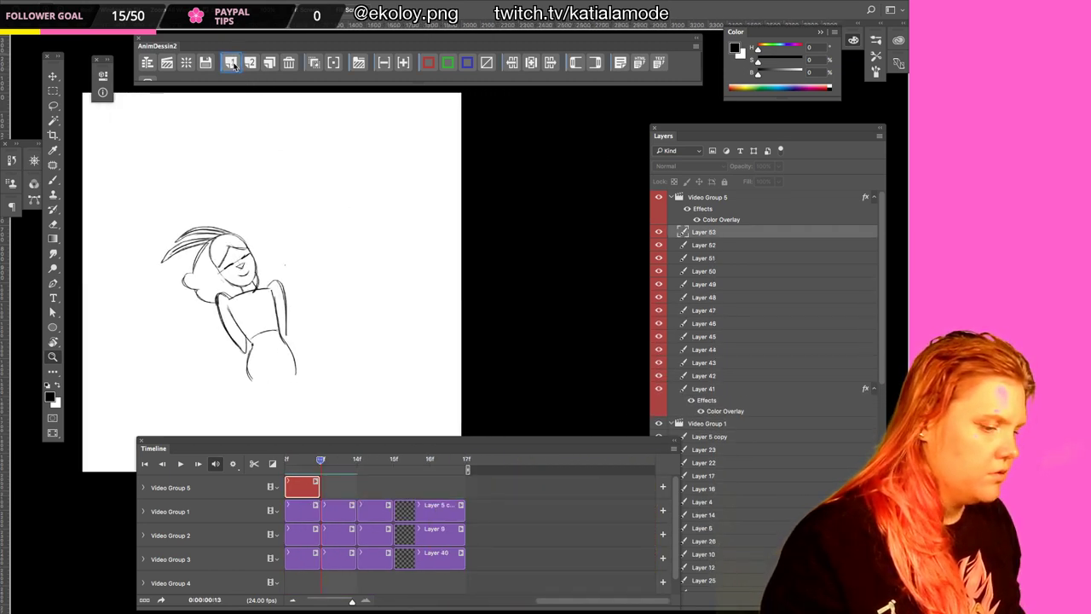
click(230, 62)
click(230, 62)
click(230, 63)
click(231, 64)
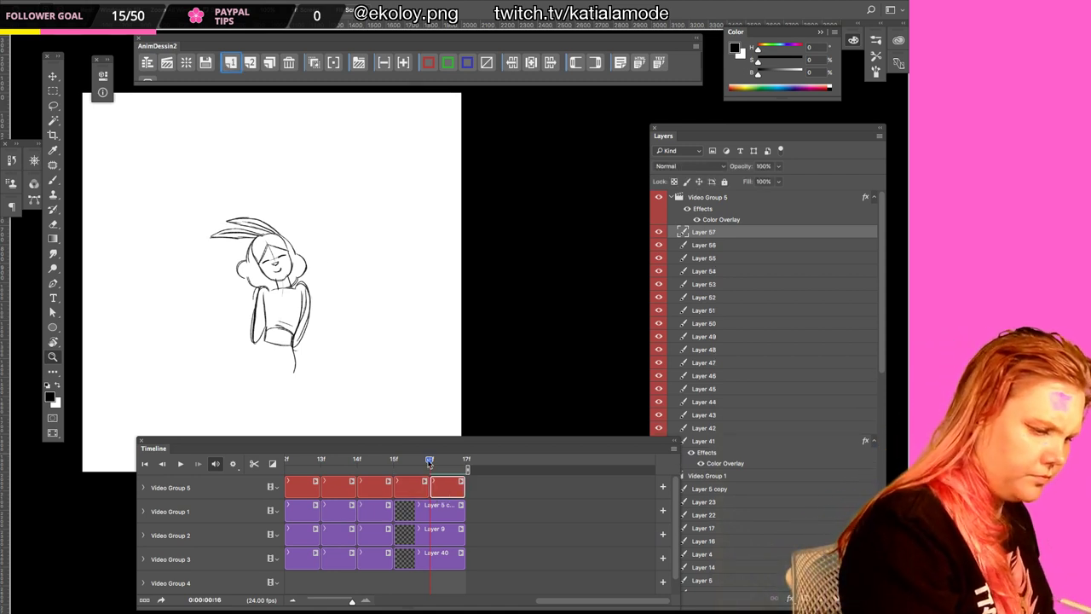
Sketch rough forearm lines on Layer 45 at frame 4, with a boxy hand raised outside the left-side shoulder
scroll(422, 465, left, 5)
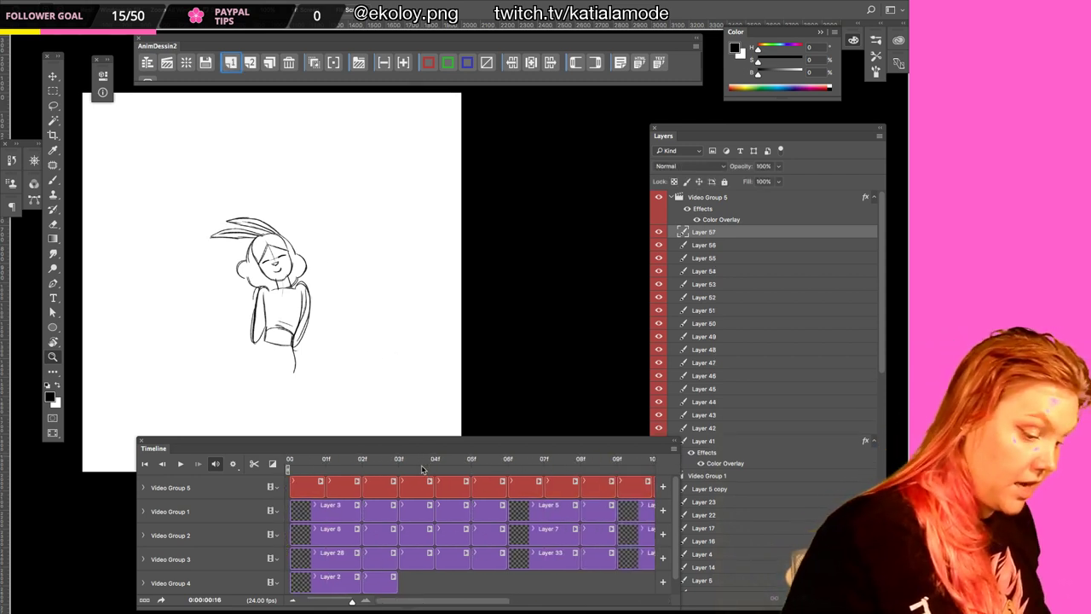
drag(375, 464, 435, 465)
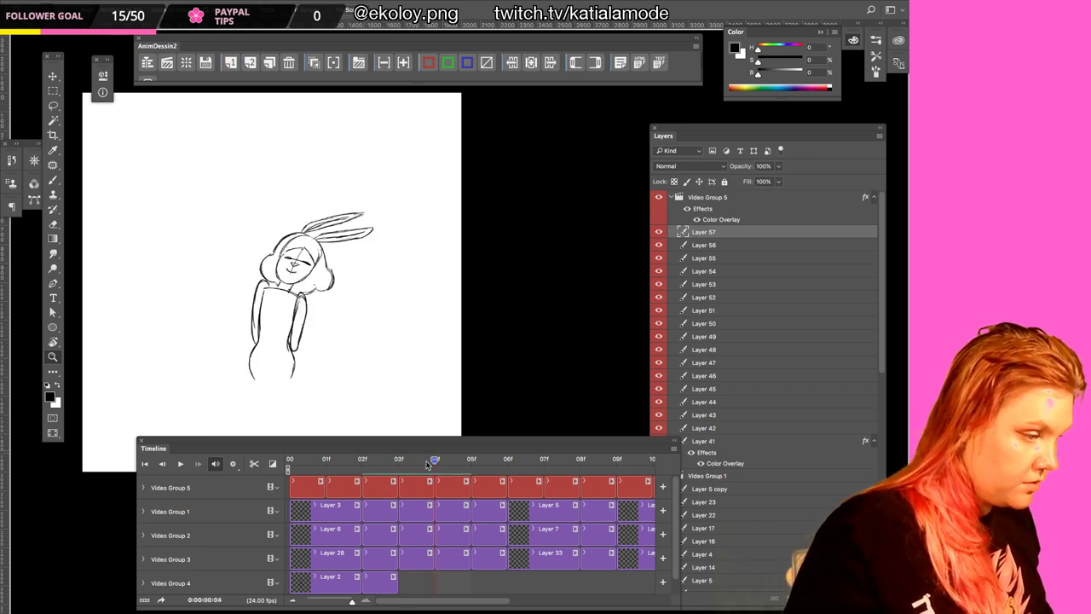
key(b)
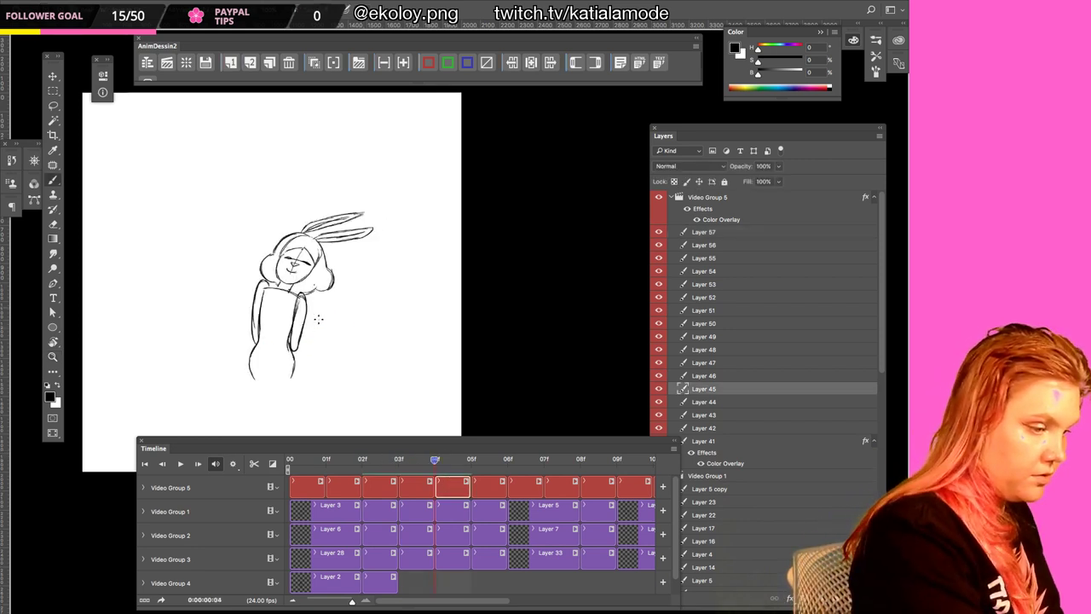
drag(321, 317, 298, 349)
mouse_move(434, 463)
mouse_down()
mouse_move(401, 471)
mouse_move(452, 469)
mouse_up()
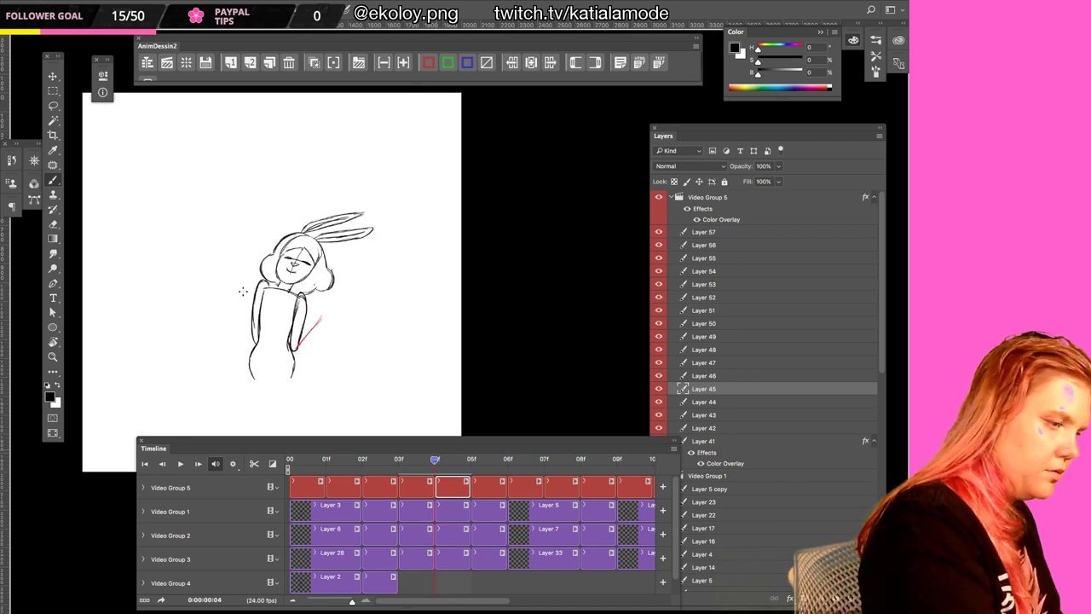
drag(245, 293, 255, 343)
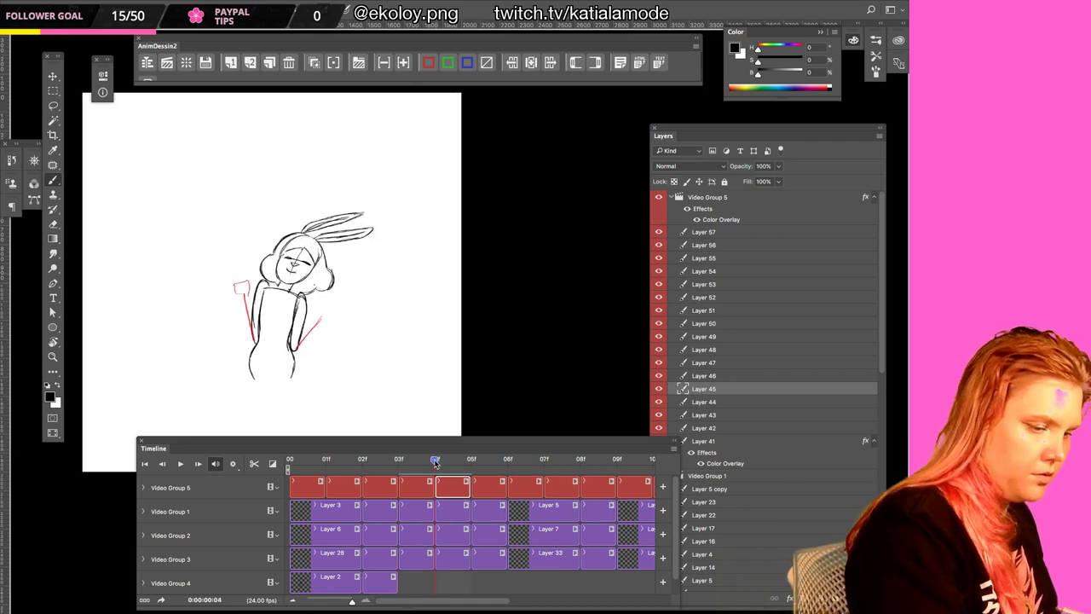
Erase the left-side forearm and hand on Layer 44 at frame 3 and redraw them steeper, with the hand near the neck
mouse_move(435, 463)
mouse_down()
mouse_move(290, 471)
mouse_move(437, 480)
mouse_move(401, 482)
mouse_move(435, 484)
mouse_move(413, 484)
mouse_up()
click(413, 484)
key(e)
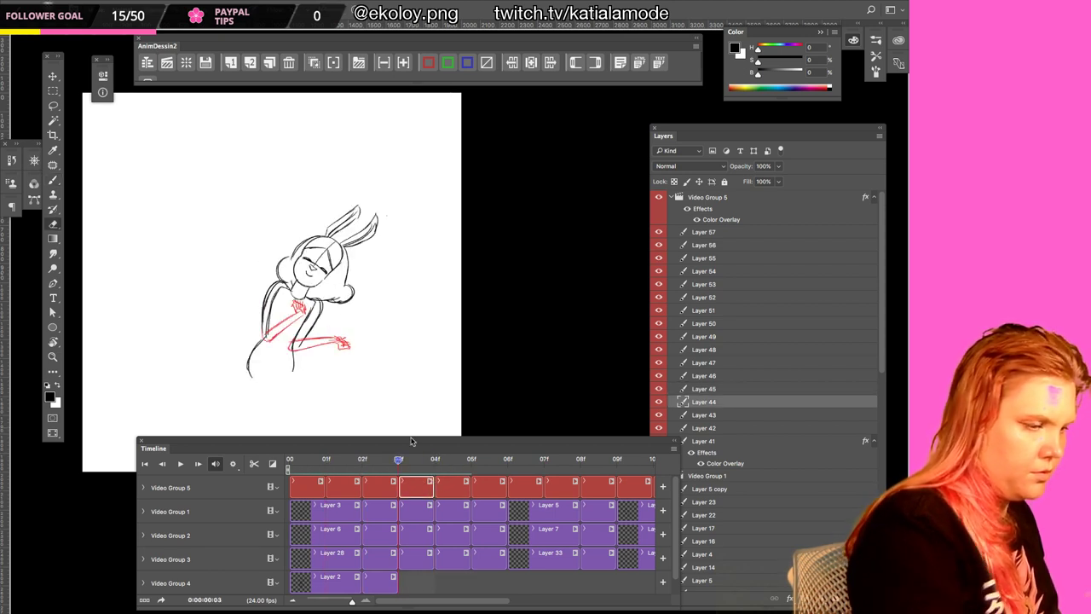
mouse_move(302, 300)
mouse_down()
mouse_move(266, 339)
mouse_move(284, 293)
mouse_up()
key(b)
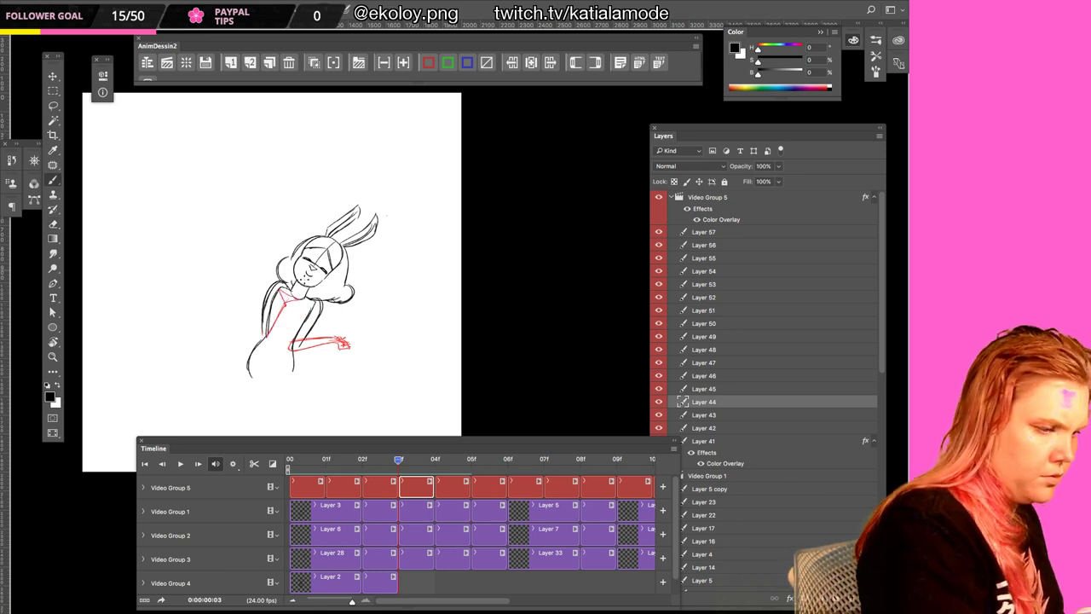
mouse_move(404, 462)
mouse_down()
mouse_move(370, 467)
mouse_move(393, 470)
mouse_up()
drag(267, 339, 298, 304)
Erase the right-side forearm line on Layer 45 at frame 4 and redraw the forearm lower and longer, with a hand at its end
drag(404, 459, 438, 483)
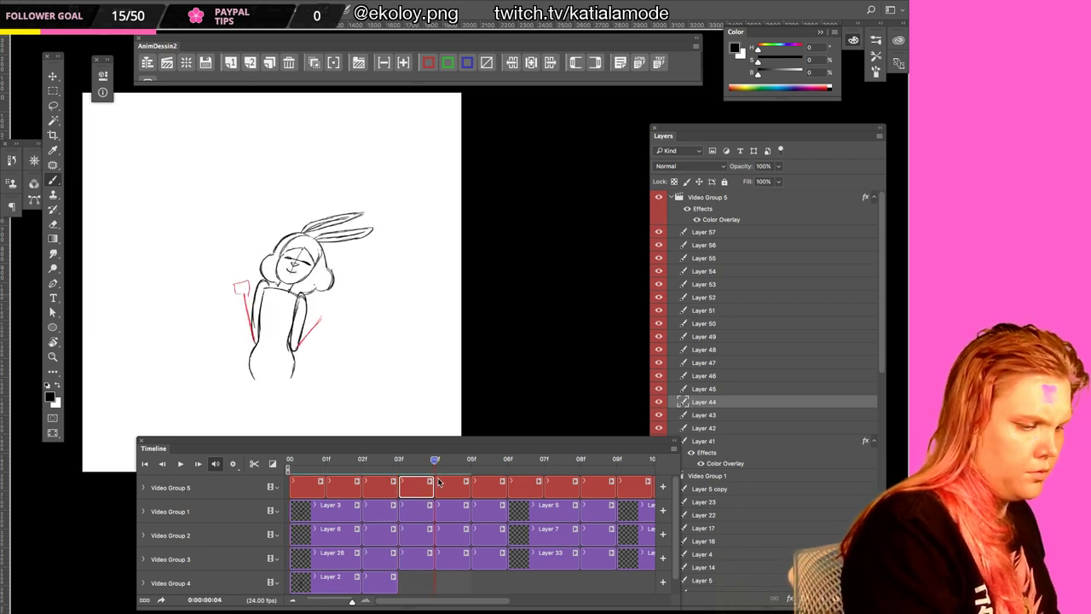
key(e)
click(304, 351)
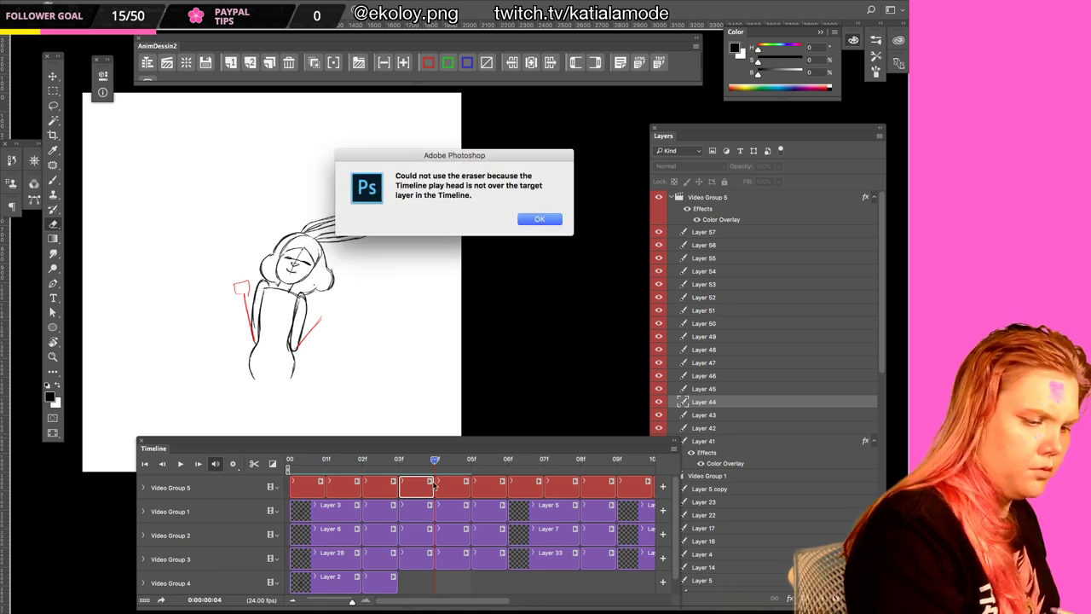
click(535, 221)
click(452, 492)
key(b)
key(e)
mouse_move(322, 318)
mouse_down()
mouse_move(300, 346)
mouse_move(328, 332)
mouse_up()
key(b)
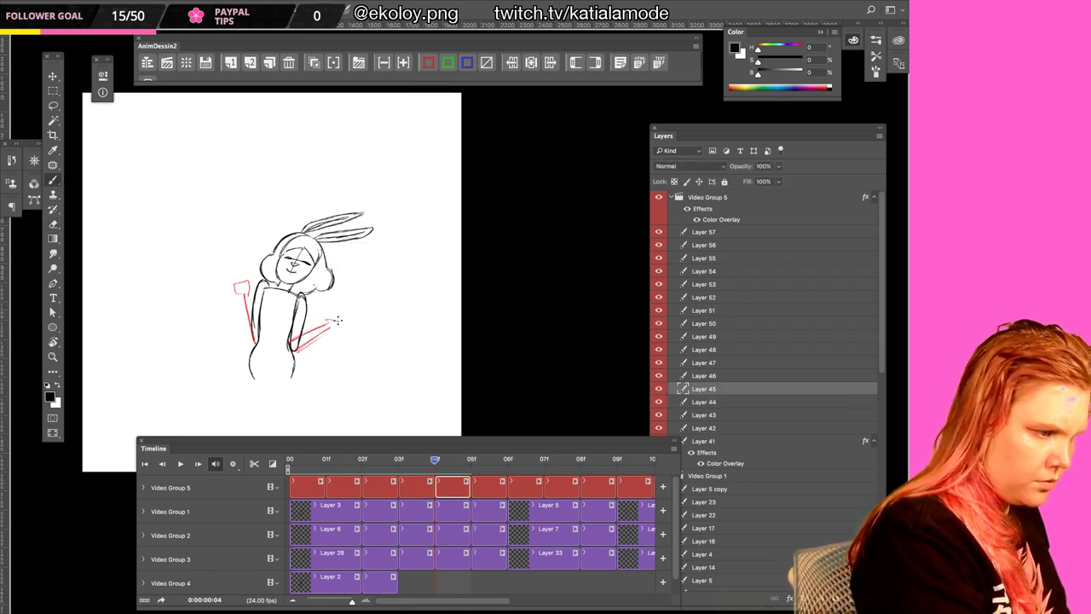
Draw both forearms on Layer 46 at frame 5 angled up and outward with open hands, reworking the right-side one to be steeper
drag(434, 462, 470, 466)
click(486, 487)
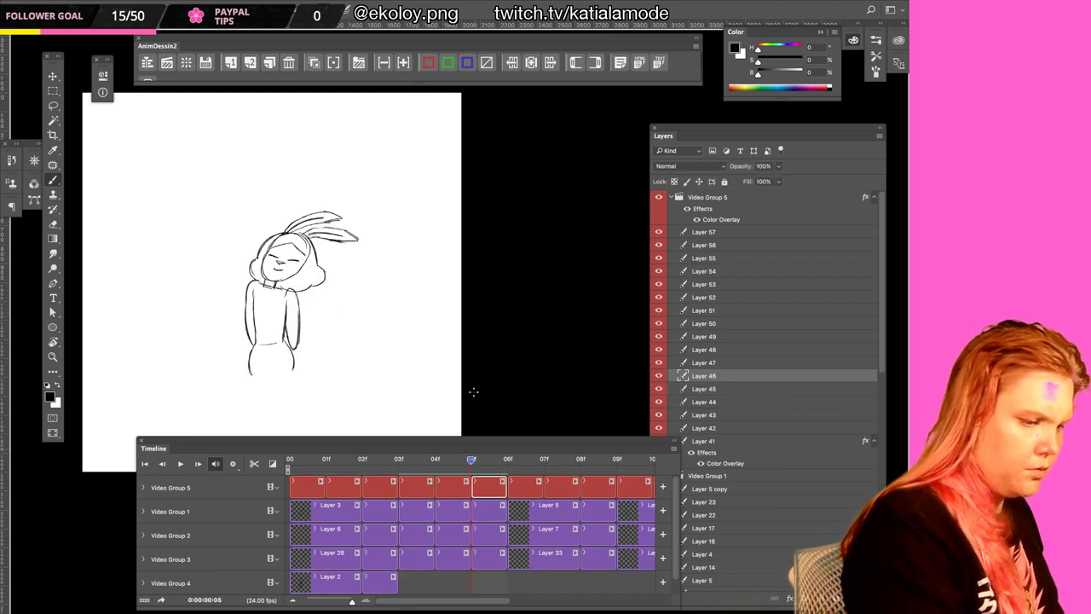
drag(298, 344, 319, 306)
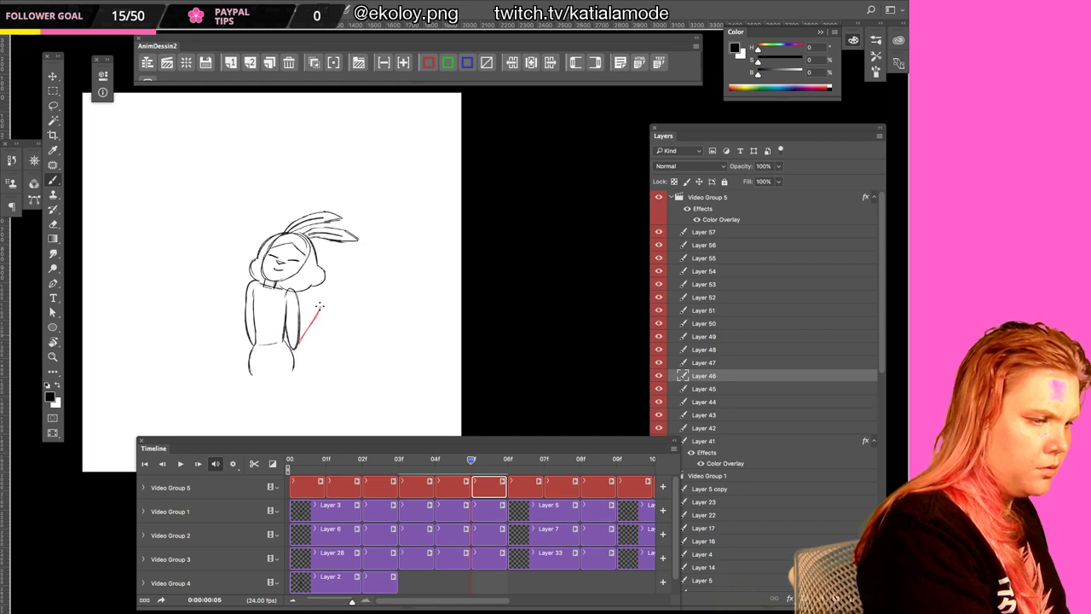
drag(290, 345, 322, 306)
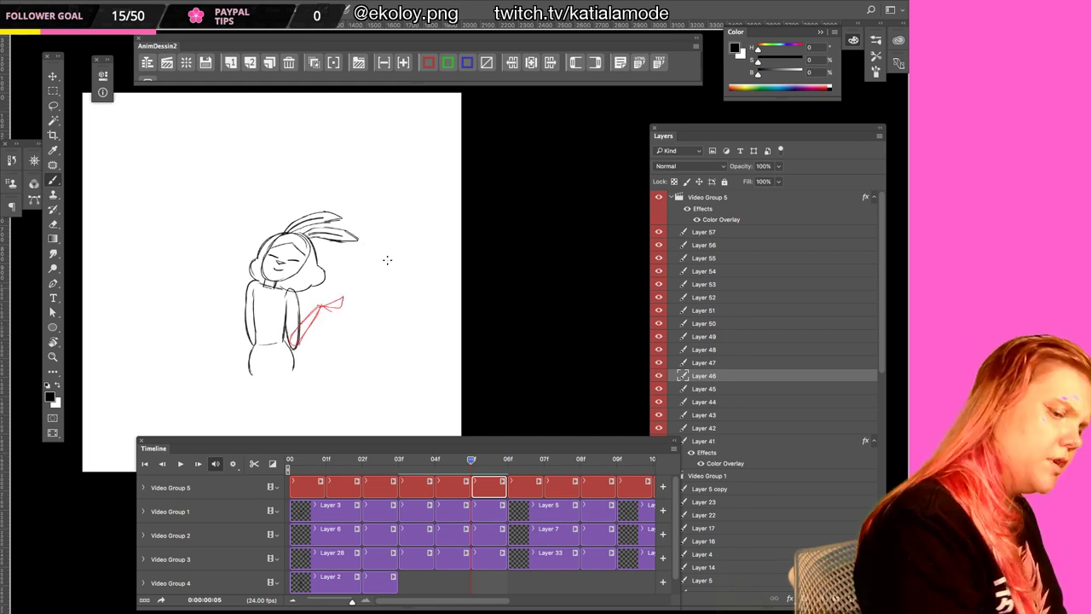
mouse_move(471, 462)
mouse_down()
mouse_move(436, 467)
mouse_move(473, 467)
mouse_up()
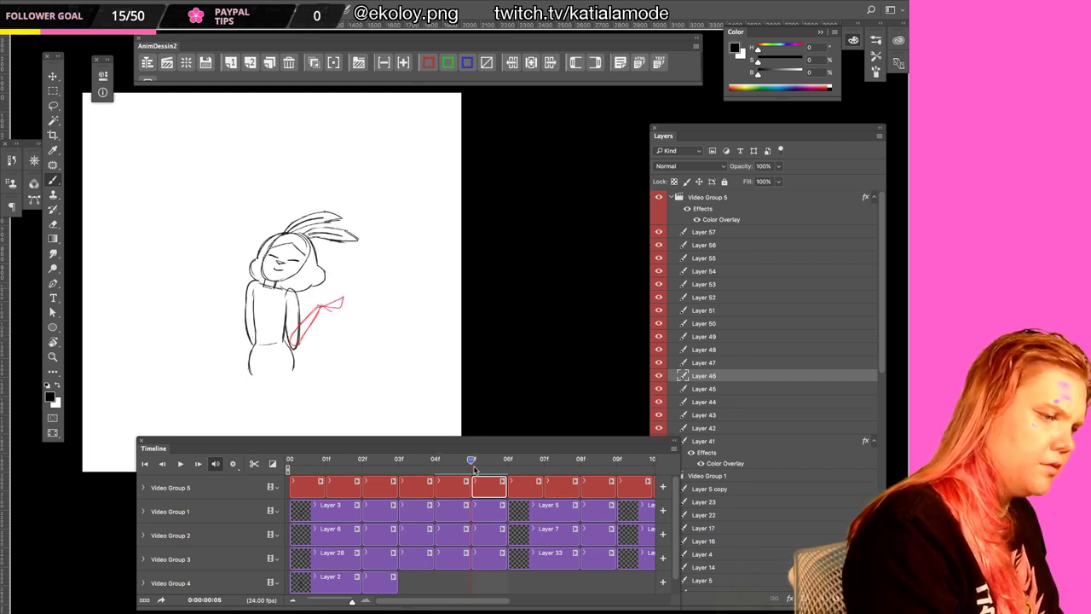
key(e)
mouse_move(323, 305)
mouse_down()
mouse_move(329, 314)
mouse_move(330, 288)
mouse_up()
key(b)
drag(294, 345, 312, 303)
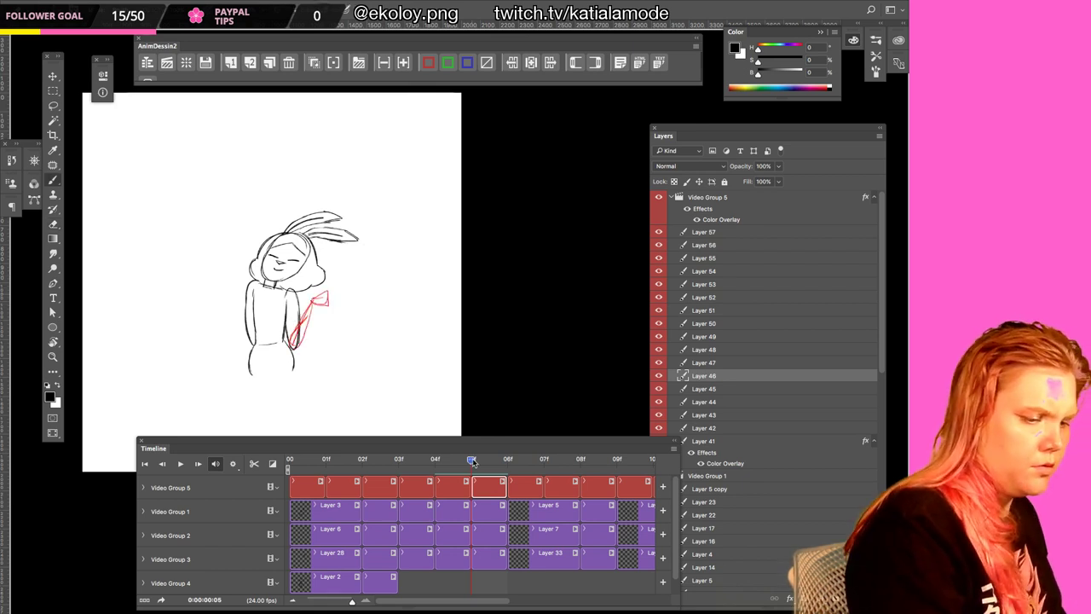
mouse_move(472, 458)
mouse_down()
mouse_move(435, 461)
mouse_move(473, 463)
mouse_up()
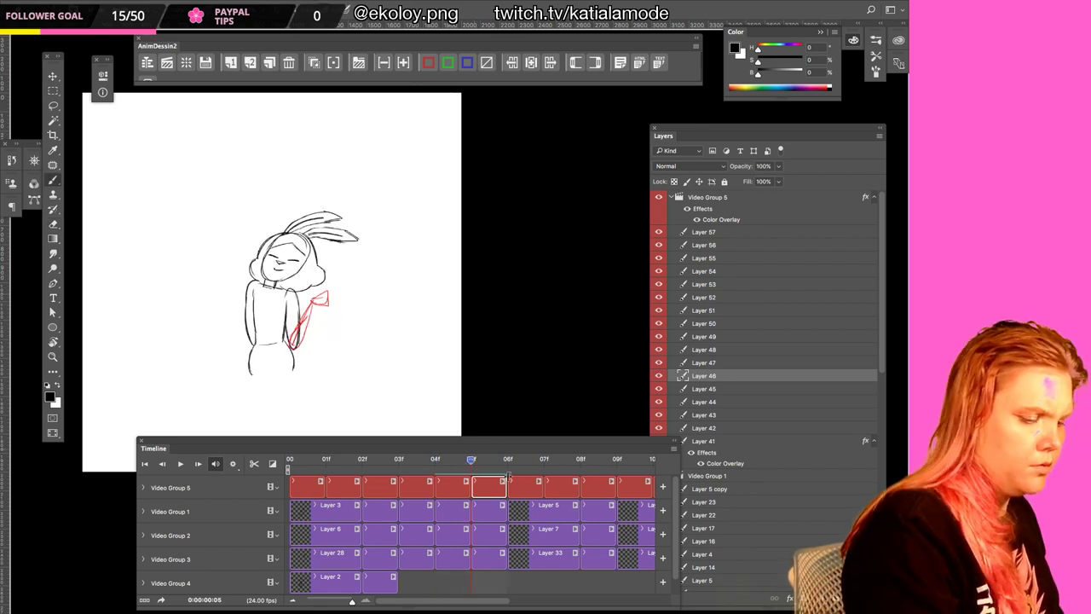
mouse_move(231, 295)
mouse_down()
mouse_move(248, 337)
mouse_move(247, 316)
mouse_move(231, 292)
mouse_move(244, 339)
mouse_move(229, 295)
mouse_up()
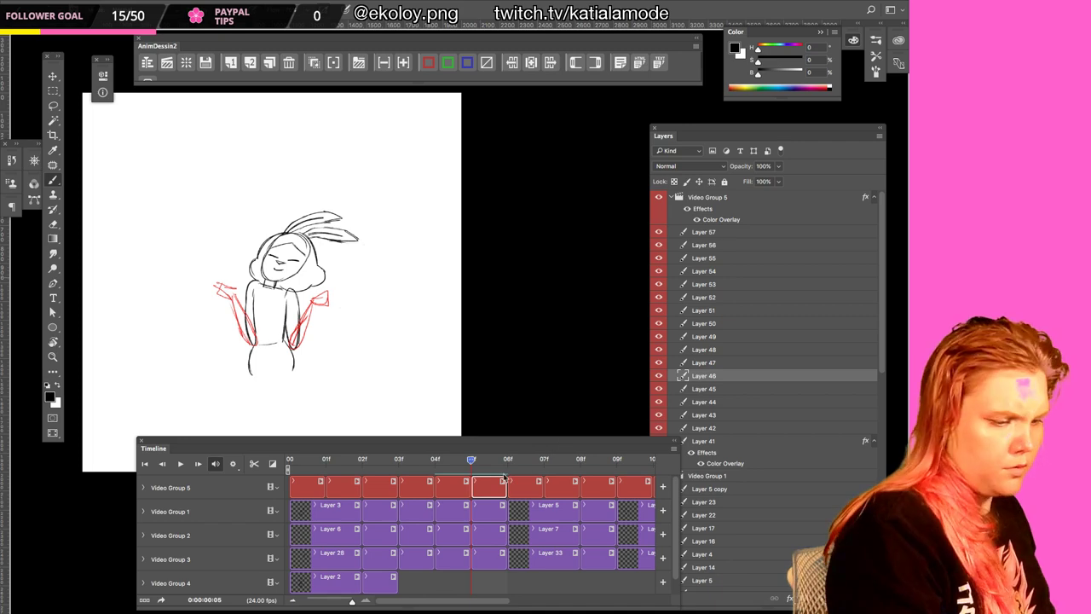
Erase the left-side forearm and boxy hand on Layer 45 at frame 4 and redraw them angled inward, with the hand at the shoulder
mouse_move(467, 471)
mouse_down()
mouse_move(418, 474)
mouse_move(434, 465)
mouse_move(303, 485)
mouse_move(436, 485)
mouse_move(283, 493)
mouse_move(432, 499)
mouse_up()
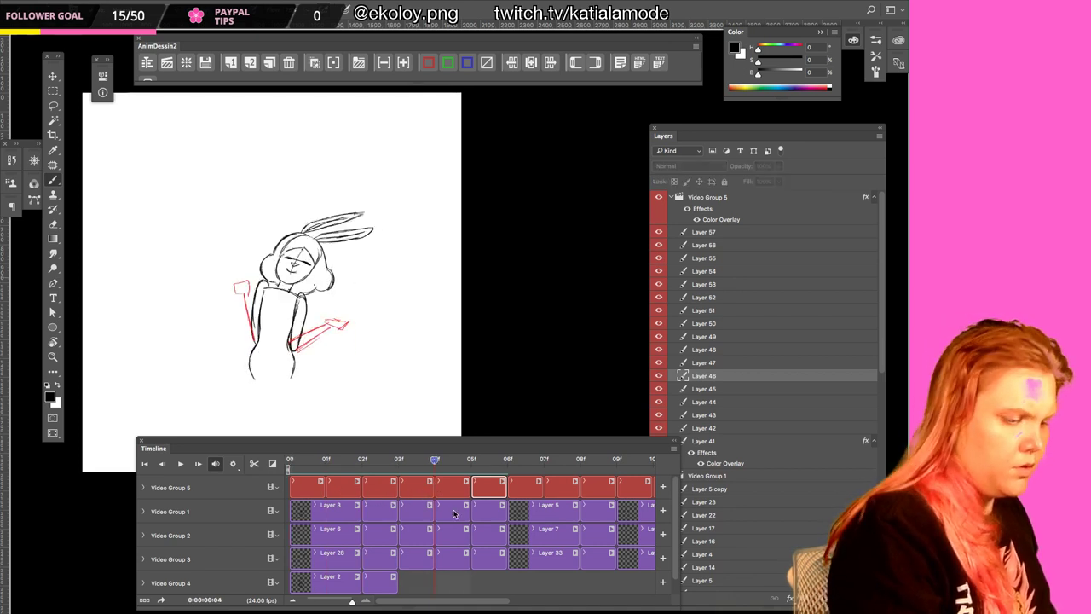
click(463, 487)
key(e)
mouse_move(249, 335)
mouse_down()
mouse_move(252, 290)
mouse_move(256, 339)
mouse_up()
key(b)
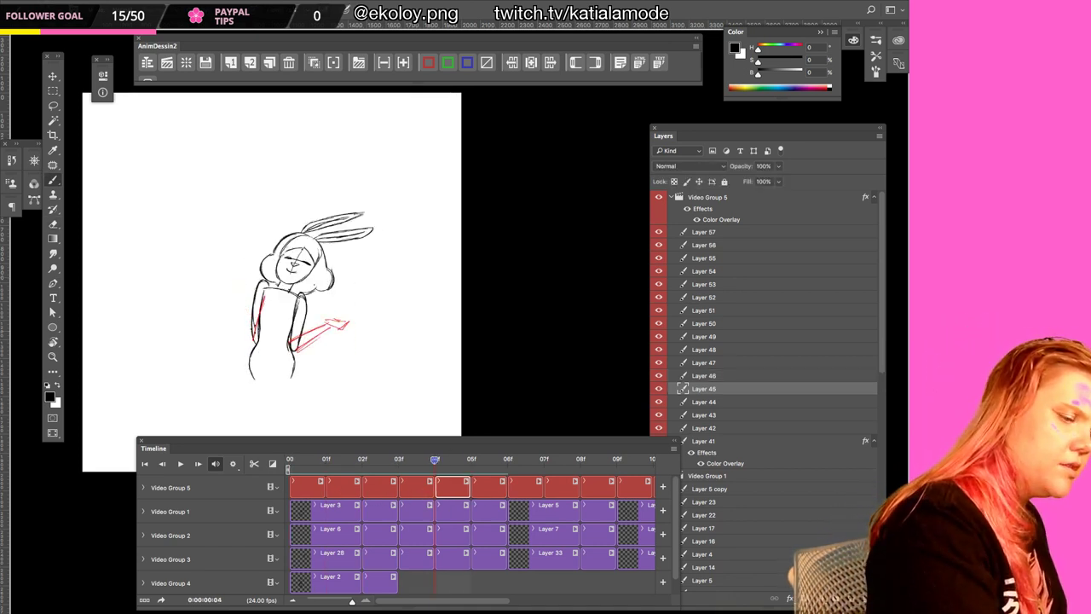
drag(264, 294, 263, 318)
mouse_move(249, 276)
mouse_down()
mouse_move(277, 304)
mouse_move(258, 341)
mouse_up()
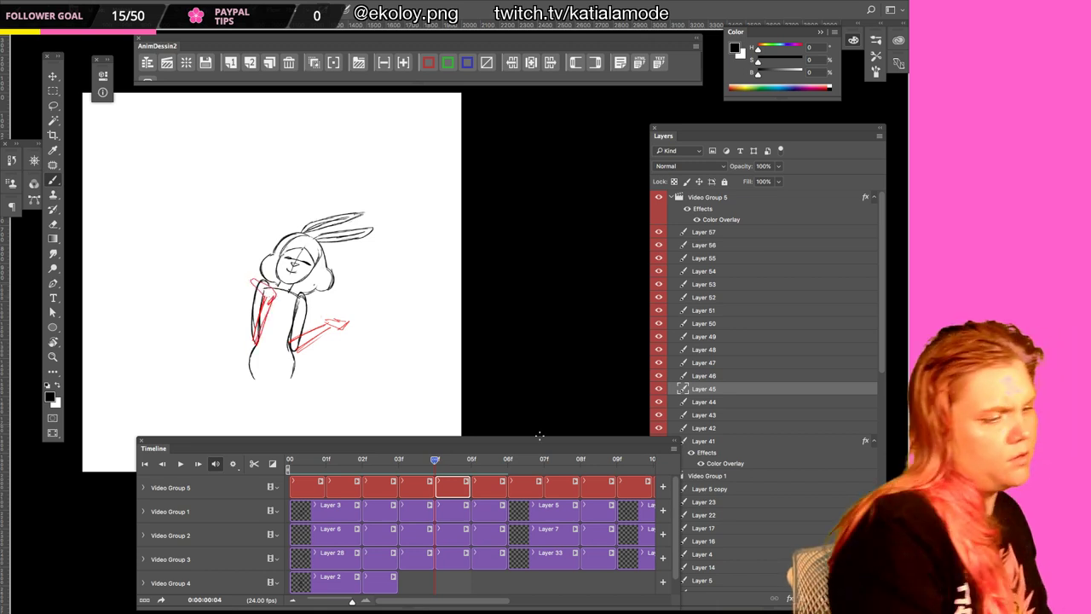
Draw the forearms and hands on Layer 47 at frame 6, the left-side one angled outward and the right-side one nearly upright
mouse_move(435, 465)
mouse_down()
mouse_move(385, 468)
mouse_move(517, 469)
mouse_move(469, 475)
mouse_move(498, 472)
mouse_up()
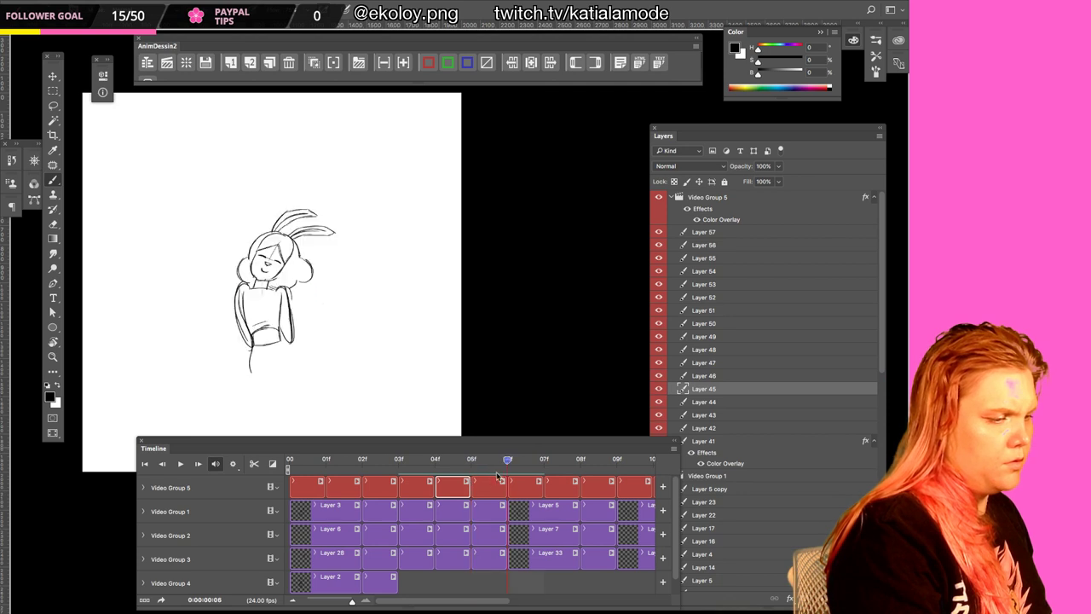
click(521, 484)
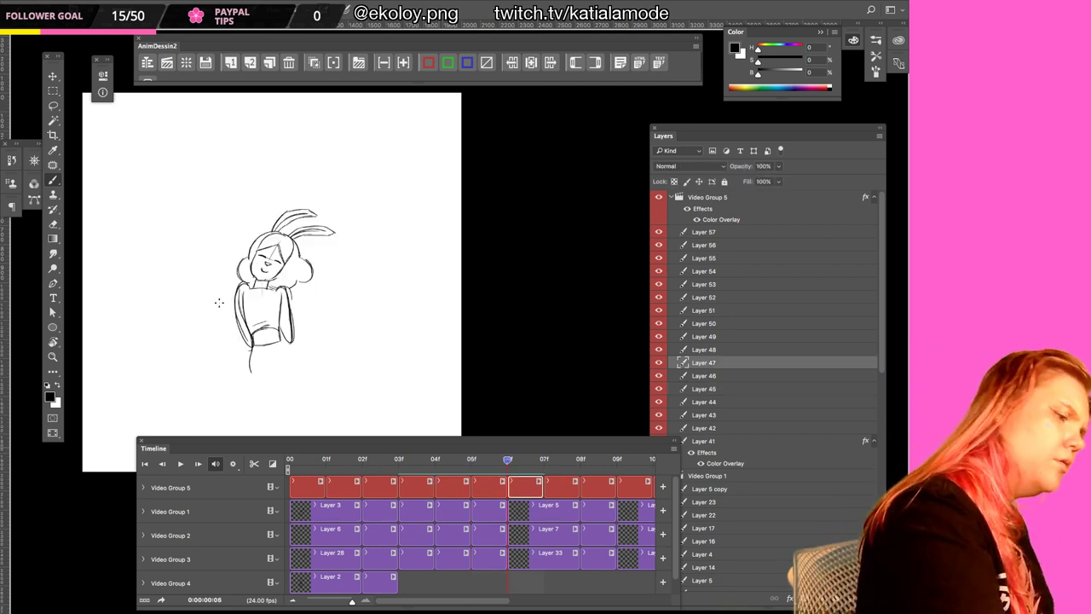
drag(219, 303, 253, 338)
mouse_move(509, 463)
mouse_down()
mouse_move(484, 466)
mouse_move(509, 462)
mouse_up()
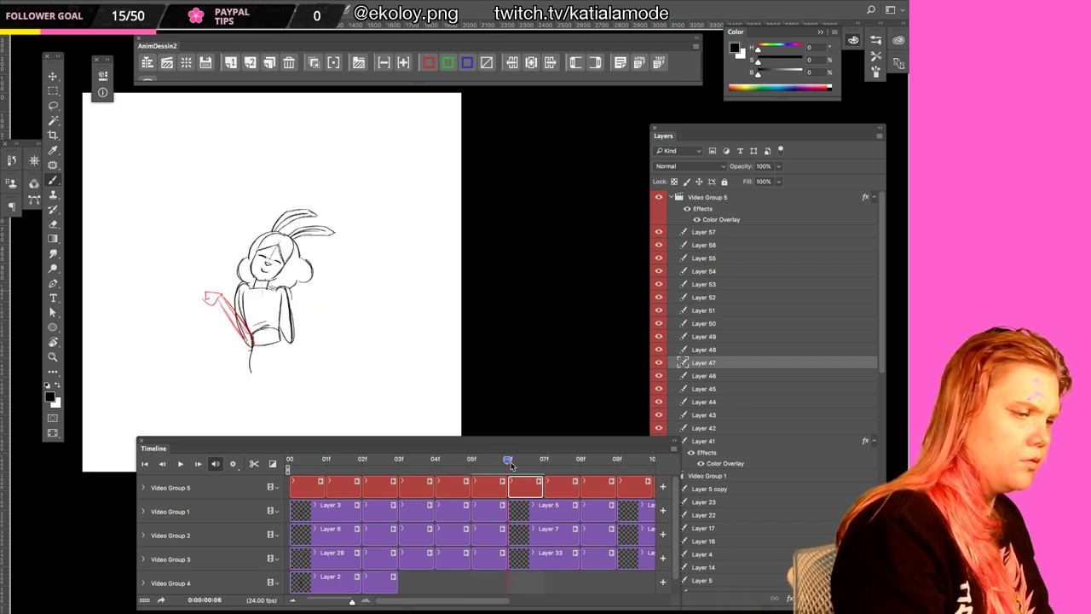
drag(288, 312, 282, 338)
drag(295, 293, 287, 337)
drag(300, 305, 295, 341)
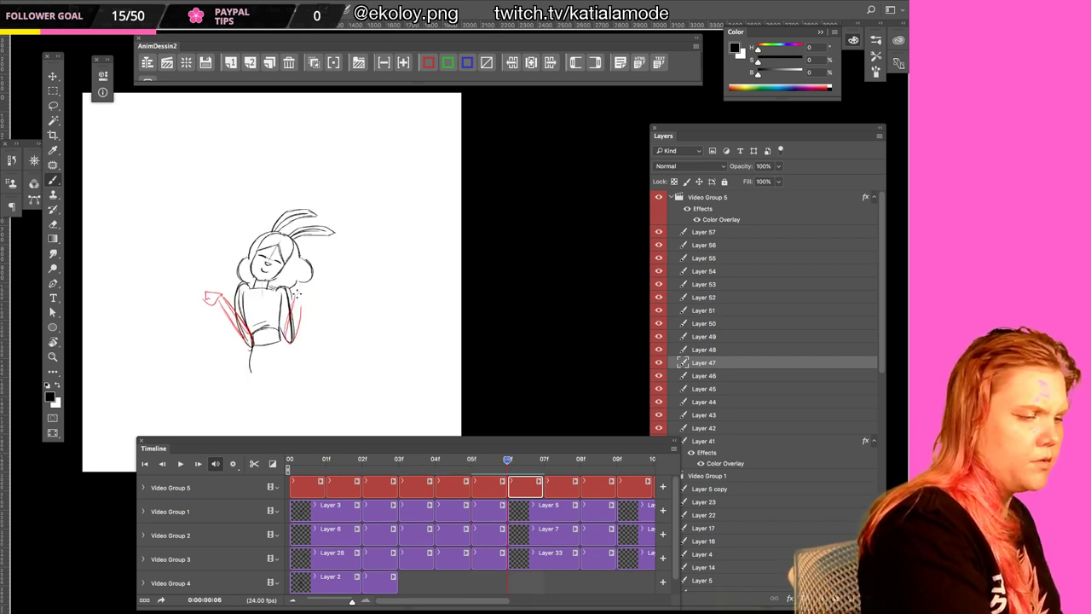
drag(314, 282, 303, 290)
Step back and forth through frames 4 to 8 to examine the flow of the forearm and hand motion
drag(520, 467, 501, 489)
key(Left)
key(Left)
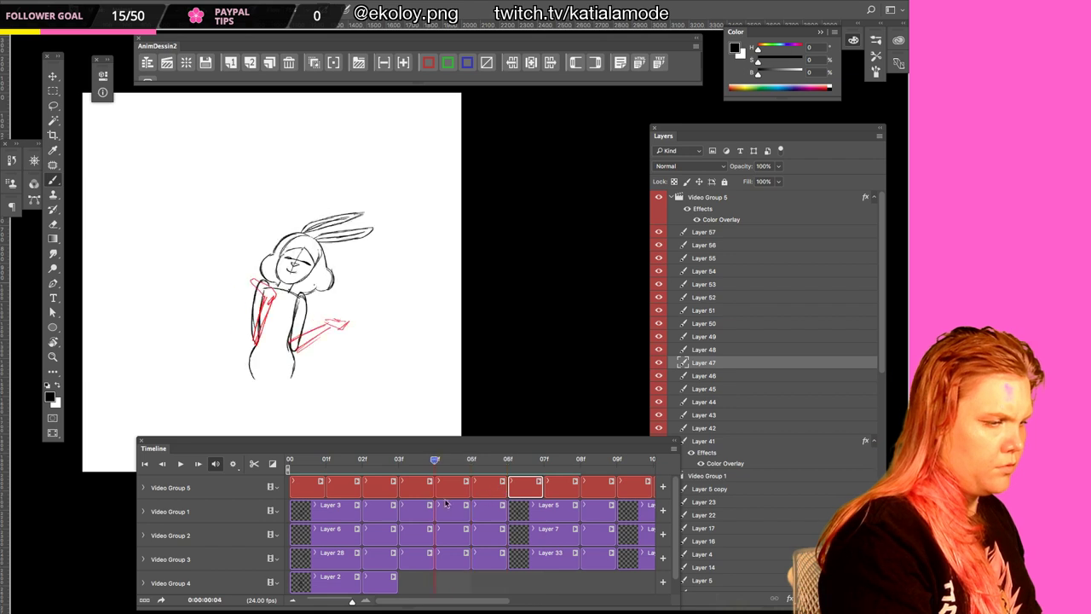
key(Right)
key(Right)
key(Right)
key(Right)
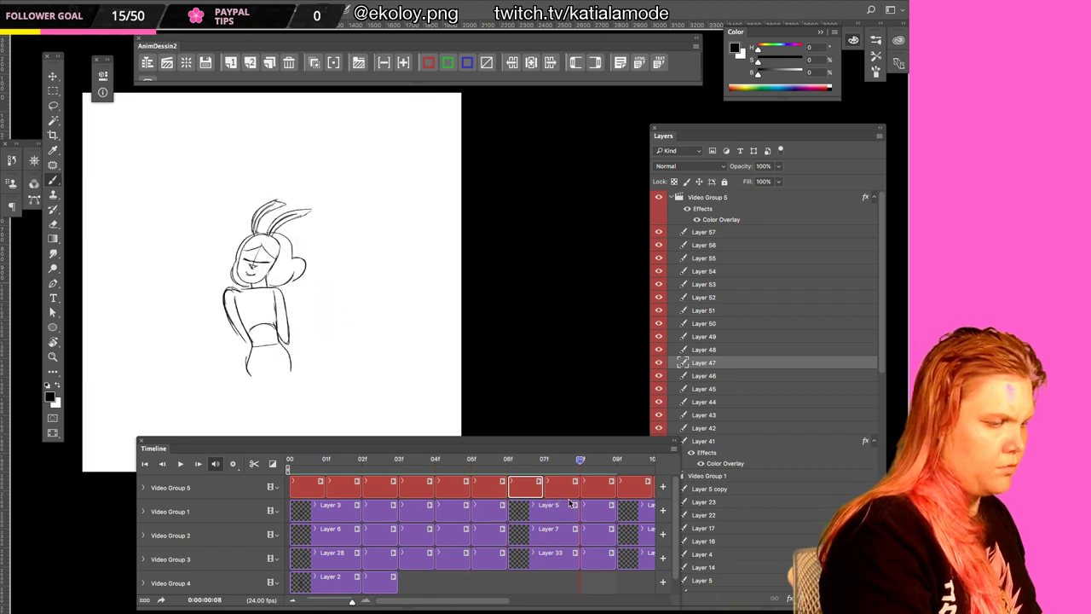
key(Left)
key(Left)
key(Left)
key(Left)
key(Right)
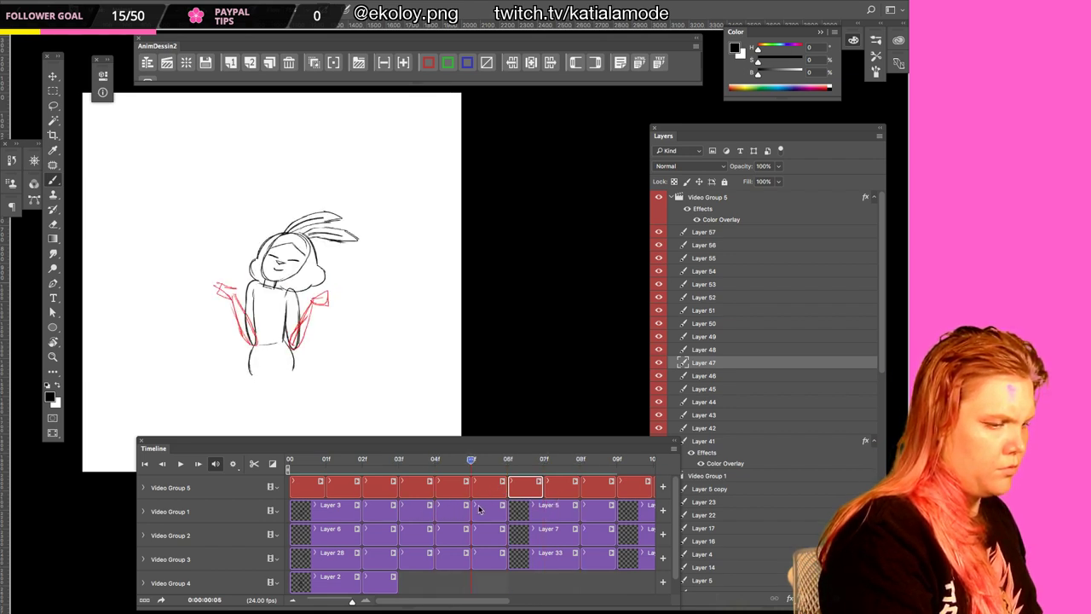
key(Right)
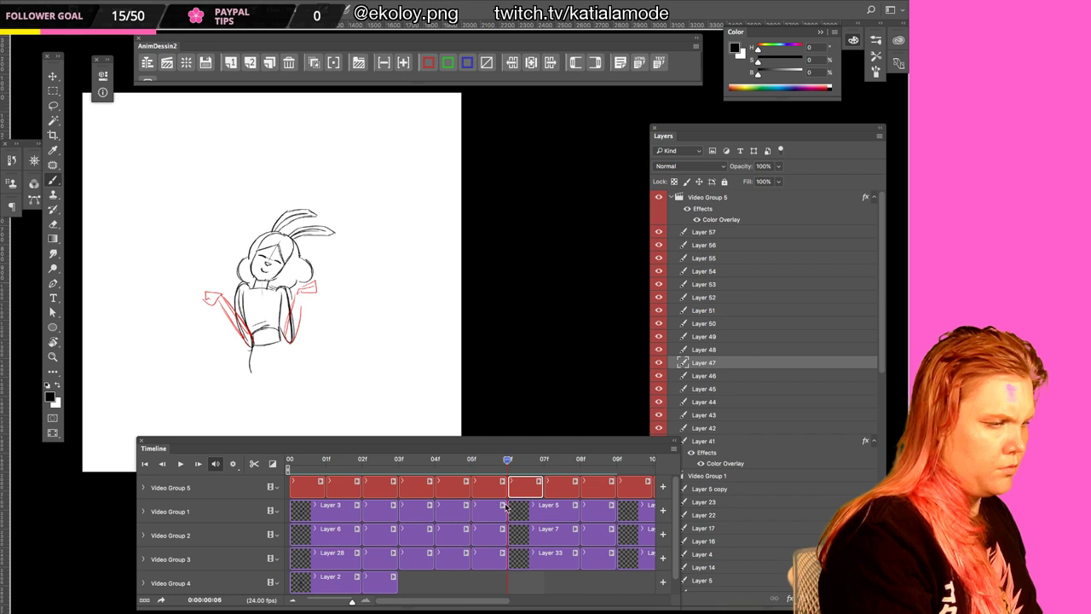
With onion skinning on, draw both forearms and hands on Layer 48 at frame 7, the left-side one angled outward, the right-side one nearly upright
key(Right)
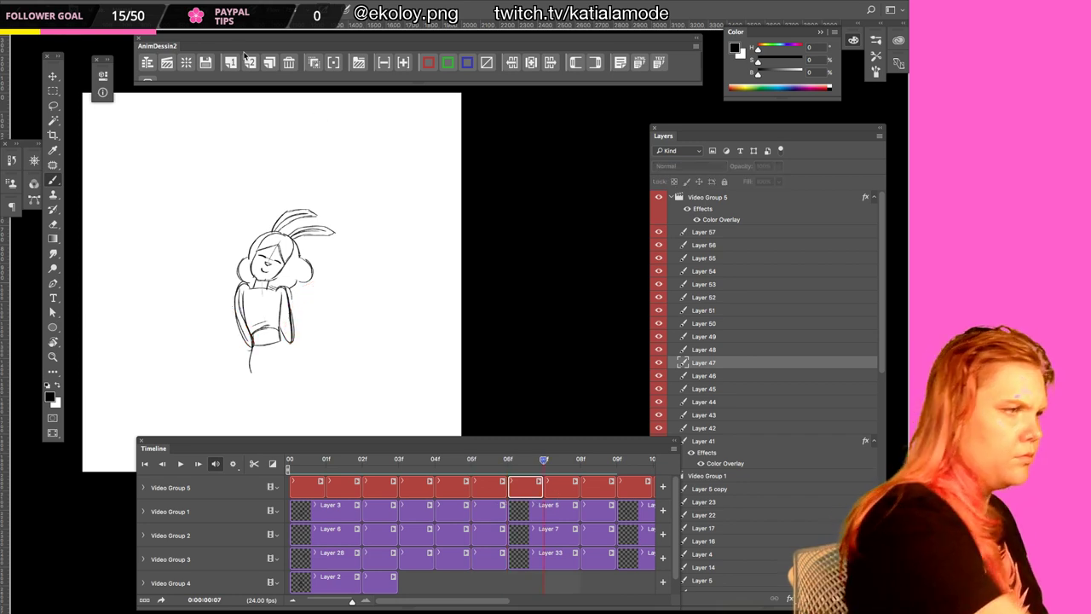
click(315, 62)
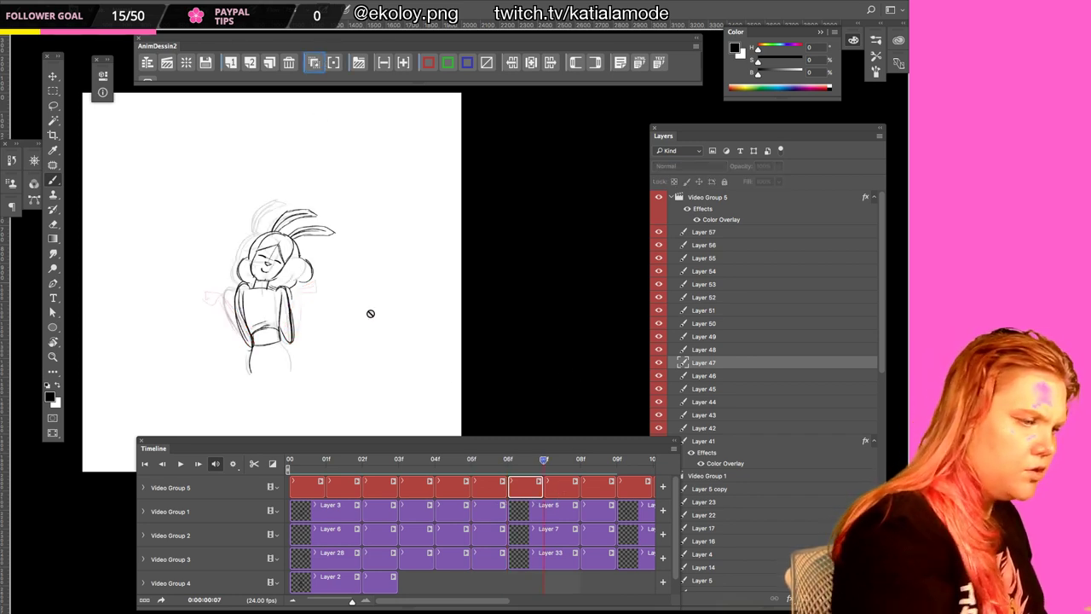
key(alt+bracketright)
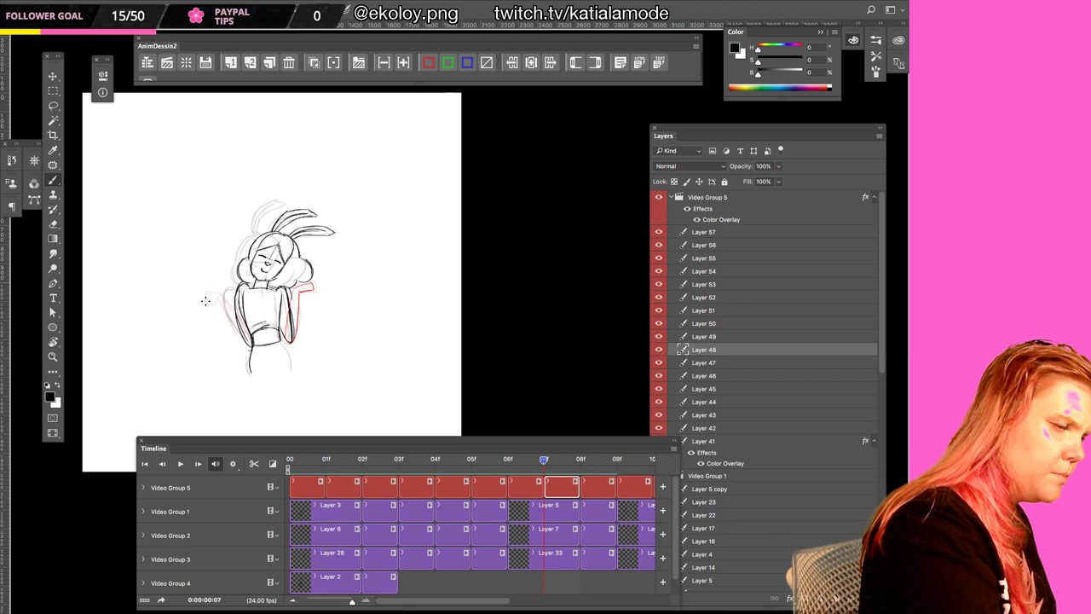
drag(224, 295, 247, 346)
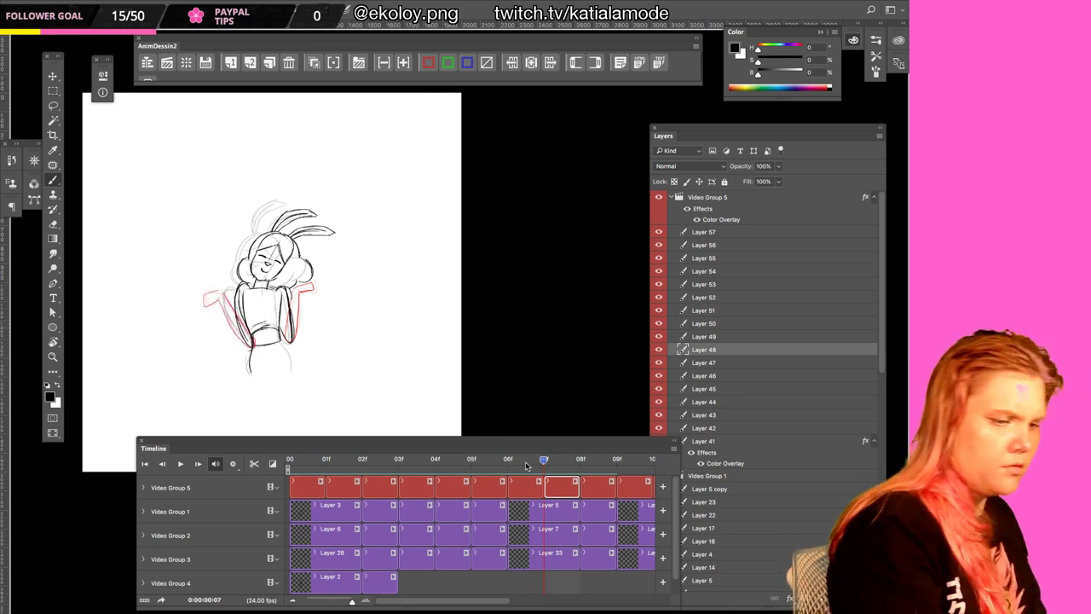
Turn off onion skinning and scrub through frames 5 to 8 to check the arm motion
click(507, 468)
drag(507, 469, 570, 468)
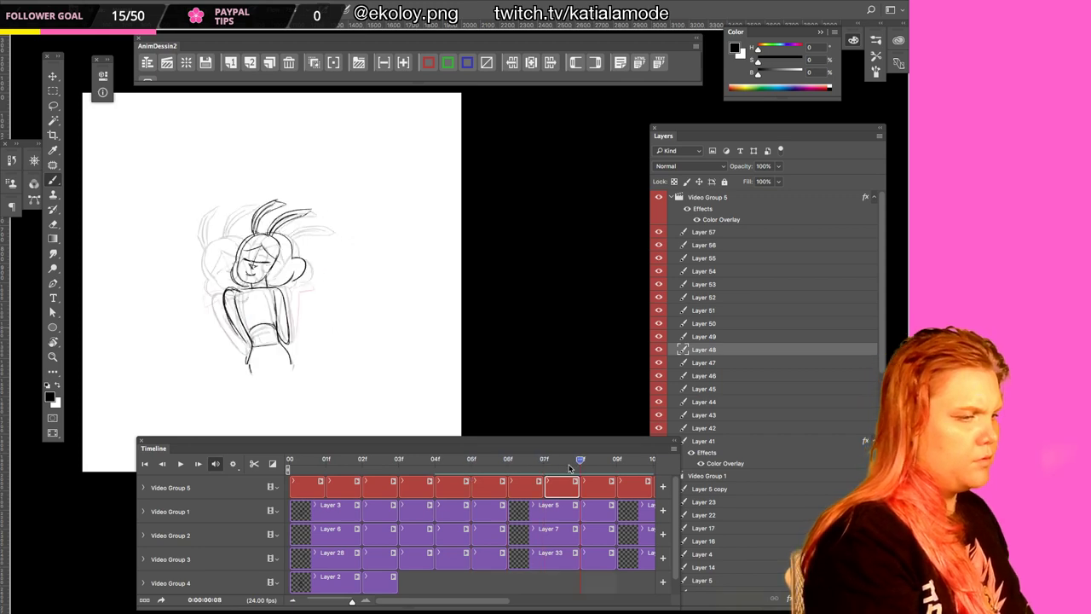
click(315, 62)
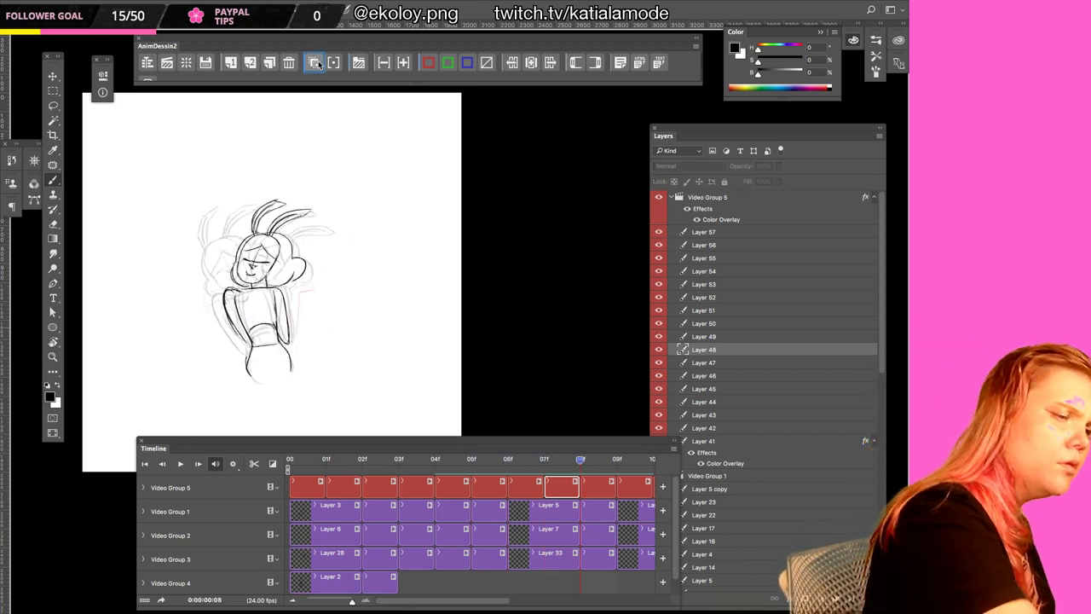
drag(583, 463, 557, 476)
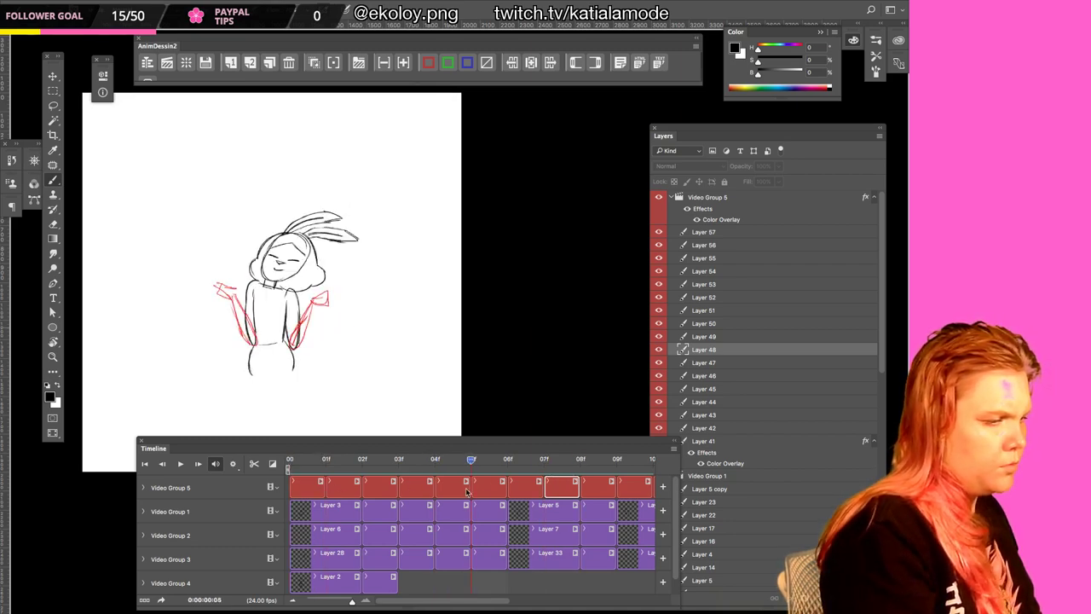
key(space)
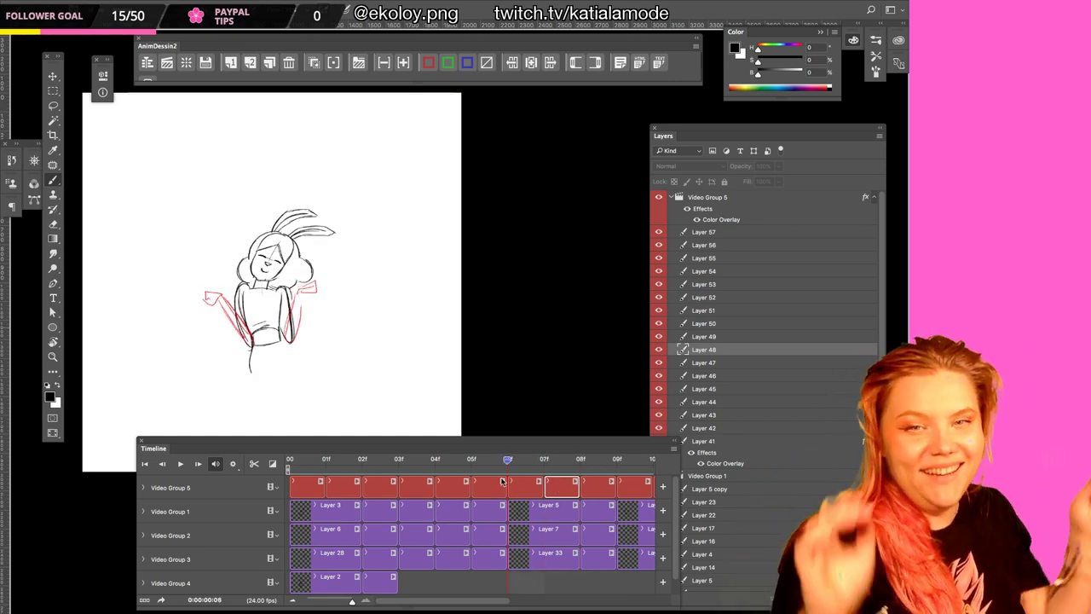
Clean up the left-side forearm on Layer 48 at frame 7 by erasing part of it and redrawing its lines
click(542, 460)
mouse_move(540, 462)
mouse_down()
mouse_move(499, 474)
mouse_move(540, 466)
mouse_up()
key(e)
mouse_move(222, 300)
mouse_down()
mouse_move(249, 344)
mouse_move(227, 297)
mouse_move(249, 335)
mouse_up()
key(b)
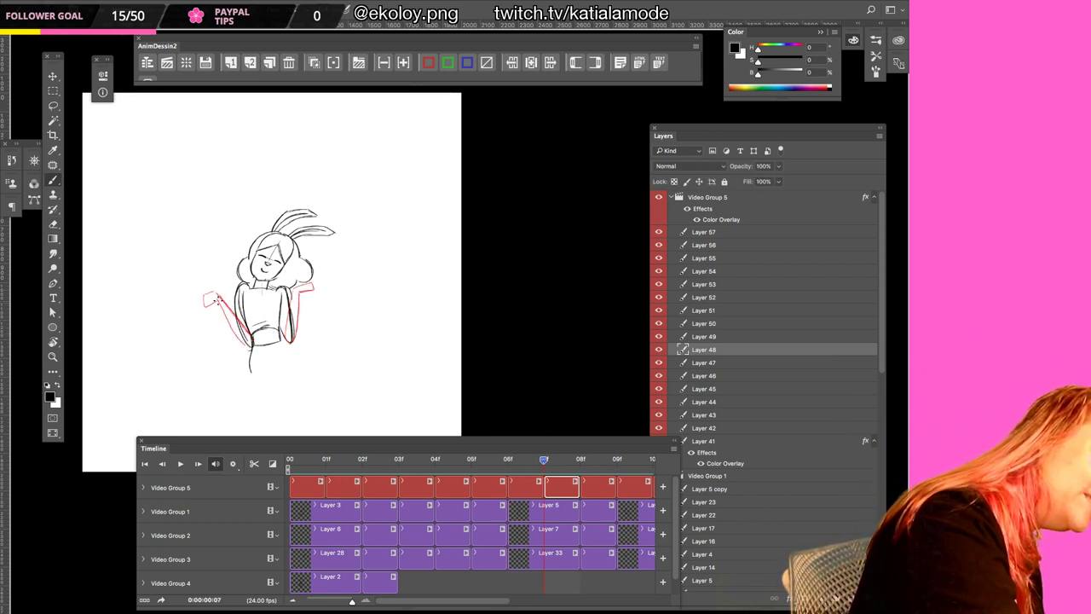
drag(217, 300, 253, 347)
Draw the forearms and hands on Layer 49 at frame 8, reworking the left-side one outward and keeping the right-side one upright by the shoulder
drag(541, 464, 578, 460)
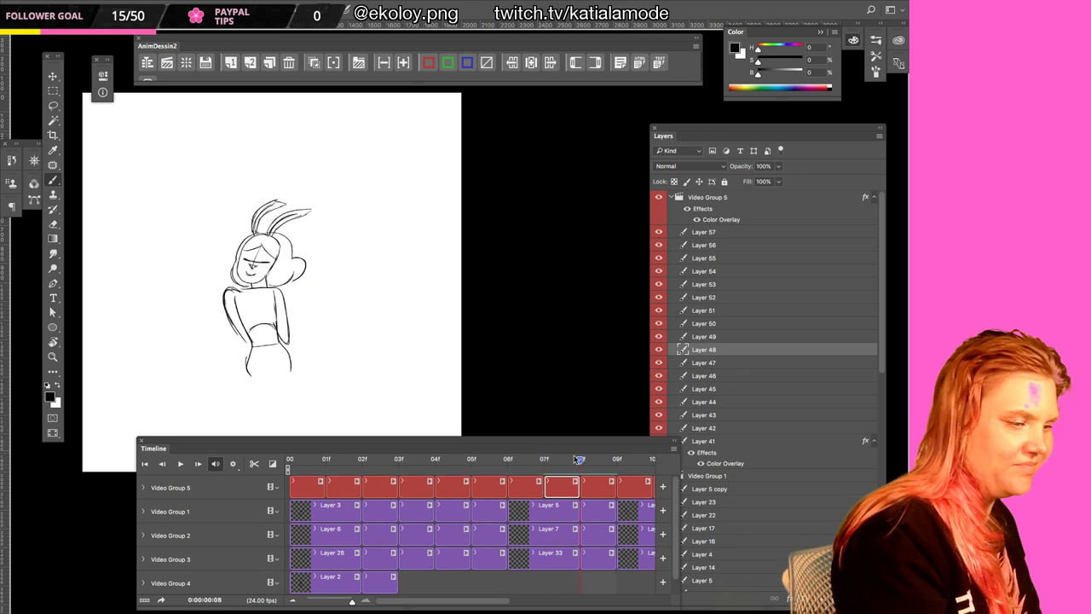
click(599, 484)
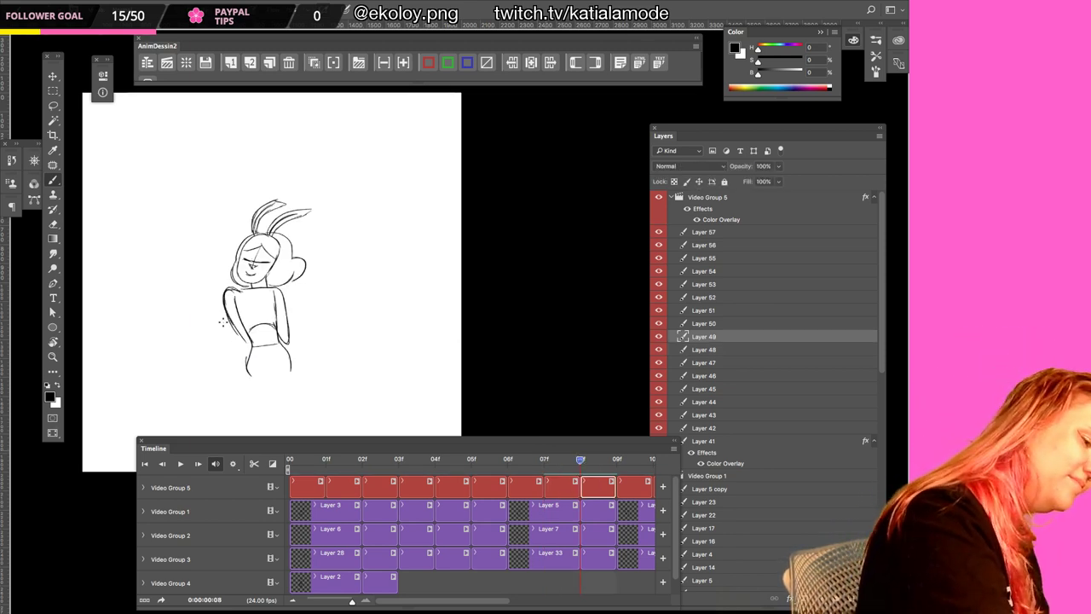
drag(226, 293, 252, 344)
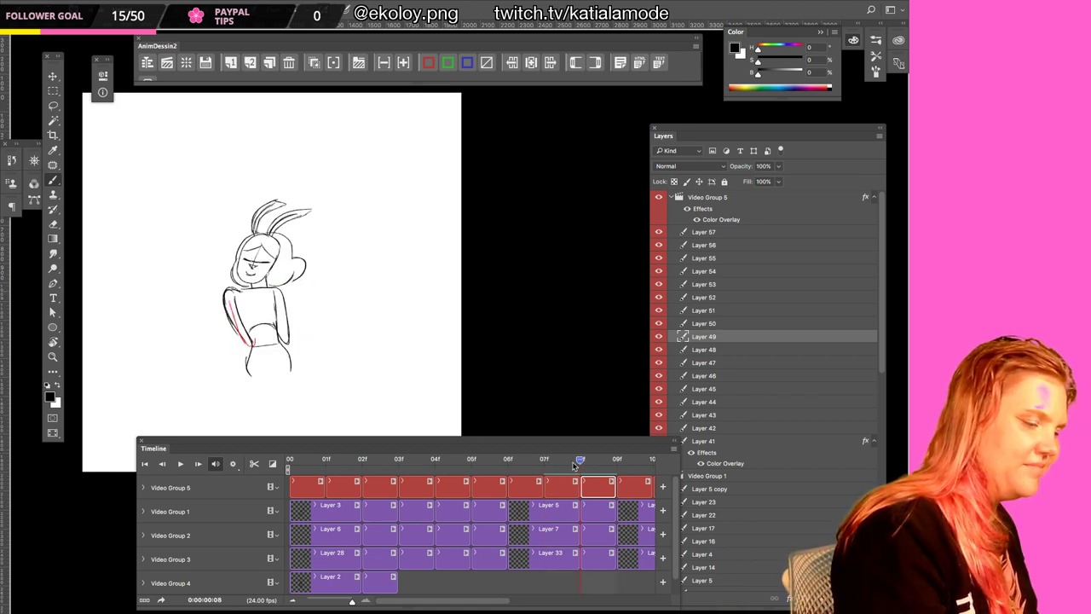
mouse_move(573, 465)
mouse_down()
mouse_move(555, 467)
mouse_move(613, 465)
mouse_move(549, 470)
mouse_move(568, 472)
mouse_move(546, 482)
mouse_move(599, 486)
mouse_up()
key(e)
click(580, 461)
click(580, 460)
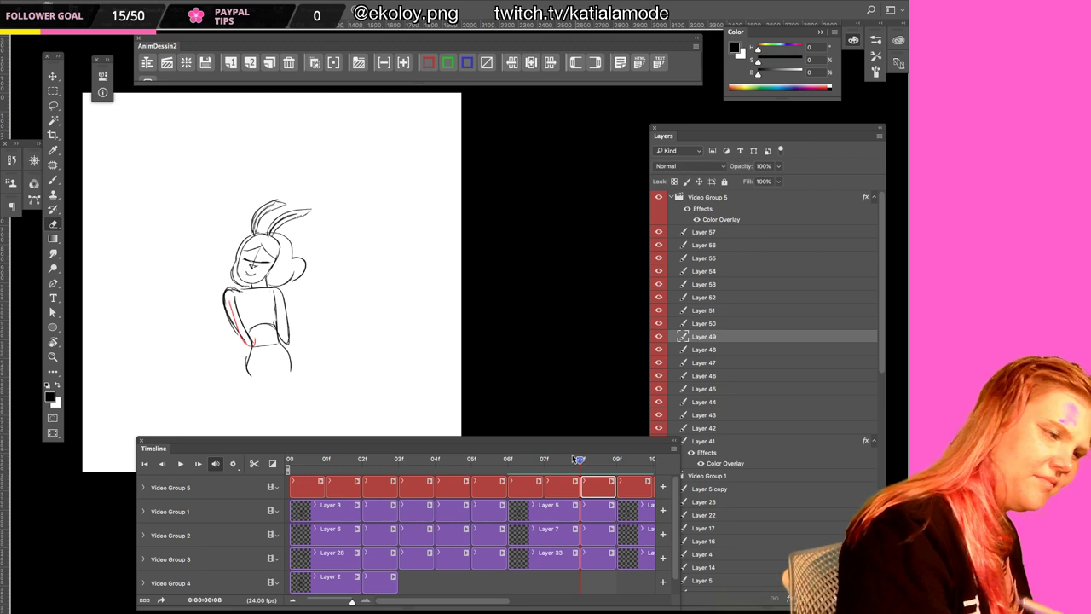
mouse_move(230, 303)
mouse_down()
mouse_move(254, 345)
mouse_move(212, 306)
mouse_up()
key(b)
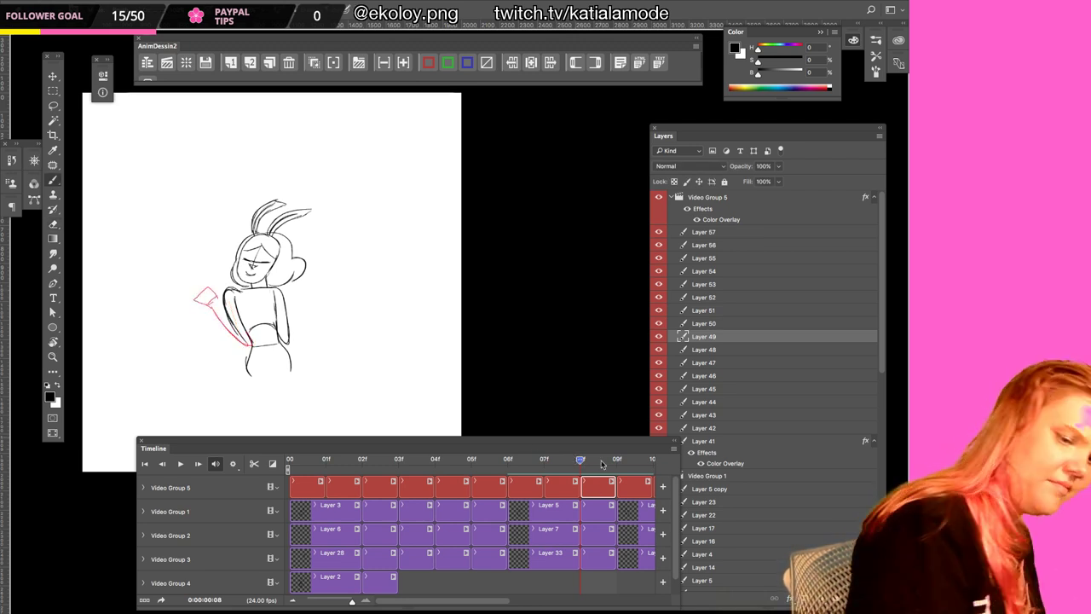
mouse_move(580, 461)
mouse_down()
mouse_move(551, 468)
mouse_move(579, 463)
mouse_move(554, 468)
mouse_move(565, 469)
mouse_up()
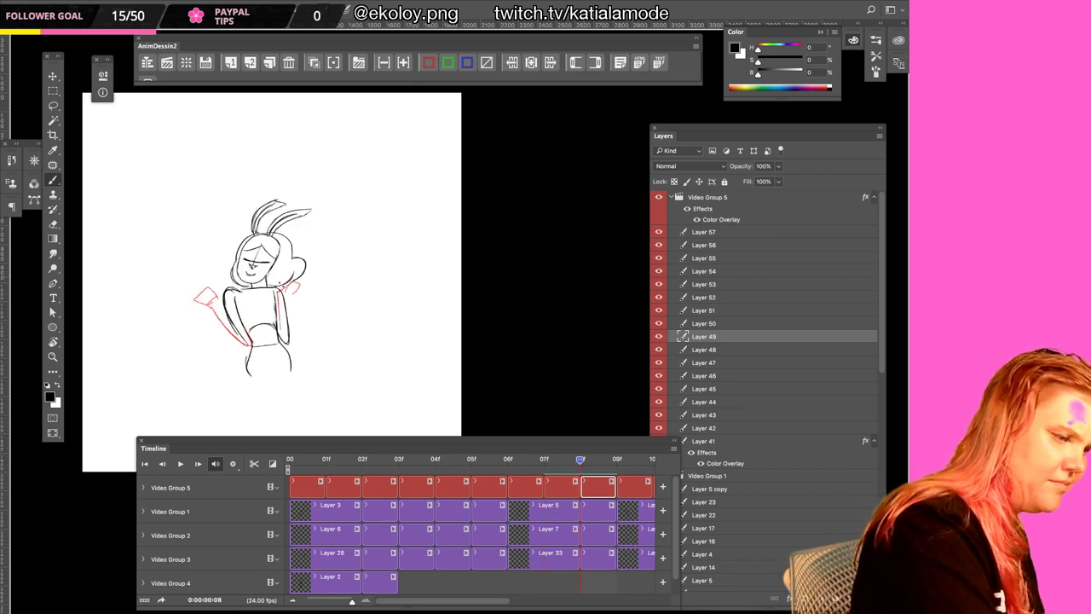
drag(285, 341, 278, 292)
Draw the right-side forearm on Layer 50 at frame 9 inside the upper arm, with the hand raised beside the jaw
drag(582, 461, 616, 461)
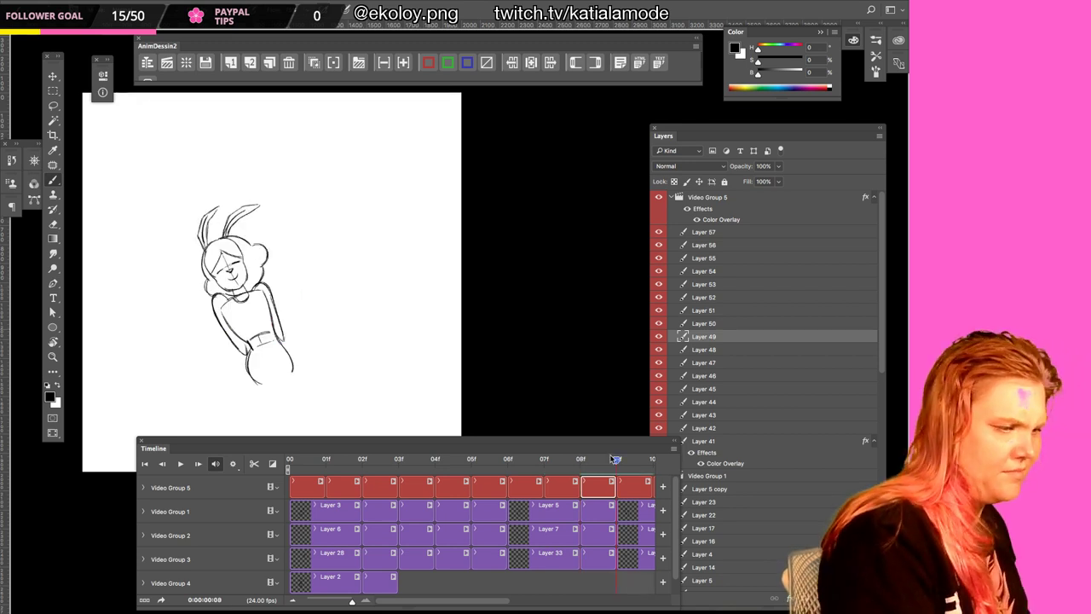
click(633, 485)
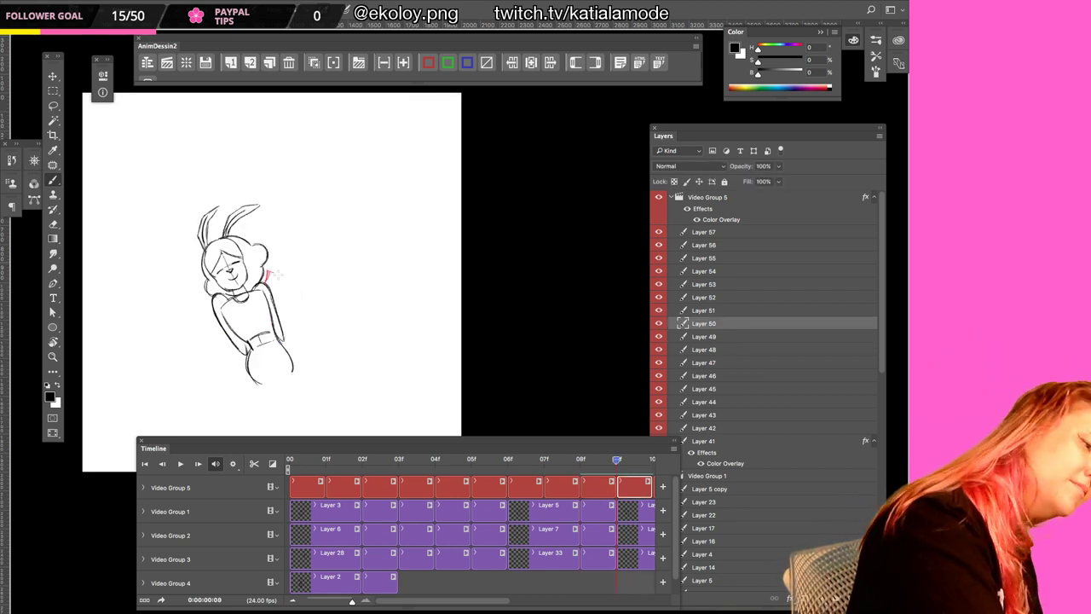
drag(266, 291, 270, 333)
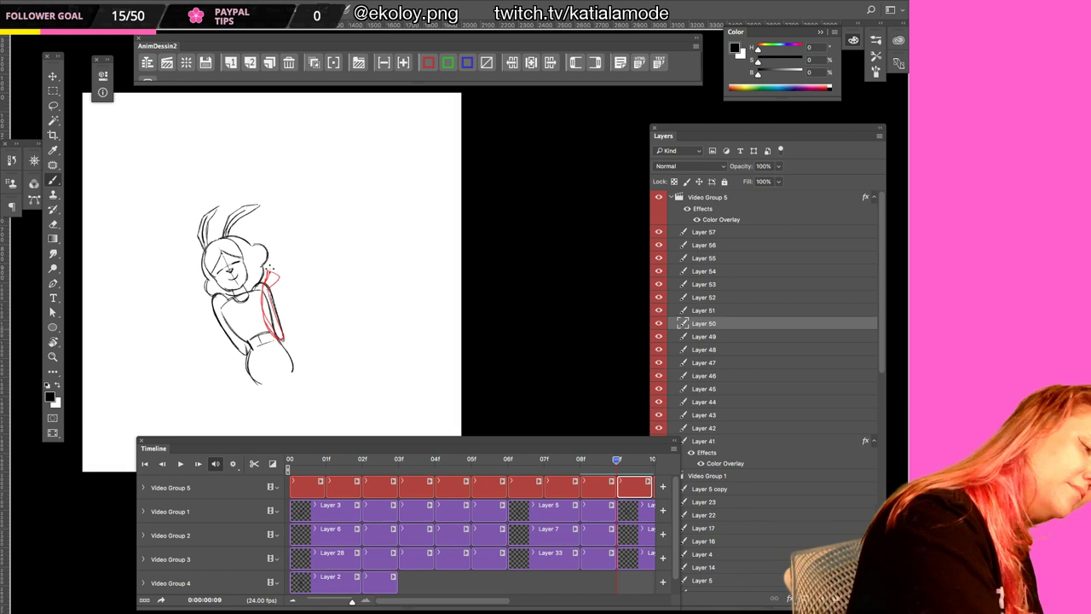
mouse_move(610, 465)
mouse_down()
mouse_move(581, 466)
mouse_move(608, 462)
mouse_up()
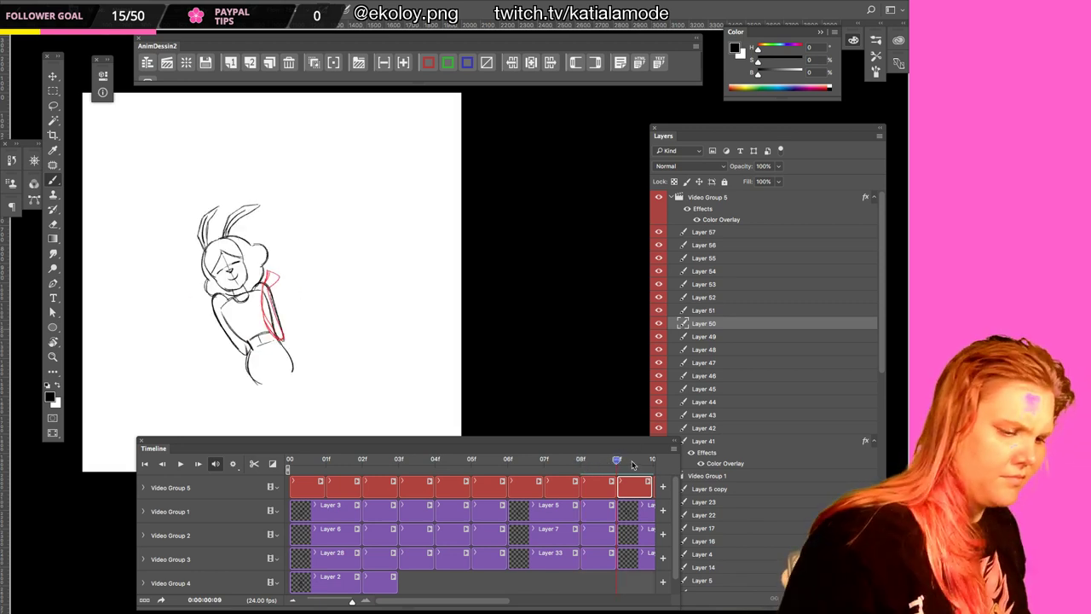
Add the left-side forearm on Layer 50 at frame 9, with the hand bent outward at the shoulder
scroll(569, 514, right, 5)
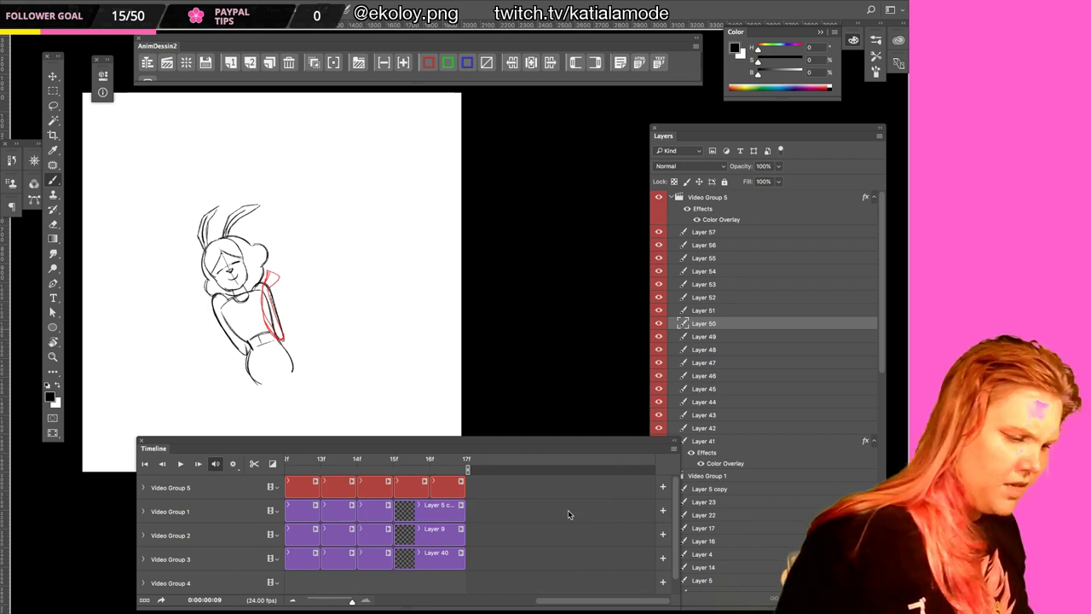
scroll(569, 514, left, 4)
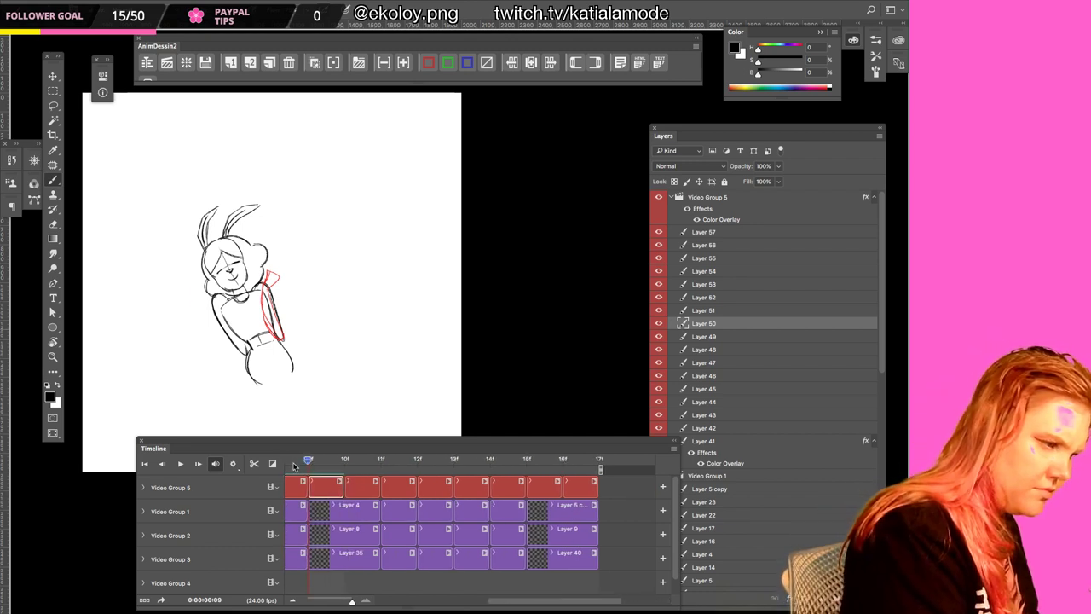
drag(293, 464, 408, 465)
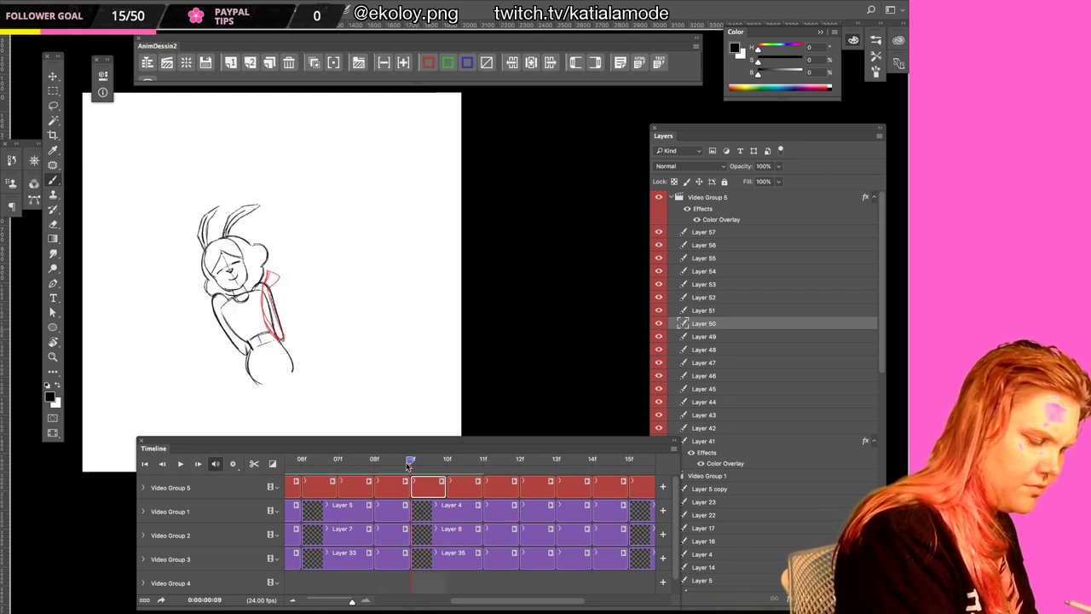
drag(213, 303, 249, 344)
key(e)
key(b)
drag(213, 301, 232, 317)
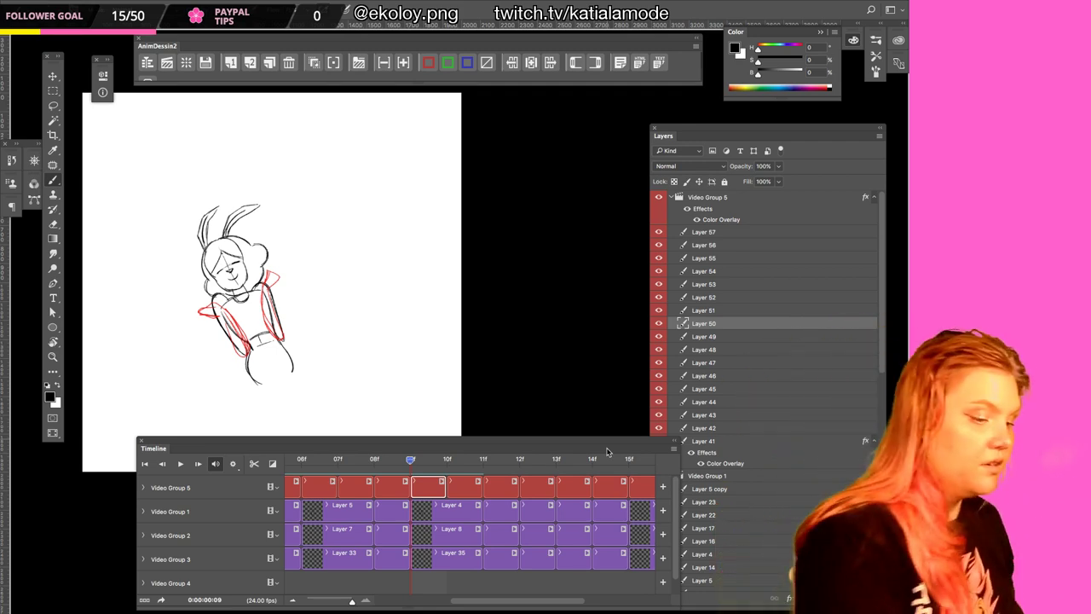
Scrub from frame 7 to frame 10 and draw both forearms and hands on Layer 51
click(339, 460)
drag(344, 464, 447, 462)
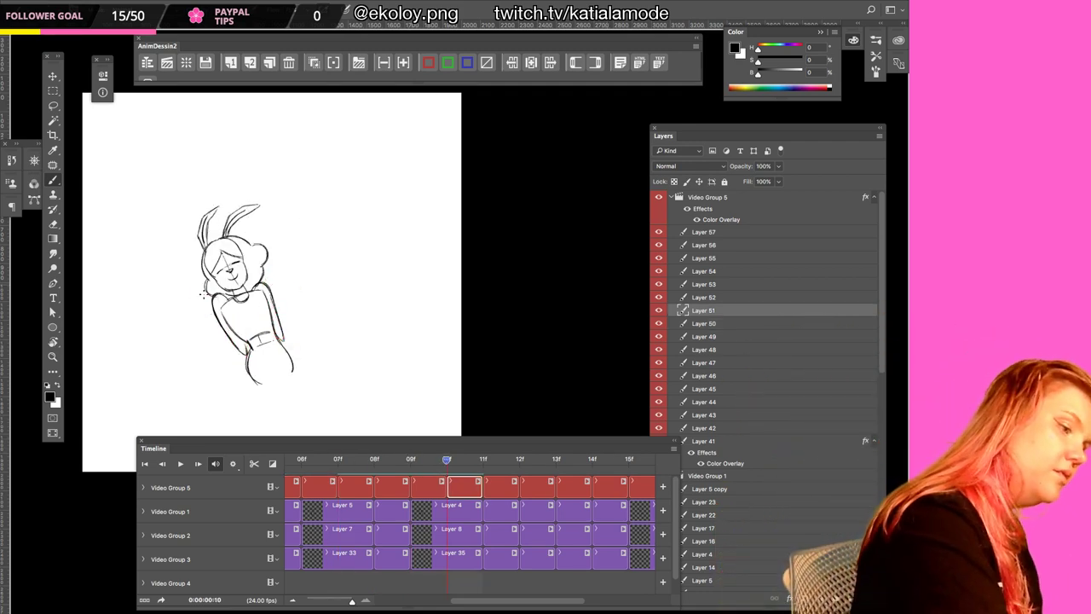
drag(213, 307, 226, 299)
mouse_move(229, 300)
mouse_down()
mouse_move(246, 351)
mouse_move(280, 340)
mouse_move(257, 271)
mouse_move(281, 337)
mouse_move(264, 333)
mouse_up()
drag(274, 320, 285, 348)
Draw the left-side forearm on Layer 52 at frame 11, erasing and reworking it so the hand bends outward over the shoulder
click(485, 460)
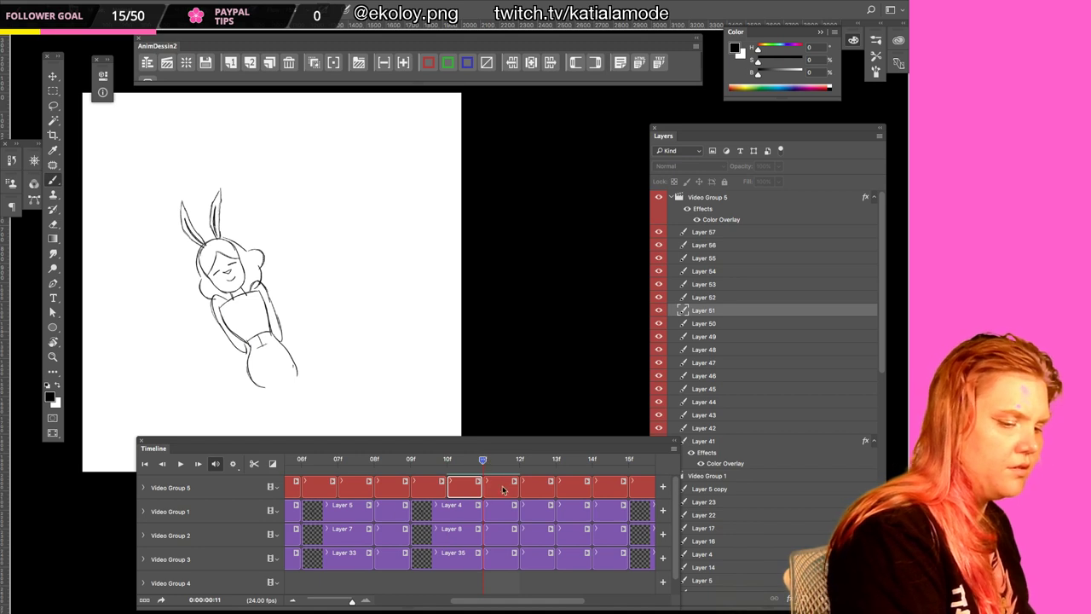
click(503, 487)
drag(232, 330, 247, 354)
drag(249, 317, 244, 353)
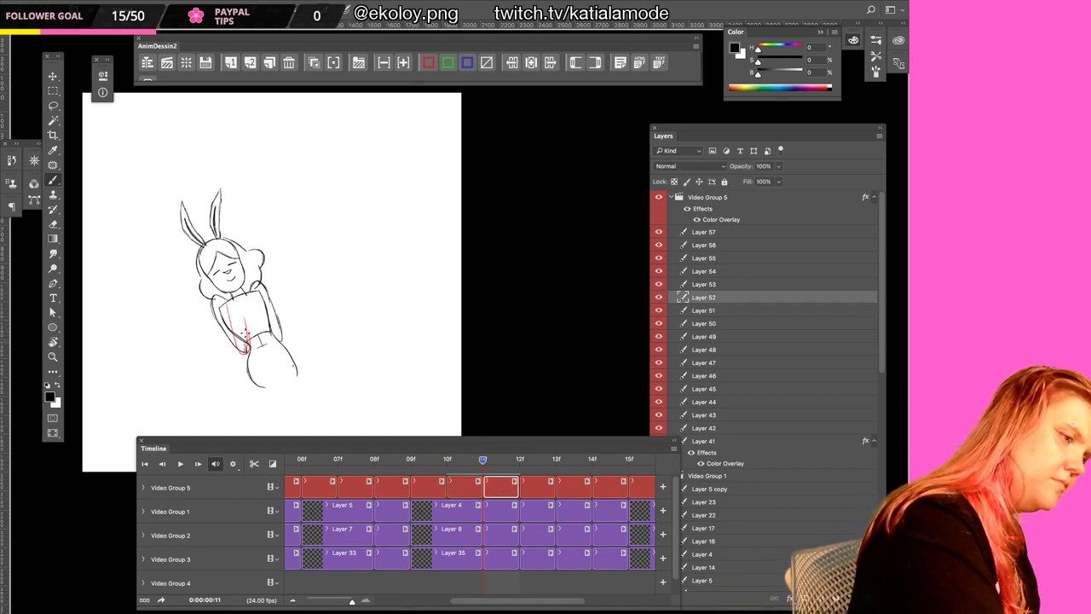
key(e)
mouse_move(230, 307)
mouse_down()
mouse_move(245, 354)
mouse_move(225, 301)
mouse_move(203, 303)
mouse_move(230, 306)
mouse_up()
key(b)
drag(232, 308, 246, 349)
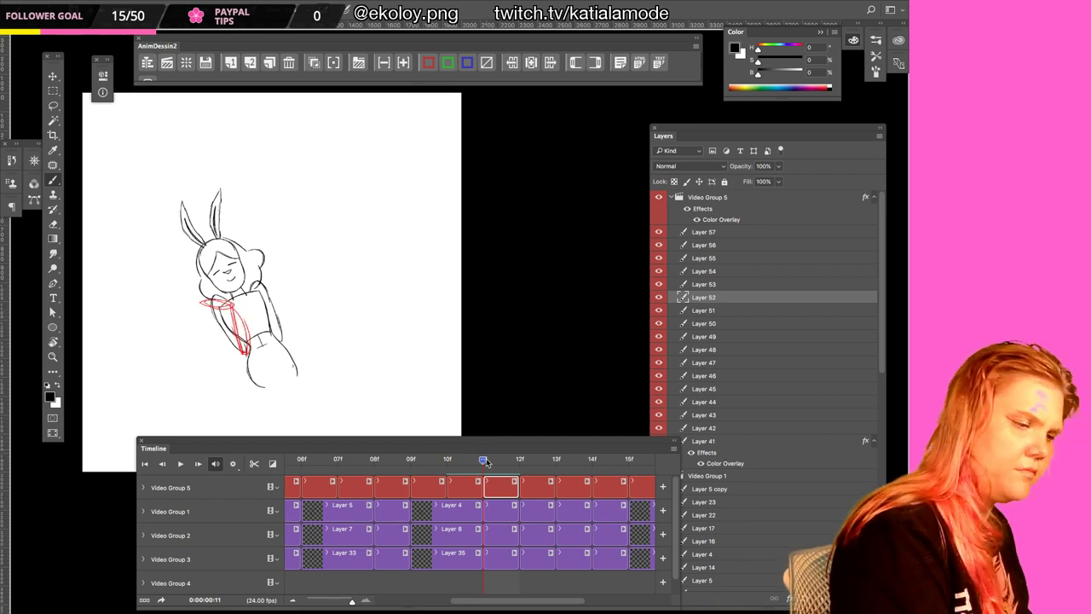
Add the right-side forearm on Layer 52 at frame 11, leaning inward with the hand up beside the neck
mouse_move(486, 460)
mouse_down()
mouse_move(456, 467)
mouse_move(474, 467)
mouse_up()
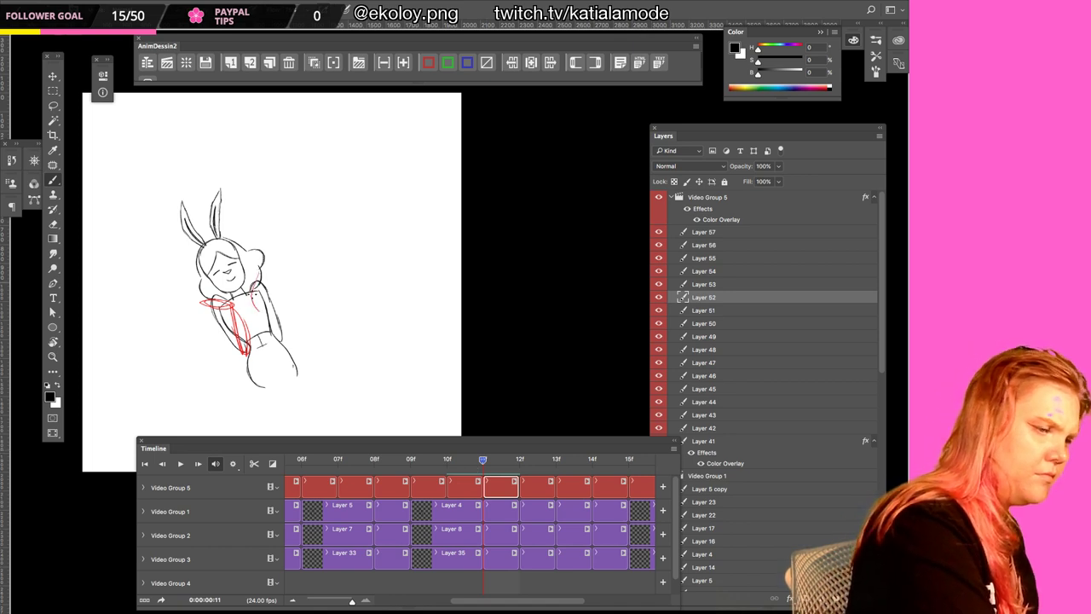
drag(253, 291, 283, 339)
drag(261, 271, 266, 303)
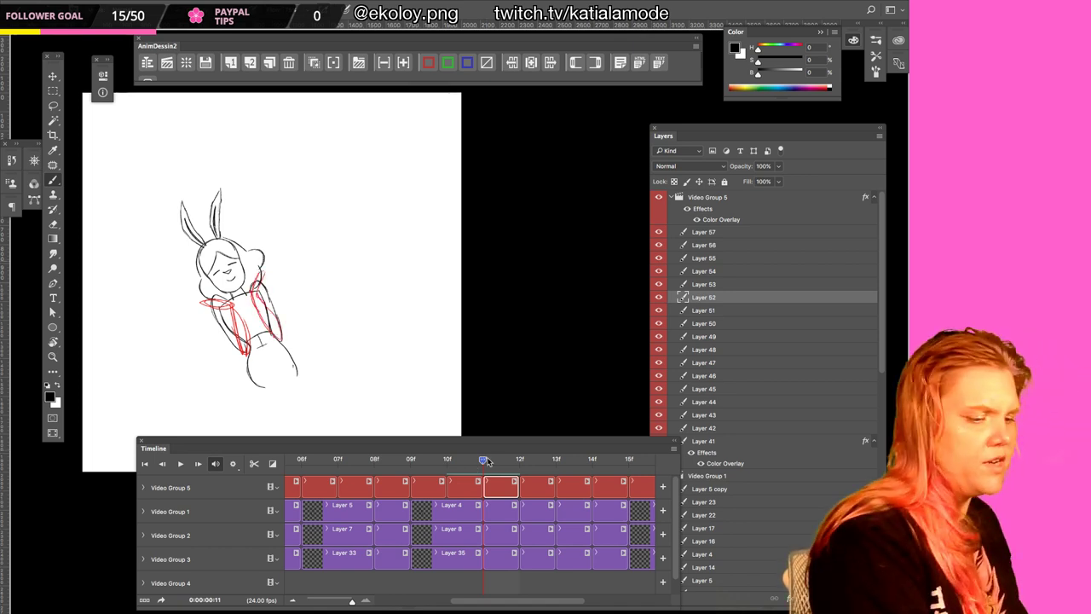
Draw both forearms on Layer 53 at frame 12, angled inward across the chest with the hands meeting under the chin
click(521, 460)
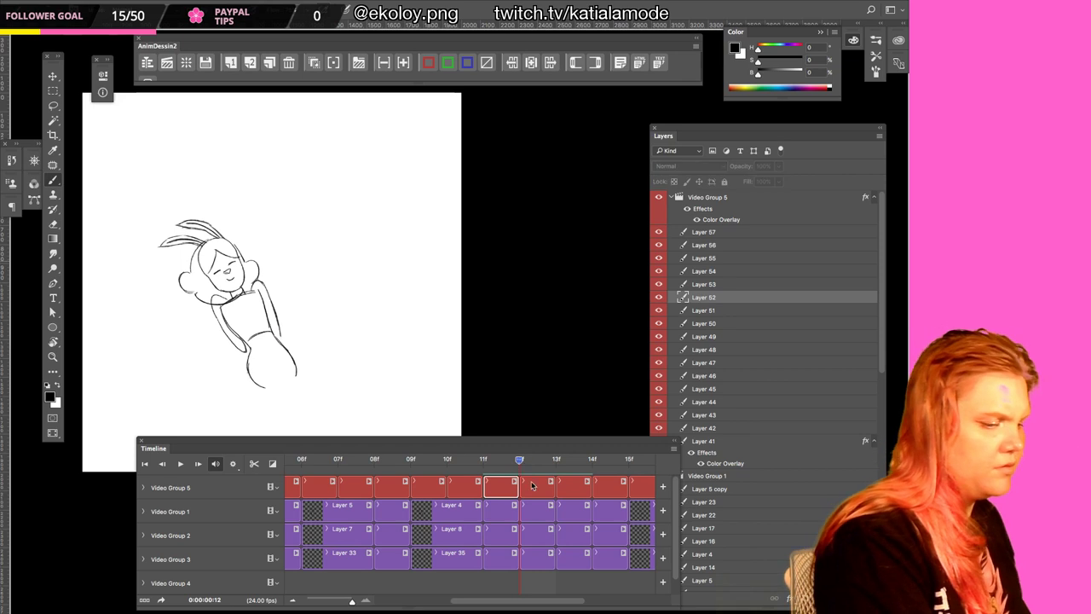
click(491, 465)
click(512, 461)
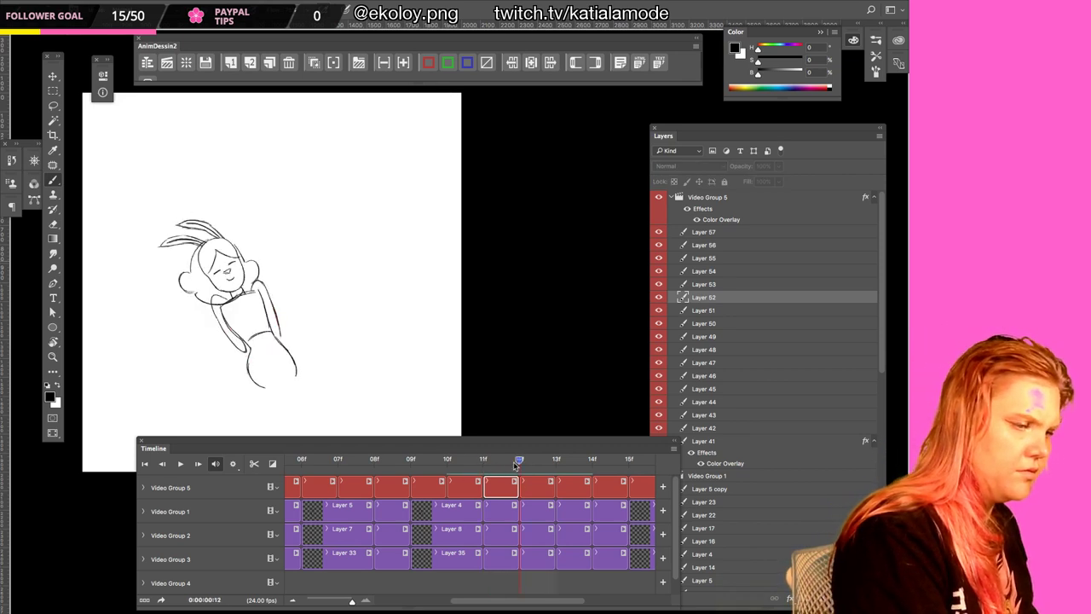
mouse_move(245, 303)
mouse_down()
mouse_move(283, 341)
mouse_move(242, 295)
mouse_move(254, 273)
mouse_move(235, 300)
mouse_up()
mouse_move(245, 349)
mouse_down()
mouse_move(232, 302)
mouse_move(242, 349)
mouse_up()
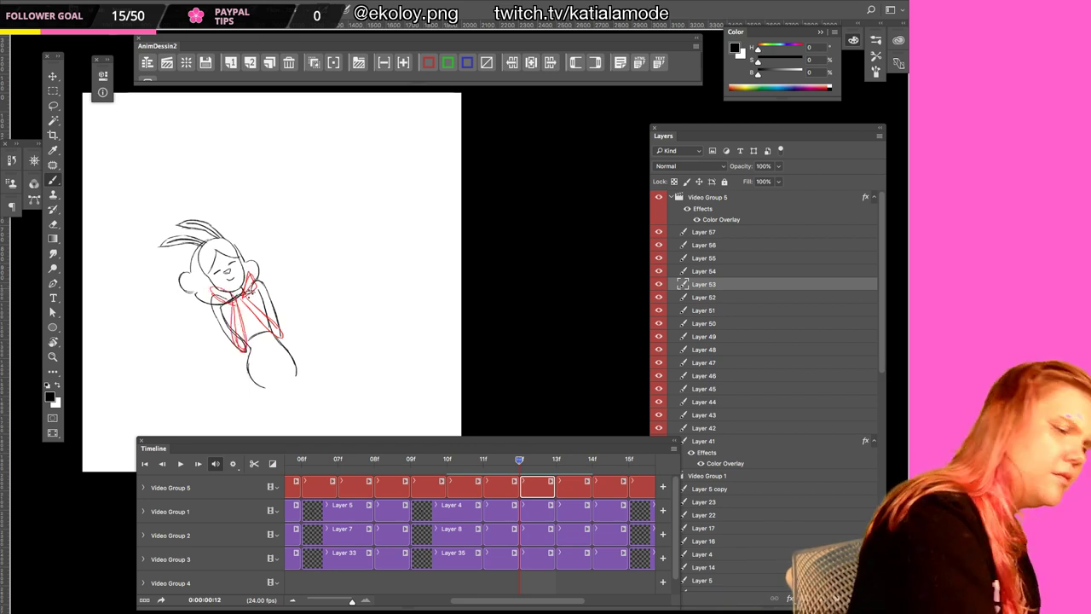
Draw both forearms on Layer 54 at frame 13, with the right-side hand pointing up and the left-side hand bent outward at the shoulder
drag(520, 461, 556, 460)
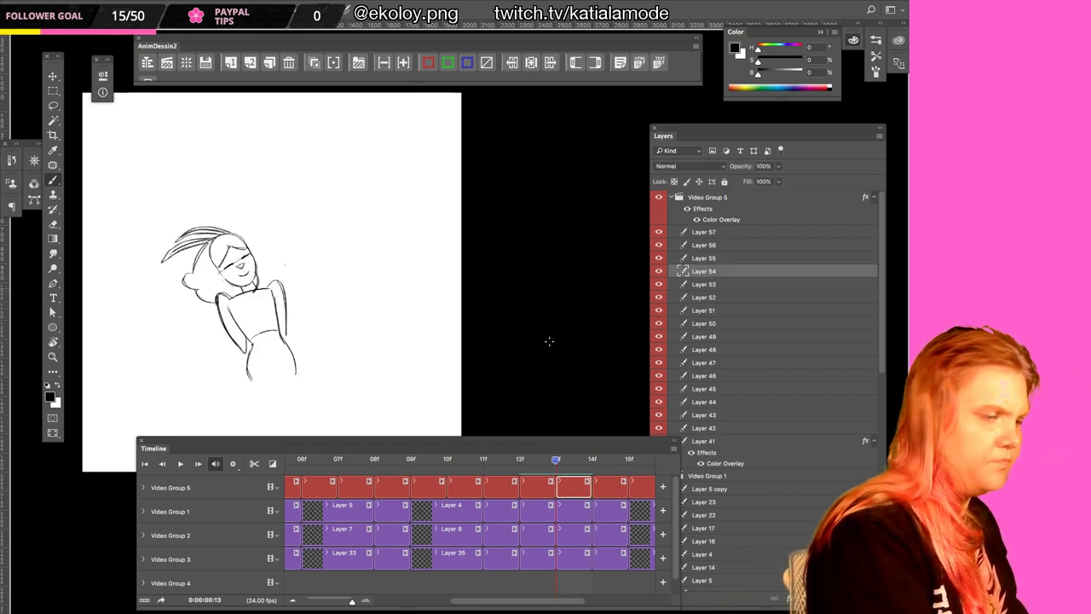
drag(257, 294, 286, 334)
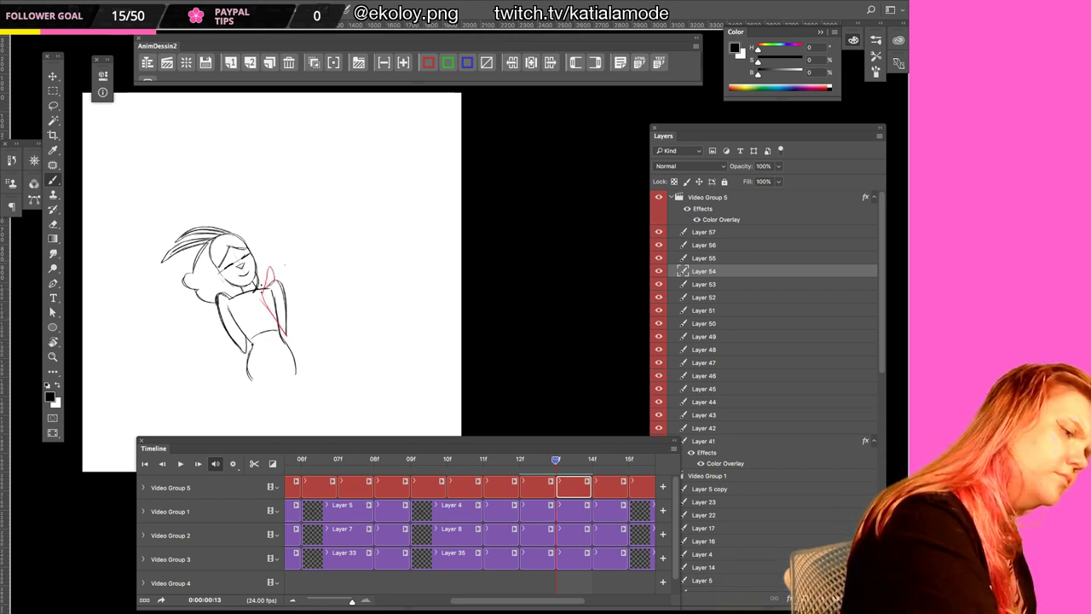
mouse_move(264, 270)
mouse_down()
mouse_move(271, 294)
mouse_move(243, 349)
mouse_up()
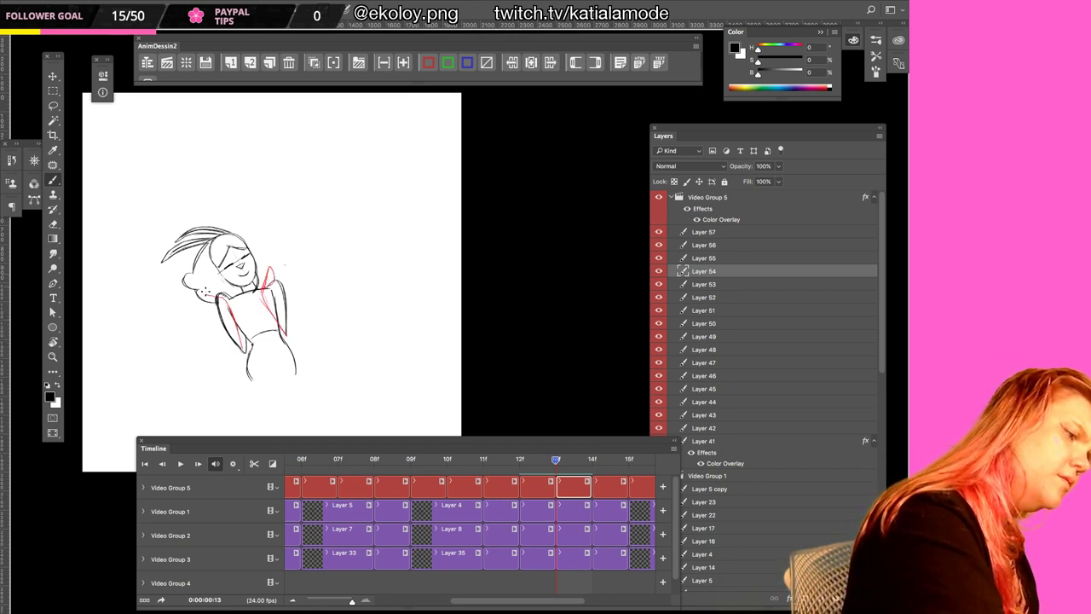
mouse_move(206, 290)
mouse_down()
mouse_move(231, 297)
mouse_move(245, 352)
mouse_move(236, 303)
mouse_up()
drag(228, 295, 237, 345)
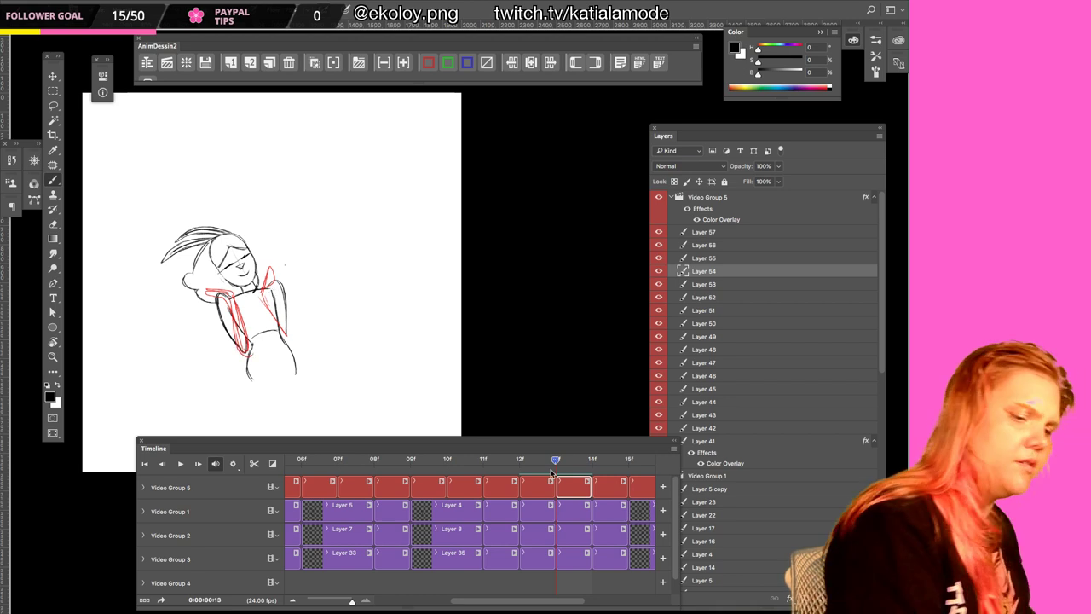
Draw both forearms on Layer 55 at frame 14, held upright along the upper arms with the hands flaring outward at the shoulders
mouse_move(555, 461)
mouse_down()
mouse_move(528, 466)
mouse_move(577, 461)
mouse_up()
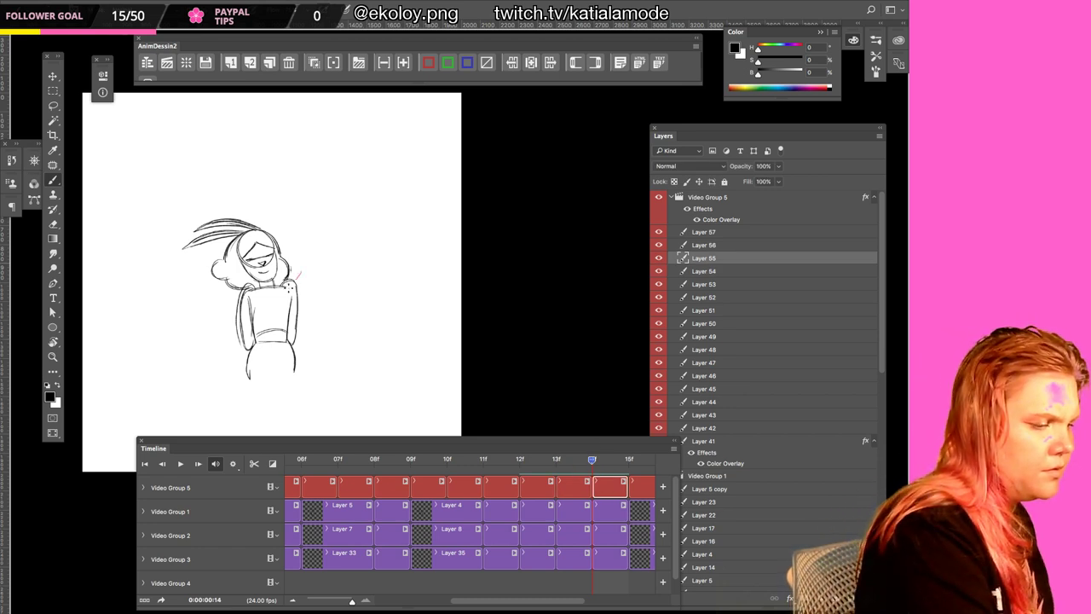
drag(302, 272, 296, 335)
drag(291, 289, 291, 339)
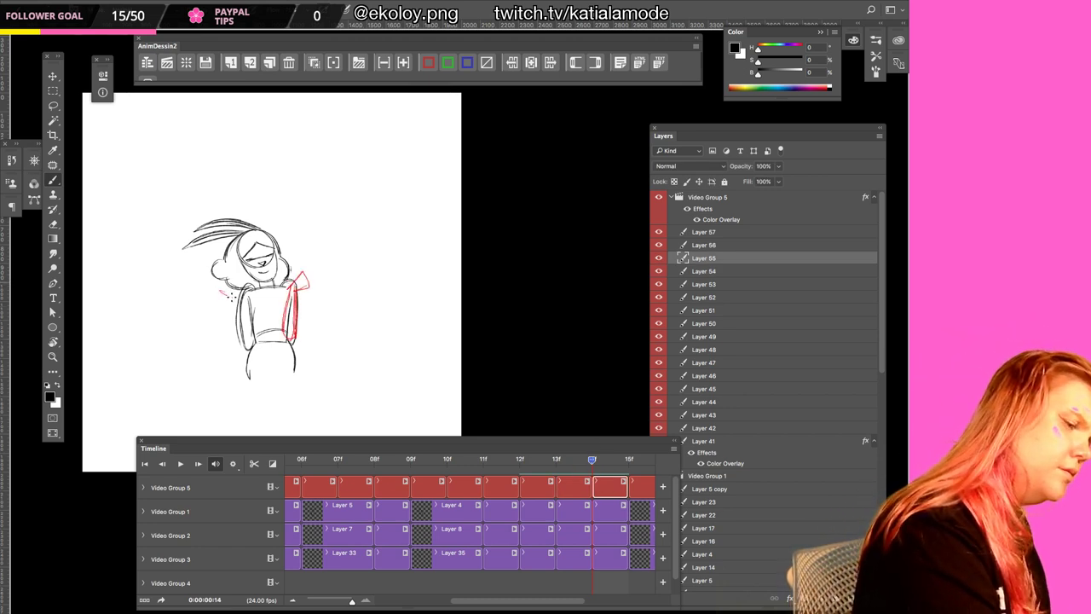
drag(242, 289, 240, 344)
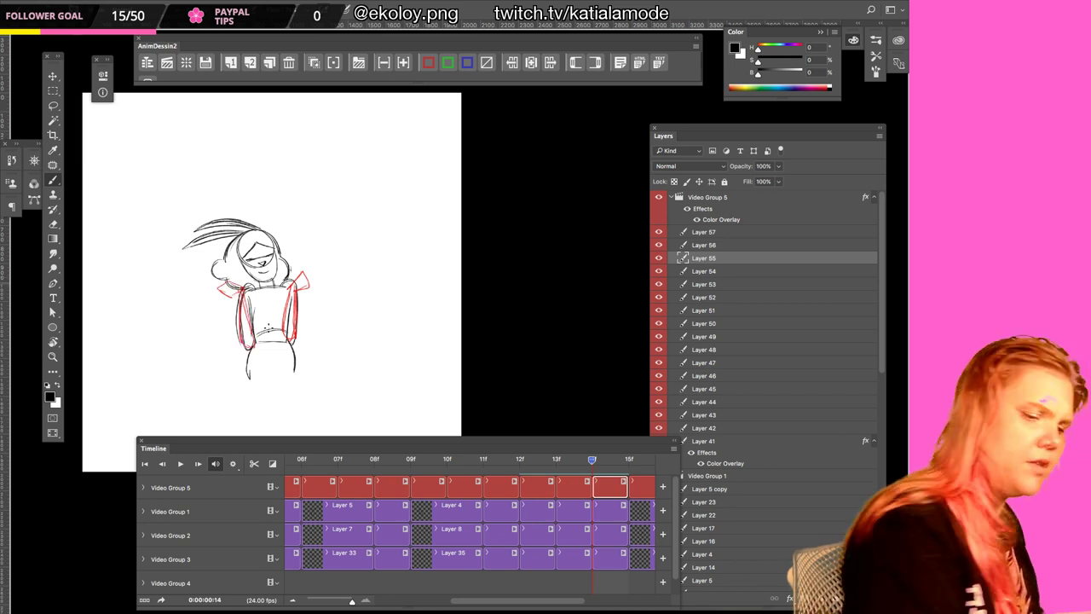
Draw both forearms on Layer 56 at frame 15, angled outward from the elbows with the left-side hand bent away from the body
mouse_move(592, 461)
mouse_down()
mouse_move(529, 468)
mouse_move(604, 464)
mouse_move(631, 471)
mouse_move(639, 488)
mouse_up()
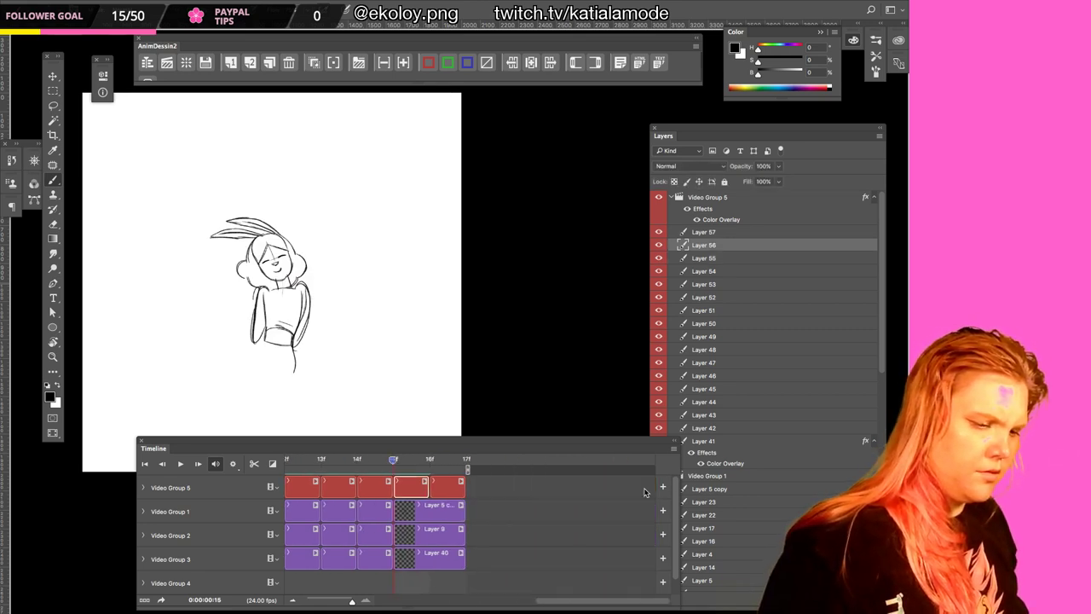
scroll(643, 491, right, 5)
mouse_move(248, 345)
mouse_down()
mouse_move(245, 292)
mouse_move(256, 341)
mouse_up()
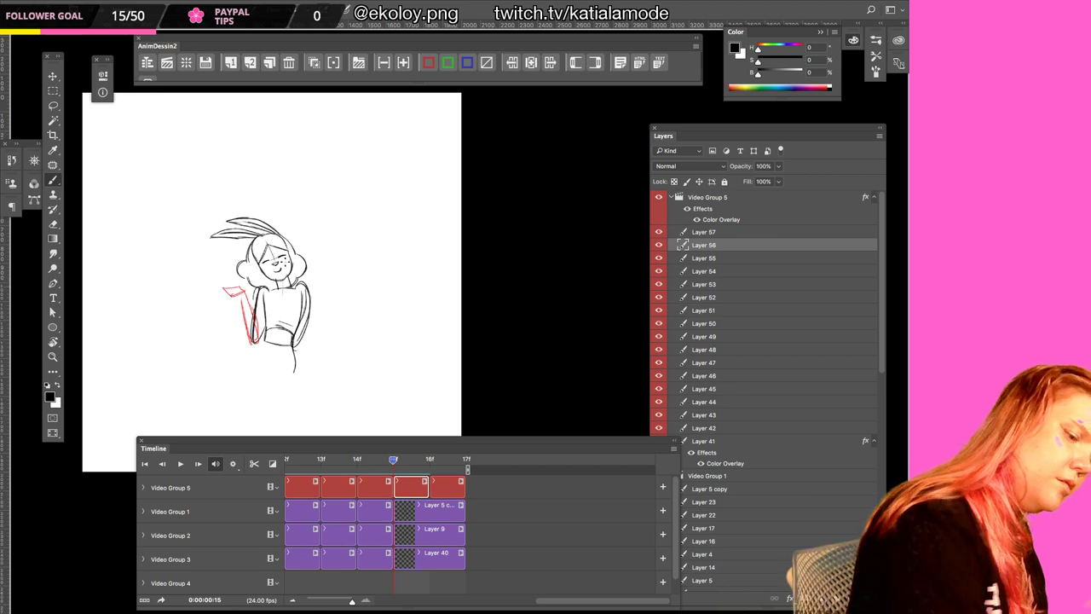
mouse_move(397, 461)
mouse_down()
mouse_move(370, 463)
mouse_move(393, 462)
mouse_up()
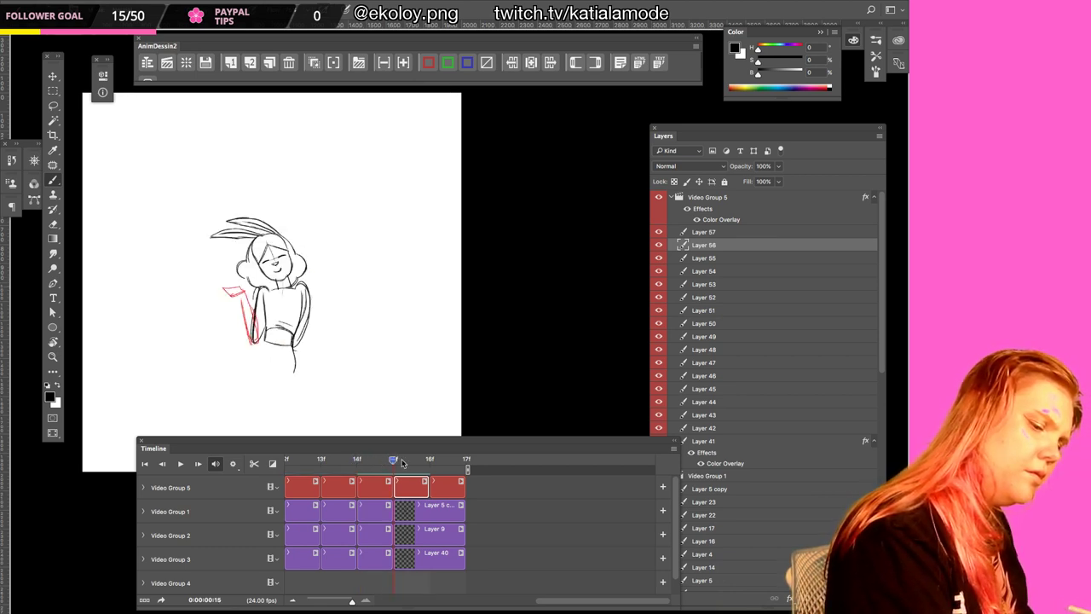
drag(322, 298, 301, 341)
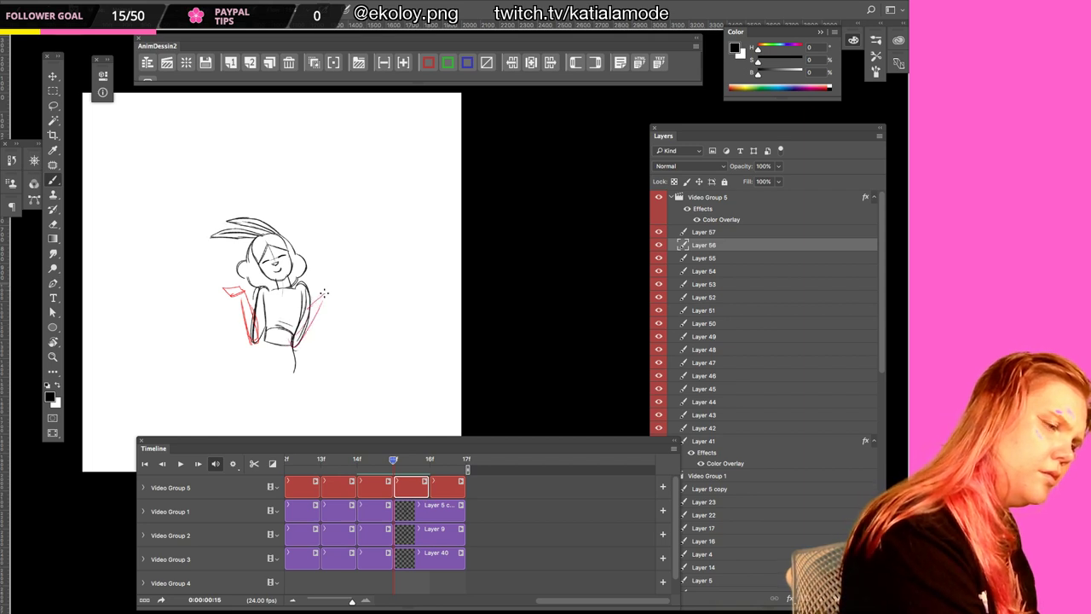
Draw the right-side forearm reaching outward and the left-side forearm upright with the hand beside the hair on Layer 57 at frame 16
mouse_move(393, 460)
mouse_down()
mouse_move(379, 466)
mouse_move(430, 463)
mouse_up()
click(435, 480)
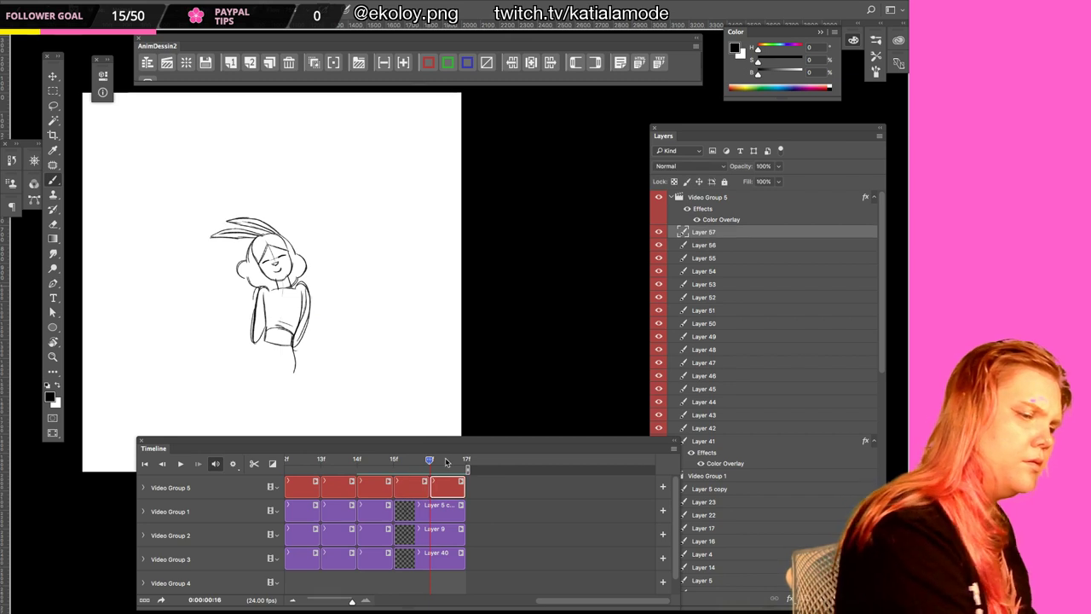
drag(321, 300, 300, 341)
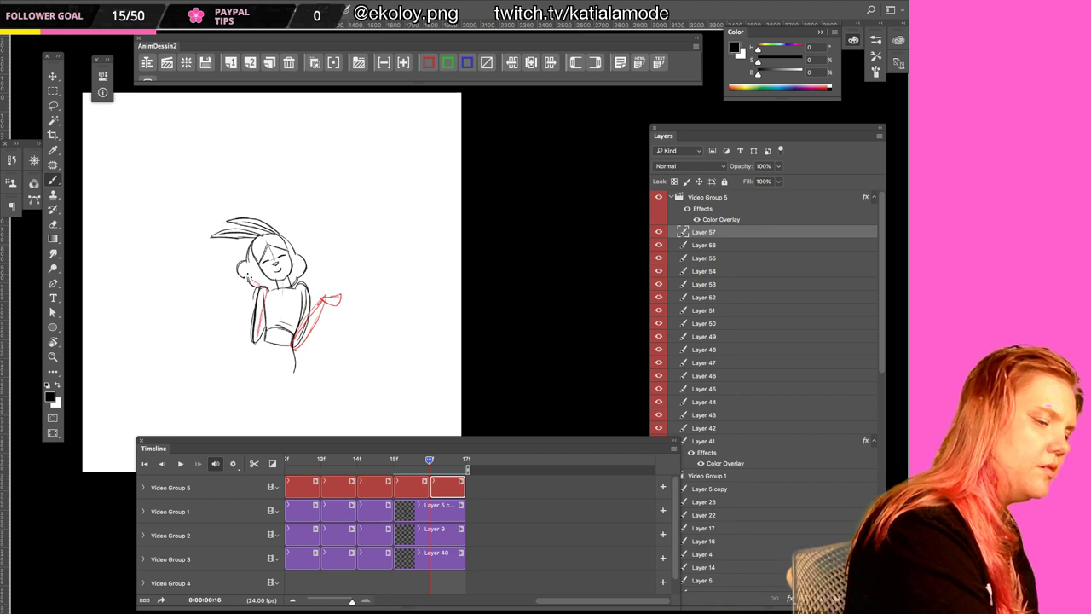
drag(259, 293, 252, 341)
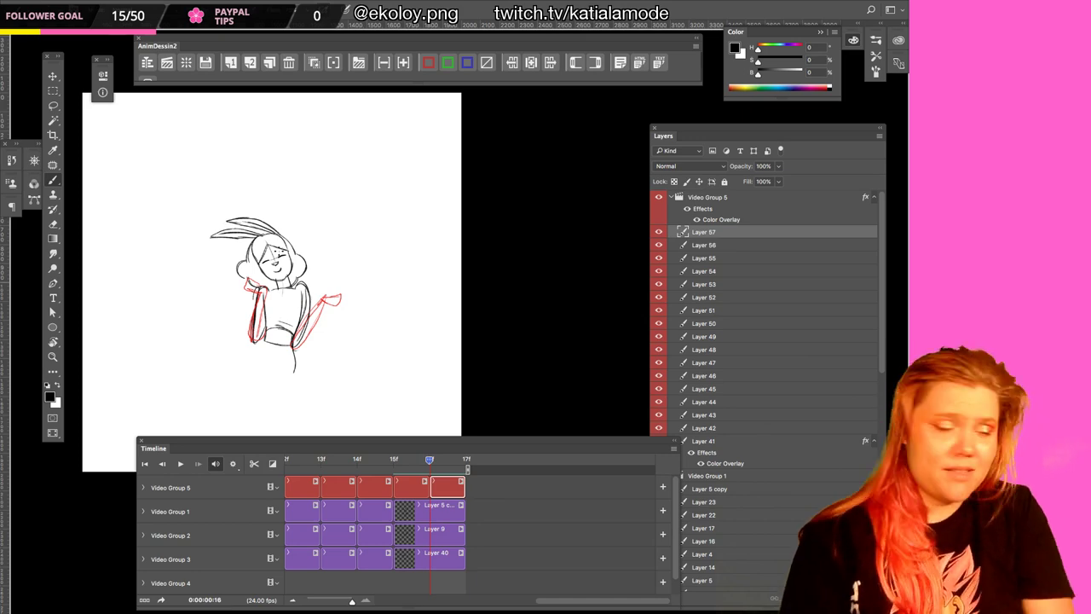
Play back the animation and scrub through the frames to examine how the forearms and hands move
key(z)
drag(295, 353, 348, 345)
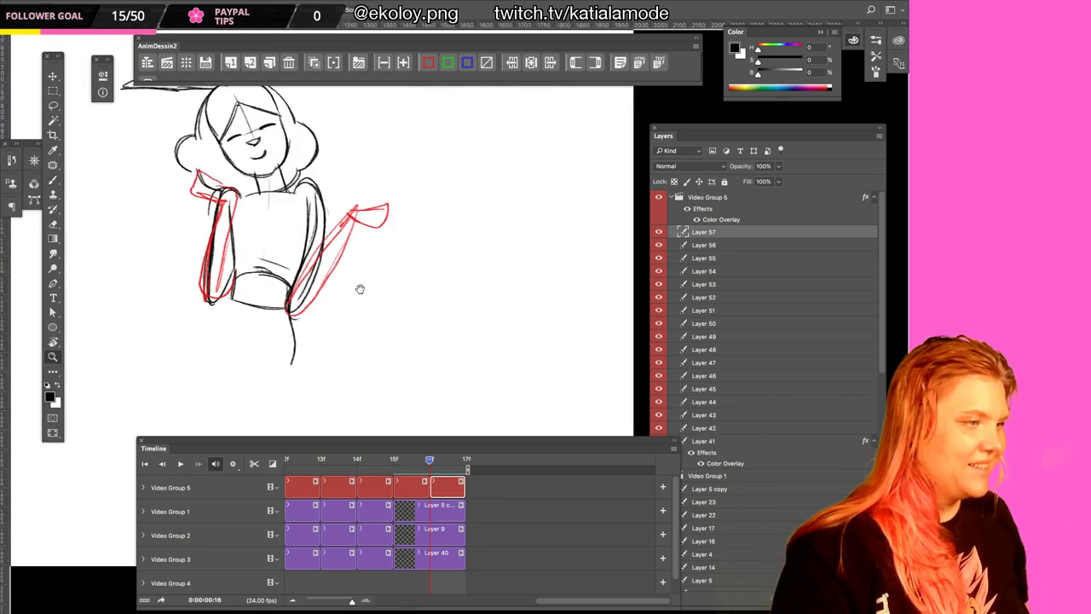
drag(331, 260, 394, 316)
key(space)
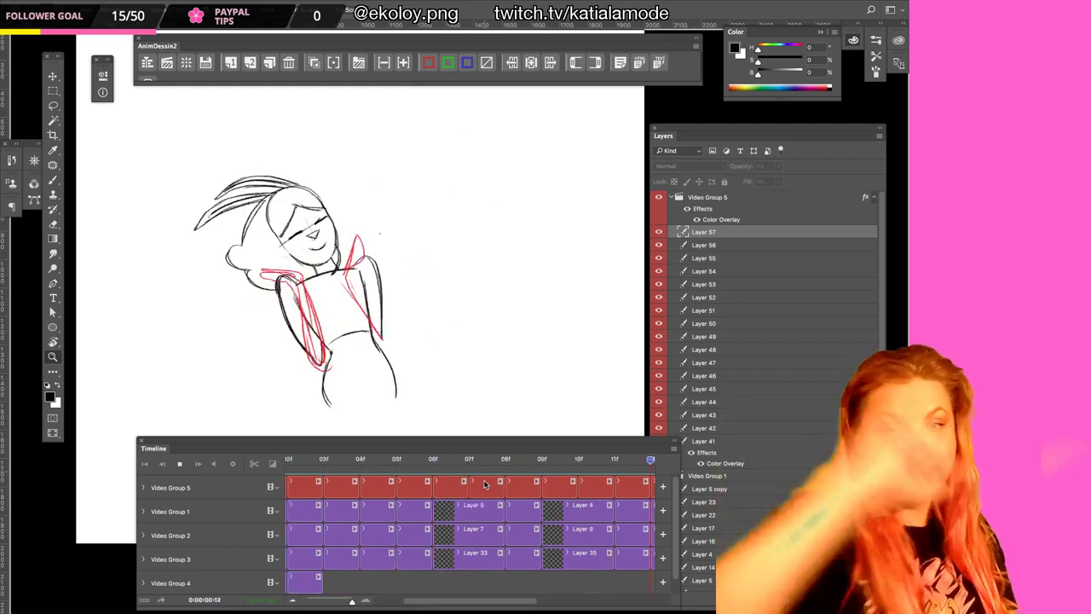
key(space)
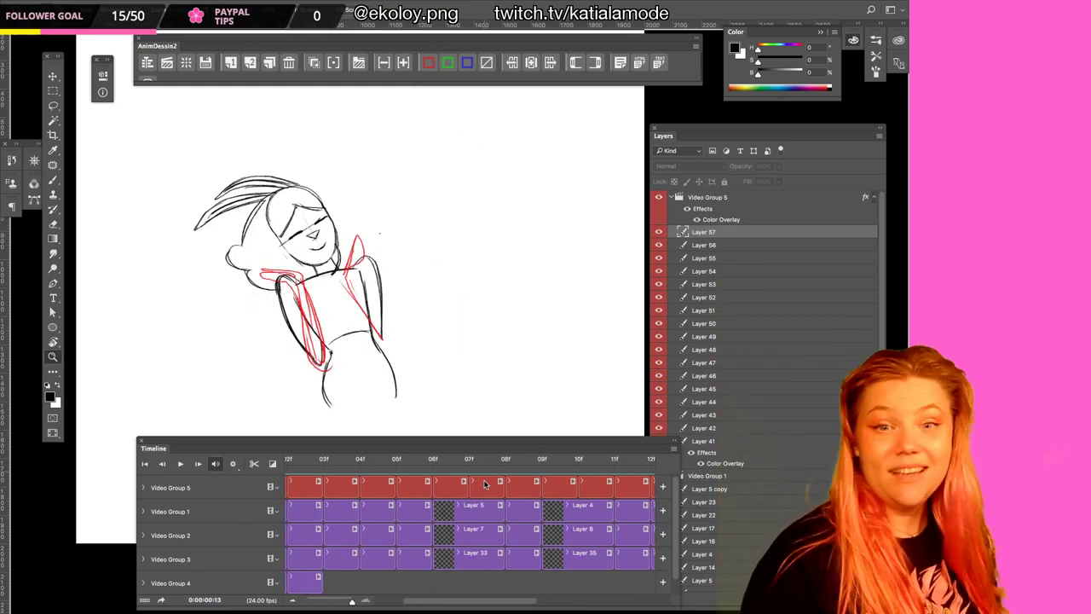
scroll(414, 465, left, 2)
drag(416, 465, 568, 470)
scroll(568, 470, right, 3)
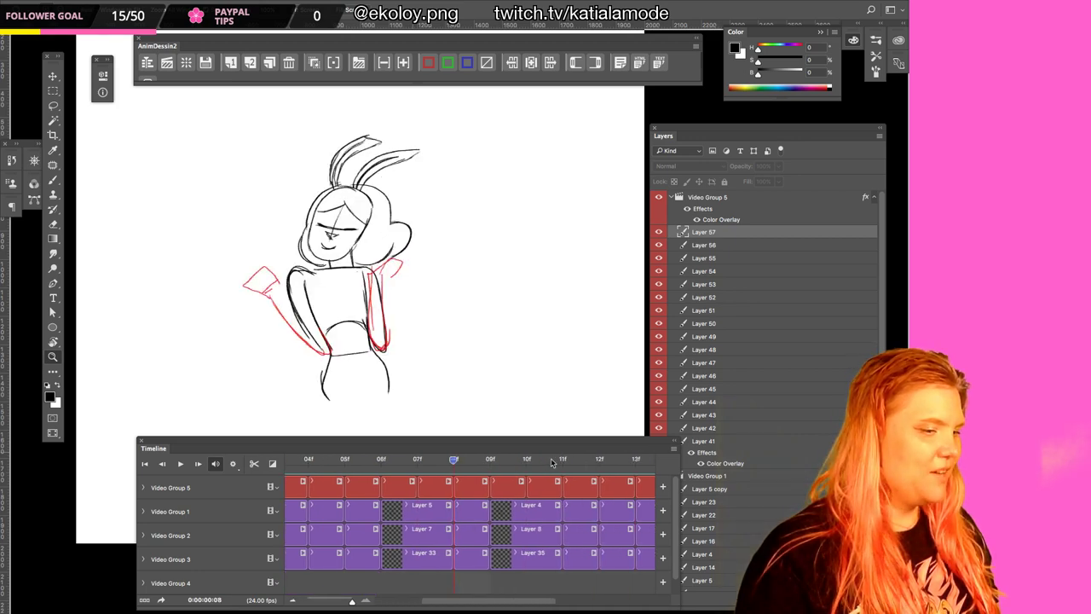
Erase the left-side forearm on Layer 50 at frame 9 and redraw it lower, reaching outward with the hand extended
mouse_move(493, 464)
mouse_down()
mouse_move(524, 464)
mouse_move(408, 465)
mouse_move(482, 461)
mouse_up()
click(508, 486)
key(e)
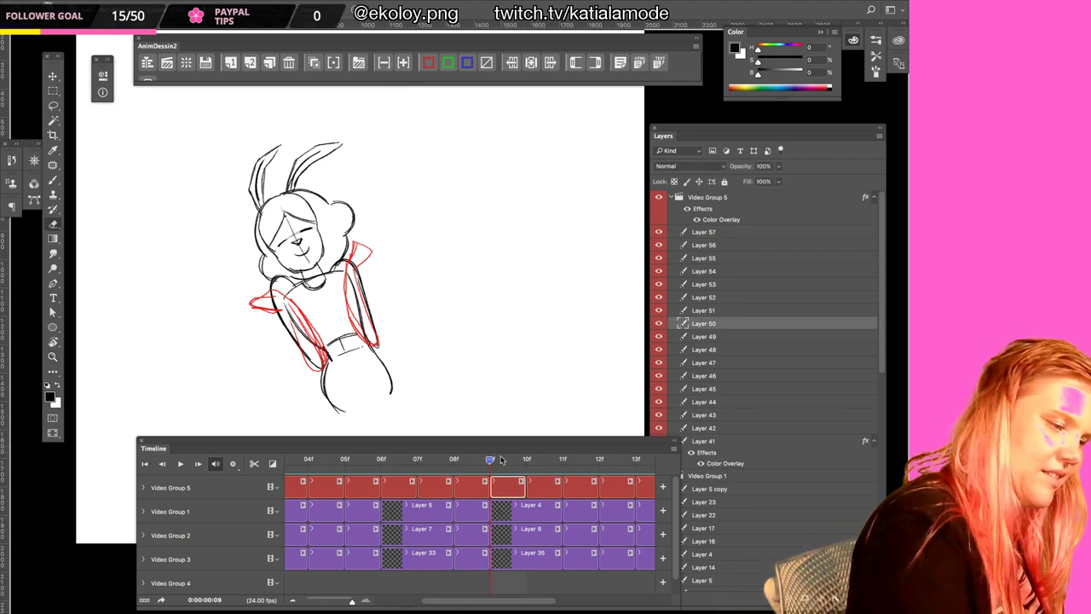
mouse_move(304, 347)
mouse_down()
mouse_move(277, 313)
mouse_move(242, 296)
mouse_up()
key(b)
mouse_move(266, 332)
mouse_down()
mouse_move(320, 370)
mouse_move(320, 358)
mouse_move(265, 323)
mouse_up()
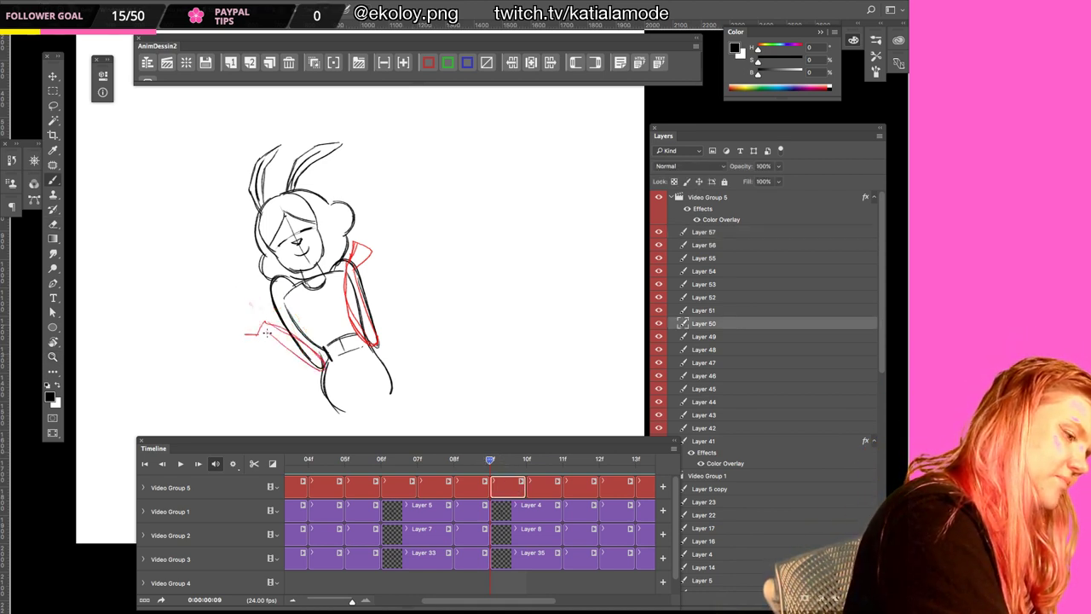
Erase the left-side forearm and hand on Layer 51 at frame 10 and redraw them reaching outward away from the body
click(527, 460)
click(540, 487)
key(e)
drag(266, 271, 263, 317)
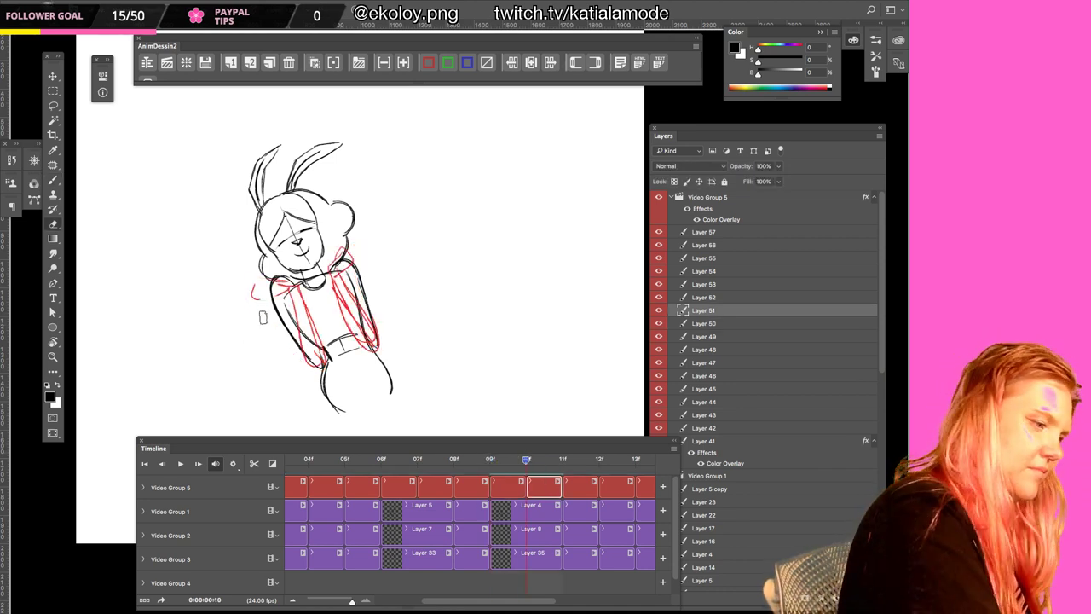
mouse_move(297, 349)
mouse_down()
mouse_move(294, 300)
mouse_move(322, 358)
mouse_up()
key(b)
drag(263, 332, 318, 367)
drag(264, 330, 306, 344)
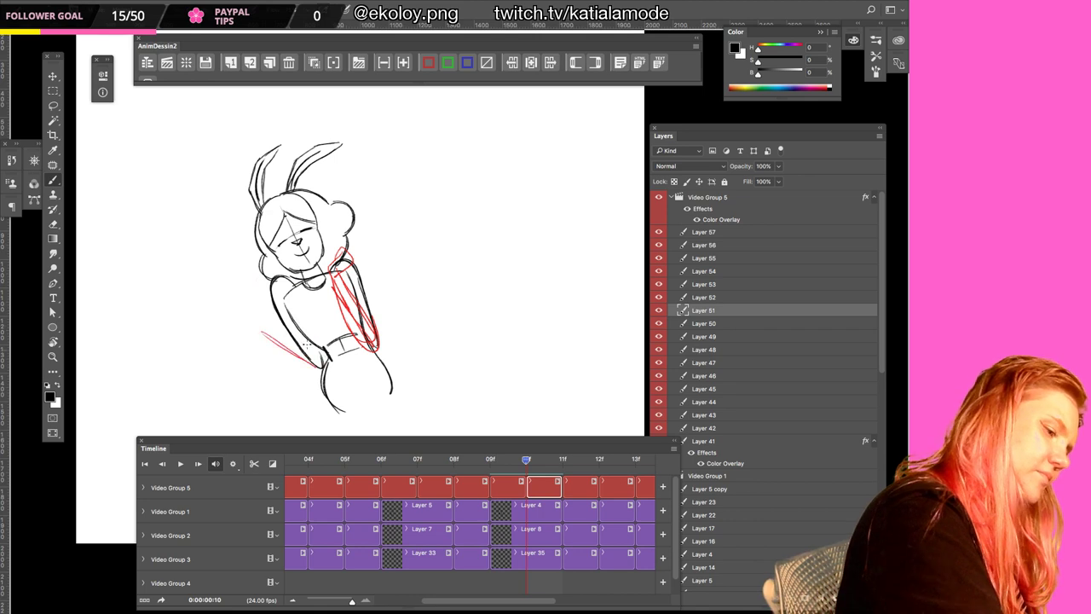
mouse_move(530, 467)
mouse_down()
mouse_move(498, 468)
mouse_move(520, 465)
mouse_up()
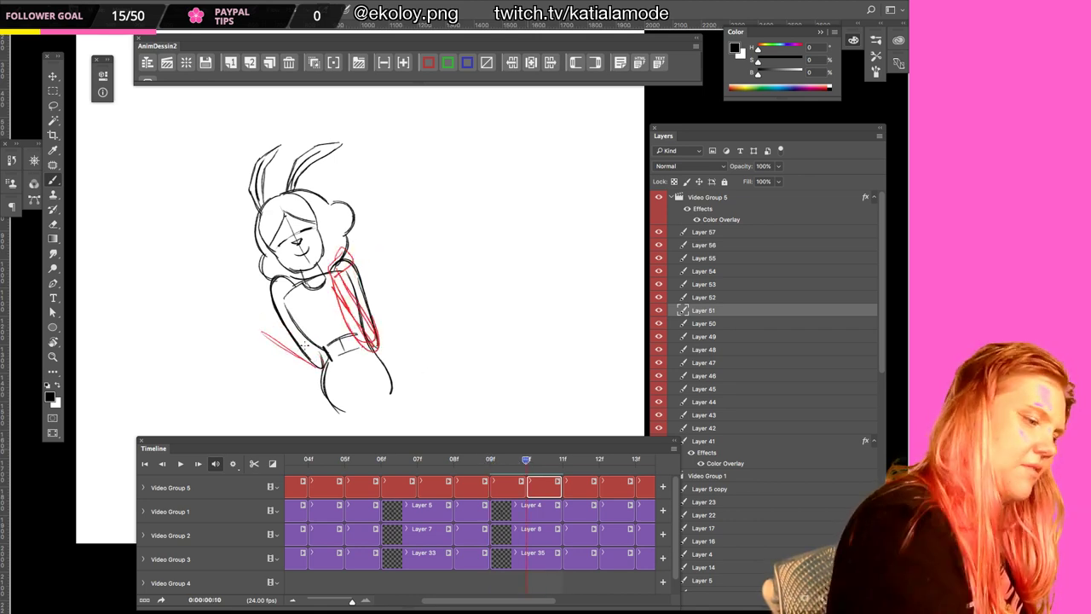
drag(259, 321, 326, 364)
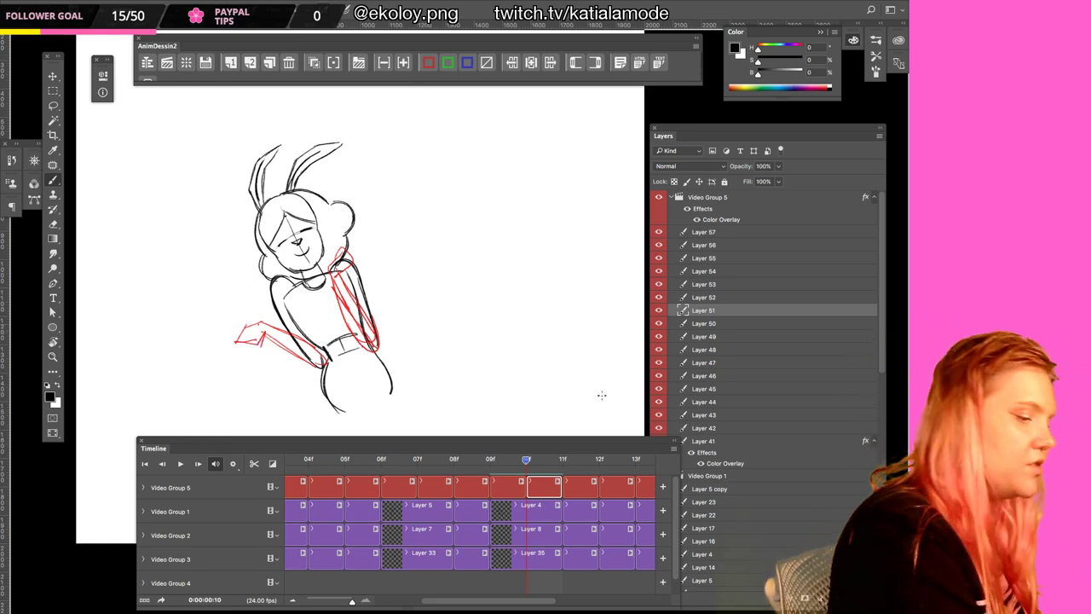
Erase the left-side forearm and hand from Layer 52 at frame 11, keeping the right-side arm
click(567, 461)
key(e)
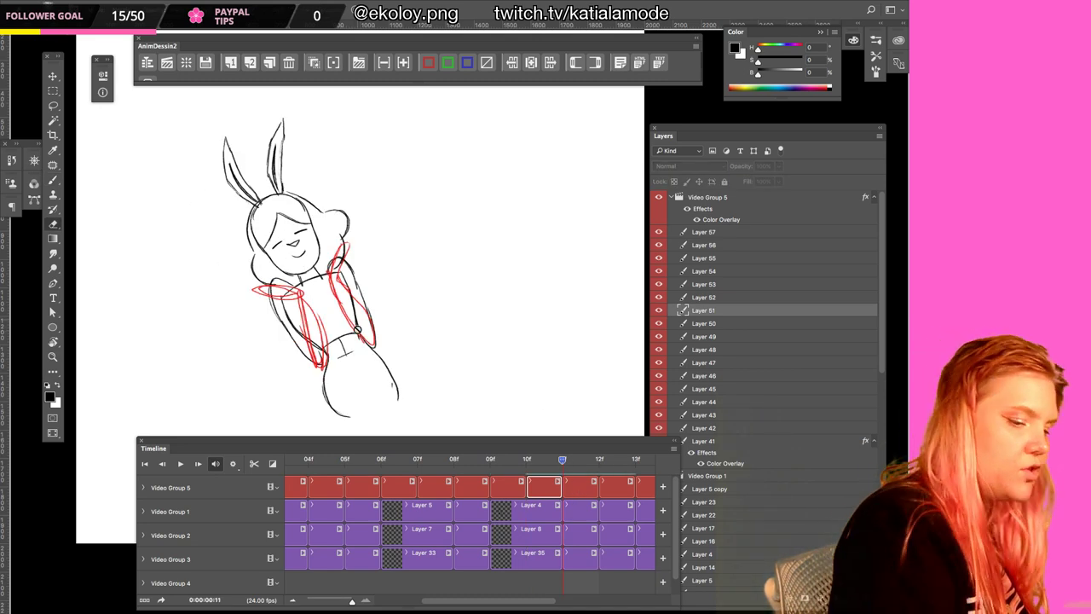
click(330, 364)
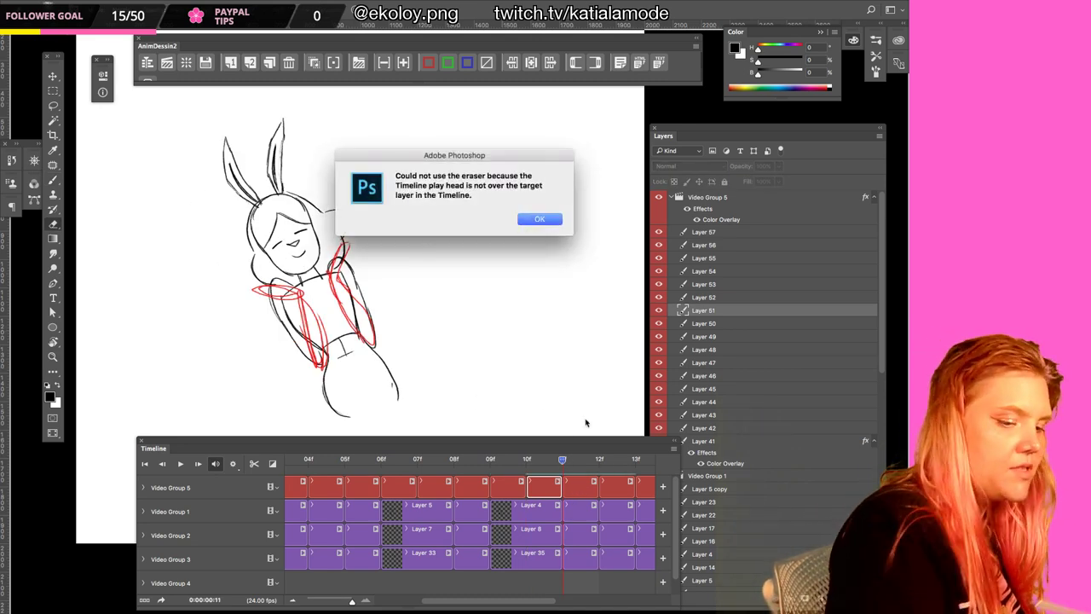
key(Return)
click(582, 483)
mouse_move(325, 354)
mouse_down()
mouse_move(308, 294)
mouse_move(294, 322)
mouse_move(256, 286)
mouse_up()
mouse_move(562, 461)
mouse_down()
mouse_move(525, 467)
mouse_move(556, 465)
mouse_up()
key(b)
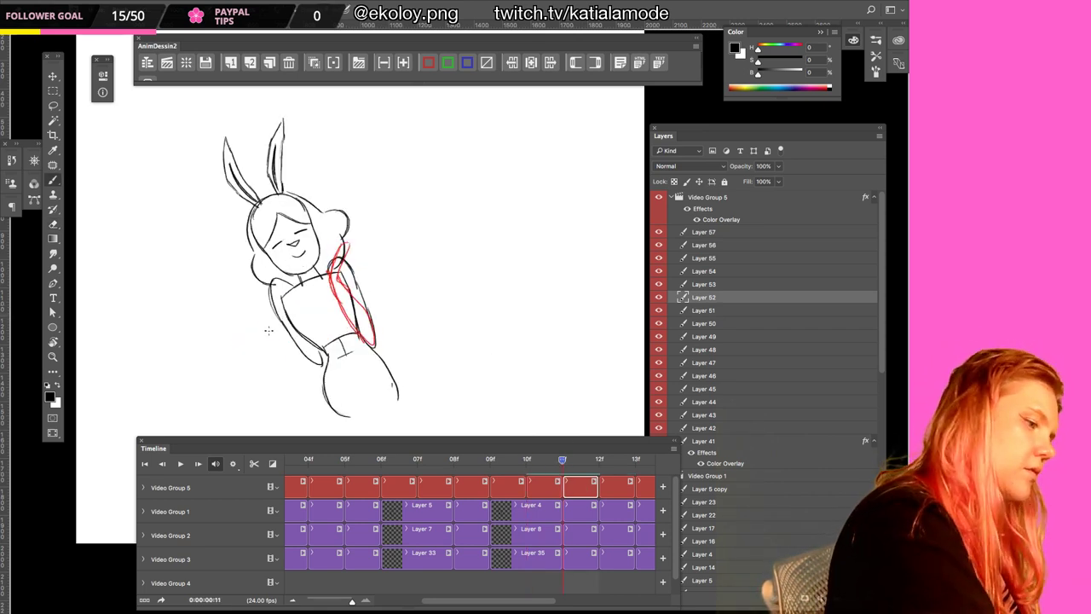
Redraw the left-side forearm on Layer 52 at frame 11 at a low outward angle, ending in an open hand with fingers
drag(307, 366, 264, 326)
mouse_move(559, 461)
mouse_down()
mouse_move(528, 462)
mouse_move(549, 461)
mouse_up()
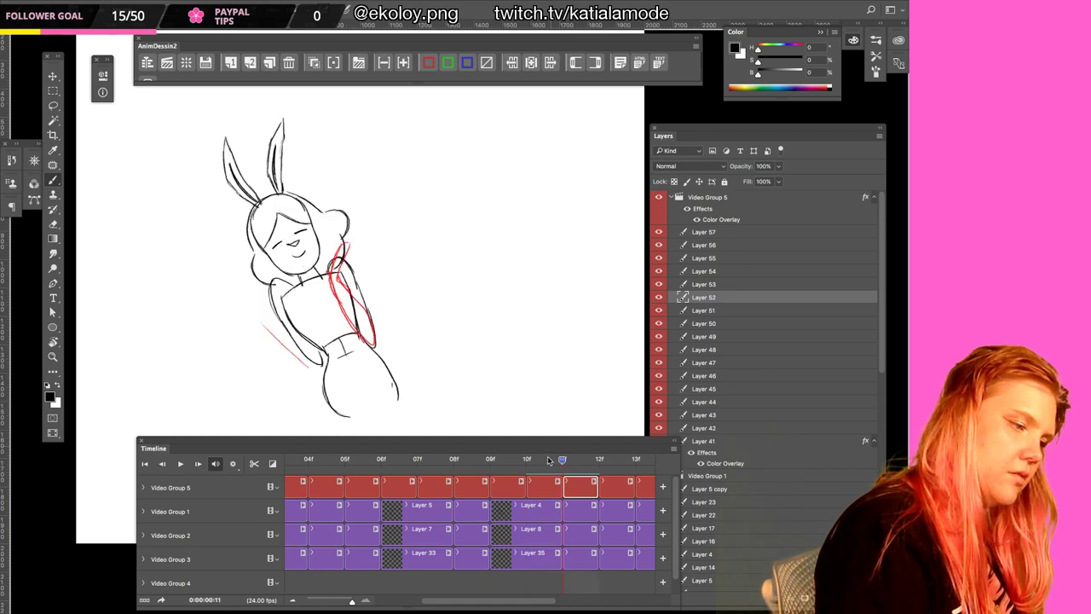
key(e)
key(b)
drag(263, 327, 318, 365)
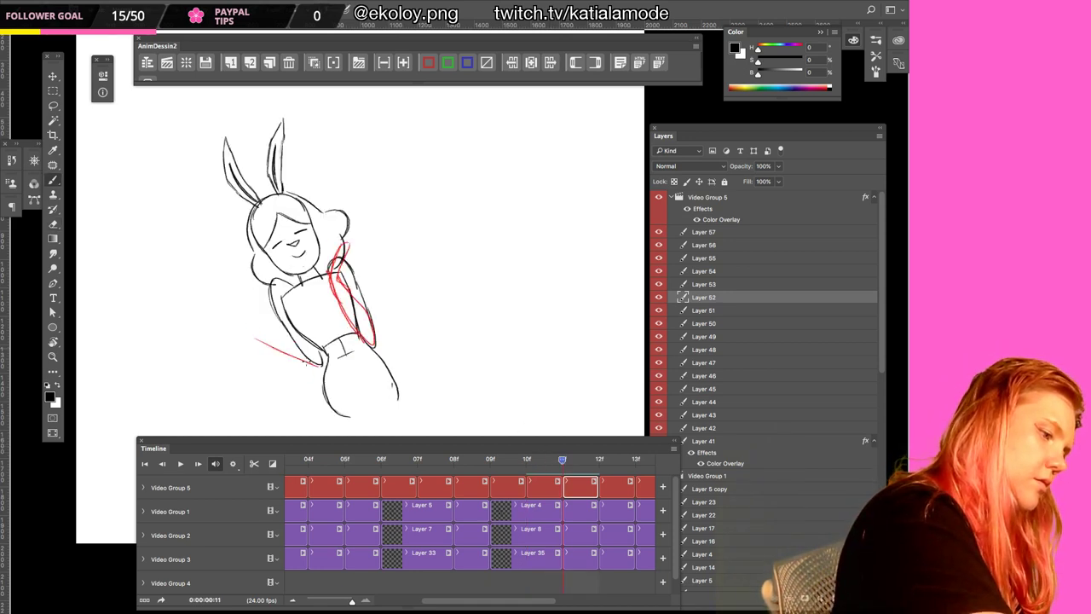
drag(256, 331, 322, 365)
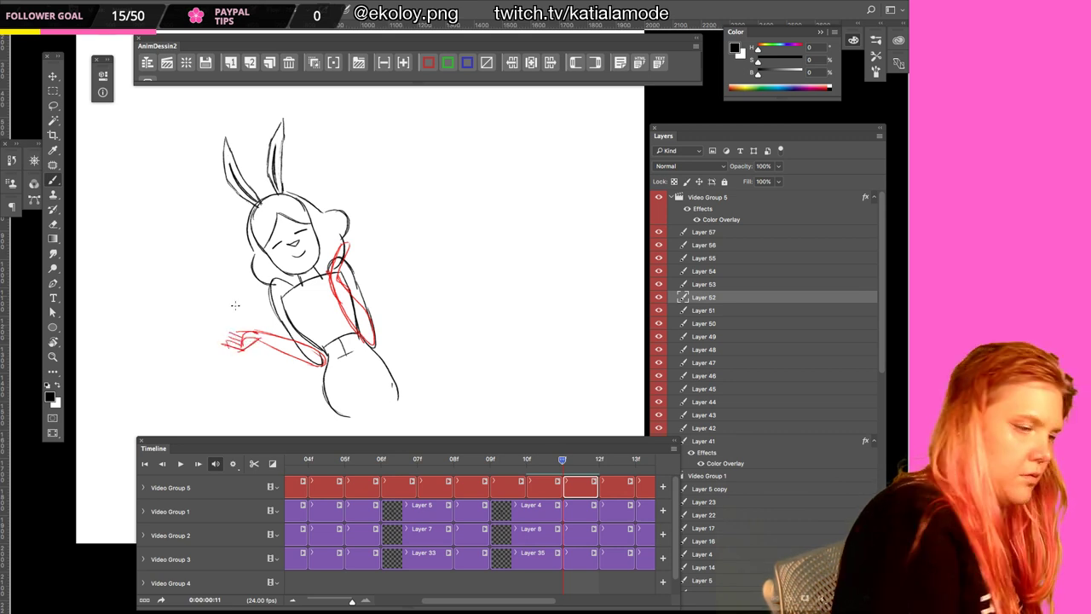
Erase the left-side forearm and hand from Layer 53 at frame 12
click(601, 460)
click(619, 483)
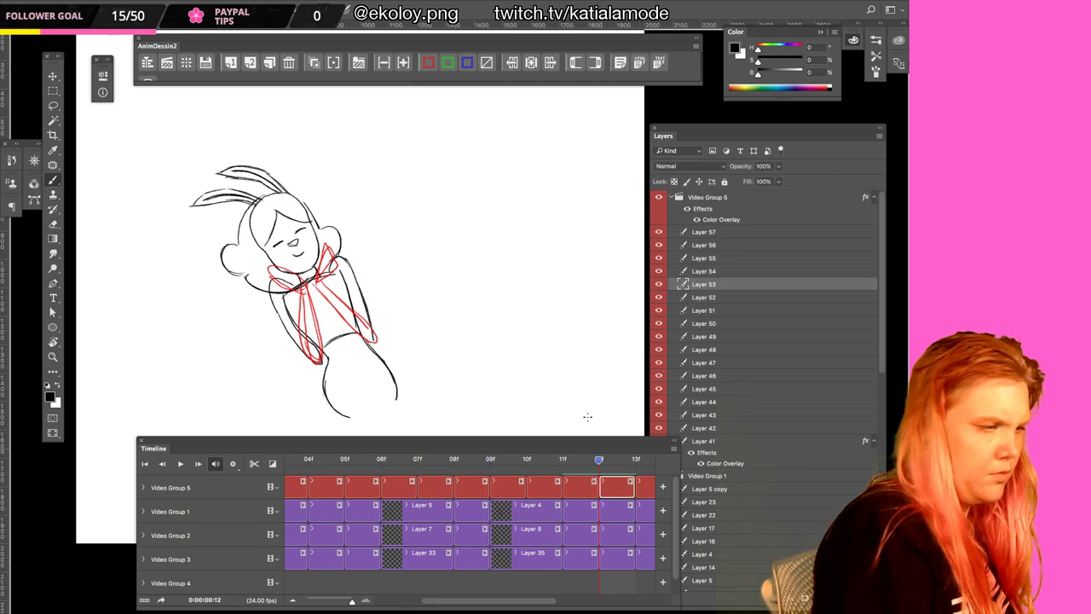
key(e)
mouse_move(275, 268)
mouse_down()
mouse_move(297, 310)
mouse_move(310, 293)
mouse_move(329, 372)
mouse_up()
key(b)
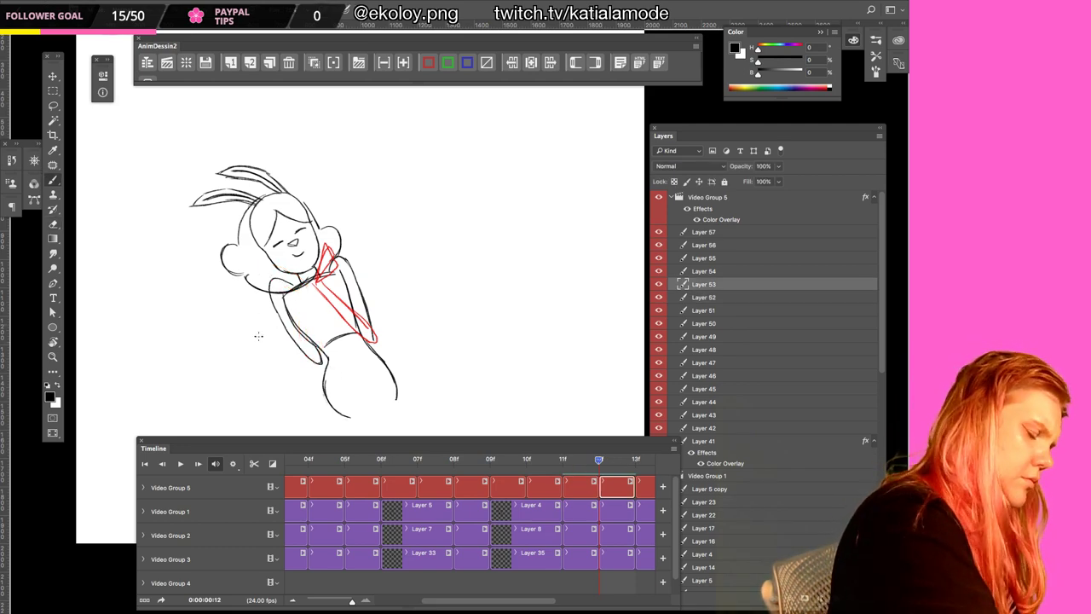
Compare frame 12 with frame 11, and check the forearm and hand poses on frames 0 and 1
click(559, 460)
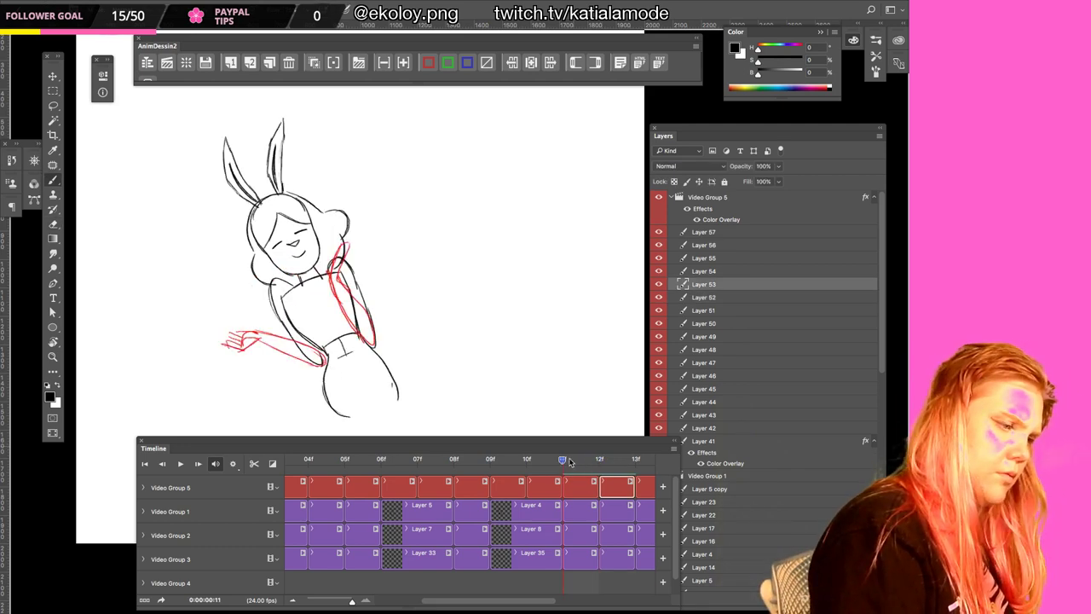
click(600, 460)
drag(600, 461, 273, 329)
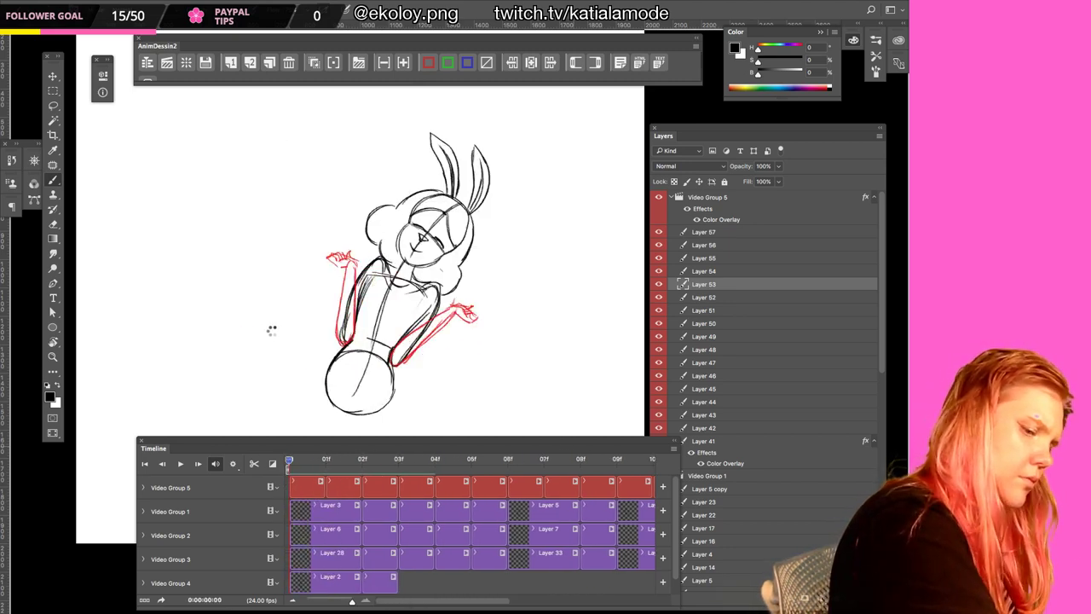
mouse_move(297, 419)
mouse_down()
mouse_move(438, 522)
mouse_move(457, 523)
mouse_move(397, 463)
mouse_move(327, 461)
mouse_up()
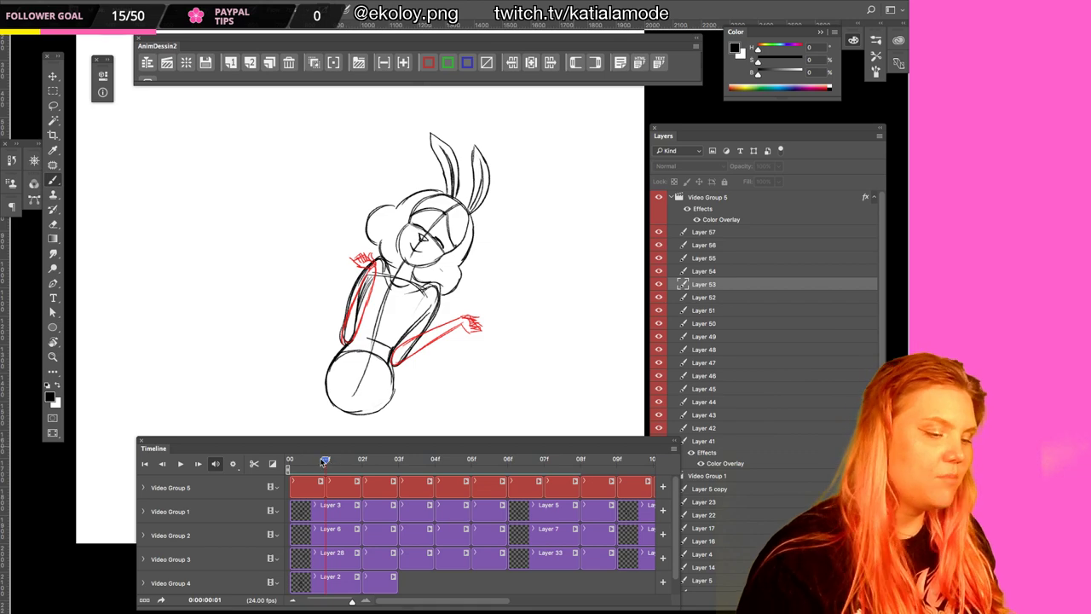
Redraw the left-side forearm on Layer 53 at frame 12 at a low outward angle, ending in a hand with fingers
drag(325, 461, 283, 461)
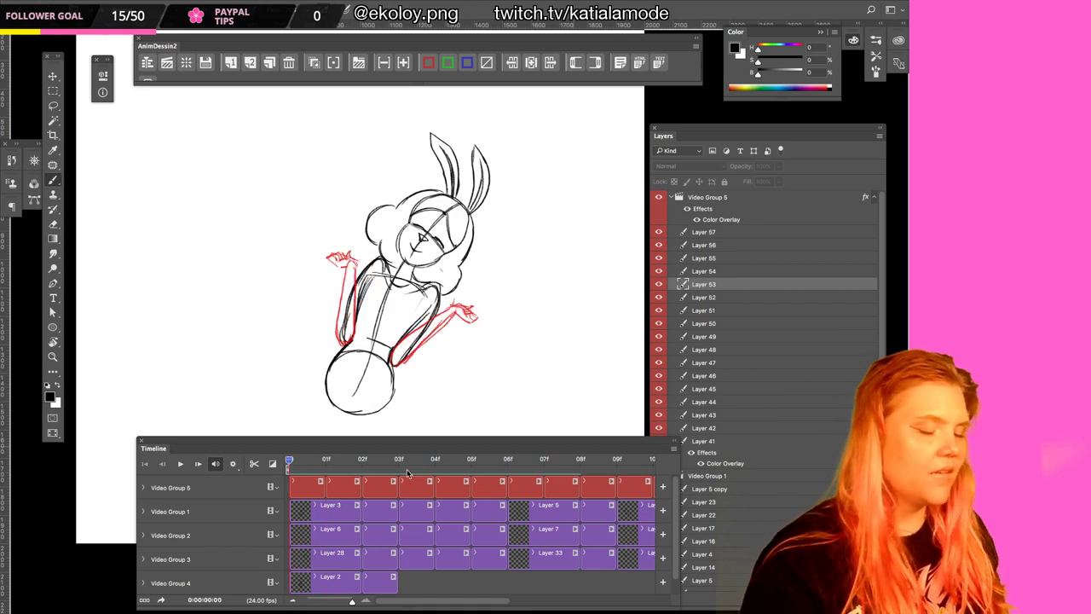
scroll(417, 477, right, 3)
mouse_move(427, 462)
mouse_down()
mouse_move(526, 461)
mouse_move(429, 461)
mouse_move(479, 462)
mouse_up()
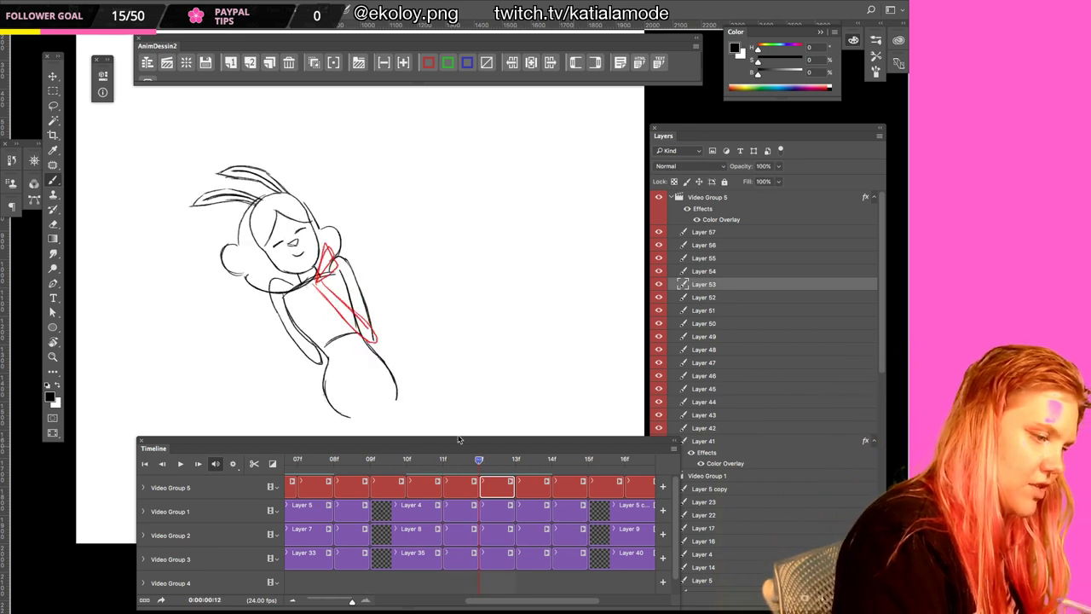
mouse_move(300, 358)
mouse_down()
mouse_move(260, 336)
mouse_move(306, 347)
mouse_up()
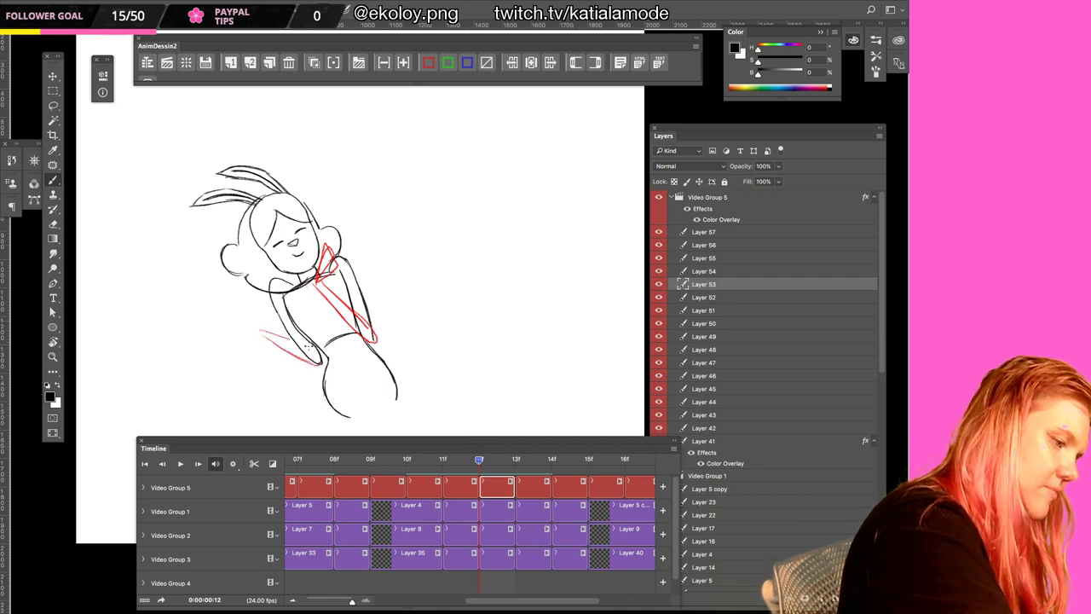
drag(451, 462, 466, 467)
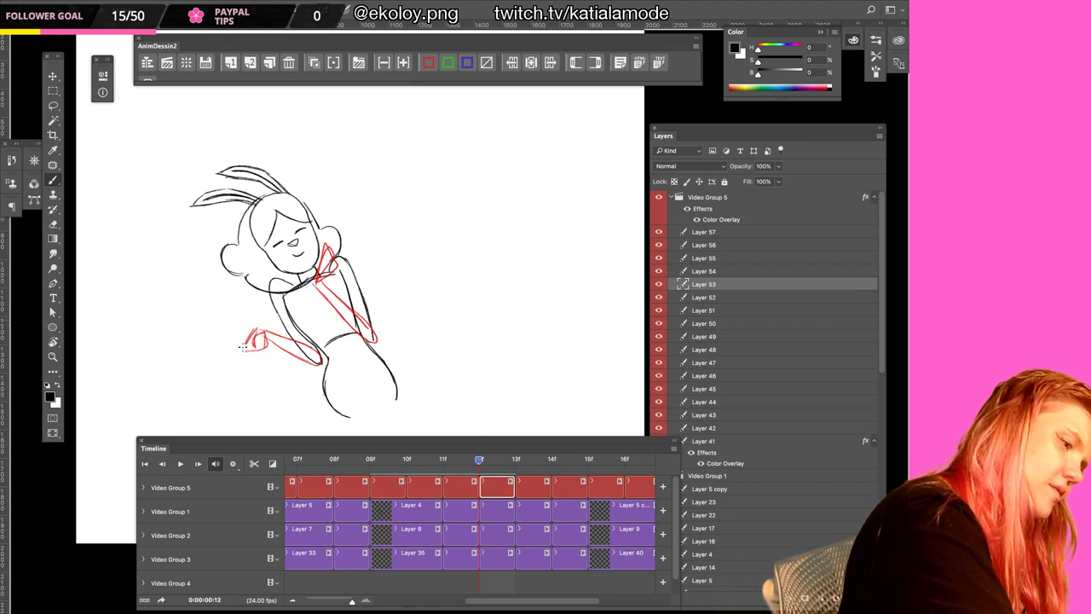
Erase the left-side forearm and hand from Layer 55 at frame 14, keeping the right-side arm
click(516, 460)
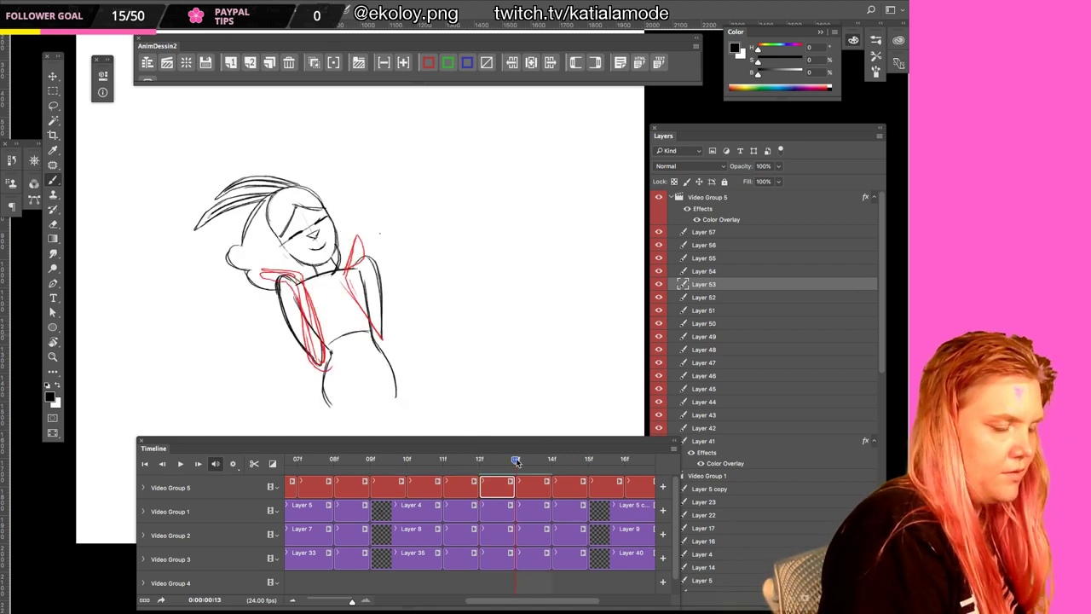
drag(516, 461, 561, 469)
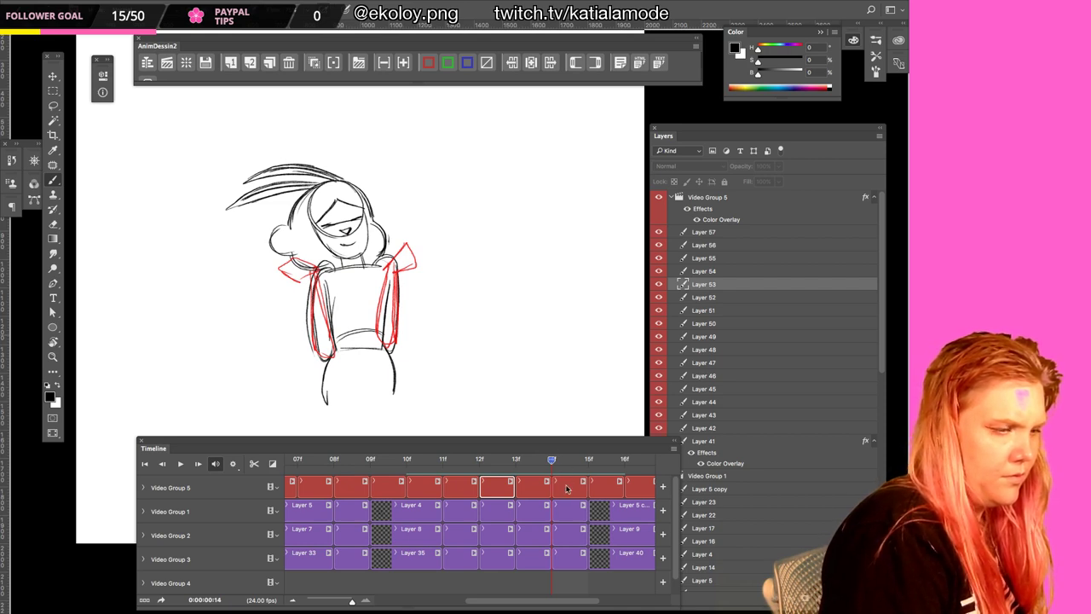
key(e)
click(329, 322)
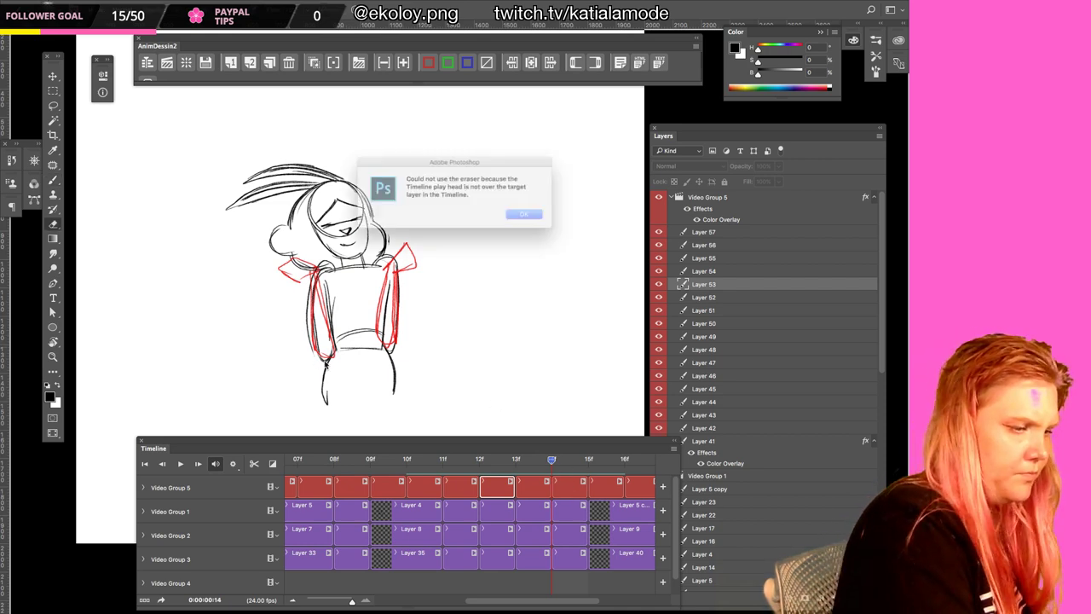
key(Return)
click(576, 489)
mouse_move(334, 347)
mouse_down()
mouse_move(324, 276)
mouse_move(307, 318)
mouse_move(283, 254)
mouse_up()
Redraw the left-side forearm on Layer 55 at frame 14 leaning inward over the torso, with the hand at the shoulder
key(b)
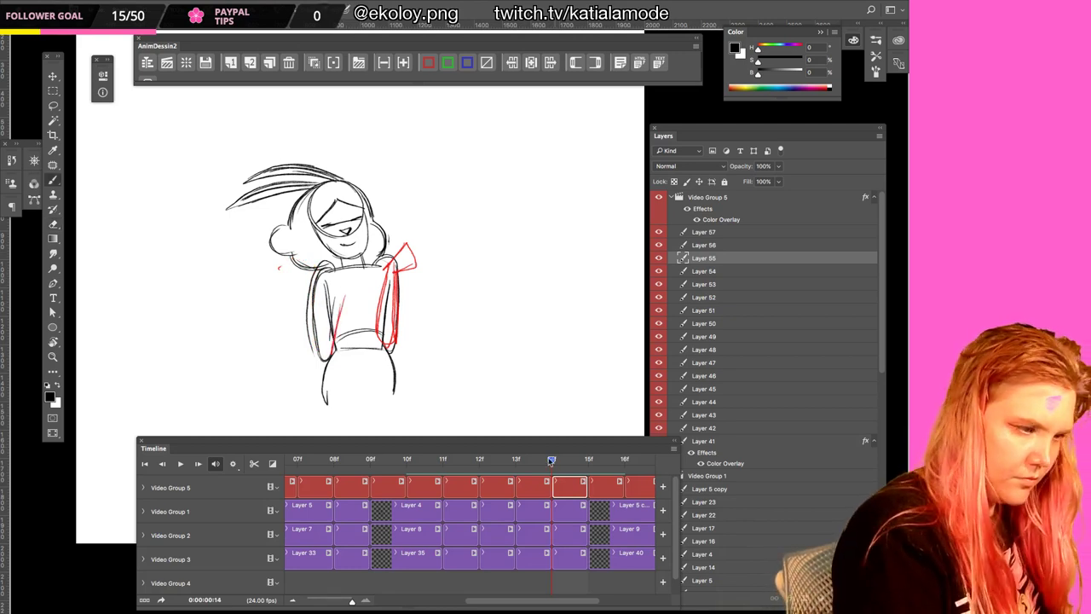
mouse_move(551, 461)
mouse_down()
mouse_move(503, 460)
mouse_move(550, 460)
mouse_up()
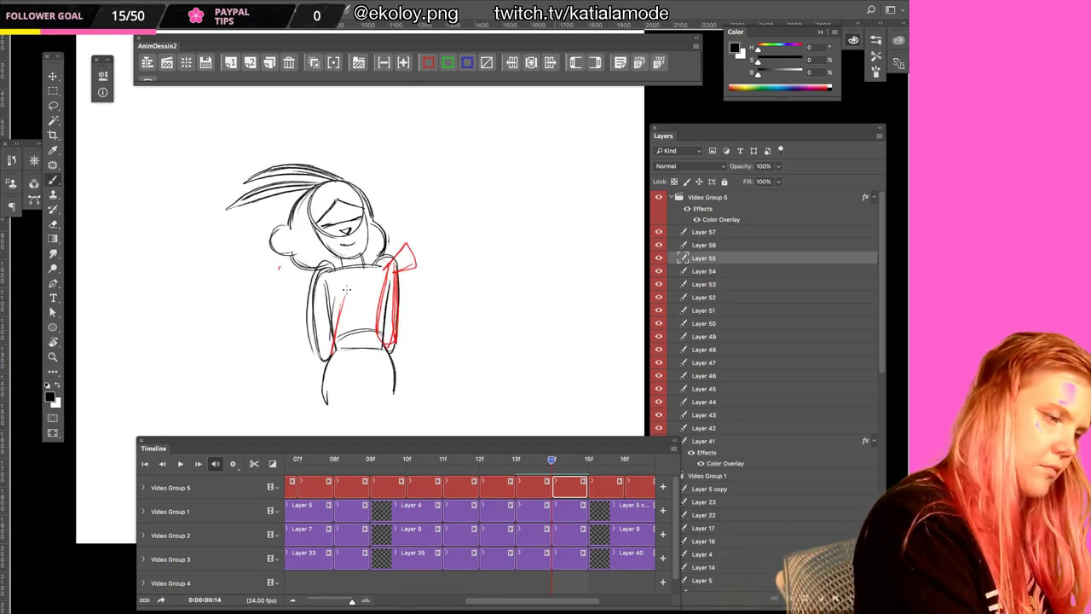
drag(341, 275, 318, 356)
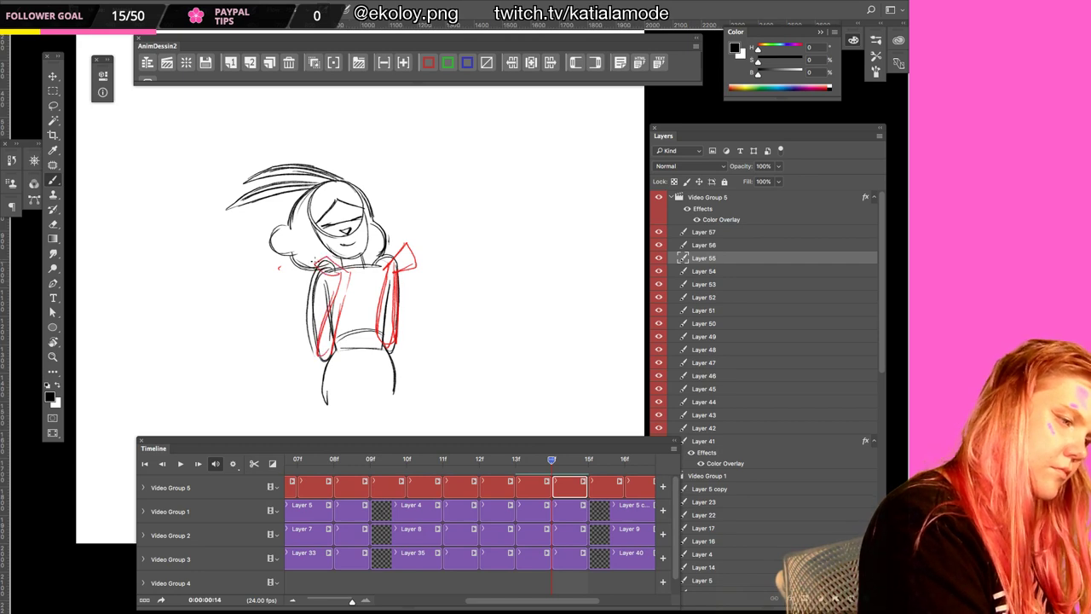
Compare the arm poses near the end of the animation, including frame 15, with the pose on frame 0
scroll(538, 488, right, 5)
click(410, 458)
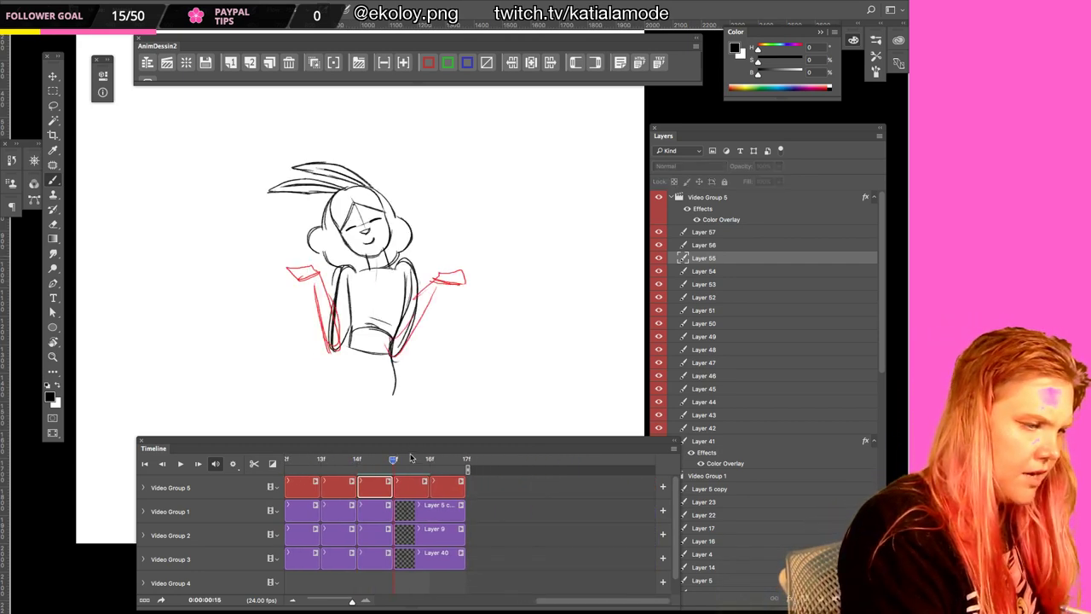
mouse_move(432, 463)
mouse_down()
mouse_move(452, 461)
mouse_move(397, 460)
mouse_up()
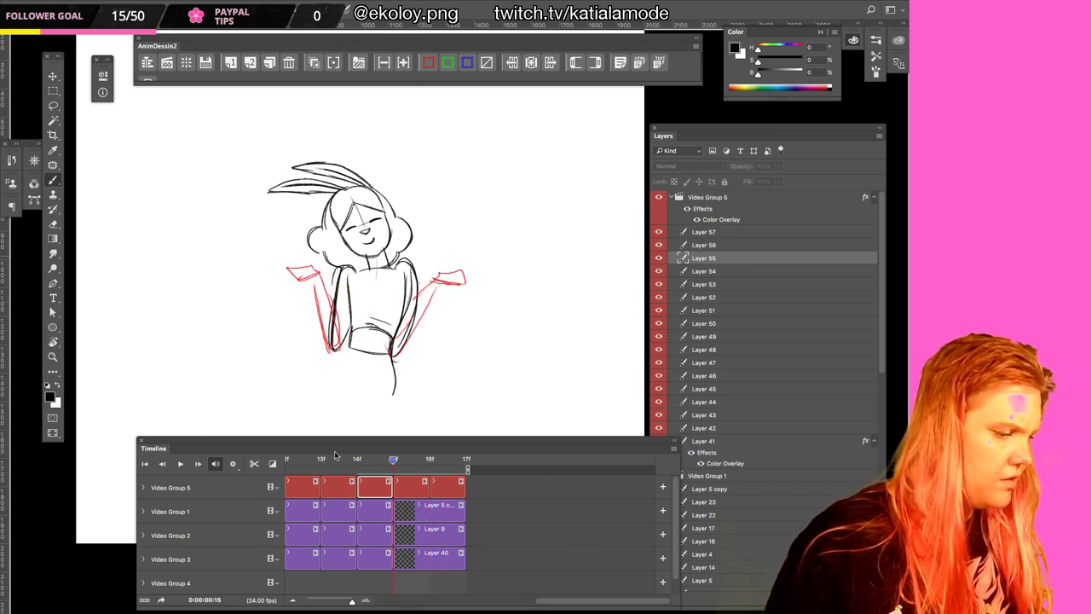
scroll(328, 456, left, 10)
click(288, 460)
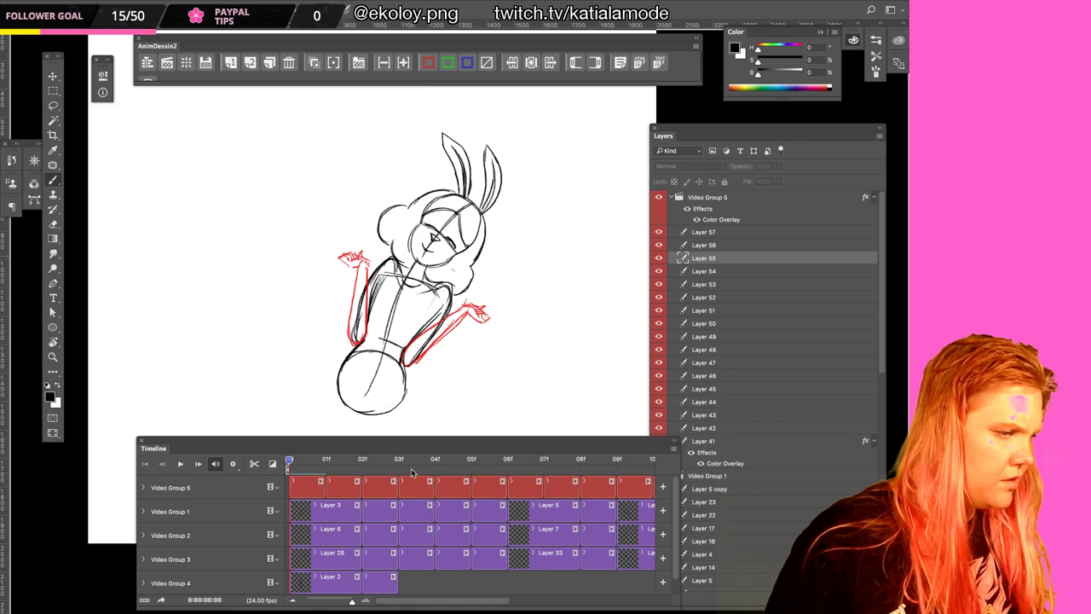
scroll(411, 471, right, 10)
mouse_move(333, 460)
mouse_down()
mouse_move(354, 460)
mouse_move(318, 461)
mouse_move(395, 465)
mouse_move(342, 464)
mouse_up()
scroll(360, 465, left, 10)
Erase the left-side forearm and hand from Layer 42 at frame 1 and redraw them angled inward across the chest
click(324, 461)
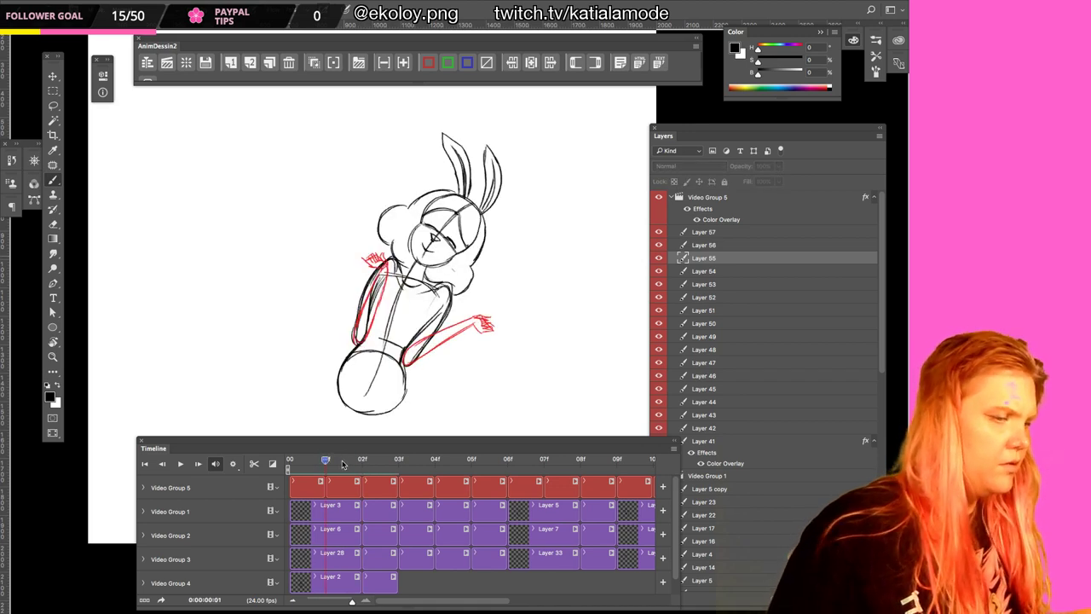
key(e)
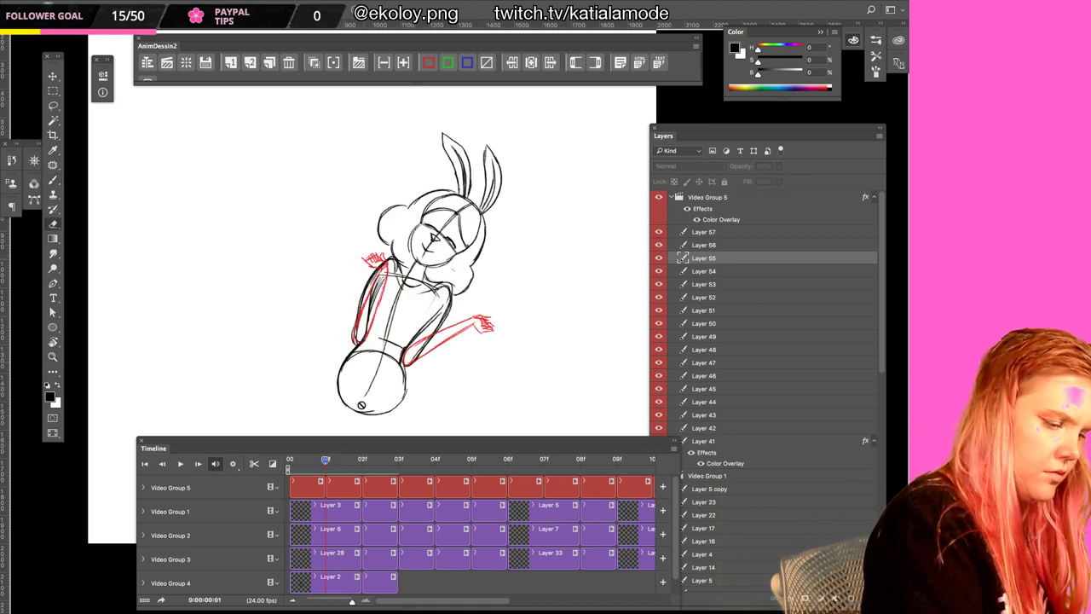
click(344, 487)
drag(382, 260, 354, 341)
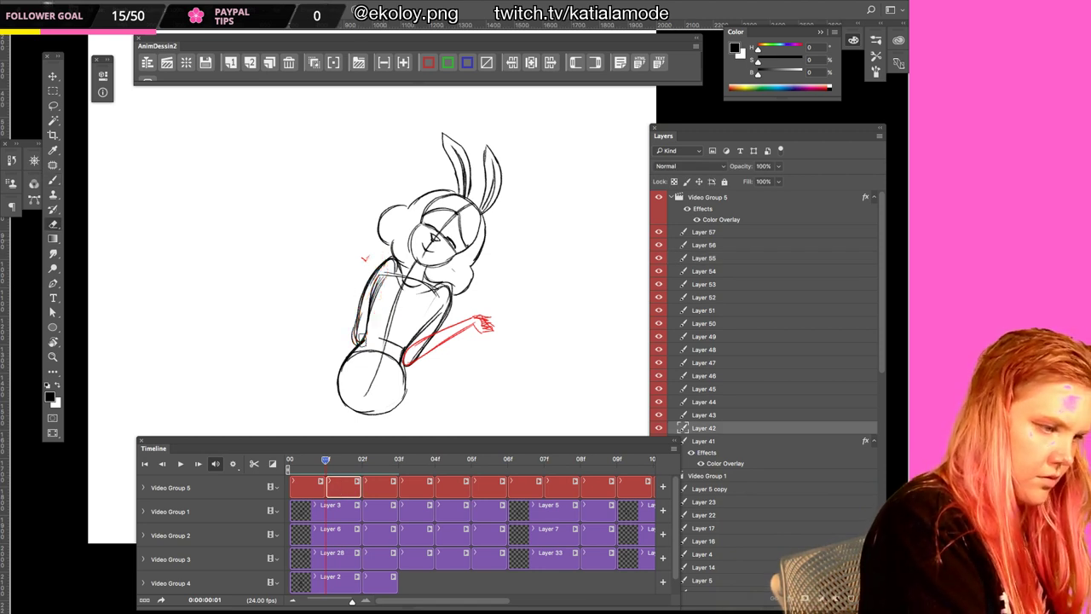
key(b)
drag(394, 302, 356, 345)
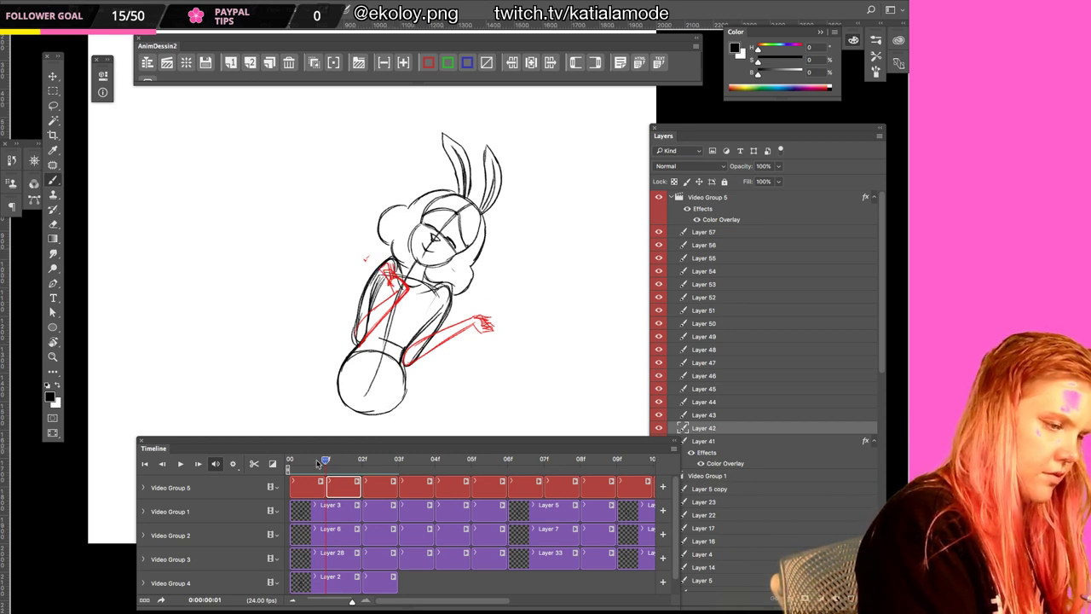
Select the left-side forearm and hand on Layer 41 at frame 0 and rotate them inward toward the chest
key(Left)
key(l)
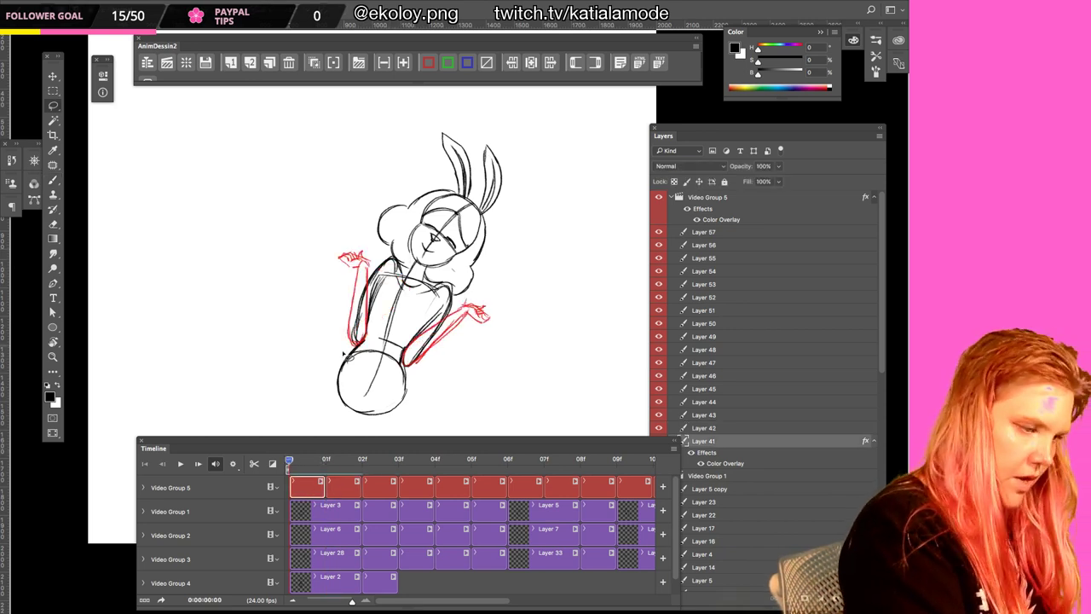
drag(387, 327, 316, 329)
key(ctrl+t)
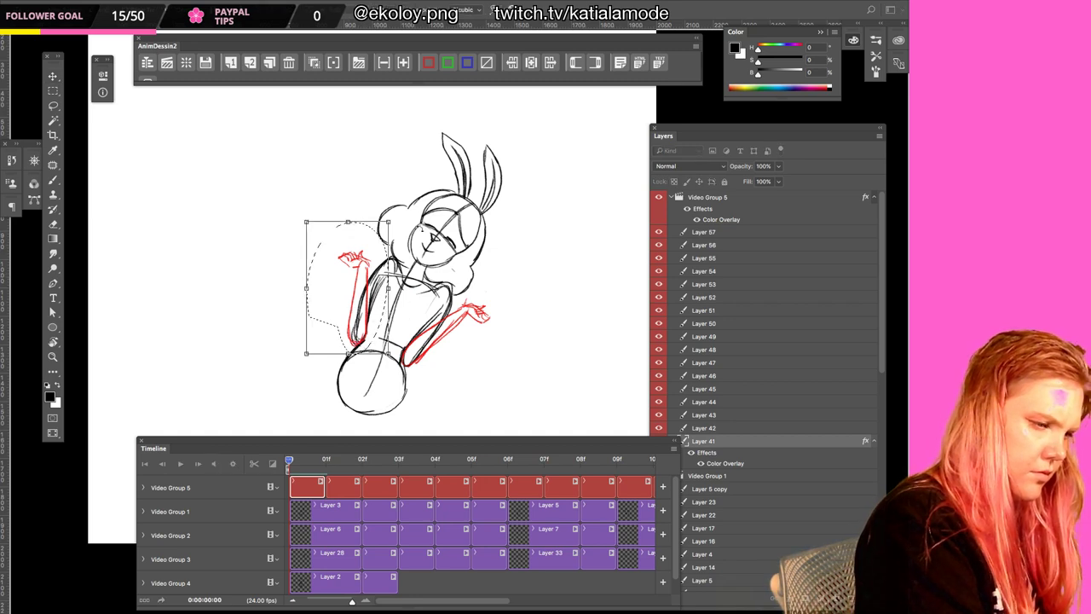
drag(451, 203, 492, 259)
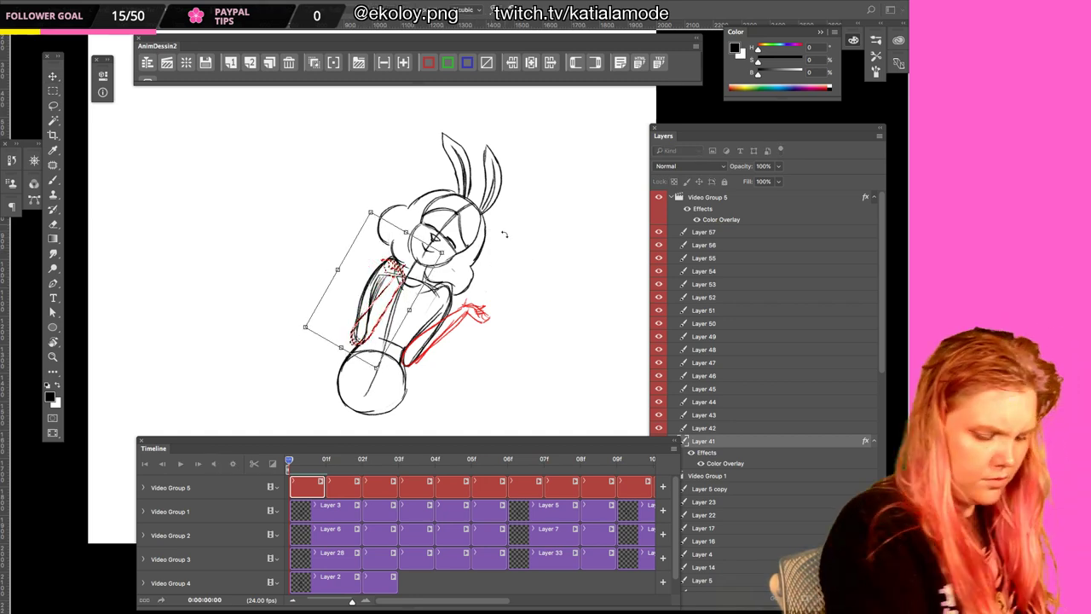
key(Return)
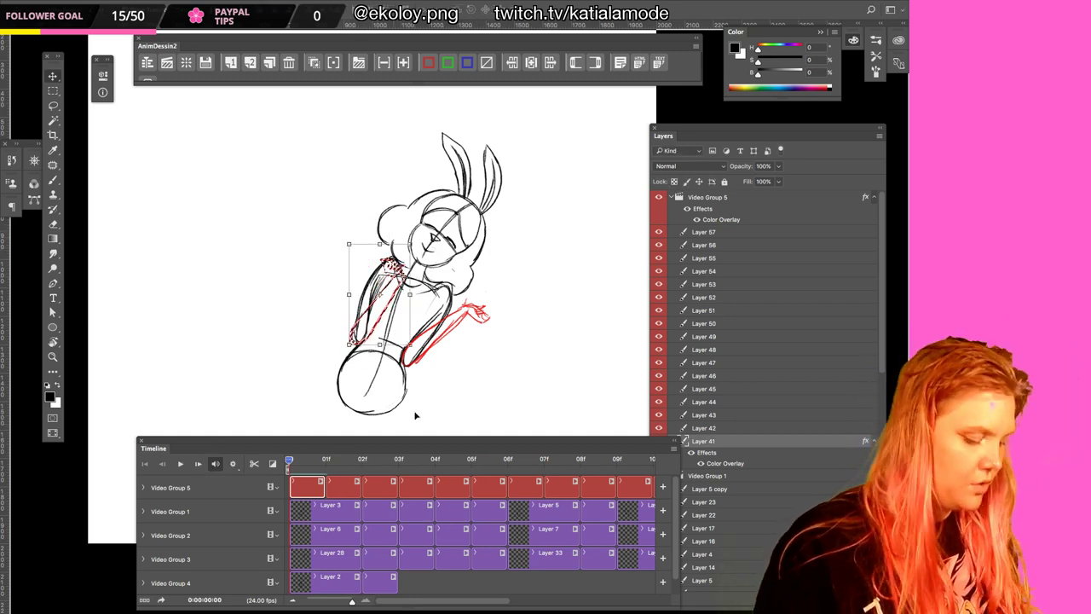
key(m)
click(455, 346)
Select the left-side forearm and hand on Layer 56 at frame 15 and rotate them inward over the torso
drag(309, 468, 580, 469)
scroll(489, 471, right, 5)
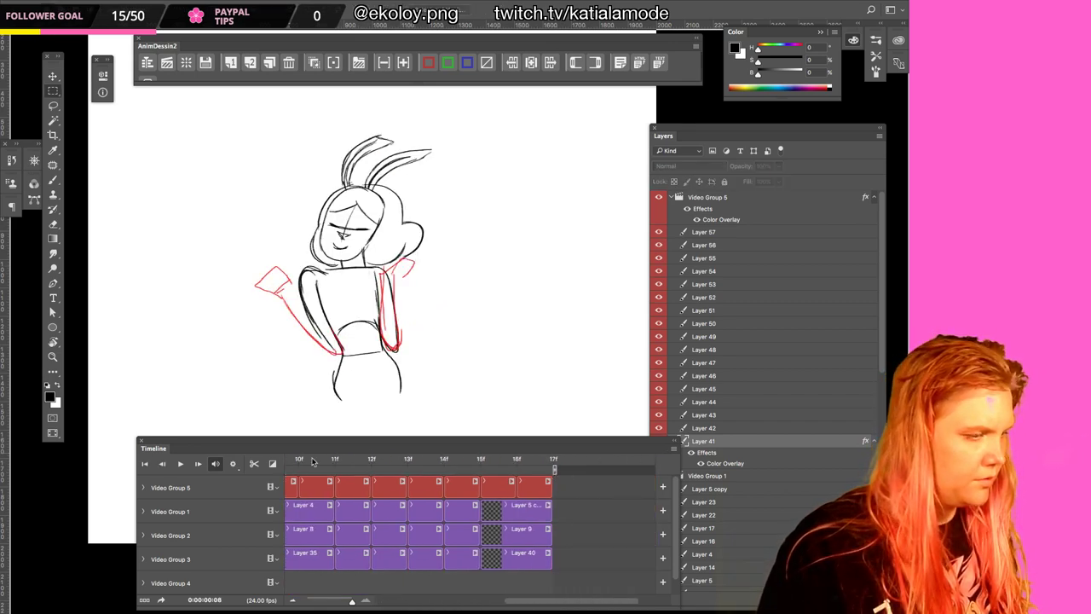
mouse_move(312, 466)
mouse_down()
mouse_move(505, 463)
mouse_move(465, 463)
mouse_move(477, 462)
mouse_up()
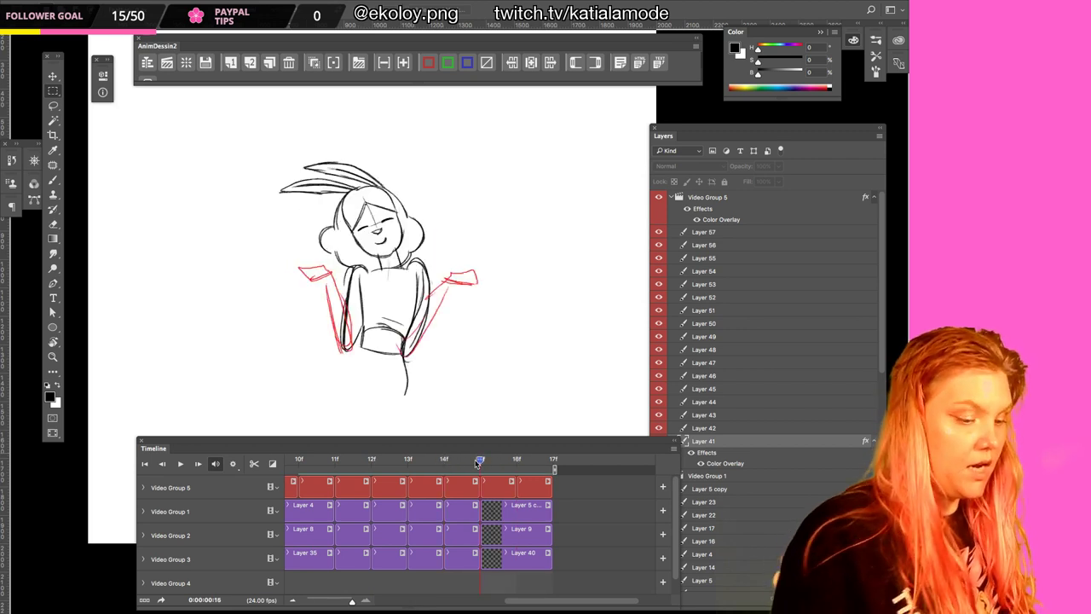
click(492, 487)
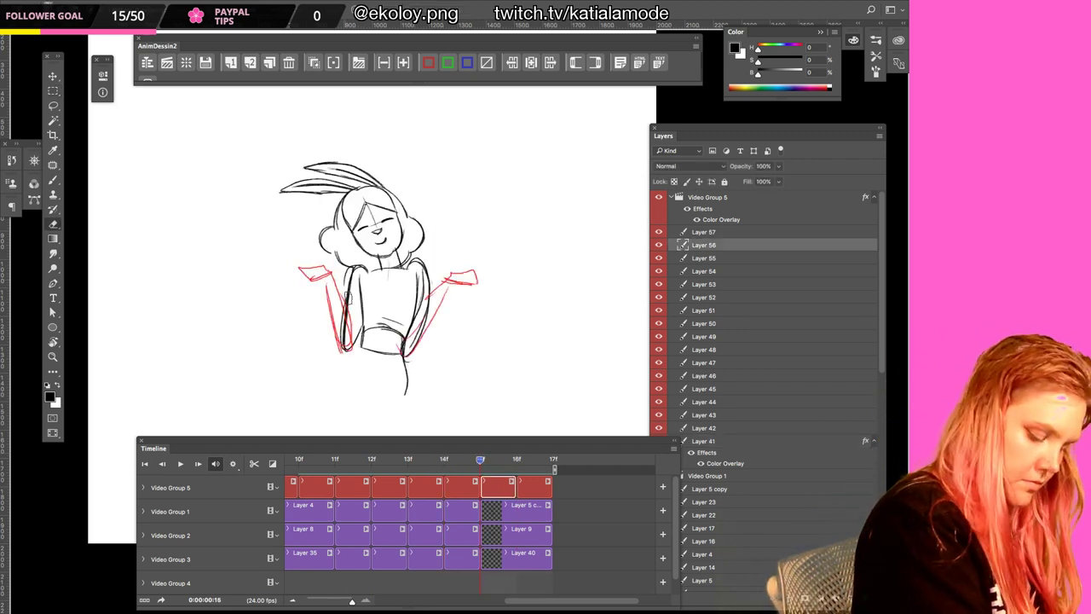
key(l)
mouse_move(362, 324)
mouse_down()
mouse_move(284, 312)
mouse_move(367, 346)
mouse_up()
key(ctrl+t)
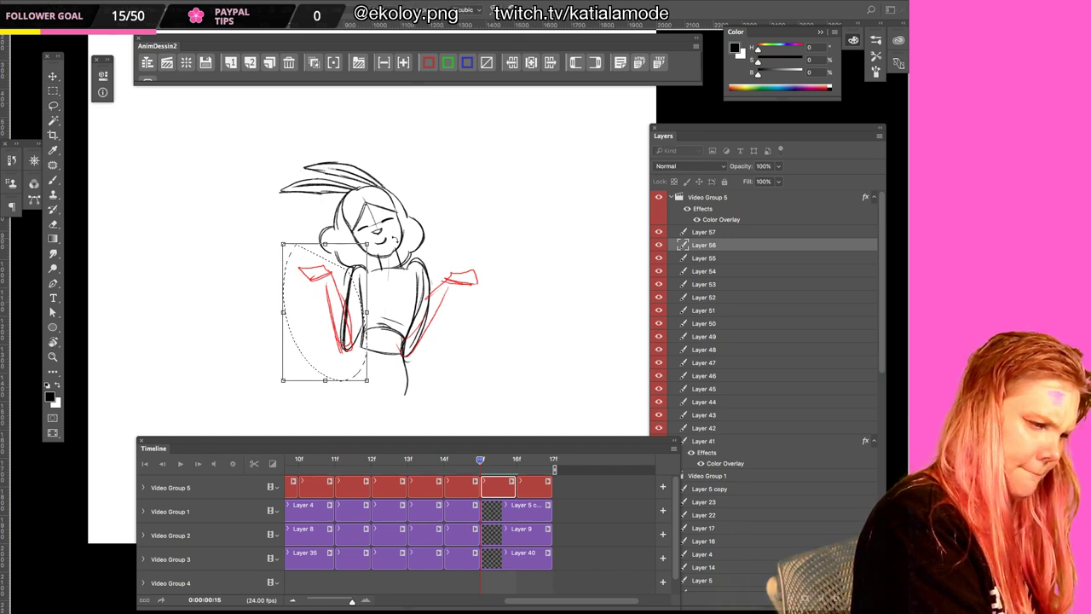
mouse_move(414, 198)
mouse_down()
mouse_move(480, 278)
mouse_move(486, 266)
mouse_up()
key(Return)
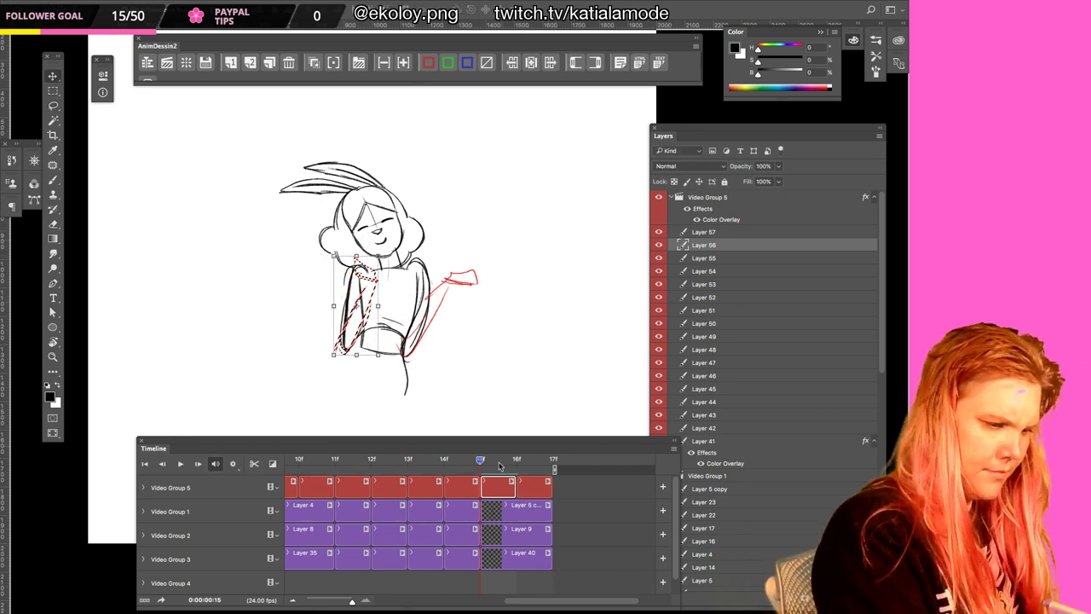
Rotate the left-side forearm and hand on Layer 57 at frame 16 inward over the torso
click(516, 461)
click(535, 487)
key(l)
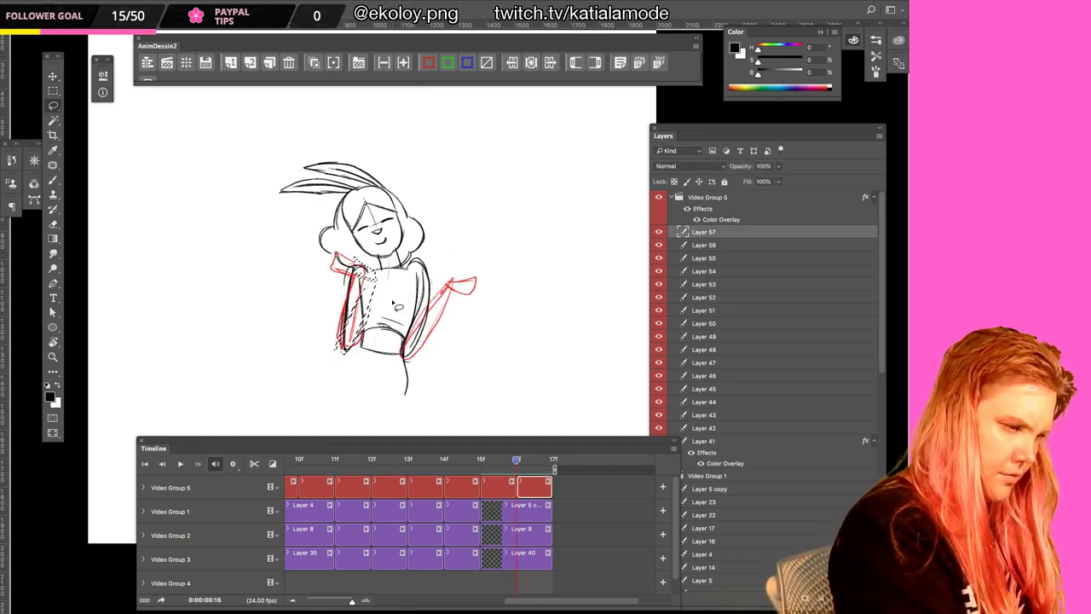
mouse_move(400, 269)
mouse_down()
mouse_move(314, 241)
mouse_move(319, 256)
mouse_up()
key(ctrl+t)
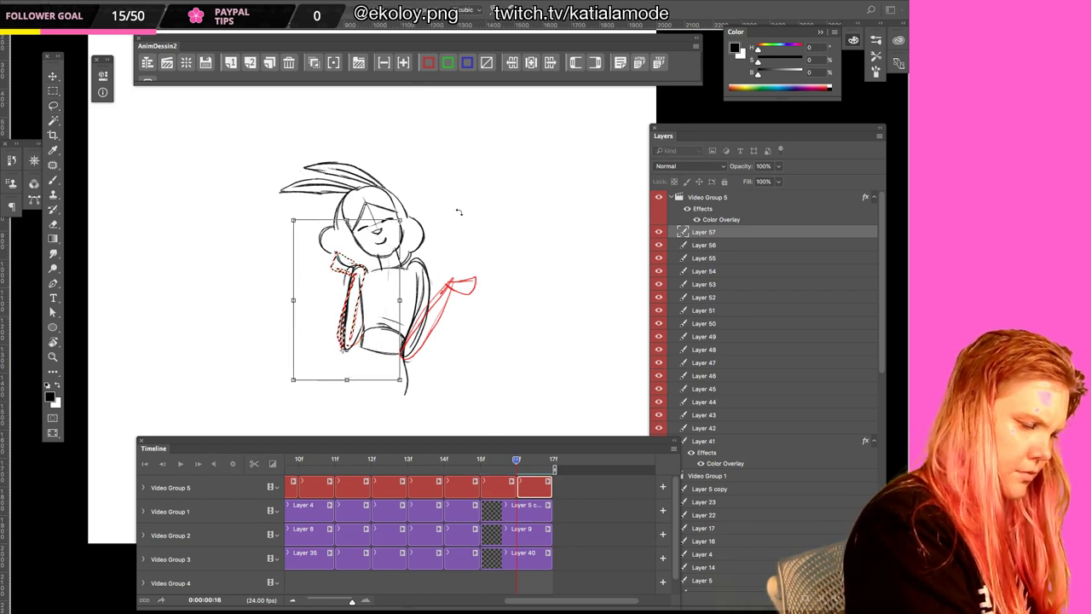
mouse_move(475, 203)
mouse_down()
mouse_move(497, 239)
mouse_move(512, 227)
mouse_up()
key(Return)
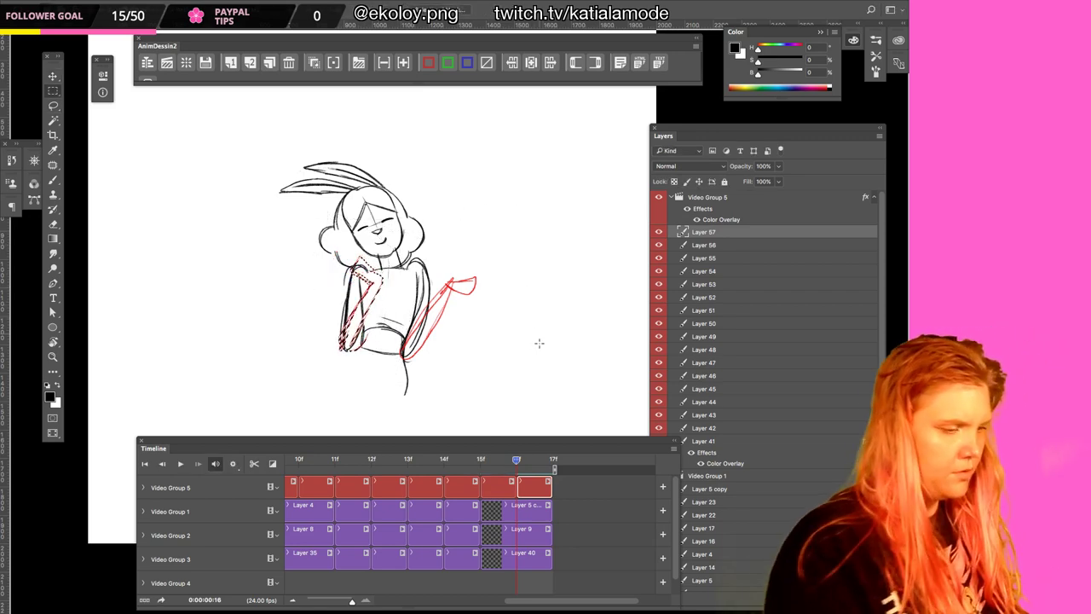
Play back the animation to check the reworked arm motion, and return to frame 0
key(space)
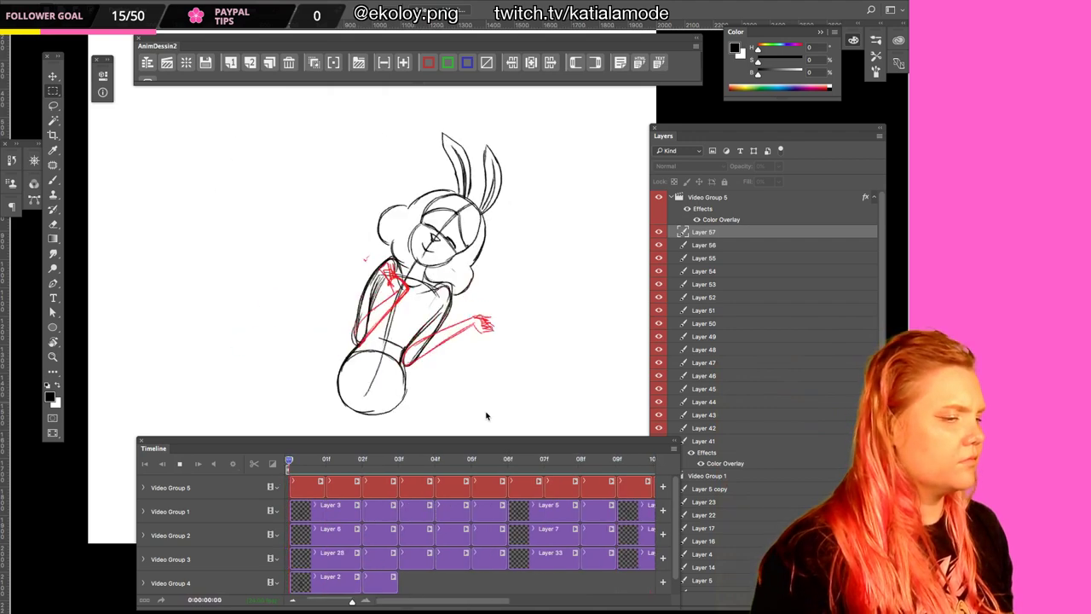
key(space)
scroll(422, 500, left, 3)
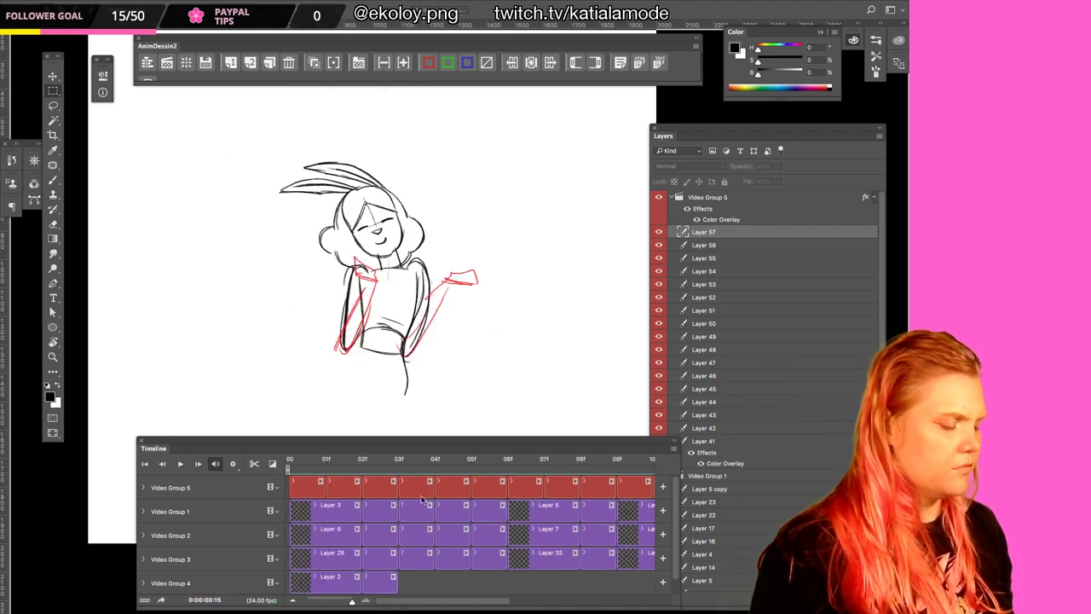
mouse_move(335, 460)
mouse_down()
mouse_move(535, 462)
mouse_move(279, 463)
mouse_up()
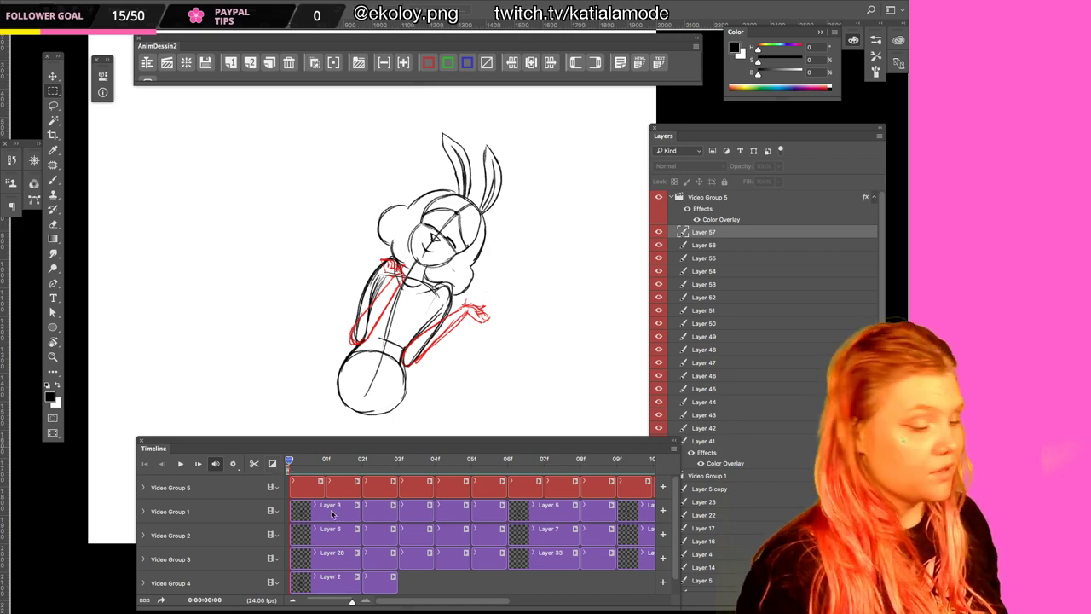
Show Layer 2 of Video Group 4, move the front-facing reference figure to the left of the posed character, and set its opacity to 20%
click(294, 583)
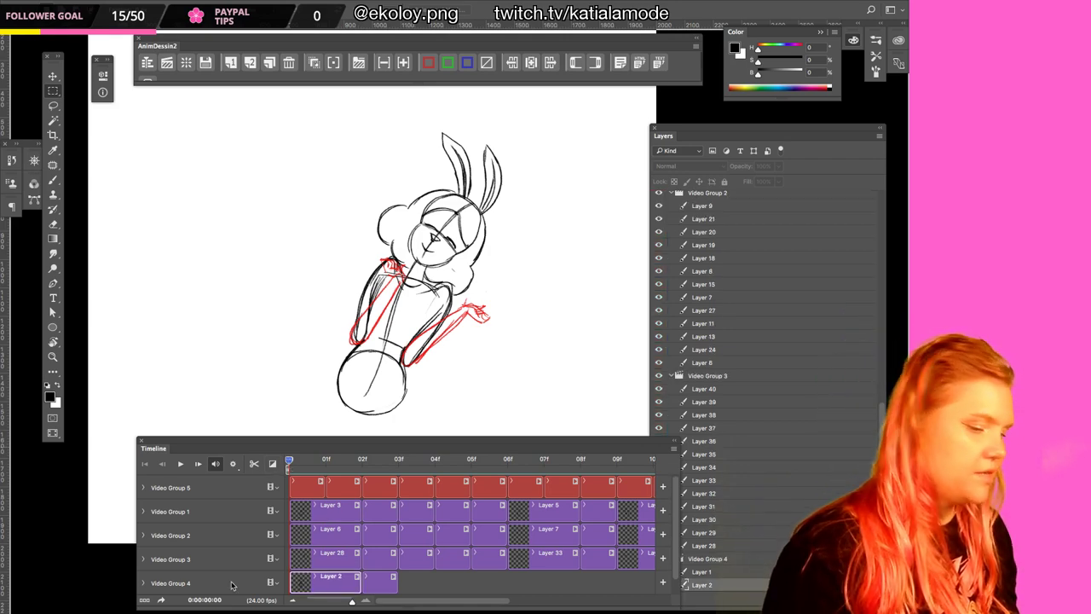
scroll(730, 532, down, 3)
drag(641, 444, 596, 435)
click(659, 572)
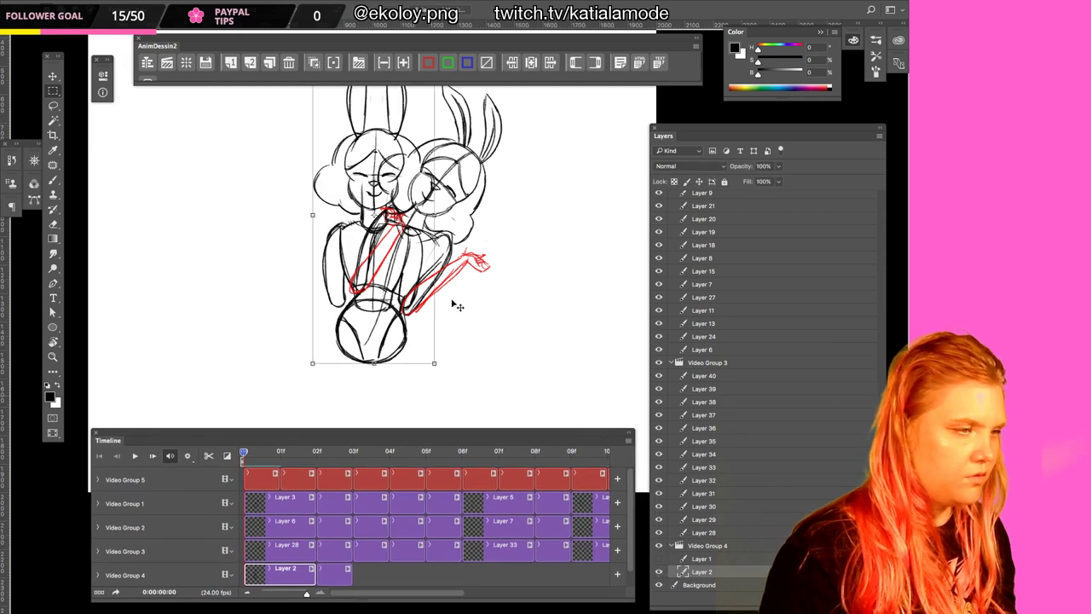
key(v)
drag(455, 307, 392, 314)
key(2)
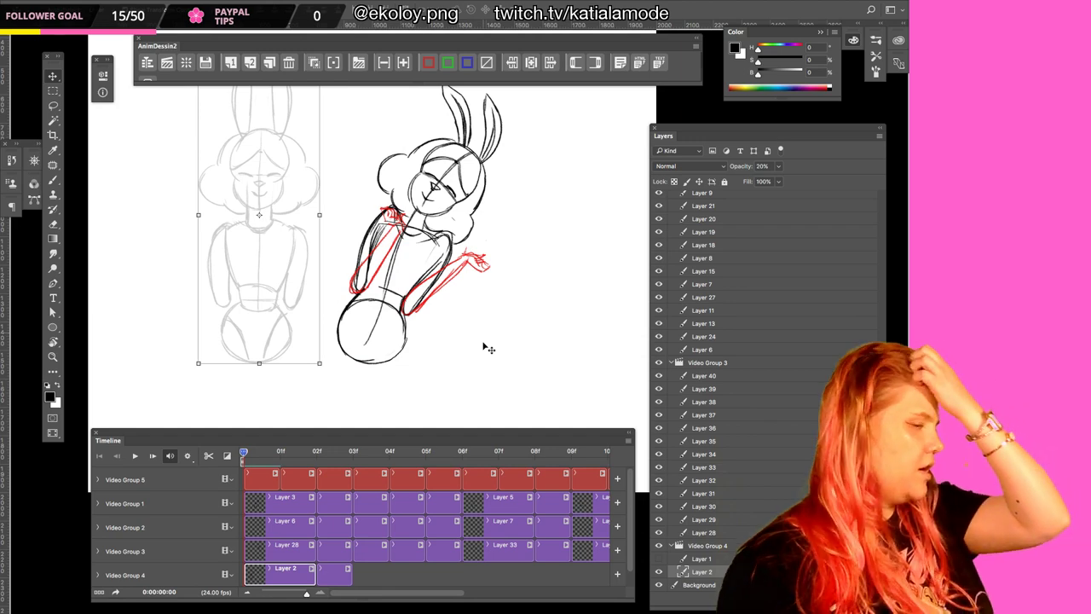
Sketch a raised forearm beside the upper arm on the character-facing side of the faded reference figure on Layer 2
scroll(484, 345, left, 2)
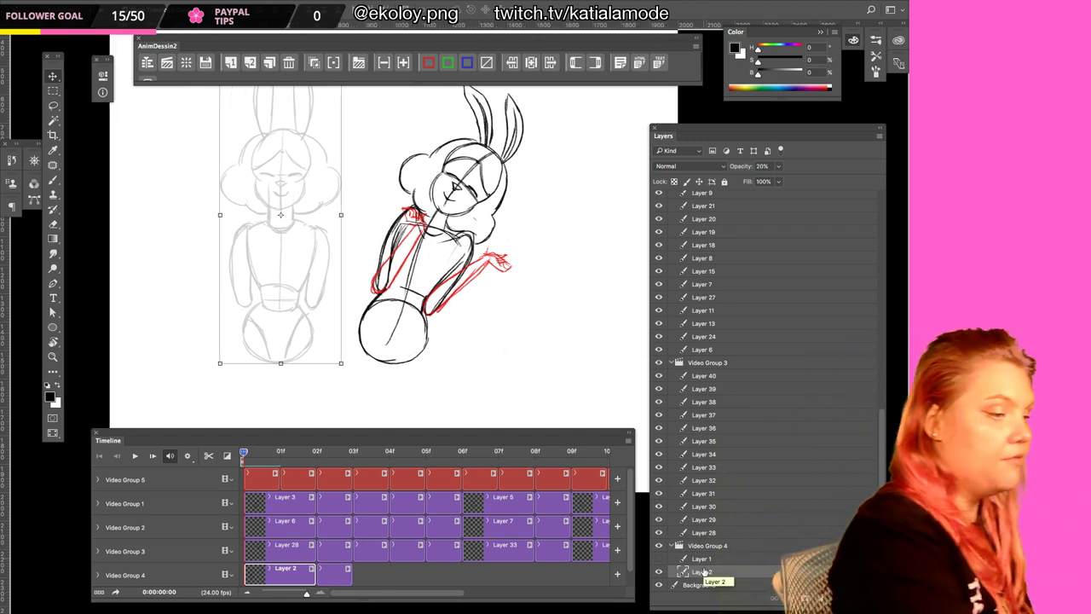
key(b)
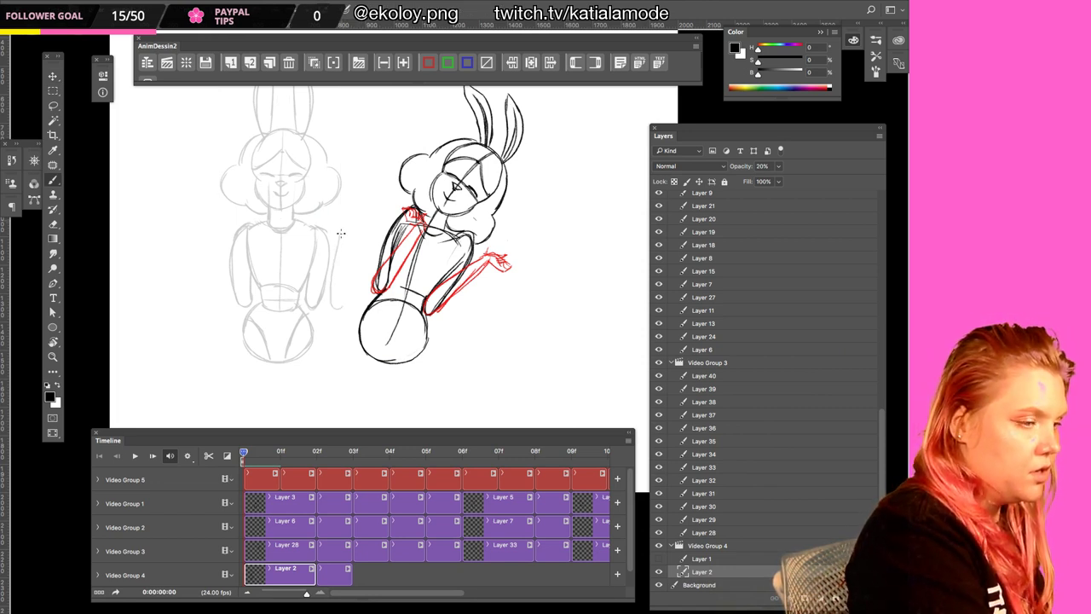
drag(341, 236, 341, 307)
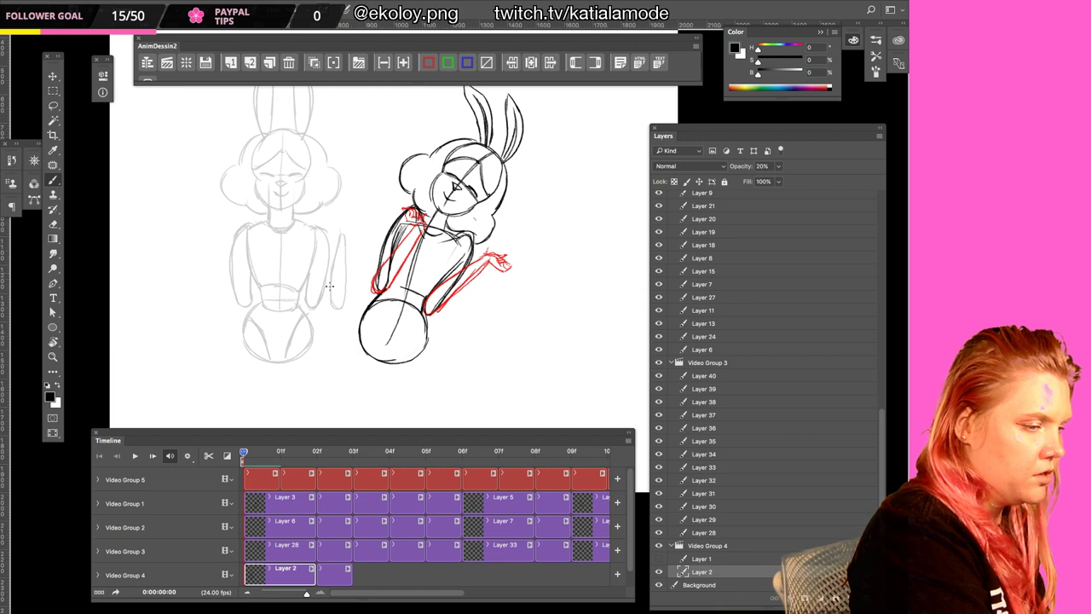
drag(344, 243, 347, 288)
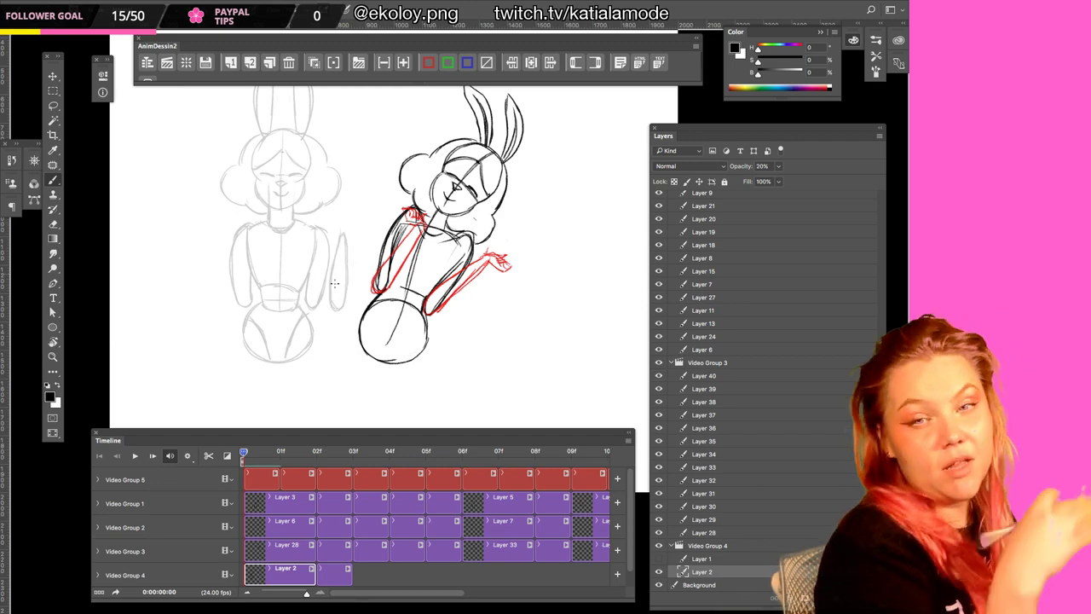
Draw an upturned hand with fingers on top of the reference figure's new forearm
key(z)
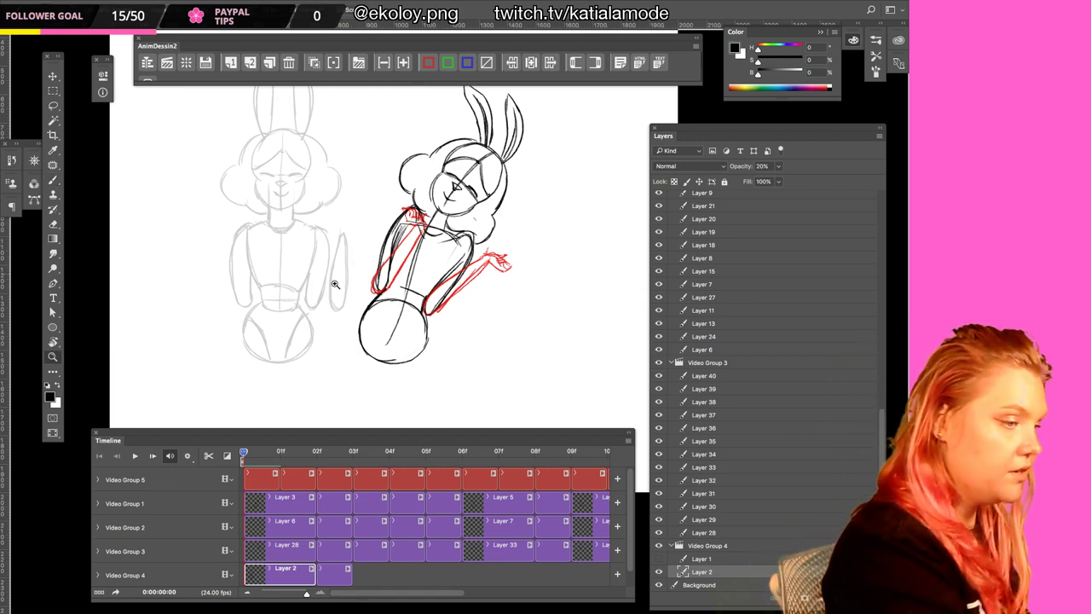
mouse_move(339, 242)
mouse_down()
mouse_move(398, 221)
mouse_move(361, 197)
mouse_move(401, 192)
mouse_move(415, 214)
mouse_up()
key(b)
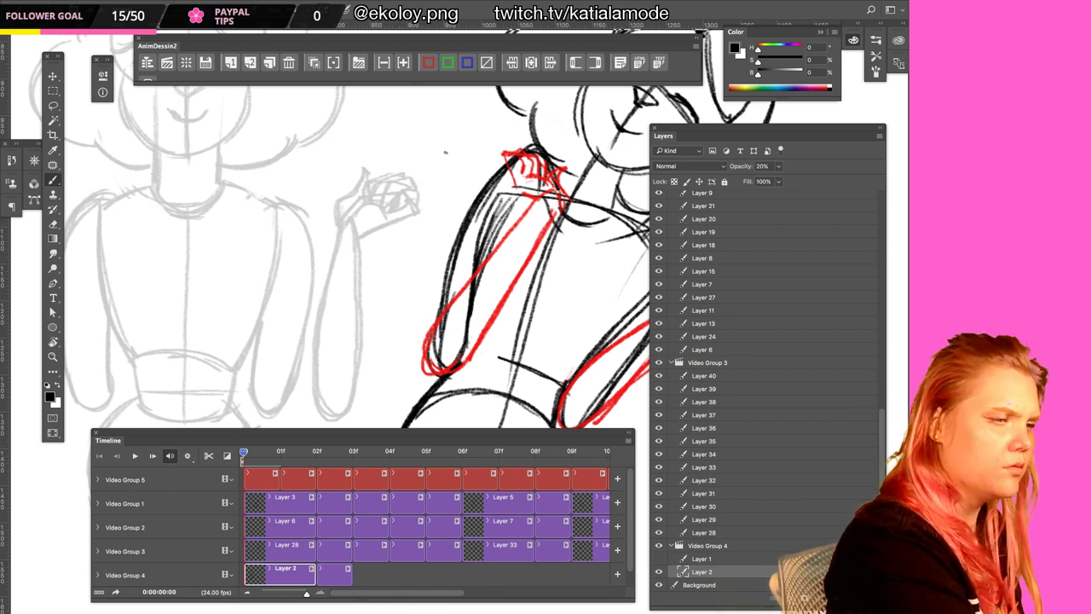
key(z)
key(ctrl+0)
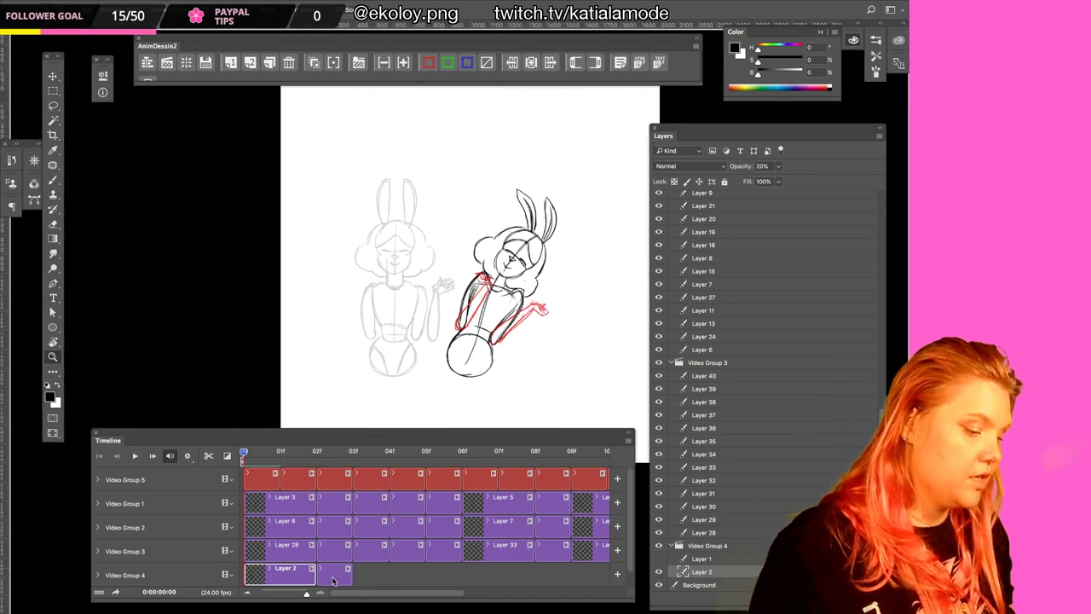
Extend the Layer 2 clip to the end of the other video groups' clips and move the reference figure left, clear of the character
mouse_move(304, 594)
mouse_down()
mouse_move(245, 593)
mouse_move(288, 595)
mouse_up()
drag(275, 581, 454, 556)
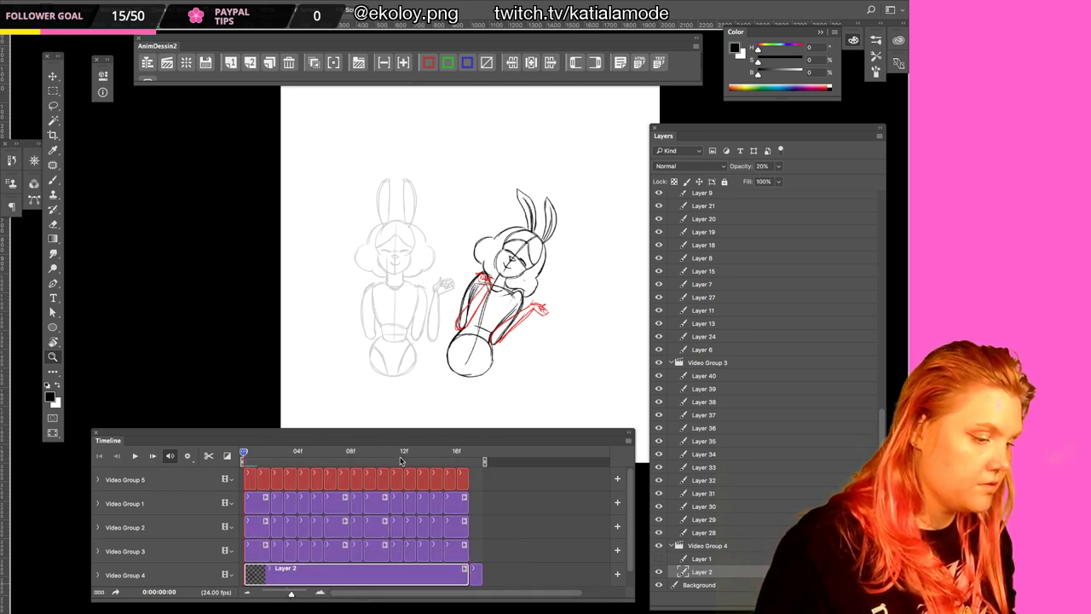
drag(402, 452, 343, 453)
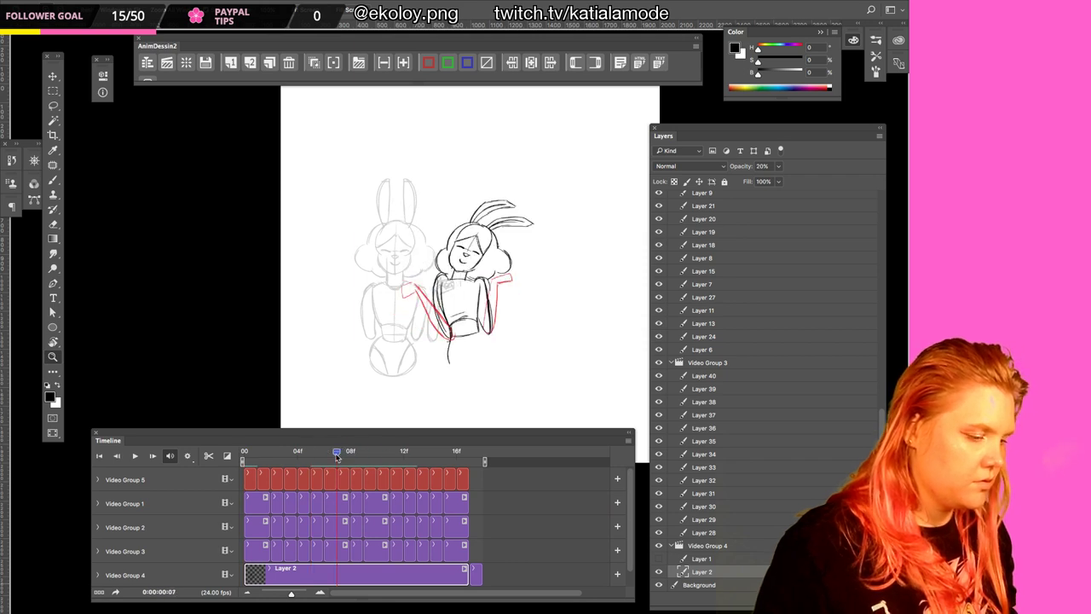
key(v)
drag(416, 328, 345, 334)
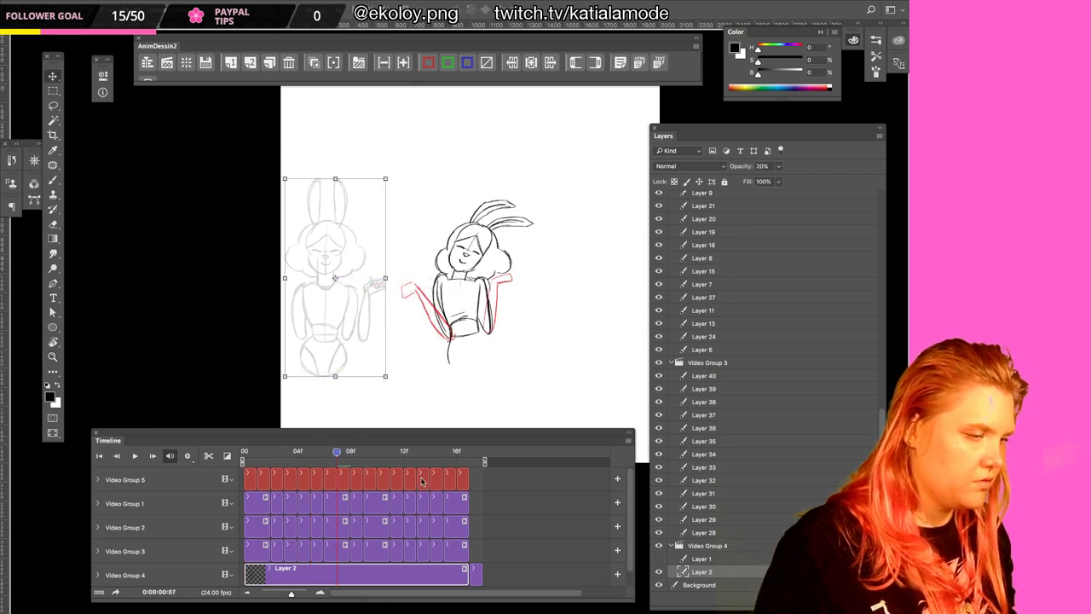
Duplicate the reference figure to the right of the character at frame 6 and flip the copy horizontally
mouse_move(337, 452)
mouse_down()
mouse_move(284, 453)
mouse_move(339, 452)
mouse_move(323, 452)
mouse_up()
key(m)
drag(281, 148, 598, 350)
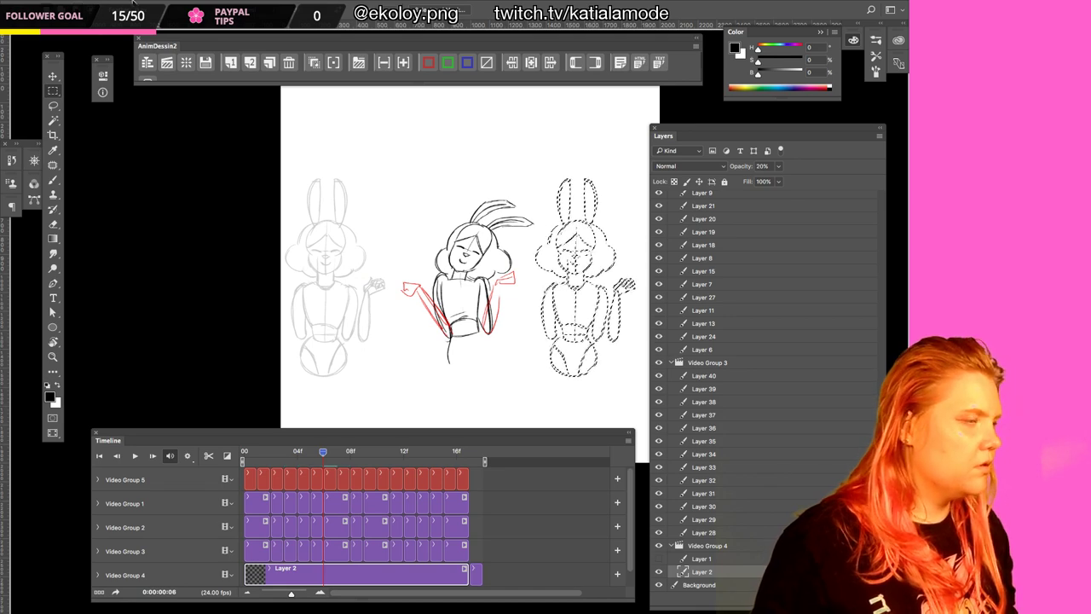
key(f)
key(f)
click(100, 6)
mouse_move(127, 6)
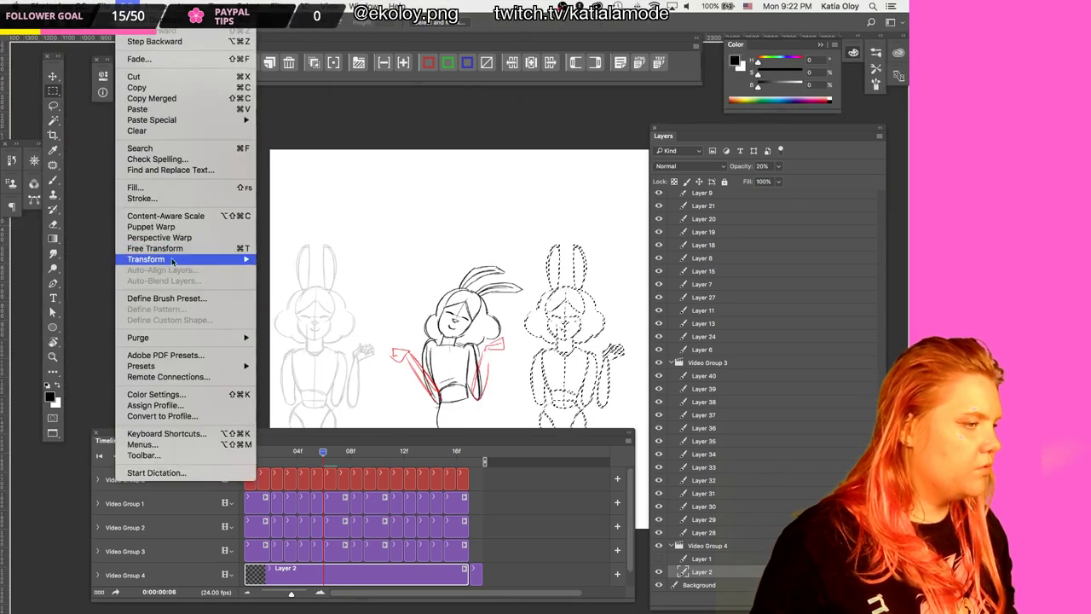
click(309, 389)
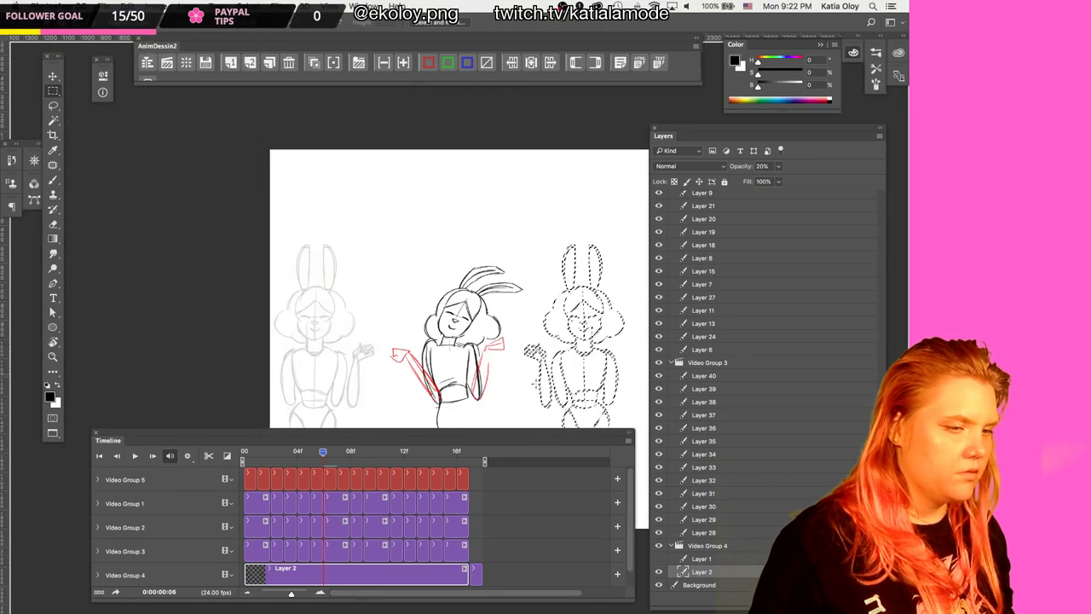
Move the mirrored reference figure farther right, away from the character, and deselect it
key(v)
drag(534, 393, 610, 392)
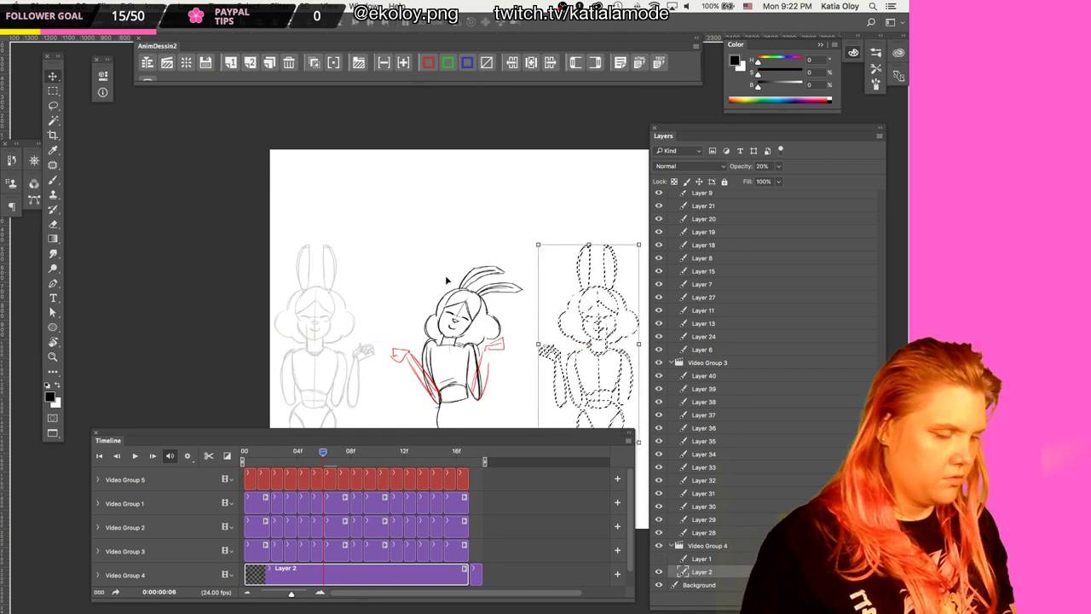
key(ctrl+d)
Return to frame 0 and set the opacity of Video Group 1 to 50%
key(z)
click(503, 362)
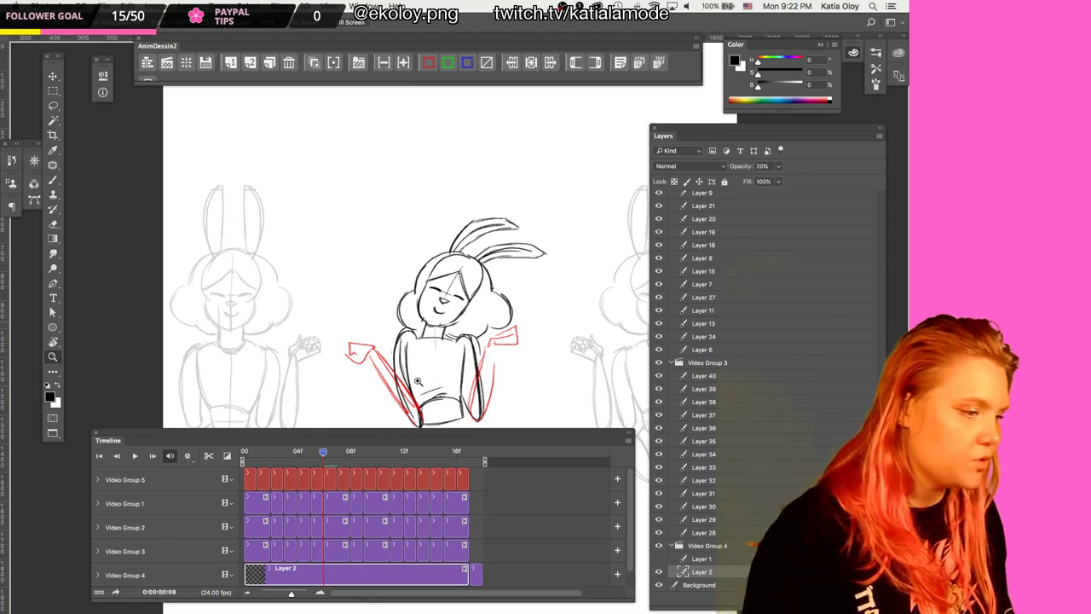
drag(301, 455, 207, 455)
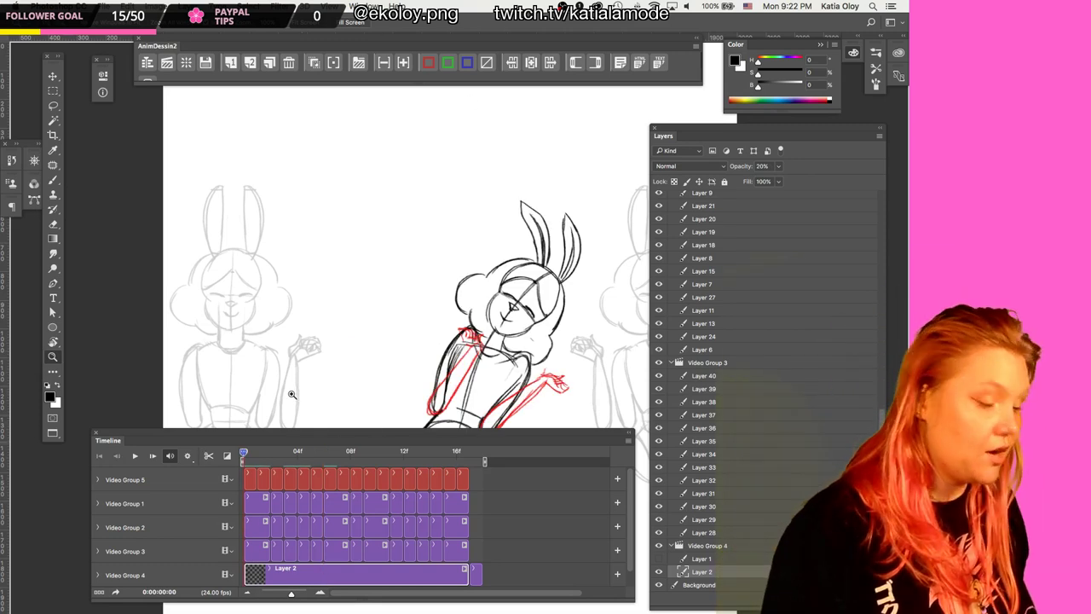
click(153, 503)
drag(457, 322, 433, 295)
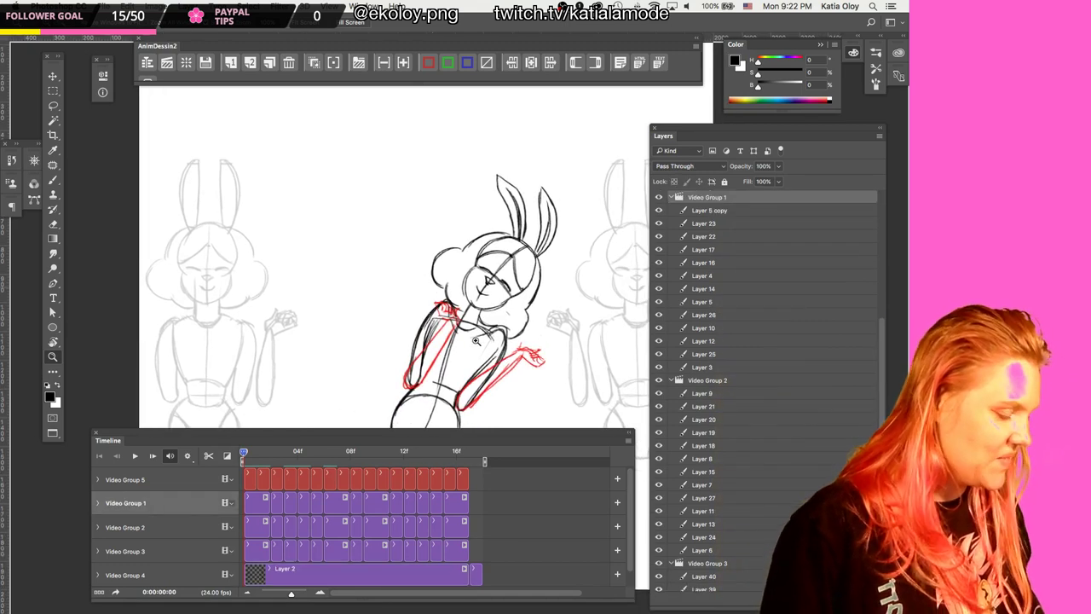
key(v)
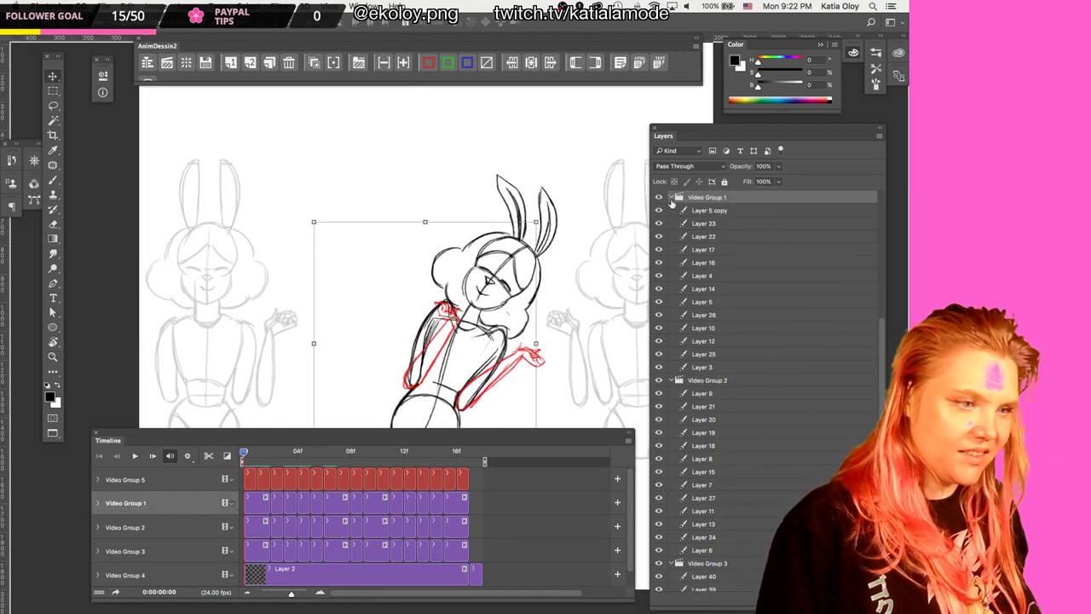
click(746, 167)
text(50)
key(Return)
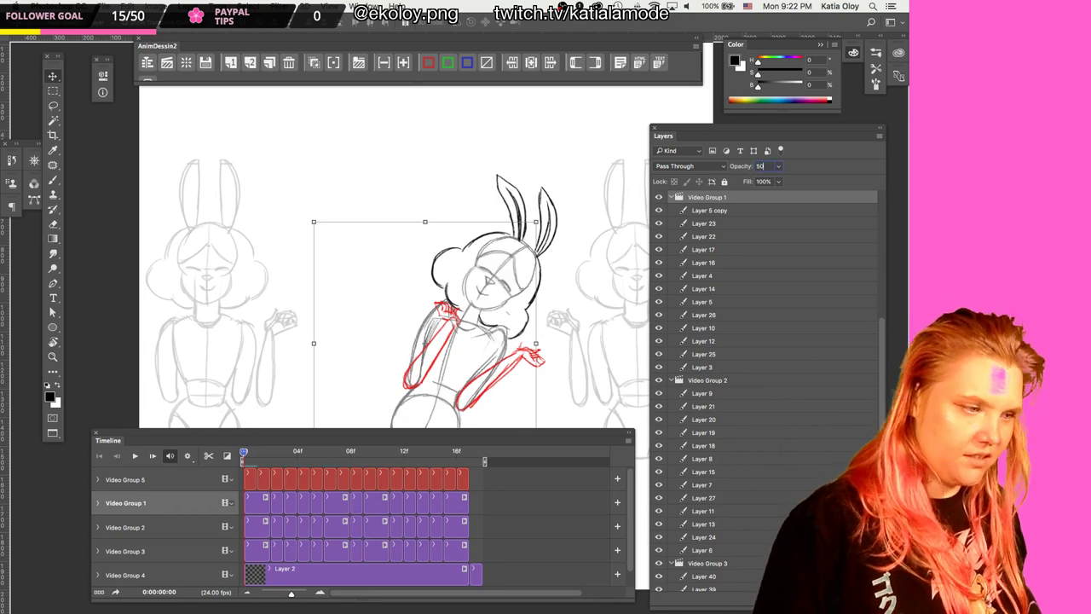
Set the opacity of Video Group 2 and Video Group 3 to 50% each
click(192, 527)
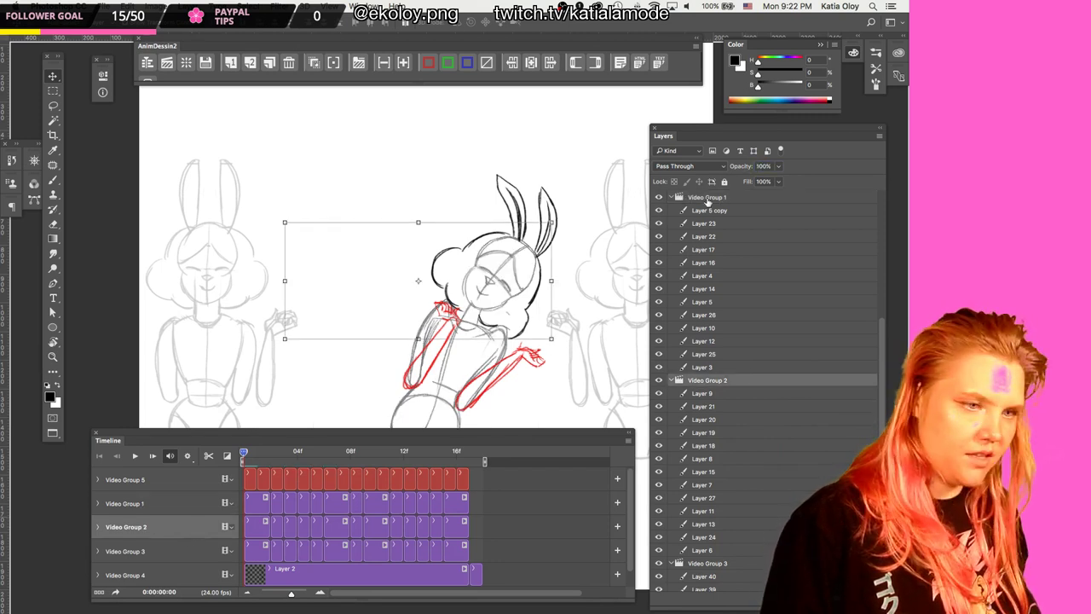
key(5)
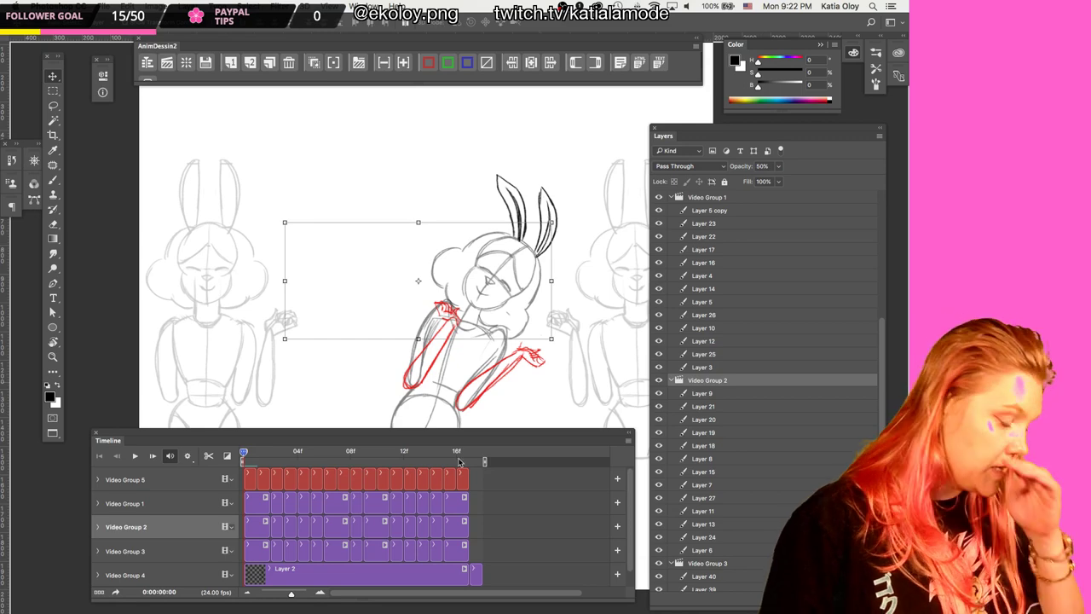
click(171, 550)
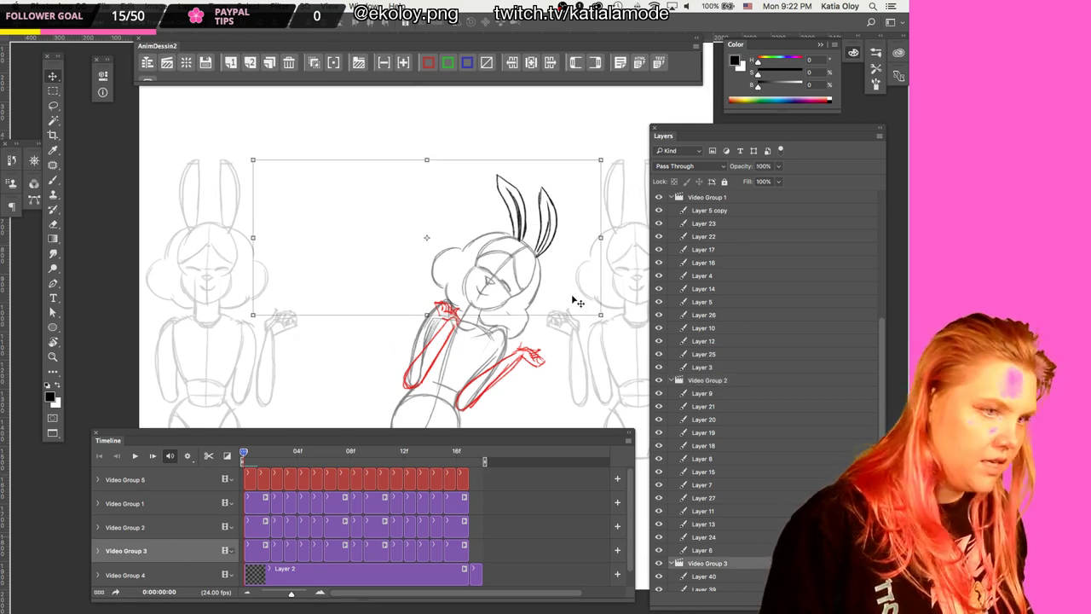
click(778, 167)
key(5)
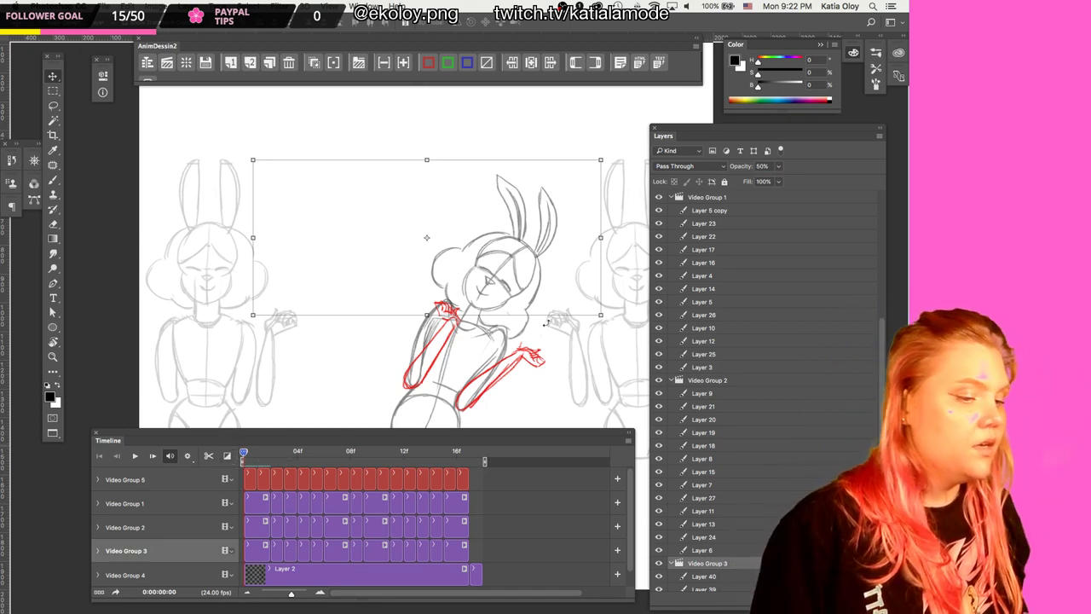
Erase the red right-side hand on Layer 41 at frame 0 and draw the base line of a new palm
click(253, 479)
key(z)
drag(488, 335, 499, 307)
key(space)
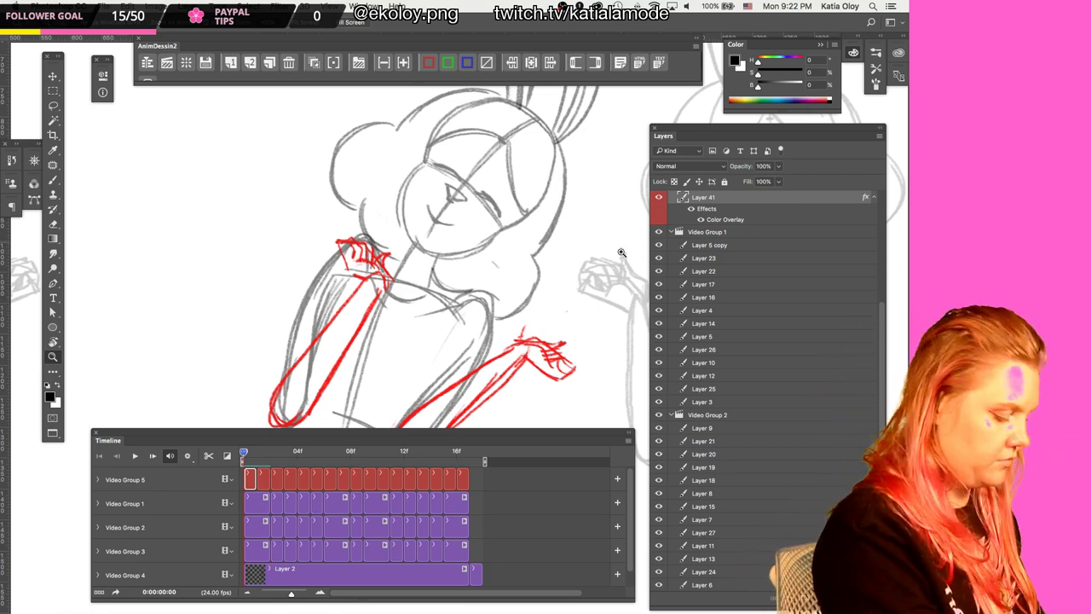
key(Tab)
drag(589, 421, 626, 385)
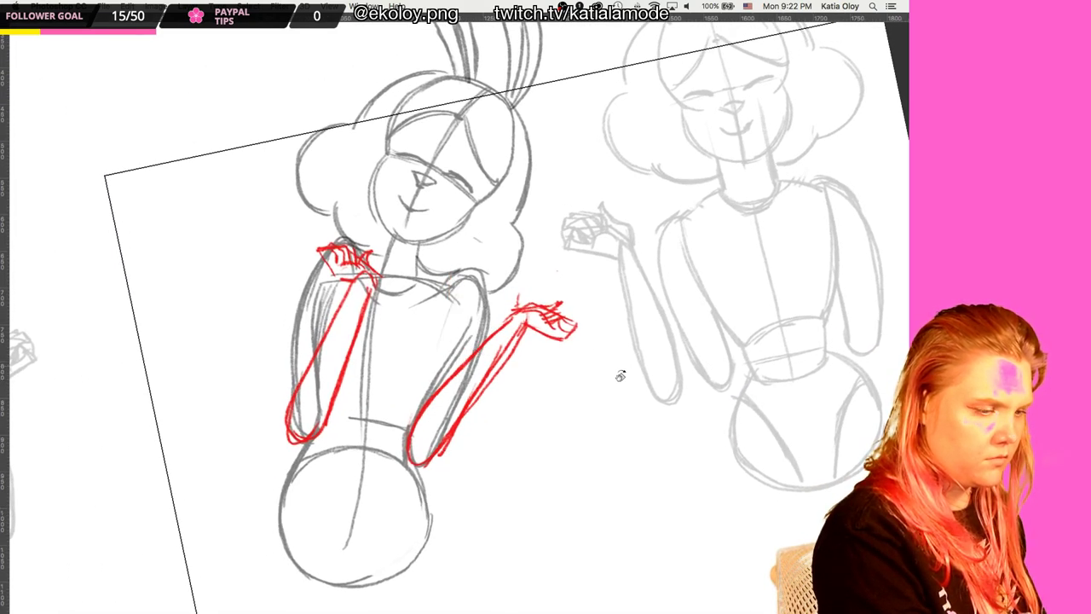
key(e)
mouse_move(567, 322)
mouse_down()
mouse_move(533, 314)
mouse_move(565, 342)
mouse_up()
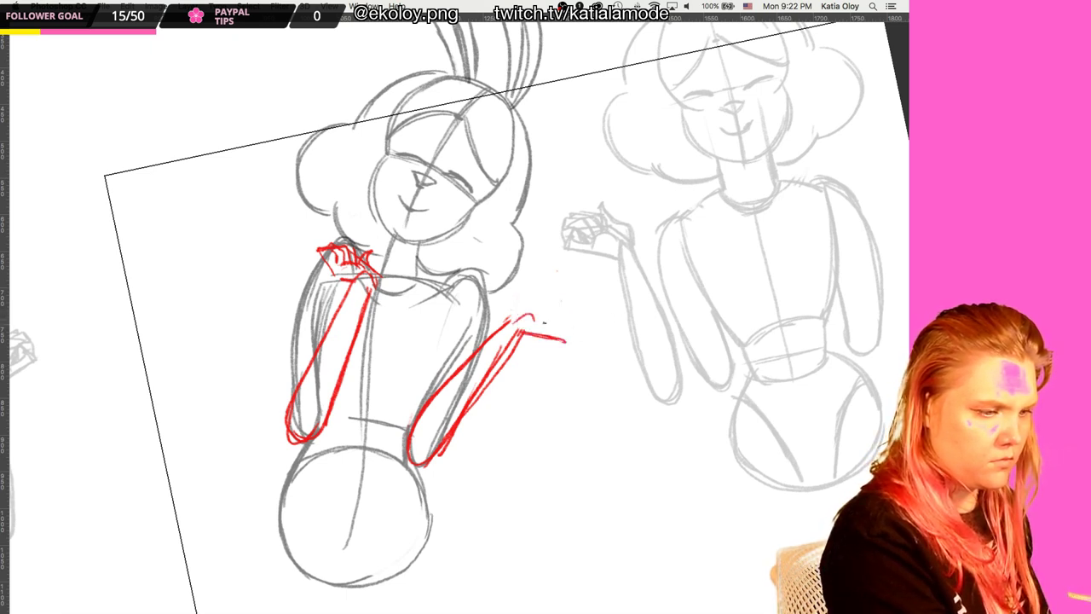
Redraw the red right-side hand with a thumb and curled fingers, modelled on the mirrored reference, and tidy its palm line
drag(508, 322, 530, 303)
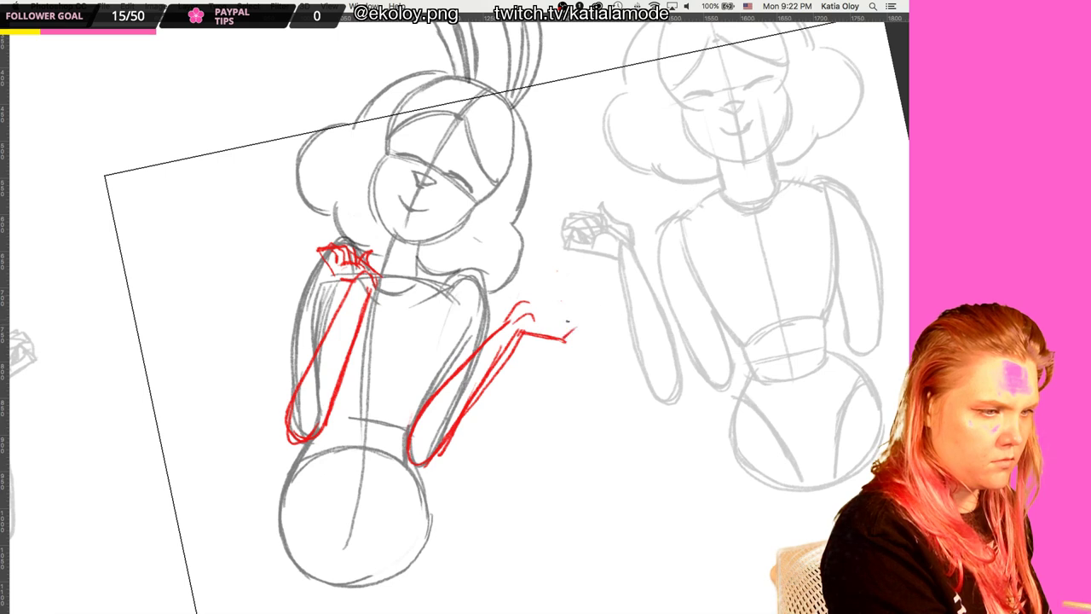
drag(575, 322, 555, 316)
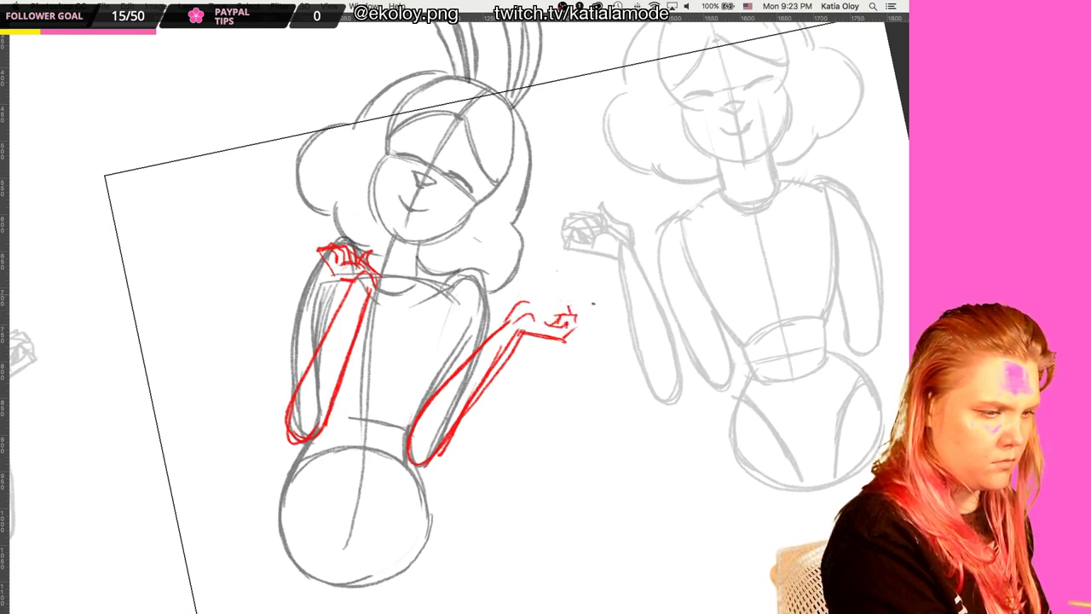
mouse_move(559, 308)
mouse_down()
mouse_move(584, 306)
mouse_move(537, 302)
mouse_up()
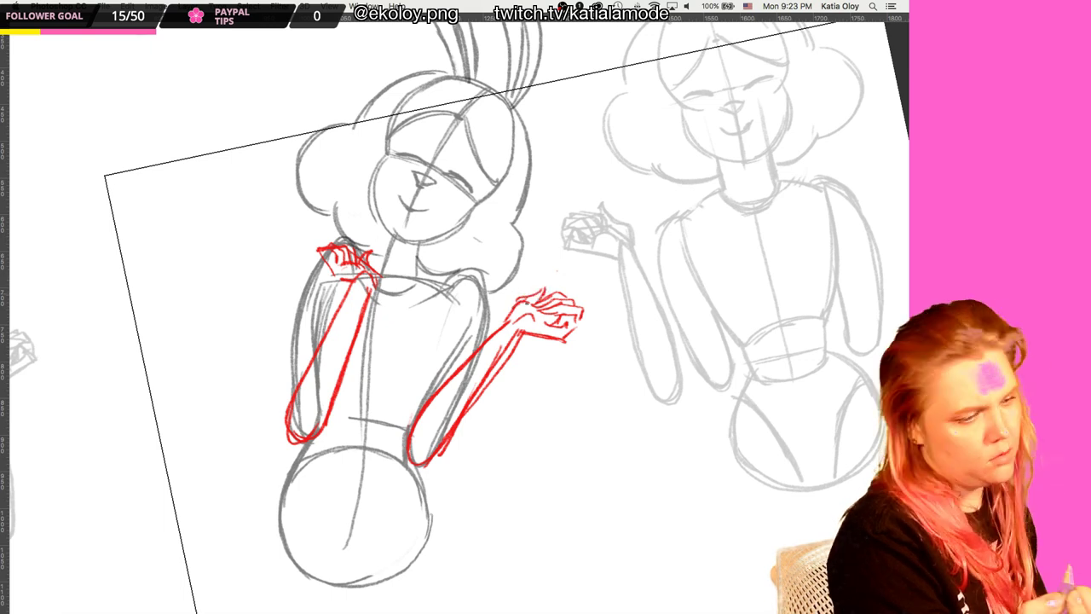
mouse_move(576, 325)
mouse_down()
mouse_move(566, 335)
mouse_move(547, 321)
mouse_move(566, 335)
mouse_up()
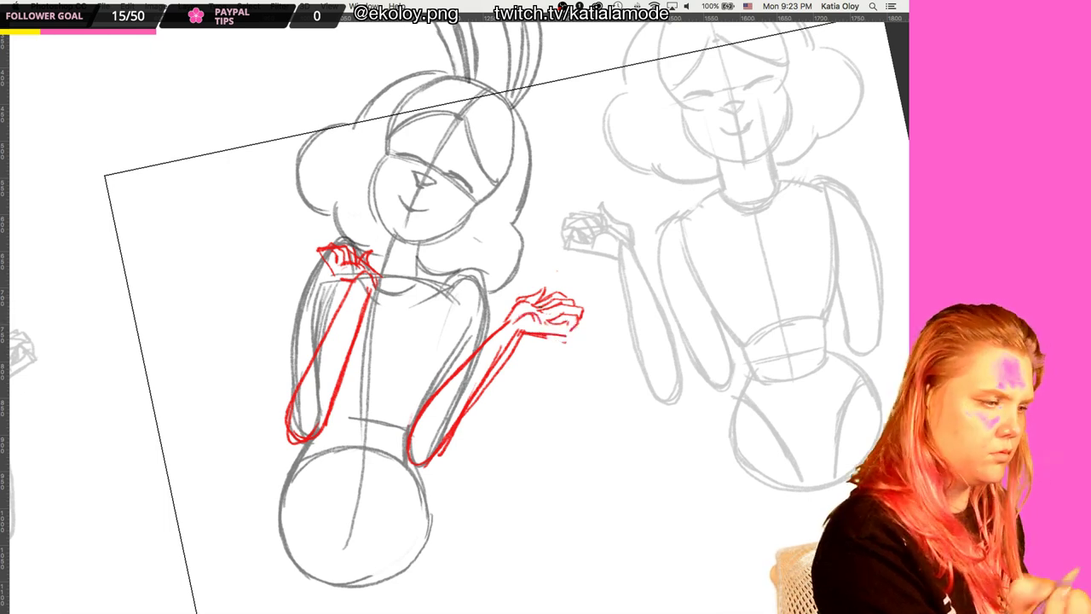
drag(564, 310, 542, 316)
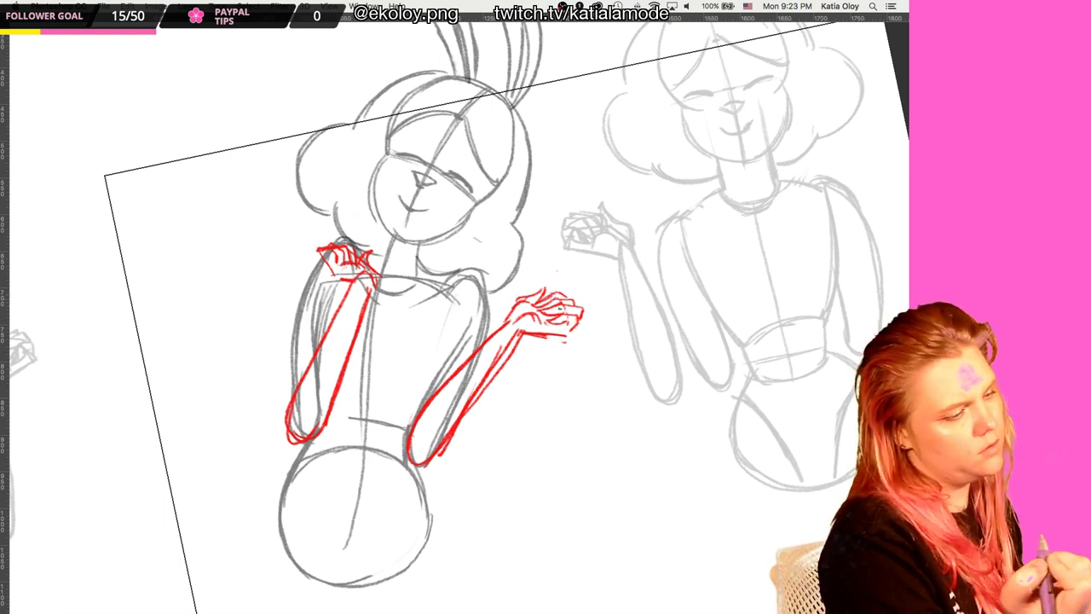
key(ctrl+z)
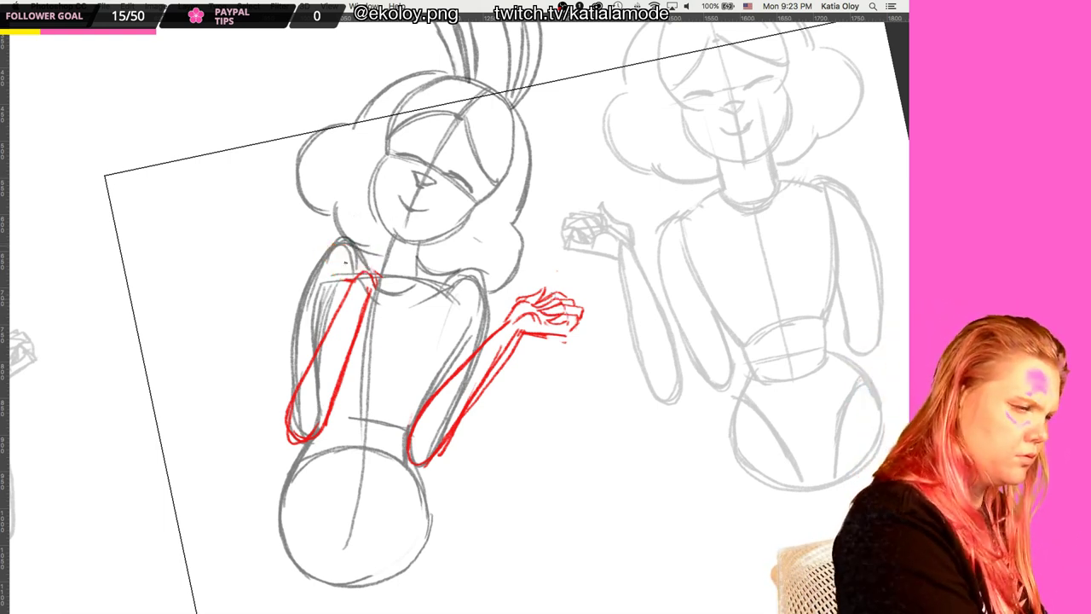
Redraw the red left-side hand above its wrist with a palm and curled fingers to match the reference hand
mouse_move(326, 268)
mouse_down()
mouse_move(351, 278)
mouse_move(368, 270)
mouse_up()
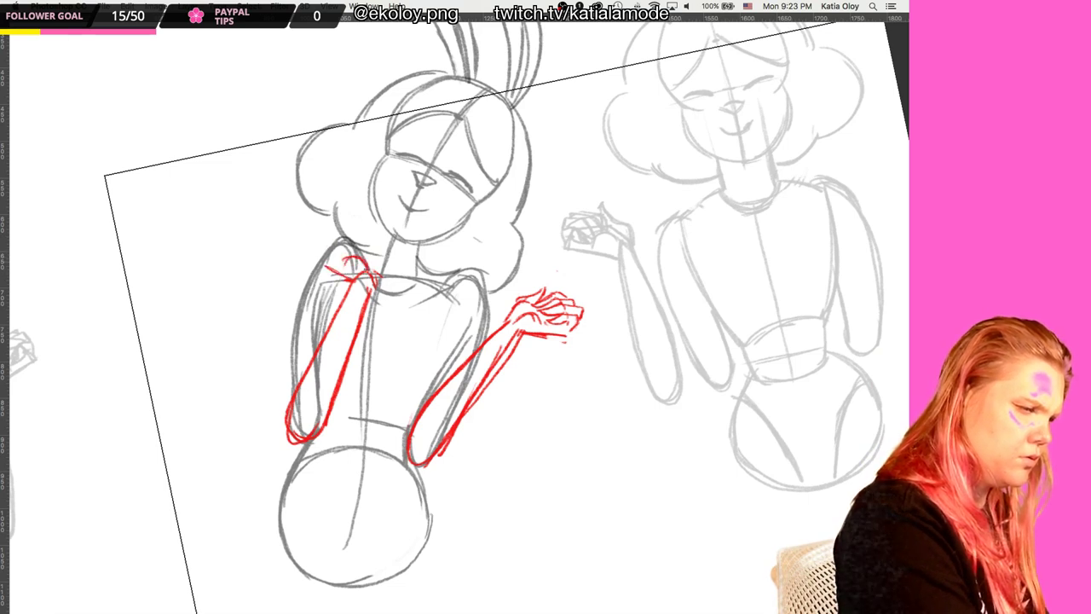
key(super+z)
key(super+z)
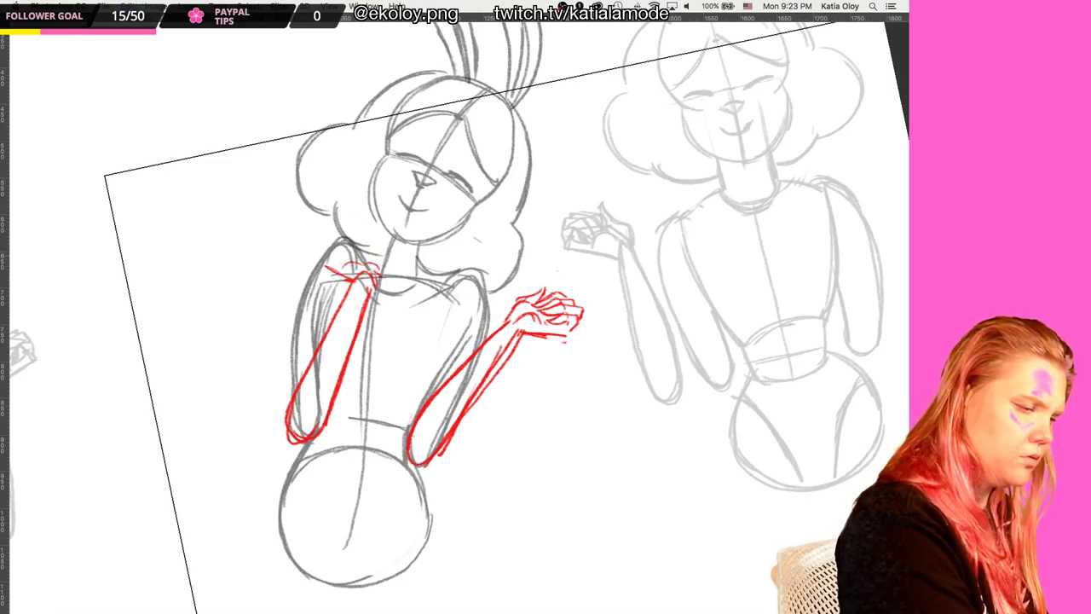
drag(377, 264, 382, 285)
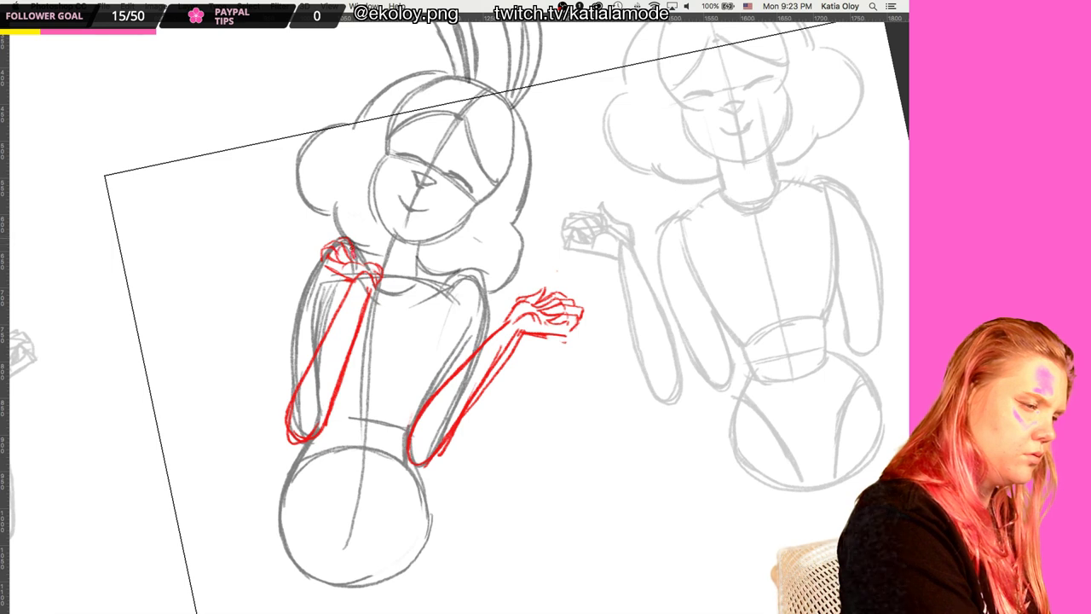
Add the thumb to the red left-side hand on Layer 41 and redraw the lower contour of the right-side forearm as one clean line
drag(358, 250, 365, 262)
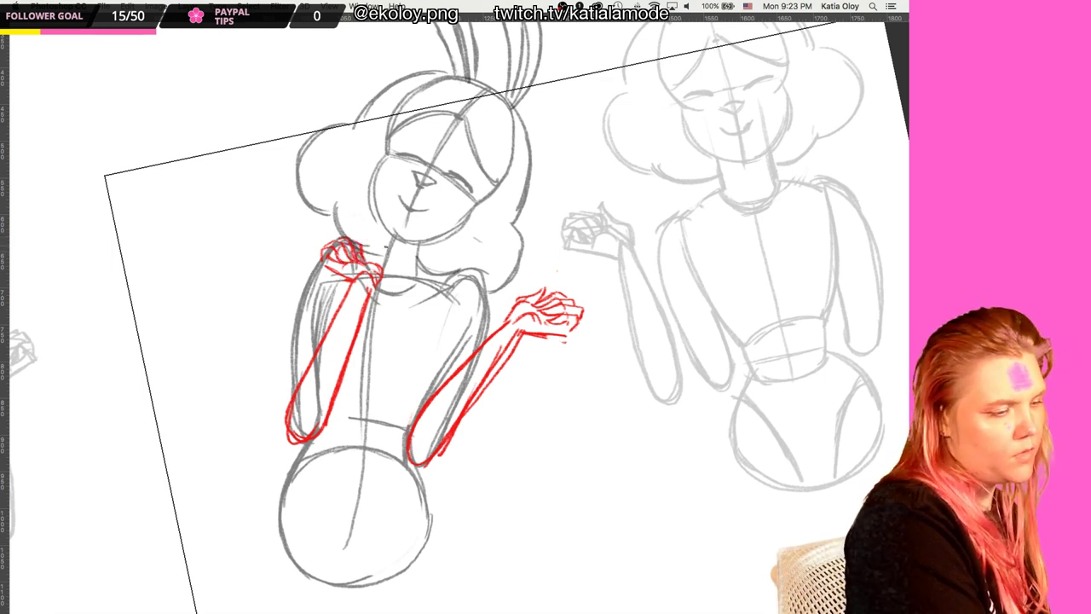
drag(372, 242, 380, 269)
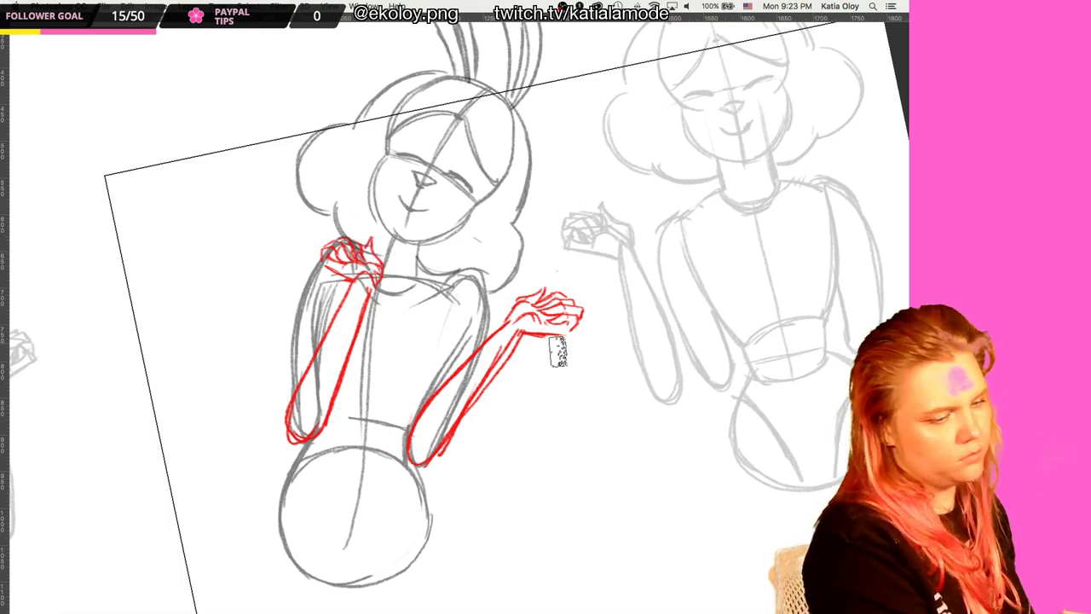
key(bracketright)
key(bracketright)
key(bracketright)
key(bracketright)
key(bracketright)
key(bracketright)
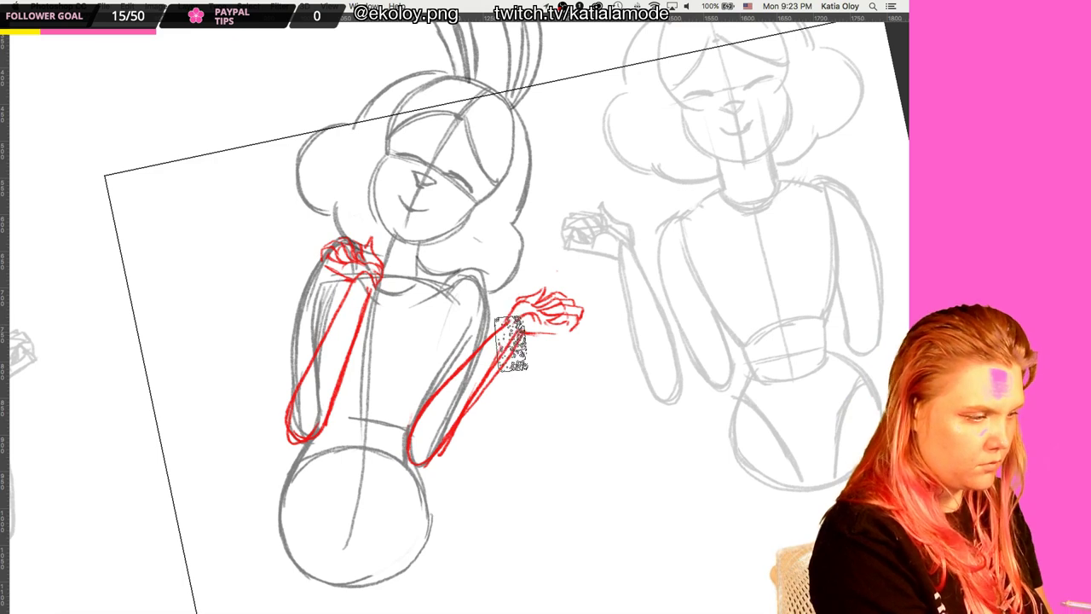
key(bracketleft)
key(bracketleft)
mouse_move(518, 340)
mouse_down()
mouse_move(505, 341)
mouse_move(477, 400)
mouse_move(465, 402)
mouse_up()
right_click(434, 460)
click(530, 332)
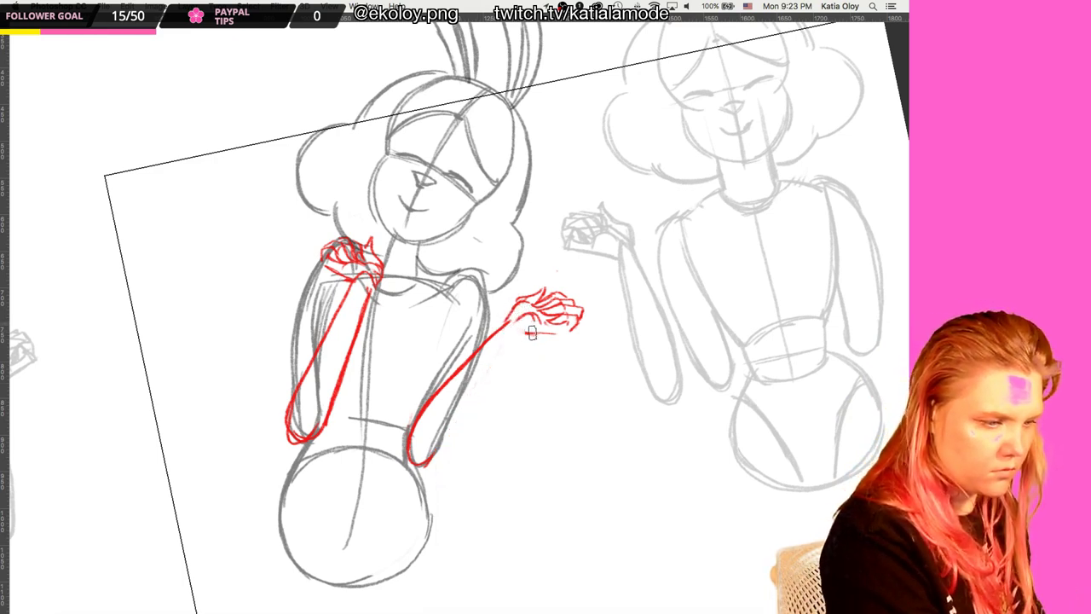
key(b)
drag(525, 333, 426, 465)
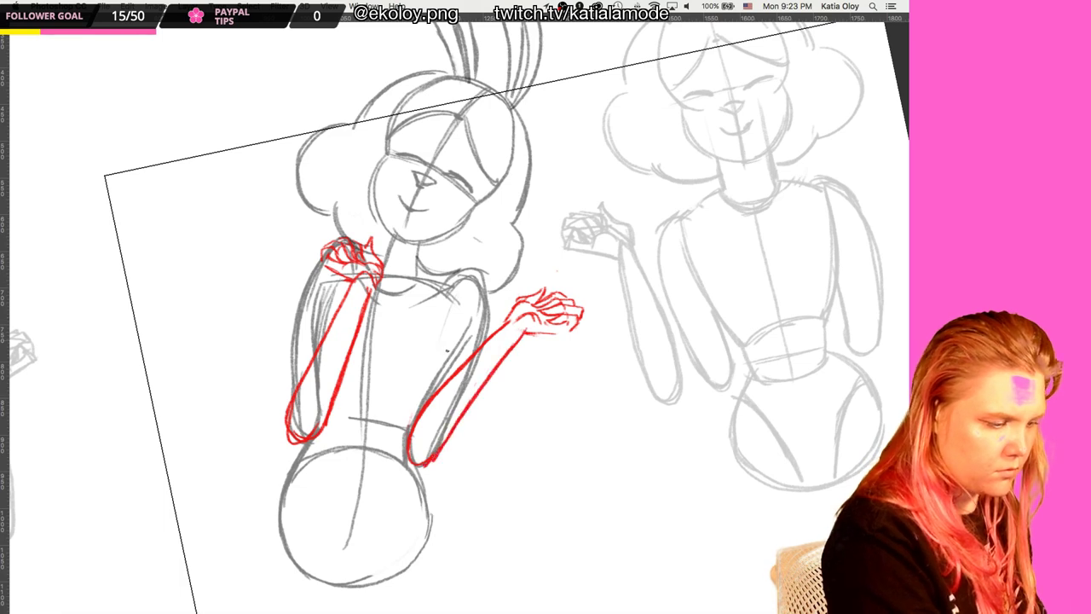
key(Escape)
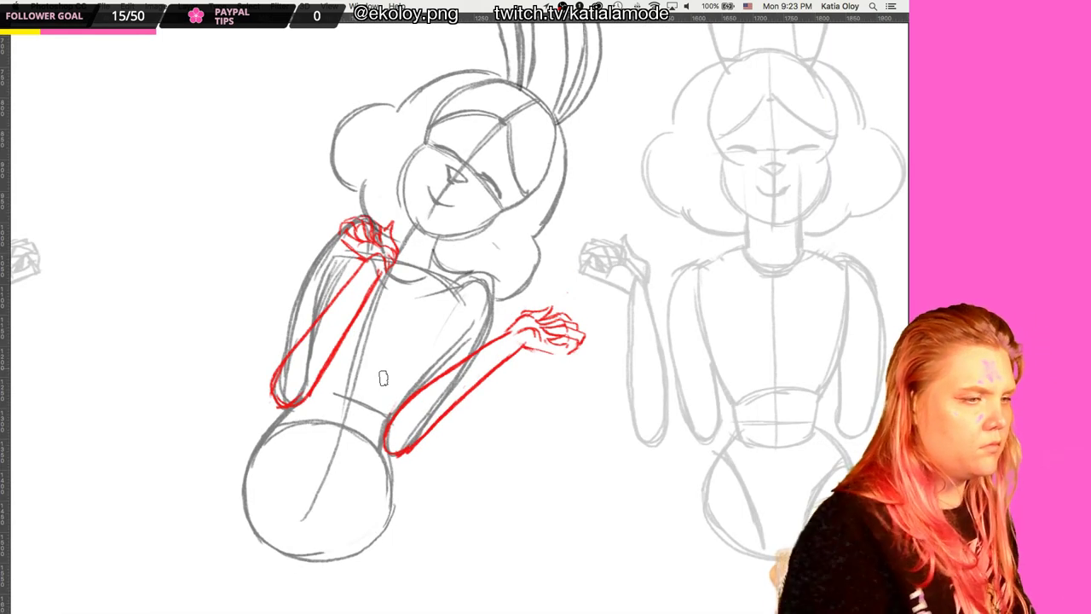
On Layer 42 at frame 1, redraw the red right-side hand with an open palm, thumb and curled fingers
key(Tab)
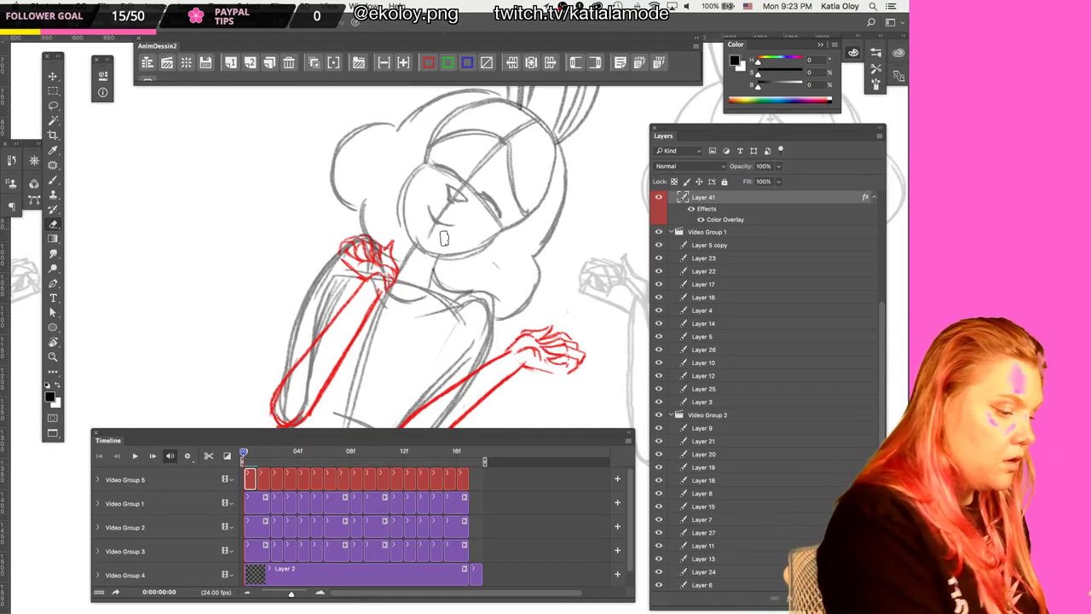
click(259, 451)
click(266, 477)
key(Tab)
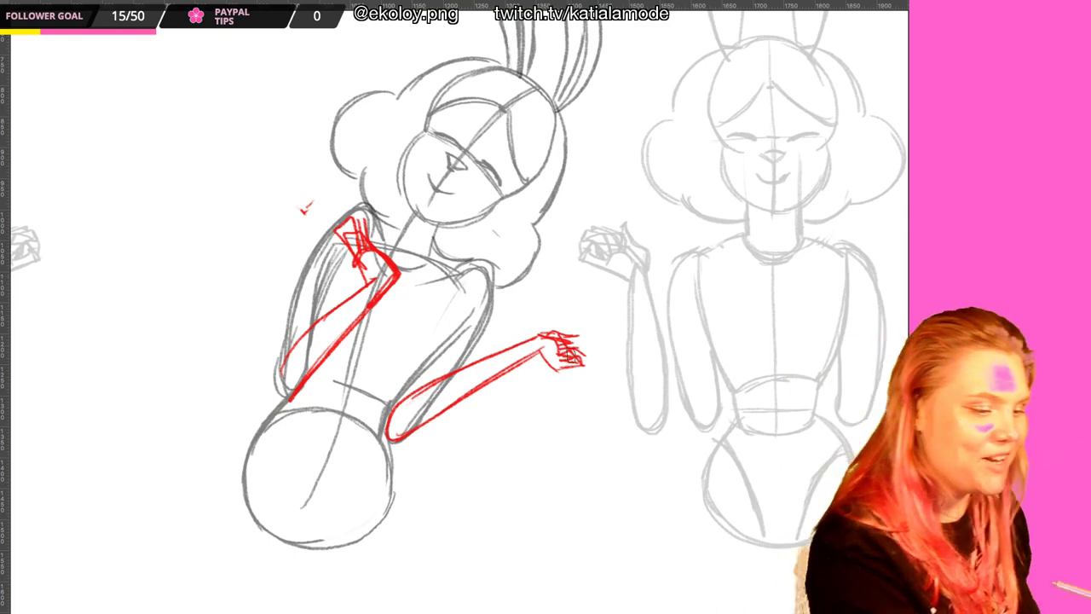
mouse_move(546, 335)
mouse_down()
mouse_move(602, 355)
mouse_move(579, 360)
mouse_move(580, 345)
mouse_move(563, 343)
mouse_move(565, 371)
mouse_move(553, 330)
mouse_up()
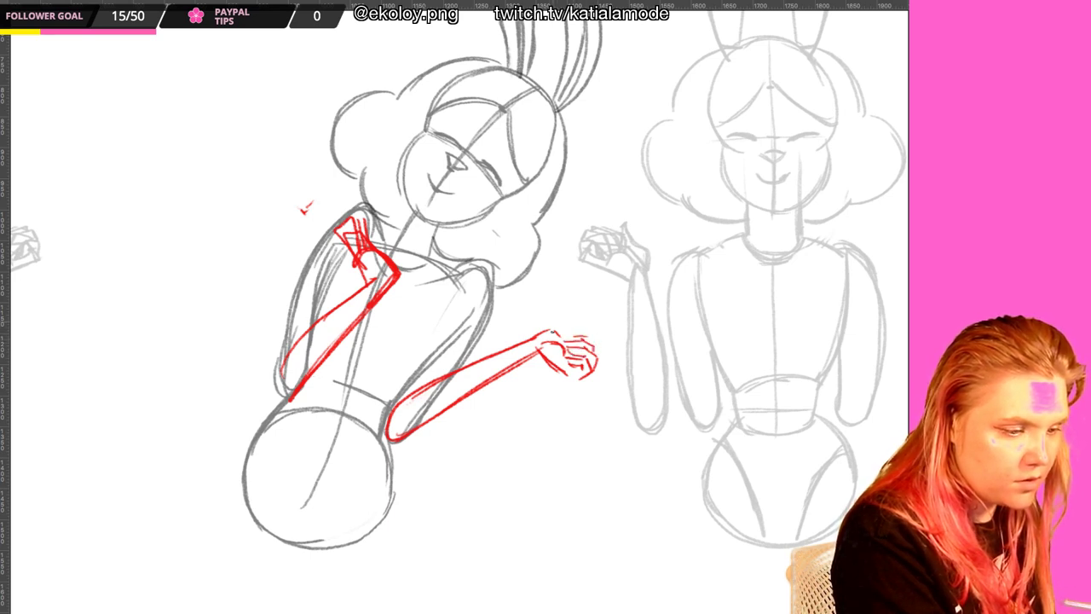
drag(549, 331, 571, 329)
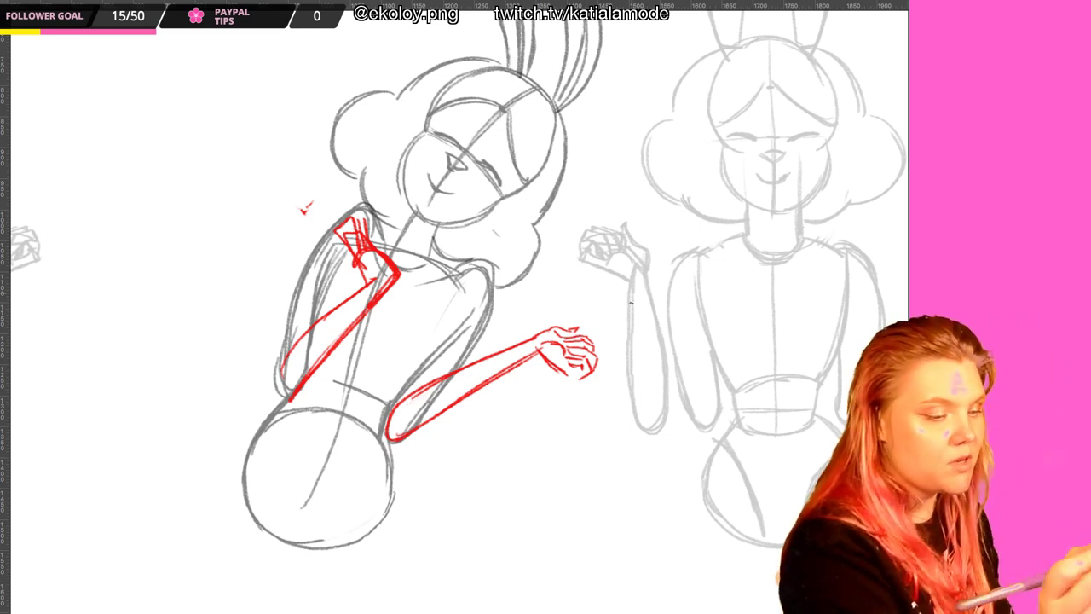
drag(566, 375, 592, 371)
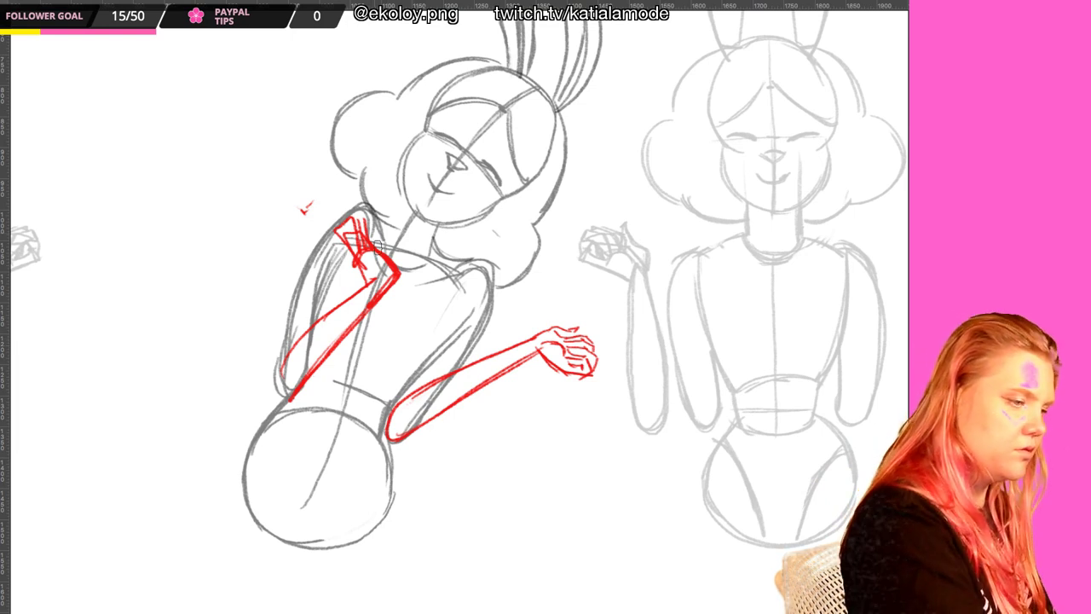
Erase the red left-side hand at frame 1 and redraw it with a palm, thumb and curled fingers above the wrist
mouse_move(362, 222)
mouse_down()
mouse_move(370, 264)
mouse_move(381, 260)
mouse_move(404, 286)
mouse_up()
key(b)
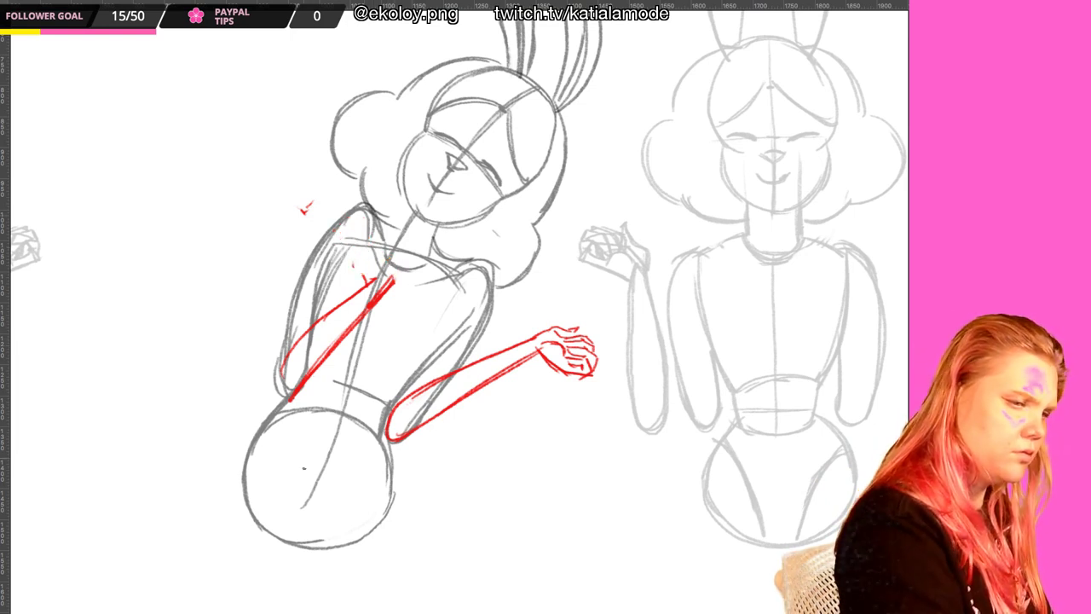
mouse_move(343, 250)
mouse_down()
mouse_move(369, 281)
mouse_move(381, 277)
mouse_move(363, 246)
mouse_move(375, 257)
mouse_up()
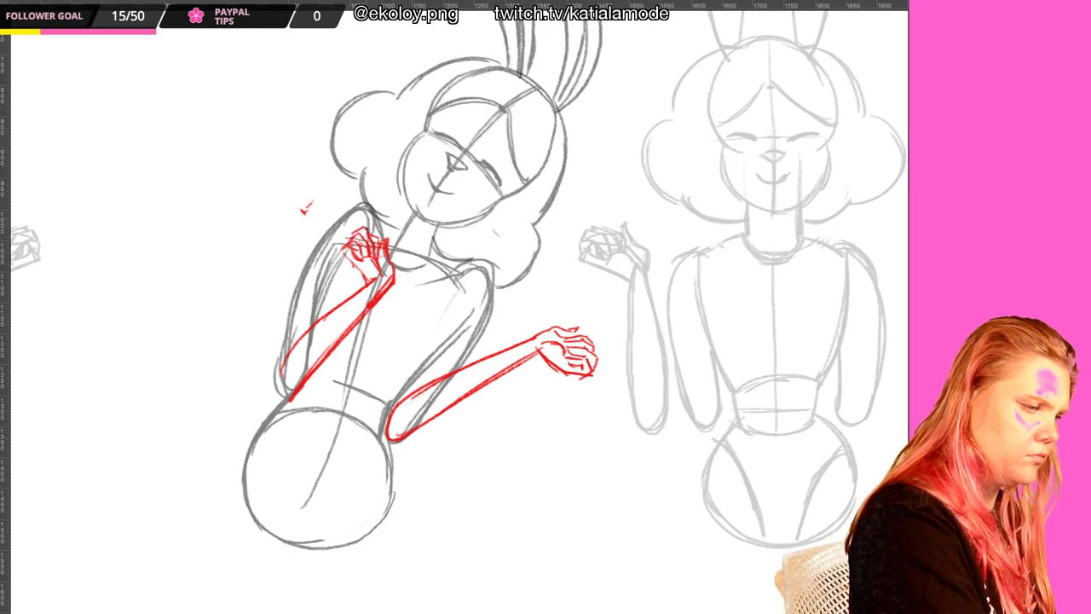
drag(346, 251, 367, 280)
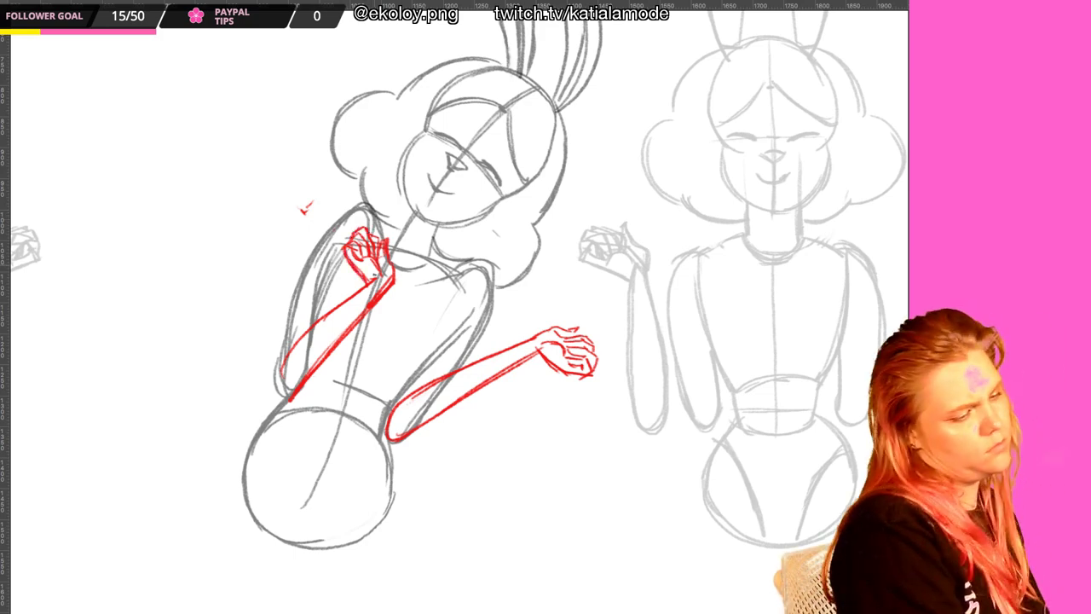
On Layer 43 at frame 2, erase the red left-side hand and redraw its palm, thumb and curled fingers
key(f)
key(f)
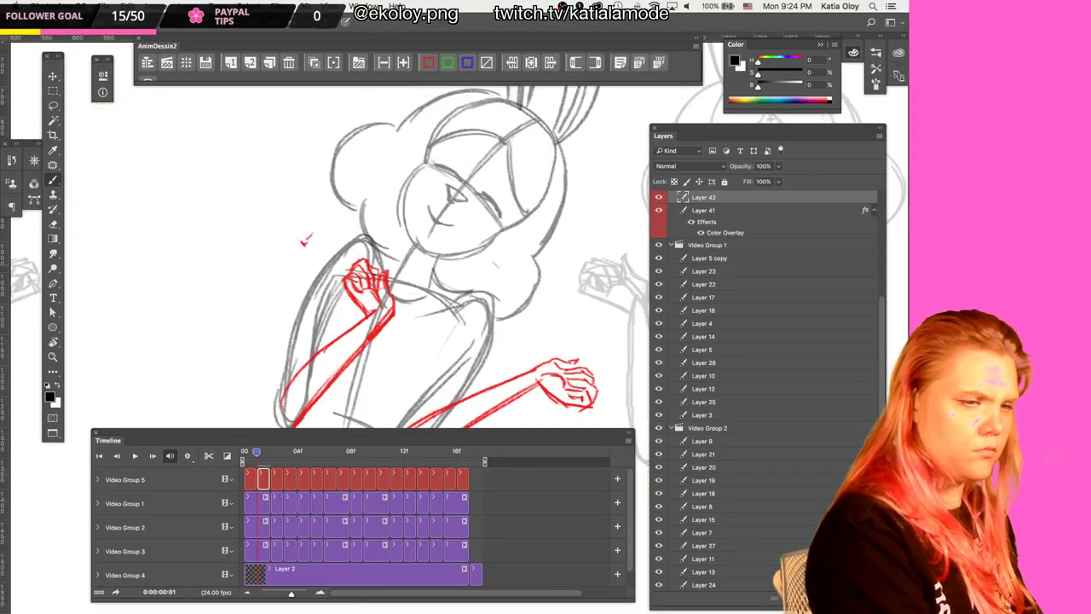
click(271, 456)
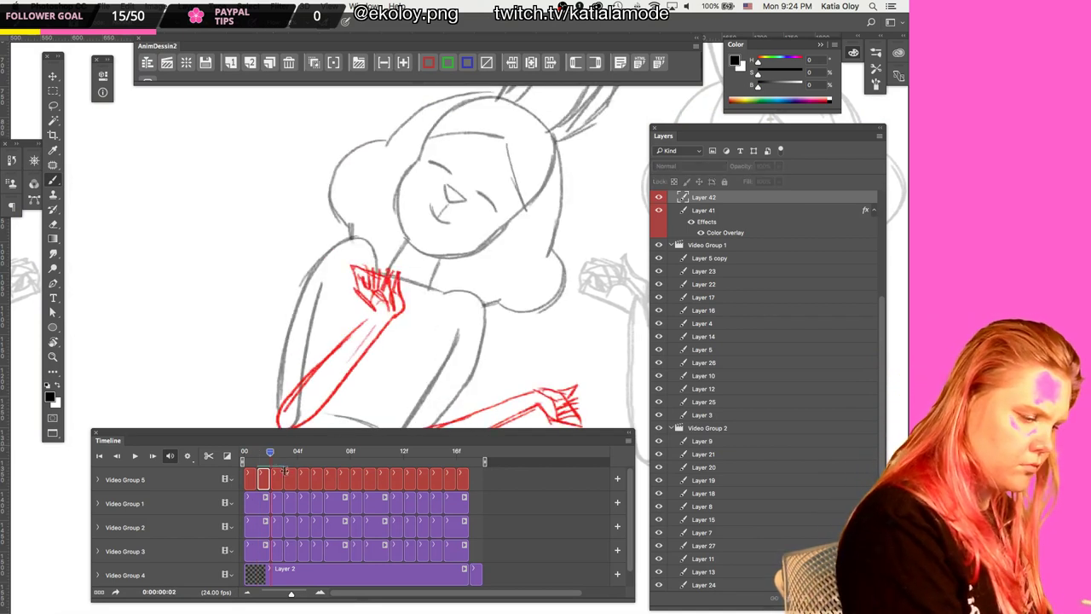
click(276, 480)
key(e)
mouse_move(375, 307)
mouse_down()
mouse_move(399, 260)
mouse_move(361, 257)
mouse_move(402, 209)
mouse_move(357, 265)
mouse_move(368, 307)
mouse_up()
key(b)
mouse_move(358, 258)
mouse_down()
mouse_move(397, 289)
mouse_move(391, 305)
mouse_up()
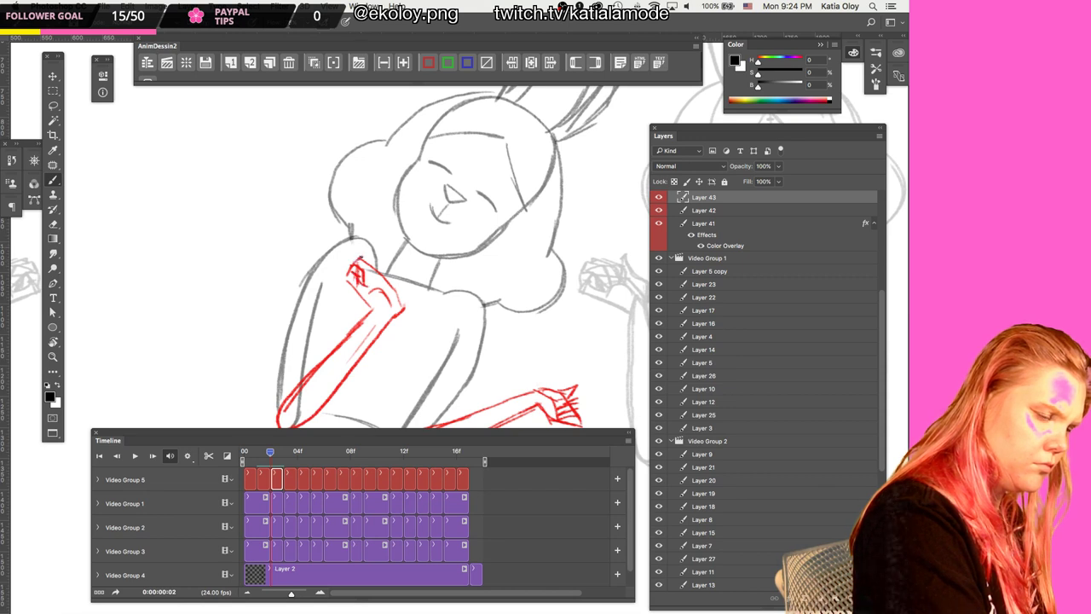
mouse_move(370, 256)
mouse_down()
mouse_move(373, 281)
mouse_move(371, 270)
mouse_move(386, 292)
mouse_move(383, 264)
mouse_move(400, 310)
mouse_up()
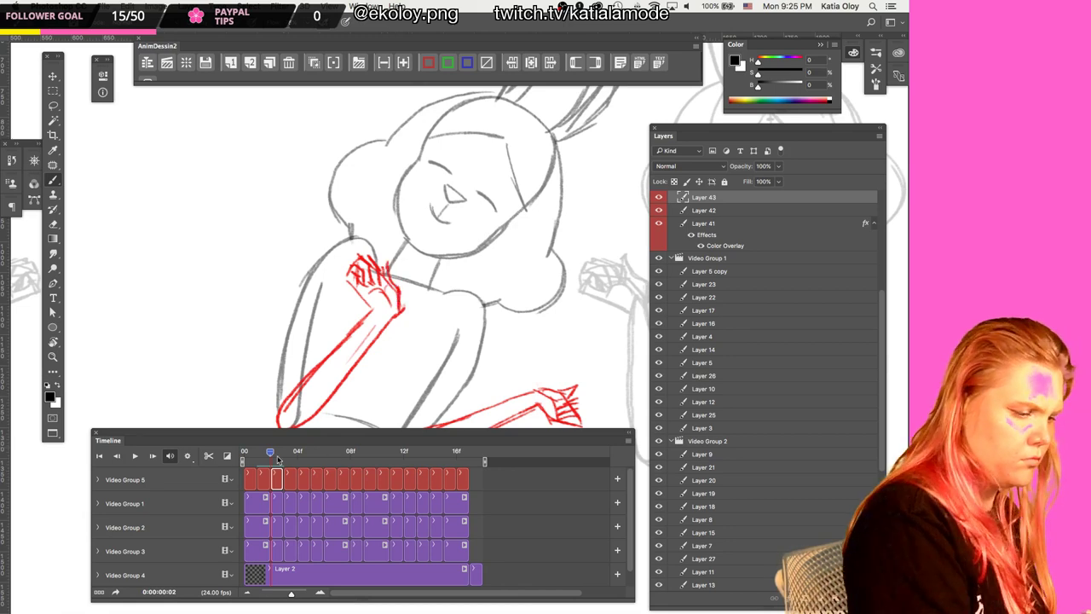
Compare the first frames, and rework the outer contour of the left-side forearm near the elbow on Layer 41 at frame 0
drag(271, 454, 258, 460)
drag(243, 458, 260, 458)
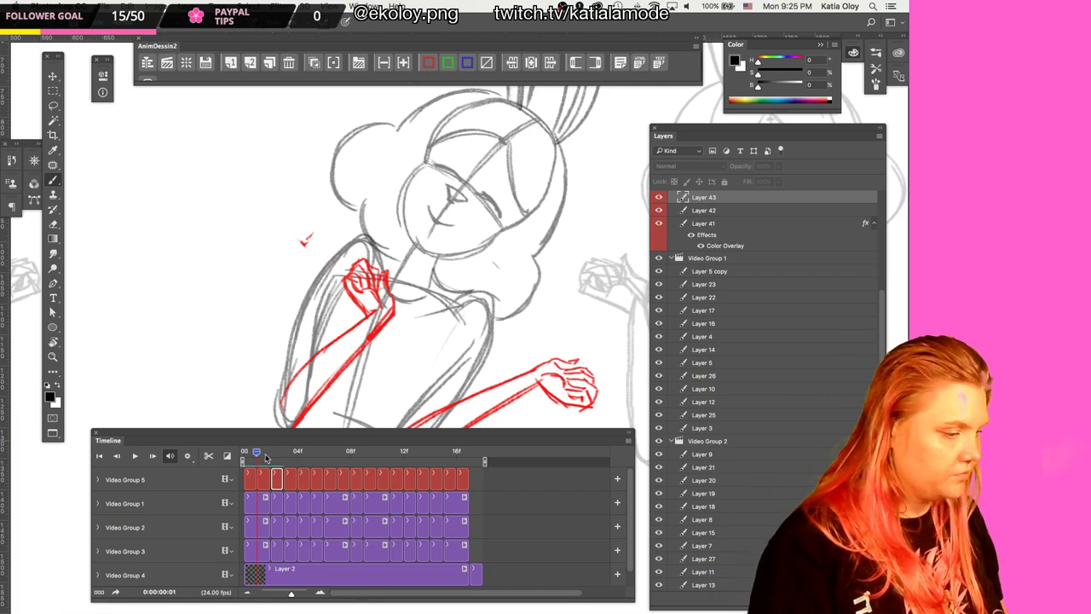
mouse_move(257, 458)
mouse_down()
mouse_move(244, 457)
mouse_move(268, 455)
mouse_move(244, 455)
mouse_up()
scroll(336, 374, down, 2)
click(248, 481)
key(v)
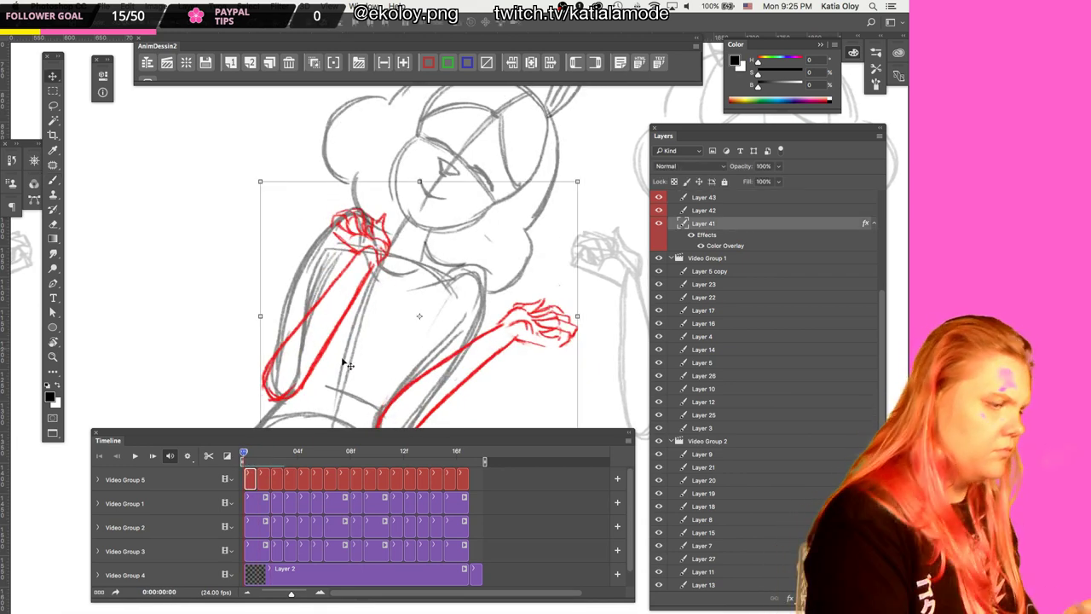
key(e)
drag(282, 336, 266, 371)
key(b)
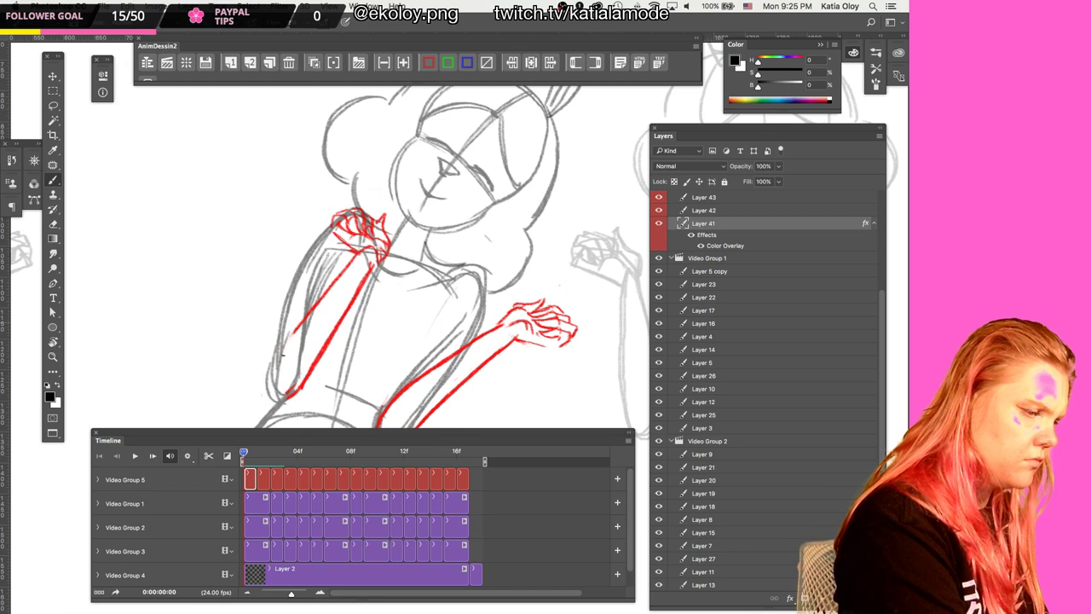
On Layer 42 at frame 1, erase the inner contour of the left-side forearm and redraw it as a single thinner line
mouse_move(258, 460)
mouse_down()
mouse_move(245, 459)
mouse_move(271, 459)
mouse_move(243, 459)
mouse_move(258, 460)
mouse_up()
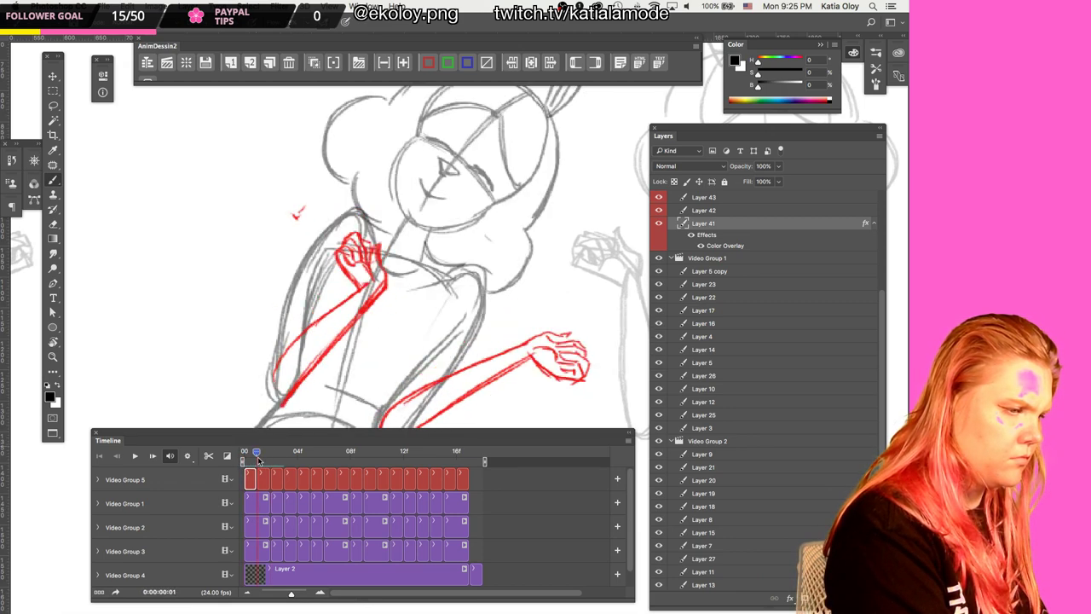
click(265, 479)
key(e)
drag(380, 288, 275, 406)
key(b)
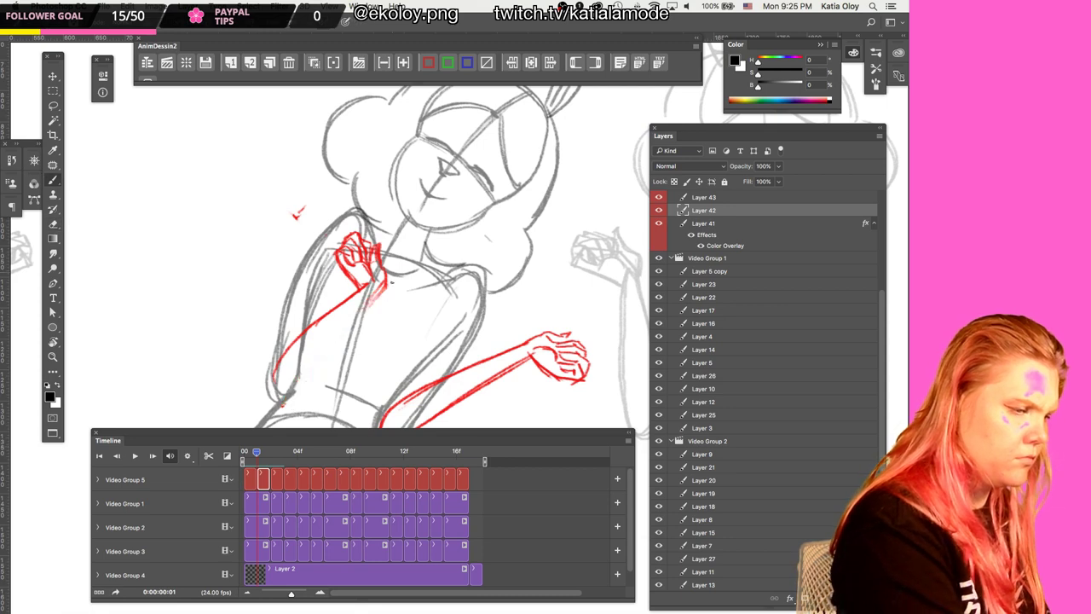
drag(383, 288, 296, 389)
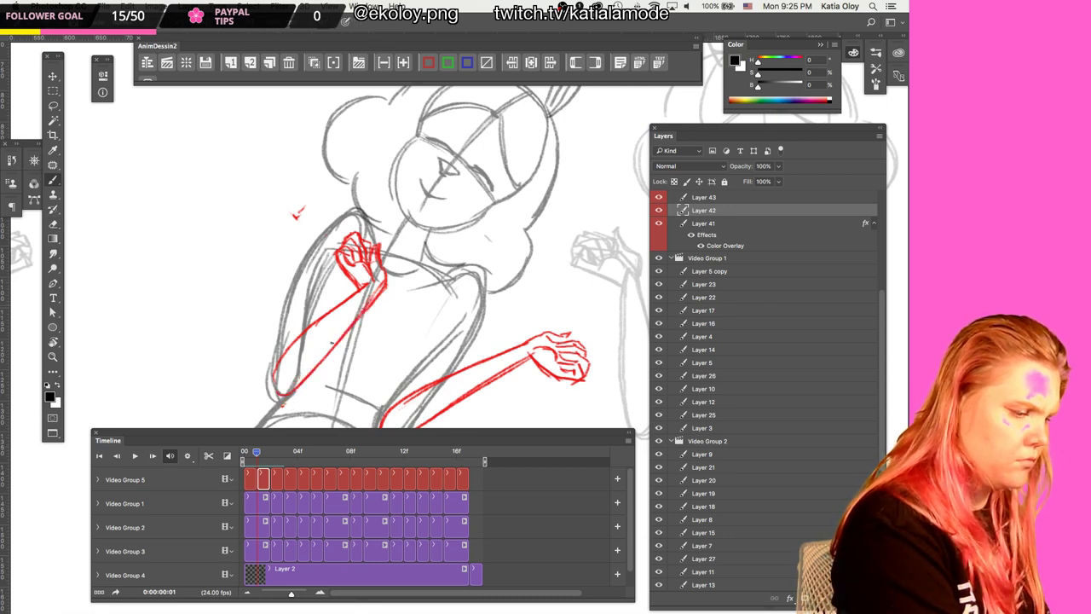
Select the red left-side hand on Layer 41 at frame 0 and shift it slightly down and outward, away from the neck
drag(257, 453, 248, 457)
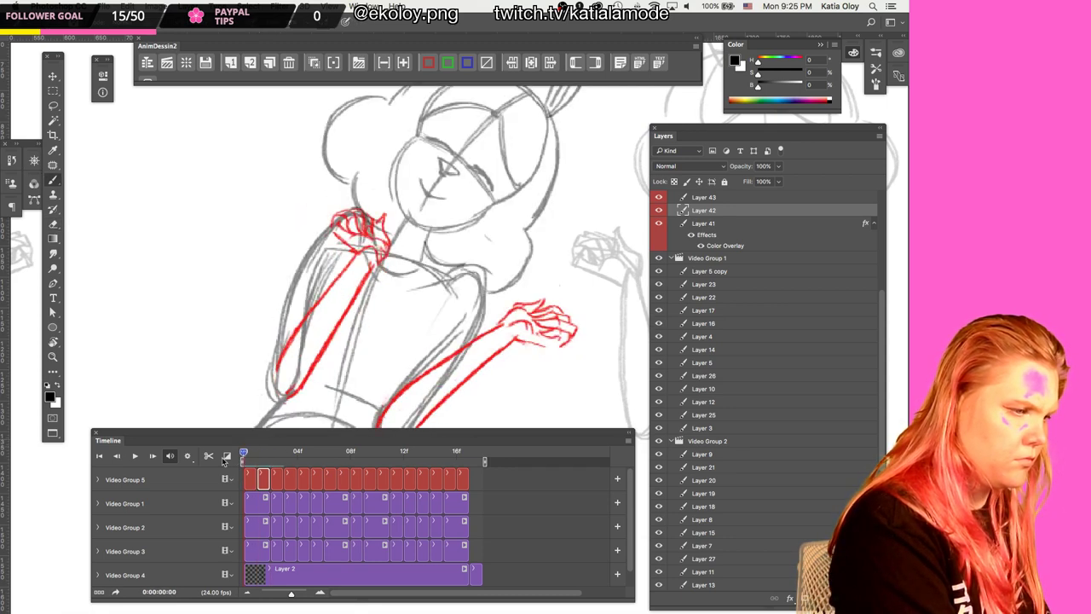
click(247, 460)
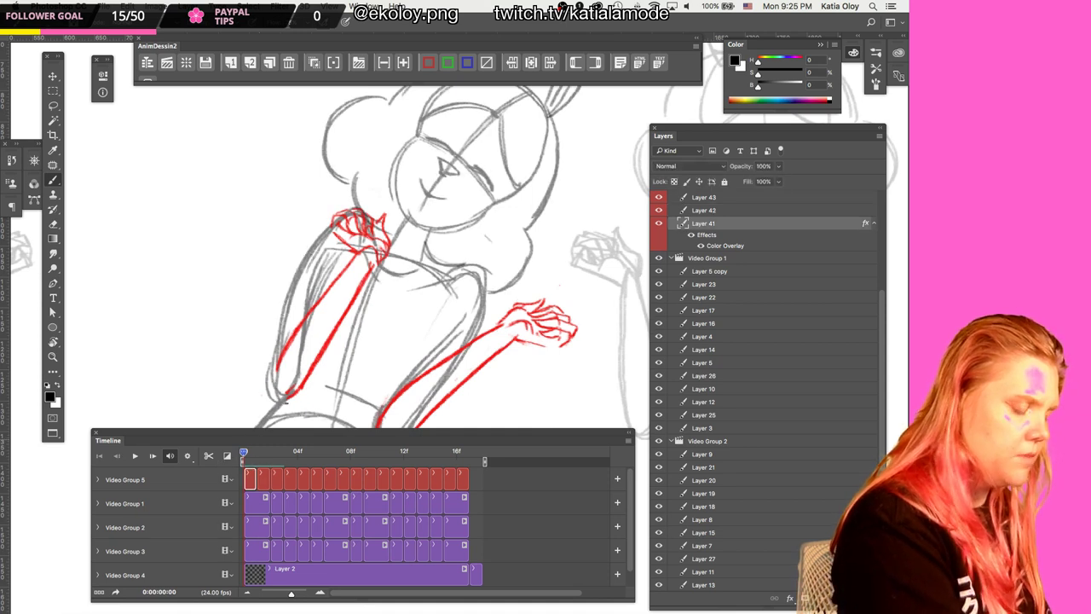
key(l)
mouse_move(345, 281)
mouse_down()
mouse_move(341, 192)
mouse_move(319, 263)
mouse_move(376, 269)
mouse_up()
key(v)
key(m)
click(389, 264)
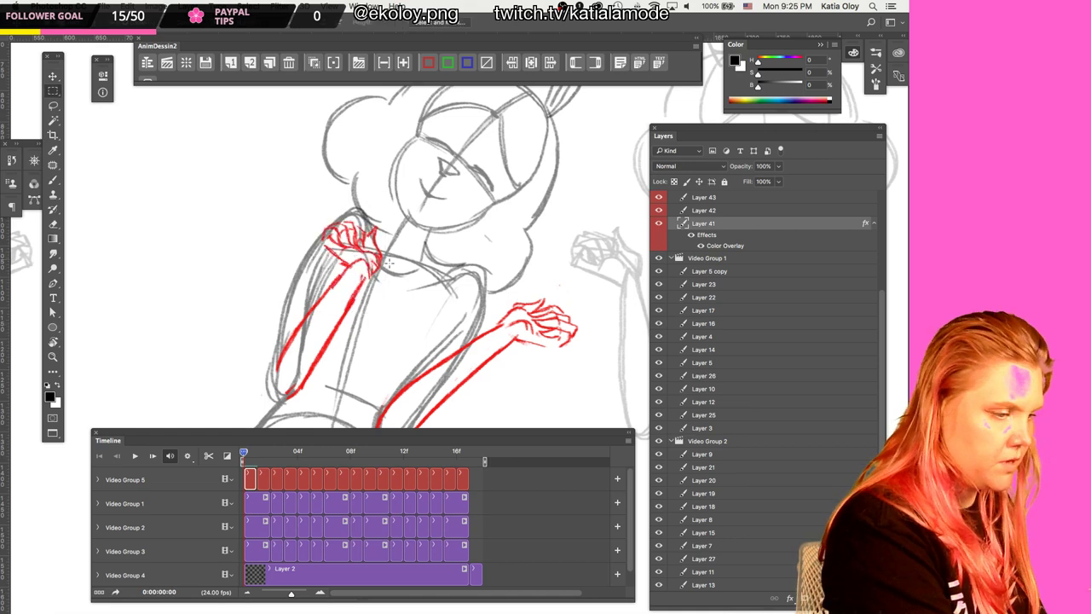
On Layer 43 at frame 2, erase the red right-side hand and redraw it with a palm, thumb and curled fingers
mouse_move(260, 444)
mouse_down()
mouse_move(273, 451)
mouse_move(256, 452)
mouse_move(303, 466)
mouse_move(243, 466)
mouse_move(281, 467)
mouse_move(256, 465)
mouse_move(268, 468)
mouse_move(272, 452)
mouse_up()
click(277, 473)
drag(569, 353, 542, 309)
key(e)
mouse_move(512, 320)
mouse_down()
mouse_move(516, 352)
mouse_move(527, 350)
mouse_move(549, 316)
mouse_up()
key(b)
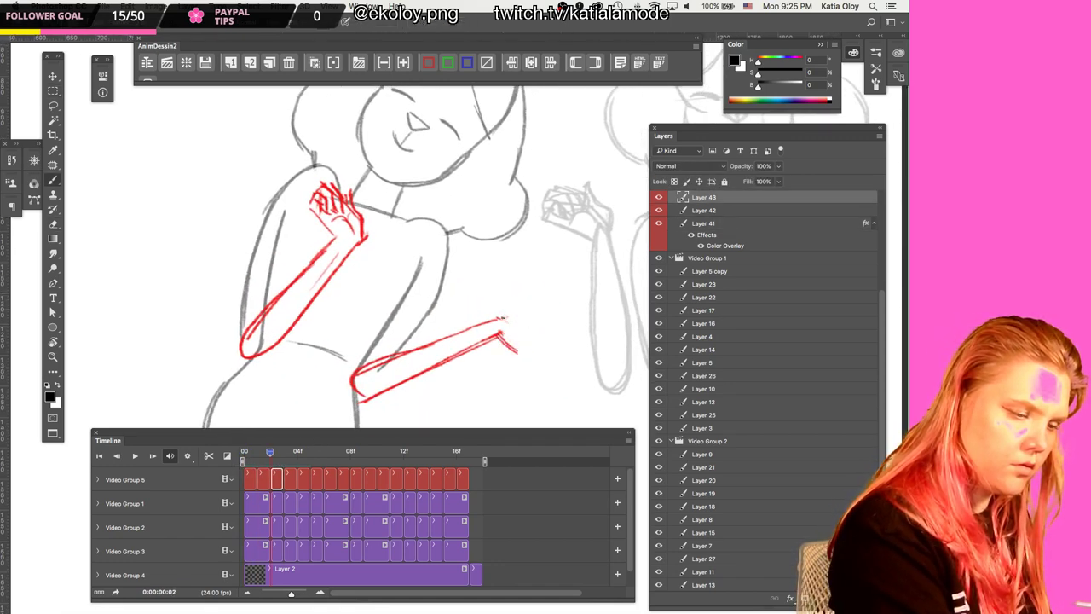
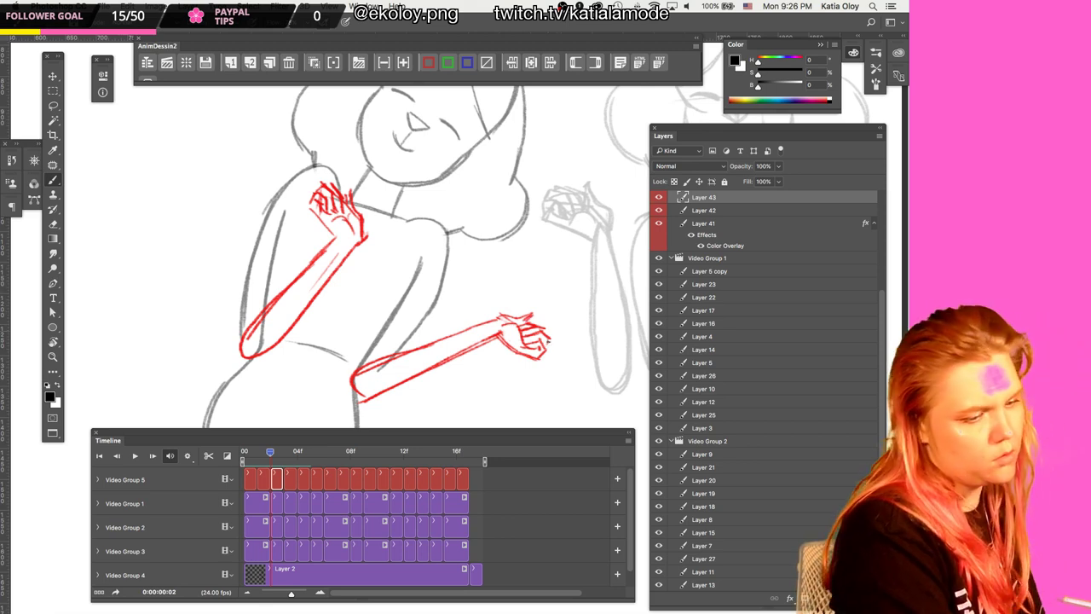
Clean up the right-side wrist at frame 2 and redraw the forearm's upper contour and rounded elbow
mouse_move(273, 457)
mouse_down()
mouse_move(255, 457)
mouse_move(284, 458)
mouse_move(236, 458)
mouse_move(275, 459)
mouse_up()
key(e)
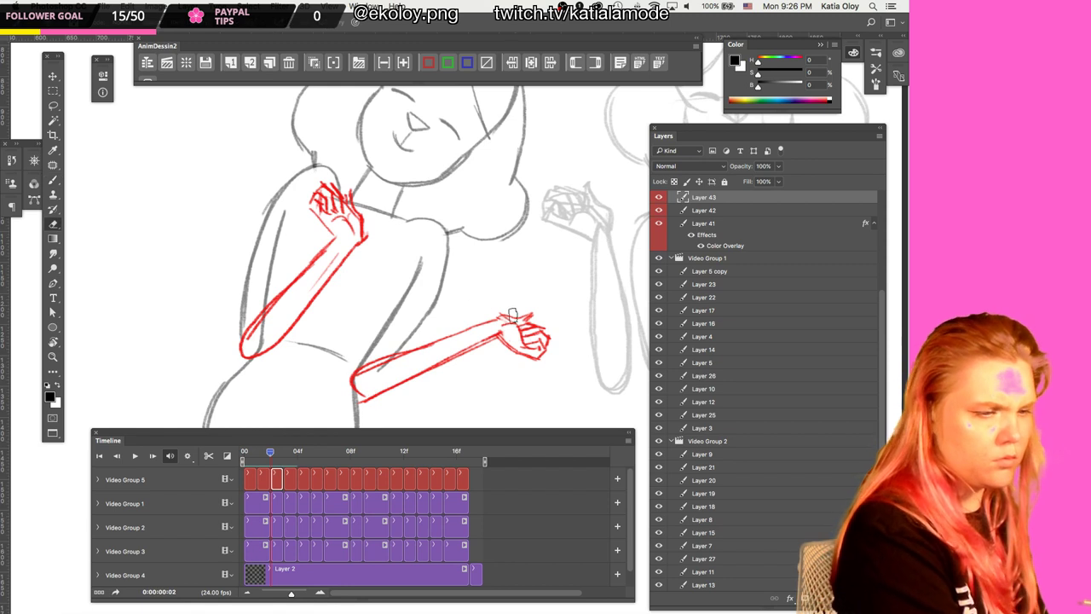
mouse_move(511, 316)
mouse_down()
mouse_move(500, 311)
mouse_move(488, 321)
mouse_move(513, 308)
mouse_move(353, 377)
mouse_move(503, 310)
mouse_up()
key(b)
key(e)
key(b)
drag(369, 364, 468, 324)
mouse_move(362, 368)
mouse_down()
mouse_move(419, 343)
mouse_move(367, 392)
mouse_up()
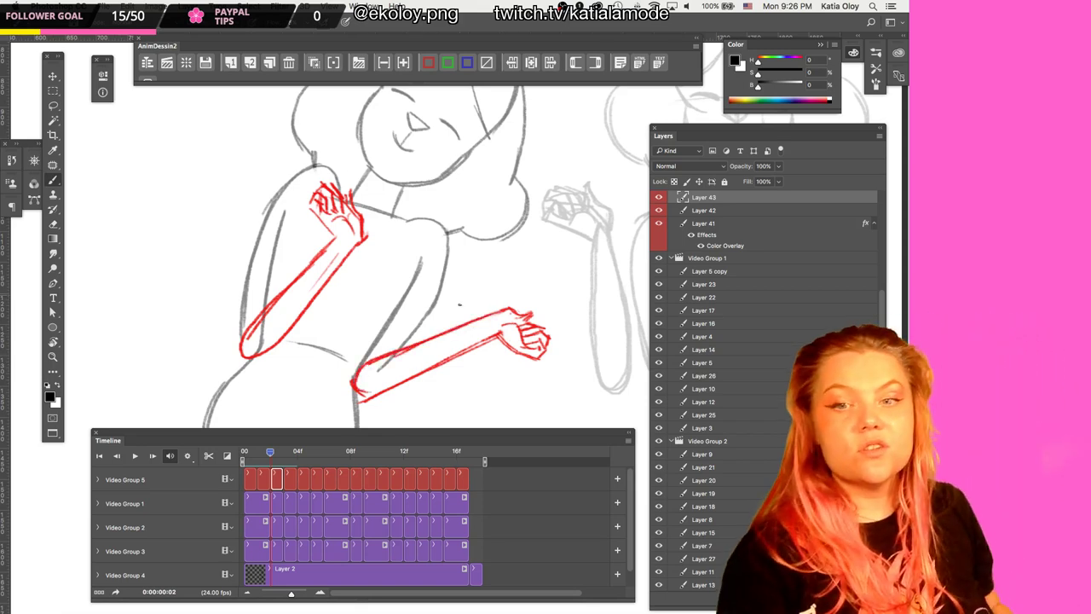
Erase a small part of the upper contour at the right-side wrist at frame 2
key(z)
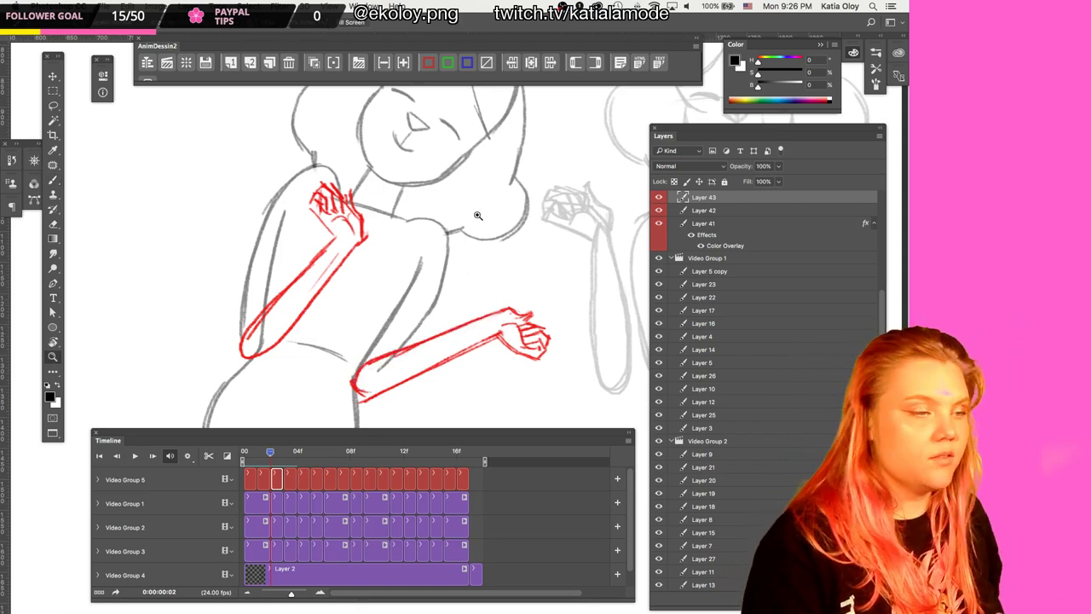
drag(468, 253, 414, 263)
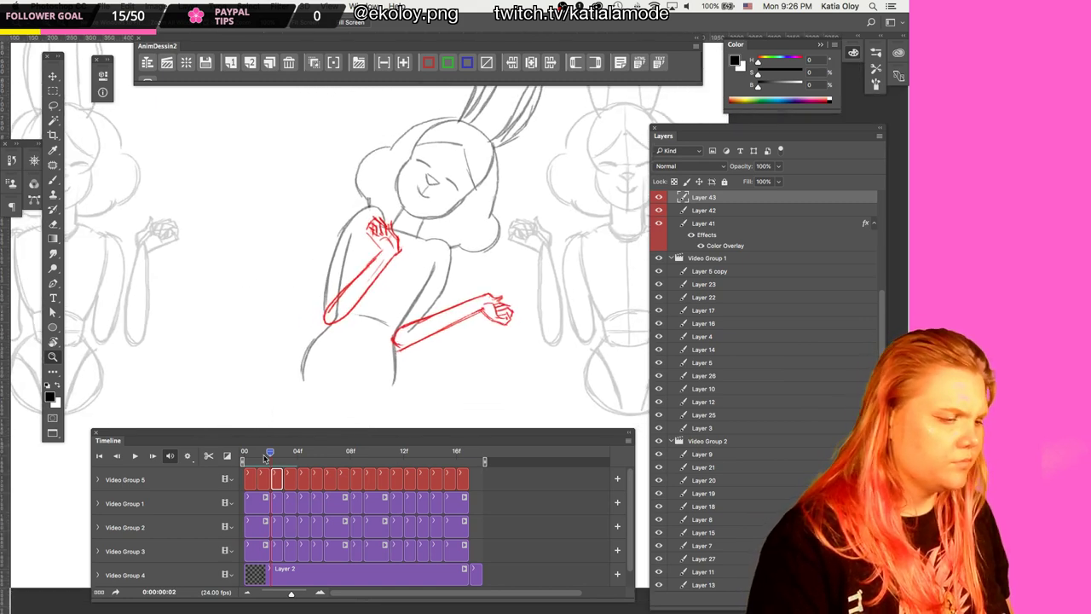
mouse_move(265, 460)
mouse_down()
mouse_move(239, 458)
mouse_move(269, 456)
mouse_up()
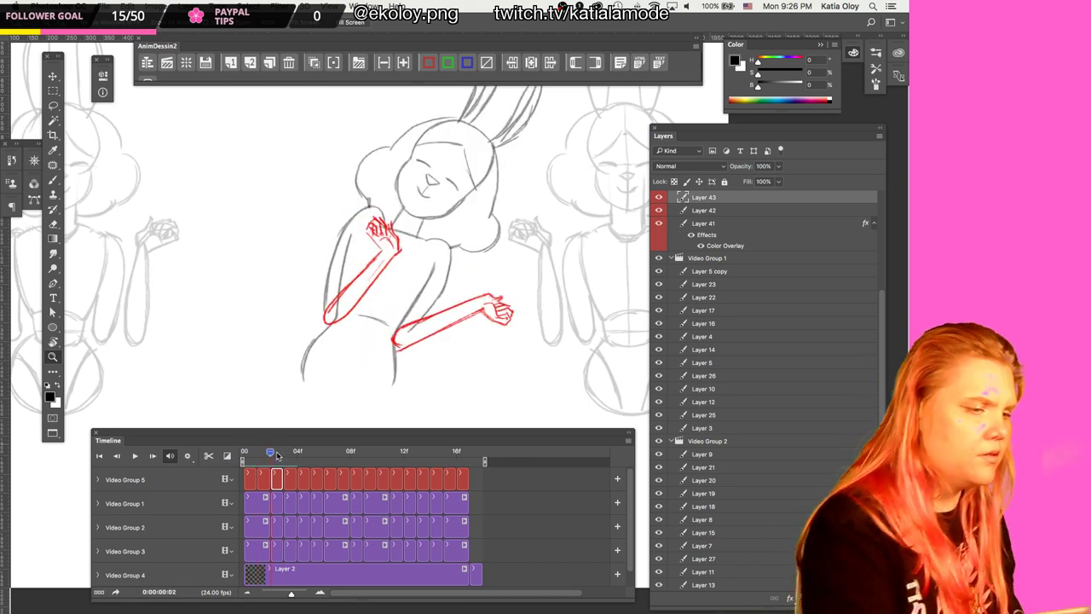
key(e)
mouse_move(481, 297)
mouse_down()
mouse_move(432, 311)
mouse_move(452, 290)
mouse_move(487, 298)
mouse_up()
key(b)
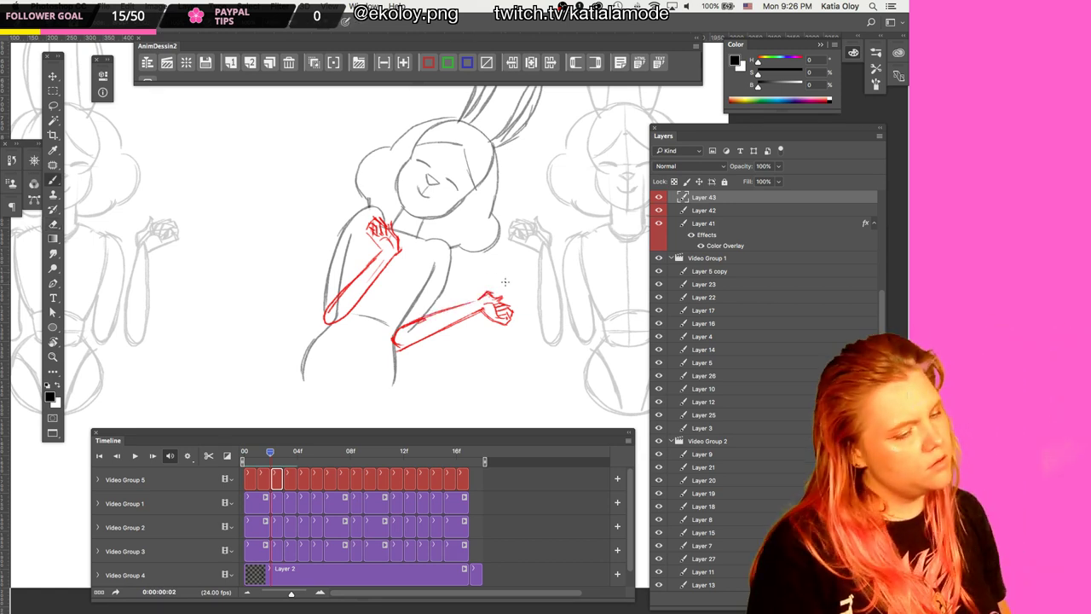
Select the red left-side hand on Layer 42 at frame 1, shift it slightly toward the neck and deselect it
mouse_move(260, 450)
mouse_down()
mouse_move(238, 457)
mouse_move(283, 458)
mouse_move(244, 455)
mouse_move(275, 456)
mouse_move(260, 456)
mouse_up()
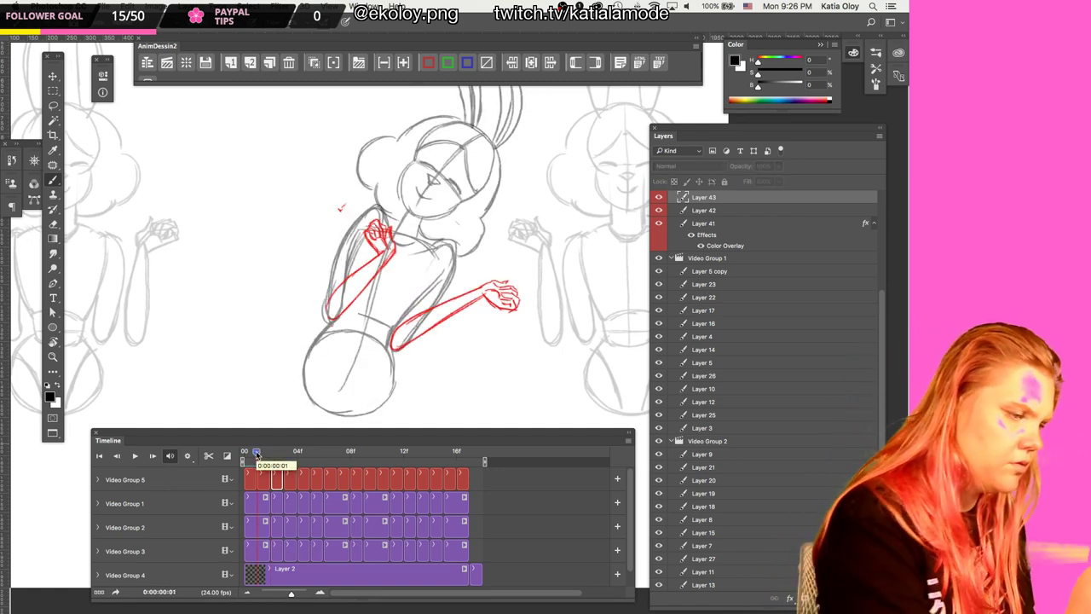
key(l)
mouse_move(390, 224)
mouse_down()
mouse_move(358, 246)
mouse_move(396, 237)
mouse_up()
super+click(399, 241)
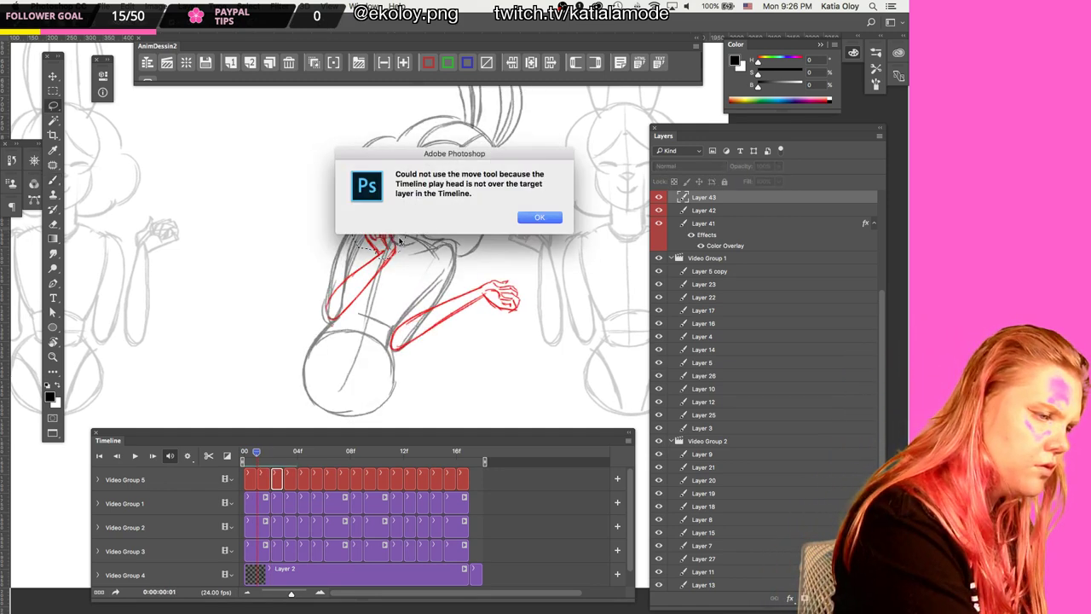
click(537, 218)
click(264, 474)
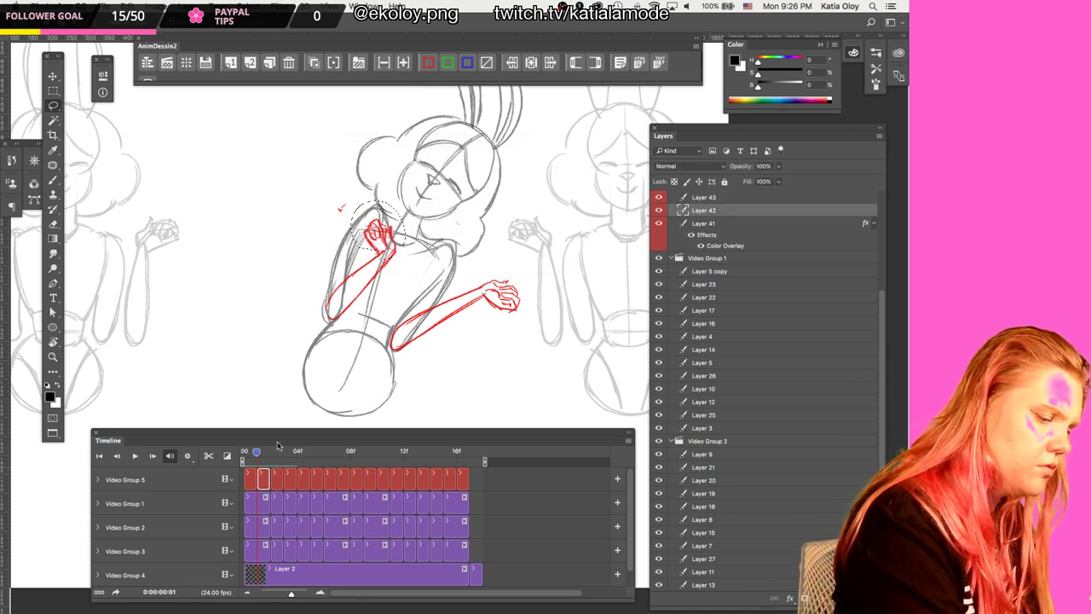
drag(385, 239, 394, 246)
key(ctrl+d)
key(b)
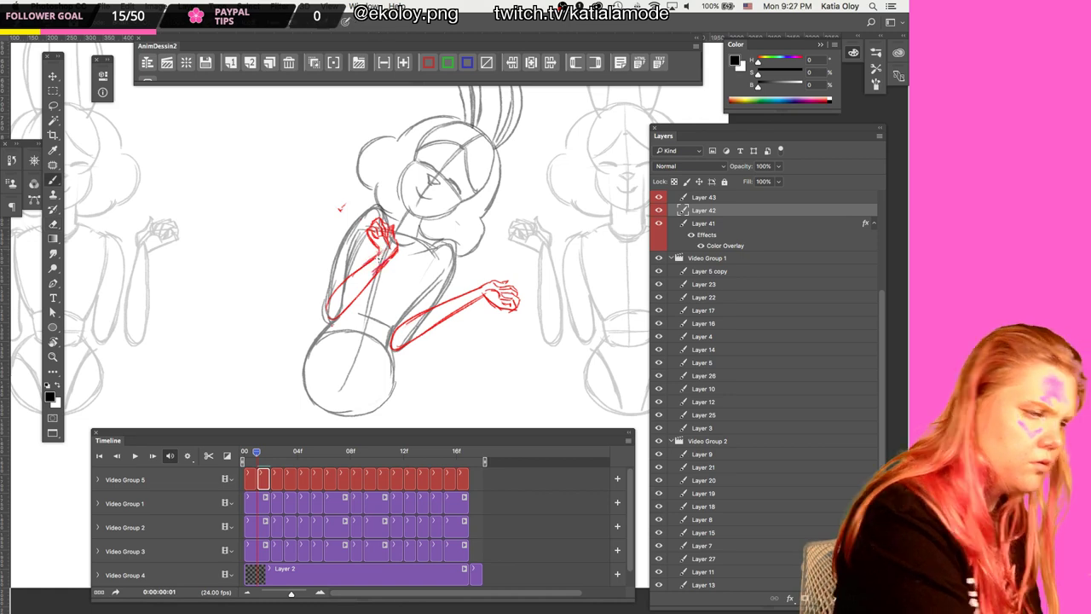
Check the hand and forearm poses against the faded reference figure and across frames 1 to 8
scroll(377, 256, left, 5)
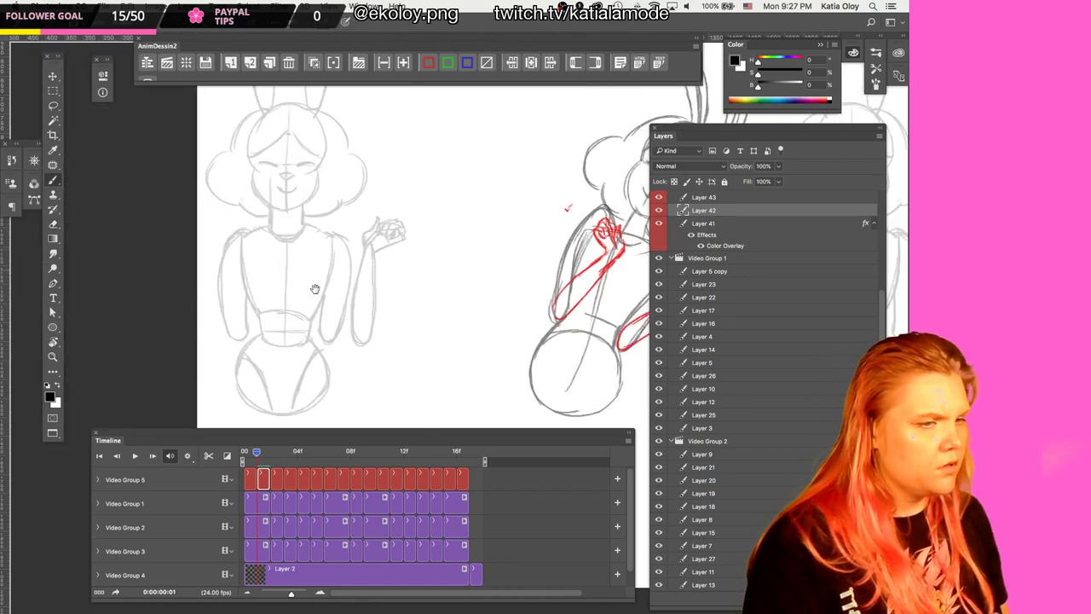
scroll(378, 287, right, 5)
key(e)
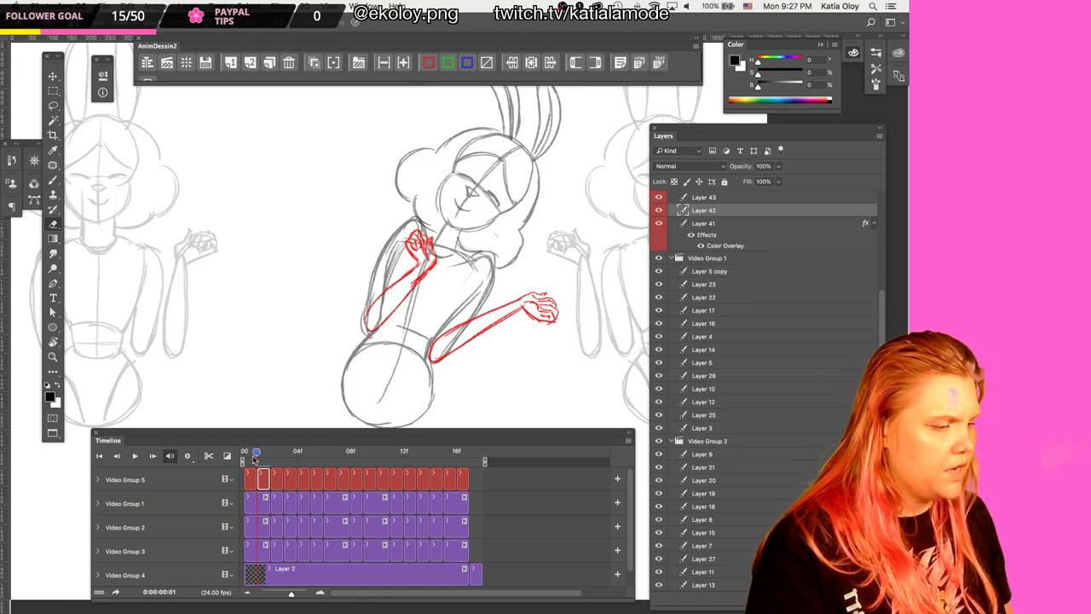
drag(253, 460, 281, 461)
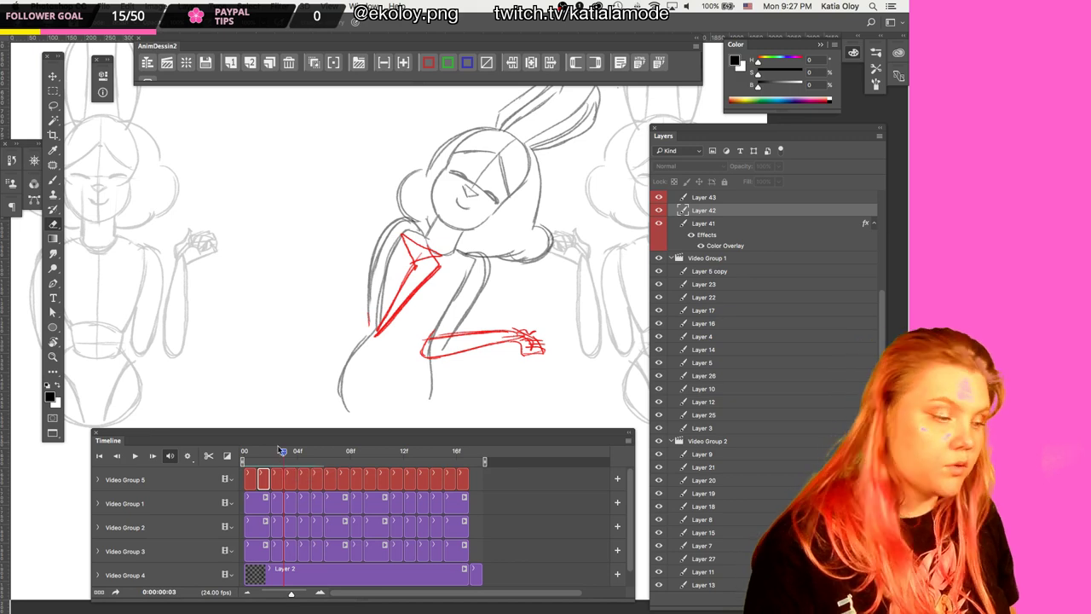
mouse_move(281, 454)
mouse_down()
mouse_move(250, 456)
mouse_move(314, 458)
mouse_move(269, 458)
mouse_up()
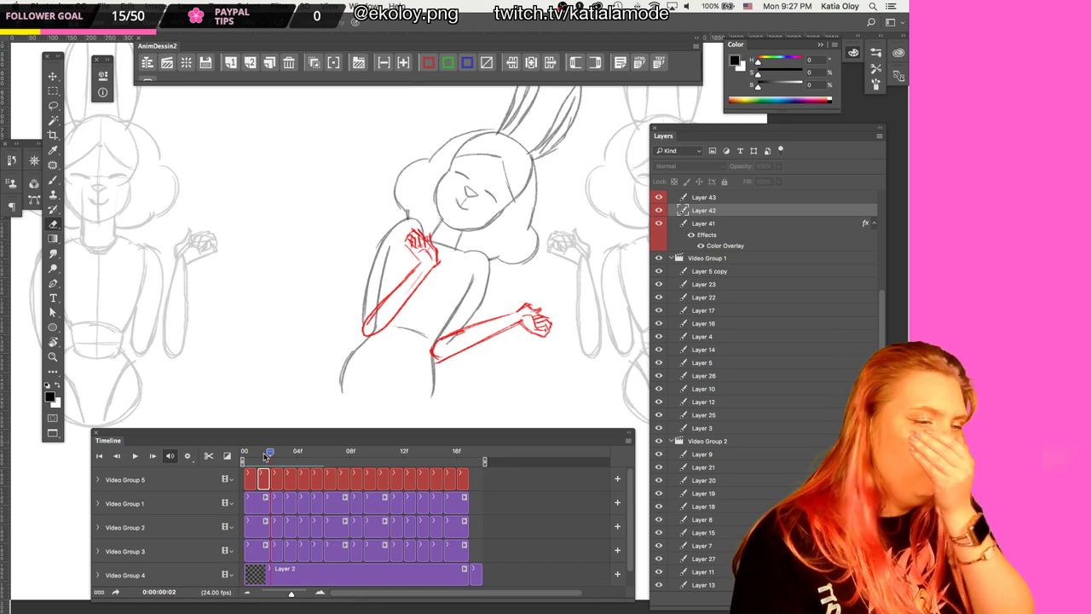
drag(266, 458, 350, 455)
Shorten the Layer 2 clip in Video Group 4 by one frame and hide its faded reference figures
click(331, 568)
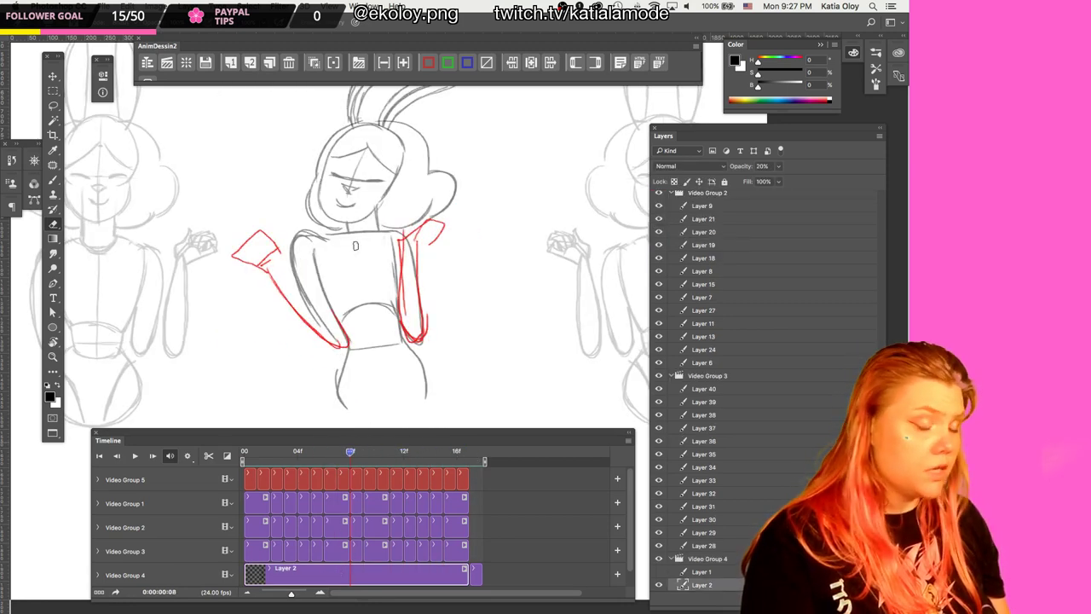
click(384, 63)
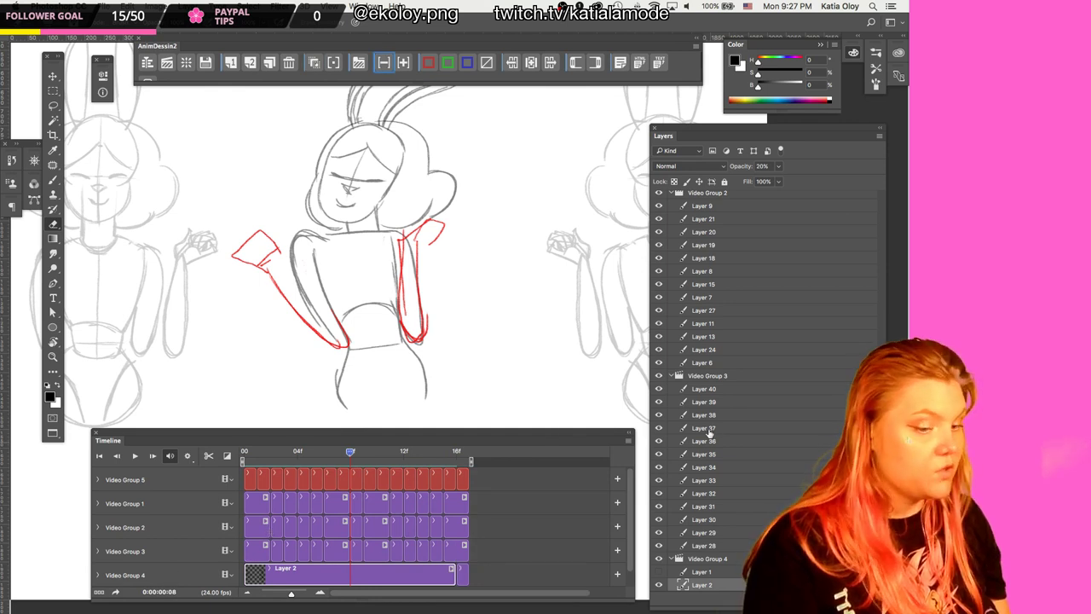
scroll(708, 433, down, 1)
click(658, 571)
key(z)
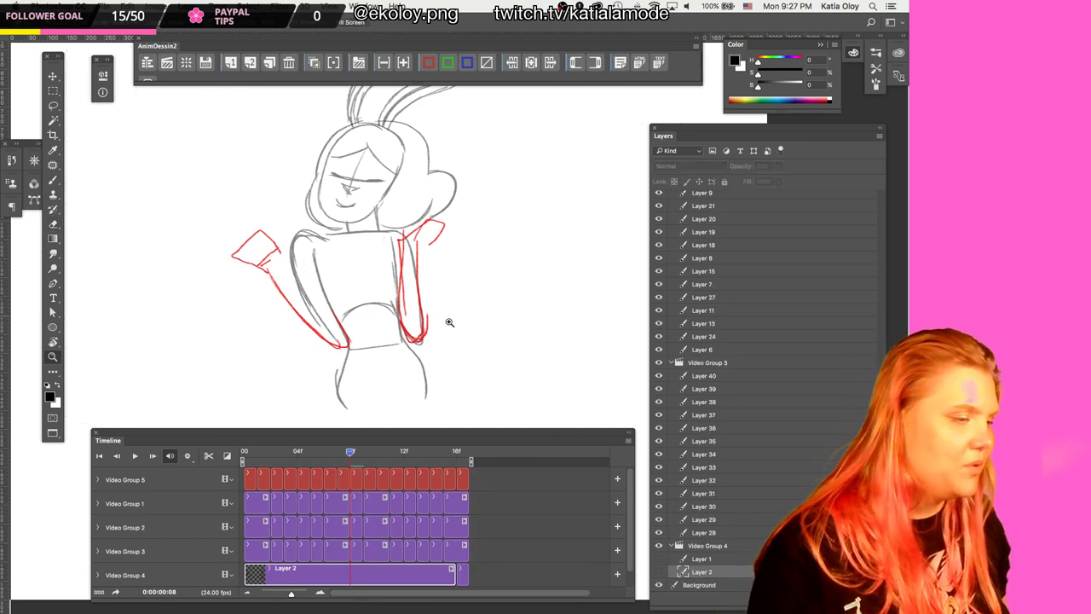
alt+click(446, 311)
Remove the red colour coding from Video Group 5 and play back the animation
click(171, 485)
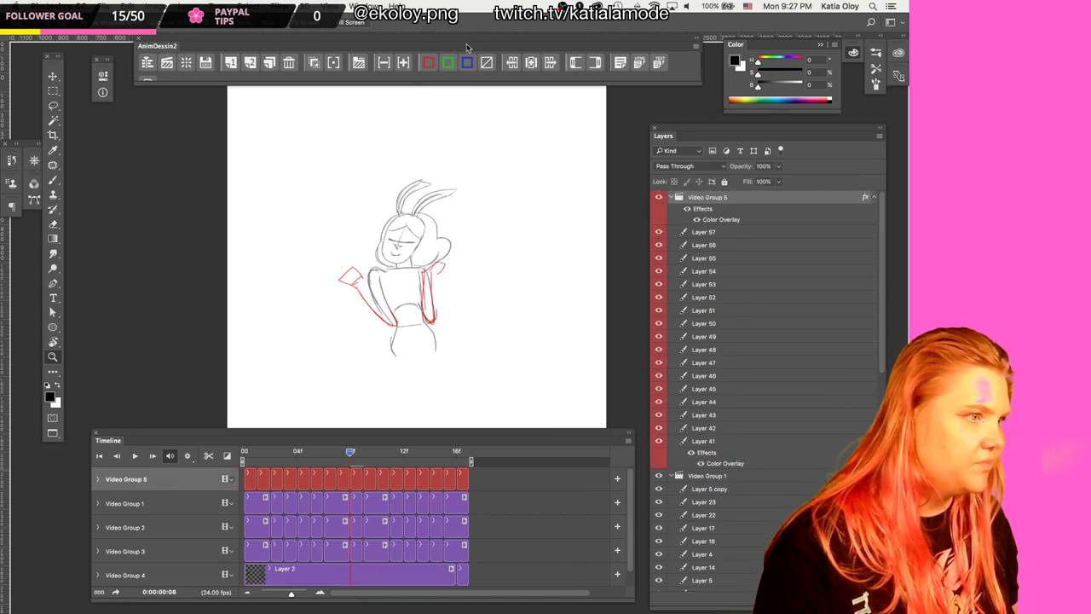
click(486, 62)
key(space)
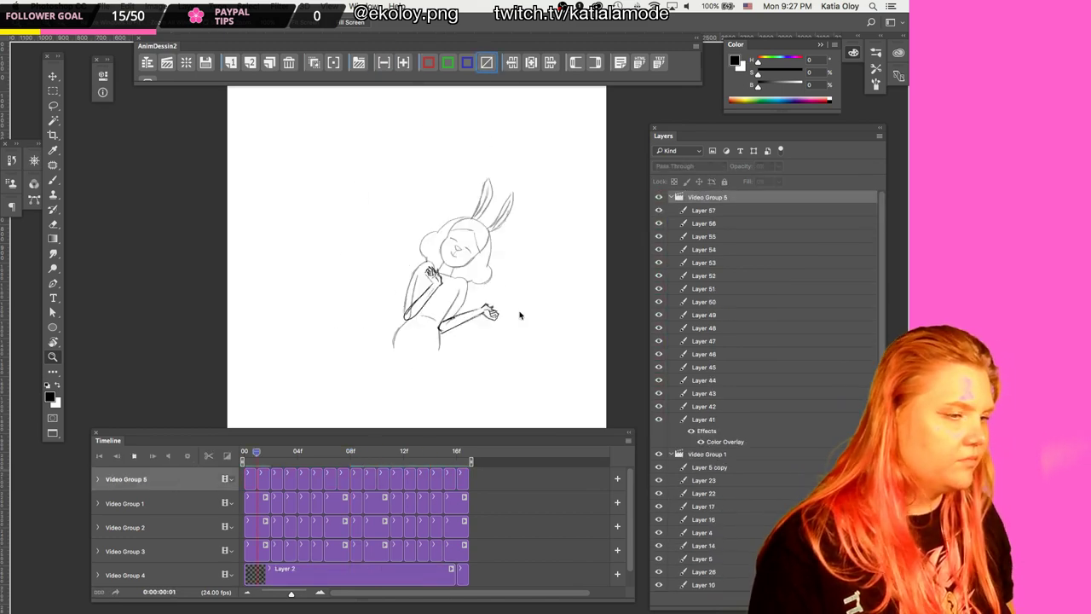
key(space)
Disable the layer effects on Layer 41 at frame 0 so its arms lose the red overlay
drag(376, 454, 250, 451)
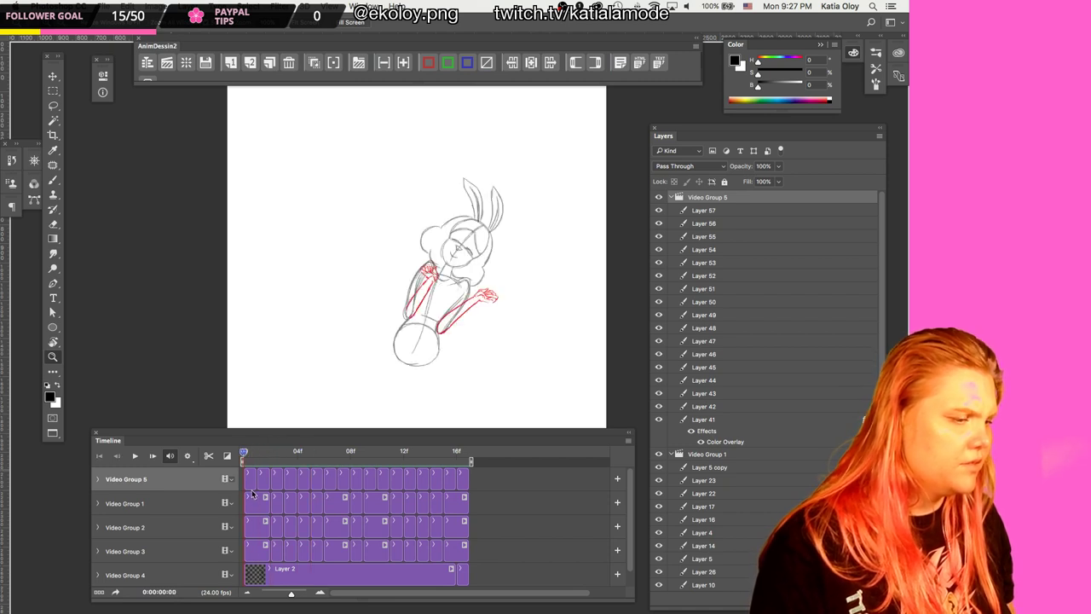
click(247, 479)
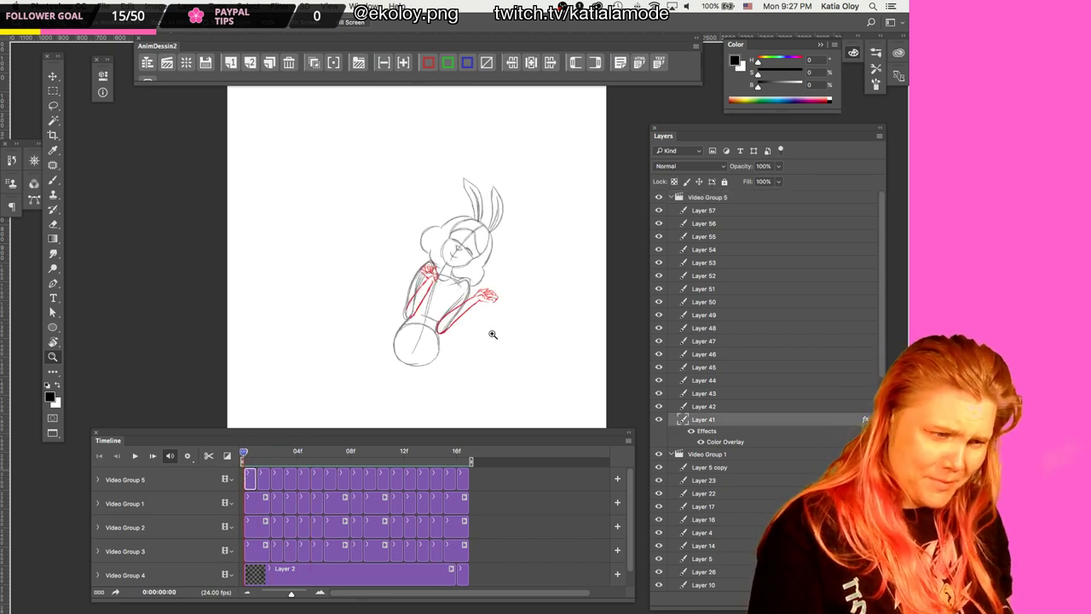
right_click(715, 433)
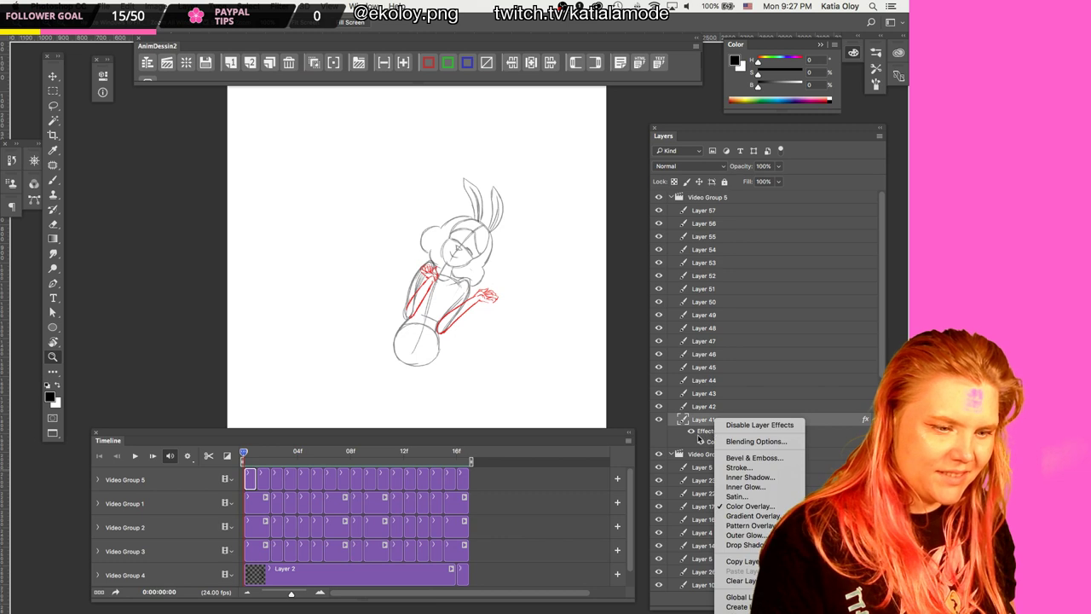
click(759, 425)
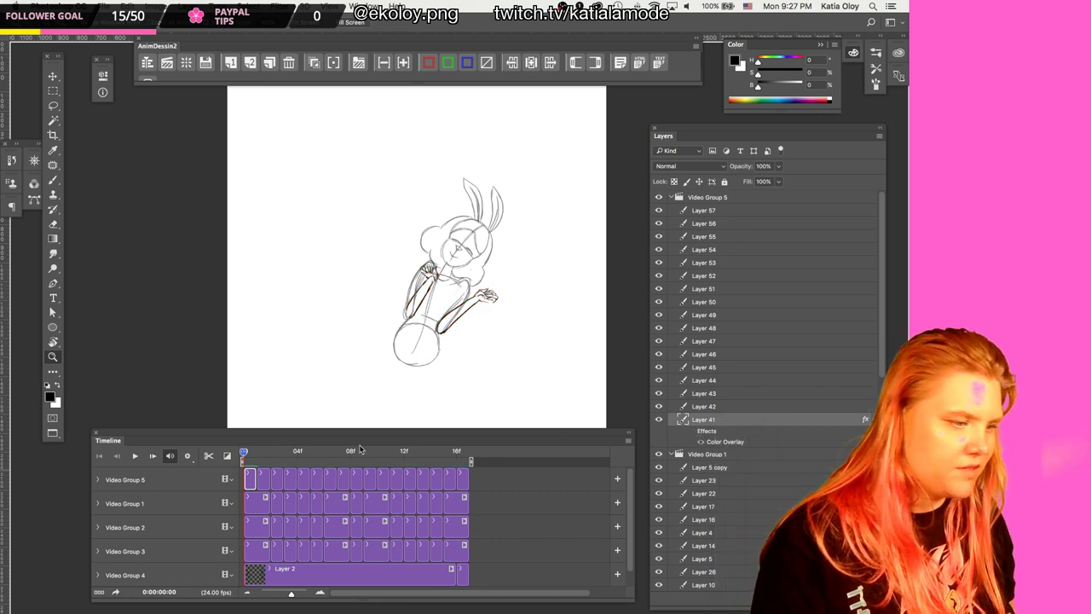
Set the opacity of Video Group 1, Video Group 2 and Video Group 3 to 100%
click(155, 503)
key(0)
key(ctrl+t)
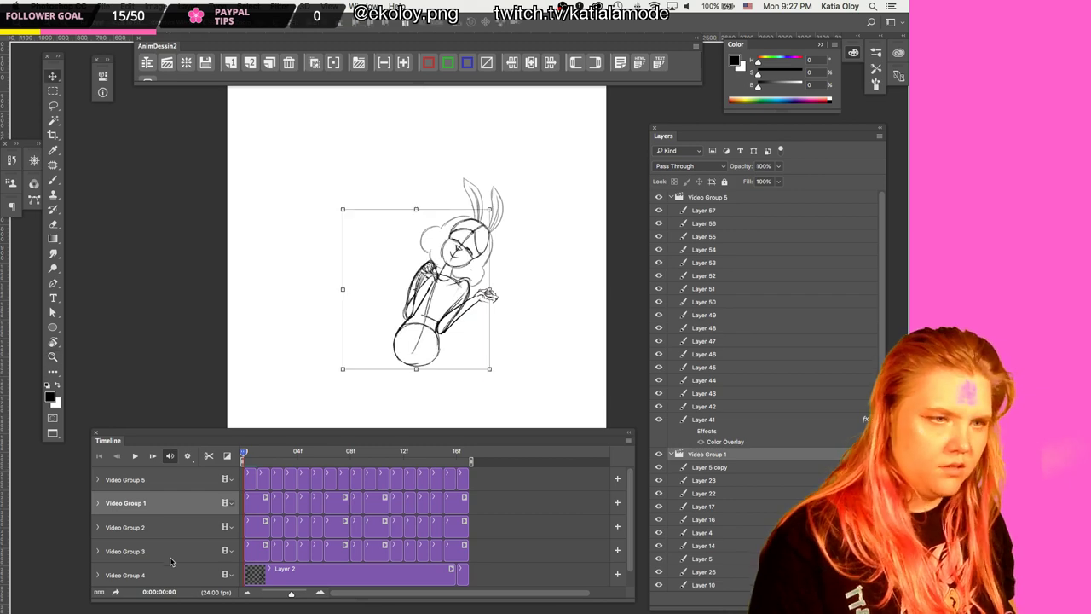
click(171, 527)
click(172, 550)
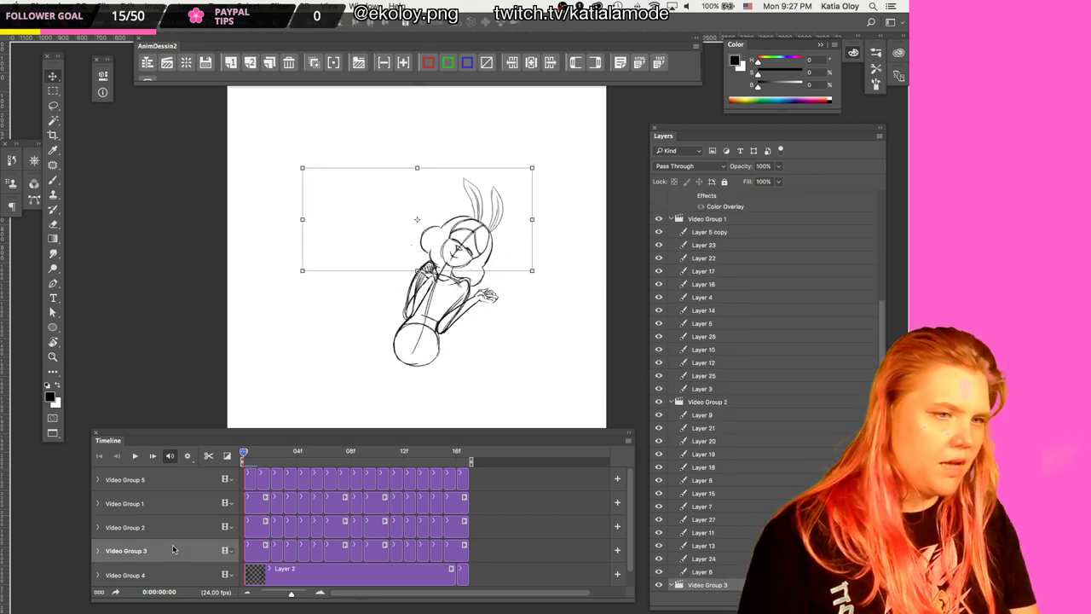
Play back the full animation with all line work in black, and stop it after reviewing the motion
click(180, 482)
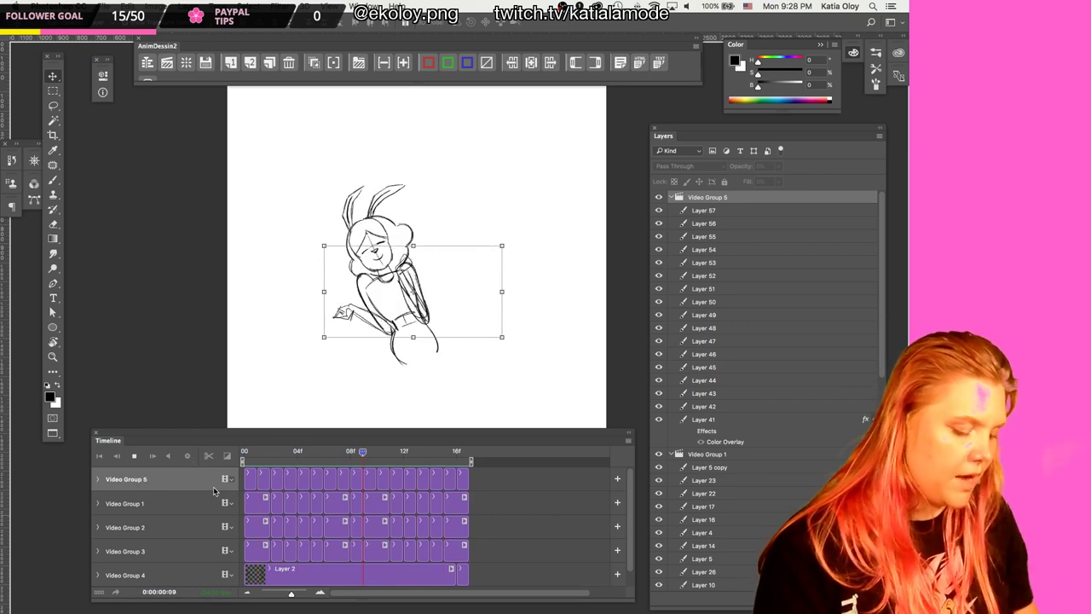
key(m)
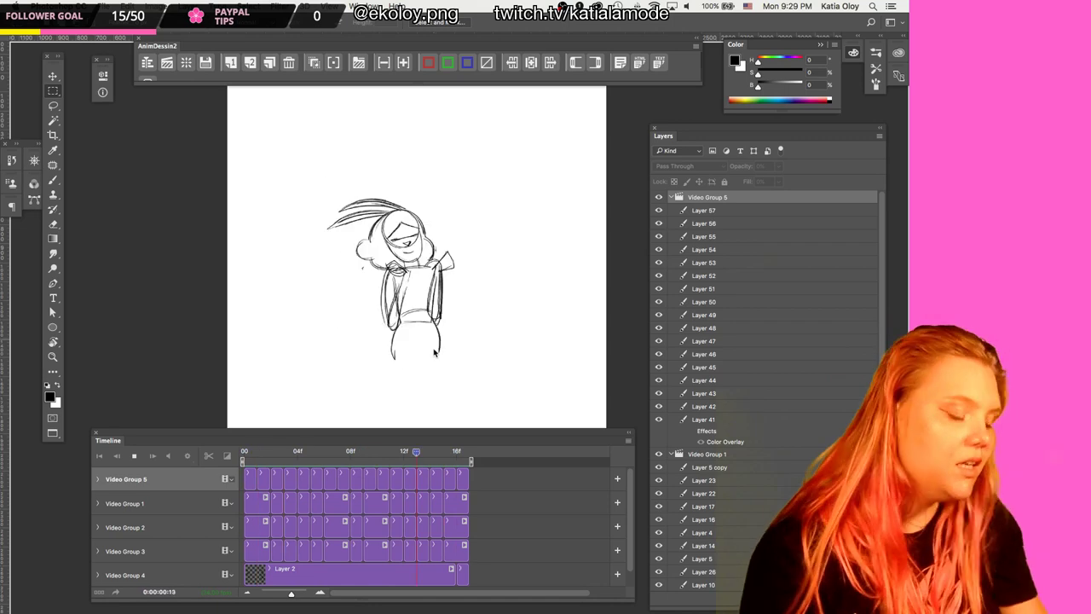
key(space)
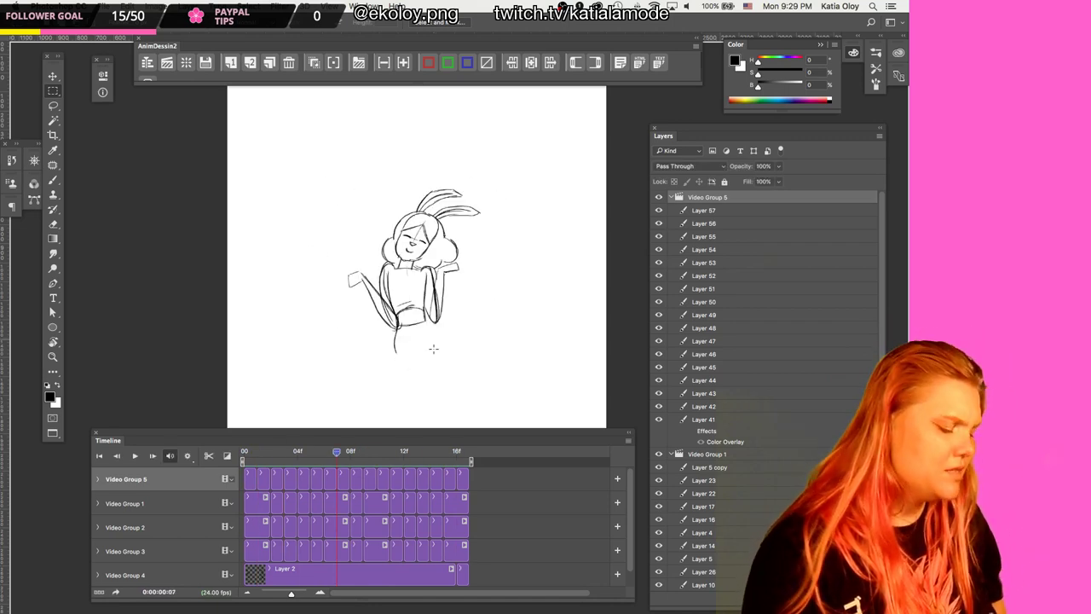